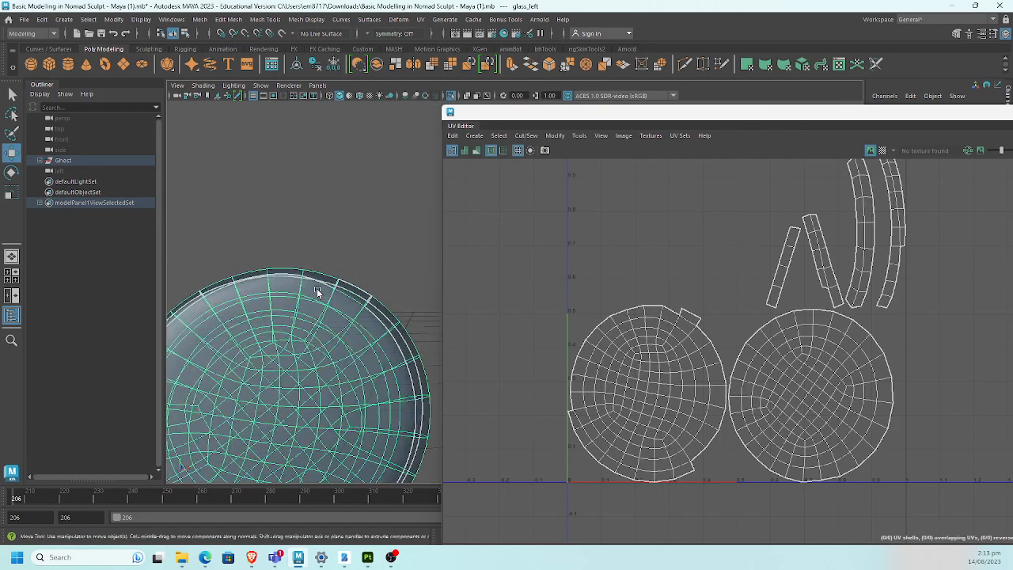
Step: Select face loops on the lens rim and examine which UV strips they belong to
middle_click_drag(319, 294, 368, 291, "alt")
left_click_drag(368, 292, 341, 245, "alt")
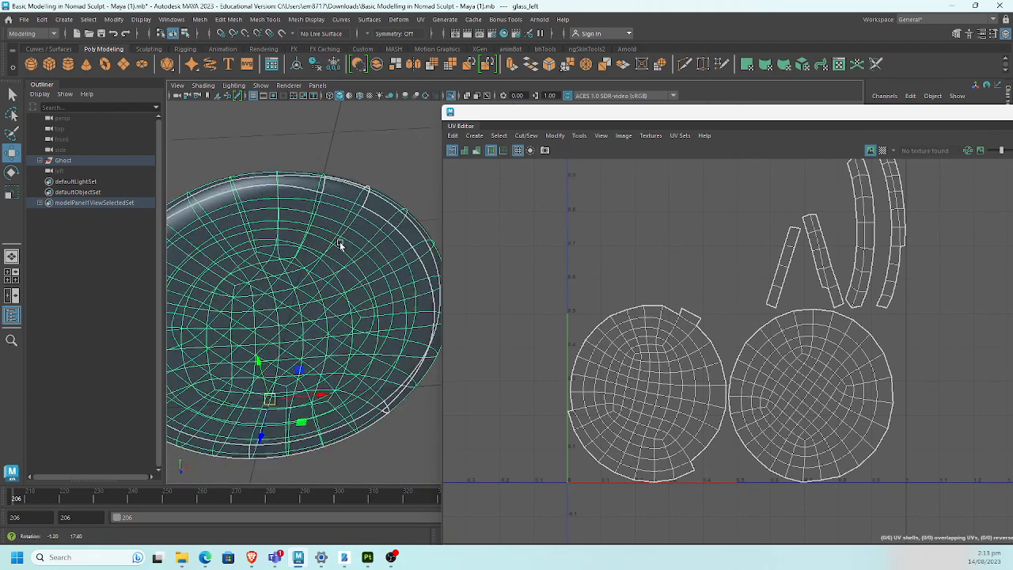
right_click_drag(325, 192, 325, 202)
left_click(313, 183)
left_click_drag(313, 183, 269, 332, "alt")
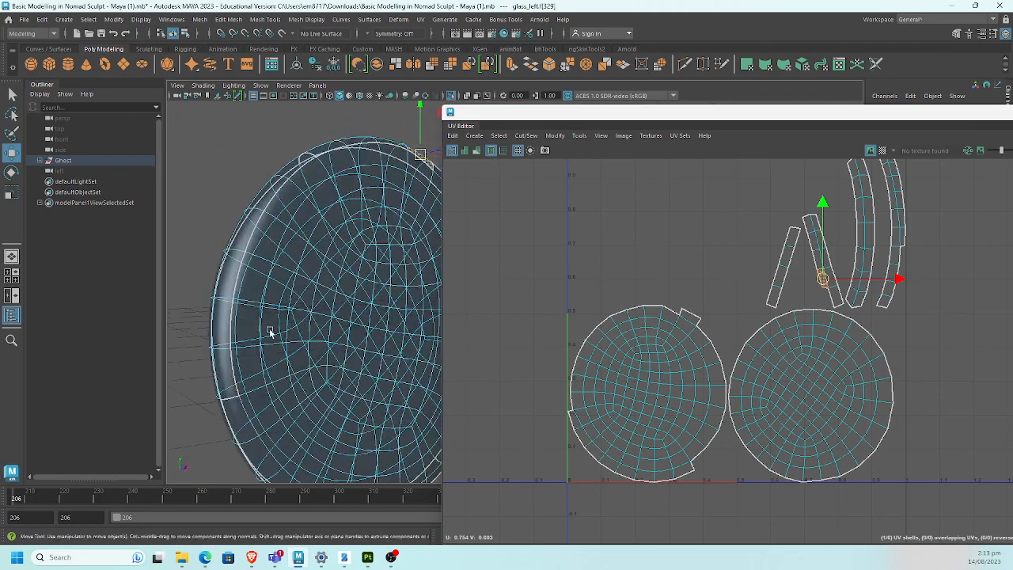
double_click(225, 383, "shift")
left_click_drag(226, 385, 230, 398, "alt")
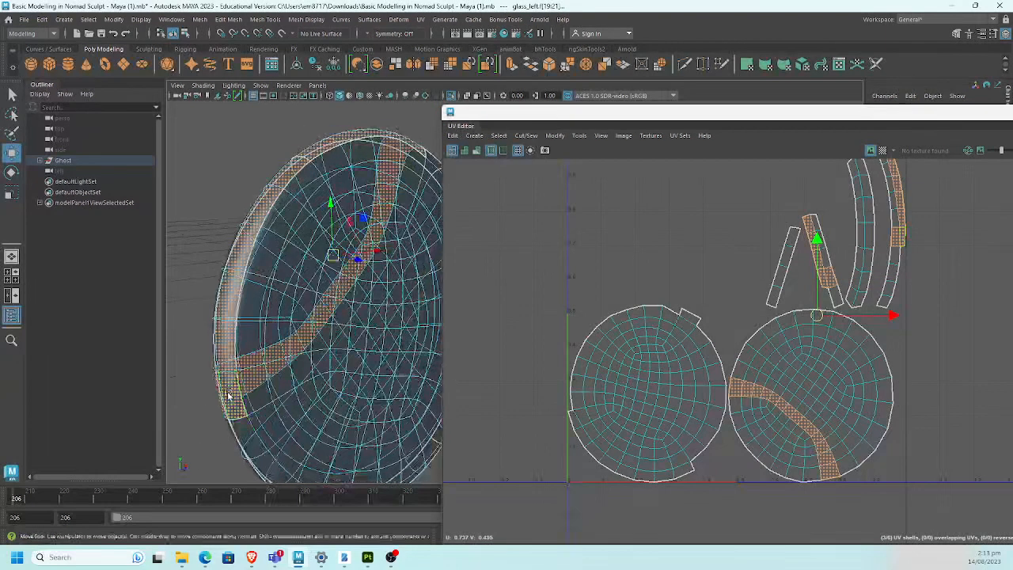
scroll(811, 297, "up", 3)
left_click(800, 272)
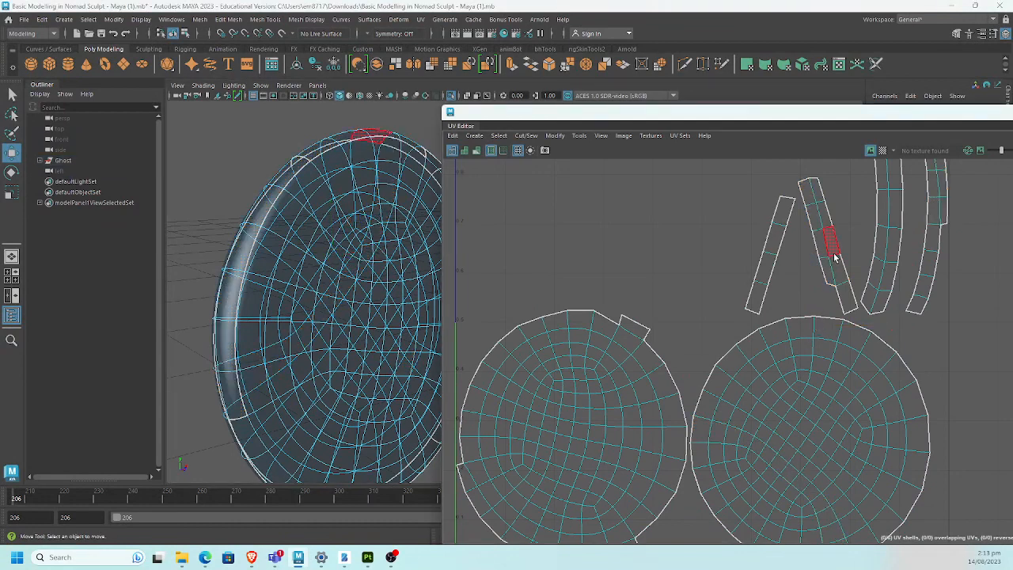
scroll(791, 301, "down", 2)
middle_click_drag(776, 301, 772, 263, "alt")
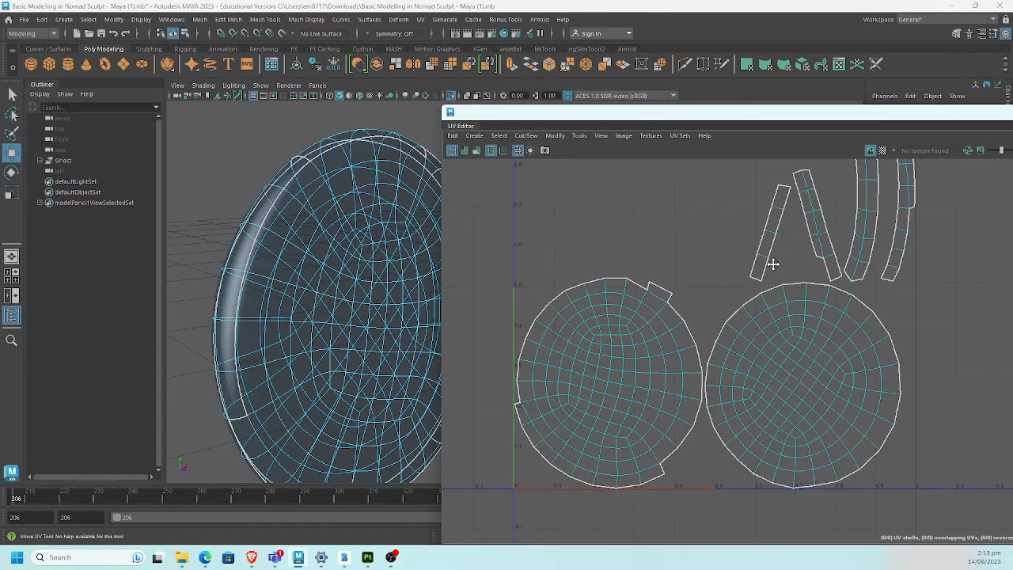
Step: Cut the second short UV strip lengthwise along its middle edges and move the loose half beside the other short strip
right_click_drag(815, 244, 816, 218)
left_click(818, 246)
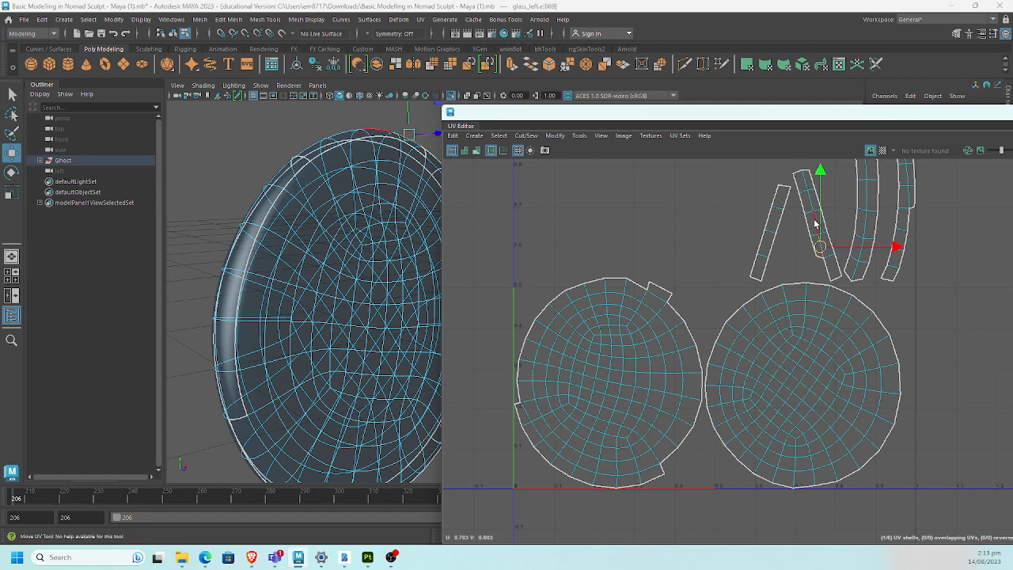
left_click(807, 187)
right_click(806, 187, "shift")
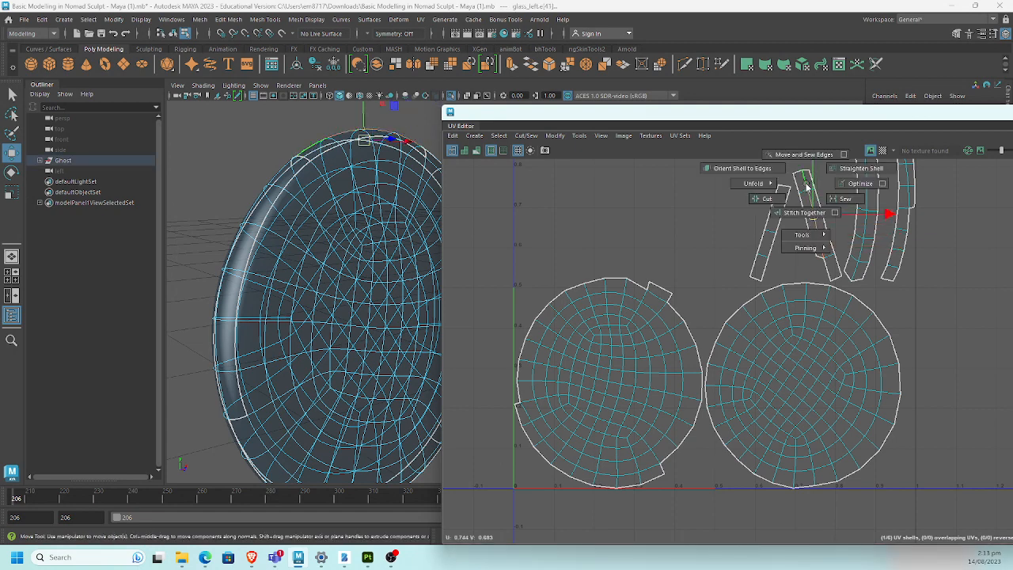
right_click_drag(805, 187, 805, 211, "shift")
double_click(806, 209)
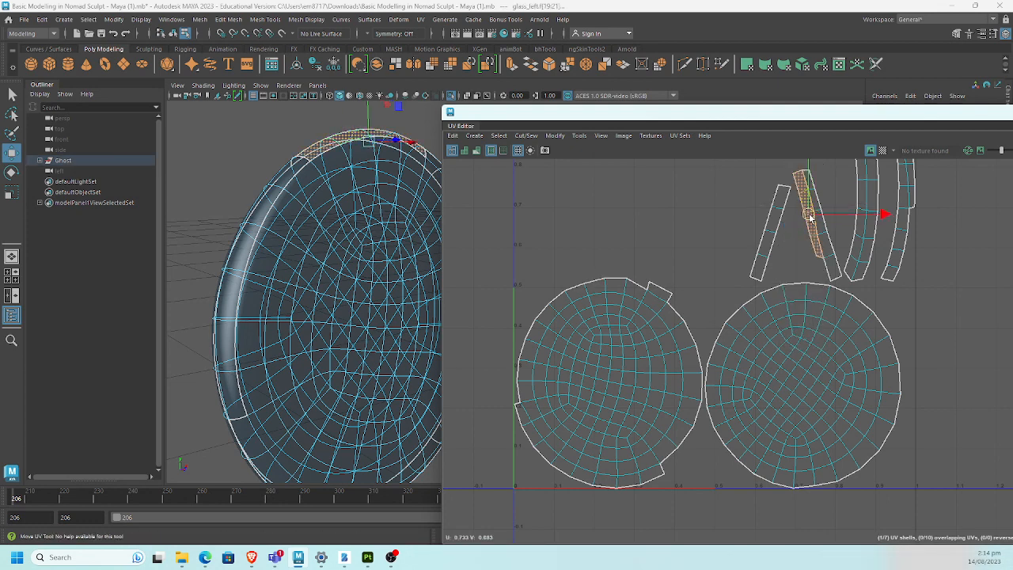
left_click_drag(808, 216, 725, 235)
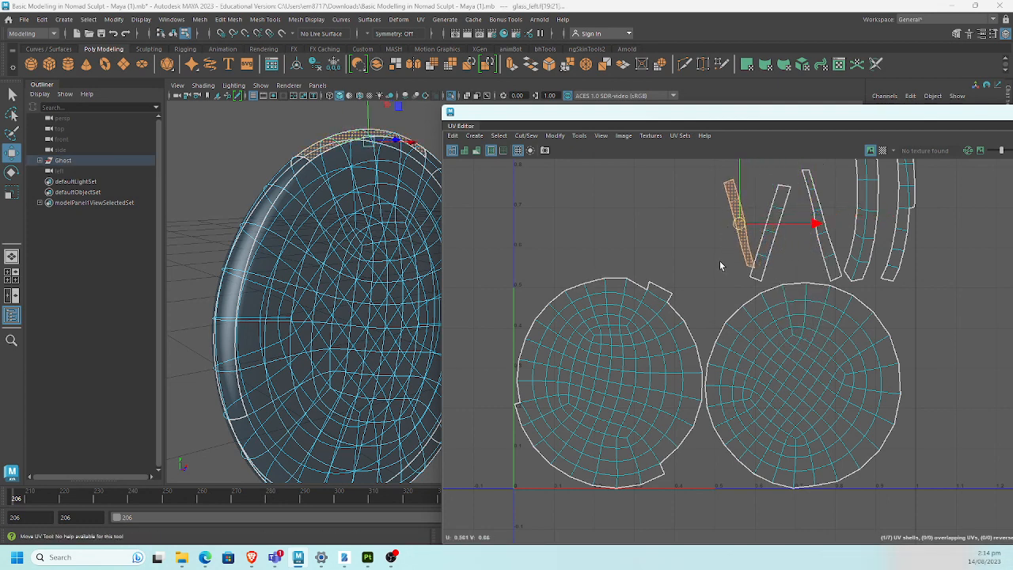
Step: Pick edges and faces on the separated strips and the lens rim to examine where each UV strip sits on the model
right_click_drag(729, 241, 732, 211)
left_click(743, 213)
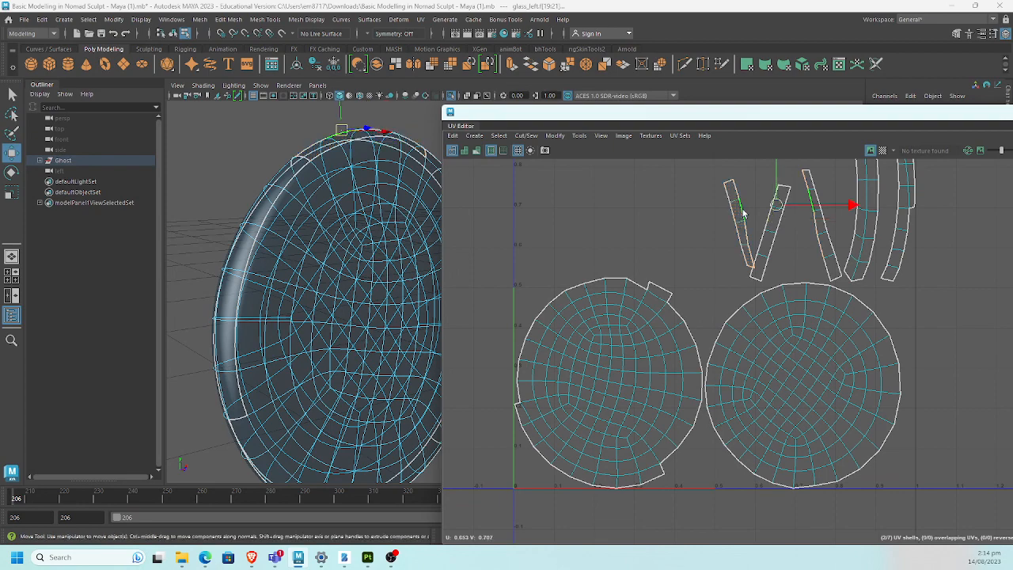
left_click_drag(301, 240, 349, 256, "alt")
scroll(612, 311, "down", 1)
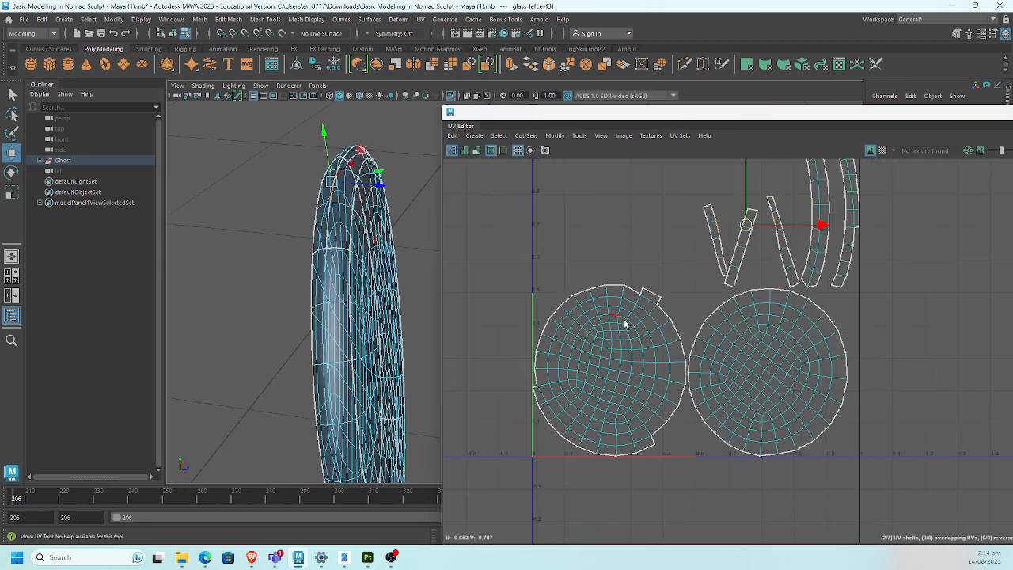
scroll(654, 331, "up", 1)
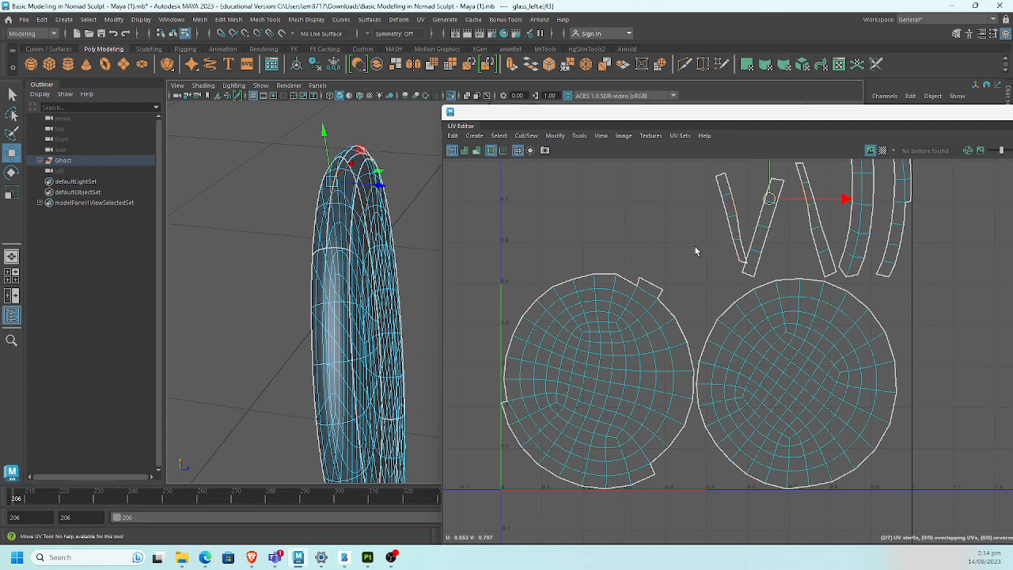
right_click_drag(820, 241, 819, 254)
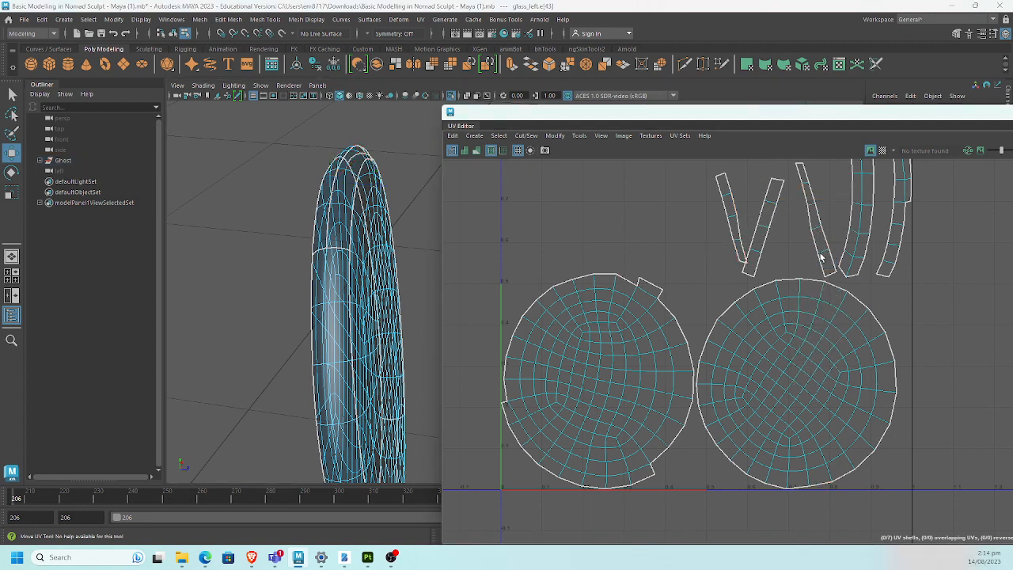
left_click(819, 265)
left_click_drag(437, 277, 226, 310, "alt")
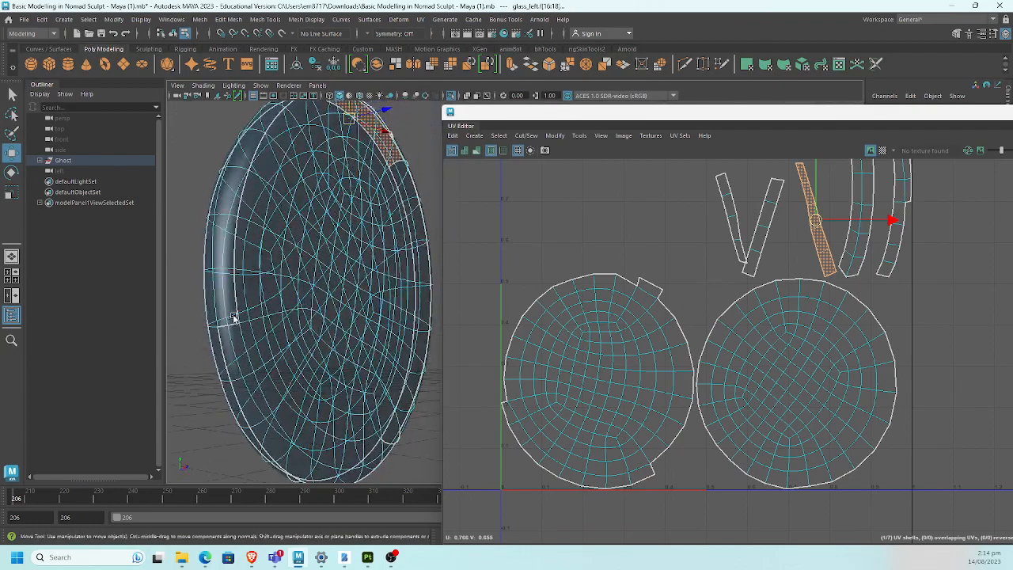
left_click(227, 311)
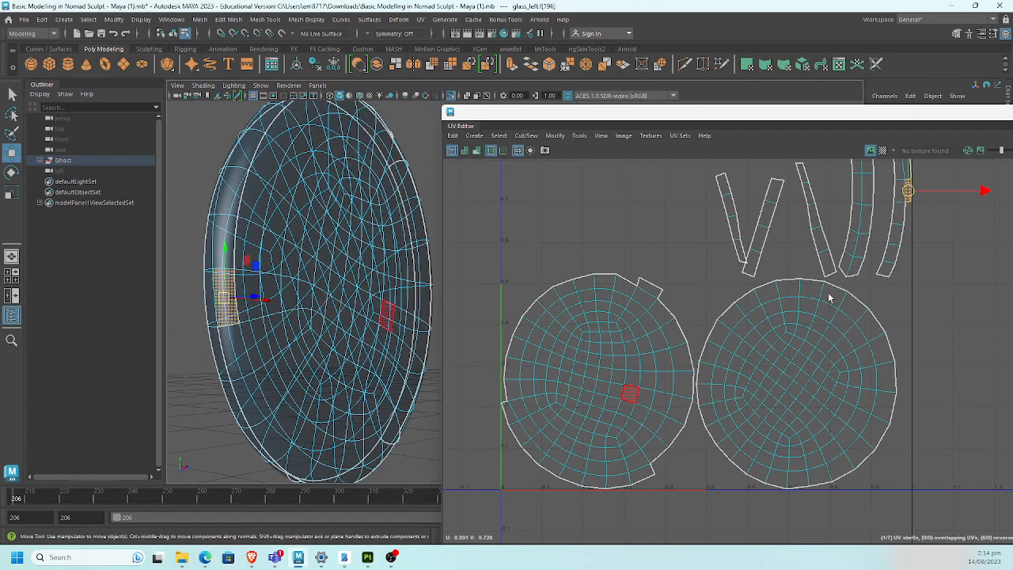
middle_click_drag(897, 290, 866, 354, "alt")
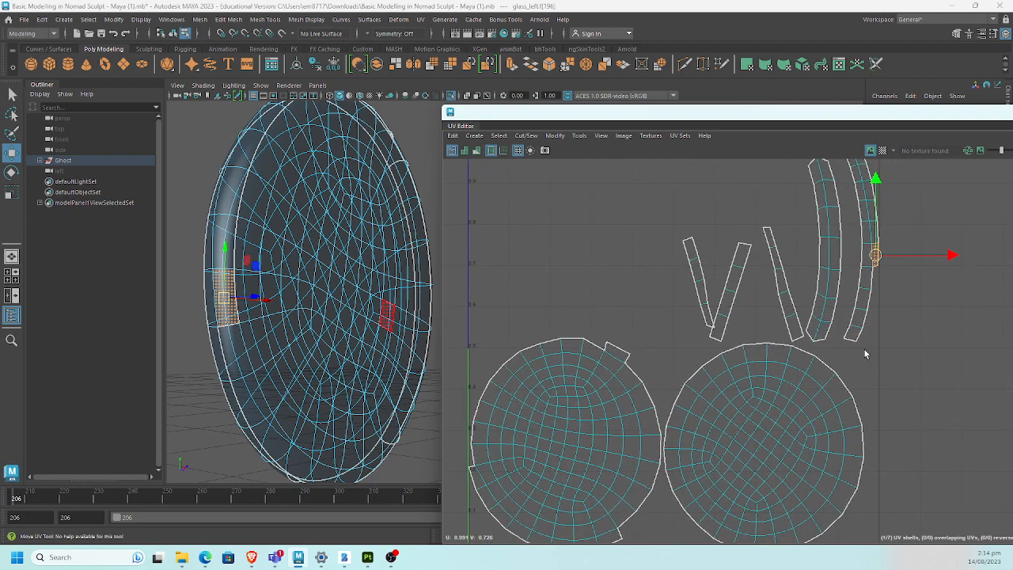
mouse_move(887, 274)
middle_mouse_down("alt")
mouse_move(889, 316)
mouse_move(893, 269)
mouse_move(890, 279)
middle_mouse_up("alt")
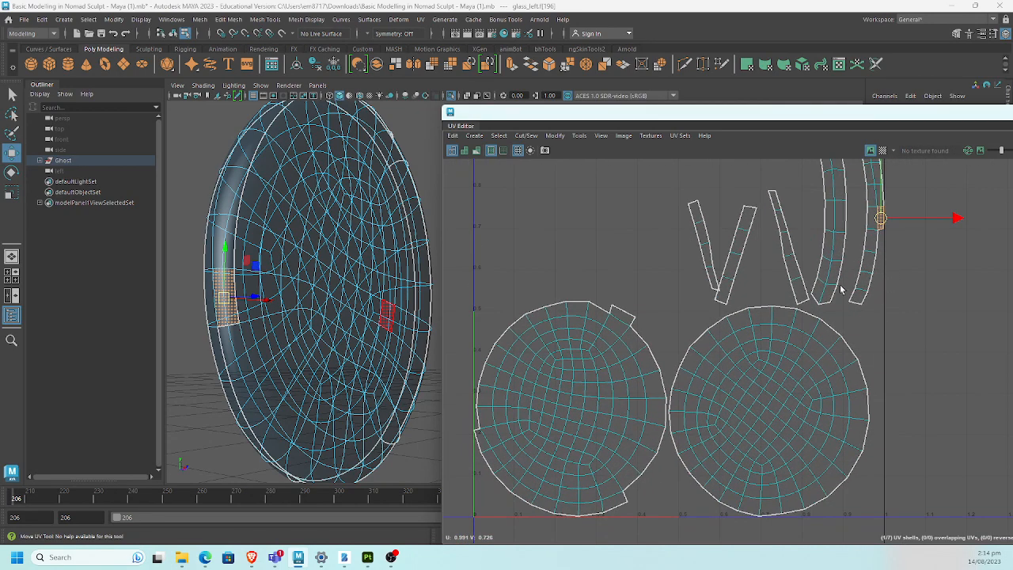
Step: Select the full edge loop around the lens rim and cut the UVs along it
left_click_drag(332, 351, 336, 307, "alt")
right_click_drag(316, 273, 317, 214)
left_click(279, 261)
double_click(279, 261)
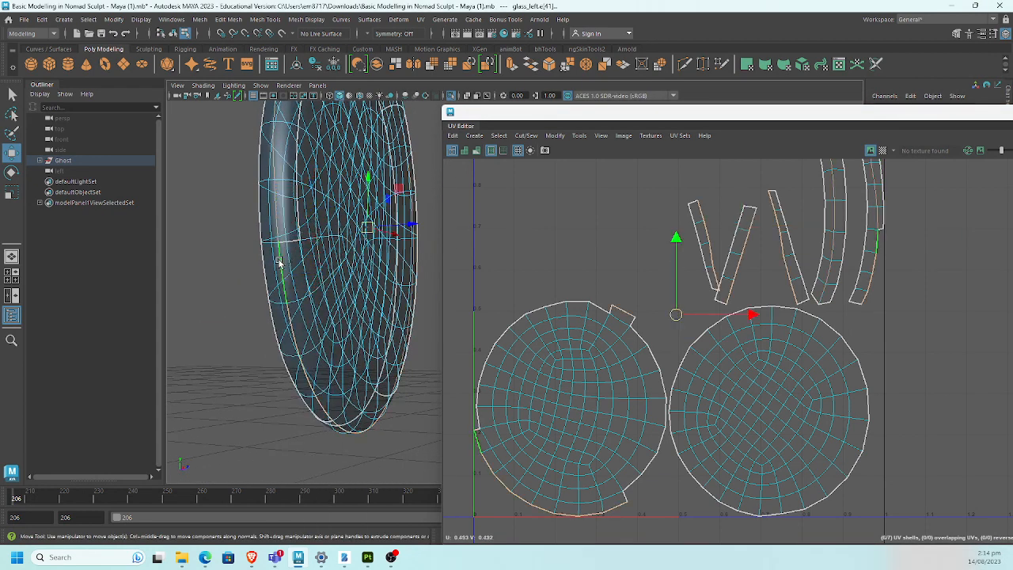
right_click_drag(601, 275, 585, 273)
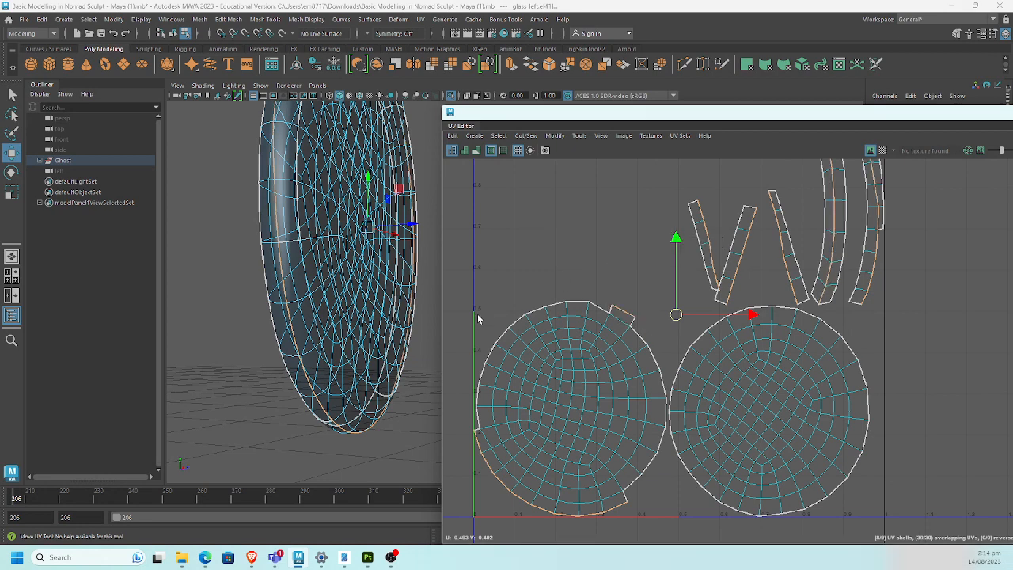
scroll(477, 314, "down", 4)
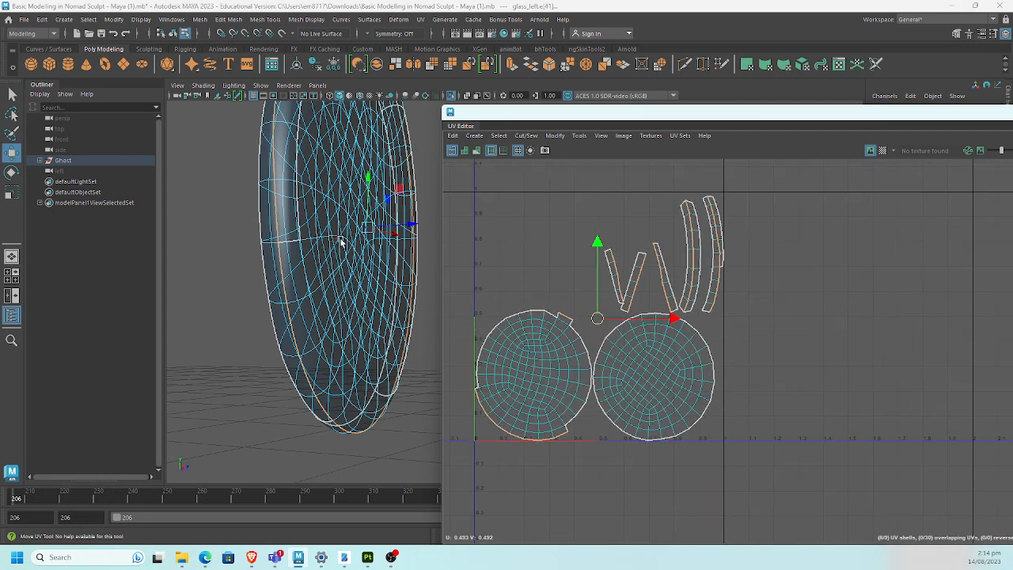
scroll(487, 329, "up", 4)
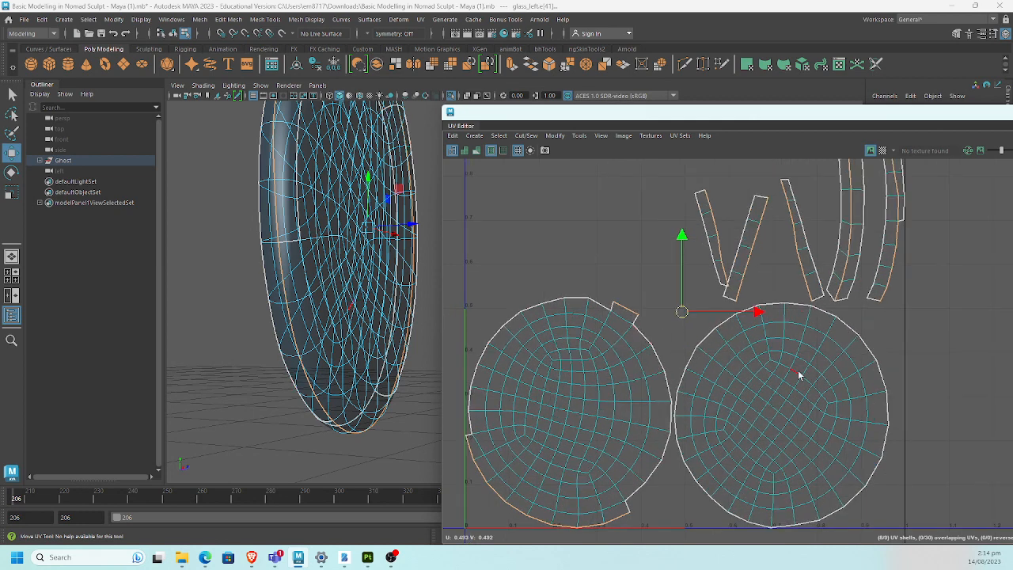
Step: Select the complete round UV shell without notches and move it sideways, away from the notched round shell
right_click_drag(799, 376, 796, 400)
left_click(796, 401)
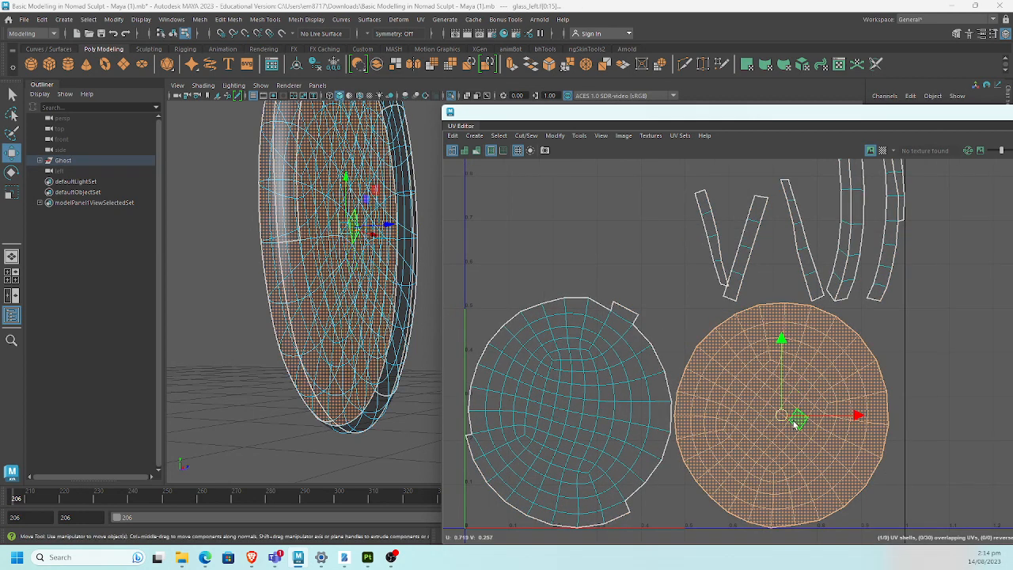
left_click_drag(780, 414, 804, 413)
left_click_drag(296, 299, 201, 352, "alt")
left_click_drag(247, 271, 294, 300, "alt")
Step: Select the notched round UV shell and move it upward within the UV tile
mouse_move(578, 390)
right_mouse_down()
mouse_move(587, 370)
mouse_move(592, 380)
right_mouse_up()
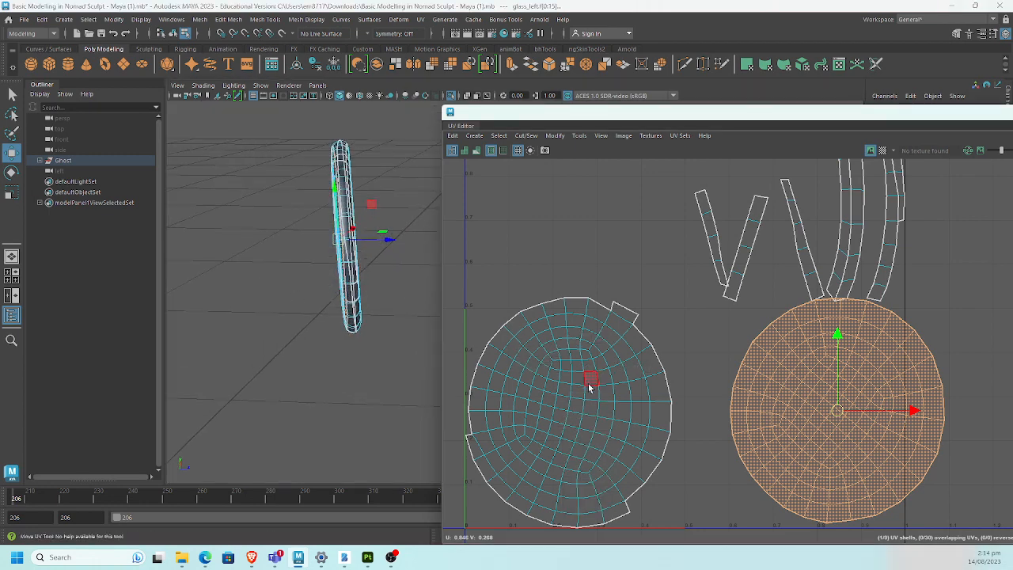
left_click(591, 380)
left_click_drag(575, 417, 595, 339)
scroll(633, 348, "down", 3)
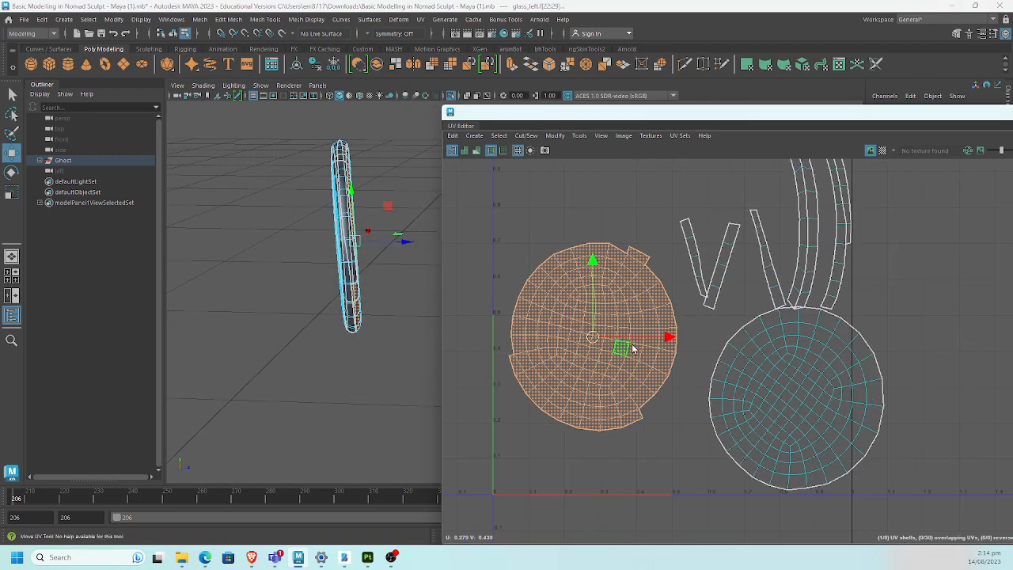
middle_click_drag(667, 384, 665, 425, "alt")
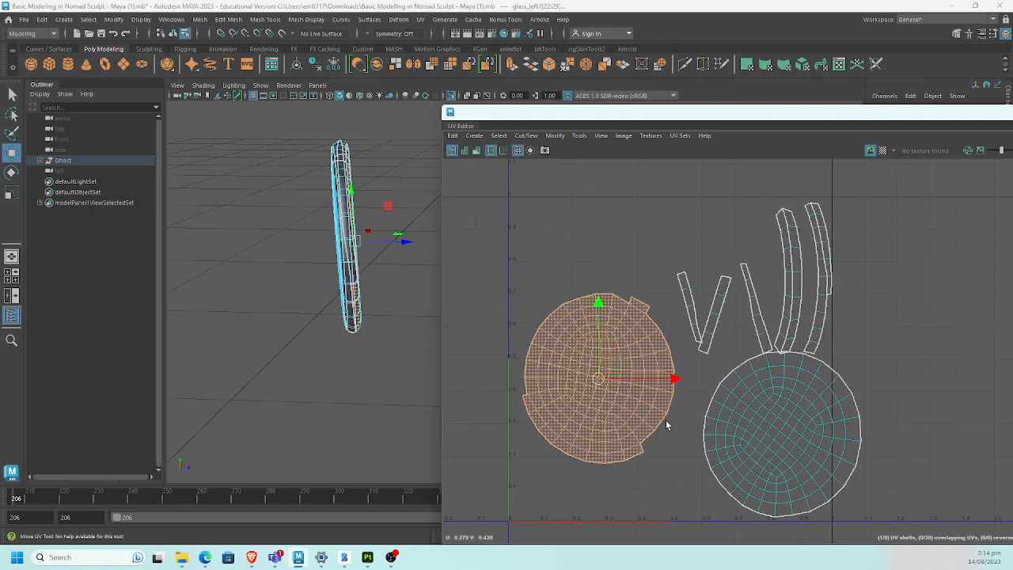
Step: Add all the narrow strip shells to the notched round shell's selection and apply a planar UV projection along Z, facing the lens
double_click(688, 295, "shift")
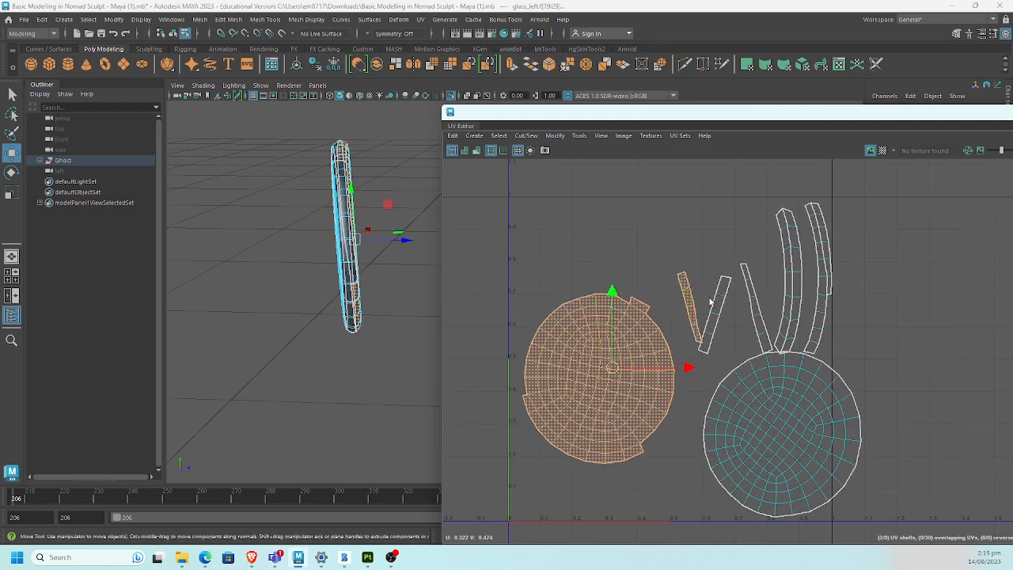
double_click(718, 301, "shift")
double_click(752, 310, "shift")
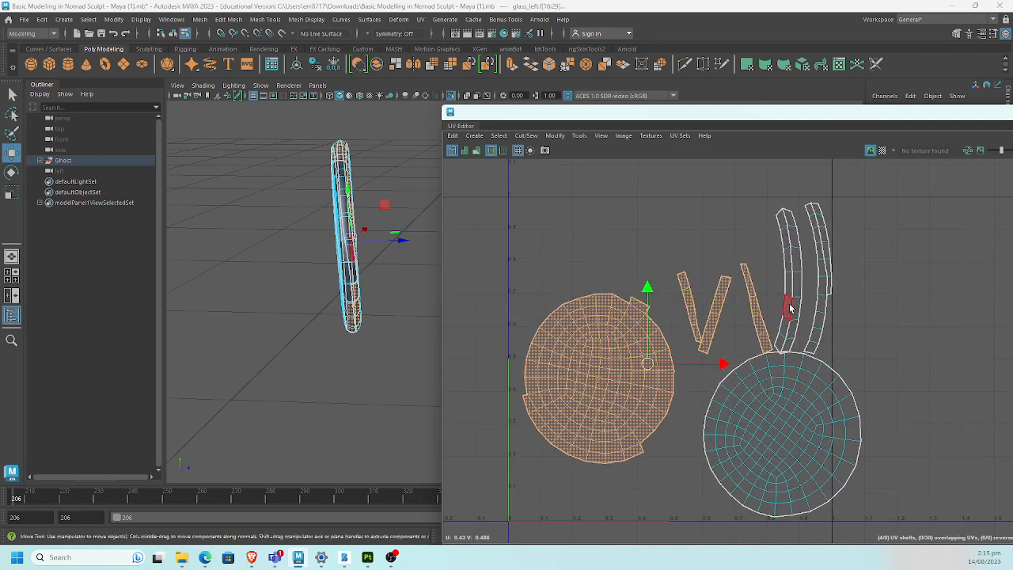
double_click(788, 307, "shift")
double_click(796, 309, "shift")
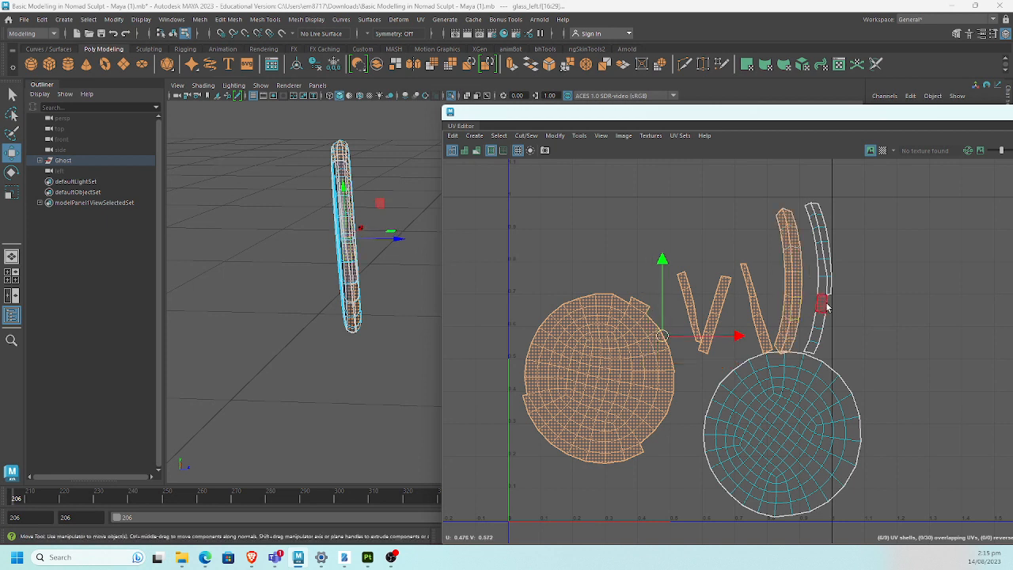
double_click(826, 295, "shift")
double_click(829, 295, "shift")
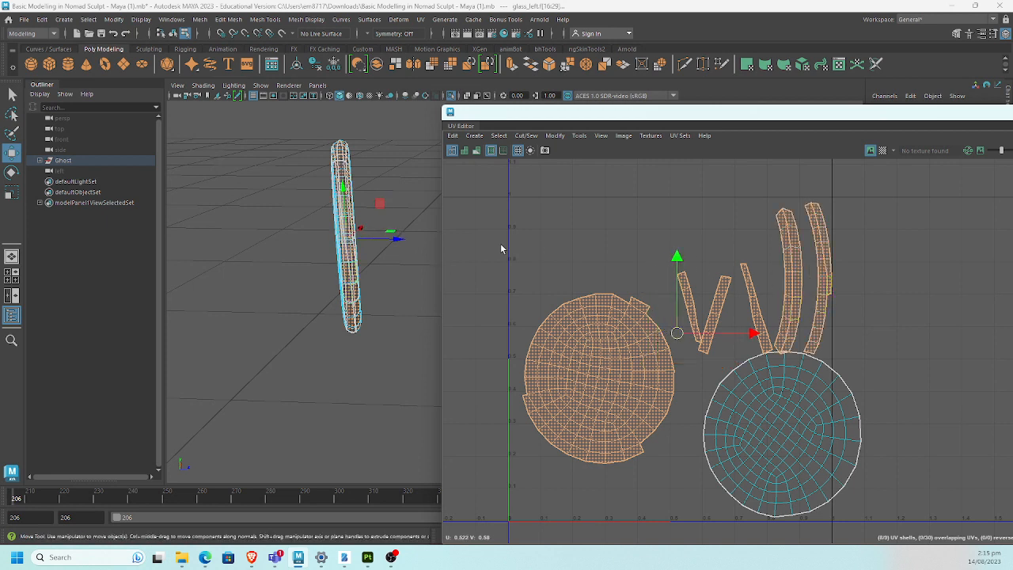
right_click(398, 249, "shift")
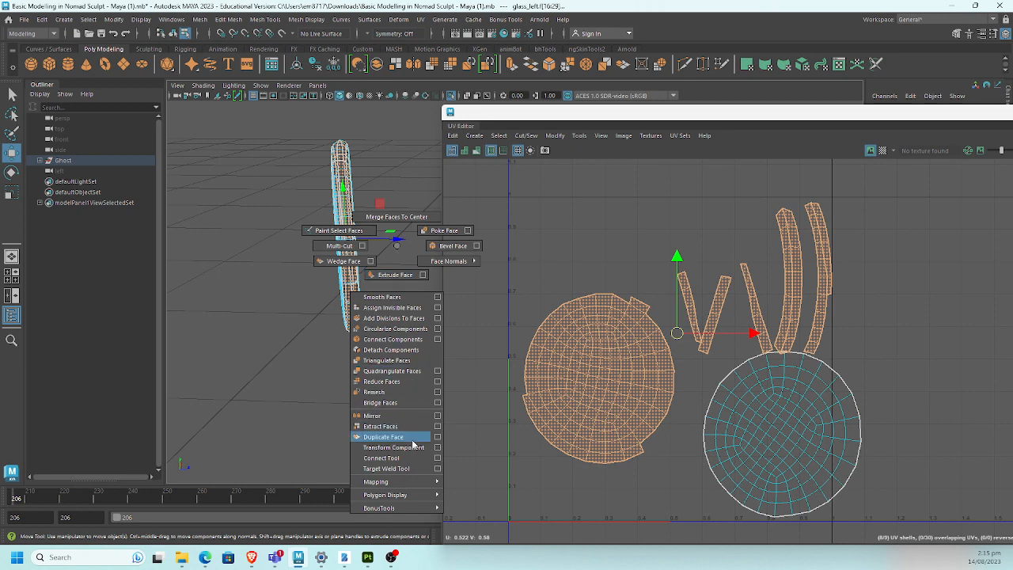
mouse_move(410, 484)
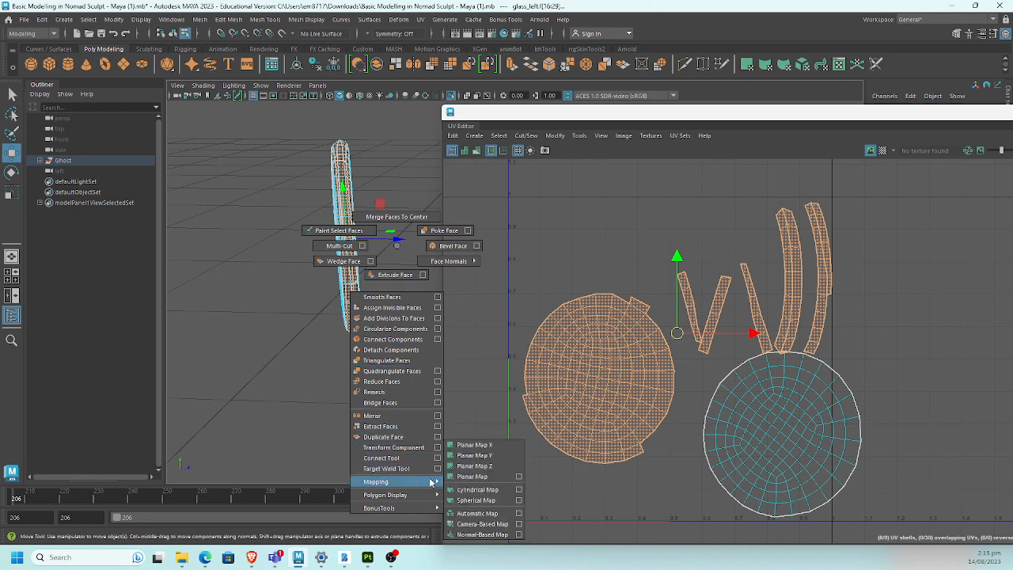
left_click(448, 445)
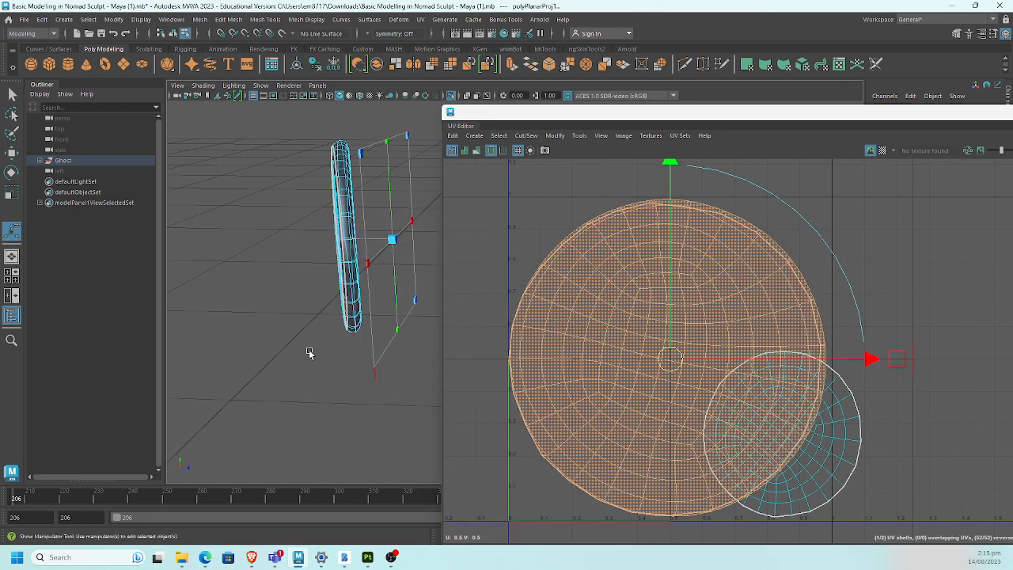
Step: Unfold the newly projected lens shell and display the checker map behind the UVs
left_click_drag(277, 344, 295, 306, "alt")
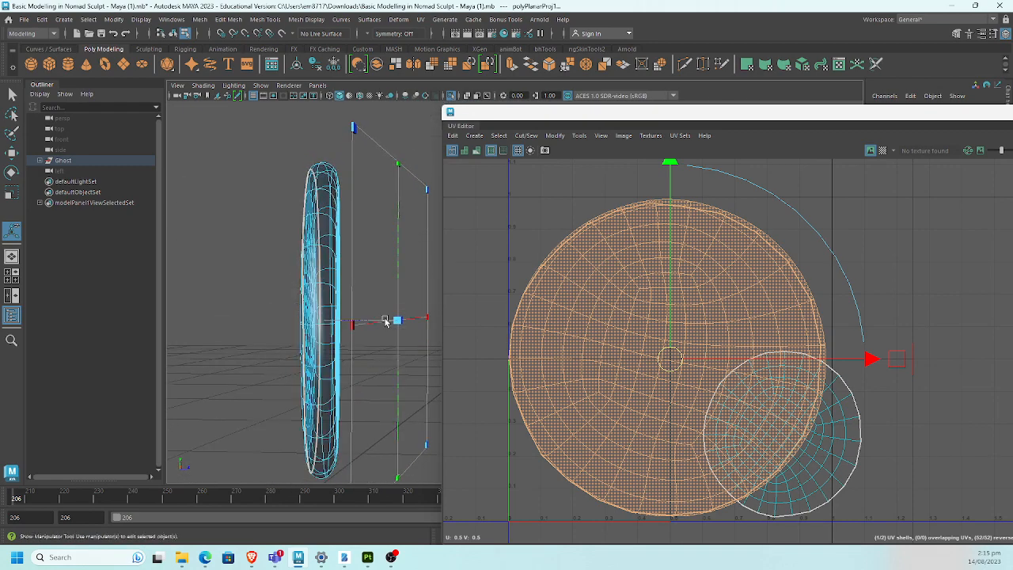
right_click_drag(643, 342, 512, 349)
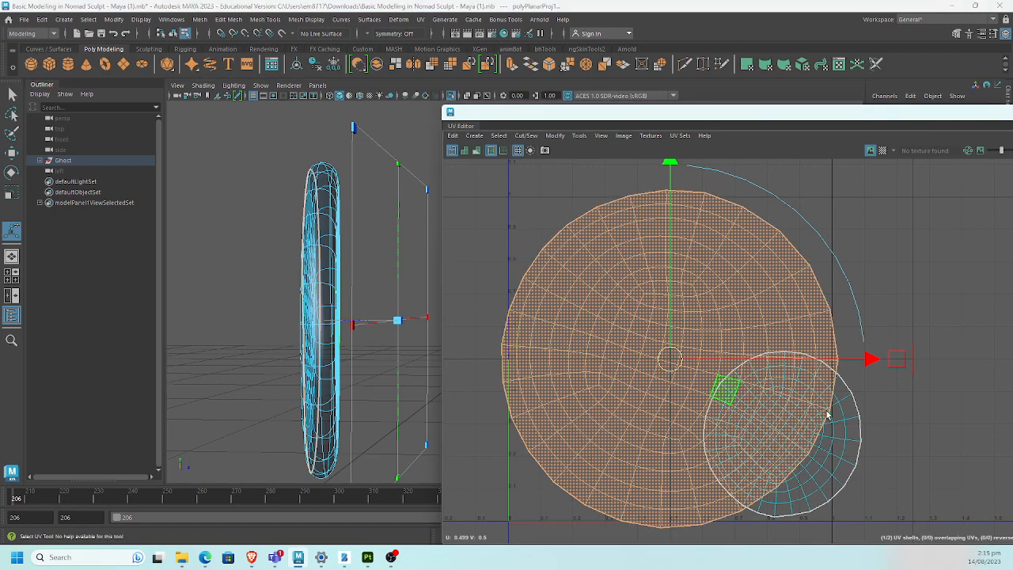
scroll(855, 422, "down", 2)
left_click(882, 150)
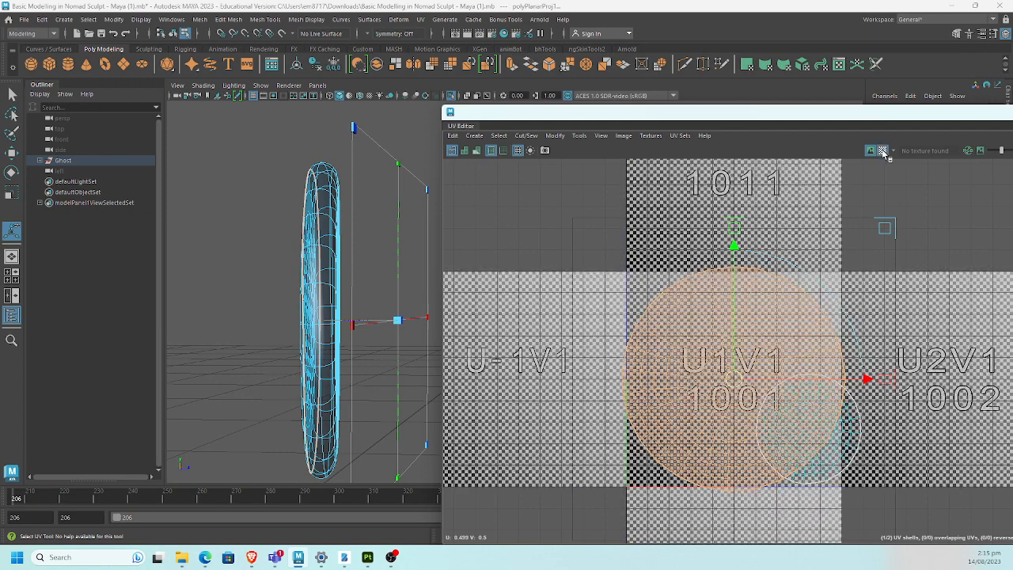
Step: Select both lens UV shells and lay them out side by side without overlap inside the U1V1 tile
left_click_drag(404, 332, 326, 356, "alt")
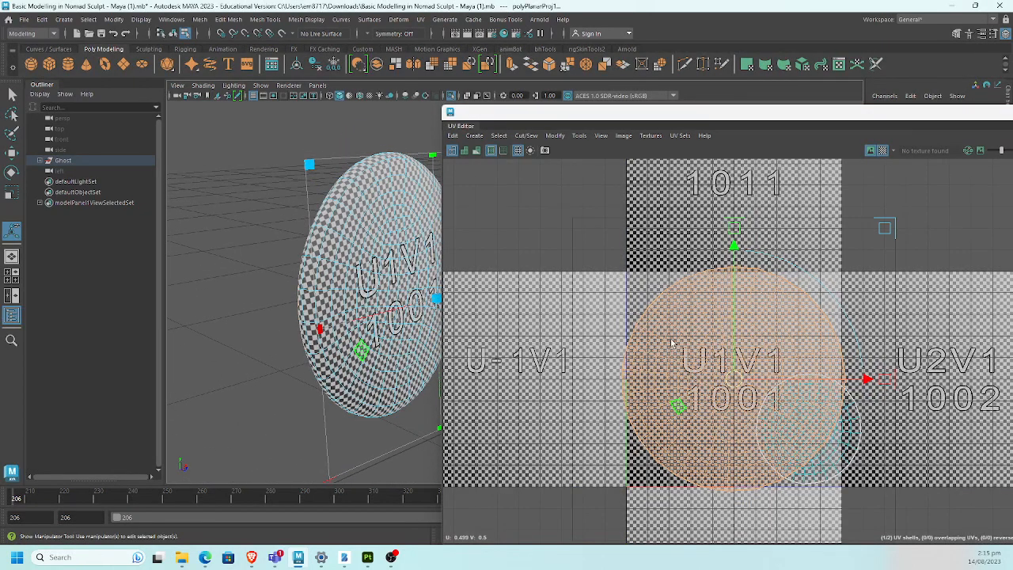
left_click_drag(582, 225, 953, 543)
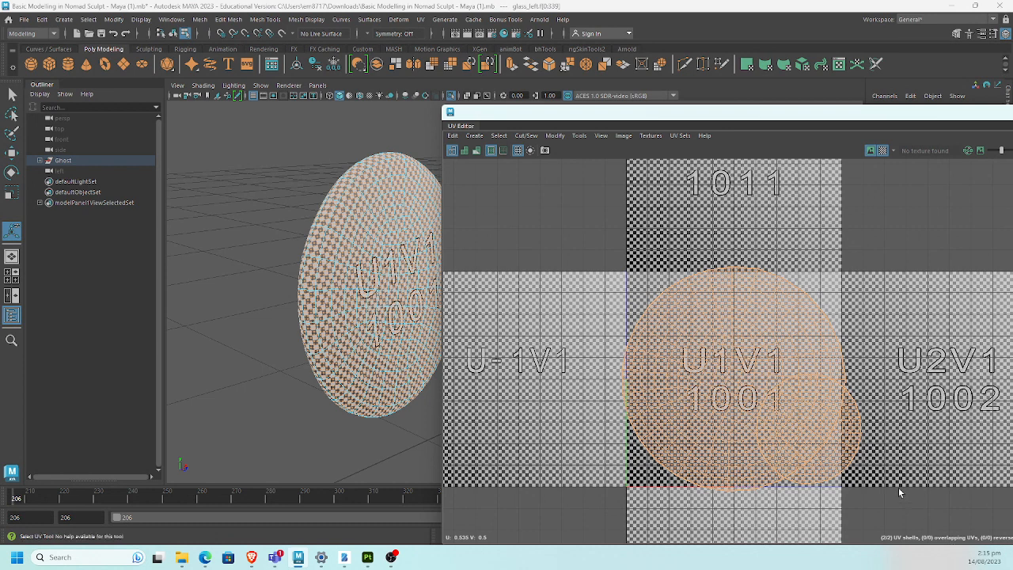
key("ctrl+l")
key("r")
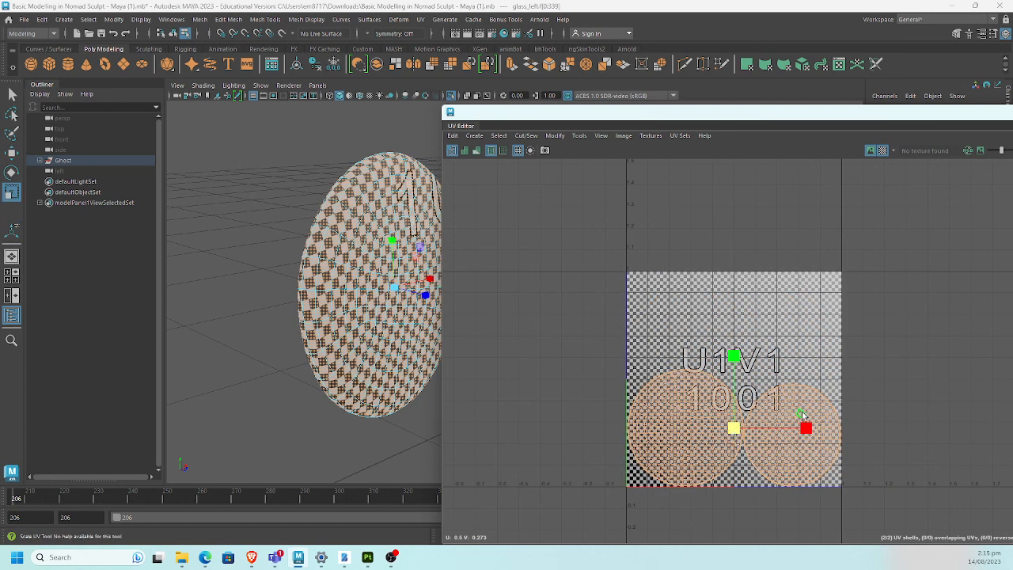
middle_click_drag(913, 407, 829, 315, "alt")
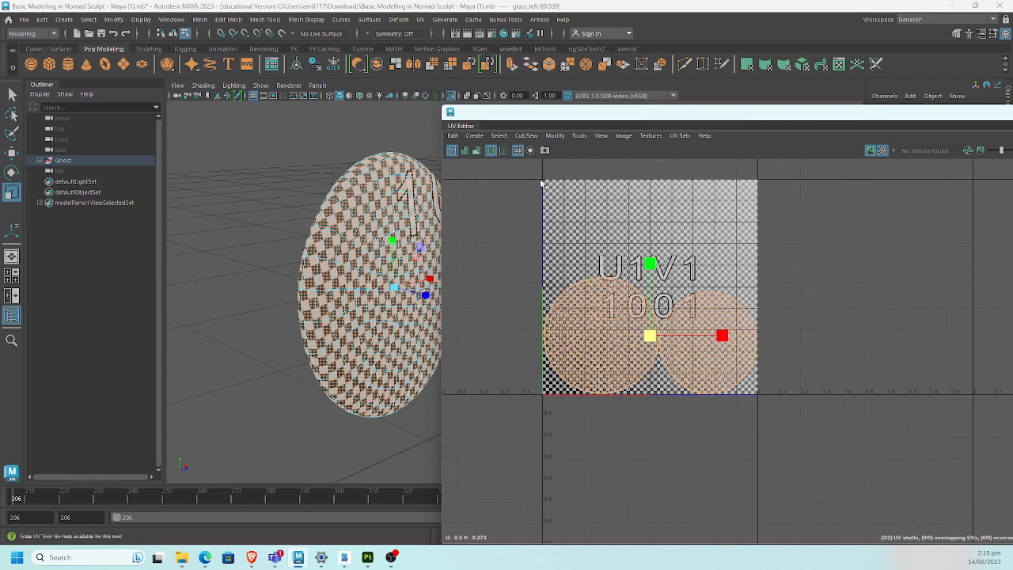
Step: Return to object mode, end the lens isolation and select all parts of the ghost to view their combined UVs
right_click_drag(404, 245, 431, 235)
key("ctrl+1")
scroll(358, 296, "down", 10)
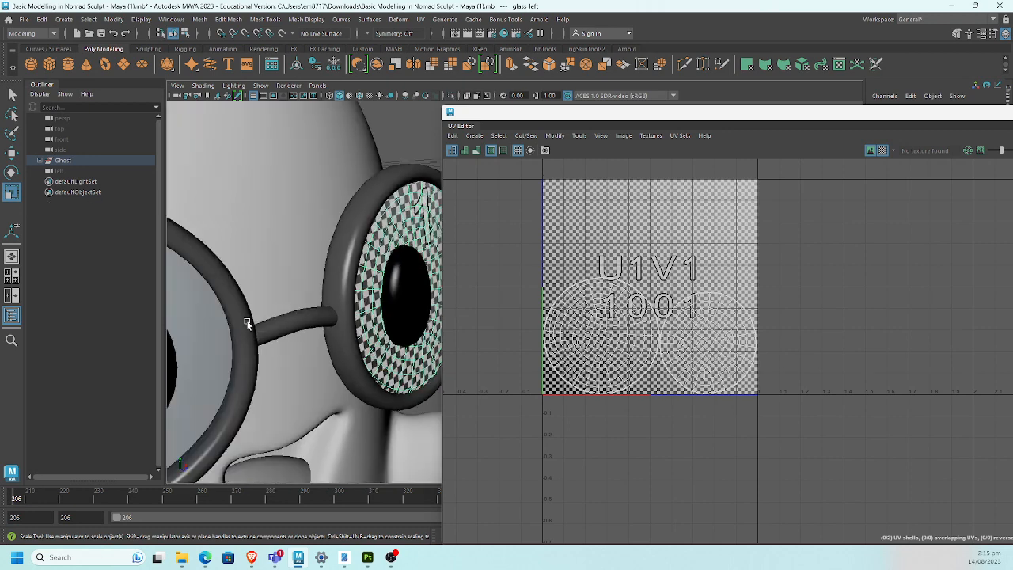
middle_click_drag(364, 315, 315, 280, "alt")
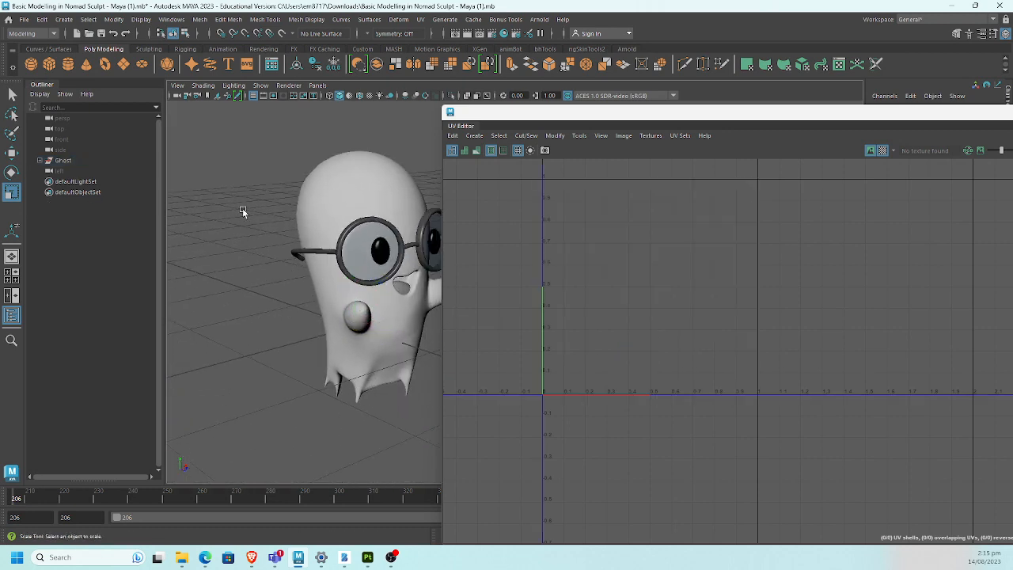
left_click_drag(242, 210, 510, 449)
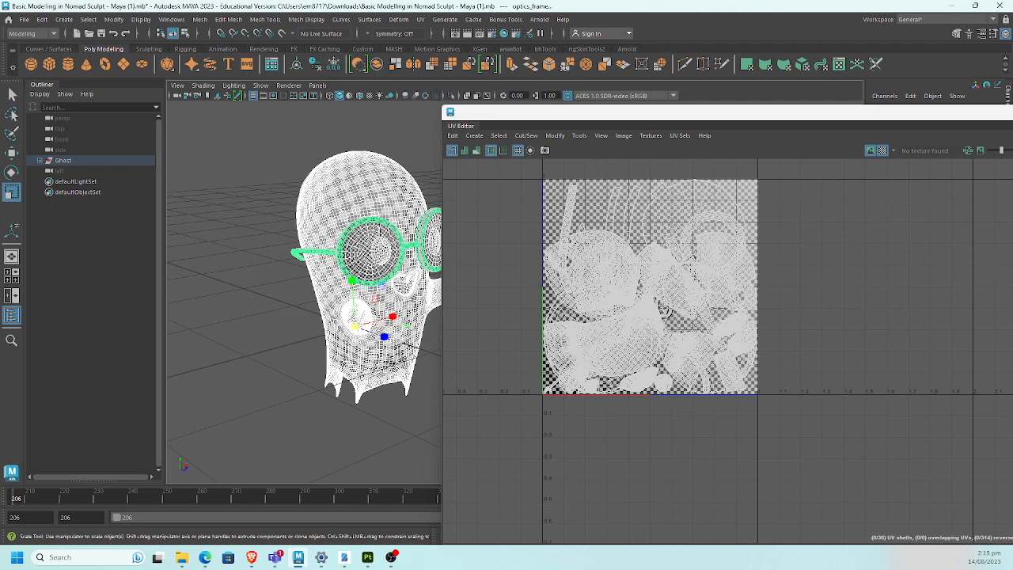
Step: Close the UV Editor, deselect everything and save the scene
left_click(1012, 112)
left_click(472, 186)
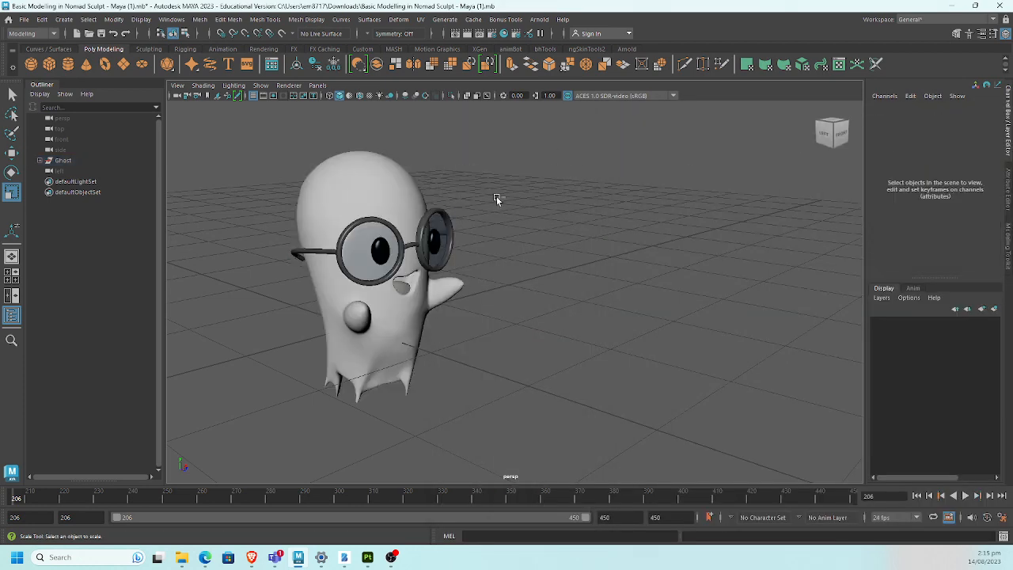
key("ctrl+s")
left_click_drag(377, 226, 367, 252, "alt")
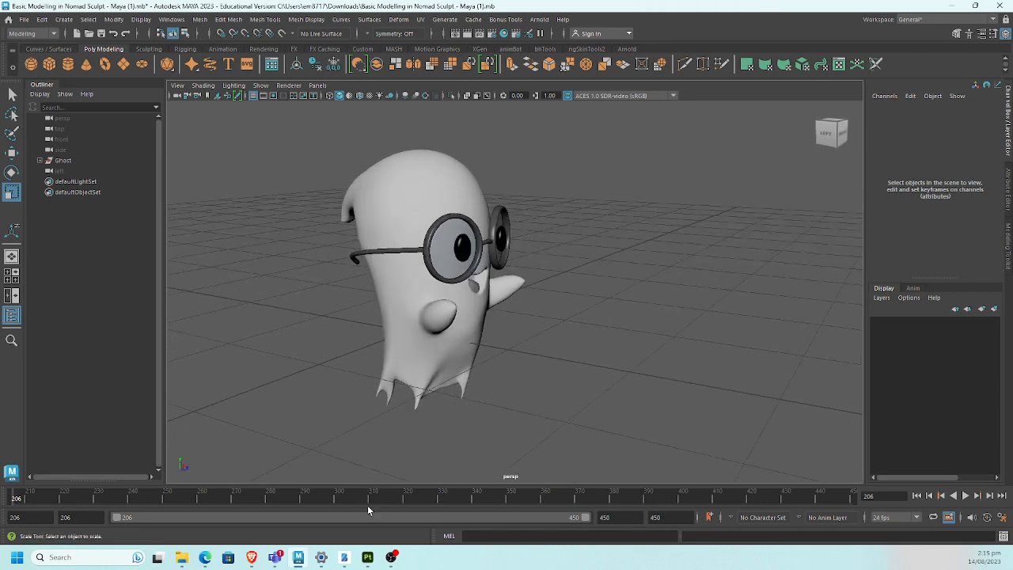
Step: Bring up Adobe Substance 3D Painter briefly and switch to the blank note page in Bamboo Paper
left_click(368, 557)
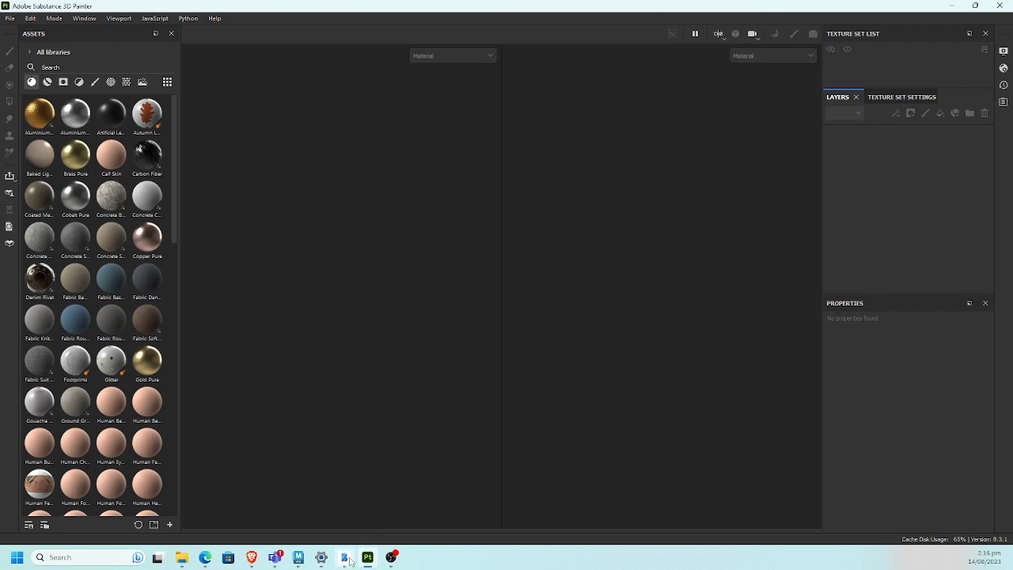
mouse_move(346, 554)
left_click(368, 534)
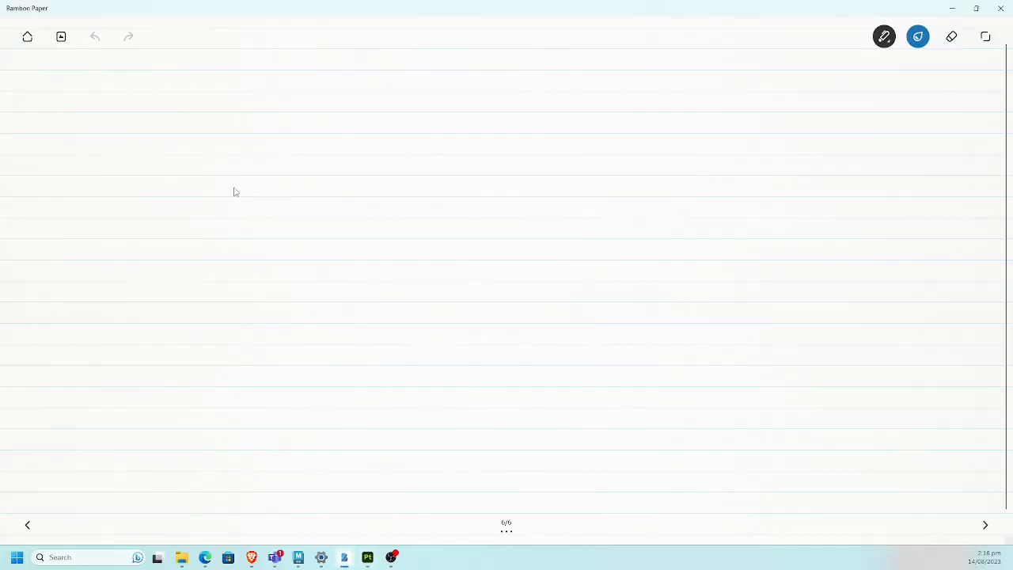
Step: Handwrite "Maya", an arrow and "SP" across the page with the thin blue pen
mouse_move(174, 208)
left_mouse_down()
mouse_move(221, 174)
mouse_move(256, 192)
mouse_move(282, 176)
mouse_move(287, 215)
mouse_move(309, 199)
left_mouse_up()
left_click_drag(326, 187, 334, 200)
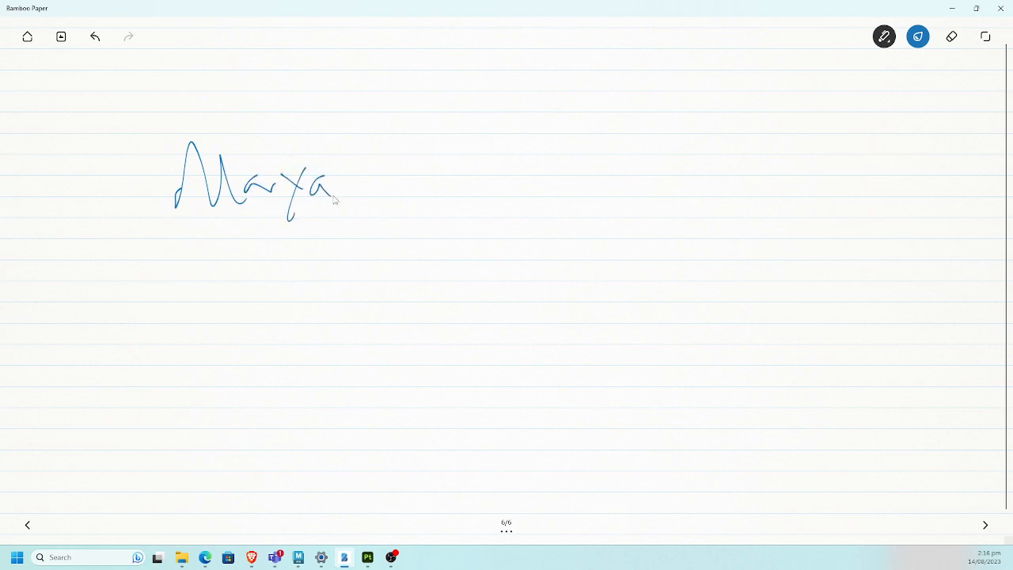
left_click_drag(395, 189, 649, 168)
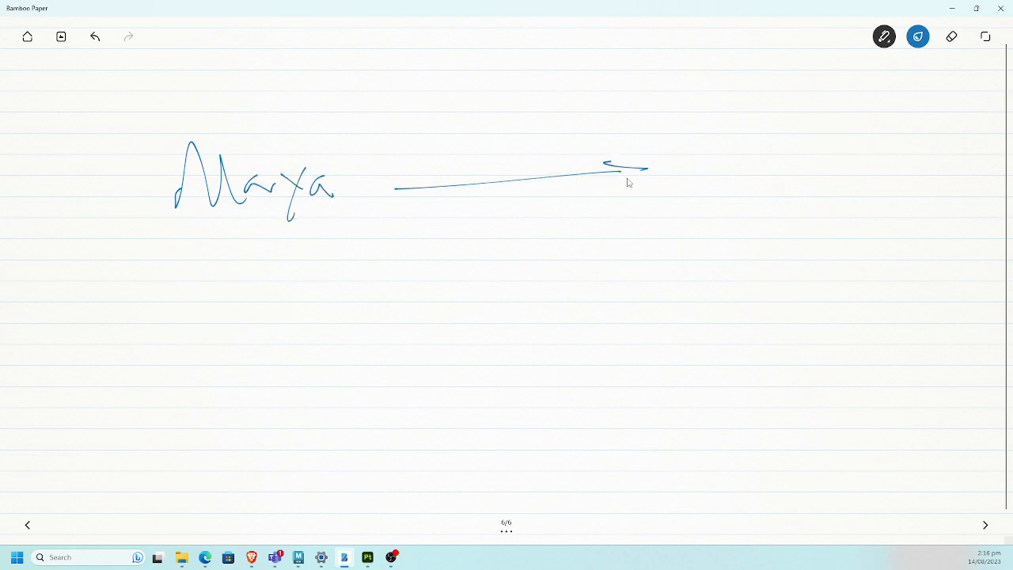
mouse_move(702, 125)
left_mouse_down()
mouse_move(723, 158)
mouse_move(696, 169)
left_mouse_up()
mouse_move(740, 116)
left_mouse_down()
mouse_move(750, 170)
mouse_move(752, 148)
left_mouse_up()
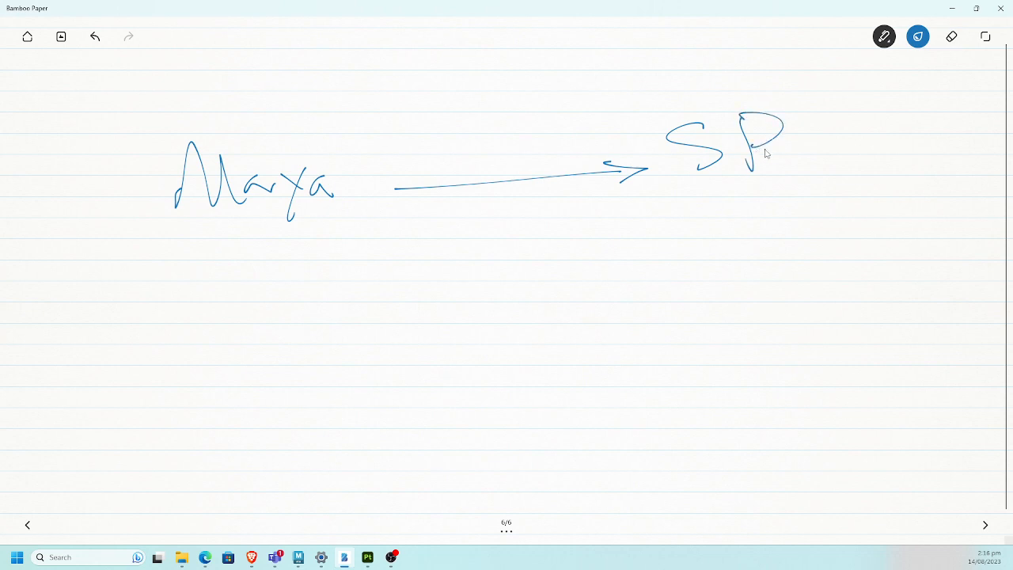
Step: Undo all the handwritten strokes until the page is blank
key("ctrl+z")
key("ctrl+z")
key("ctrl+z")
key("ctrl+z")
key("ctrl+z")
key("ctrl+z")
key("ctrl+z")
key("ctrl+z")
key("ctrl+z")
key("ctrl+z")
key("ctrl+z")
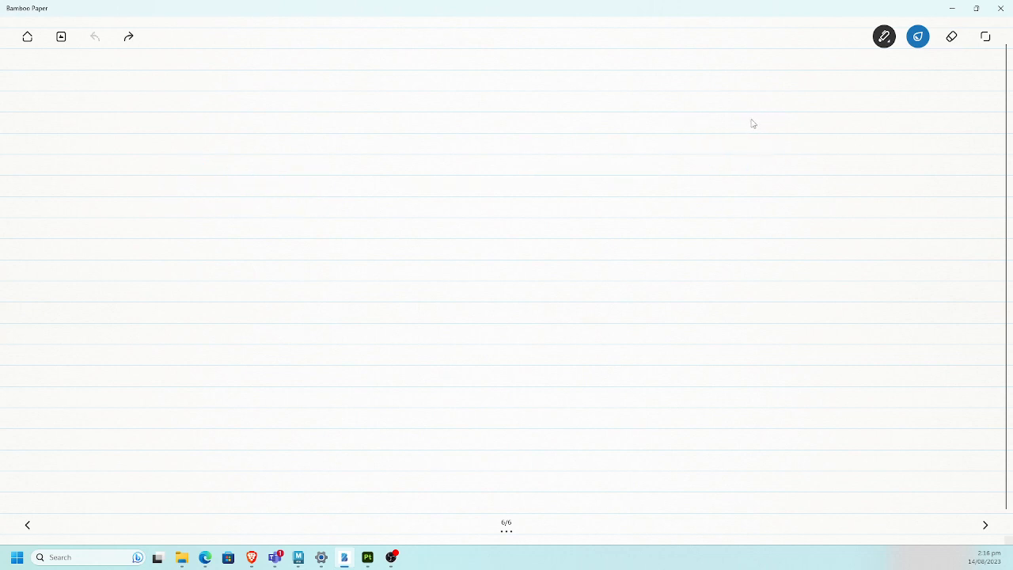
Step: Choose a thicker pen line and handwrite "Maya" with an arrow pointing to "SP" across the page
left_click(884, 37)
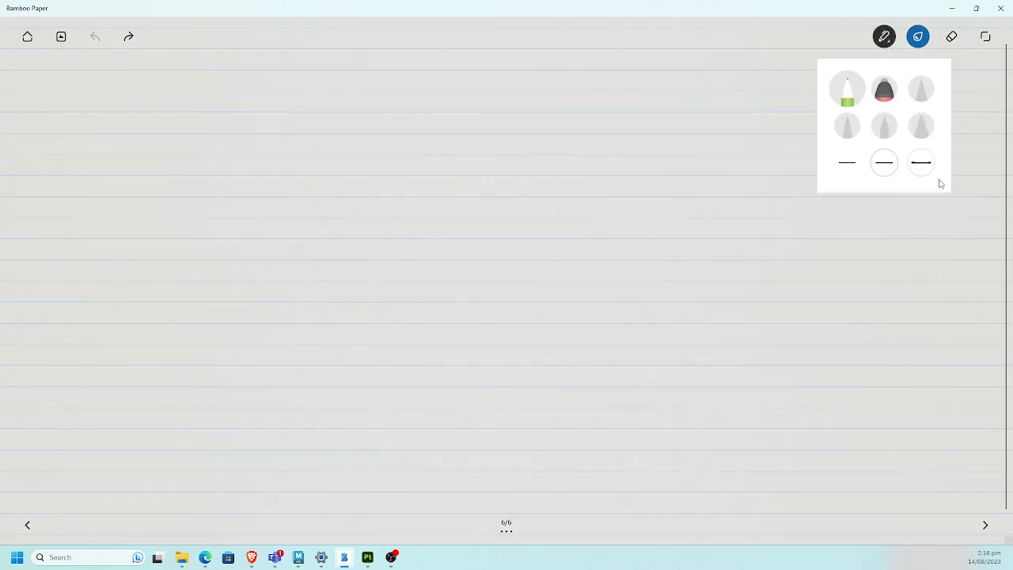
left_click(125, 285)
mouse_move(110, 294)
left_mouse_down()
mouse_move(228, 286)
mouse_move(232, 303)
mouse_move(287, 285)
left_mouse_up()
left_click_drag(369, 269, 586, 275)
mouse_move(723, 224)
left_mouse_down()
mouse_move(721, 251)
mouse_move(697, 261)
left_mouse_up()
mouse_move(742, 223)
left_mouse_down()
mouse_move(737, 272)
mouse_move(736, 242)
left_mouse_up()
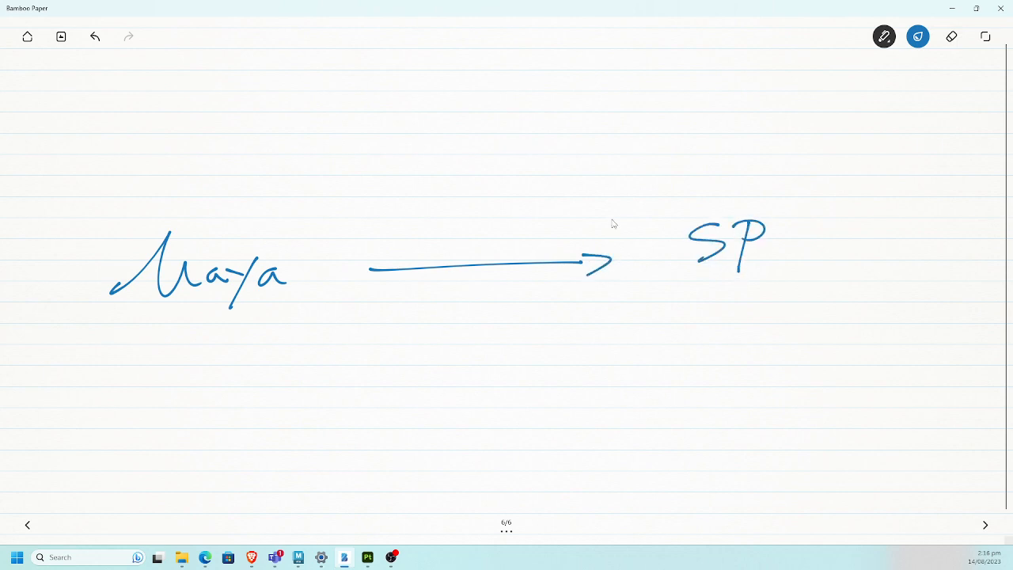
Step: Draw a return arrow from SP to Maya, labelling the forward arrow "fbx" and the return arrow "PBR textures"
left_click_drag(638, 215, 402, 237)
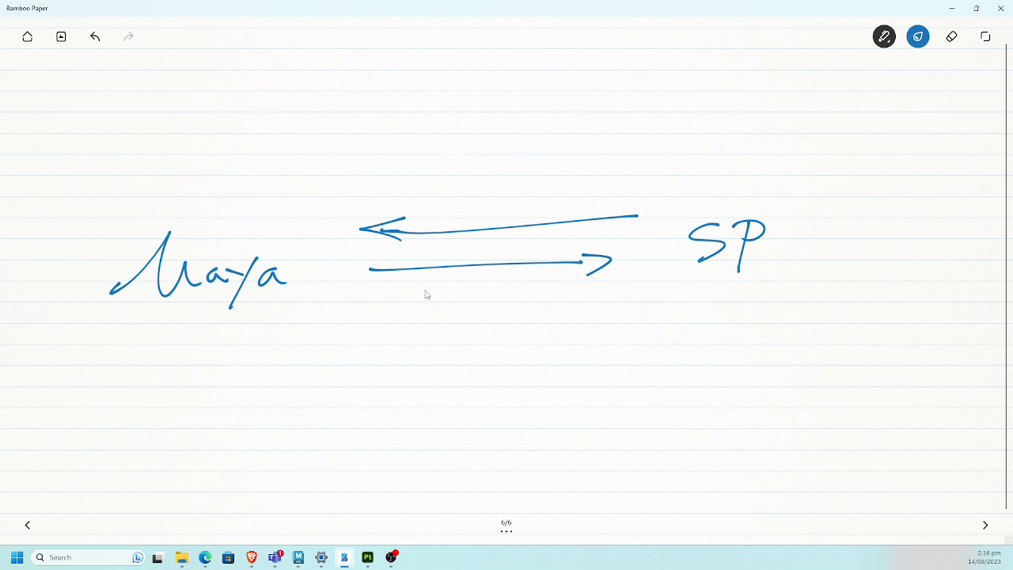
mouse_move(478, 286)
left_mouse_down()
mouse_move(466, 303)
mouse_move(500, 290)
mouse_move(510, 304)
left_mouse_up()
left_click_drag(509, 286, 541, 307)
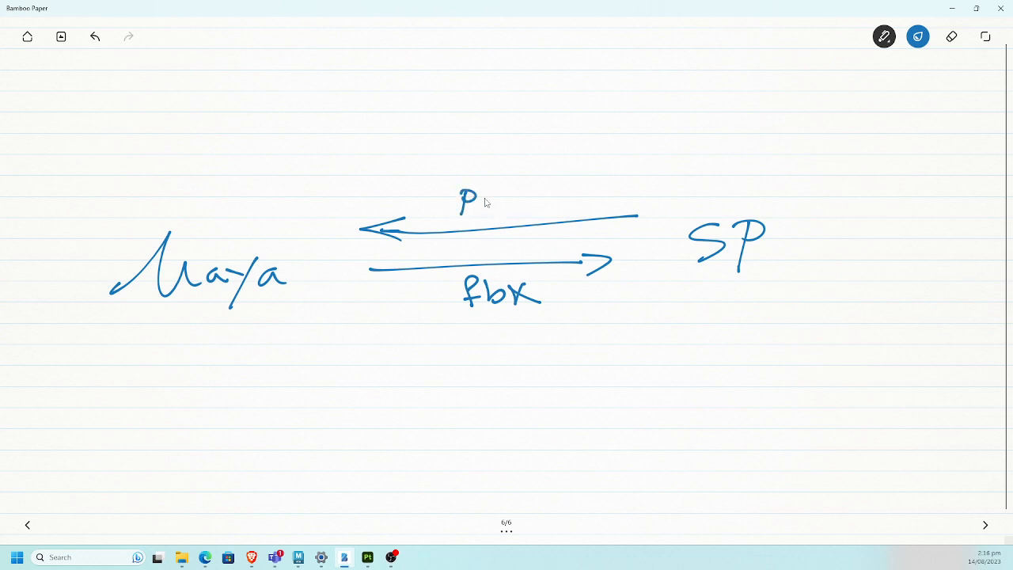
mouse_move(485, 192)
left_mouse_down()
mouse_move(487, 208)
mouse_move(524, 212)
mouse_move(564, 198)
left_mouse_up()
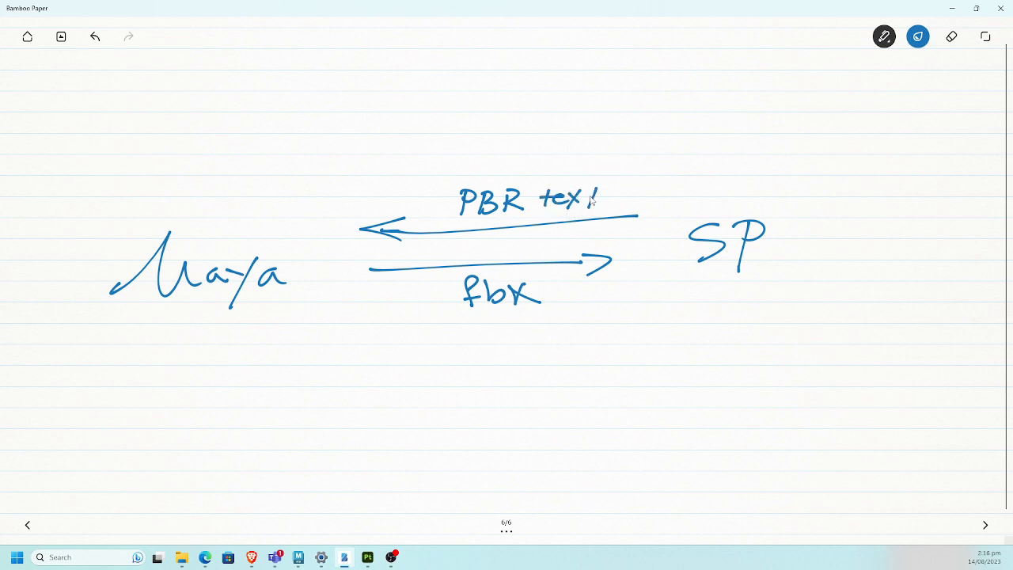
mouse_move(608, 196)
left_mouse_down()
mouse_move(657, 203)
mouse_move(650, 210)
left_mouse_up()
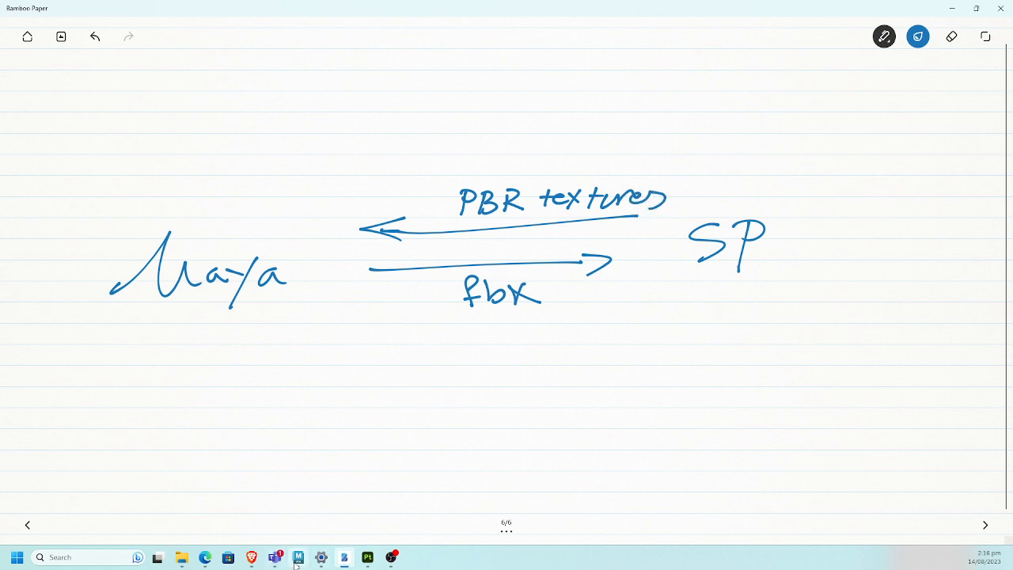
Step: Switch back to Maya 2023, open the Plug-in Manager and filter the plug-ins by "subs"
mouse_move(299, 563)
left_click(299, 500)
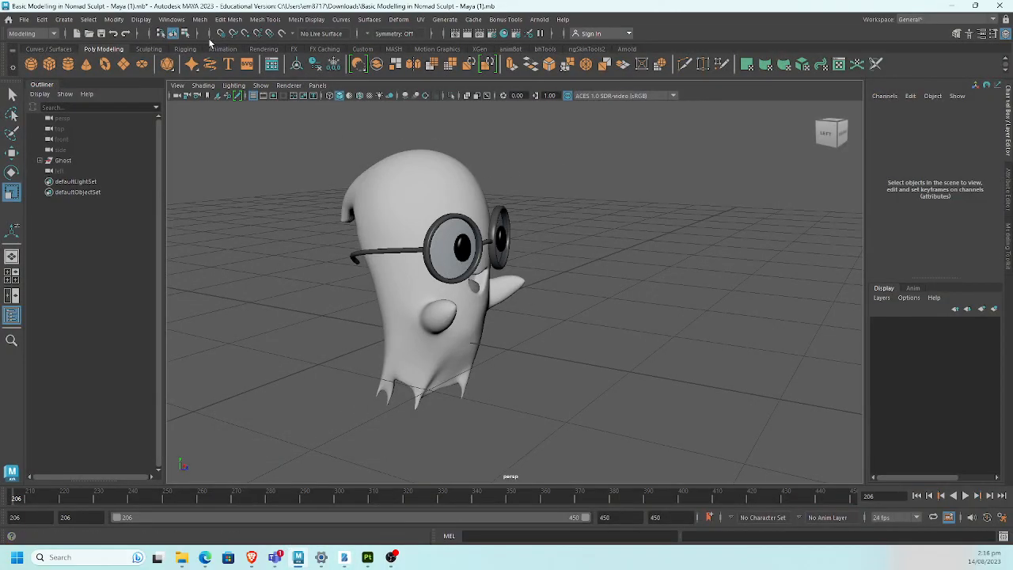
left_click(172, 19)
mouse_move(269, 135)
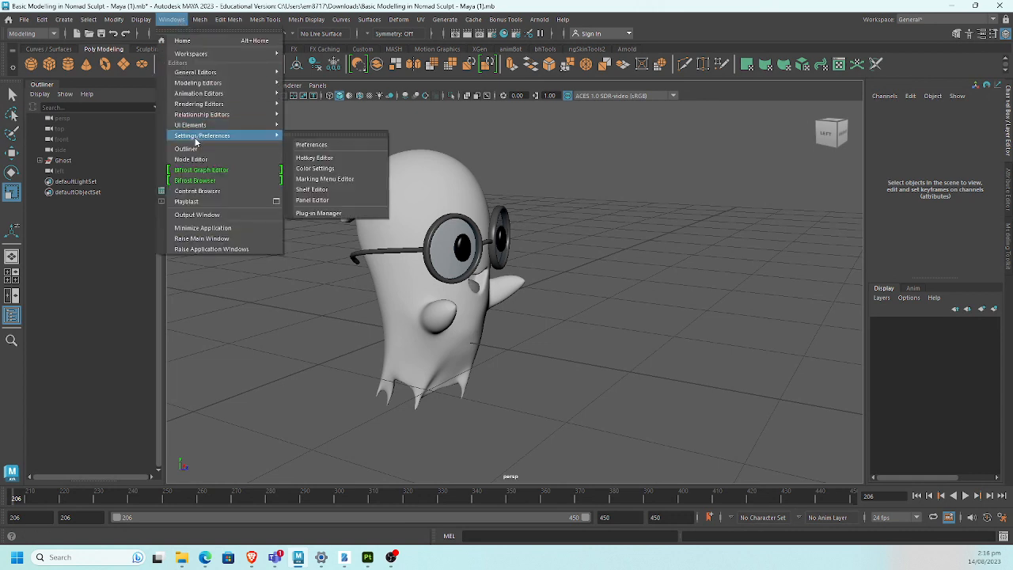
left_click(338, 212)
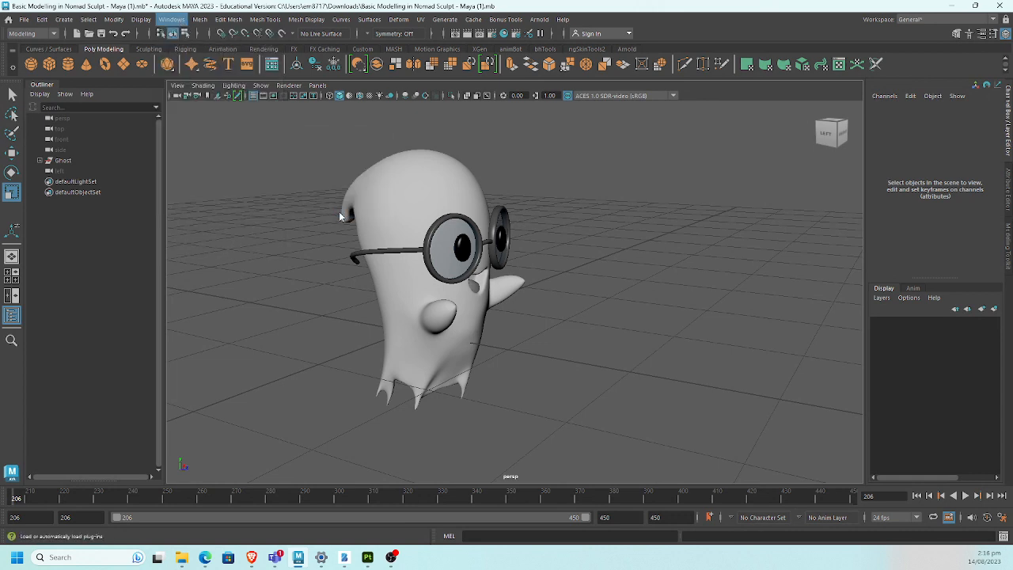
left_click(425, 221)
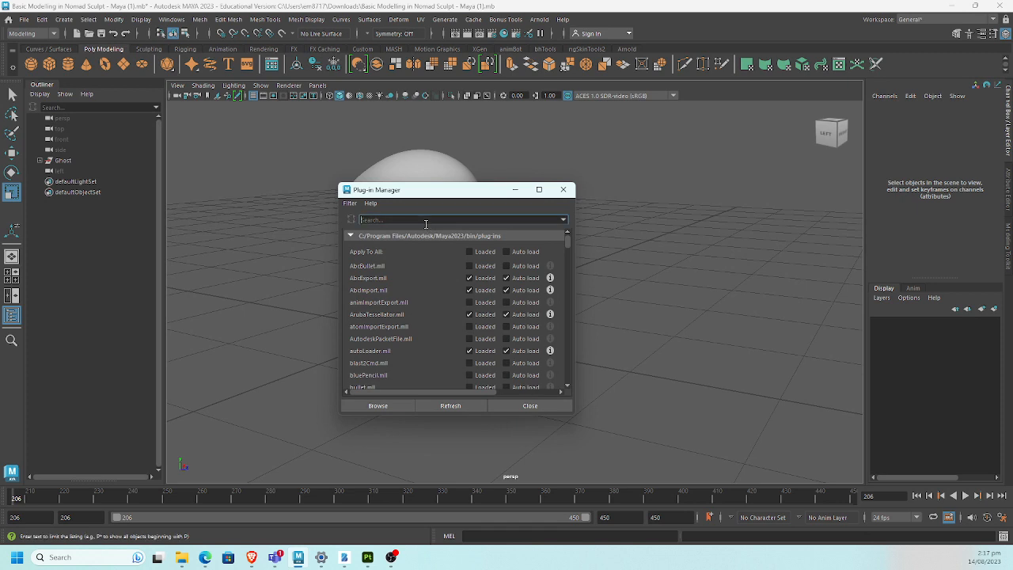
type("subs")
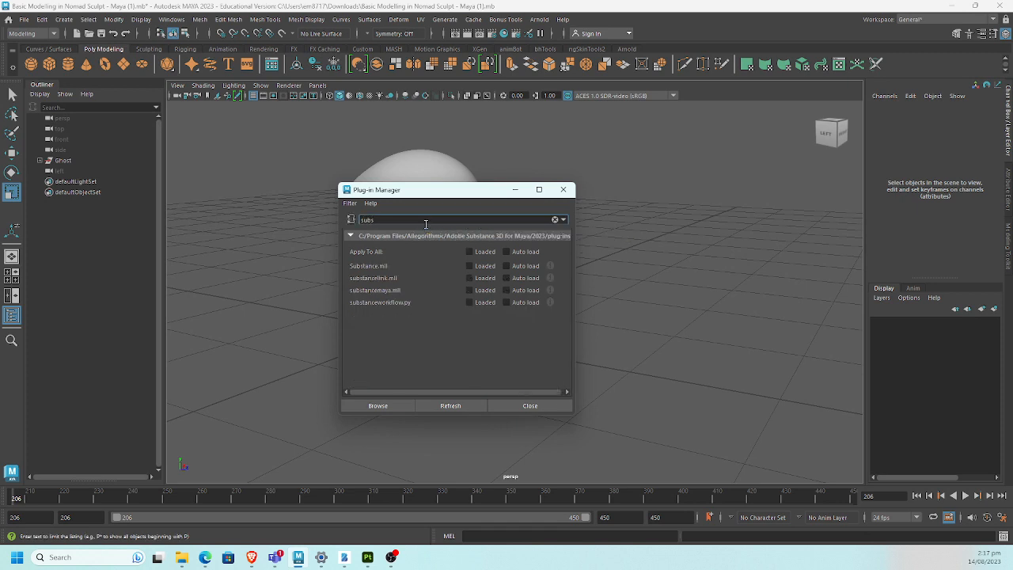
Step: Apply Loaded and Auto load to all the listed Substance plug-ins and read the command line output
left_click(469, 253)
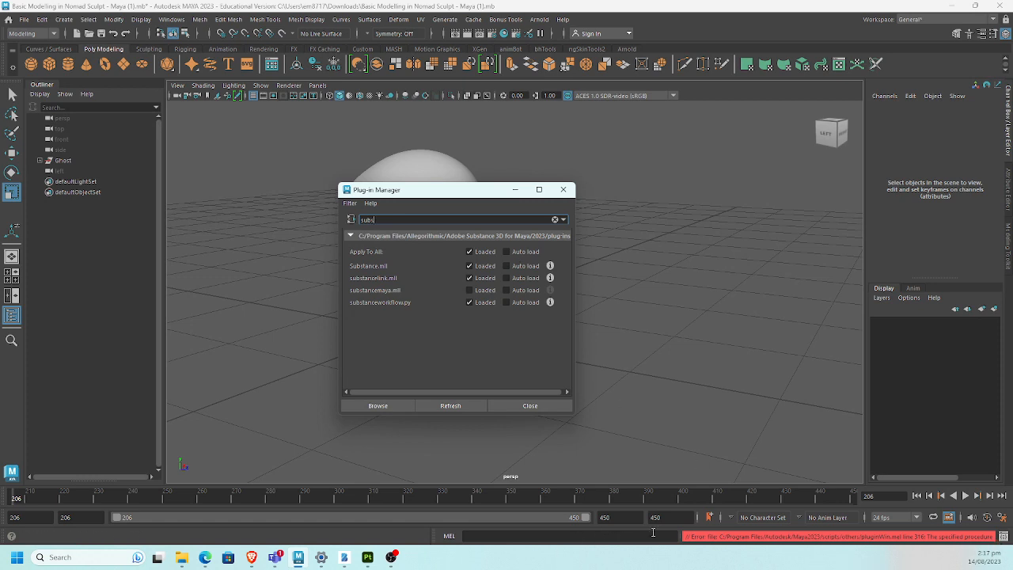
left_click_drag(679, 546, 551, 542)
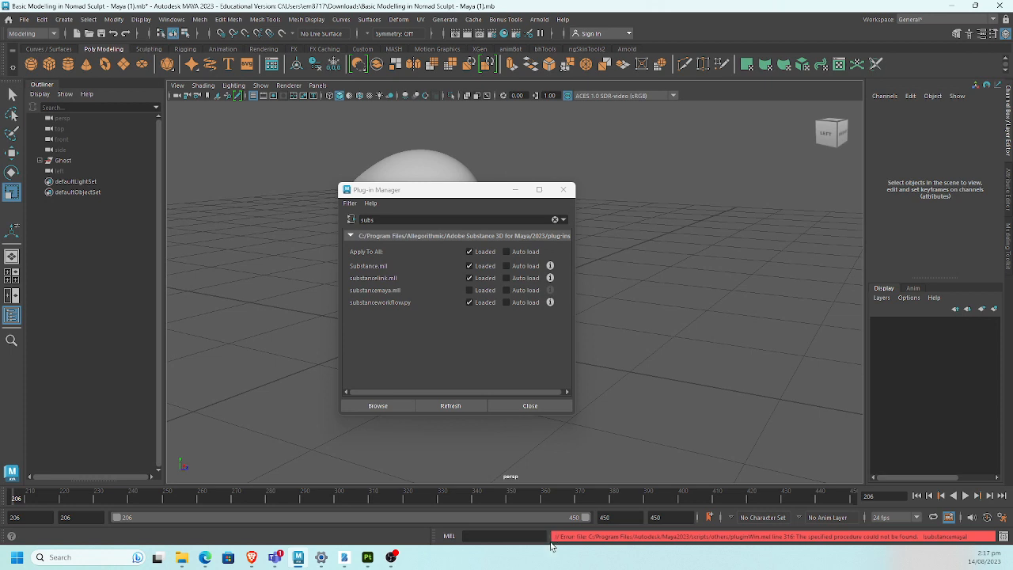
left_click(511, 252)
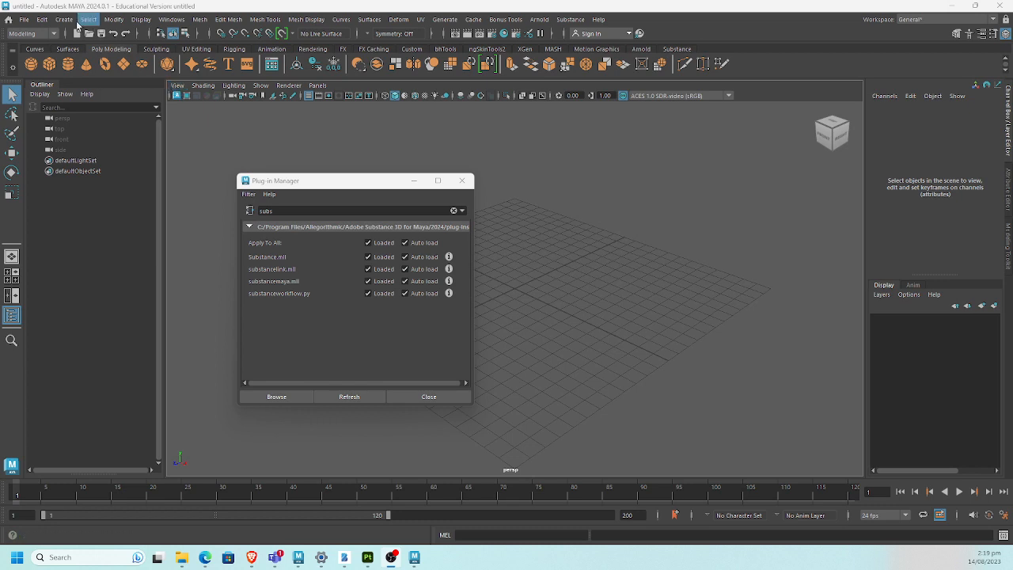
Step: Open the scene "Basic Modelling in Nomad Sculpt - Maya (1).mb" in Maya 2024
left_click(24, 19)
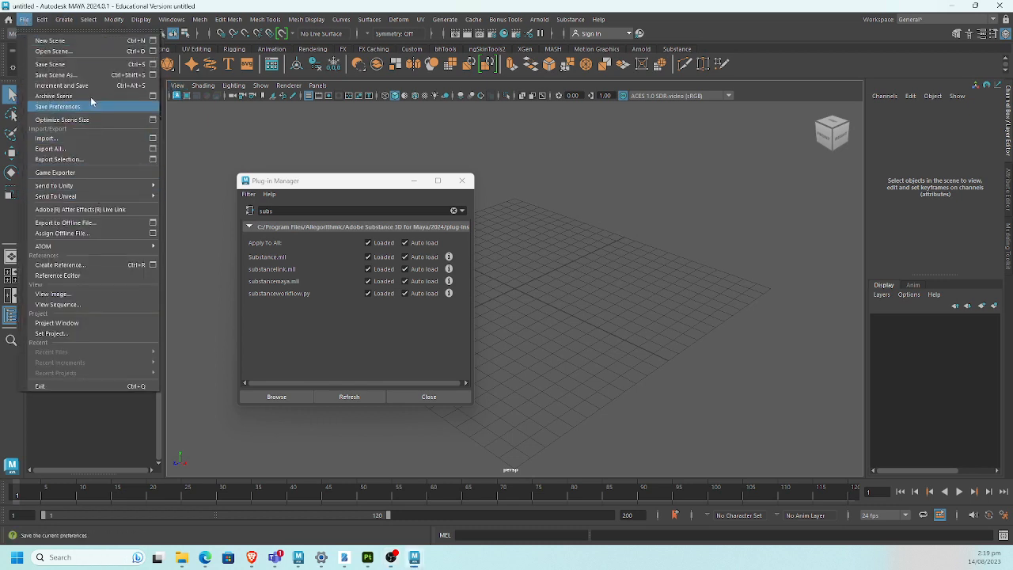
left_click(82, 53)
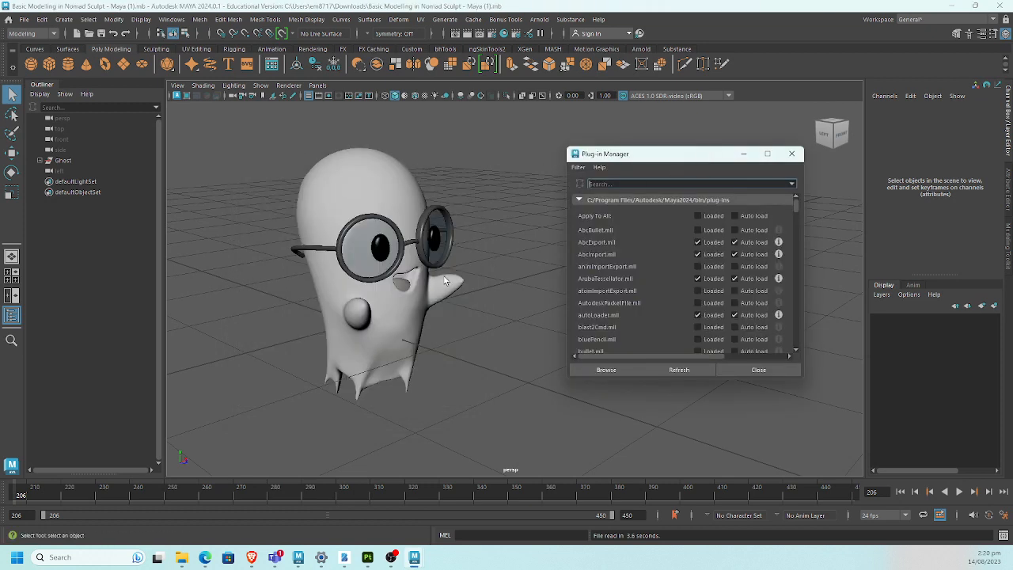
left_click_drag(422, 271, 437, 253, "alt")
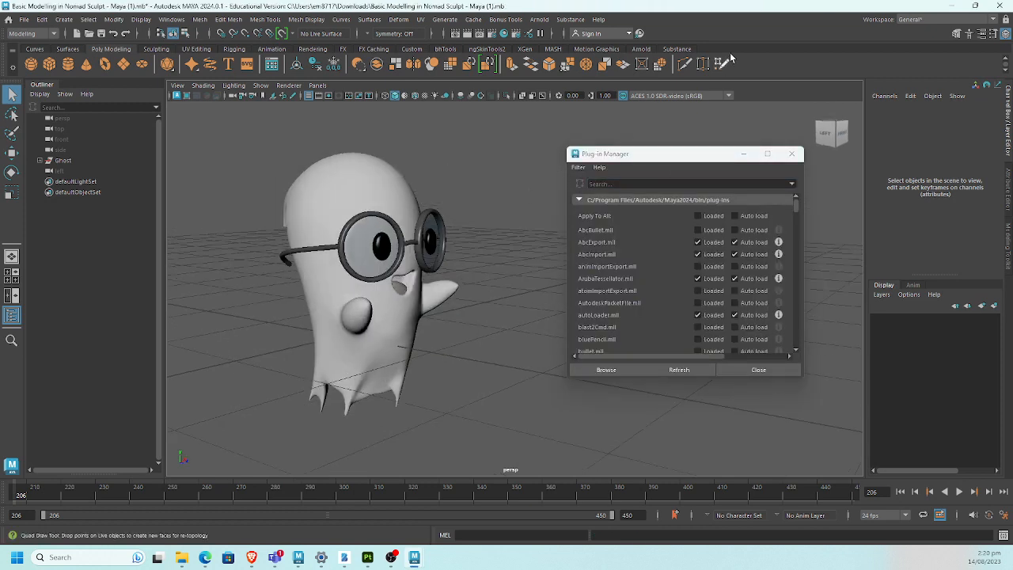
Step: Display the Substance tool set and close the Plug-in Manager
left_click(687, 49)
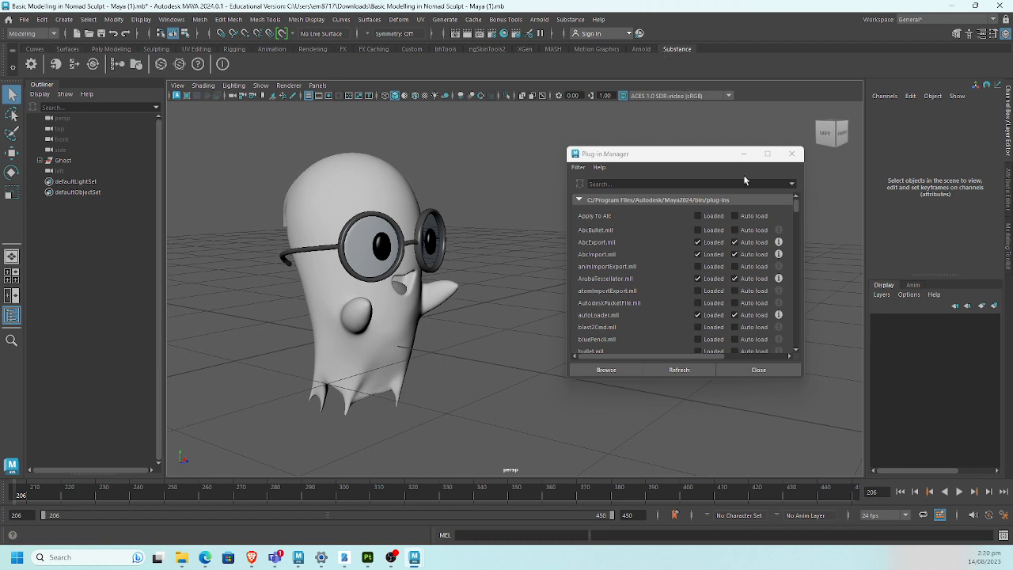
left_click(791, 153)
left_click_drag(186, 208, 246, 191, "alt")
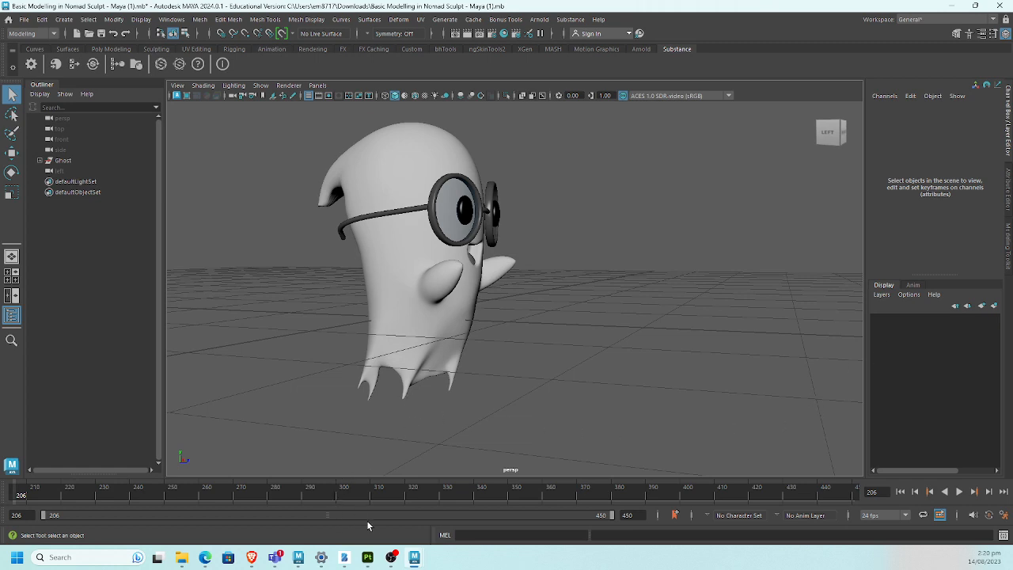
Step: Switch to Adobe Substance 3D Painter
left_click(367, 557)
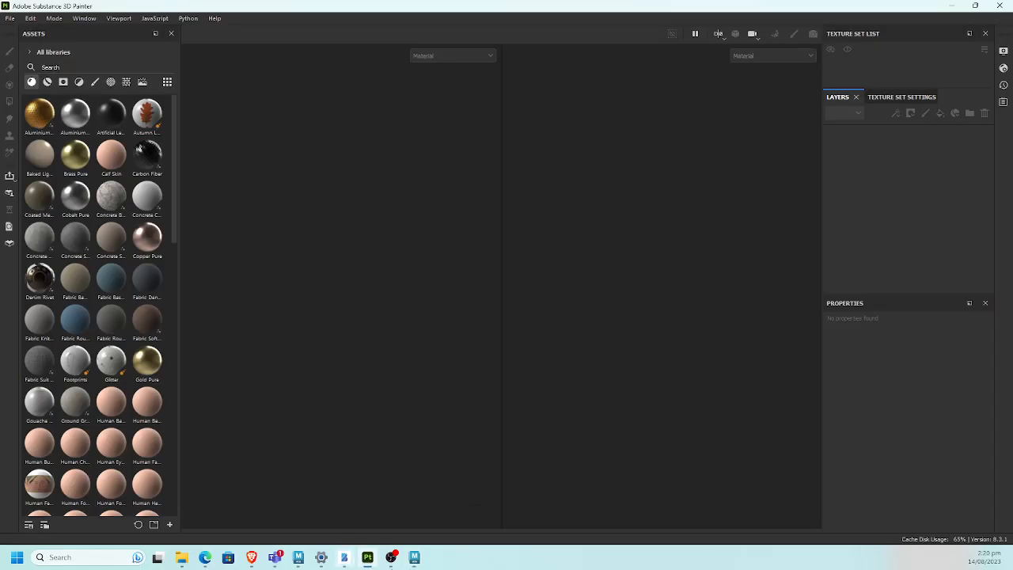
Step: Switch to the Maya scene and select the whole Ghost group
mouse_move(414, 557)
left_click(452, 457)
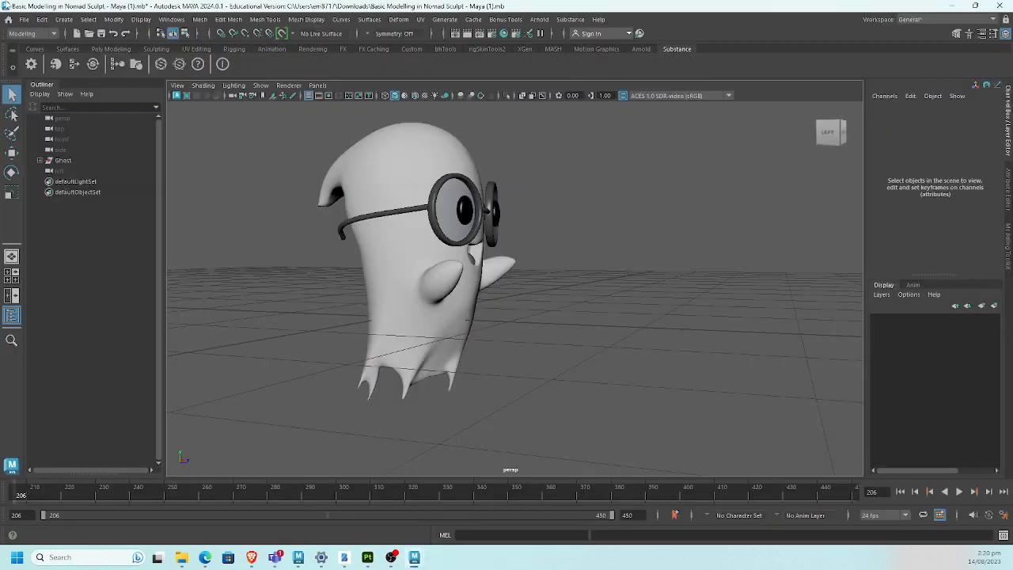
left_click(63, 161)
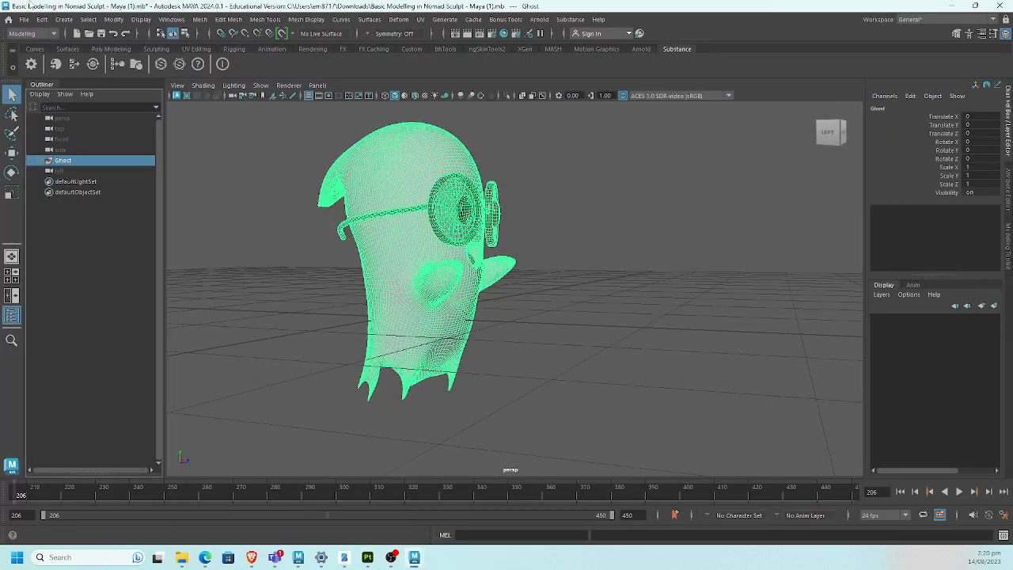
left_click(23, 20)
left_click(79, 162)
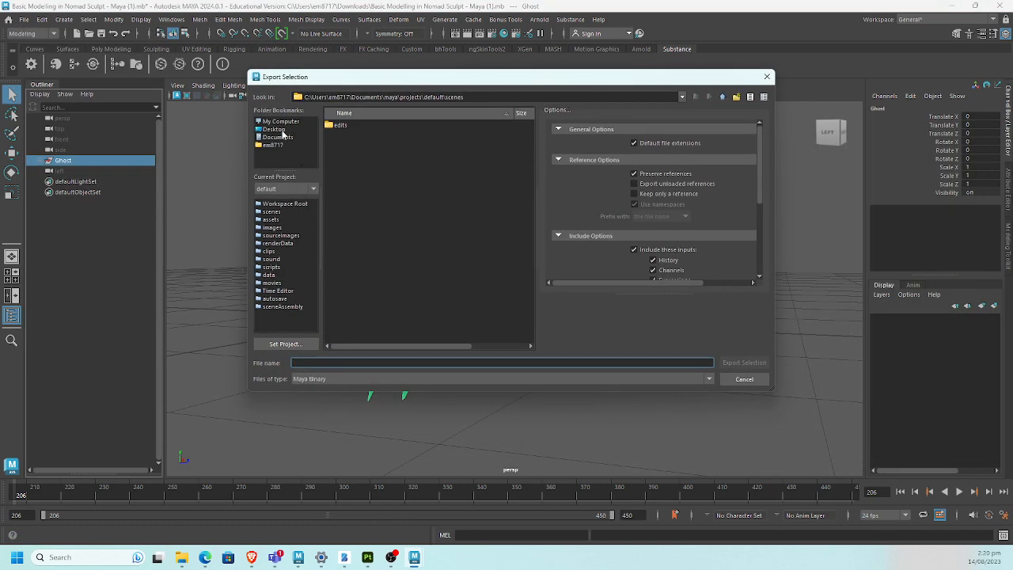
key("Escape")
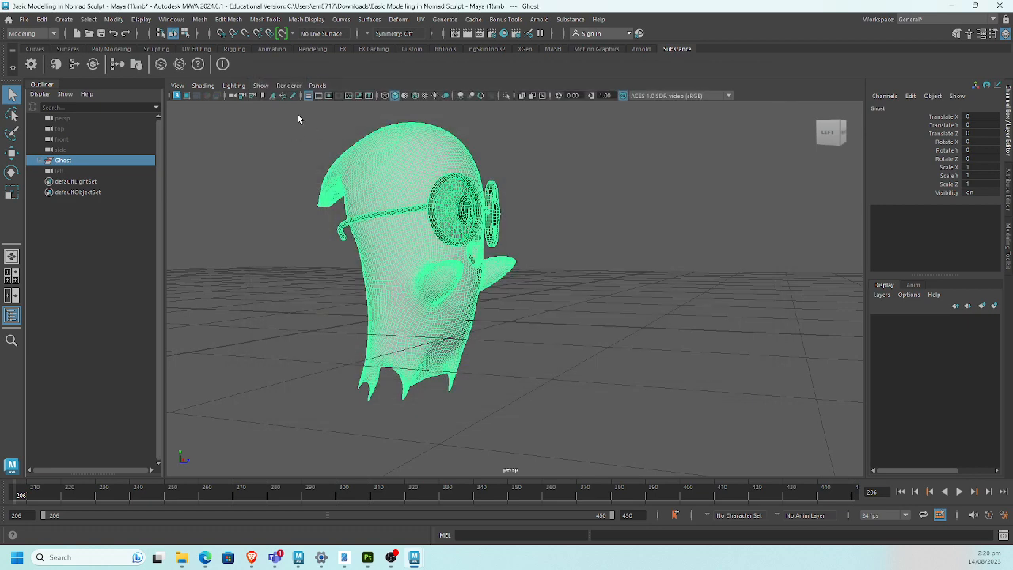
Step: Start a new Maya project and set its location to a new Desktop folder named ghost_project
left_click(24, 20)
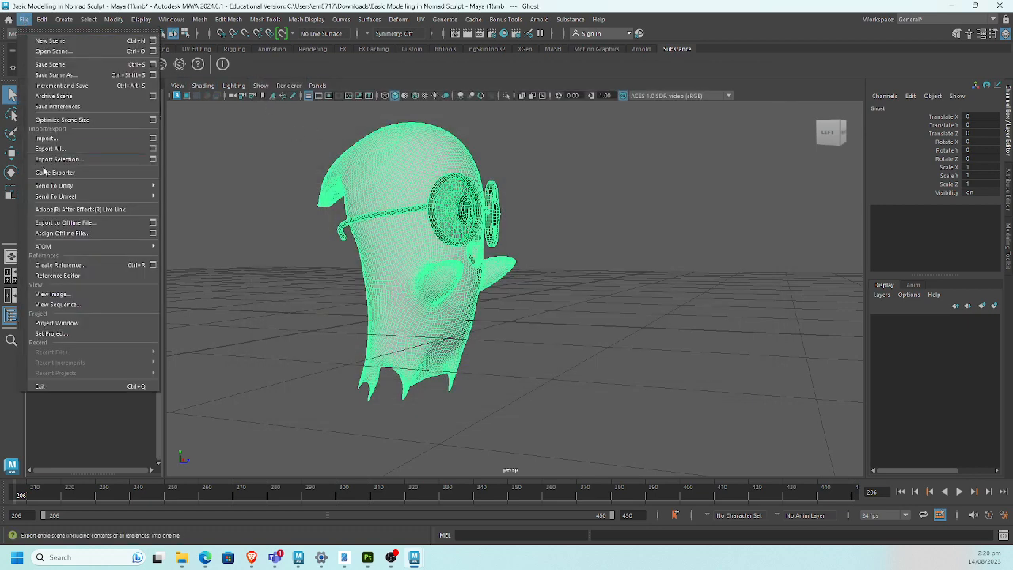
left_click(62, 322)
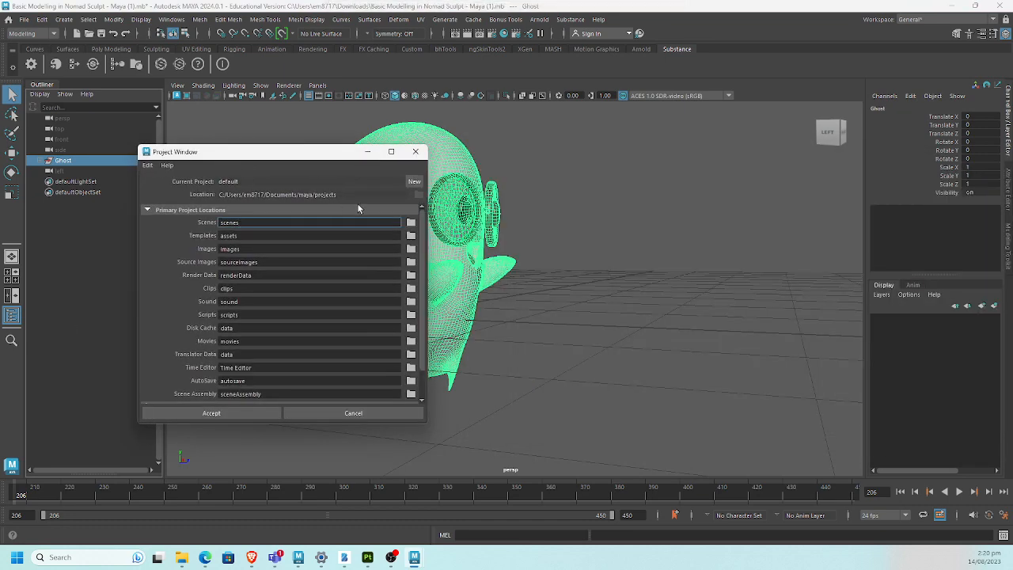
left_click(413, 182)
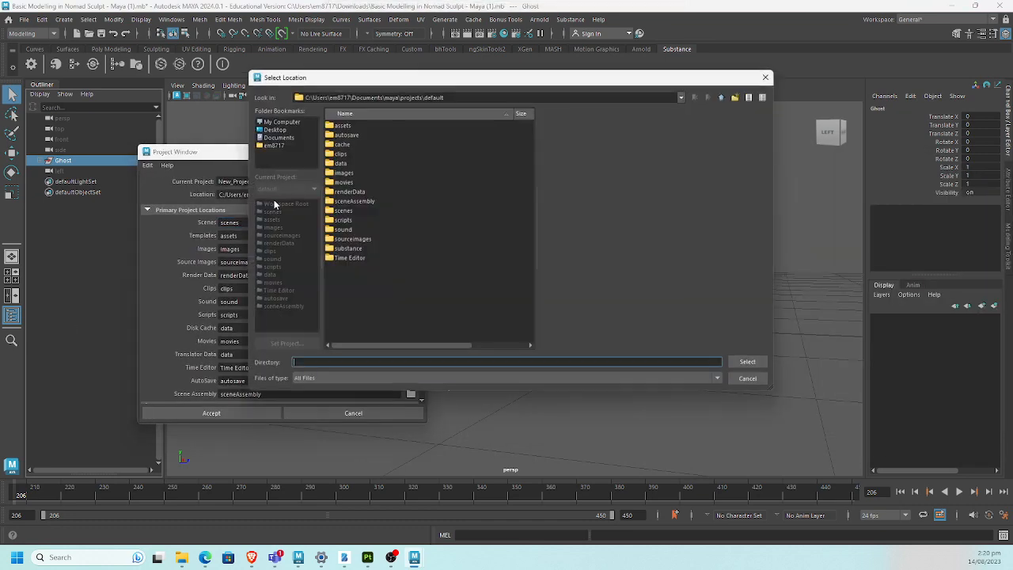
left_click(417, 196)
left_click(270, 130)
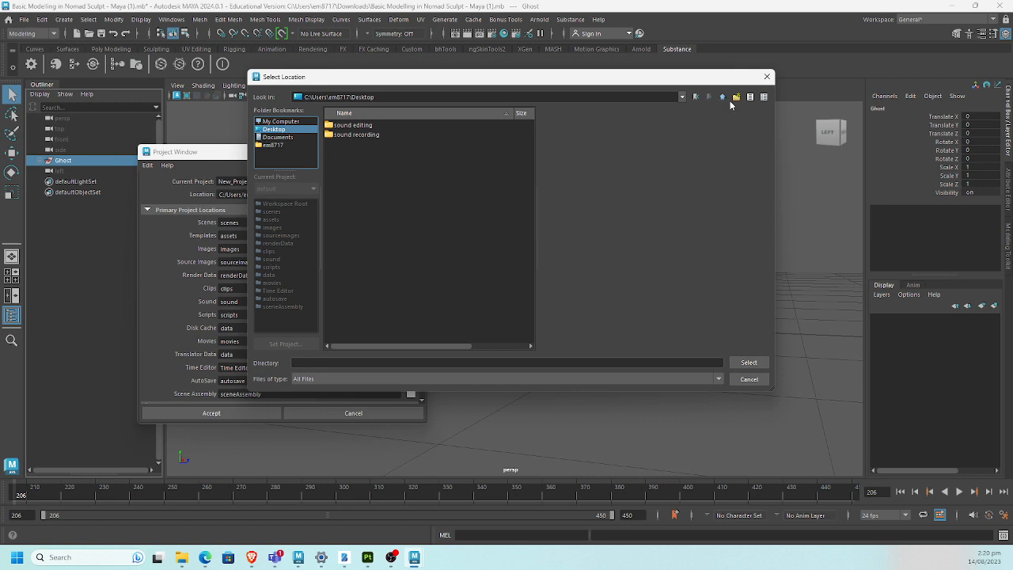
left_click(736, 96)
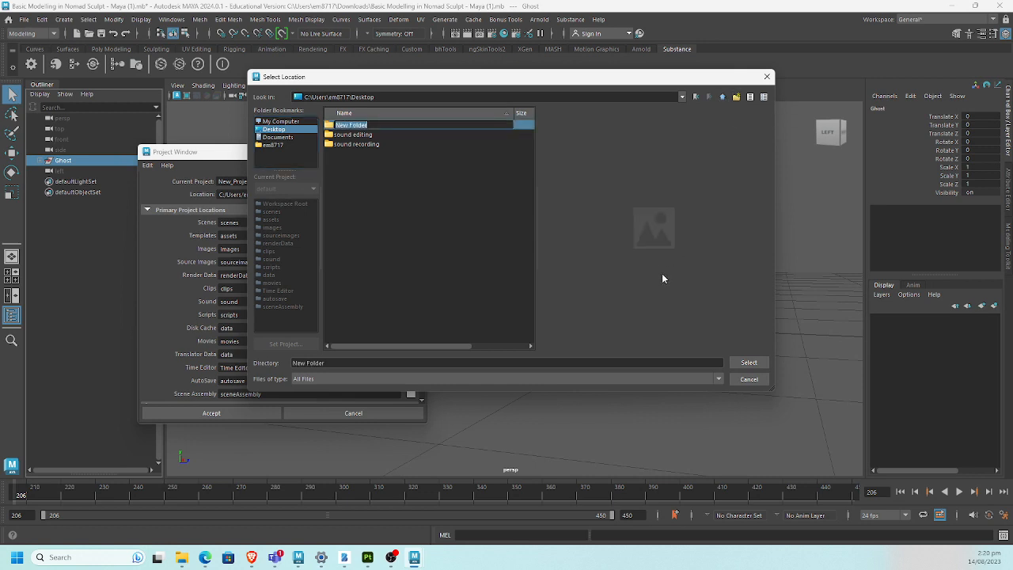
type("ghost_project")
key("Return")
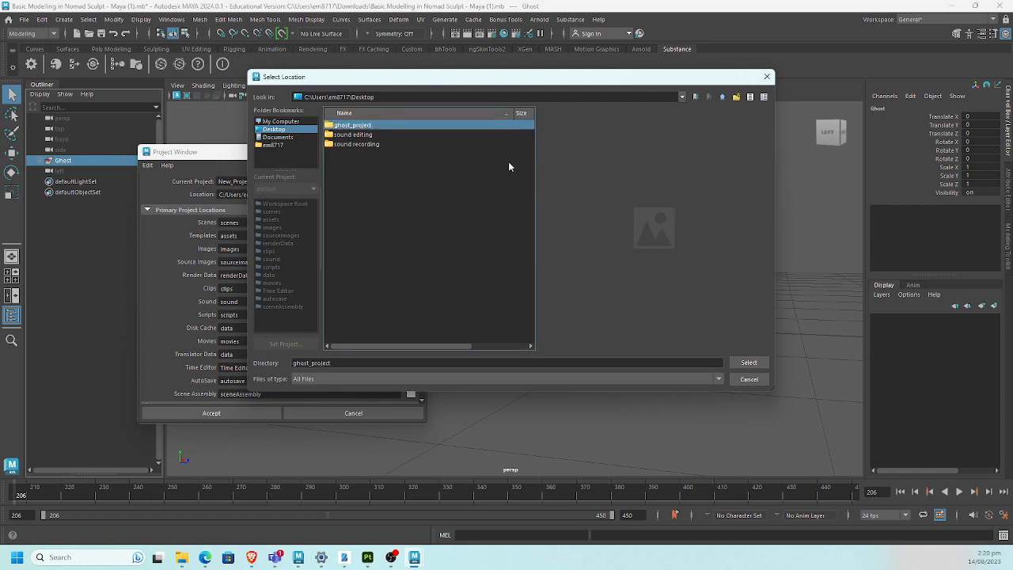
double_click(438, 124)
left_click(749, 362)
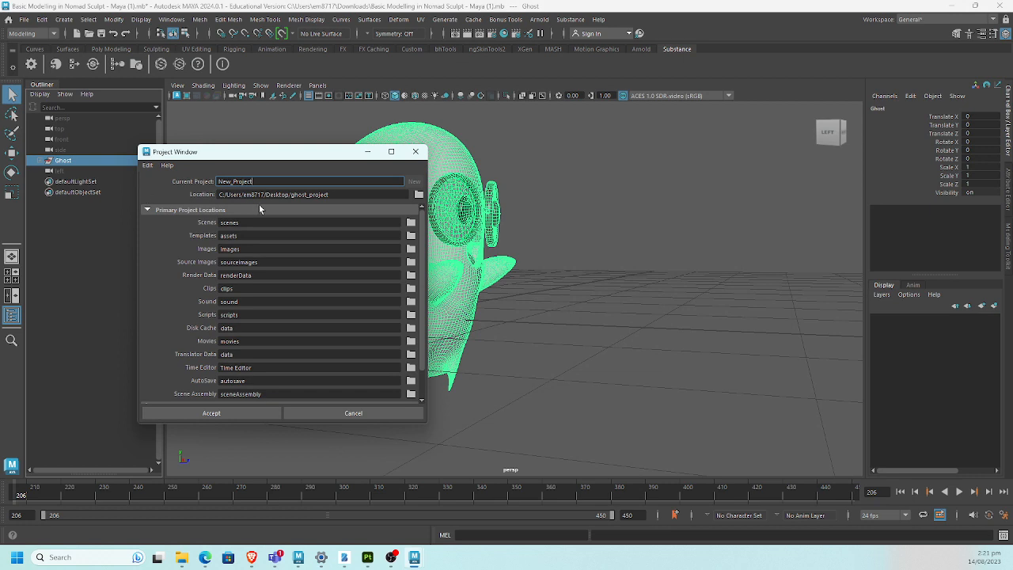
Step: Name the new project Maya and accept its default folder locations
left_click_drag(276, 181, 195, 182)
type("Maya")
left_click(235, 415)
Step: Save the scene under the name Ghost in the new project's scenes folder as Maya Binary
key("ctrl+shift+s")
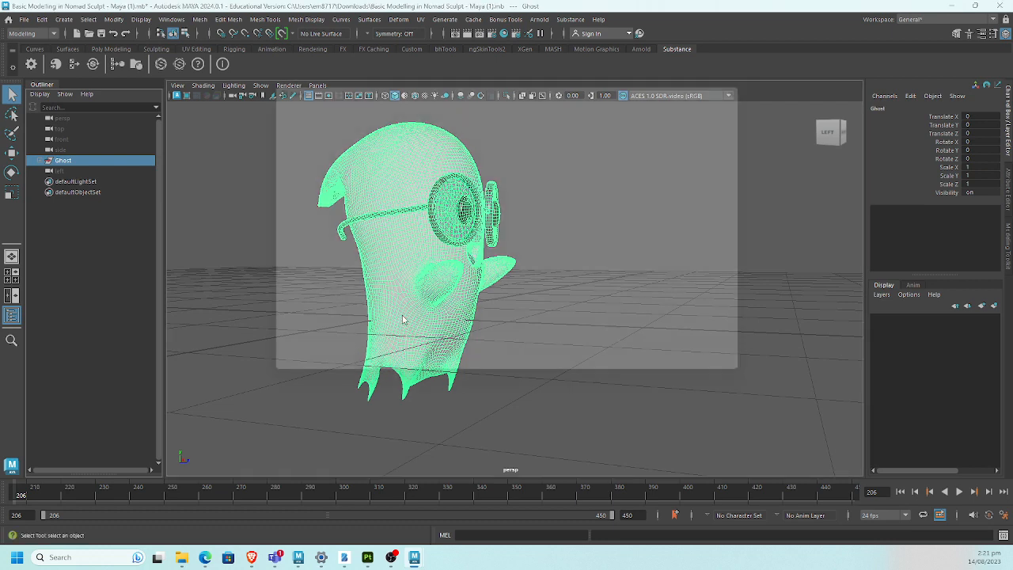
left_click(407, 363)
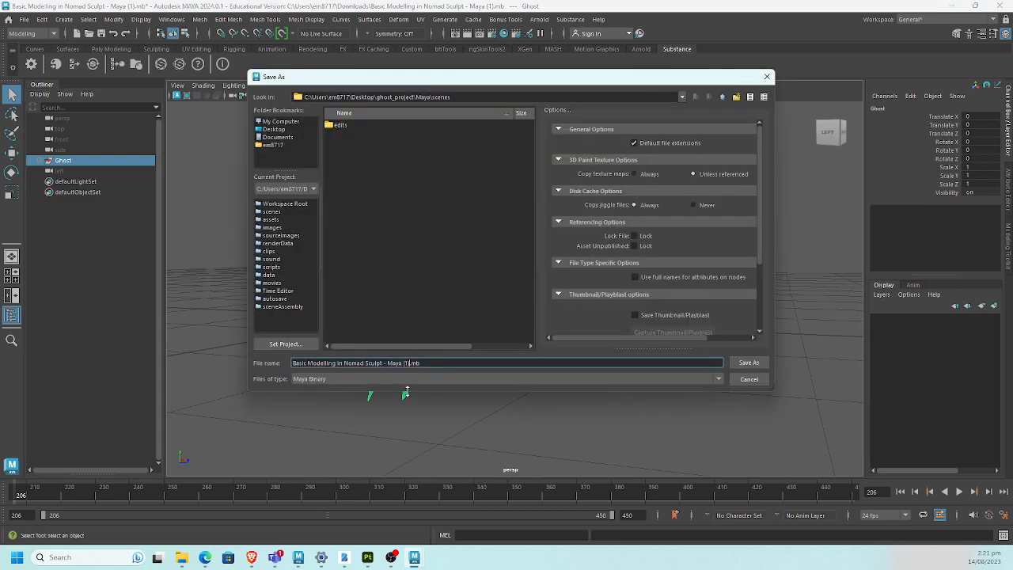
key("BackSpace")
key("BackSpace")
key("BackSpace")
key("BackSpace")
key("BackSpace")
key("shift+Home")
type("Ghost")
key("Return")
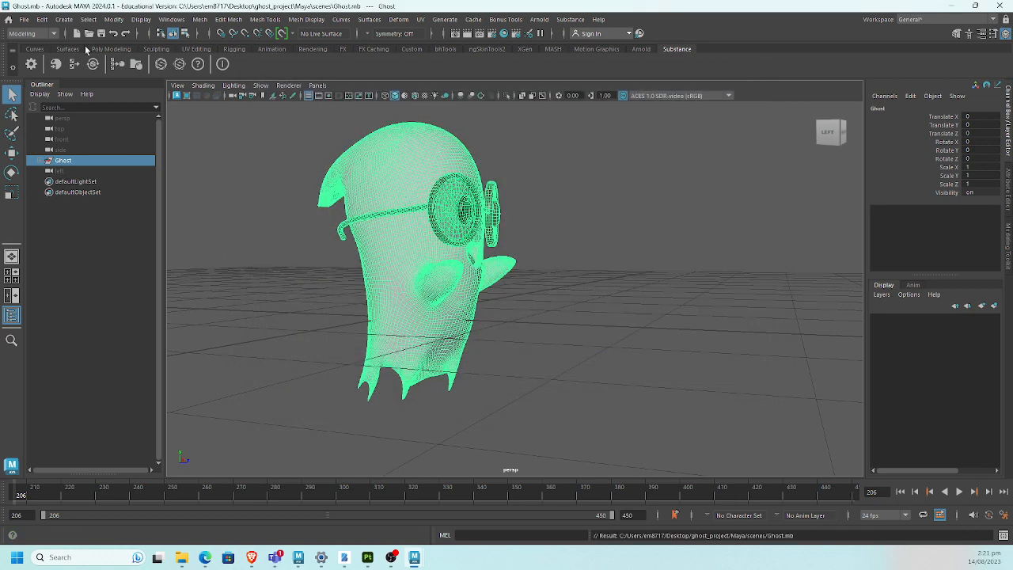
Step: Examine the project folders inside ghost_project's Maya folder in File Explorer, then return to Maya
left_click(23, 20)
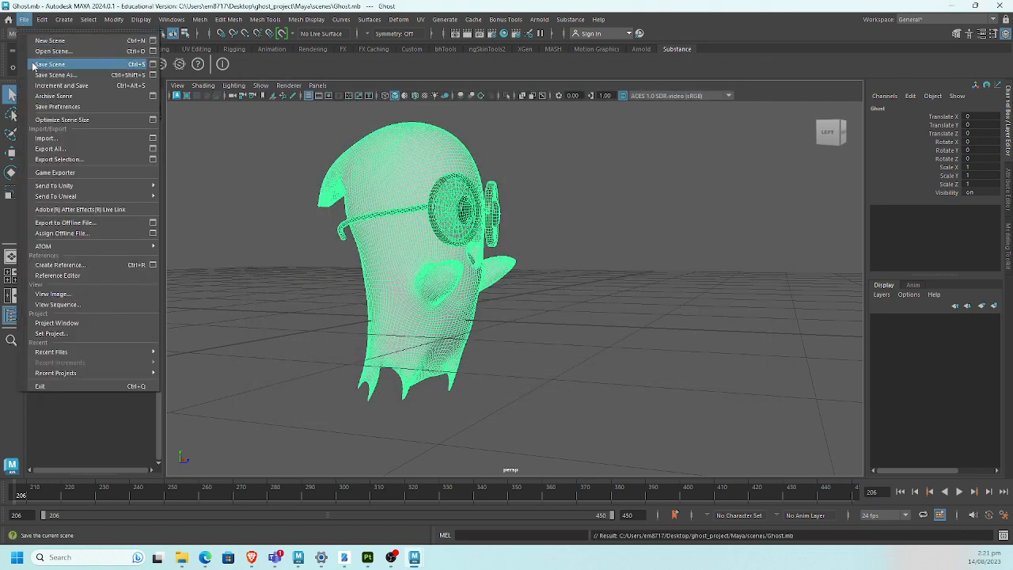
mouse_move(60, 184)
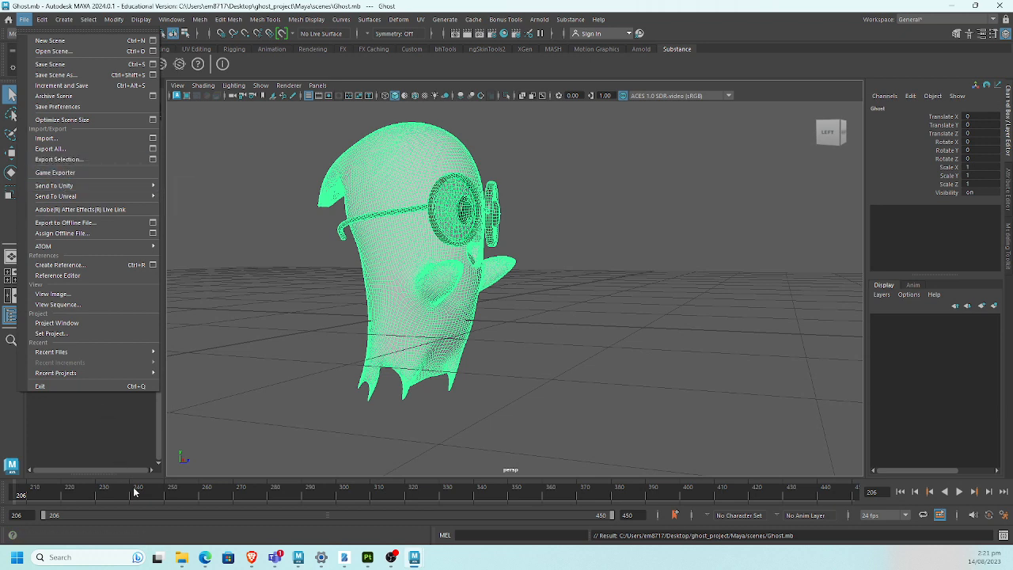
left_click(181, 557)
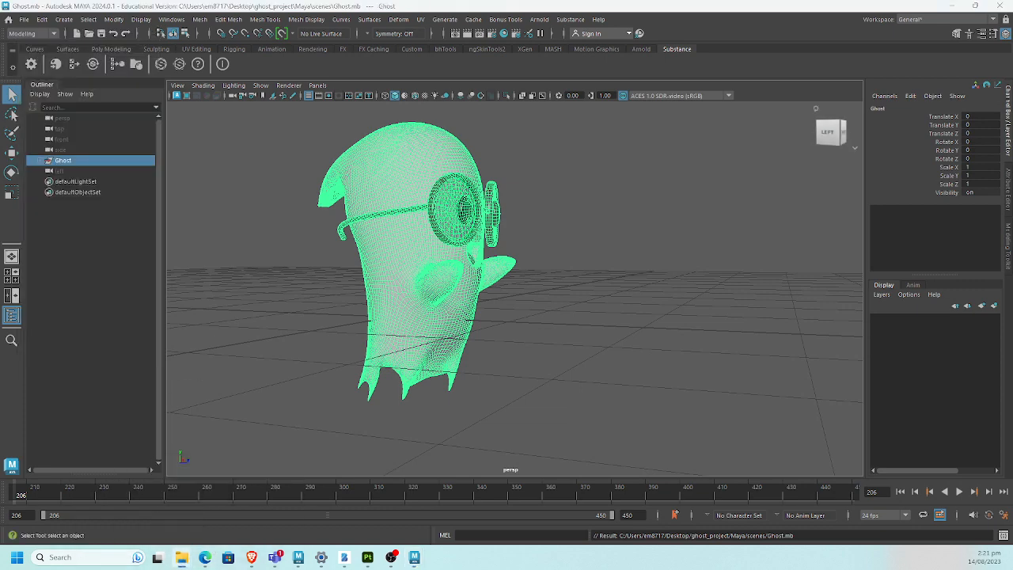
left_click_drag(1012, 151, 485, 102)
double_click(339, 188)
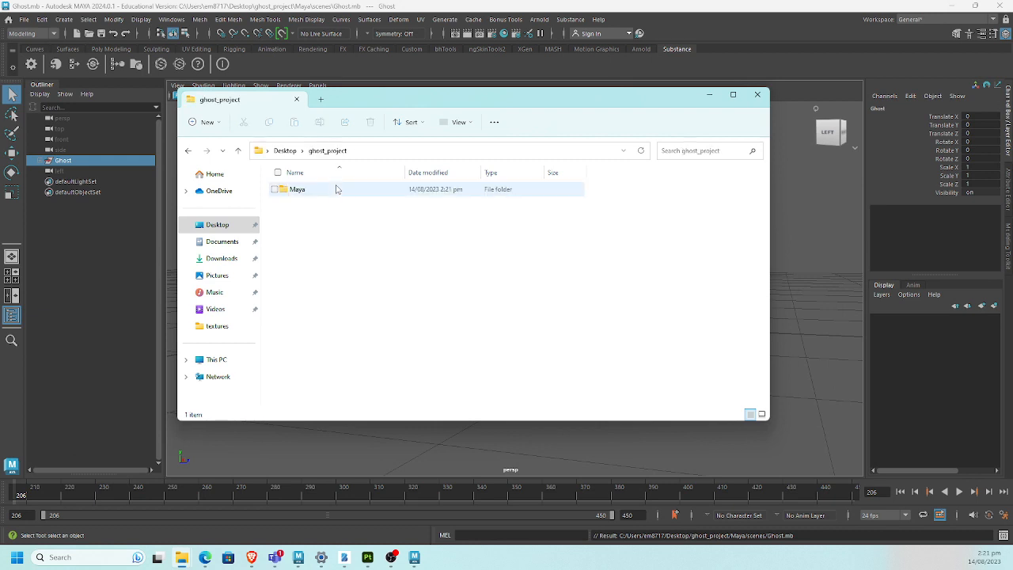
double_click(333, 191)
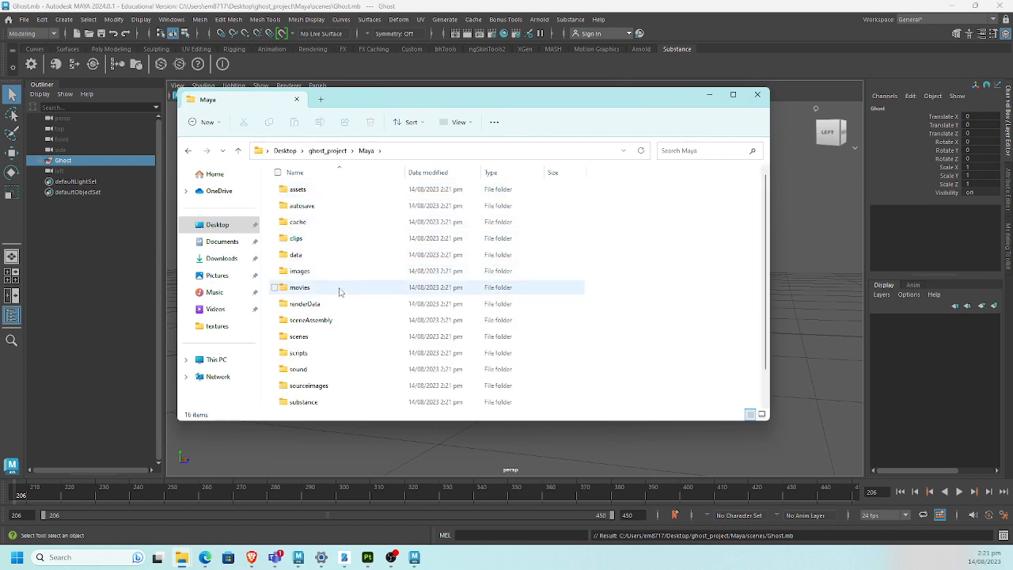
scroll(336, 316, "down", 1)
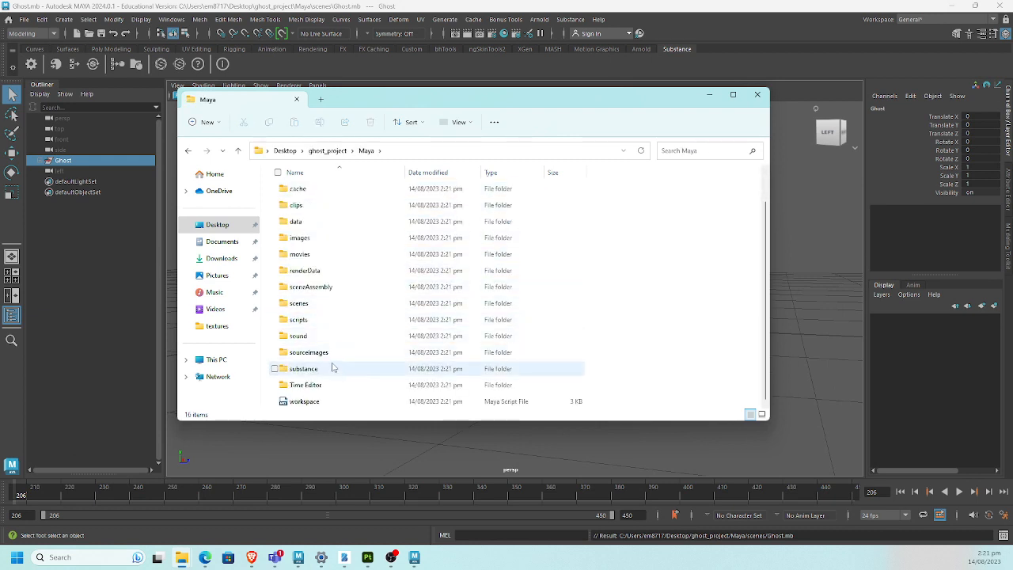
scroll(339, 332, "up", 1)
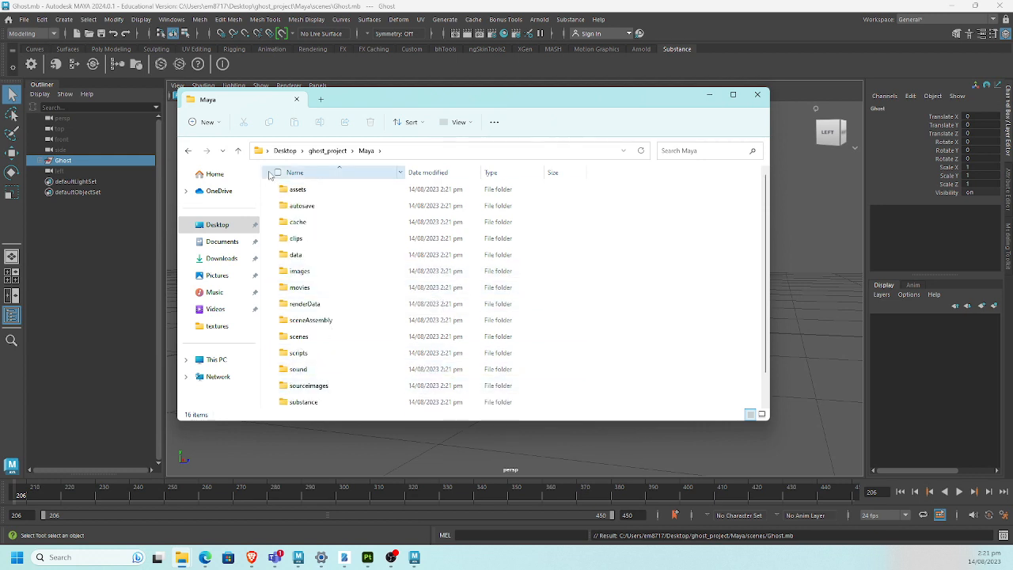
left_click(710, 95)
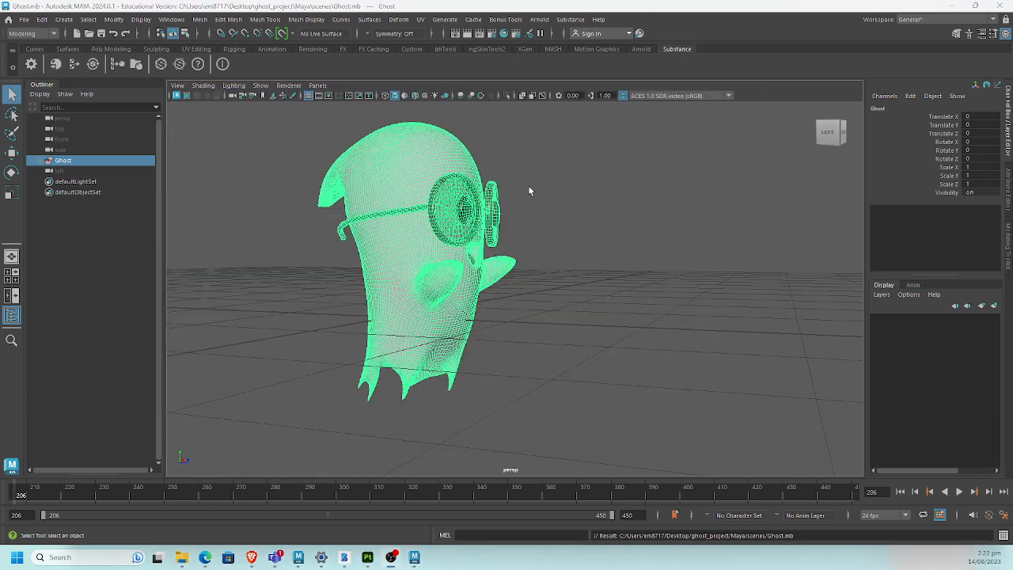
Step: Export the selected Ghost group as an FBX file named Ghost in the project's scenes folder
left_click(24, 19)
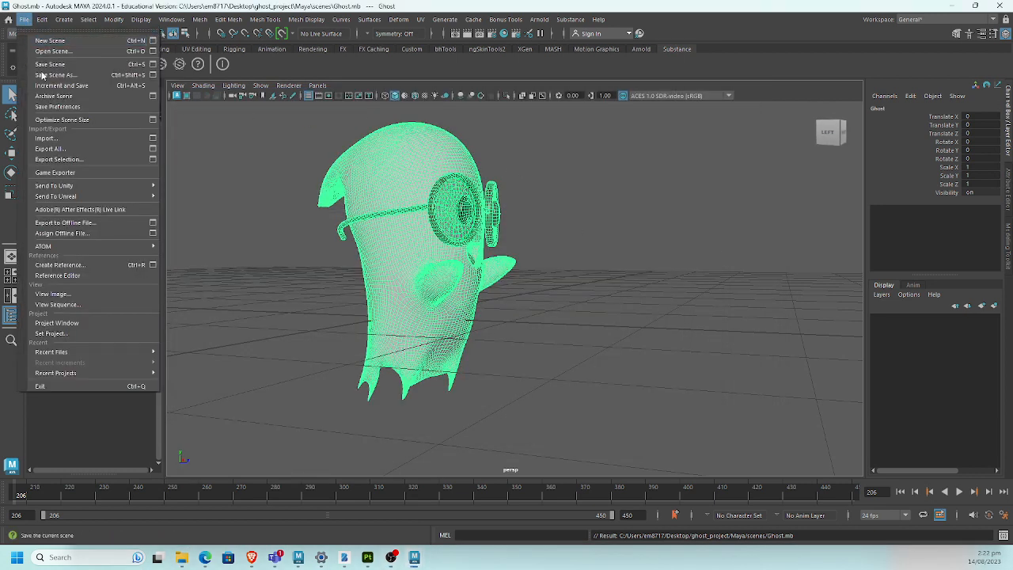
left_click(105, 159)
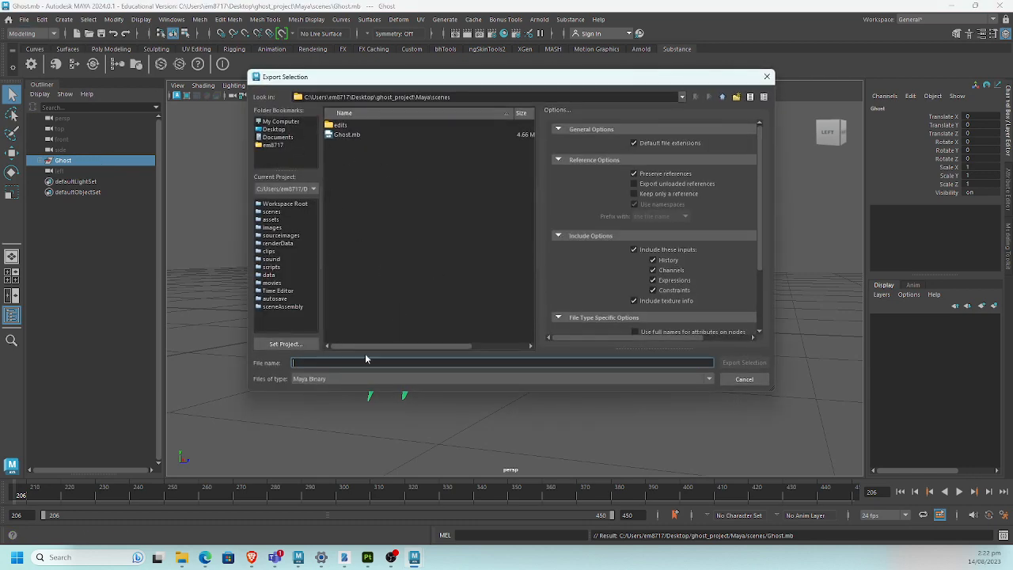
left_click(337, 379)
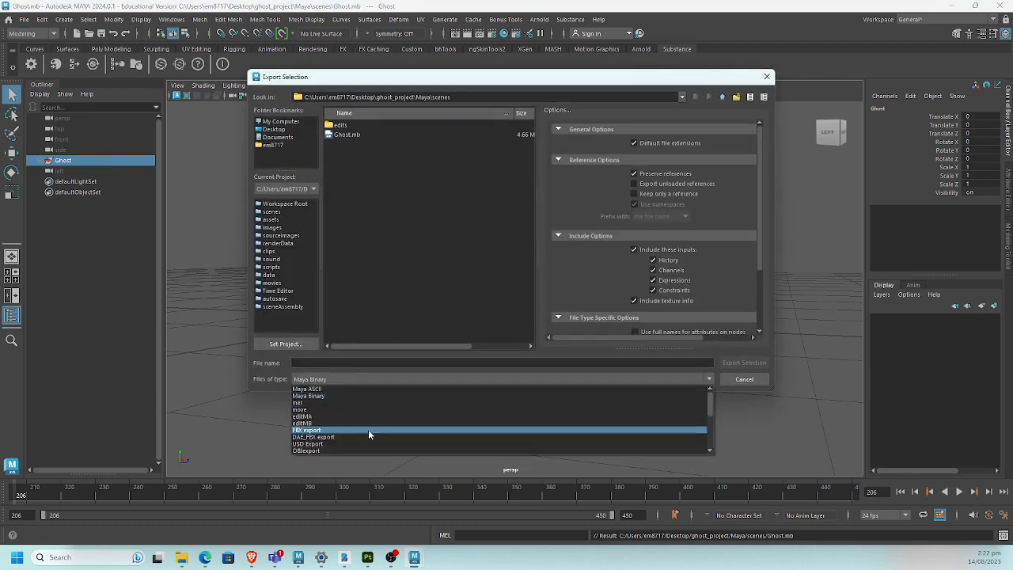
left_click(368, 430)
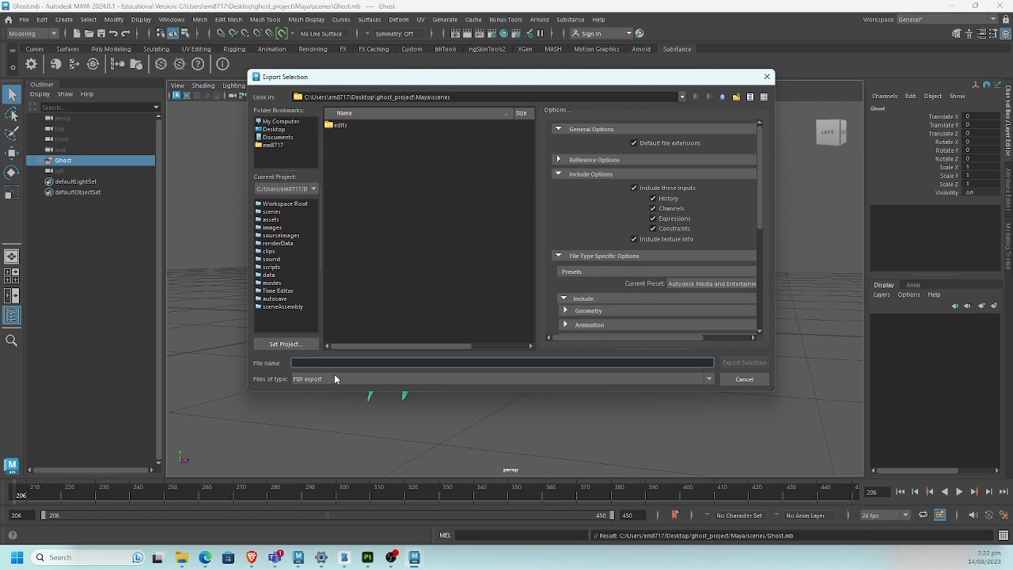
left_click(335, 362)
type("Ghost")
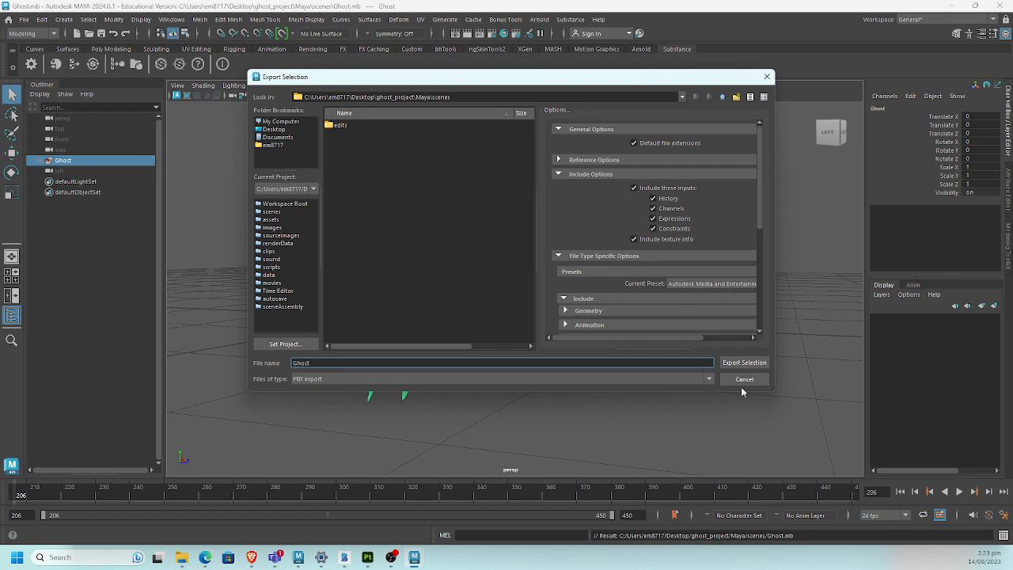
left_click_drag(773, 389, 886, 486)
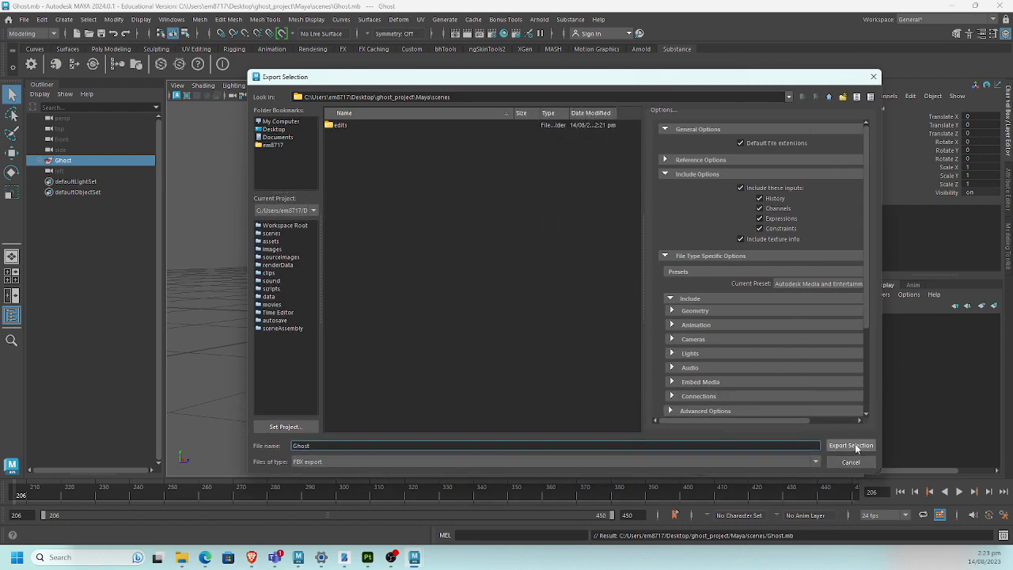
left_click(853, 446)
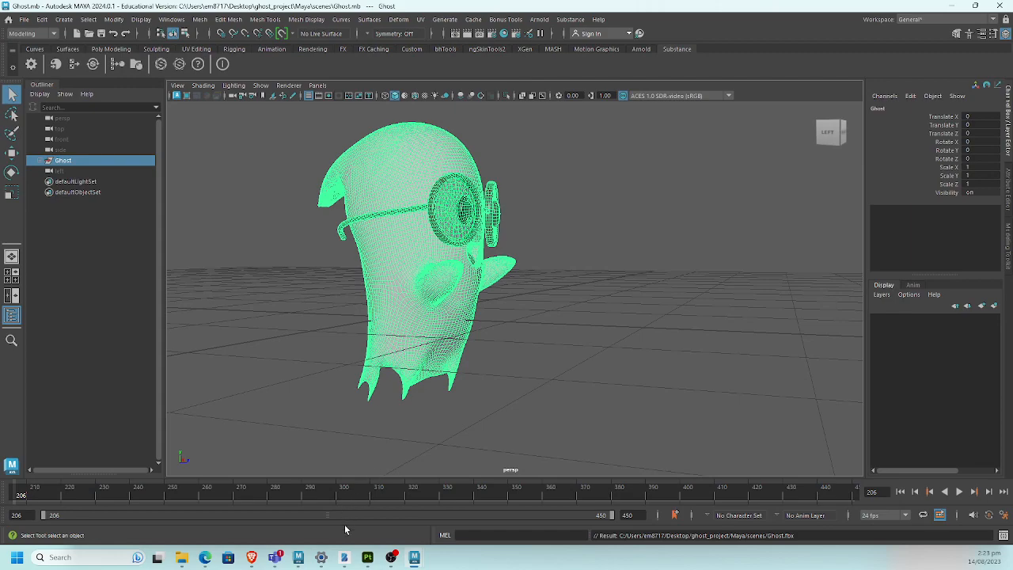
Step: Switch to Substance 3D Painter and start a new project with the ASM - PBR Metallic Roughness (starter_assets) template
left_click(367, 557)
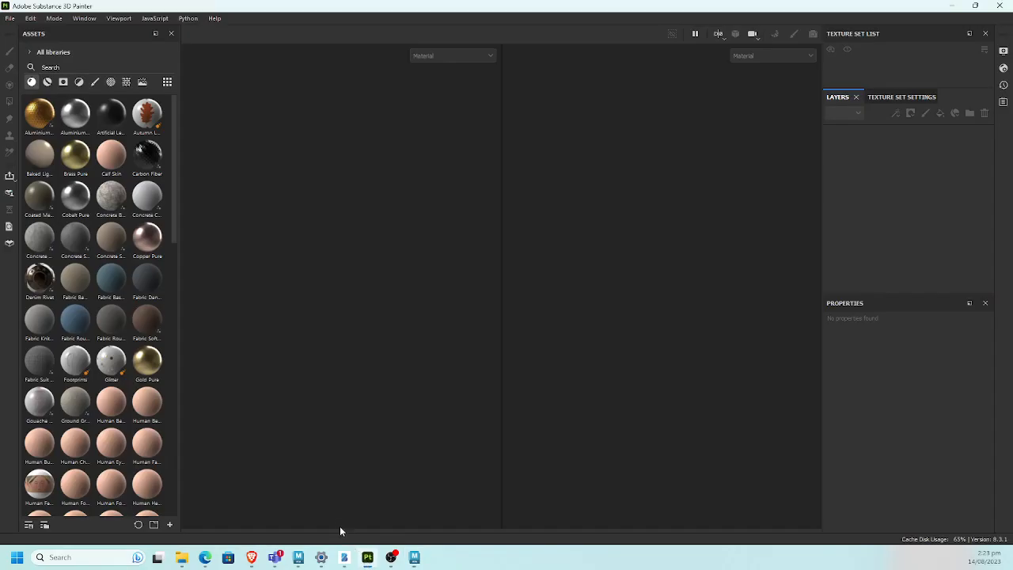
left_click(9, 18)
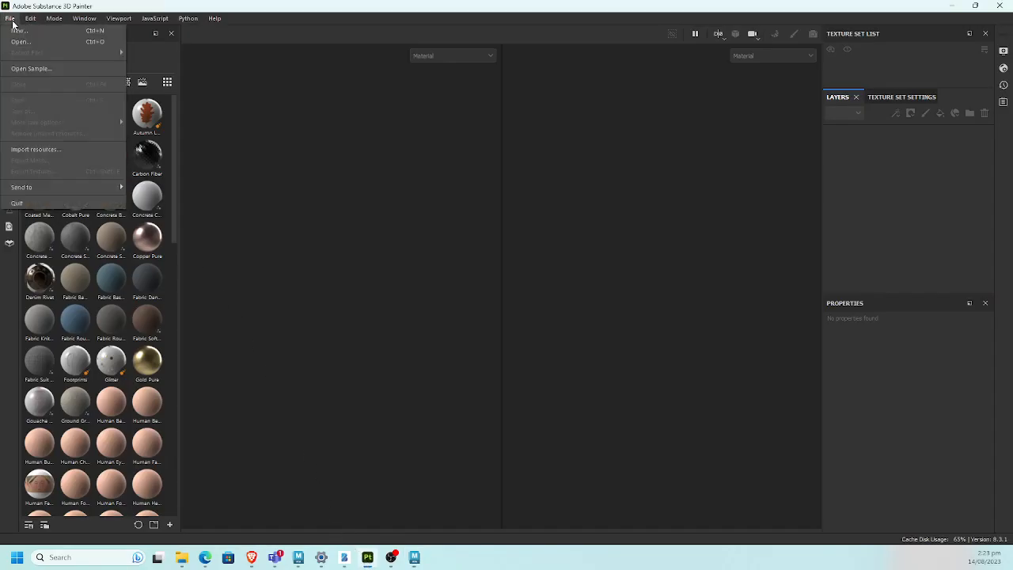
left_click(19, 30)
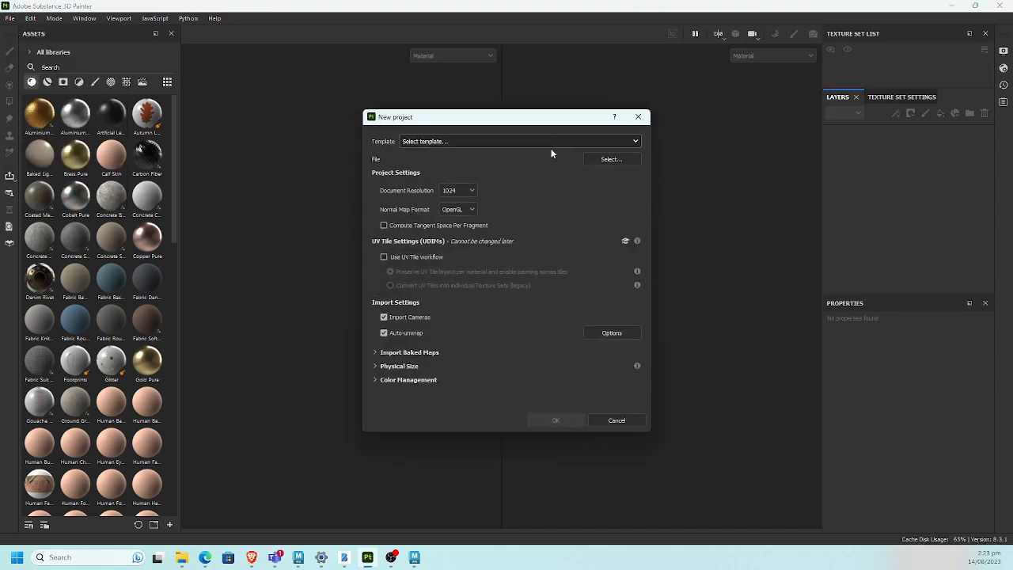
left_click(562, 142)
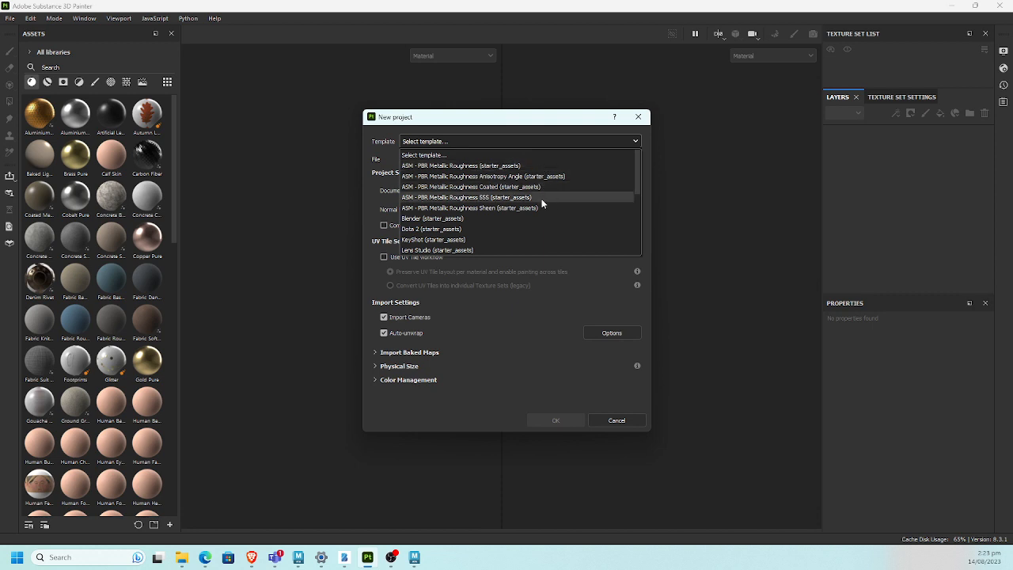
scroll(542, 206, "down", 1)
scroll(542, 206, "down", 4)
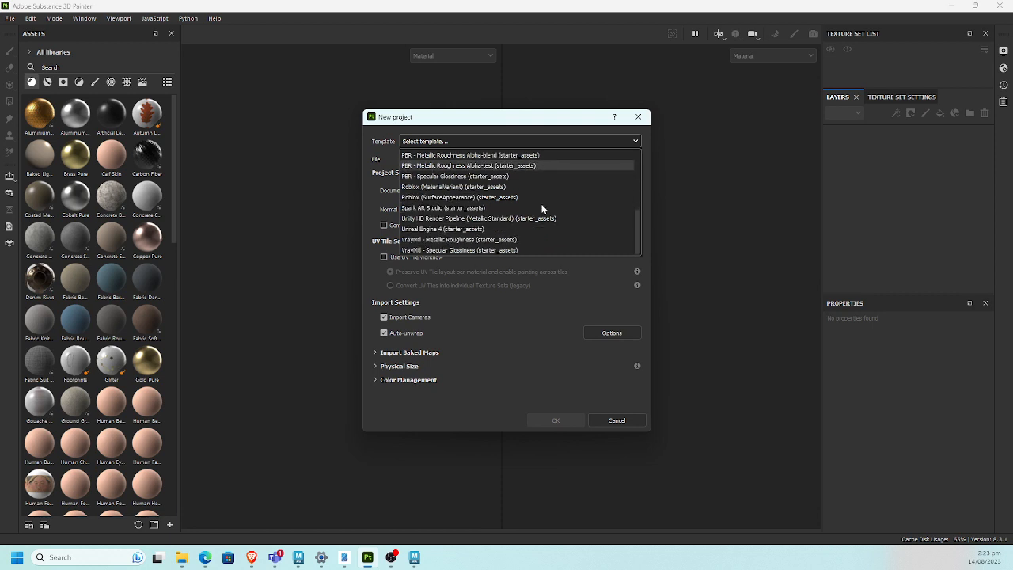
scroll(541, 204, "up", 5)
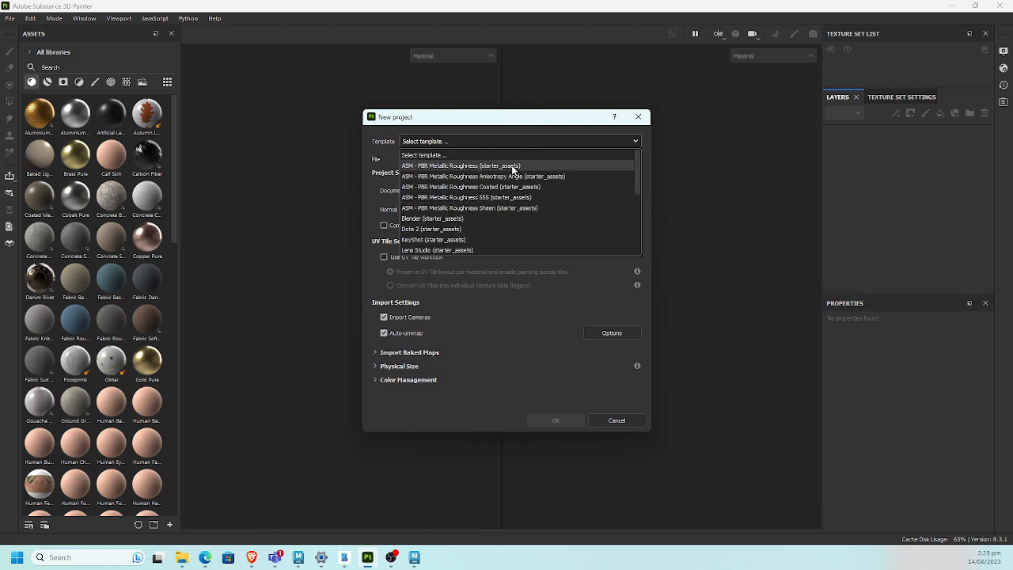
left_click(579, 165)
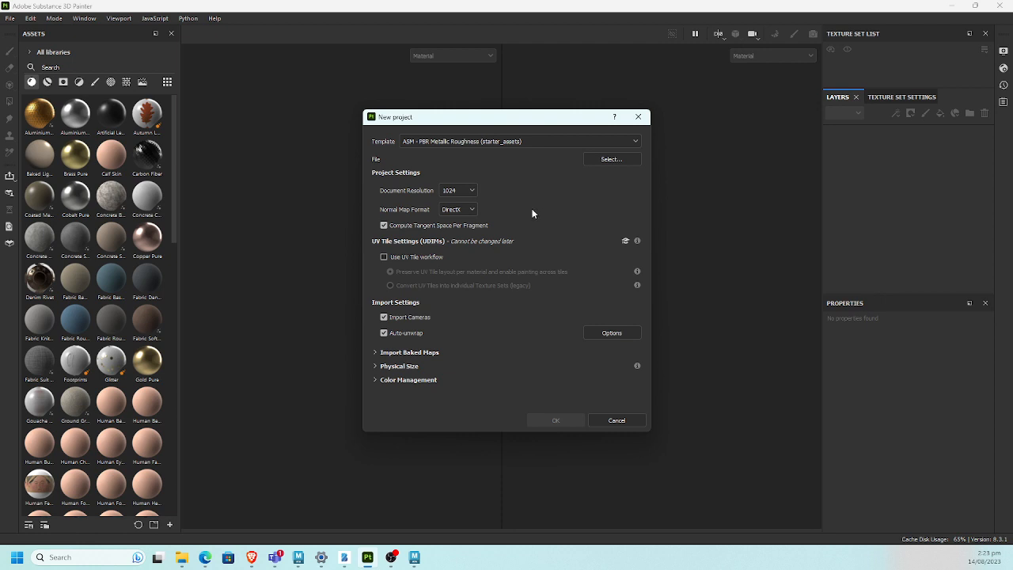
Step: Turn off Import Cameras and Auto-unwrap, and choose Ghost.fbx from the scenes folder of ghost_project's Maya folder as the mesh
left_click(404, 319)
left_click(405, 335)
left_click(607, 159)
left_click(420, 246)
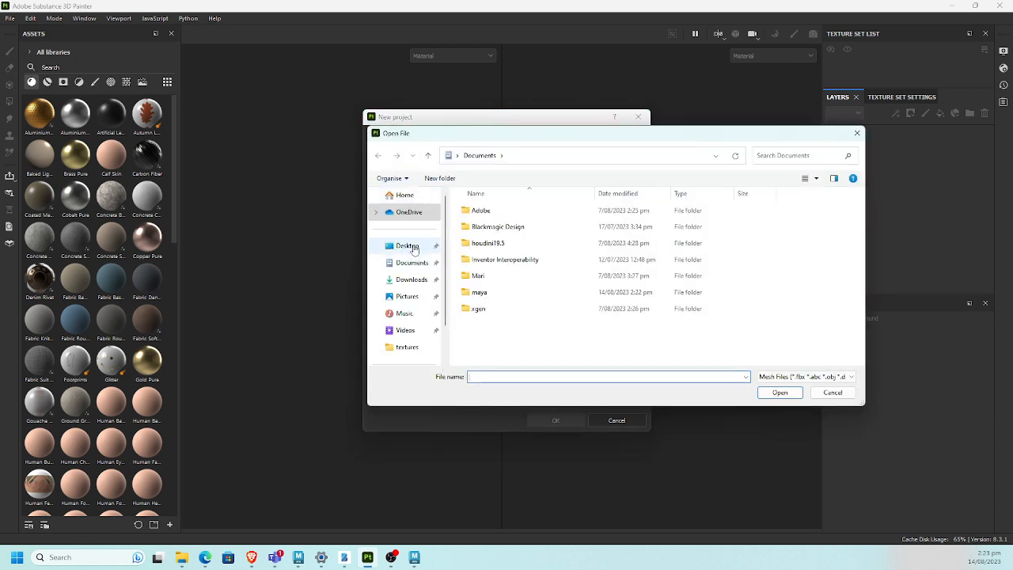
double_click(487, 212)
double_click(484, 211)
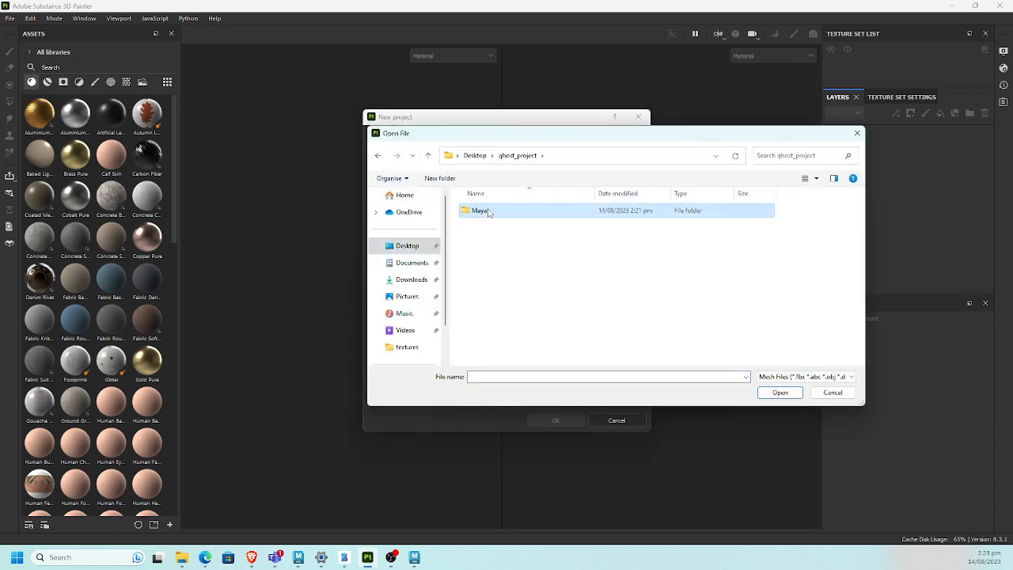
scroll(492, 311, "down", 2)
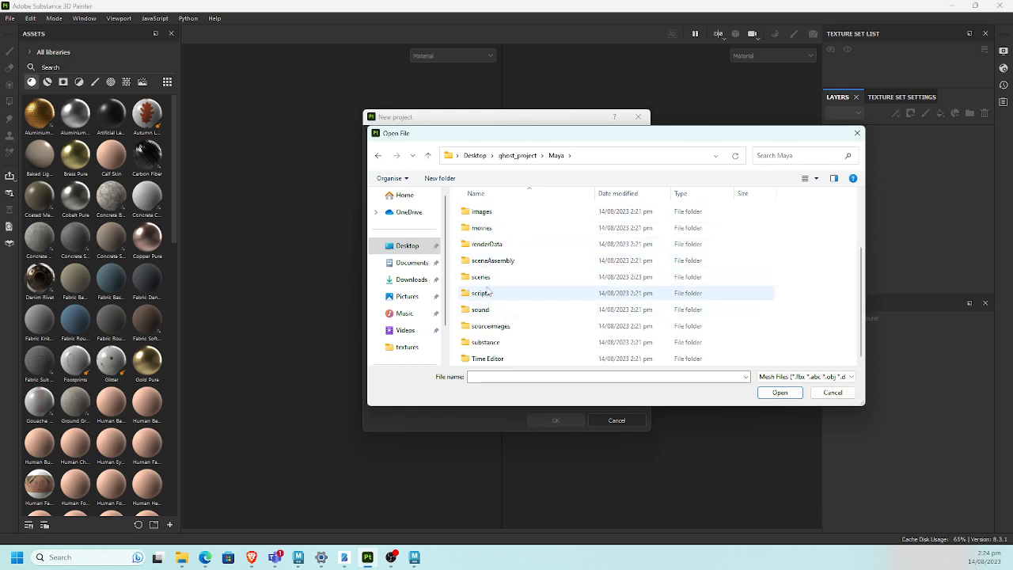
double_click(488, 277)
left_click(485, 228)
double_click(484, 228)
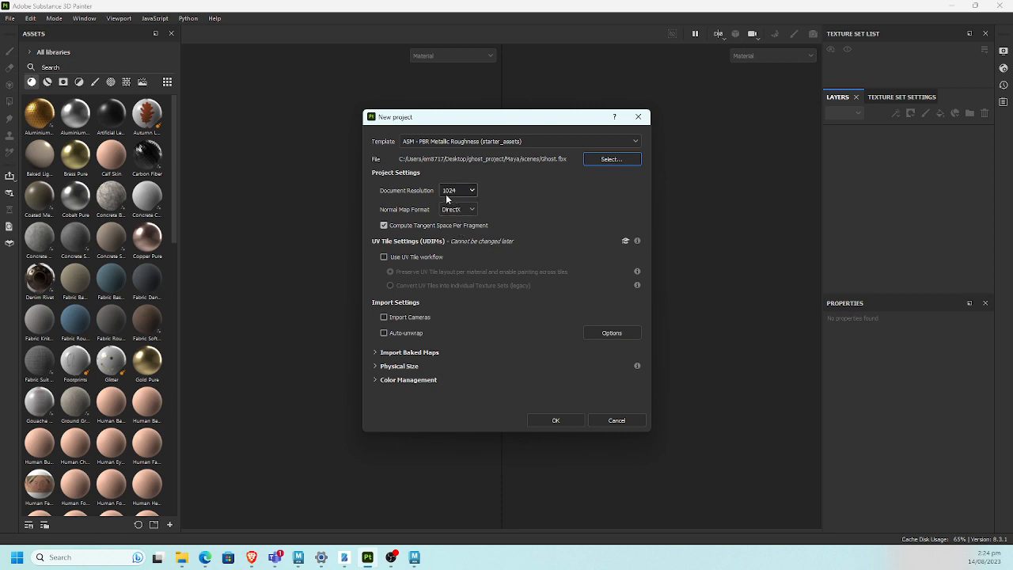
Step: Set the document resolution to 4096 and create the project
left_click(453, 193)
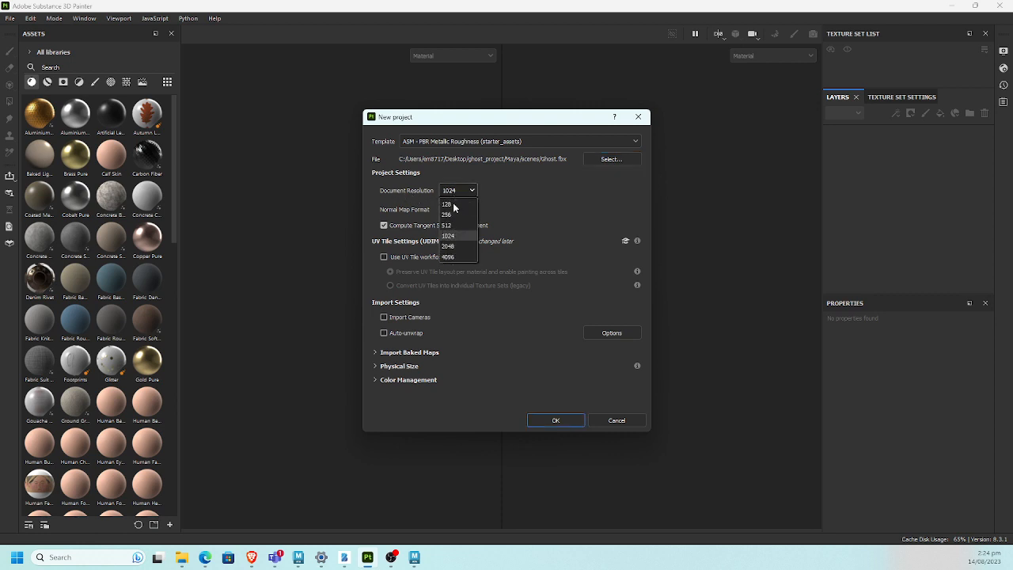
left_click(450, 253)
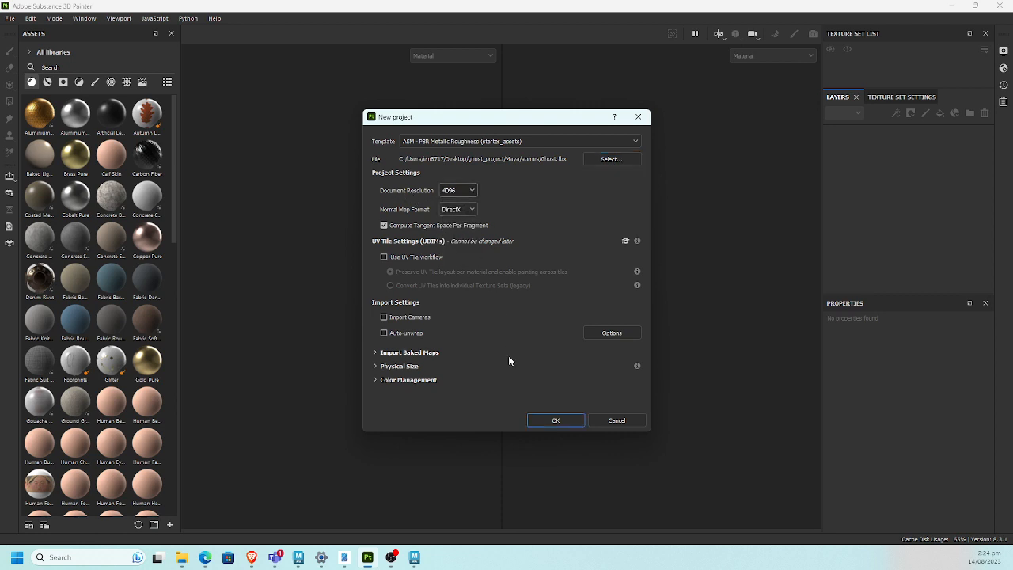
left_click(556, 420)
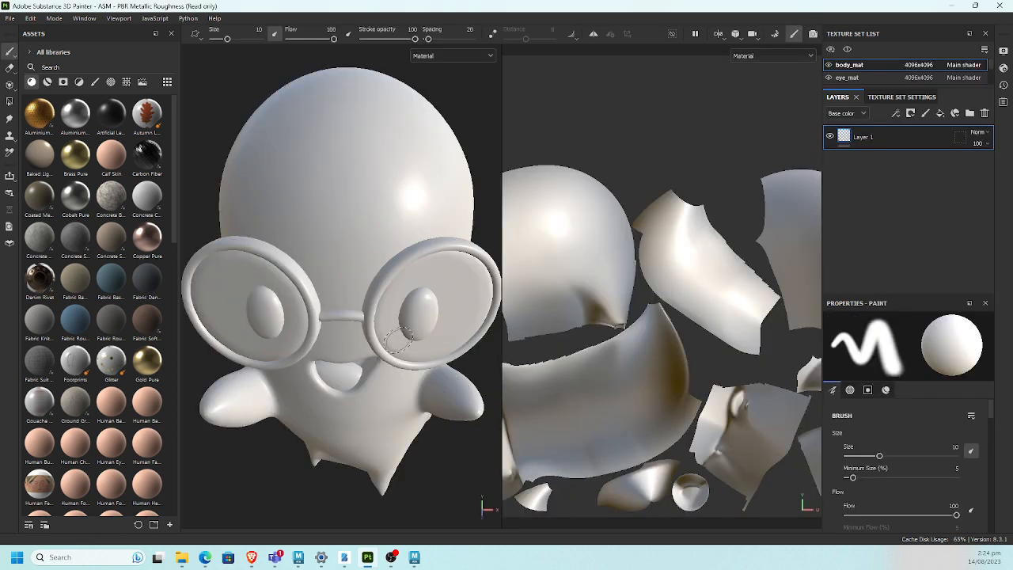
Step: Browse the smart materials and apply Latex Black to the ghost's eyes
mouse_move(371, 335)
left_mouse_down("alt")
mouse_move(406, 286)
mouse_move(356, 213)
mouse_move(324, 229)
mouse_move(366, 237)
left_mouse_up("alt")
middle_click_drag(365, 237, 389, 194, "alt")
left_click_drag(390, 194, 340, 200, "alt")
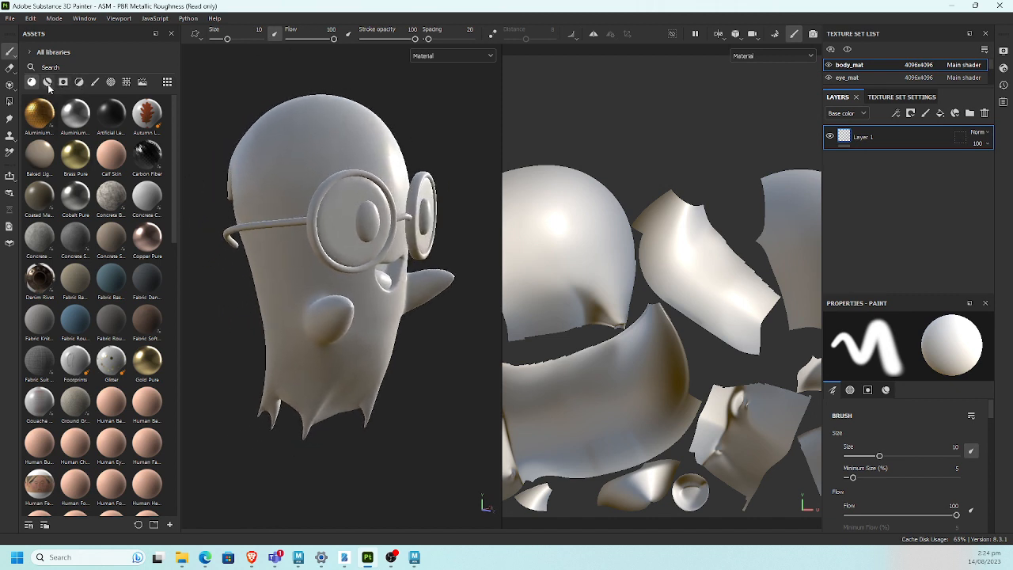
left_click(47, 82)
left_click(31, 82)
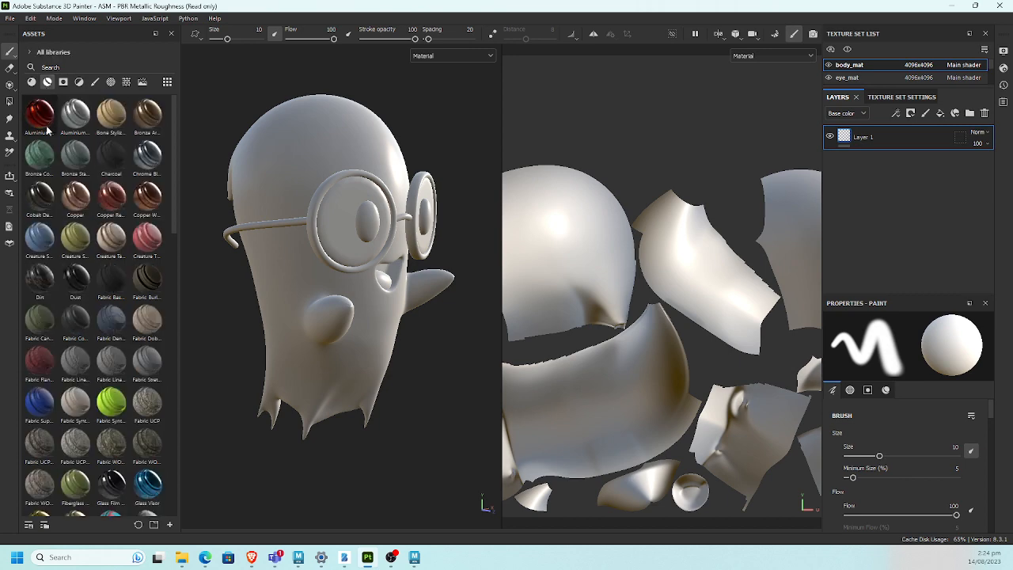
left_click(47, 82)
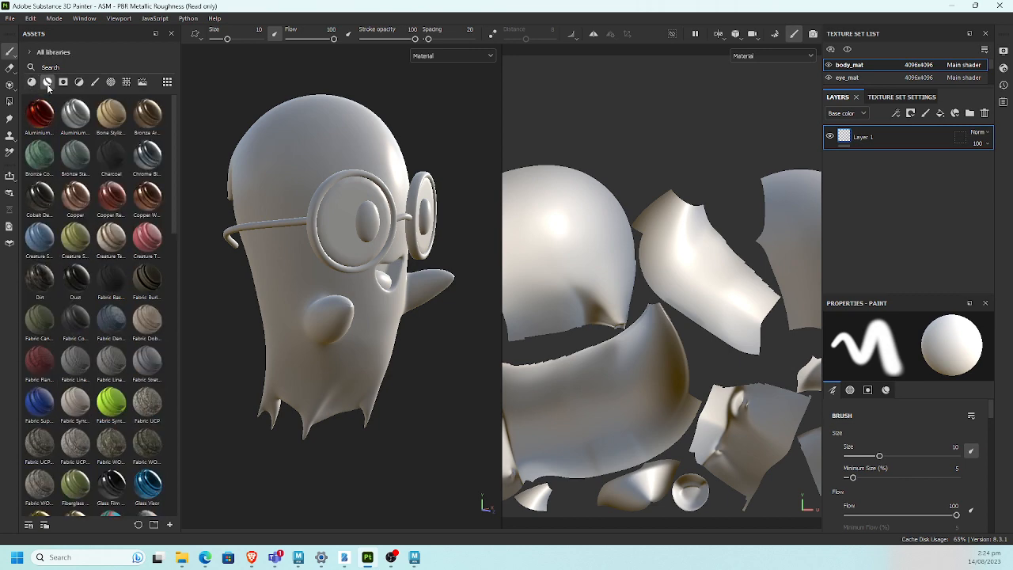
scroll(116, 360, "down", 1)
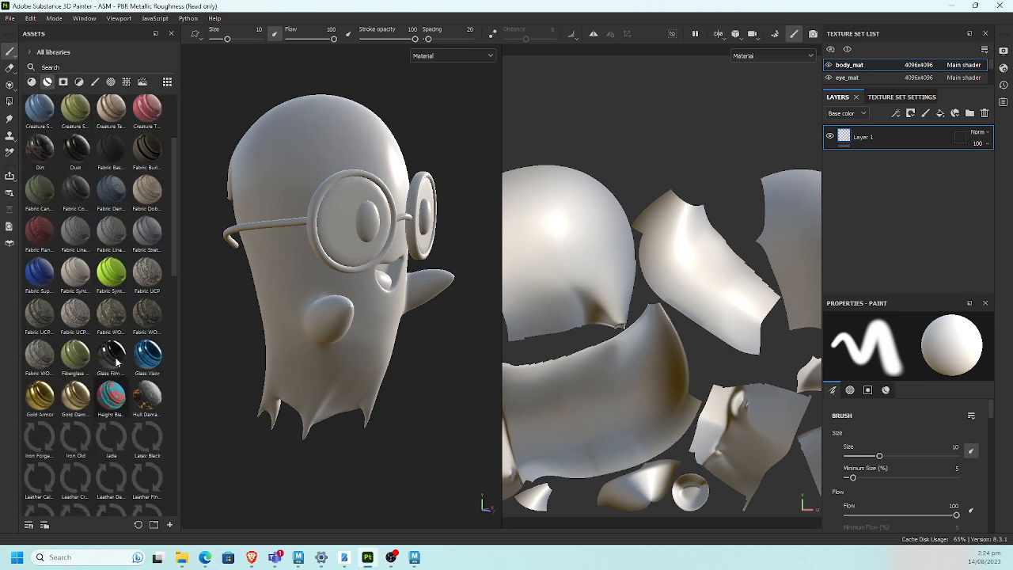
scroll(117, 360, "up", 1)
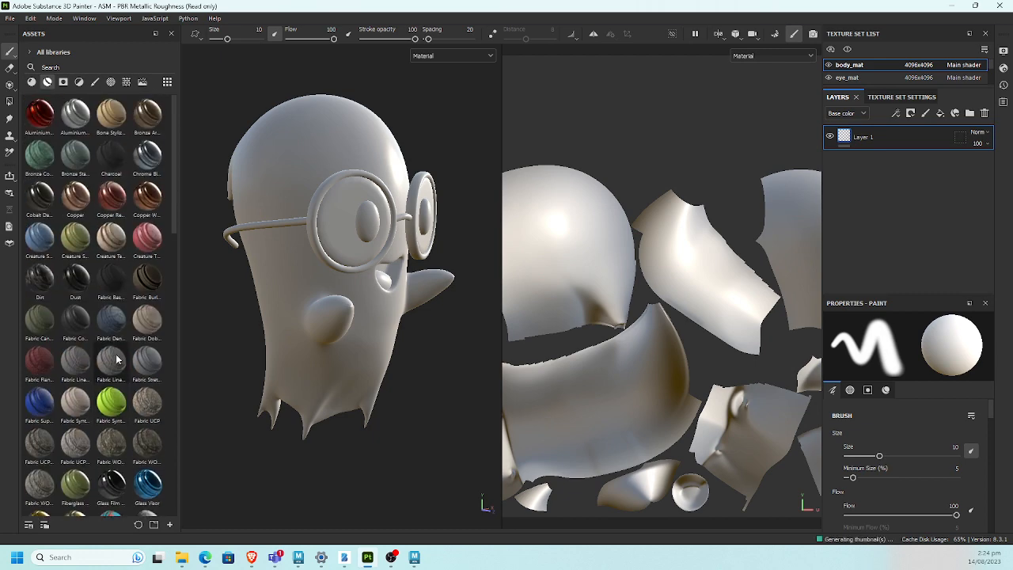
scroll(150, 326, "down", 3)
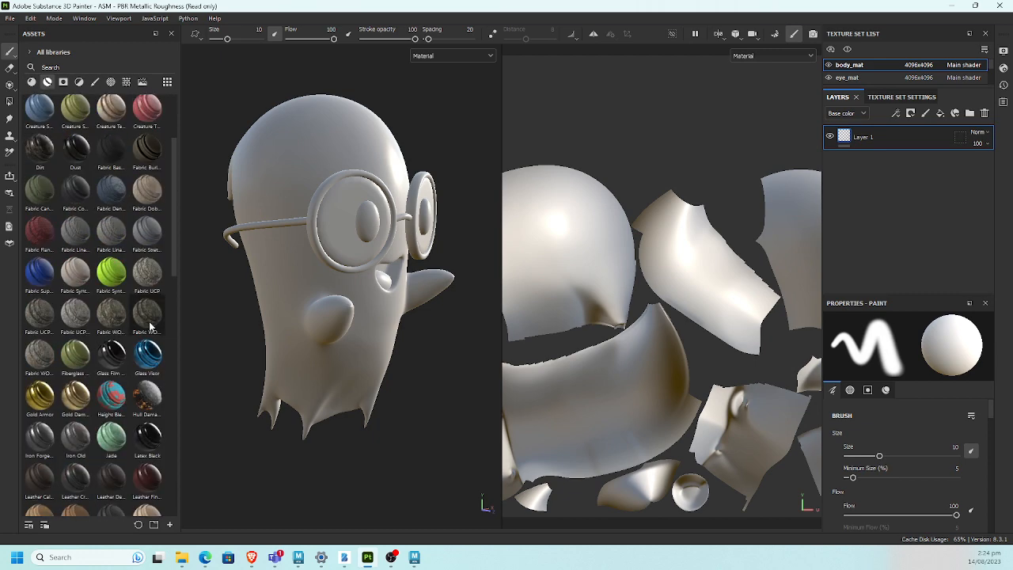
scroll(150, 326, "down", 3)
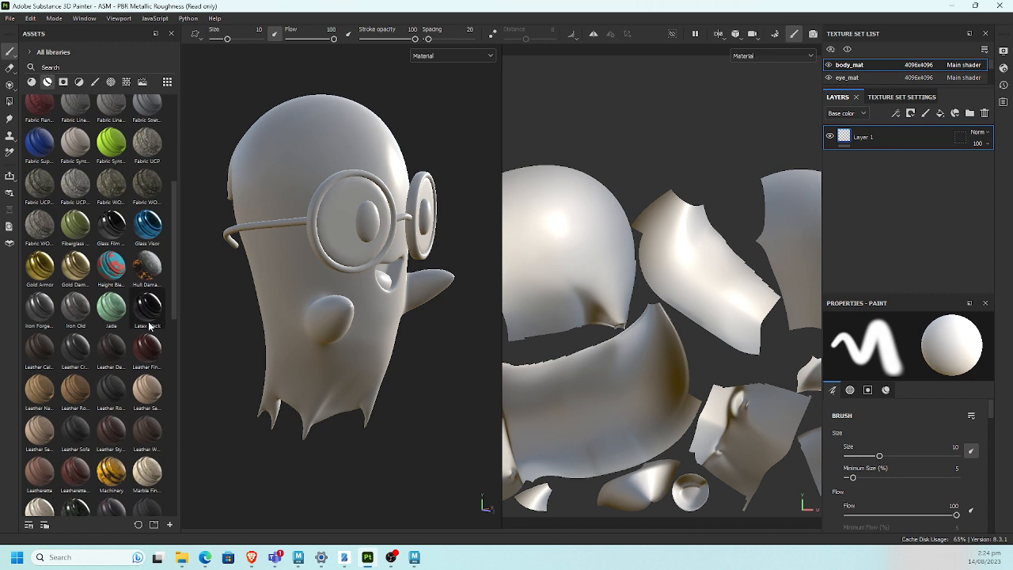
mouse_move(147, 318)
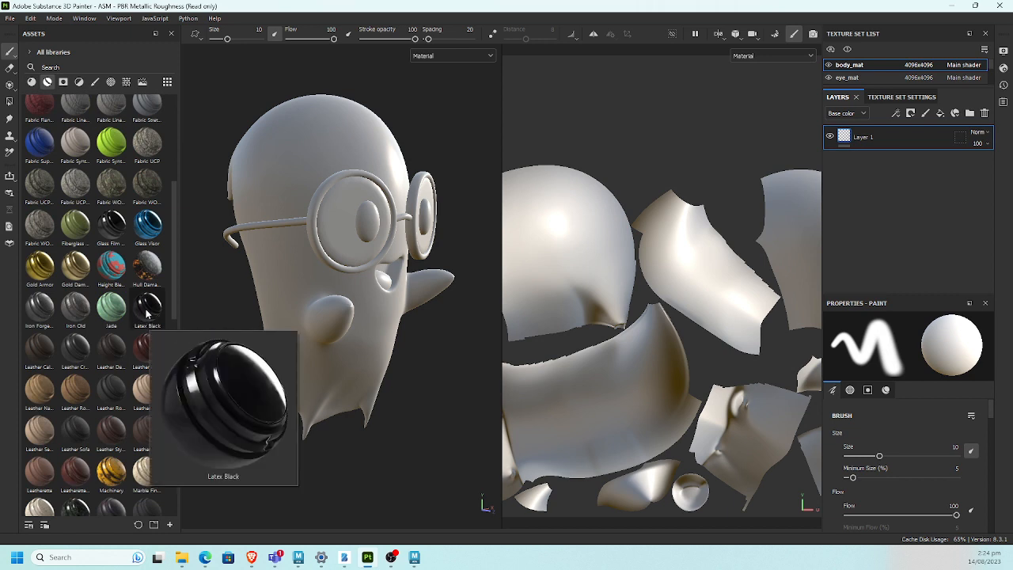
left_click_drag(148, 315, 370, 228)
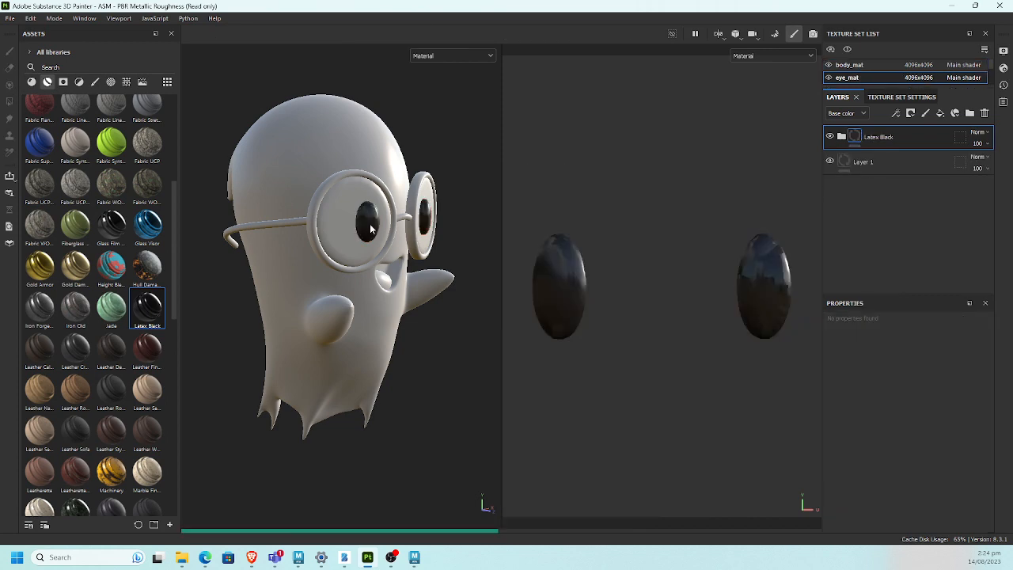
Step: Apply the Gold Armor smart material to the frame of the ghost's glasses
scroll(124, 310, "up", 5)
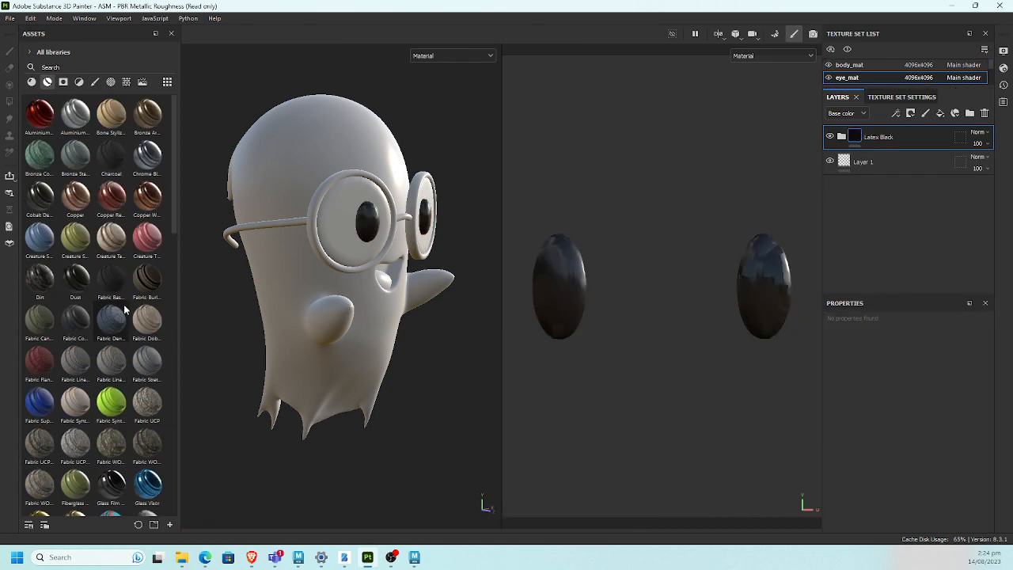
scroll(125, 310, "down", 5)
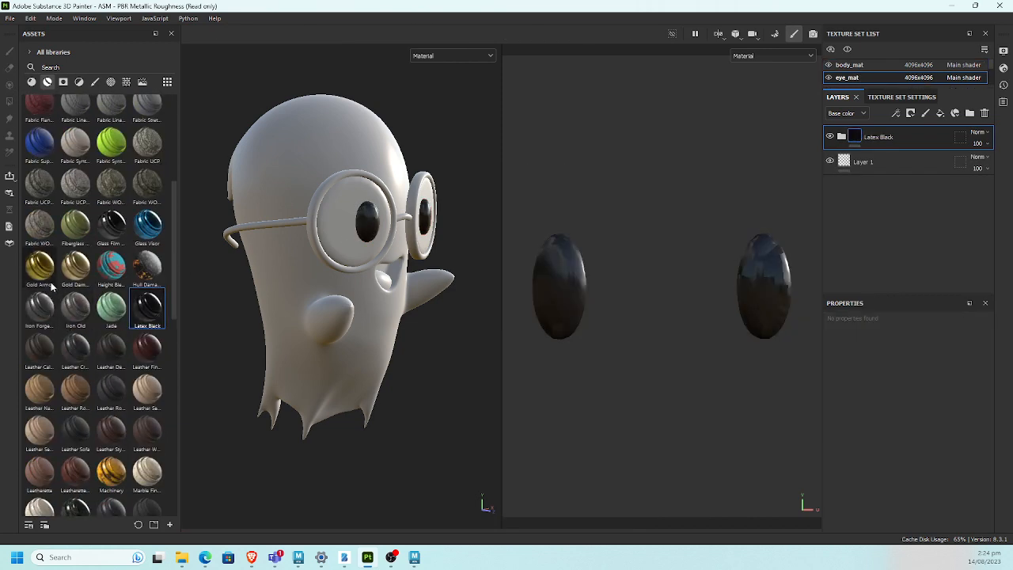
left_click_drag(43, 276, 316, 214)
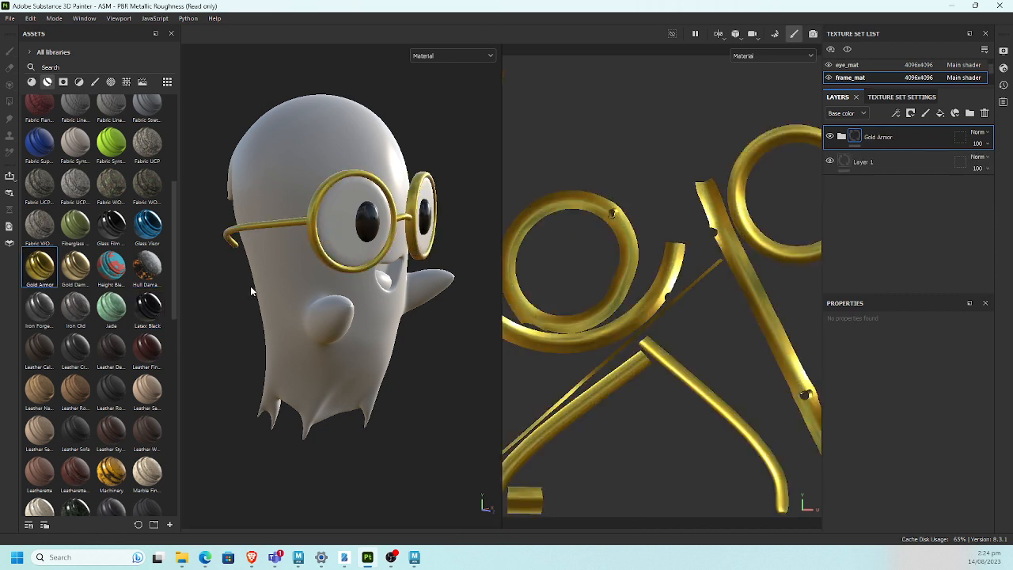
Step: Apply the Glass Visor smart material to the lenses of the ghost's glasses
scroll(122, 367, "down", 3)
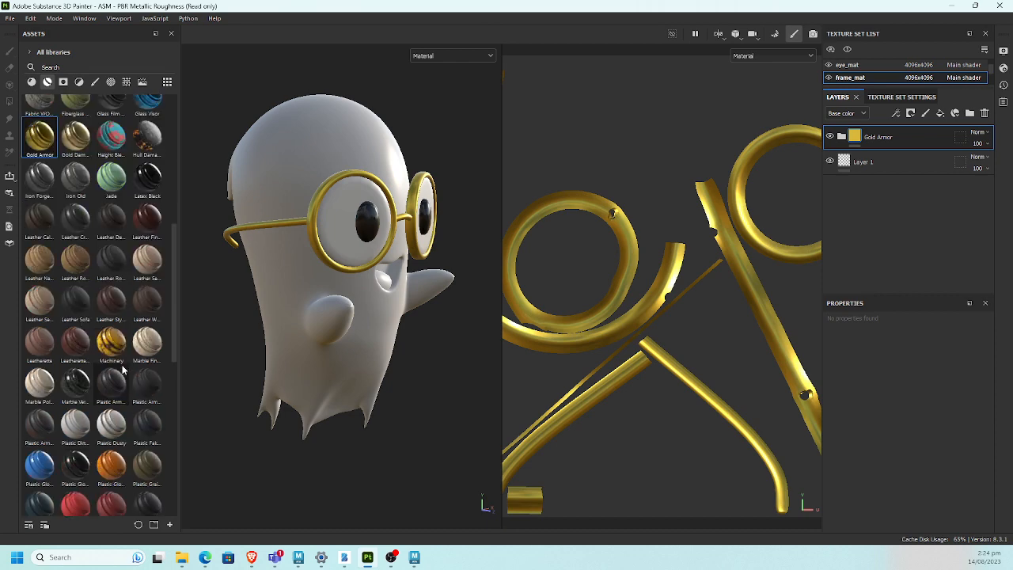
scroll(123, 367, "down", 6)
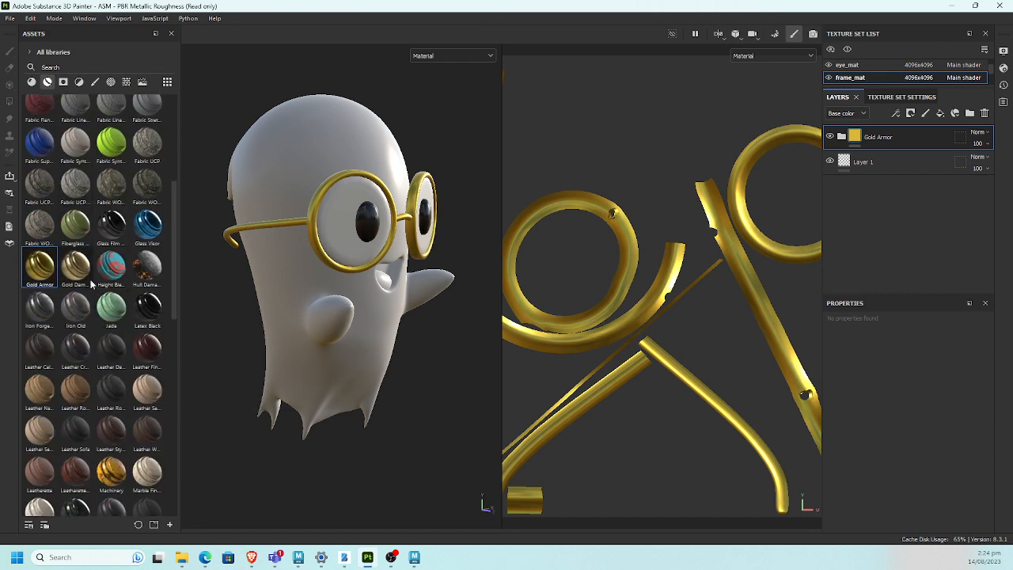
scroll(103, 332, "up", 2)
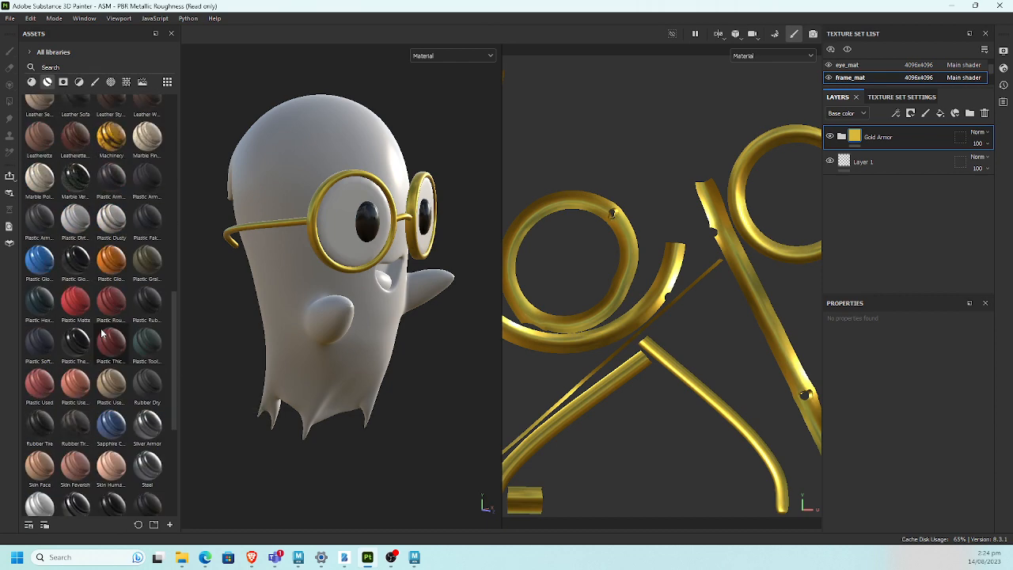
scroll(102, 334, "up", 9)
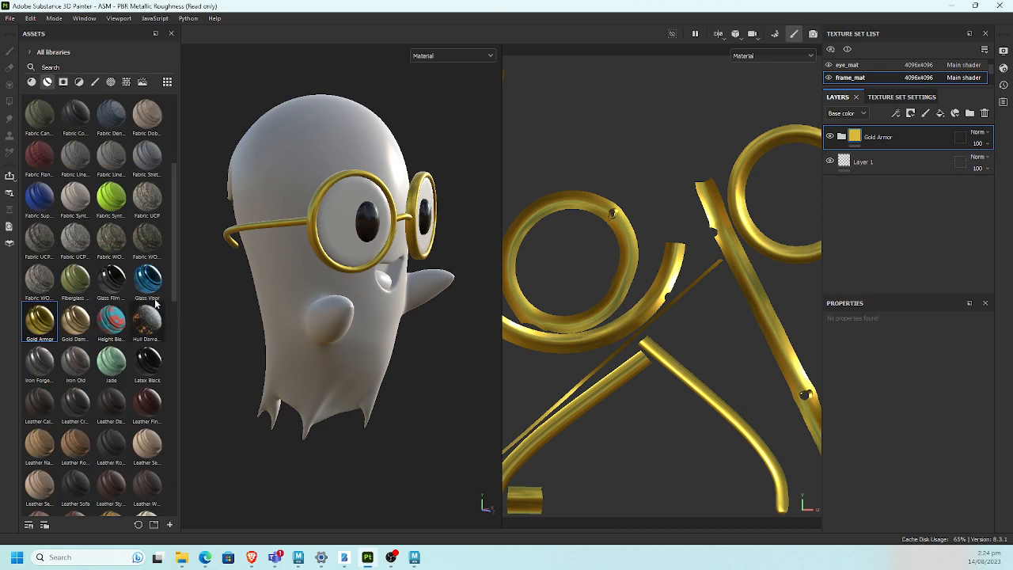
left_click_drag(147, 278, 332, 208)
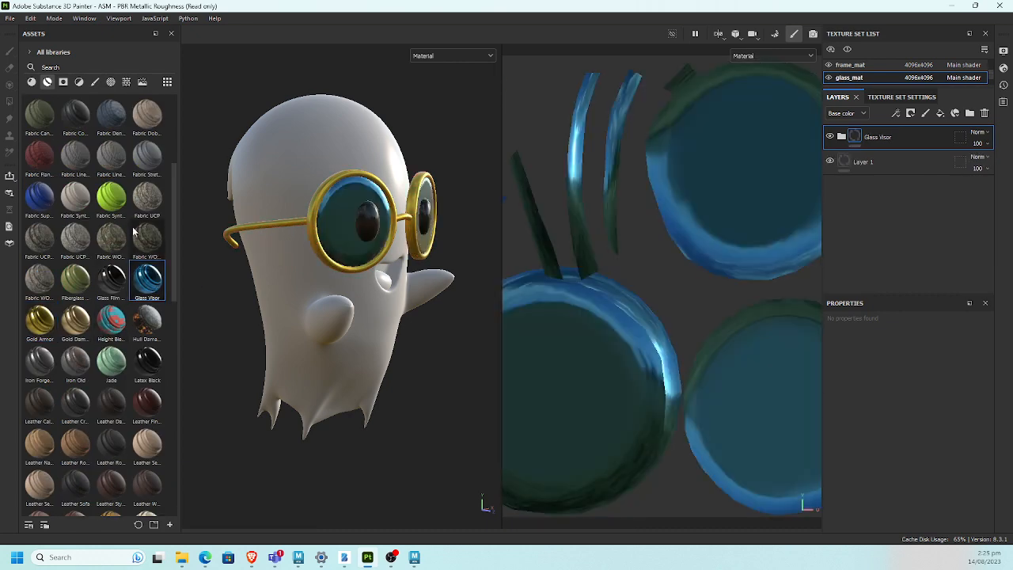
Step: Apply the Fabric UCP Used smart material to the ghost's body and Plastic Rough Scratched to its tongue
left_click_drag(76, 237, 265, 195)
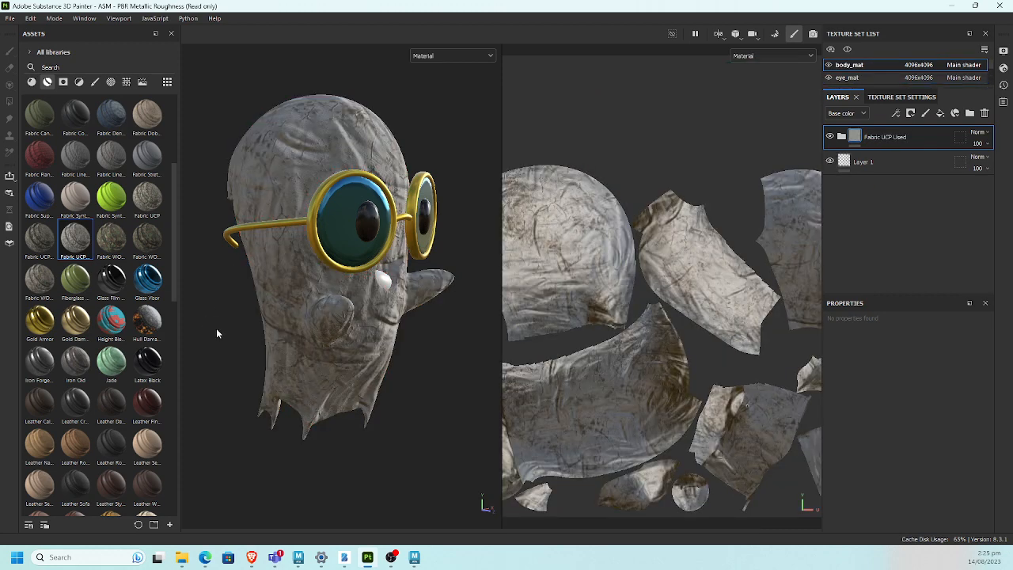
left_click_drag(216, 327, 184, 302, "alt")
scroll(129, 341, "down", 5)
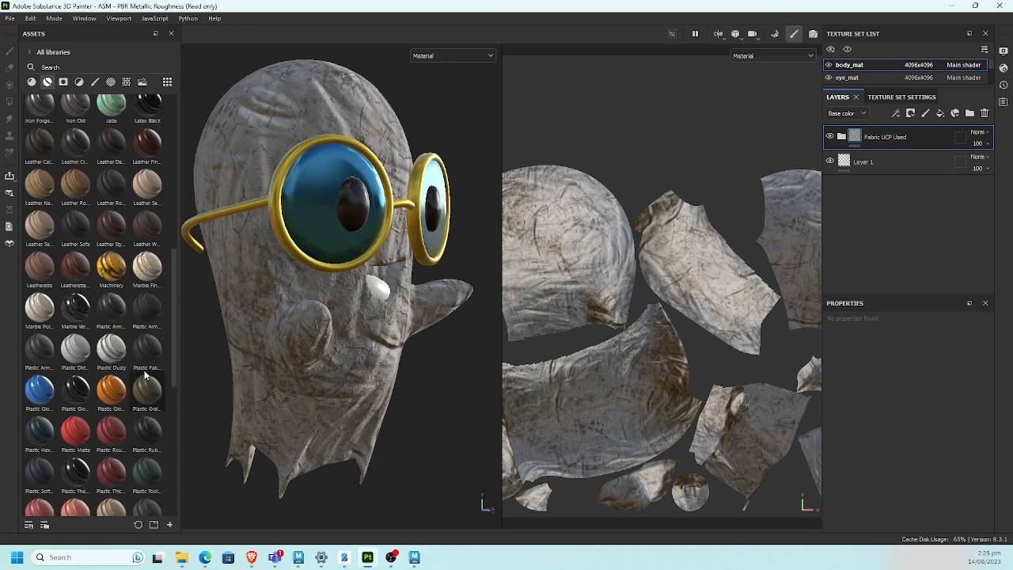
left_click_drag(121, 439, 383, 294)
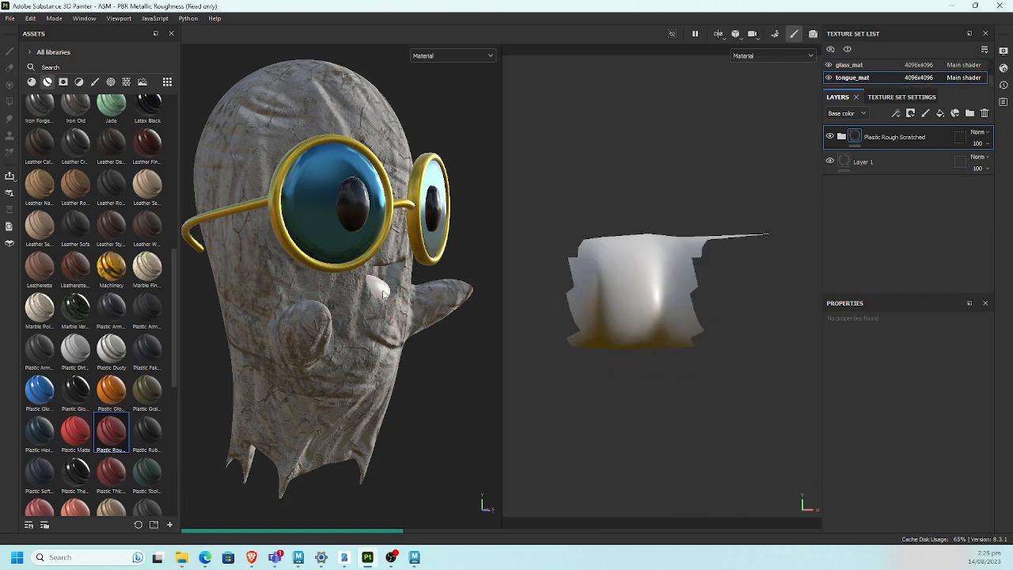
scroll(381, 377, "down", 2)
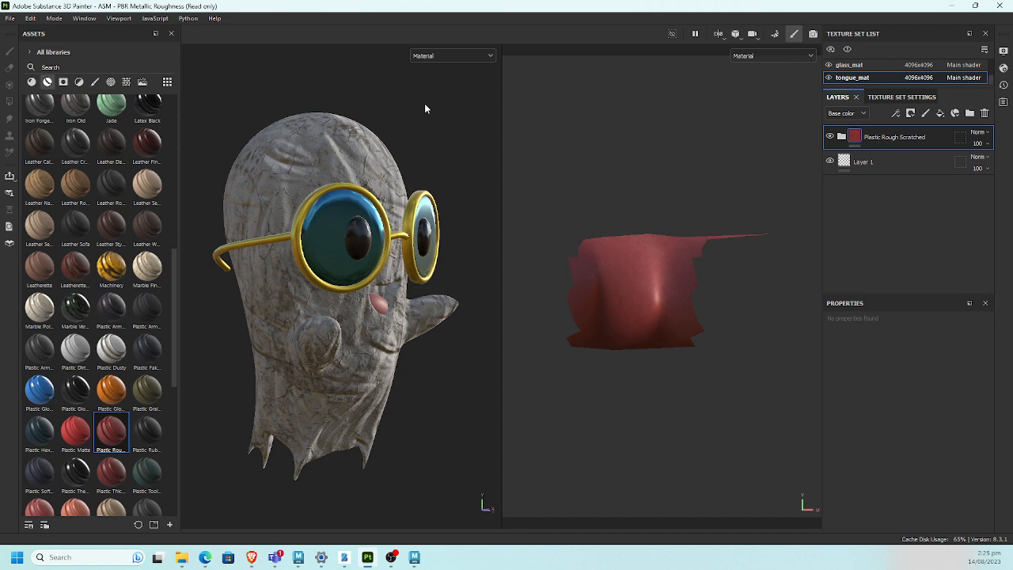
Step: Rotate the environment lighting around the textured ghost
key("shift")
key("shift")
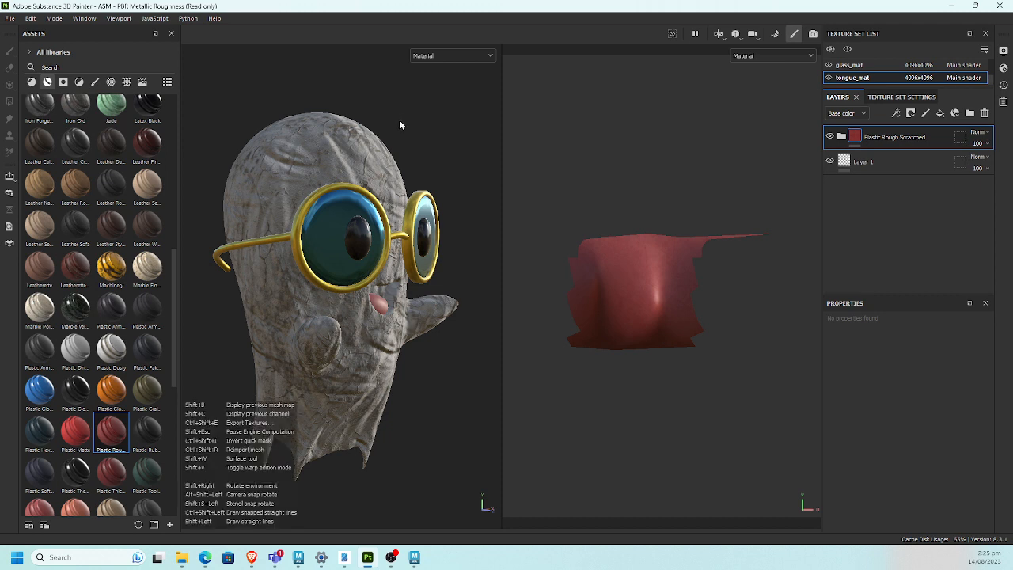
right_click_drag(403, 118, 358, 128, "shift")
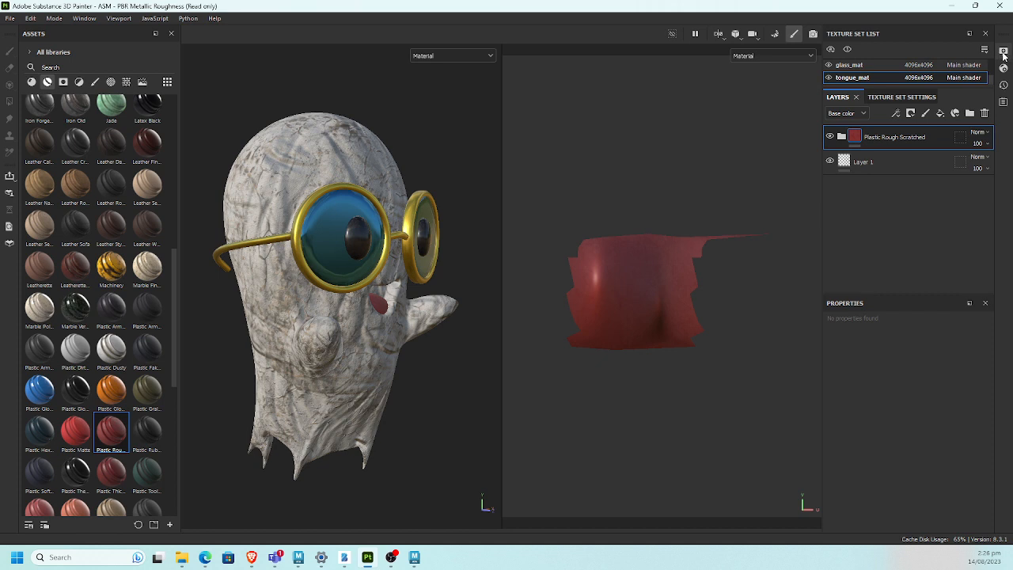
Step: Change the environment map in the display settings to Atelier
left_click(1003, 51)
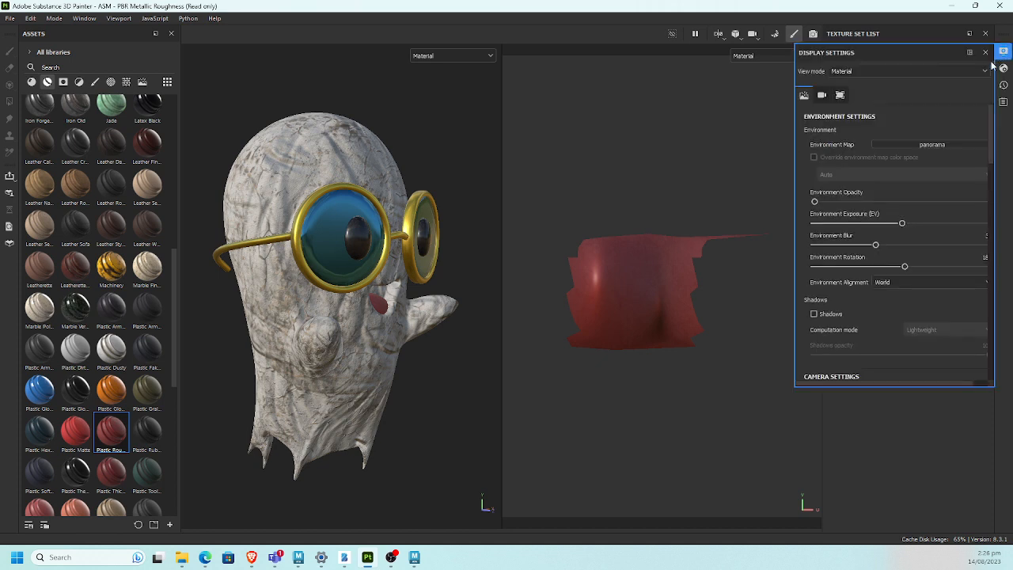
left_click(907, 147)
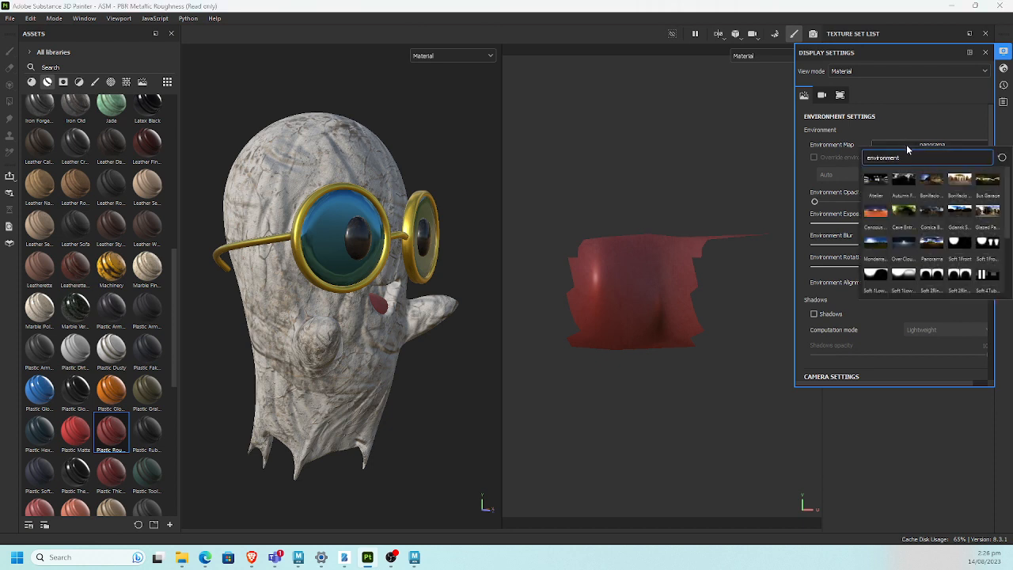
mouse_move(1005, 212)
left_mouse_down()
mouse_move(1005, 277)
mouse_move(994, 196)
left_mouse_up()
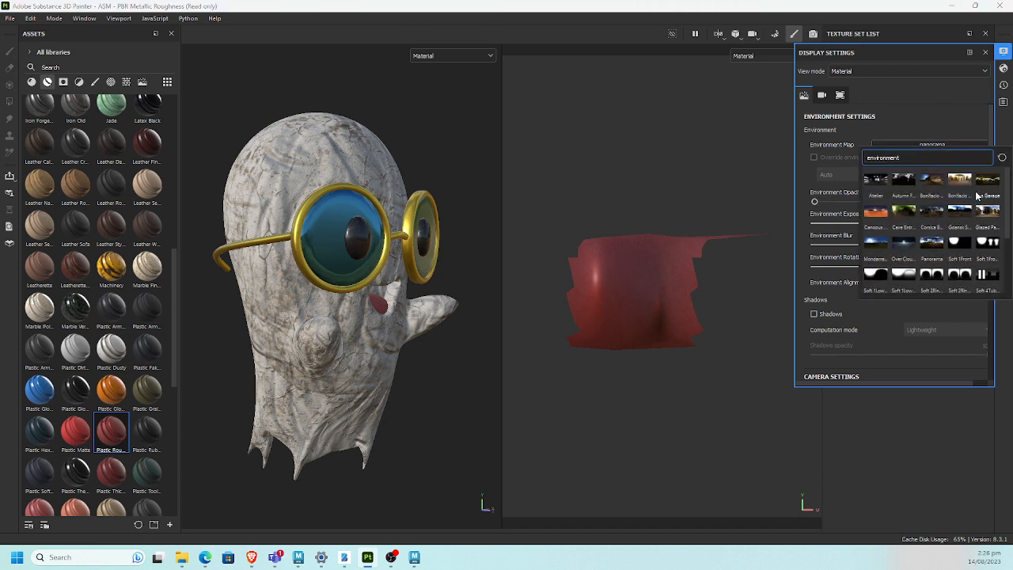
left_click(876, 183)
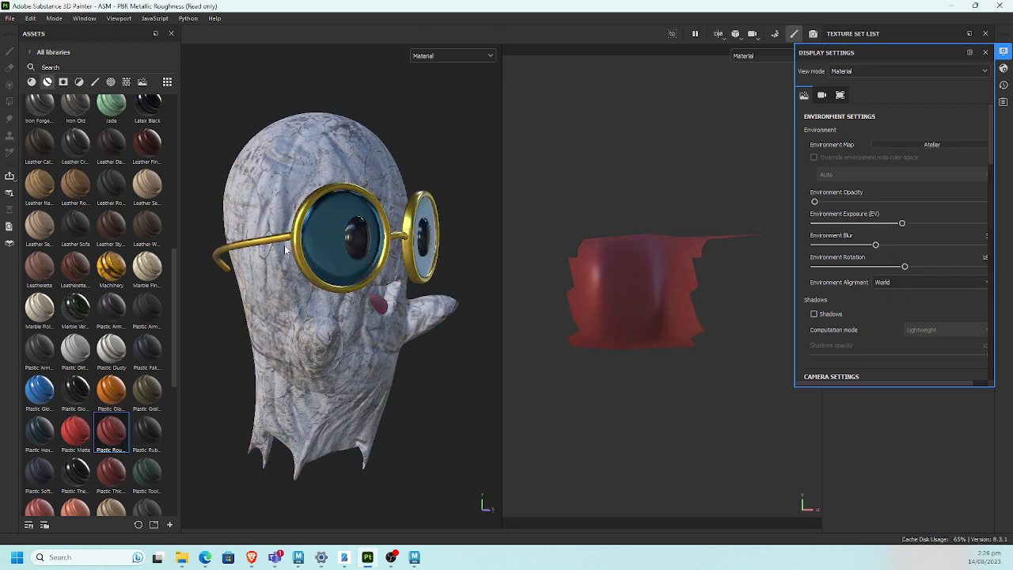
Step: Start exporting the Atelier environment resource and browse to Desktop/ghost_project/Maya/sourceimages as its destination
left_click(142, 82)
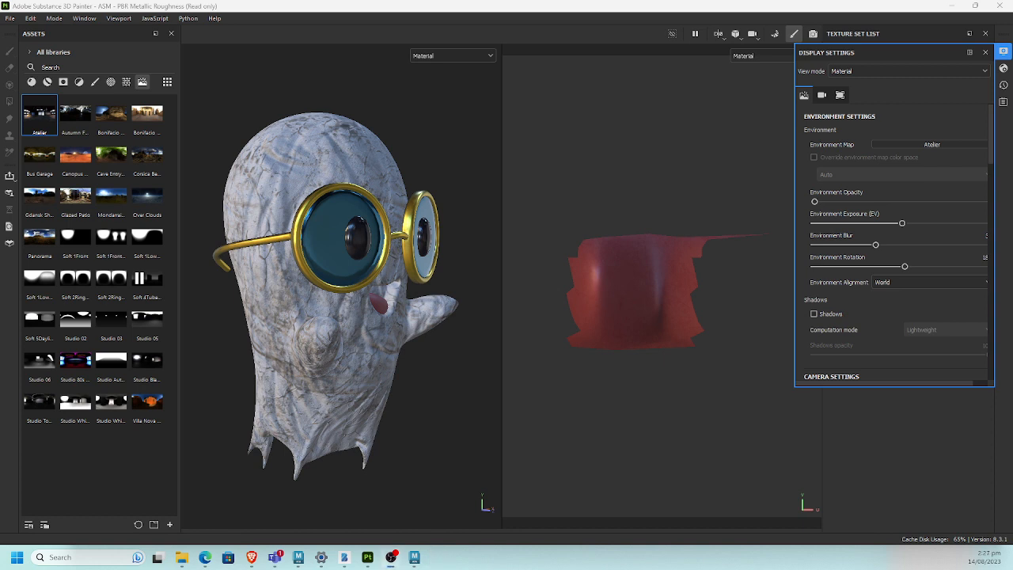
right_click(30, 118)
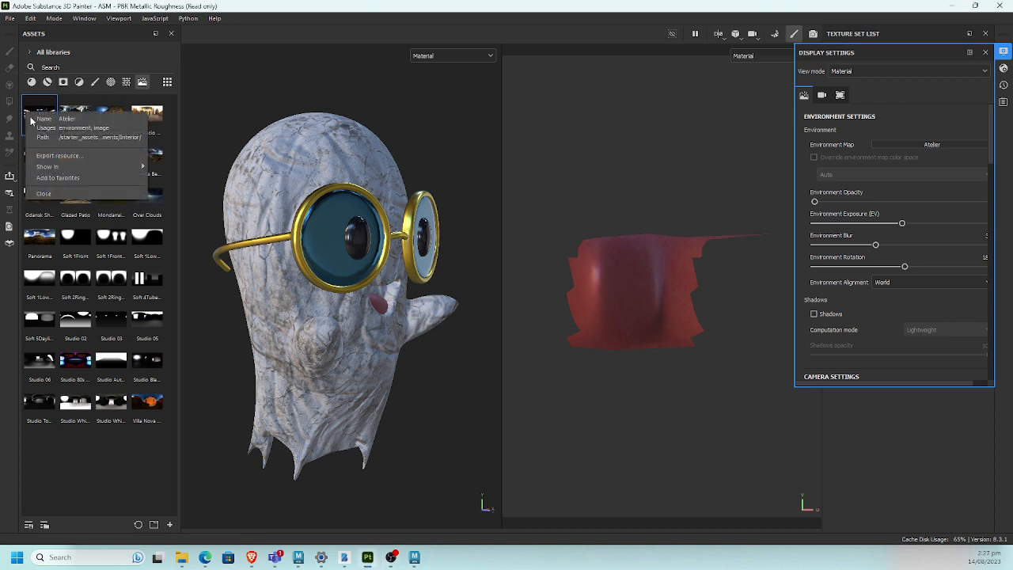
left_click(75, 155)
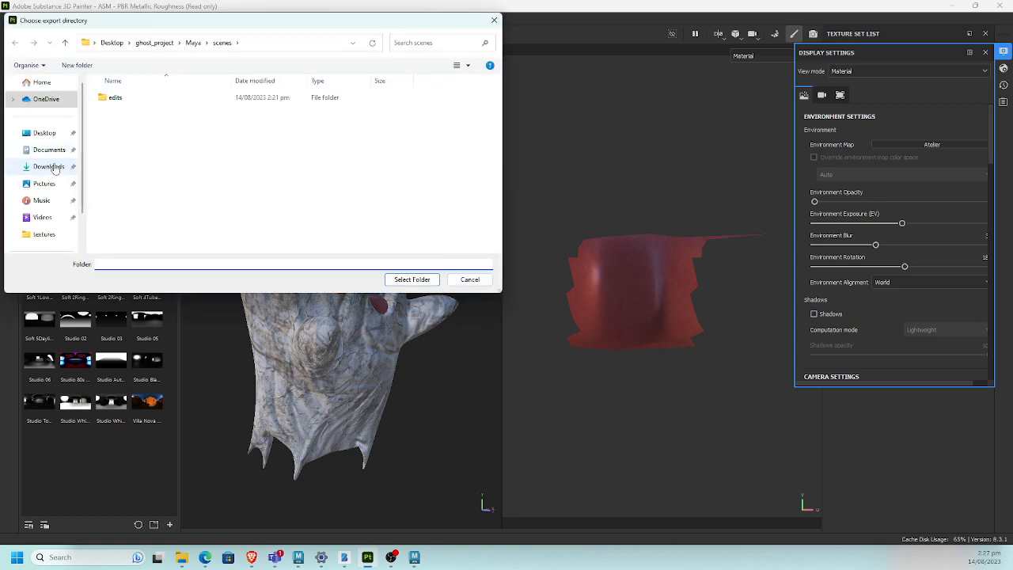
left_click(44, 133)
double_click(119, 98)
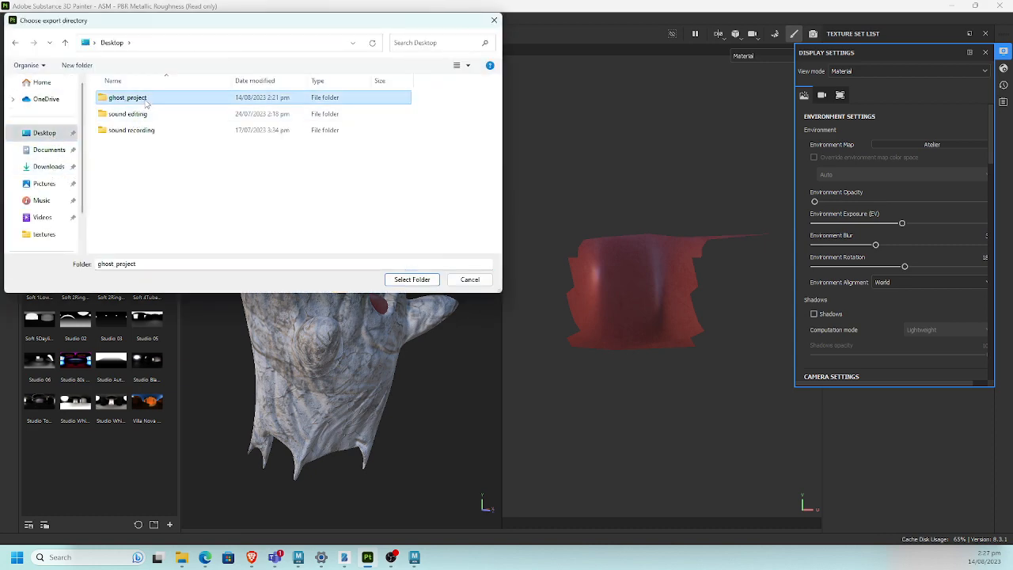
double_click(131, 98)
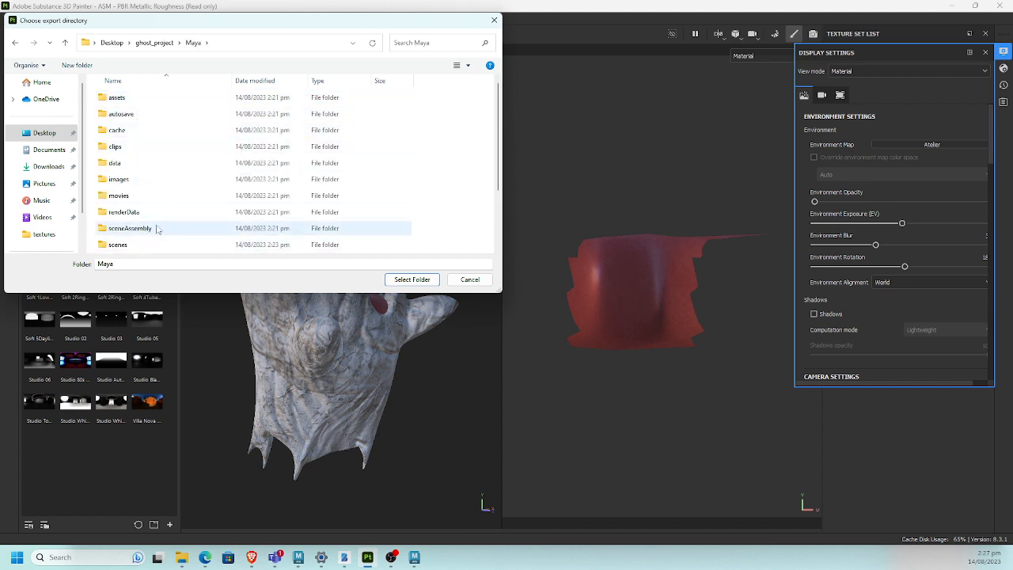
scroll(503, 212, "down", 2)
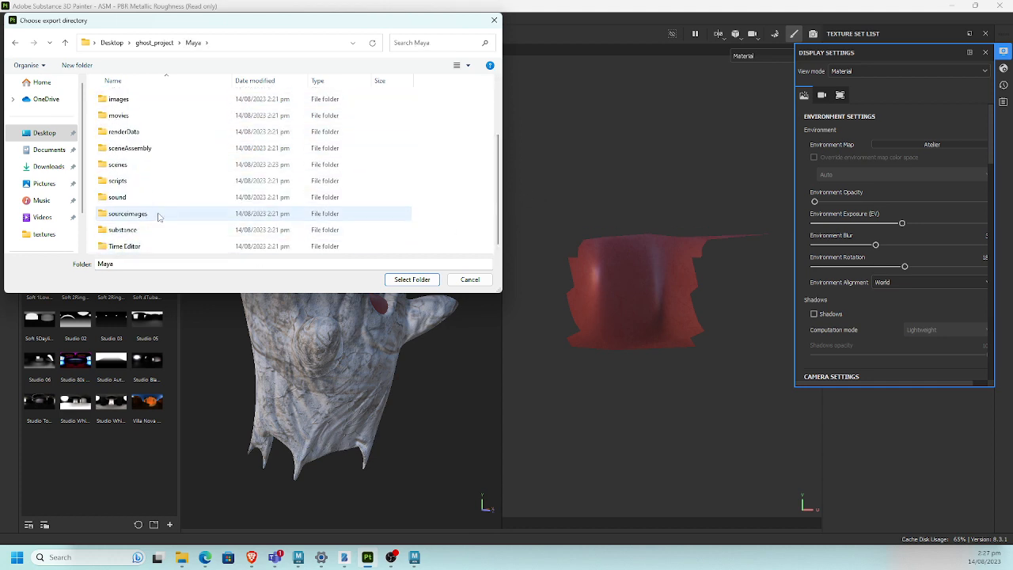
double_click(312, 215)
Step: Create a folder named HDRi inside sourceimages and export the Atelier environment into it
left_click_drag(500, 292, 604, 457)
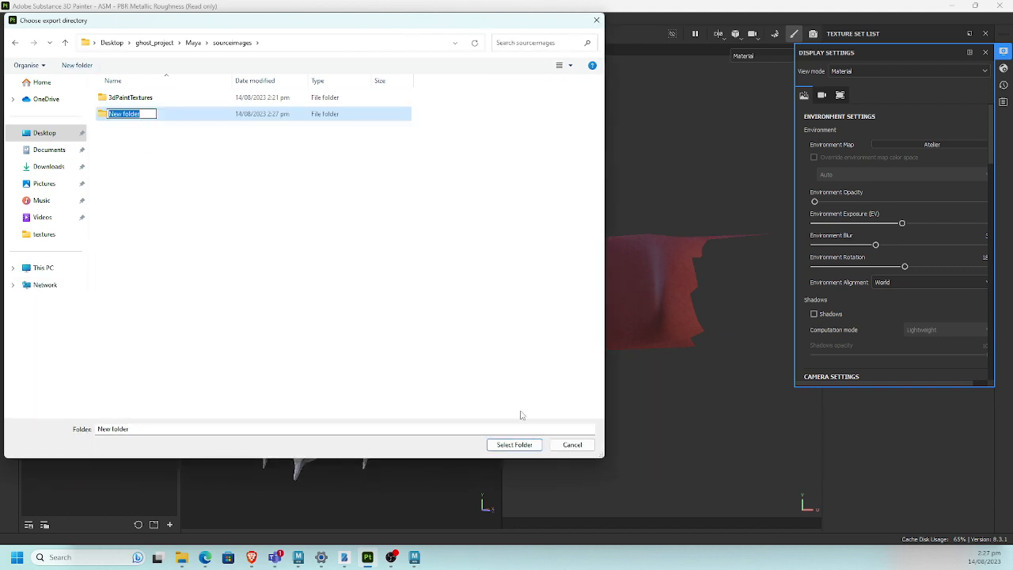
type("HD")
key("Return")
key("Return")
left_click(515, 445)
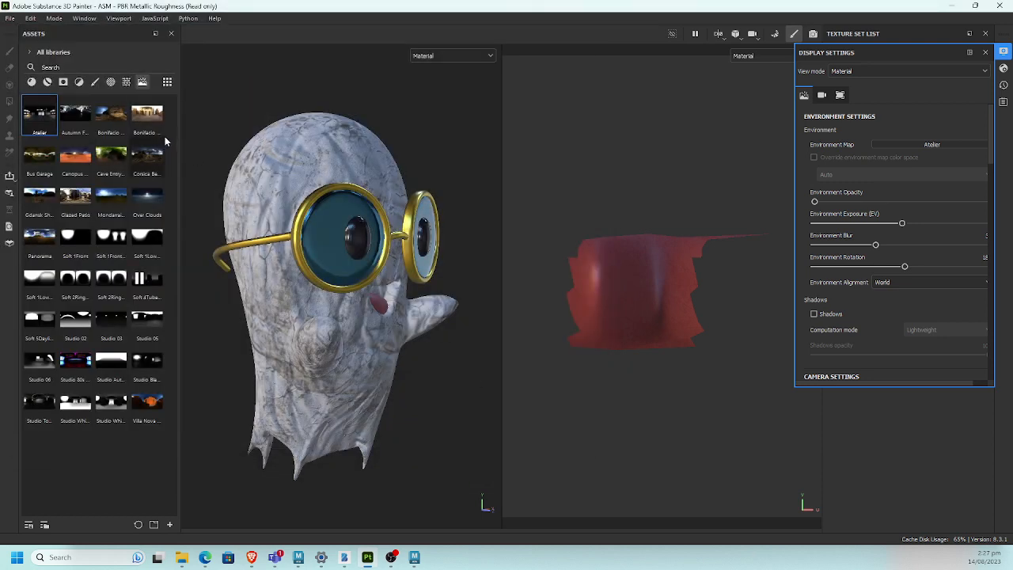
Step: Open the texture export settings and set the output directory to Desktop/ghost_project/Maya/sourceimages
left_click(10, 19)
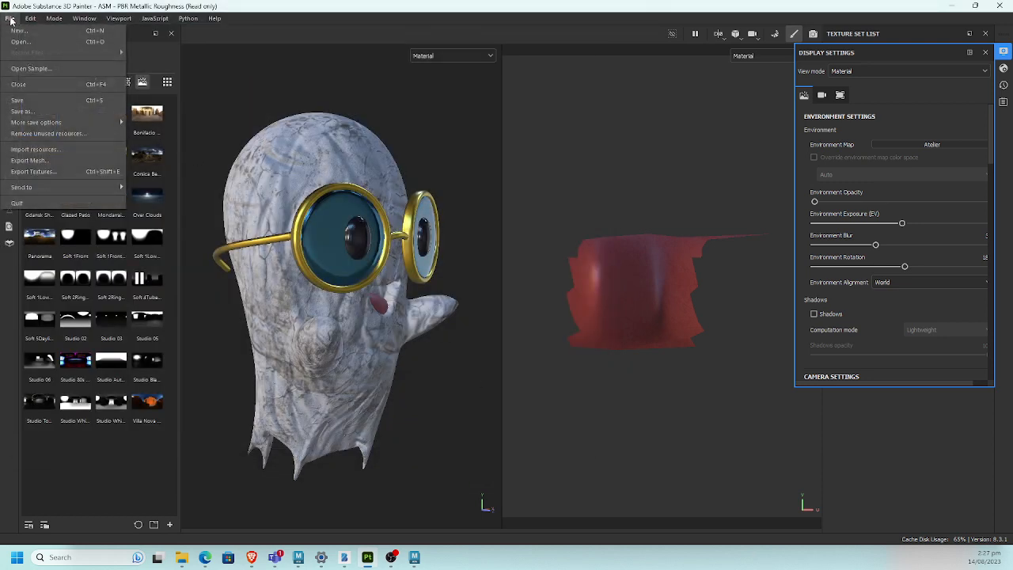
left_click(49, 174)
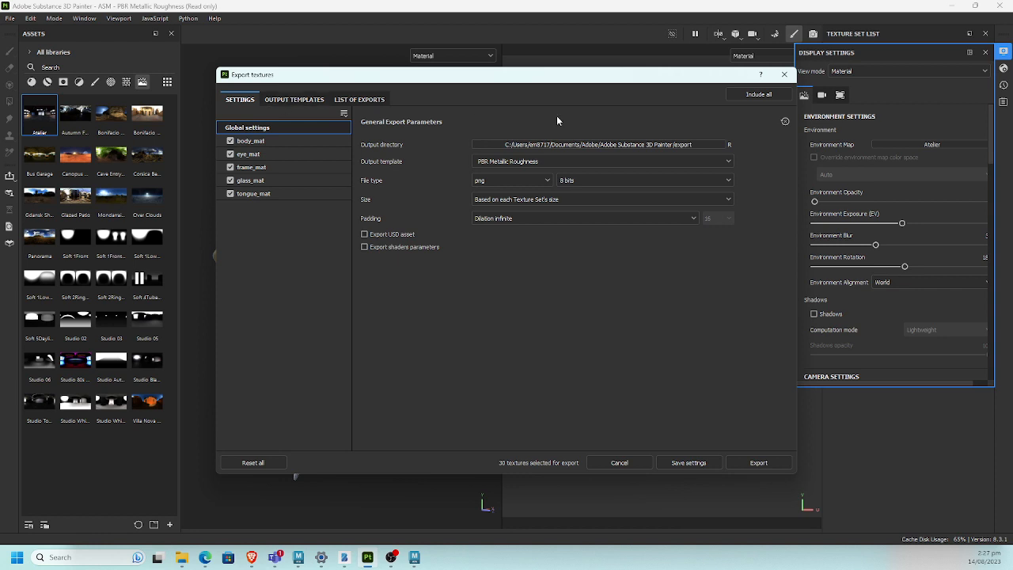
left_click(626, 146)
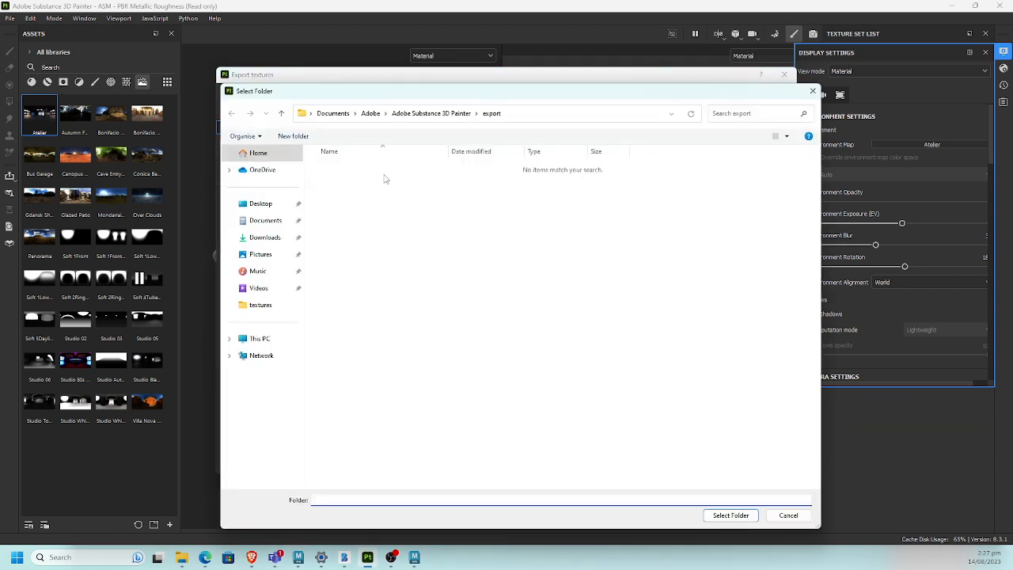
left_click(261, 204)
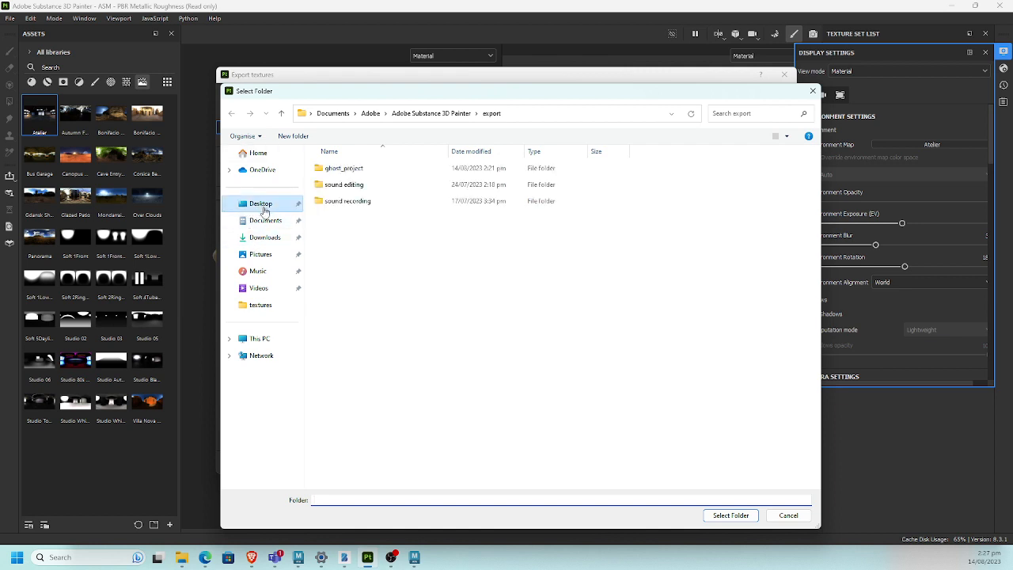
double_click(384, 169)
double_click(389, 169)
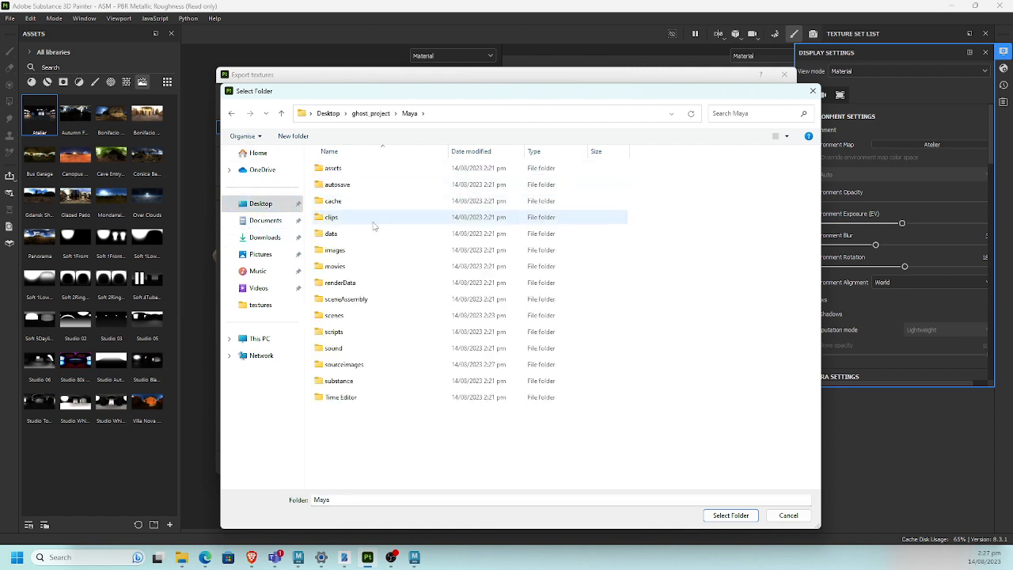
left_click(363, 367)
double_click(363, 367)
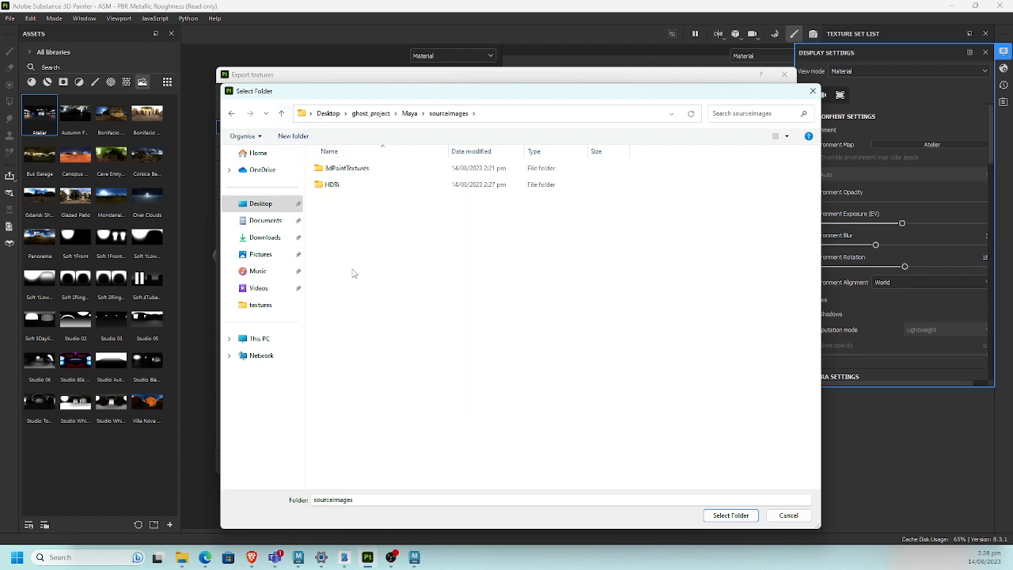
left_click(730, 515)
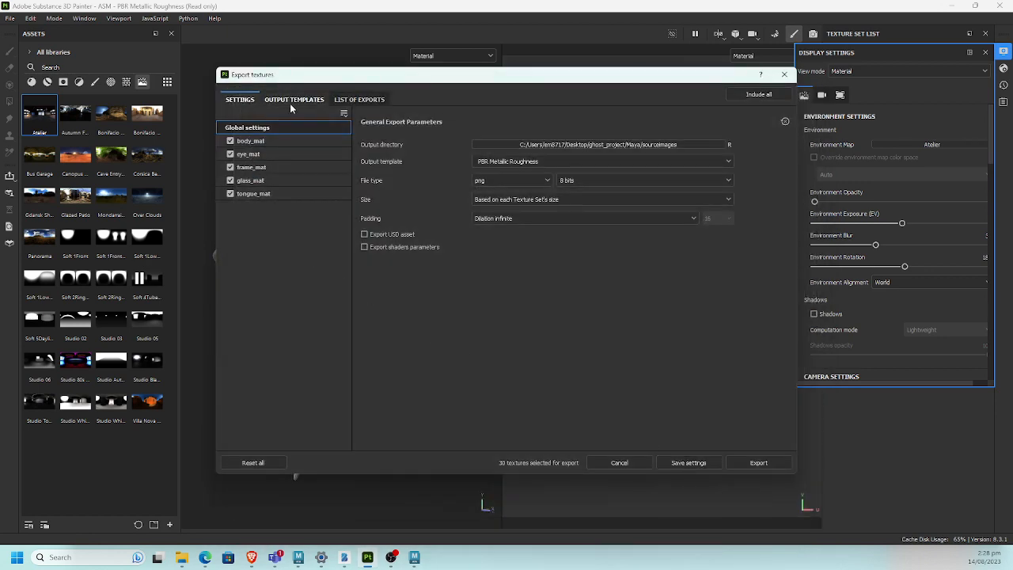
Step: Check the Arnold (AiStandard) output preset and export the maps of all five texture sets as 8-bit PNG files
left_click(295, 100)
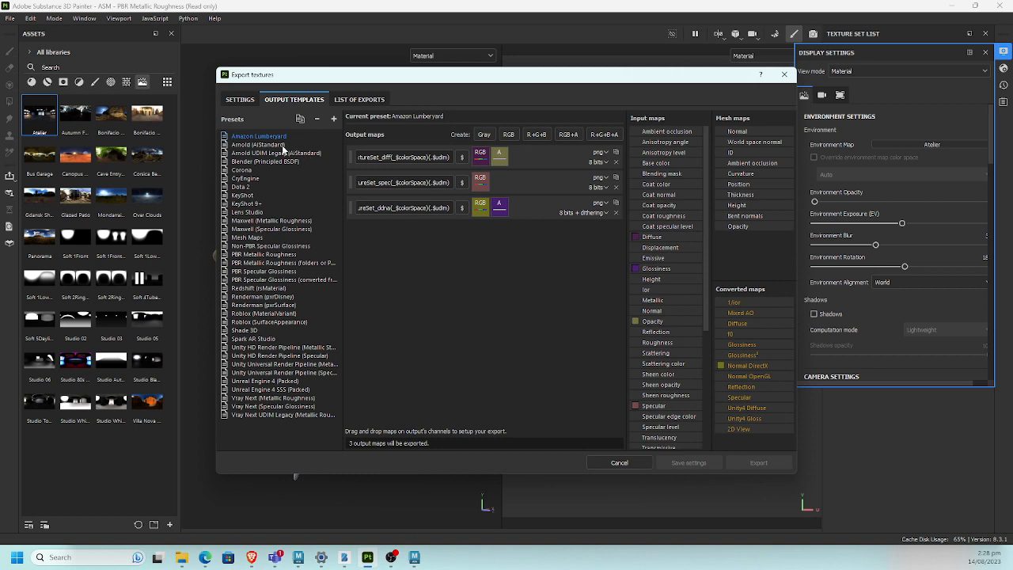
left_click(246, 145)
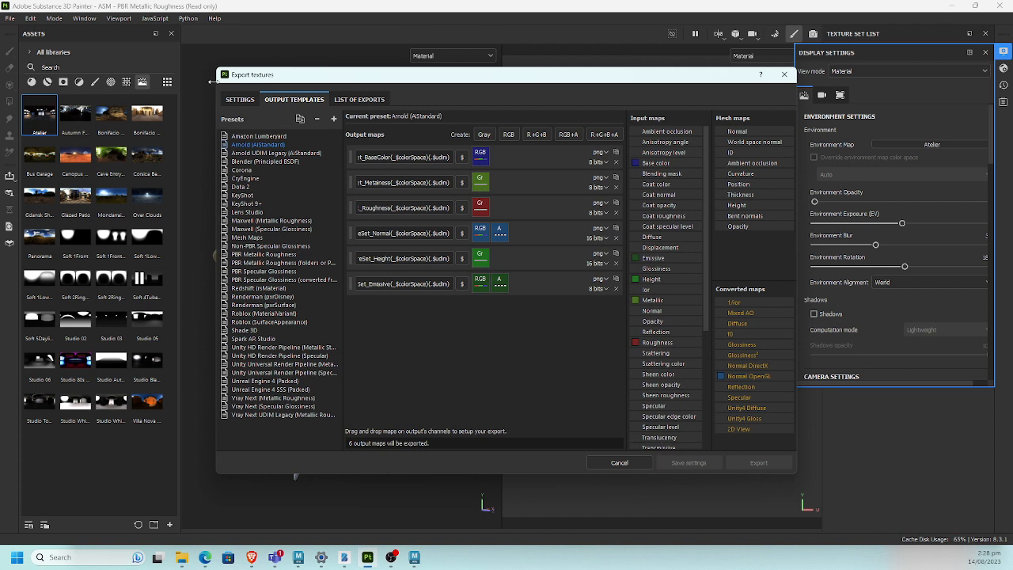
left_click(240, 100)
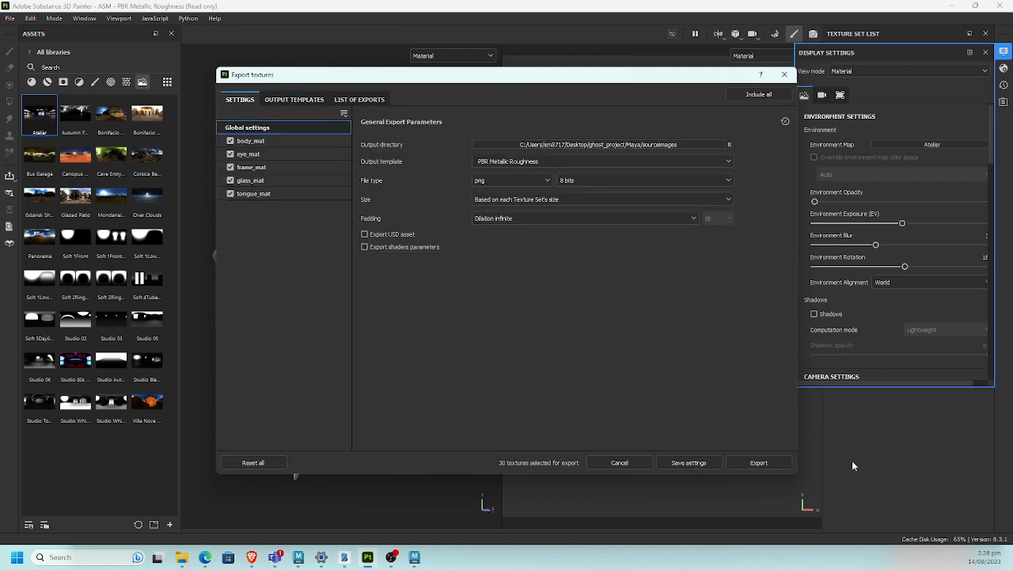
left_click(504, 162)
left_click(507, 164)
left_click(758, 462)
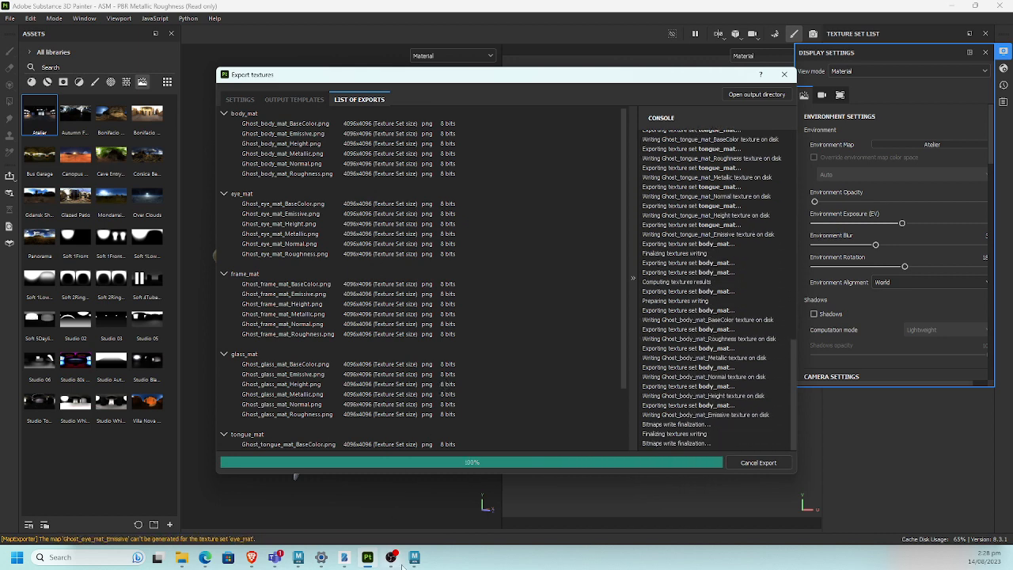
Step: Switch to Maya and compare its untextured ghost with the textured one in Substance 3D Painter, ending back in Maya
mouse_move(414, 557)
left_click(452, 495)
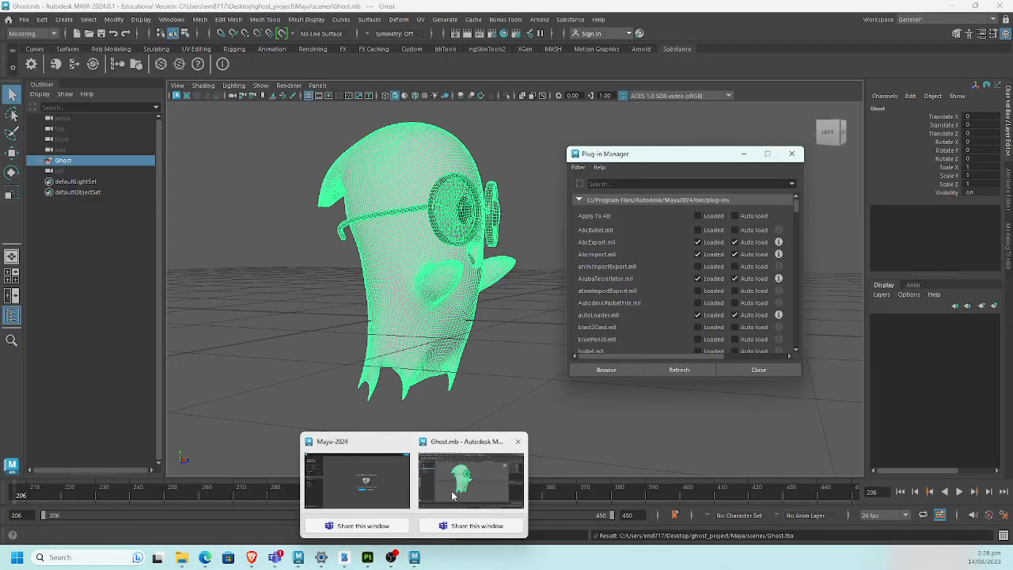
left_click_drag(295, 185, 284, 192, "alt")
left_click(285, 192)
middle_click_drag(271, 189, 255, 197, "alt")
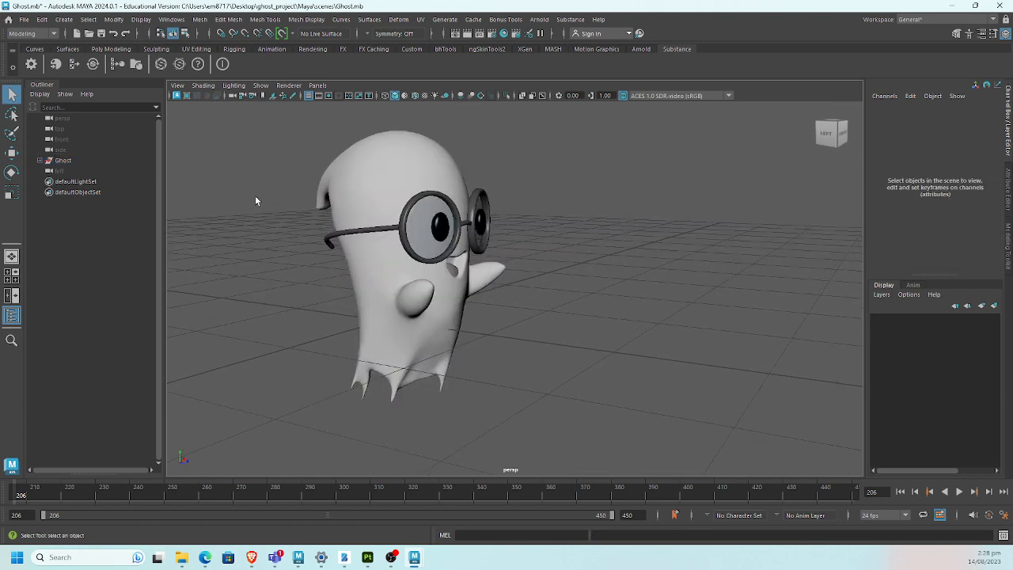
left_click_drag(256, 201, 284, 210, "alt")
key("alt+Tab")
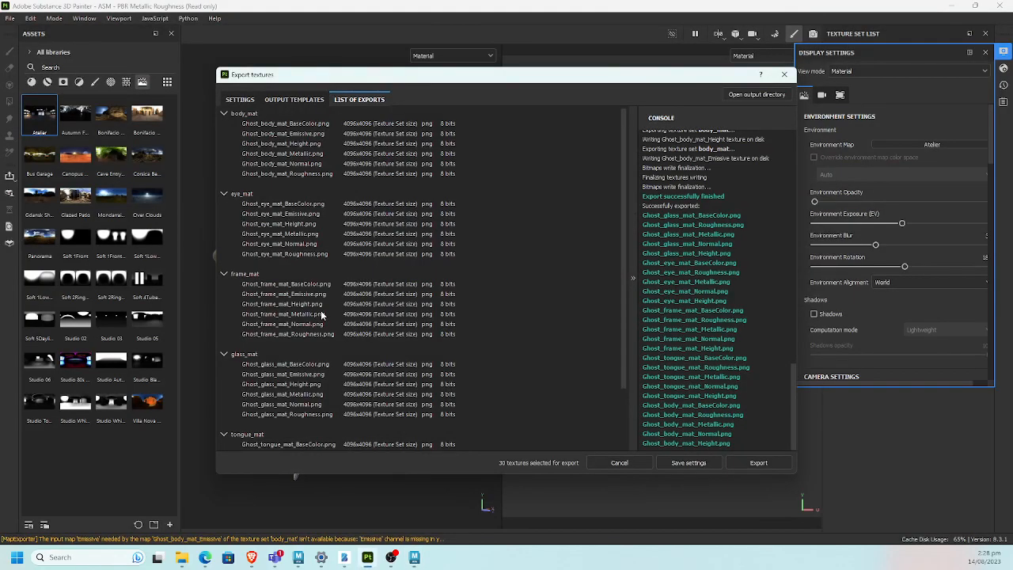
mouse_move(335, 76)
left_mouse_down()
mouse_move(618, 58)
mouse_move(608, 57)
left_mouse_up()
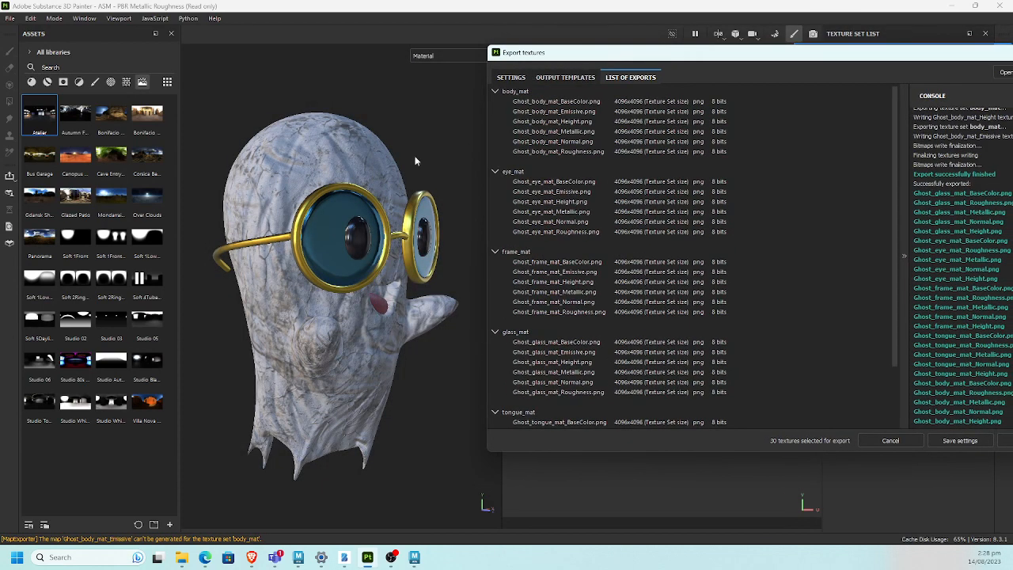
key("alt+Tab")
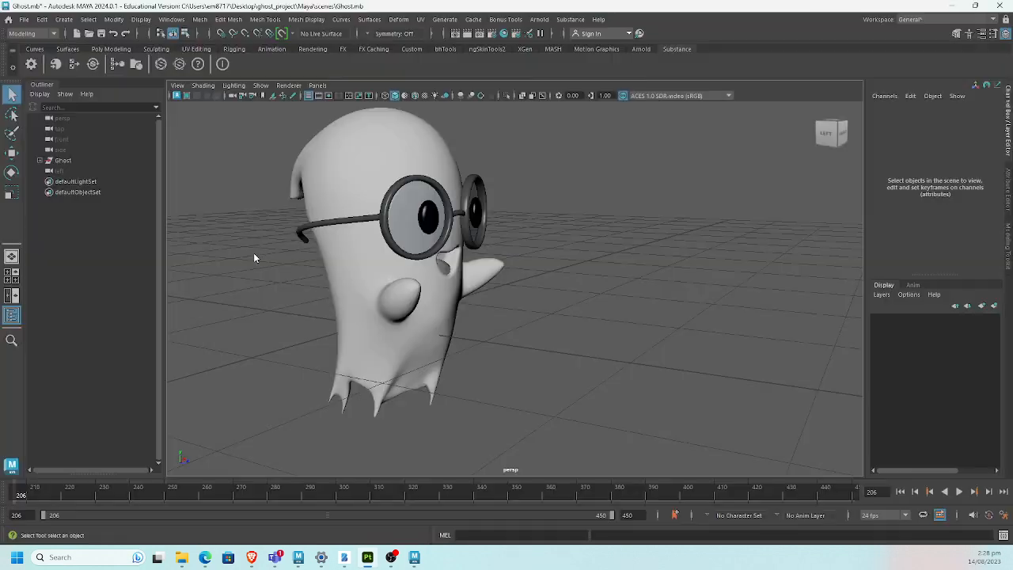
left_click_drag(230, 249, 245, 259, "alt")
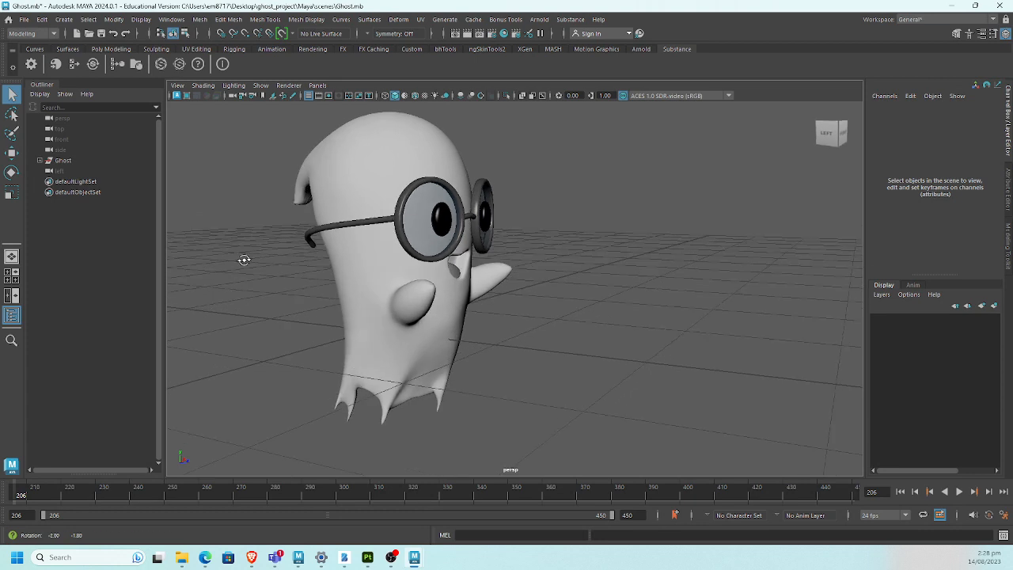
left_click(328, 211)
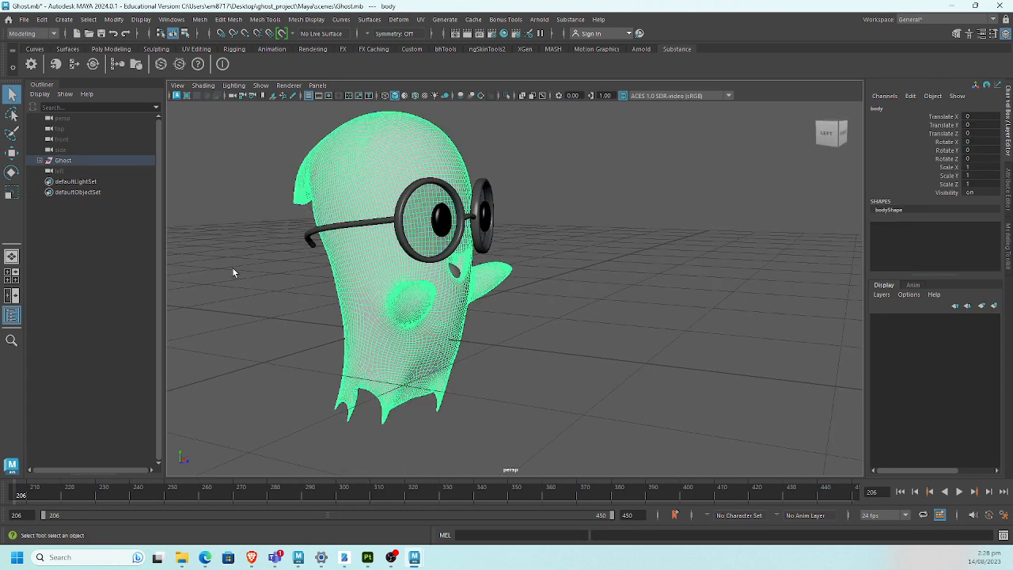
Step: Deselect the ghost body, start applying the Arnold workflow to image maps, and browse to Desktop/ghost_project/Maya/sourceimages
left_click(243, 230)
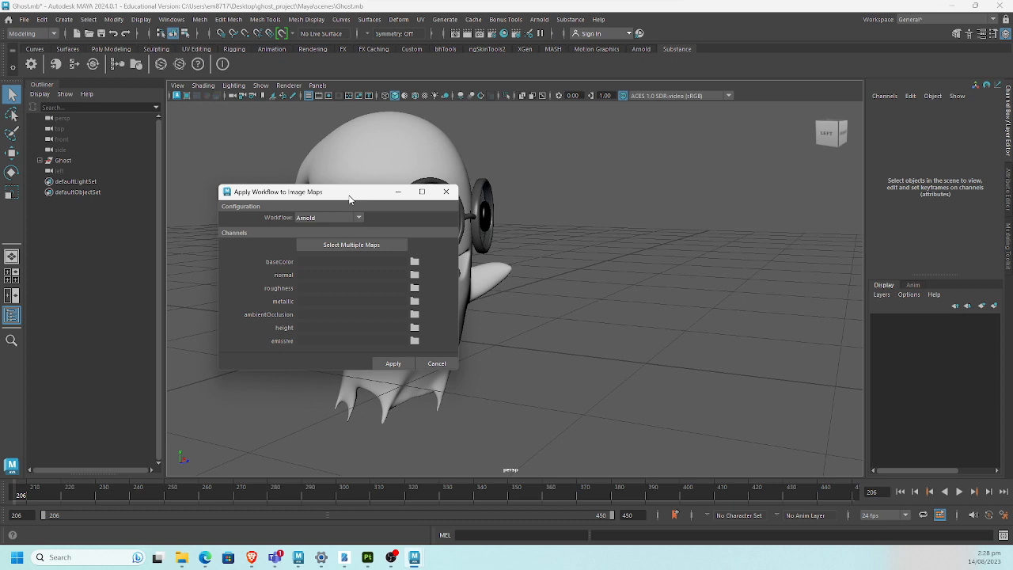
left_click(353, 247)
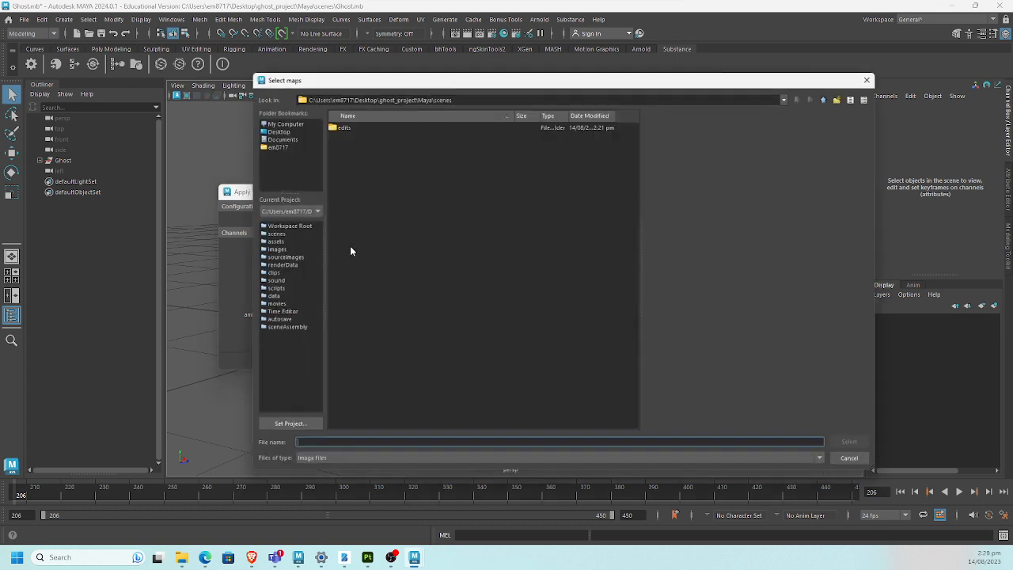
left_click(282, 122)
left_click(278, 129)
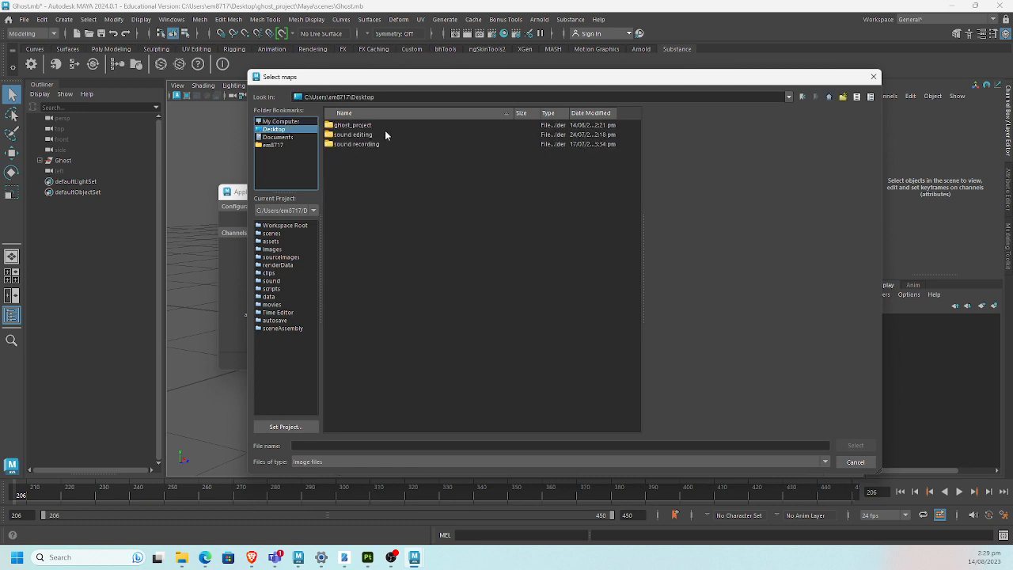
double_click(384, 134)
double_click(385, 127)
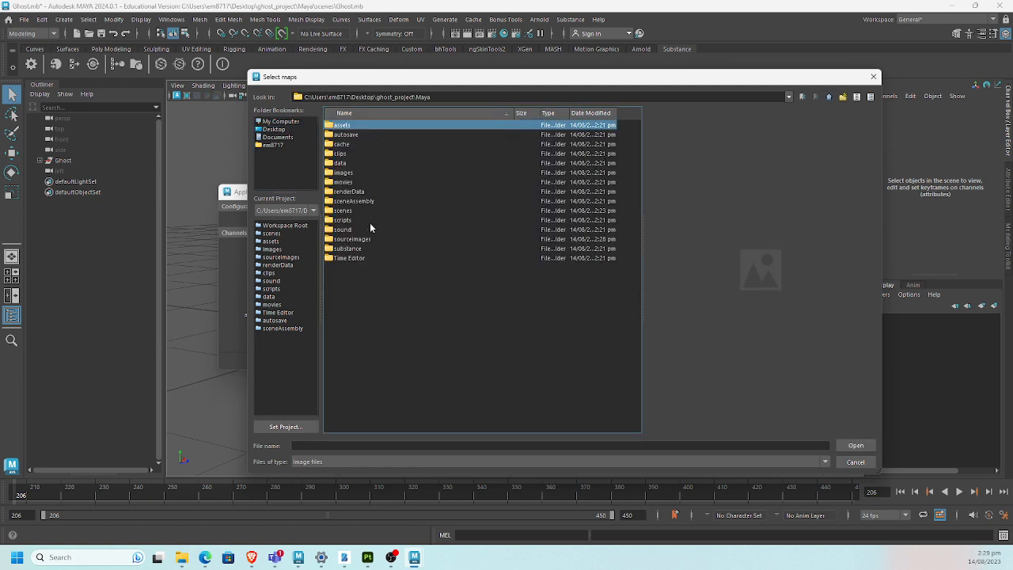
double_click(352, 238)
Step: Load the five Ghost_body_mat maps, from BaseColor to Roughness, and apply the Arnold workflow to them
left_click(407, 144)
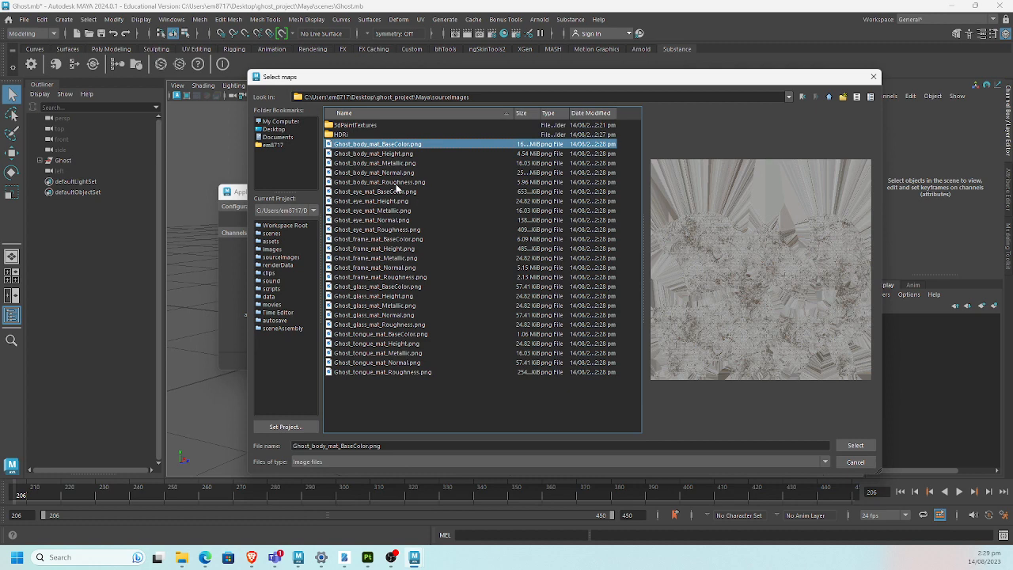
left_click(396, 183, "shift")
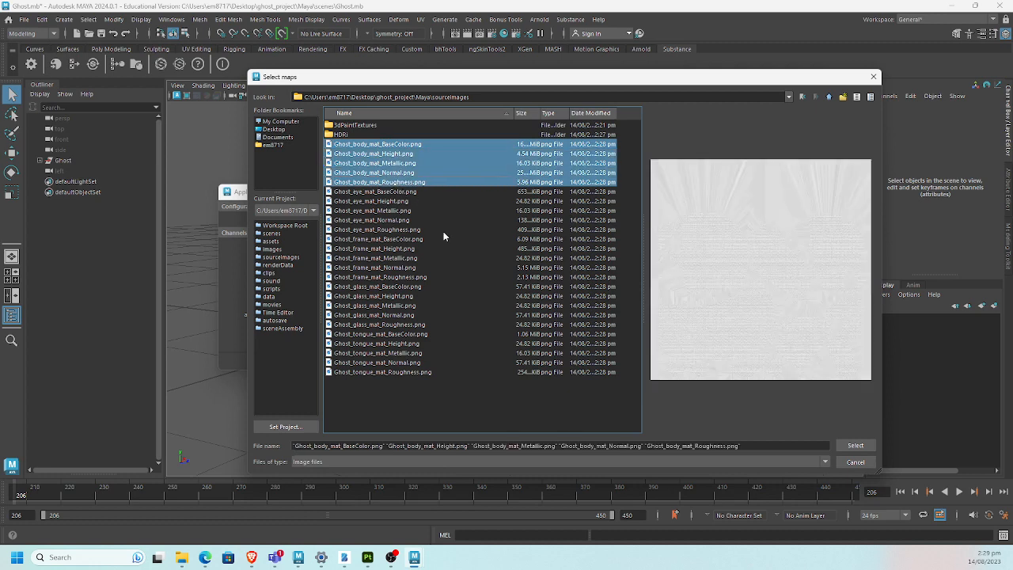
left_click(864, 447)
left_click(395, 362)
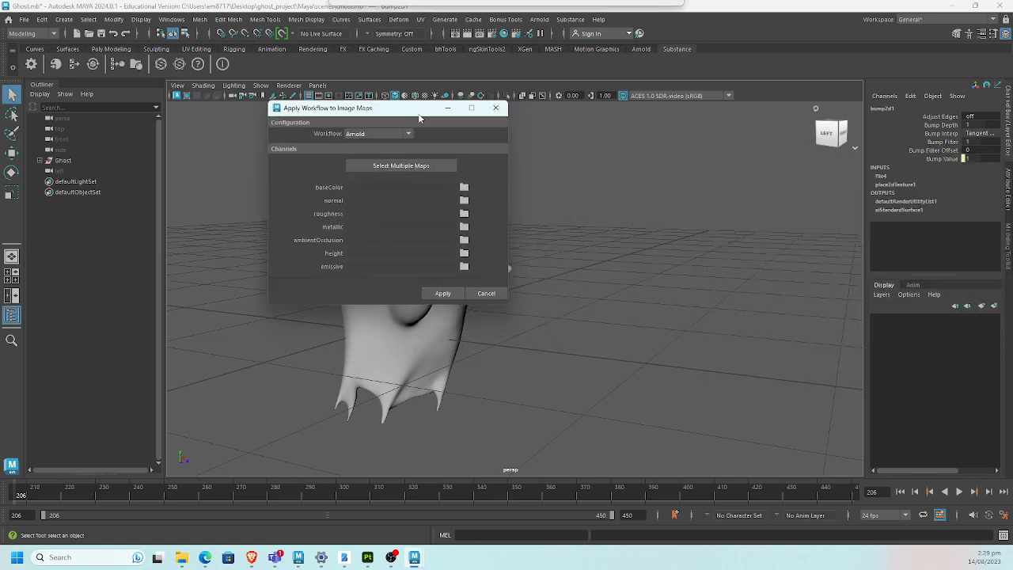
Step: Load the five Ghost_eye_mat maps from sourceimages and apply the Arnold workflow to them
left_click(417, 166)
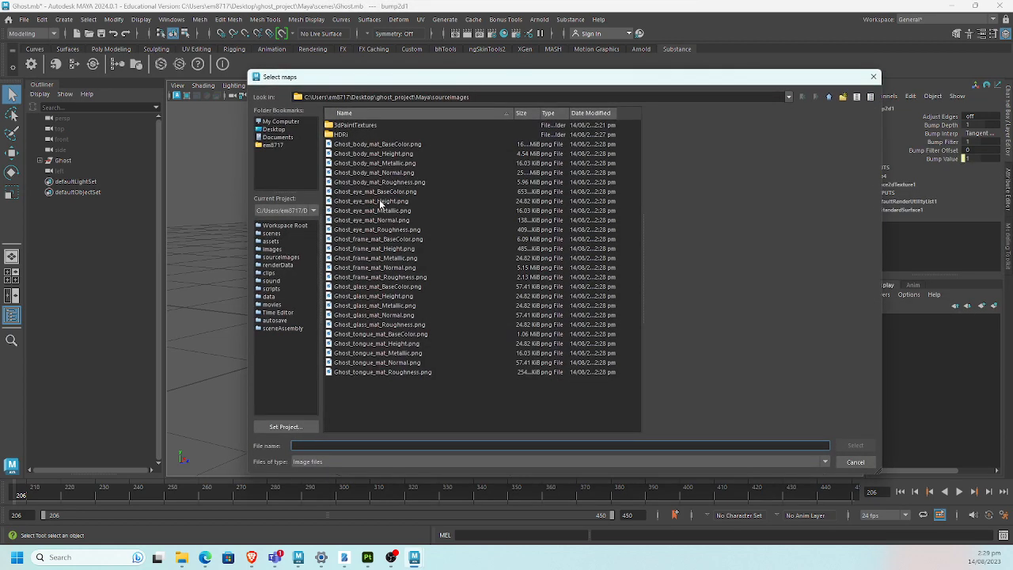
left_click(388, 192)
left_click(386, 229, "shift")
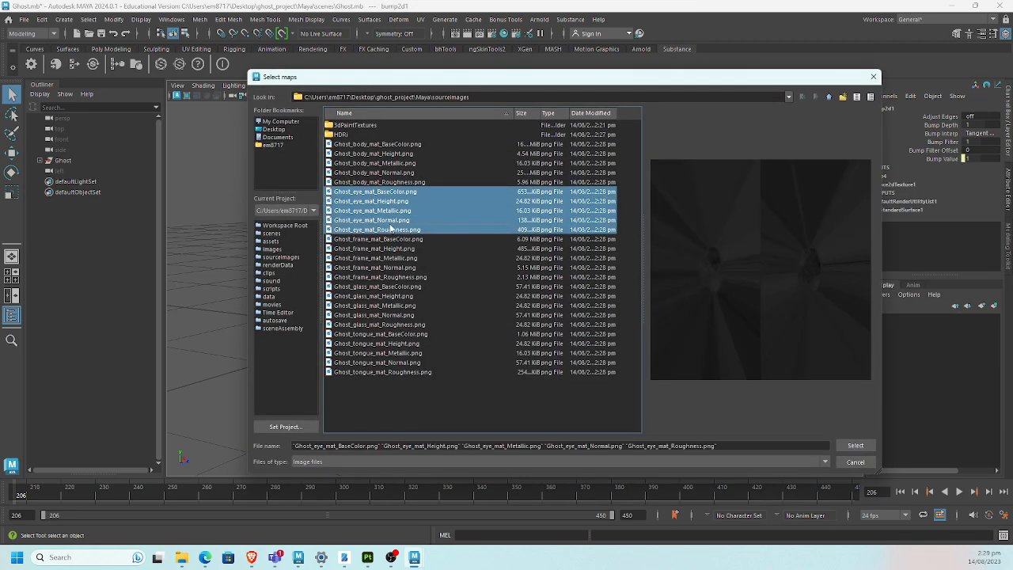
key("Return")
left_click(440, 295)
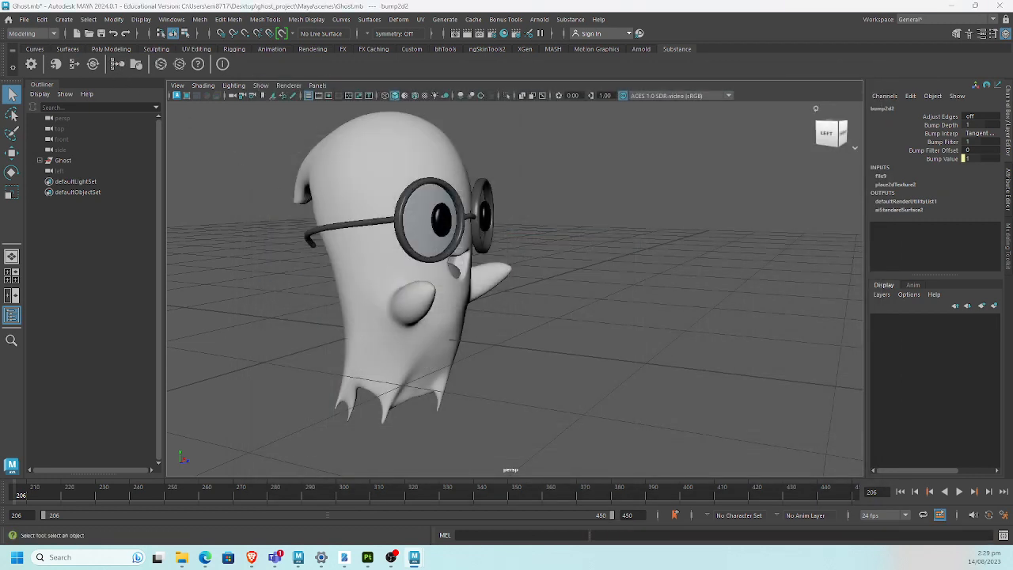
Step: Load the five Ghost_frame_mat maps, keep the workflow set to Arnold, and apply it
left_click(455, 176)
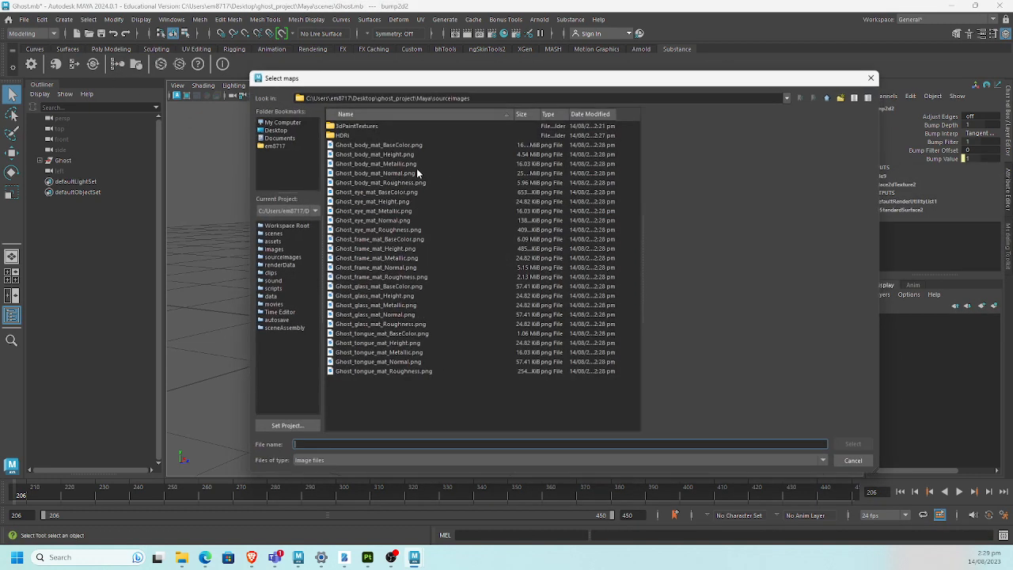
left_click(383, 240)
left_click(381, 278, "shift")
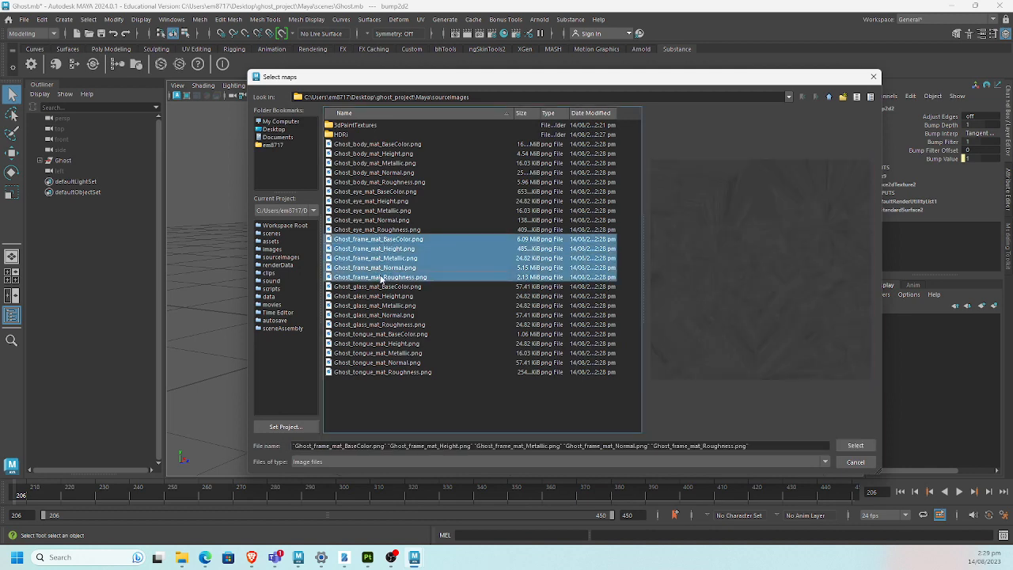
key("Return")
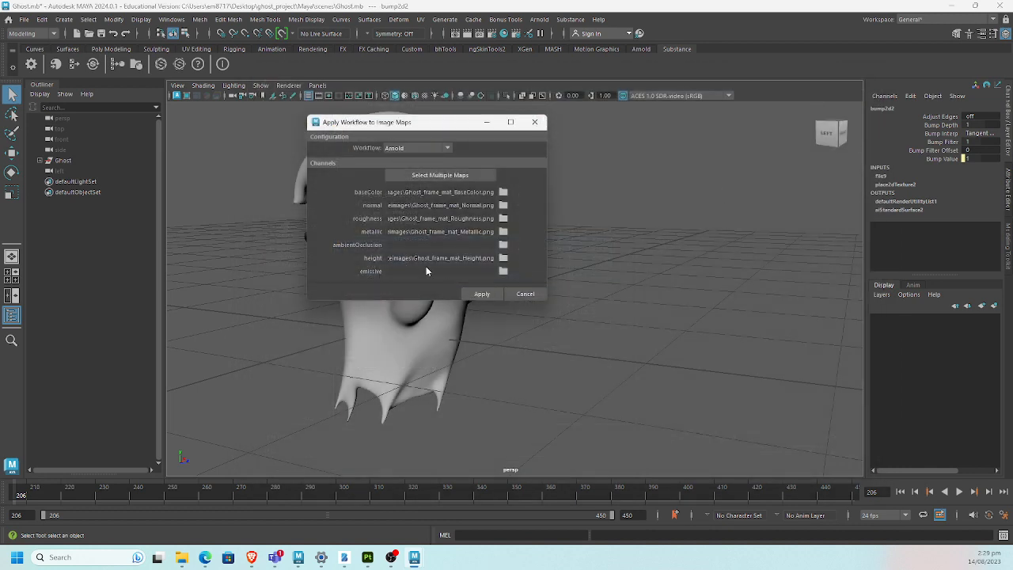
left_click(427, 148)
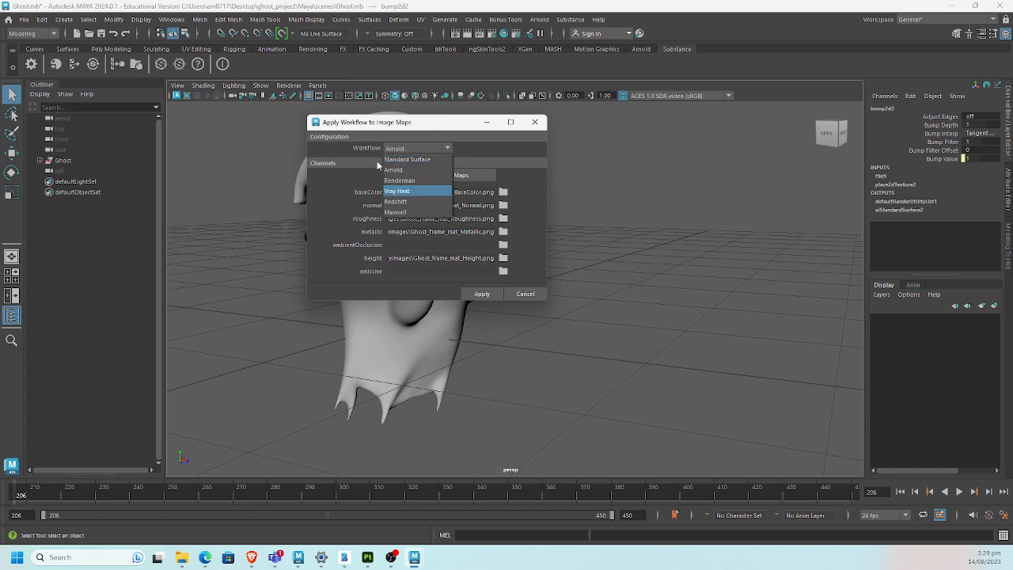
left_click(420, 170)
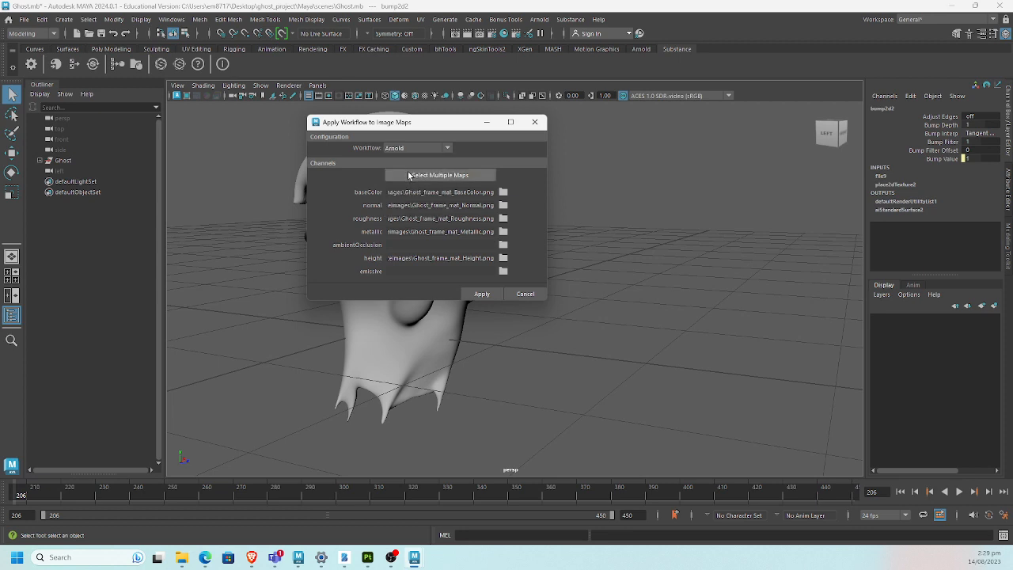
left_click(481, 293)
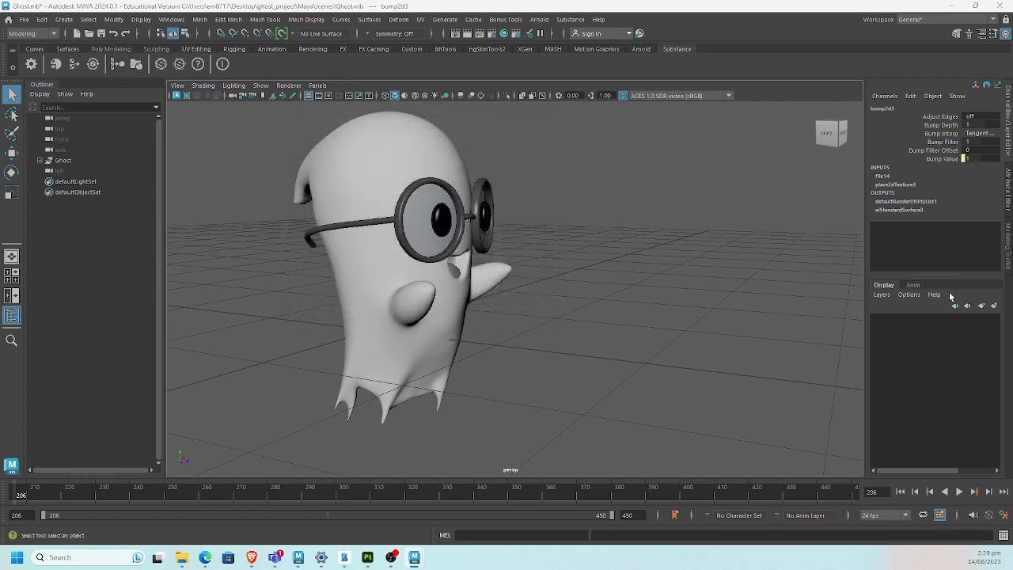
Step: Load the five Ghost_glass_mat maps from sourceimages and apply the Arnold workflow to them
left_click(561, 176)
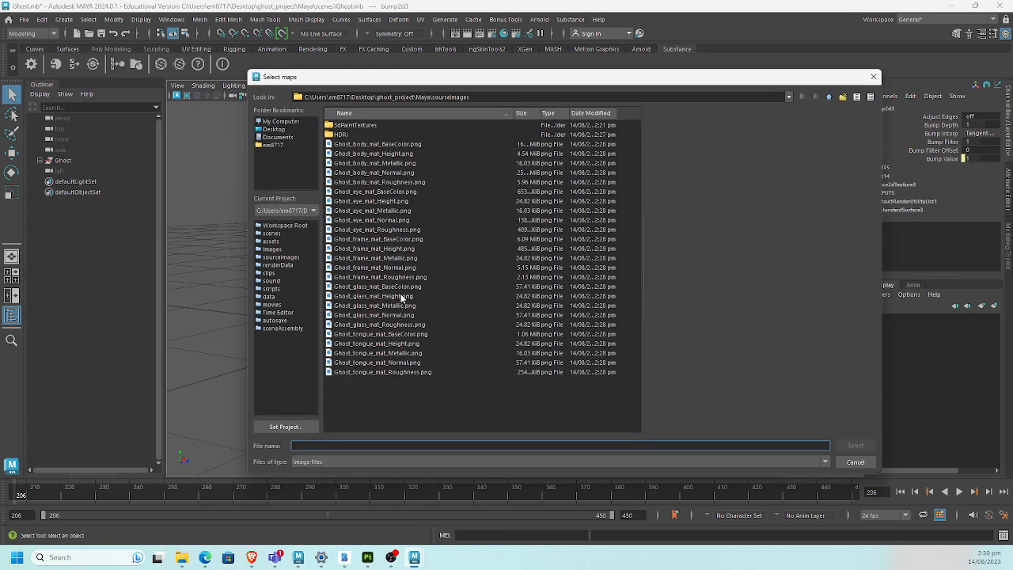
left_click(396, 286)
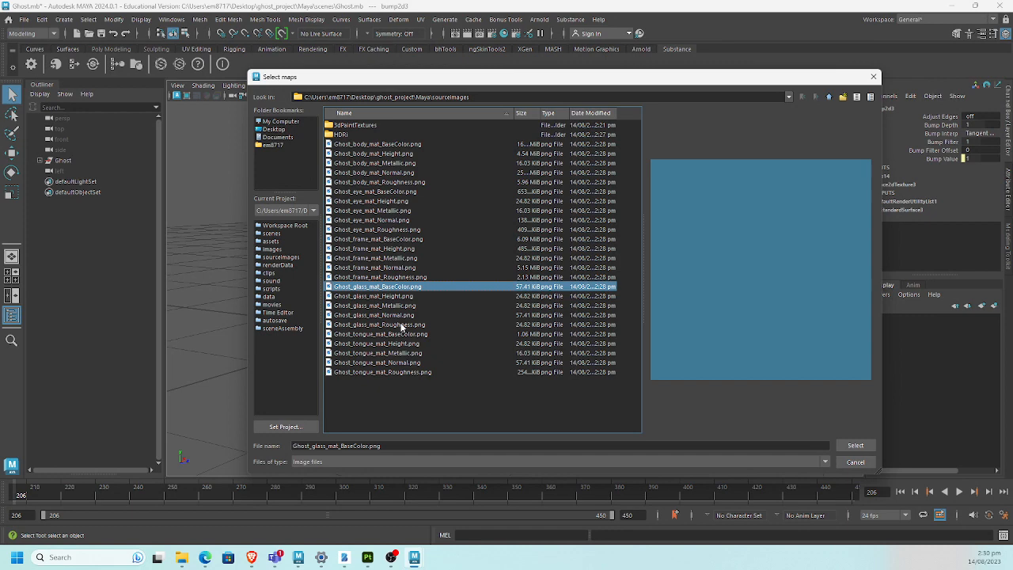
left_click(401, 325, "shift")
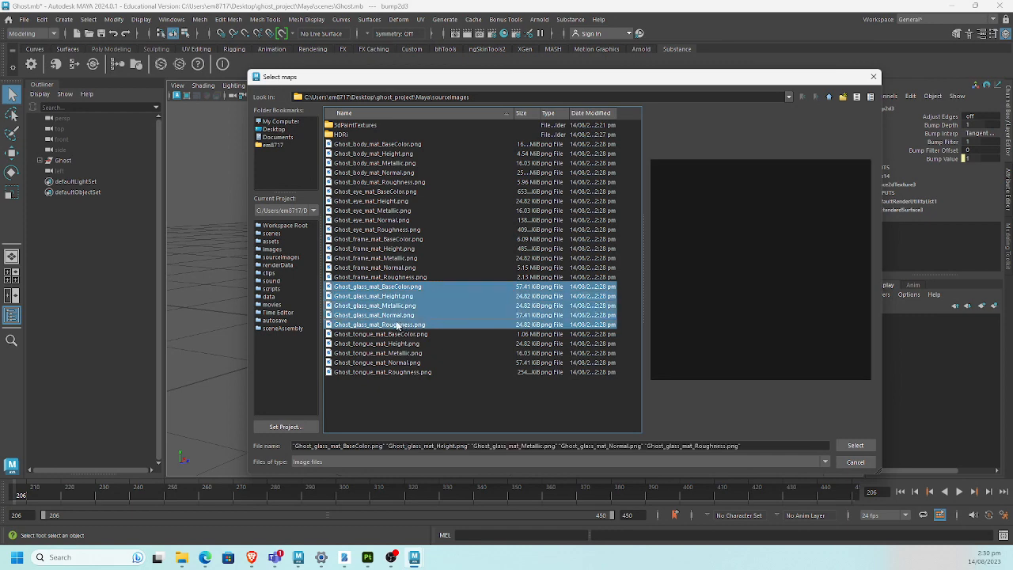
left_click(856, 445)
left_click(641, 292)
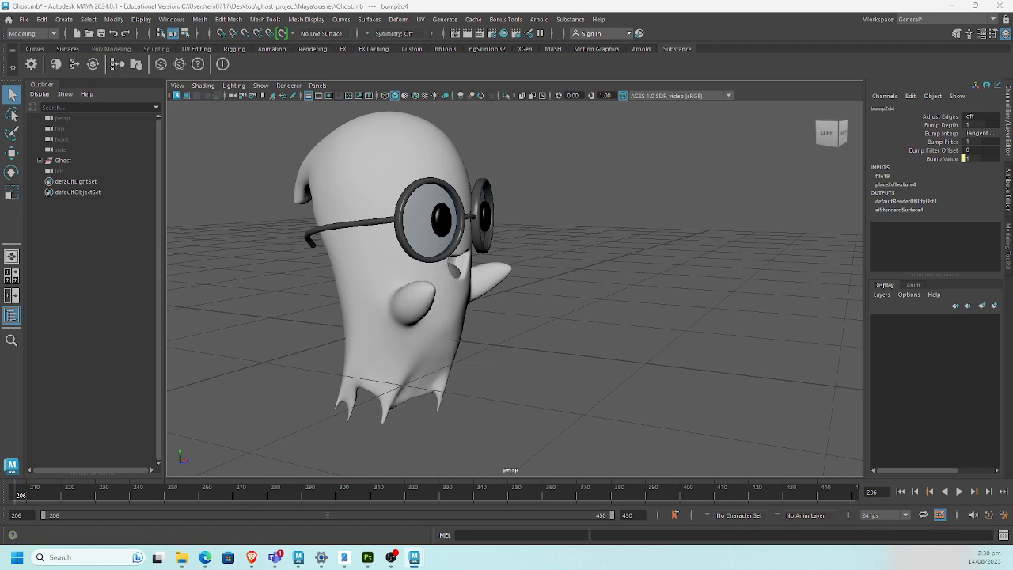
Step: Load the five Ghost_tongue_mat maps from sourceimages and apply the Arnold workflow to them
left_click(554, 164)
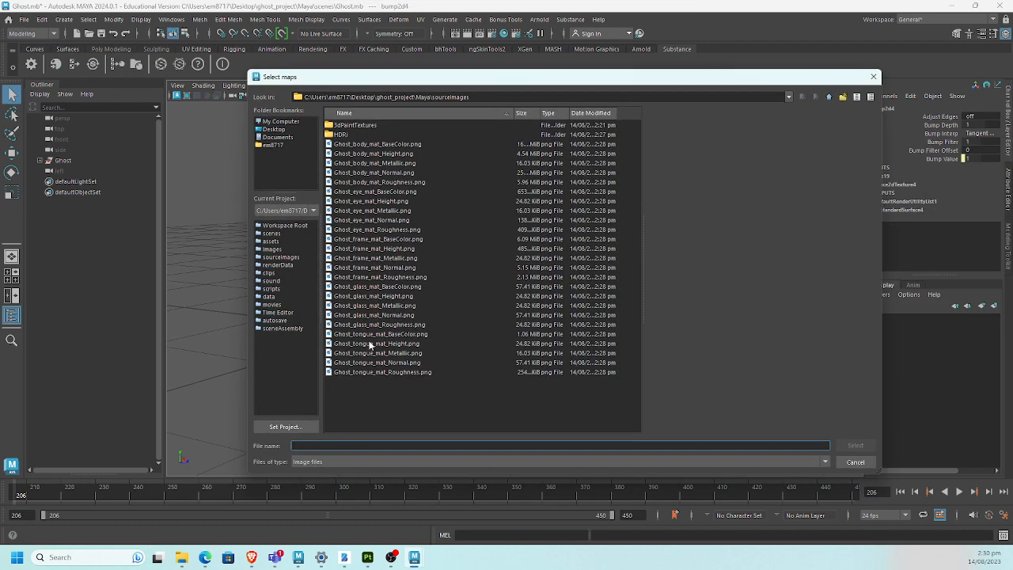
left_click(372, 334)
left_click(383, 372, "shift")
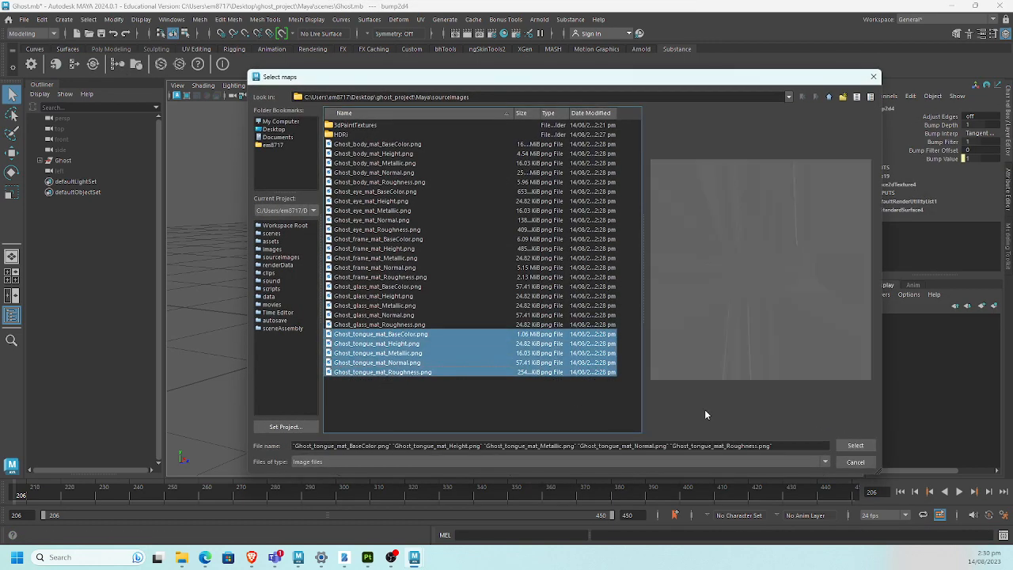
left_click(856, 446)
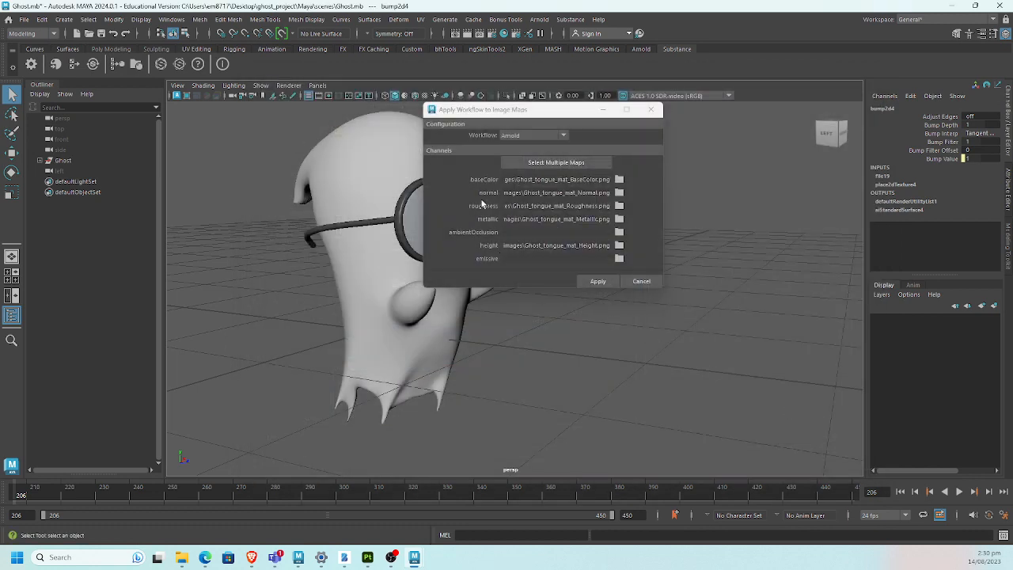
left_click(597, 282)
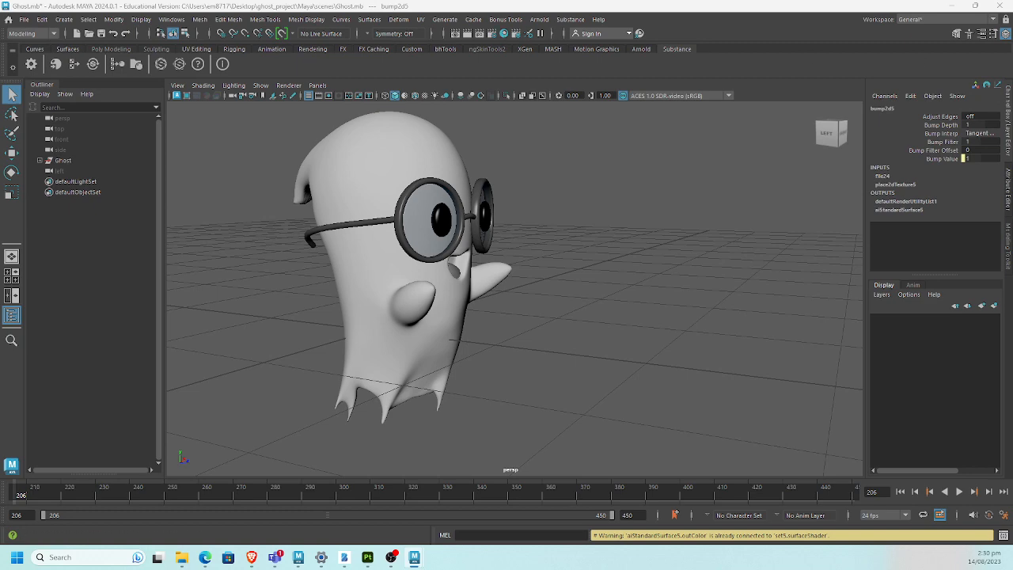
Step: Open the Hypershade, enlarge its material browser, and graph the node network of aiStandardSurface1
left_click_drag(1012, 47, 437, 60)
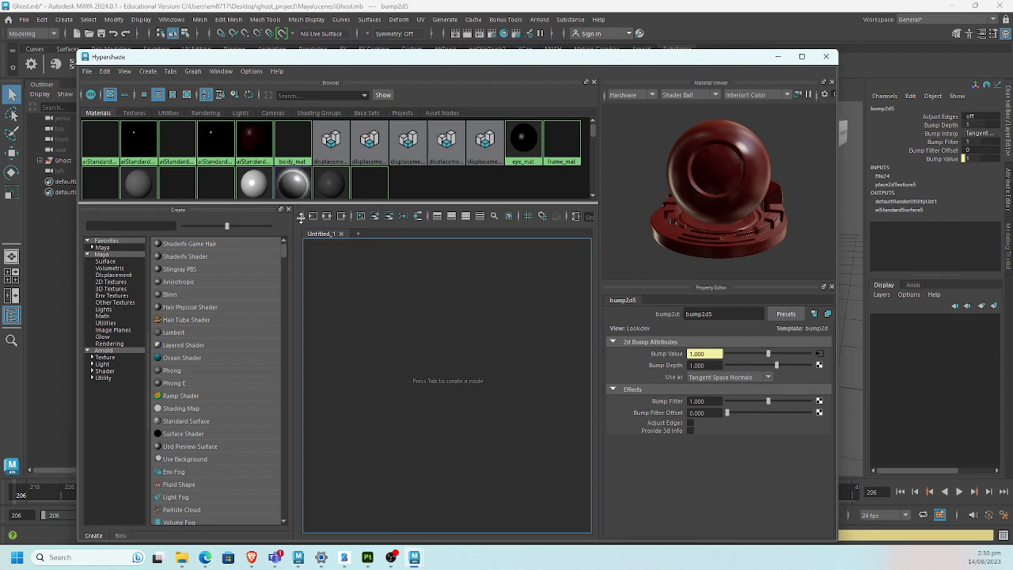
left_click_drag(301, 219, 296, 231)
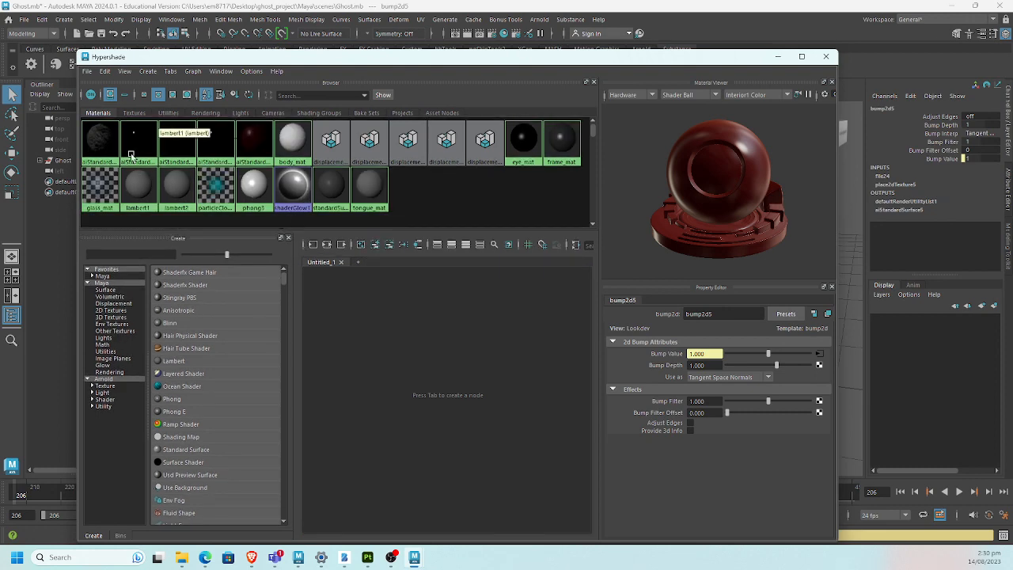
left_click(95, 149)
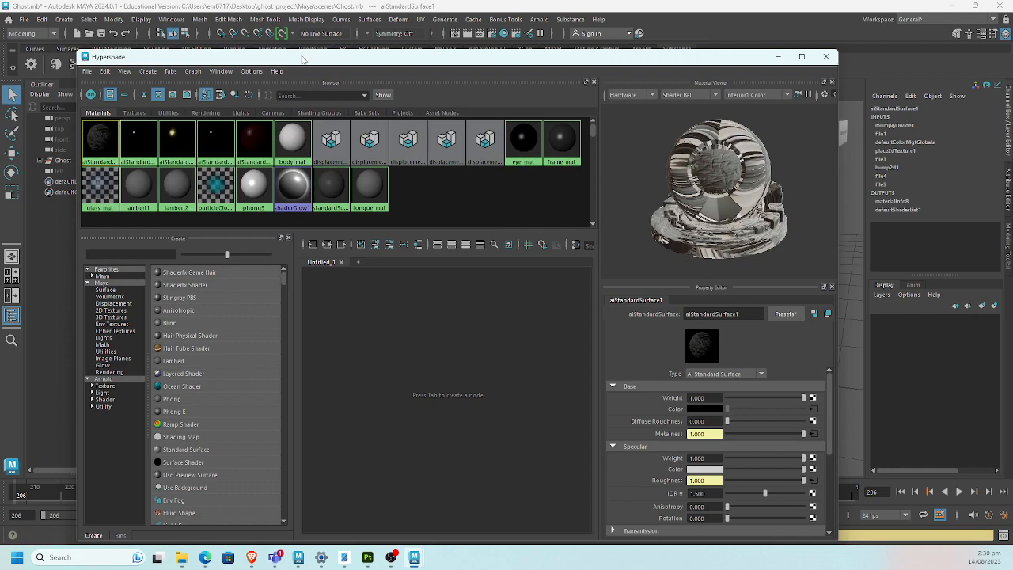
left_click_drag(309, 65, 300, 109)
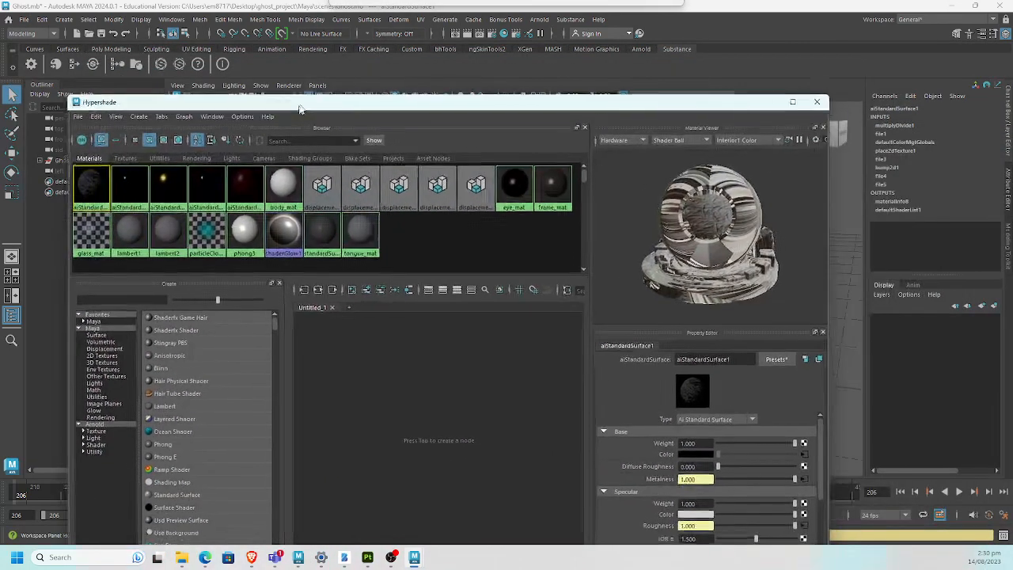
left_click(319, 289)
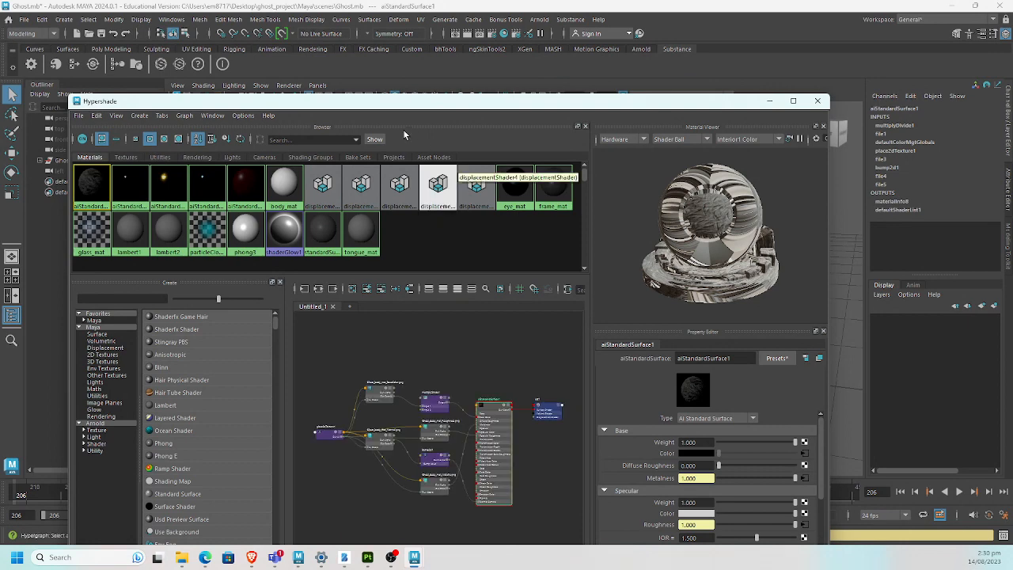
Step: Check which texture files feed aiStandardSurface1 and rename the material as body
scroll(487, 350, "up", 6)
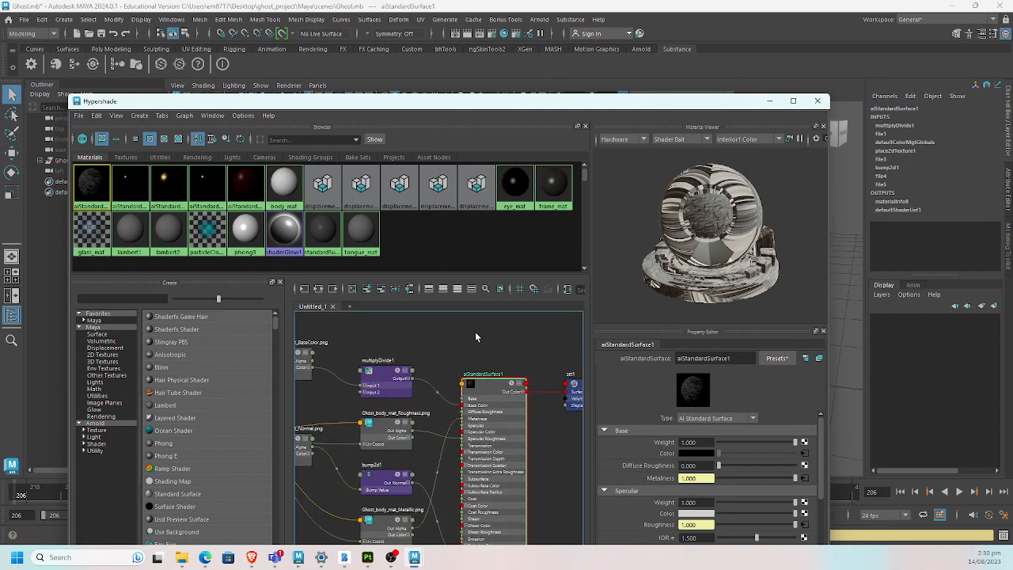
middle_click_drag(510, 360, 570, 356, "alt")
scroll(502, 356, "down", 3)
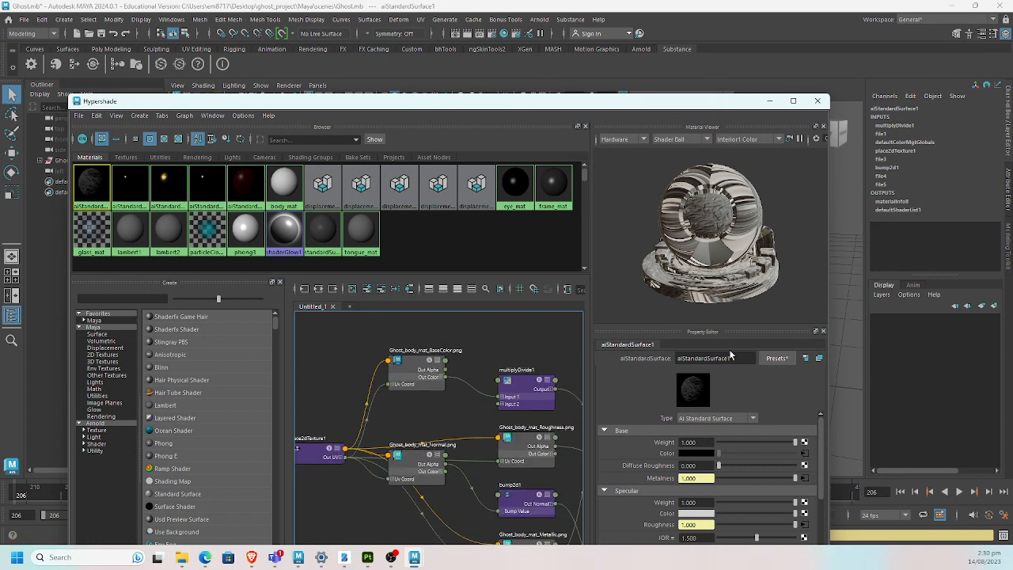
double_click(731, 357)
type("body")
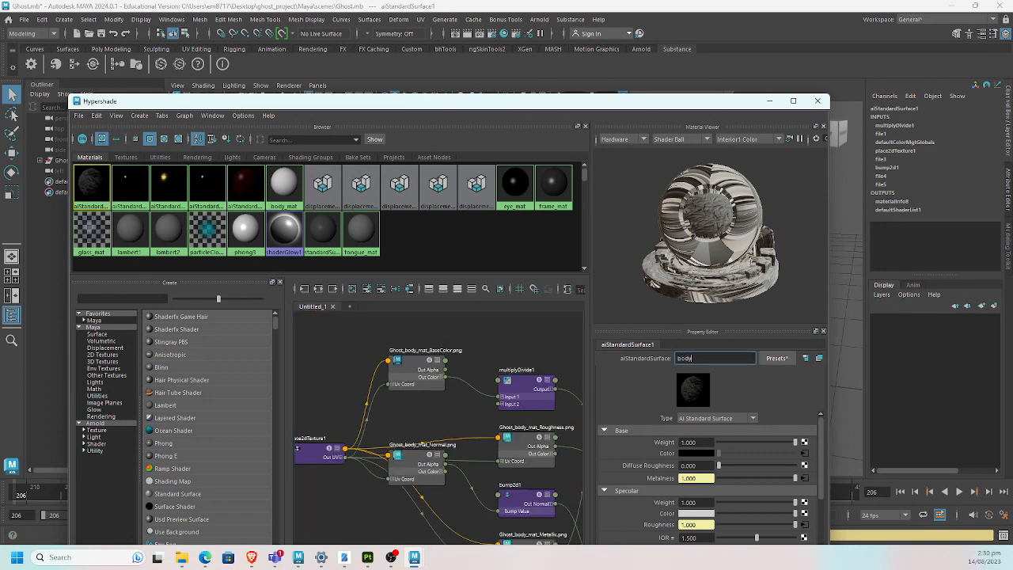
key("Return")
Step: Graph the node network of aiStandardSurface2 to check its texture files and rename the material as eye_mat1
left_click(136, 194)
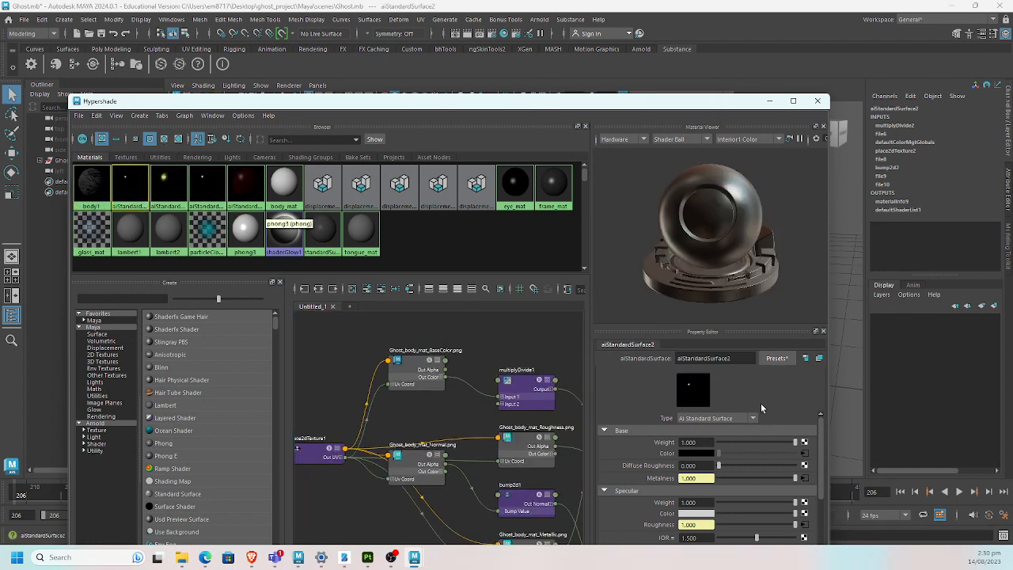
left_click(320, 288)
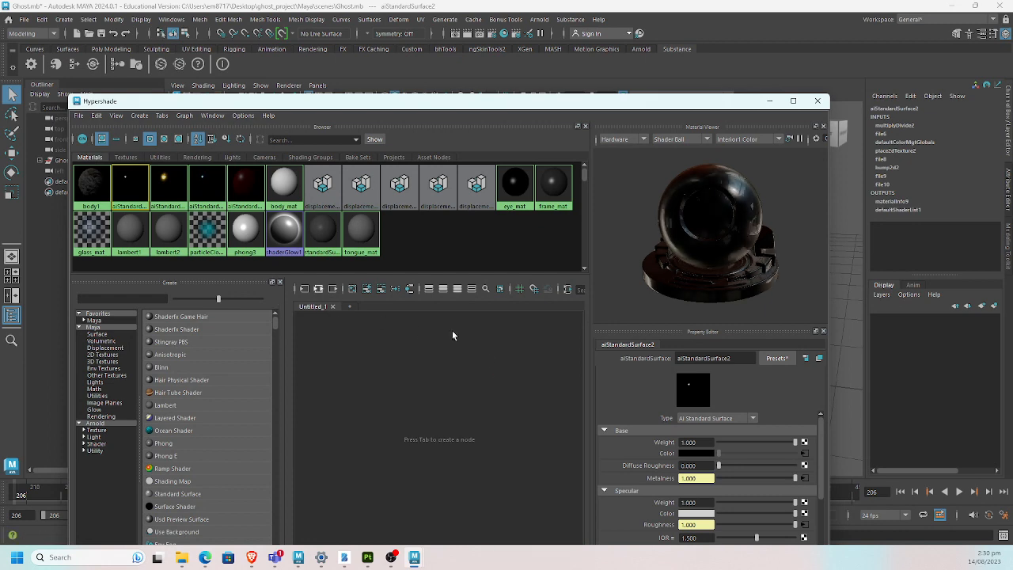
scroll(486, 402, "up", 5)
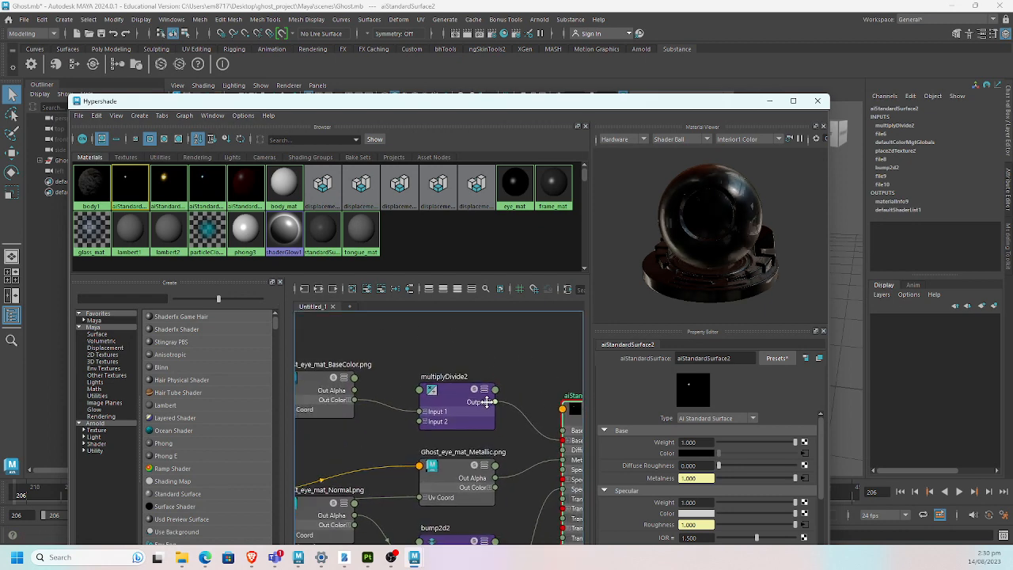
middle_click_drag(486, 402, 519, 400, "alt")
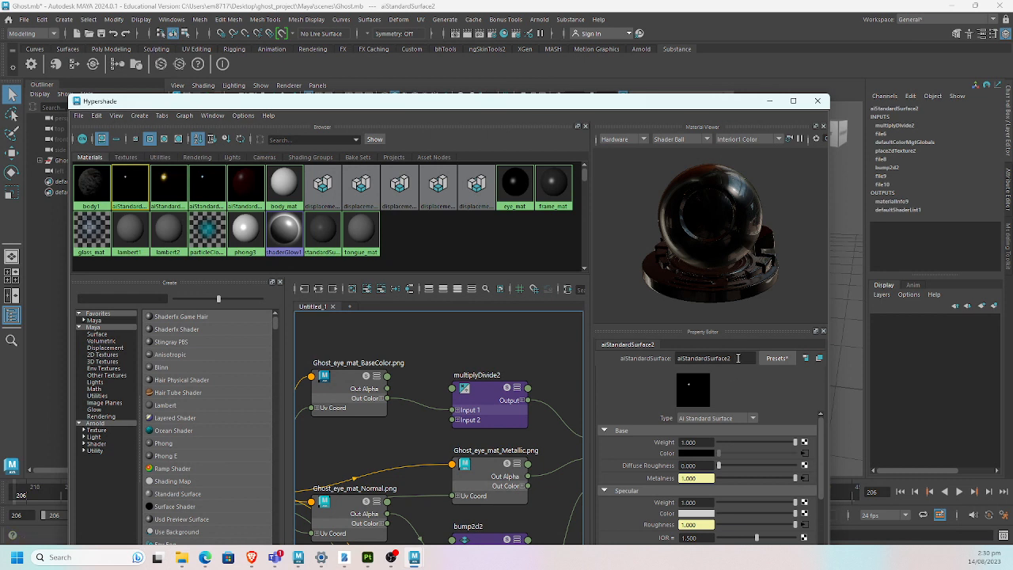
left_click(699, 360)
key("ctrl+a")
type("eye")
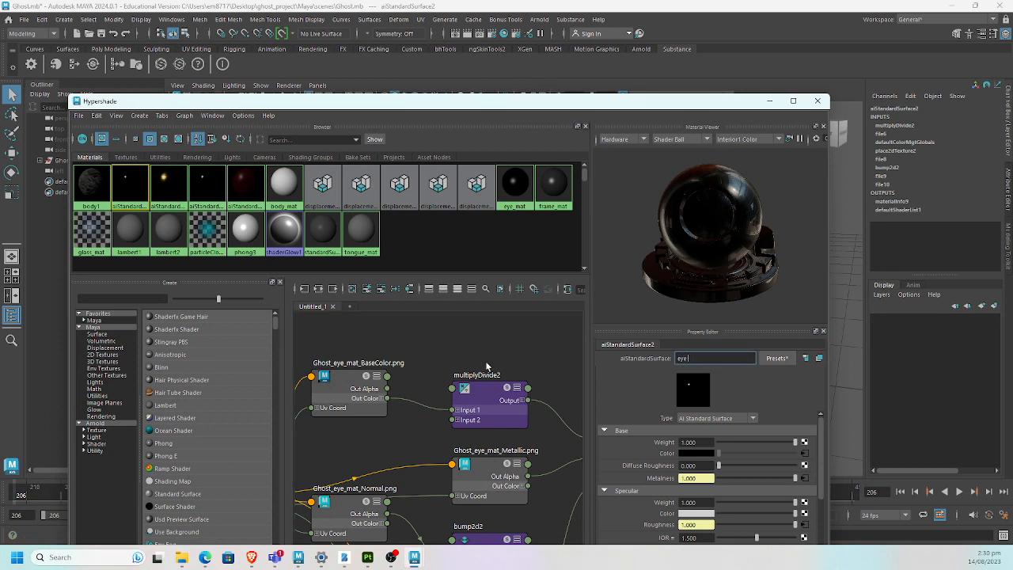
key("Return")
Step: Graph the node network of aiStandardSurface3 to check its texture files and rename the material as frame_mat1
left_click(168, 190)
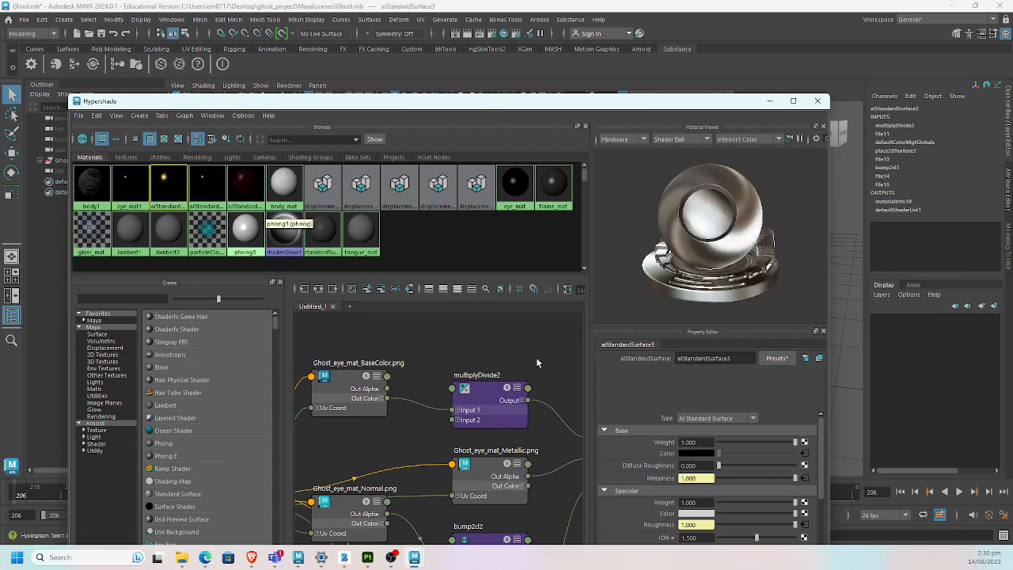
left_click(318, 290)
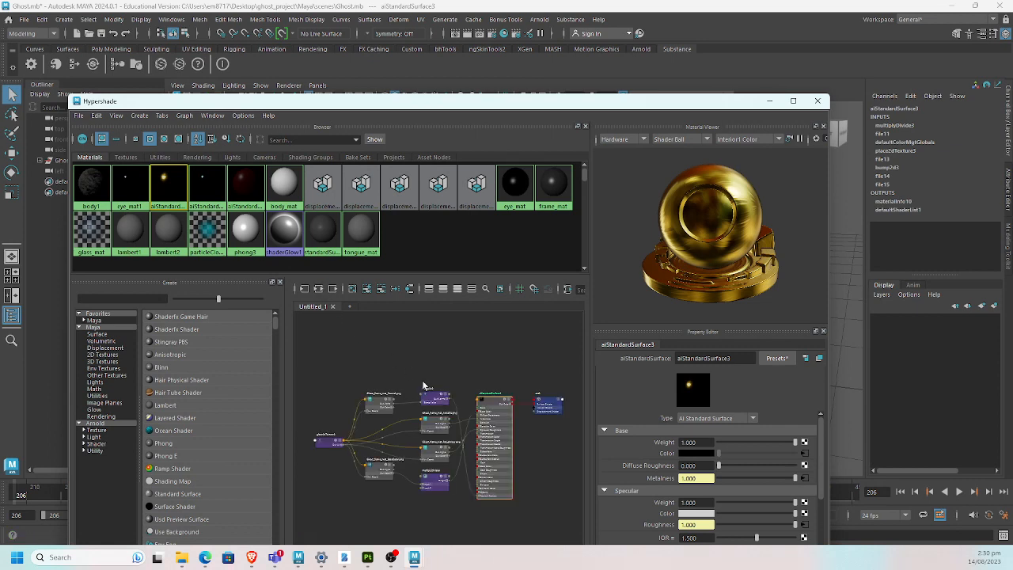
scroll(414, 379, "up", 5)
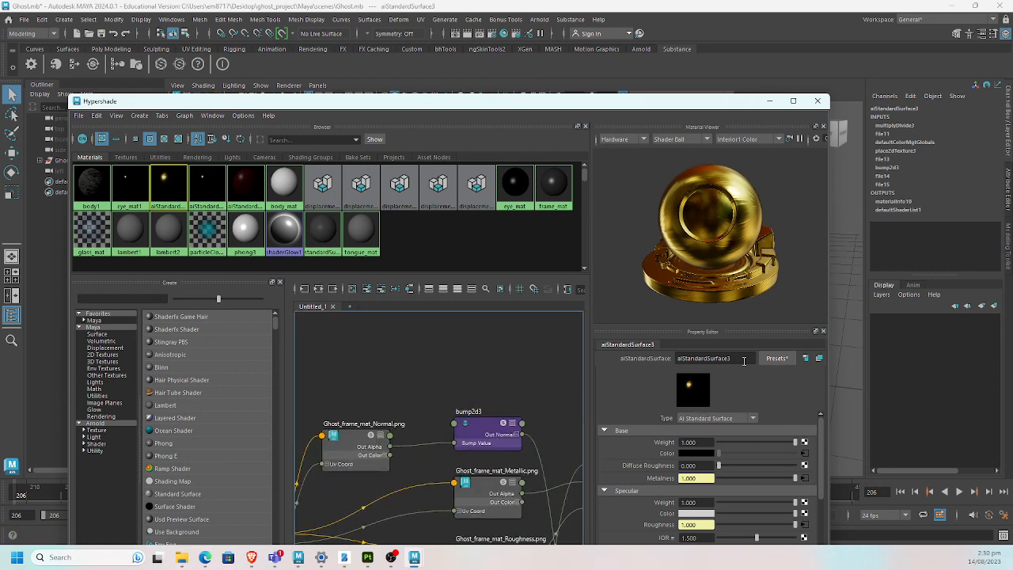
double_click(744, 360)
type("t")
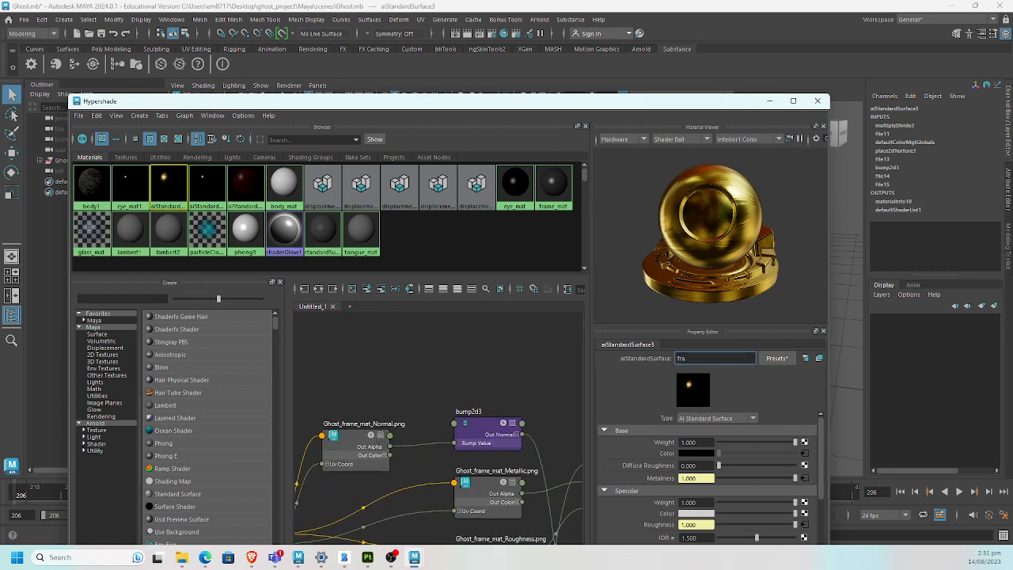
type("rame_mat1")
key("Return")
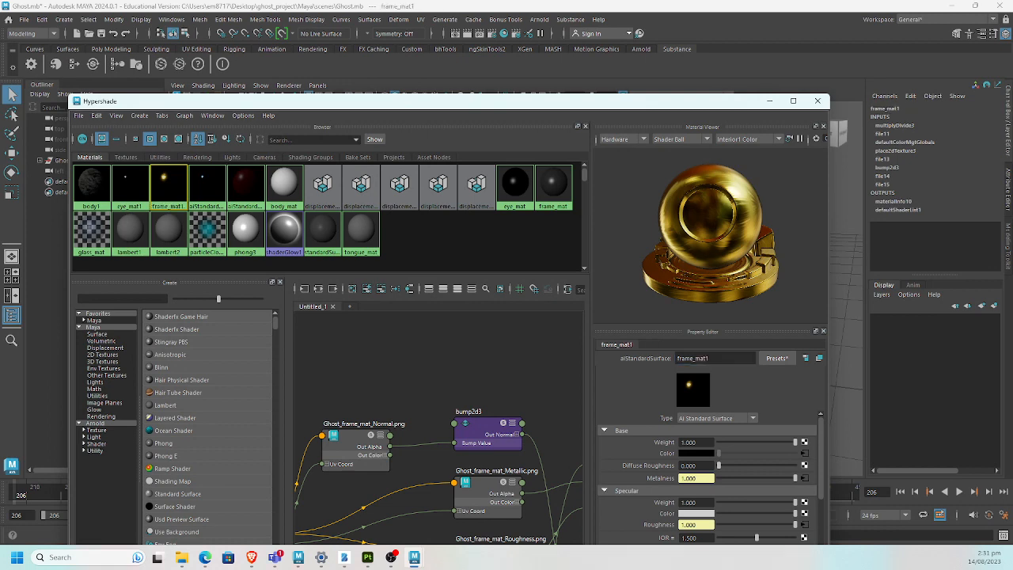
Step: Graph the node network of aiStandardSurface4 to check its texture files and rename the material as glass_mat1
left_click(261, 187)
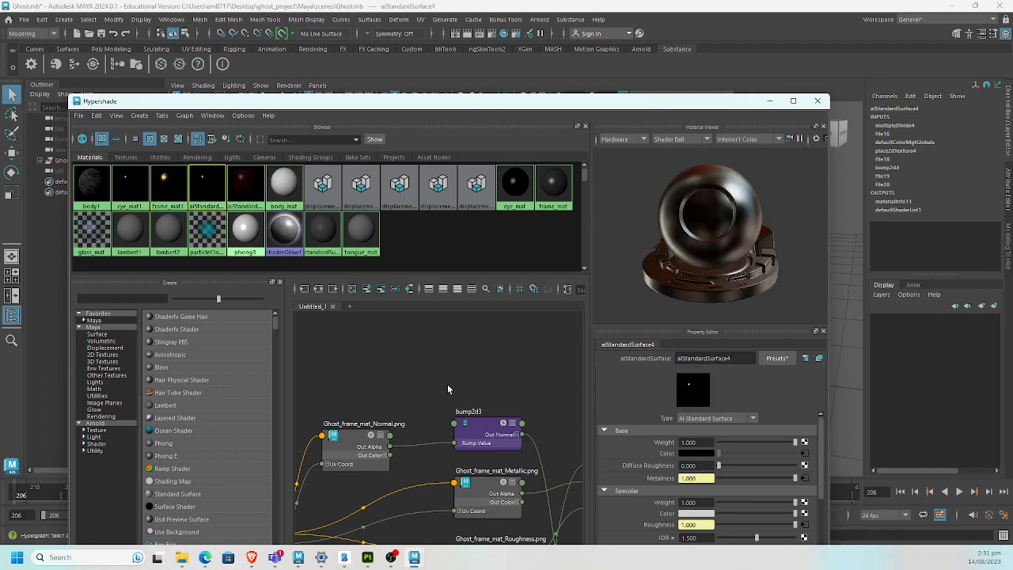
left_click(318, 289)
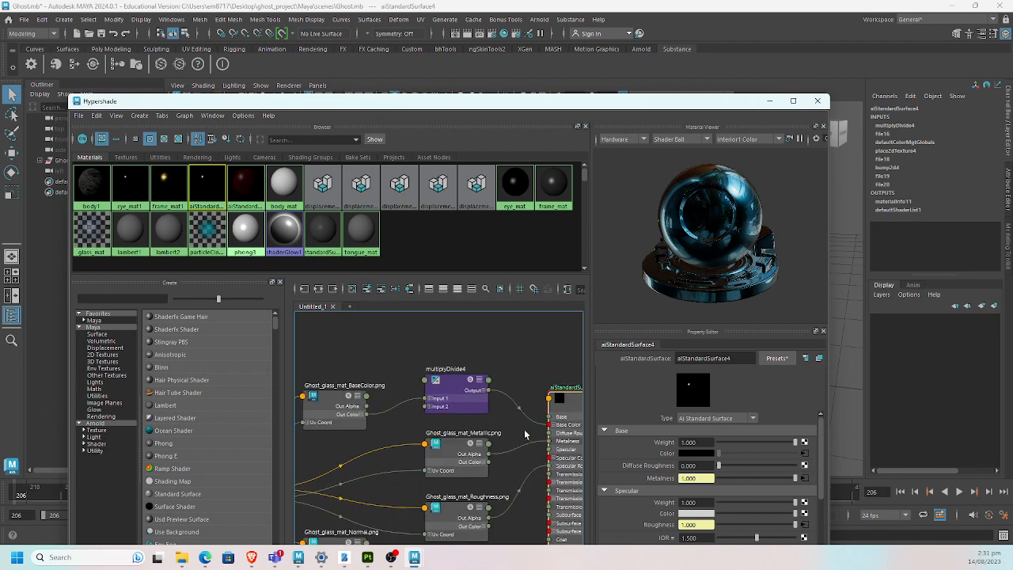
left_click(704, 358)
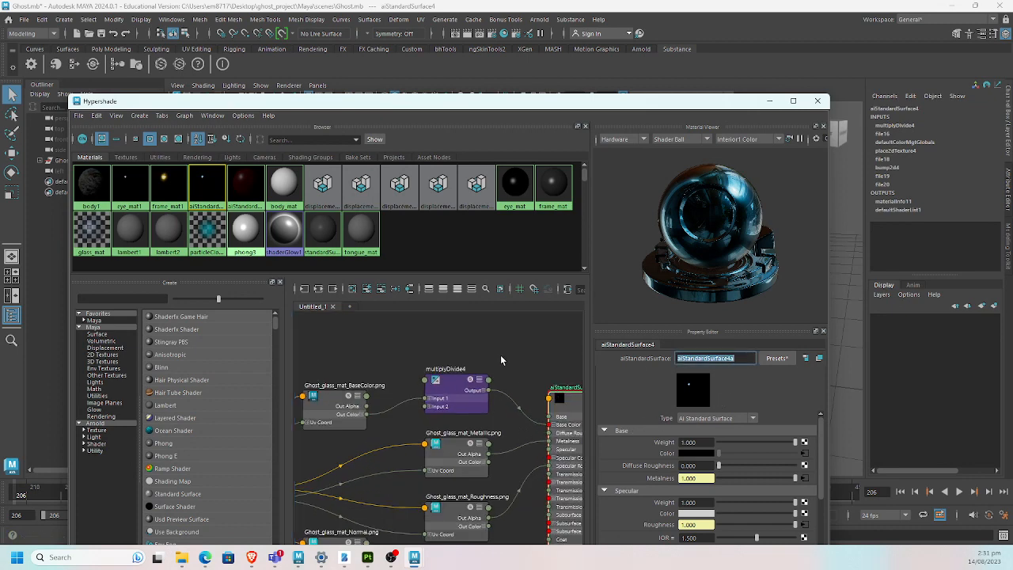
type("glass_mat1")
key("Return")
Step: Rename aiStandardSurface5 as tongue_mat1
left_click(245, 186)
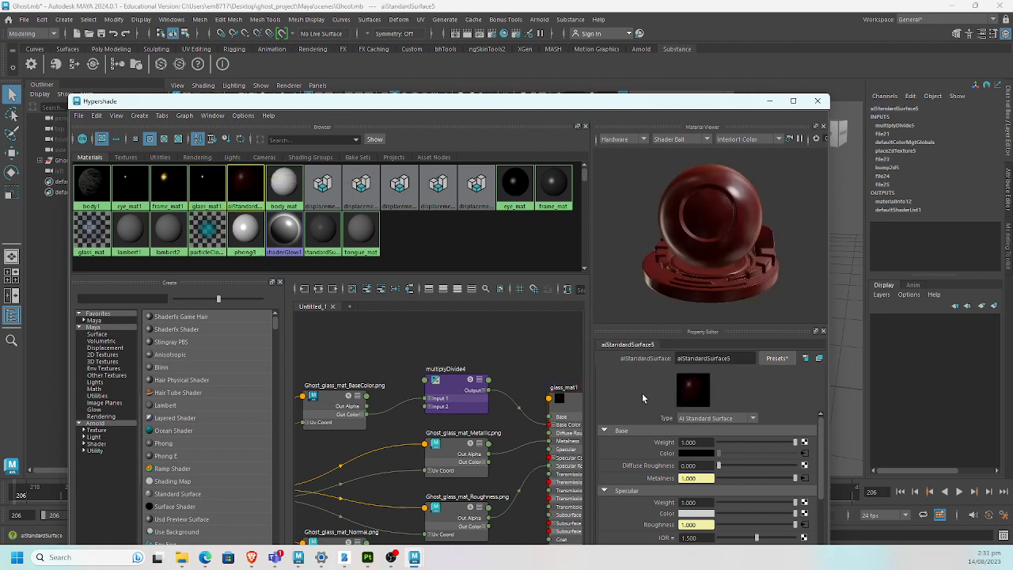
key("ctrl+a")
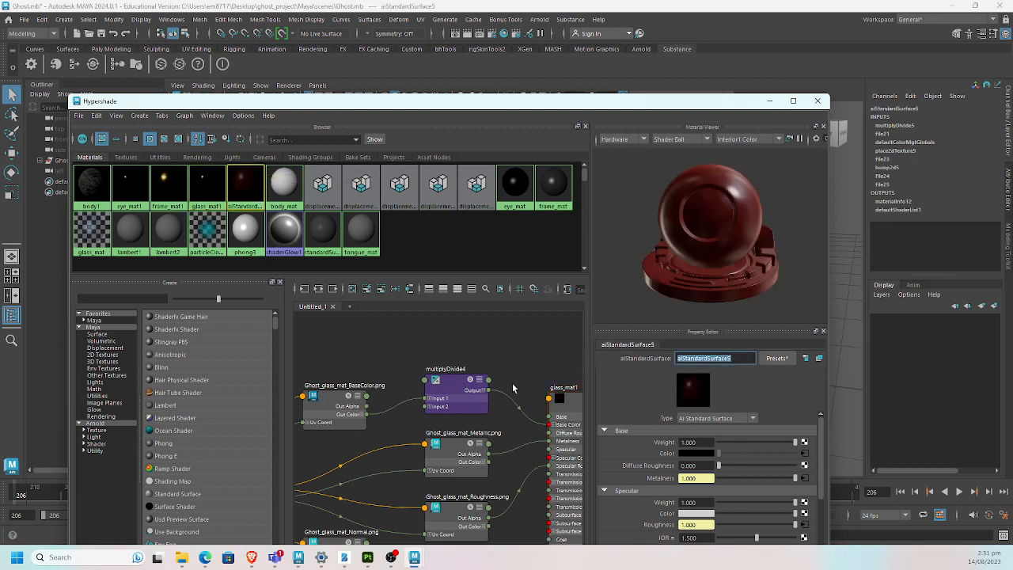
type("tongue_mat1")
key("Return")
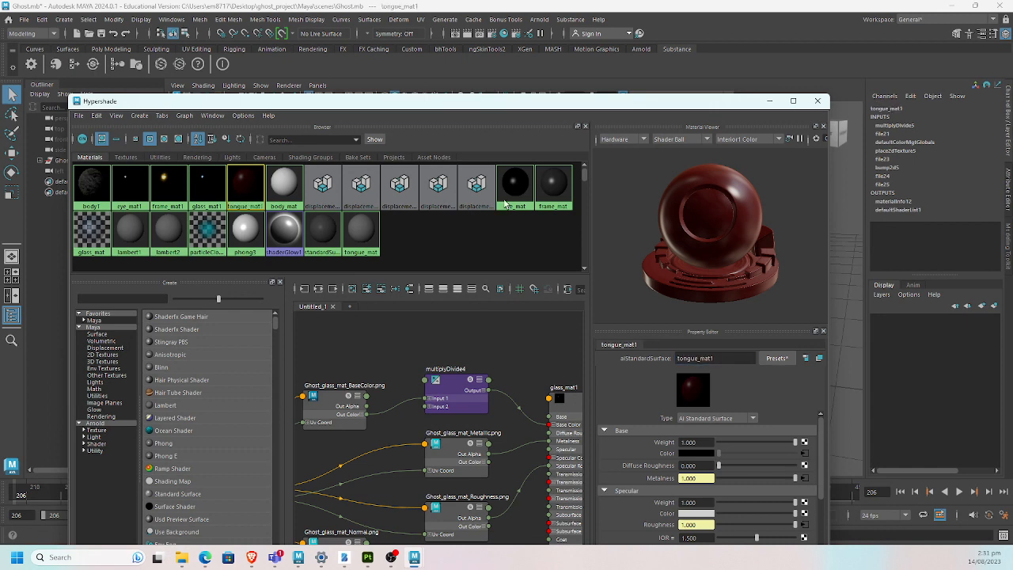
Step: Move the Hypershade clear of the ghost, turn on textured display in the viewport, and inspect the body
left_click_drag(281, 108, 709, 224)
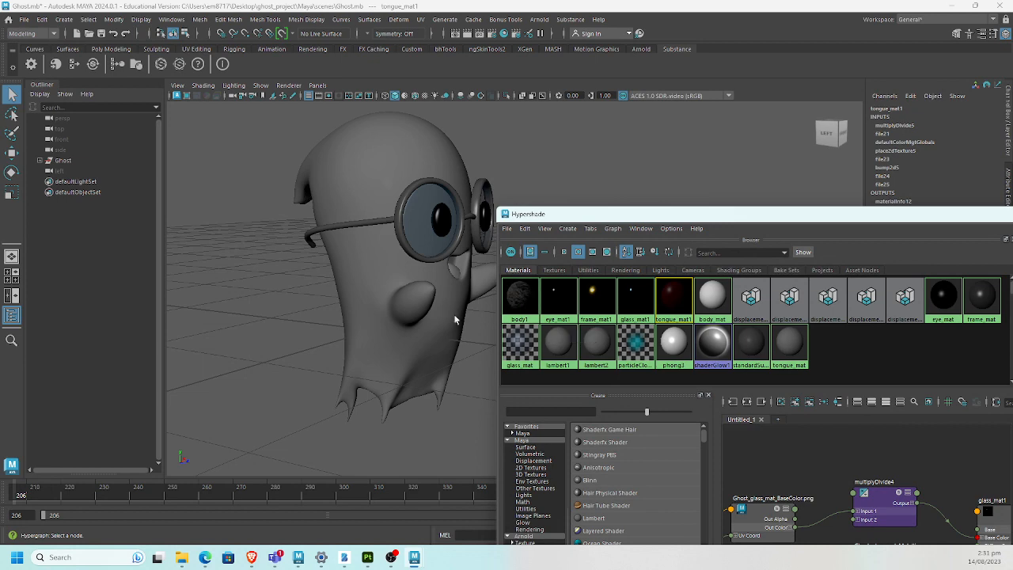
middle_click_drag(367, 301, 318, 294, "alt")
right_click_drag(334, 309, 354, 309, "alt")
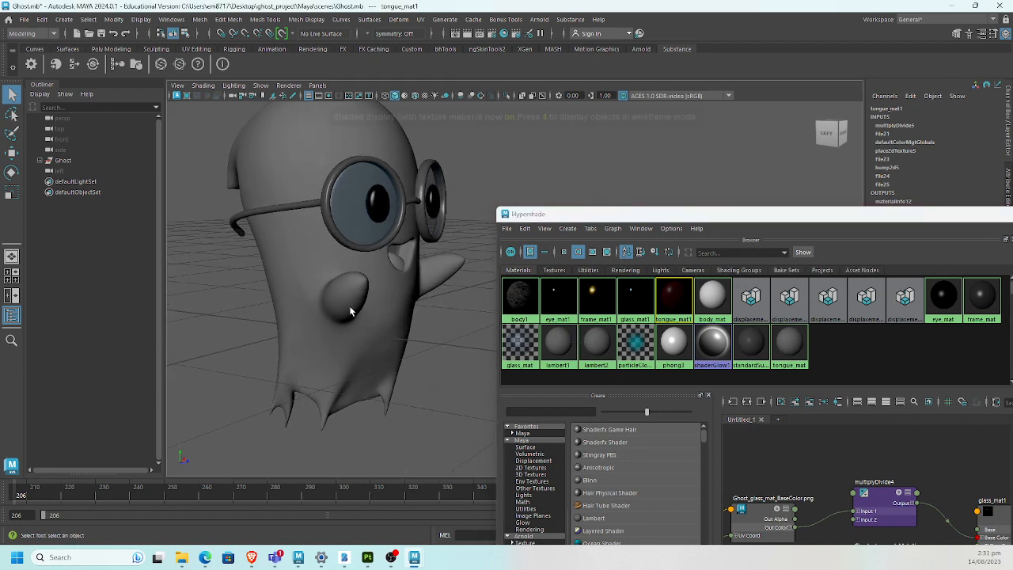
key("6")
mouse_move(333, 305)
left_mouse_down("alt")
mouse_move(330, 360)
mouse_move(352, 353)
mouse_move(348, 332)
left_mouse_up("alt")
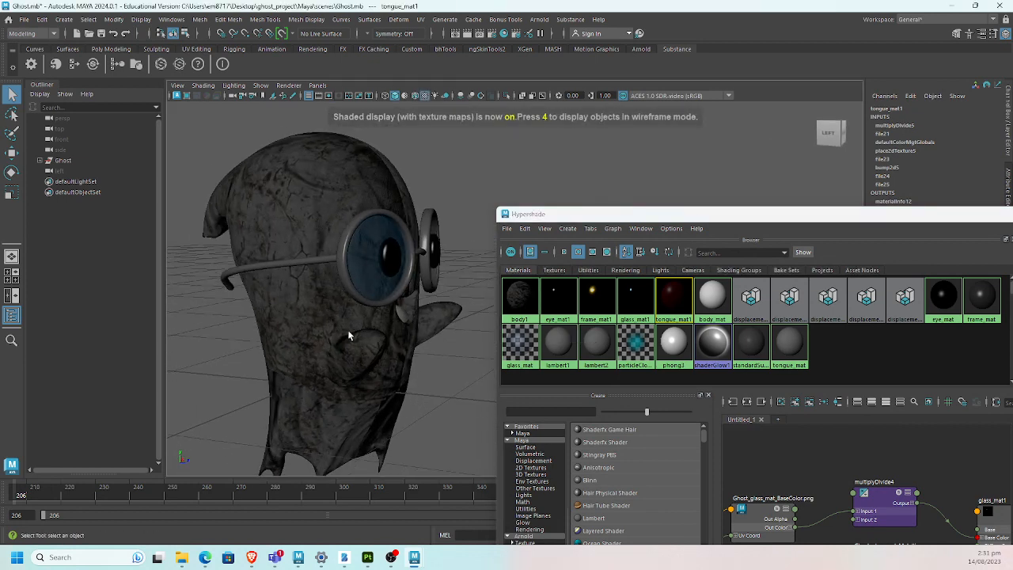
middle_click_drag(348, 331, 381, 313, "alt")
right_click_drag(381, 313, 463, 324, "alt")
middle_click_drag(376, 329, 402, 326, "alt")
right_click_drag(402, 325, 334, 311, "alt")
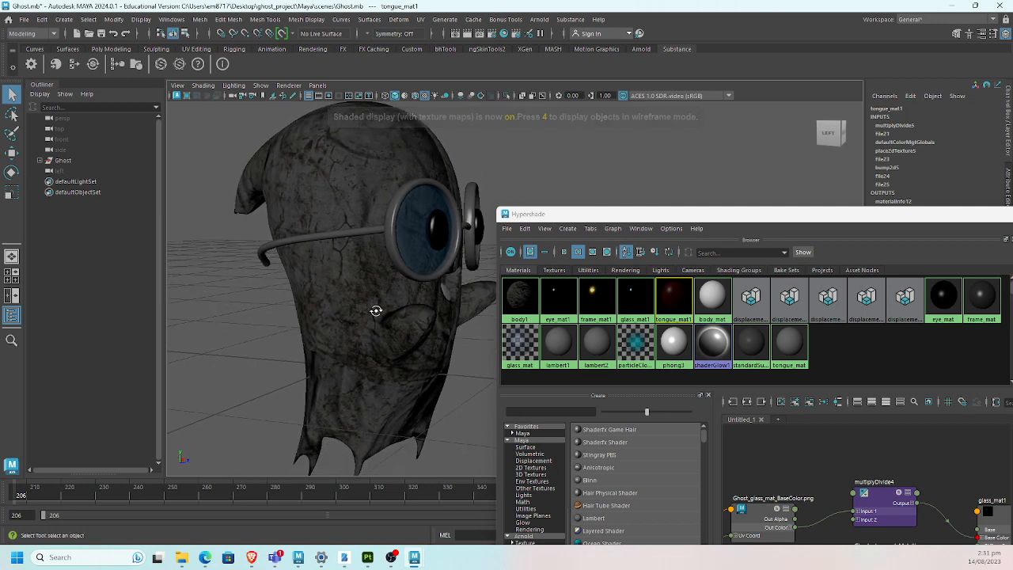
left_click_drag(375, 309, 370, 314, "alt")
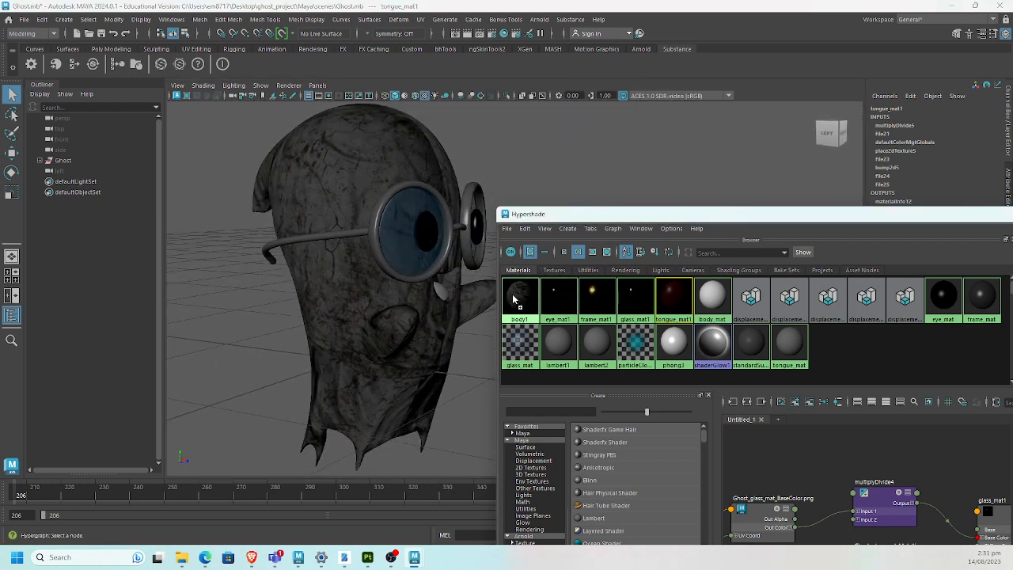
Step: Assign frame_mat1 to the ghost's glasses frame
middle_click_drag(513, 297, 515, 297)
left_click(559, 288)
middle_click_drag(409, 343, 381, 352, "alt")
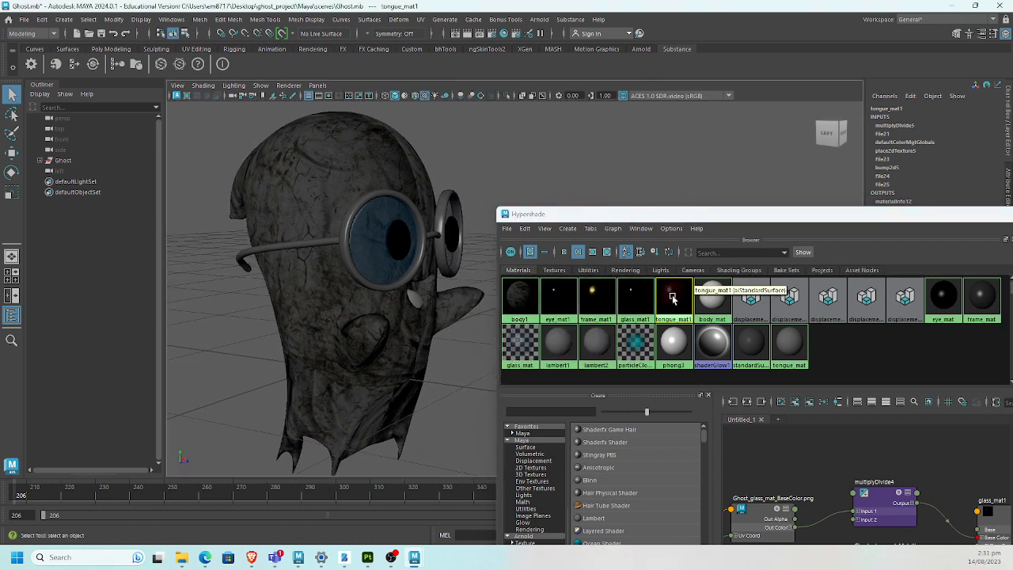
middle_click_drag(593, 298, 420, 238)
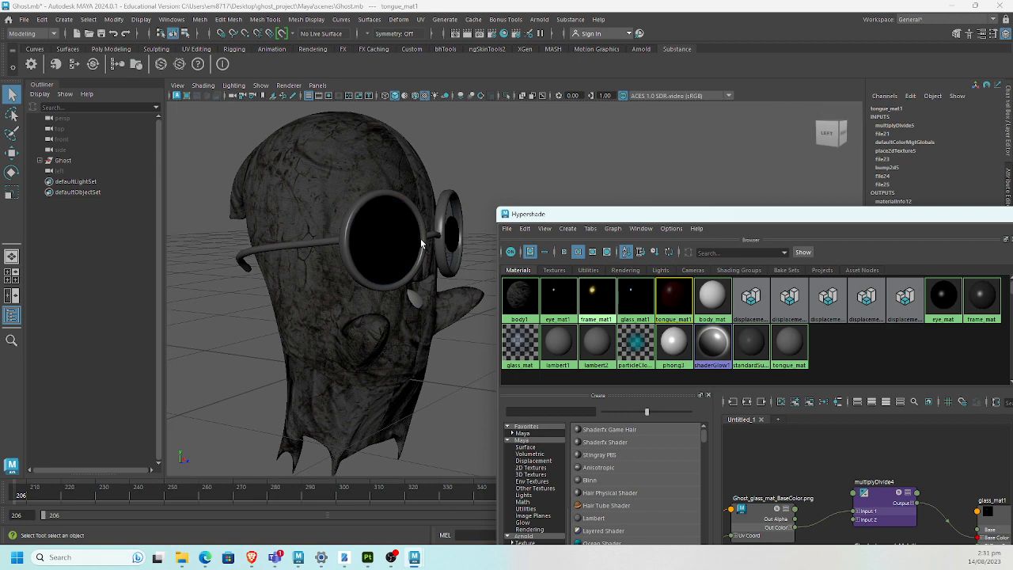
left_click(425, 239)
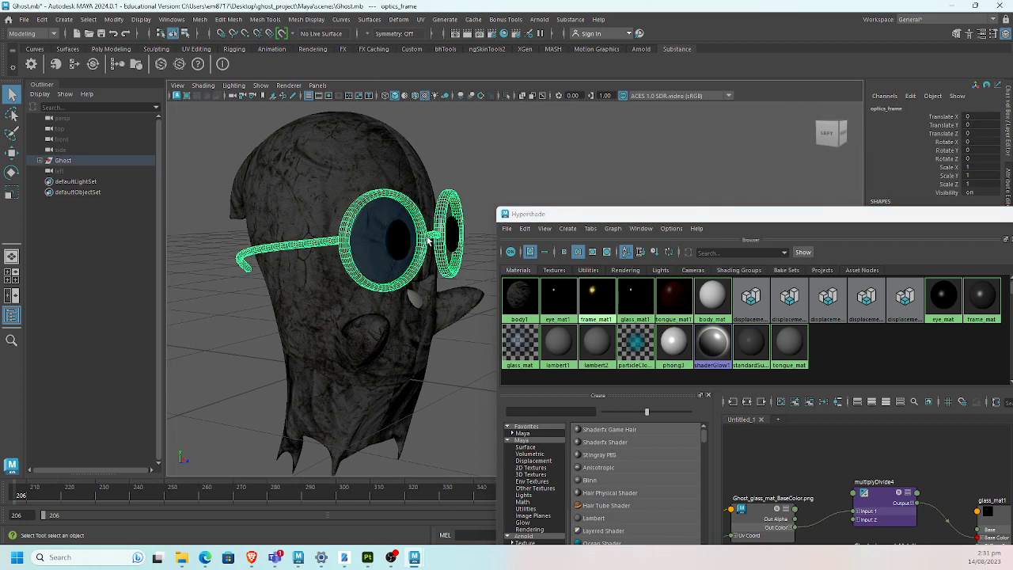
right_click_drag(596, 299, 597, 267)
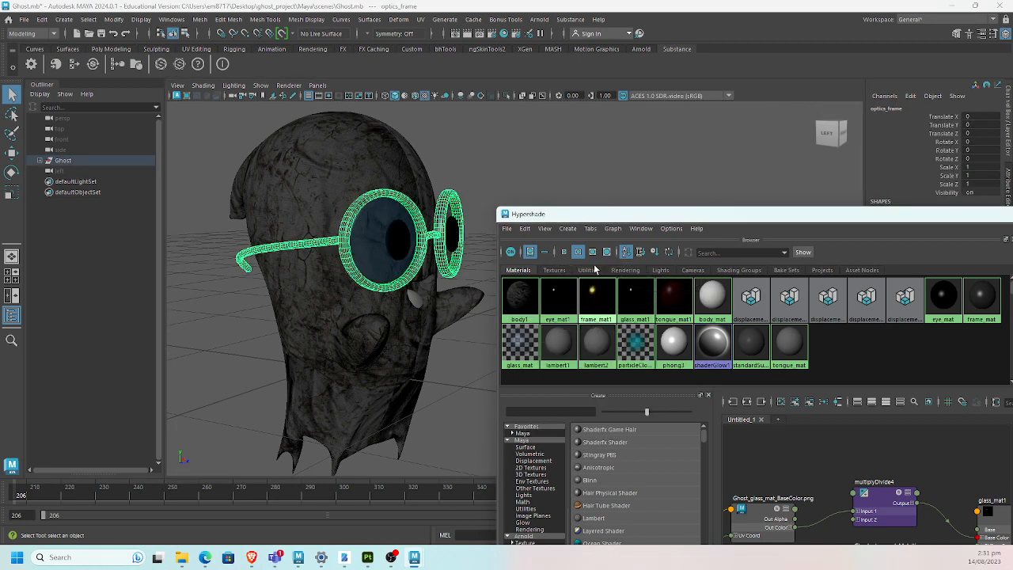
left_click(485, 227)
Step: Assign glass_mat1 to both lenses of the glasses
left_click(417, 301)
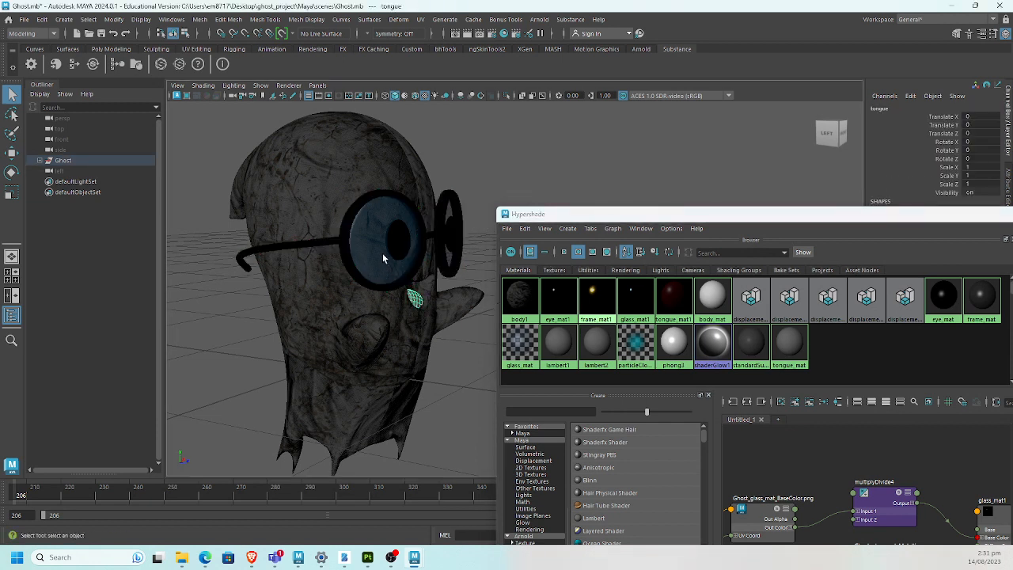
left_click(383, 258)
left_click(452, 254, "shift")
left_click(452, 261)
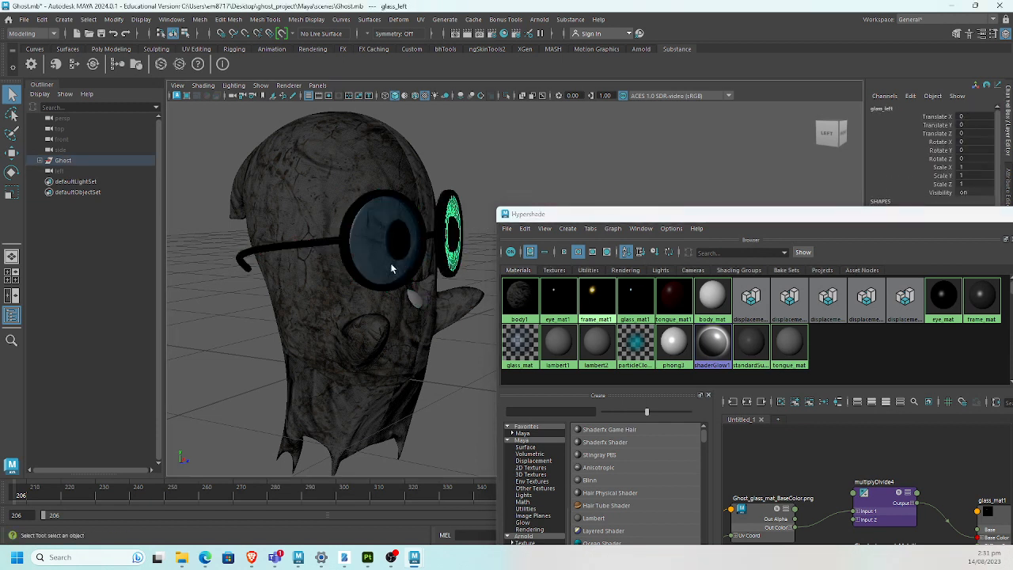
left_click(386, 273, "shift")
right_click_drag(640, 303, 641, 273)
Step: Assign tongue_mat1 to the ghost's tongue and check it in the viewport
left_click(412, 302)
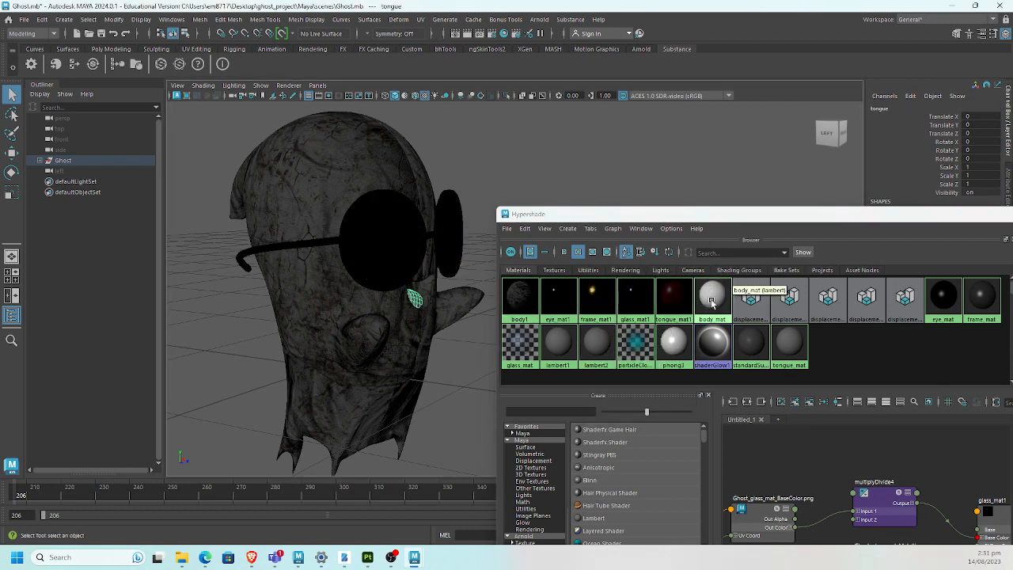
middle_click_drag(669, 300, 413, 300)
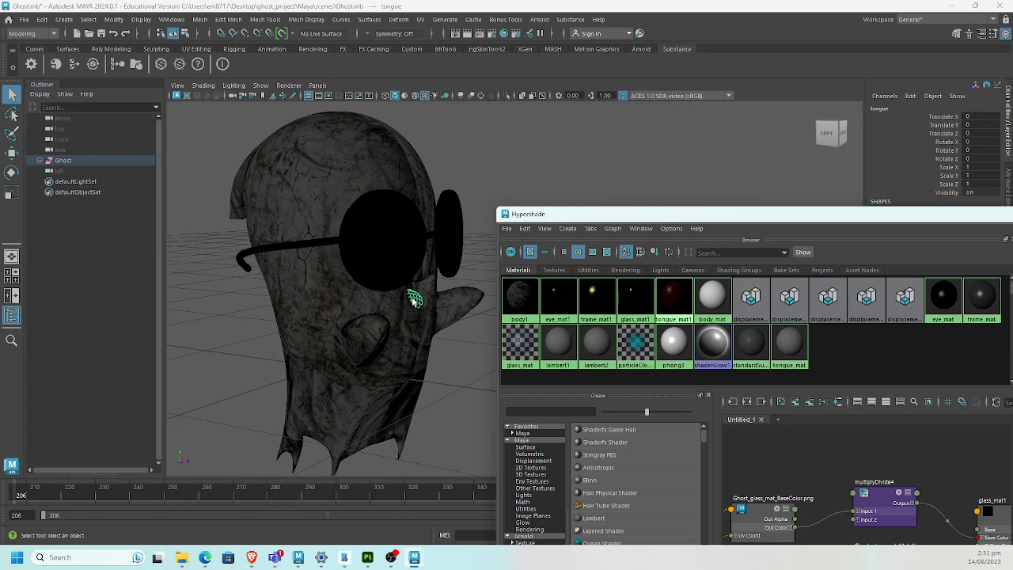
left_click(476, 213)
left_click_drag(436, 291, 402, 294, "alt")
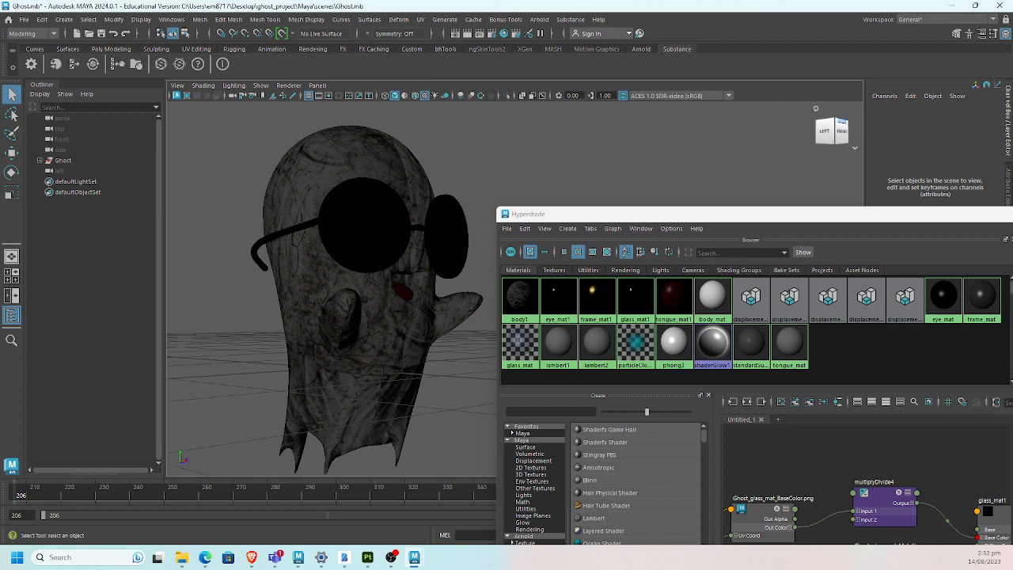
Step: Put the Hypershade away, add an Arnold skydome light, and connect a File texture to its Color
left_click_drag(1012, 214, 1012, 198)
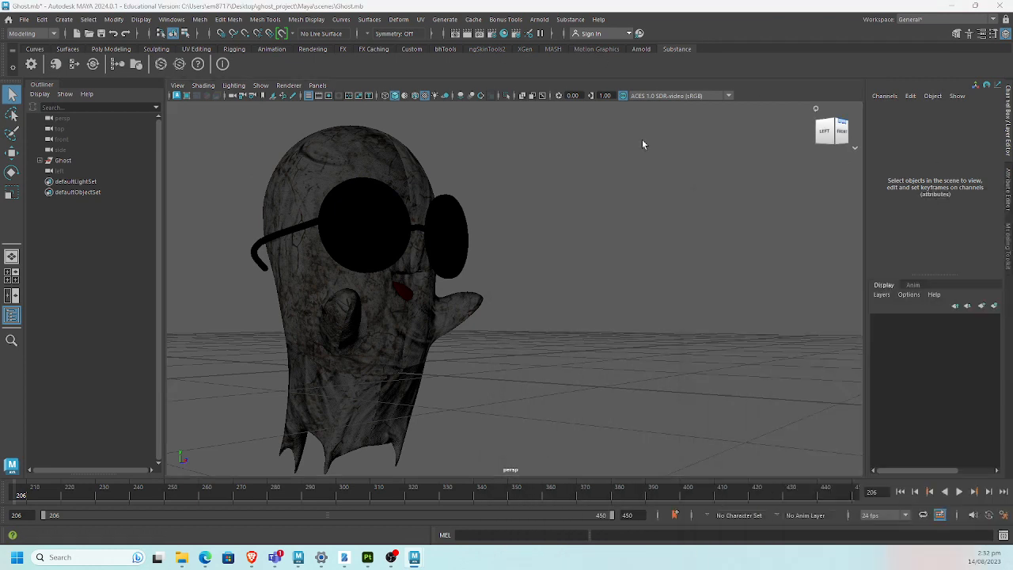
left_click(638, 50)
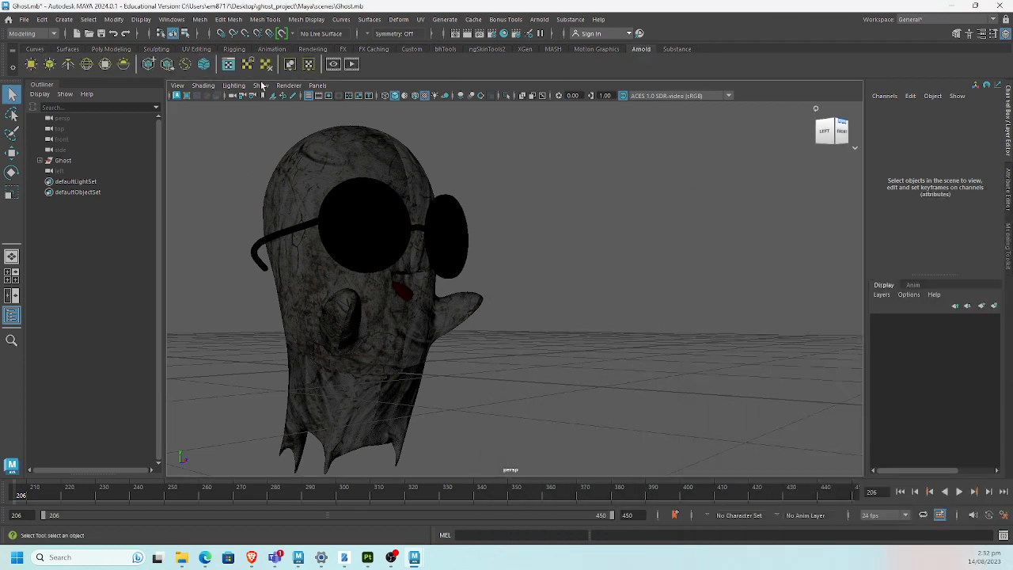
left_click(87, 64)
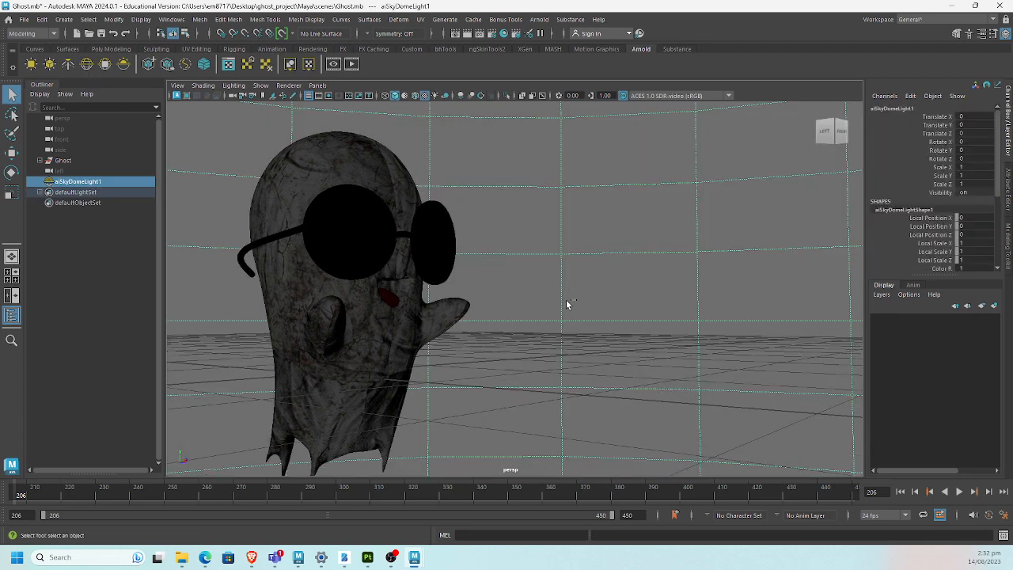
key("ctrl+a")
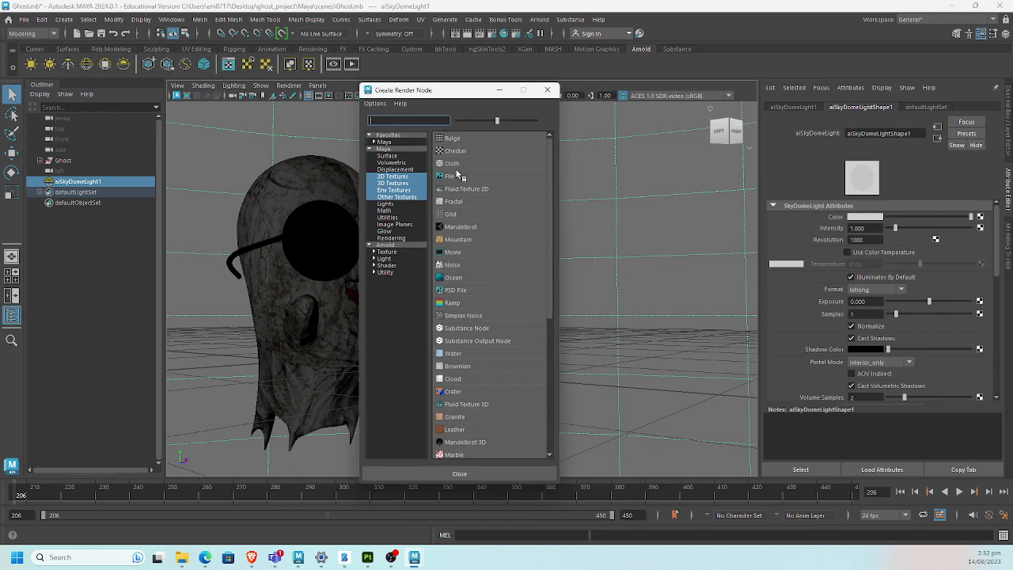
left_click(461, 179)
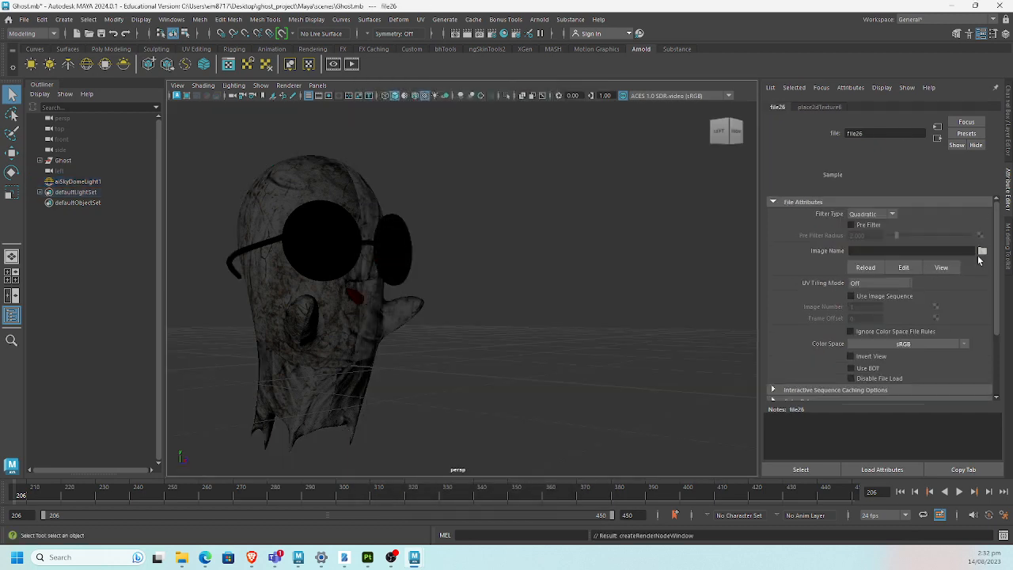
Step: Load Atelier.exr from the HDRi folder in sourceimages as the image of the skydome's file texture
left_click(981, 251)
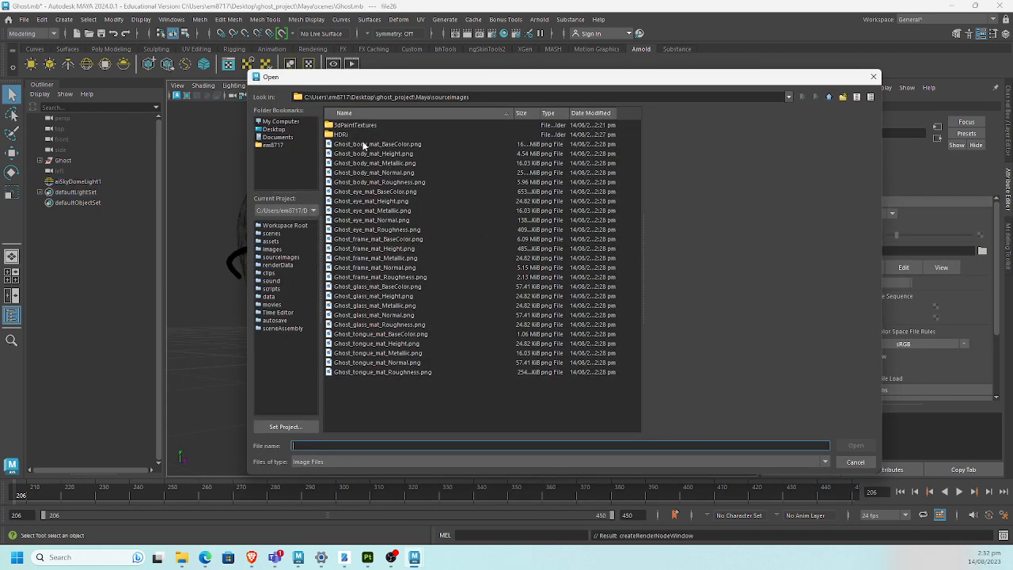
double_click(345, 134)
double_click(355, 136)
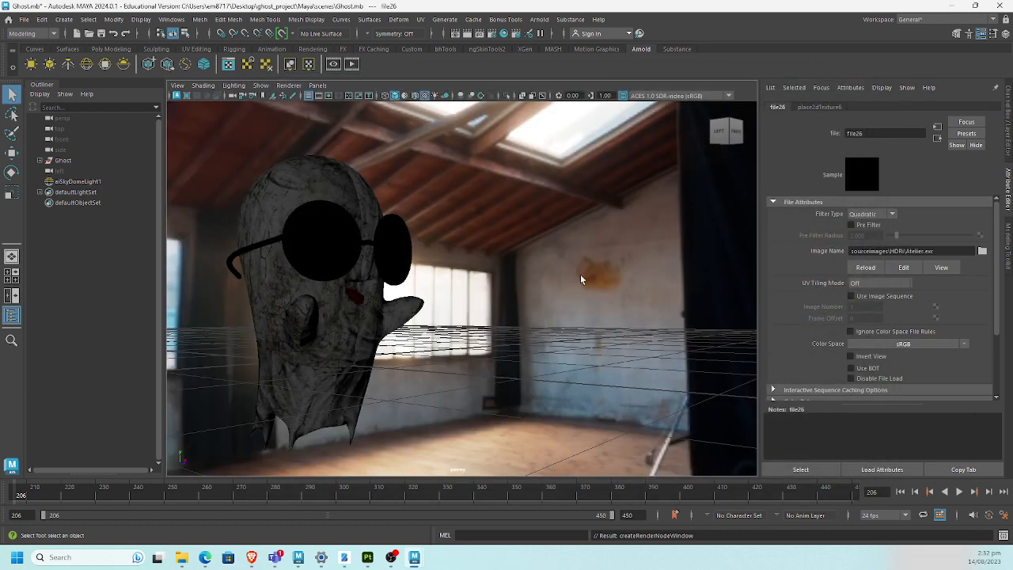
Step: Set the Camera visibility of the Arnold skydome light to 0 so the HDRI is hidden from renders
left_click(687, 320)
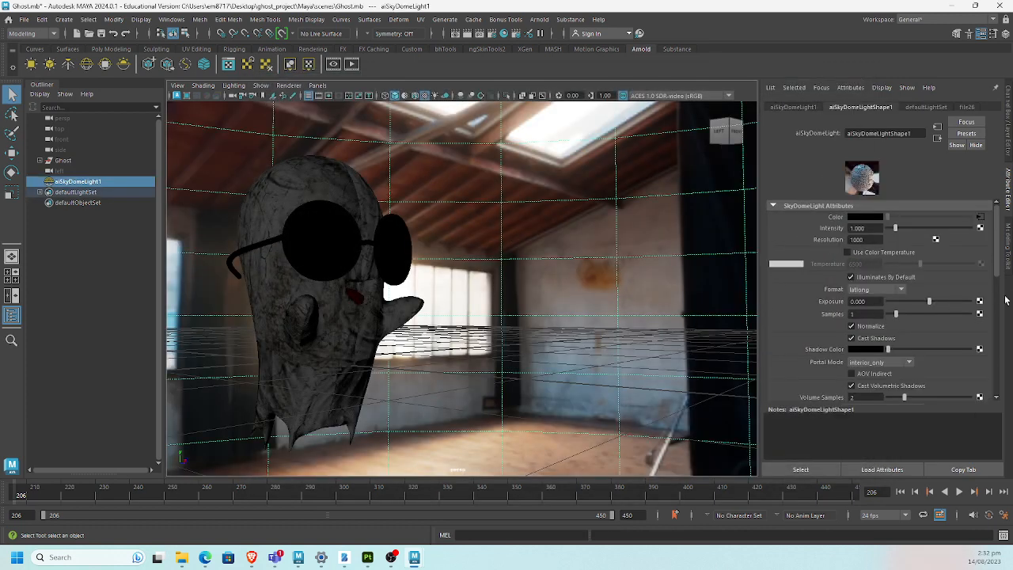
scroll(997, 306, "down", 5)
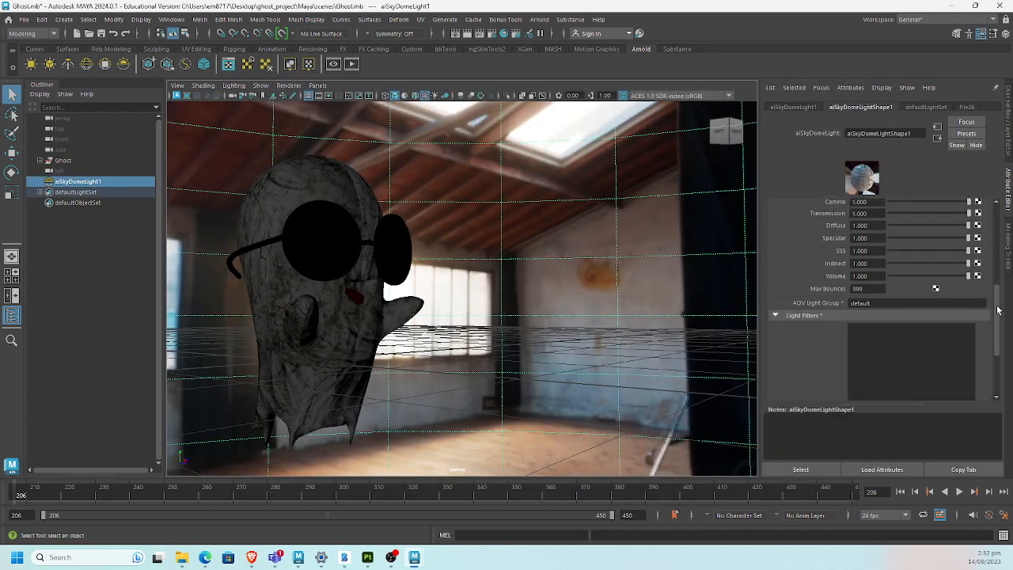
left_click(889, 251)
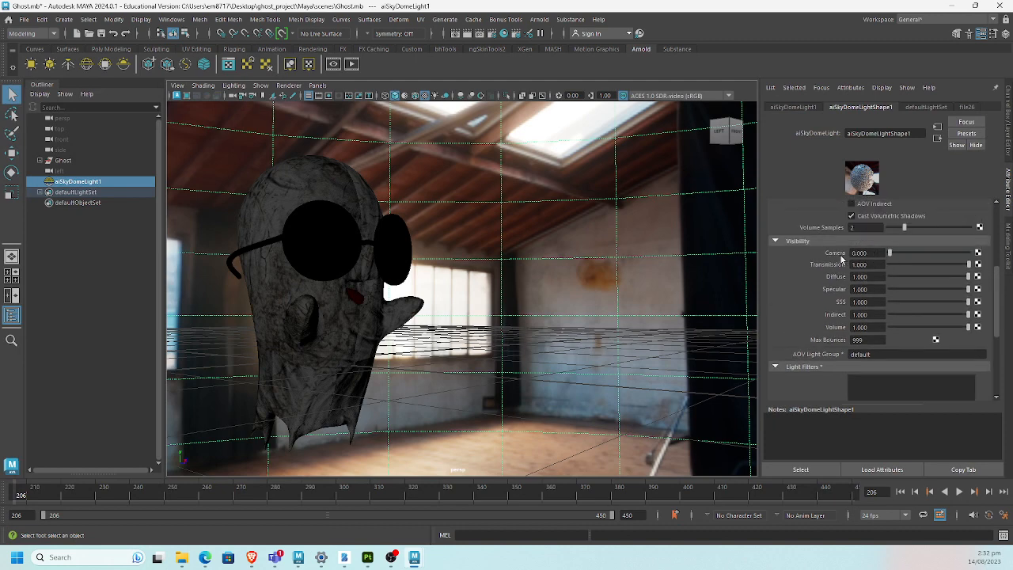
Step: Create a new camera and look through camera1 in the viewport
left_click_drag(494, 255, 379, 167, "alt")
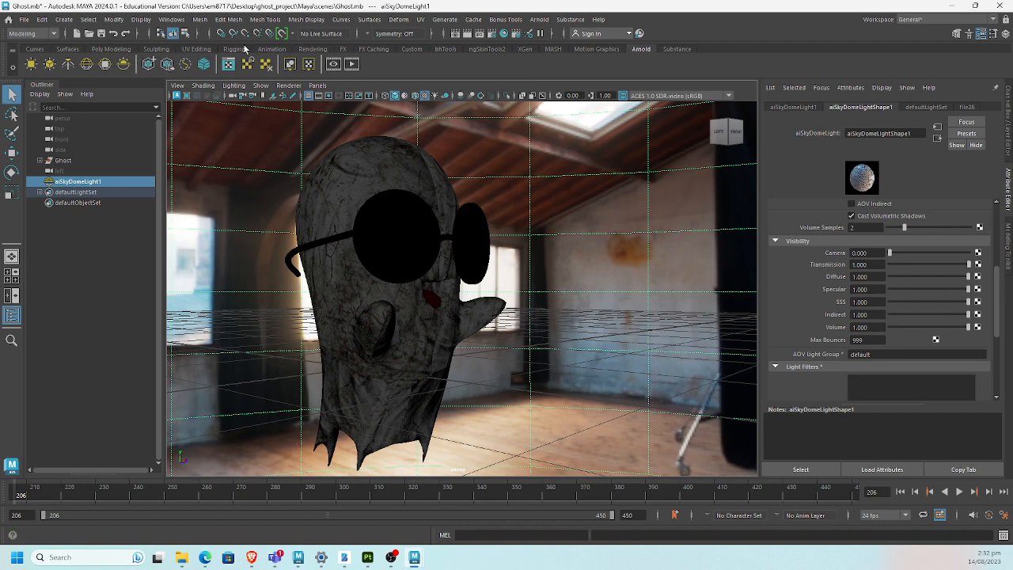
left_click(312, 49)
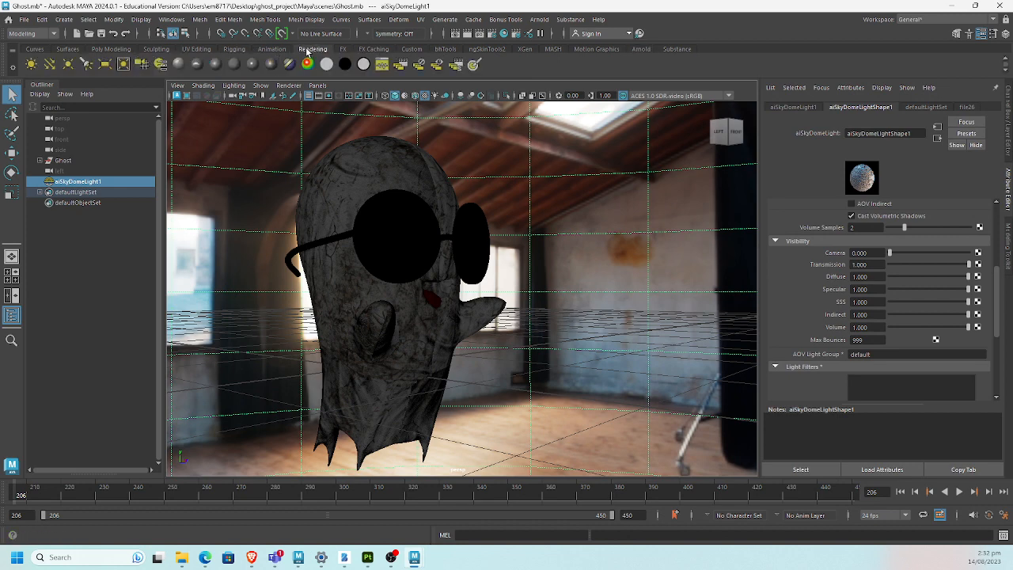
left_click(160, 64)
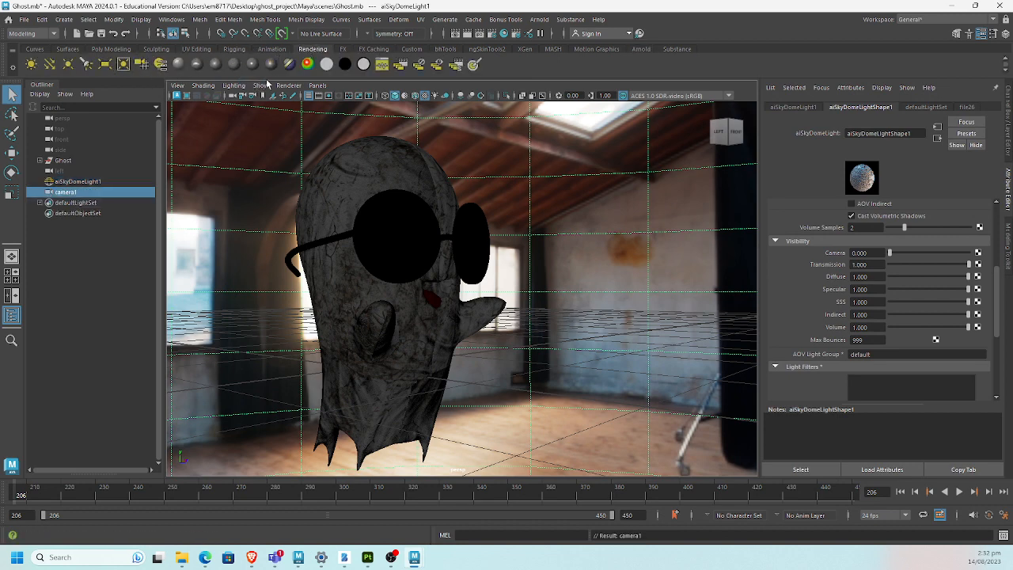
left_click(317, 84)
mouse_move(372, 96)
left_click(456, 98)
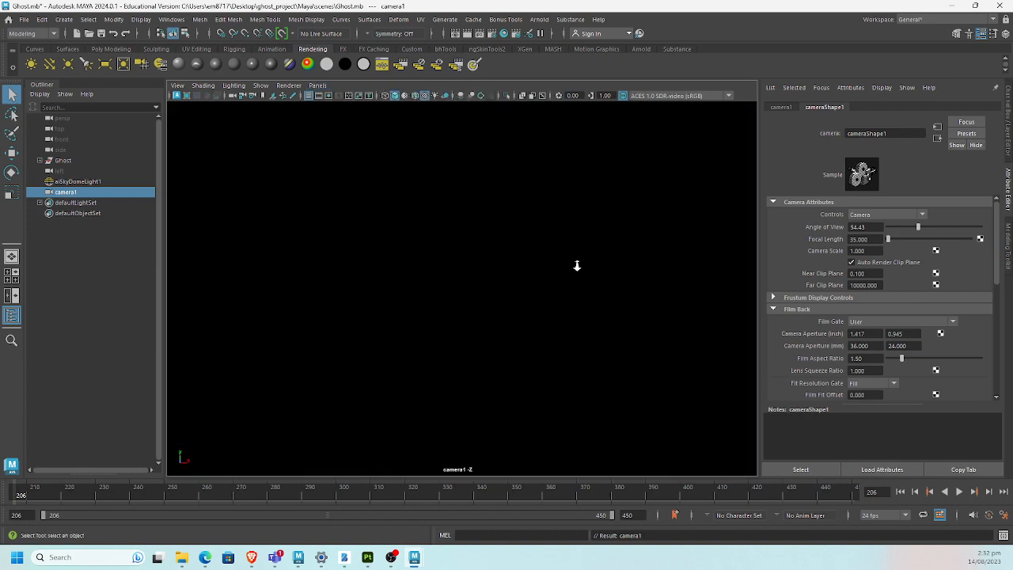
Step: Frame the whole ghost in the camera1 view with the resolution gate displayed
left_click_drag(464, 266, 327, 225, "alt")
key("f")
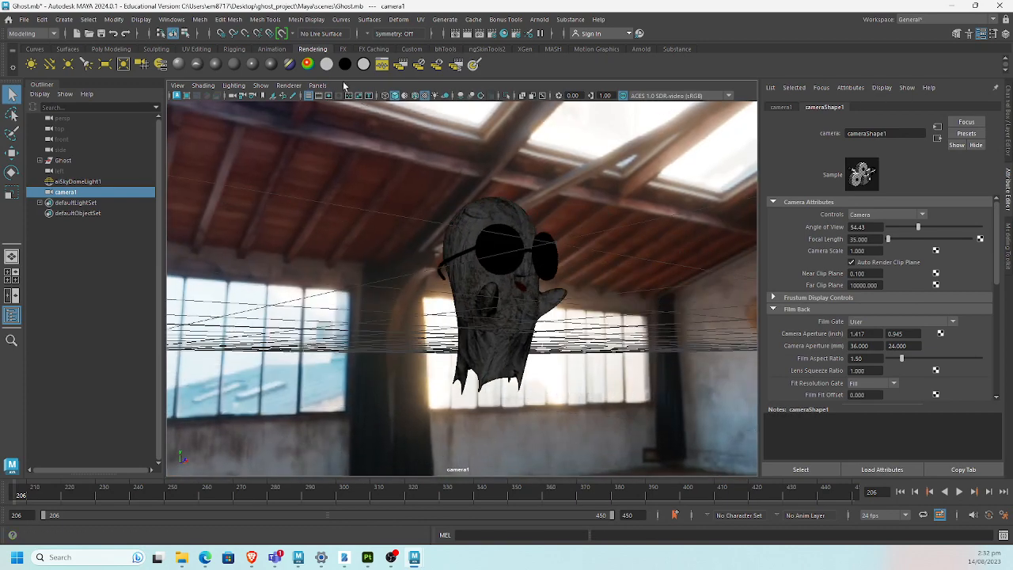
left_click(330, 96)
middle_click_drag(489, 286, 402, 300, "alt")
right_click_drag(402, 299, 487, 310, "alt")
left_click_drag(487, 310, 448, 295, "alt")
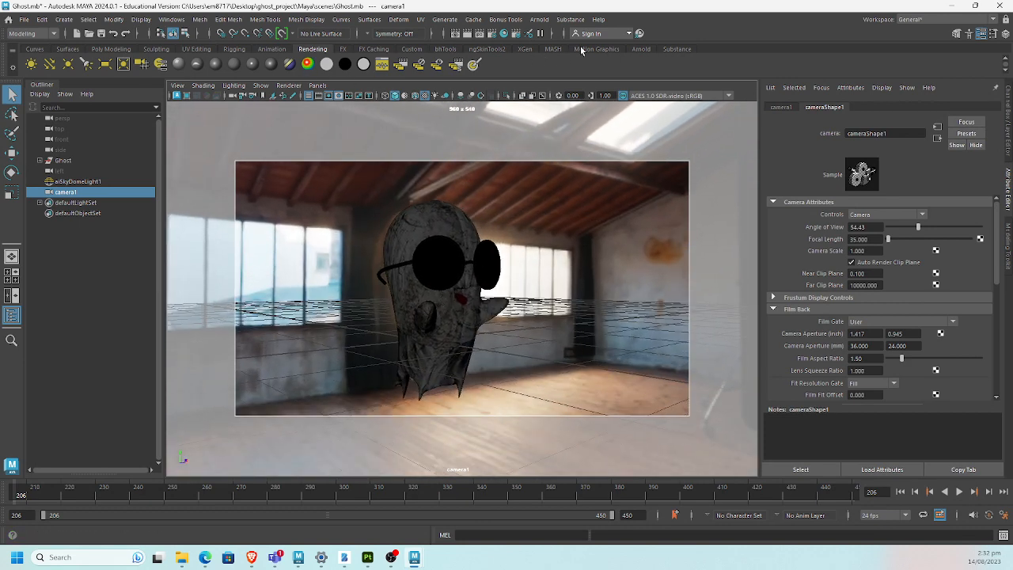
Step: Render the ghost through camera1 in the Arnold RenderView and move the render window aside
left_click(644, 49)
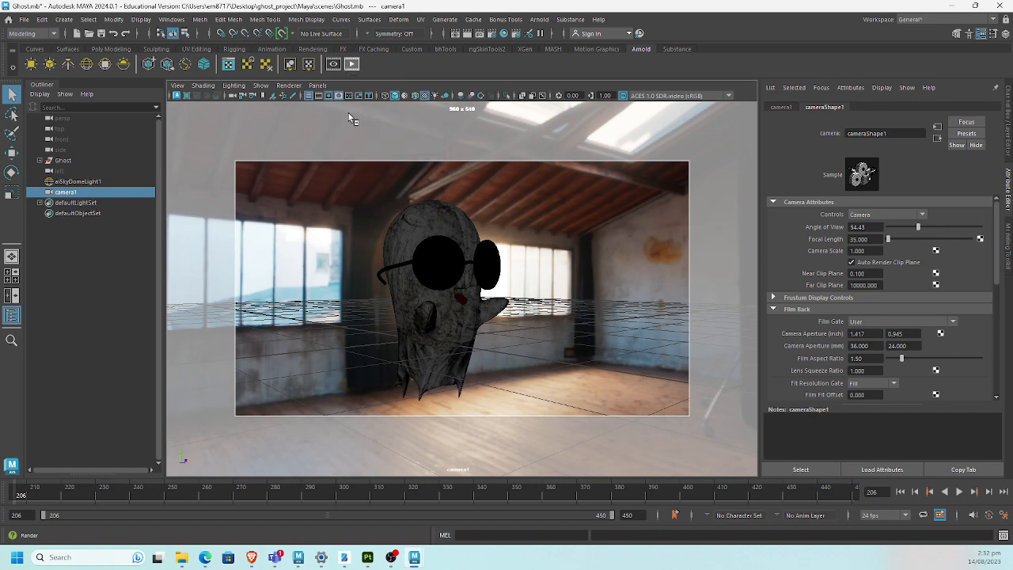
left_click(352, 64)
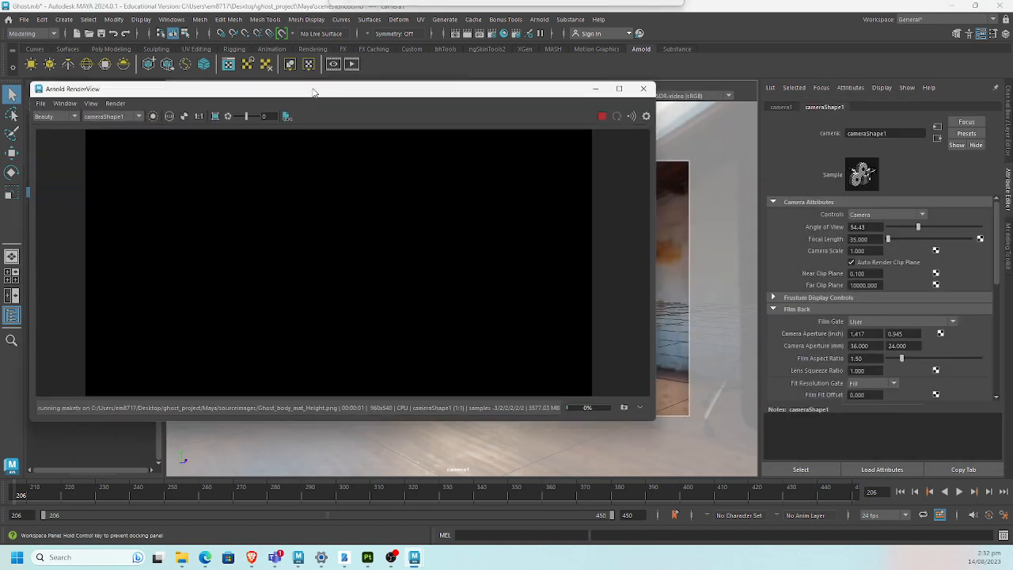
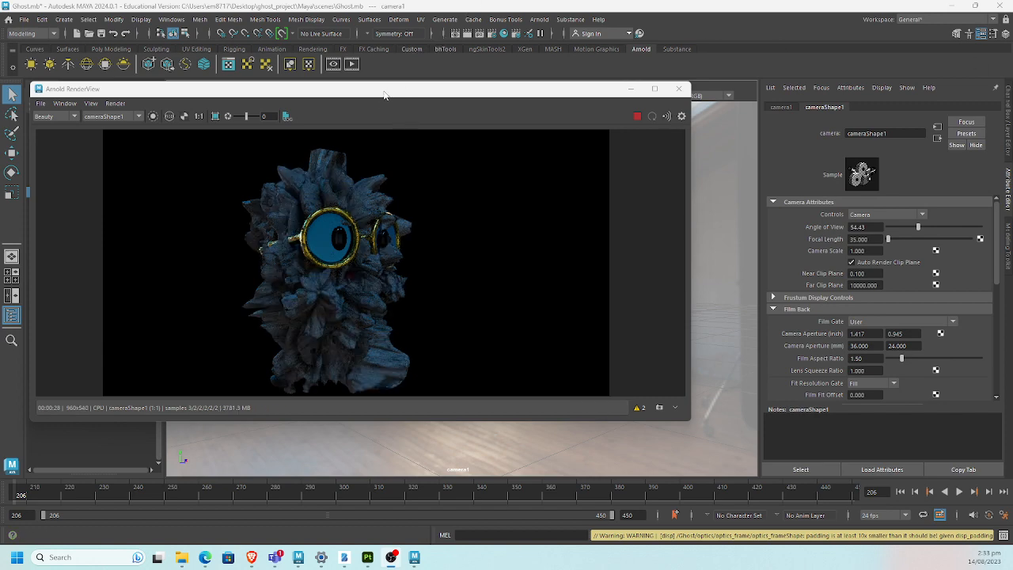
left_click_drag(384, 94, 587, 89)
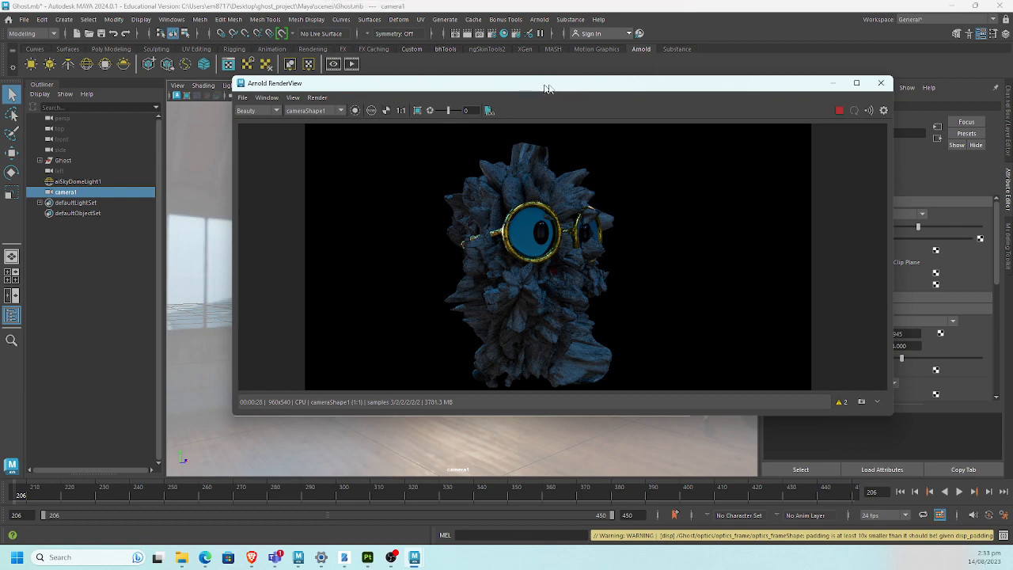
left_click_drag(535, 96, 626, 107)
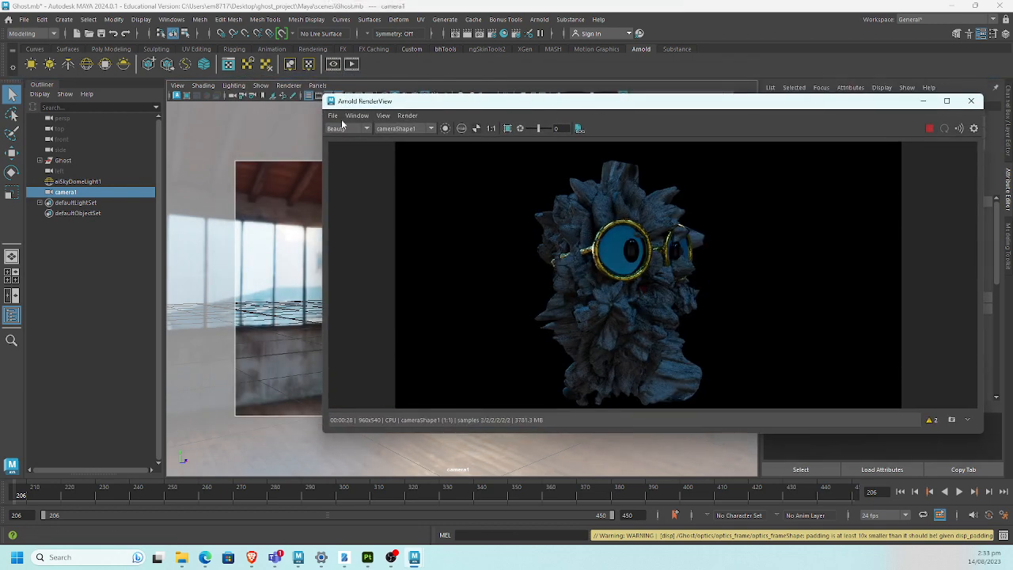
left_click_drag(360, 102, 69, 168)
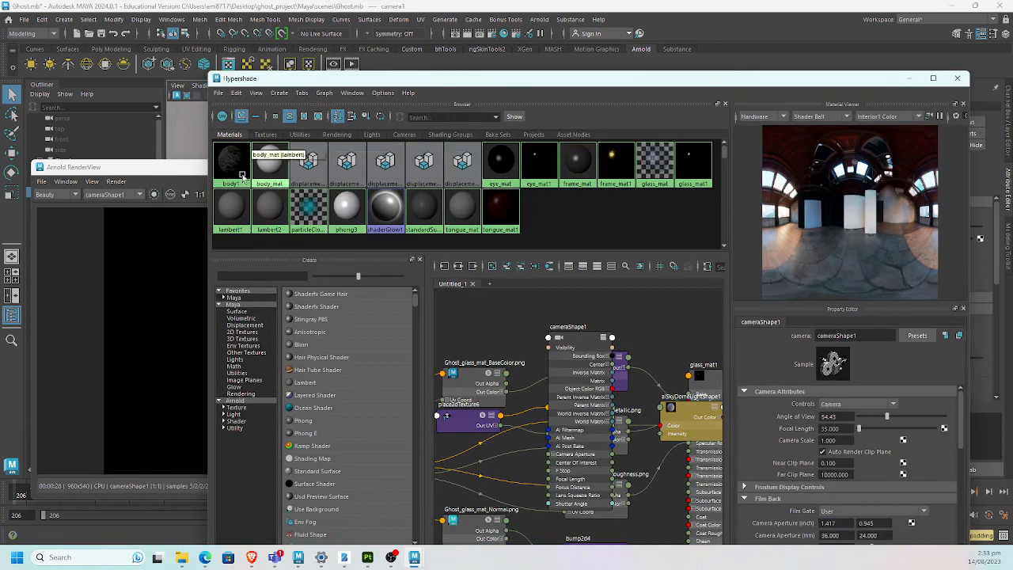
Step: Graph the body1 material's network in the Hypershade and select its set1 shading group
left_click(232, 167)
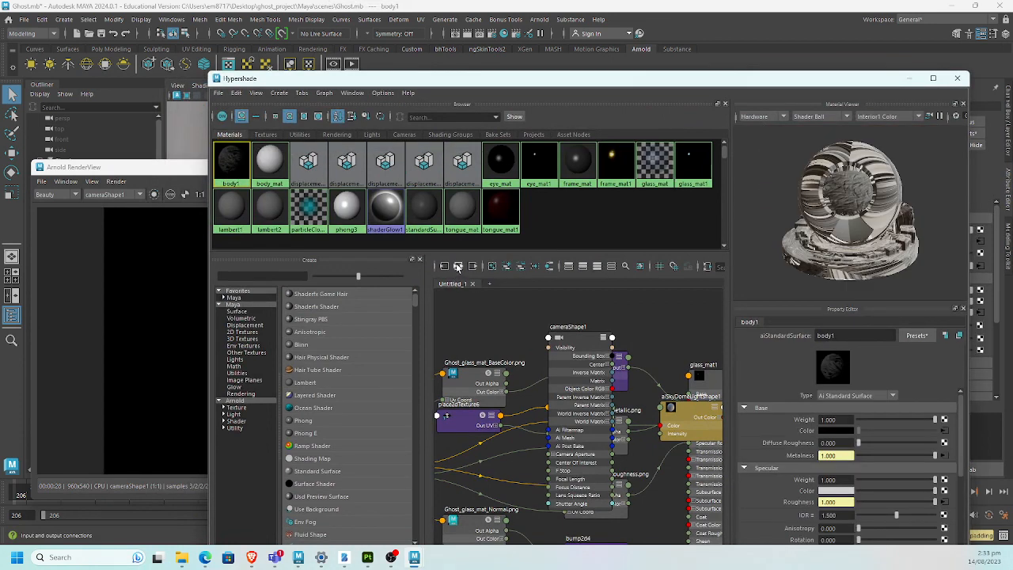
left_click(685, 390)
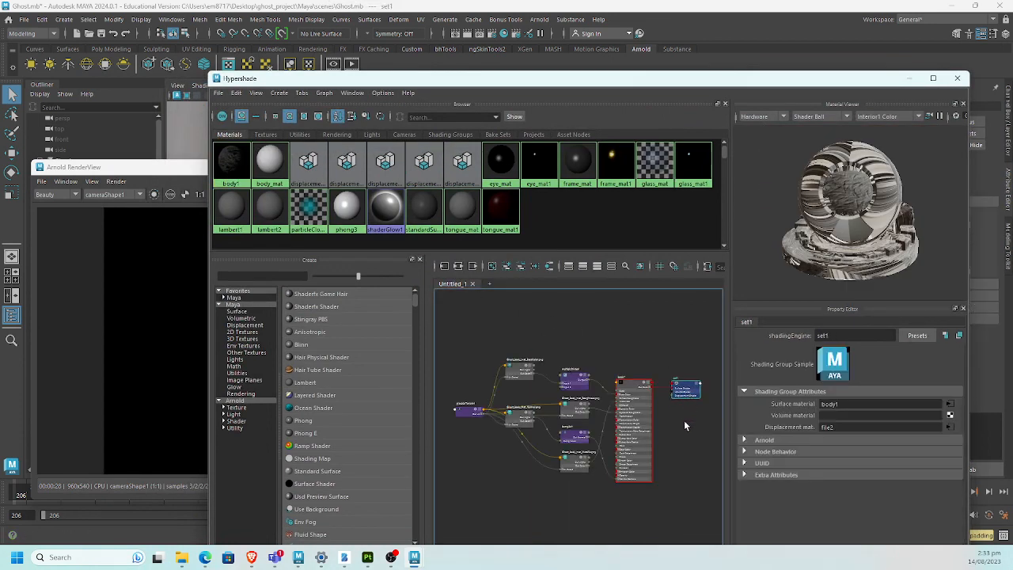
middle_click_drag(682, 420, 596, 400, "alt")
right_click_drag(595, 395, 641, 404, "alt")
middle_click_drag(625, 398, 632, 424, "alt")
right_click_drag(631, 423, 688, 423, "alt")
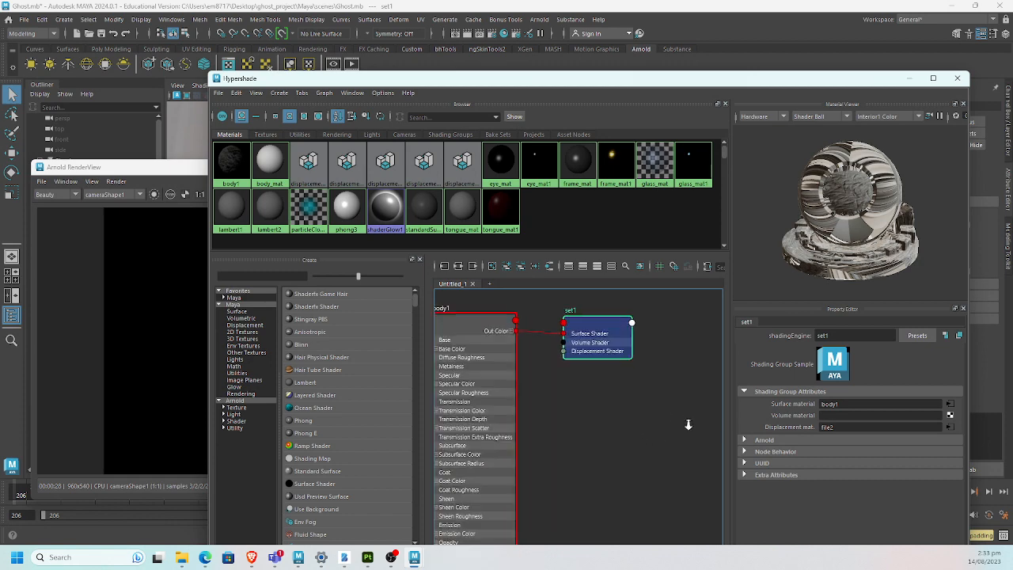
middle_click_drag(630, 405, 637, 435, "alt")
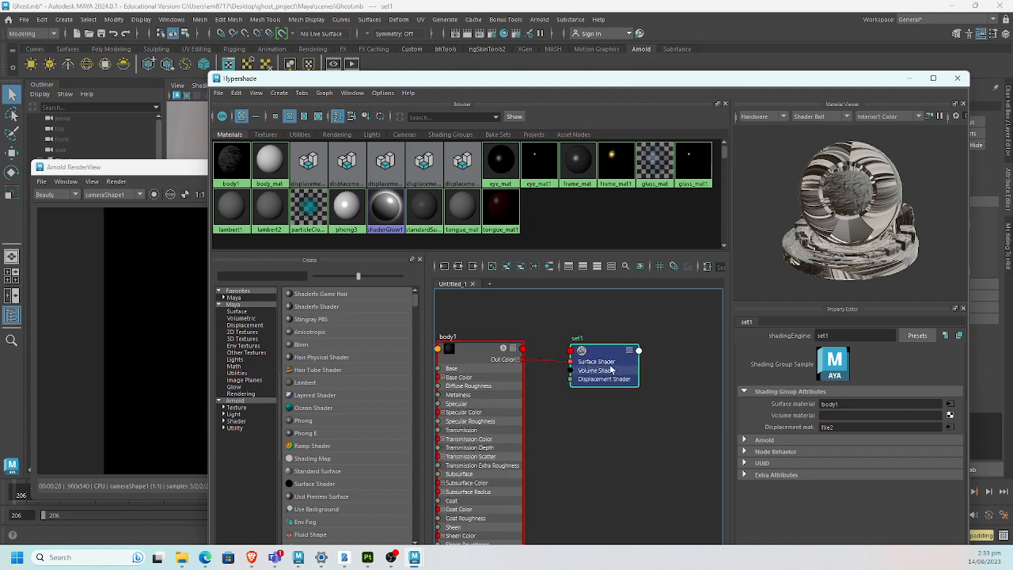
Step: Graph the input and output connections of set1 to bring up the displacement shader feeding it
left_click(457, 266)
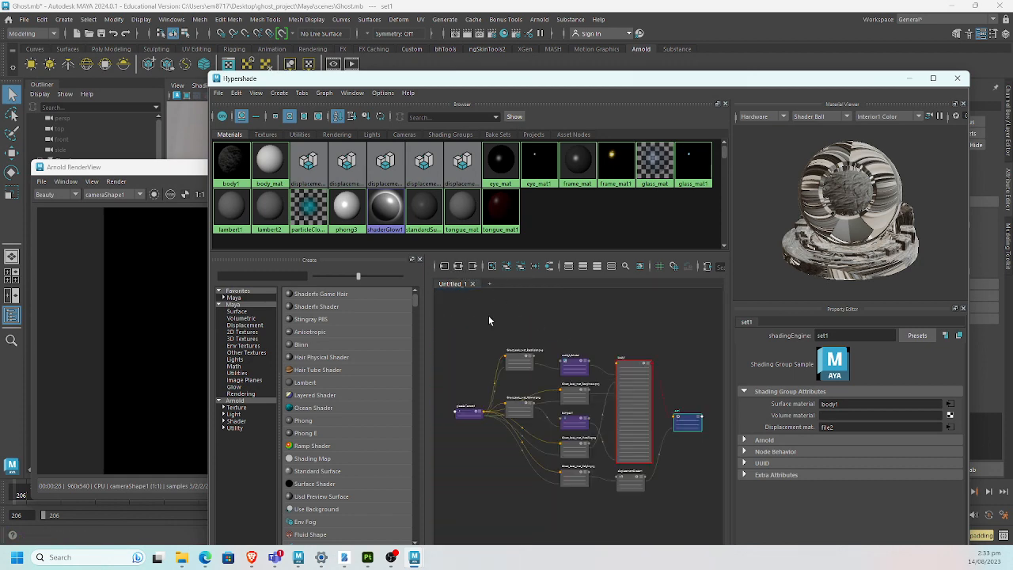
middle_click_drag(680, 446, 630, 372, "alt")
right_click_drag(594, 406, 706, 445, "alt")
right_click_drag(586, 428, 652, 437, "alt")
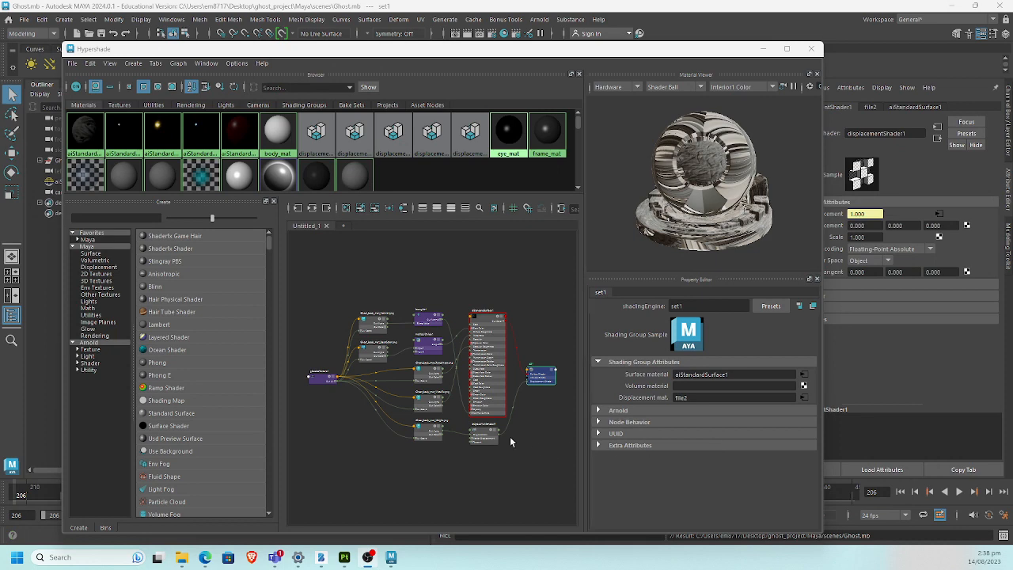
scroll(509, 443, "up", 3)
middle_click_drag(447, 406, 397, 432, "alt")
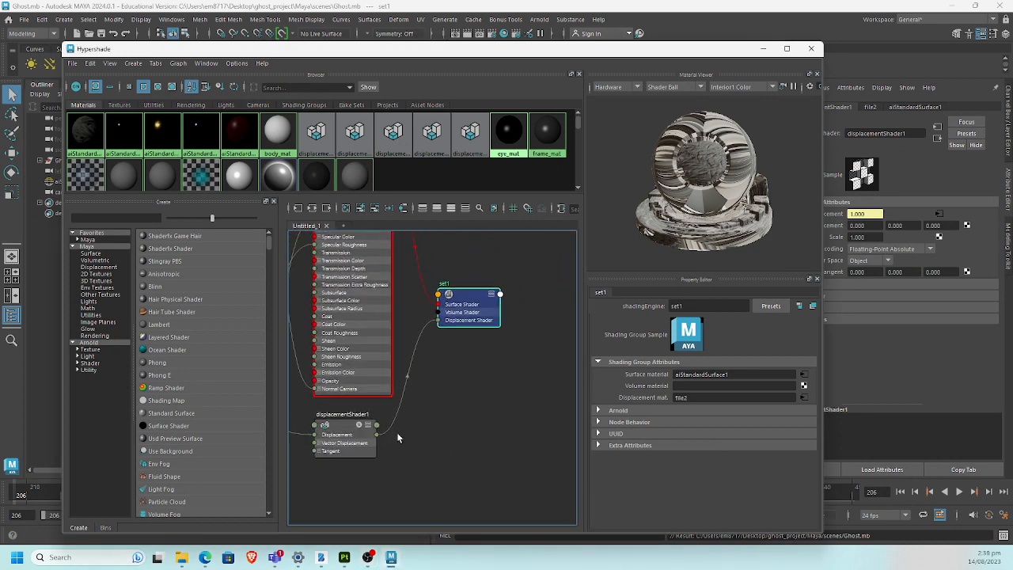
mouse_move(476, 304)
left_mouse_down()
mouse_move(488, 288)
mouse_move(479, 288)
left_mouse_up()
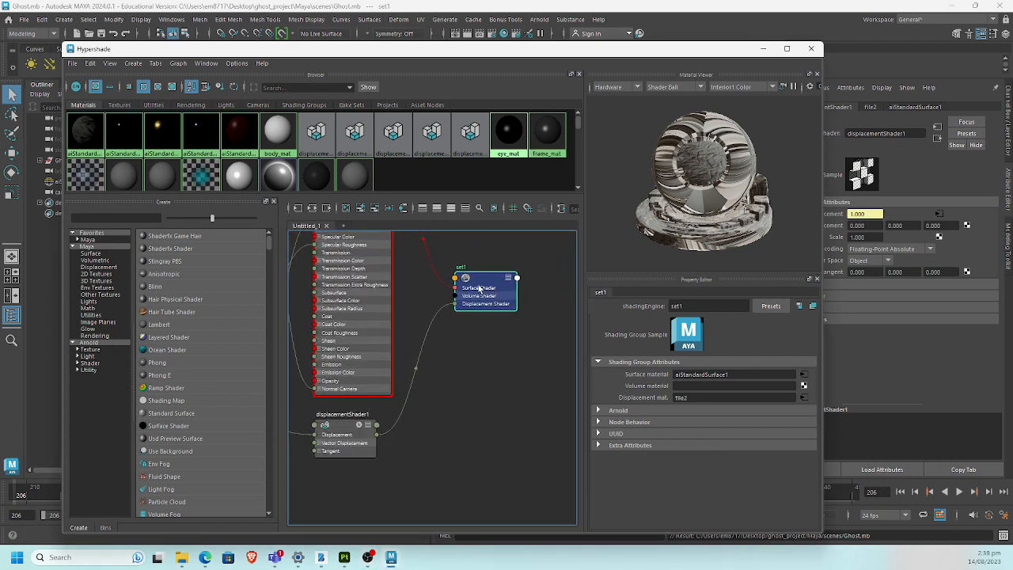
left_click(312, 209)
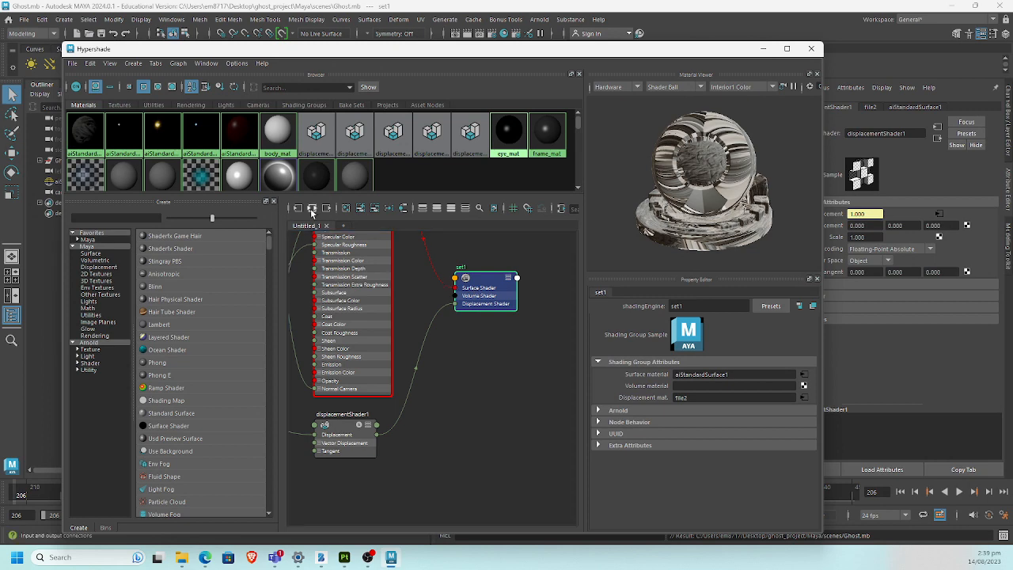
scroll(529, 433, "up", 5)
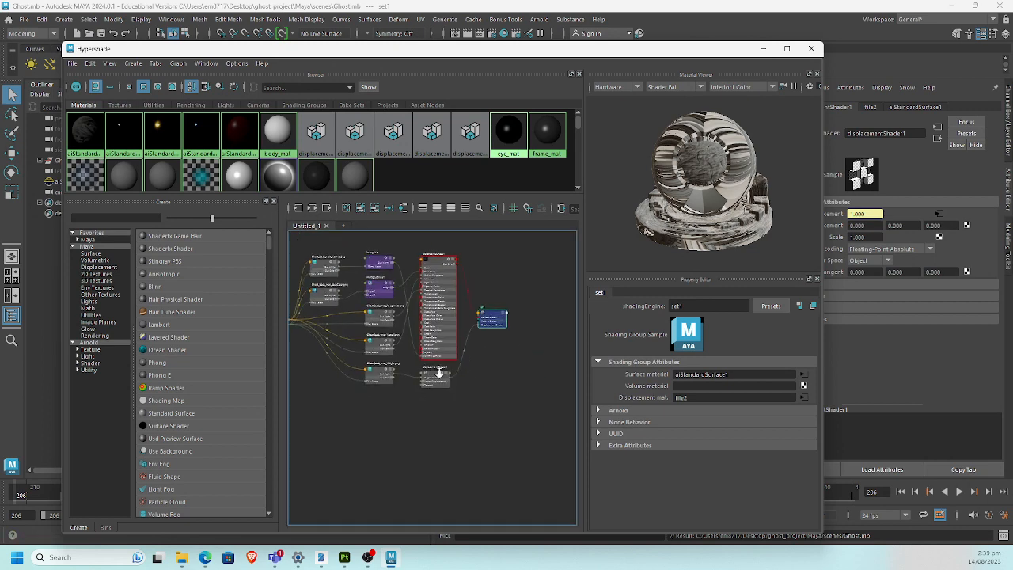
Step: Set the Scale of displacementShader1 on the ghost's body material to 0.01
left_click(356, 388)
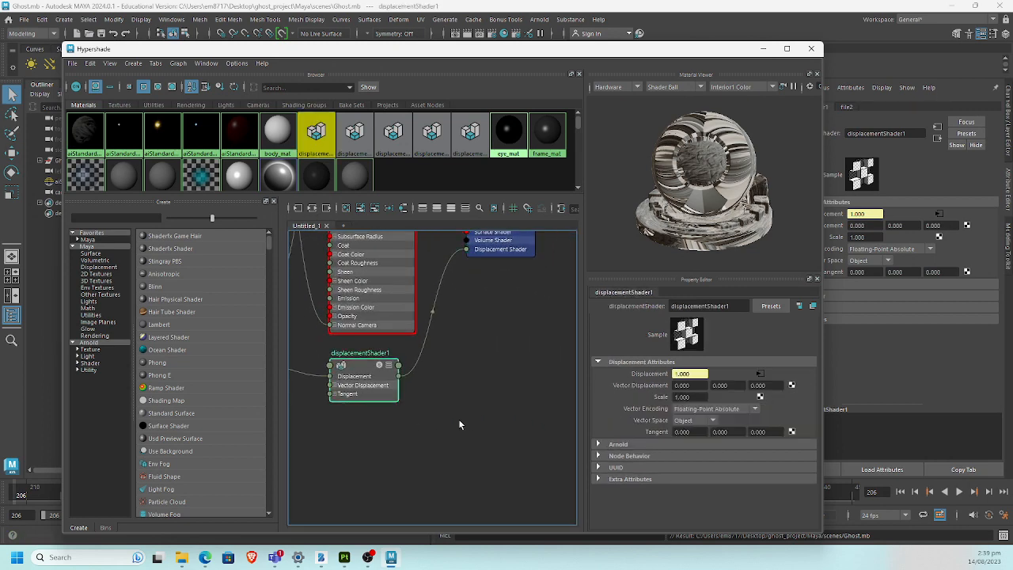
left_click(696, 396)
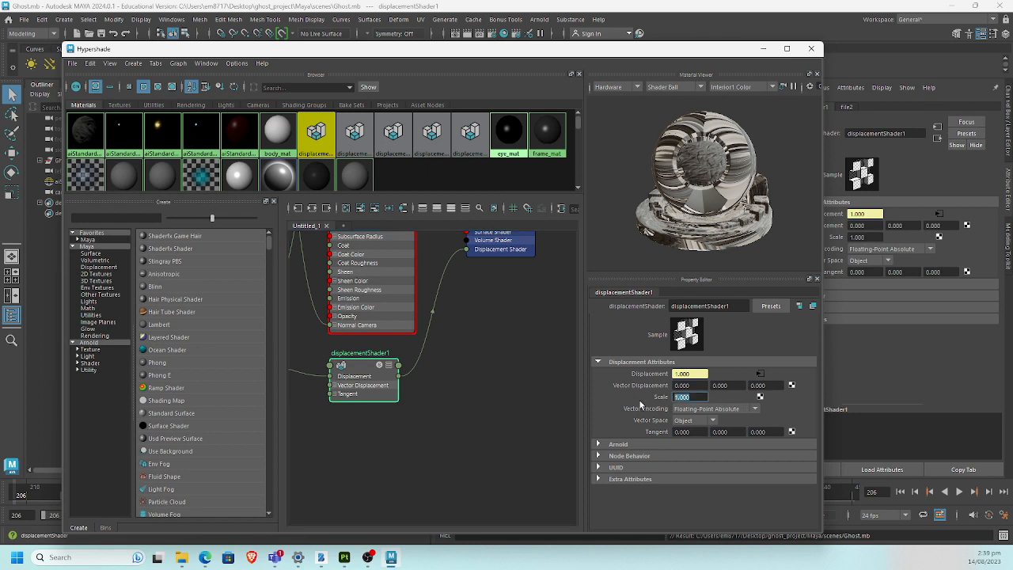
type("1")
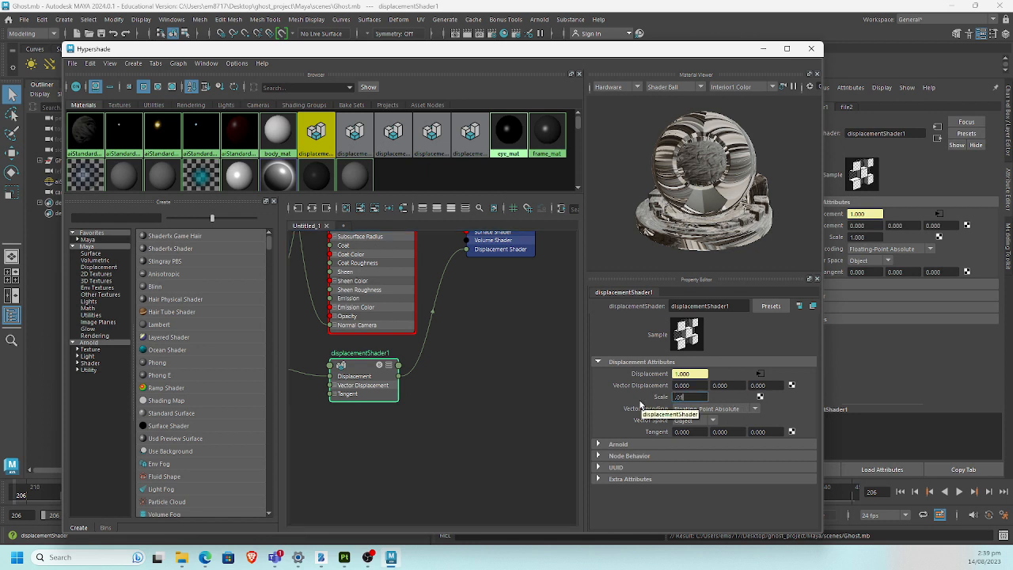
key("Return")
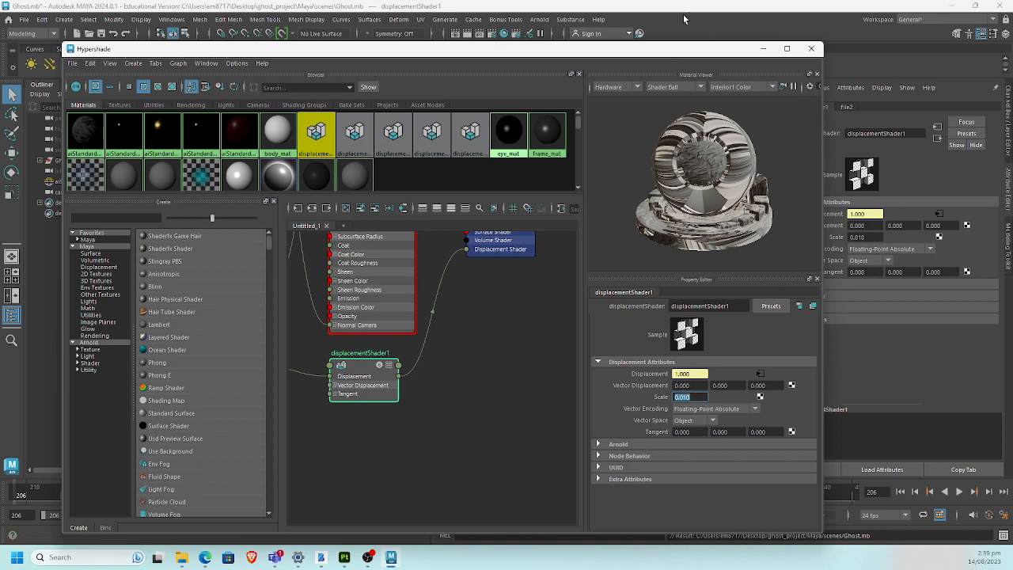
Step: Move the Hypershade aside, save the scene, and render camera1 again in the Arnold RenderView
left_click_drag(640, 49, 1012, 156)
left_click_drag(641, 155, 871, 120)
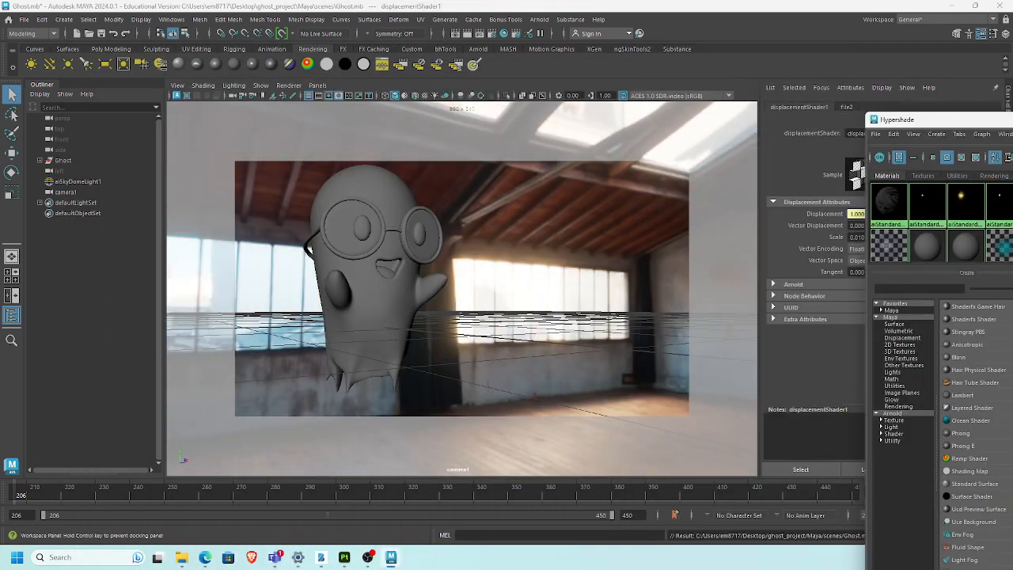
left_click(646, 92)
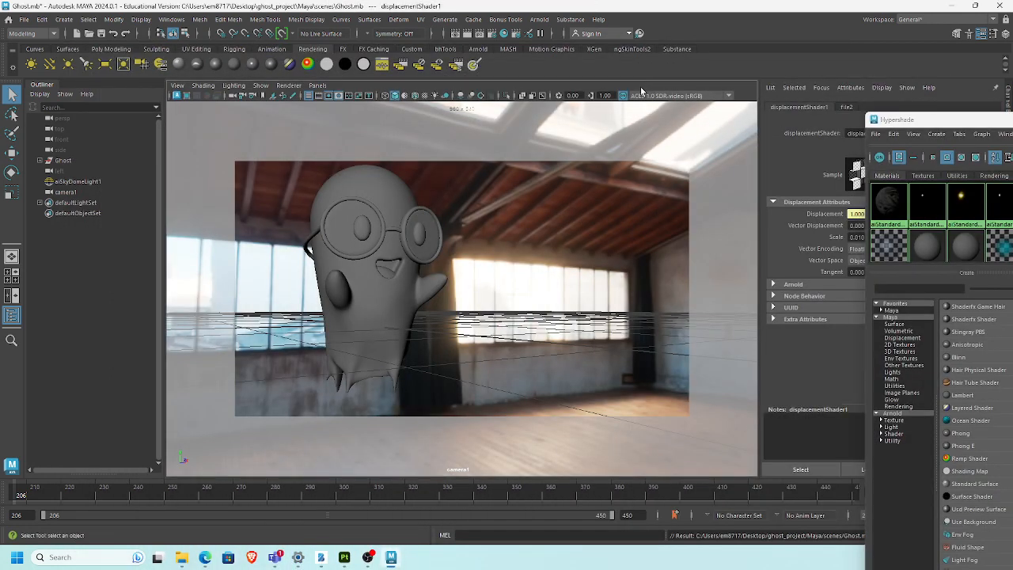
key("ctrl+s")
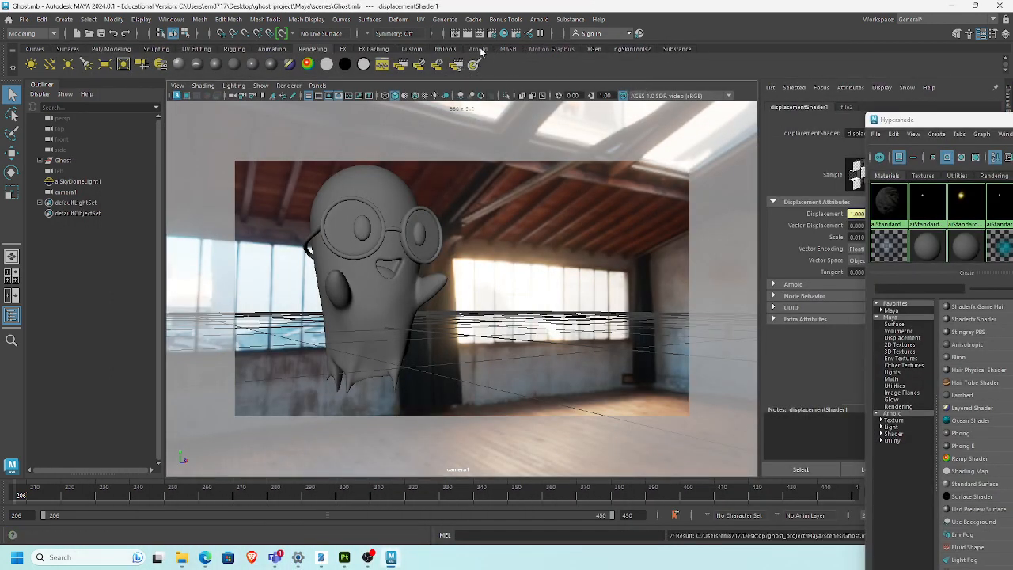
left_click(478, 49)
left_click(398, 68)
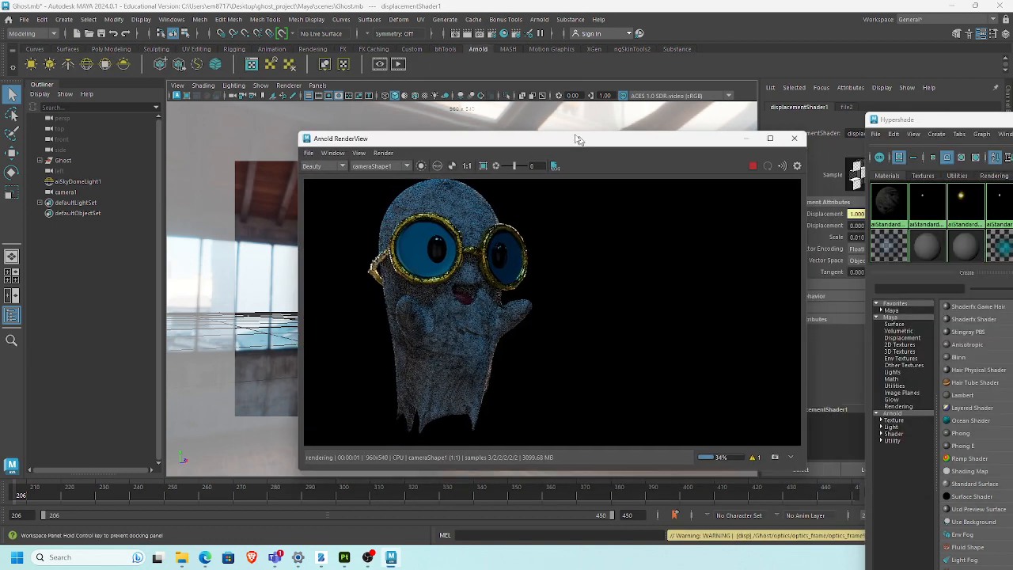
Step: Move the RenderView off the scene, reframe the ghost, and rotate aiSkyDomeLight1 to about 109.8 in Y
left_click_drag(584, 146, 582, 94)
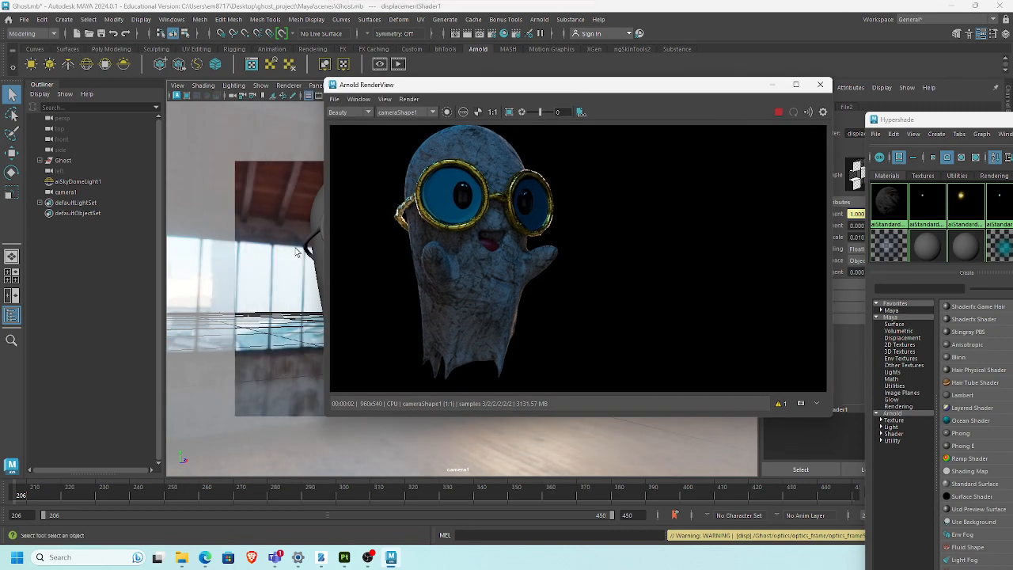
left_click_drag(297, 251, 278, 264, "alt")
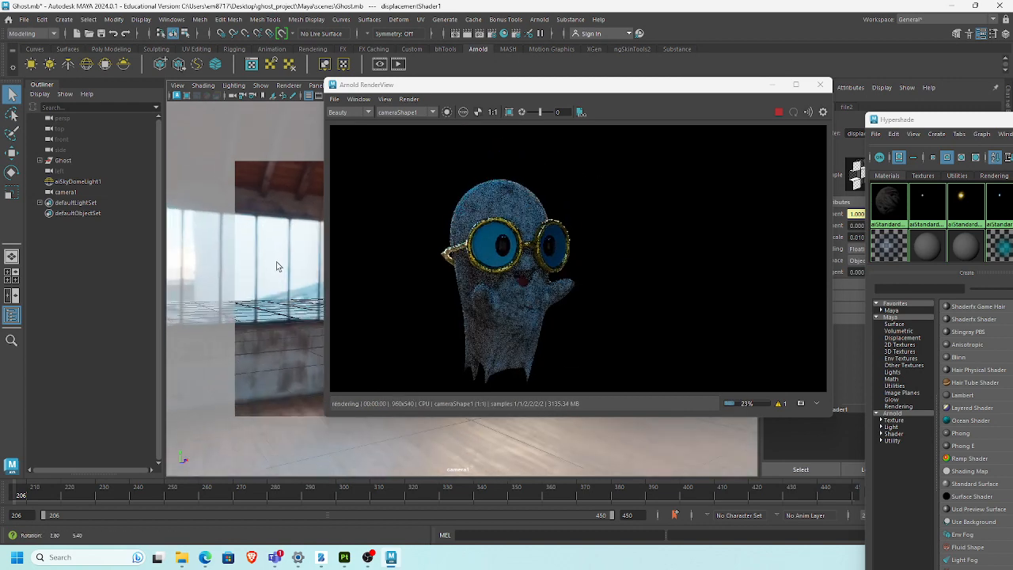
left_click(289, 274)
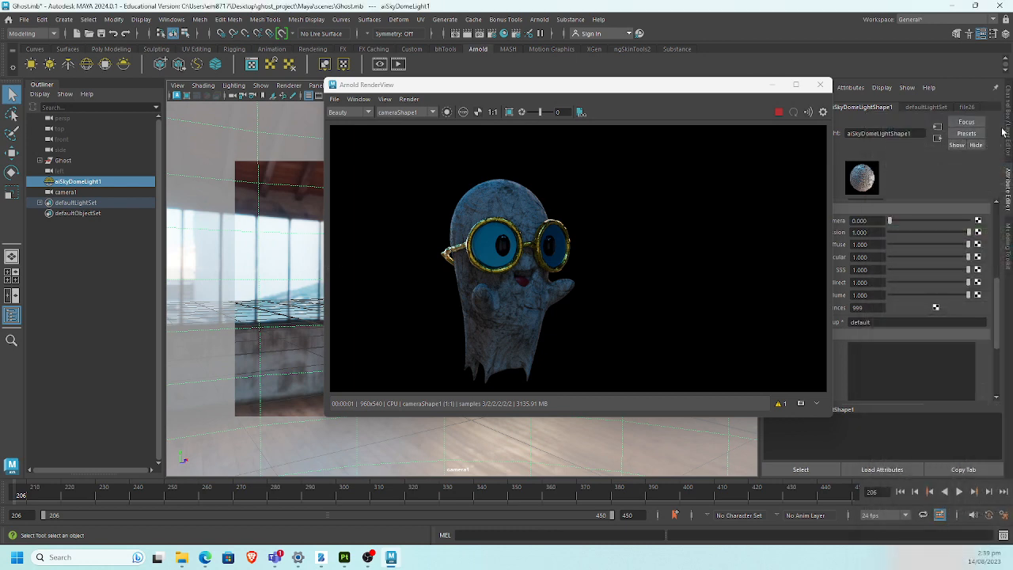
left_click(1005, 132)
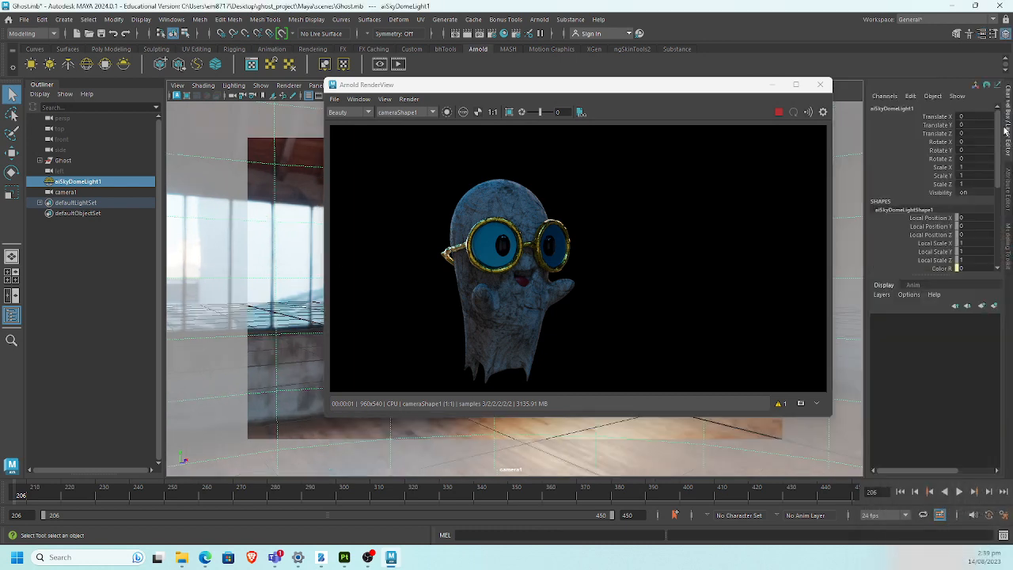
left_click(939, 150)
middle_click_drag(247, 372, 408, 356)
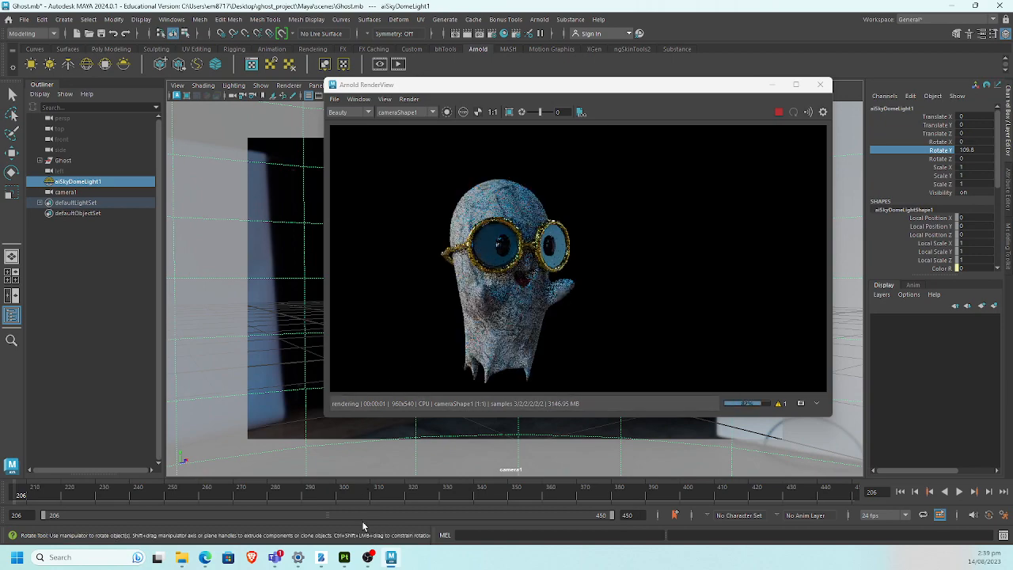
Step: Compare the Arnold render in Maya with the ghost's look in the Substance 3D Painter viewport
left_click(345, 557)
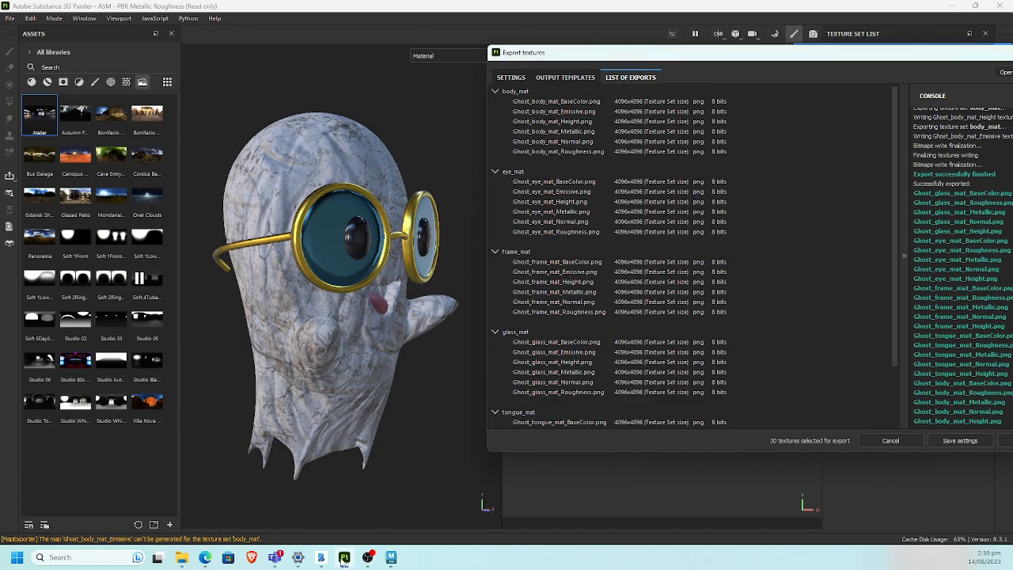
left_click(344, 559)
left_click(345, 559)
left_click(343, 558)
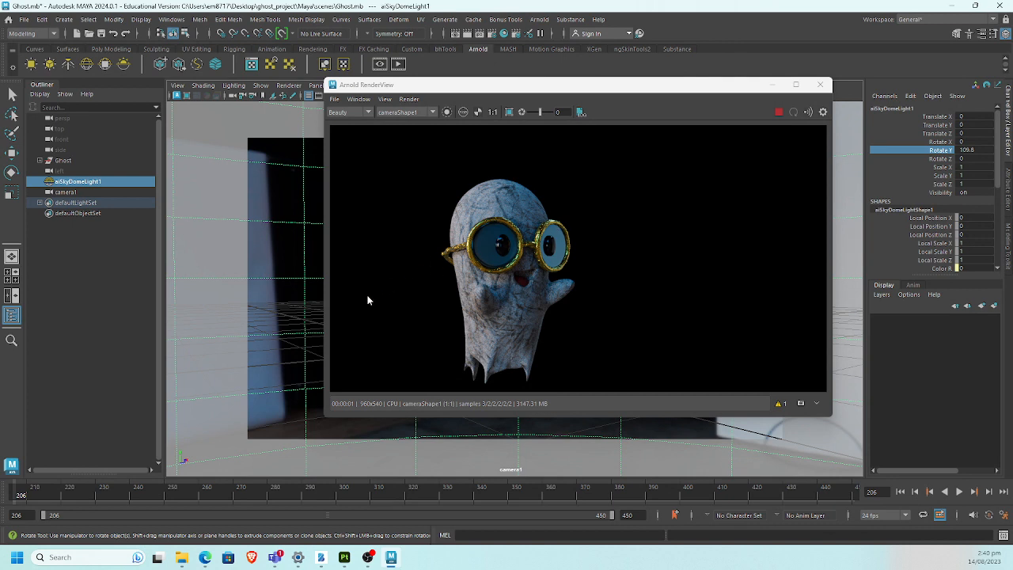
key("alt+Tab")
key("alt+Tab")
key("alt+Tab")
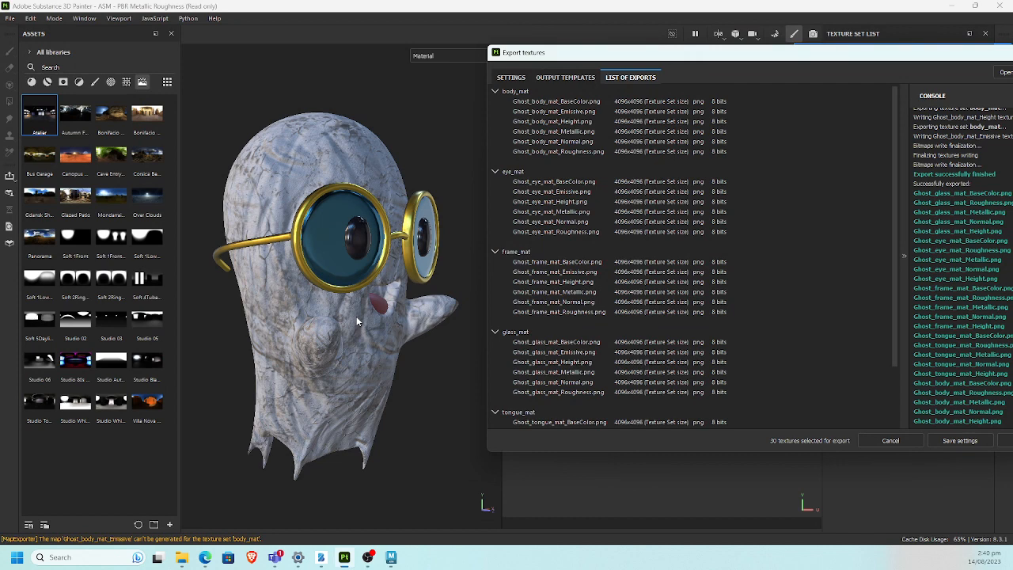
key("alt+Tab")
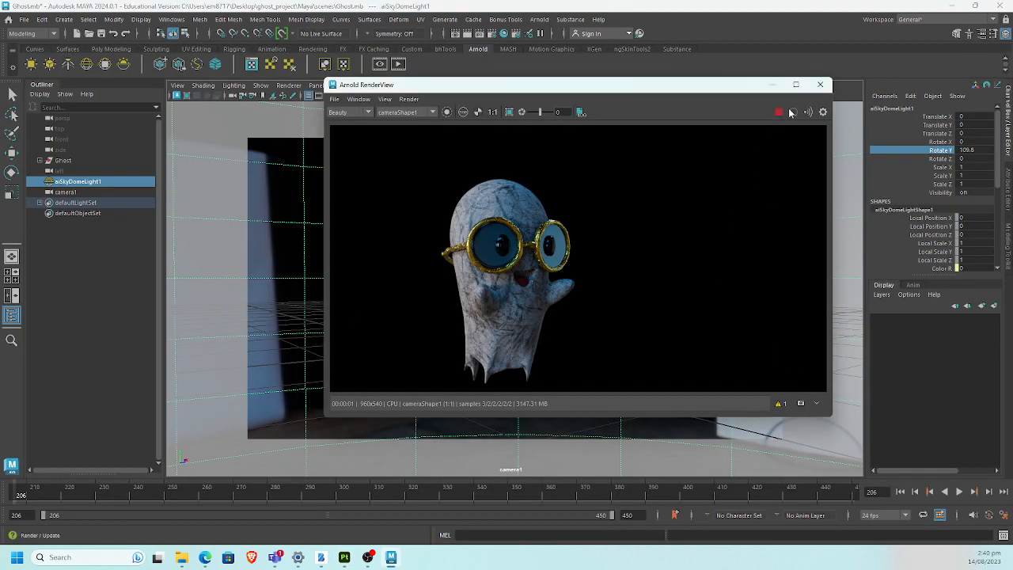
Step: Switch to Substance 3D Painter, close the texture export and display settings windows, and show the smart materials
key("alt+Tab")
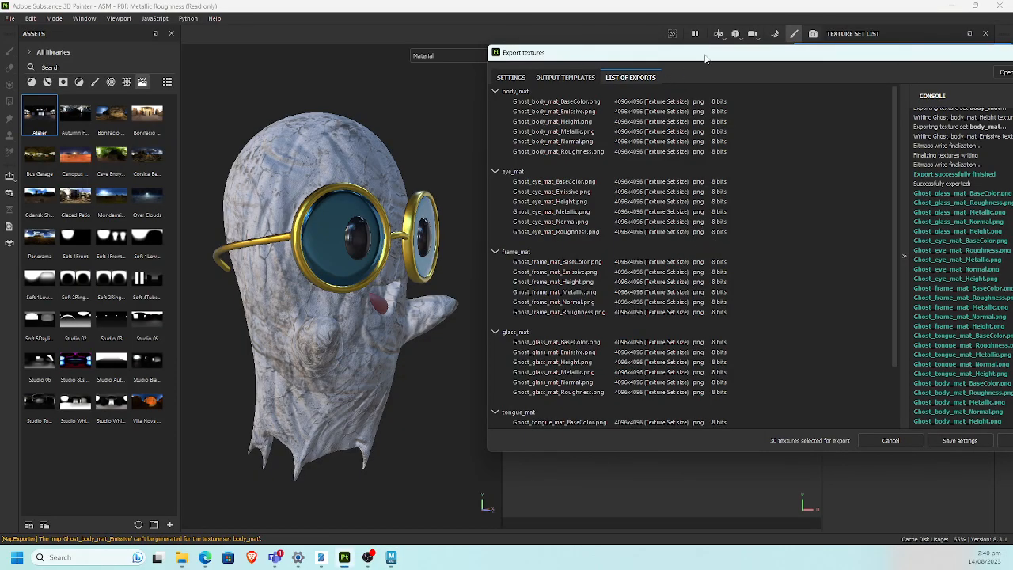
left_click_drag(705, 57, 533, 67)
left_click(881, 67)
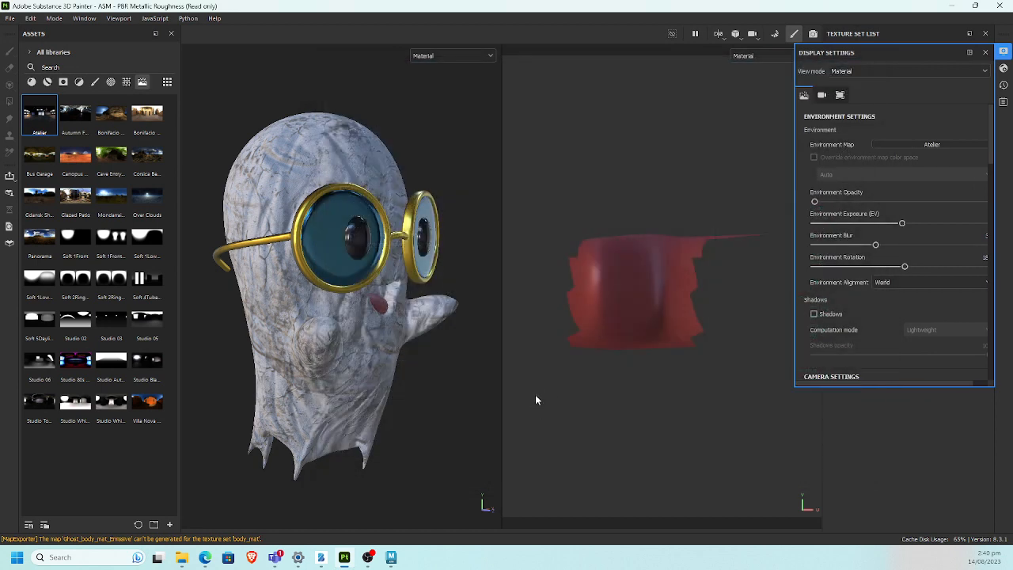
left_click(985, 52)
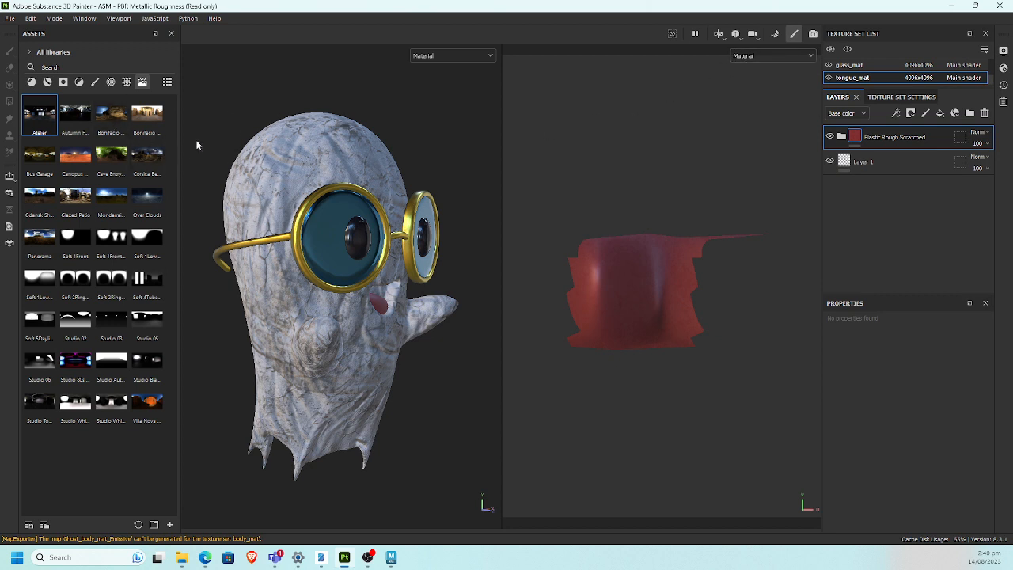
left_click(47, 82)
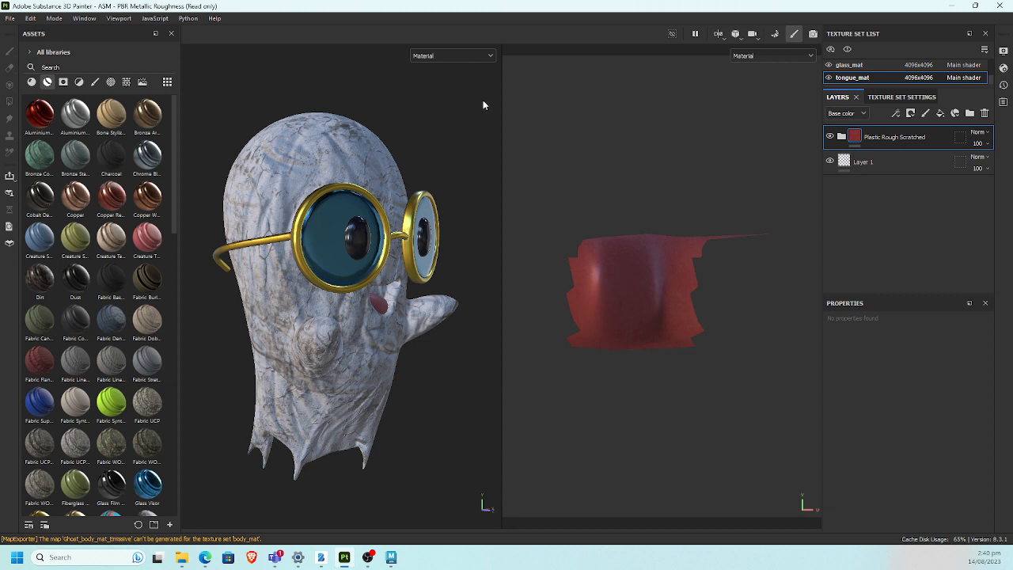
Step: Enlarge the texture set list to show every set and select body_mat
left_click(338, 179)
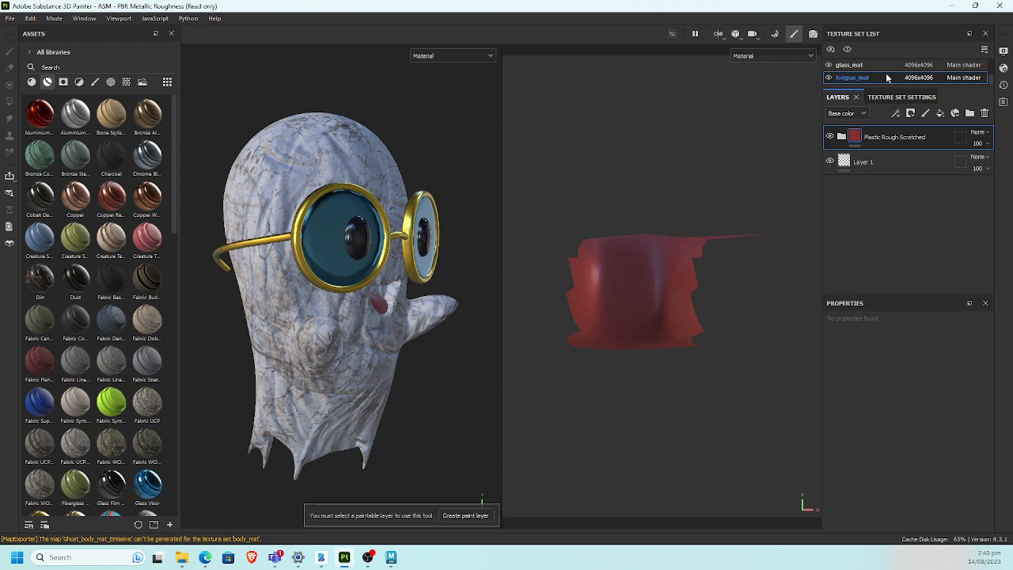
left_click_drag(868, 88, 865, 169)
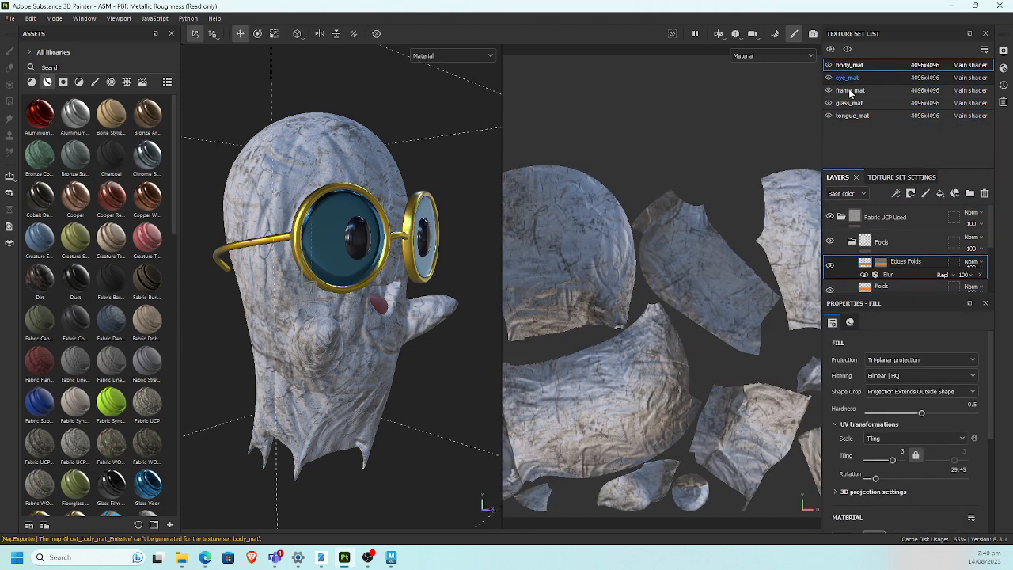
left_click(861, 67)
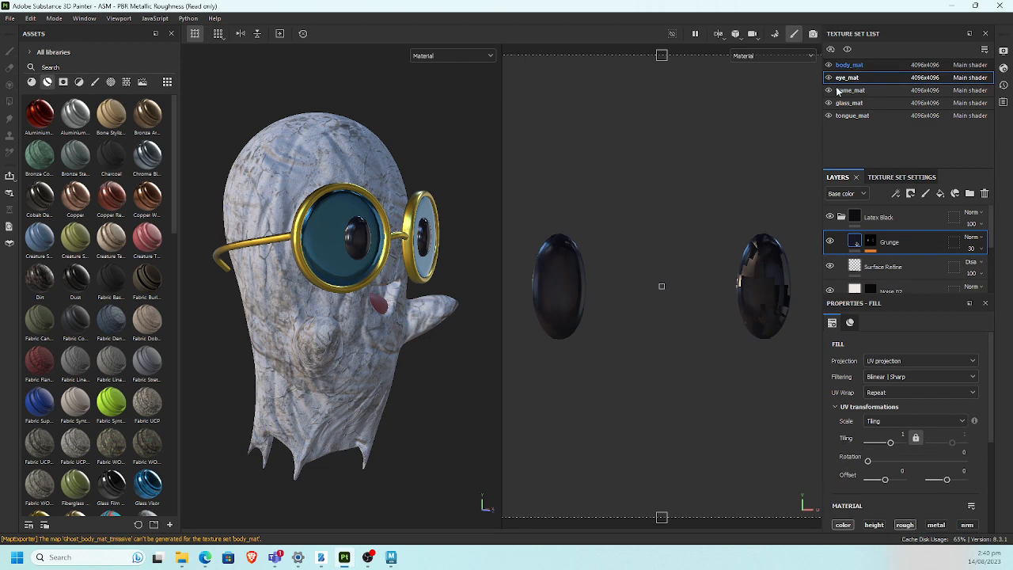
right_click_drag(657, 184, 554, 158, "alt")
mouse_move(649, 208)
middle_mouse_down("alt")
mouse_move(664, 195)
mouse_move(657, 205)
middle_mouse_up("alt")
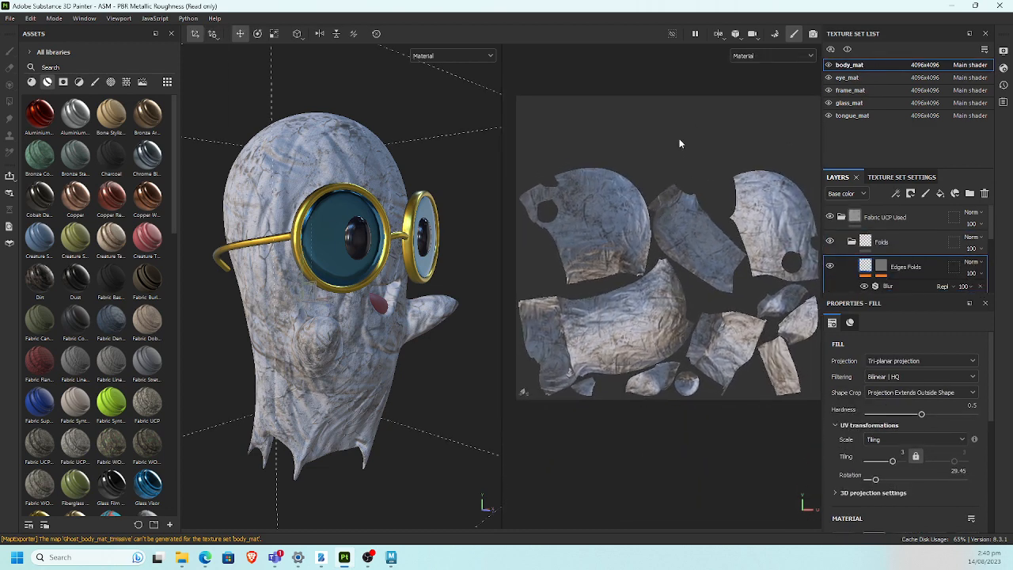
middle_click_drag(679, 143, 646, 159, "alt")
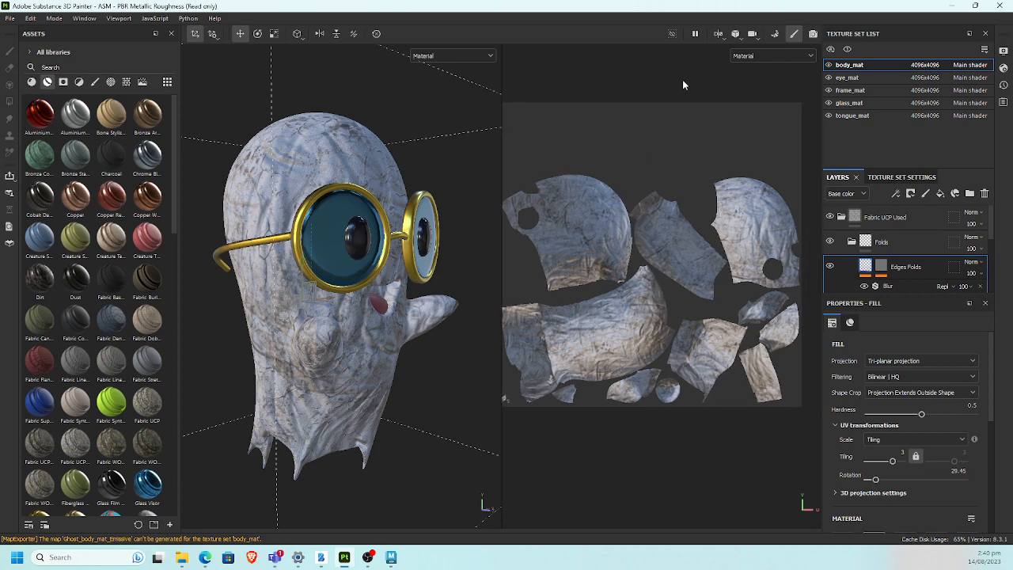
Step: Set the viewport to show the 3D view only
left_click(717, 34)
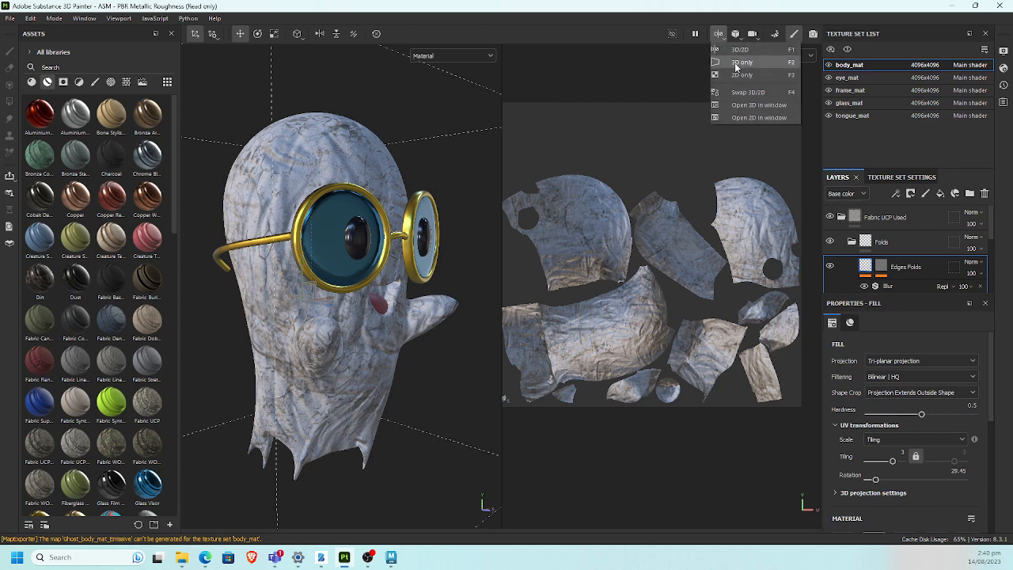
left_click(737, 64)
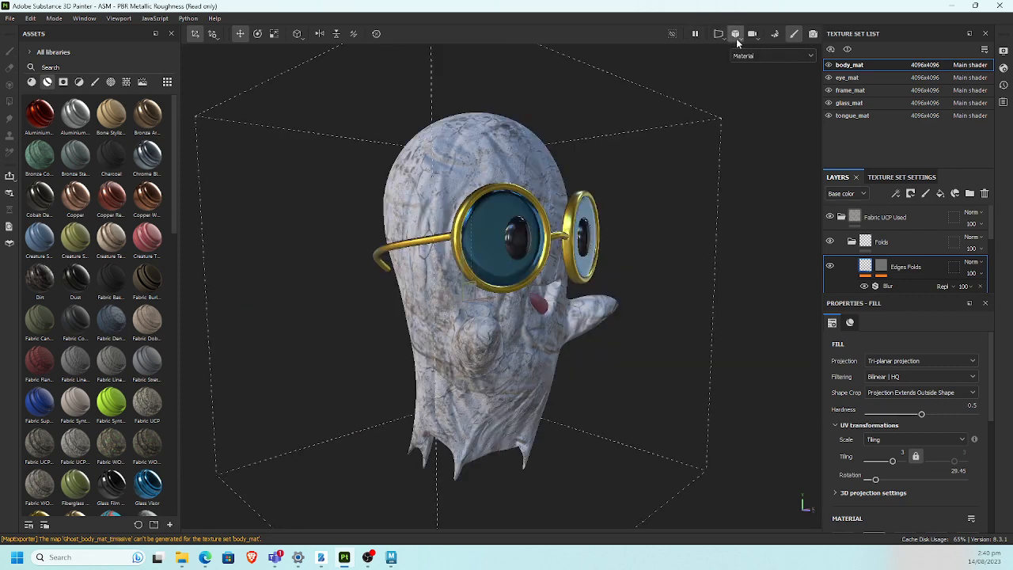
mouse_move(752, 45)
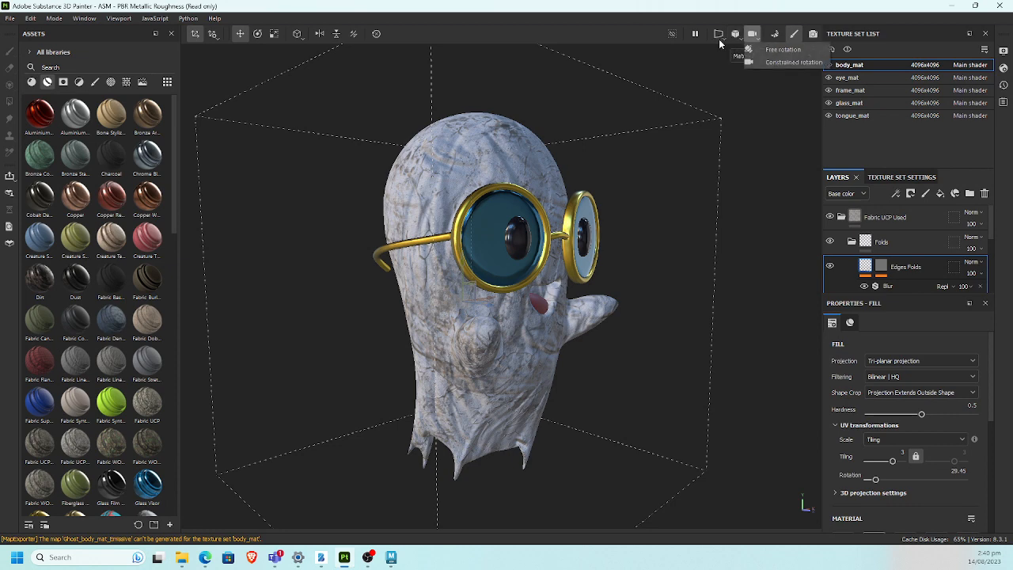
mouse_move(718, 39)
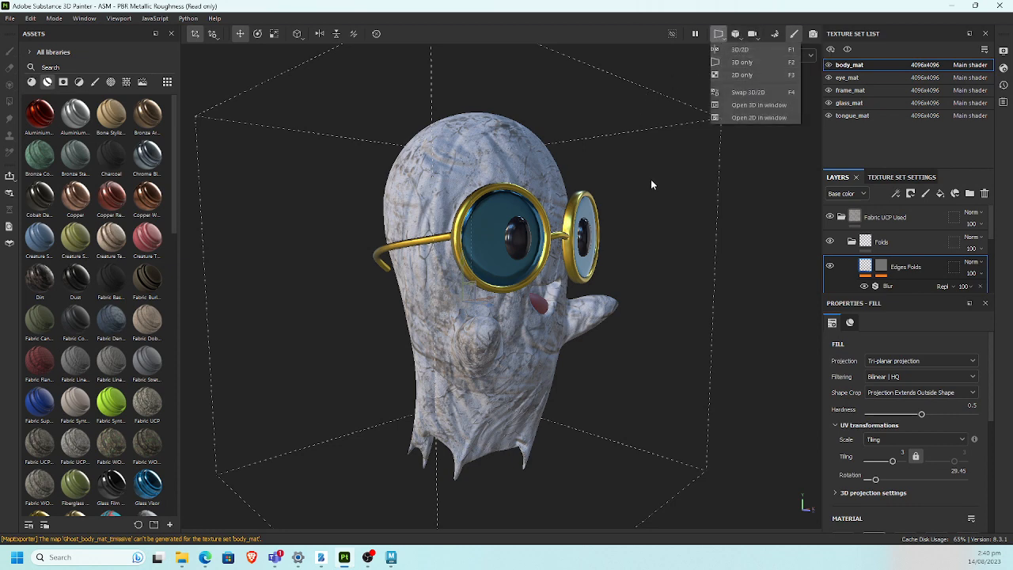
middle_click_drag(642, 185, 595, 182, "alt")
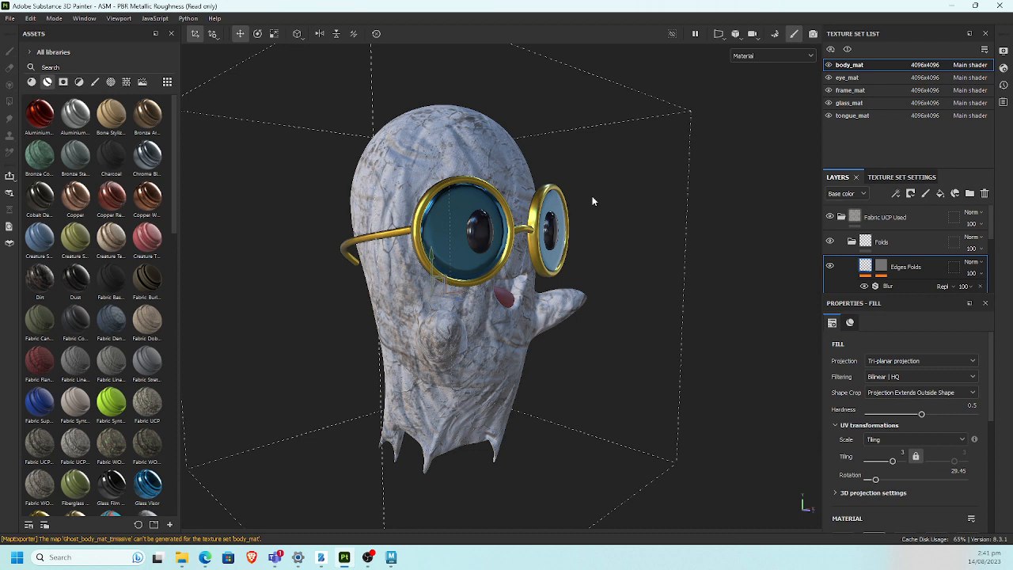
Step: Delete the Fabric UCP Used group and its remaining folder content from body_mat, leaving only Layer 1
left_click(892, 228)
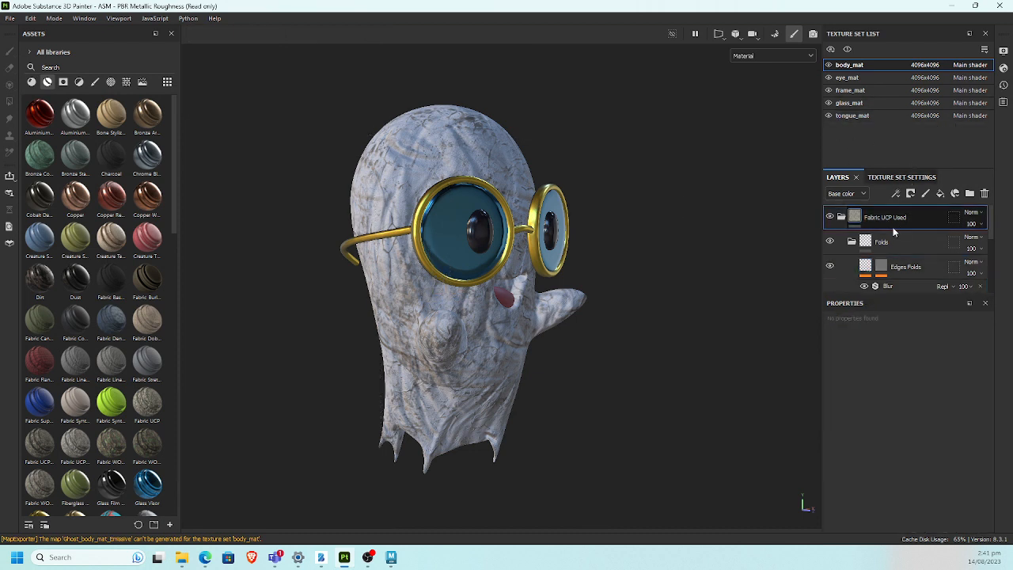
key("Delete")
key("Delete")
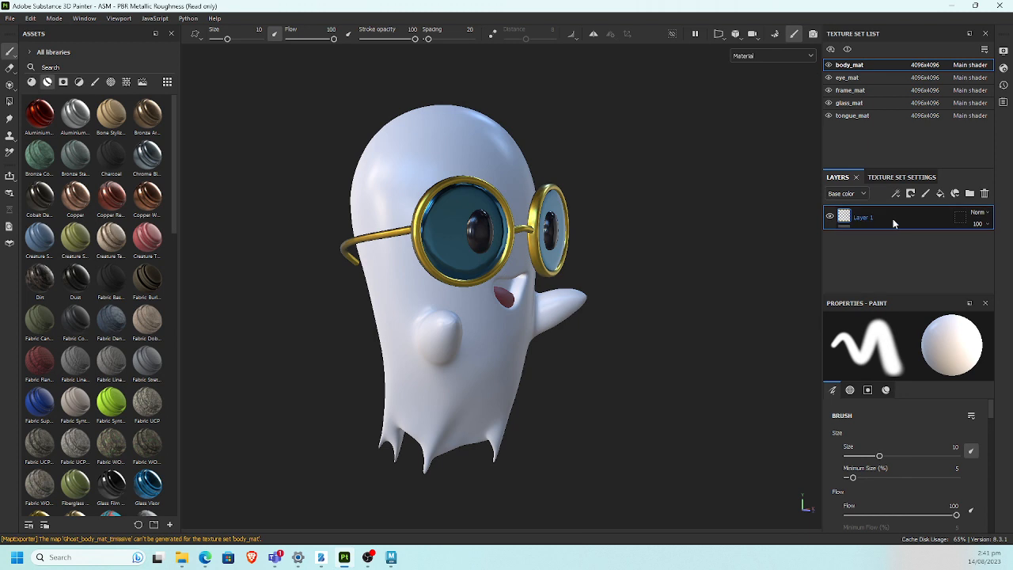
Step: Delete the Latex Black group and every other layer from the eye_mat texture set
left_click(876, 79)
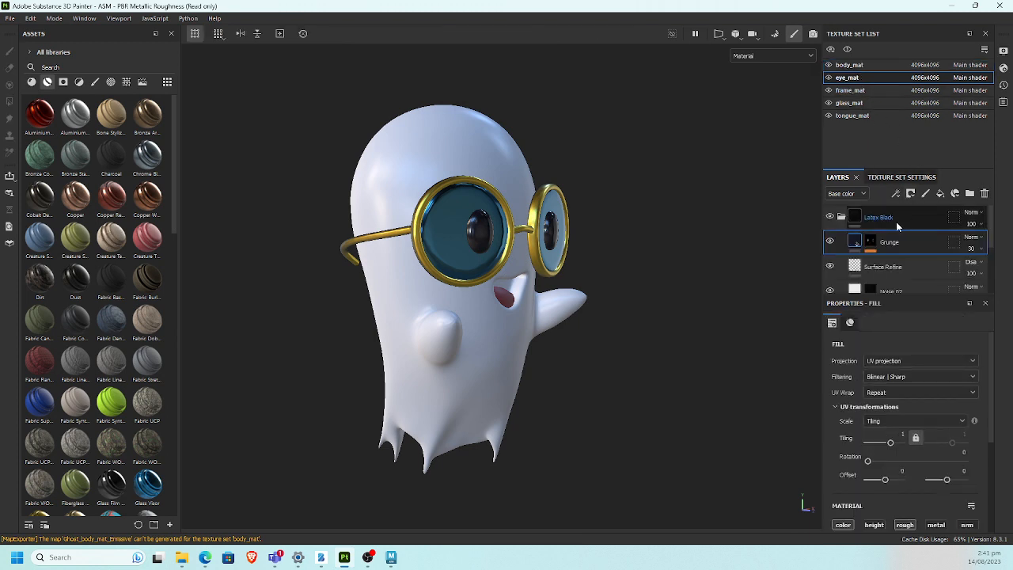
left_click(898, 221)
key("Delete")
key("Delete")
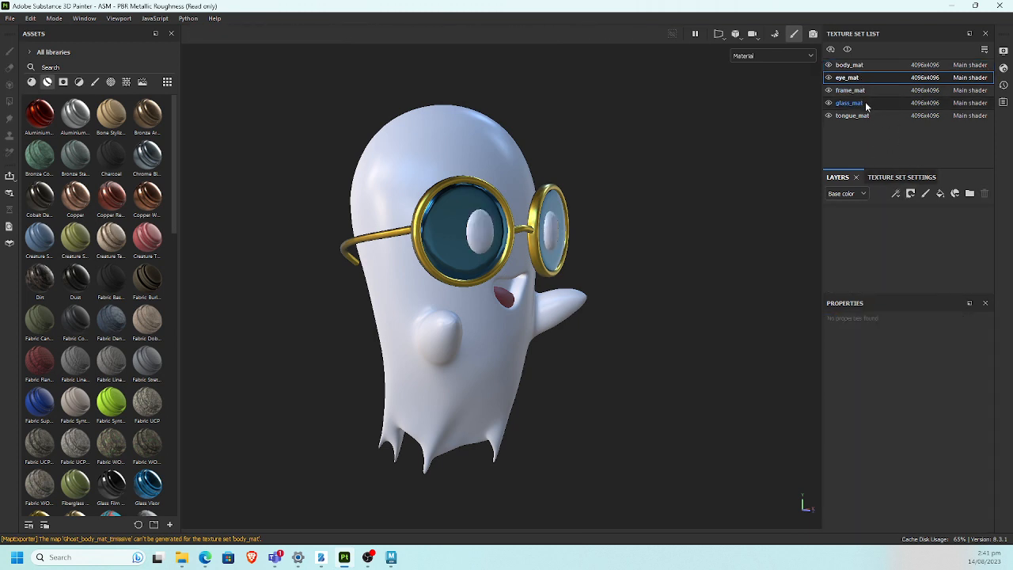
Step: Delete the Gold Armor group and every other layer from the frame_mat texture set
left_click(865, 90)
left_click(905, 220)
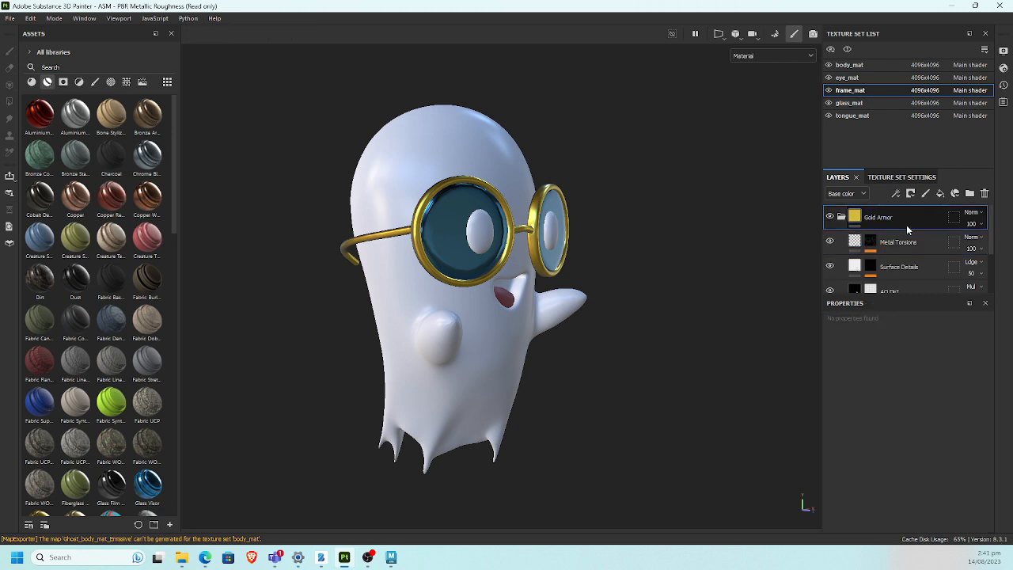
key("Delete")
key("Delete")
Step: Delete the glass material and Layer 1 from the glass_mat texture set
left_click(849, 102)
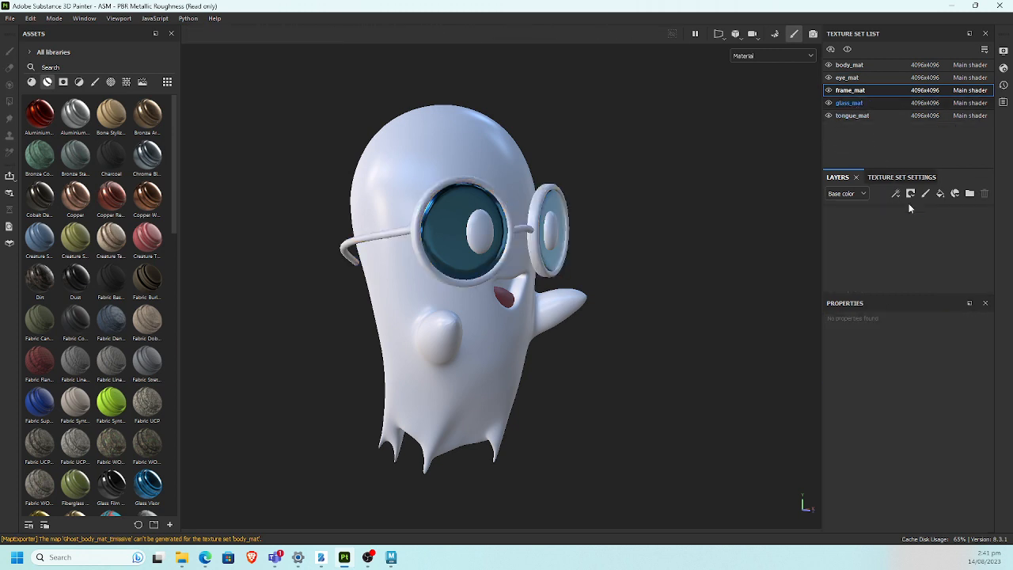
left_click(910, 225)
key("Delete")
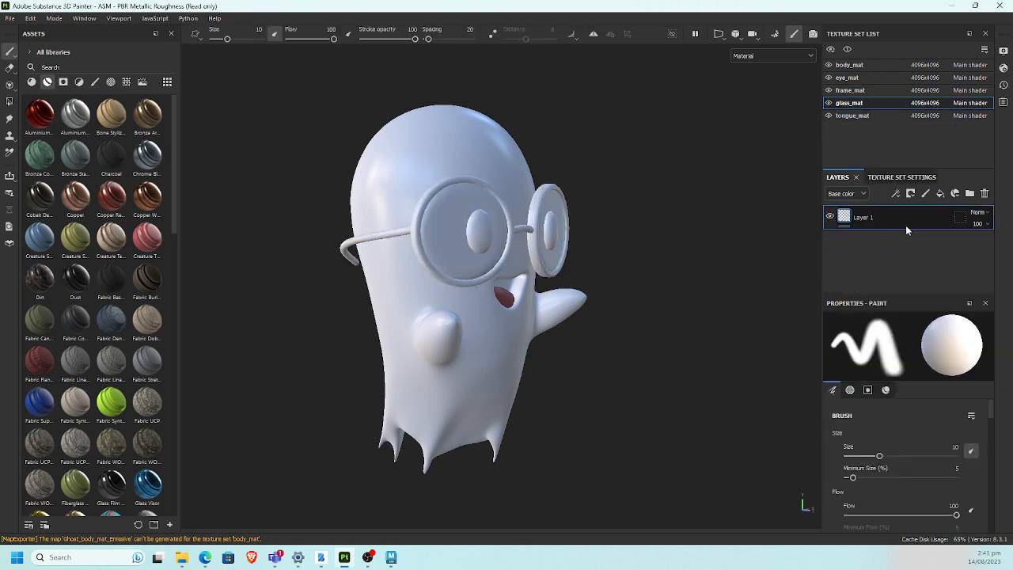
key("Delete")
Step: Delete the Plastic Rough Scratched group and Layer 1 from the tongue_mat texture set
left_click(852, 116)
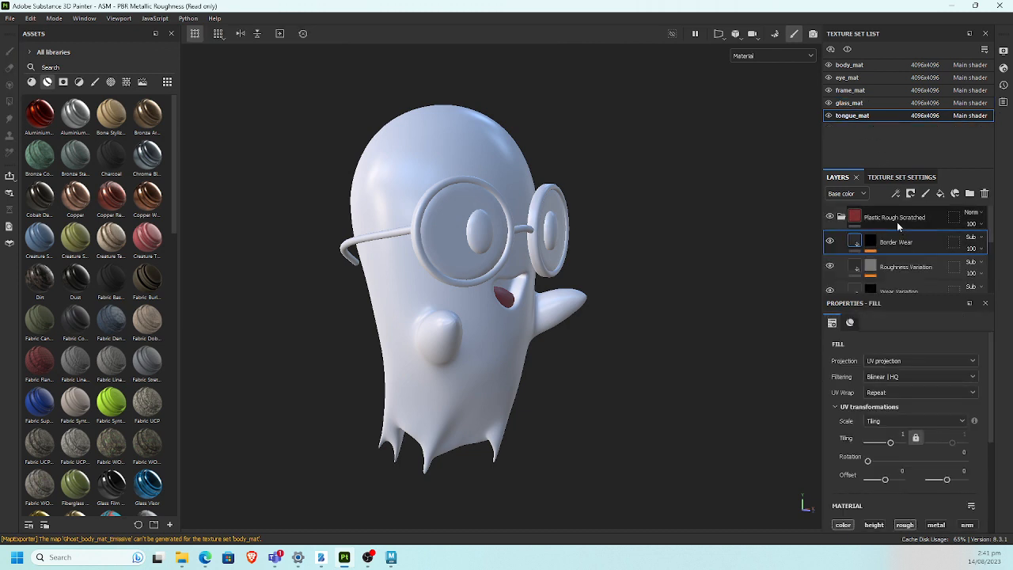
left_click(898, 222)
key("Delete")
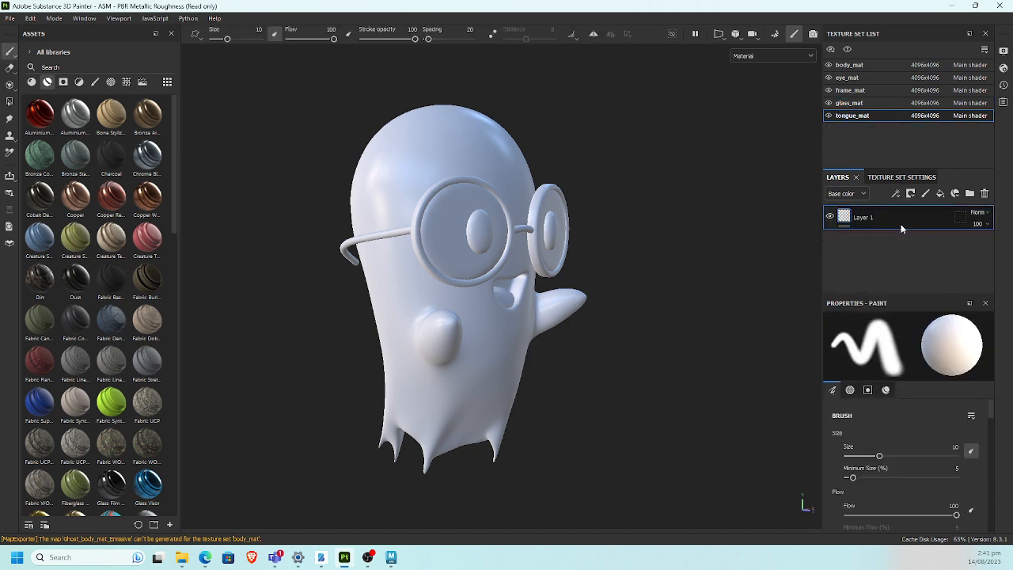
key("Delete")
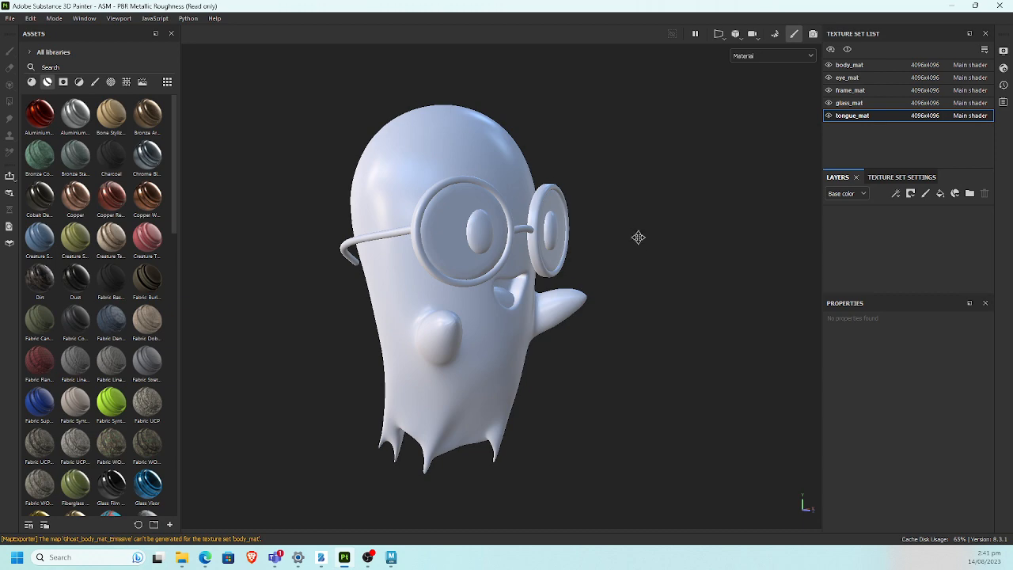
Step: Start saving the project and create a folder named Substance inside the Desktop's ghost_project folder as its location
middle_click_drag(637, 238, 628, 211, "alt")
mouse_move(615, 249)
left_mouse_down("alt")
mouse_move(626, 250)
mouse_move(617, 255)
left_mouse_up("alt")
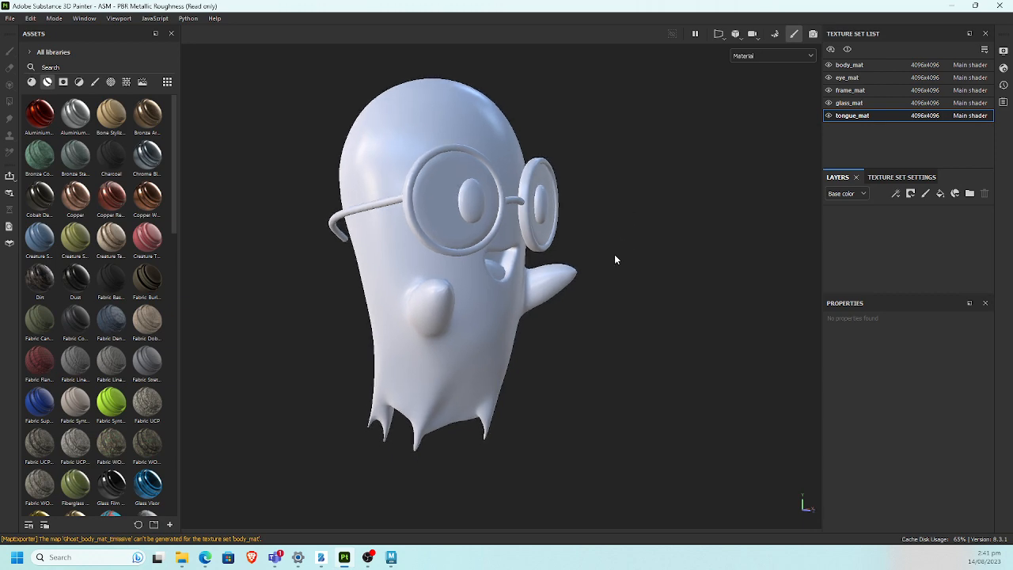
key("ctrl+s")
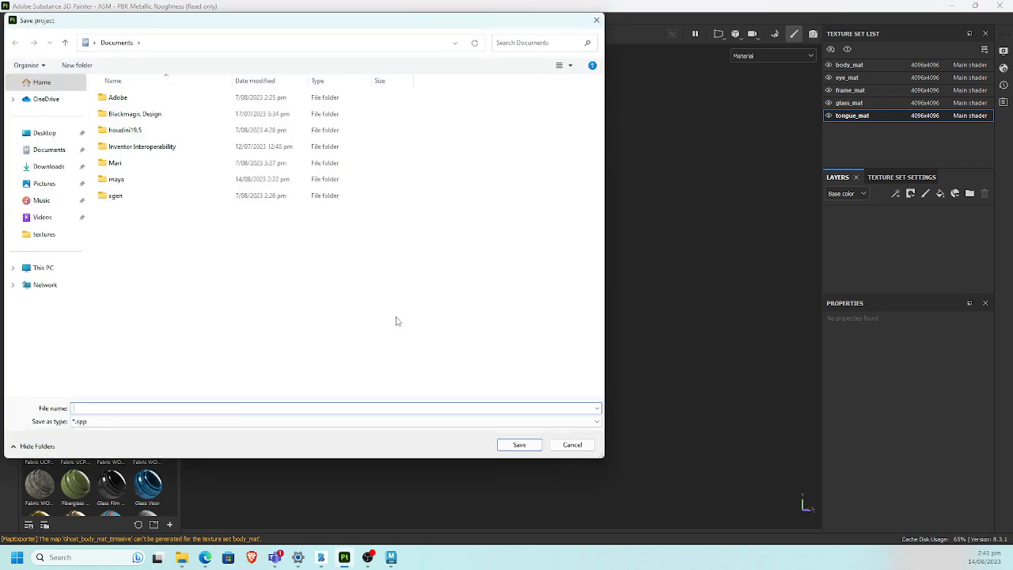
left_click(45, 134)
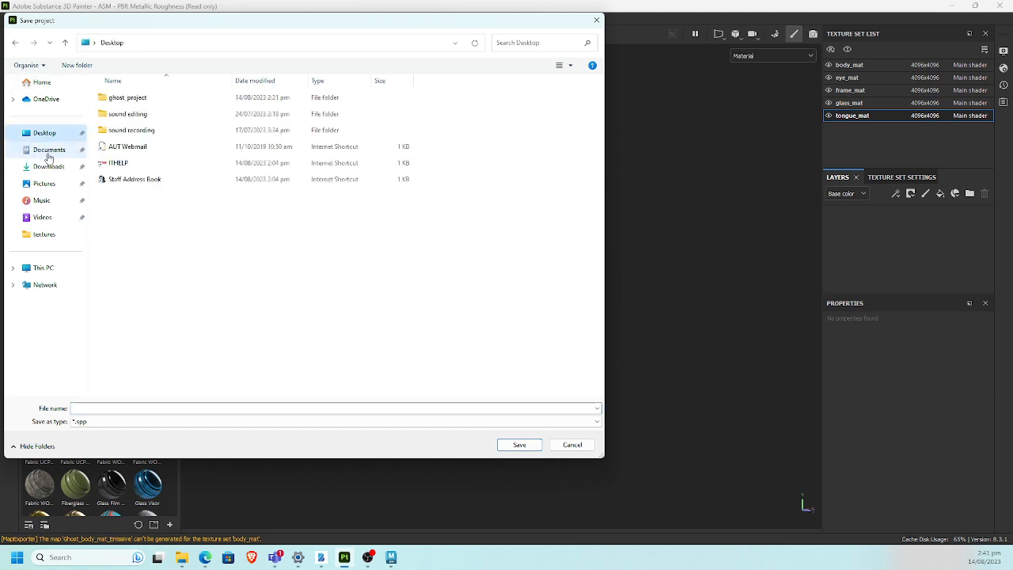
double_click(127, 98)
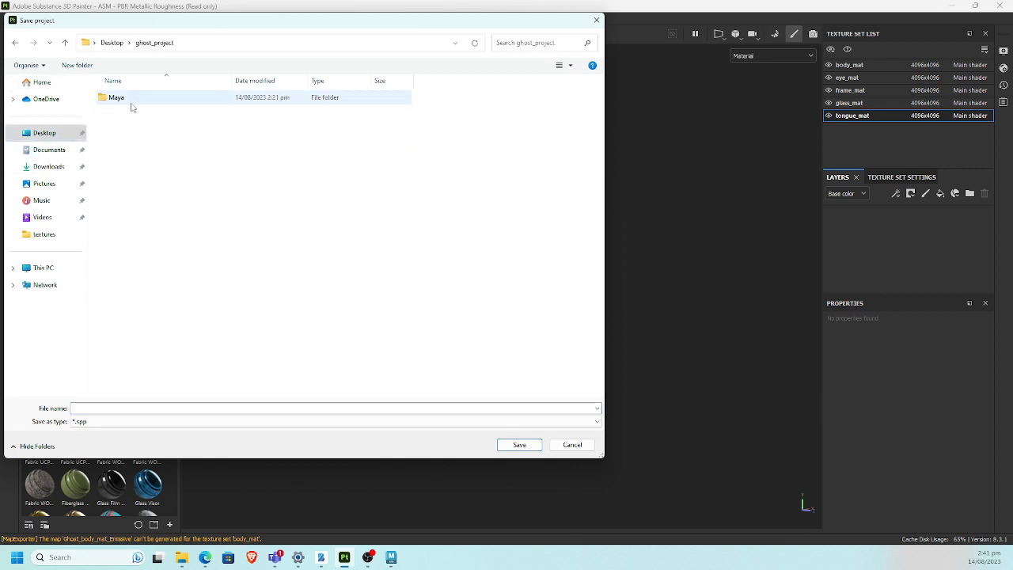
left_click(77, 67)
type("Substance")
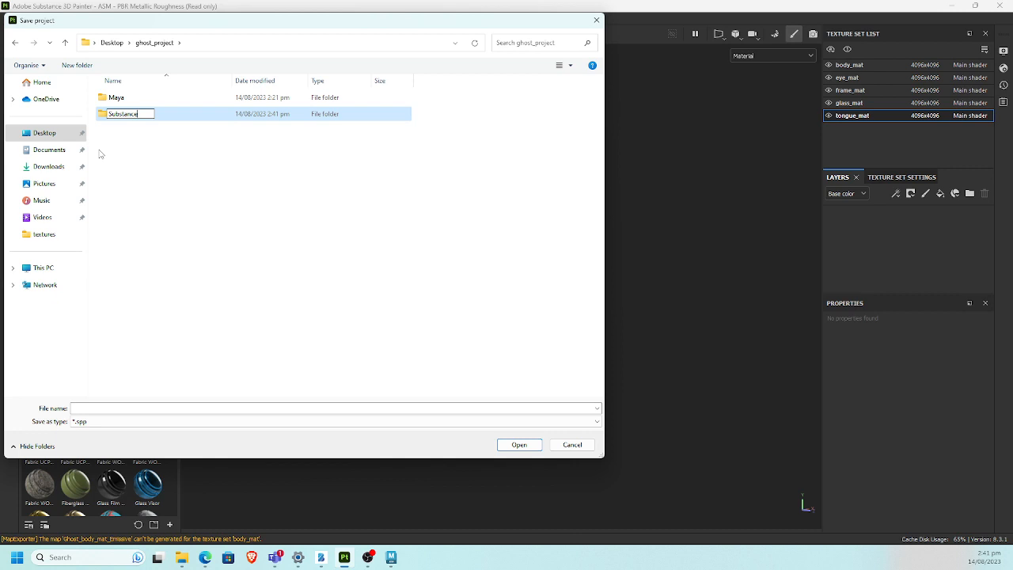
key("Return")
key("Return")
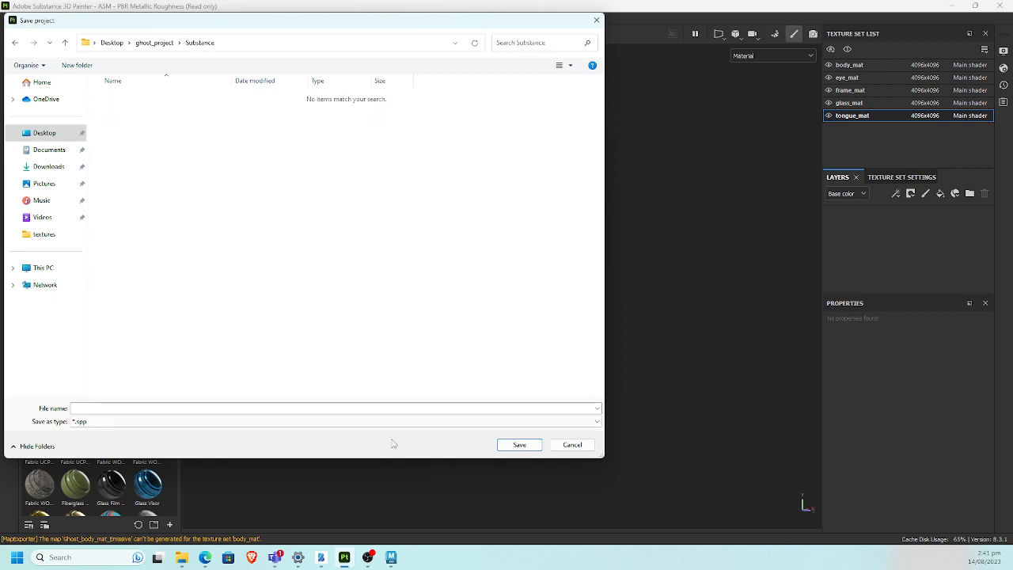
Step: Save the stripped project as Ghost in the Substance folder
left_click(330, 408)
type("Ghost")
left_click(519, 445)
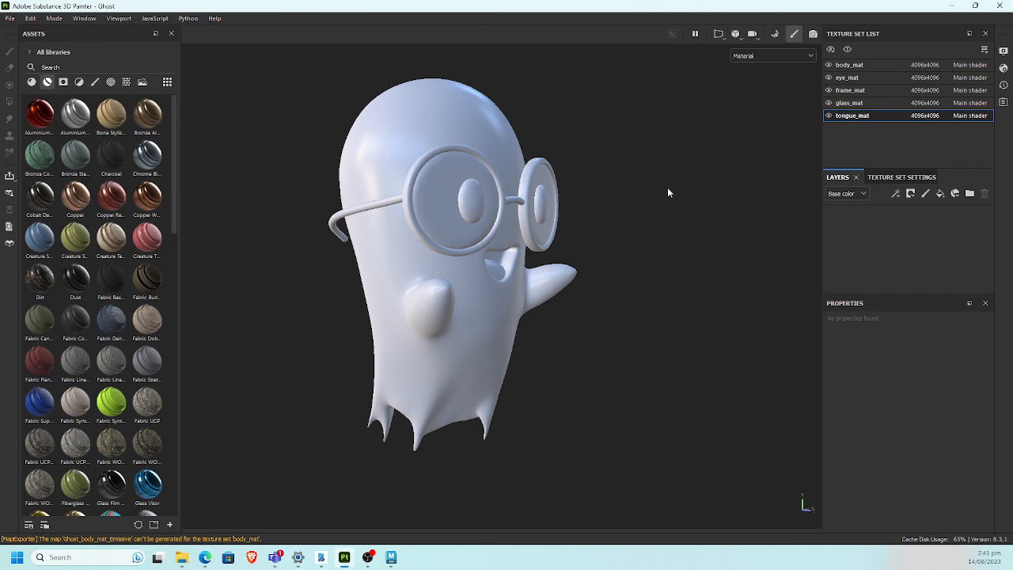
Step: Show the texture set settings for tongue_mat and give them more vertical room to examine the general properties and channels
left_click(893, 178)
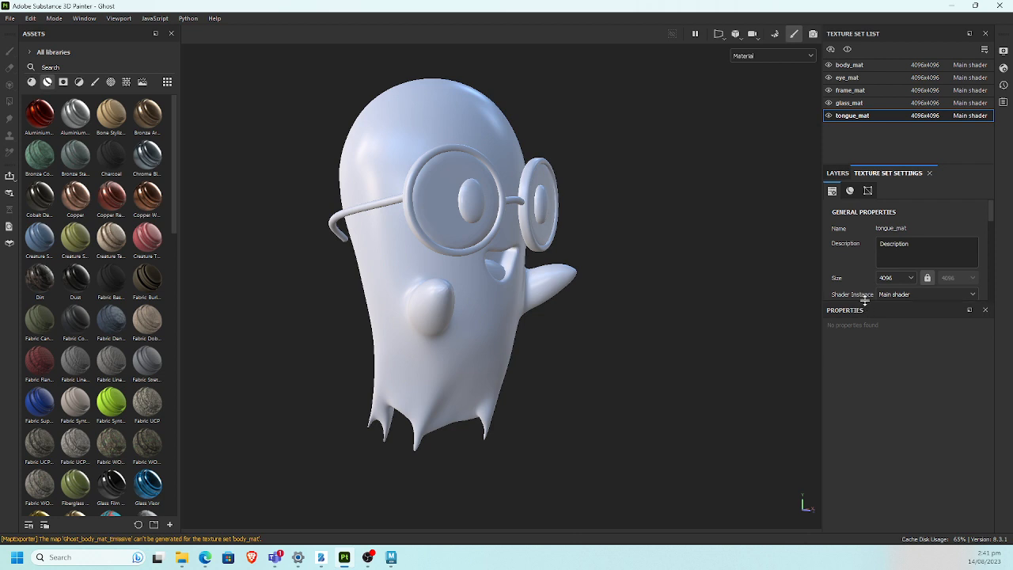
left_click_drag(865, 307, 865, 346)
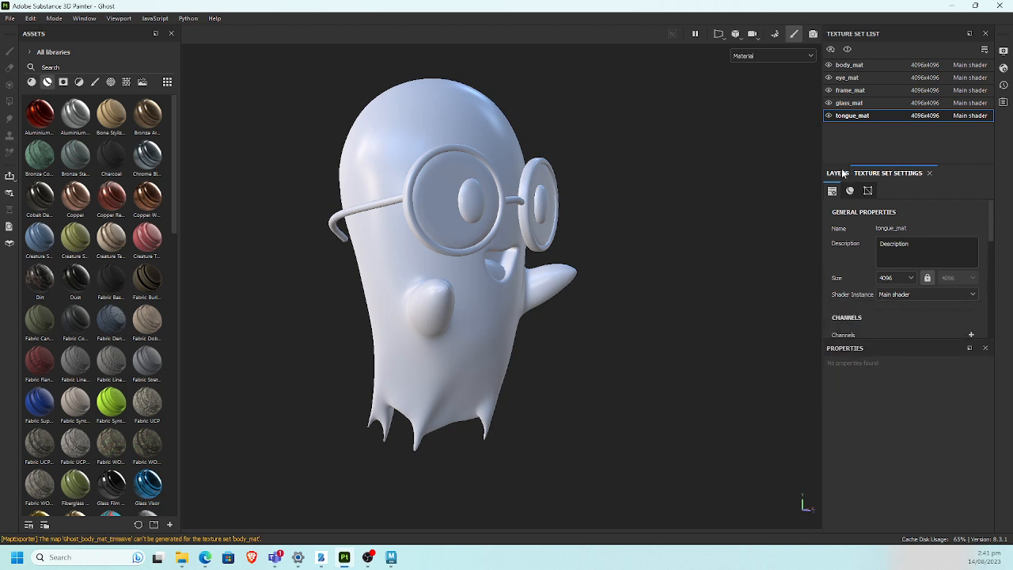
left_click(837, 173)
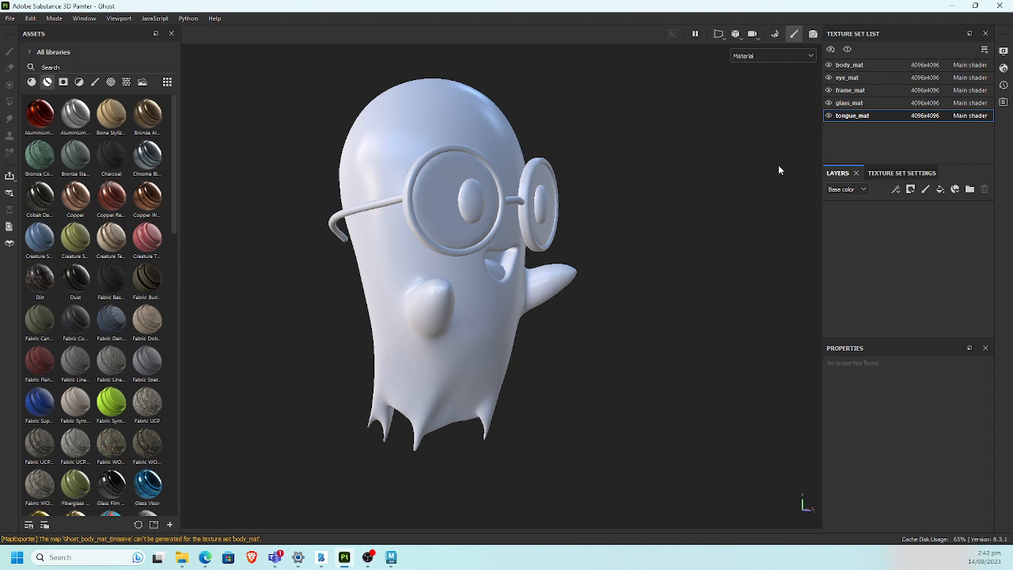
left_click(906, 173)
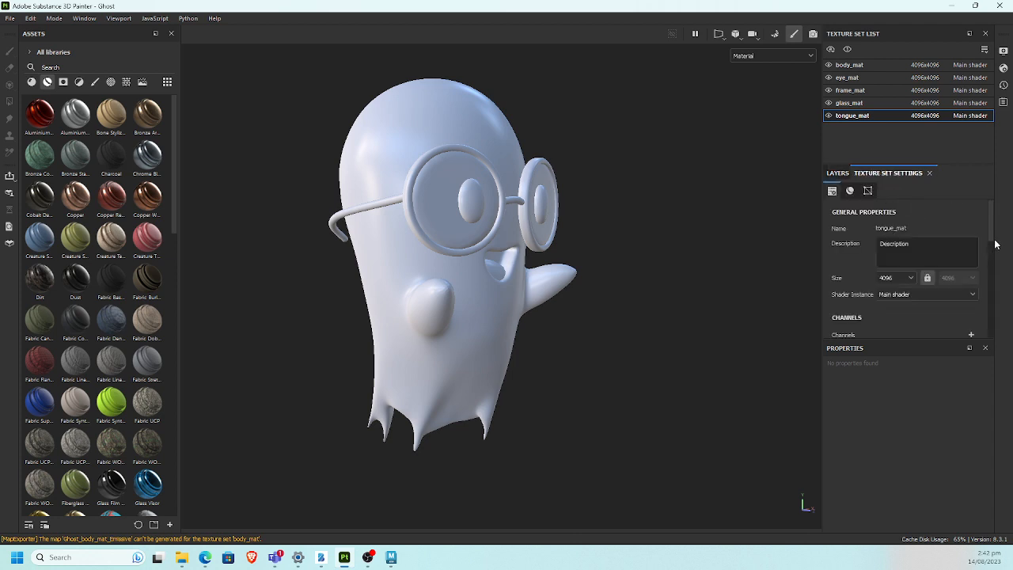
Step: Open the mesh map baking settings and exclude the eye_mat texture set from the bake
left_click_drag(997, 243, 1002, 331)
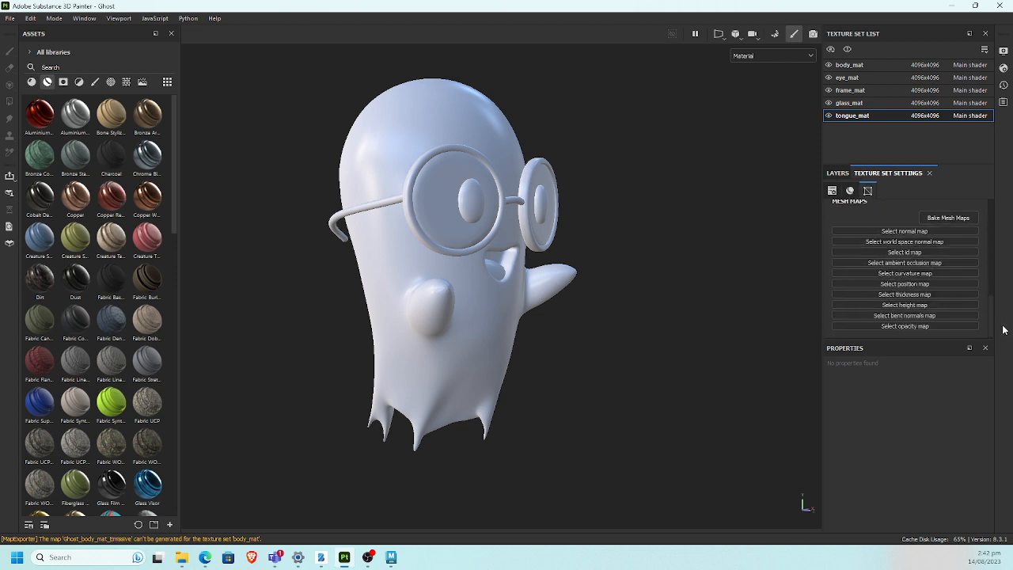
left_click(926, 223)
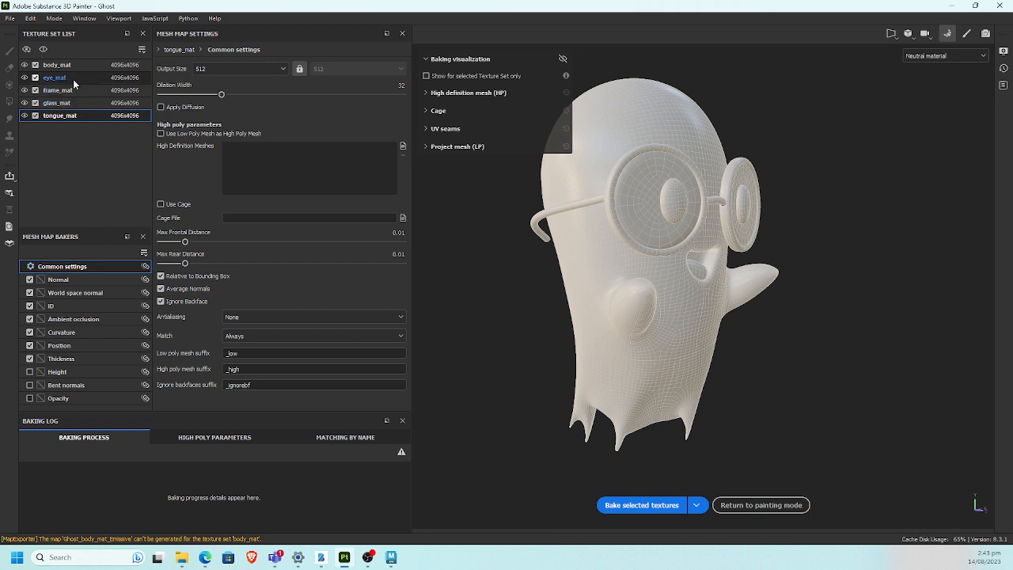
left_click(35, 77)
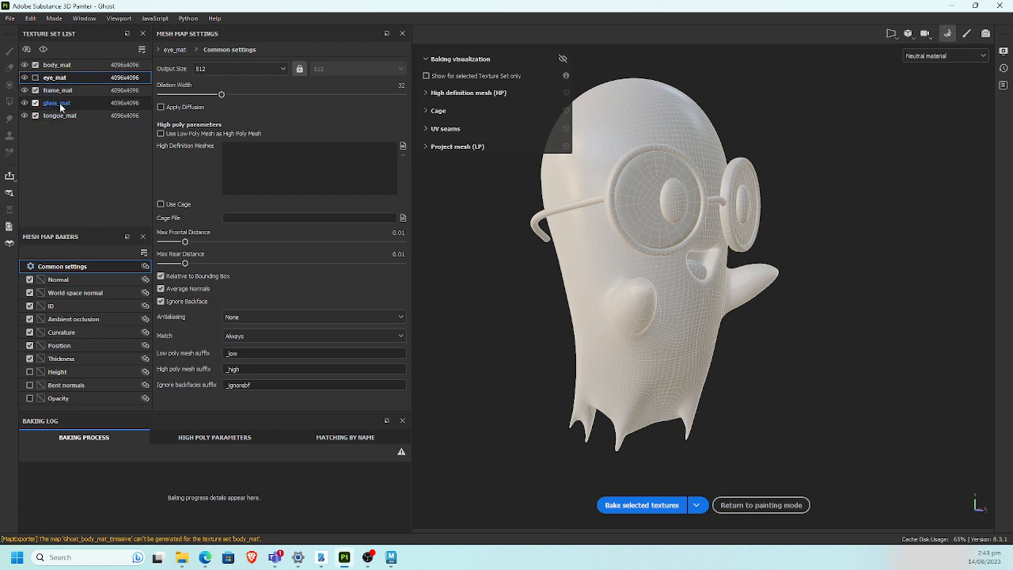
Step: Set the output size of the baked mesh maps to 2048 in the common settings
left_click(234, 69)
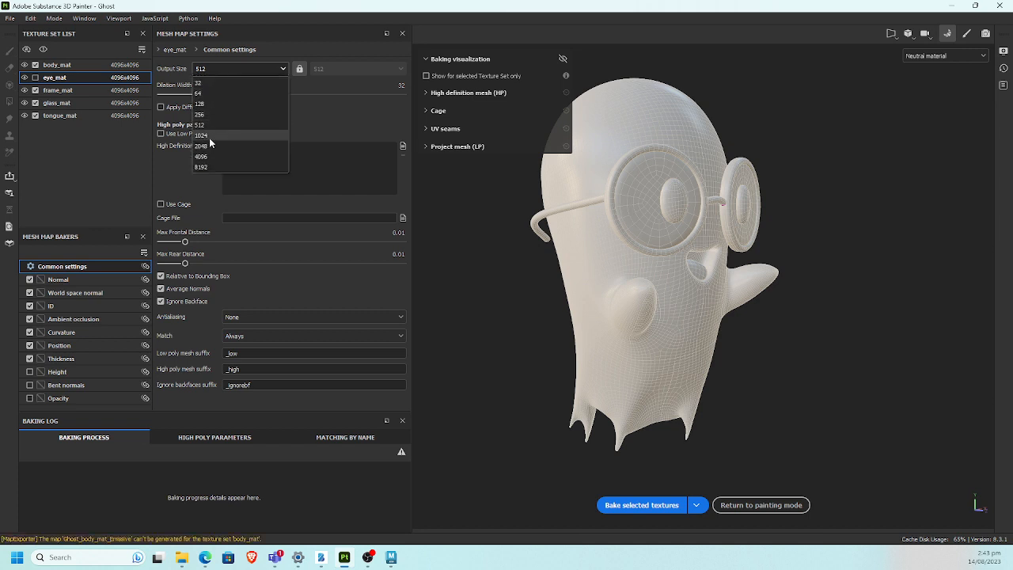
left_click(124, 127)
left_click(237, 70)
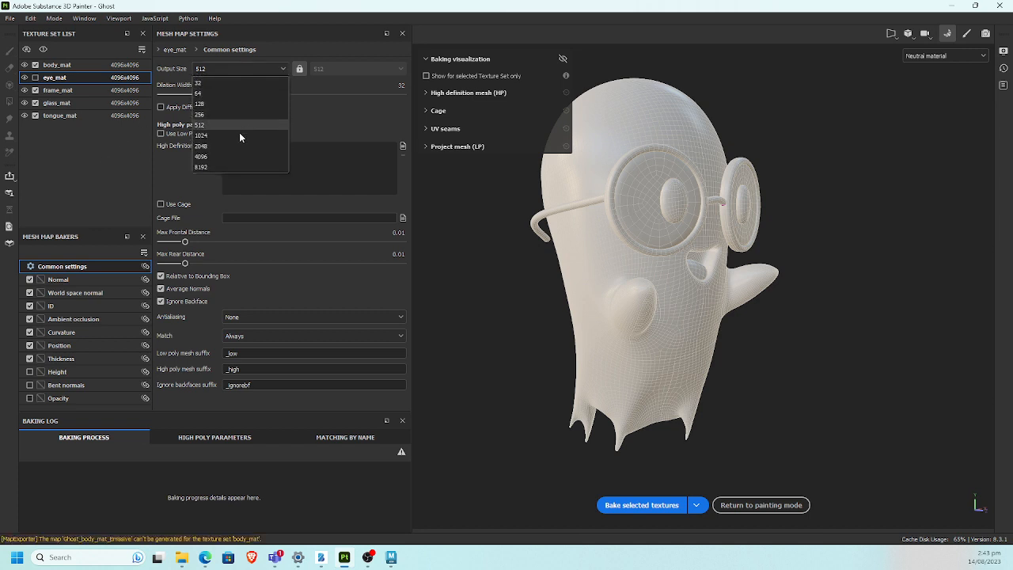
left_click(223, 136)
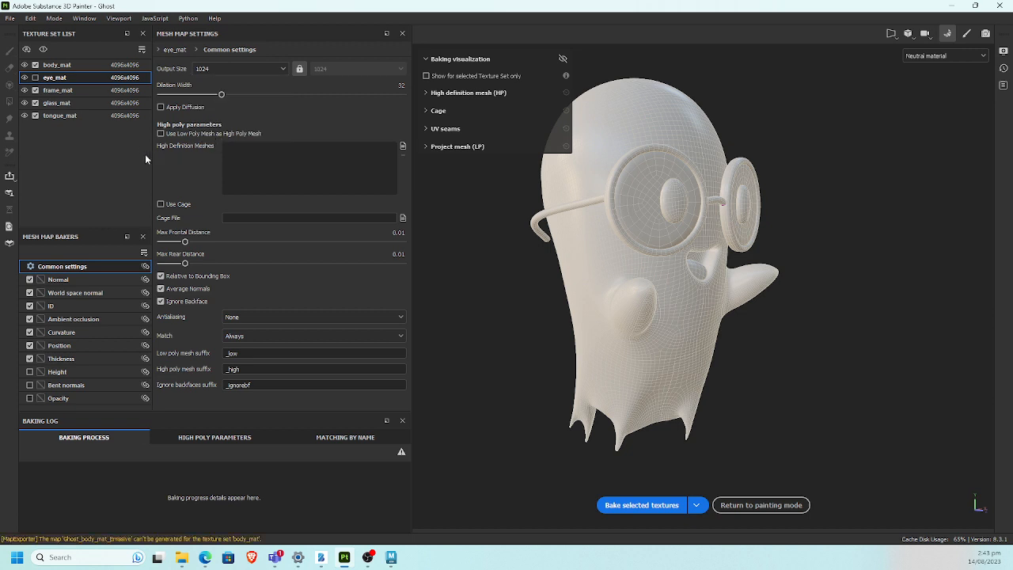
left_click(210, 72)
left_click(213, 144)
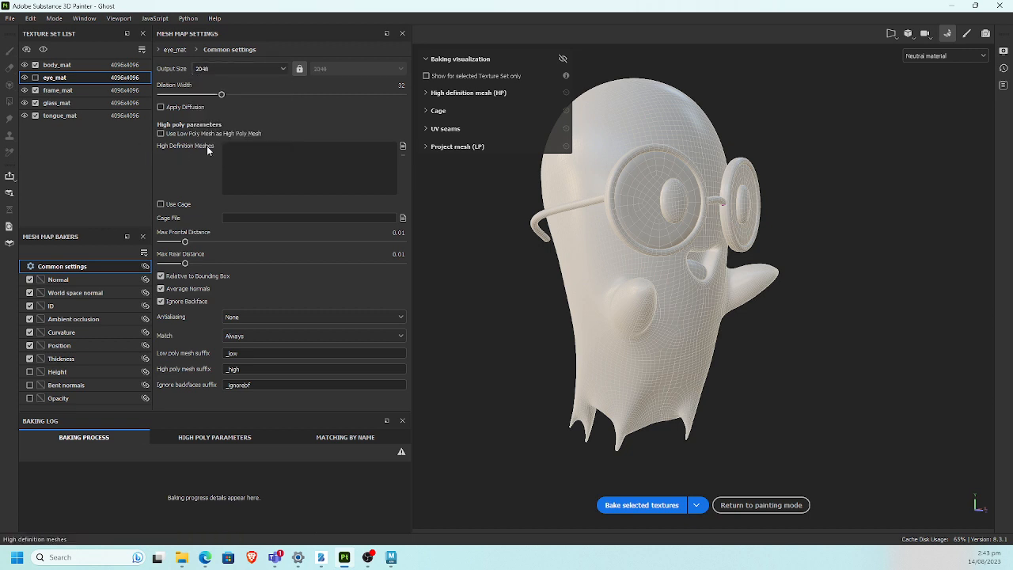
Step: Exclude the tongue_mat texture set from the bake and turn off the ID map baker
left_click(76, 64)
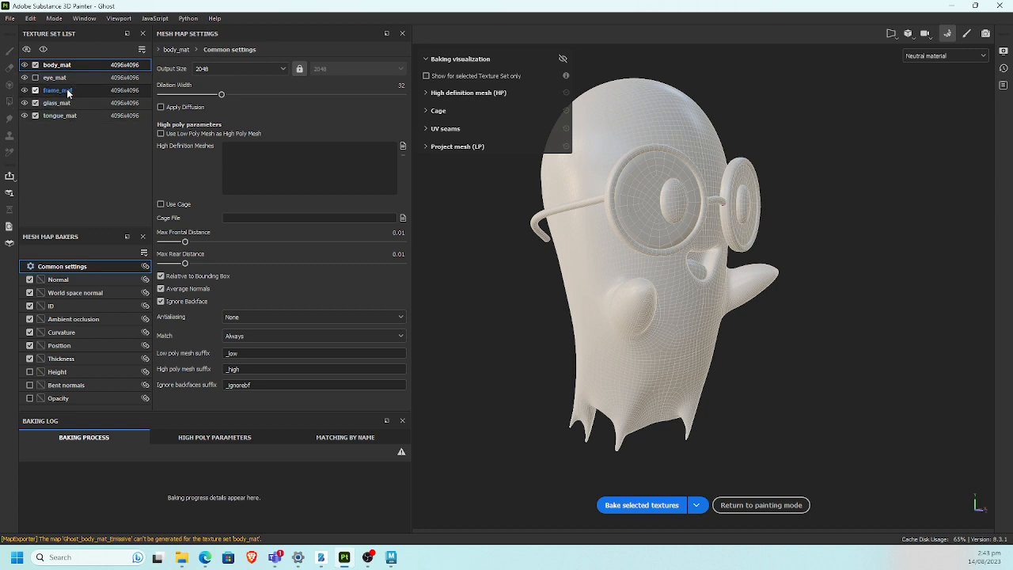
left_click(68, 91)
left_click(70, 108)
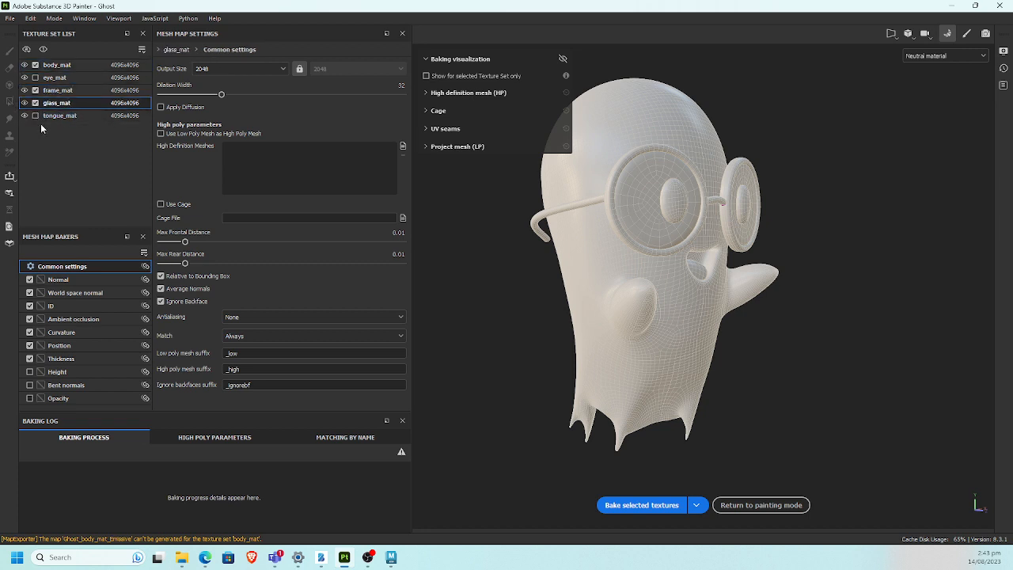
left_click(35, 116)
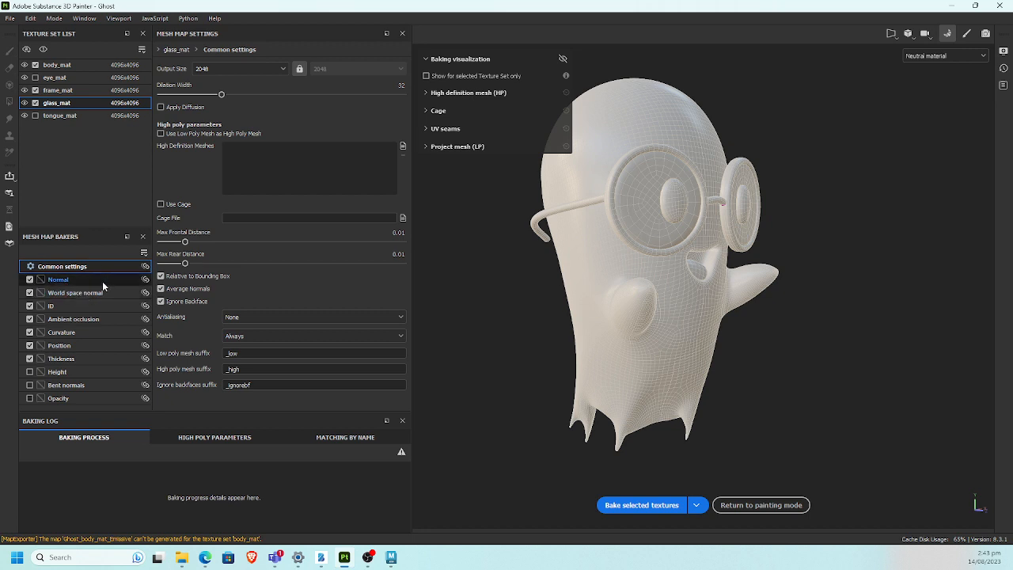
left_click(30, 305)
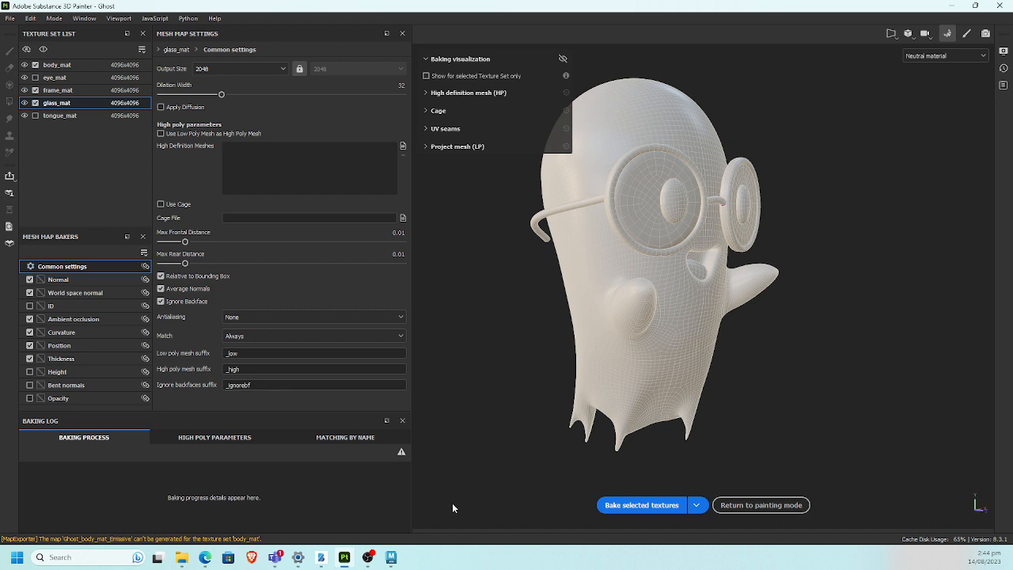
Step: Switch to Maya, close the Arnold render window and duplicate the Ghost group
left_click(390, 555)
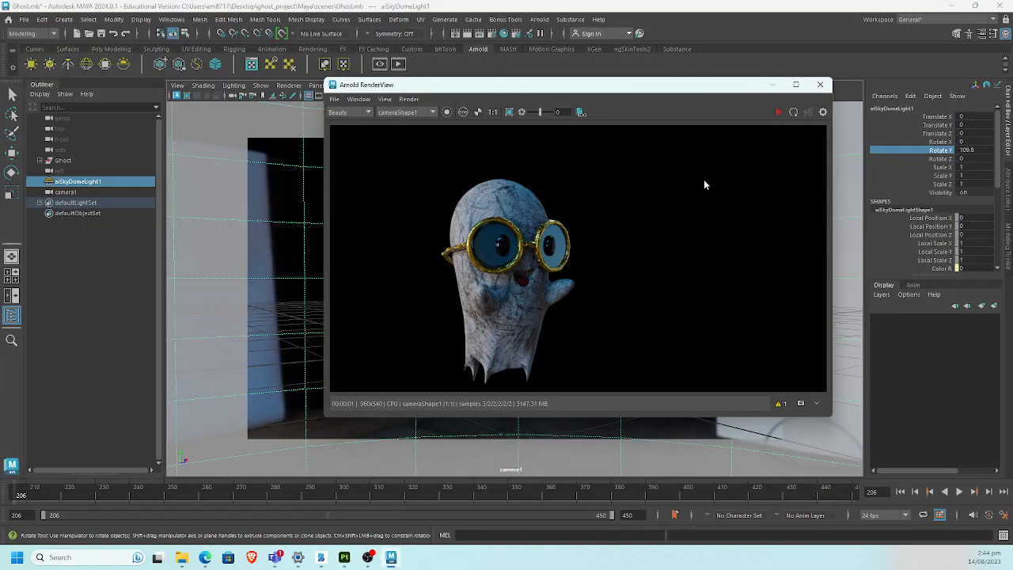
left_click(820, 84)
left_click(67, 161)
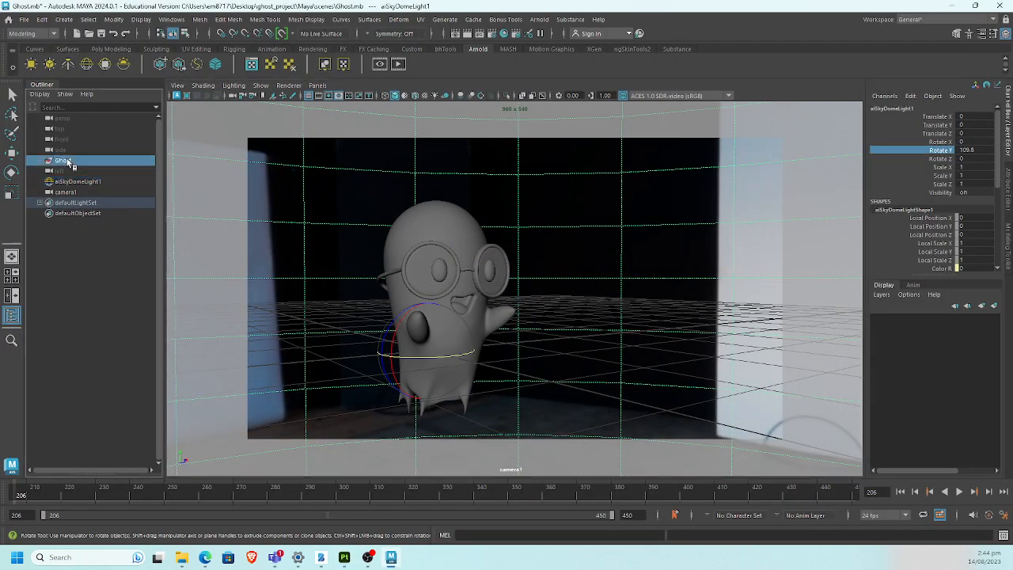
key("ctrl+d")
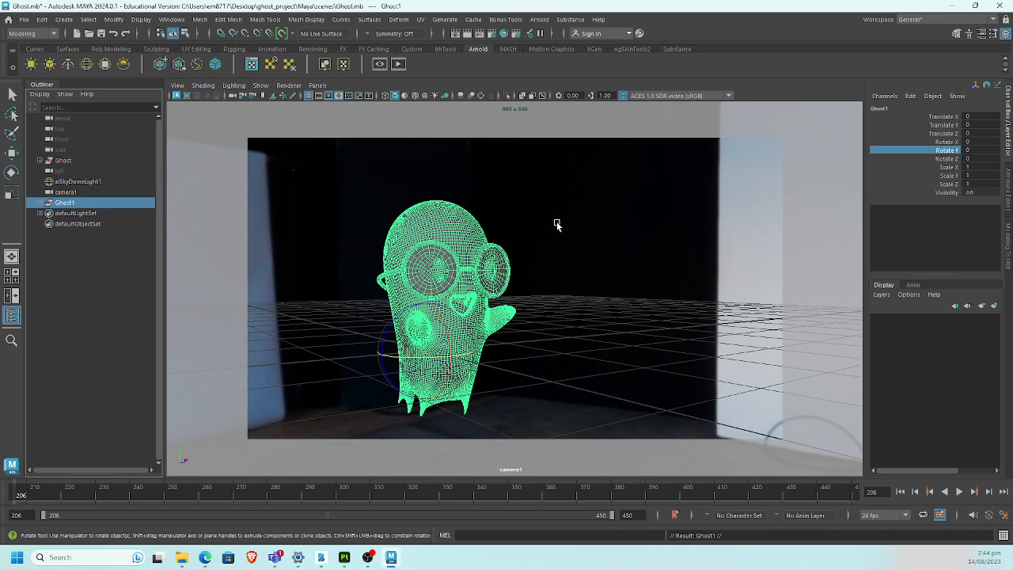
Step: Try to limit the camera viewport to displaying only polygon objects
left_click(554, 250)
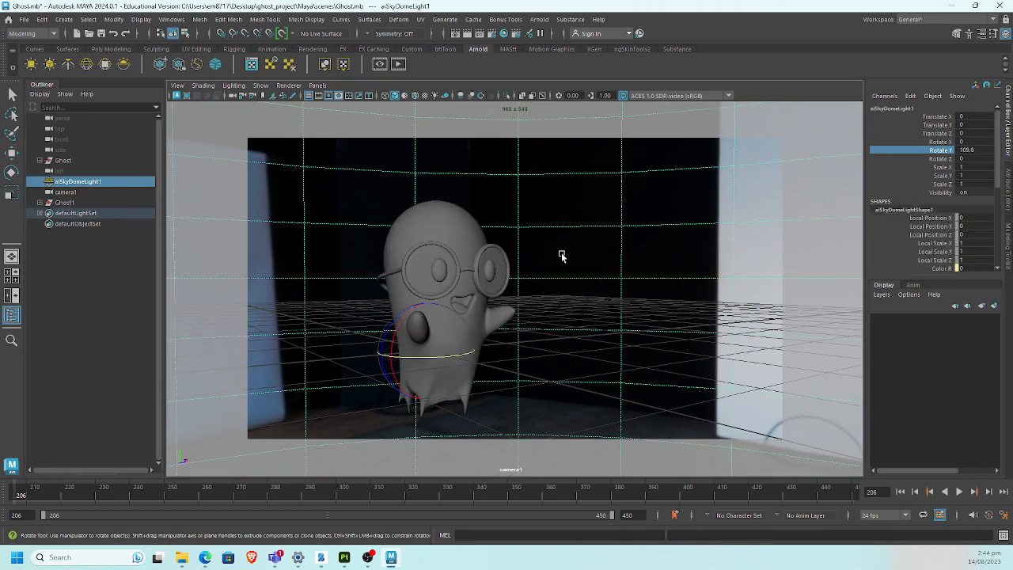
left_click(260, 85)
mouse_move(268, 116)
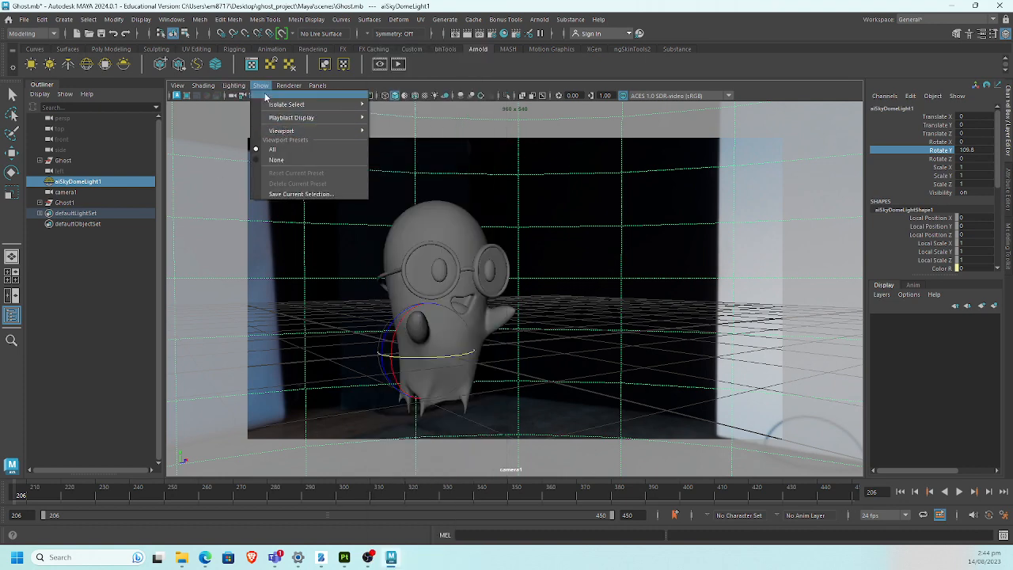
left_click(260, 85)
left_click(260, 86)
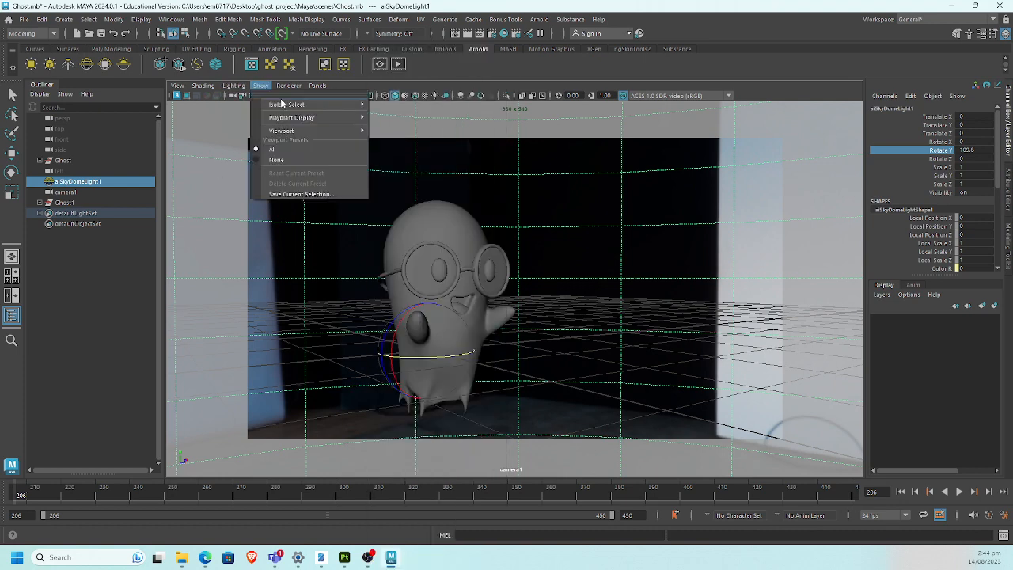
mouse_move(300, 133)
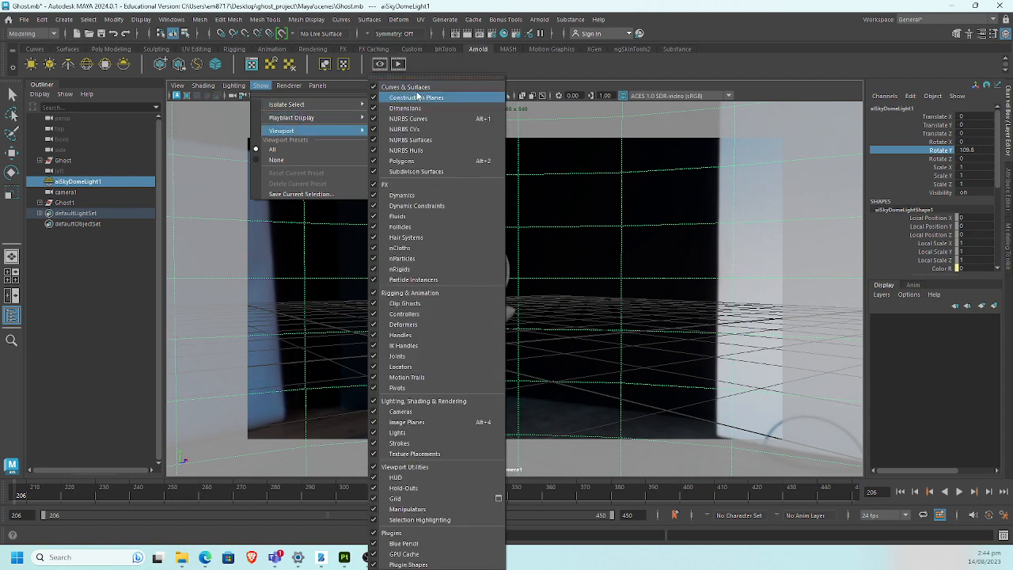
left_click(276, 159)
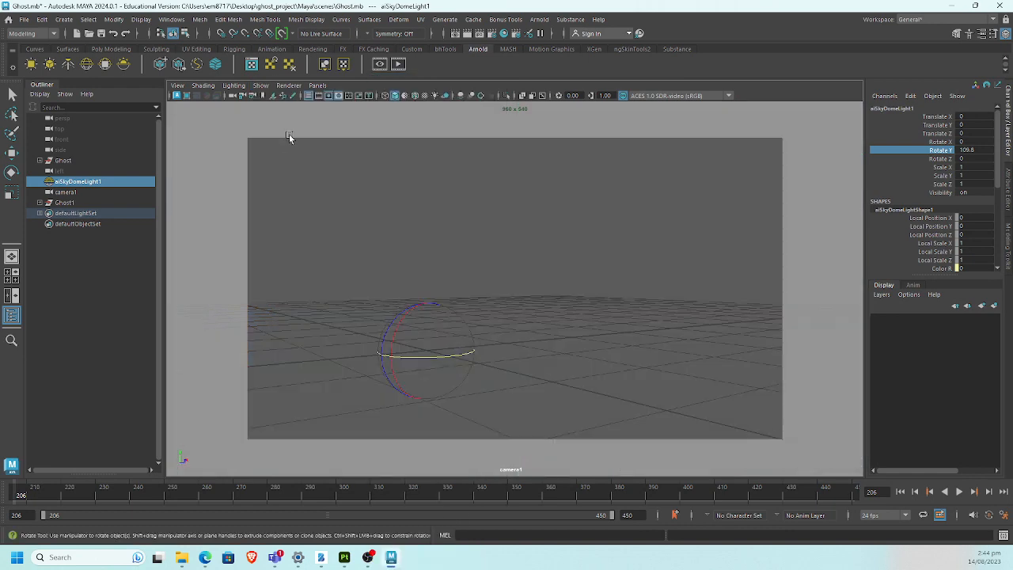
left_click(262, 87)
mouse_move(340, 131)
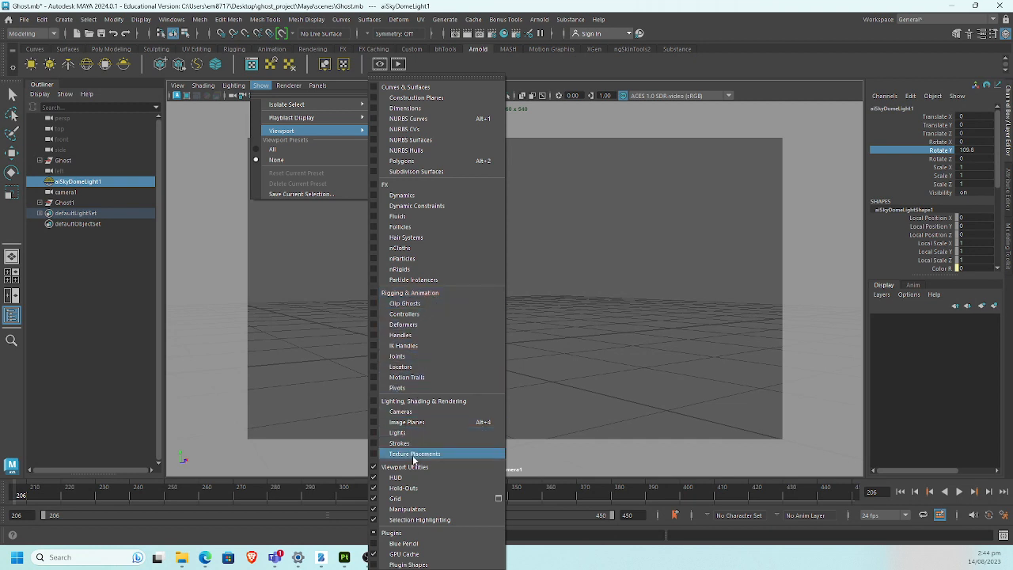
left_click(413, 162)
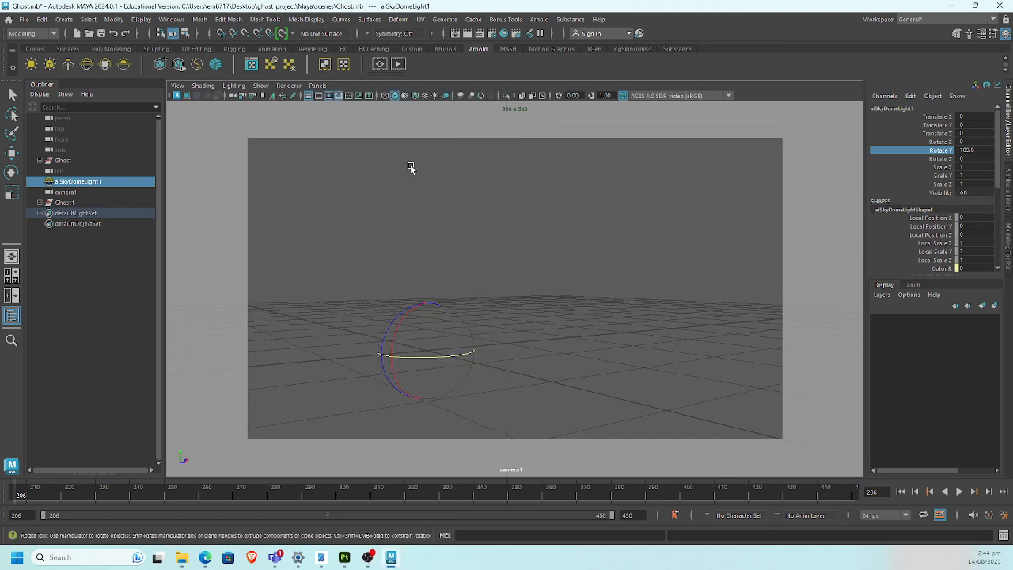
left_click(261, 86)
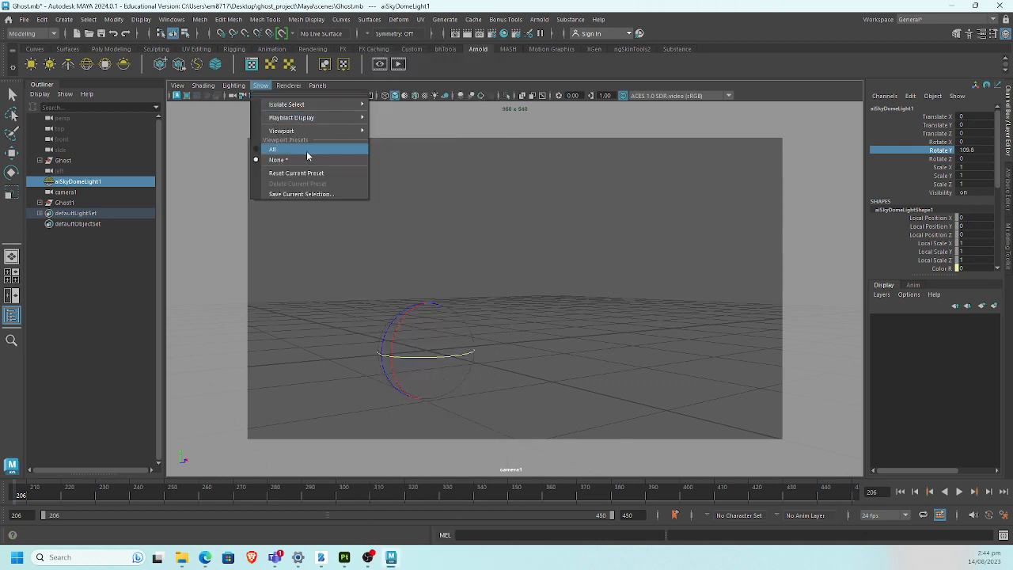
left_click(292, 150)
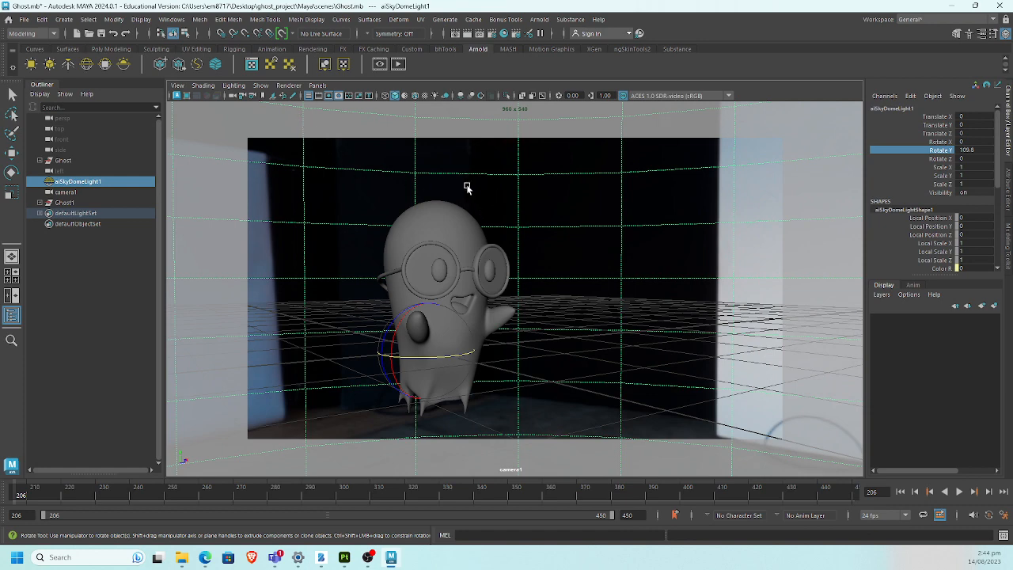
Step: Switch to the perspective view and move the duplicated ghost along X to -2.291, beside the original
key("space")
left_click_drag(467, 187, 479, 158)
left_click_drag(463, 215, 455, 239, "alt")
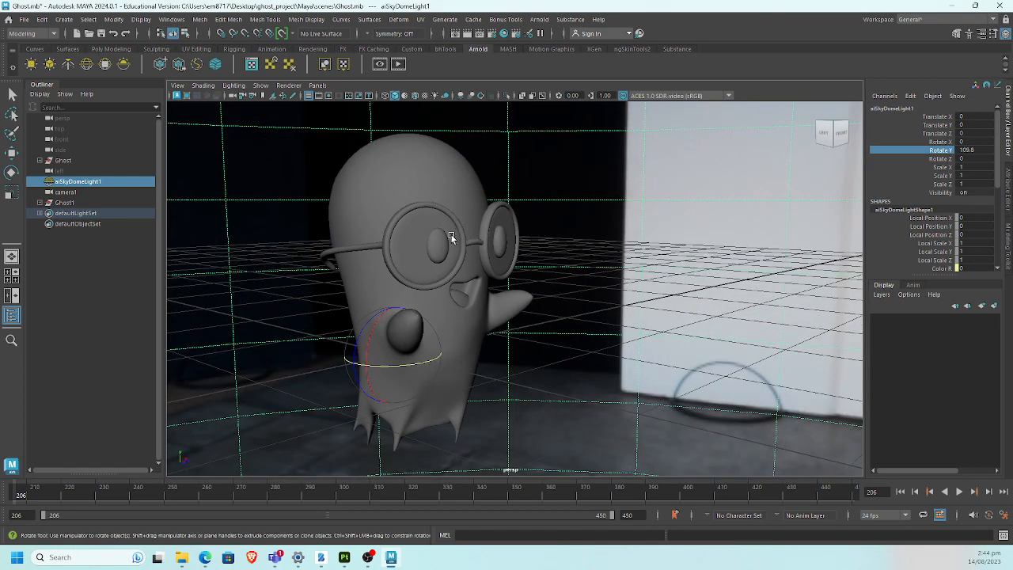
left_click(71, 203)
key("w")
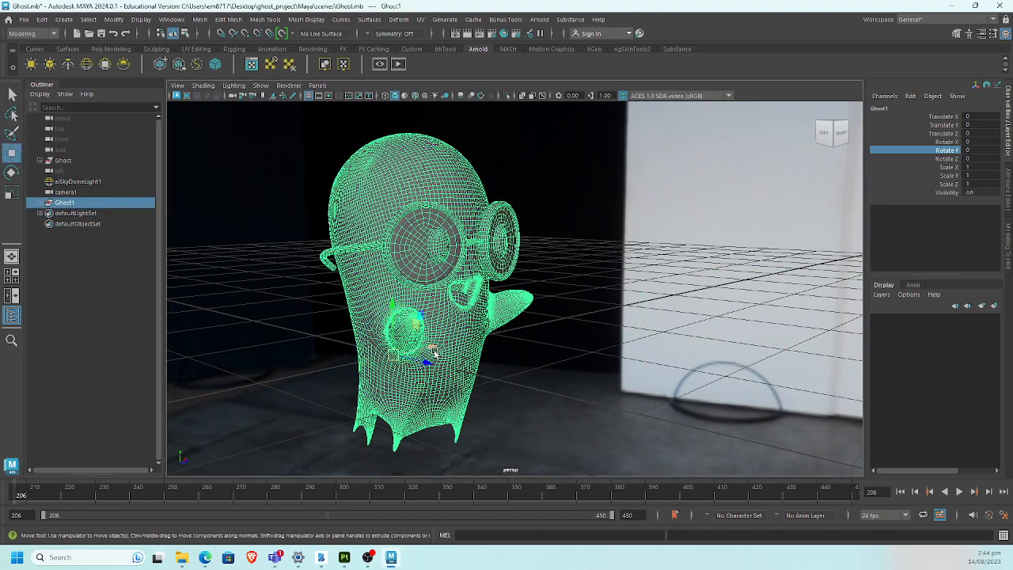
left_click_drag(436, 350, 230, 388)
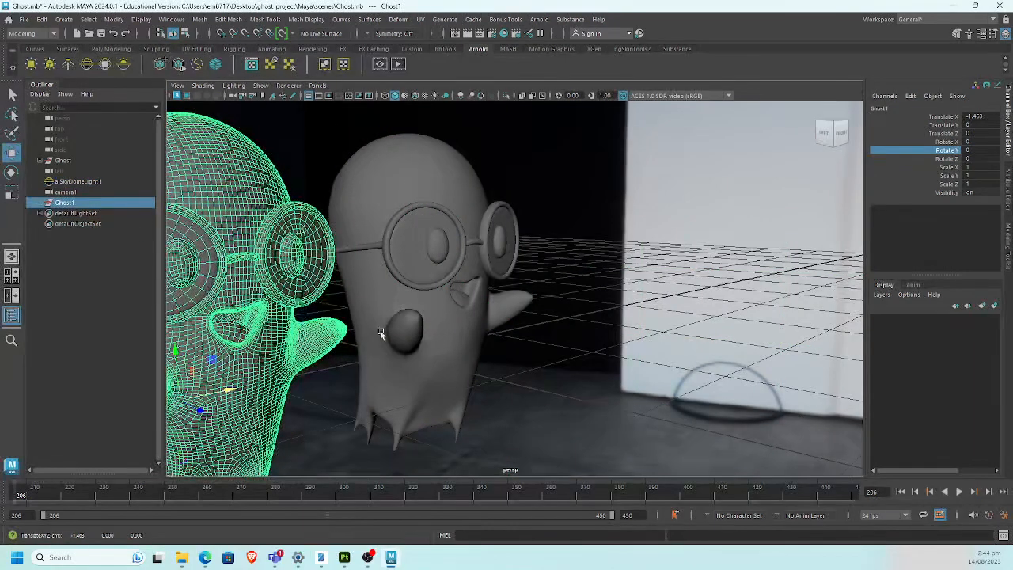
middle_click_drag(394, 325, 553, 277, "alt")
right_click_drag(554, 277, 396, 274, "alt")
left_click_drag(433, 325, 350, 343)
Step: Combine all meshes of the duplicated ghost group into a single object and delete its construction history
left_click_drag(386, 226, 368, 233)
left_click(340, 204)
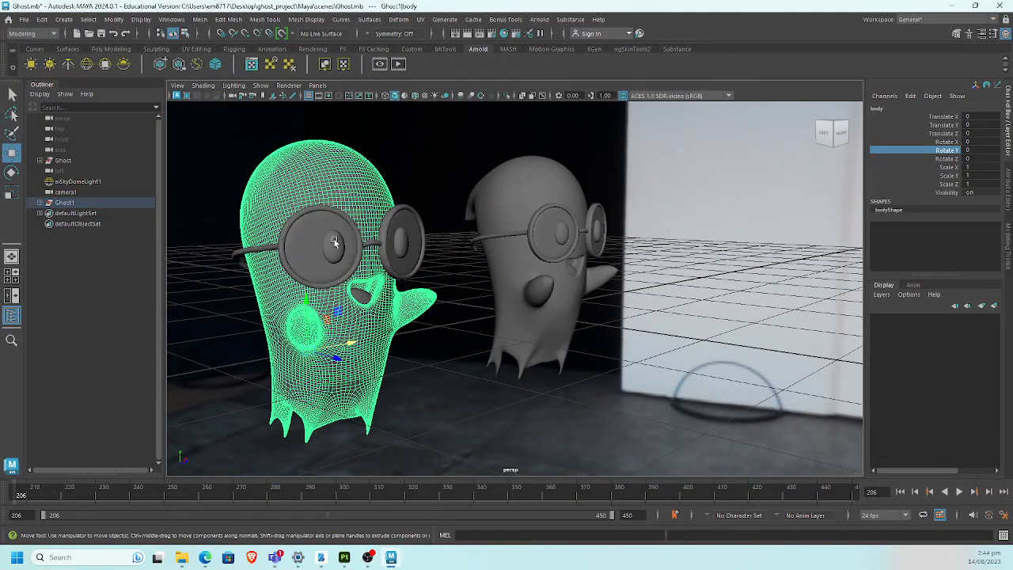
left_click(338, 239)
left_click(63, 203)
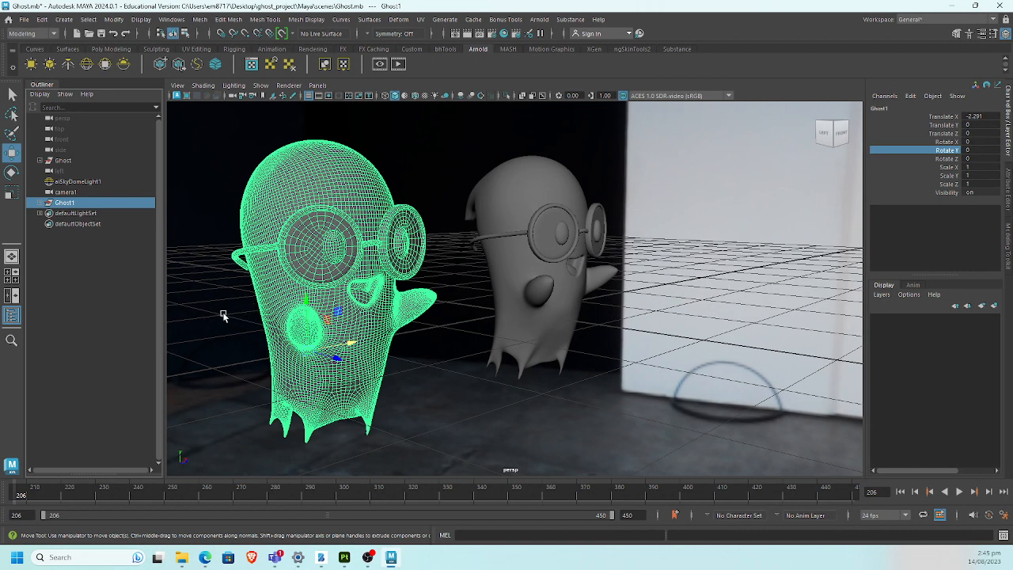
right_click(331, 234, "shift")
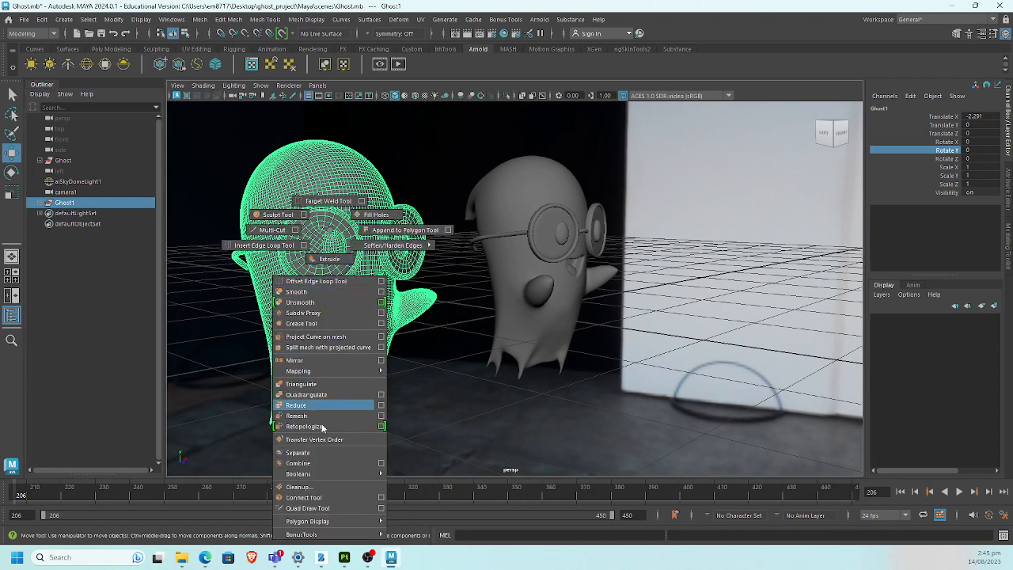
left_click(302, 463)
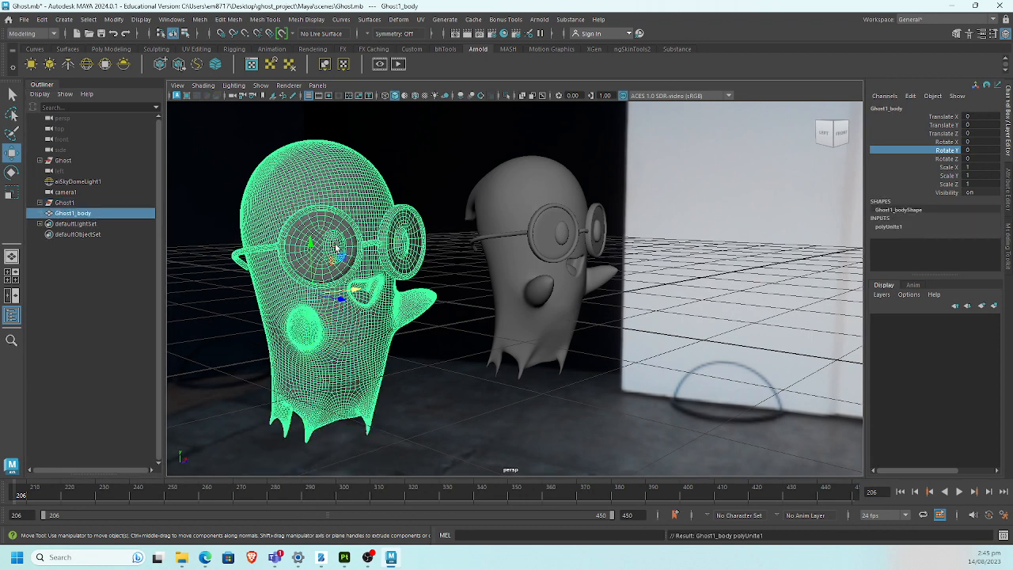
key("alt+shift+d")
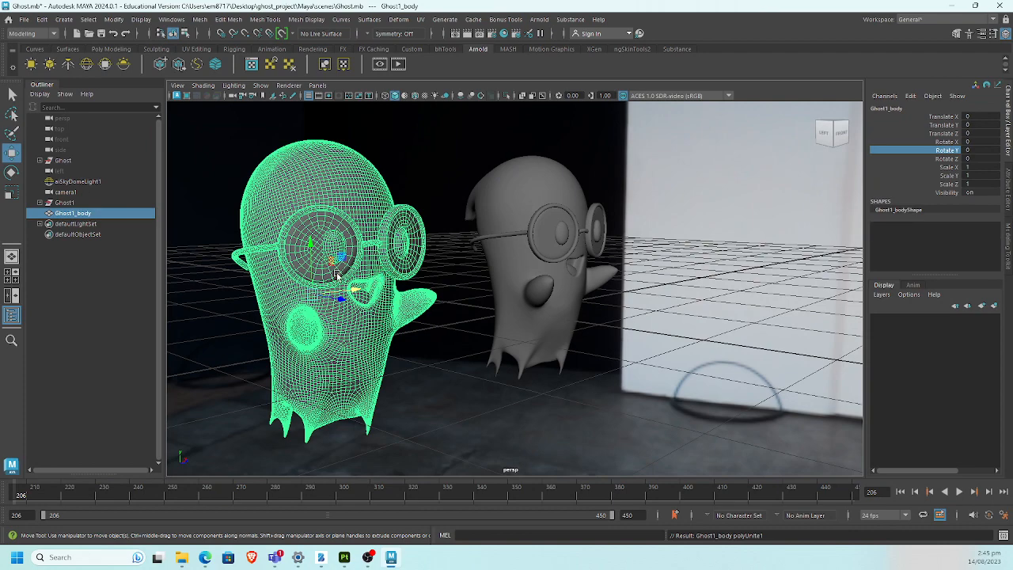
Step: Select all faces of both glasses lenses on the combined duplicate ghost mesh
scroll(378, 273, "up", 3)
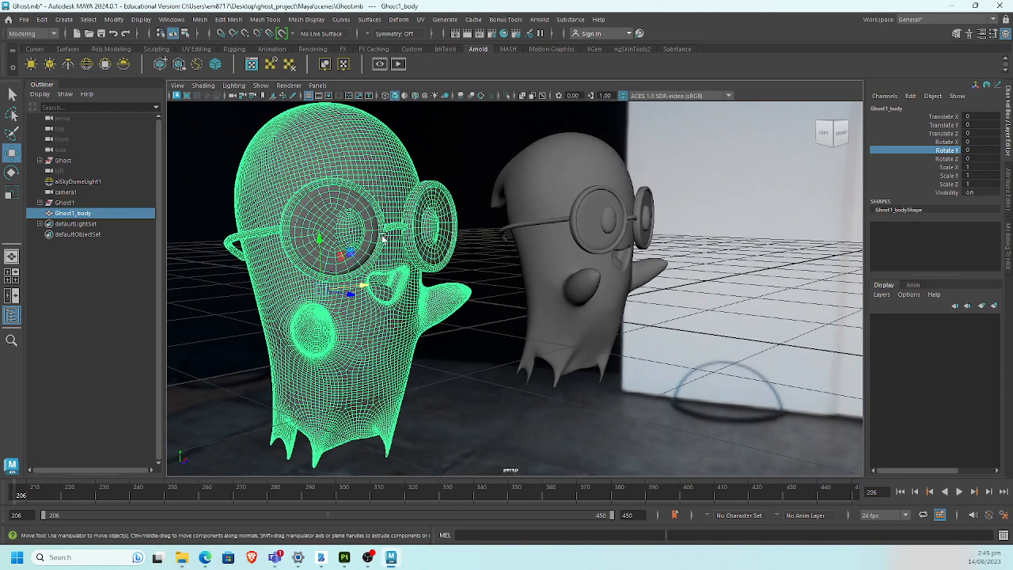
key("q")
right_click_drag(345, 218, 324, 239)
left_click(321, 238)
double_click(321, 239)
left_click(434, 252, "shift")
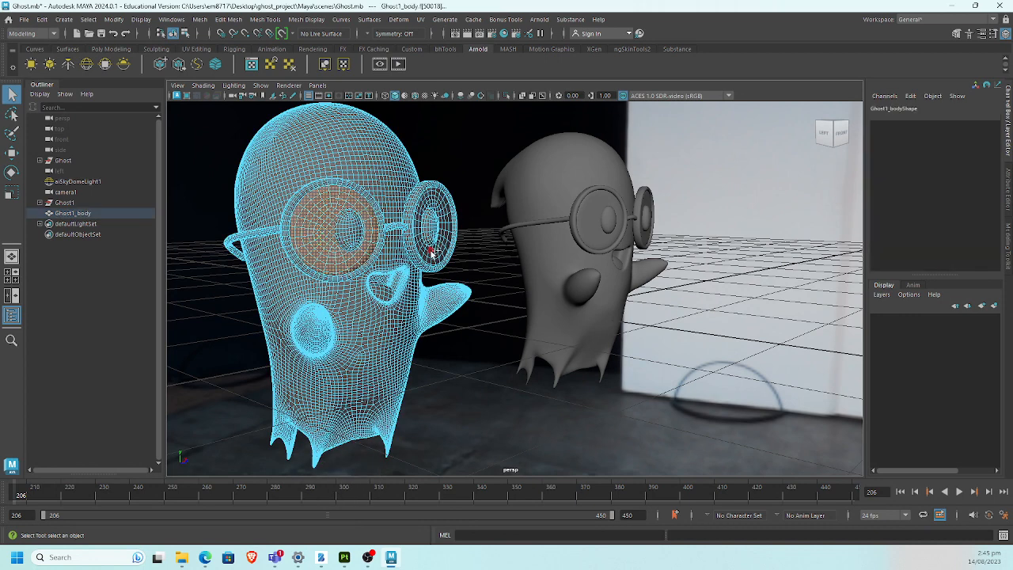
left_click(434, 252, "shift")
double_click(426, 254, "shift")
middle_click_drag(345, 219, 355, 212, "alt")
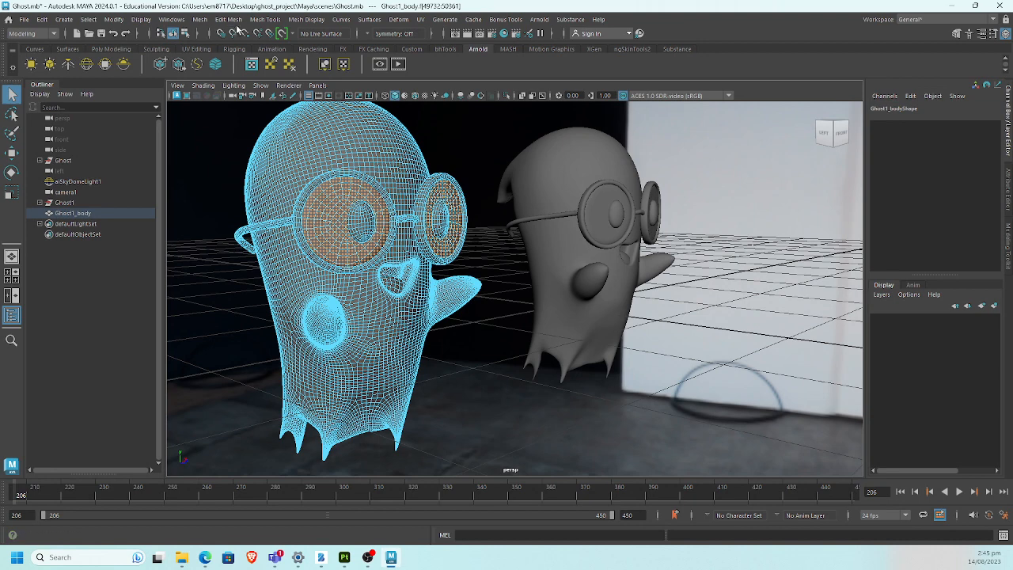
Step: Apply pure red as the vertex color to the selected lens faces, using the Replace color operation
left_click(305, 20)
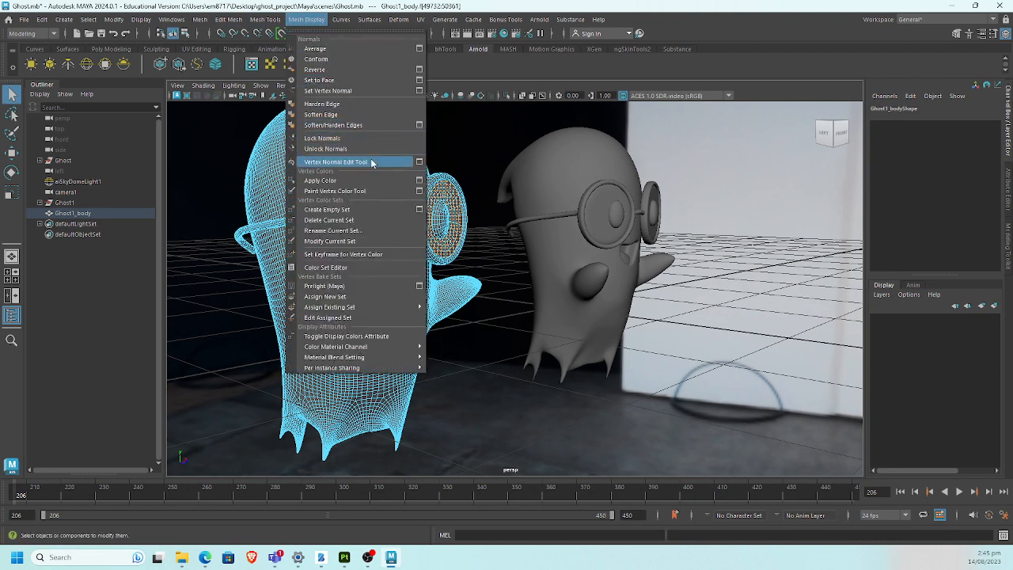
left_click(412, 185)
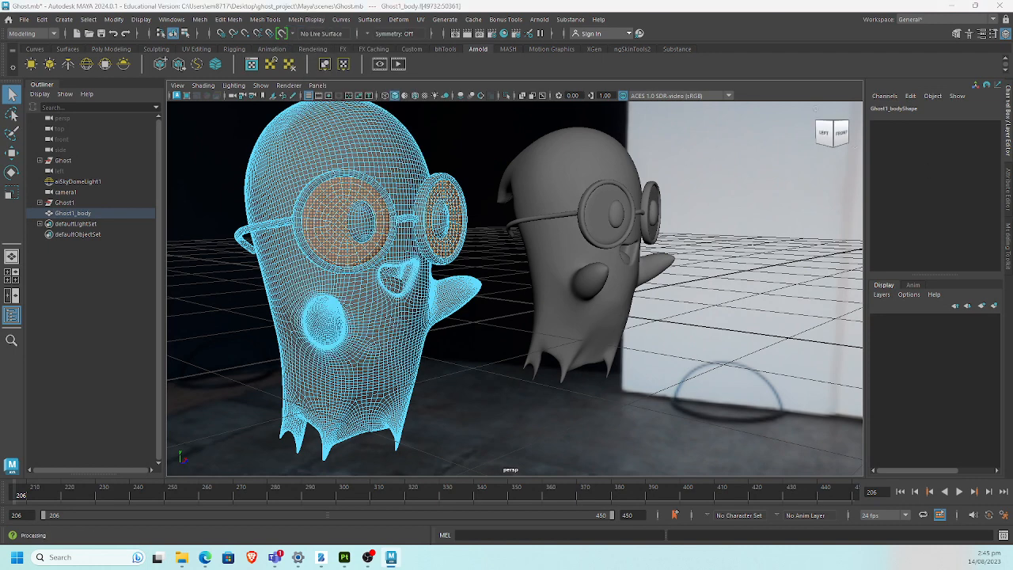
left_click(670, 213)
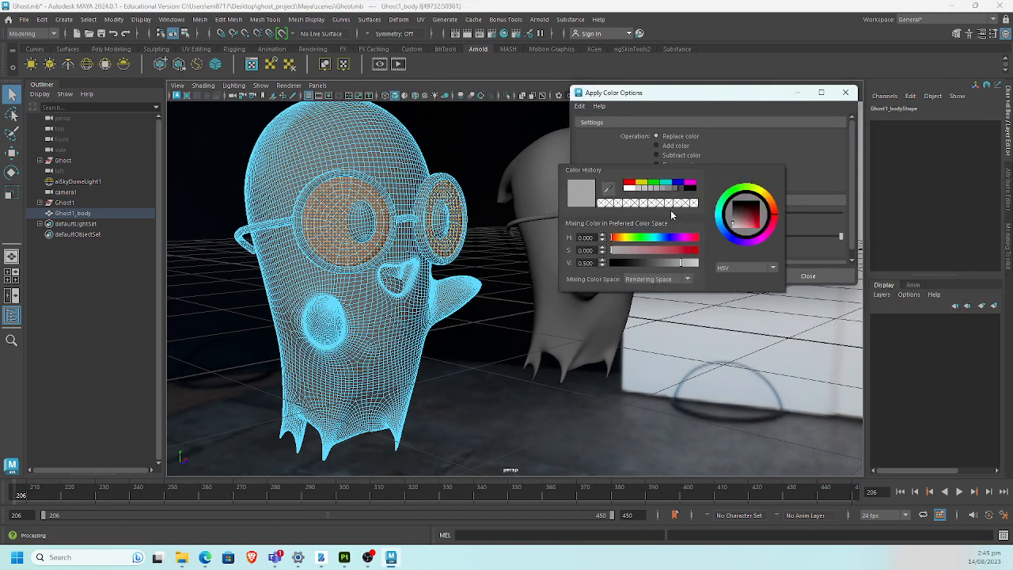
left_click(628, 184)
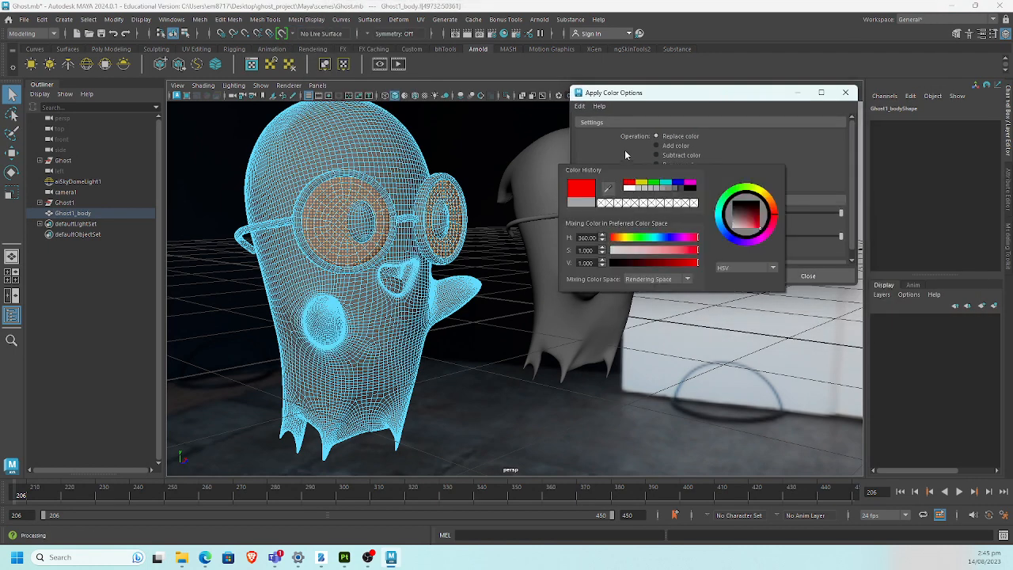
left_click(696, 276)
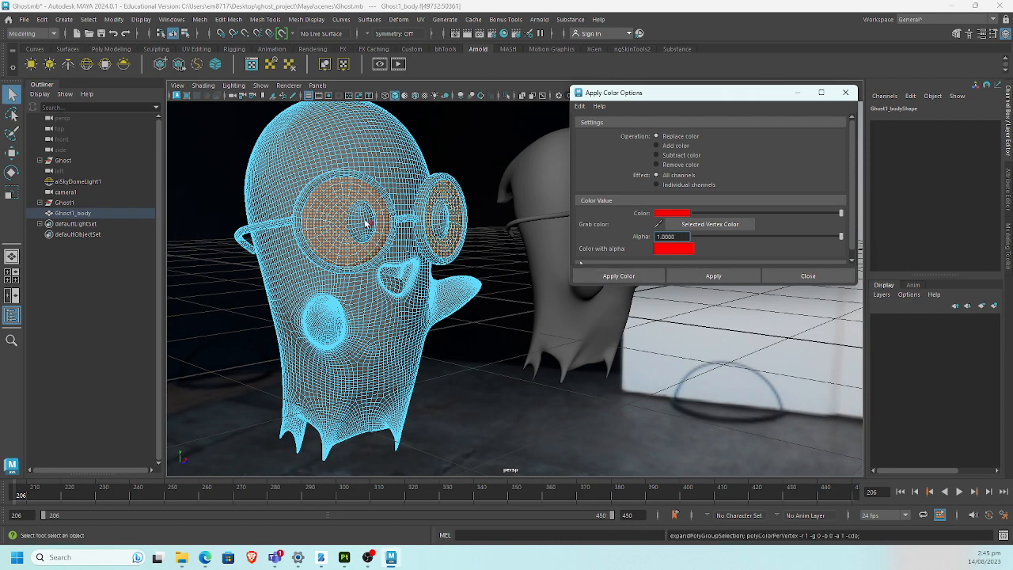
Step: Select the faces of both eyes behind the lenses and apply yellow as their vertex color
left_click(366, 222)
double_click(365, 227)
double_click(440, 229, "shift")
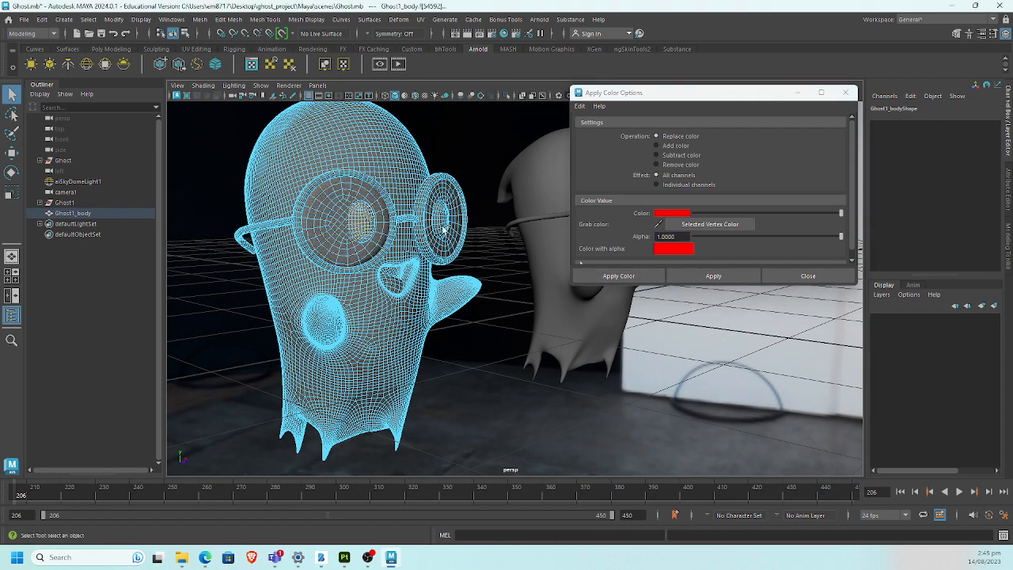
left_click(663, 214)
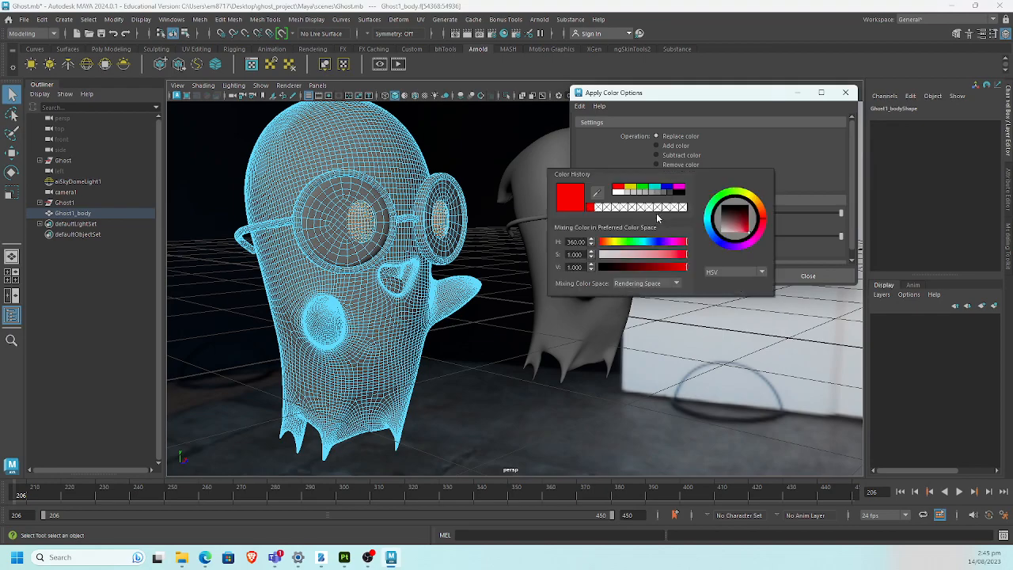
left_click(641, 193)
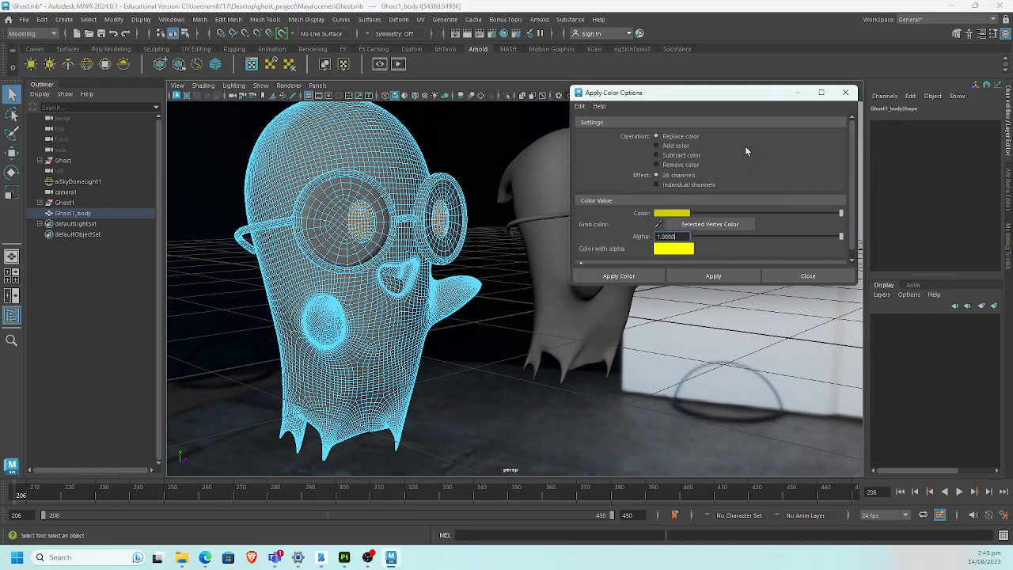
left_click(715, 278)
Step: Examine the duplicated ghost's glasses and eyes in shaded display to check the applied vertex colors
middle_click_drag(374, 216, 357, 227, "alt")
right_click_drag(357, 227, 389, 234, "alt")
middle_click_drag(389, 235, 500, 228, "alt")
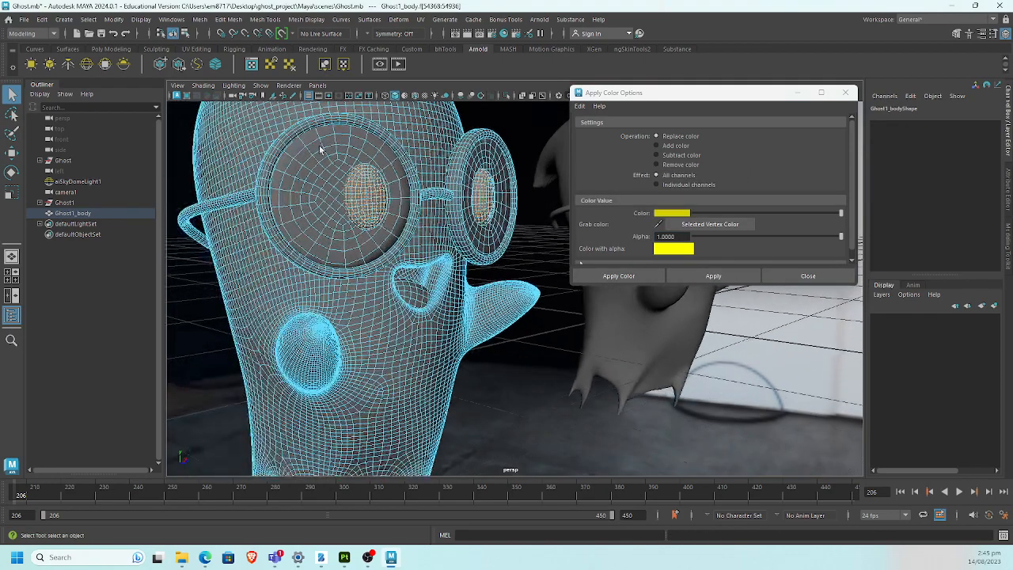
left_click(266, 88)
left_click(265, 87)
middle_click_drag(368, 223, 409, 233, "alt")
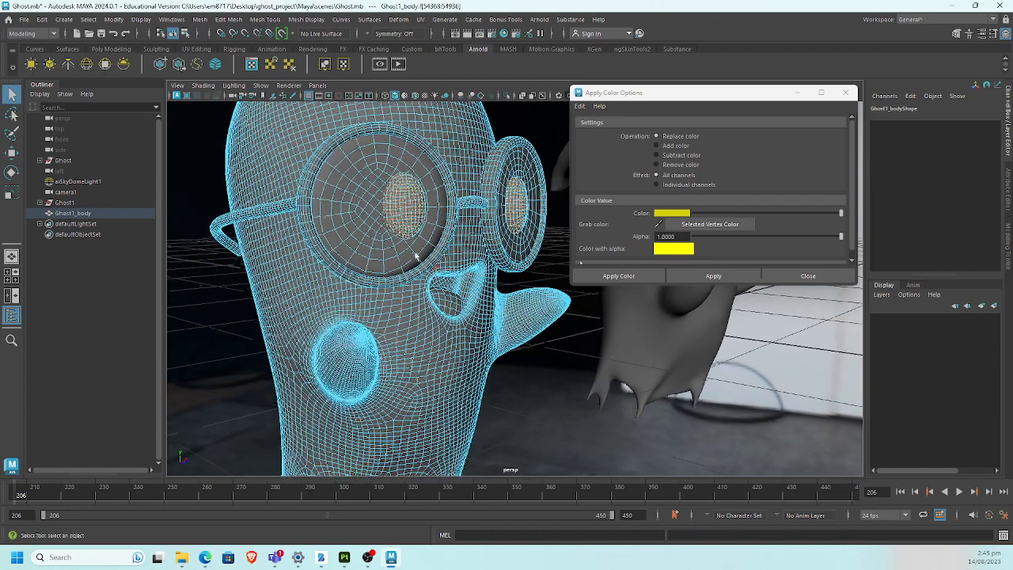
key("5")
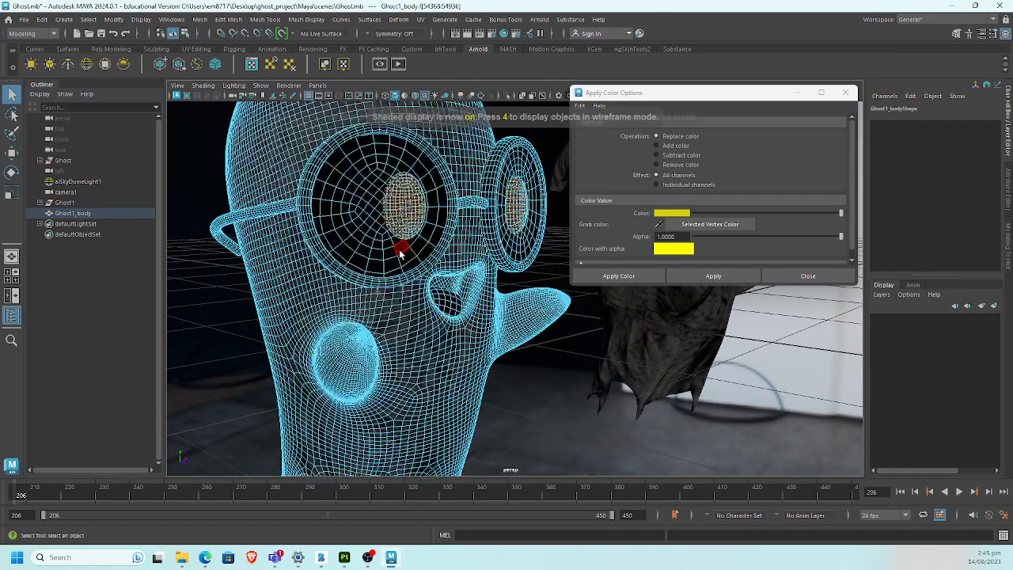
right_click_drag(417, 235, 455, 227, "alt")
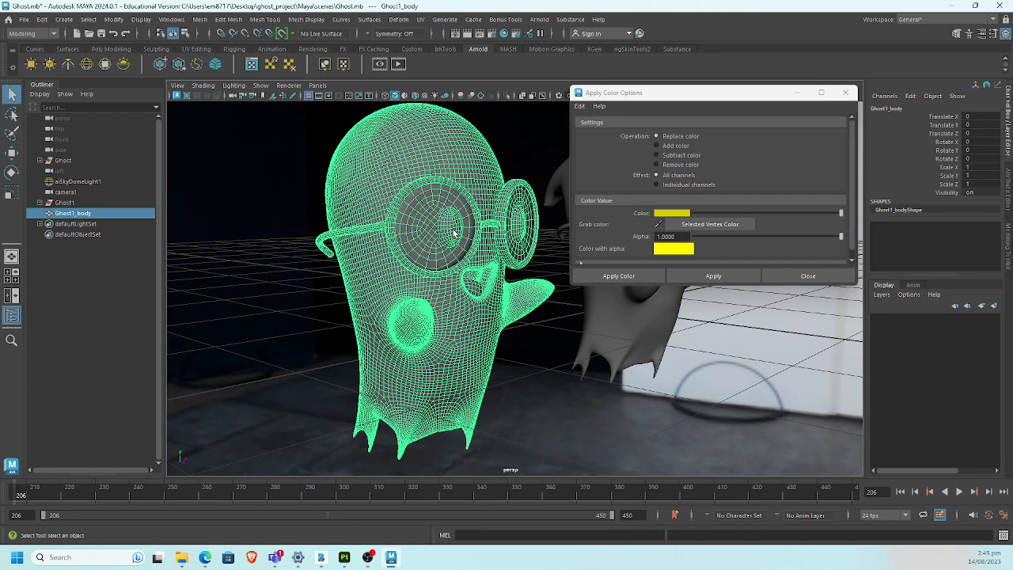
Step: Switch to Substance Painter and, for glass_mat, enable the Height and Opacity bakers and disable Thickness
key("alt+Tab")
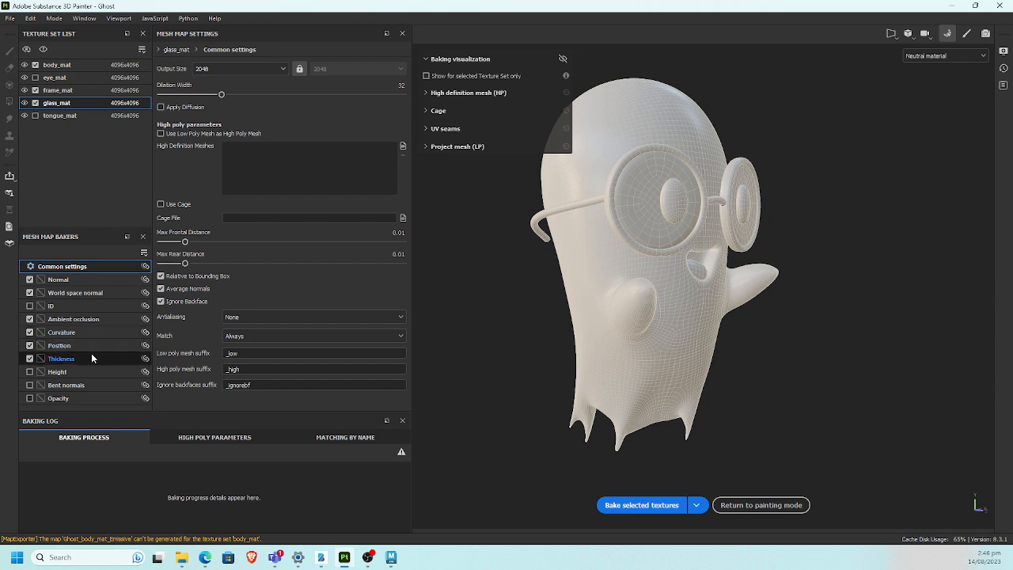
left_click(30, 372)
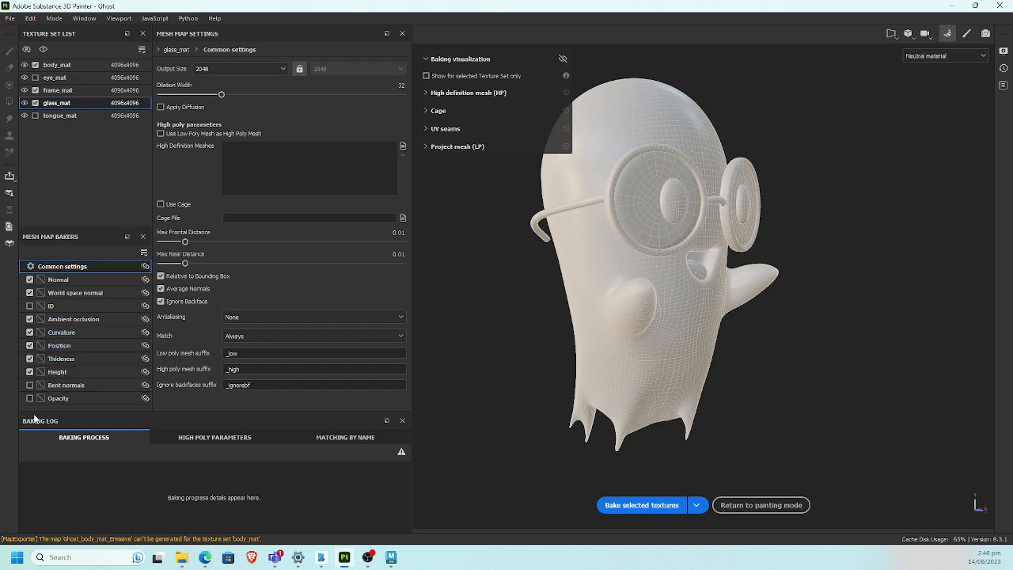
left_click(30, 359)
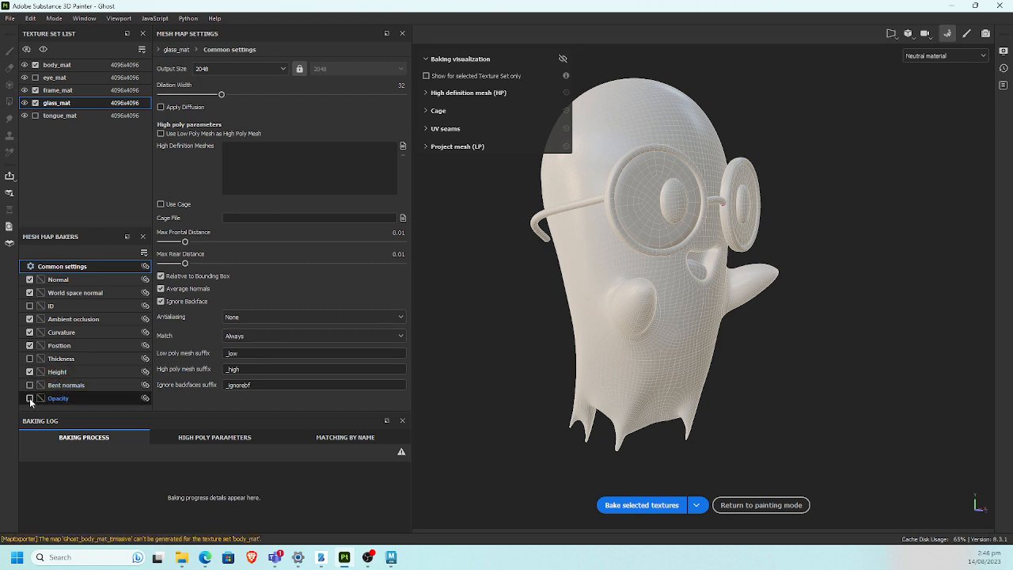
left_click(30, 398)
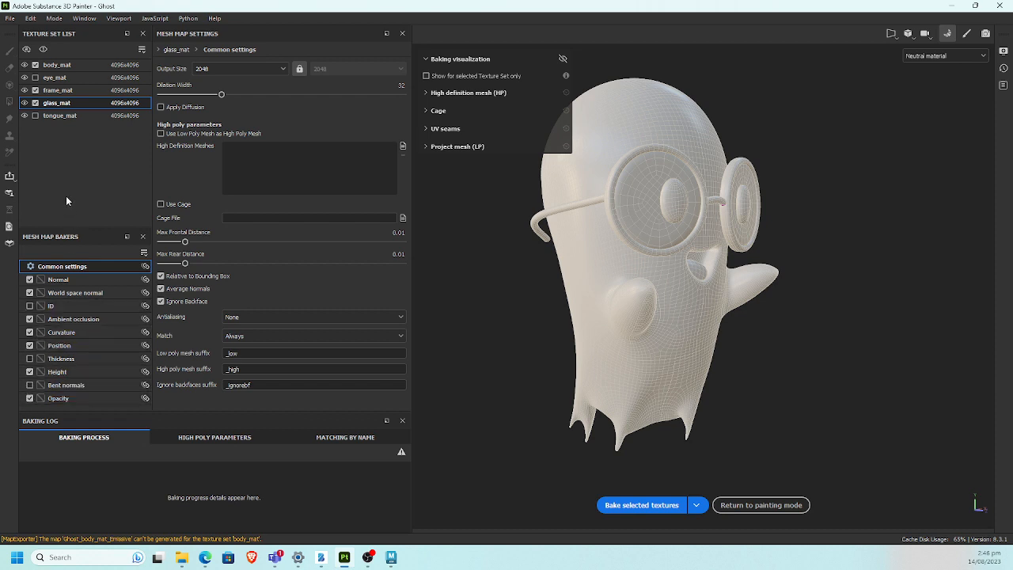
Step: For body_mat, enable the Height baker and disable the Thickness and ID bakers
left_click(80, 89)
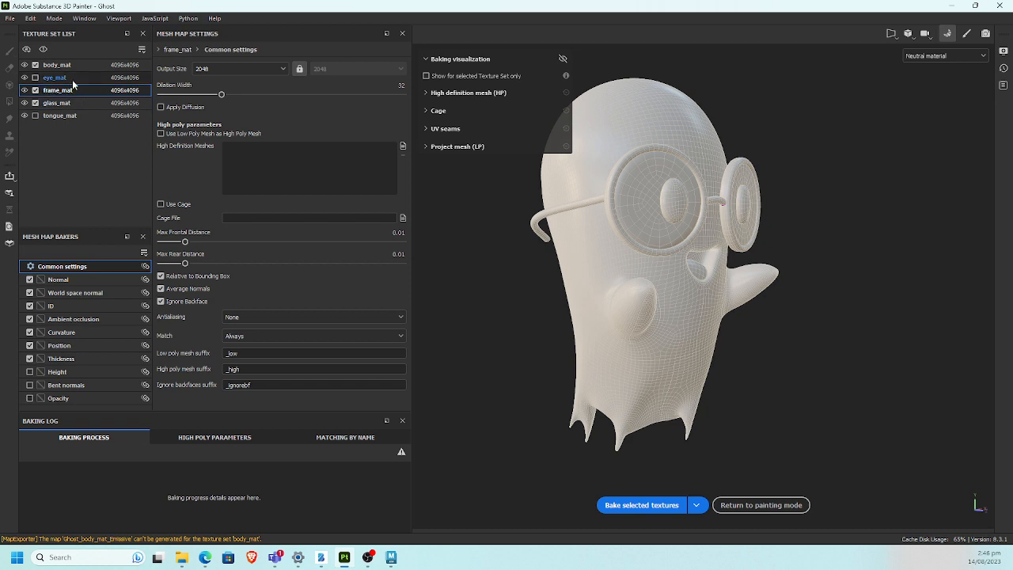
left_click(75, 65)
left_click(30, 371)
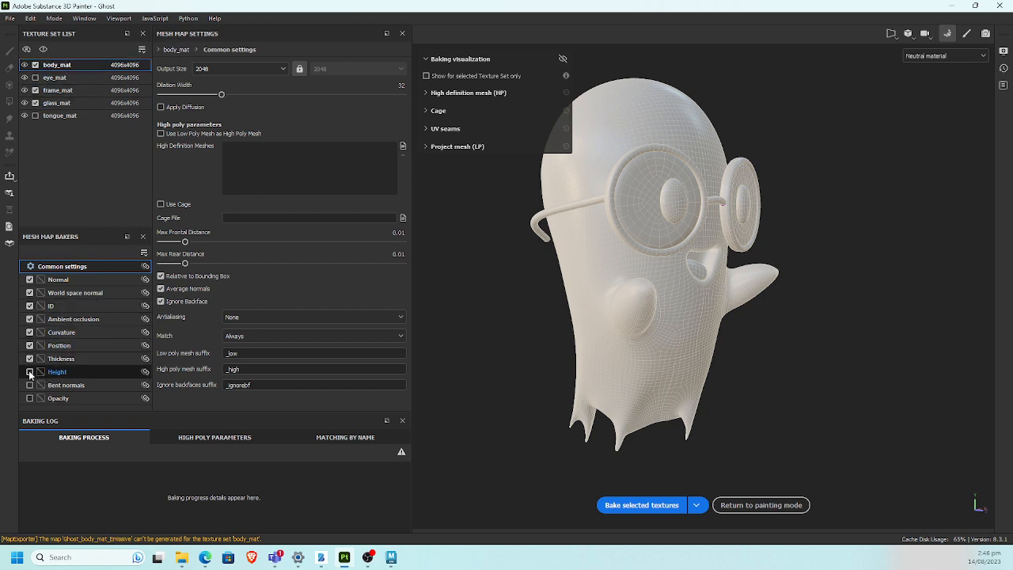
left_click(30, 359)
left_click(33, 291)
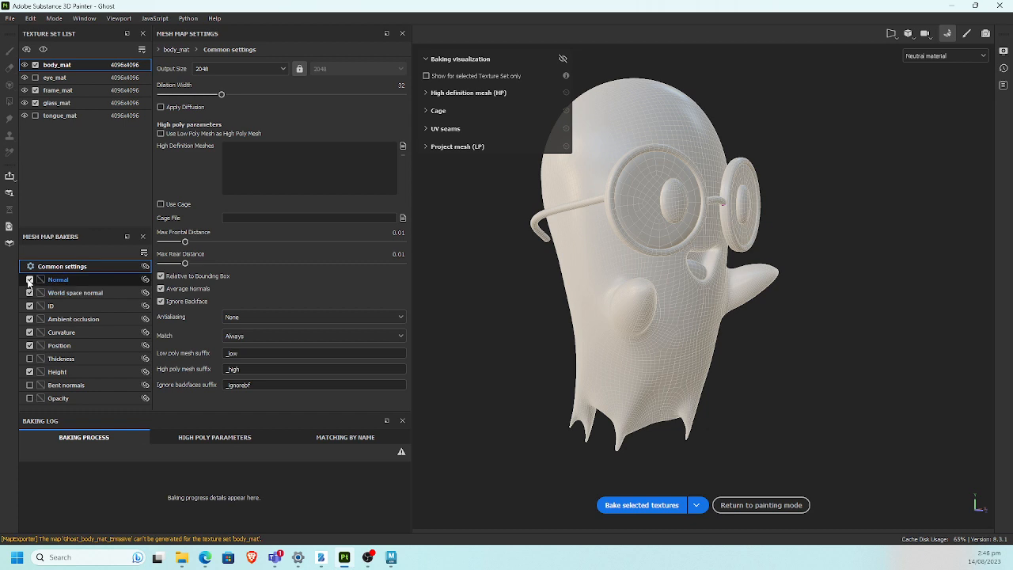
left_click(32, 306)
left_click(30, 307)
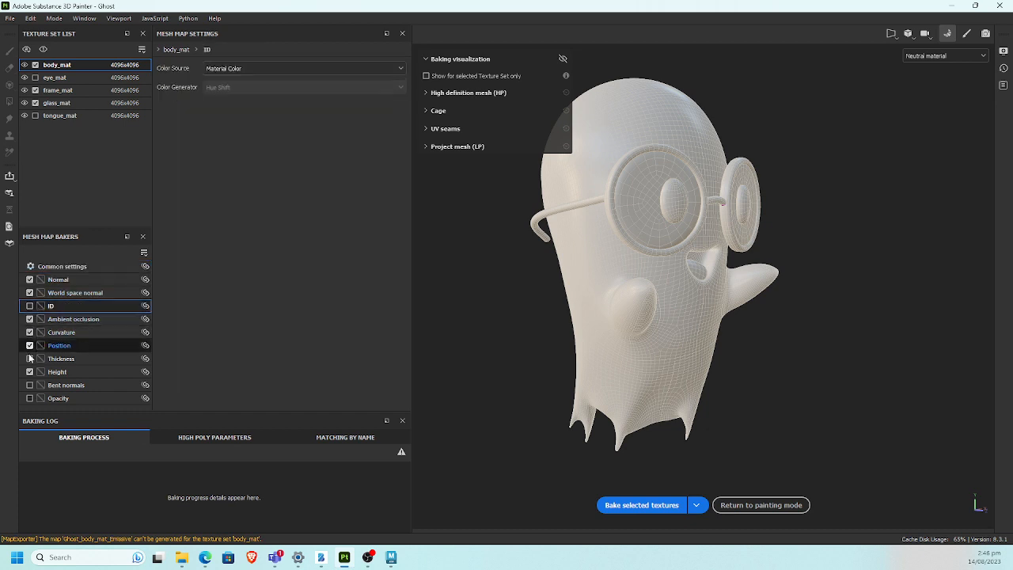
Step: For frame_mat, disable the ID and Thickness bakers and enable the Height baker
left_click(59, 91)
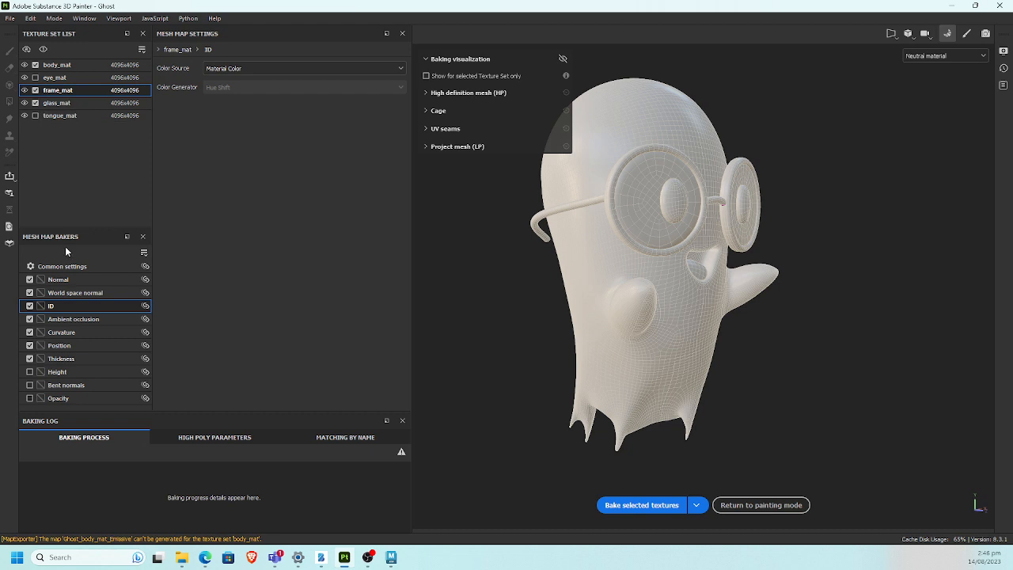
left_click(29, 306)
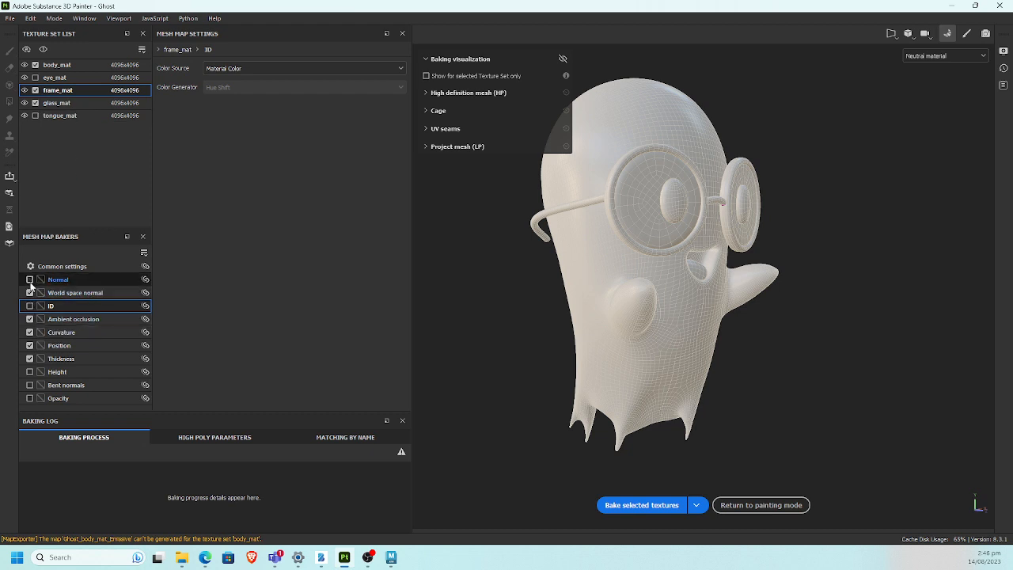
left_click(29, 358)
left_click(30, 372)
left_click(29, 398)
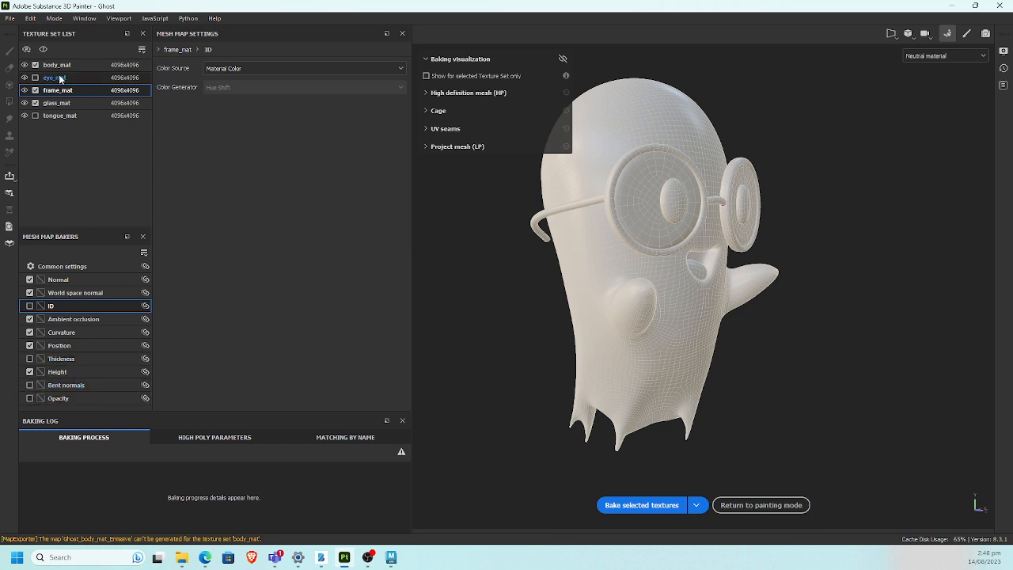
Step: Bake the mesh maps of body_mat, frame_mat and glass_mat and return to painting mode
left_click(67, 104)
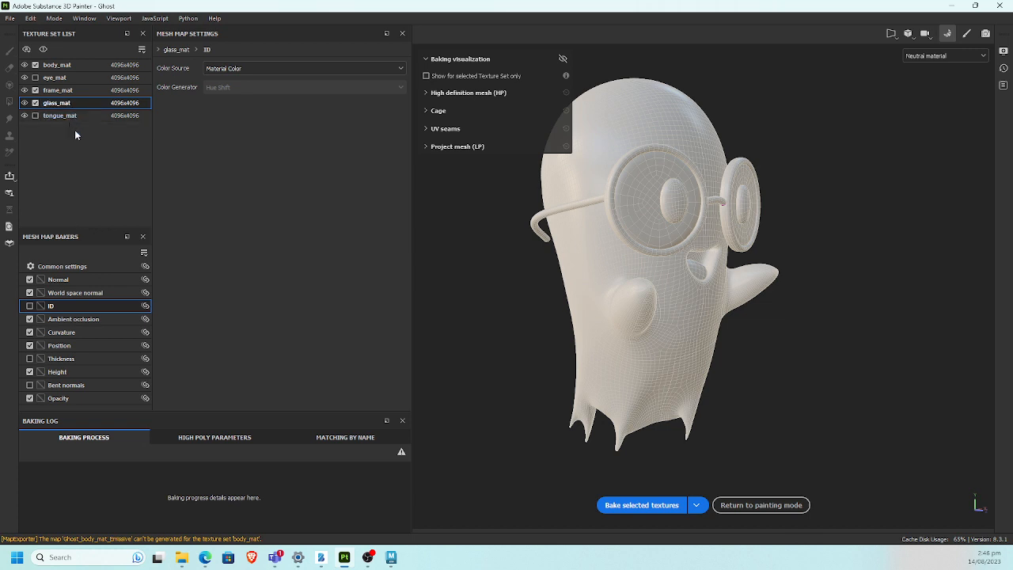
left_click(98, 66)
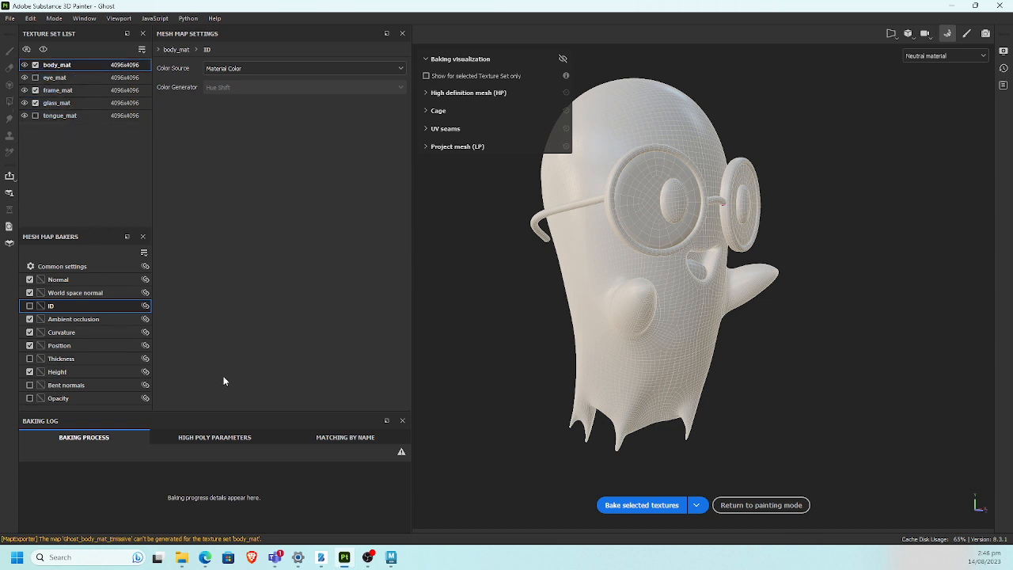
left_click(645, 506)
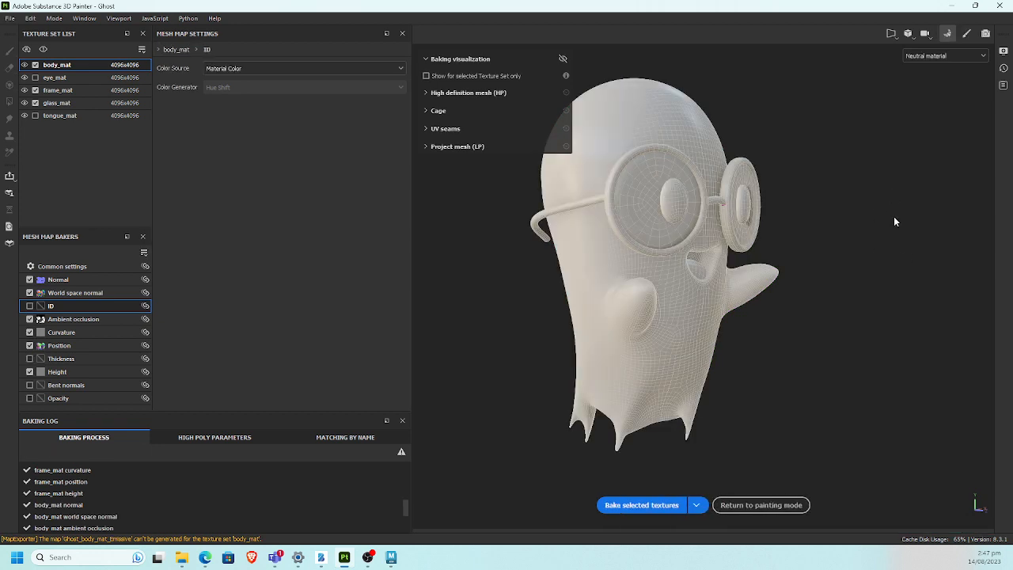
left_click_drag(863, 276, 736, 250, "alt")
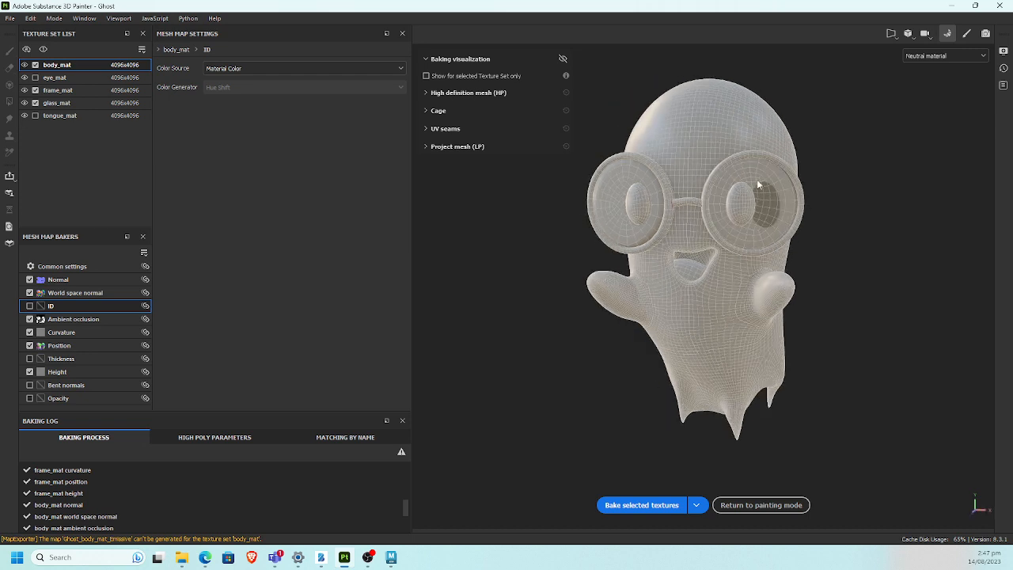
middle_click_drag(774, 224, 729, 228, "alt")
right_click_drag(729, 231, 780, 232, "alt")
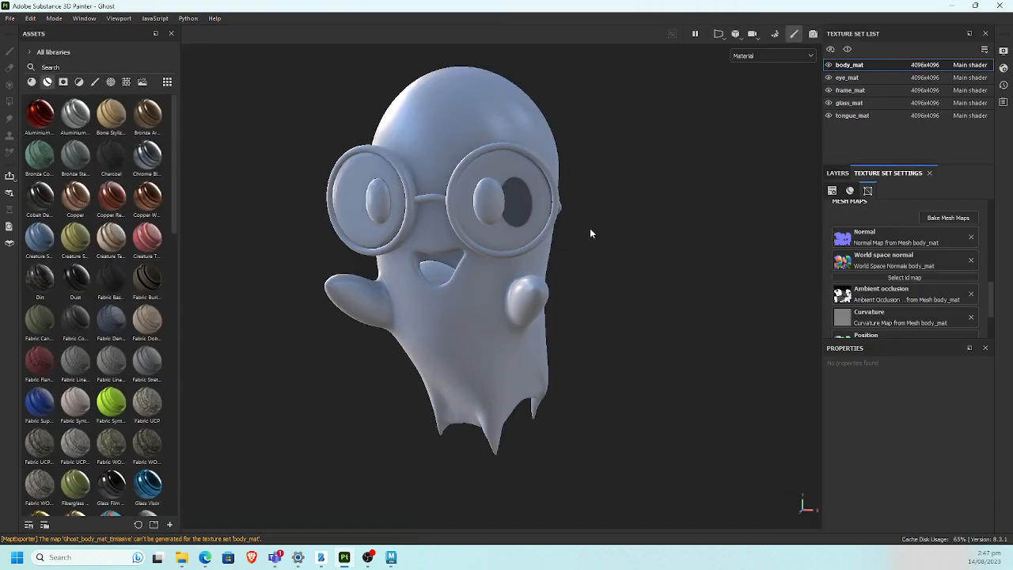
left_click_drag(590, 234, 644, 219, "alt")
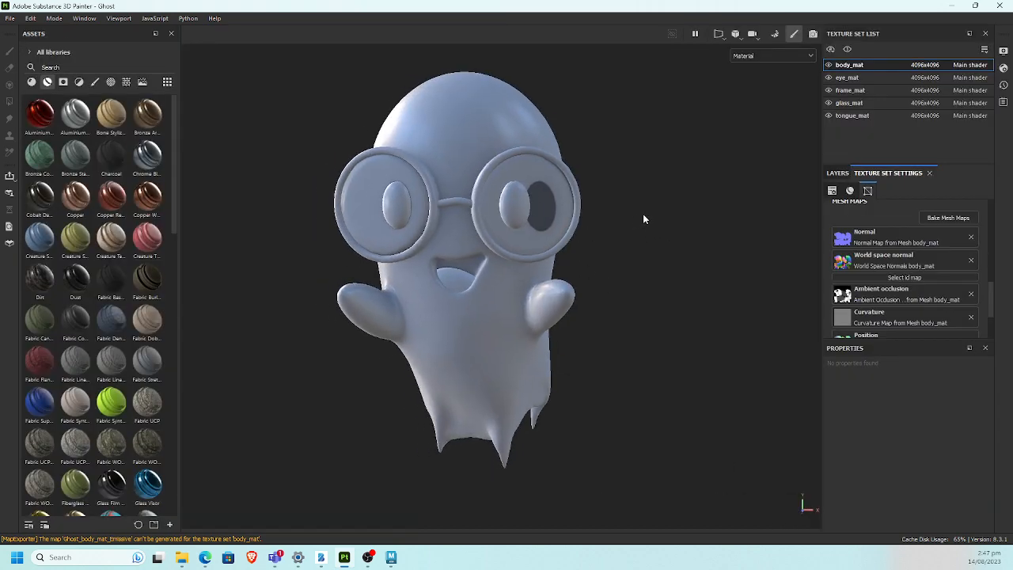
Step: Remove the ambient occlusion map from the mesh maps of the glass_mat texture set
left_click(873, 89)
left_click(870, 103)
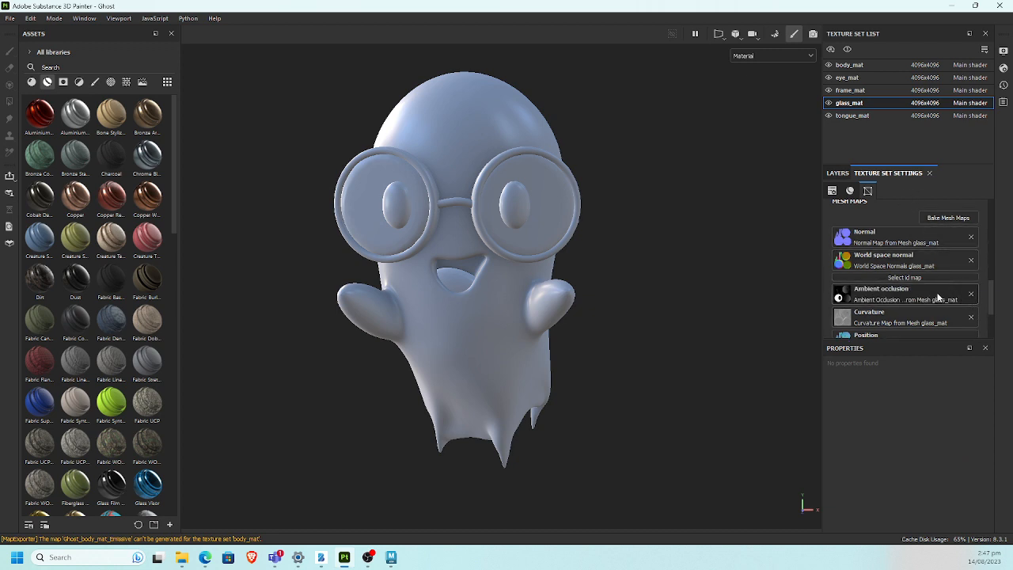
left_click(938, 293)
left_click(971, 291)
left_click(971, 294)
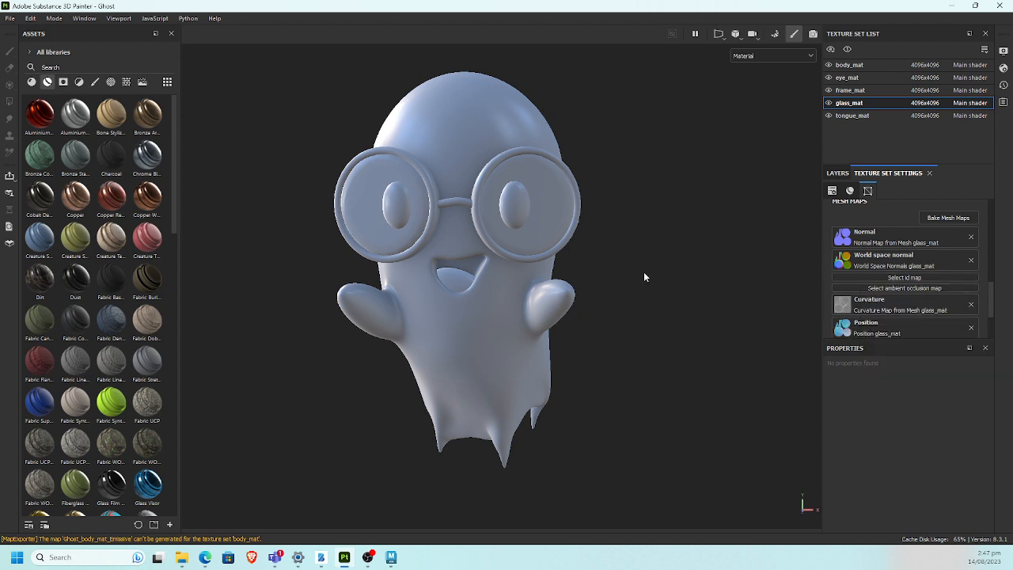
mouse_move(644, 277)
left_mouse_down("alt")
mouse_move(696, 272)
mouse_move(614, 258)
mouse_move(633, 277)
left_mouse_up("alt")
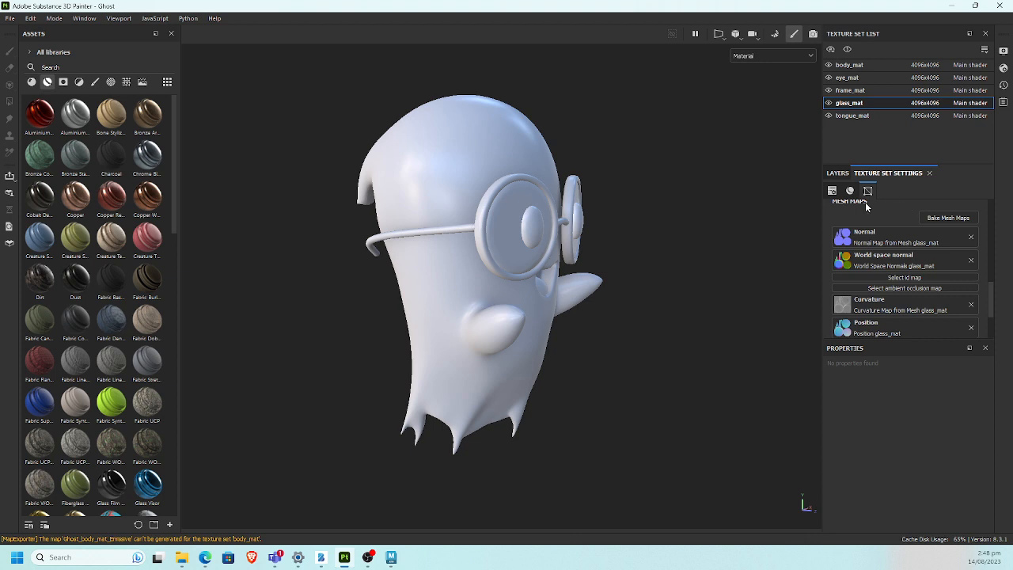
Step: Show the layer stack of the body_mat texture set
left_click(838, 173)
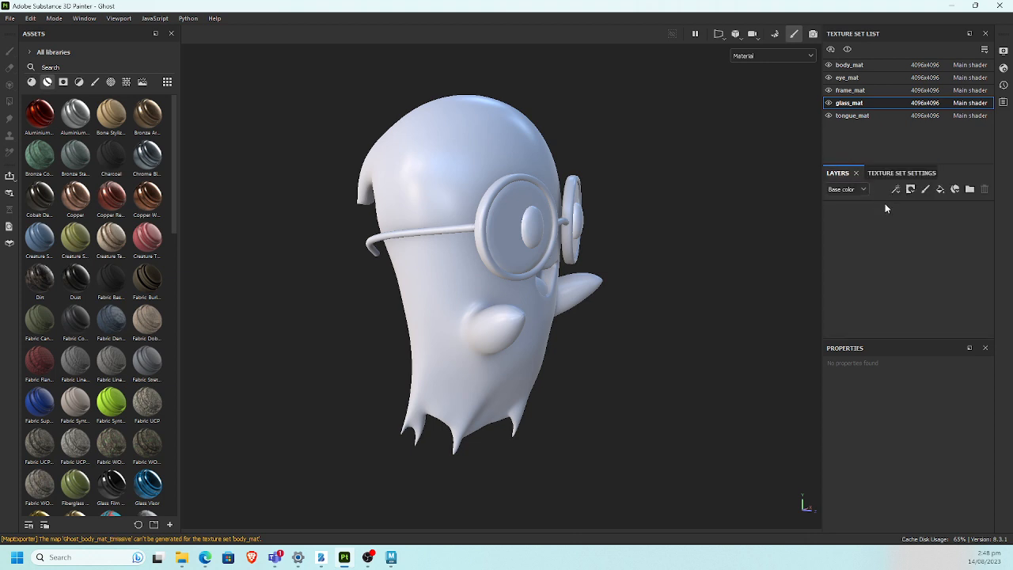
left_click_drag(646, 224, 619, 237, "alt")
left_click(849, 65)
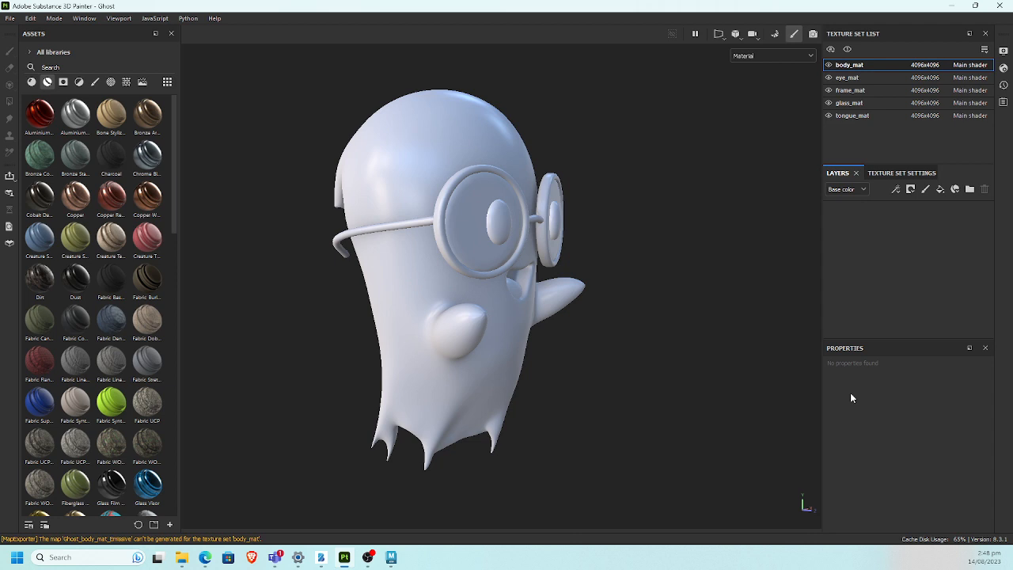
Step: Add a paint layer and brush red D62323 strokes over the ghost's head and body
left_click(926, 190)
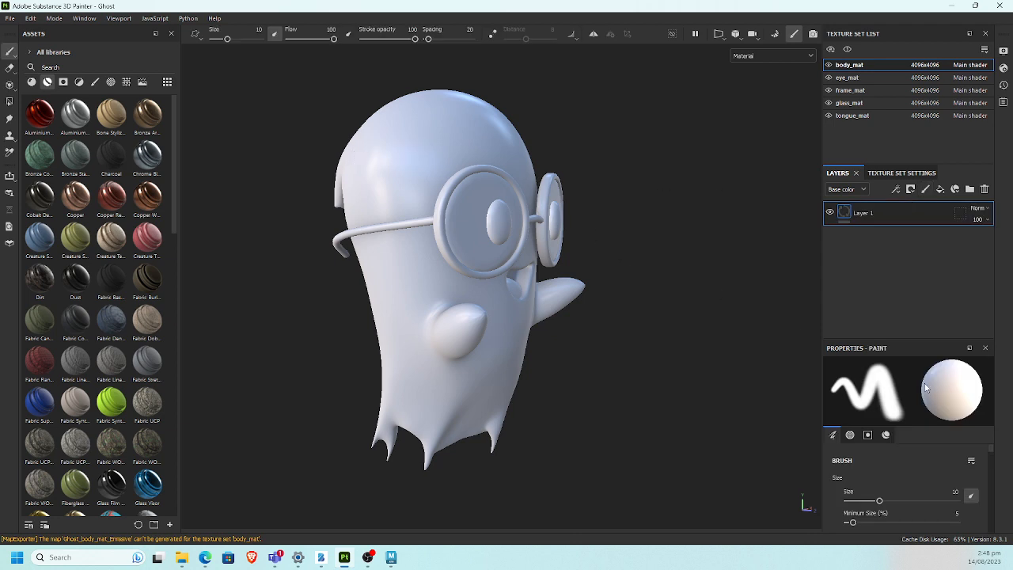
left_click_drag(989, 459, 1000, 516)
left_click(921, 485)
left_click_drag(860, 445, 881, 389)
mouse_move(380, 153)
left_mouse_down()
mouse_move(432, 194)
mouse_move(400, 309)
mouse_move(474, 340)
mouse_move(463, 331)
left_mouse_up()
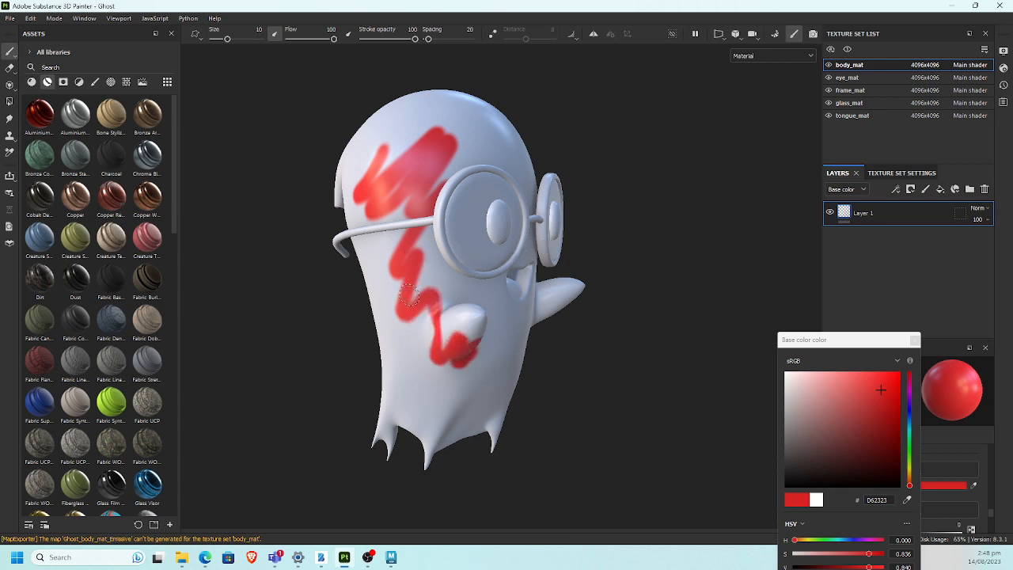
Step: Undo the red brush strokes and delete the paint layer from body_mat
middle_click_drag(543, 242, 575, 181)
left_click_drag(610, 257, 569, 253, "alt")
key("ctrl+z")
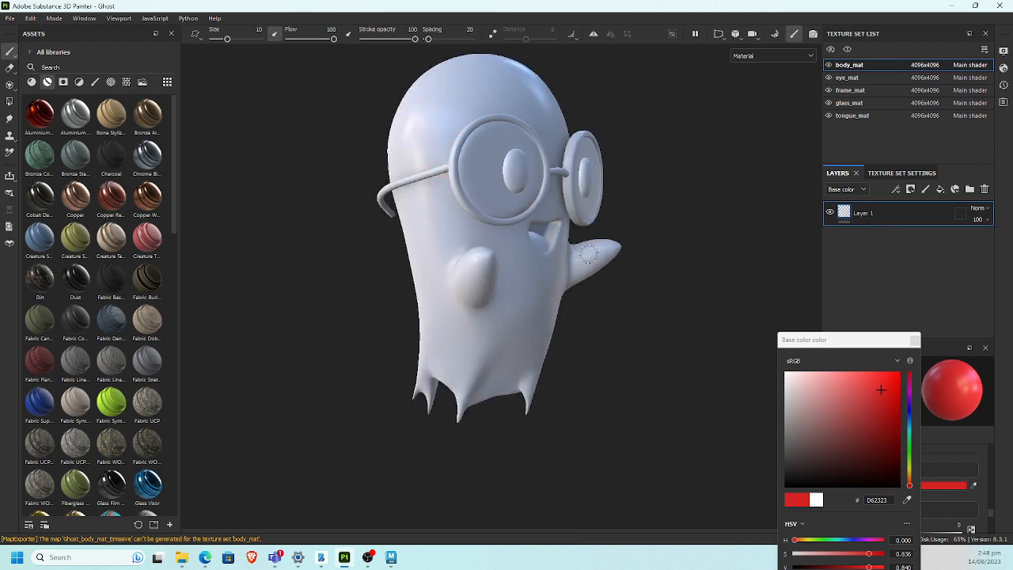
left_click(915, 340)
left_click_drag(659, 333, 621, 365, "alt")
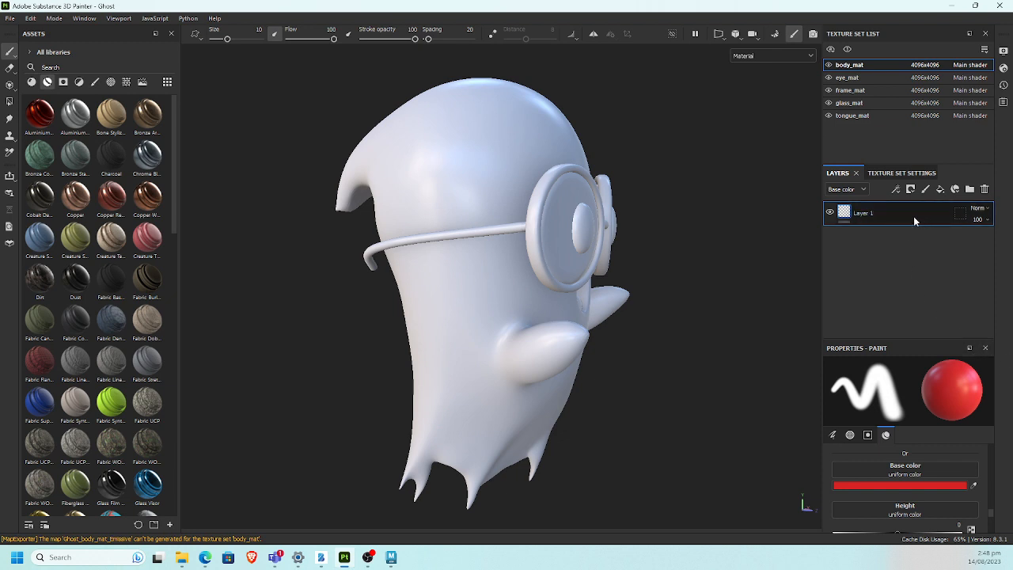
key("Delete")
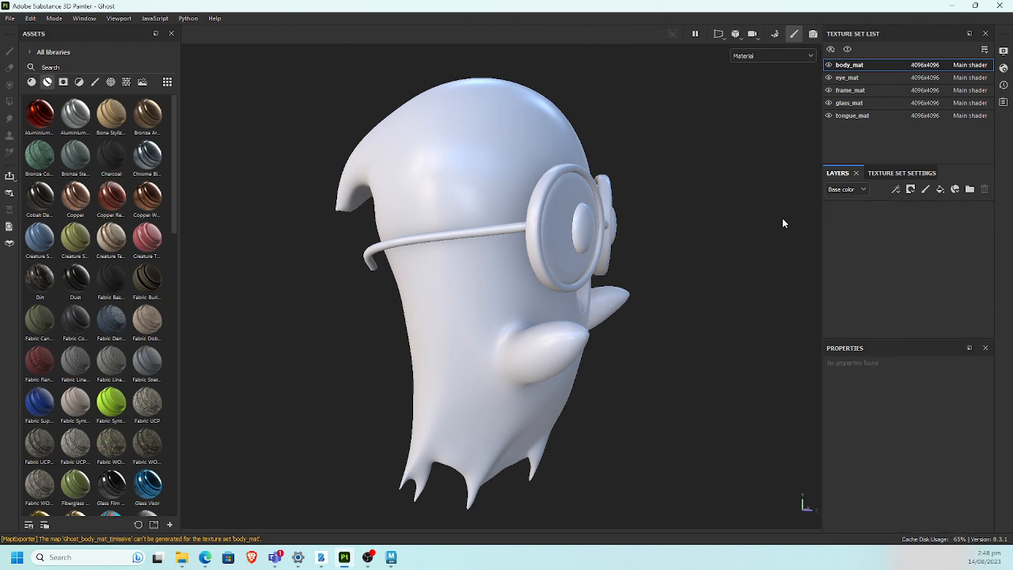
Step: Add a fill layer to body_mat and enlarge the area showing its layers and fill properties
left_click_drag(701, 227, 799, 202, "alt")
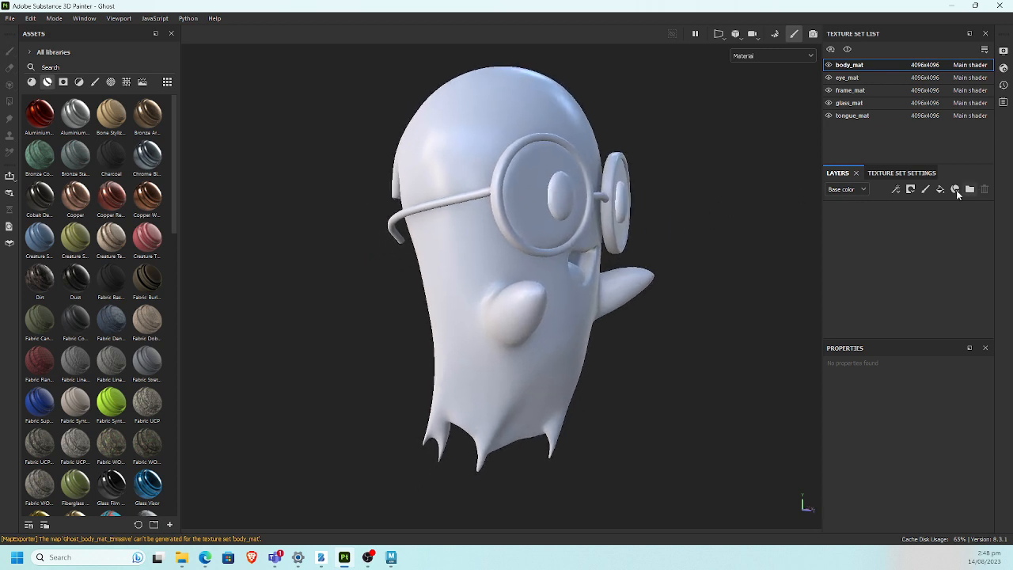
left_click(940, 190)
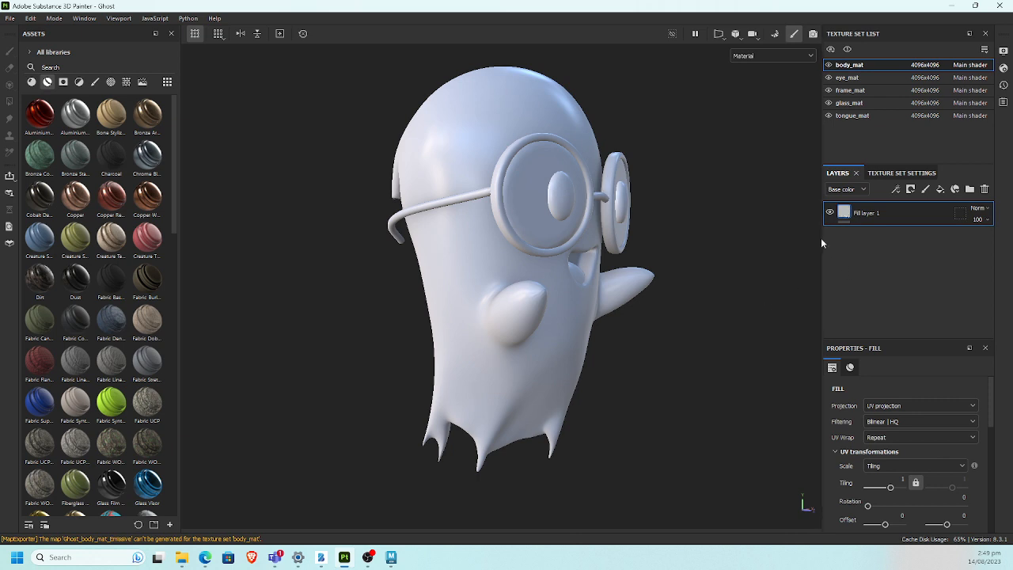
left_click_drag(822, 238, 670, 235)
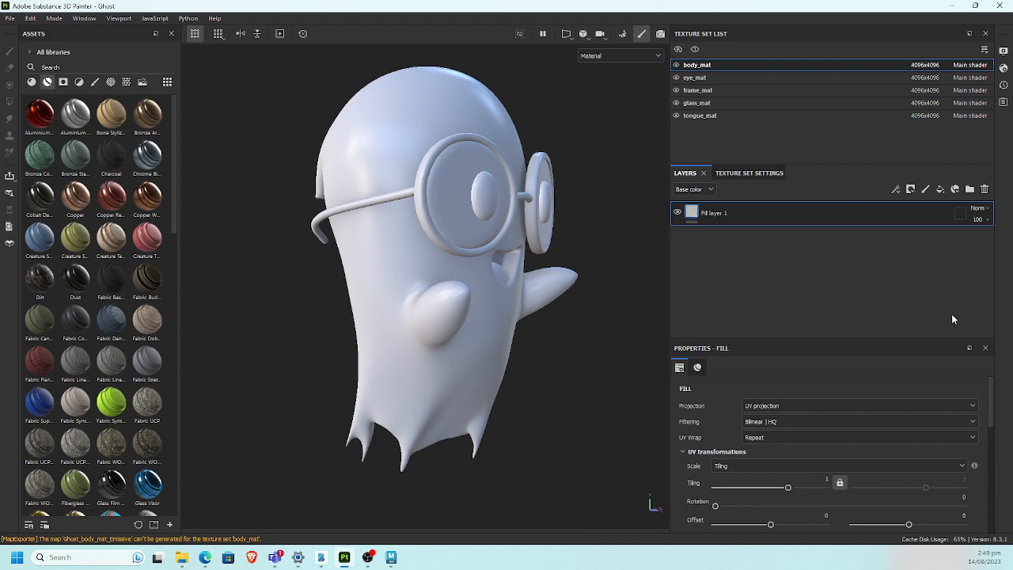
left_click_drag(919, 338, 918, 259)
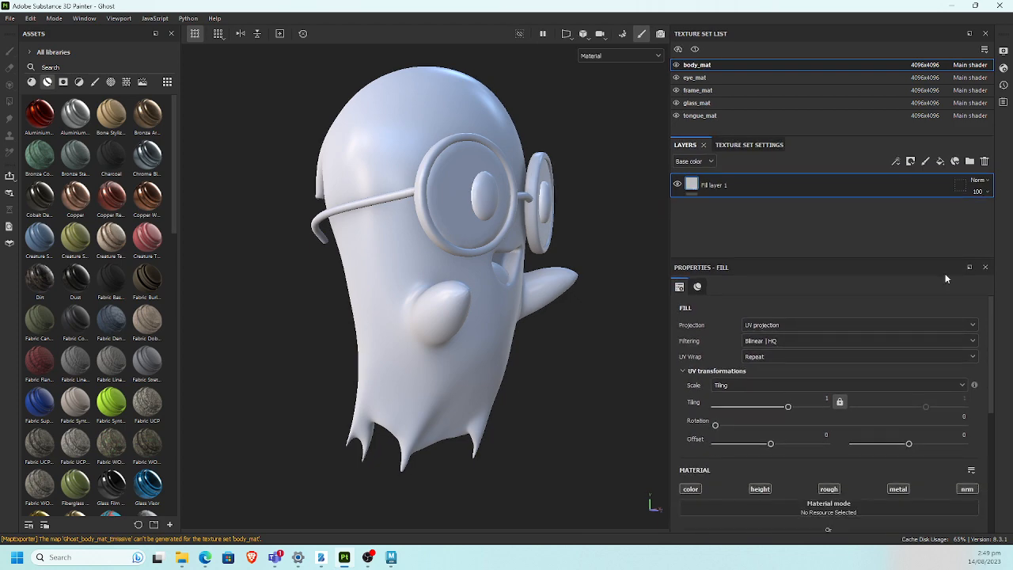
Step: Set the fill layer's base color to red D50606
scroll(997, 353, "down", 2)
scroll(999, 360, "up", 4)
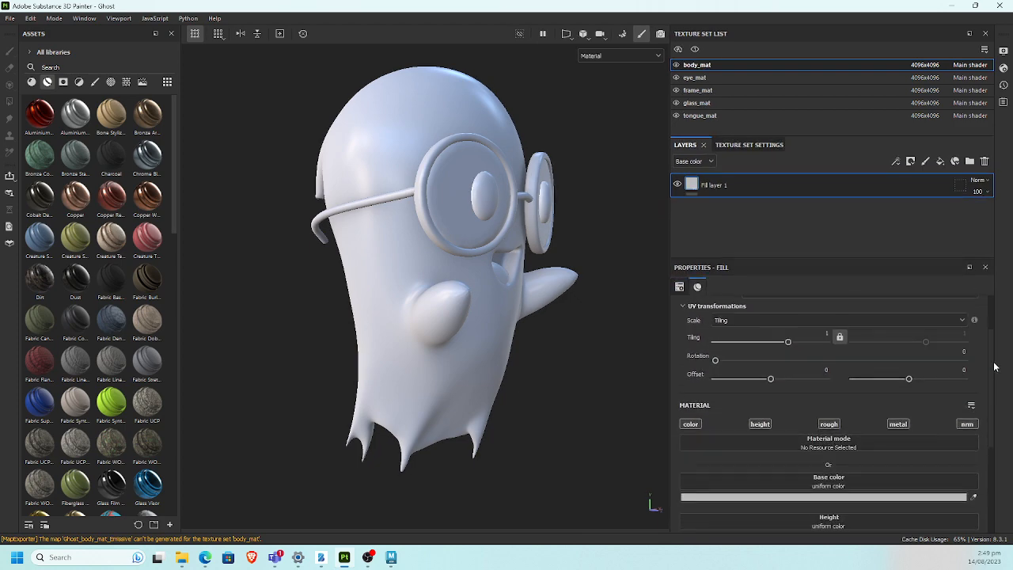
scroll(999, 344, "down", 3)
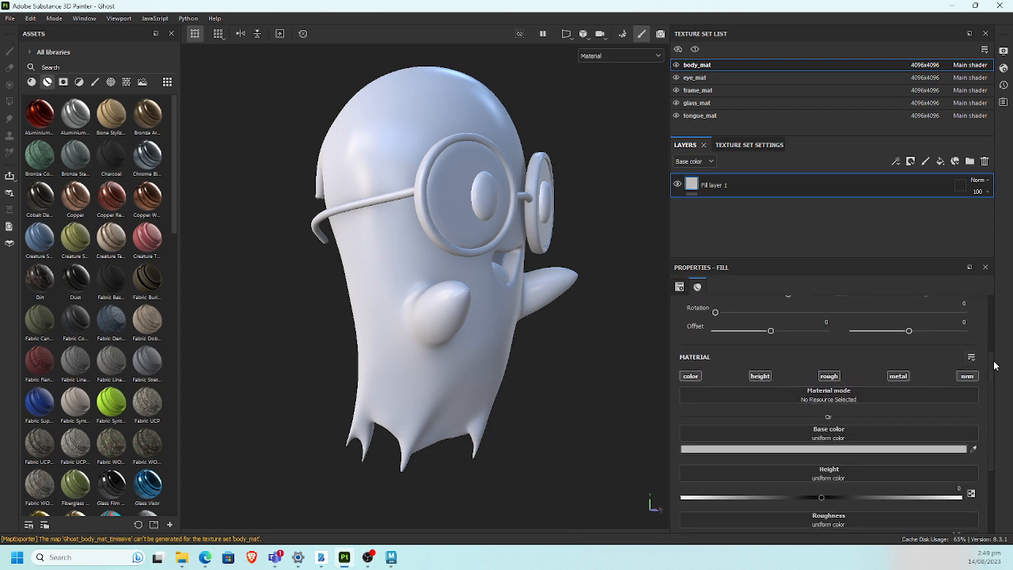
scroll(999, 419, "down", 3)
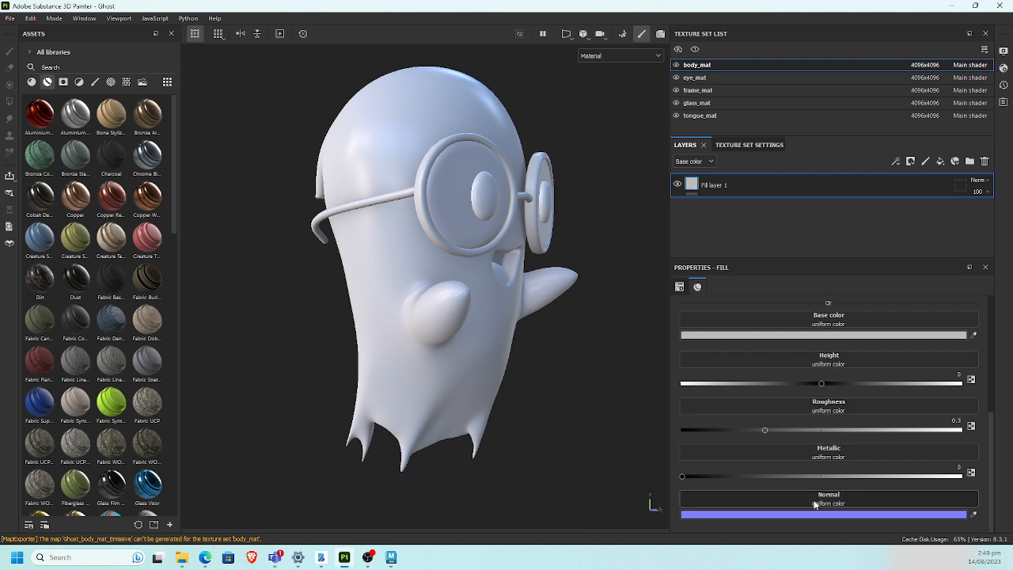
left_click(801, 336)
left_click(893, 390)
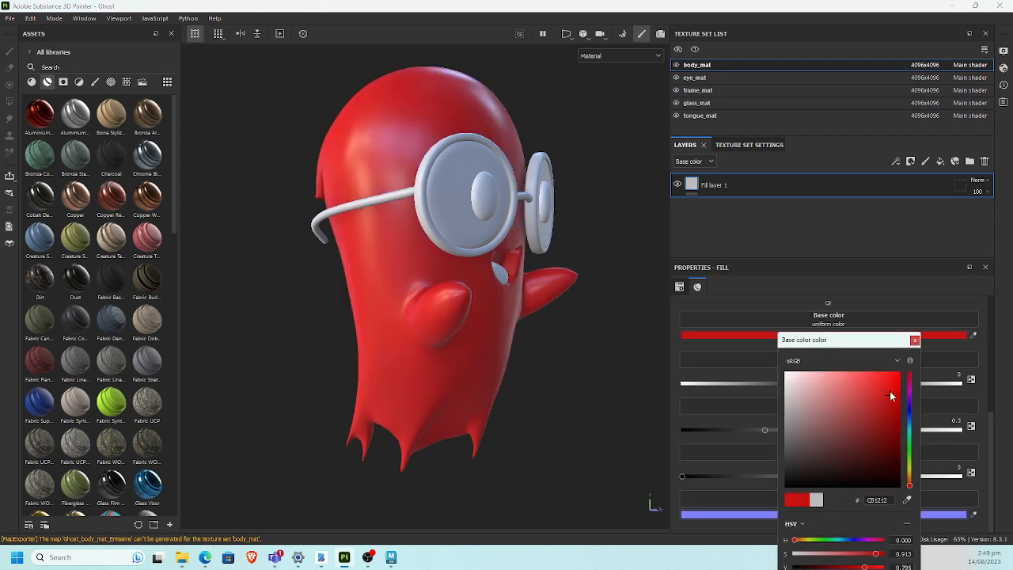
left_click(868, 305)
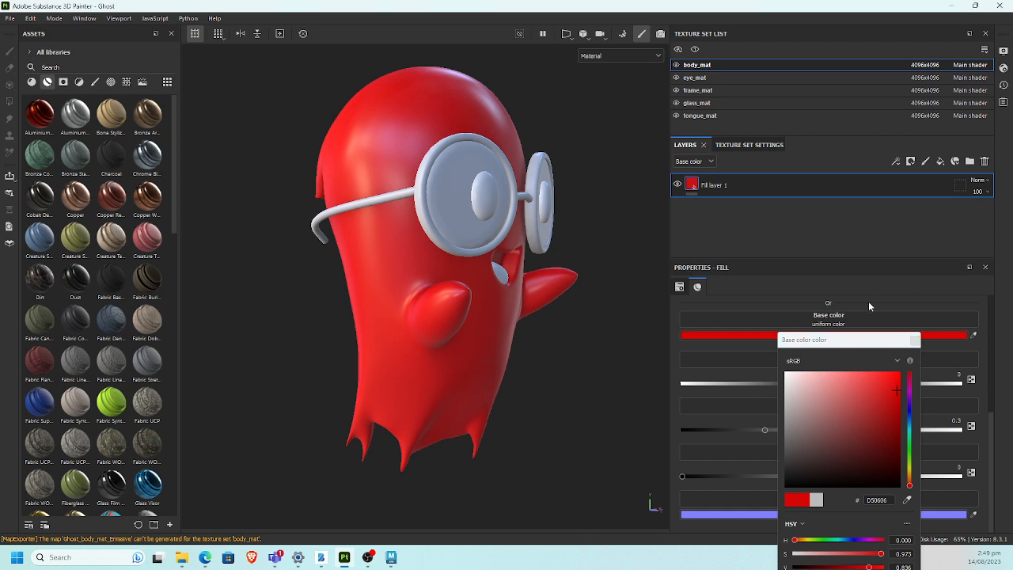
left_click(914, 341)
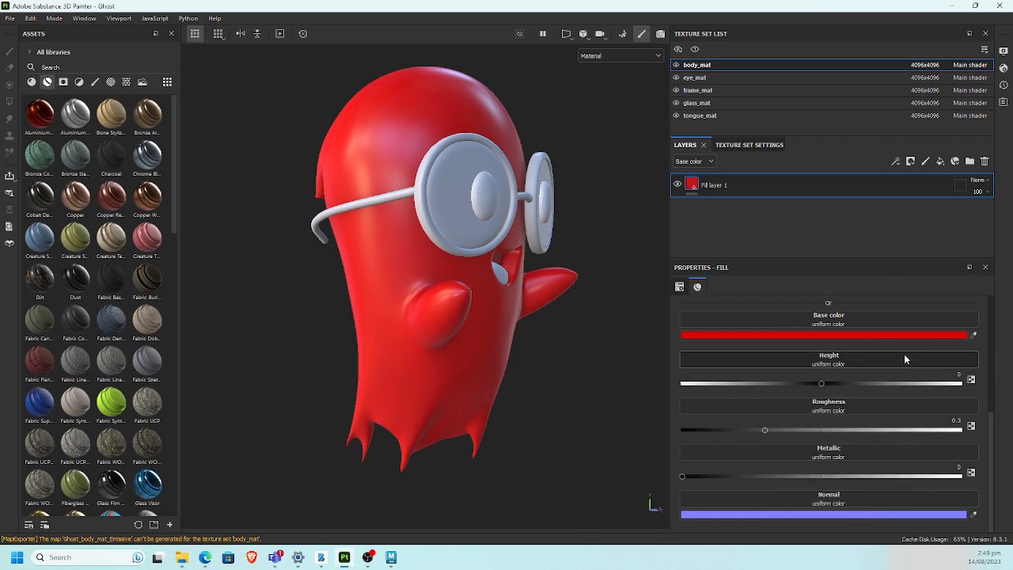
Step: Search the texture resources for "norma" and assign Vent Circular to the fill layer's normal channel
left_click(839, 364)
left_click(862, 302)
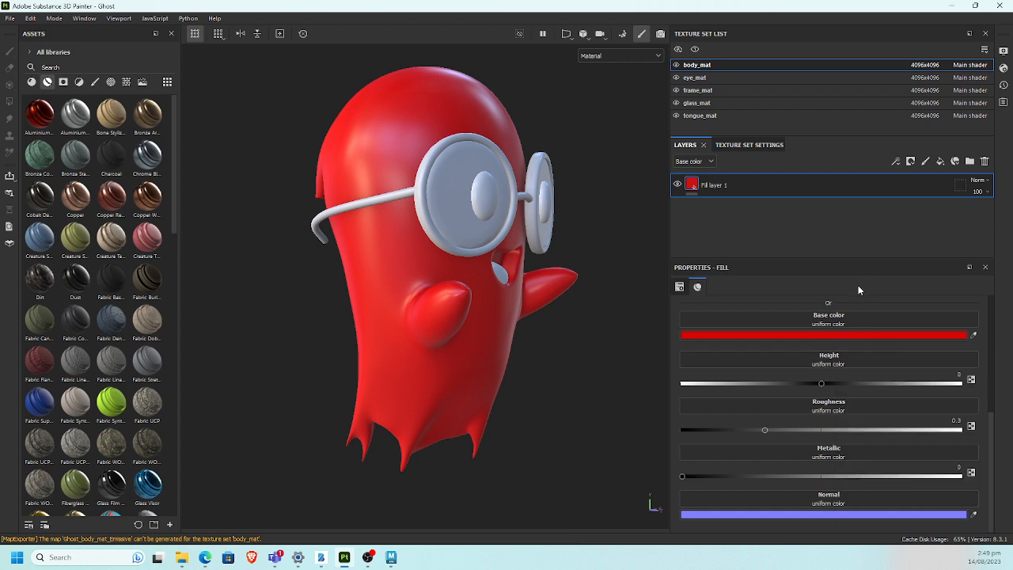
left_click(802, 500)
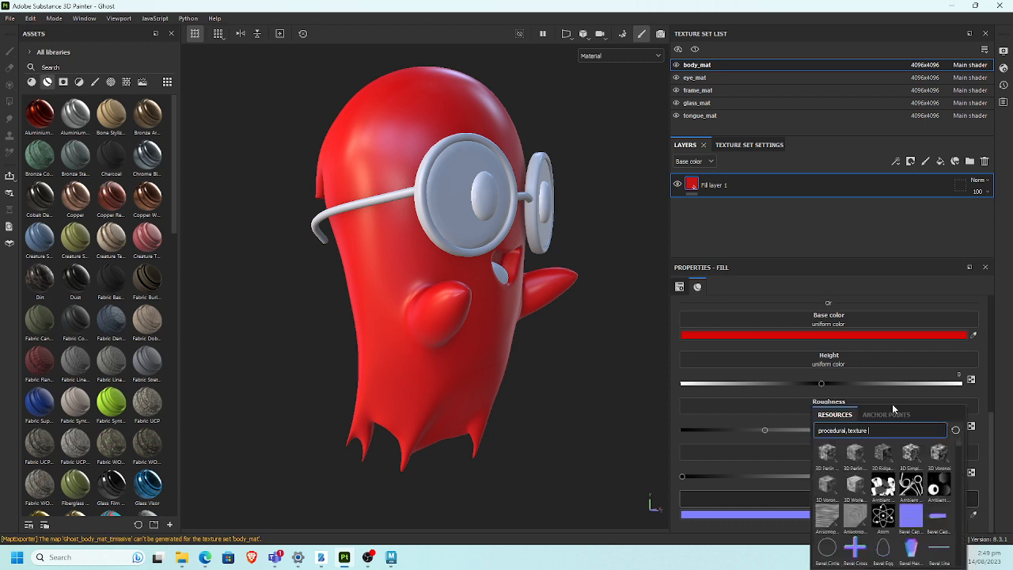
type("norma")
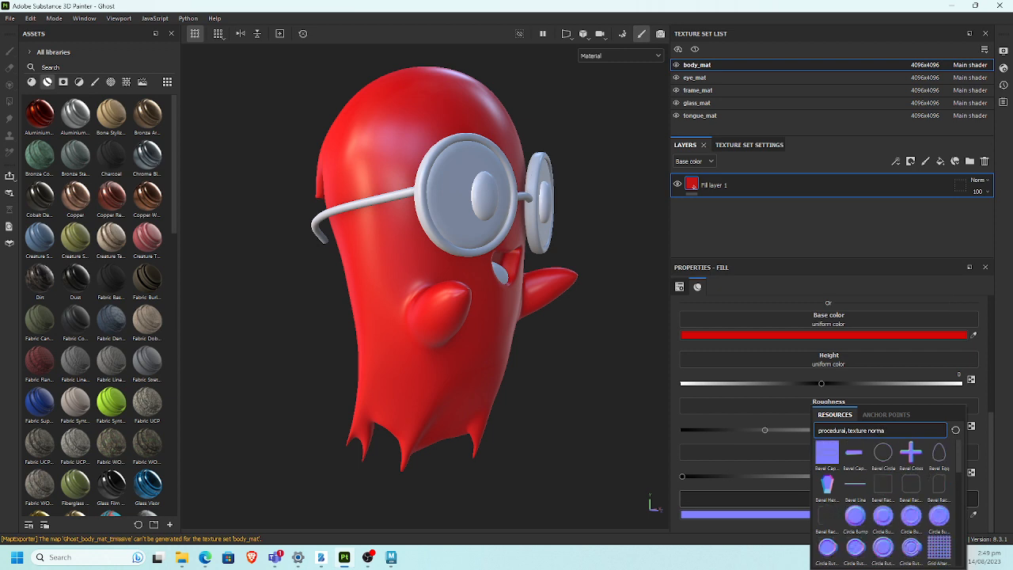
left_click_drag(959, 466, 977, 560)
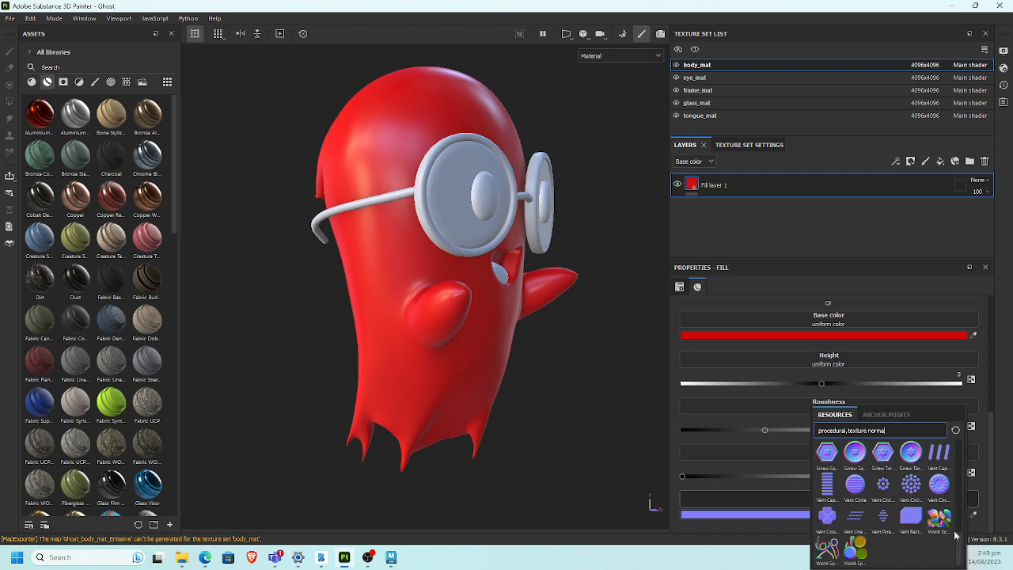
left_click(940, 489)
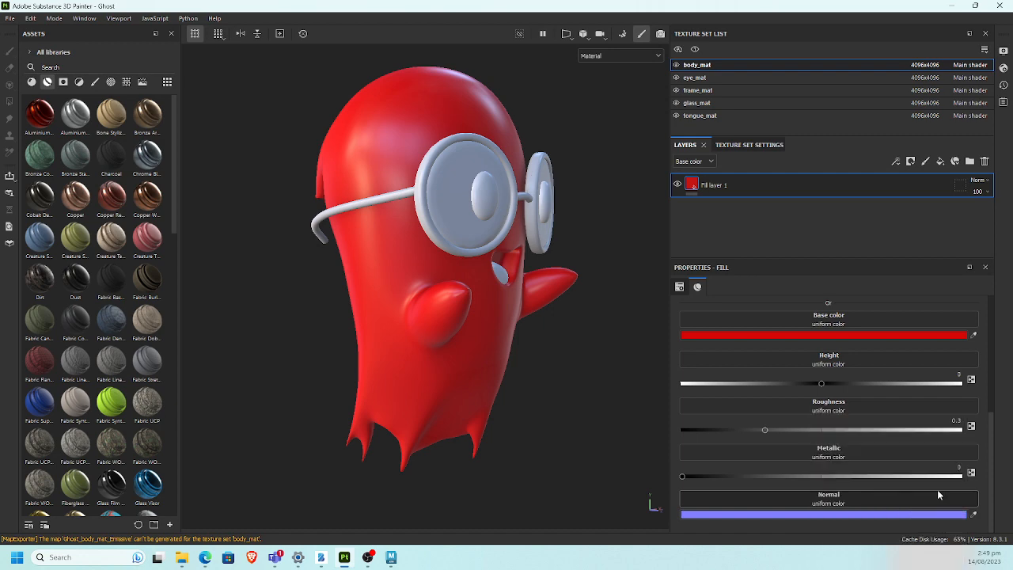
Step: Examine up close how the Vent Circular normal texture affects the shading of the ghost's body
mouse_move(511, 376)
left_mouse_down("alt")
mouse_move(309, 398)
mouse_move(280, 353)
mouse_move(527, 357)
mouse_move(515, 357)
mouse_move(527, 380)
left_mouse_up("alt")
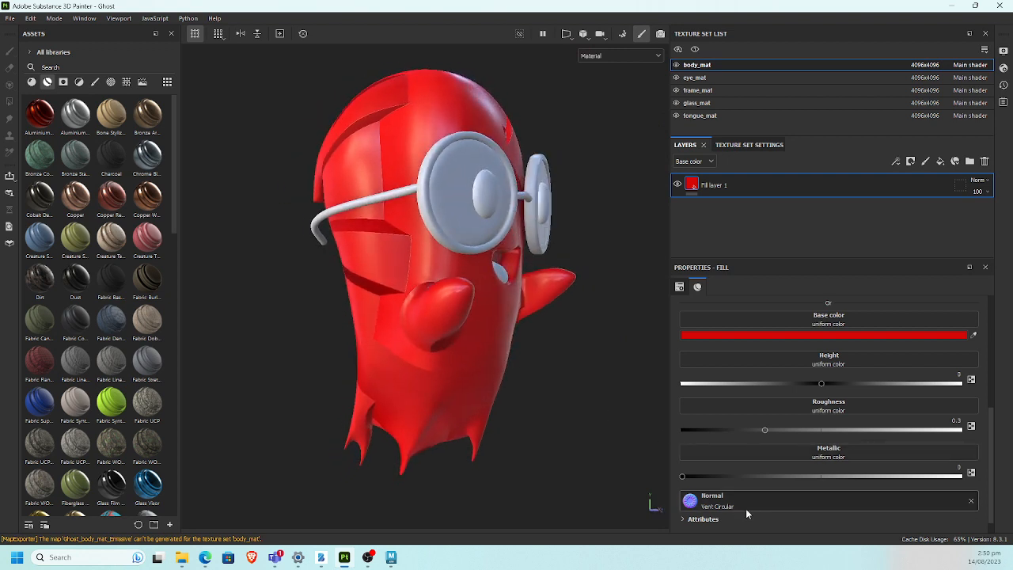
middle_click_drag(436, 393, 332, 360, "alt")
right_click_drag(332, 360, 515, 429, "alt")
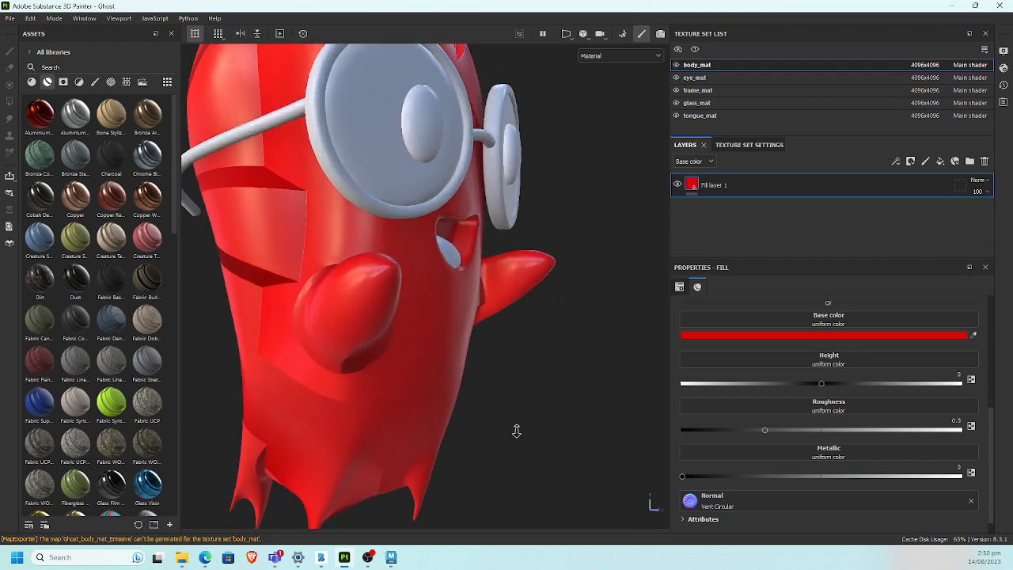
middle_click_drag(404, 396, 400, 445, "alt")
right_click_drag(399, 444, 436, 459, "alt")
mouse_move(380, 459)
middle_mouse_down("alt")
mouse_move(481, 482)
mouse_move(373, 464)
middle_mouse_up("alt")
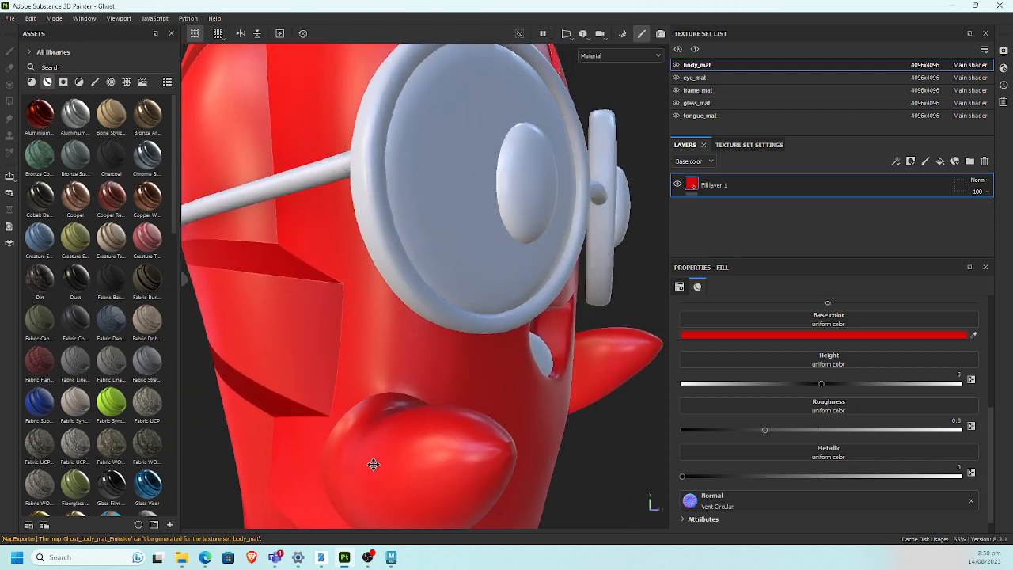
right_click_drag(373, 463, 375, 447, "alt")
mouse_move(375, 448)
middle_mouse_down("alt")
mouse_move(388, 427)
mouse_move(373, 436)
middle_mouse_up("alt")
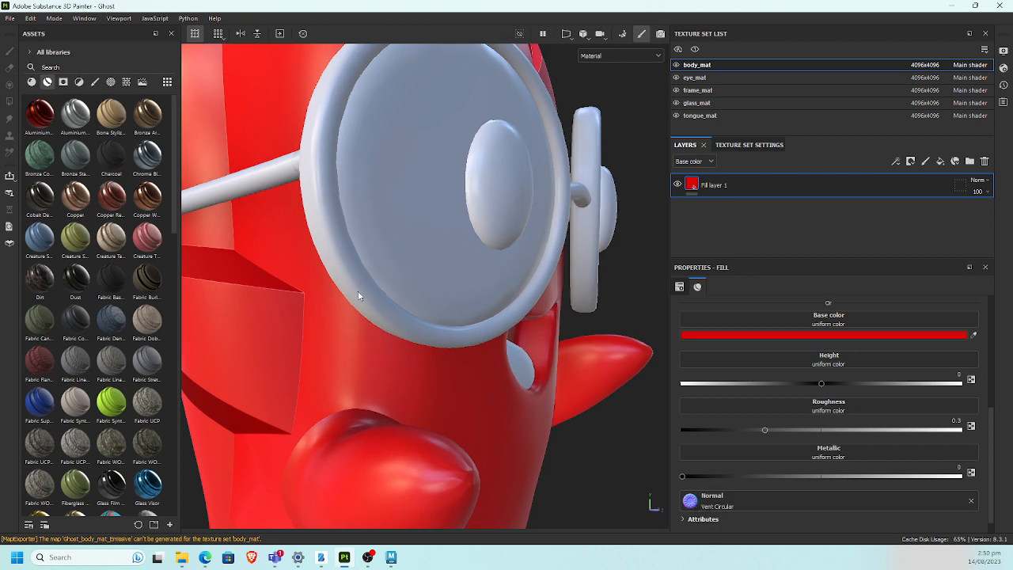
left_click_drag(357, 295, 395, 356, "alt")
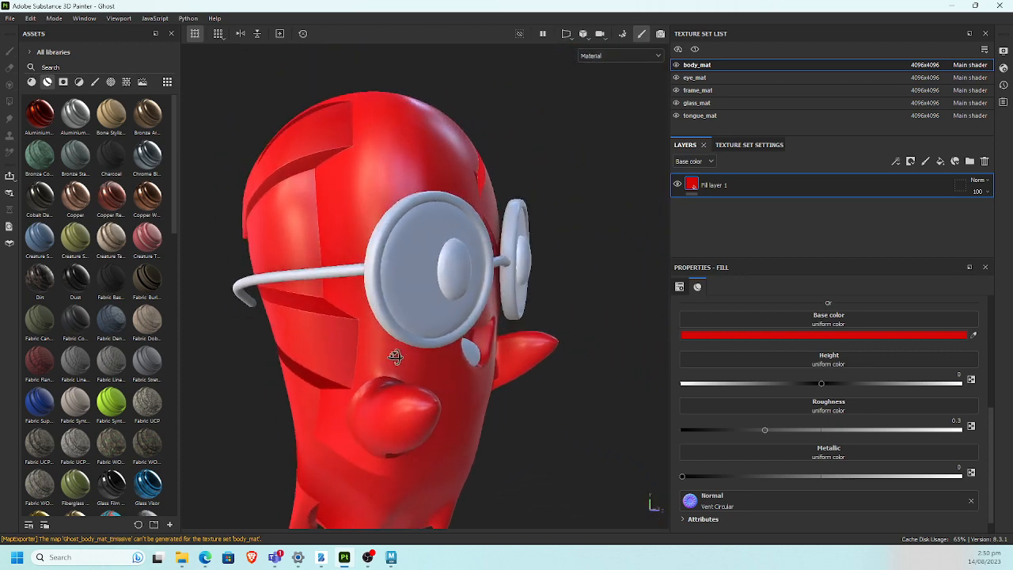
middle_click_drag(393, 332, 421, 271, "alt")
right_click_drag(420, 271, 459, 280, "alt")
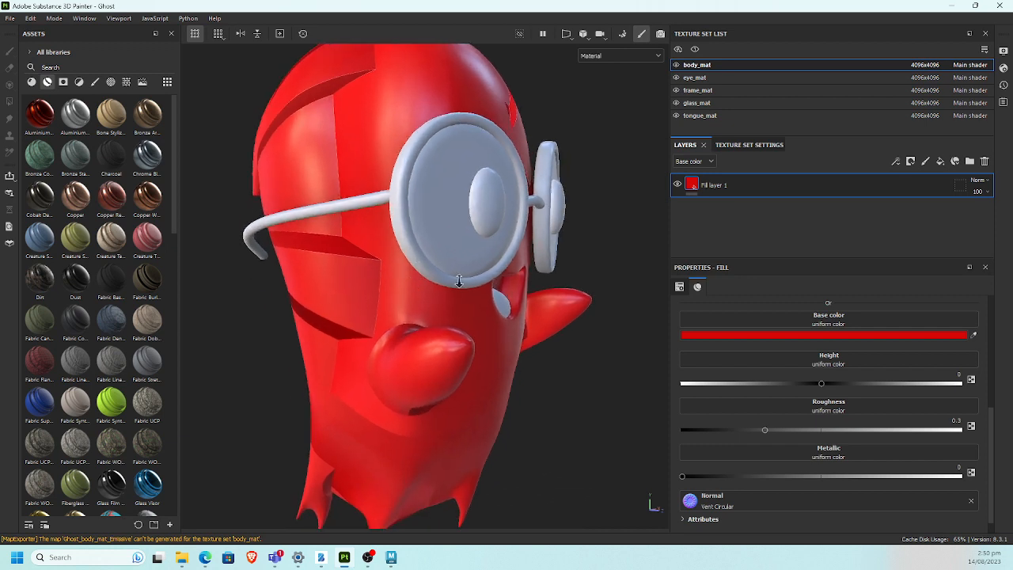
Step: Remove the texture from the fill layer's normal channel and assign Vent Circular to its height channel
left_click(971, 500)
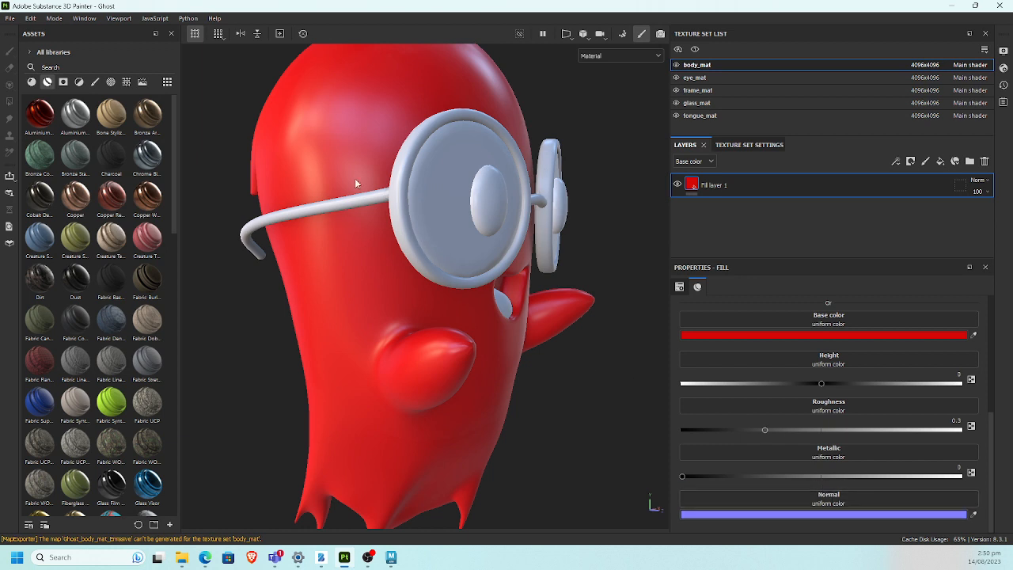
left_click(864, 365)
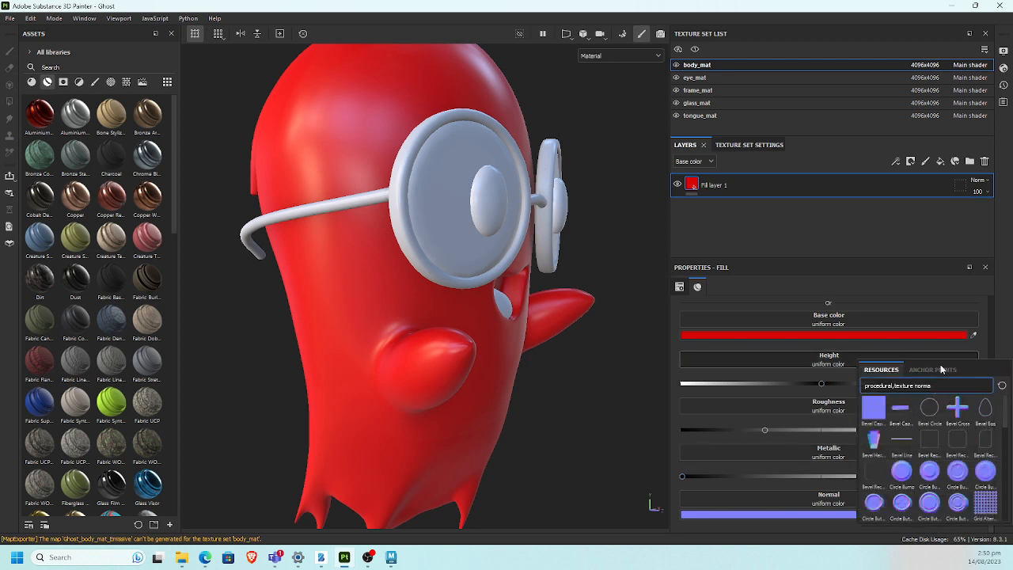
left_click_drag(1009, 429, 1008, 510)
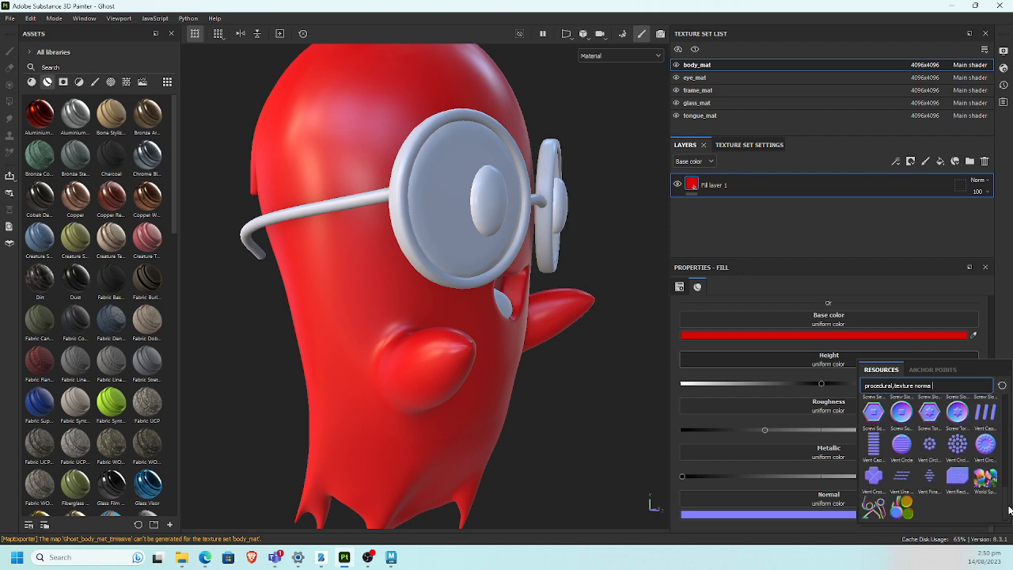
left_click(985, 441)
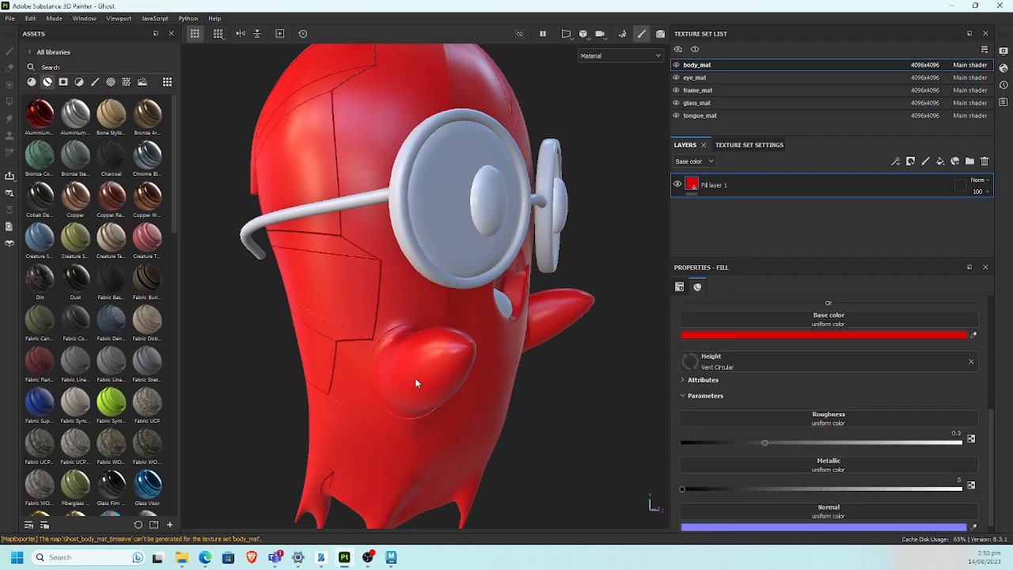
left_click_drag(415, 377, 488, 384, "alt")
right_click_drag(488, 385, 524, 364, "alt")
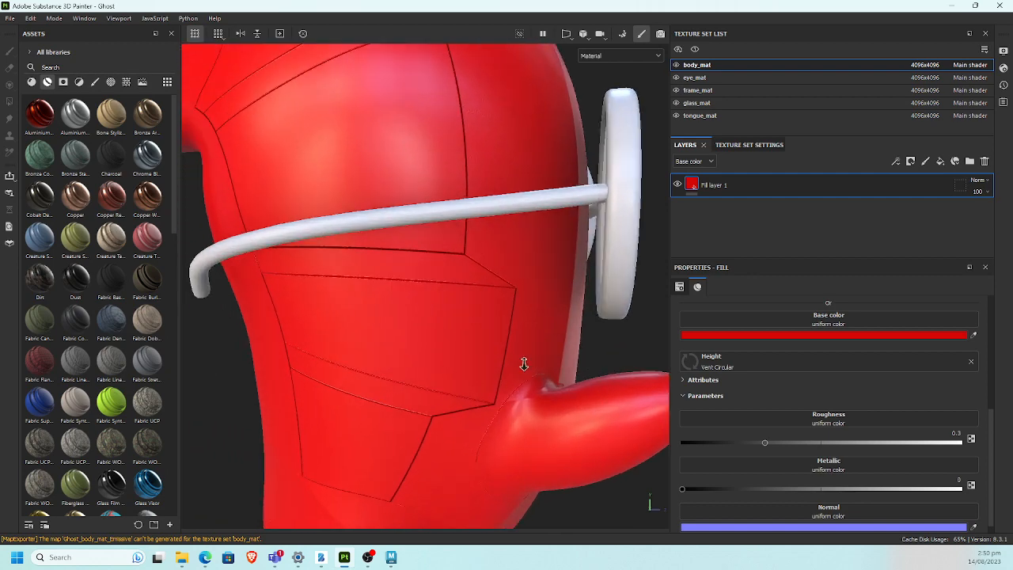
left_click_drag(524, 364, 496, 398, "alt")
right_click_drag(496, 397, 426, 326, "alt")
middle_click_drag(425, 326, 439, 331, "alt")
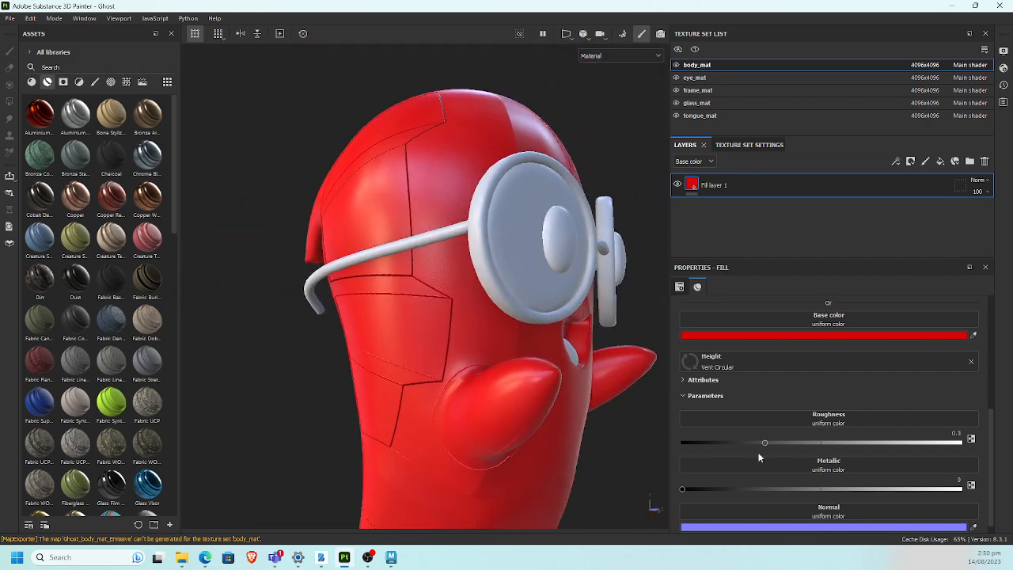
scroll(993, 469, "down", 1)
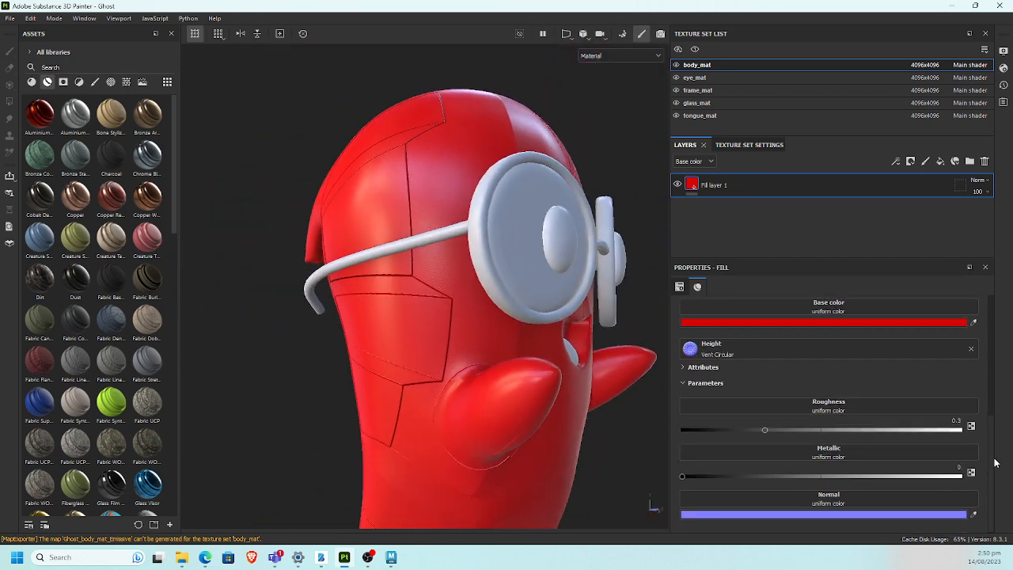
Step: Replace the fill layer's height texture with Fabric Diagonal Thin, searching the resources for "heigh", and inspect it on the body
scroll(989, 463, "up", 3)
left_click(971, 440)
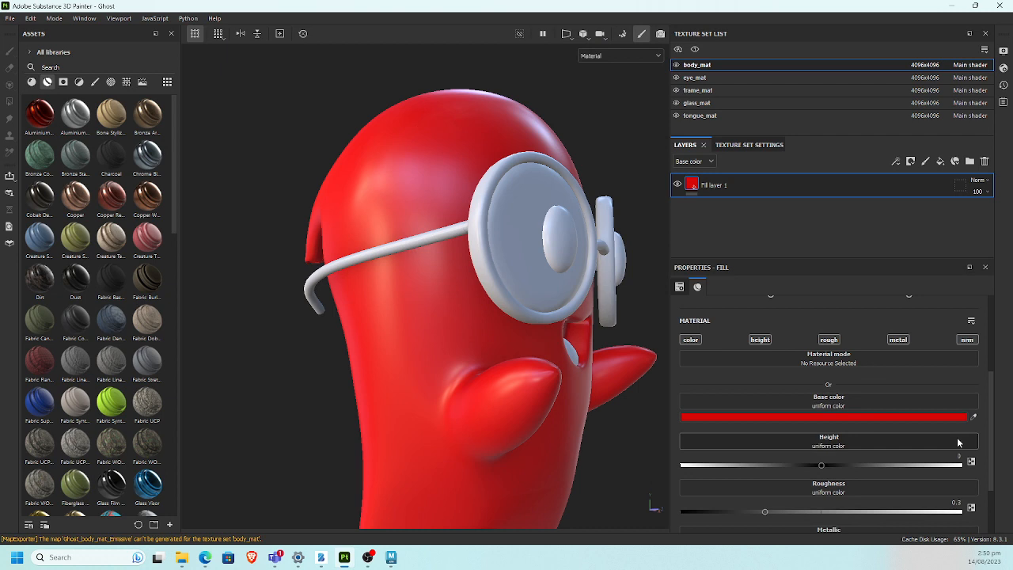
left_click(903, 440)
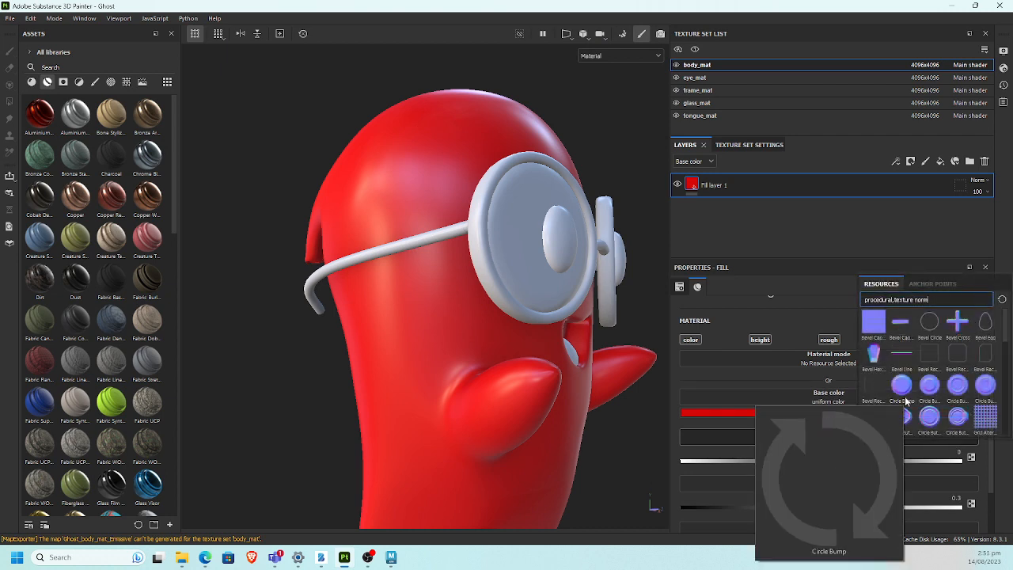
key("BackSpace")
key("BackSpace")
key("BackSpace")
key("BackSpace")
type("heigh")
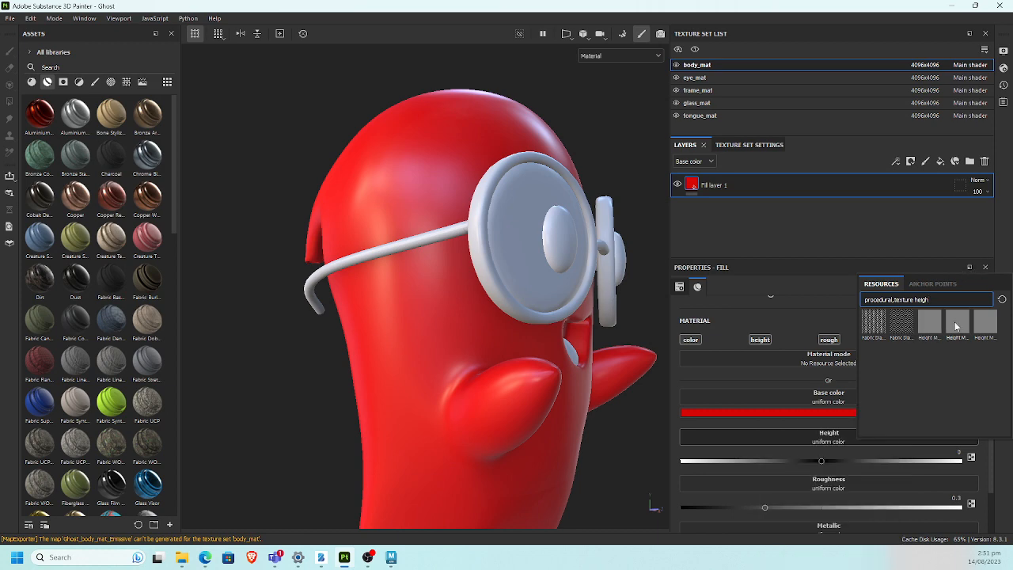
left_click(903, 323)
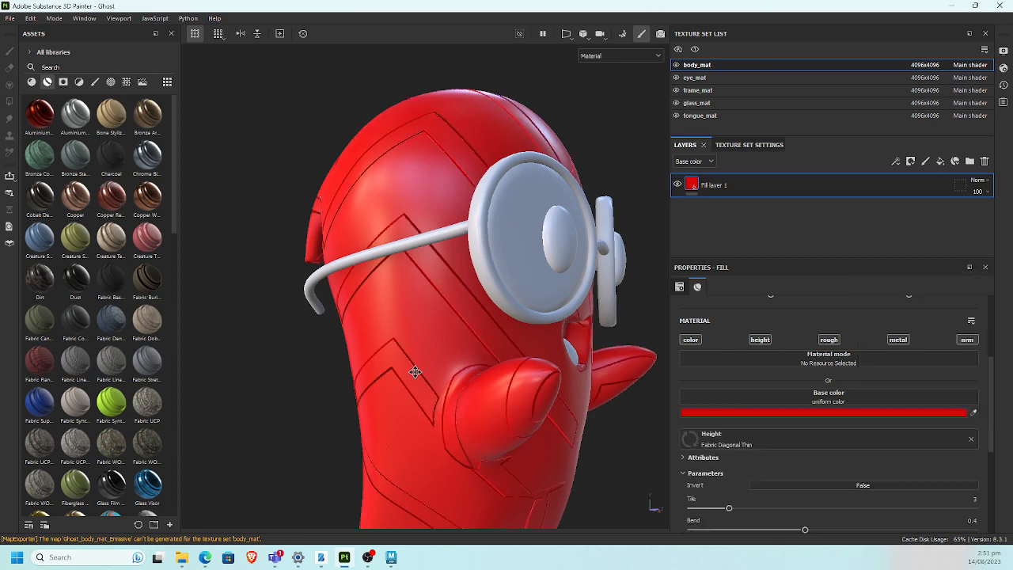
left_click_drag(415, 372, 583, 357, "alt")
Step: Remove the texture from the fill layer's height channel and set the layer's roughness to 0.1536
left_click(972, 441)
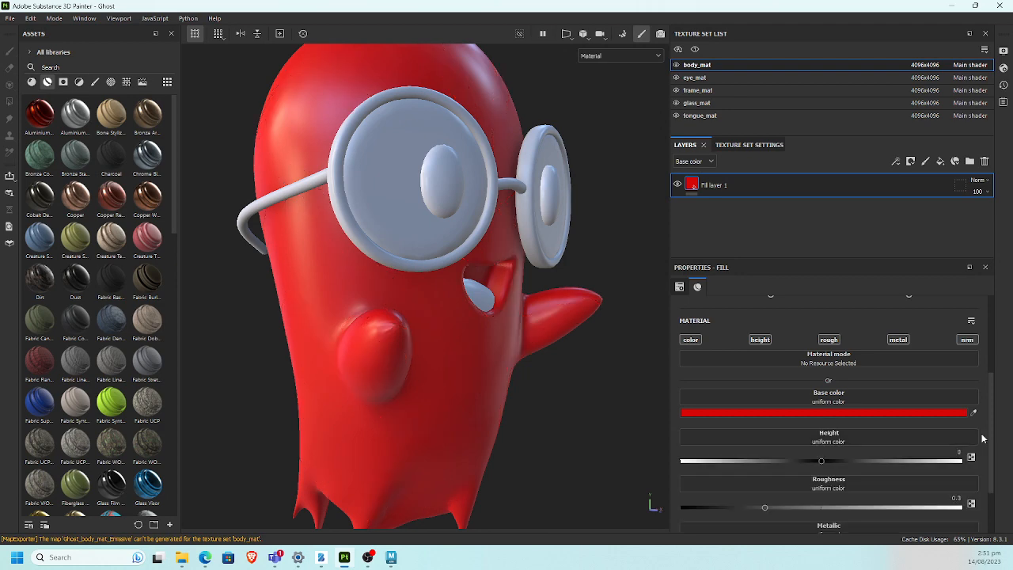
scroll(996, 428, "down", 2)
scroll(996, 439, "down", 1)
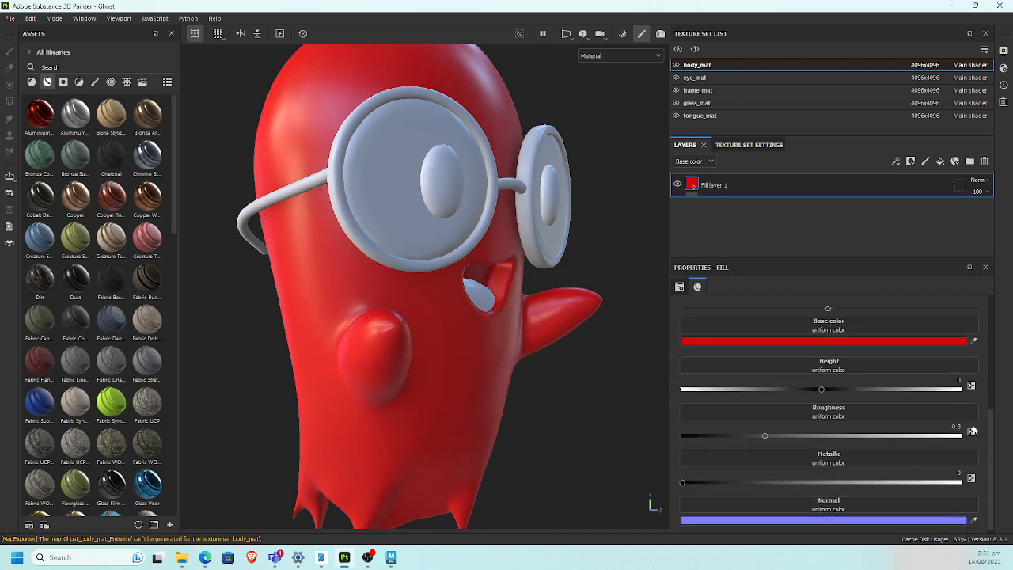
left_click_drag(528, 410, 490, 430, "alt")
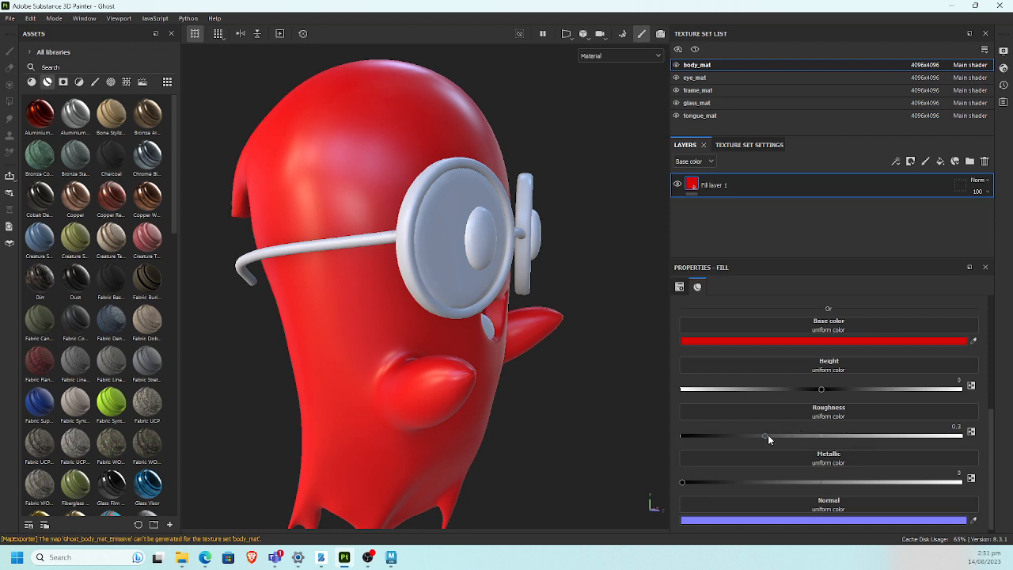
left_click_drag(767, 436, 724, 436)
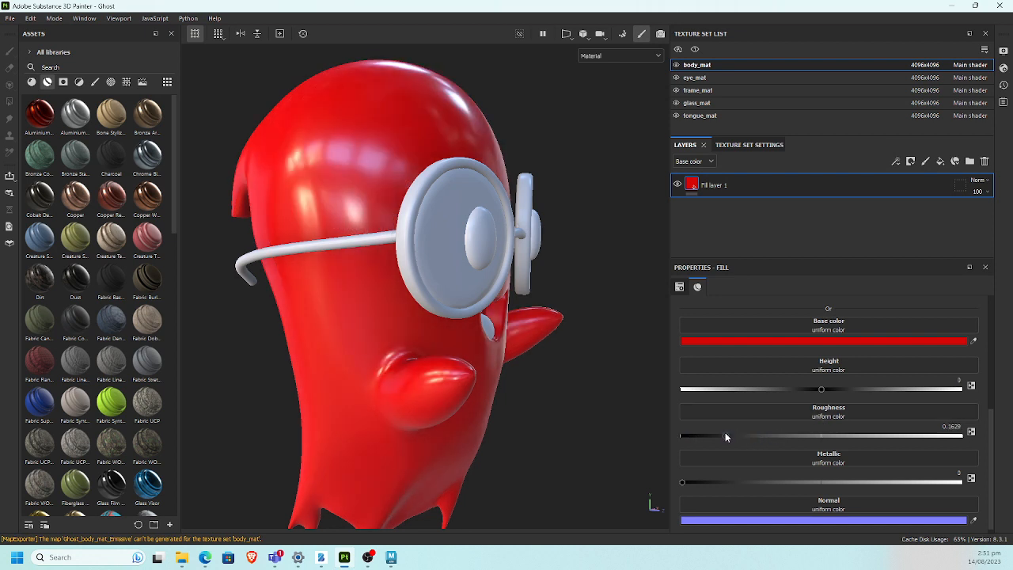
left_click_drag(503, 405, 540, 392, "alt")
left_click_drag(990, 430, 981, 447)
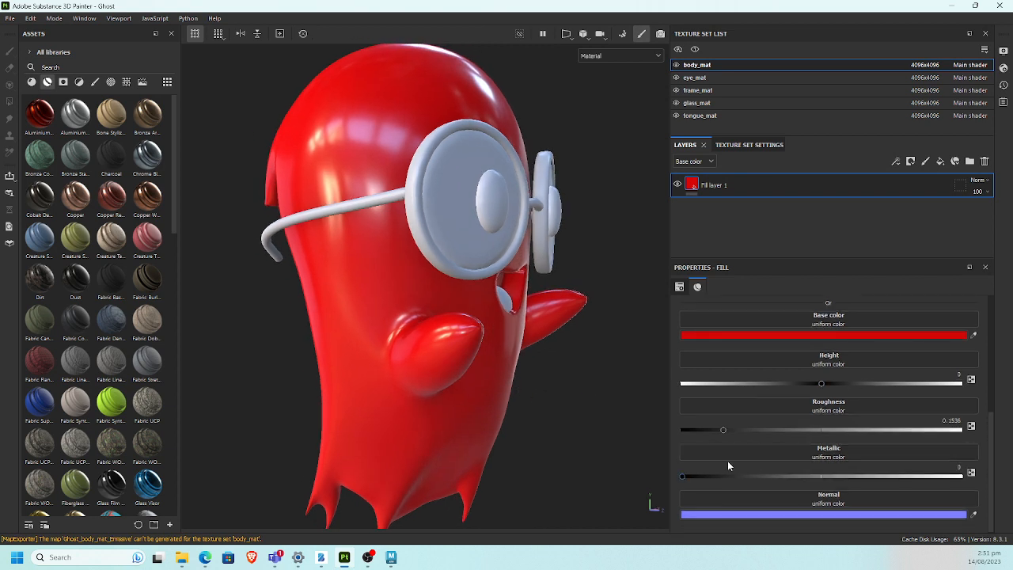
left_click_drag(476, 377, 423, 352, "alt")
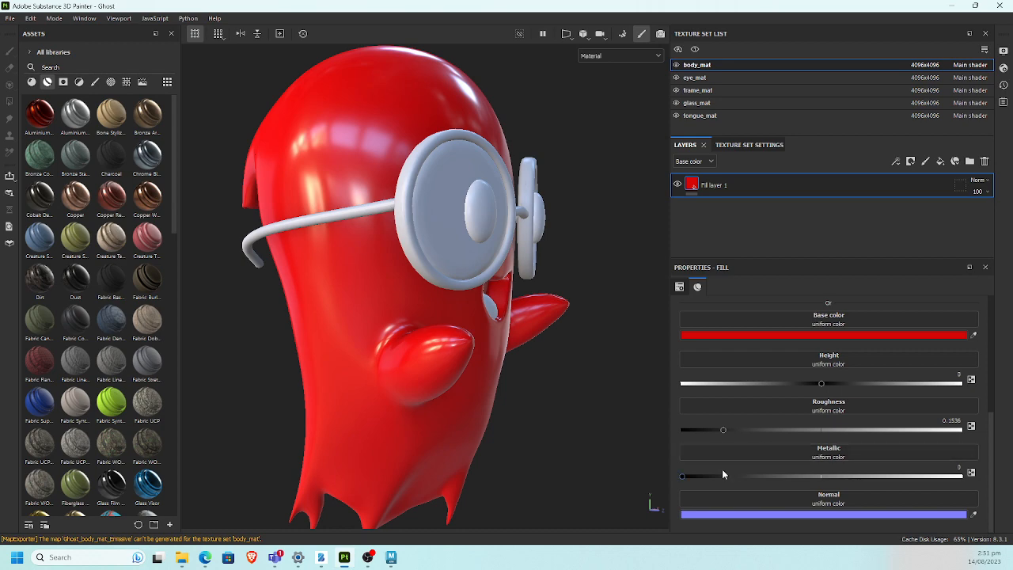
Step: Set the fill layer's base color to orange D55B06 and its metallic value to 1
left_click(869, 334)
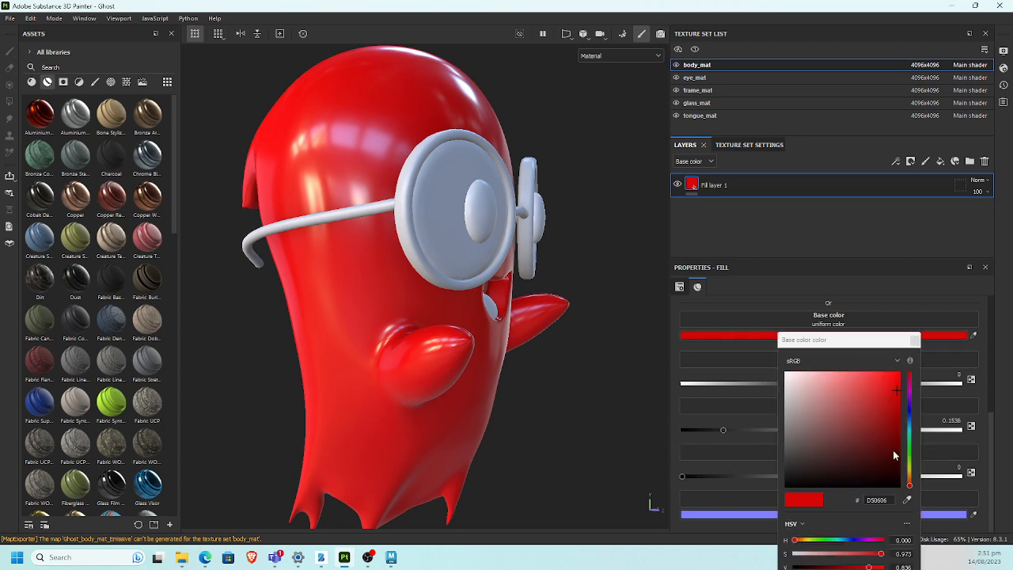
left_click_drag(909, 479, 912, 483)
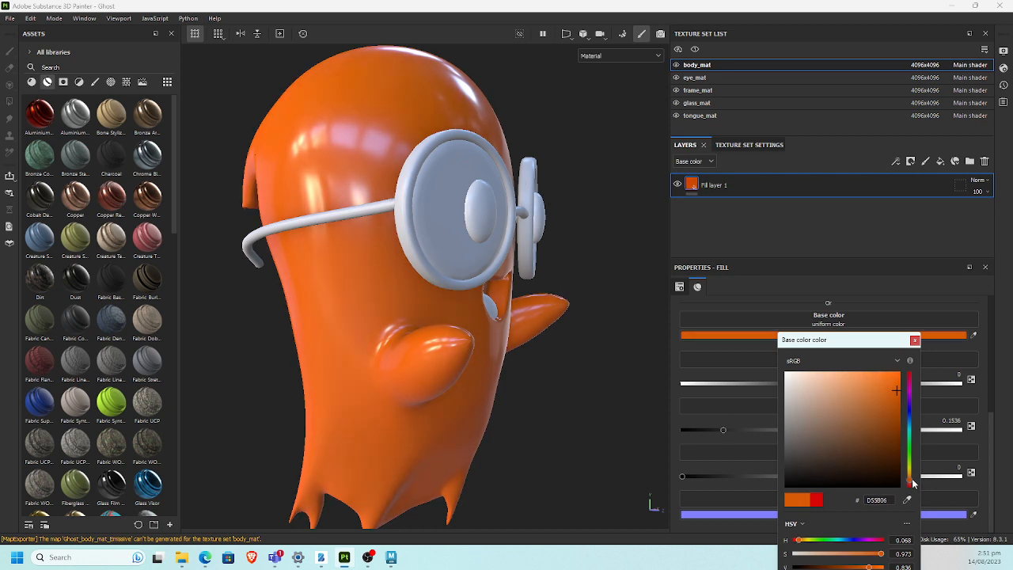
left_click(772, 293)
left_click(915, 339)
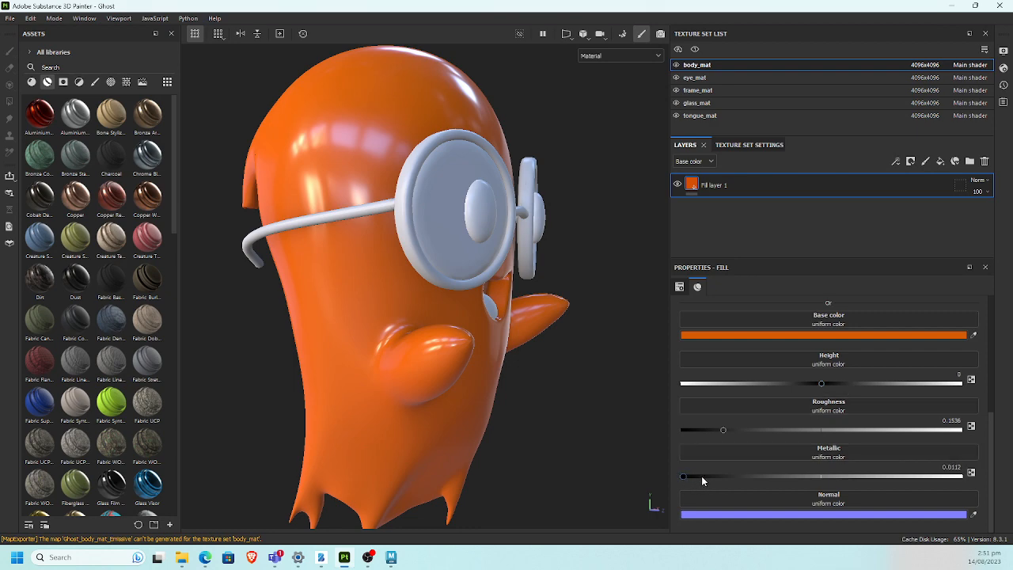
left_click_drag(701, 476, 960, 476)
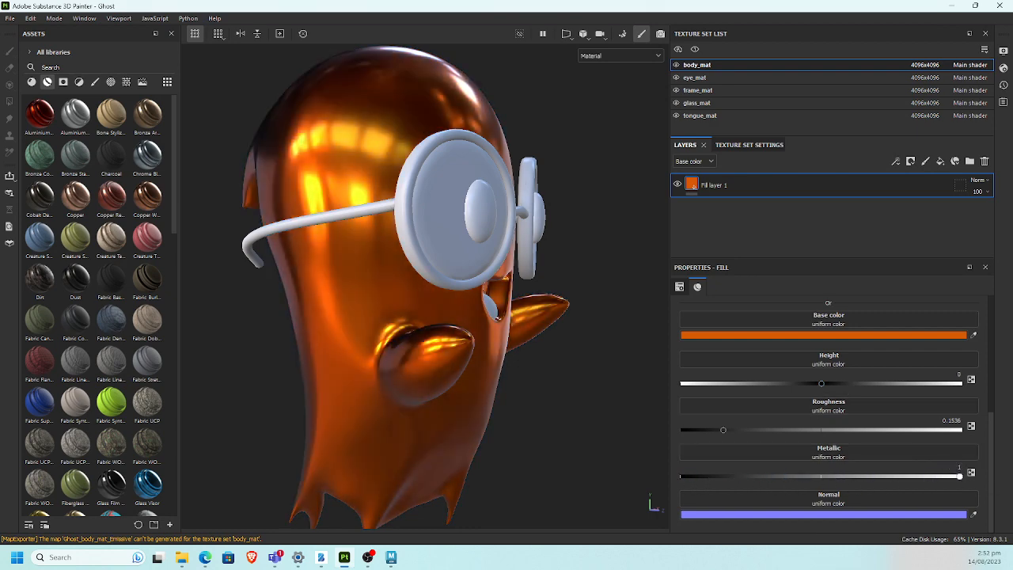
left_click_drag(473, 438, 473, 417, "alt")
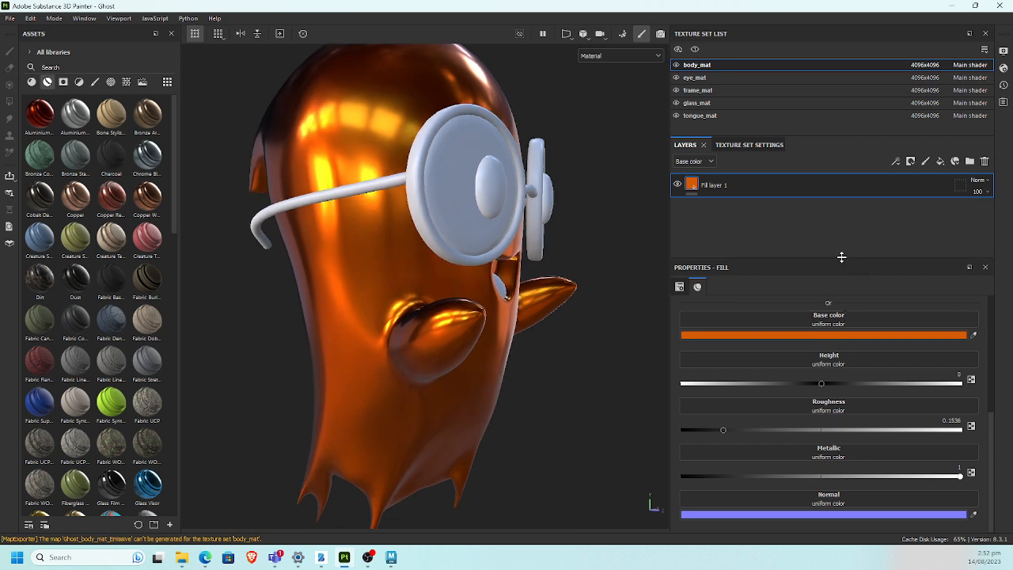
Step: Enlarge the fill properties area and add a black mask to Fill layer 1
left_click_drag(841, 257, 839, 197)
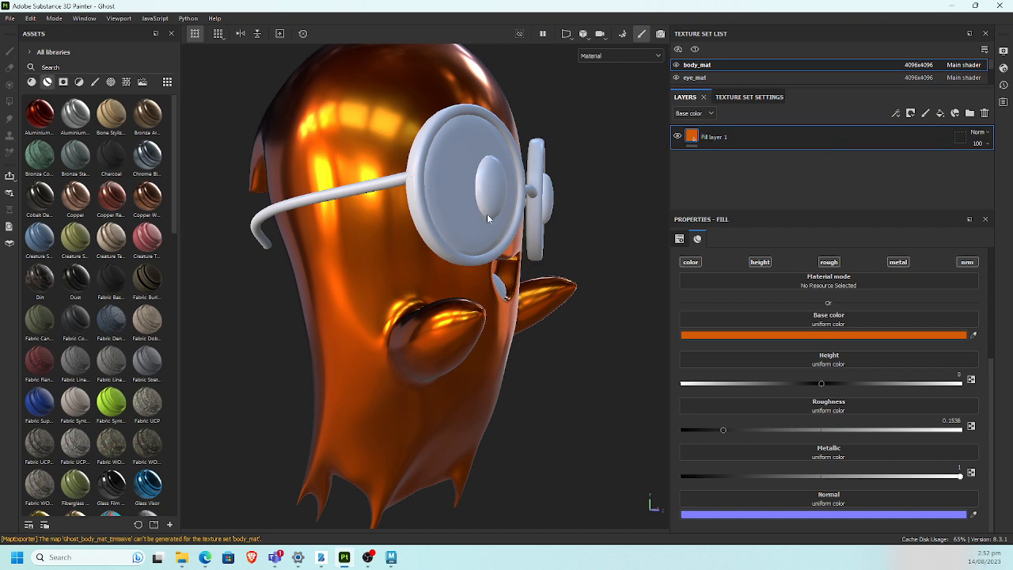
left_click_drag(508, 203, 504, 265, "alt")
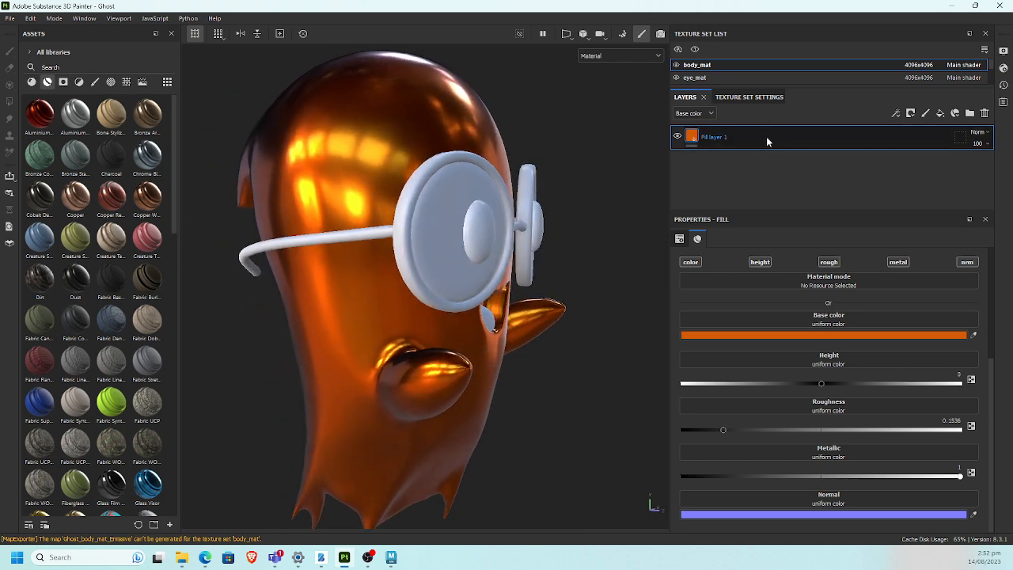
left_click(910, 115)
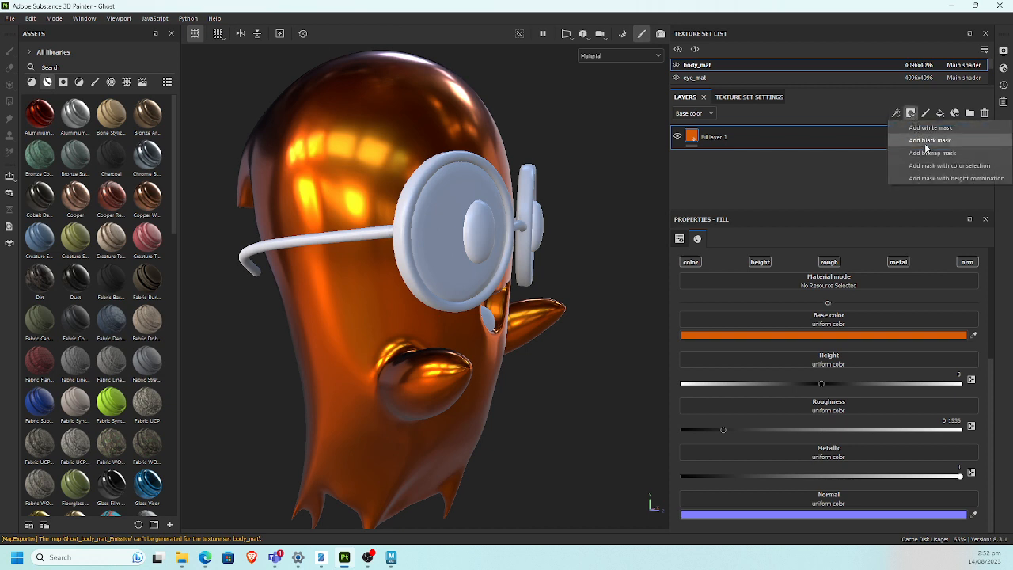
left_click(930, 141)
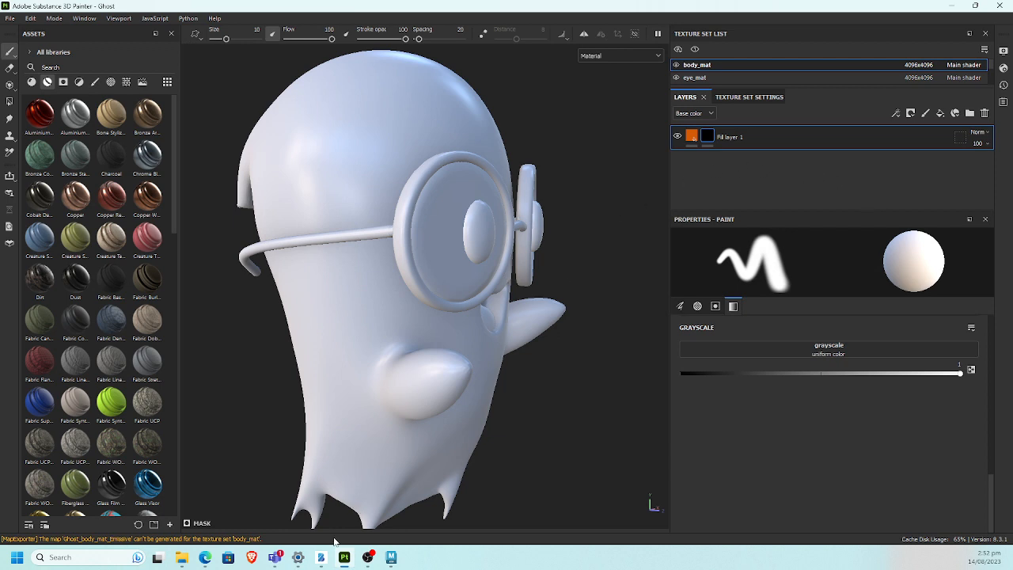
Step: Switch to Bamboo Paper and handwrite "0 x n = 0" below the Maya diagram, with a second equation starting "1 x" beneath it
left_click(320, 559)
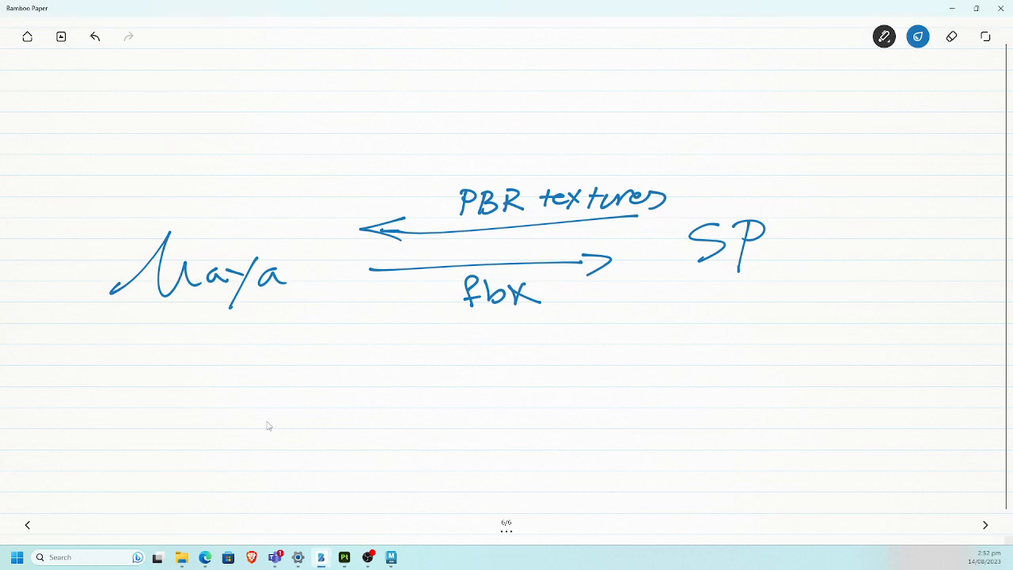
left_click_drag(286, 394, 285, 394)
mouse_move(368, 381)
left_mouse_down()
mouse_move(367, 410)
mouse_move(444, 404)
left_mouse_up()
left_click_drag(416, 399, 479, 392)
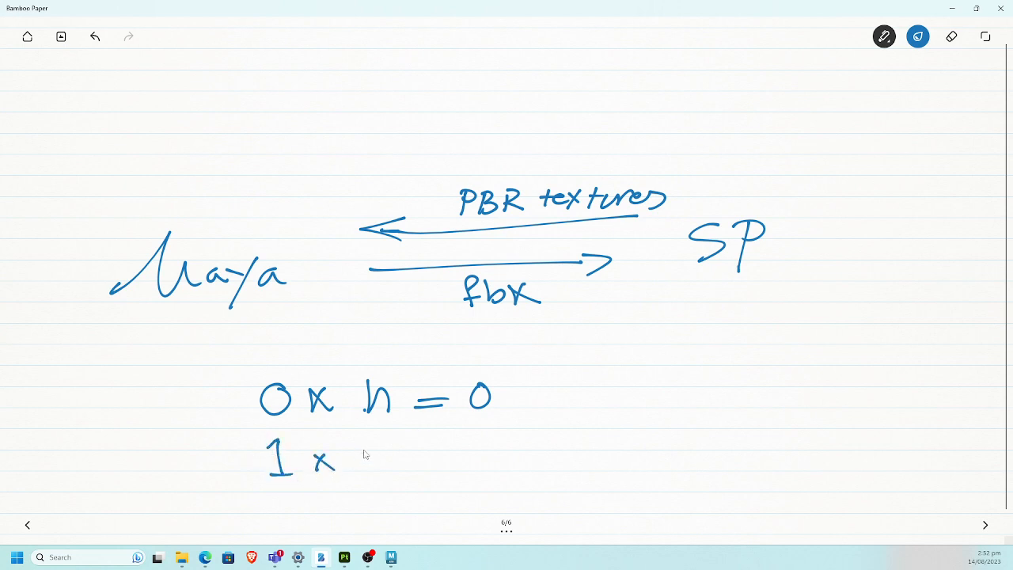
mouse_move(369, 452)
left_mouse_down()
mouse_move(388, 467)
mouse_move(445, 453)
mouse_move(499, 458)
left_mouse_up()
Step: Switch back to Substance 3D Painter and add a paint effect to the black mask of Fill layer 1
key("alt+Tab")
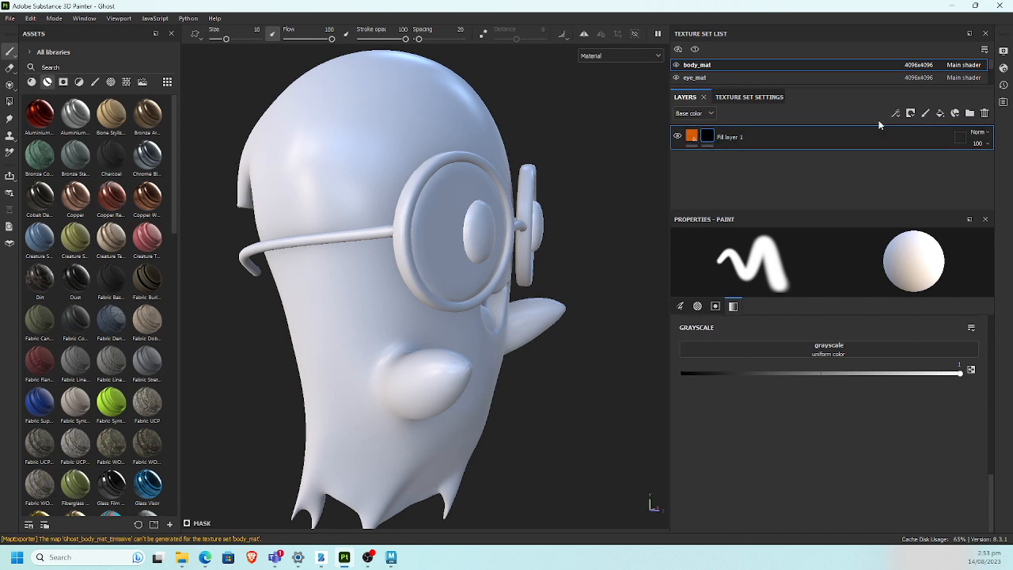
left_click(910, 113)
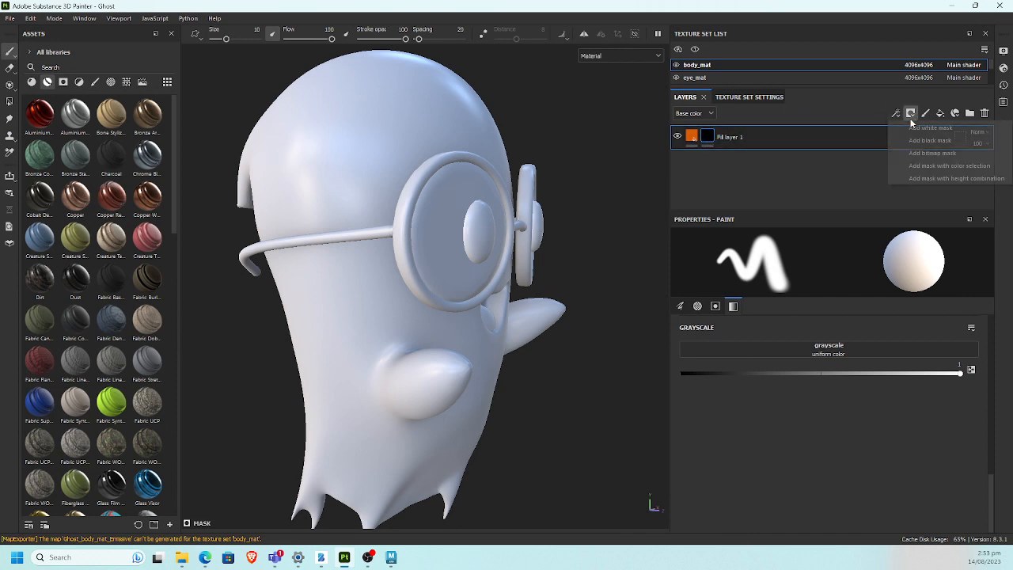
left_click(709, 139)
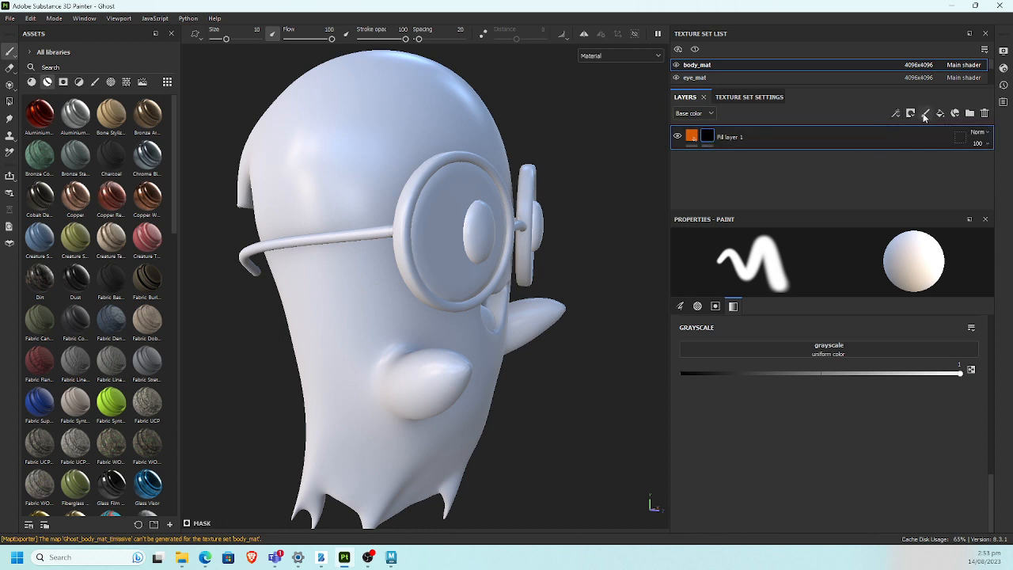
left_click(895, 114)
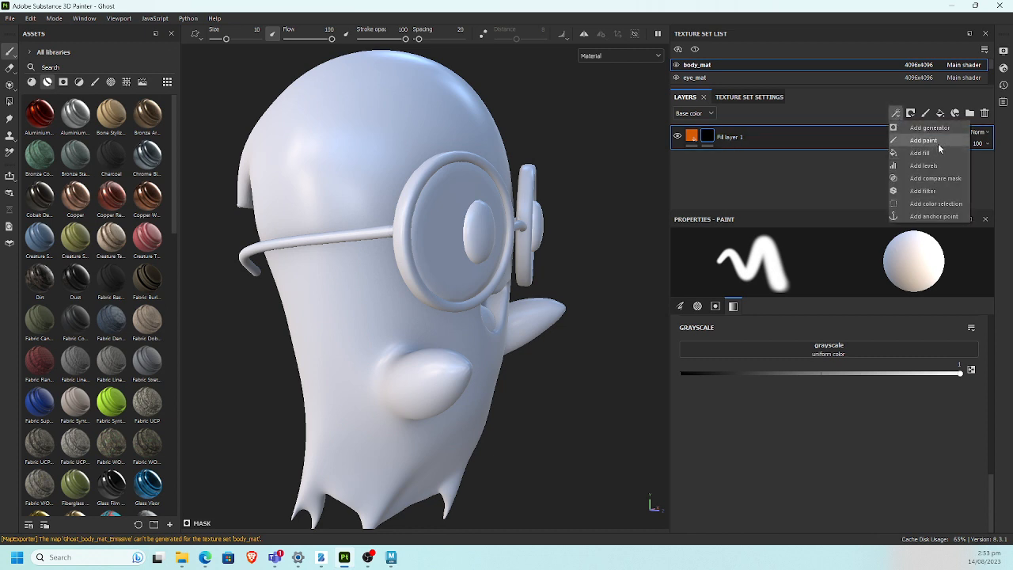
left_click(924, 140)
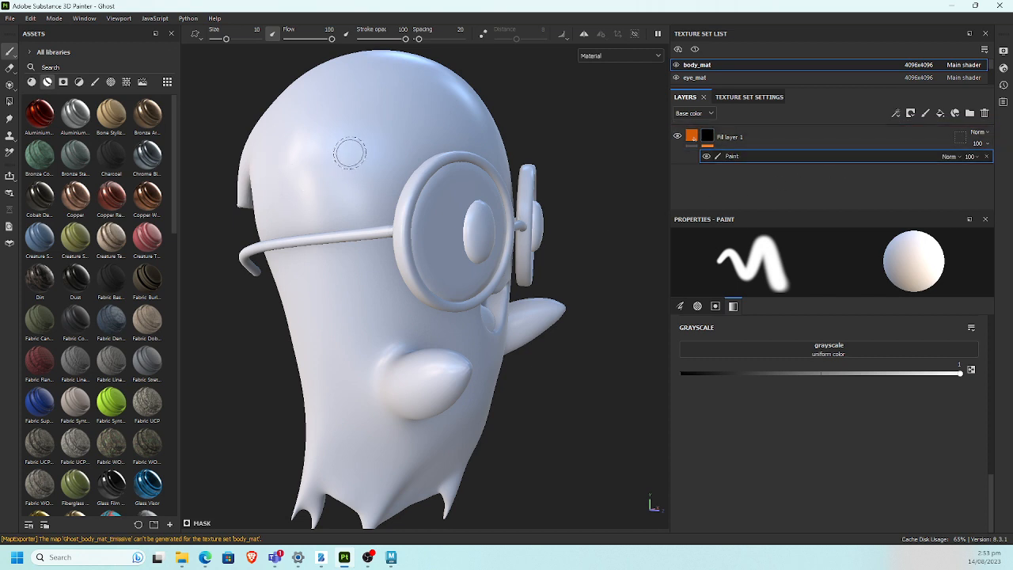
Step: Try painting the mask with broad soft strokes across the side of the ghost's head
mouse_move(370, 144)
left_mouse_down()
mouse_move(350, 190)
mouse_move(370, 170)
mouse_move(402, 207)
left_mouse_up()
mouse_move(407, 167)
left_mouse_down()
mouse_move(333, 162)
mouse_move(286, 129)
mouse_move(277, 142)
mouse_move(313, 149)
left_mouse_up()
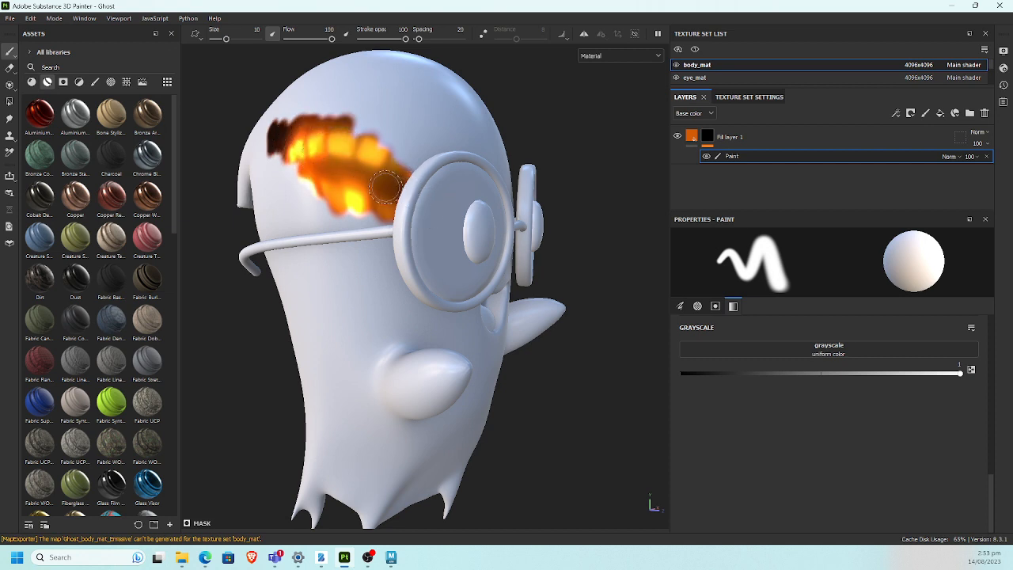
mouse_move(420, 190)
left_mouse_down("alt")
mouse_move(454, 211)
mouse_move(436, 208)
mouse_move(448, 252)
left_mouse_up("alt")
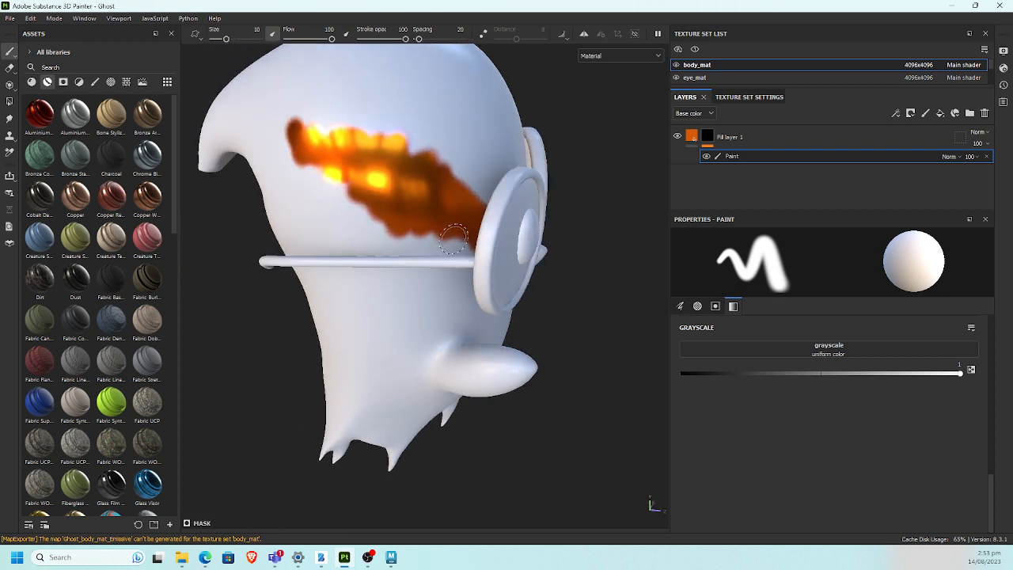
key("ctrl+z")
Step: Try stamping the mask on the ghost's head with the Bullet Impact brush
left_click(94, 83)
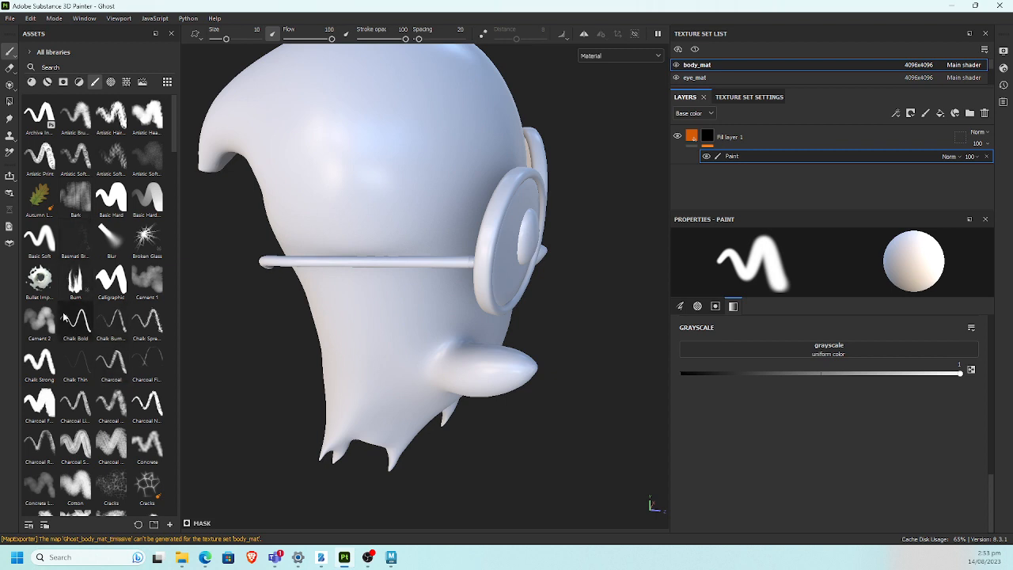
left_click(39, 279)
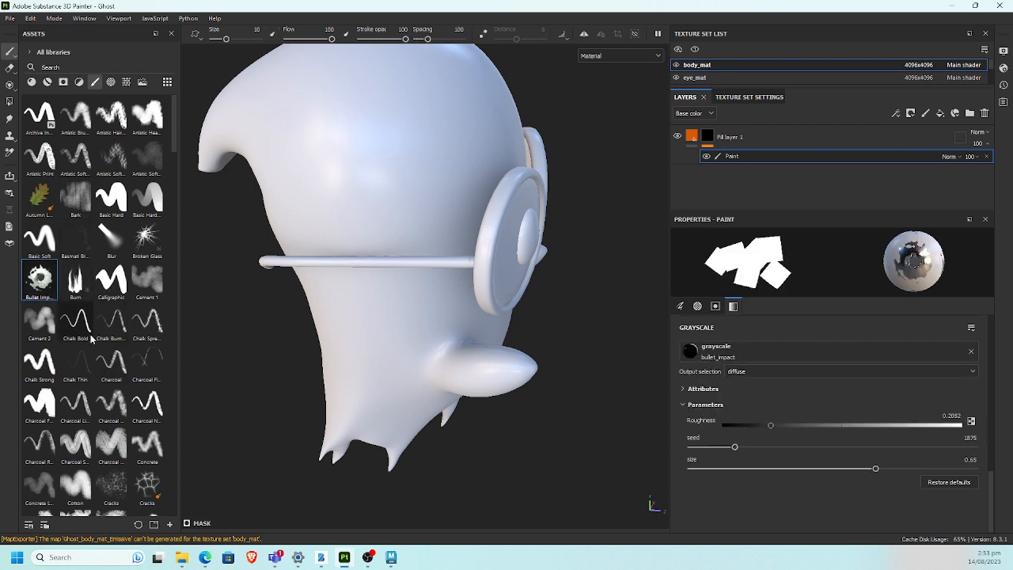
left_click(387, 177)
key("ctrl+z")
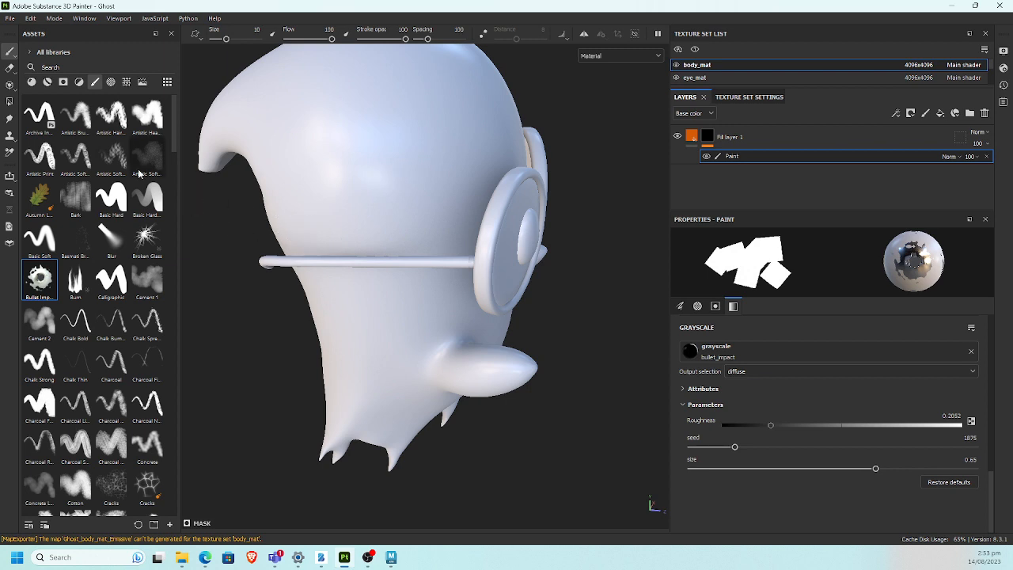
Step: Paint an irregular patch into the mask on the side of the ghost's head with the "Artistic Hea..." brush
left_click(147, 115)
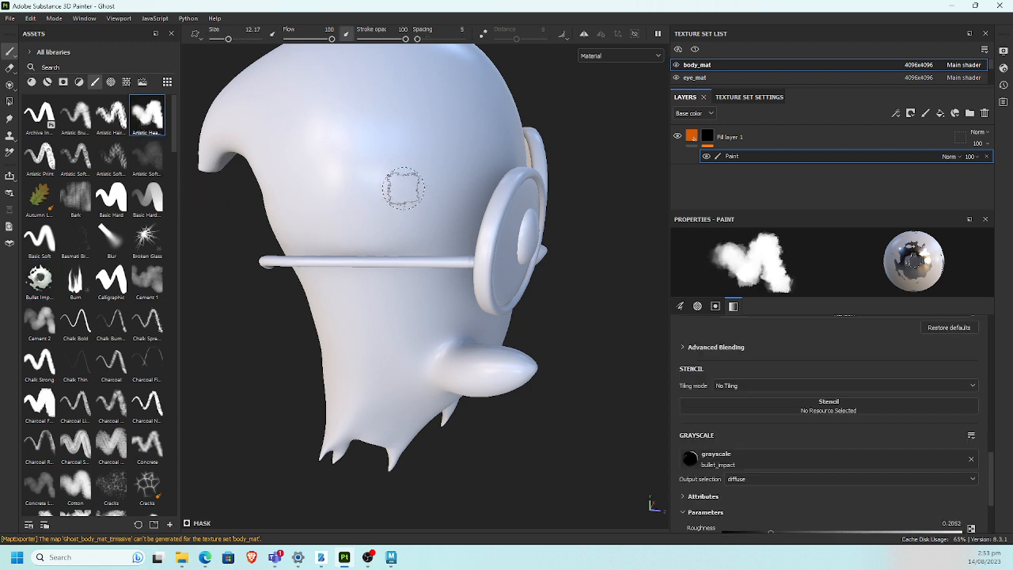
left_click_drag(435, 185, 386, 168, "alt")
right_click_drag(386, 168, 439, 177, "alt")
middle_click_drag(439, 176, 434, 225, "alt")
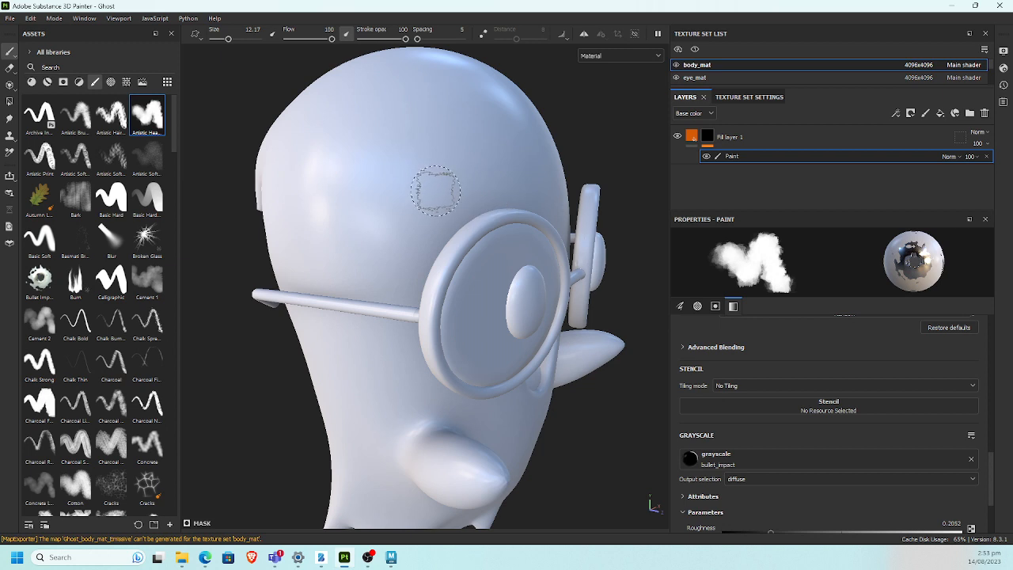
mouse_move(436, 167)
left_mouse_down()
mouse_move(392, 158)
mouse_move(369, 166)
mouse_move(379, 203)
mouse_move(326, 223)
mouse_move(348, 265)
mouse_move(304, 201)
mouse_move(312, 170)
mouse_move(297, 158)
mouse_move(240, 176)
left_mouse_up()
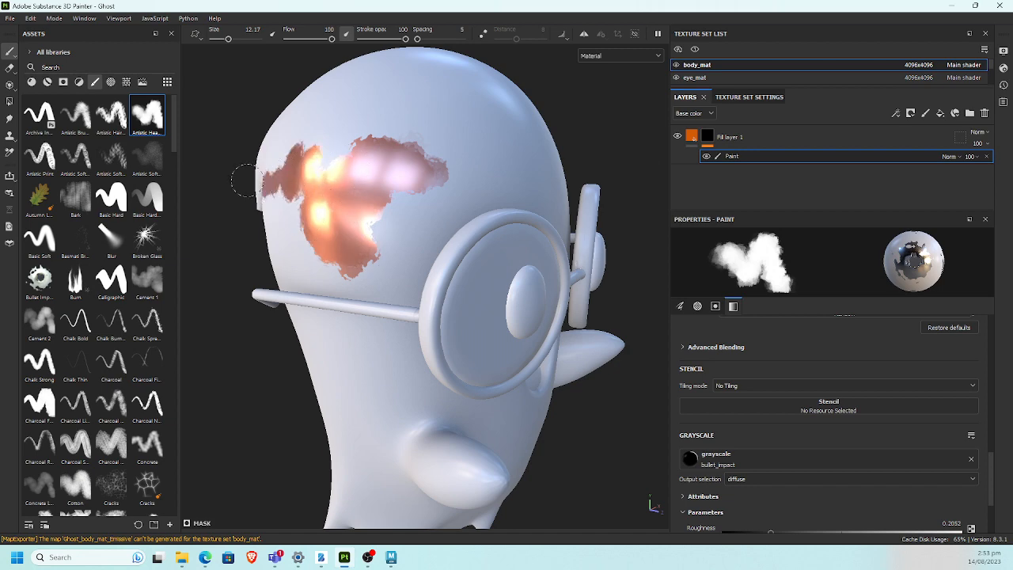
mouse_move(414, 245)
left_mouse_down("alt")
mouse_move(524, 235)
mouse_move(473, 203)
mouse_move(412, 226)
mouse_move(515, 237)
left_mouse_up("alt")
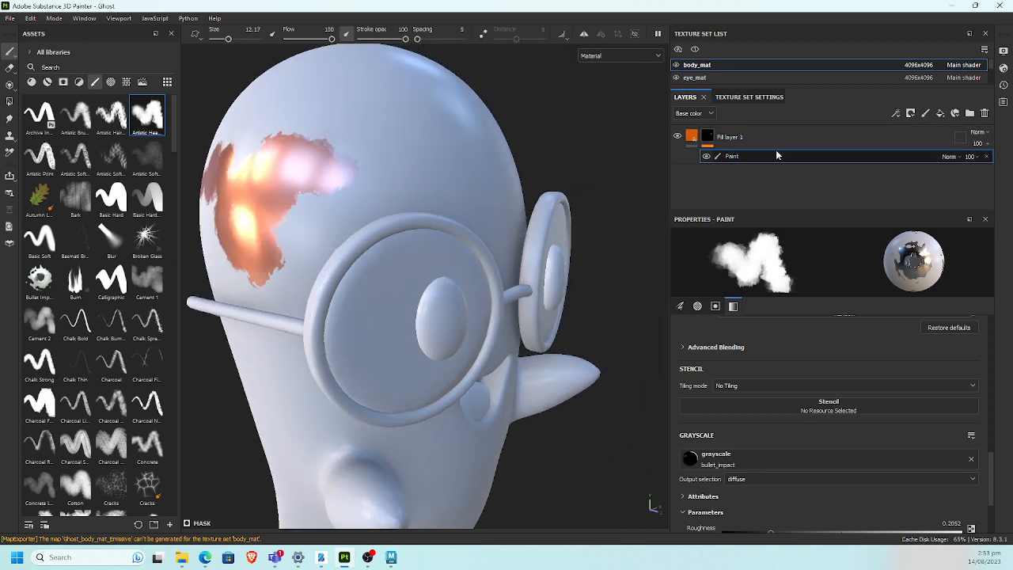
Step: Clear the black mask on Fill layer 1 and remove the mask from the layer
key("Delete")
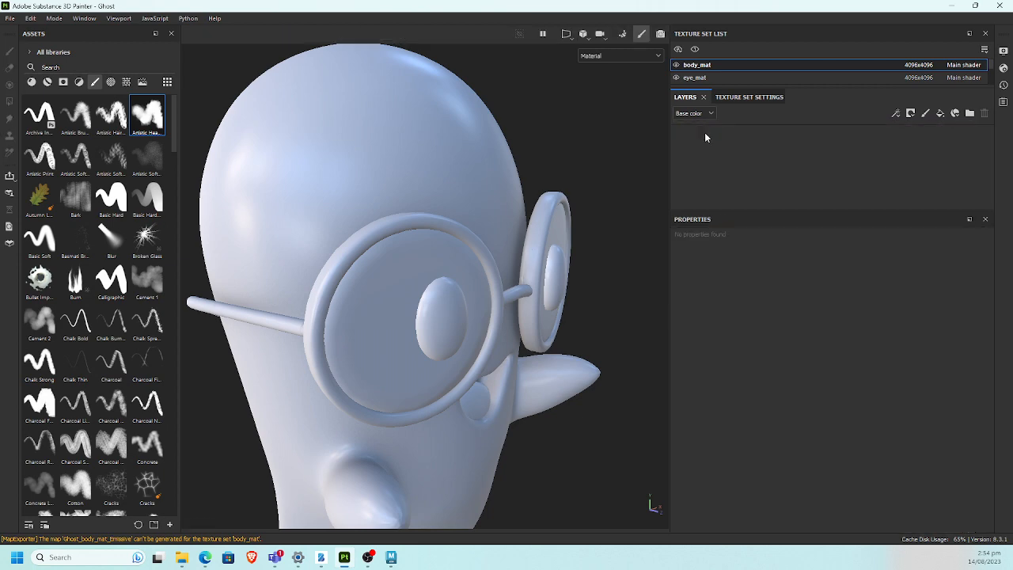
left_click(723, 141)
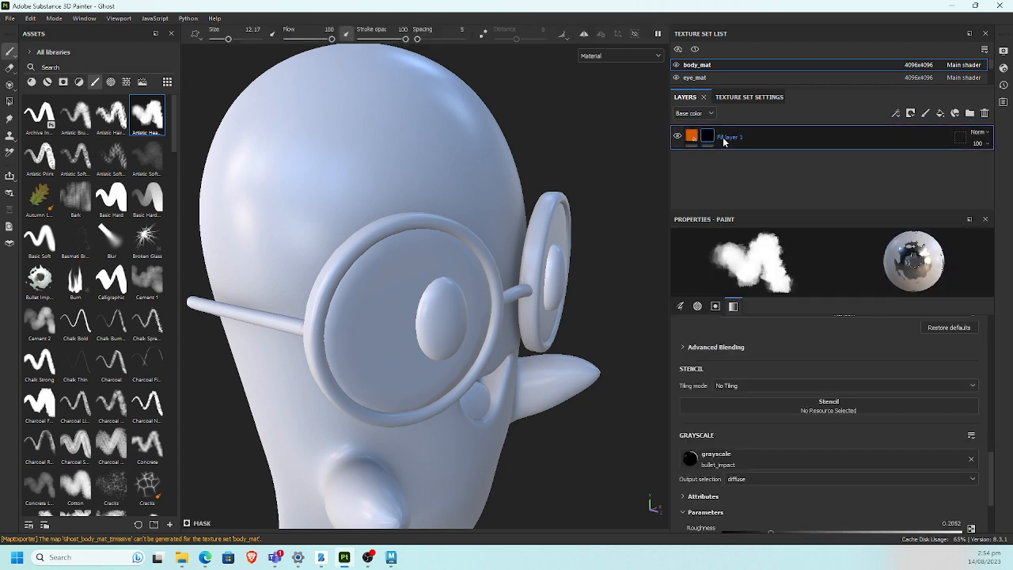
right_click(708, 137)
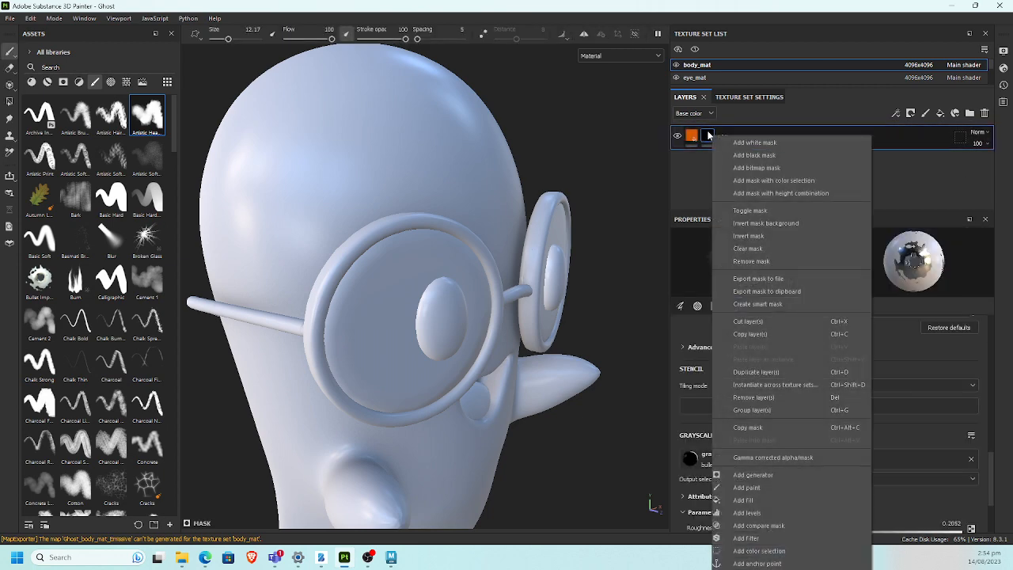
left_click(765, 249)
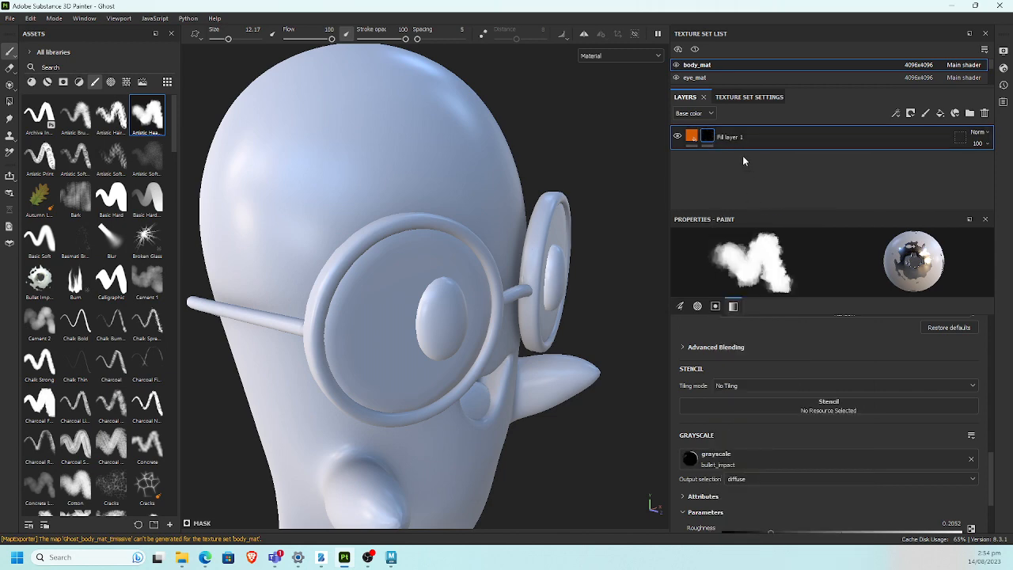
right_click(708, 137)
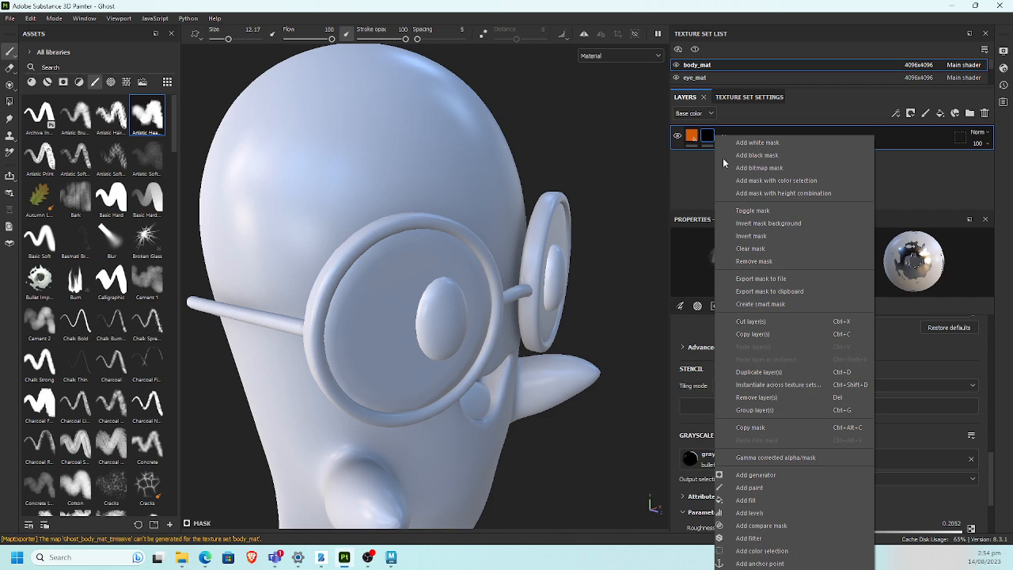
left_click(754, 261)
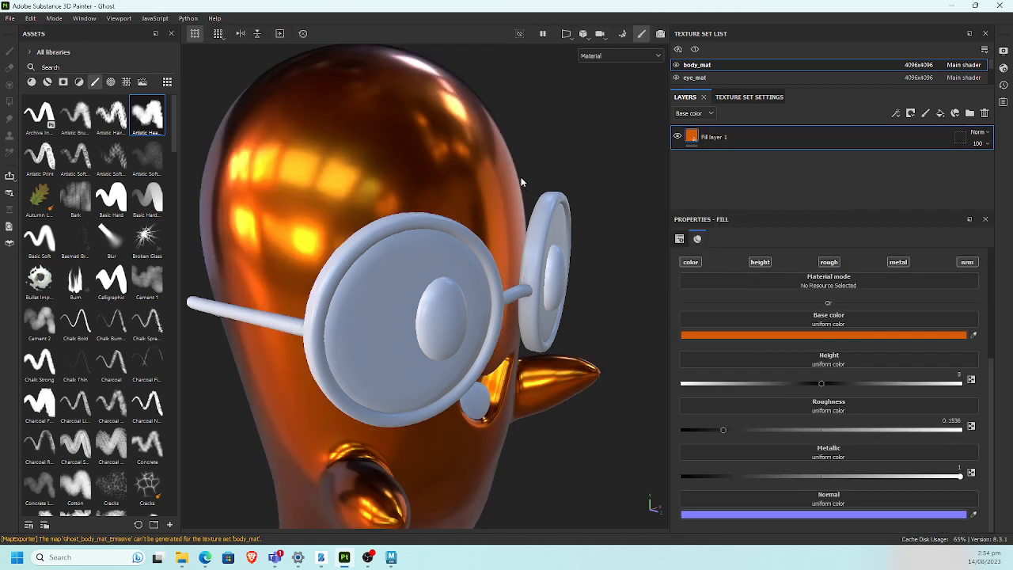
left_click_drag(523, 182, 576, 168, "alt")
scroll(575, 168, "down", 2)
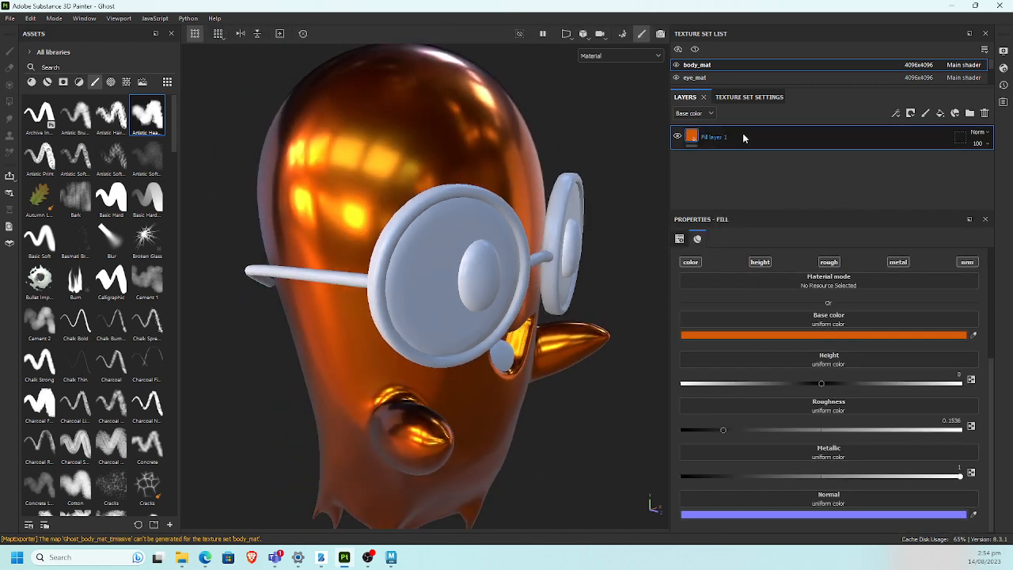
Step: Add a white mask to Fill layer 1 and give that mask a paint effect
left_click(911, 115)
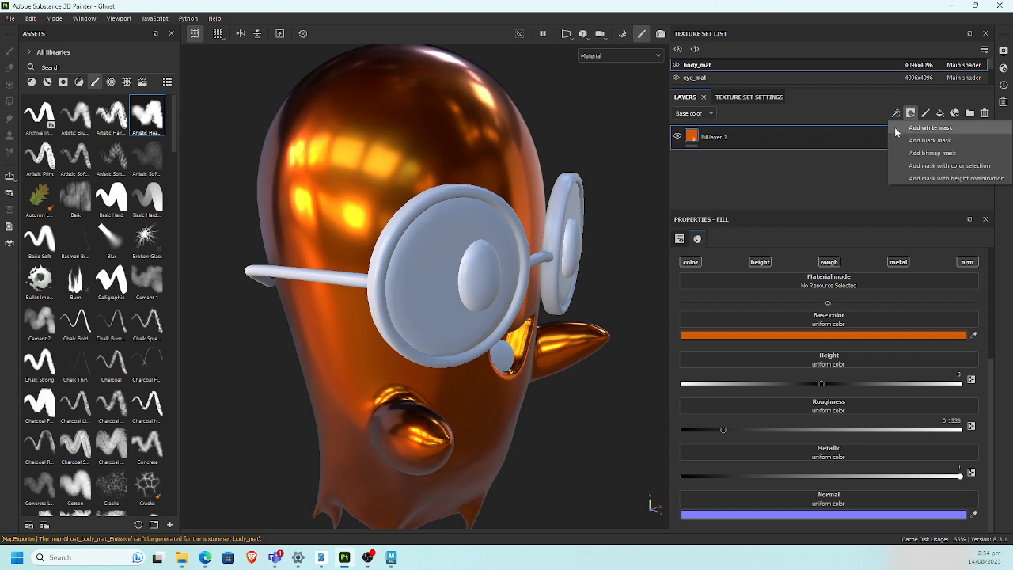
left_click(913, 129)
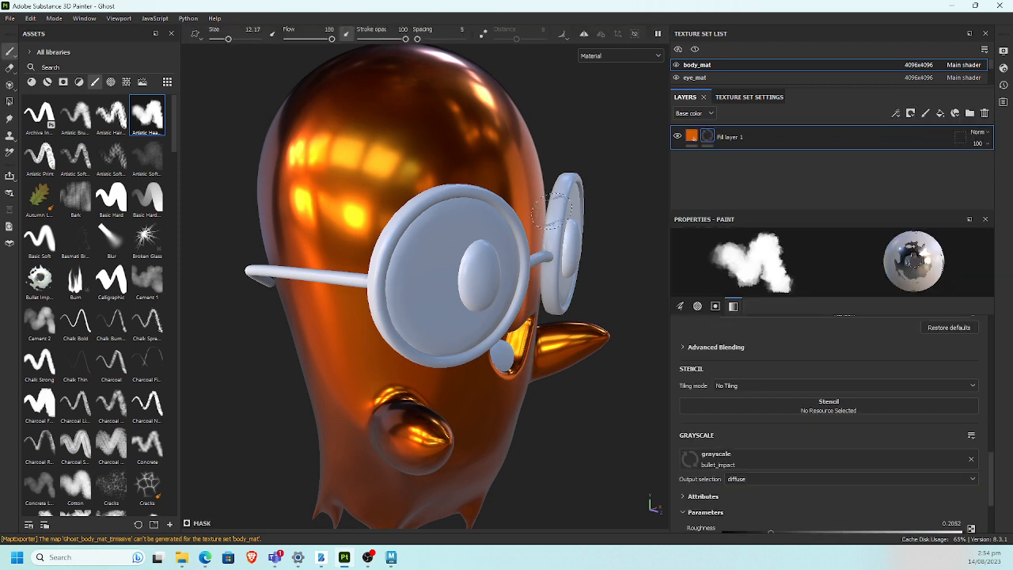
left_click_drag(595, 241, 625, 211, "alt")
left_click(925, 115)
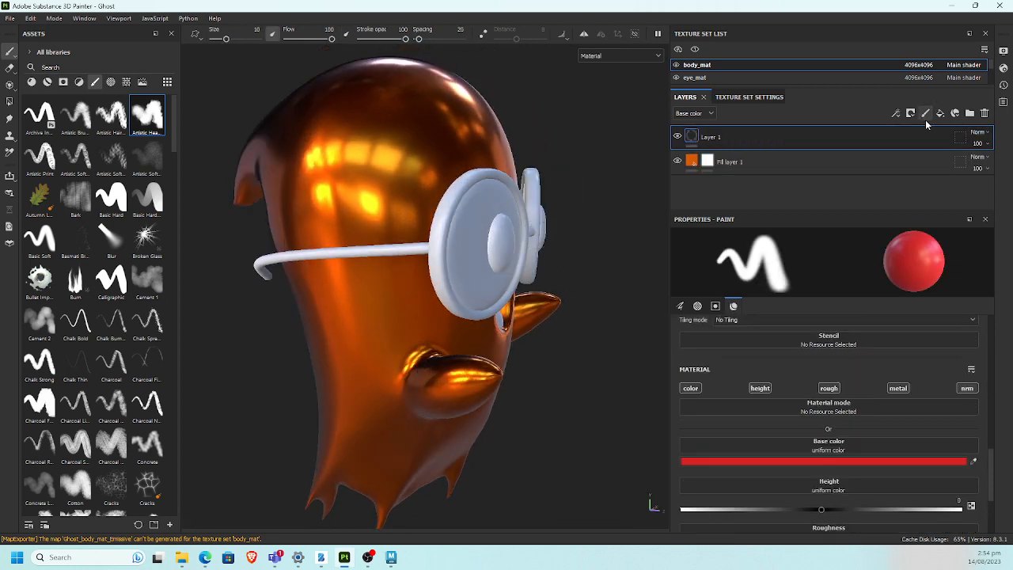
key("ctrl+z")
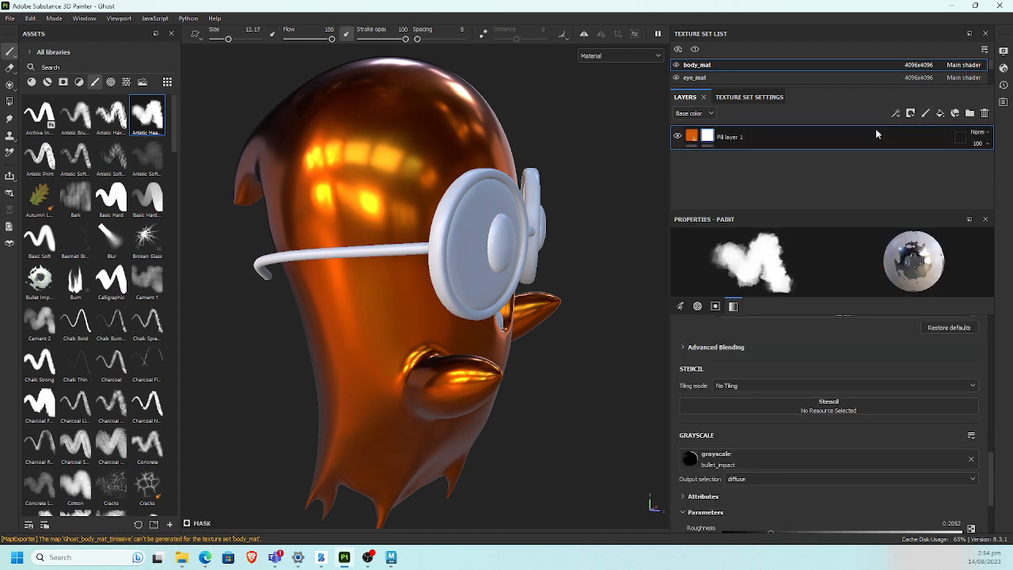
left_click(895, 114)
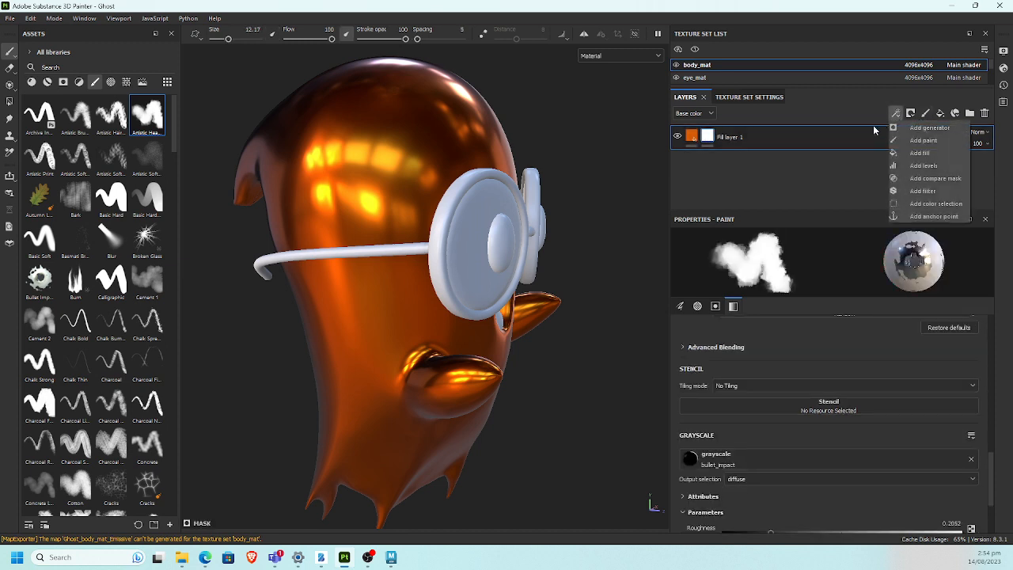
left_click(940, 140)
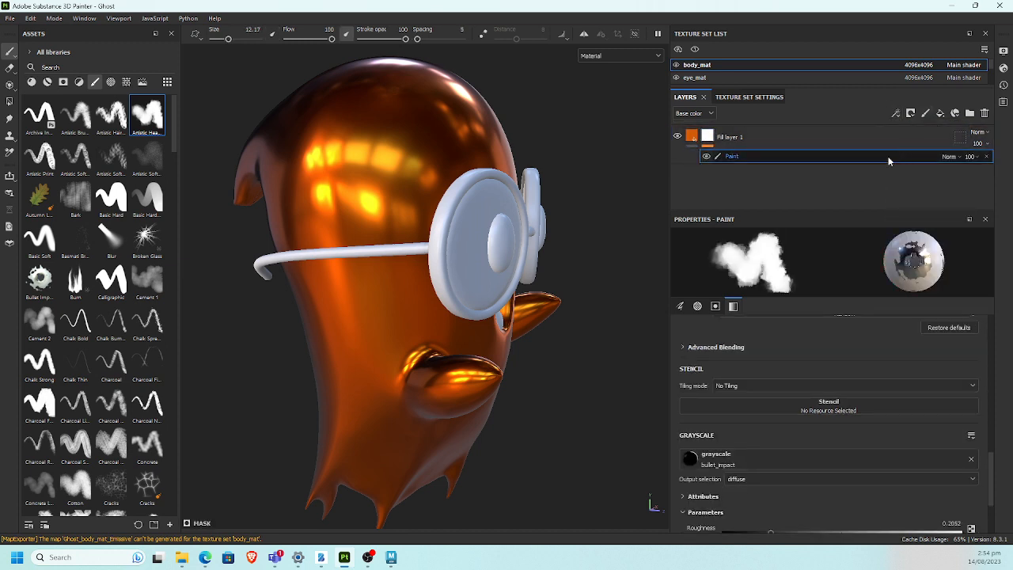
Step: Try painting on the ghost's body through the white mask, checking the brush and alpha settings between strokes
mouse_move(481, 317)
left_mouse_down("alt")
mouse_move(493, 290)
mouse_move(469, 312)
mouse_move(420, 298)
mouse_move(387, 320)
mouse_move(411, 277)
mouse_move(371, 293)
mouse_move(440, 317)
left_mouse_up("alt")
key("ctrl+z")
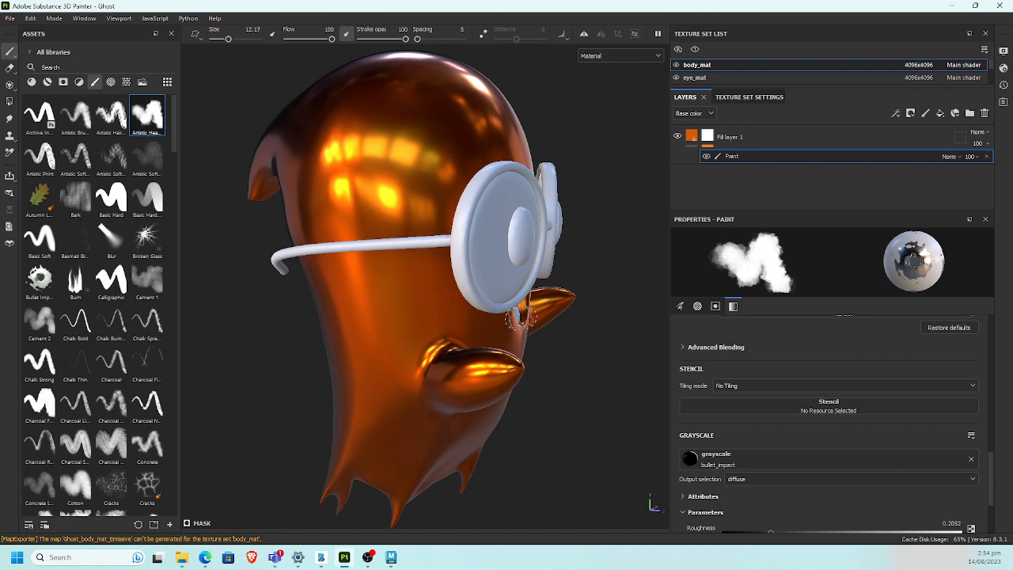
left_click_drag(509, 317, 550, 305, "alt")
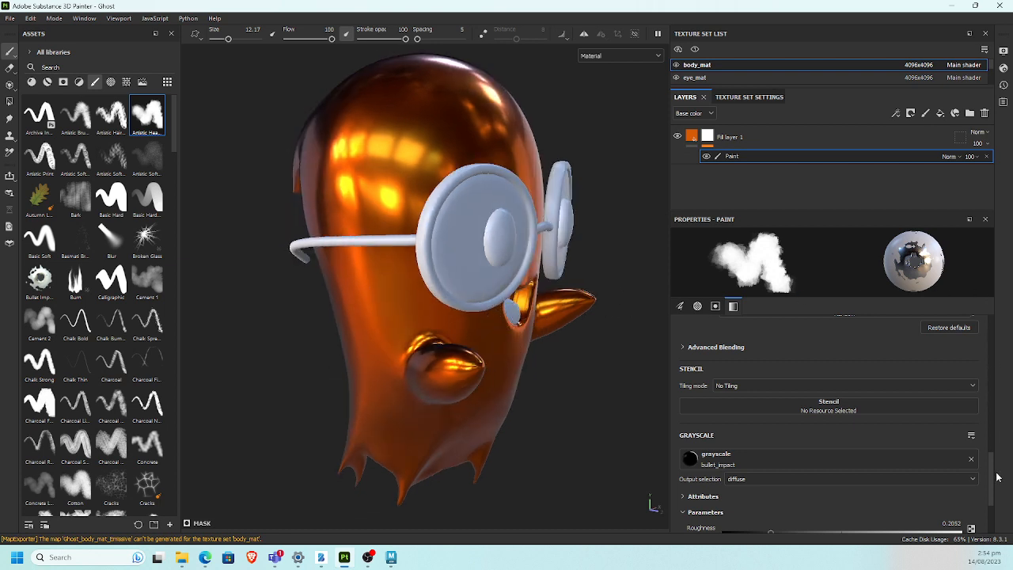
mouse_move(992, 485)
left_mouse_down()
mouse_move(992, 511)
mouse_move(1000, 351)
mouse_move(981, 507)
mouse_move(973, 351)
left_mouse_up()
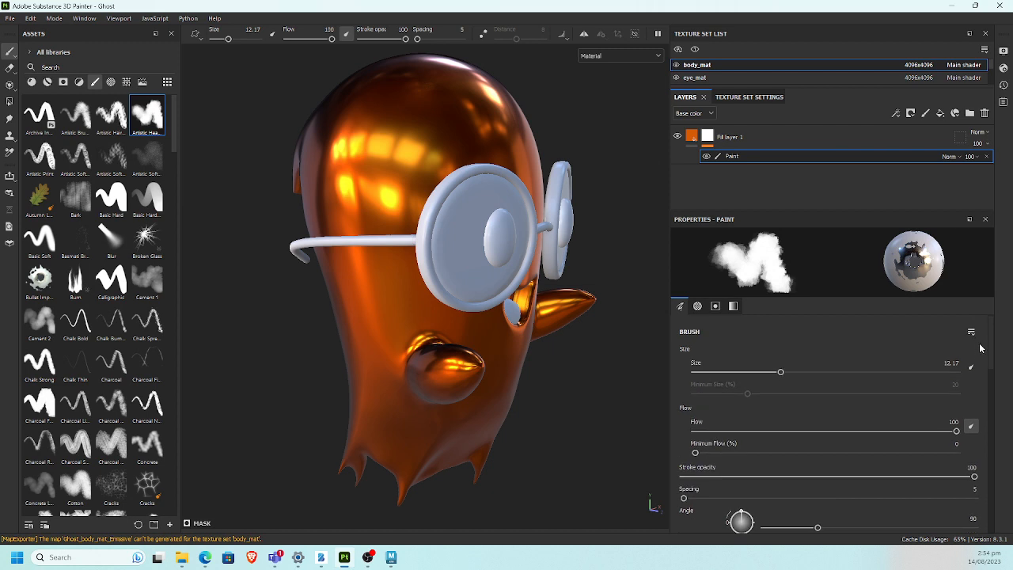
mouse_move(980, 355)
left_mouse_down()
mouse_move(979, 405)
mouse_move(966, 424)
left_mouse_up()
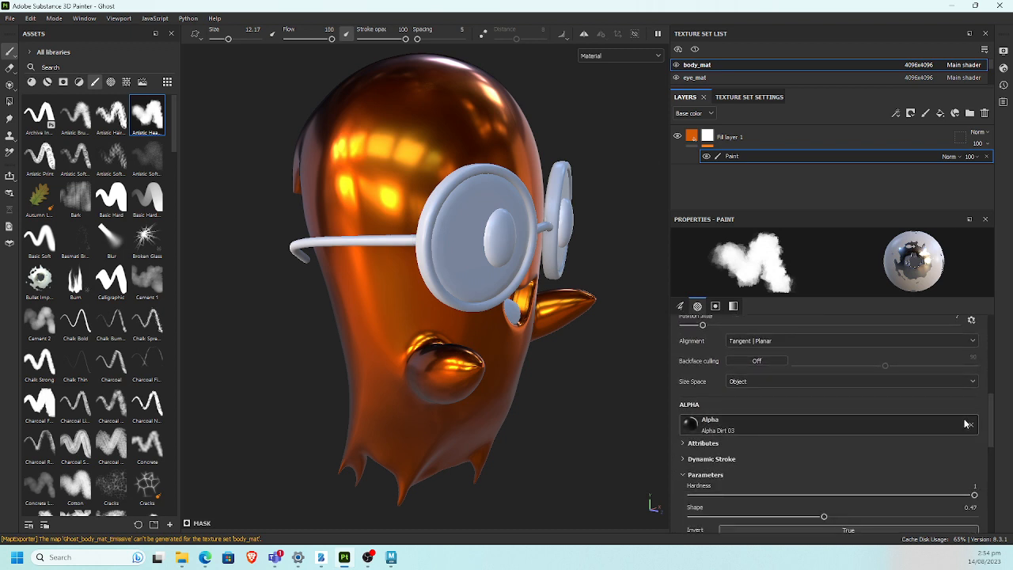
scroll(992, 431, "down", 3)
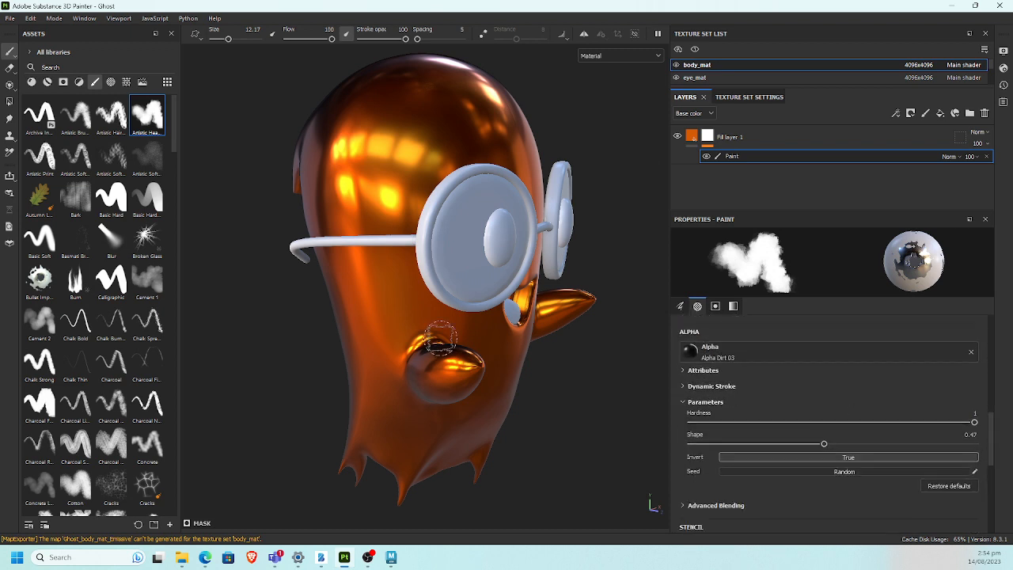
mouse_move(410, 314)
left_mouse_down()
mouse_move(407, 332)
mouse_move(391, 322)
left_mouse_up()
key("ctrl+z")
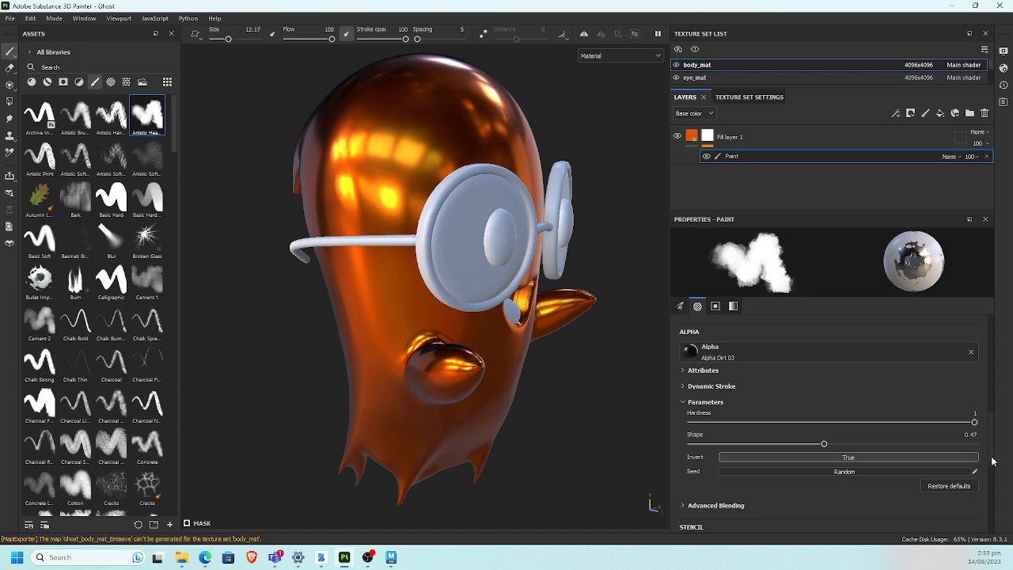
Step: Set the Roughness of the brush's bullet_impact grayscale material to 0
mouse_move(991, 451)
left_mouse_down()
mouse_move(1001, 516)
mouse_move(997, 425)
mouse_move(1010, 326)
left_mouse_up()
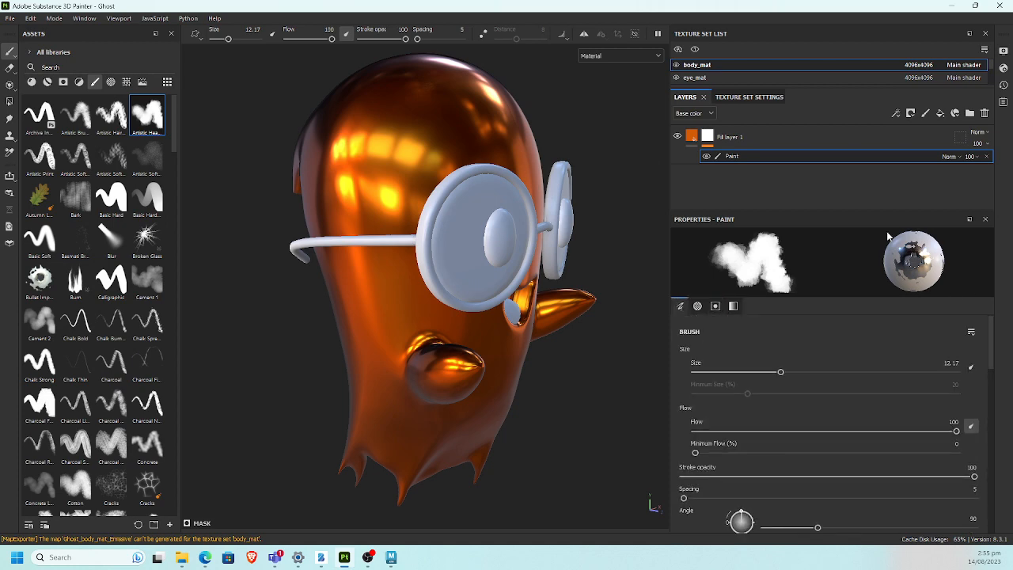
left_click(697, 307)
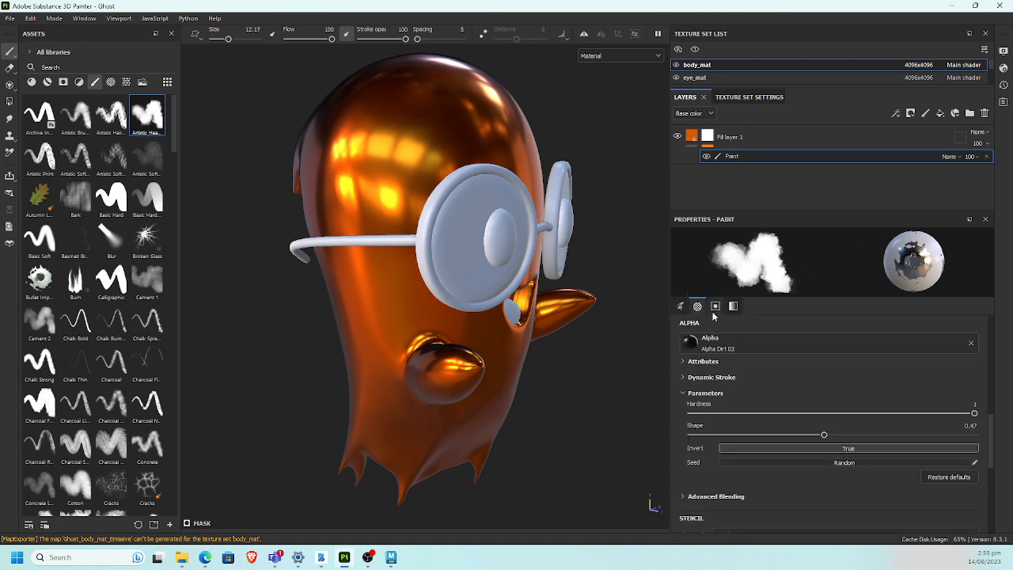
left_click(713, 314)
left_click(732, 310)
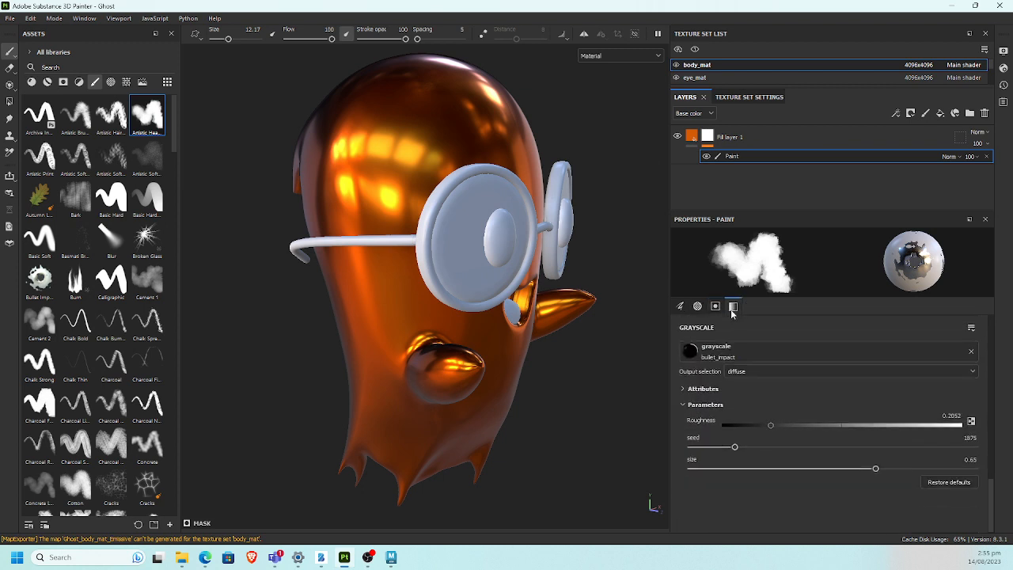
left_click_drag(768, 425, 723, 425)
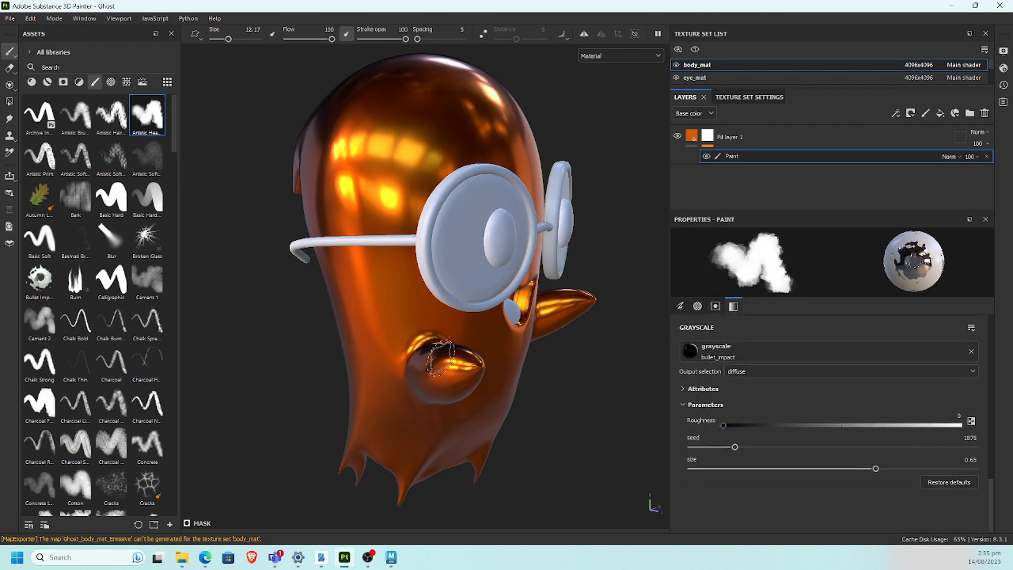
Step: Try painting an irregular patch into the white mask on the side of the ghost's body
mouse_move(436, 356)
left_mouse_down()
mouse_move(360, 400)
mouse_move(427, 344)
left_mouse_up()
key("ctrl+z")
mouse_move(479, 388)
left_mouse_down("alt")
mouse_move(514, 385)
mouse_move(482, 351)
mouse_move(499, 348)
mouse_move(451, 356)
mouse_move(443, 328)
mouse_move(468, 278)
left_mouse_up("alt")
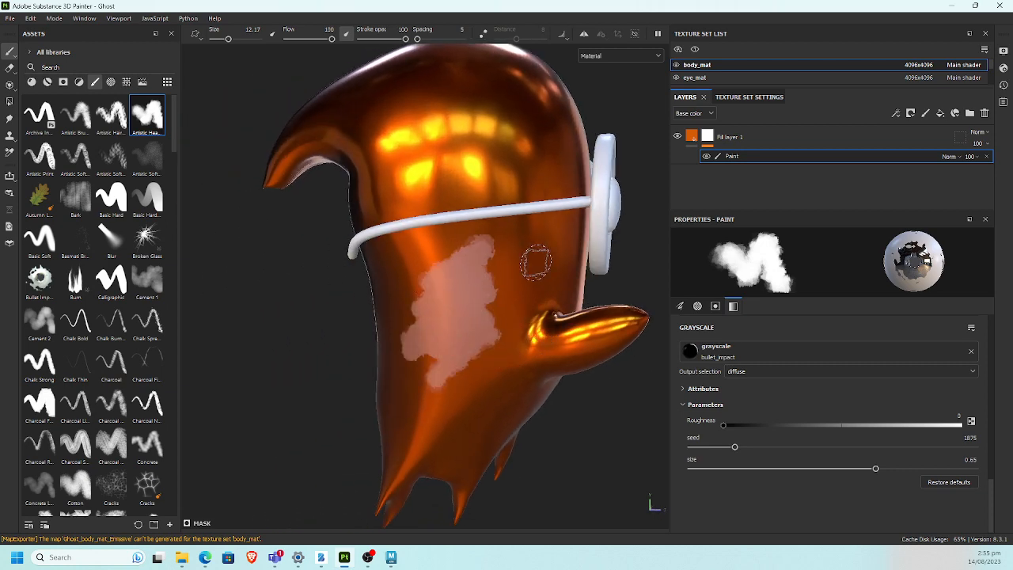
key("ctrl+z")
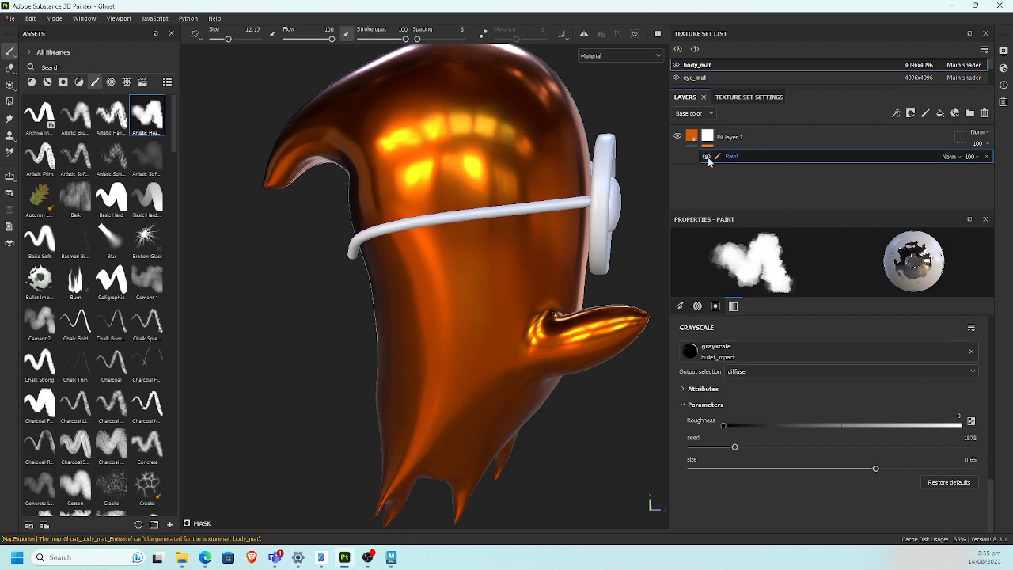
Step: Try a stroke in the mask on the ghost's body with the "Artistic Bru..." brush and undo it
left_click(75, 115)
mouse_move(486, 323)
left_mouse_down()
mouse_move(421, 363)
mouse_move(509, 284)
mouse_move(476, 295)
left_mouse_up()
key("ctrl+z")
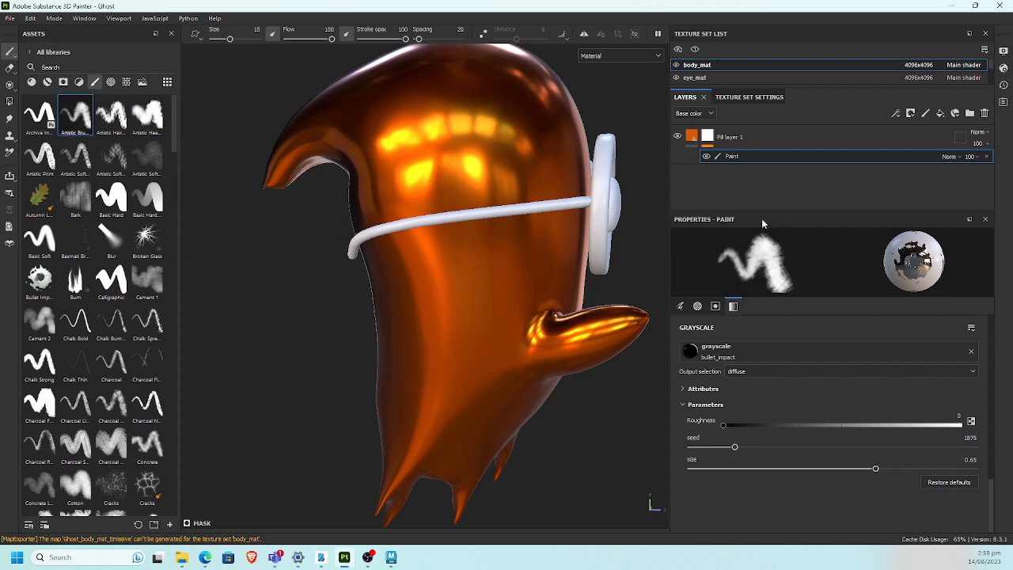
Step: Delete Fill layer 1 together with its mask from body_mat
mouse_move(562, 302)
left_mouse_down("alt")
mouse_move(499, 340)
mouse_move(578, 296)
mouse_move(575, 307)
left_mouse_up("alt")
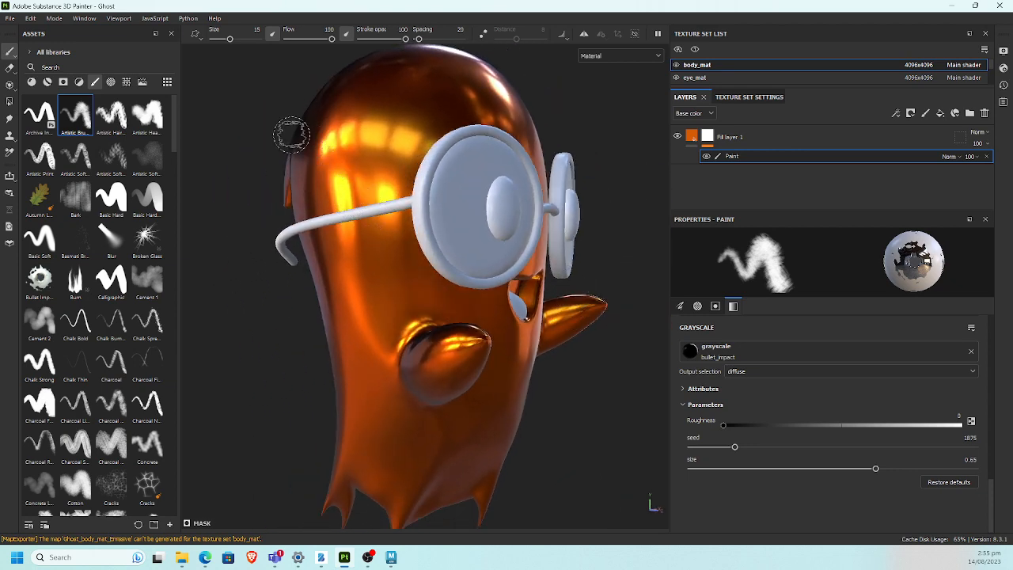
left_click(880, 142)
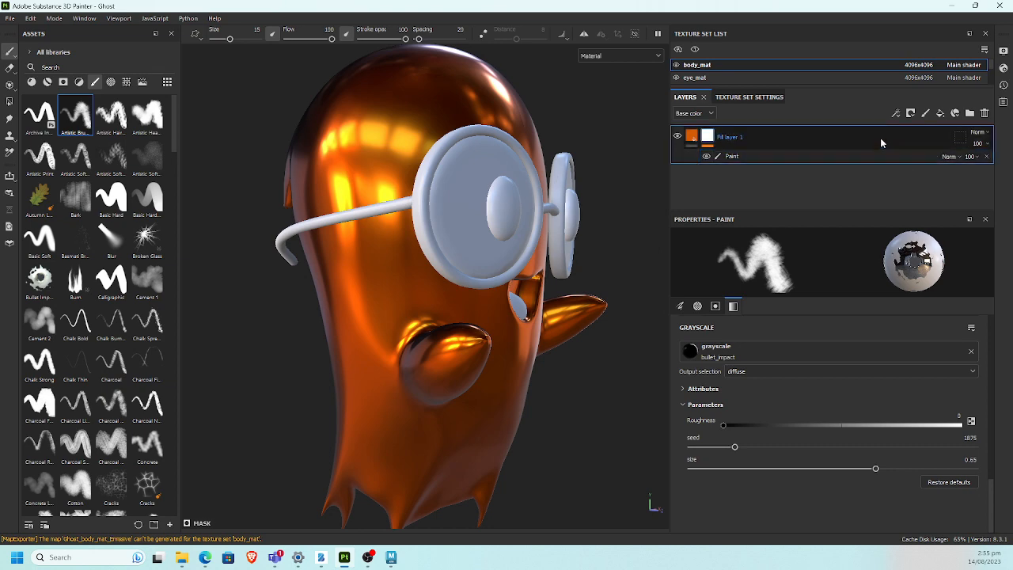
key("Delete")
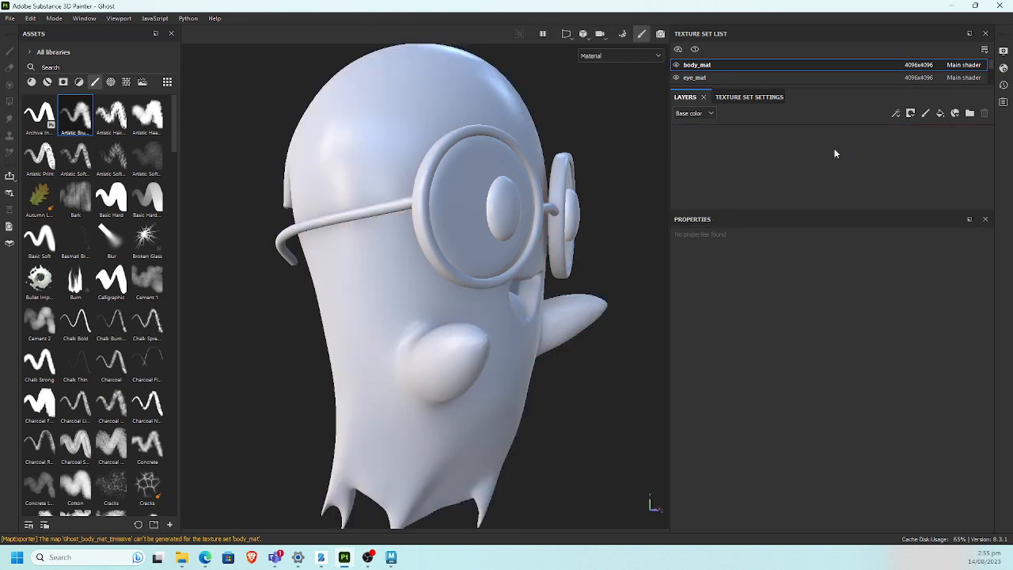
Step: Try applying the Fabric Denim Washed Out smart material to the ghost's body and undo it
left_click(47, 81)
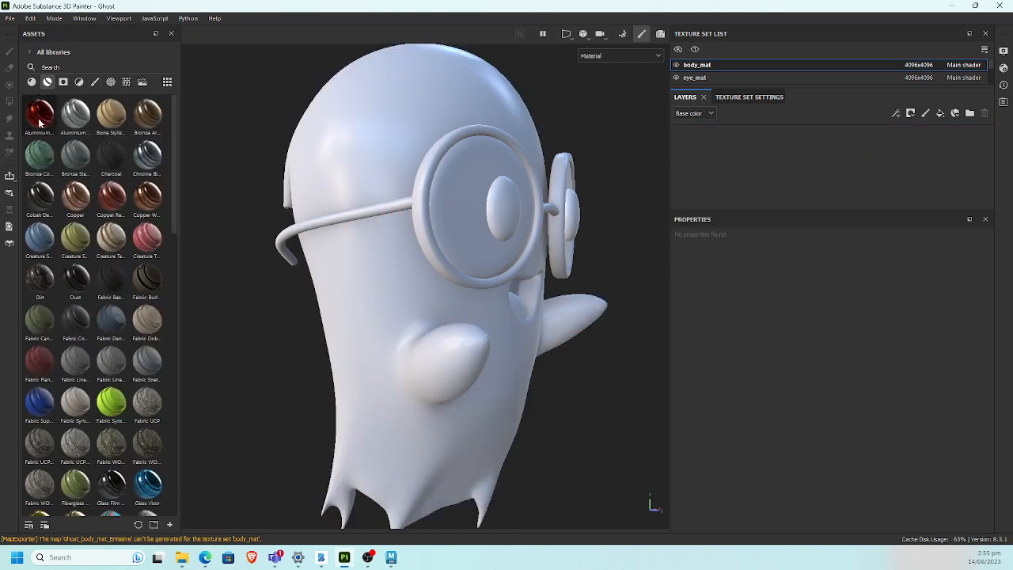
scroll(175, 241, "down", 4)
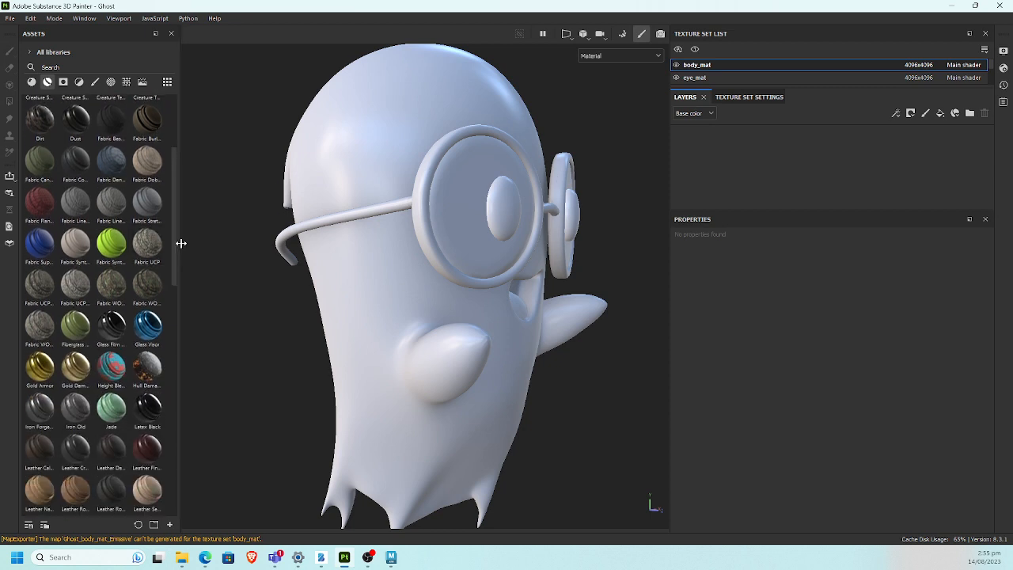
left_click(177, 298)
left_click_drag(175, 302, 181, 169)
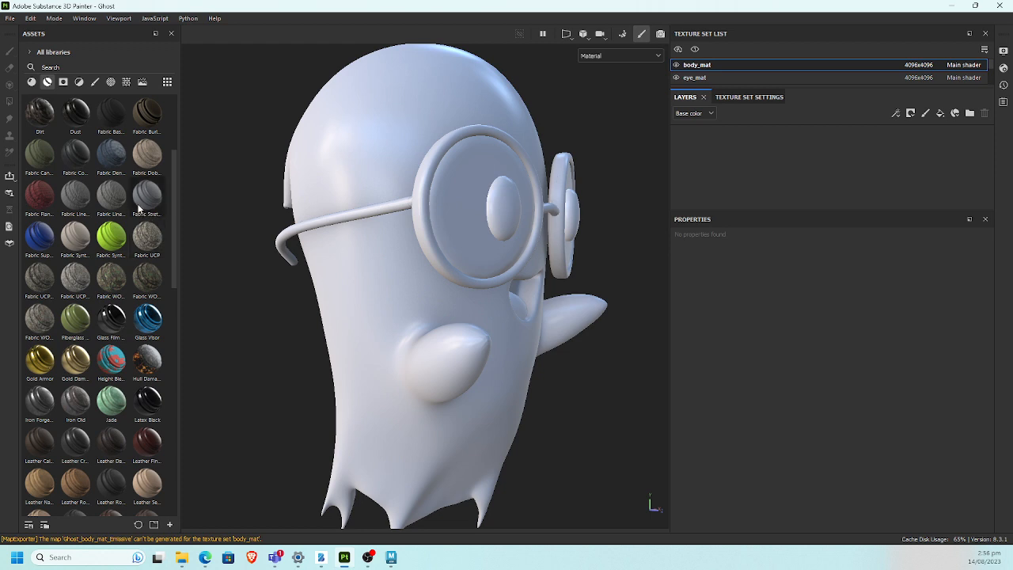
left_click_drag(114, 164, 356, 280)
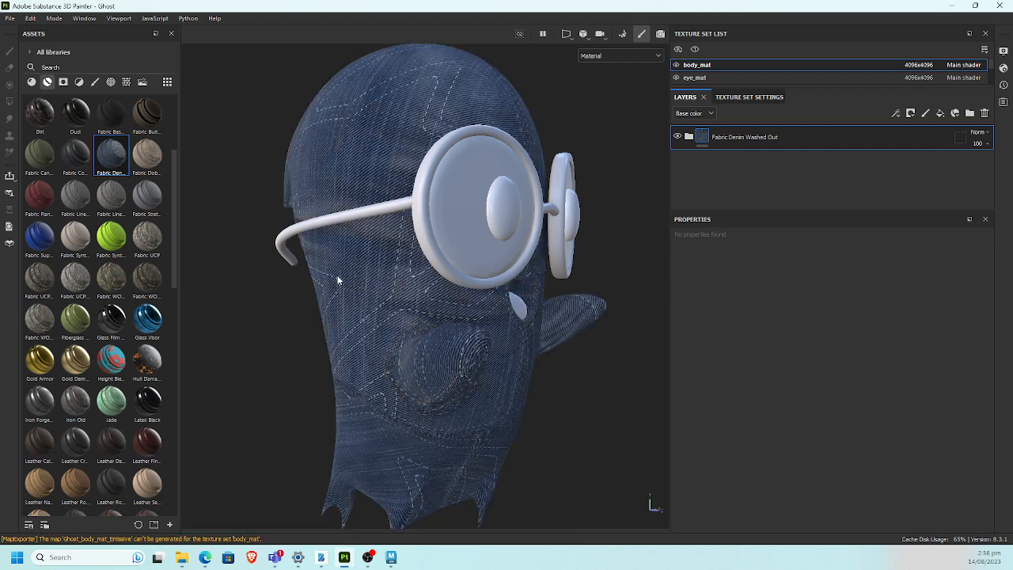
key("ctrl+z")
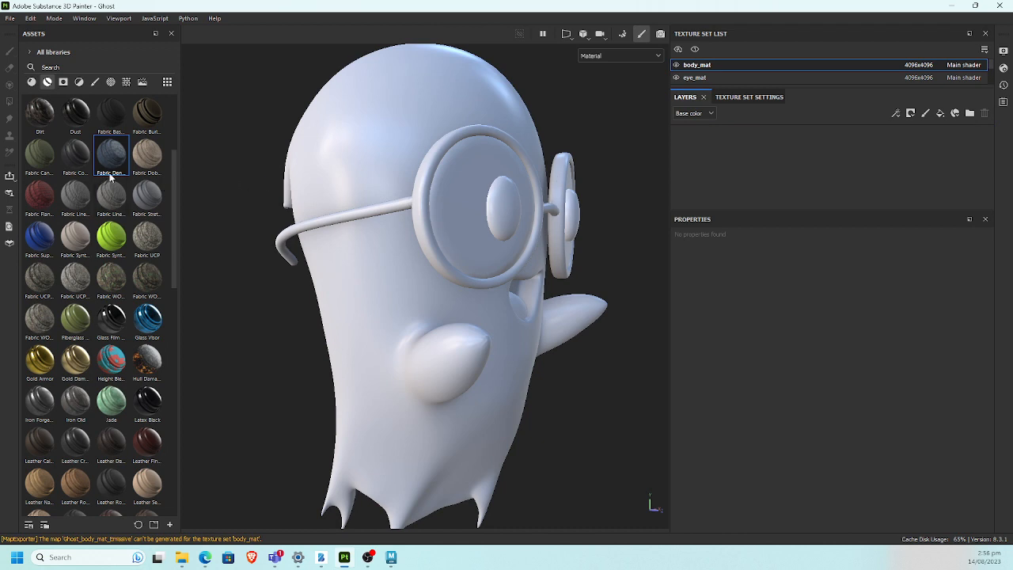
left_click_drag(173, 170, 172, 163)
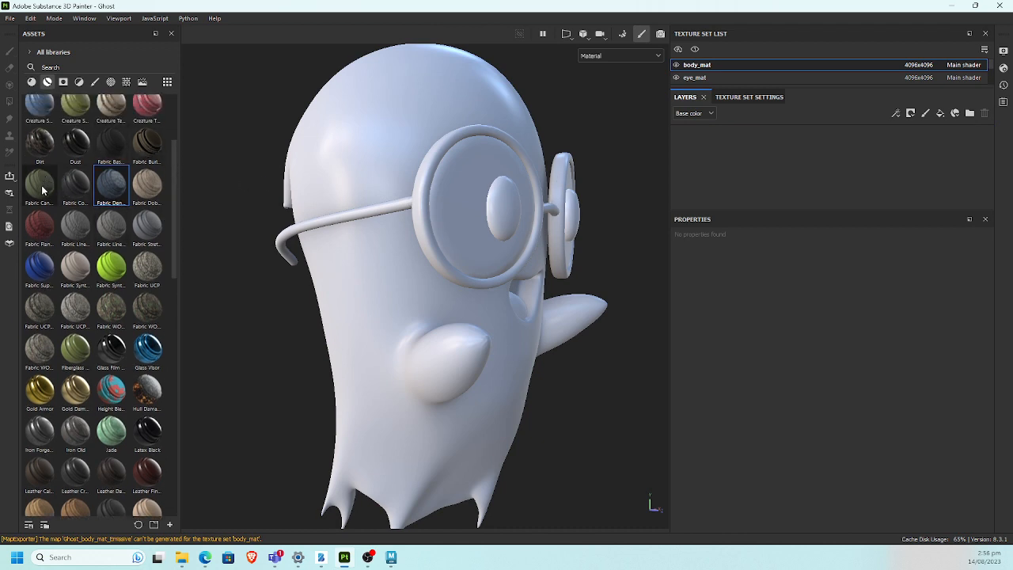
Step: Apply the Fabric Flannel Tartan smart material to the ghost's body and expand its folder to list all its layers
left_click_drag(39, 226, 328, 171)
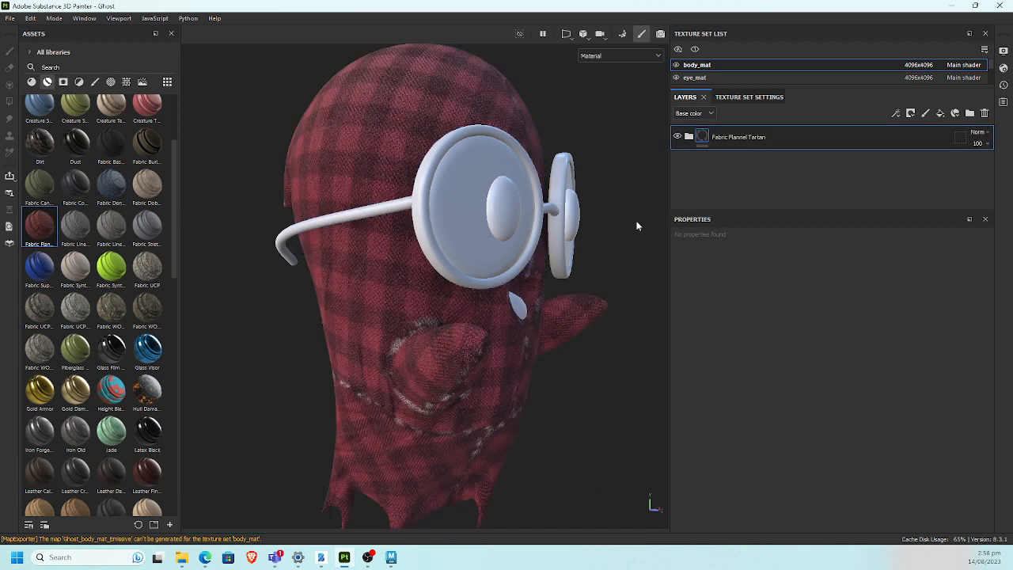
left_click_drag(582, 196, 570, 233, "alt")
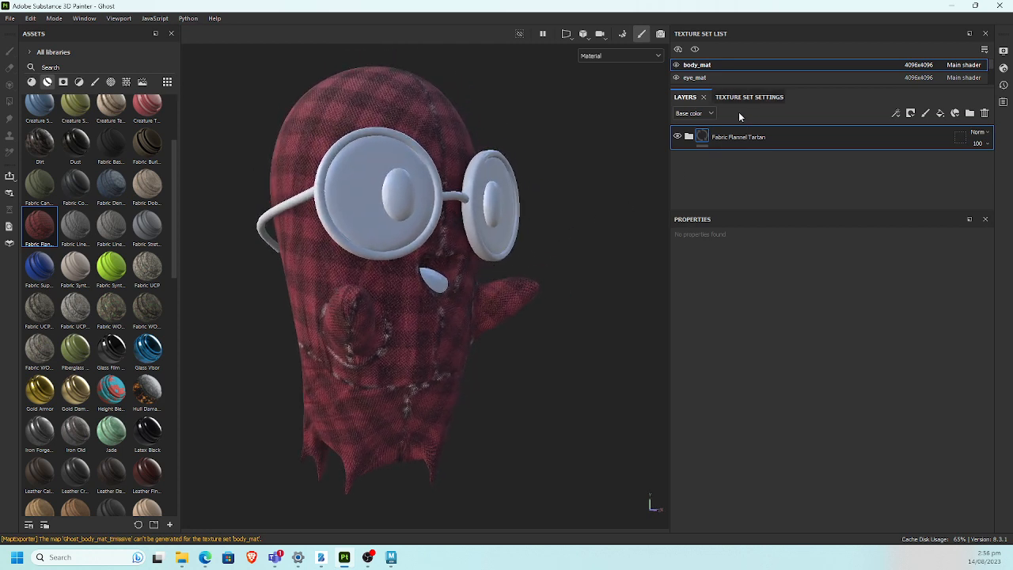
left_click(688, 137)
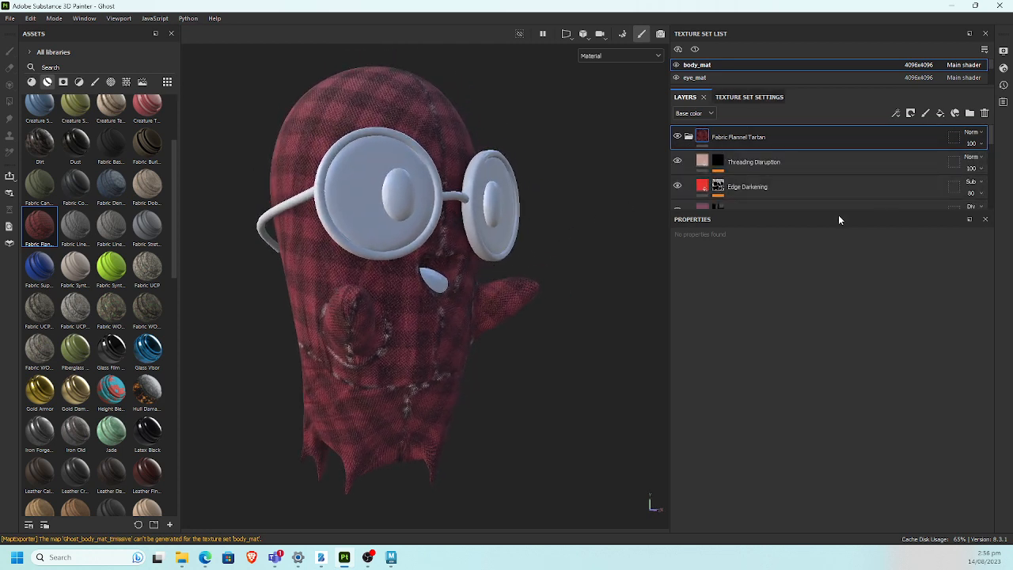
left_click_drag(804, 210, 859, 412)
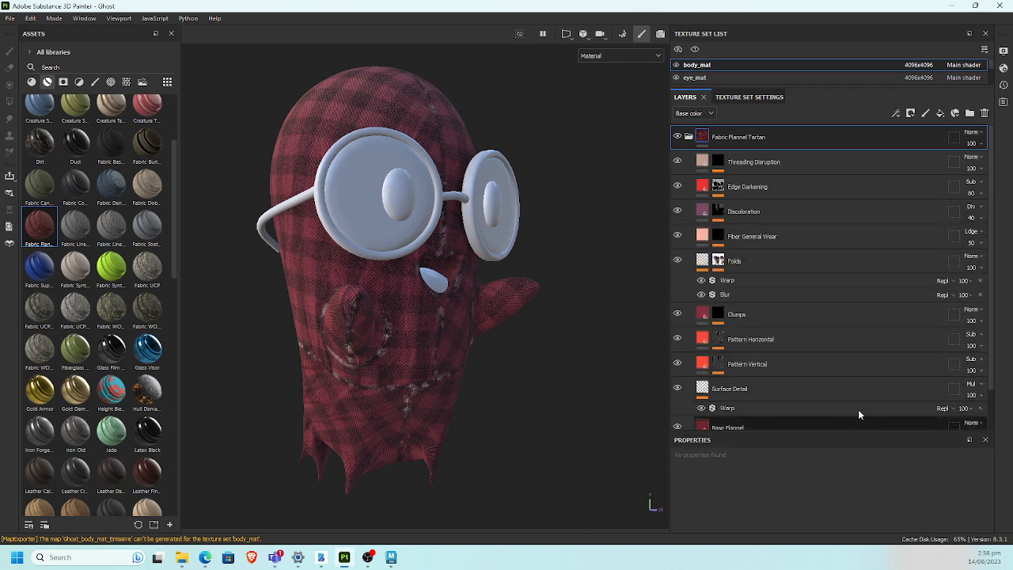
scroll(991, 237, "down", 2)
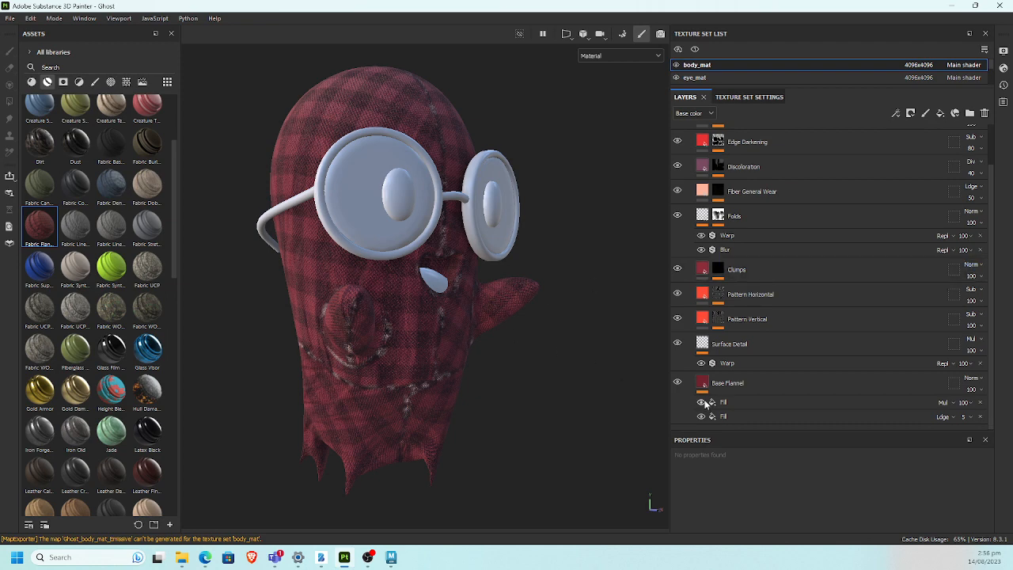
Step: Examine the tartan fabric on the ghost's body from the front and the side
left_click_drag(451, 285, 471, 333, "alt")
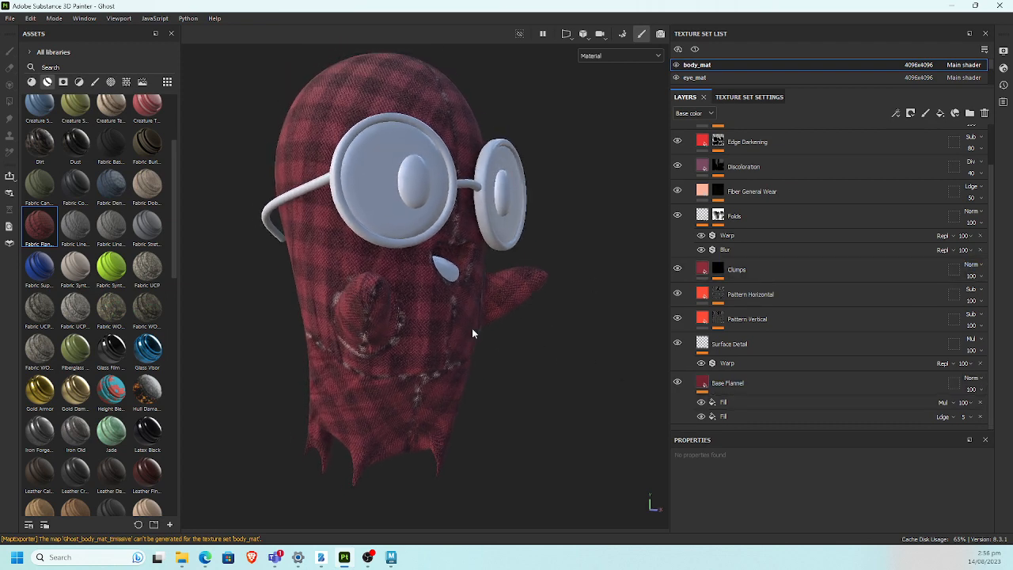
right_click_drag(473, 330, 495, 348, "alt")
middle_click_drag(495, 348, 501, 369, "alt")
left_click_drag(501, 368, 485, 353, "alt")
right_click_drag(485, 353, 520, 357, "alt")
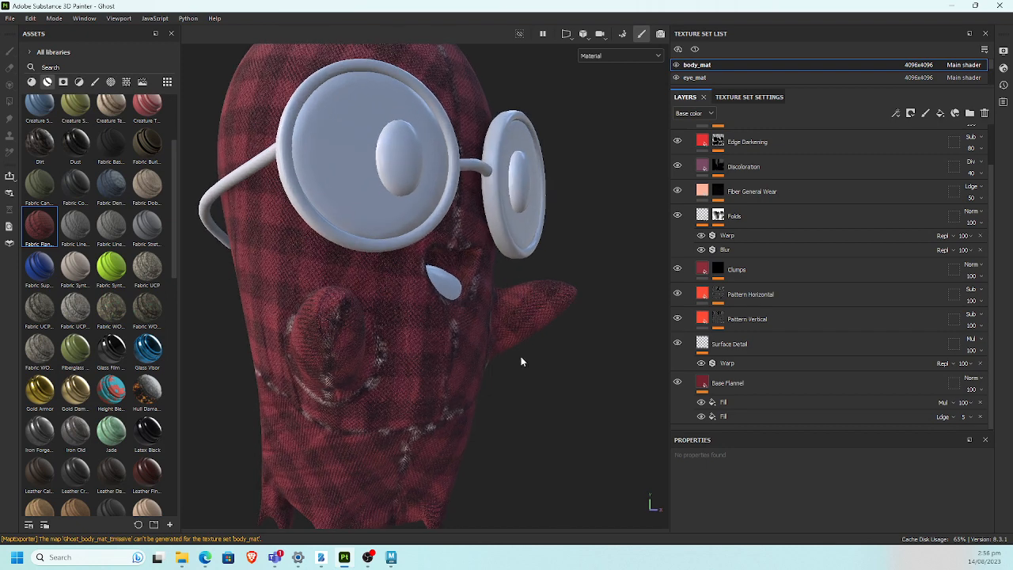
left_click_drag(480, 336, 436, 336, "alt")
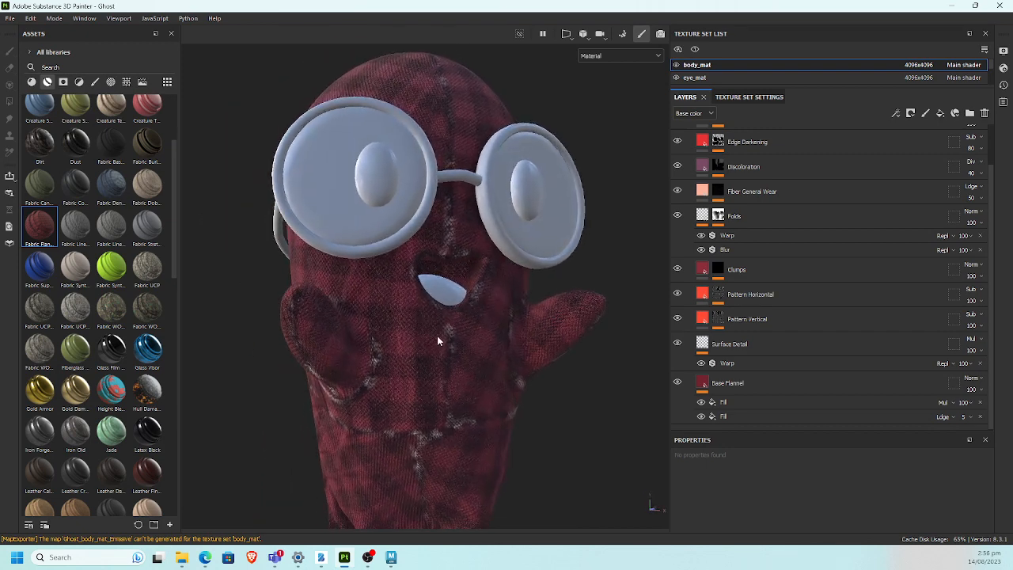
middle_click_drag(409, 312, 385, 341, "alt")
left_click_drag(384, 341, 410, 351, "alt")
middle_click_drag(425, 326, 445, 277, "alt")
Step: Set the base color of the Base Flannel layer to the blue 609CD4
left_click(701, 386)
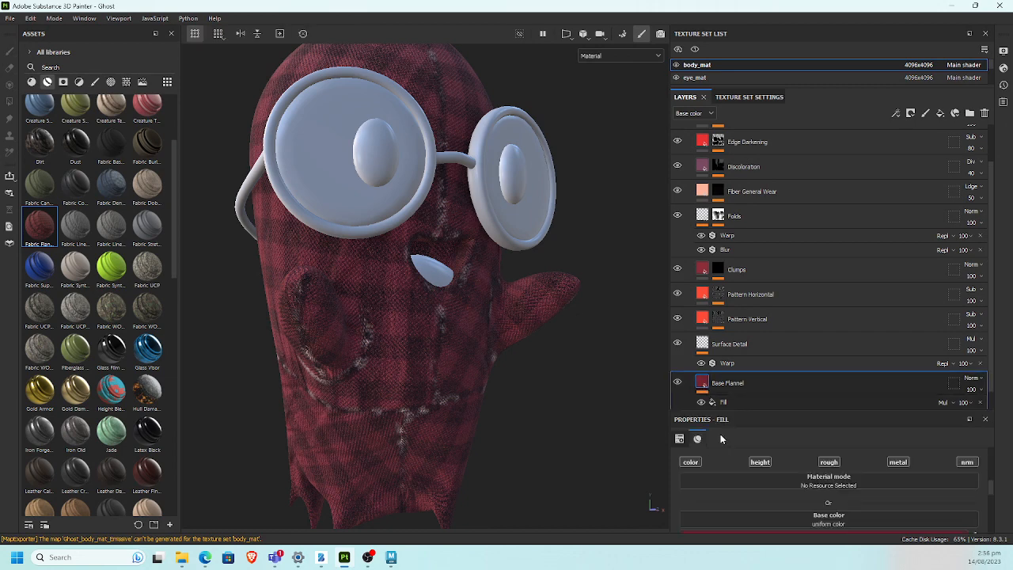
scroll(996, 340, "down", 1)
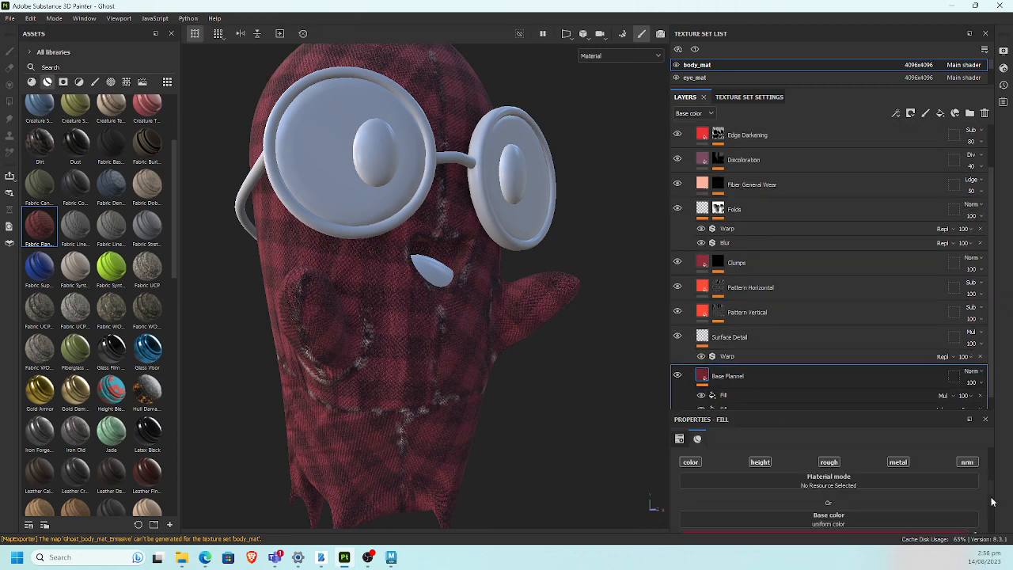
scroll(940, 487, "down", 3)
left_click(911, 476)
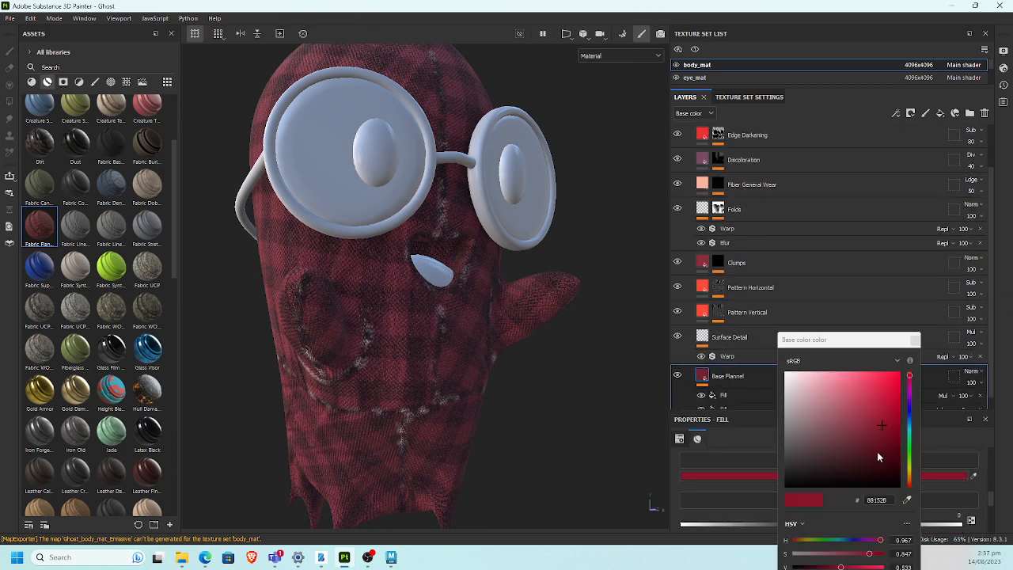
left_click(914, 420)
left_click_drag(854, 410, 848, 391)
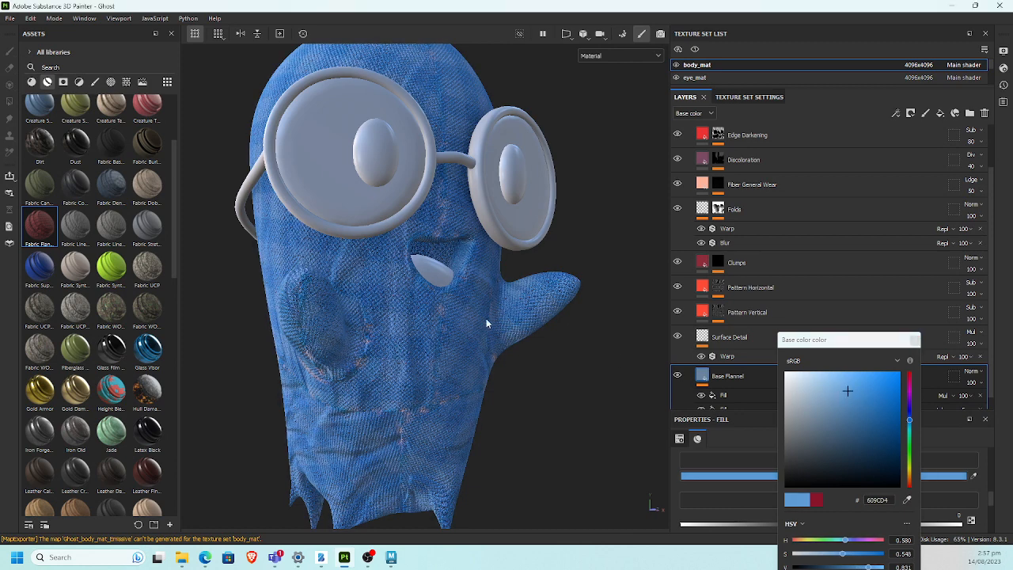
middle_click_drag(510, 332, 493, 303, "alt")
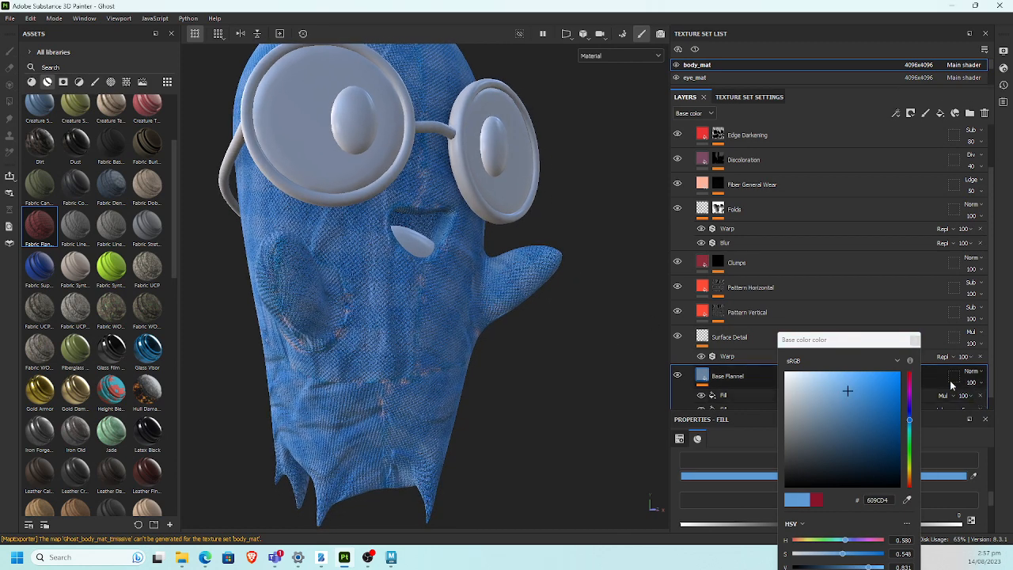
left_click(915, 341)
Step: Hide and reshow the Pattern Vertical and Pattern Horizontal layers to compare the fabric with and without its checks
scroll(995, 375, "down", 1)
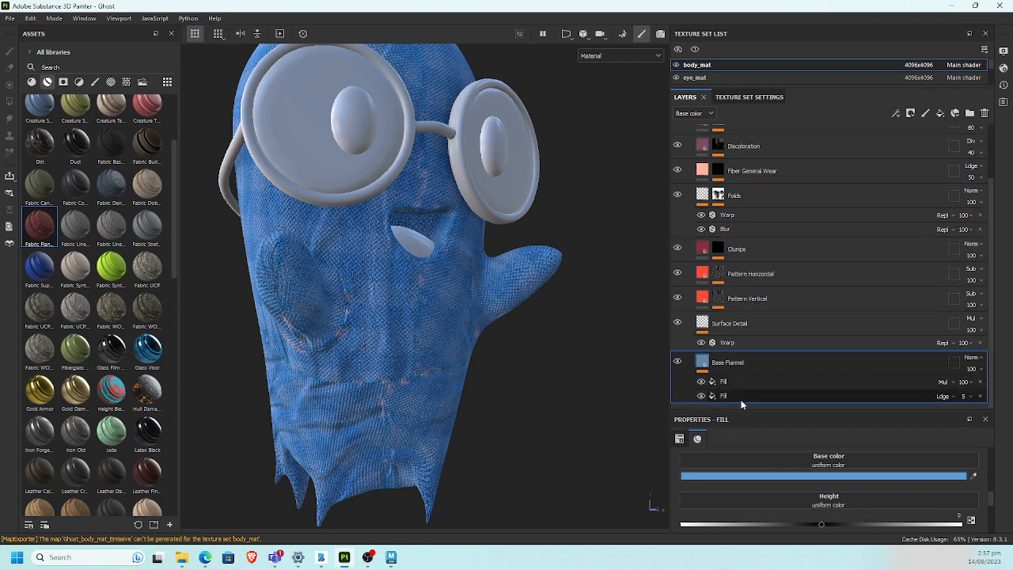
left_click_drag(507, 362, 473, 375, "alt")
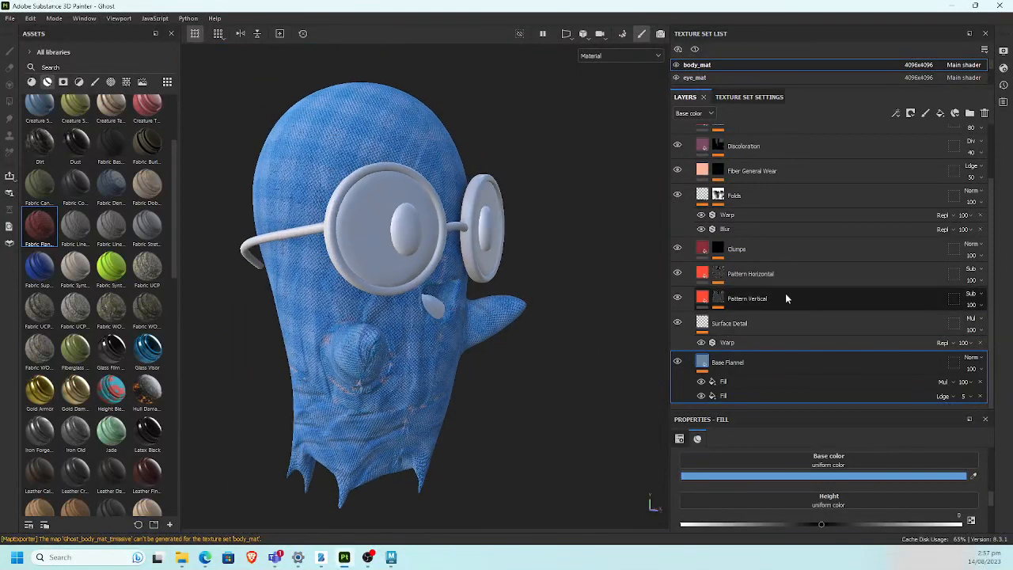
left_click(677, 297)
left_click(677, 273)
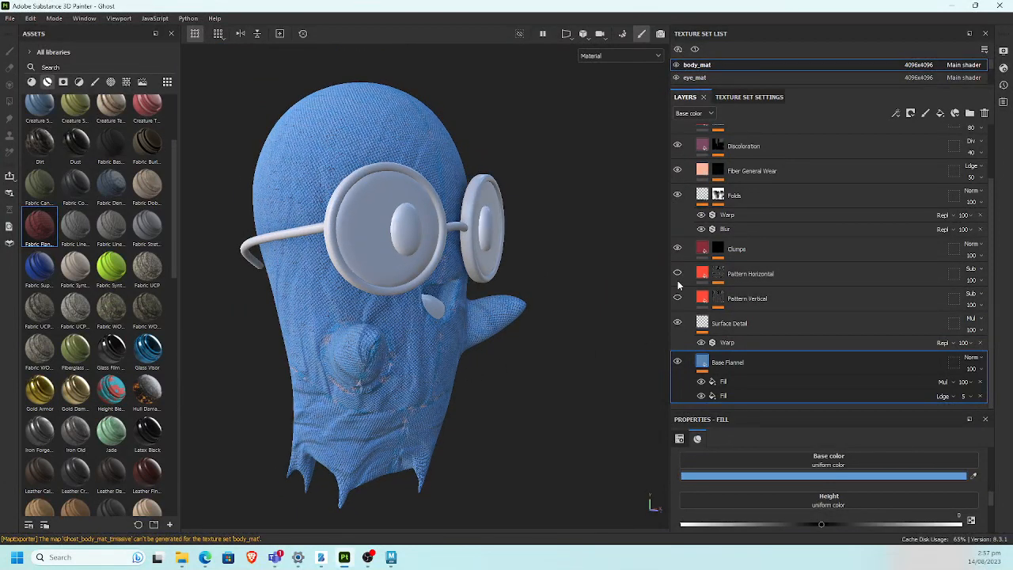
left_click(787, 298)
left_click(794, 277)
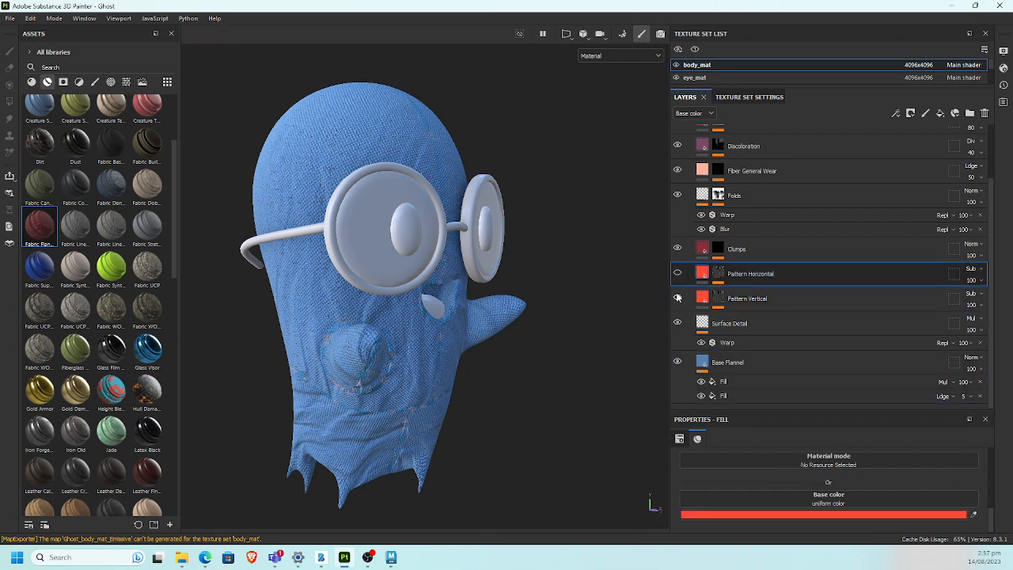
left_click(677, 273)
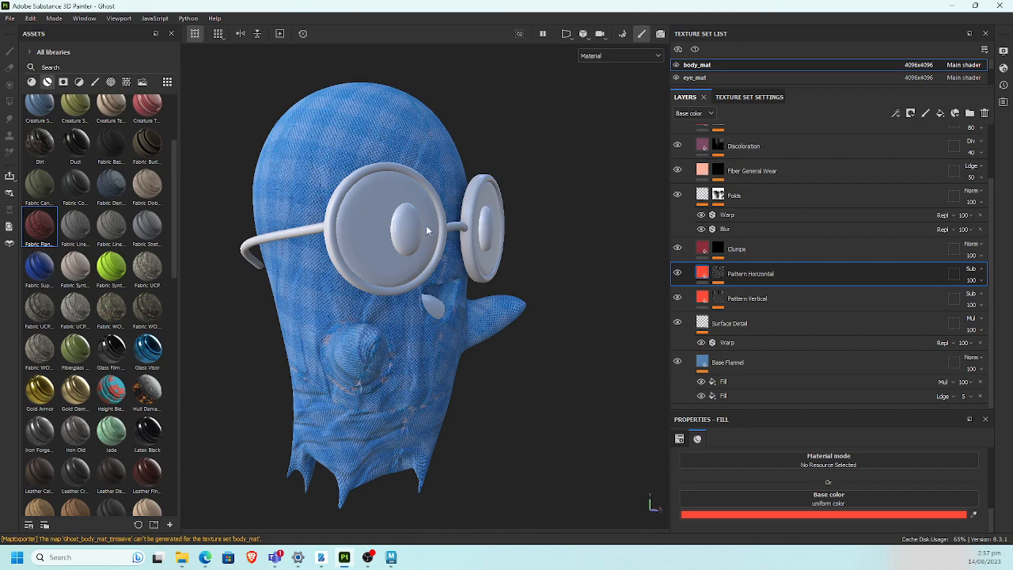
Step: Examine the weave on the side of the ghost's head up close and check the Clumps layer's effect on it
middle_click_drag(427, 230, 491, 251, "alt")
right_click_drag(384, 249, 419, 186, "alt")
left_click_drag(359, 275, 536, 282, "alt")
right_click_drag(536, 282, 642, 340, "alt")
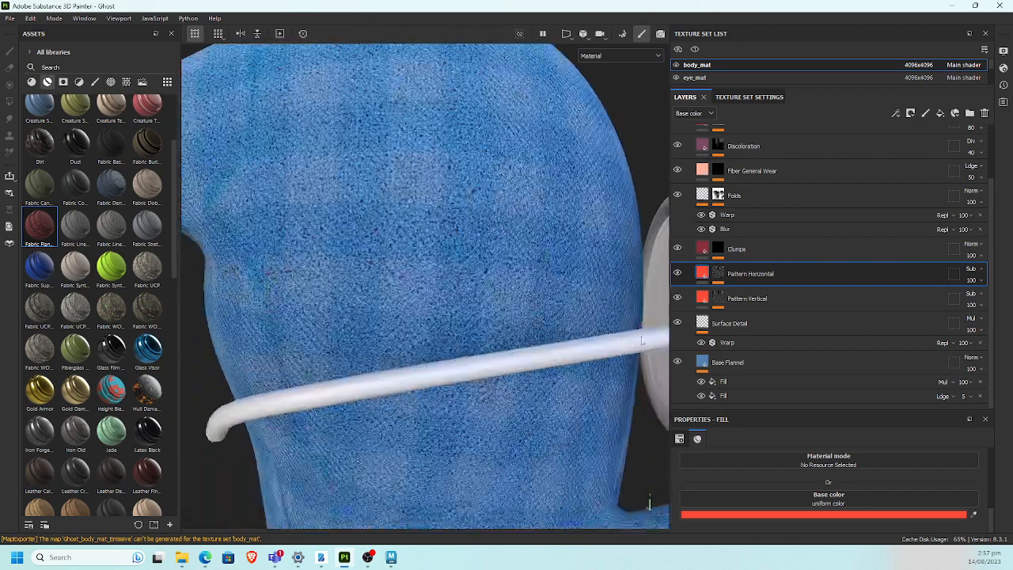
left_click(678, 249)
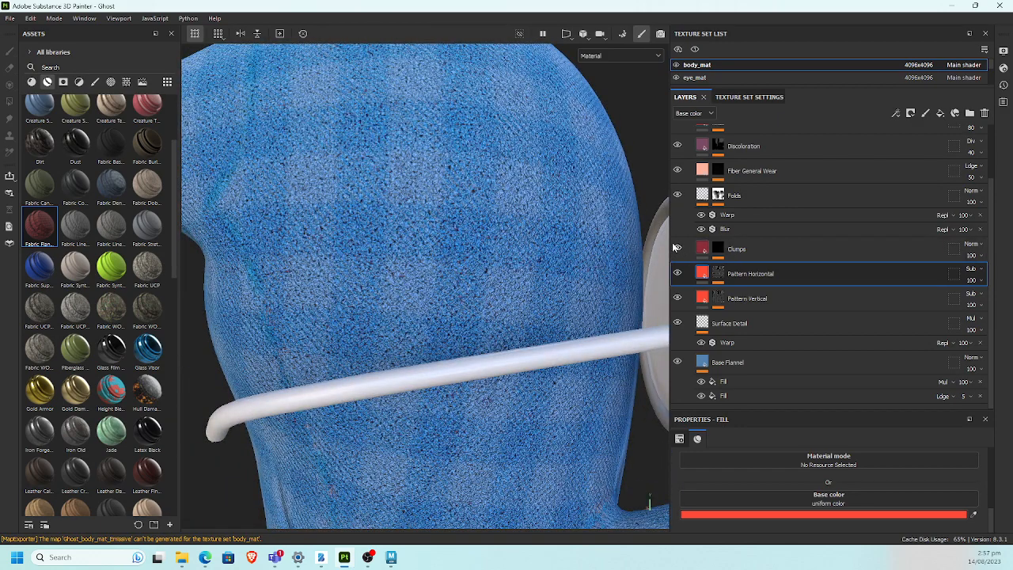
middle_click_drag(555, 257, 470, 289, "alt")
left_click_drag(470, 290, 454, 255, "alt")
right_click_drag(454, 255, 380, 283, "alt")
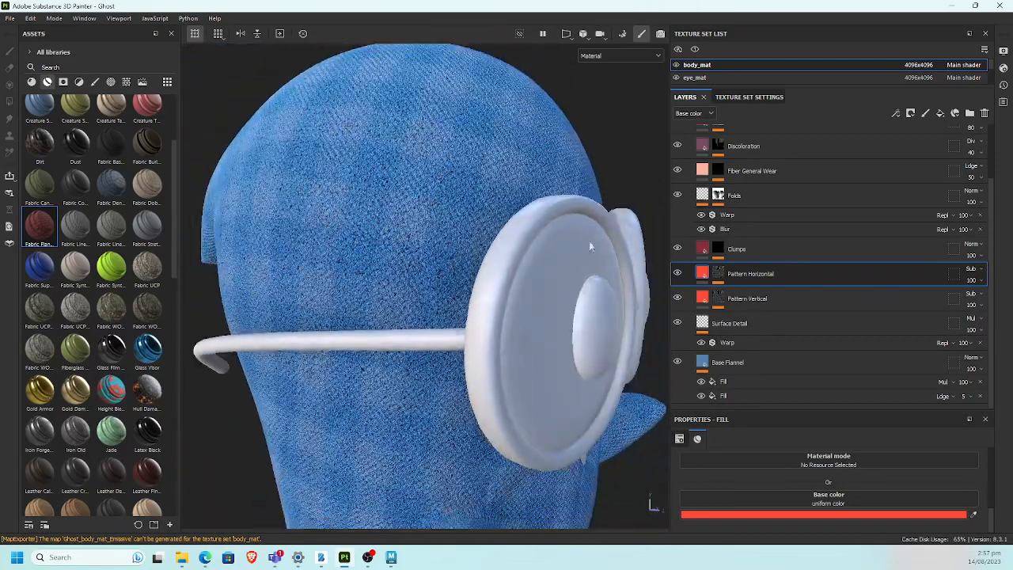
Step: Toggle the visibility of the Folds and Discoloration layers to compare their effect on the ghost's fabric
left_click(678, 195)
left_click_drag(584, 197, 560, 174, "alt")
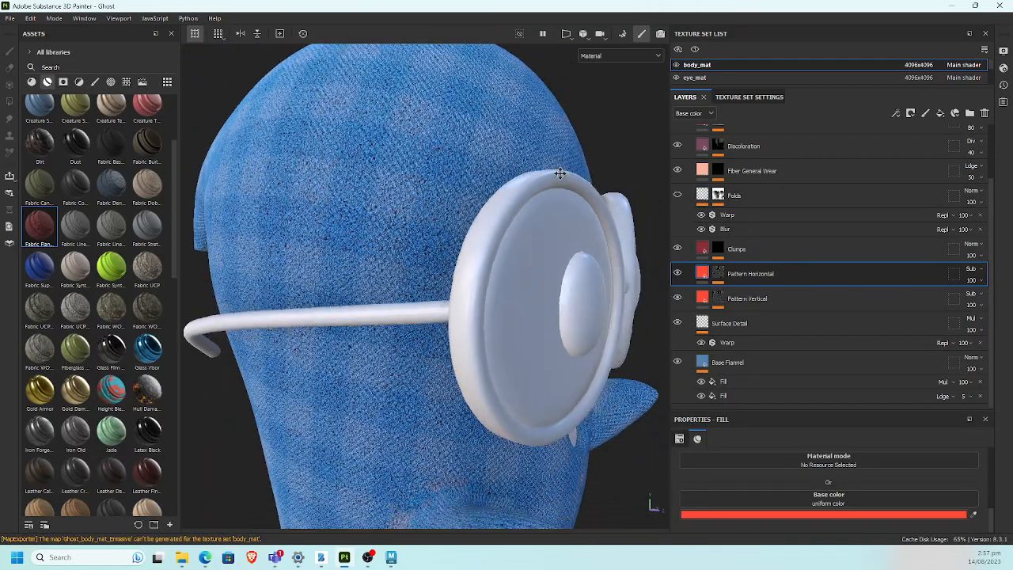
middle_click_drag(560, 174, 511, 104, "alt")
left_click(677, 195)
left_click(678, 195)
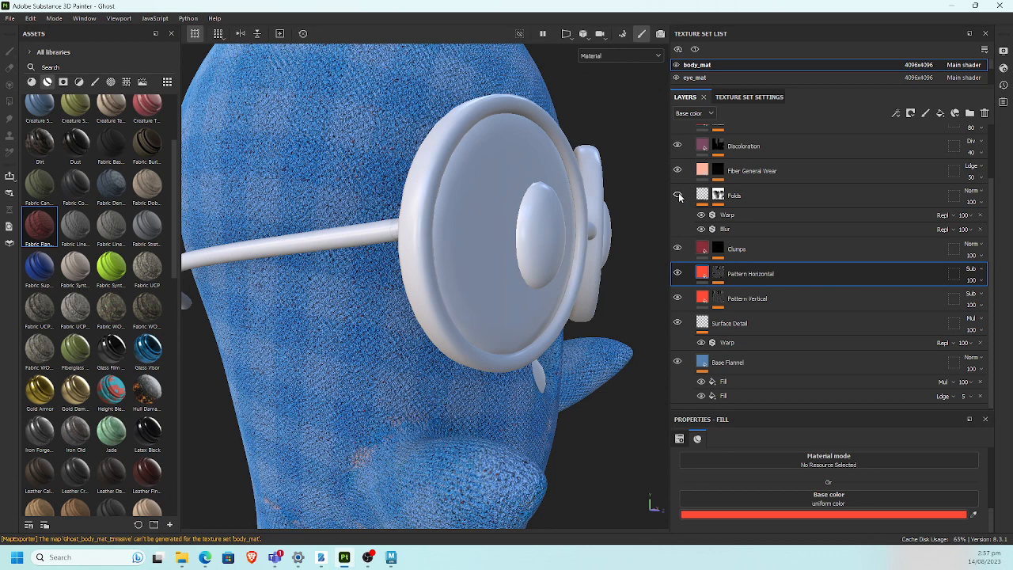
left_click(678, 196)
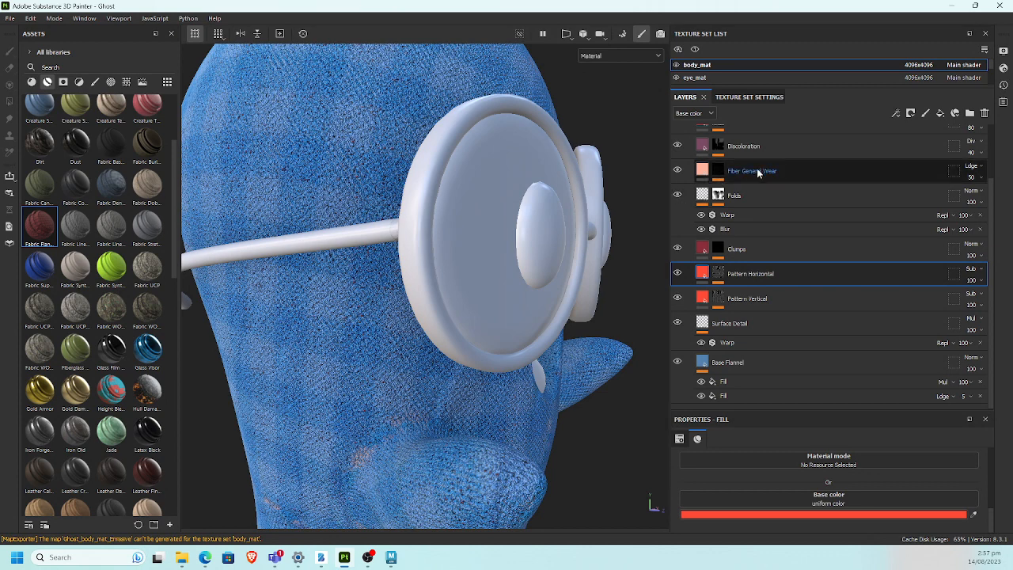
left_click(677, 146)
left_click(676, 147)
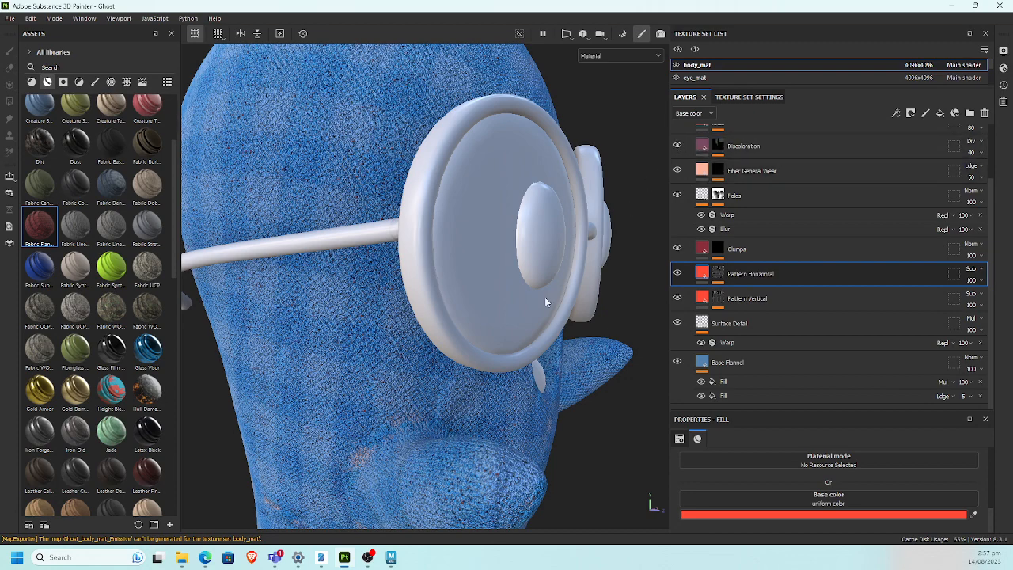
right_click_drag(544, 301, 414, 305, "alt")
left_click_drag(413, 305, 716, 330, "alt")
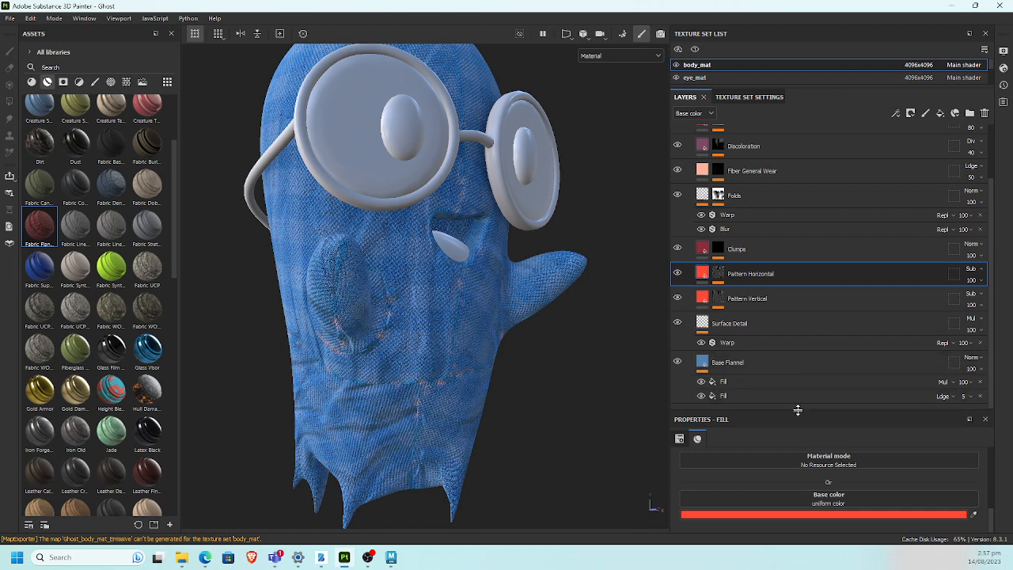
Step: Try adjusting the tiling in the Pattern Horizontal layer's UV transformations and inspect the checks around the ghost's body
left_click_drag(798, 409, 805, 318)
scroll(711, 427, "up", 5)
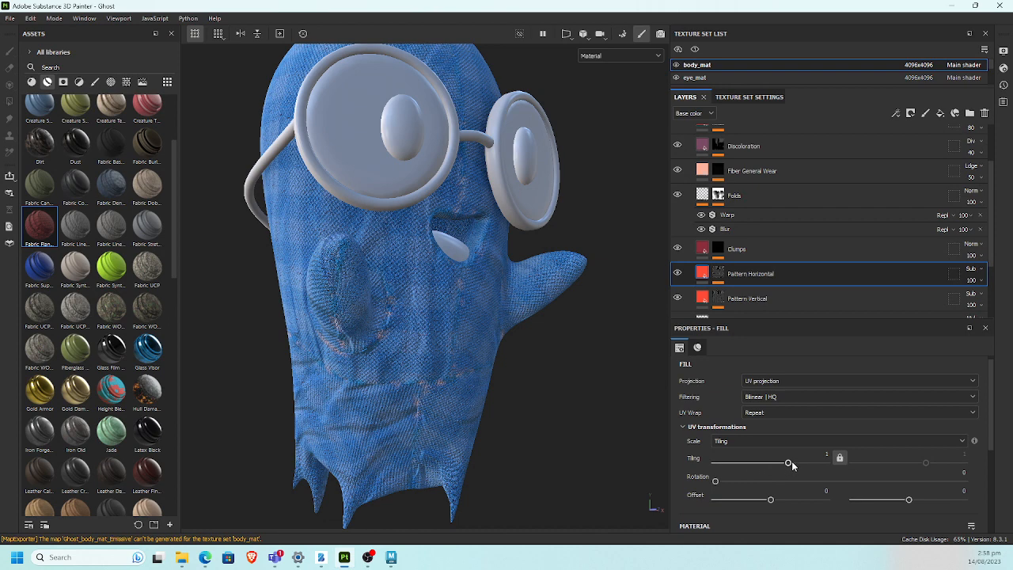
mouse_move(792, 466)
left_mouse_down()
mouse_move(823, 462)
mouse_move(788, 463)
left_mouse_up()
mouse_move(490, 373)
left_mouse_down("alt")
mouse_move(497, 348)
mouse_move(490, 362)
mouse_move(530, 389)
mouse_move(504, 371)
left_mouse_up("alt")
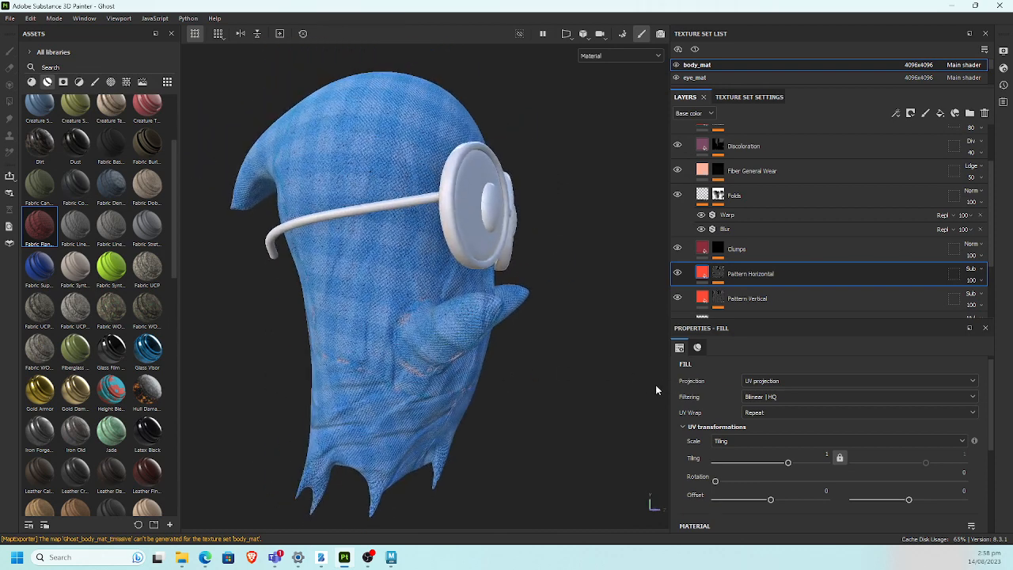
left_click_drag(627, 402, 578, 399, "alt")
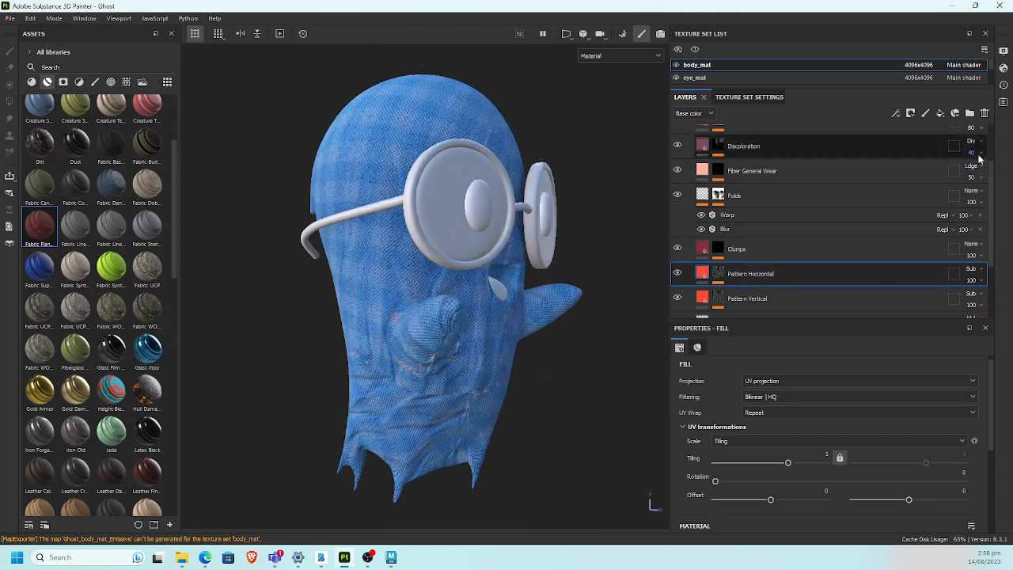
Step: Collapse the Fabric Flannel Tartan folder and hide it on the ghost's body
scroll(994, 173, "up", 5)
left_click(687, 138)
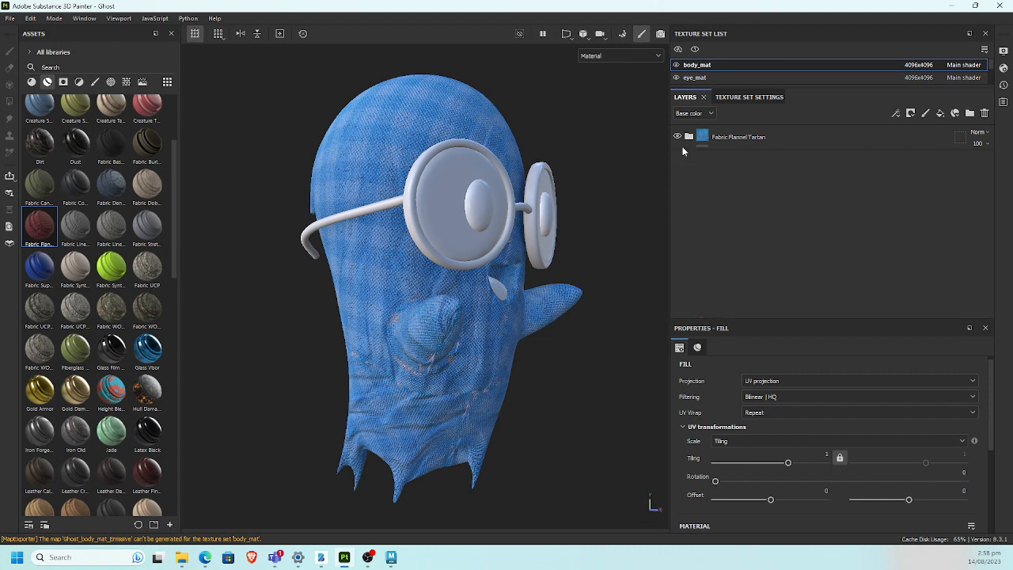
left_click(768, 142)
left_click(678, 136)
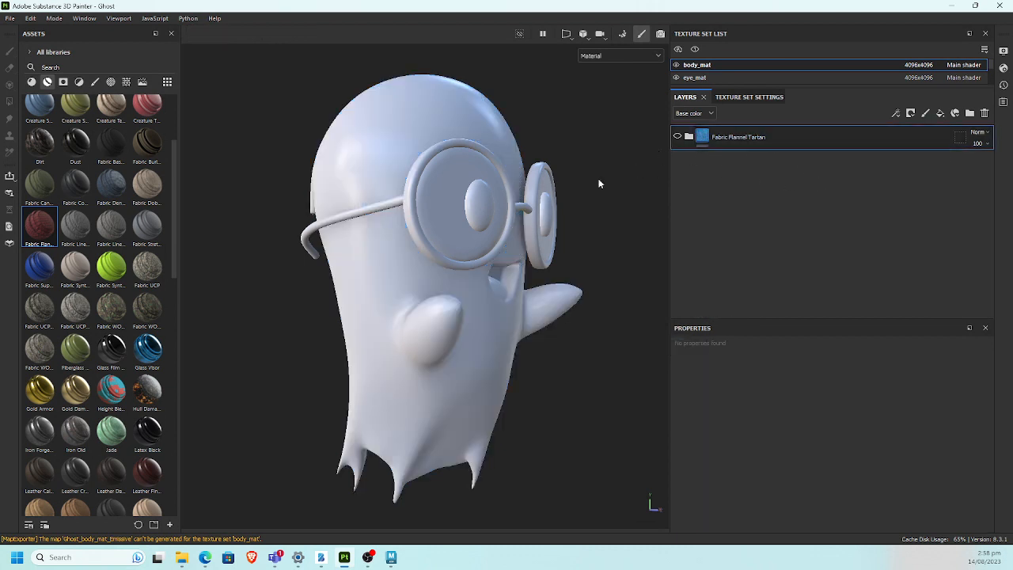
middle_click_drag(599, 181, 569, 234, "alt")
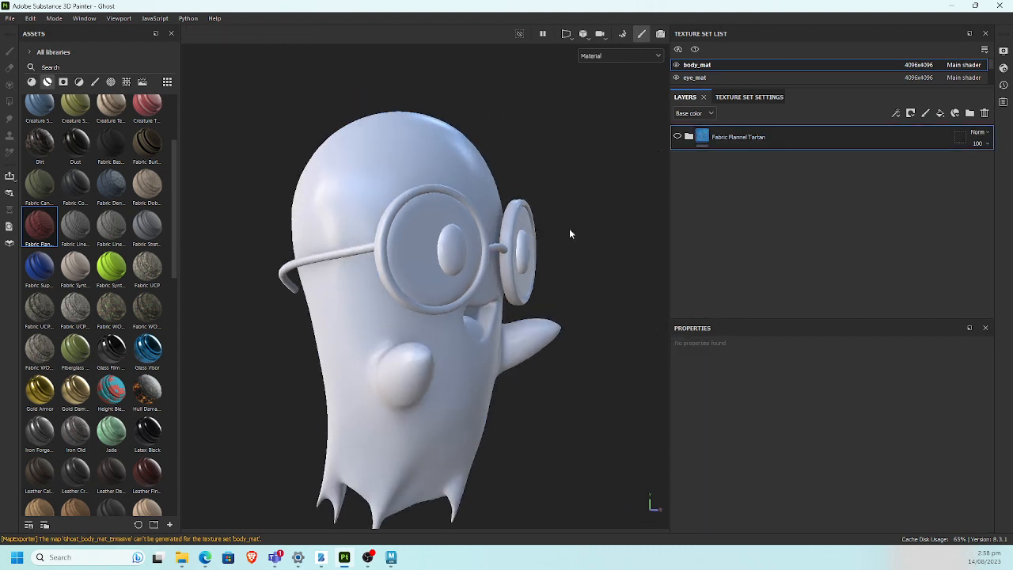
Step: Add a folder named "Body Material" above the Fabric Flannel Tartan folder and create a fill layer inside it
left_click(970, 115)
double_click(724, 138)
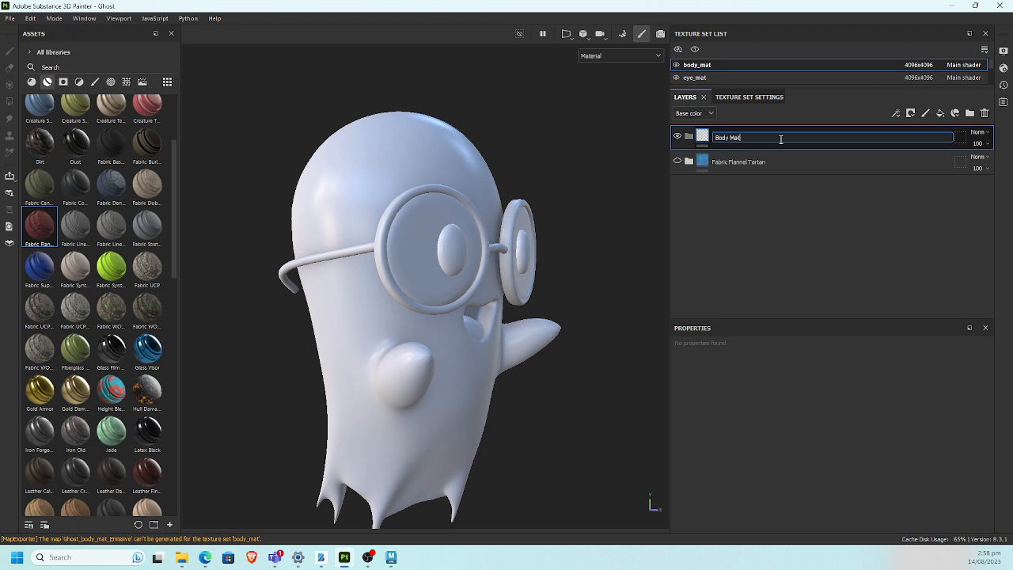
key("Return")
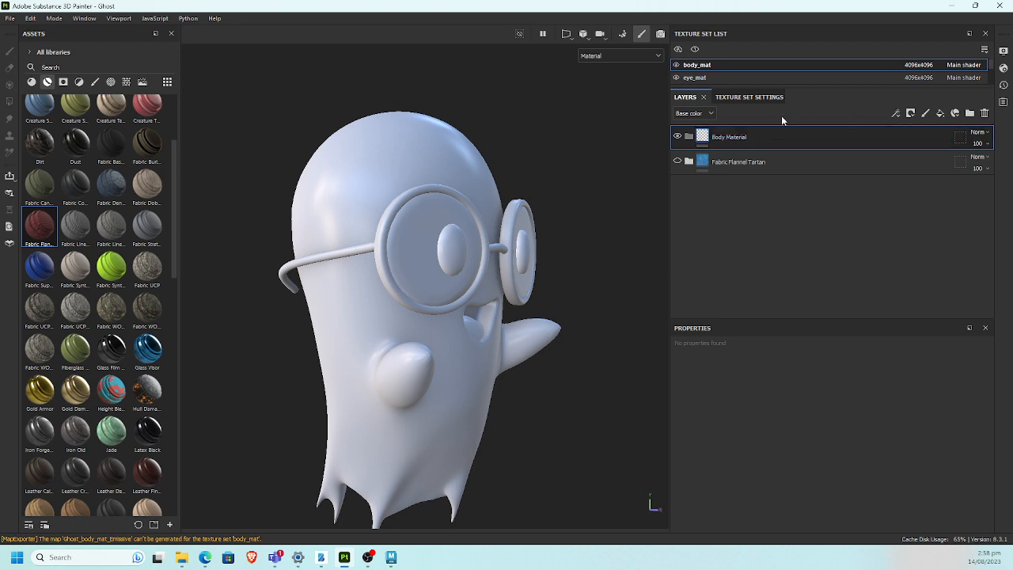
left_click(940, 114)
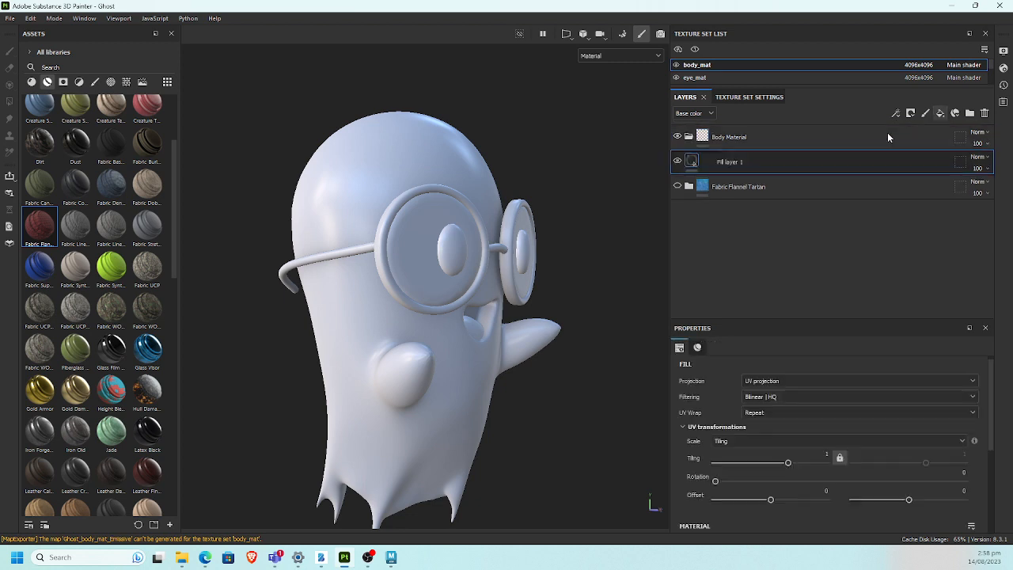
Step: Move Fill layer 1 into the Body Material folder, collapsing and re-expanding the folder to check the nesting
left_click_drag(727, 167, 734, 138)
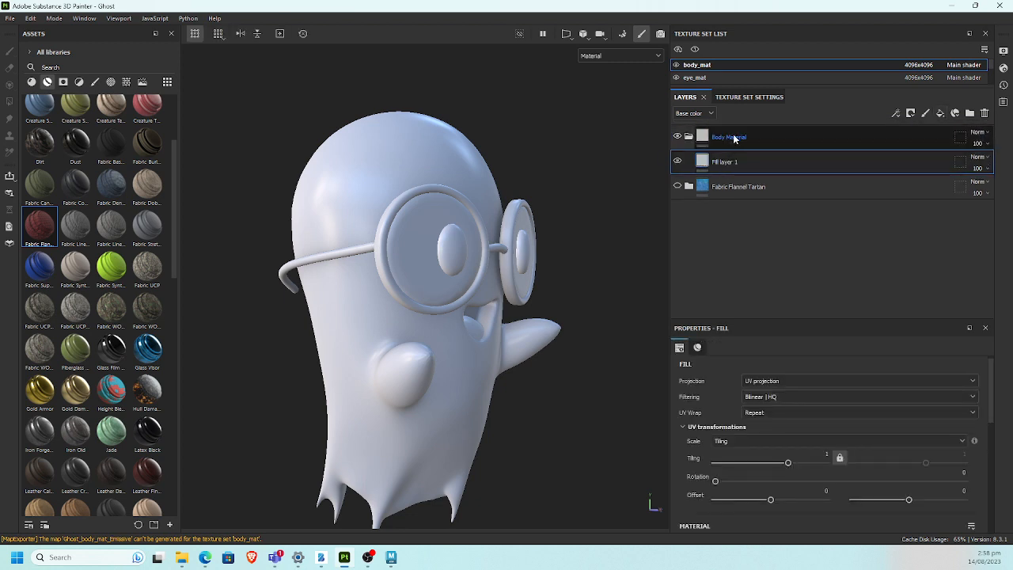
left_click(689, 138)
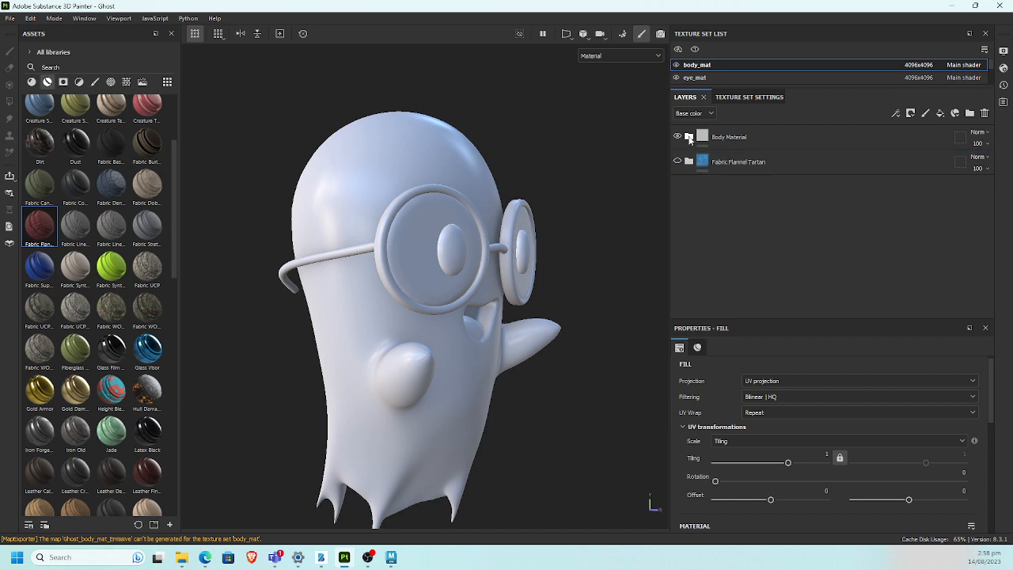
left_click(689, 138)
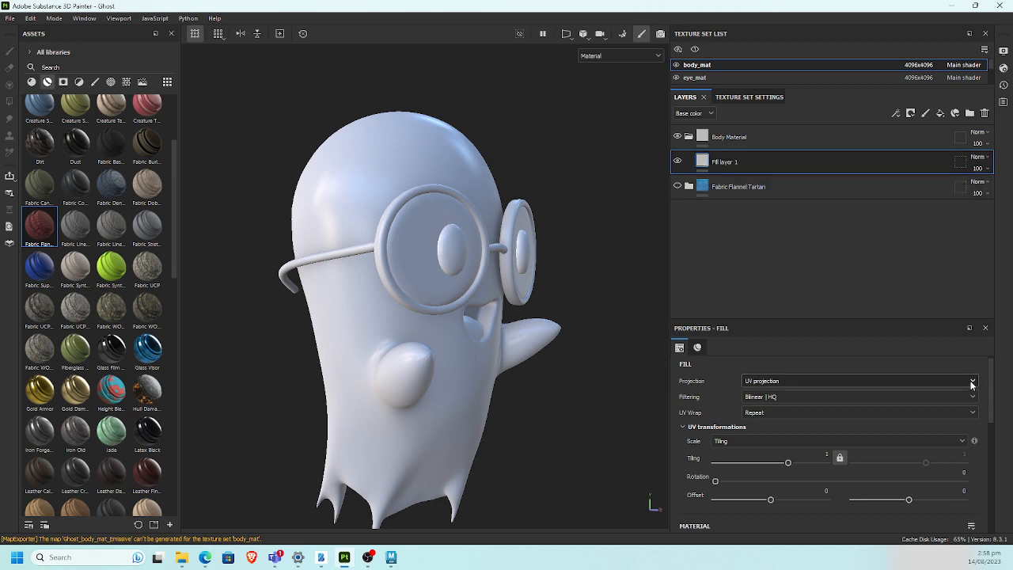
Step: Enlarge the area for the fill layer's properties and leave only the color channel active in its material
left_click_drag(847, 318, 848, 238)
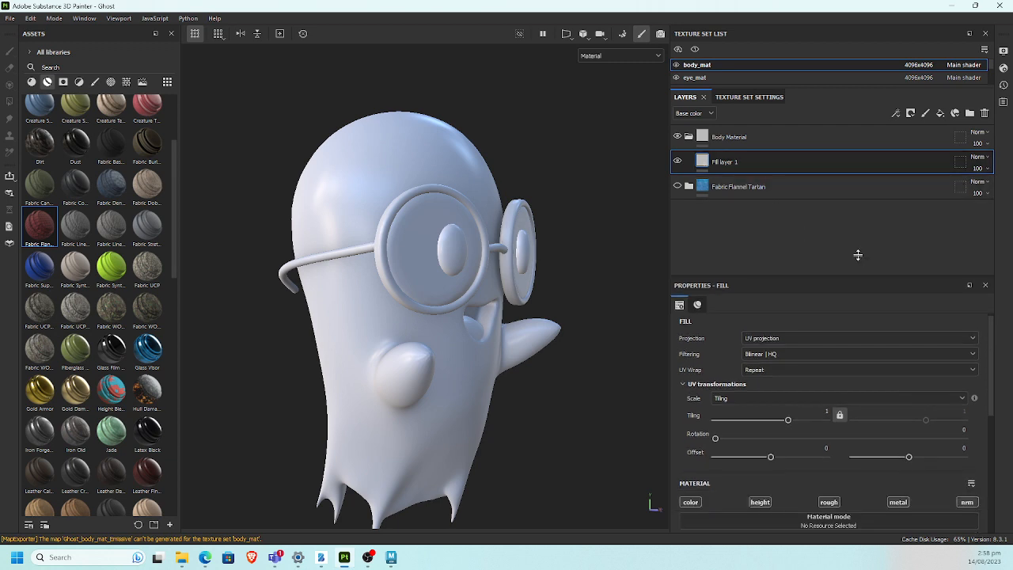
scroll(994, 360, "down", 2)
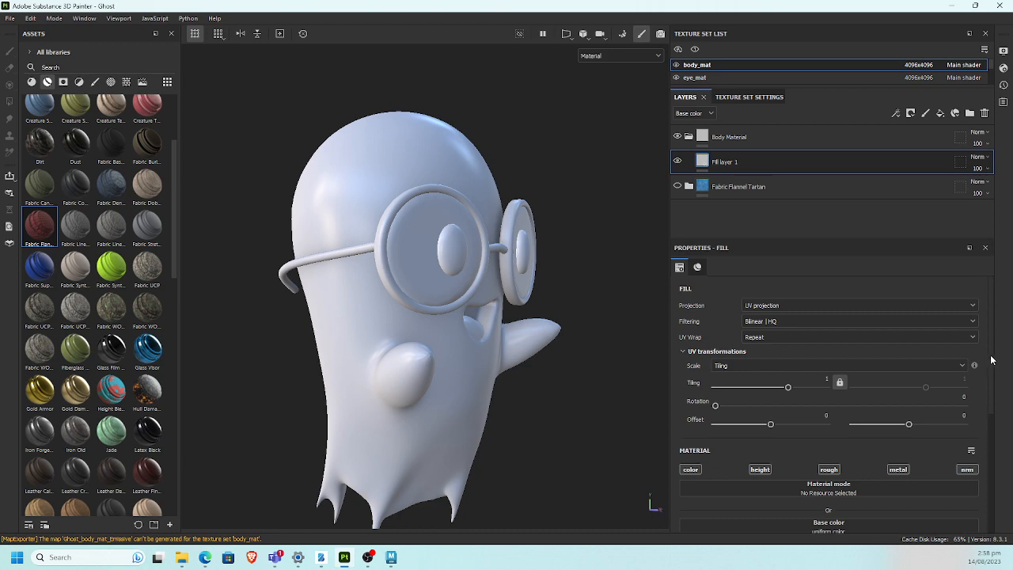
scroll(996, 349, "up", 2)
scroll(989, 348, "down", 3)
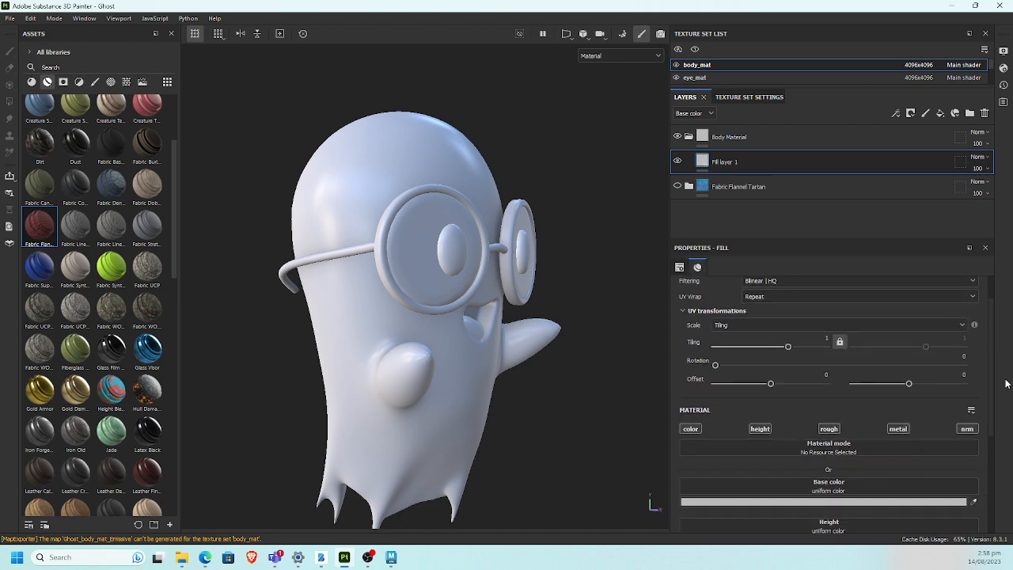
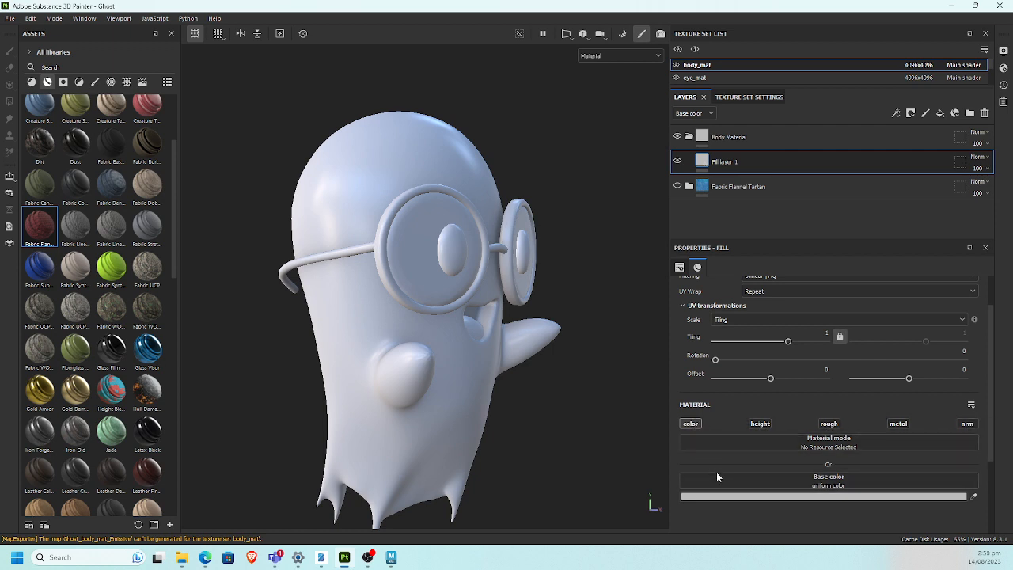
Step: Search the base color resources for "check" and assign the Checker 1 texture to the fill layer
left_click(787, 481)
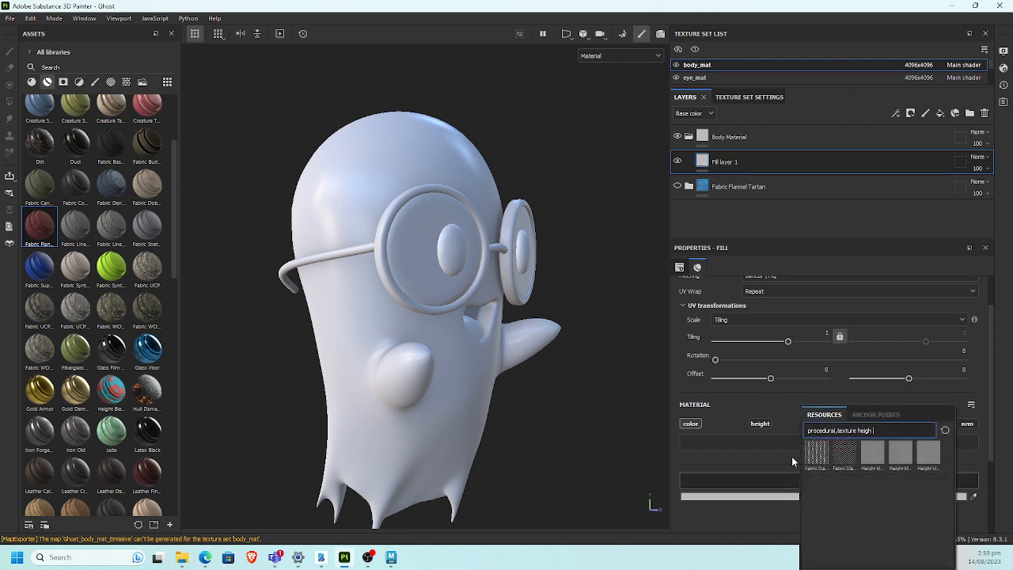
type("heigh")
key("BackSpace")
key("BackSpace")
key("BackSpace")
key("BackSpace")
key("BackSpace")
type("check")
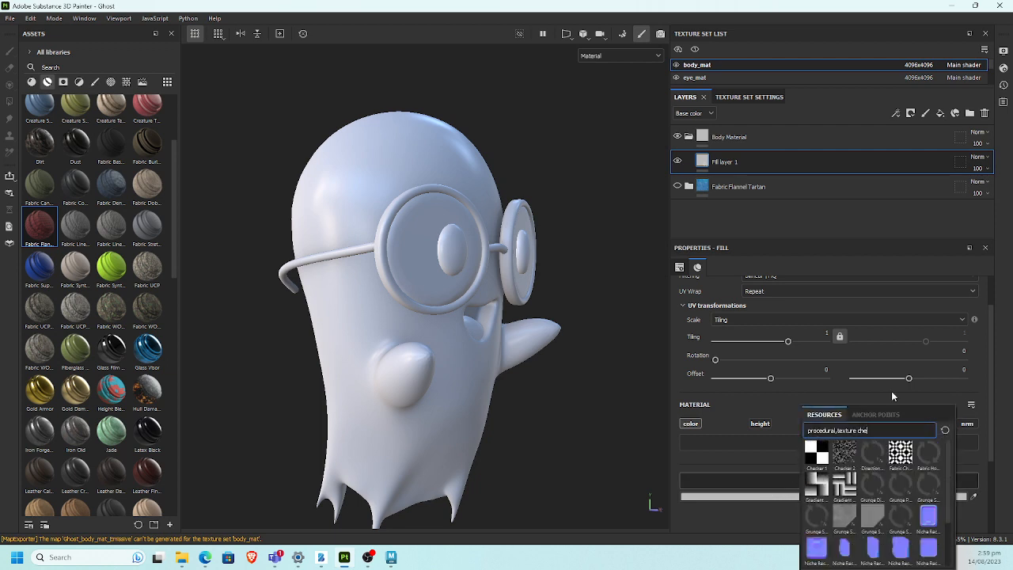
left_click(816, 455)
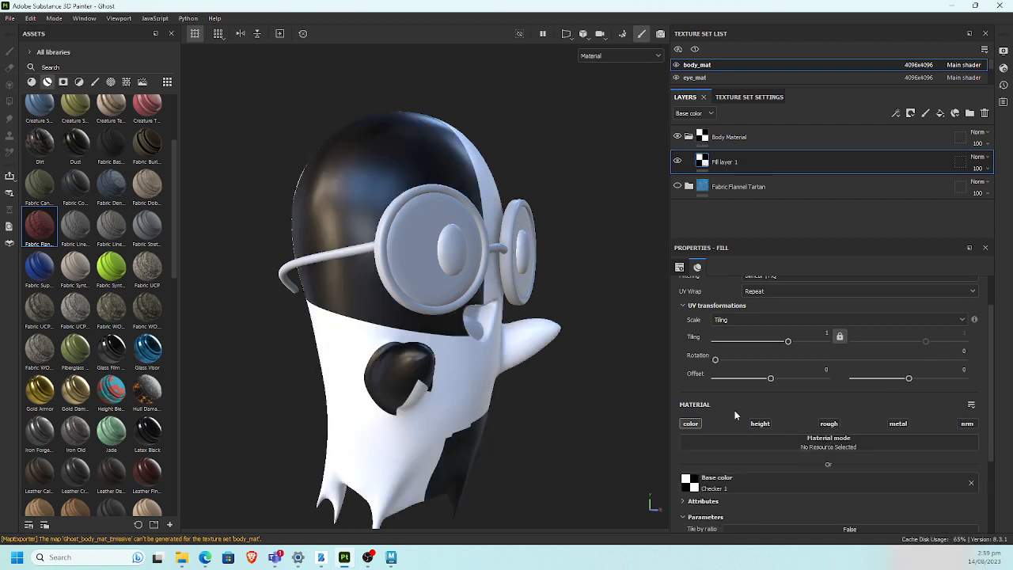
Step: Set the checker fill's UV tiling to 32 and inspect the pattern around the ghost's body
left_click_drag(561, 318, 593, 285, "alt")
scroll(526, 272, "down", 1)
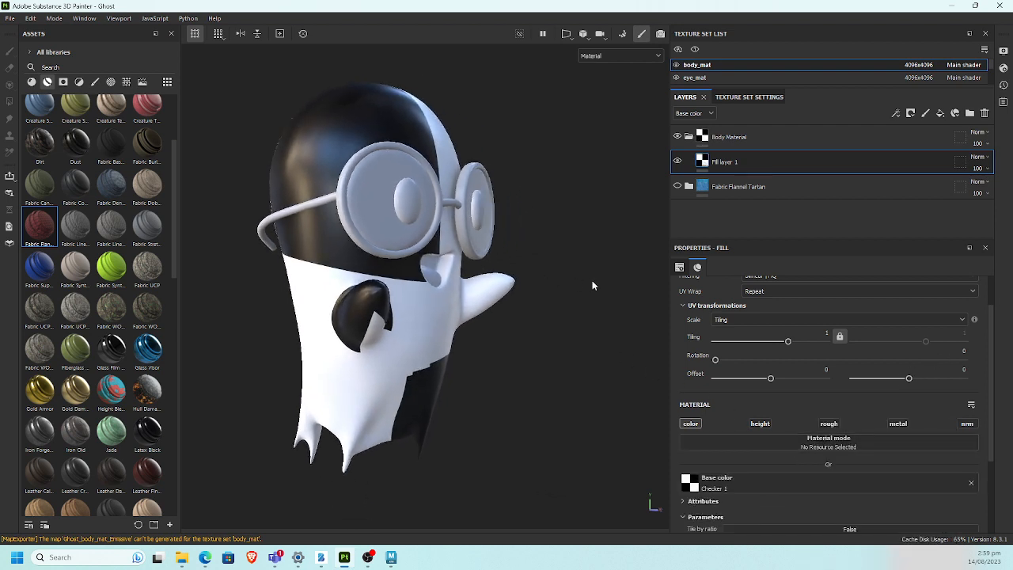
left_click(679, 268)
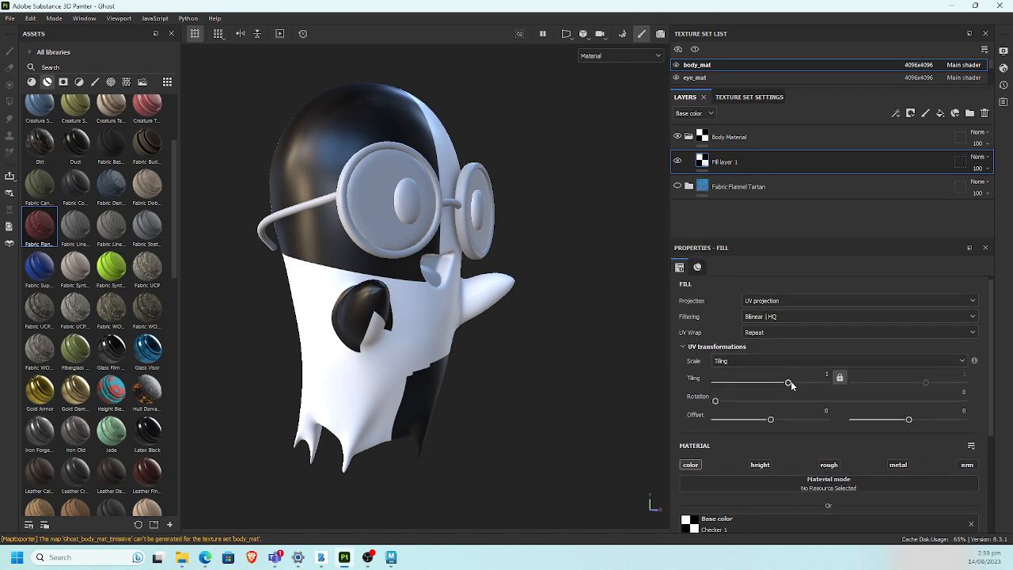
left_click_drag(790, 383, 826, 383)
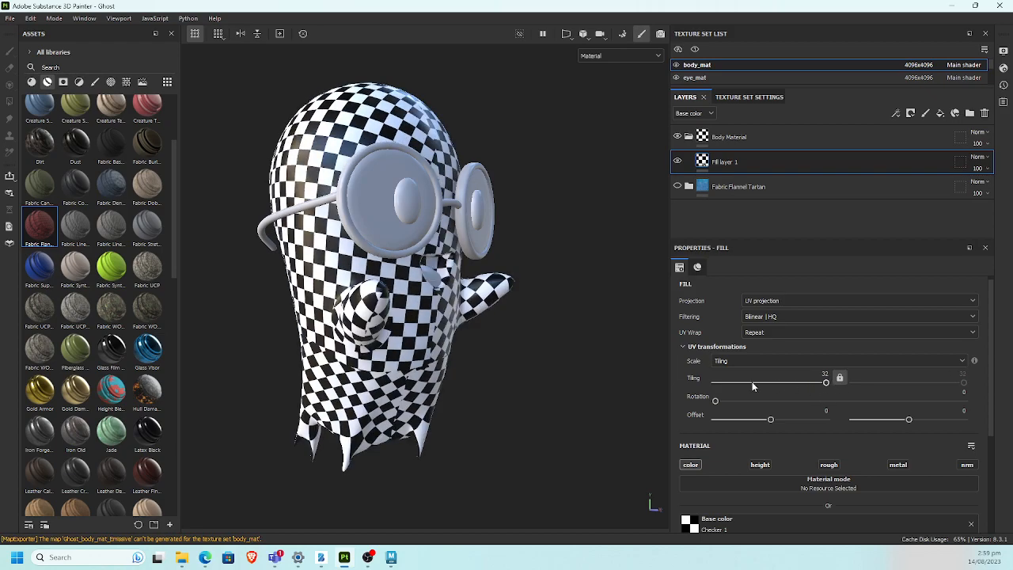
left_click_drag(552, 337, 443, 342, "alt")
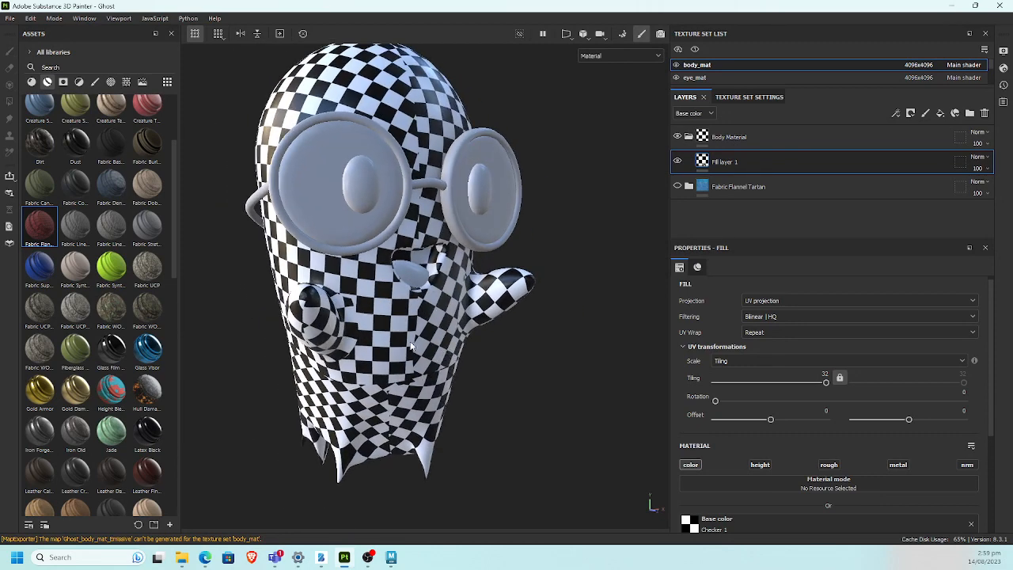
Step: Switch the checker fill to Tri-planar projection and set its hardness to 1, checking the blending around the body
left_click(804, 300)
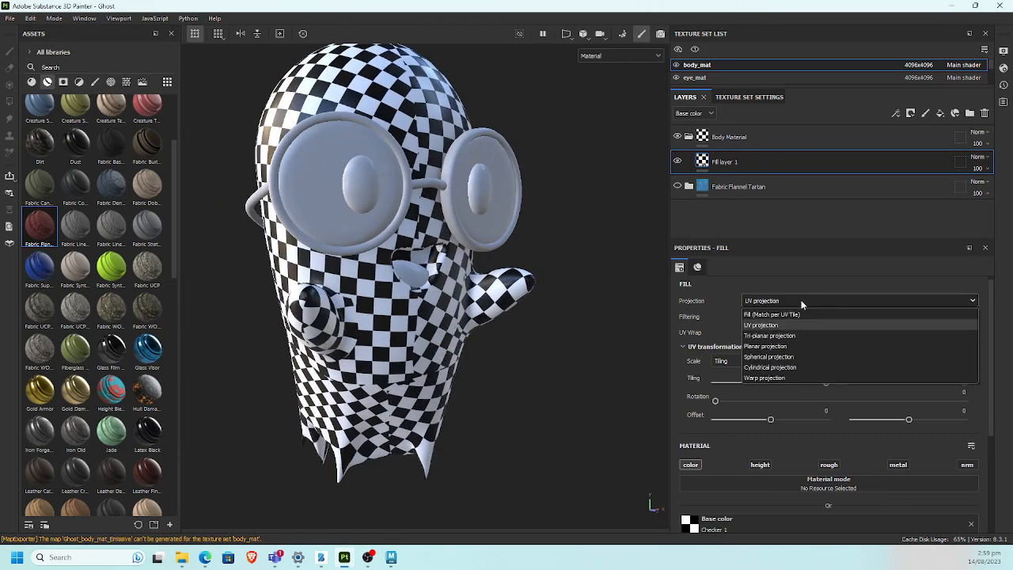
left_click(795, 336)
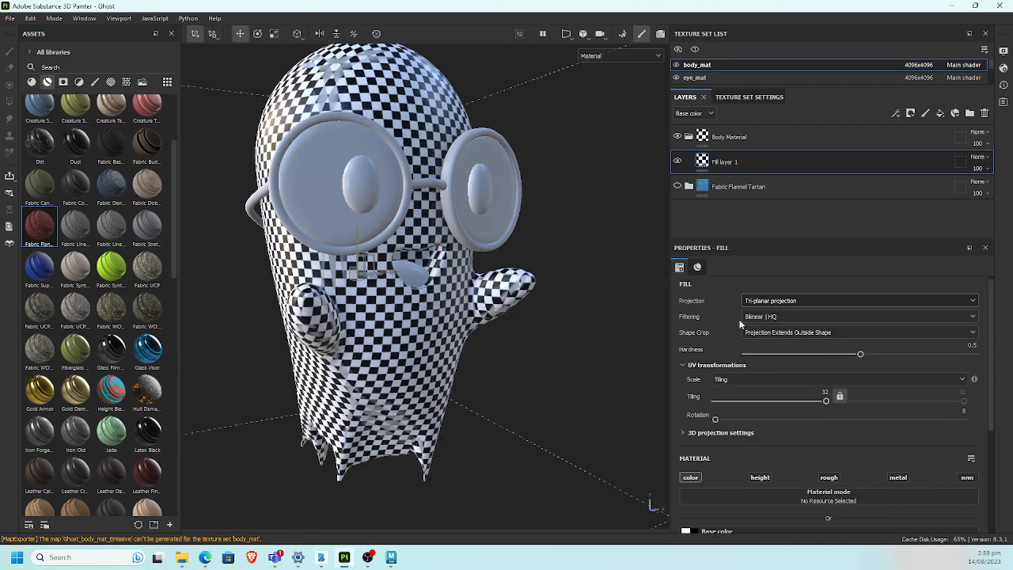
right_click_drag(518, 331, 453, 334, "alt")
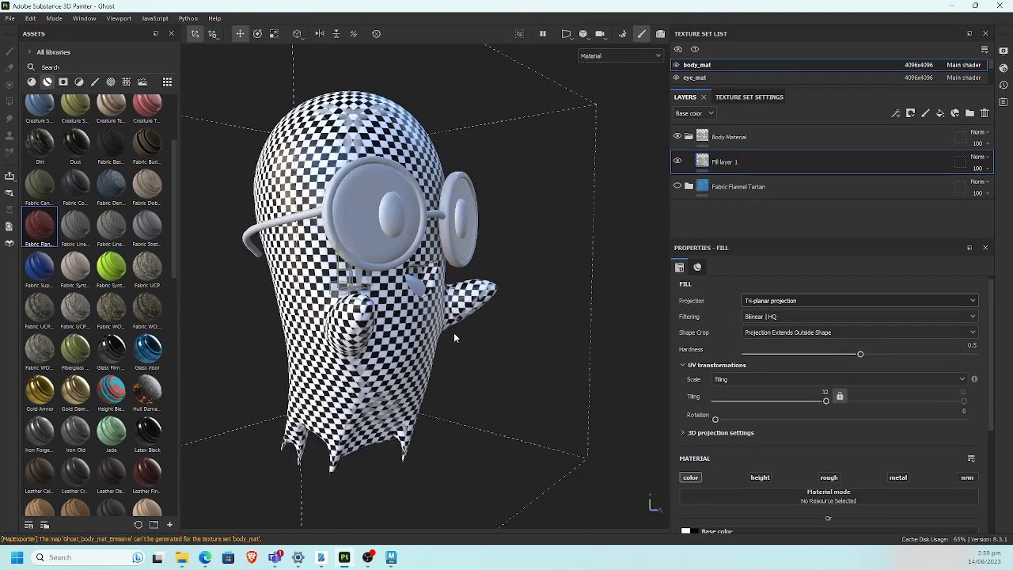
left_click_drag(454, 334, 443, 332, "alt")
right_click_drag(456, 317, 522, 310, "alt")
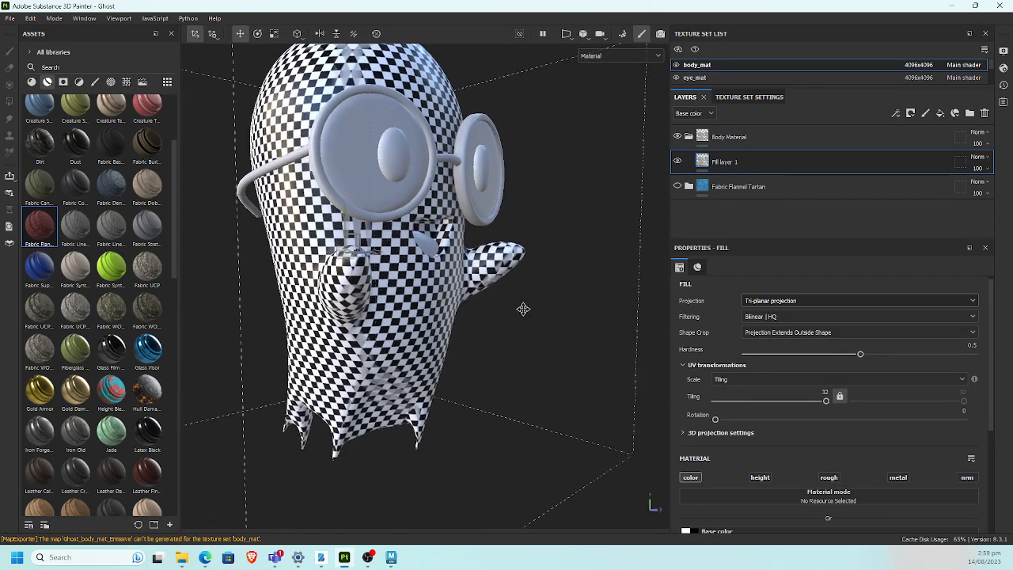
left_click_drag(854, 355, 999, 347)
left_click_drag(454, 302, 332, 350, "alt")
left_click_drag(419, 323, 485, 283, "alt")
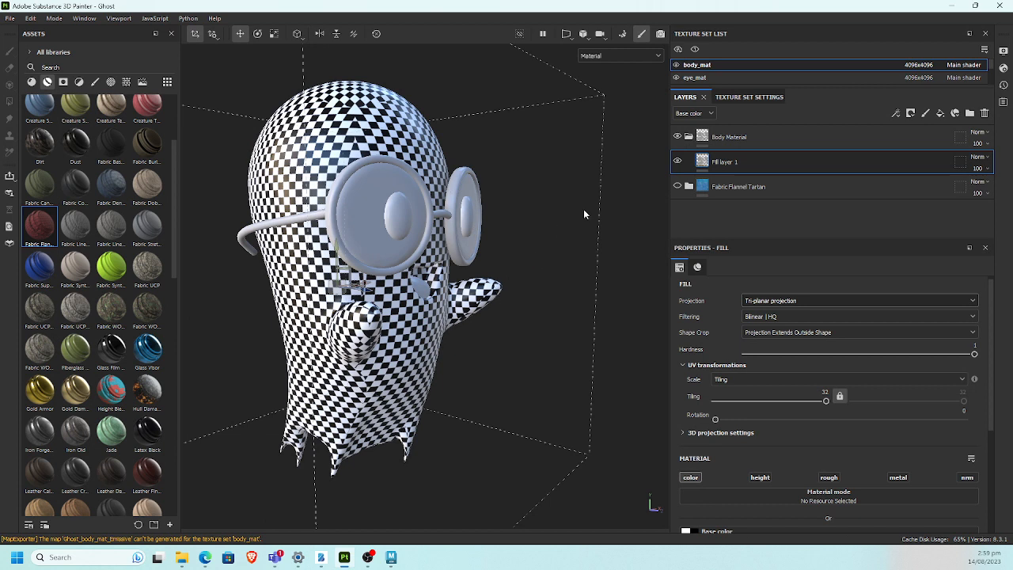
Step: Rename the checker fill layer as "texture"
double_click(735, 162)
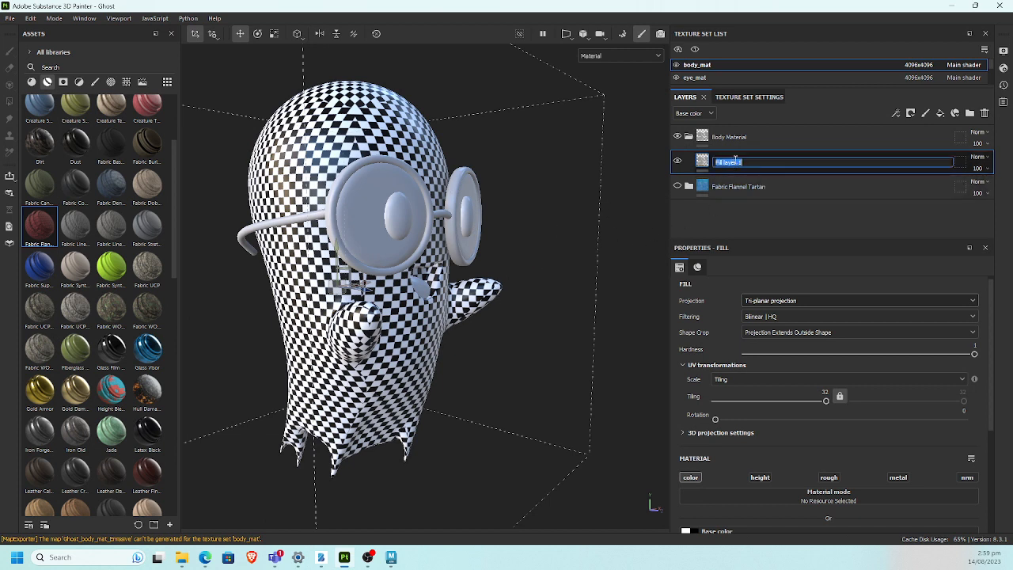
type("texture")
key("Return")
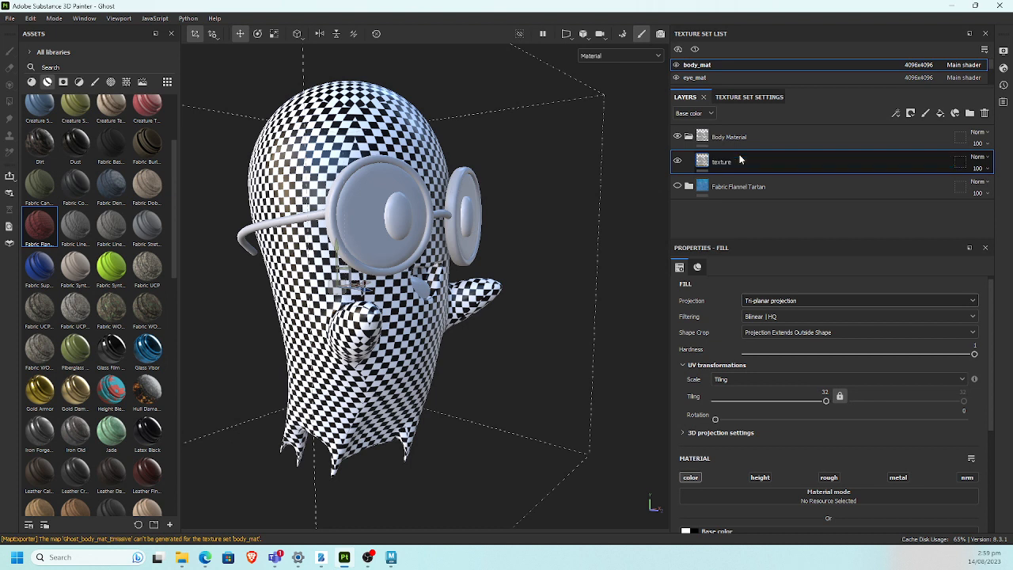
Step: Add a fill layer above the texture layer in the Body Material folder and name it "displacement"
left_click(940, 114)
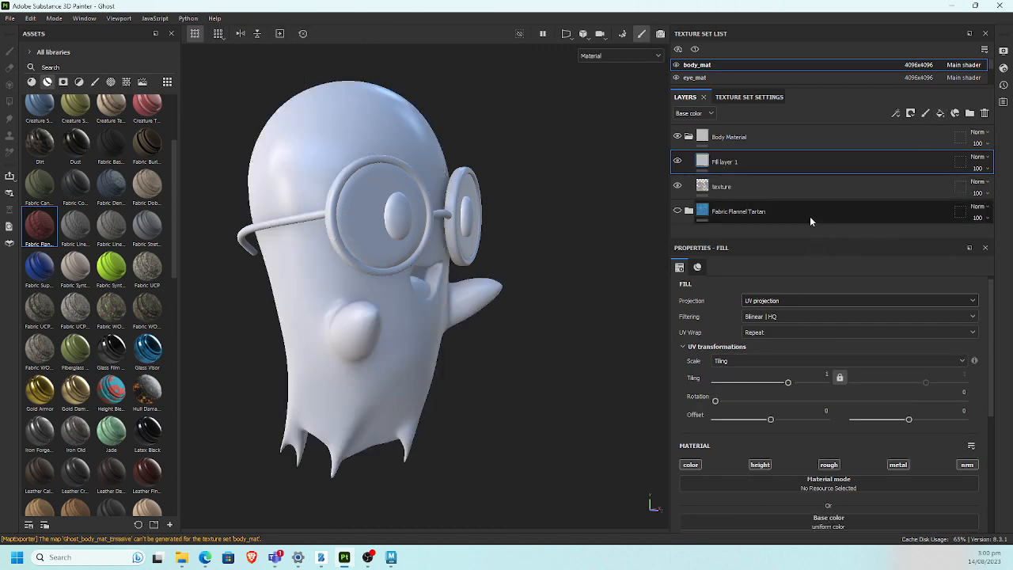
left_click_drag(531, 197, 584, 188, "alt")
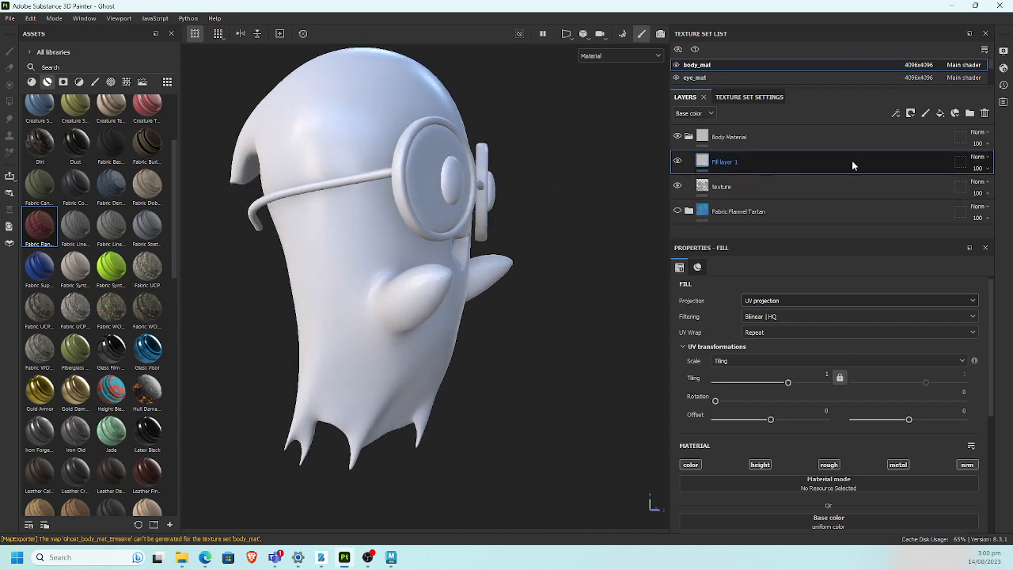
double_click(734, 163)
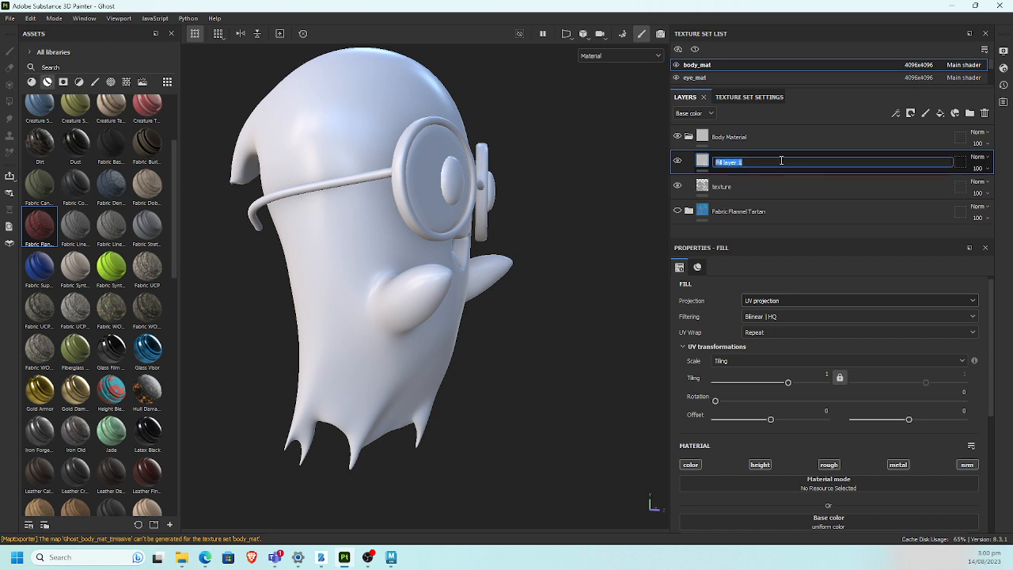
type("displacement")
key("Return")
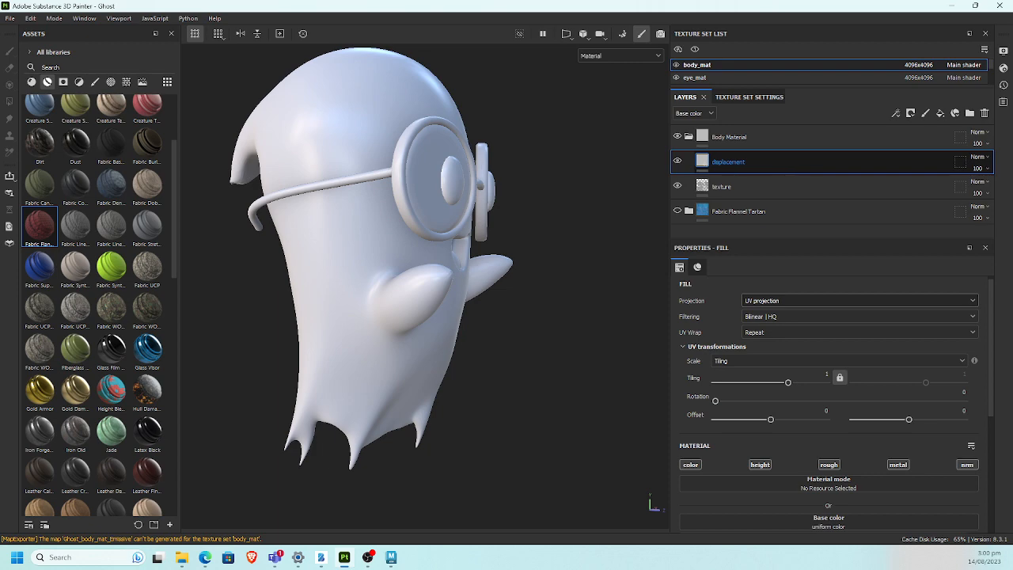
Step: Disable the color, rough, metal and nrm channels on the displacement layer, leaving only height active
left_click(690, 466)
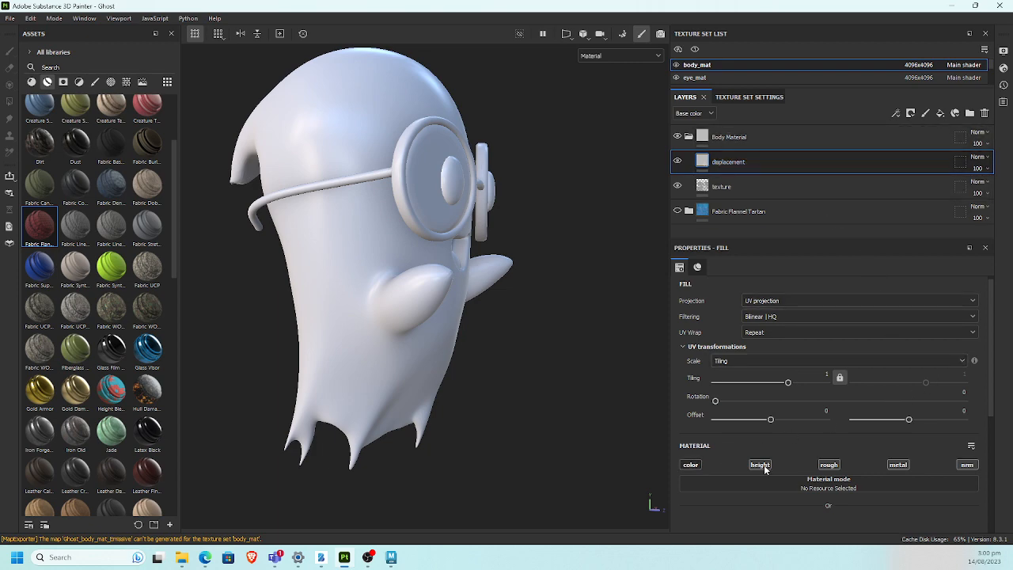
left_click(761, 465)
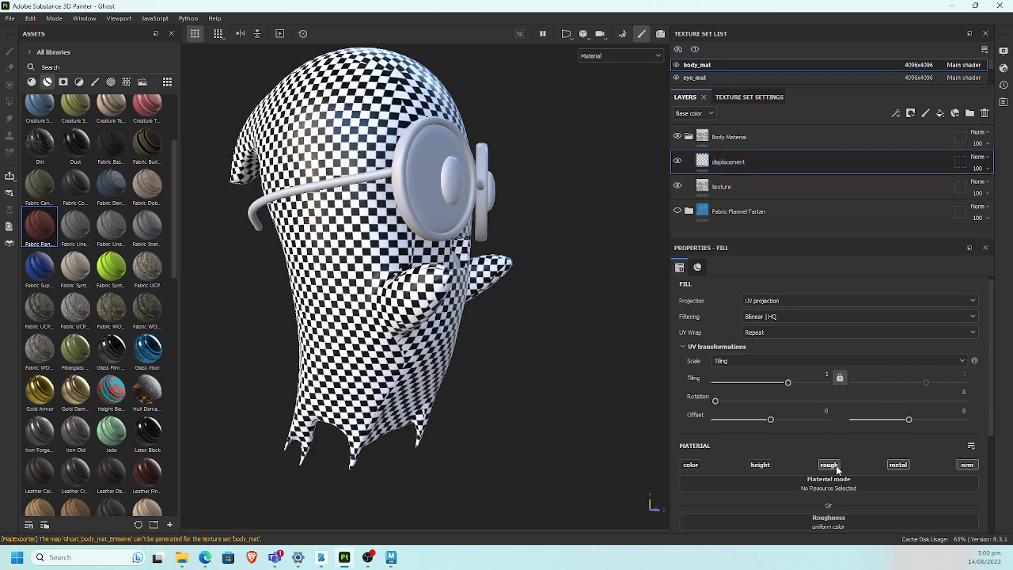
left_click(828, 468)
left_click(895, 466)
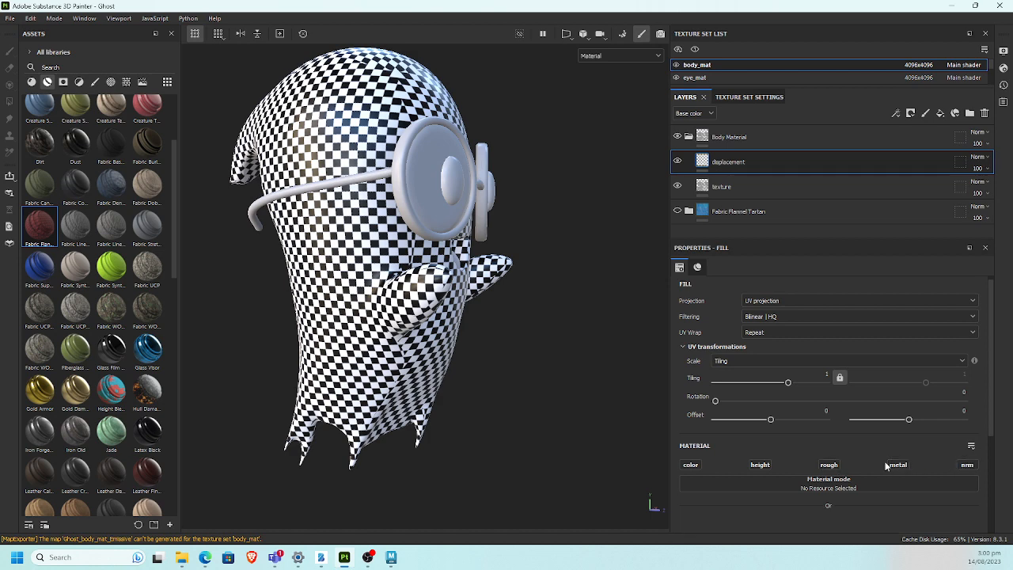
left_click(760, 465)
scroll(995, 347, "down", 3)
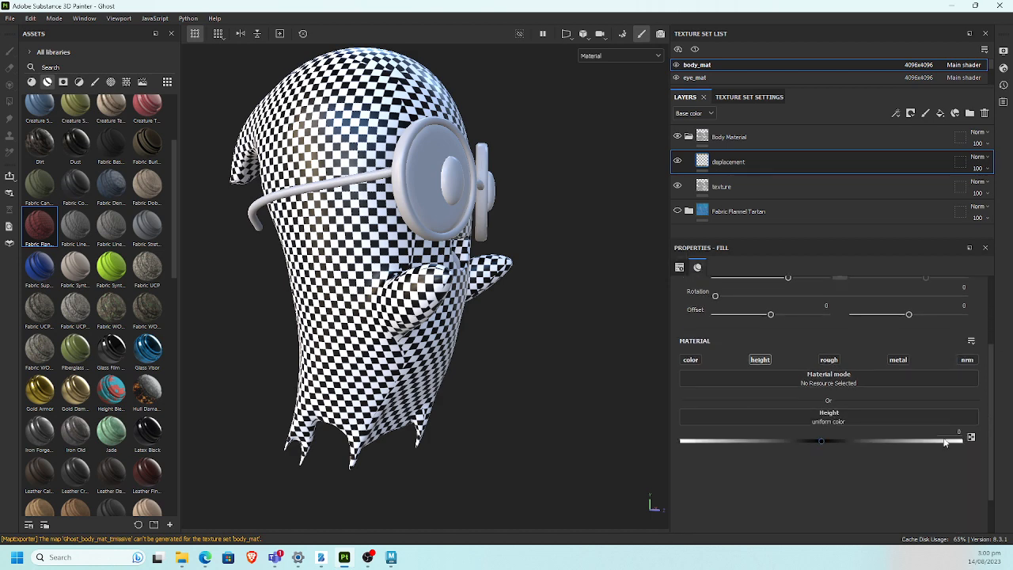
Step: Search the height textures for "fabric" and assign Fabric Diagonal as the displacement layer's height map
left_click(849, 417)
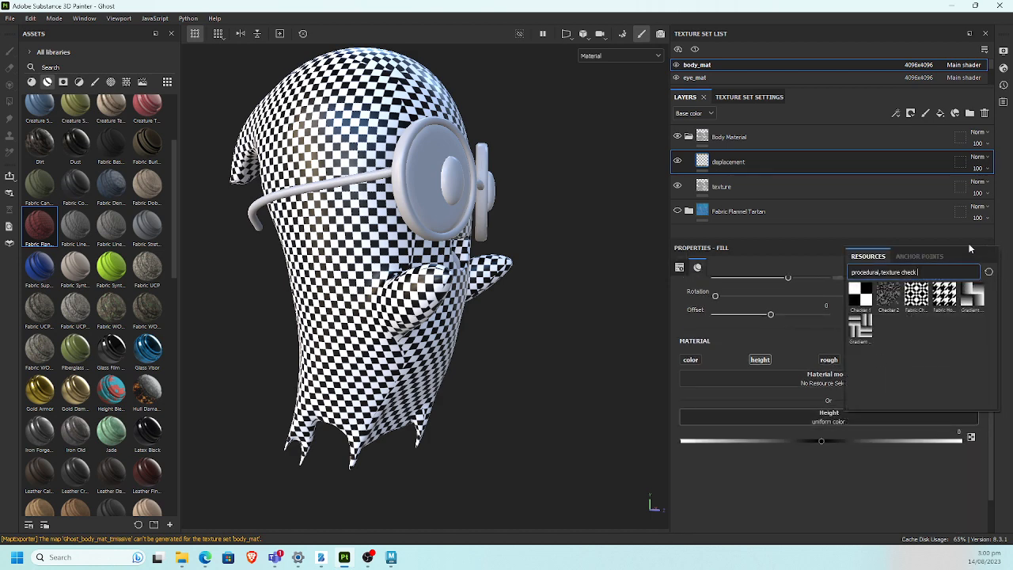
key("BackSpace")
key("BackSpace")
key("BackSpace")
key("BackSpace")
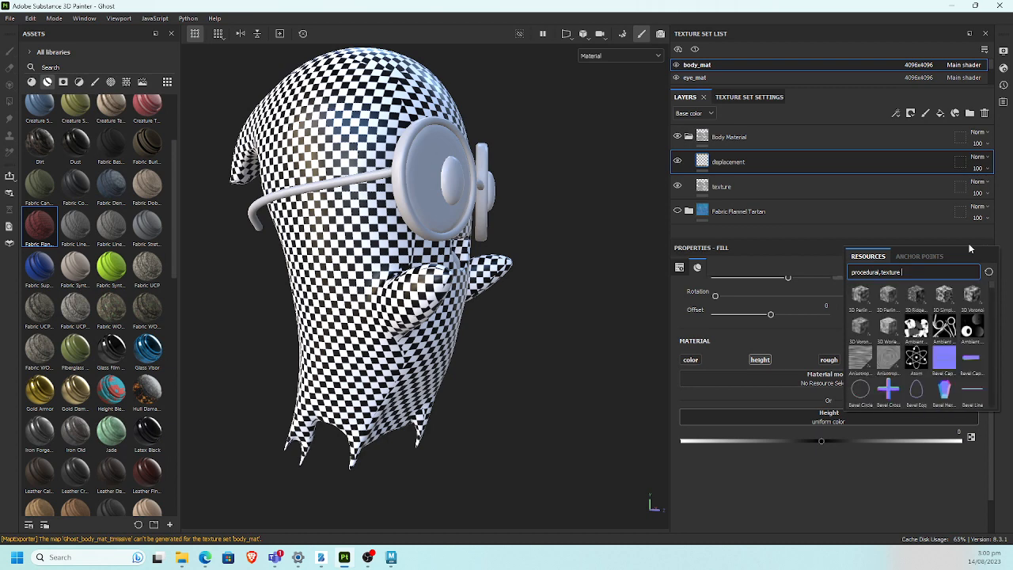
type("fabric")
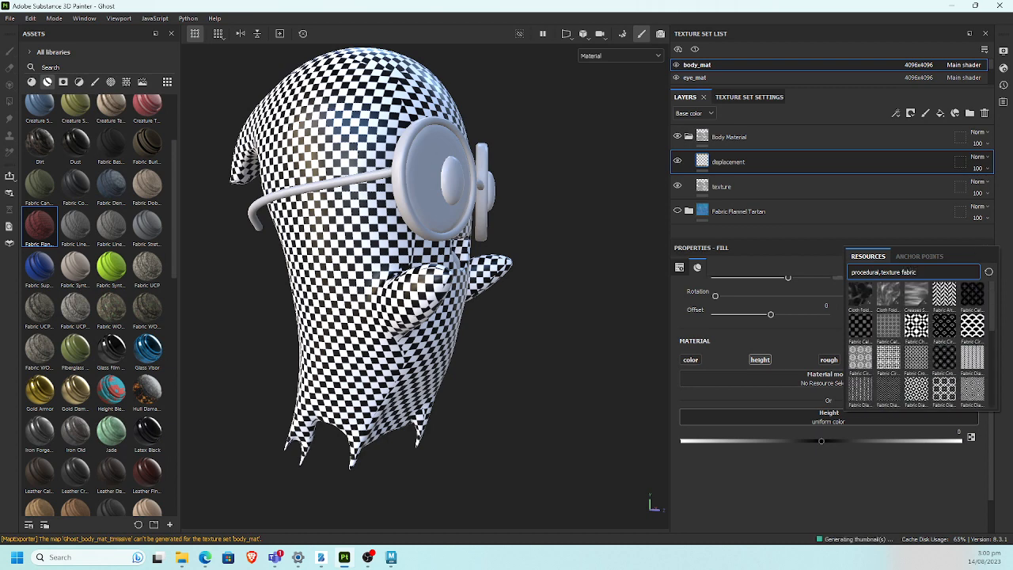
scroll(993, 326, "down", 2)
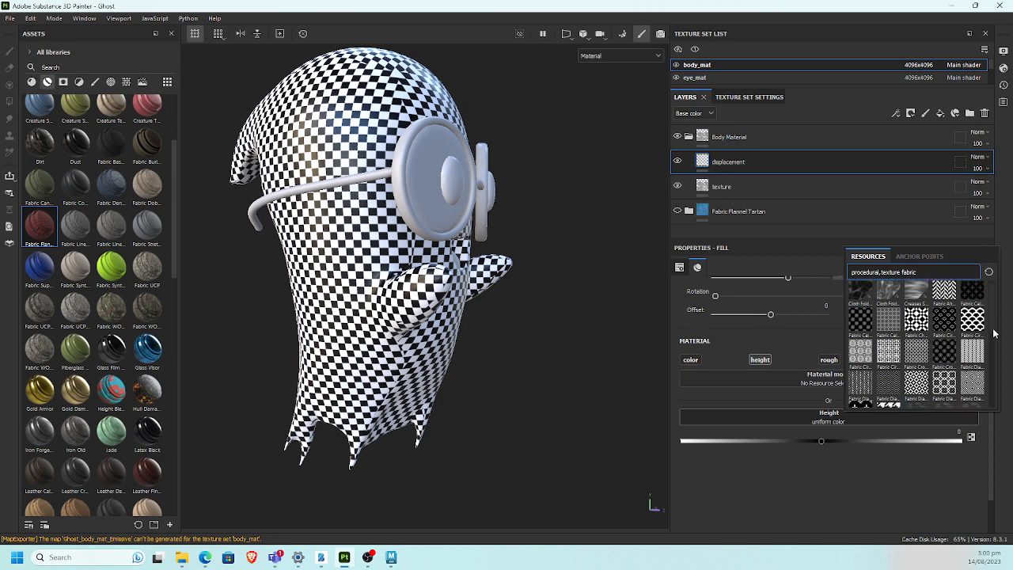
scroll(998, 348, "down", 5)
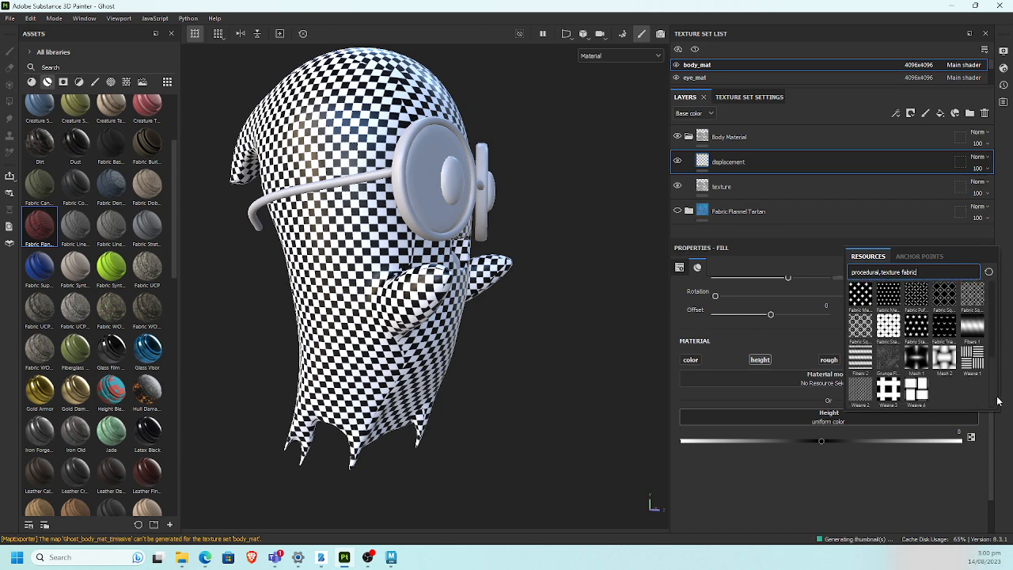
scroll(995, 380, "up", 5)
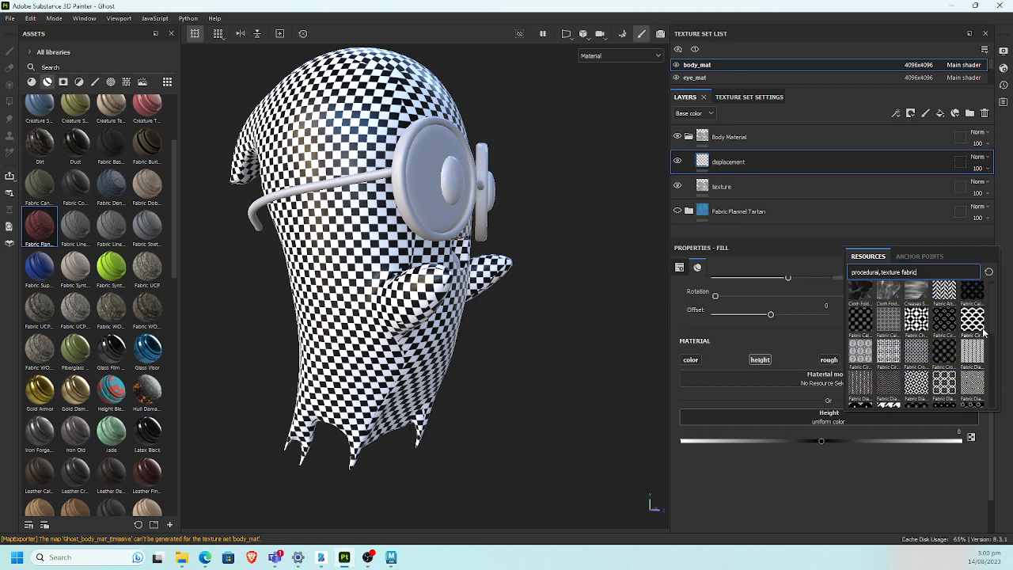
scroll(983, 329, "up", 1)
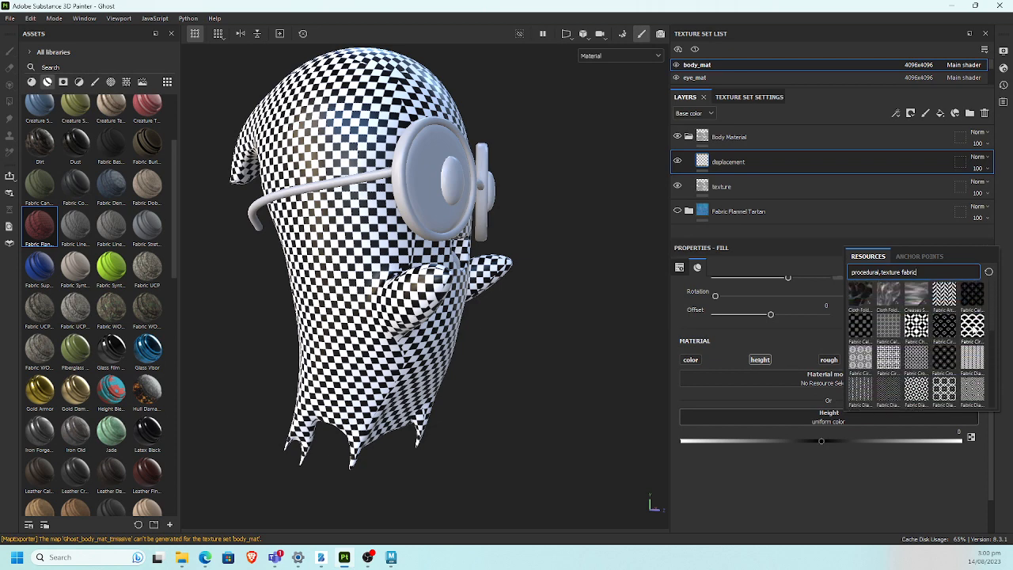
left_click(972, 388)
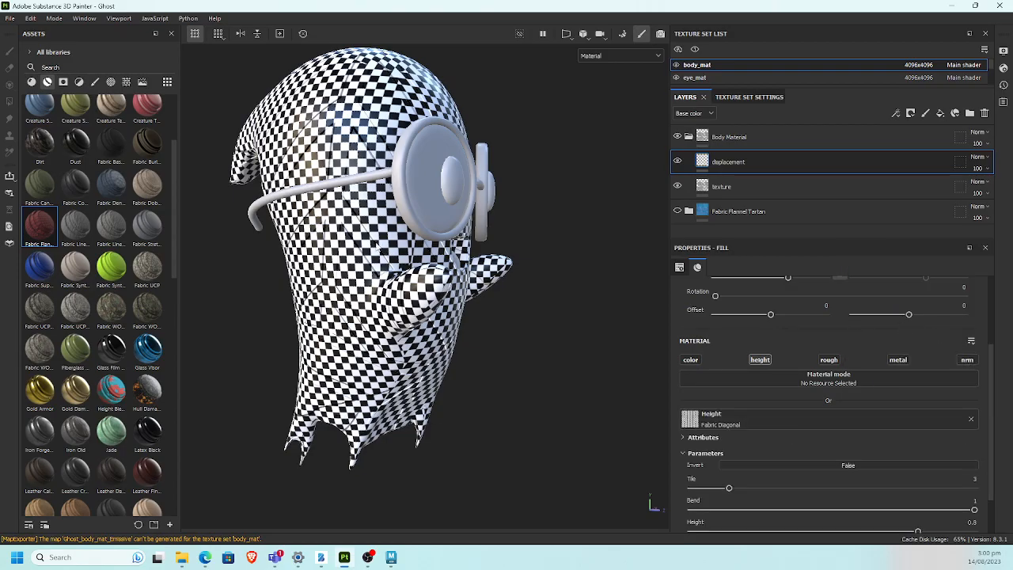
Step: Set the Fabric Diagonal tile to 16 and check the pattern around the ghost's body
middle_click_drag(378, 249, 421, 290, "alt")
right_click_drag(421, 289, 379, 330, "alt")
left_click_drag(380, 330, 441, 301, "alt")
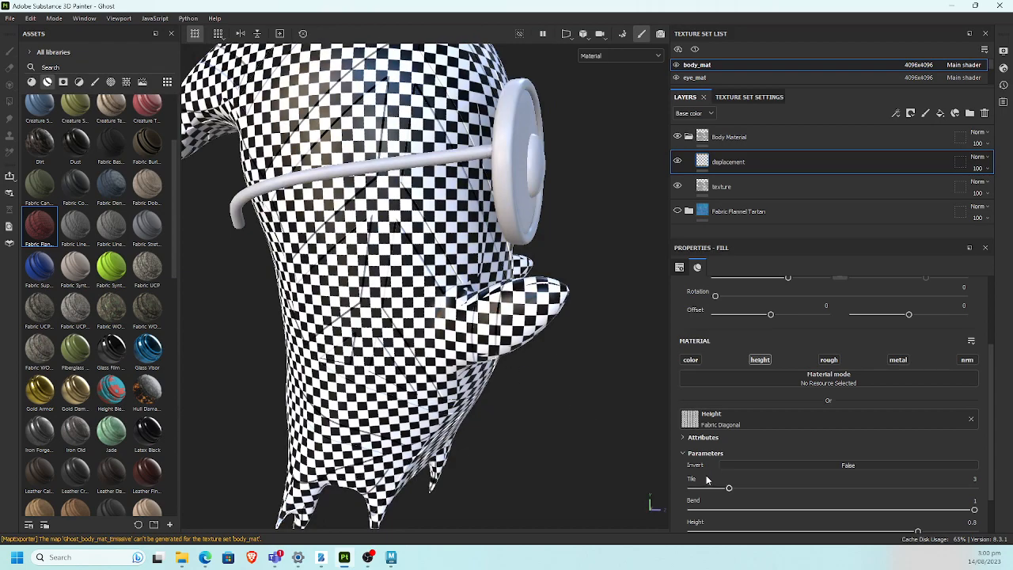
left_click_drag(729, 489, 976, 488)
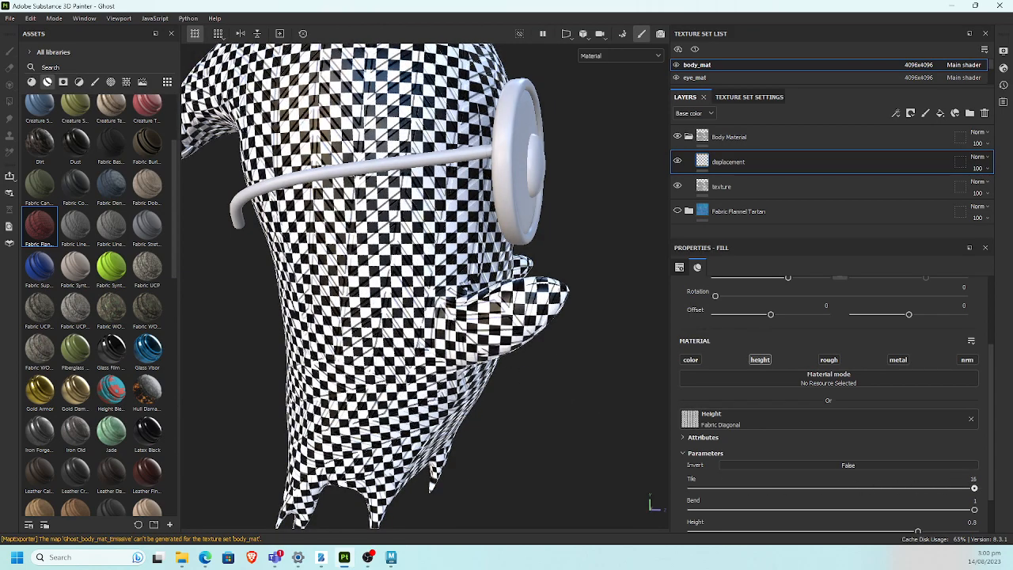
middle_click_drag(511, 260, 542, 300, "alt")
left_click_drag(543, 301, 319, 416, "alt")
middle_click_drag(507, 395, 403, 382, "alt")
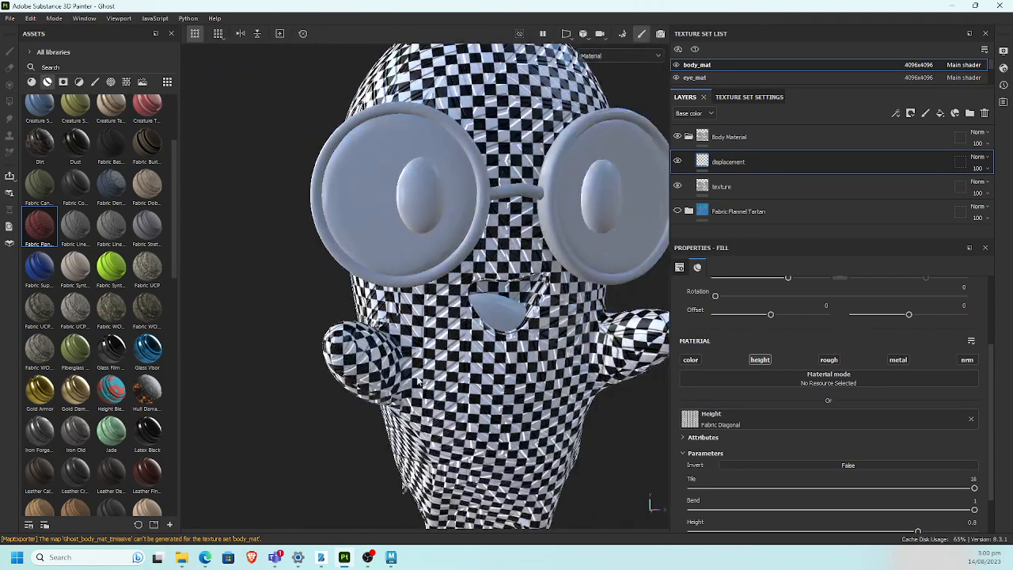
right_click_drag(404, 381, 447, 363, "alt")
left_click_drag(396, 366, 486, 380, "alt")
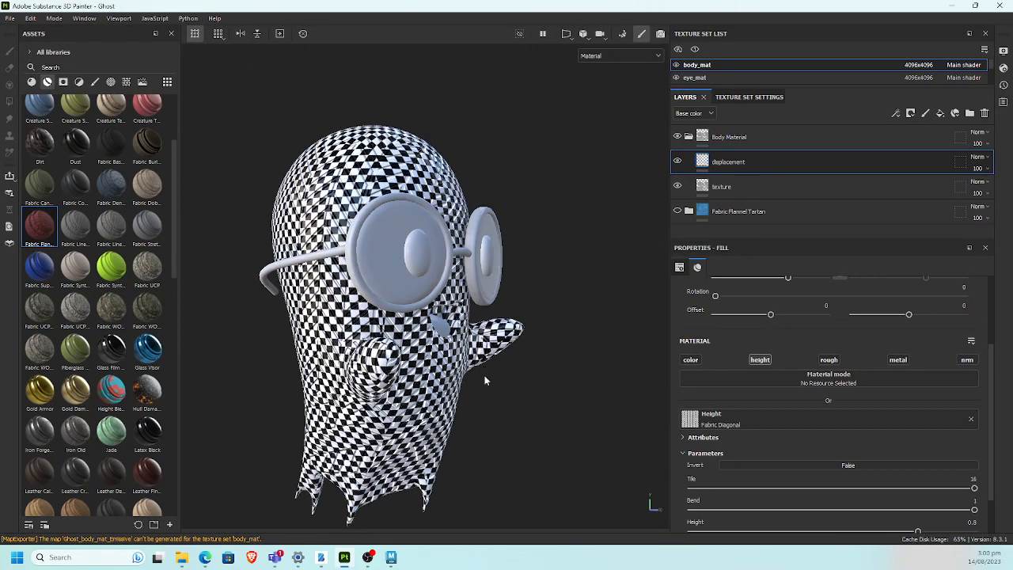
Step: Set the Fabric Diagonal tile to 50 for a denser weave on the body
double_click(975, 478)
type("50")
key("Return")
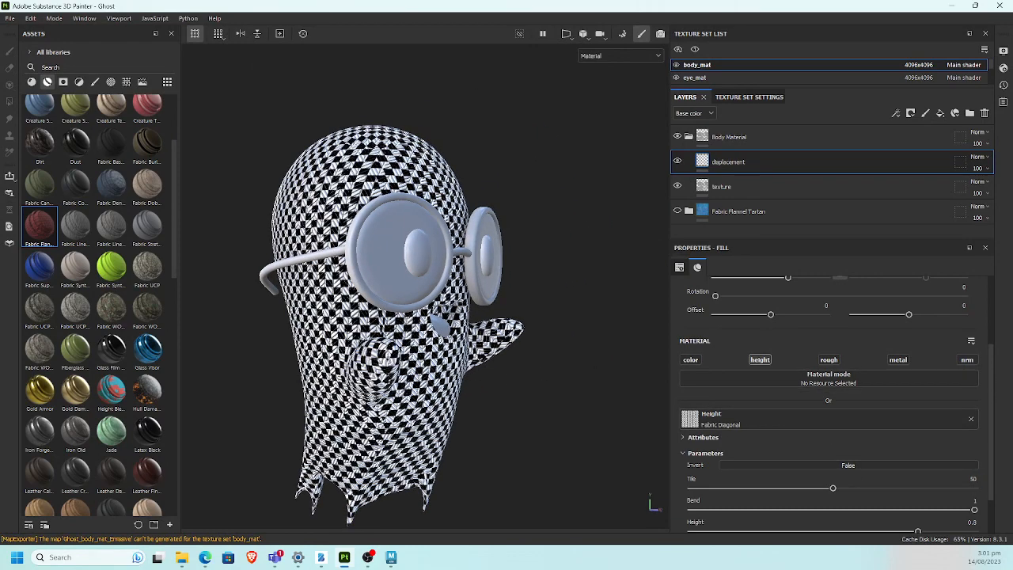
scroll(415, 296, "up", 10)
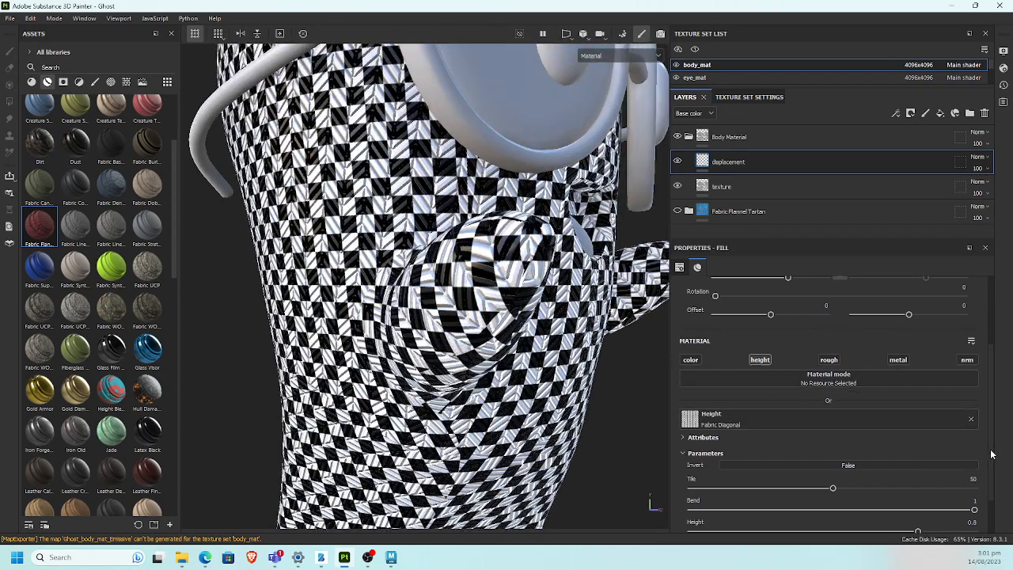
Step: Lower the Fabric Diagonal height parameter to 0.01 and check the relief from several sides of the ghost
scroll(994, 453, "down", 2)
left_click_drag(917, 480, 693, 501)
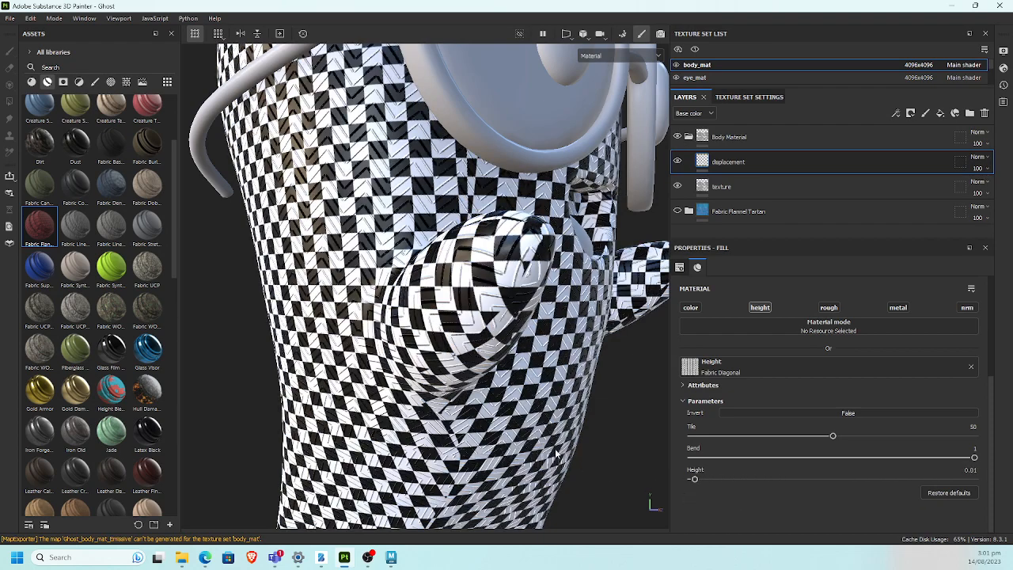
right_click_drag(522, 425, 158, 356, "alt")
left_click_drag(325, 366, 271, 351, "alt")
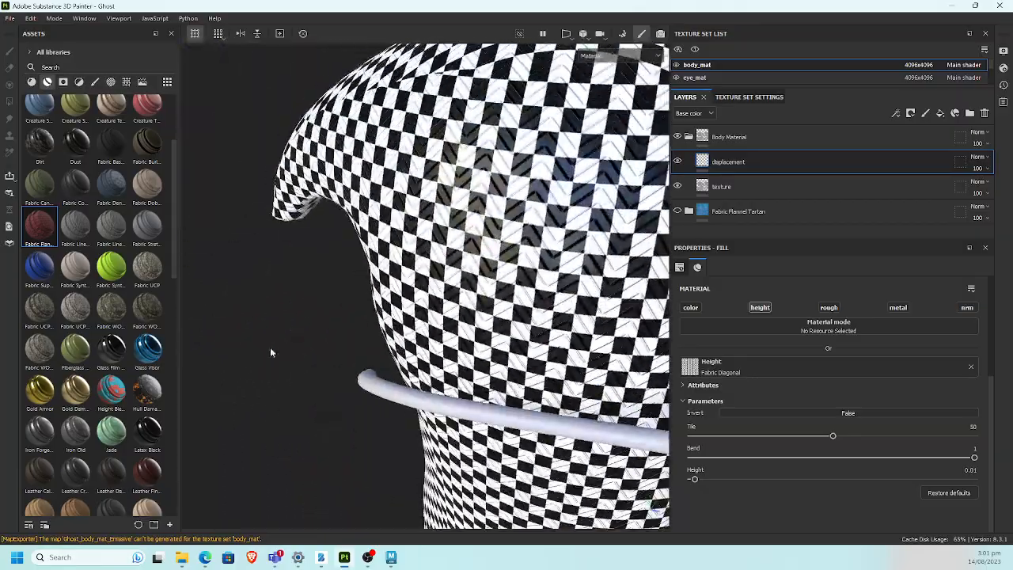
left_click_drag(475, 364, 404, 356, "alt")
right_click_drag(403, 356, 294, 330, "alt")
left_click_drag(443, 372, 466, 308, "alt")
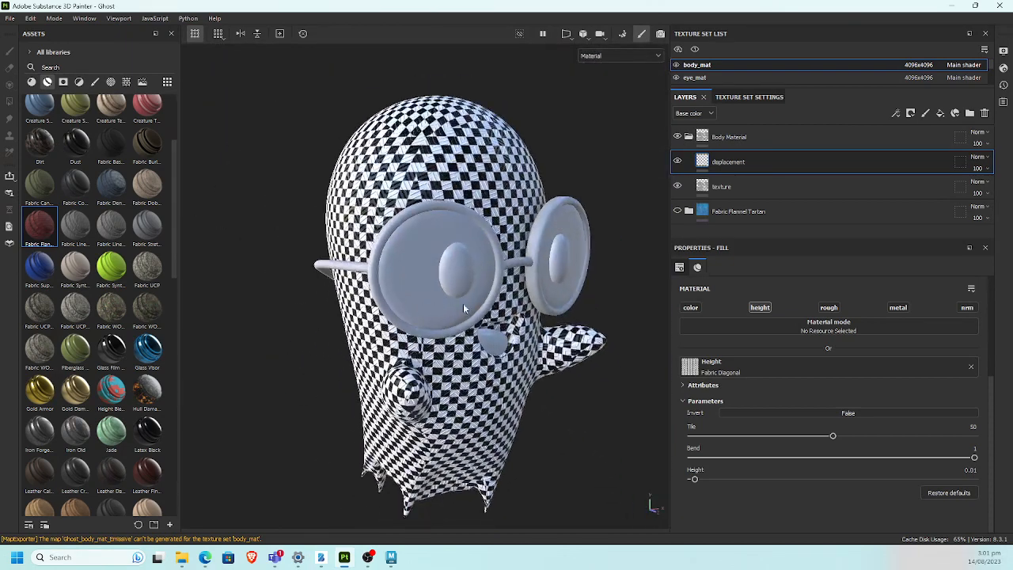
left_click(690, 137)
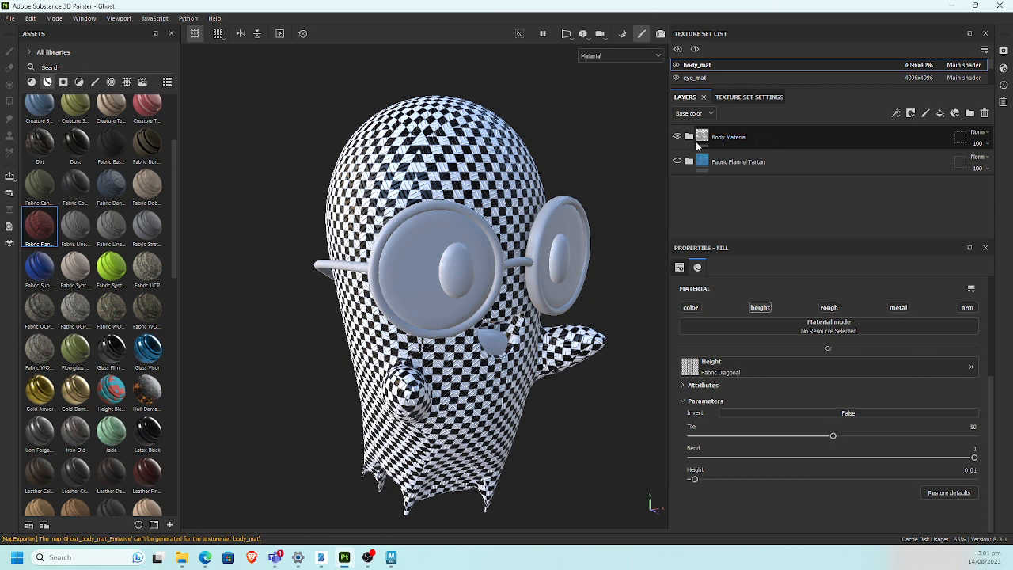
left_click(756, 136)
left_click(690, 137)
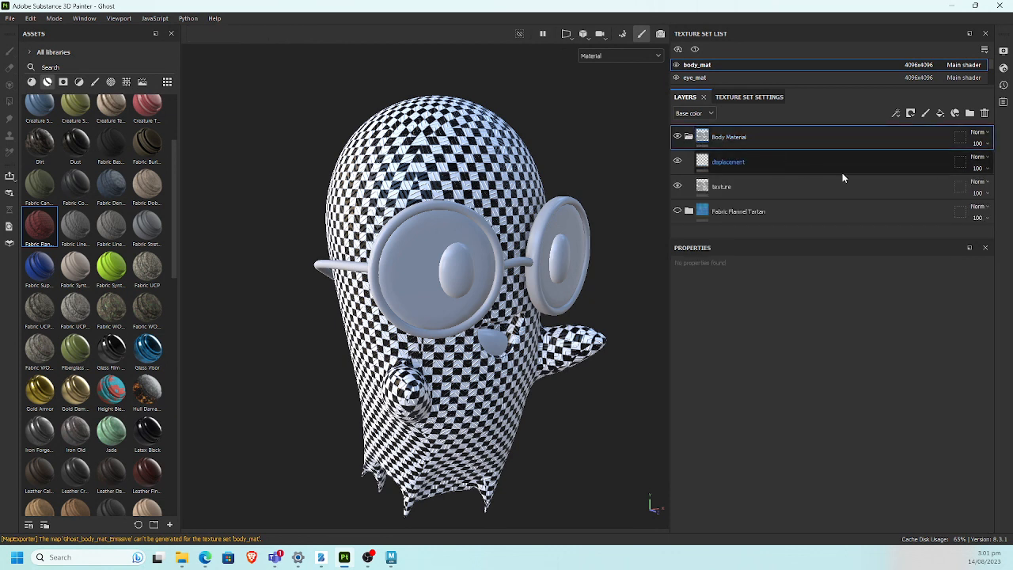
left_click(970, 113)
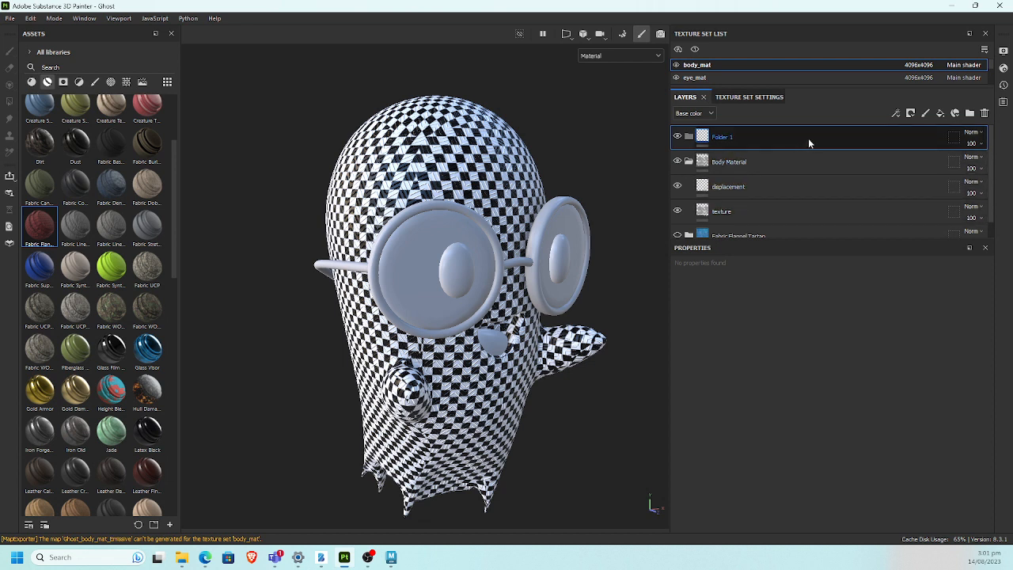
key("Delete")
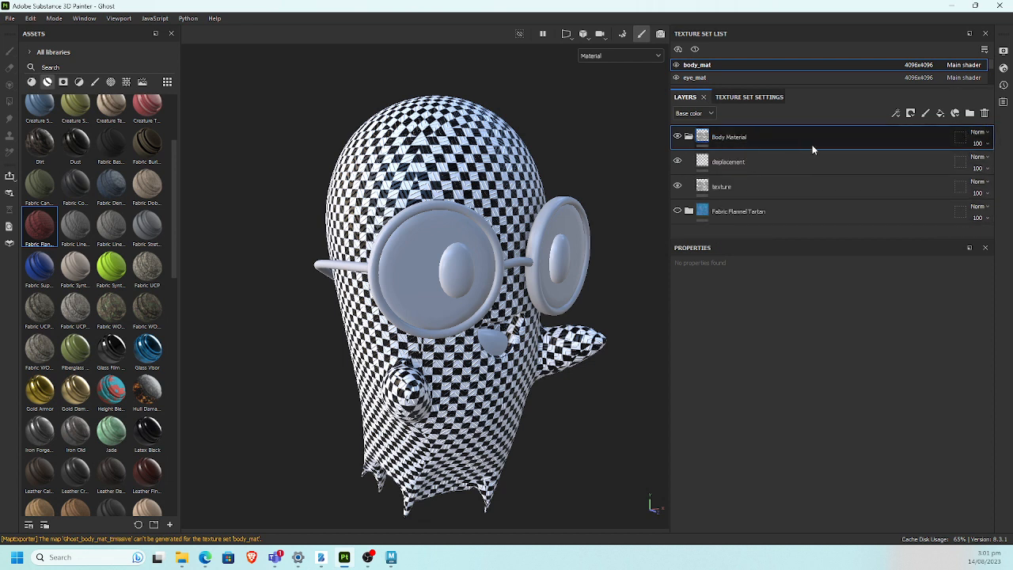
Step: Add a fill layer, move it above displacement inside the Body Material folder and name it "roughness"
left_click(940, 115)
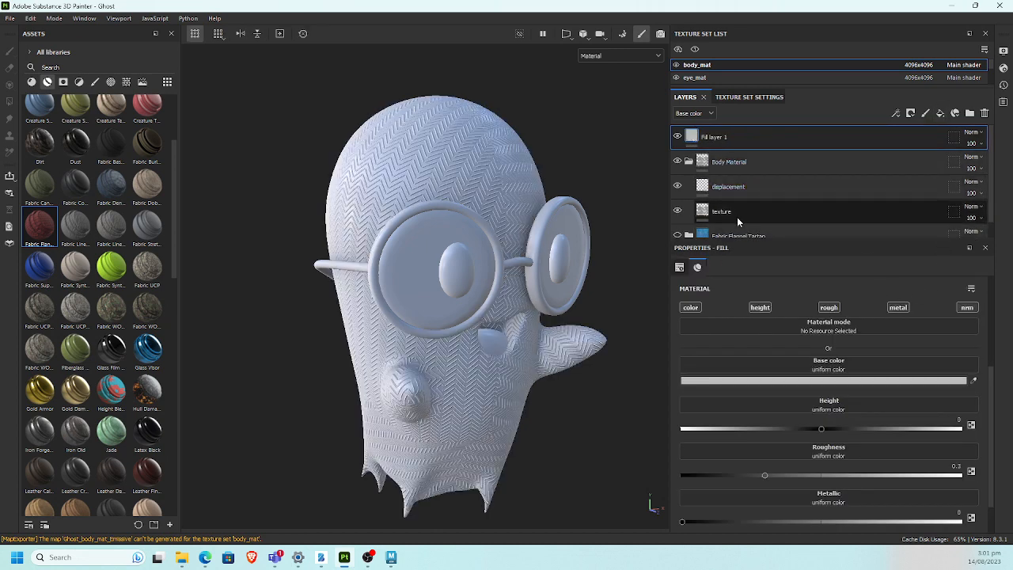
left_click_drag(724, 136, 736, 165)
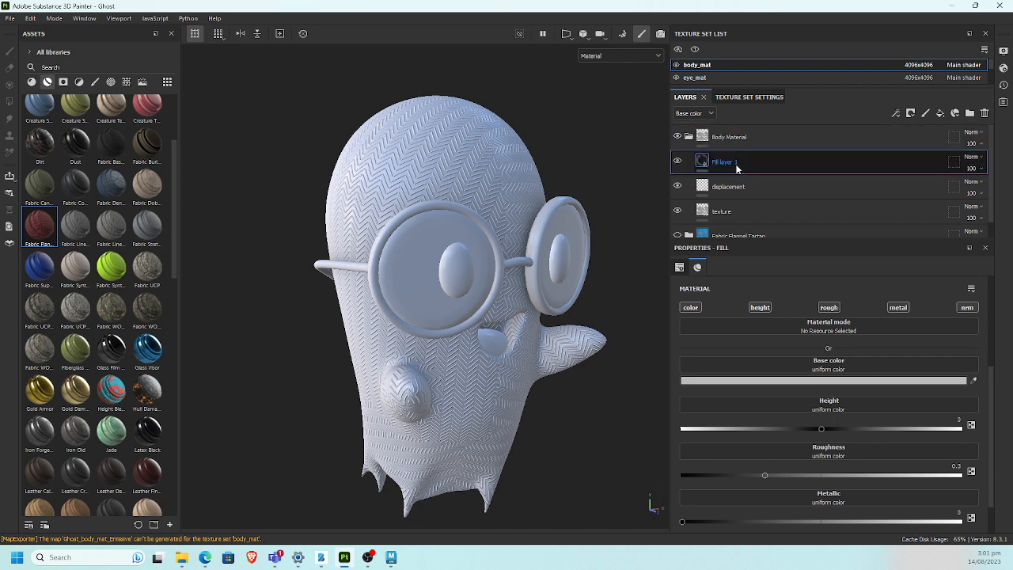
double_click(732, 163)
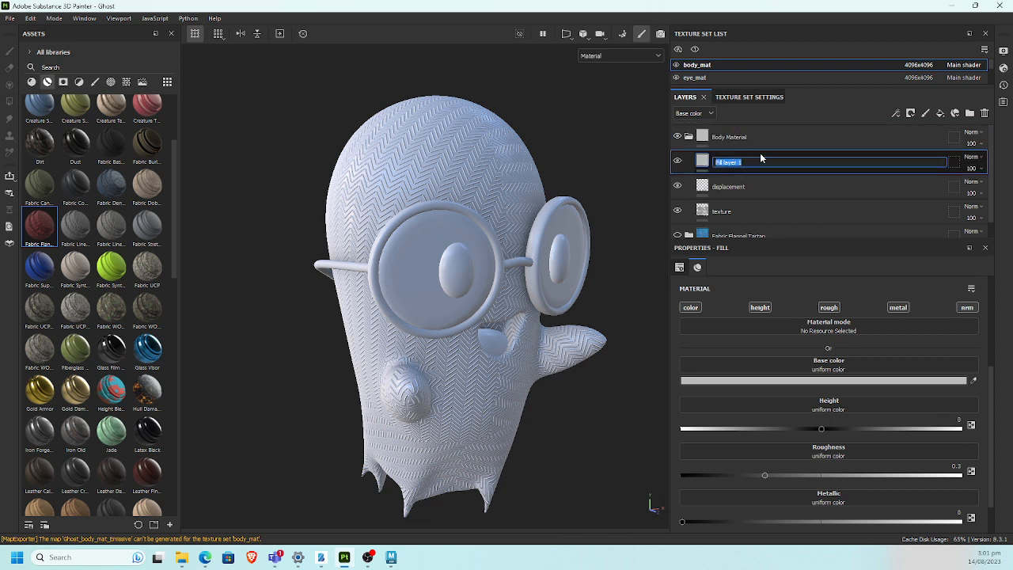
type("roughness")
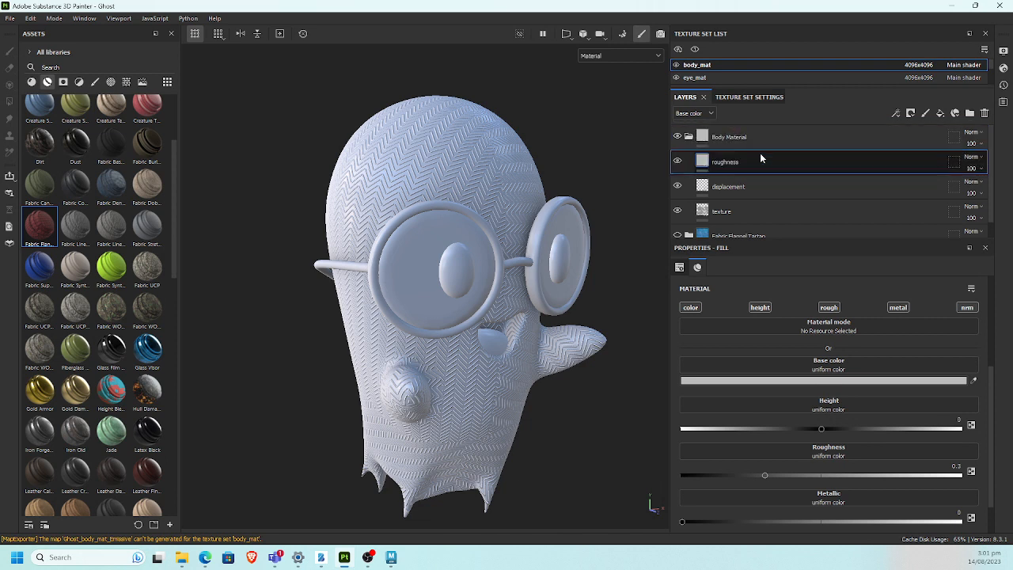
key("Return")
Step: Disable the color, height, metal and nrm channels on the roughness layer, leaving only rough active
left_click_drag(591, 317, 573, 293, "alt")
middle_click_drag(573, 293, 598, 267, "alt")
right_click_drag(598, 267, 576, 280, "alt")
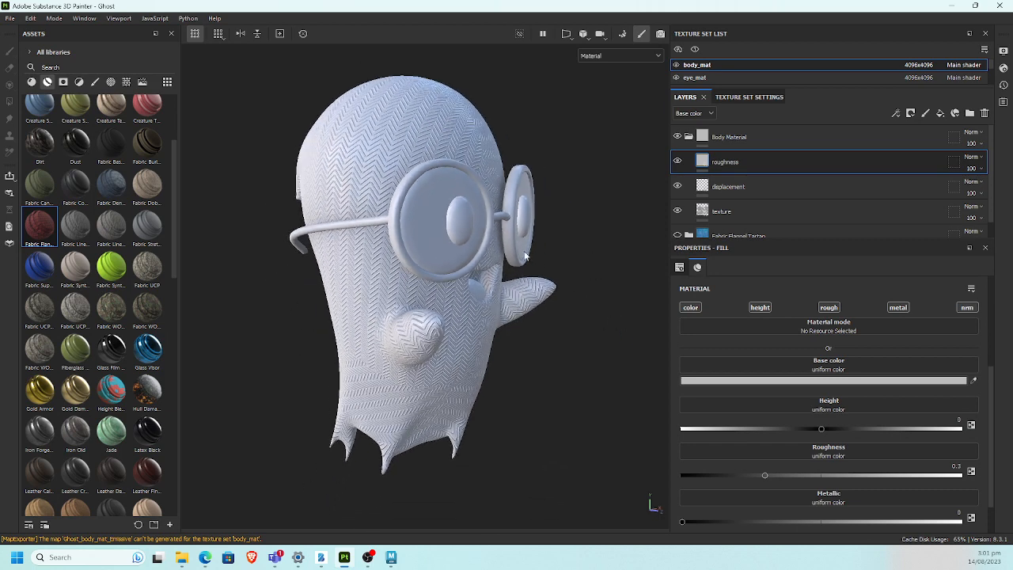
left_click_drag(576, 280, 584, 257, "alt")
left_click(691, 307)
left_click(759, 307)
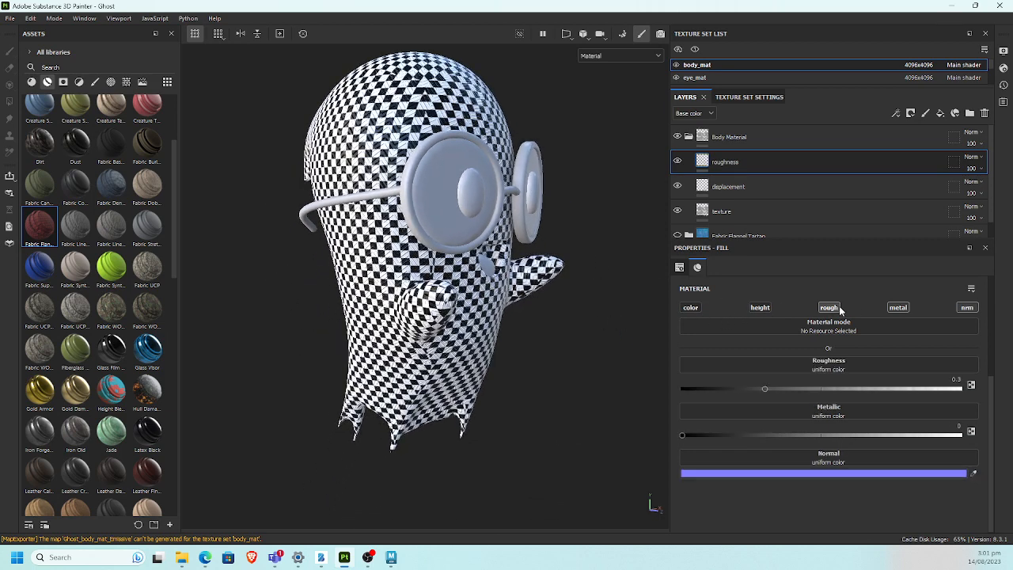
left_click(898, 308)
left_click(967, 307)
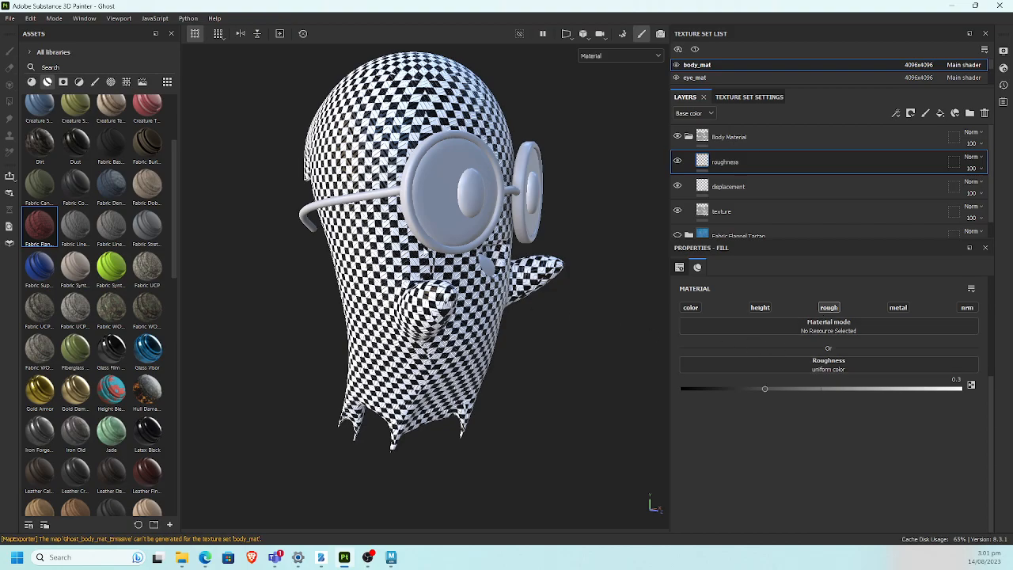
Step: Examine the ghost's shading from several angles and search the roughness channel's procedural textures for "gal"
left_click_drag(425, 252, 465, 196, "alt")
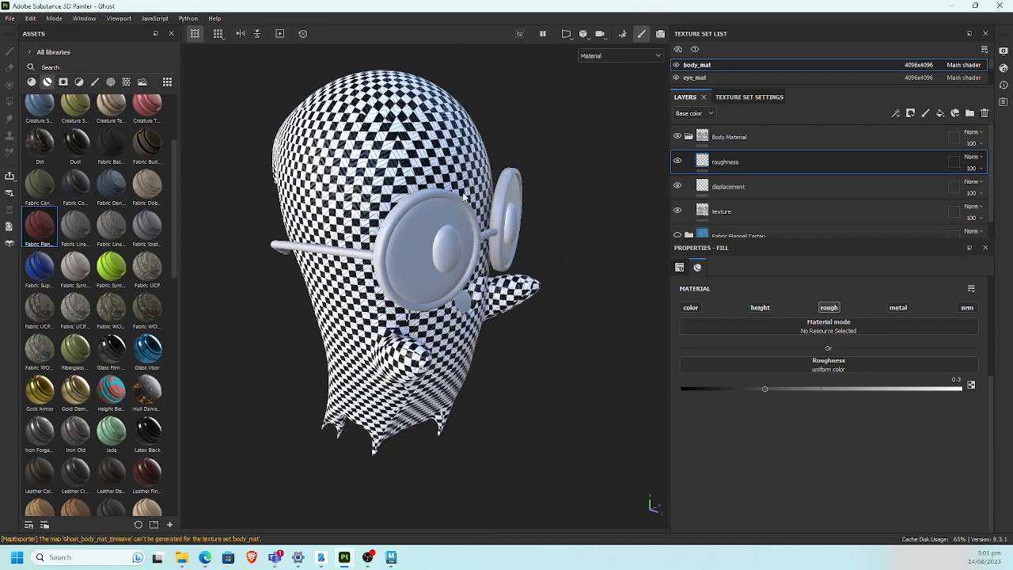
left_click_drag(382, 154, 409, 180, "alt")
left_click_drag(362, 141, 381, 151, "alt")
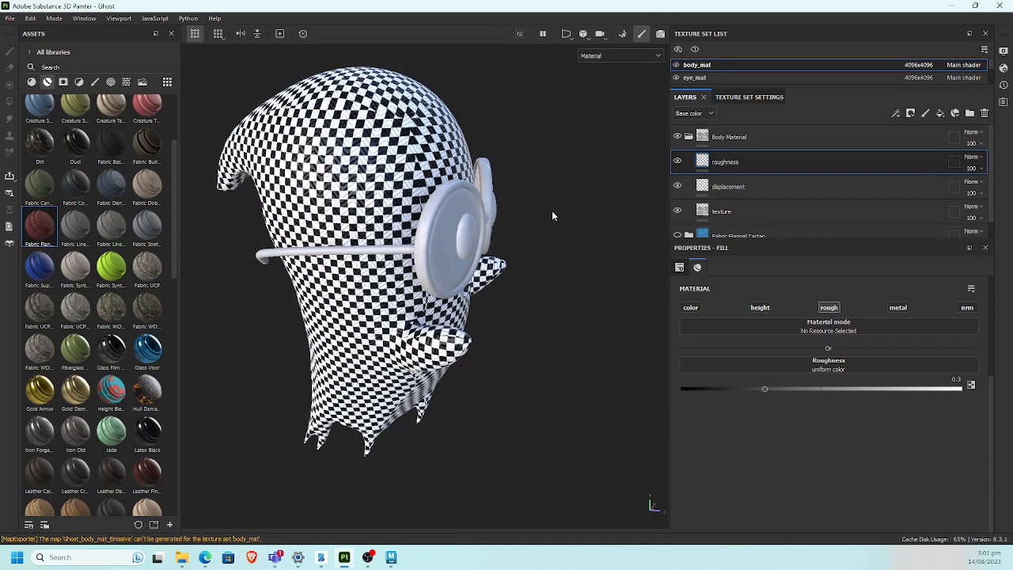
left_click(817, 367)
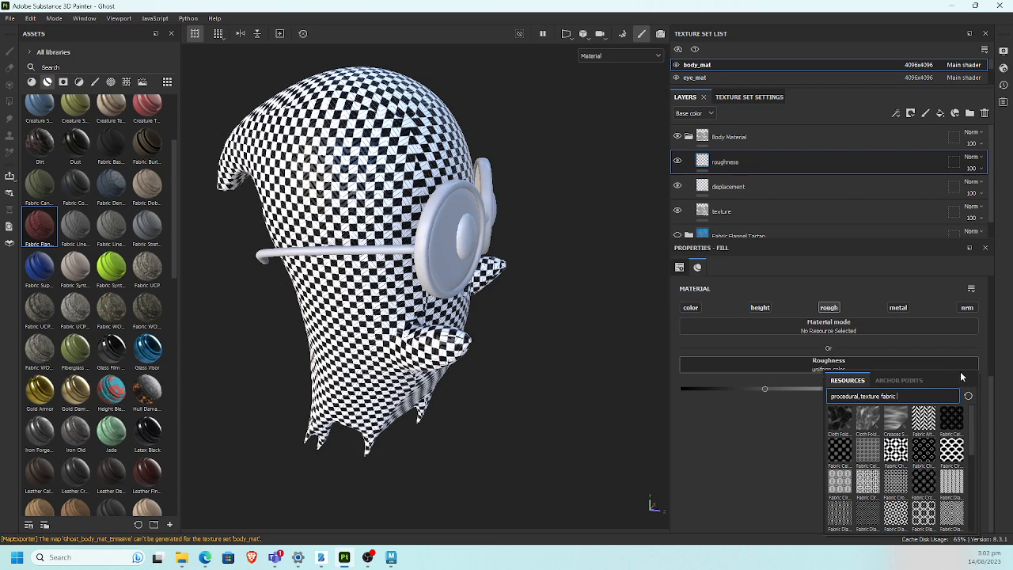
key("BackSpace")
key("BackSpace")
key("BackSpace")
key("BackSpace")
key("BackSpace")
key("BackSpace")
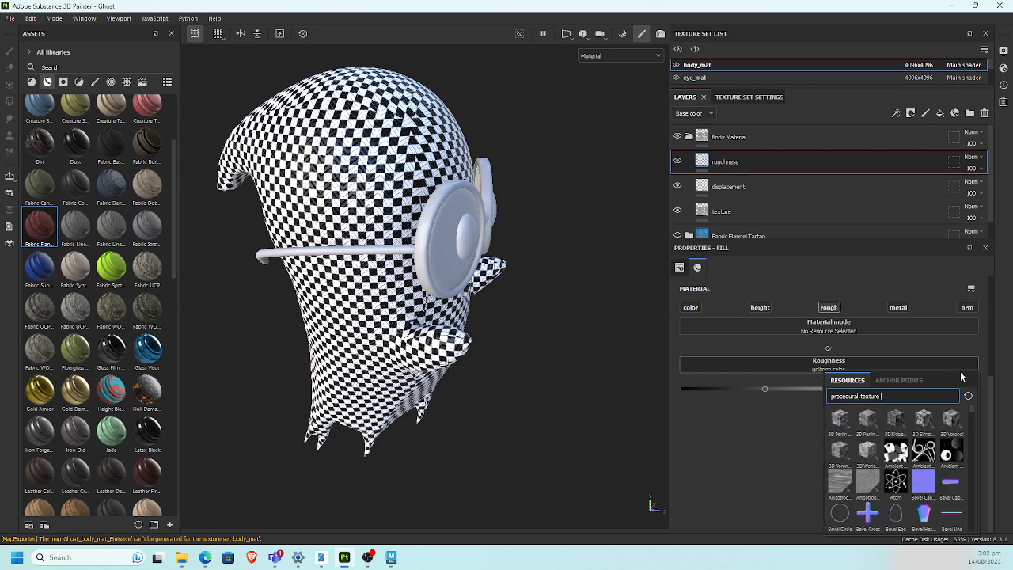
type("ga")
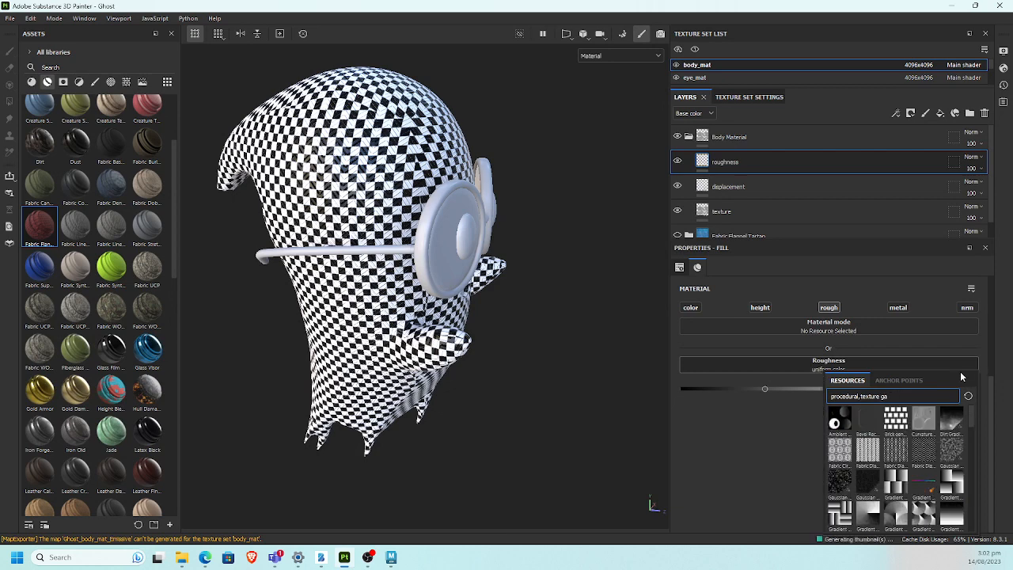
type("l")
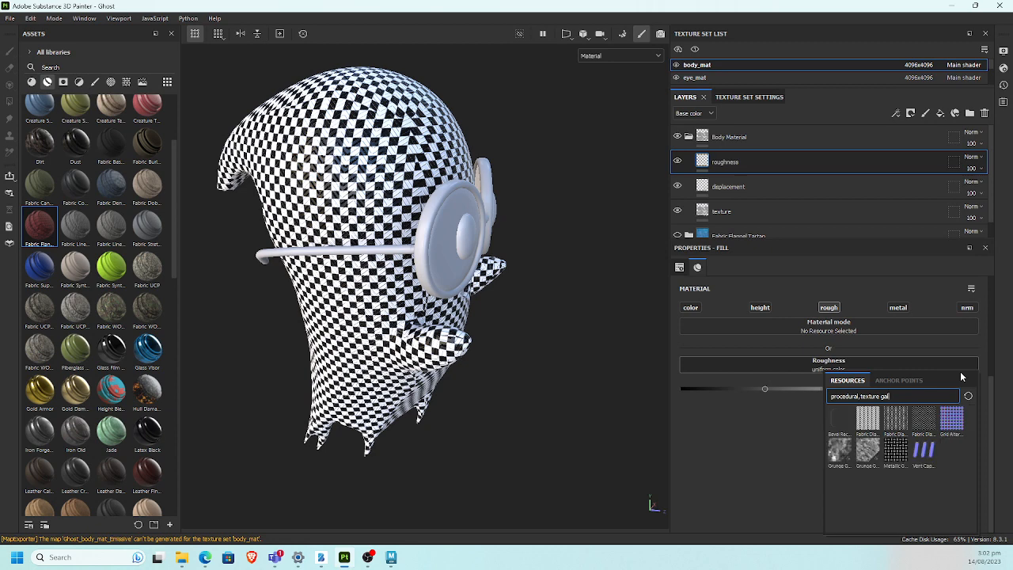
key("Escape")
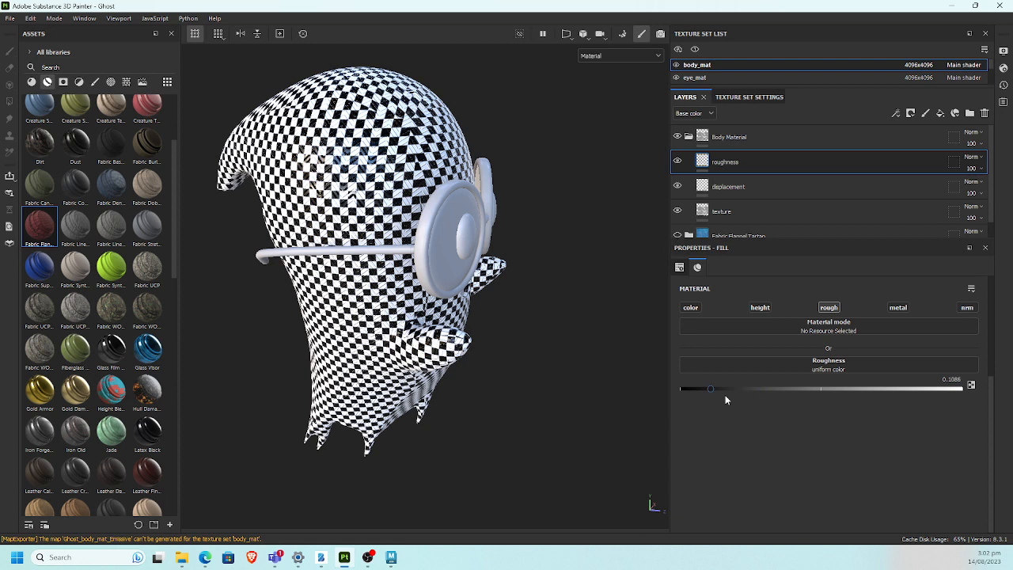
Step: Lower the roughness layer's uniform roughness to 0.0431 and check the glossy shading on the ghost's head from several angles
left_click_drag(725, 398, 604, 400)
left_click_drag(787, 397, 987, 397)
left_click_drag(492, 332, 395, 313, "alt")
middle_click_drag(427, 317, 348, 356, "alt")
right_click_drag(348, 356, 400, 406, "alt")
left_click_drag(400, 406, 372, 366, "alt")
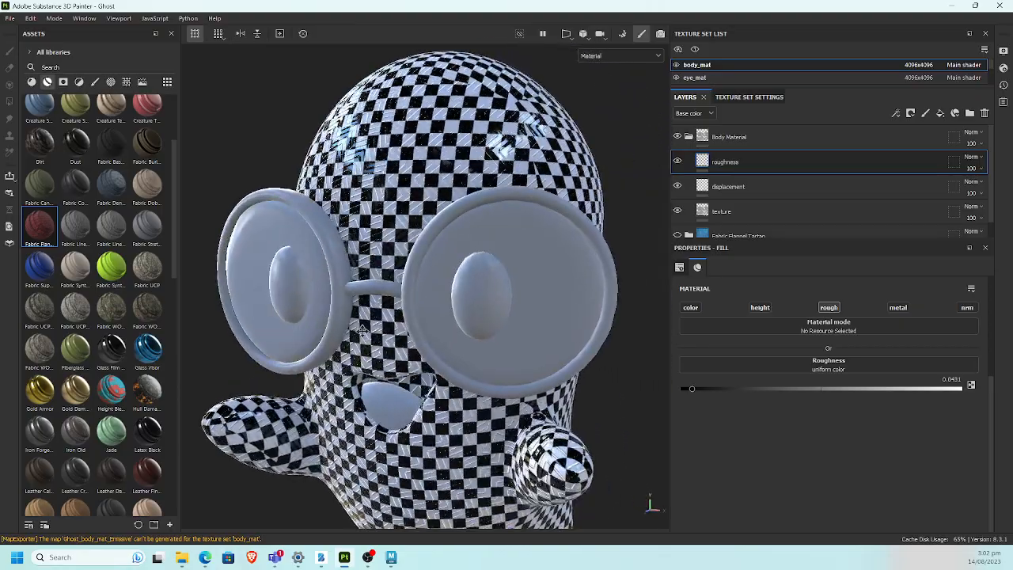
middle_click_drag(443, 340, 458, 386, "alt")
right_click_drag(475, 388, 551, 411, "alt")
middle_click_drag(474, 324, 459, 411, "alt")
left_click_drag(388, 407, 293, 357, "alt")
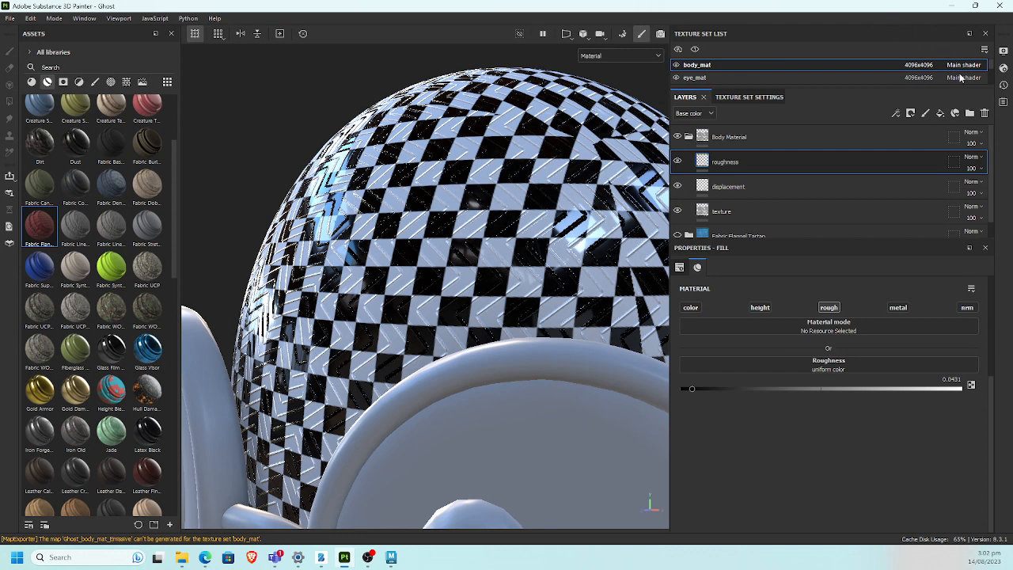
Step: Set the main shader's quality to High (64 spp) and close the shader settings
left_click(1003, 70)
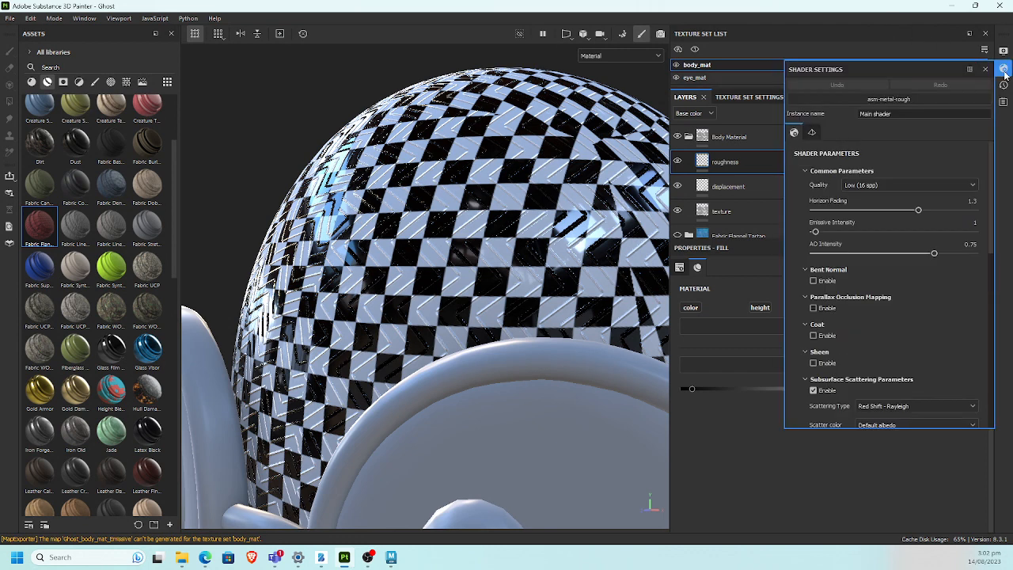
left_click(871, 188)
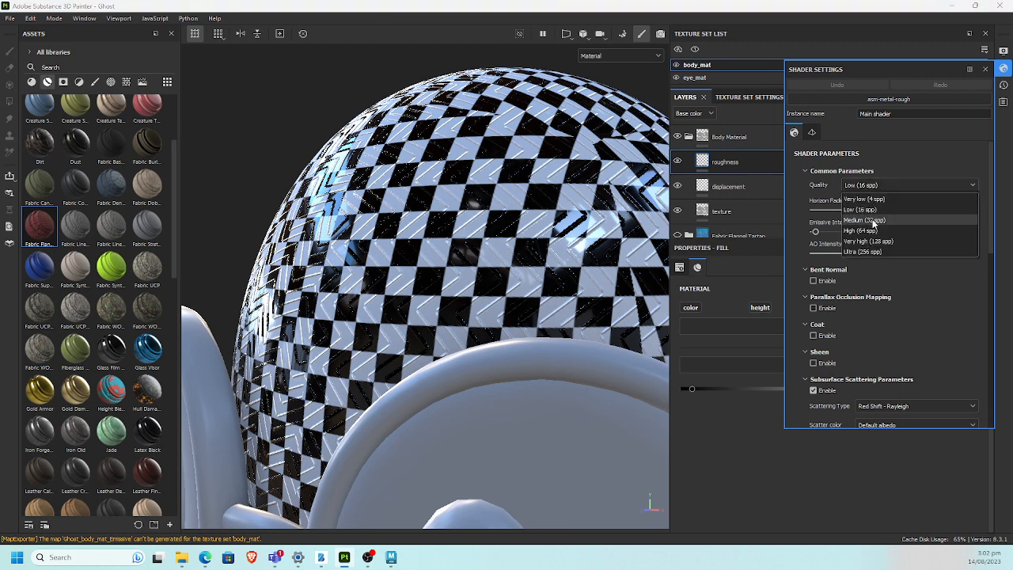
left_click(870, 229)
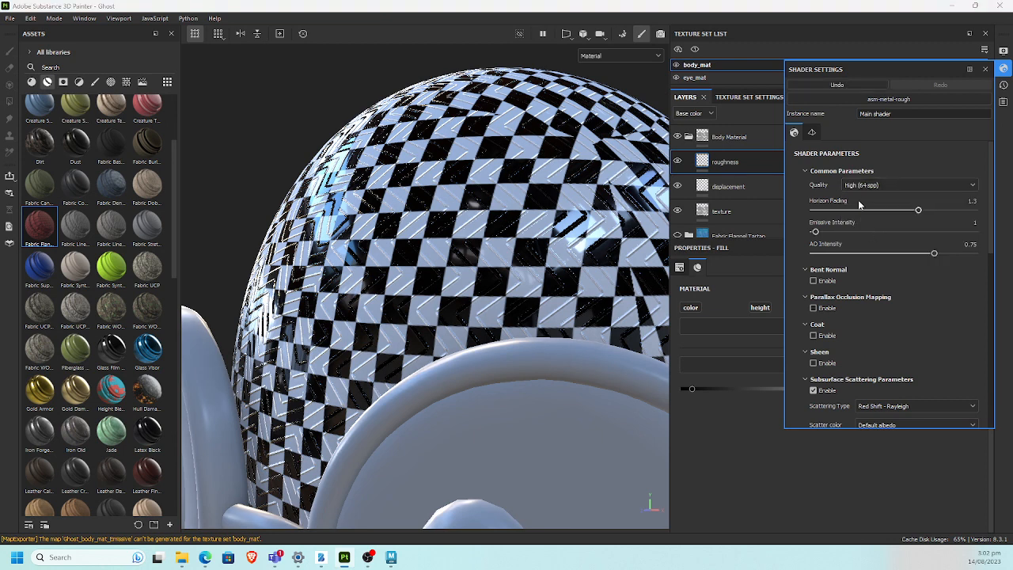
left_click_drag(509, 179, 543, 169, "alt")
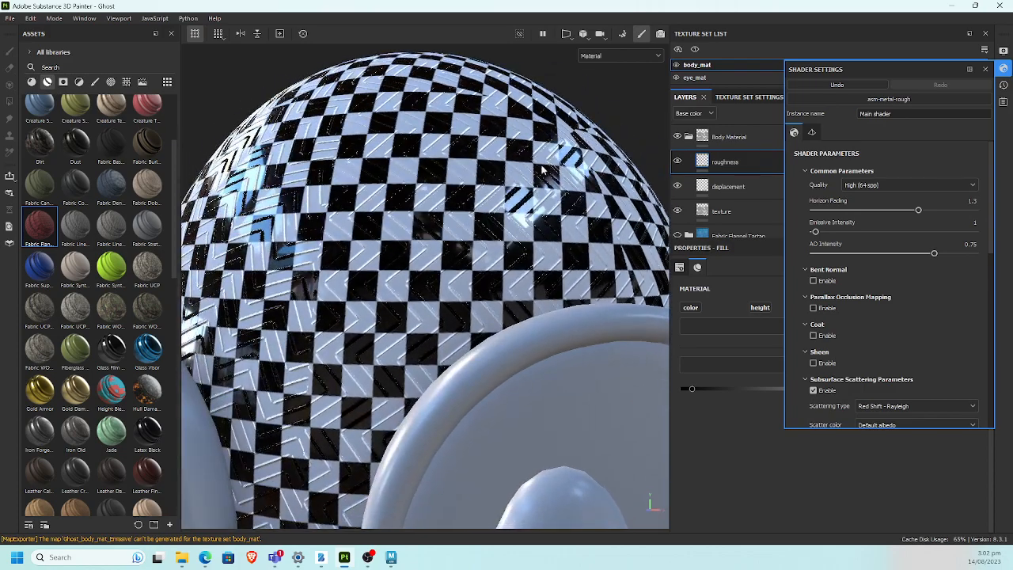
left_click(986, 69)
left_click_drag(520, 228, 351, 326, "alt")
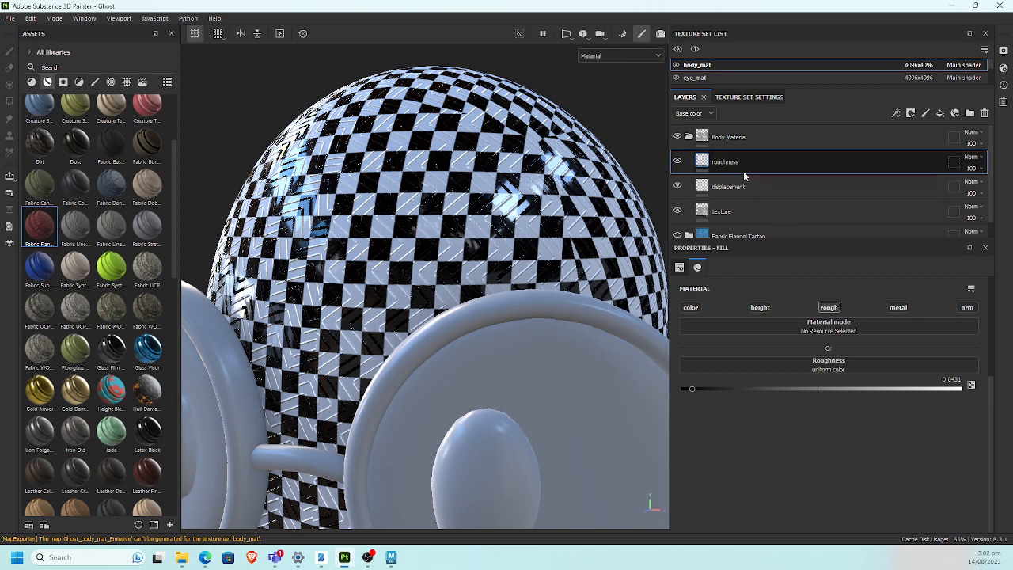
Step: Search the procedural textures for "dirt" and assign Dirt 1 to the layer's roughness channel
left_click(845, 370)
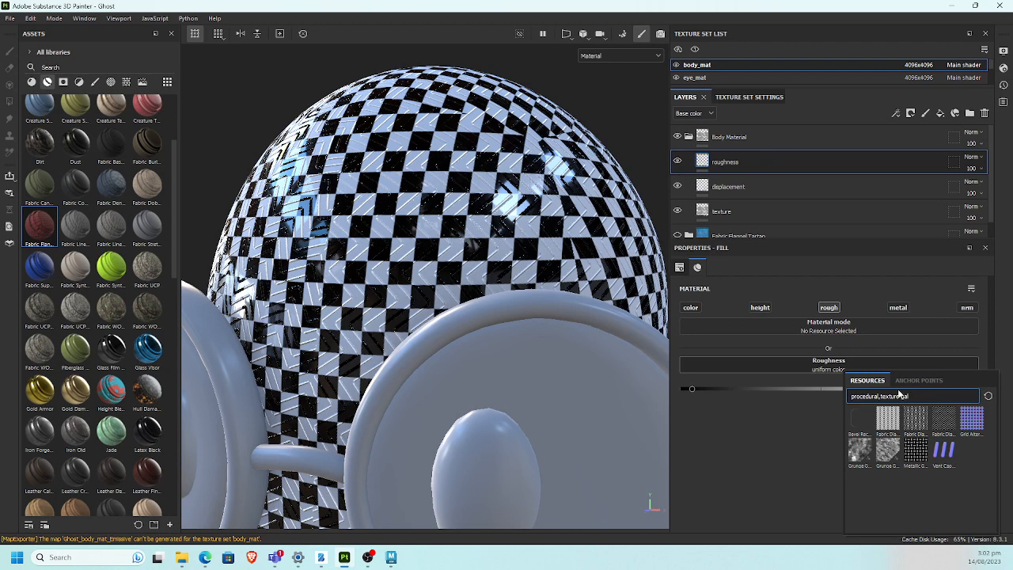
key("BackSpace")
key("BackSpace")
key("BackSpace")
key("BackSpace")
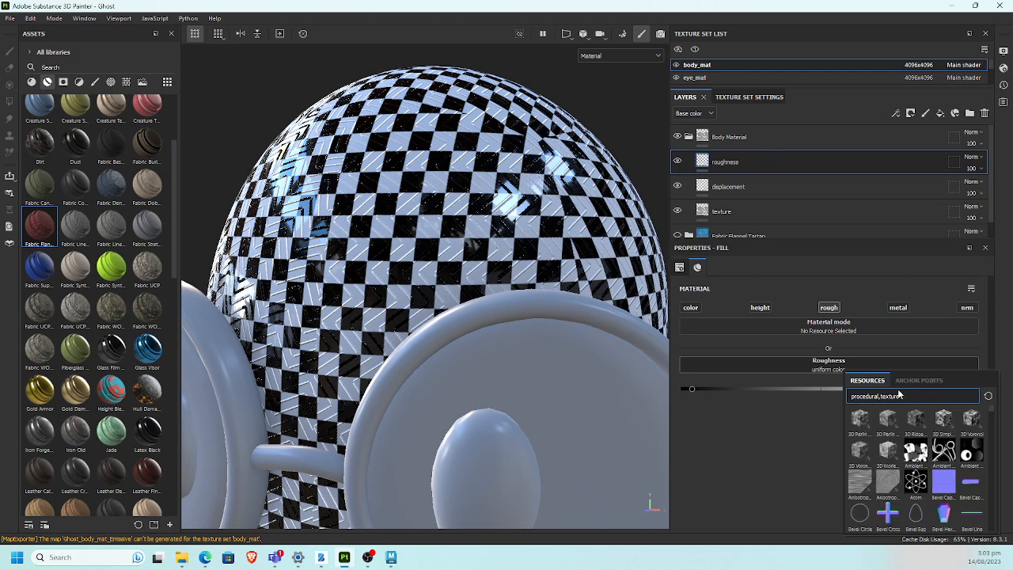
type("dirt")
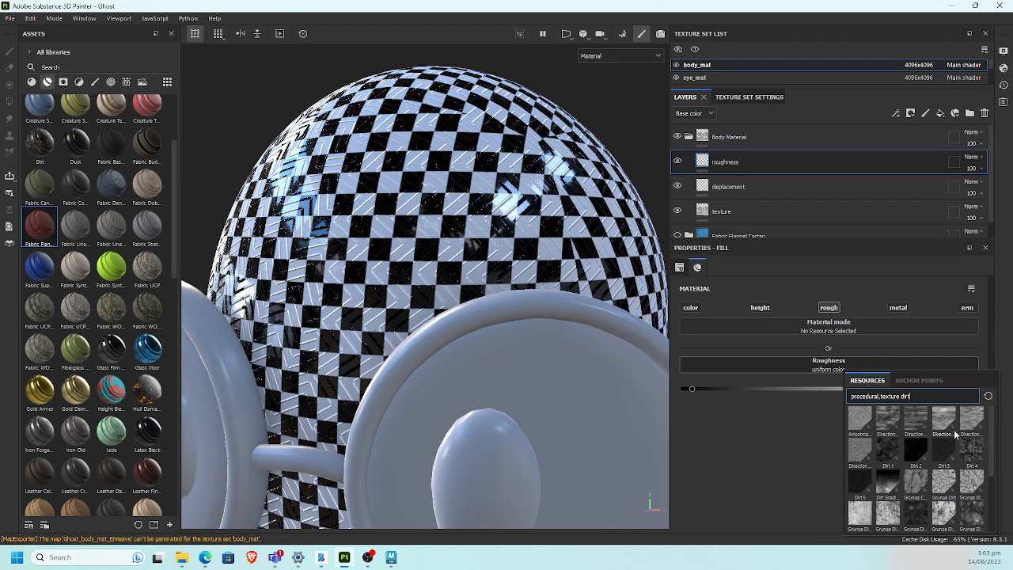
left_click(886, 448)
Step: Examine the dirt roughness up close on the reflective areas of the ghost's head
middle_click_drag(378, 215, 402, 206, "alt")
right_click_drag(401, 206, 455, 212, "alt")
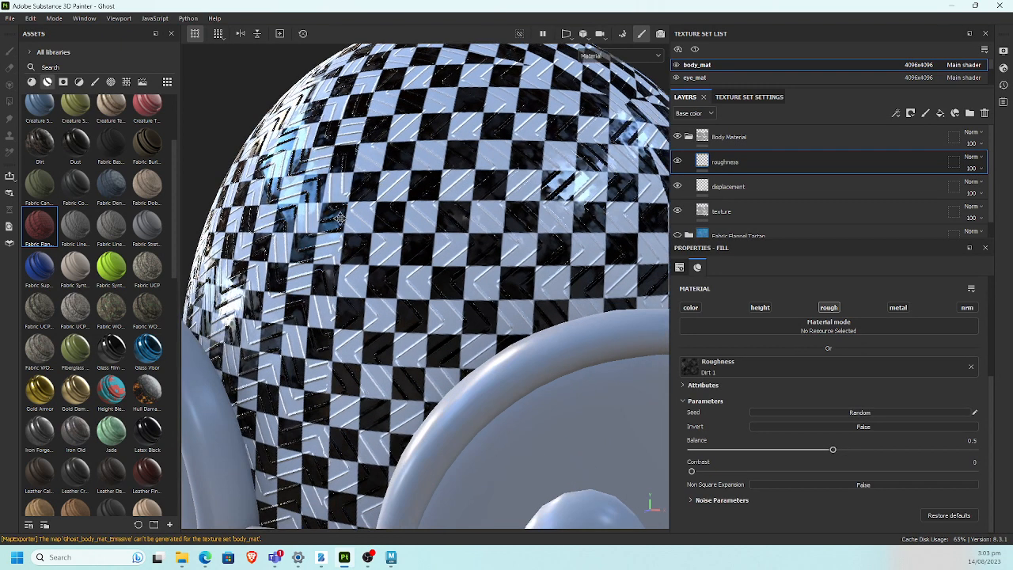
middle_click_drag(395, 215, 502, 305, "alt")
right_click_drag(502, 305, 555, 282, "alt")
left_click_drag(469, 286, 364, 217, "alt")
right_click_drag(364, 216, 416, 229, "alt")
middle_click_drag(415, 229, 445, 268, "alt")
mouse_move(445, 269)
left_mouse_down("alt")
mouse_move(464, 266)
mouse_move(434, 264)
mouse_move(448, 271)
left_mouse_up("alt")
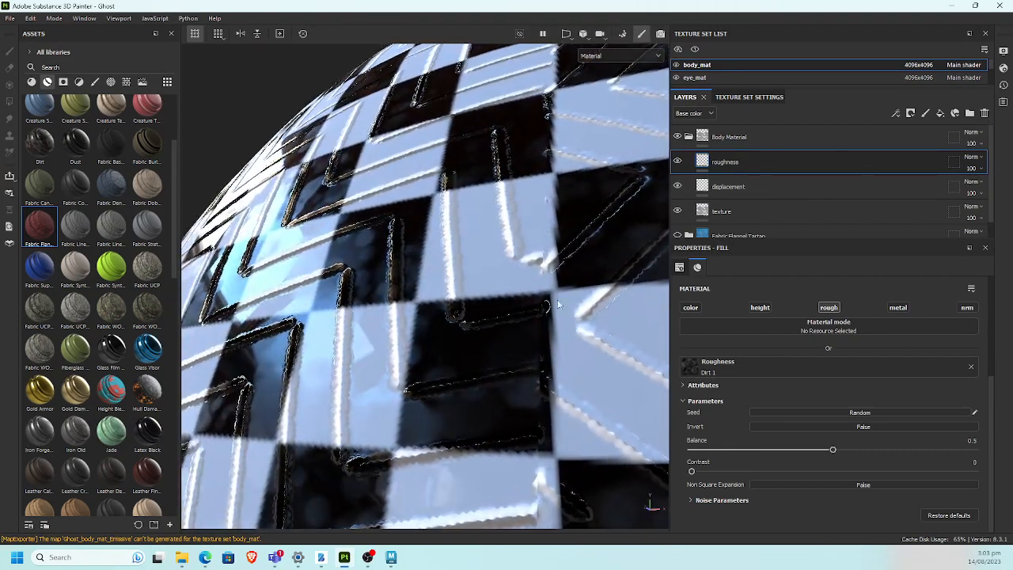
Step: Hide the displacement layer and inspect the dirt roughness on the smooth checkered head
left_click(676, 185)
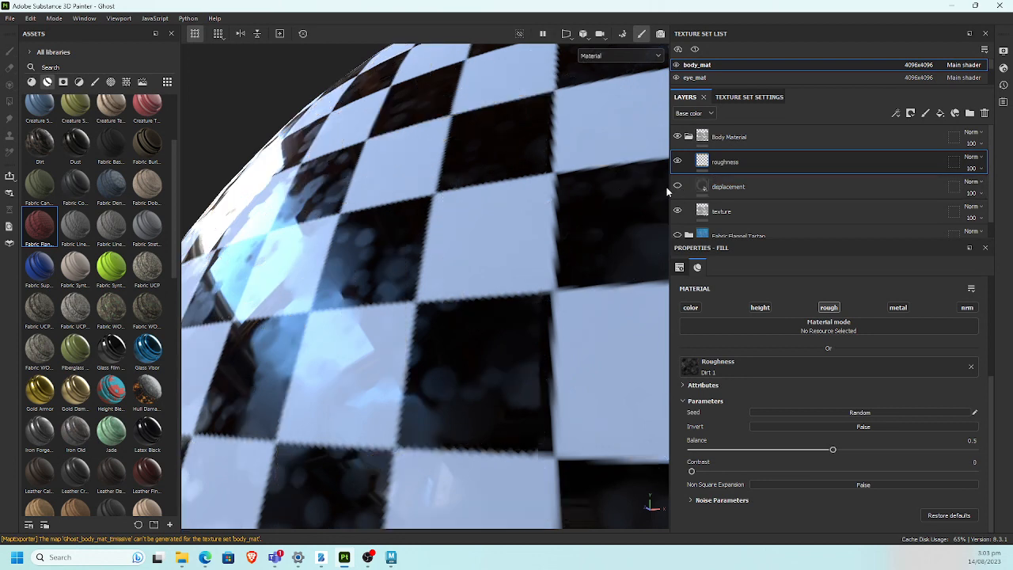
left_click_drag(397, 248, 417, 239, "alt")
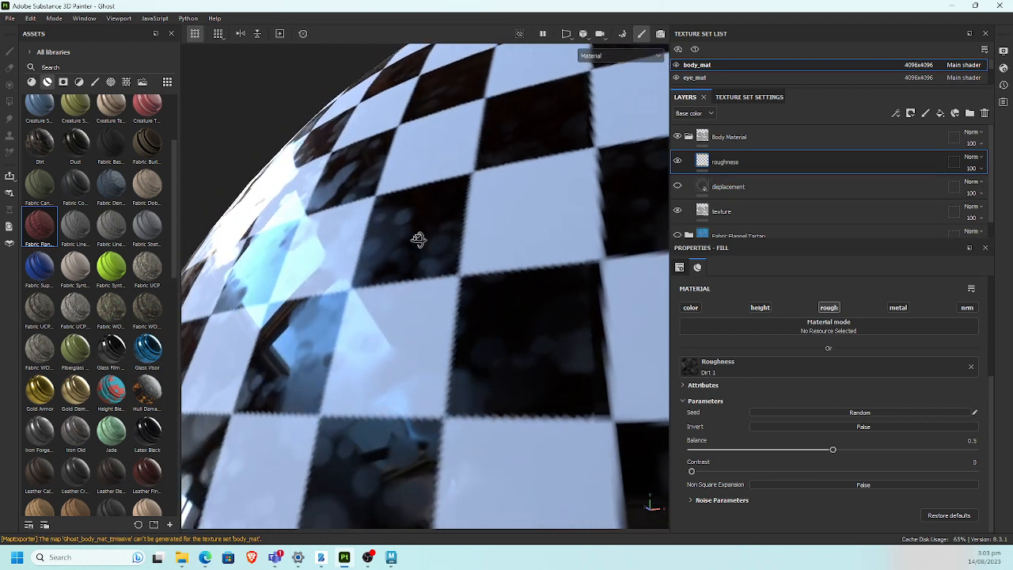
left_click(971, 368)
key("ctrl+z")
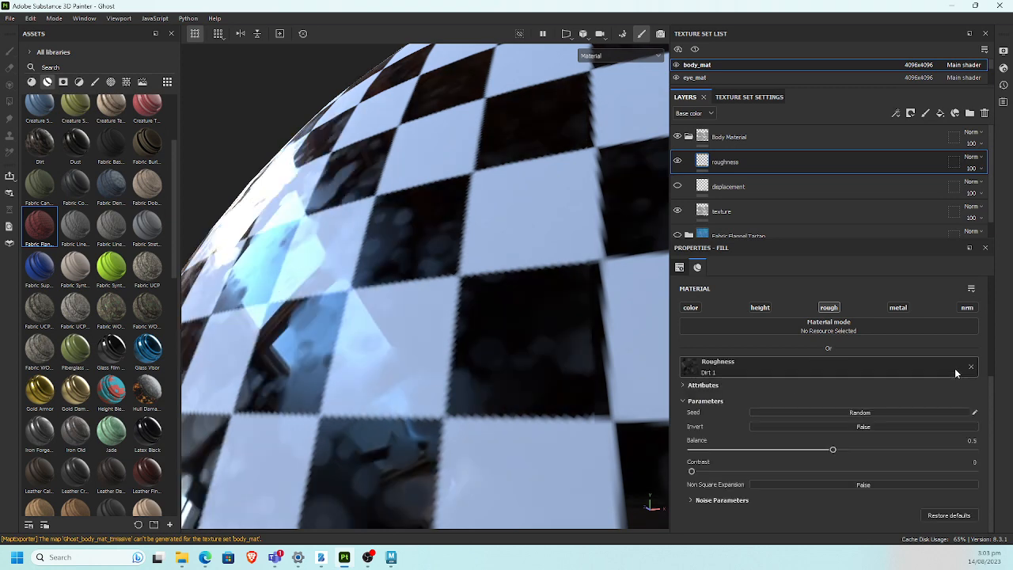
left_click_drag(583, 364, 362, 317, "alt")
scroll(399, 338, "down", 8)
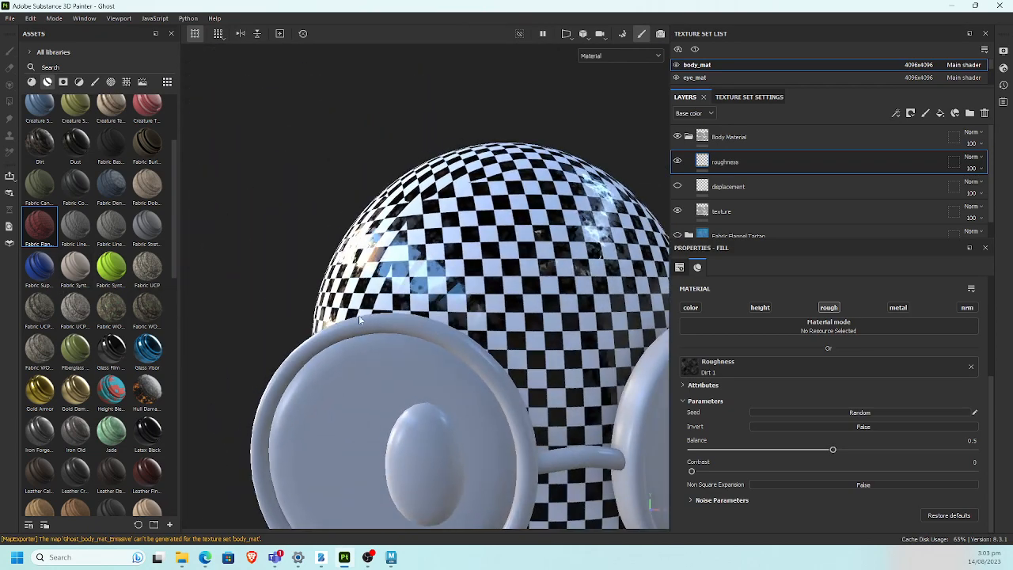
right_click_drag(362, 317, 685, 297, "alt")
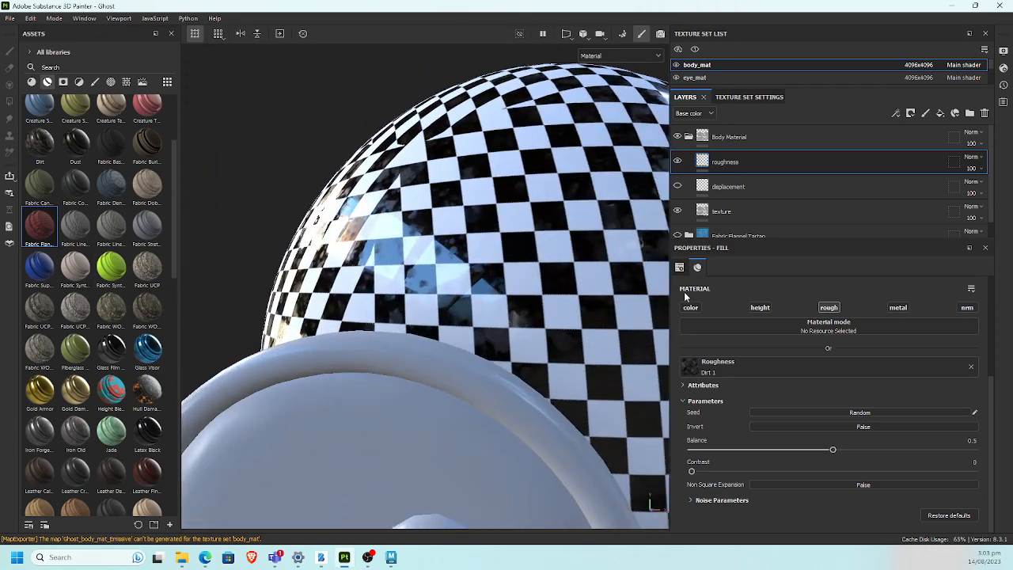
left_click_drag(475, 317, 494, 372, "alt")
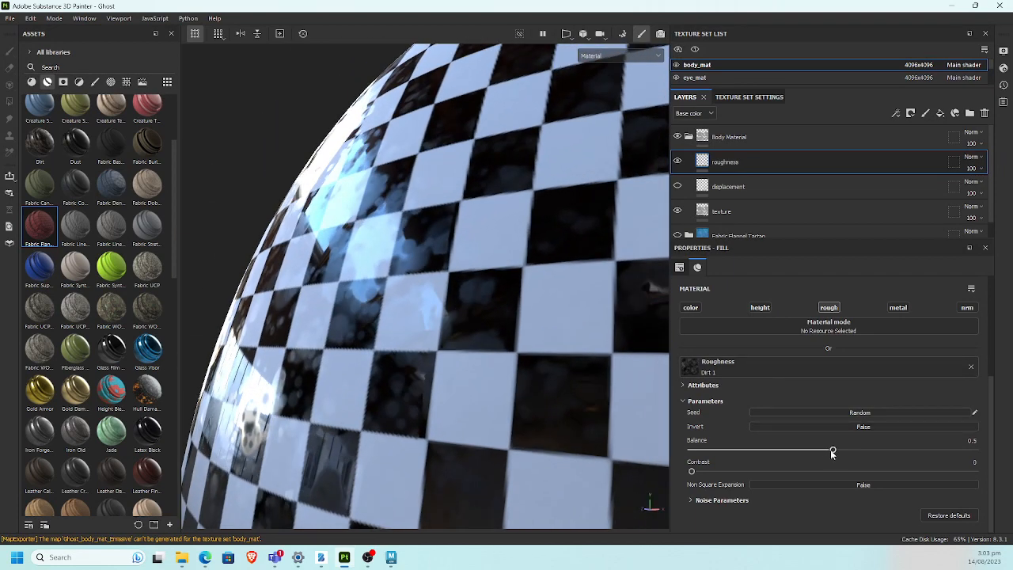
Step: Look through the Dirt 1 texture's attributes and parameters and the alternative dirt textures
left_click(786, 369)
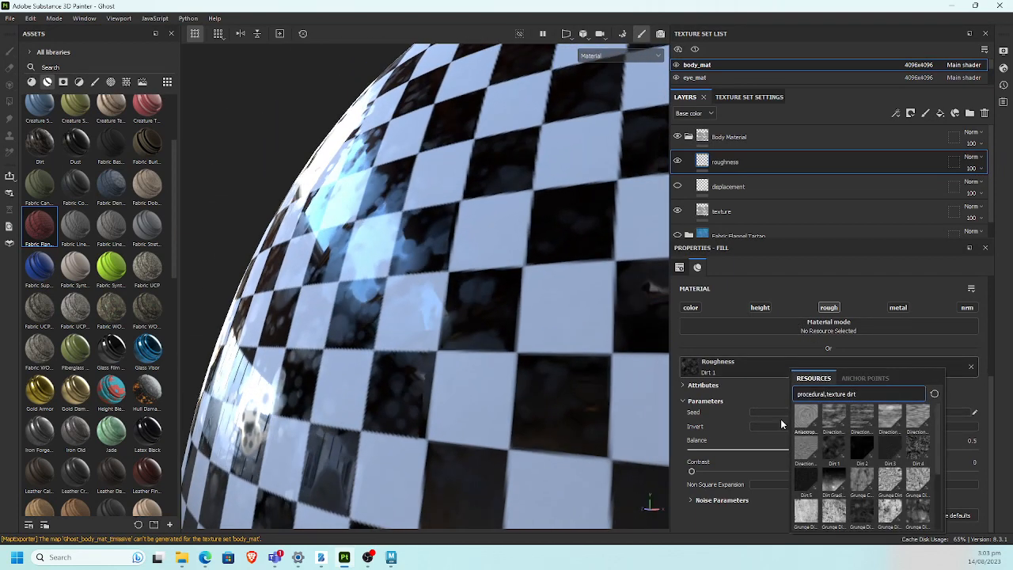
left_click(745, 402)
left_click(721, 405)
left_click(703, 385)
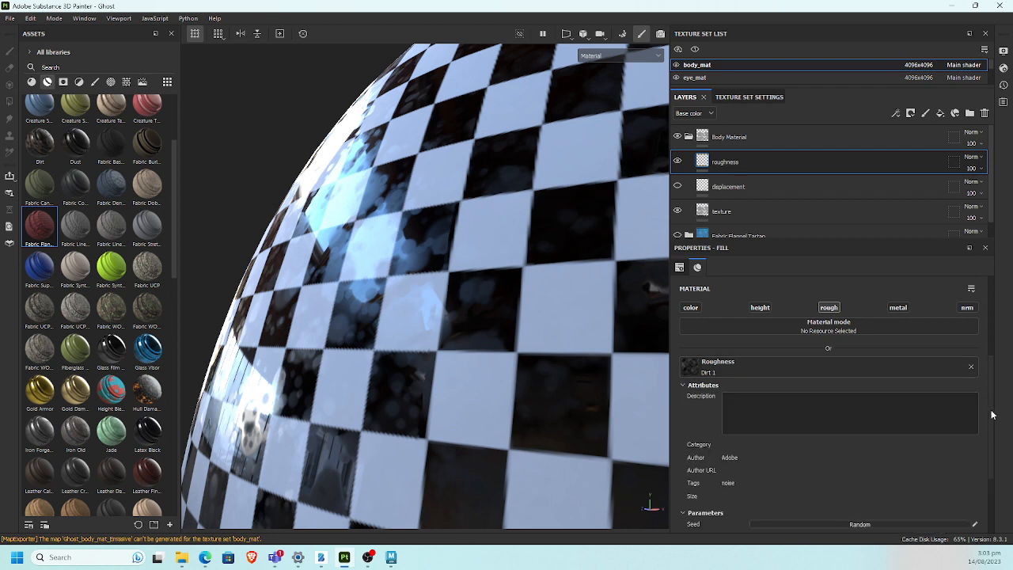
scroll(992, 418, "down", 2)
scroll(995, 429, "up", 1)
scroll(995, 430, "up", 1)
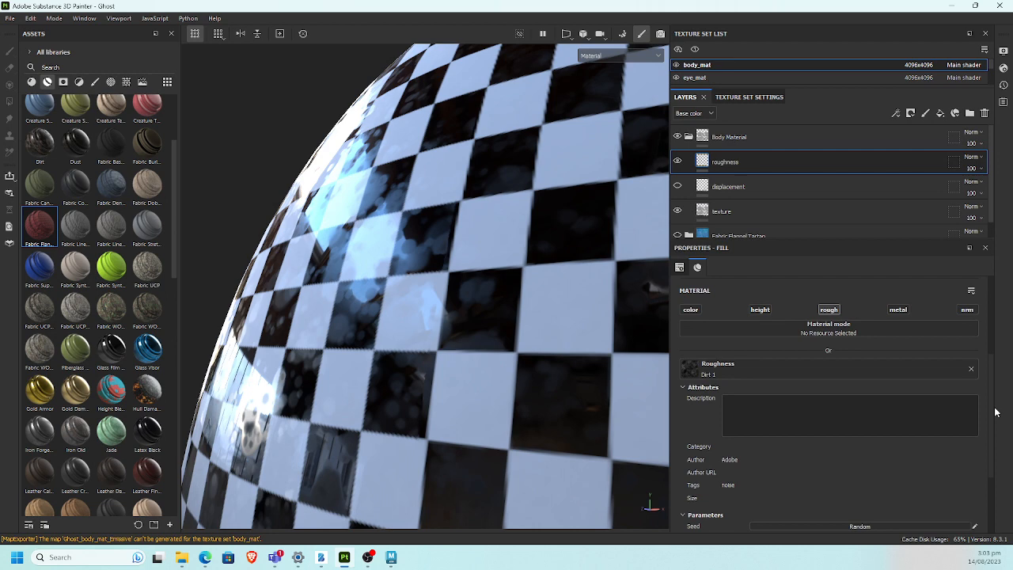
left_click(835, 374)
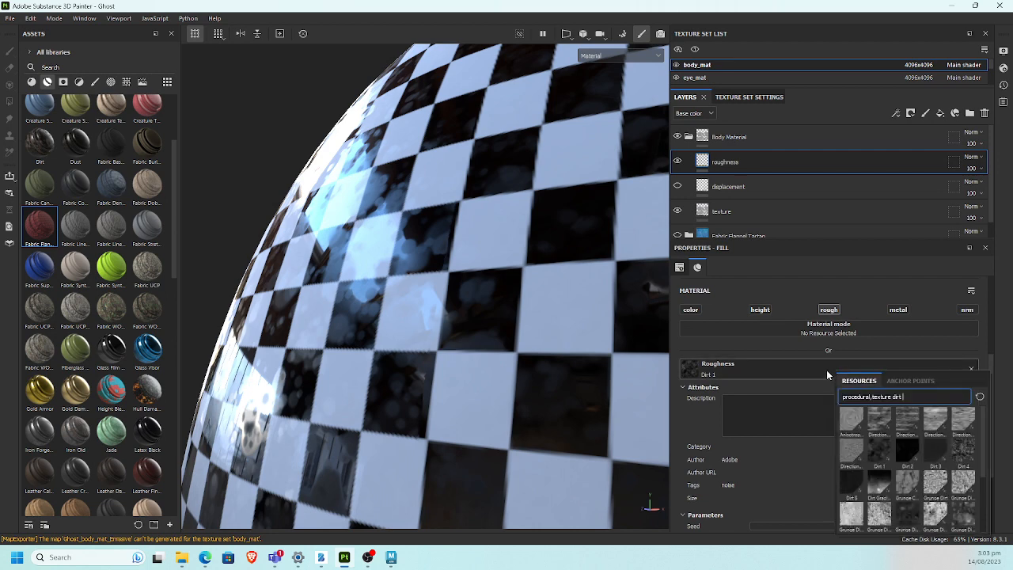
left_click(703, 424)
scroll(981, 486, "down", 2)
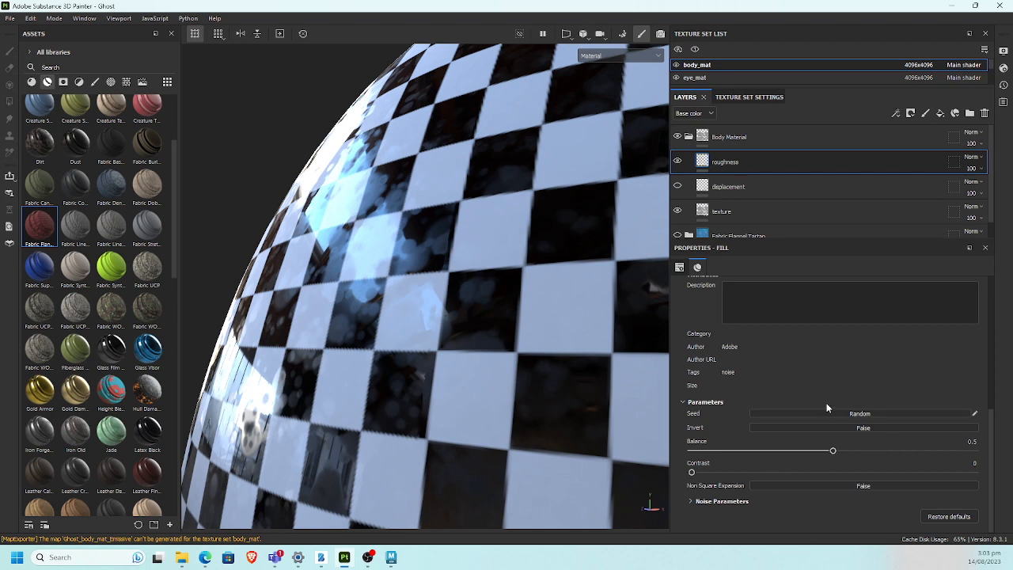
Step: Set the roughness layer's UV tiling to 0.38
left_click(679, 268)
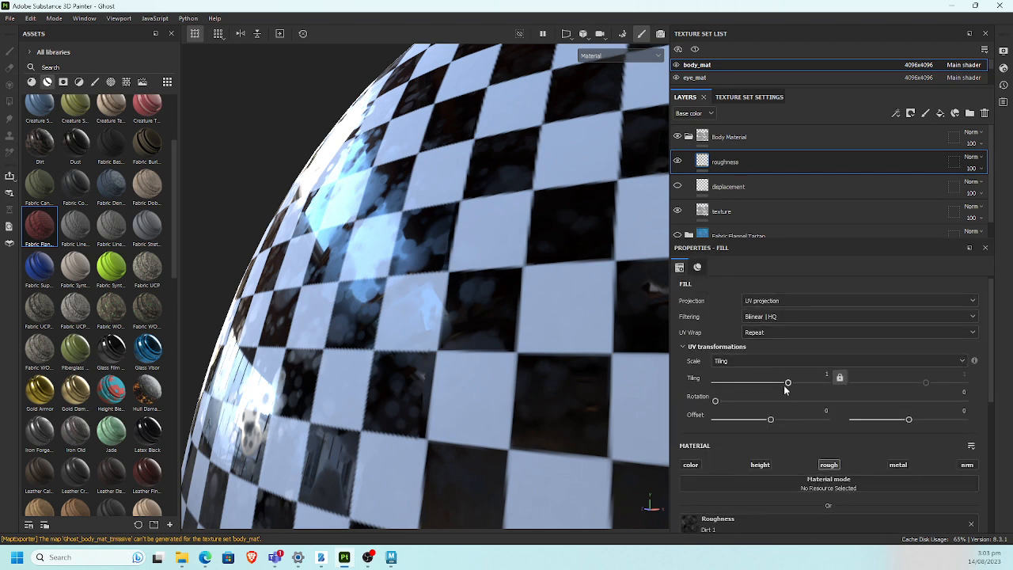
left_click_drag(787, 385, 783, 385)
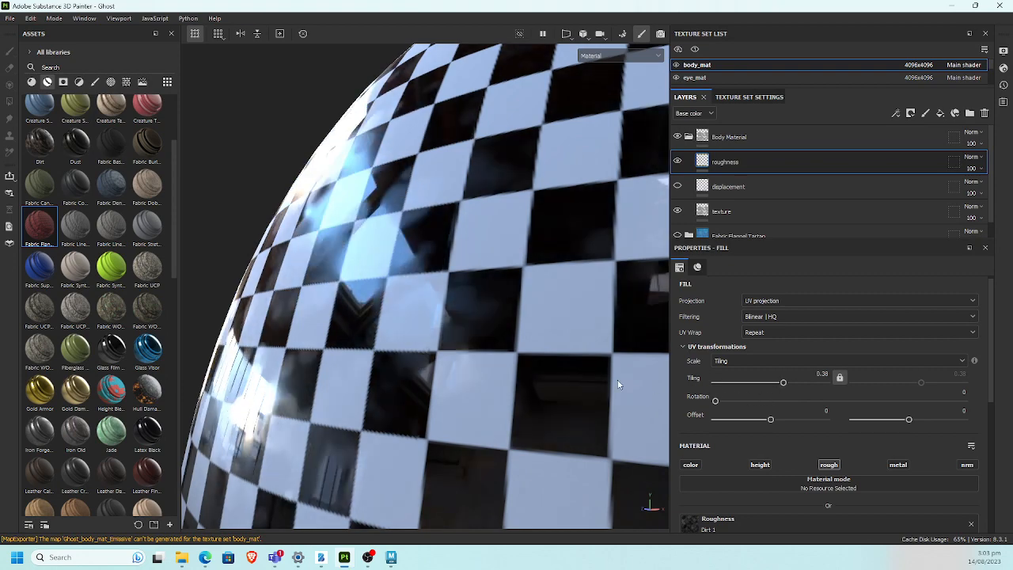
scroll(454, 324, "down", 3)
mouse_move(362, 325)
left_mouse_down("alt")
mouse_move(444, 325)
mouse_move(378, 326)
left_mouse_up("alt")
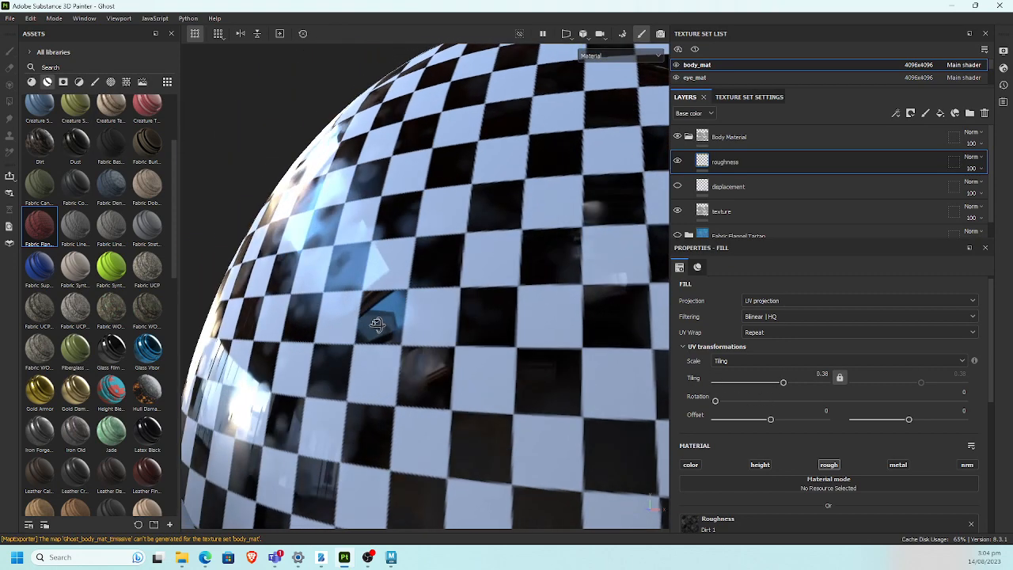
Step: Examine how the rescaled dirt roughness breaks up the reflections on the side and front of the ghost's head
right_click_drag(428, 295, 348, 313, "alt")
middle_click_drag(348, 313, 371, 297, "alt")
left_click_drag(372, 297, 538, 300, "alt")
right_click_drag(538, 301, 498, 304, "alt")
left_click_drag(427, 299, 499, 301, "alt")
middle_click_drag(499, 300, 438, 306, "alt")
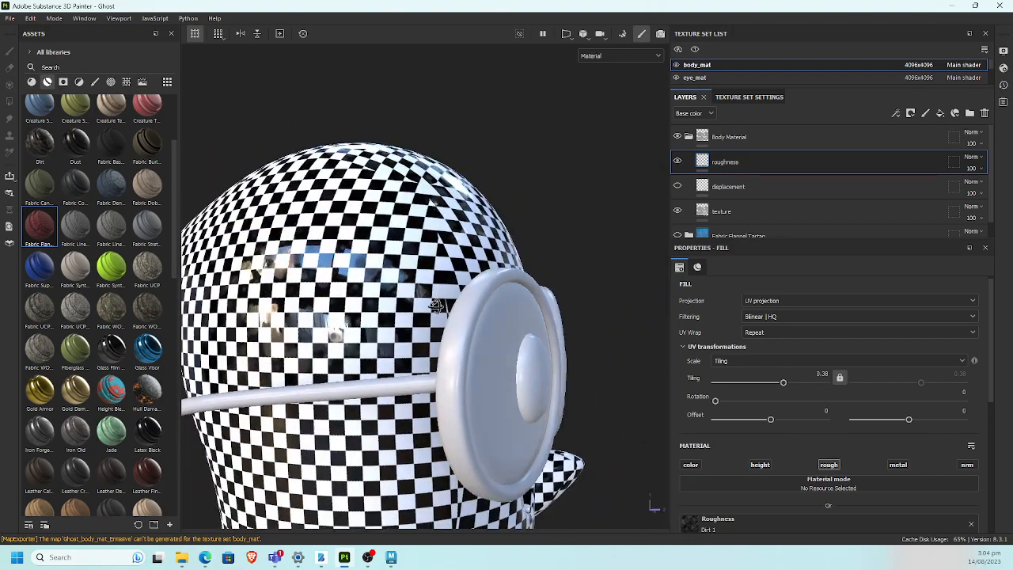
left_click_drag(438, 306, 496, 285, "alt")
right_click_drag(495, 285, 535, 291, "alt")
left_click_drag(535, 291, 296, 339, "alt")
right_click_drag(296, 340, 475, 308, "alt")
left_click_drag(474, 308, 303, 353, "alt")
right_click_drag(316, 348, 463, 341, "alt")
left_click_drag(463, 340, 445, 303, "alt")
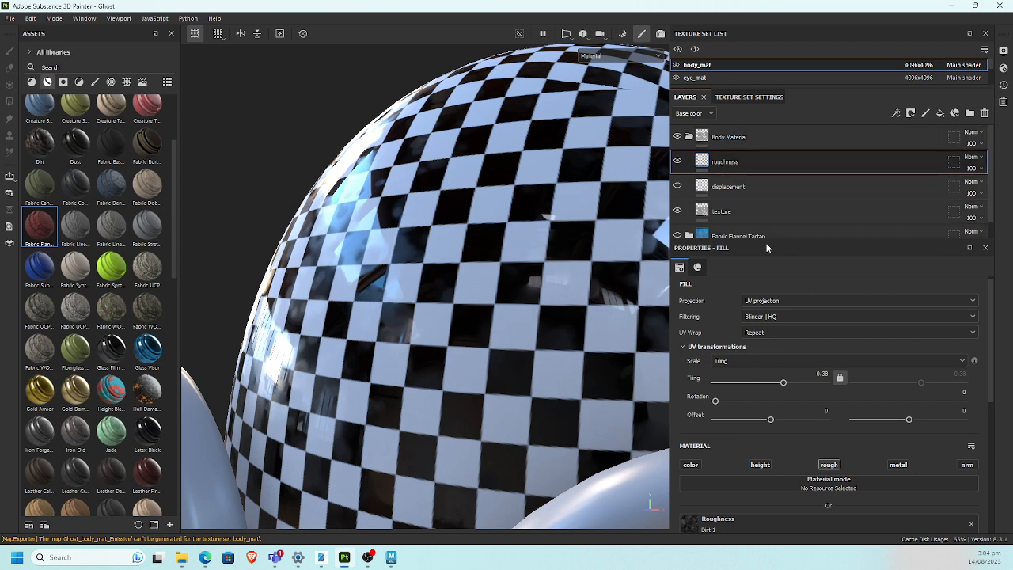
Step: Make the layer list taller, add a fill layer at the top of the Body Material folder and name it "metalic"
left_click_drag(765, 236, 766, 348)
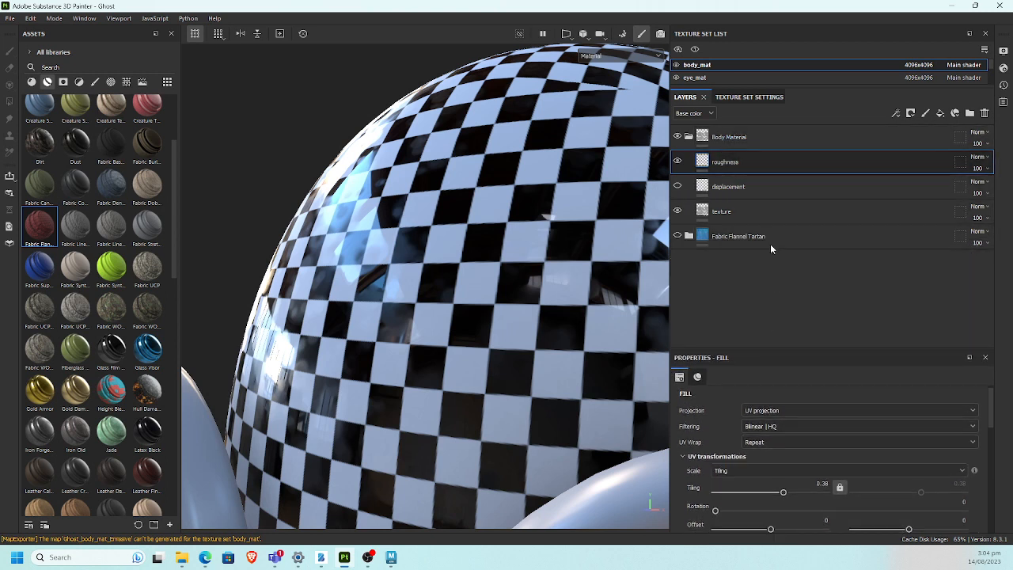
left_click(689, 137)
left_click(689, 138)
left_click(780, 138)
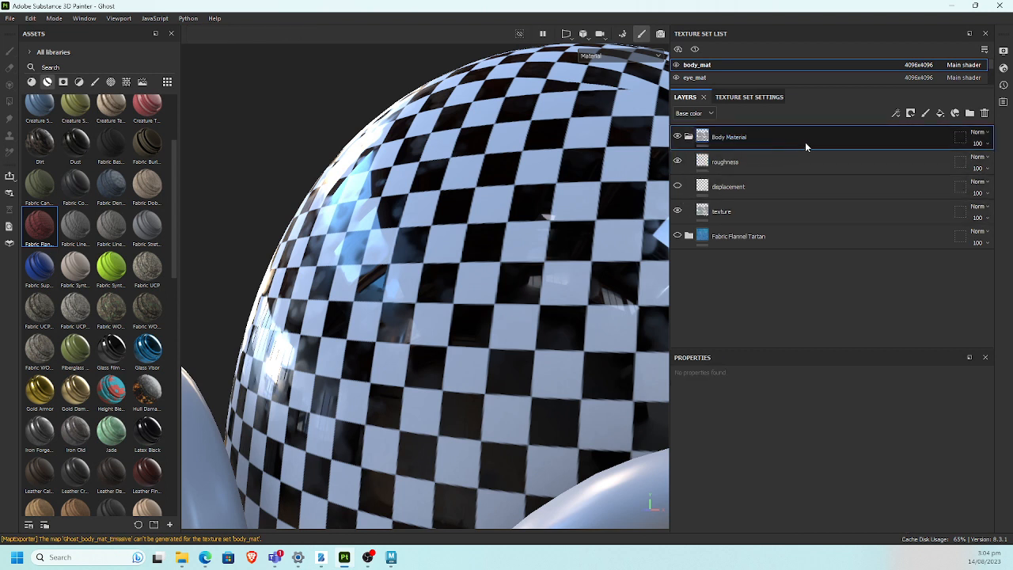
left_click(940, 113)
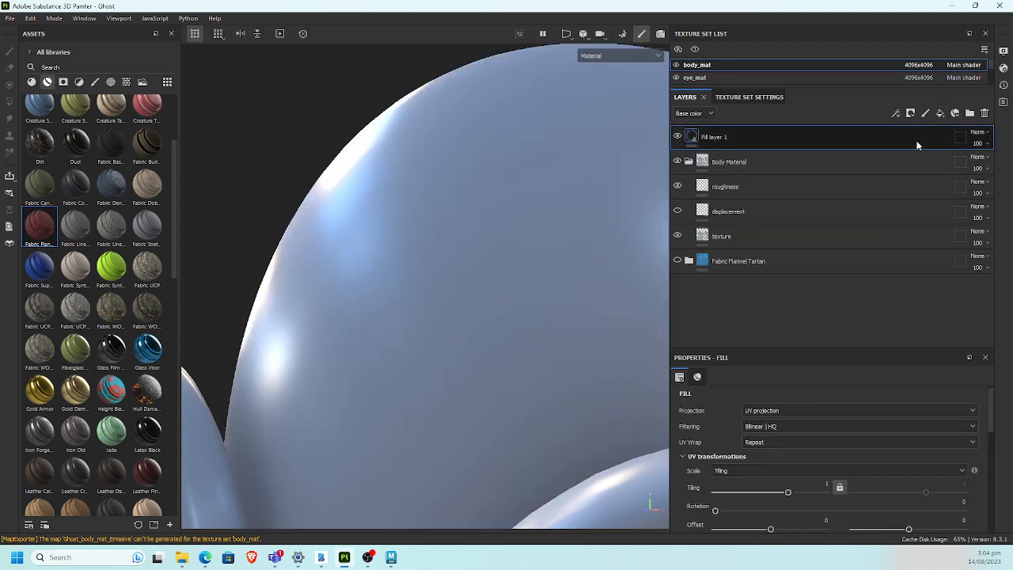
left_click_drag(708, 136, 753, 173)
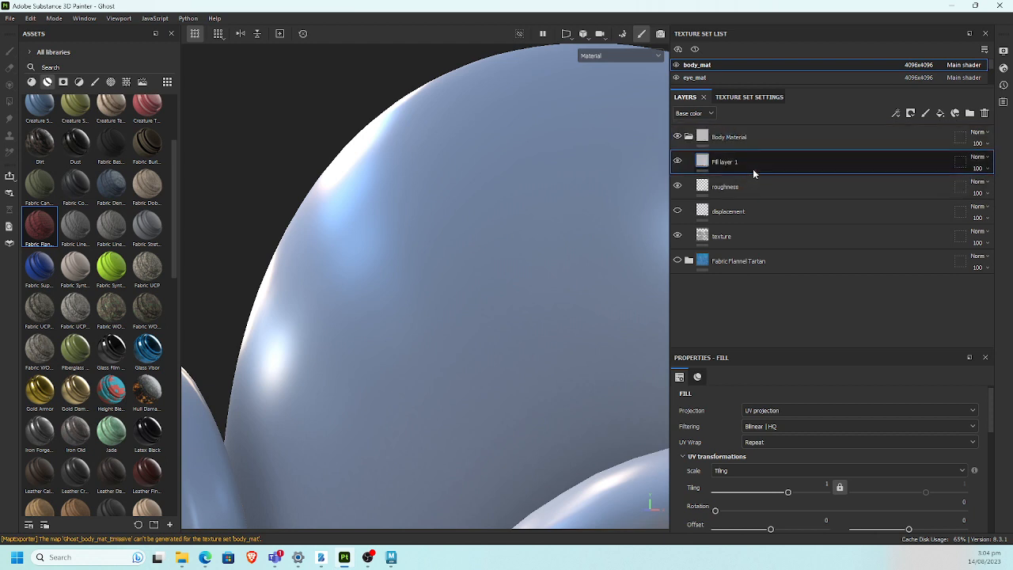
double_click(728, 163)
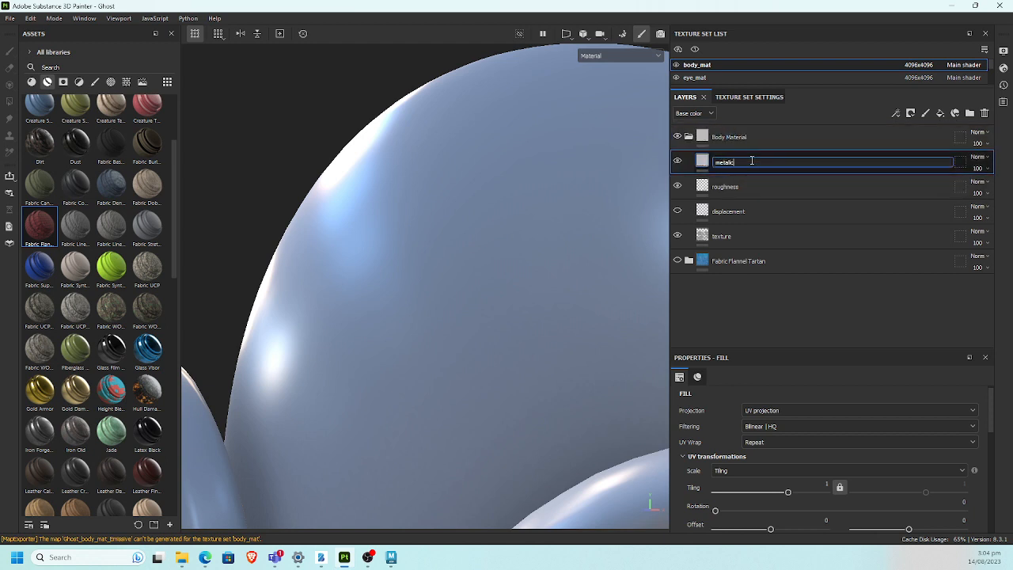
type("metalic")
key("Return")
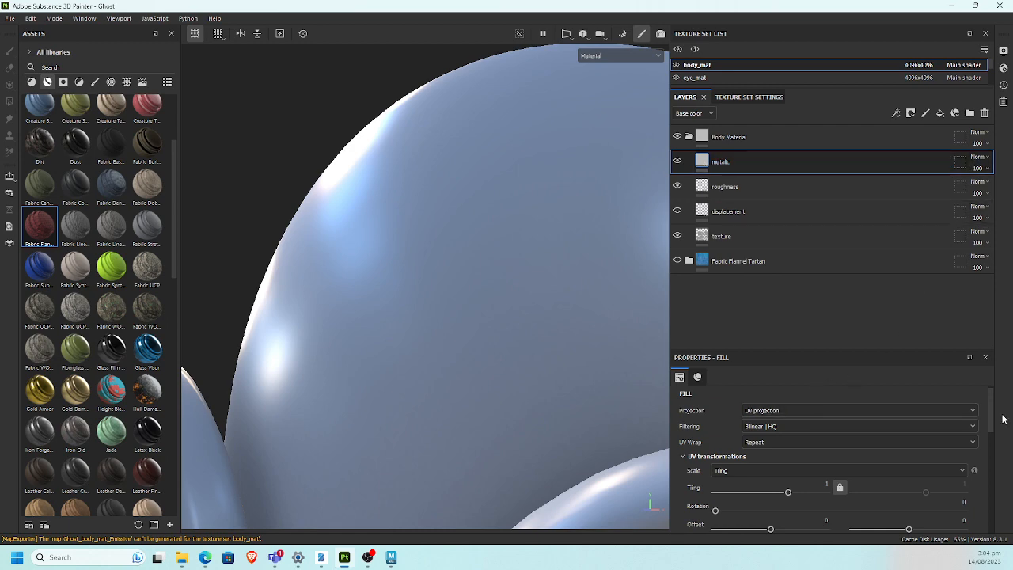
Step: Limit the metalic fill layer to the metal channel by turning off color, height, rough and nrm
left_click_drag(991, 419, 984, 458)
left_click(693, 438)
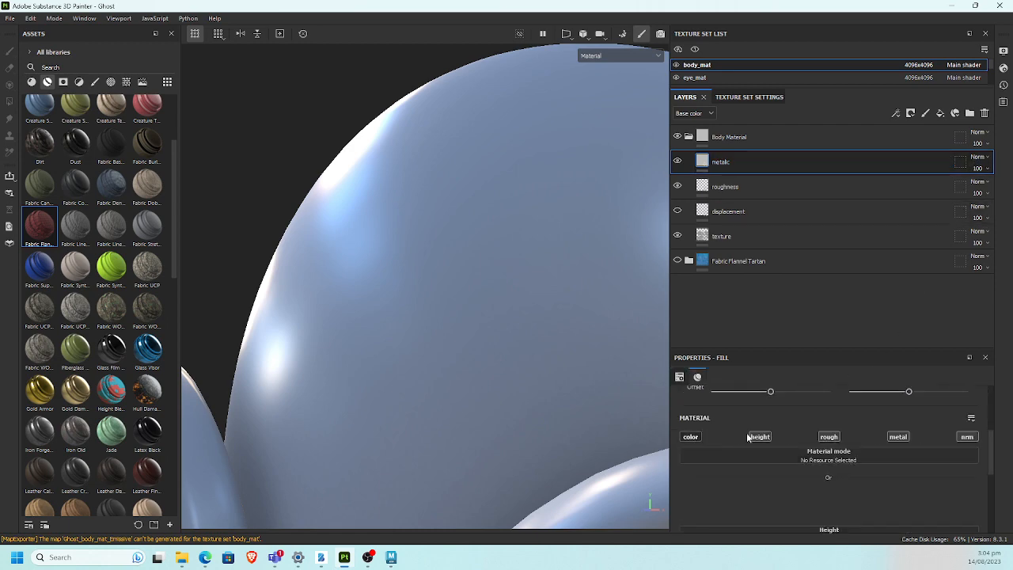
left_click(759, 437)
left_click(828, 437)
left_click(967, 436)
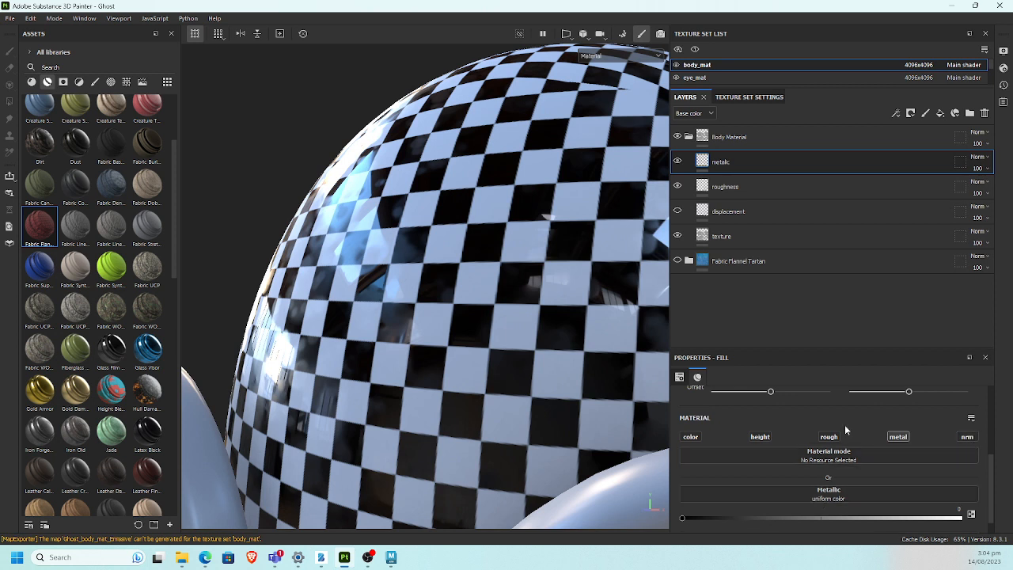
Step: Make the fill properties area taller and set the metalic layer's Metallic value to 1
left_click_drag(841, 344, 838, 251)
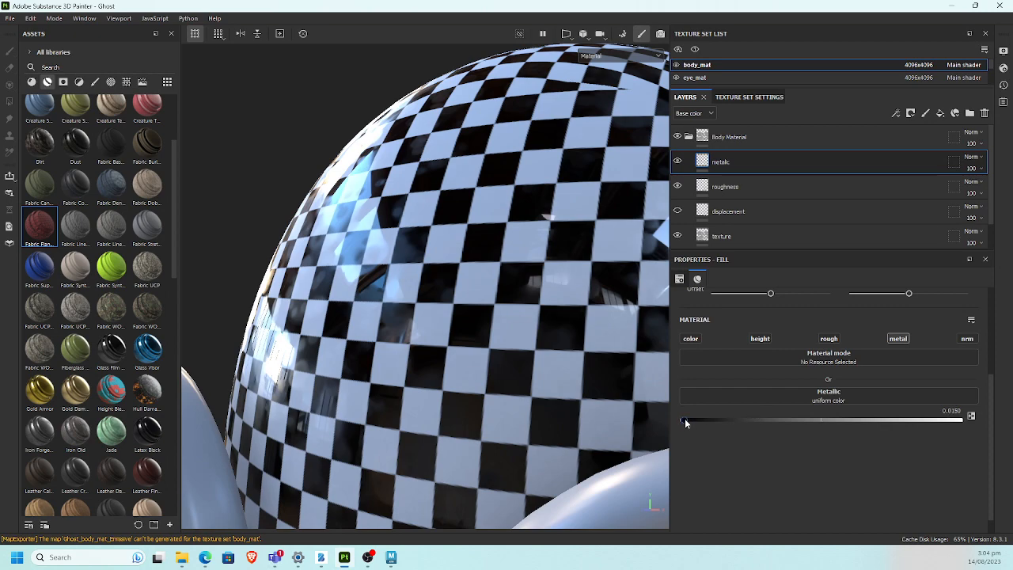
left_click_drag(685, 422, 960, 419)
scroll(569, 401, "down", 10)
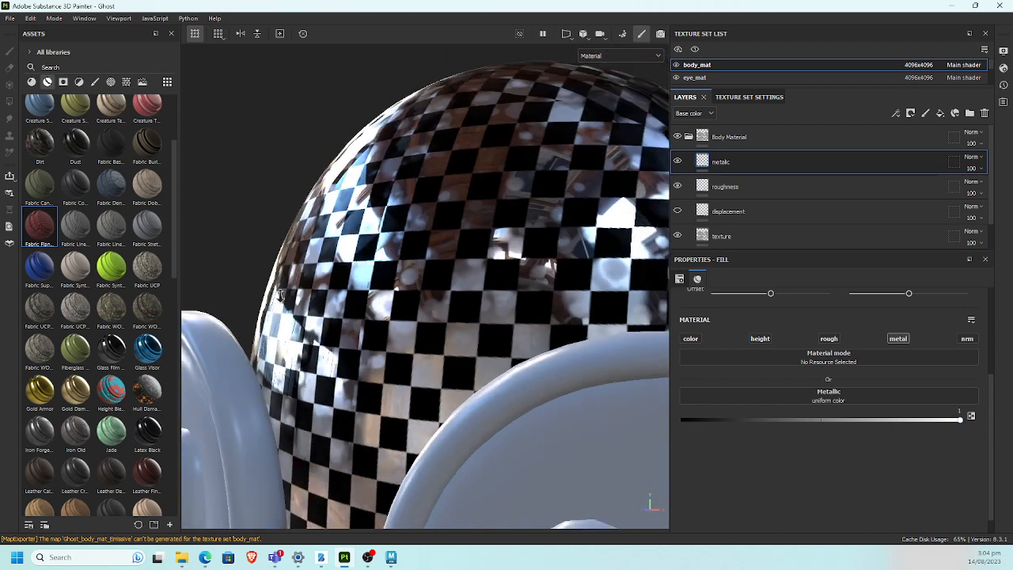
right_click_drag(407, 322, 321, 282, "alt")
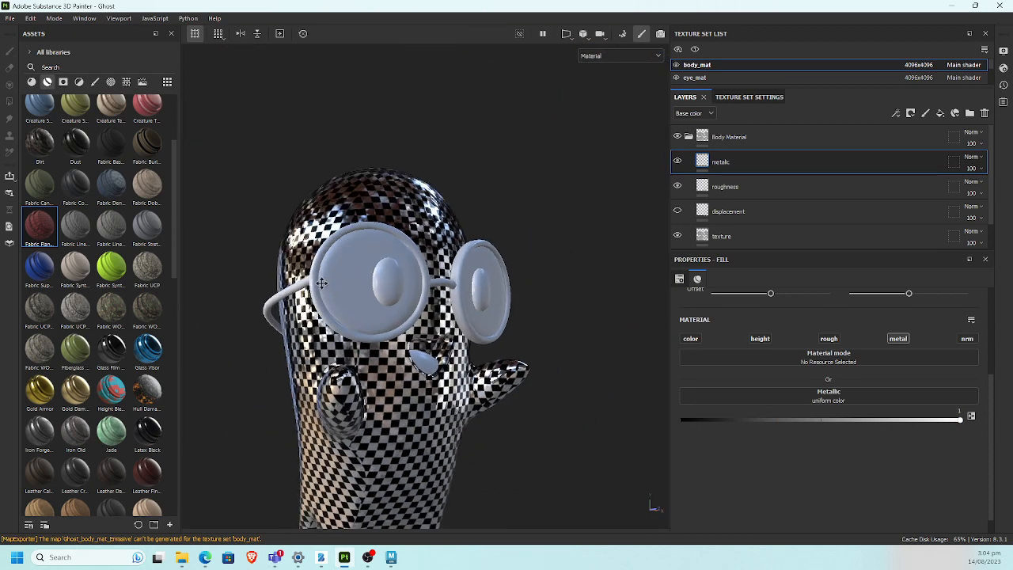
left_click_drag(321, 282, 443, 278, "alt")
middle_click_drag(443, 278, 519, 277, "alt")
left_click_drag(942, 424, 963, 420)
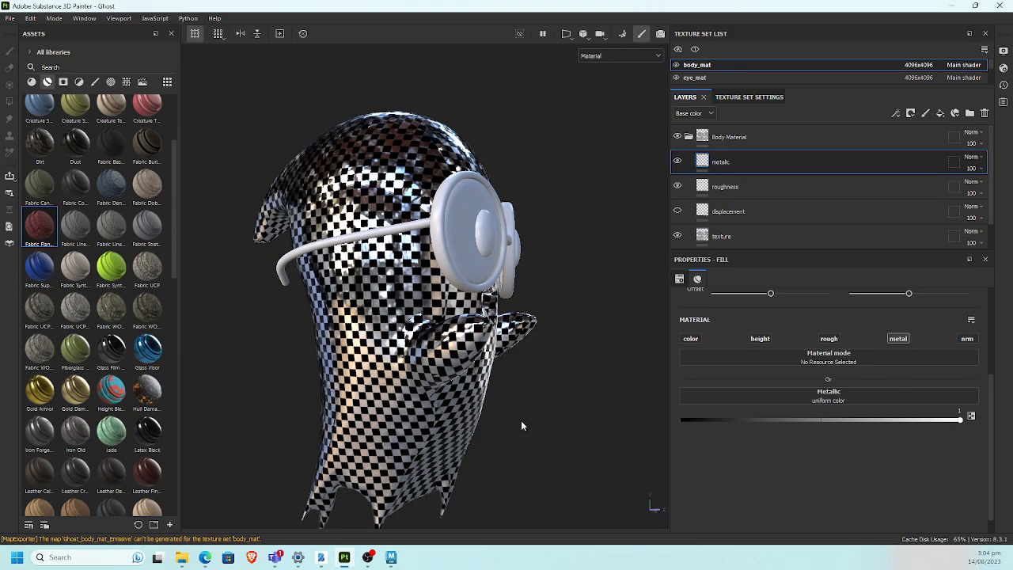
Step: Examine the fully metallic reflections on the checkered ghost body from the side and the front
left_click_drag(520, 420, 462, 427, "alt")
middle_click_drag(462, 426, 420, 424, "alt")
right_click_drag(420, 423, 475, 440, "alt")
middle_click_drag(475, 440, 472, 501, "alt")
left_click_drag(472, 502, 397, 399, "alt")
middle_click_drag(397, 399, 394, 435, "alt")
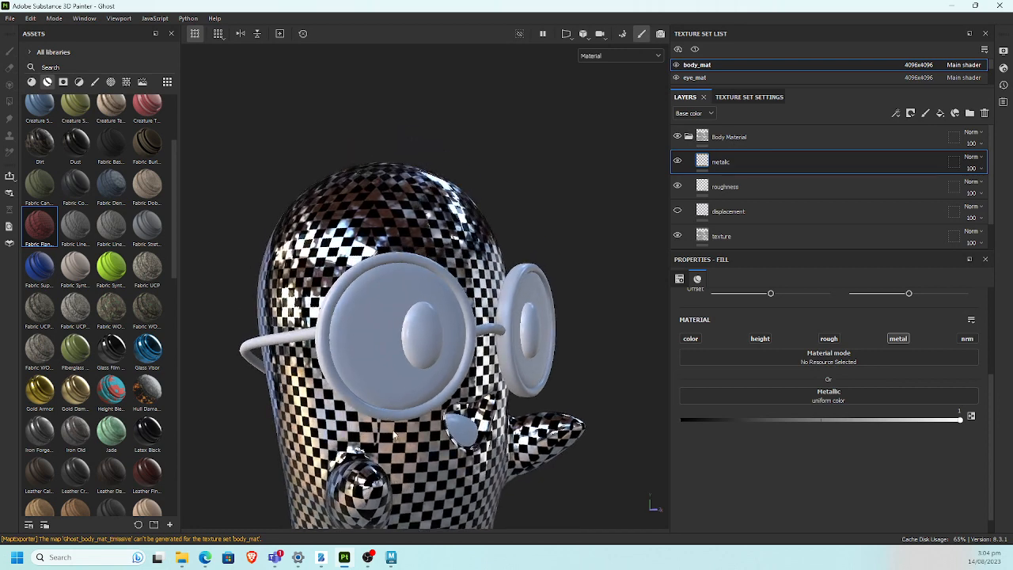
right_click_drag(394, 435, 474, 459, "alt")
middle_click_drag(475, 459, 386, 360, "alt")
Step: Open the texture choices for the Metallic channel and remove the word "dirt" from the search filter
left_click(813, 399)
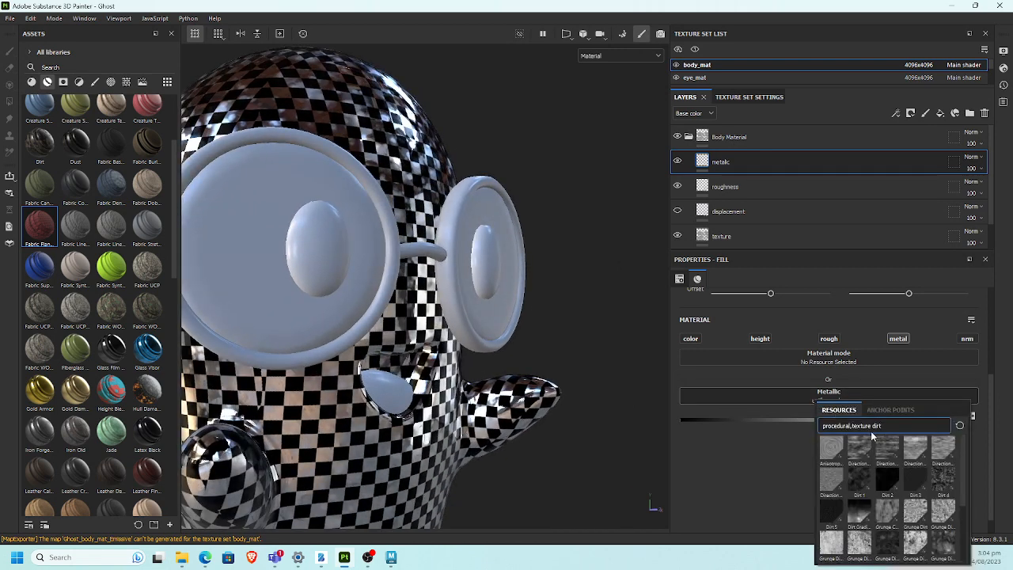
key("BackSpace")
key("BackSpace")
key("BackSpace")
key("BackSpace")
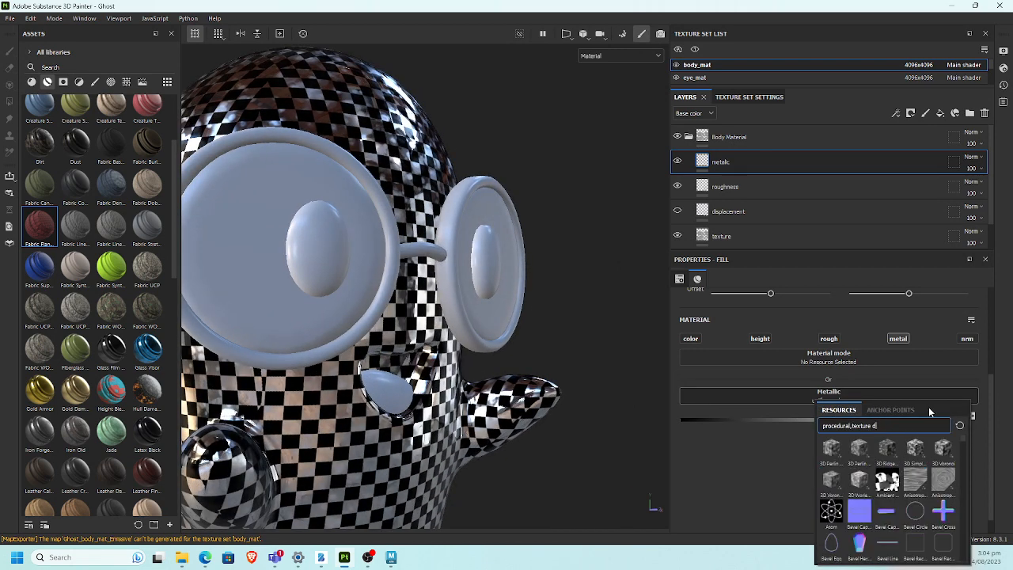
Step: Search the procedural textures for "galv" and assign Grunge Galvanic Large to the metallic channel of the metallic layer
type("gal")
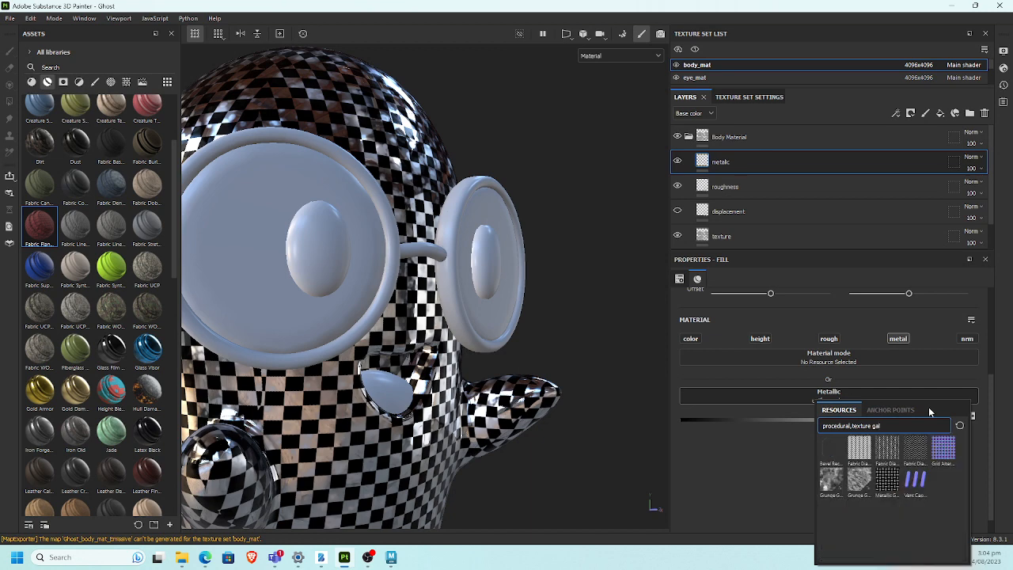
type("b")
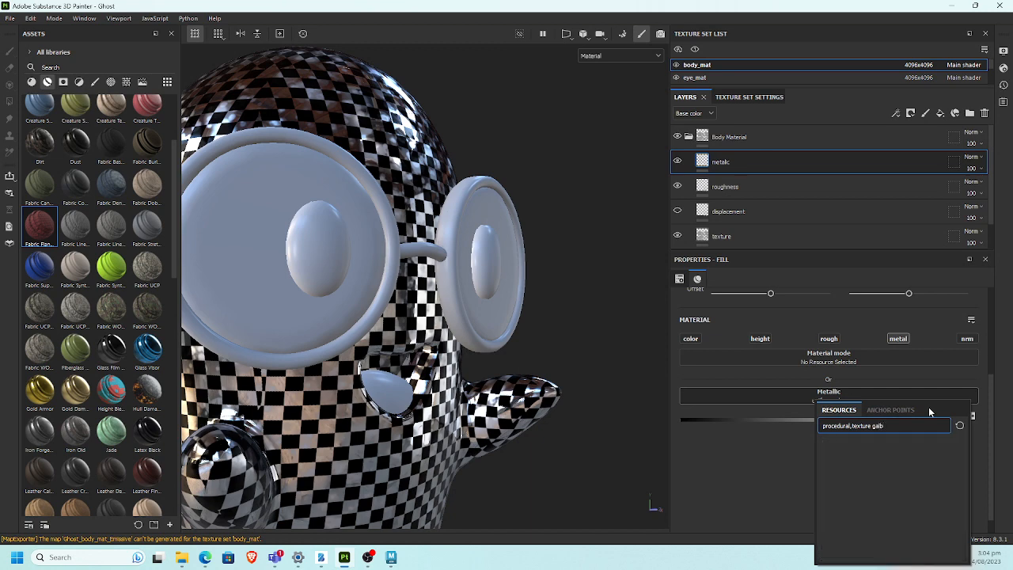
key("BackSpace")
type("v")
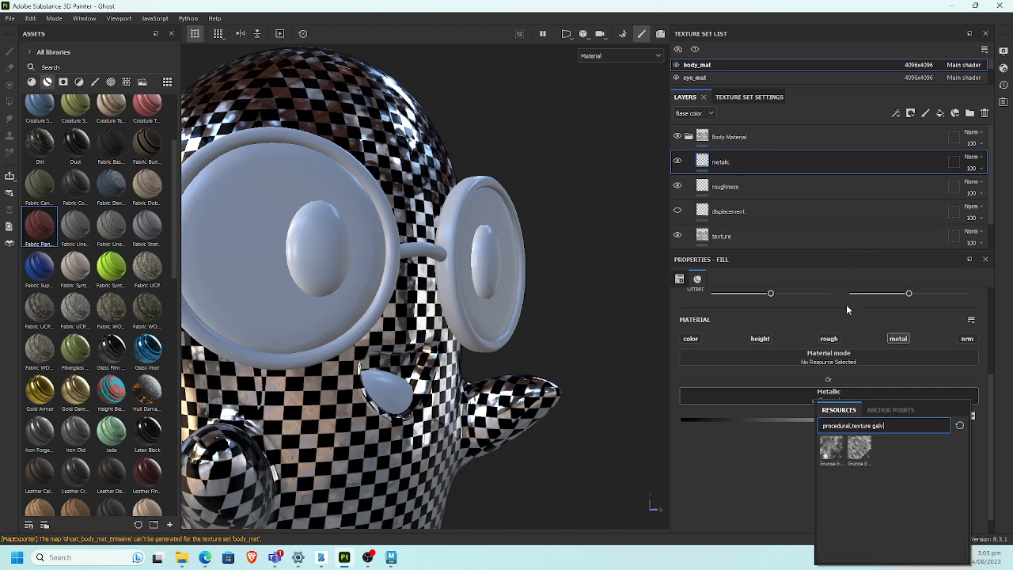
left_click(835, 451)
Step: Hide the roughness and texture layers to inspect the metallic grunge alone on the ghost's body
left_click_drag(447, 213, 480, 184, "alt")
middle_click_drag(480, 184, 501, 126, "alt")
left_click_drag(483, 187, 370, 202, "alt")
middle_click_drag(370, 203, 394, 274, "alt")
left_click_drag(393, 274, 293, 307, "alt")
right_click_drag(293, 307, 384, 213, "alt")
middle_click_drag(383, 214, 374, 320, "alt")
left_click(677, 186)
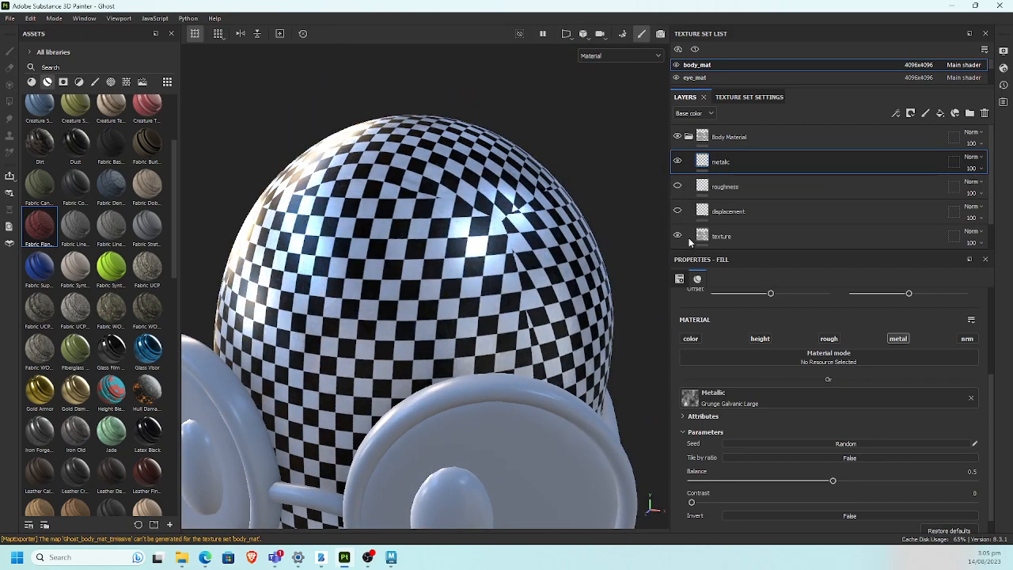
left_click(678, 235)
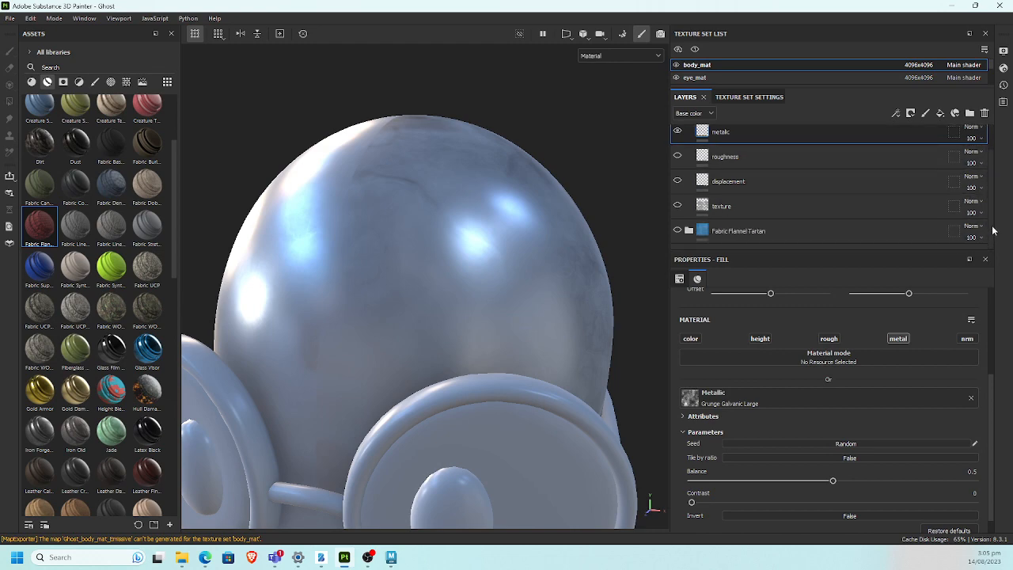
scroll(987, 225, "down", 1)
left_click_drag(990, 219, 988, 167)
left_click_drag(522, 260, 434, 306, "alt")
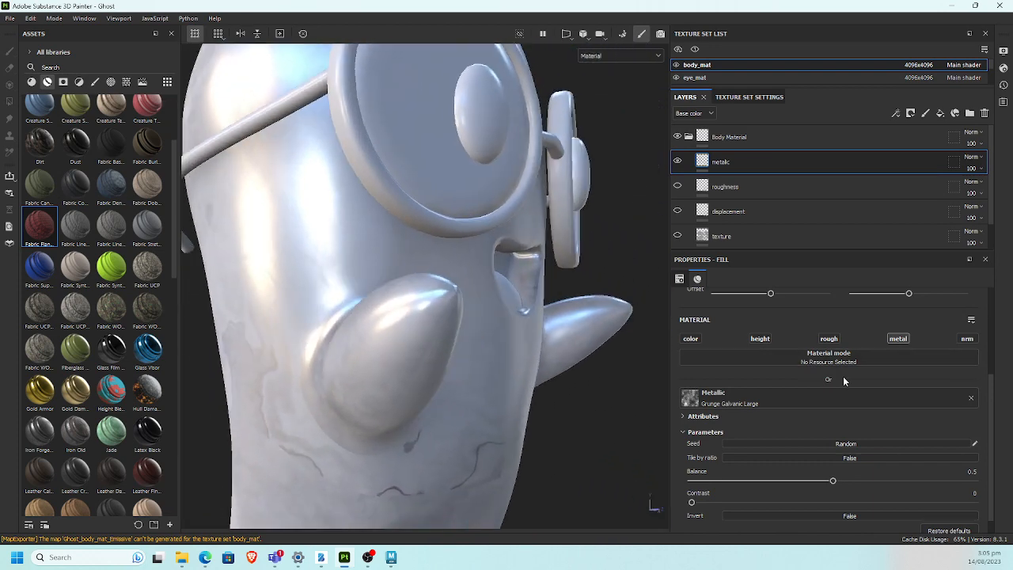
Step: Remove the Grunge Galvanic Large texture from the metallic channel and set the uniform metallic value to 1
left_click(936, 406)
left_click(971, 398)
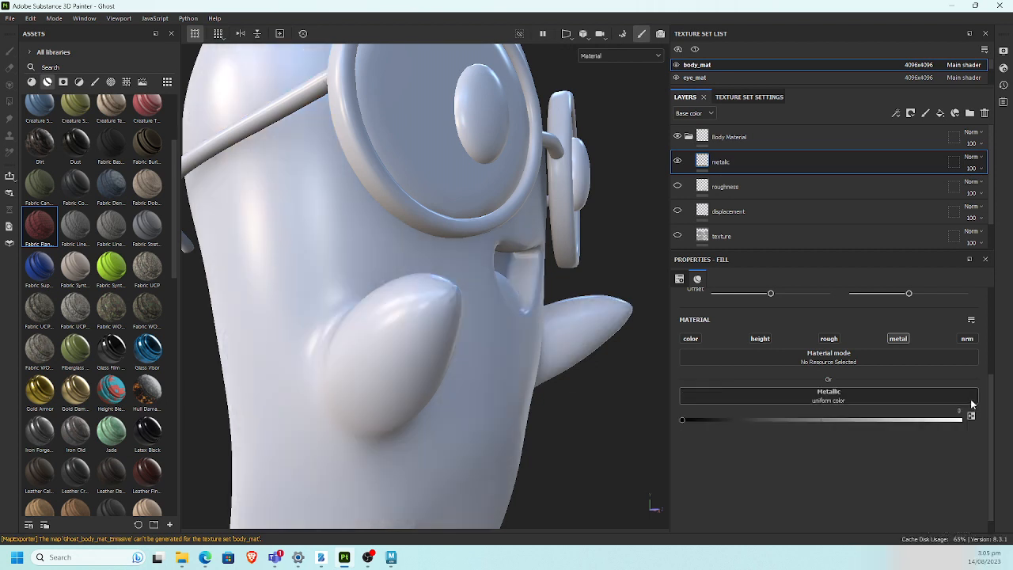
left_click(959, 419)
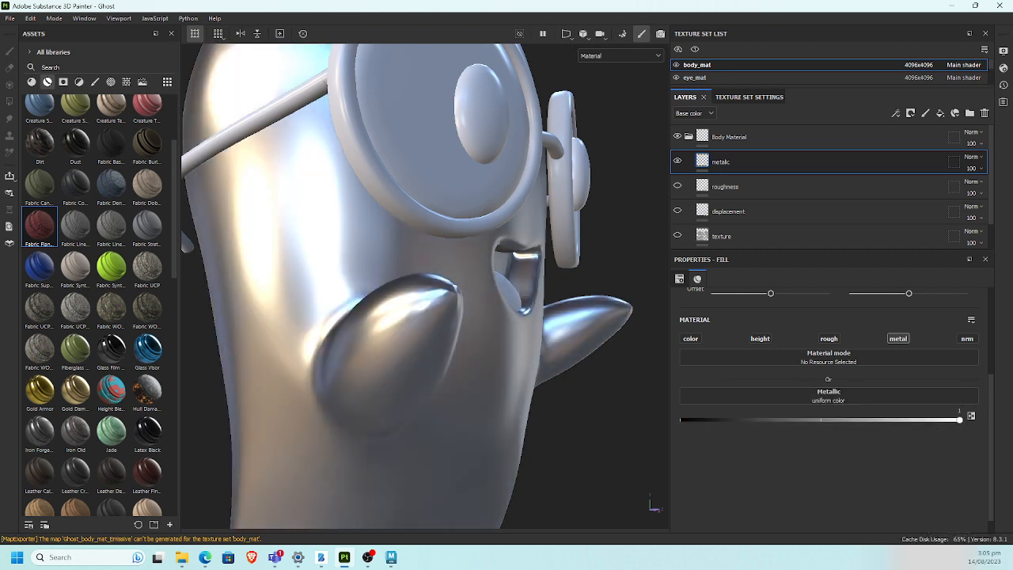
Step: Search the procedural textures for "dirt" and assign Dirt 4 to the metallic channel
left_click(878, 403)
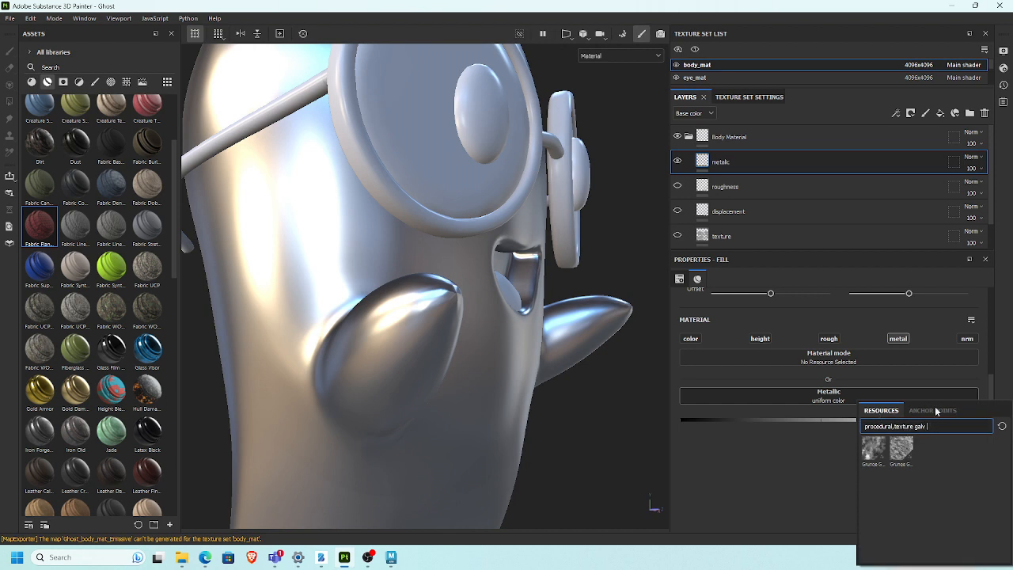
key("BackSpace")
key("BackSpace")
key("BackSpace")
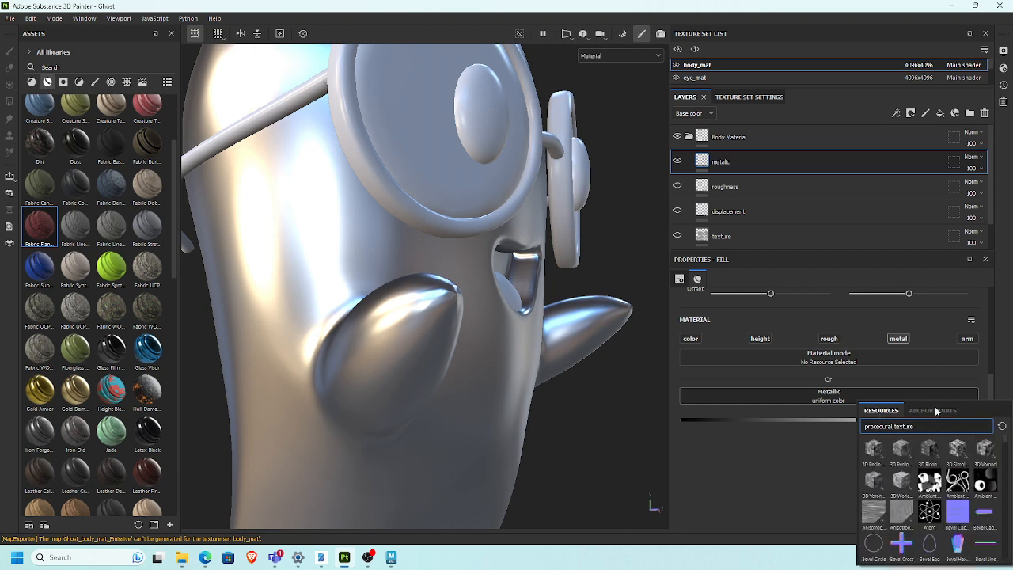
type("dirt")
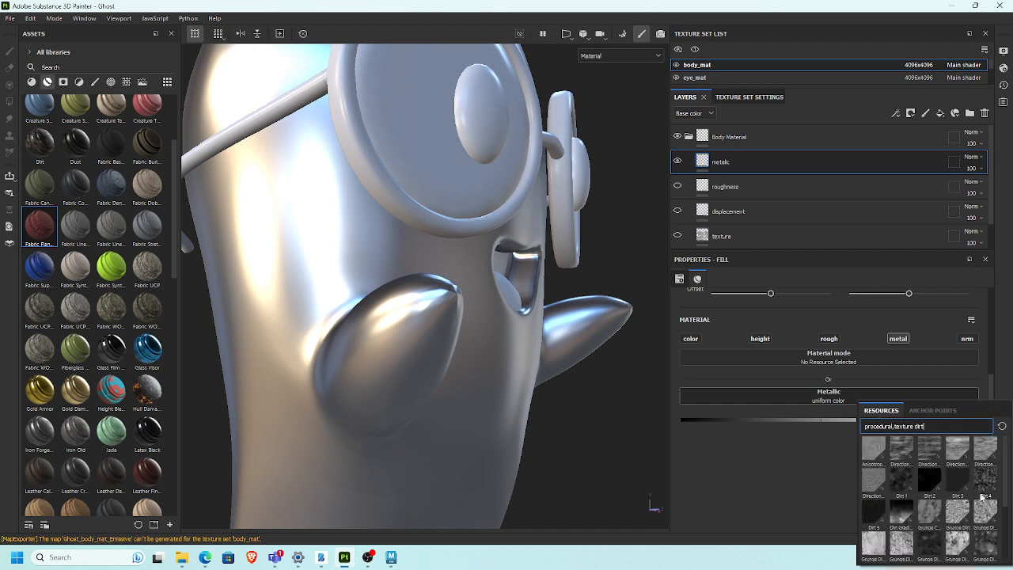
left_click(990, 484)
Step: Examine the Dirt 4 metallic pattern from several sides of the ghost's body
middle_click_drag(407, 334, 423, 290, "alt")
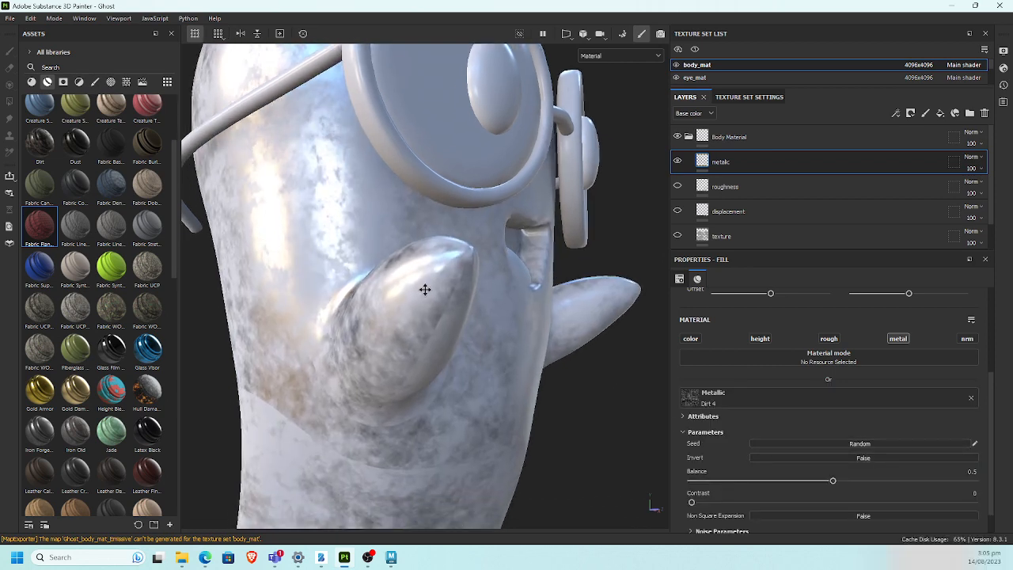
left_click_drag(423, 289, 436, 312, "alt")
middle_click_drag(436, 312, 504, 141, "alt")
left_click_drag(503, 141, 356, 348, "alt")
right_click_drag(356, 348, 246, 256, "alt")
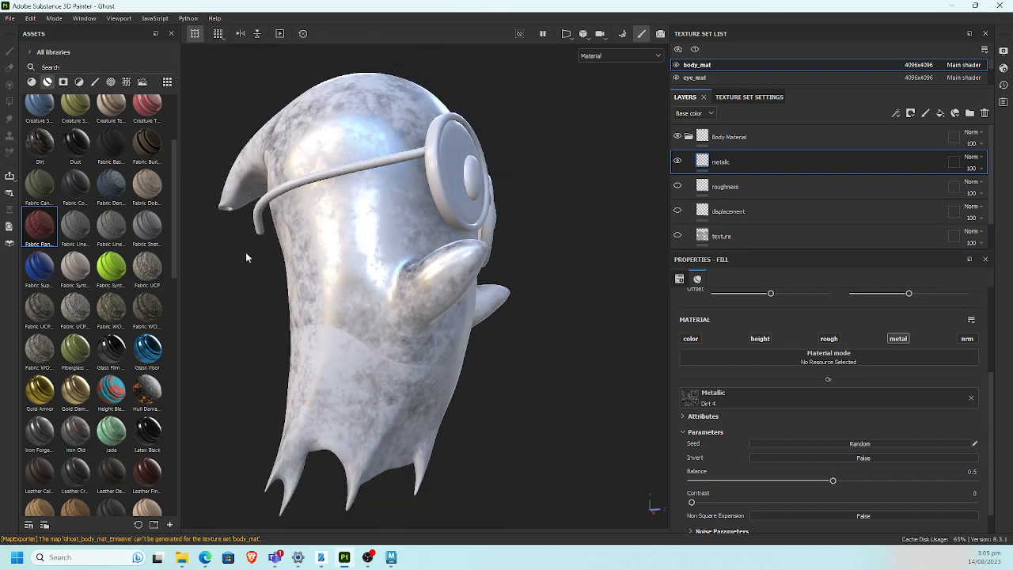
left_click_drag(398, 288, 360, 366, "alt")
middle_click_drag(360, 366, 359, 401, "alt")
left_click_drag(359, 401, 361, 322, "alt")
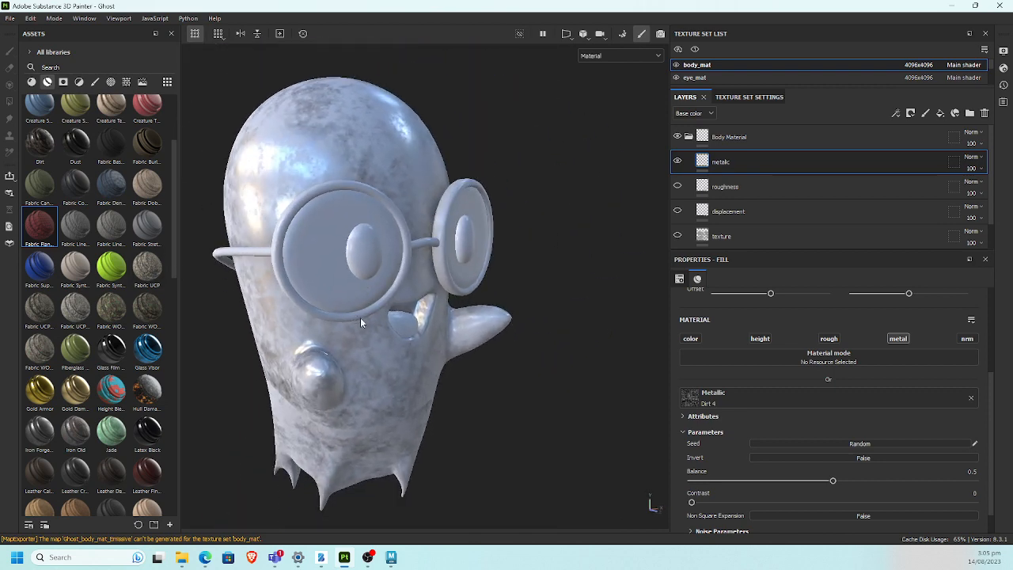
Step: Toggle the metallic layer off and on to compare, and show the roughness, displacement and texture layers again
left_click(677, 162)
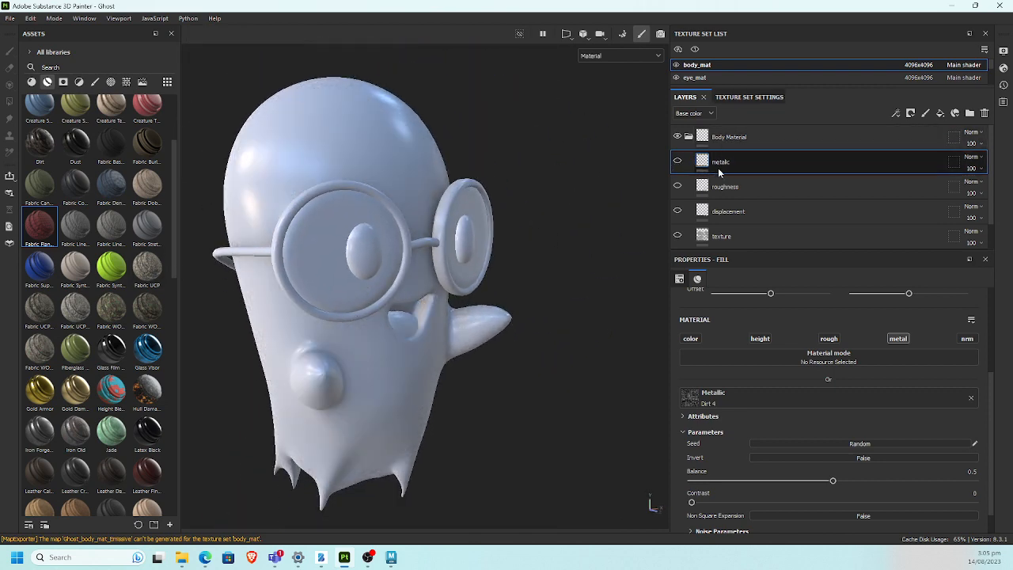
left_click(677, 162)
left_click(677, 186)
left_click(678, 210)
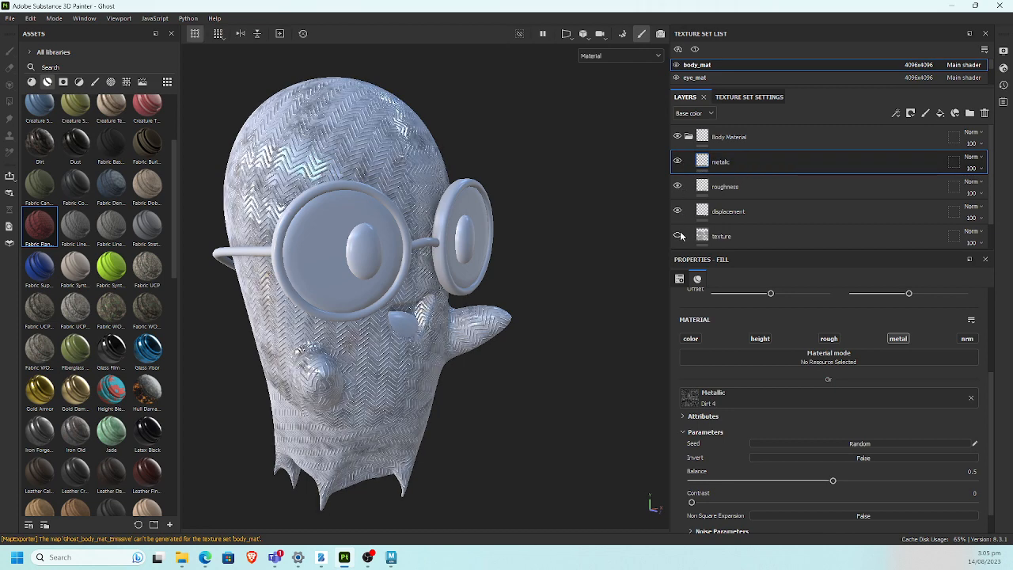
left_click(678, 236)
scroll(989, 217, "down", 1)
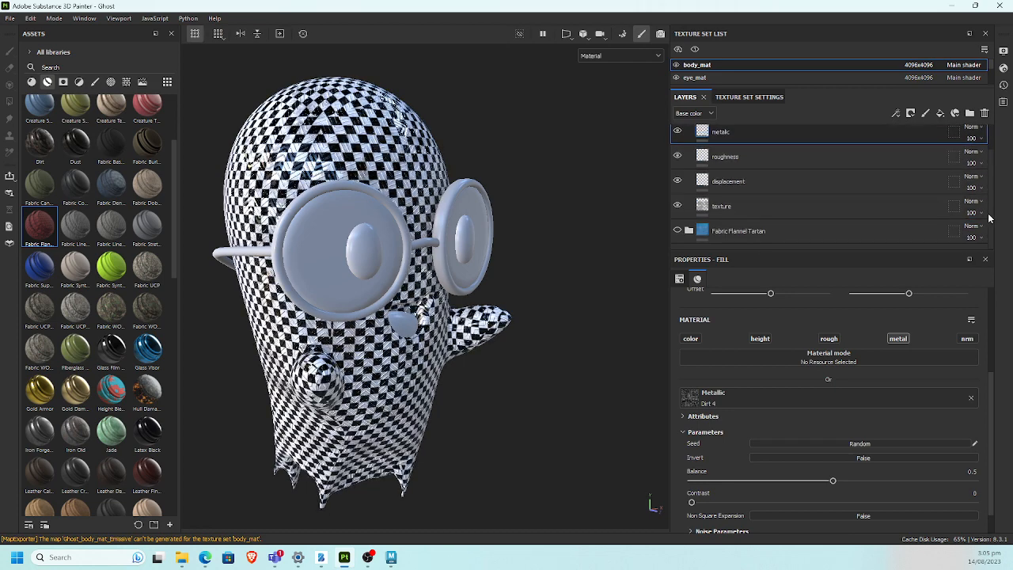
Step: Examine the combined checker, displacement, roughness and metallic layers up close around the ghost's head and glasses
left_click_drag(355, 194, 382, 209, "alt")
scroll(384, 211, "up", 3)
middle_click_drag(384, 212, 400, 300, "alt")
left_click_drag(401, 300, 406, 261, "alt")
middle_click_drag(406, 261, 466, 208, "alt")
scroll(386, 212, "up", 2)
middle_click_drag(386, 212, 435, 251, "alt")
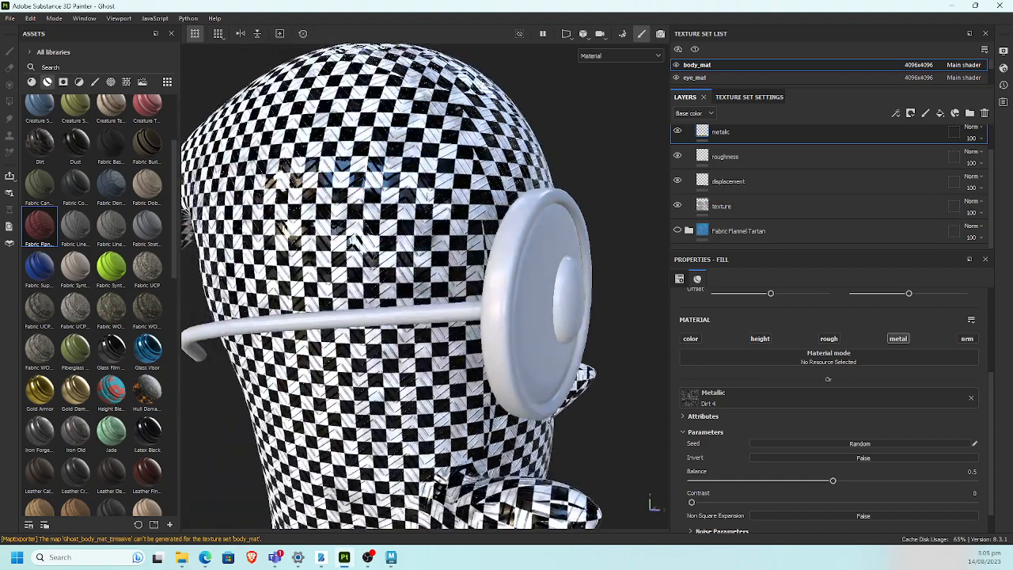
left_click_drag(427, 162, 309, 170, "alt")
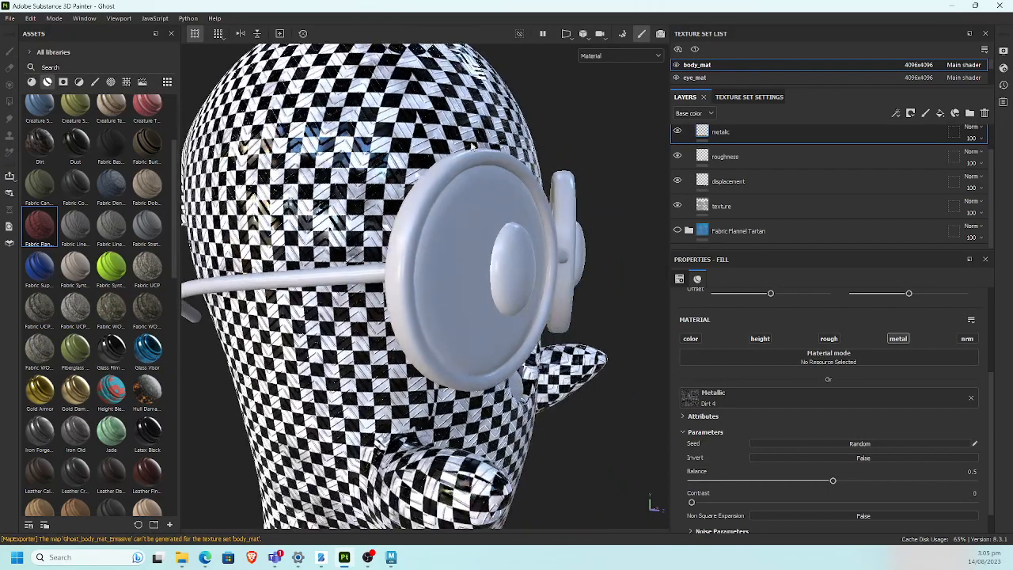
left_click_drag(553, 234, 475, 254, "alt")
middle_click_drag(476, 253, 501, 278, "alt")
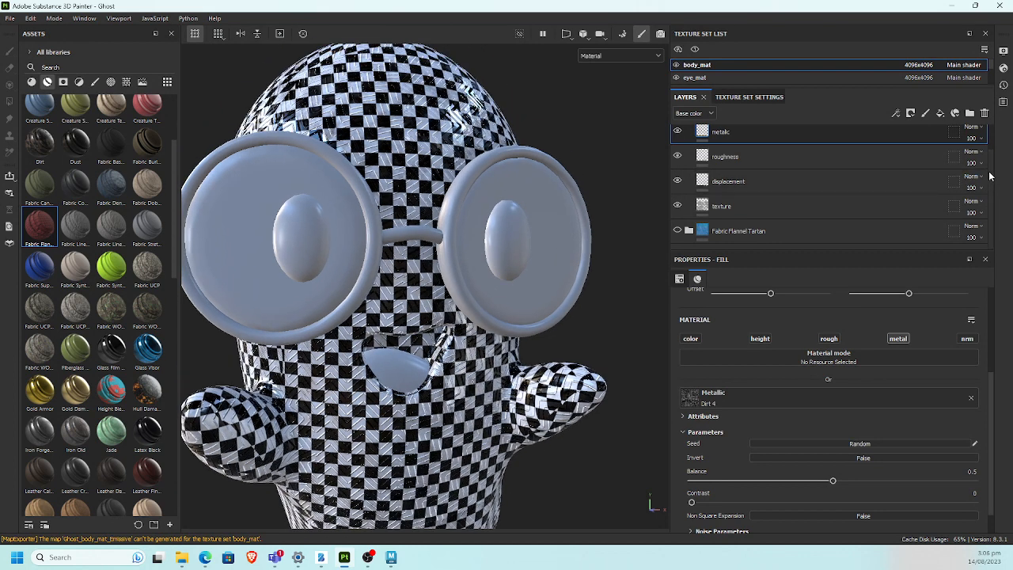
Step: Delete the Body Material folder from body_mat and enlarge the texture set list to show every texture set
scroll(712, 158, "up", 1)
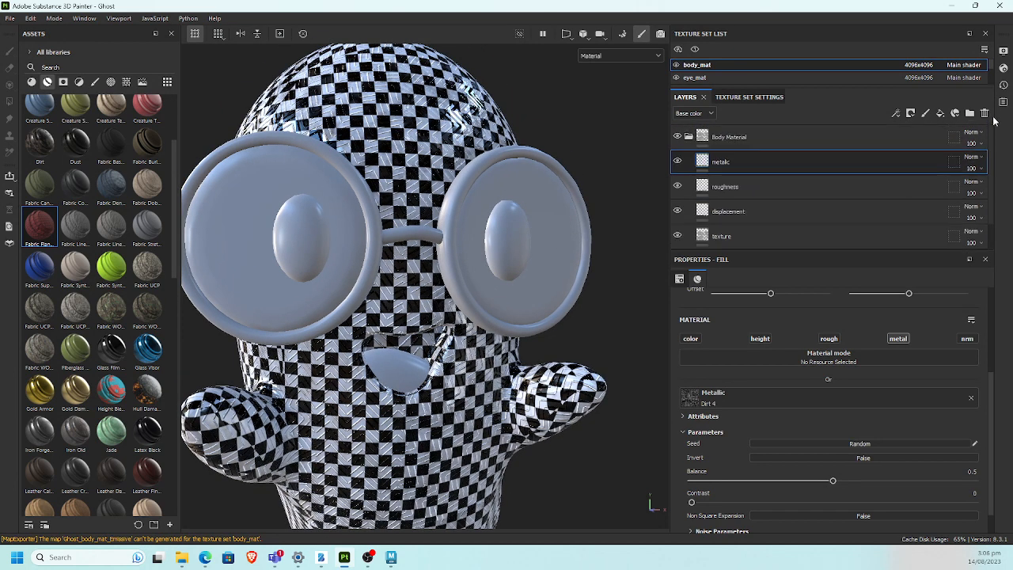
left_click(688, 137)
left_click(676, 137)
left_click(750, 142)
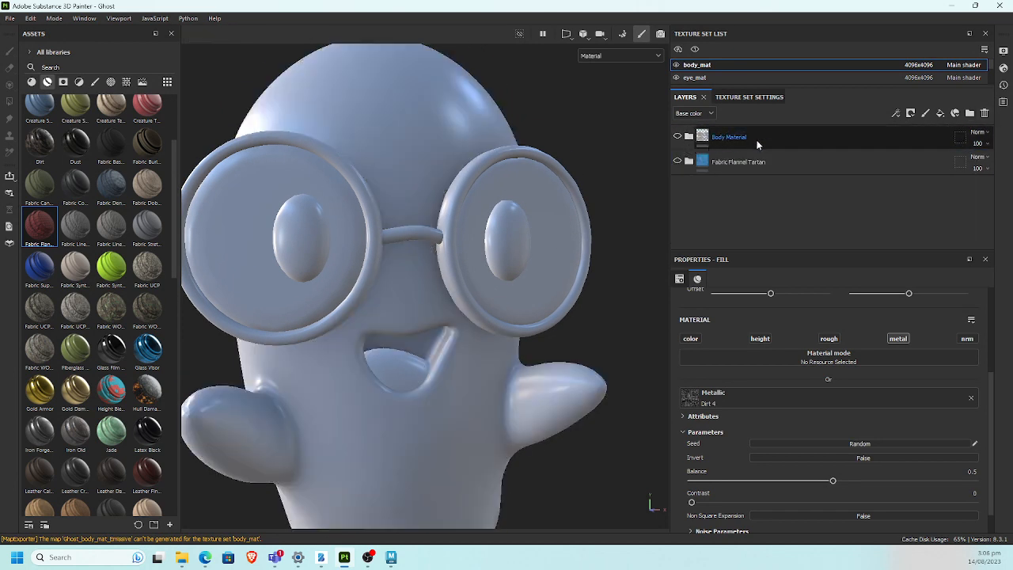
key("Delete")
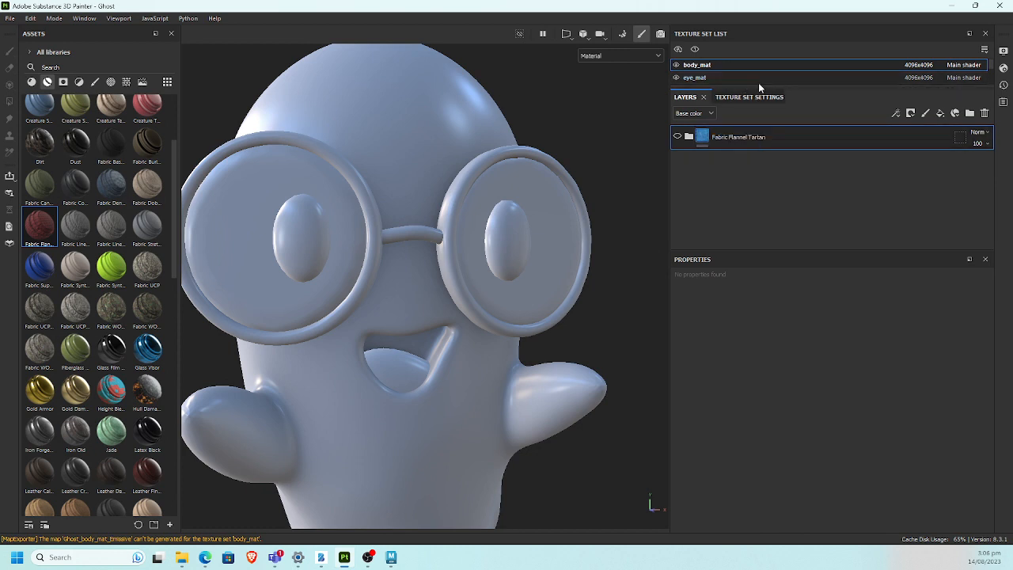
left_click_drag(756, 89, 742, 216)
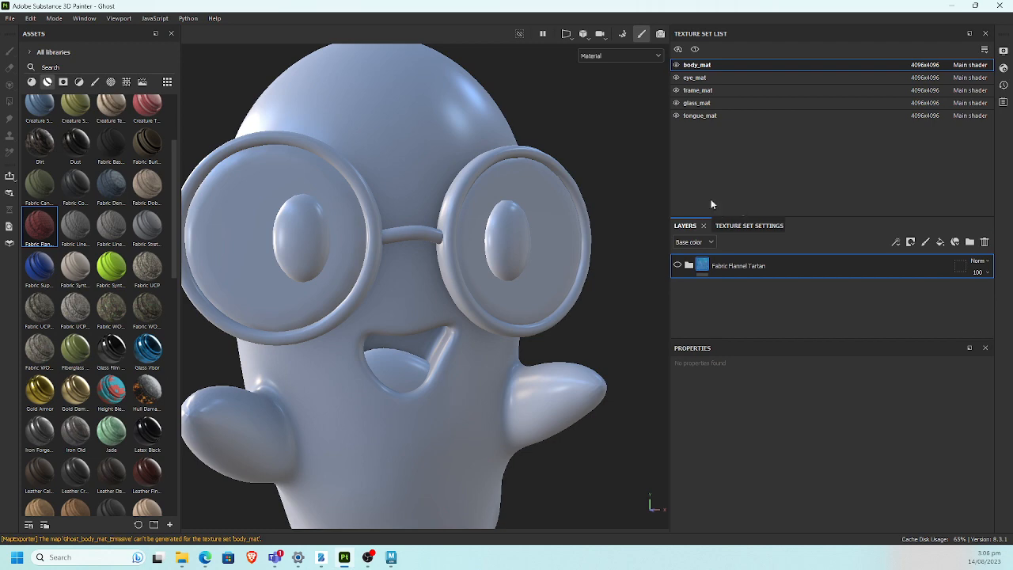
left_click_drag(546, 125, 657, 119, "alt")
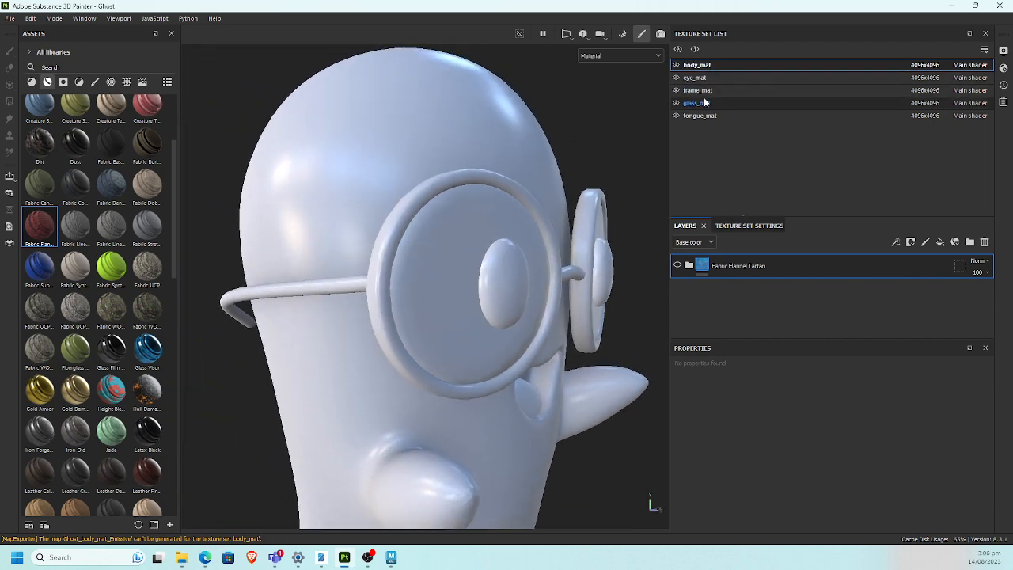
Step: Switch to Maya and delete the selected Ghost1_body mesh from the scene
left_click(391, 557)
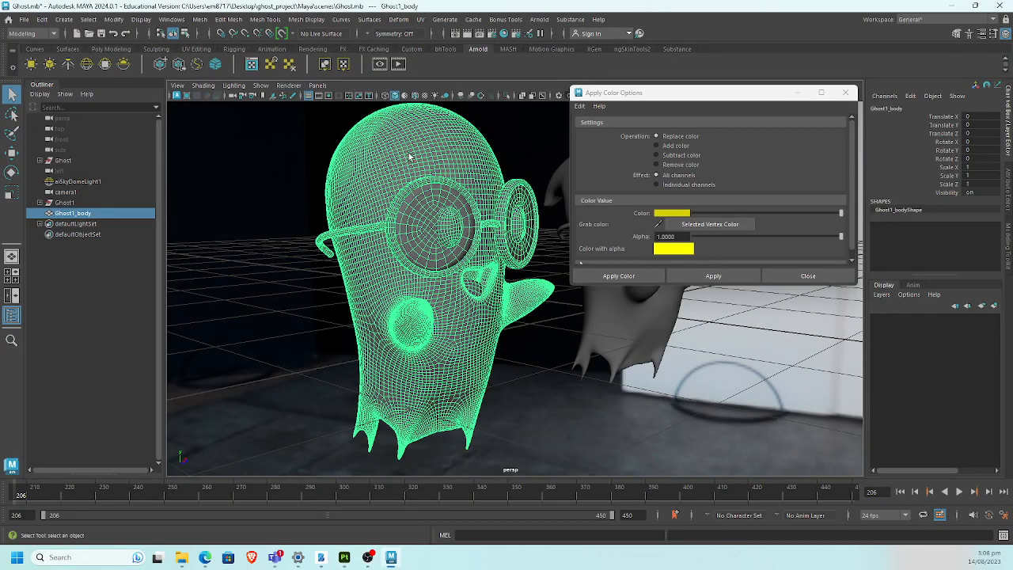
left_click_drag(461, 150, 340, 211, "alt")
key("Delete")
Step: Check the separate parts of the ghost's glasses by selecting them, and switch back to Substance 3D Painter
left_click(432, 204)
left_click(455, 224)
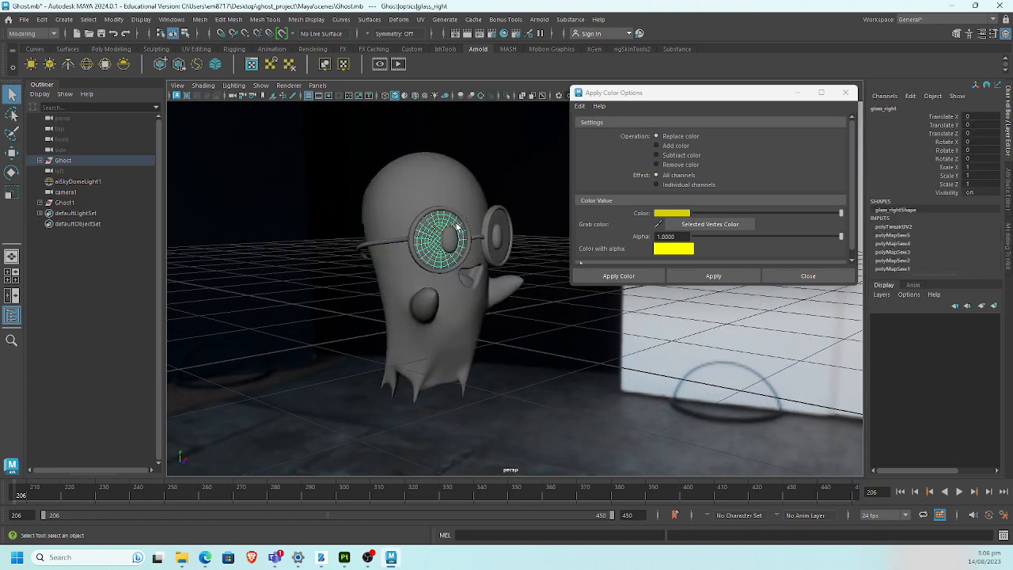
left_click(508, 221)
key("alt+Tab")
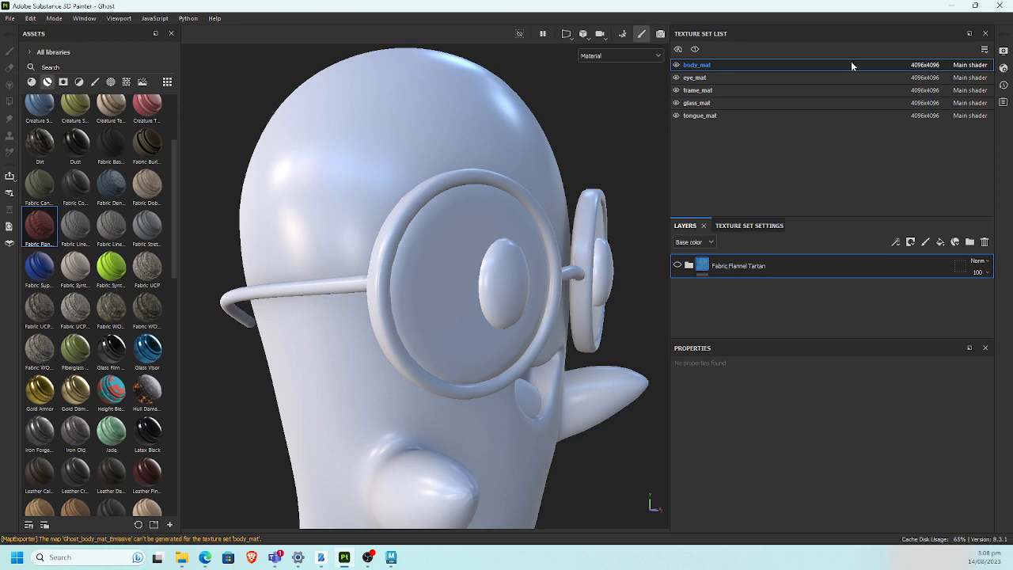
Step: Hide the eye_mat, frame_mat, glass_mat and tongue_mat texture sets and show the Fabric Flannel Tartan folder on the body
left_click(675, 77)
left_click(676, 91)
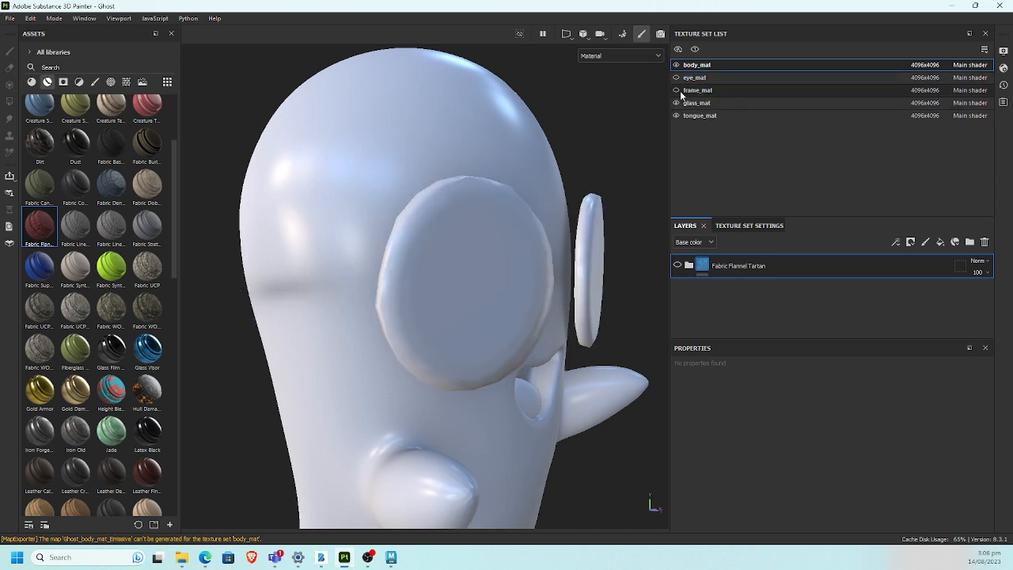
left_click(676, 103)
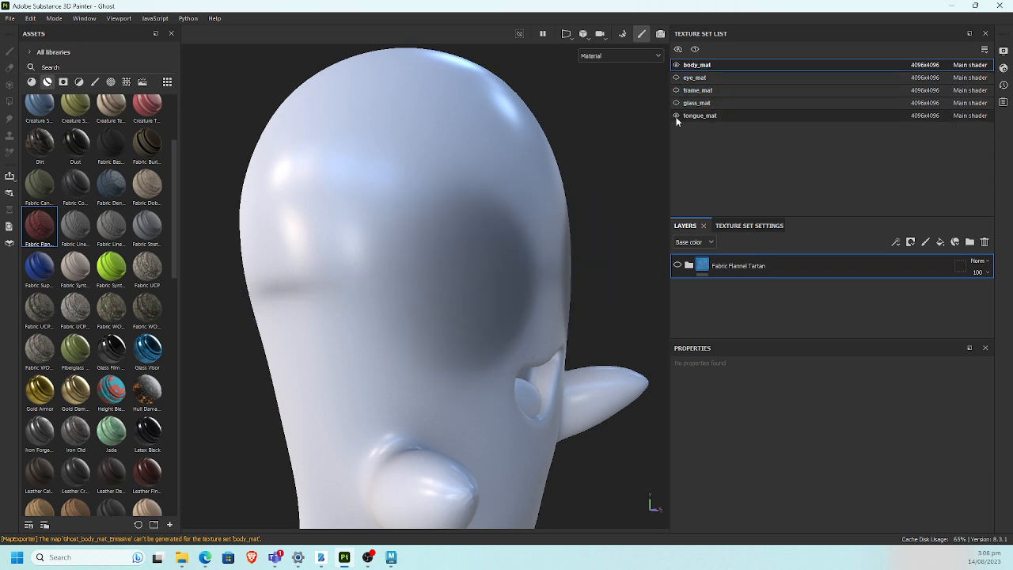
left_click(676, 116)
left_click_drag(562, 188, 407, 417, "alt")
left_click_drag(437, 293, 491, 273, "alt")
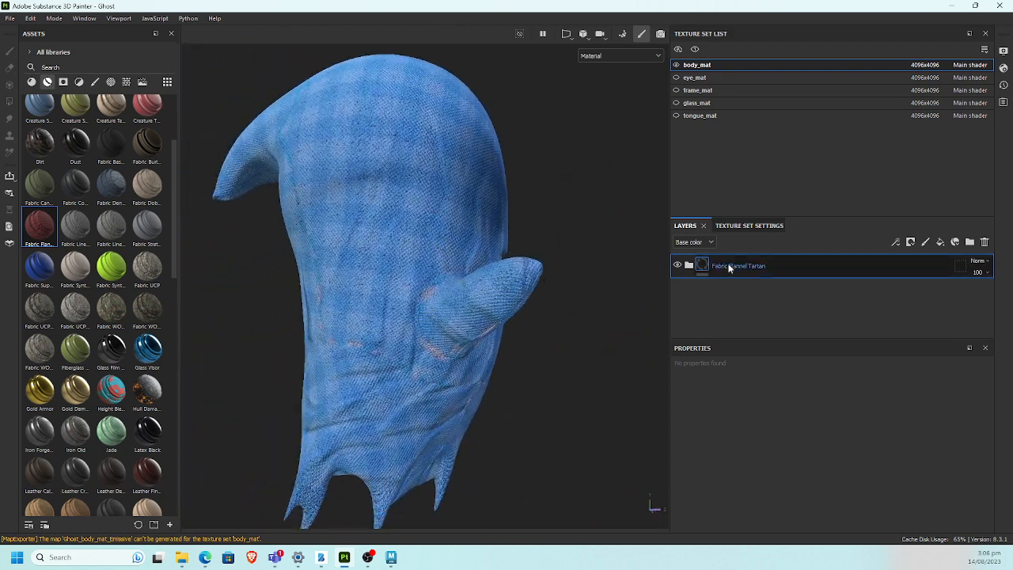
Step: Expand the Fabric Flannel Tartan folder and enlarge the layer list to examine its layers down to Base Flannel
left_click(688, 265)
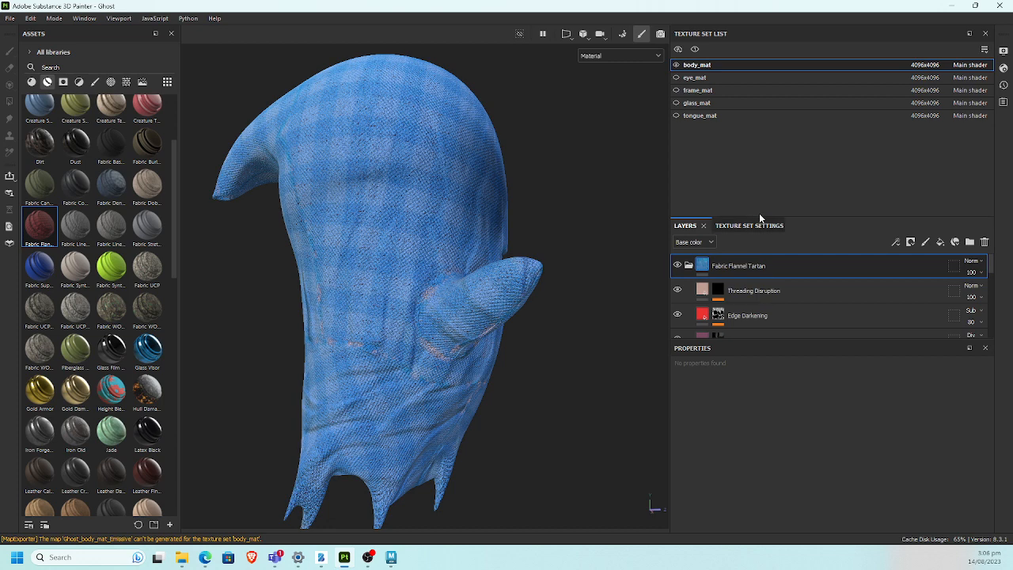
left_click_drag(759, 219, 753, 154)
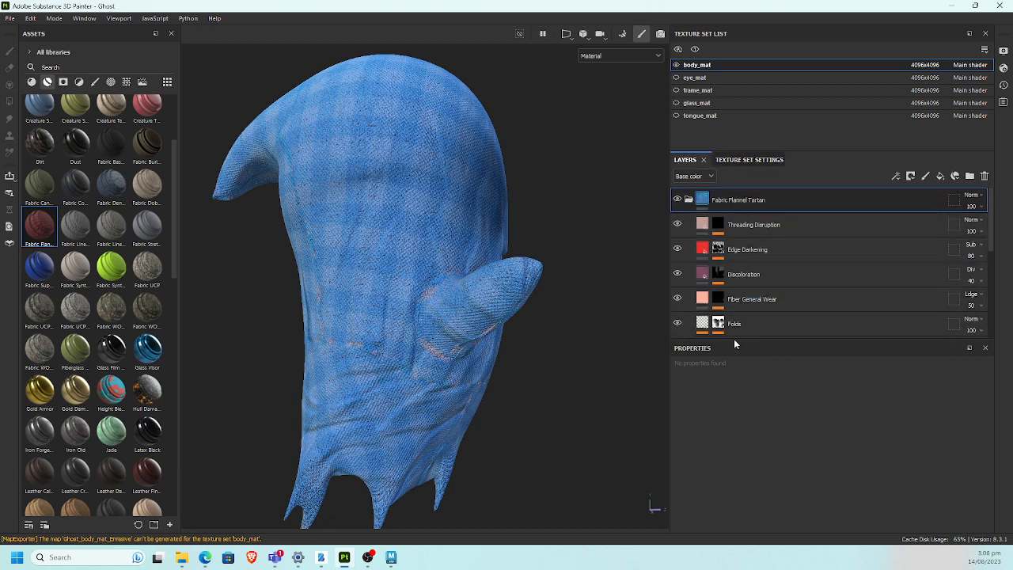
left_click_drag(739, 340, 774, 474)
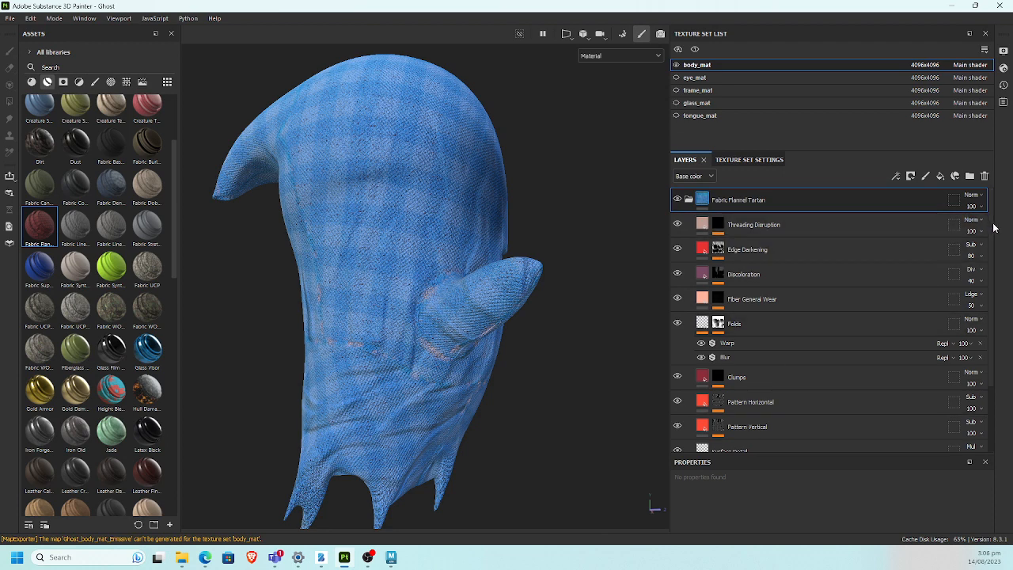
left_click_drag(991, 229, 997, 300)
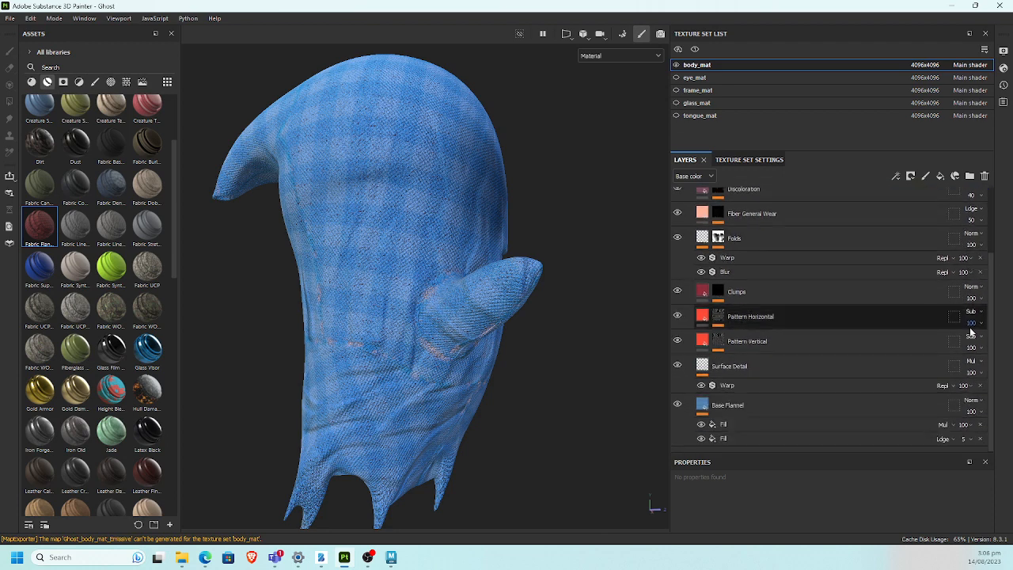
Step: Check the effect of the Surface Detail and Base Flannel layers on the body by switching each one's visibility off and on
left_click(737, 390)
left_click(676, 355)
left_click(676, 354)
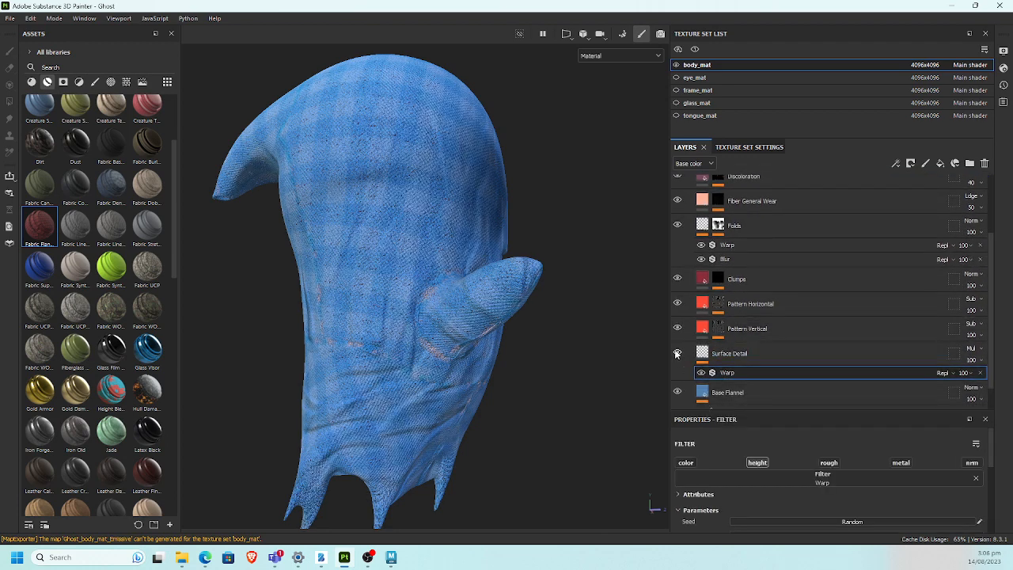
left_click(734, 394)
left_click(677, 392)
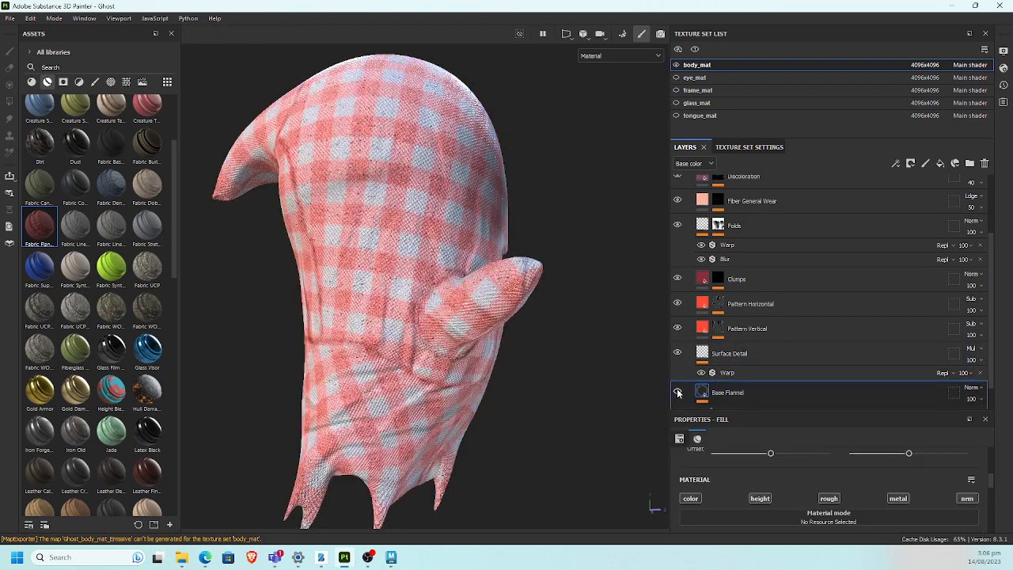
left_click(678, 392)
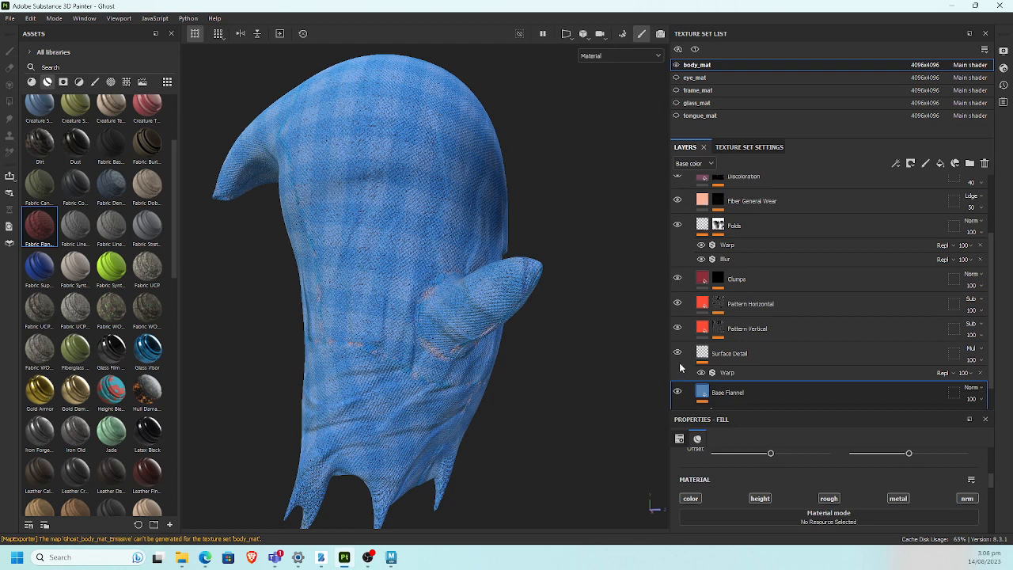
Step: Check the tartan stripes by hiding and showing the Pattern Horizontal and Pattern Vertical layers
scroll(990, 401, "down", 1)
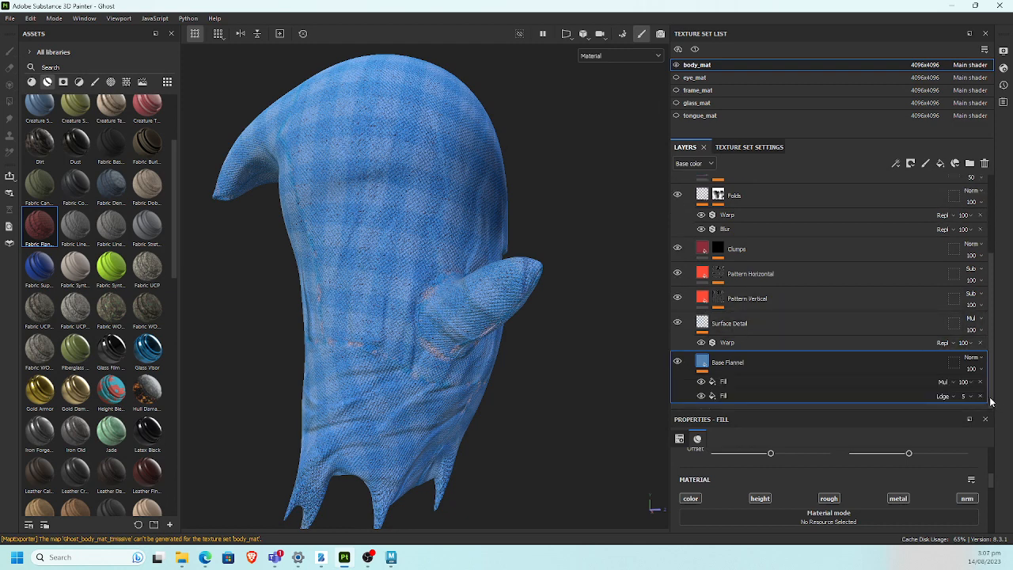
scroll(989, 380, "up", 2)
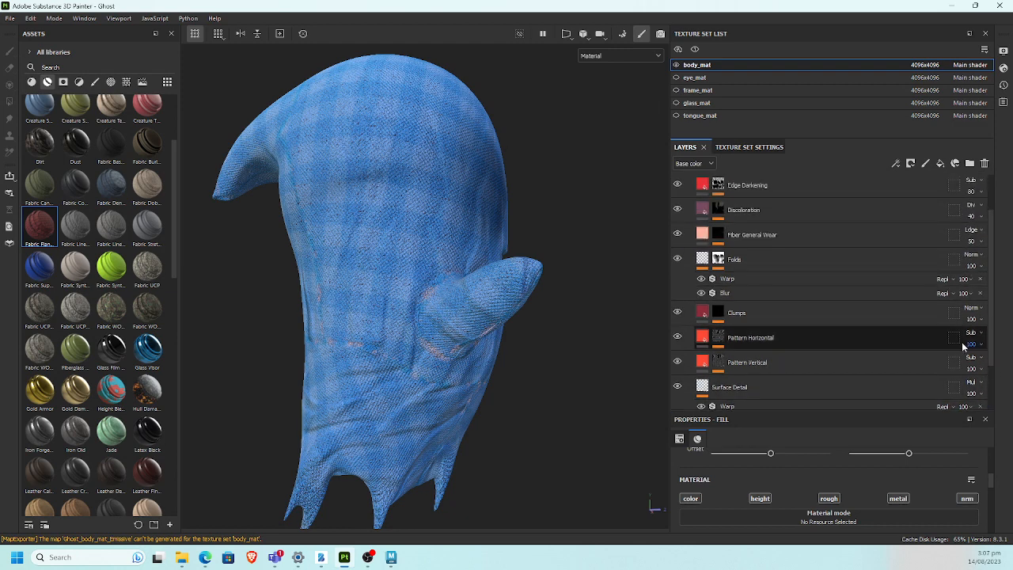
left_click(761, 342)
left_click(677, 337)
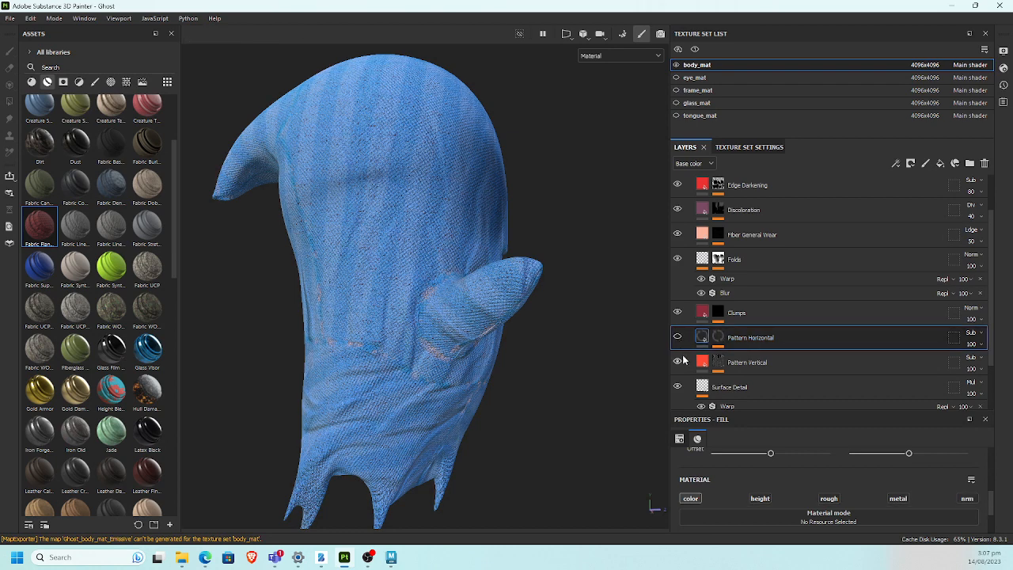
left_click(678, 362)
left_click(677, 361)
left_click(677, 337)
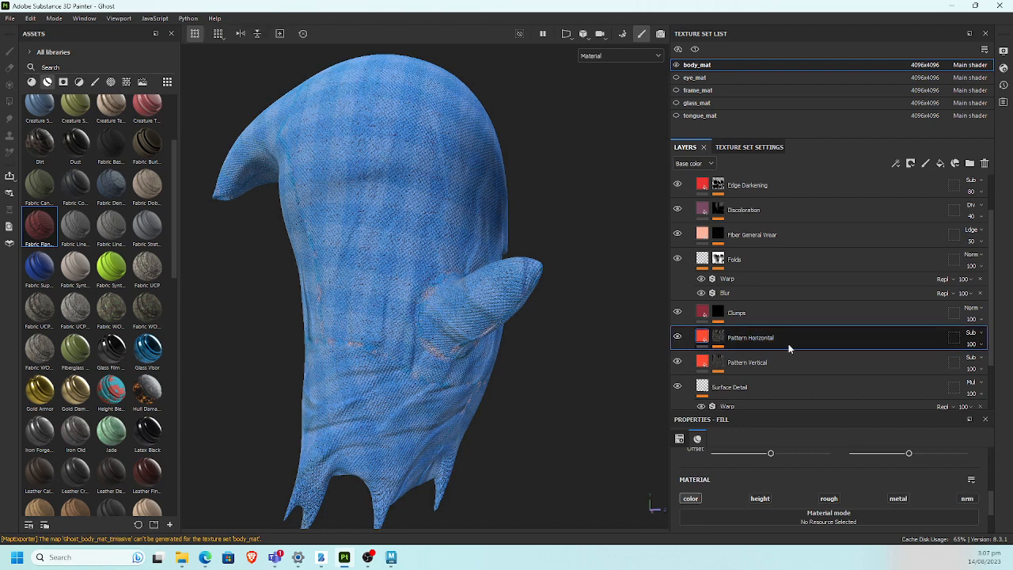
Step: Try Tri-planar projection on the Pattern Horizontal layer and undo the change
scroll(992, 361, "down", 2)
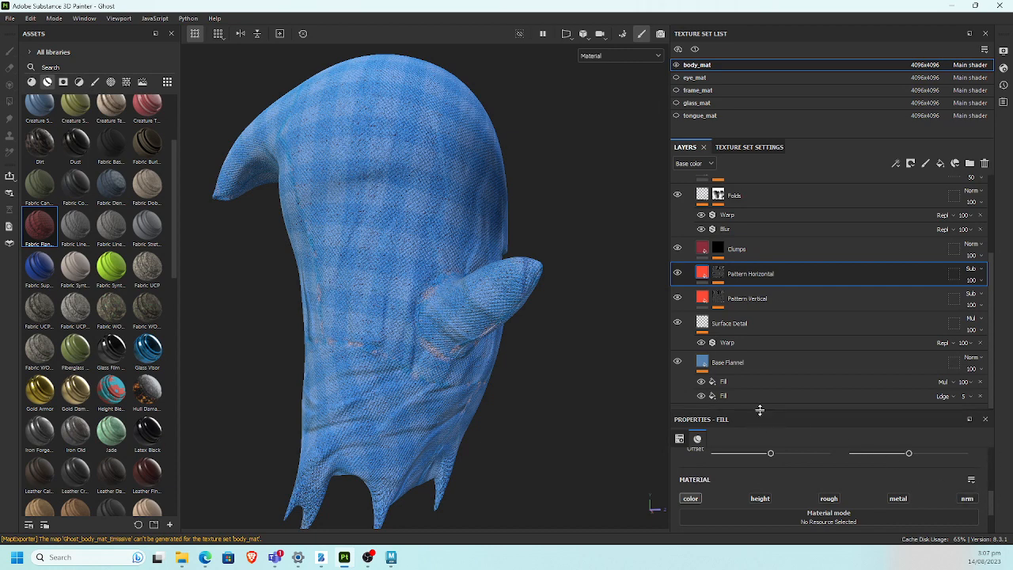
left_click_drag(759, 410, 760, 356)
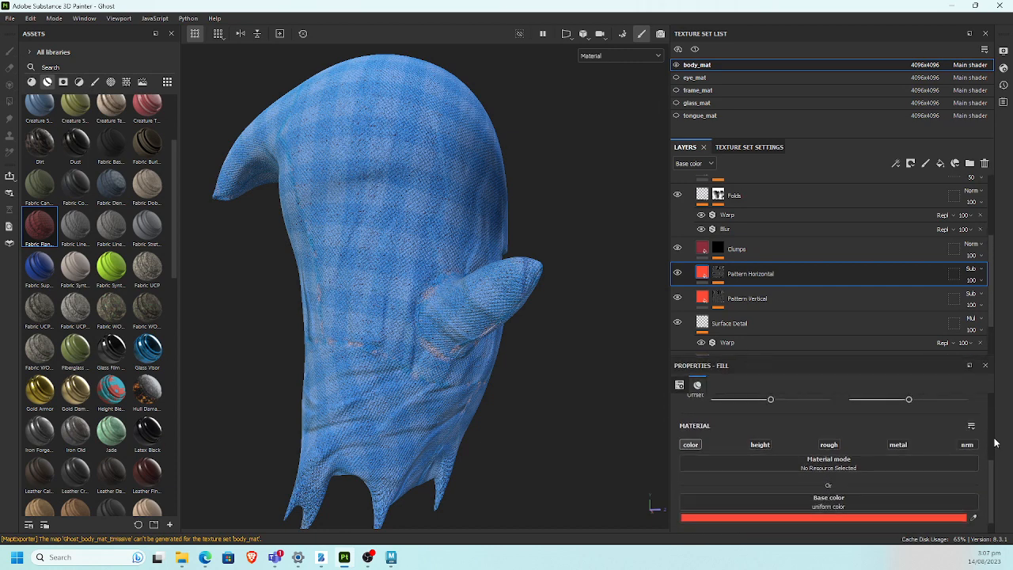
left_click_drag(990, 478, 989, 434)
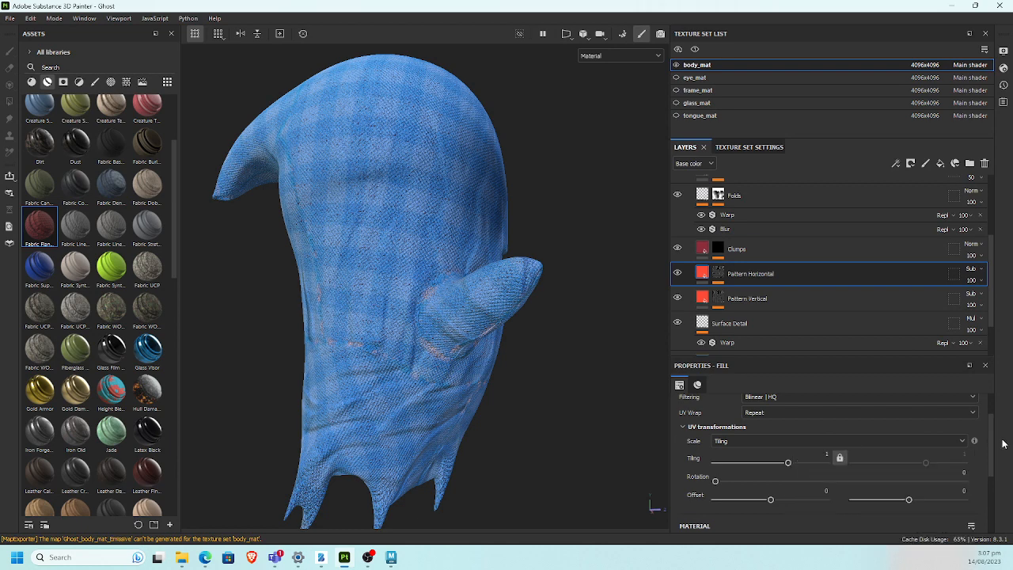
left_click_drag(997, 448, 1002, 428)
left_click(910, 413)
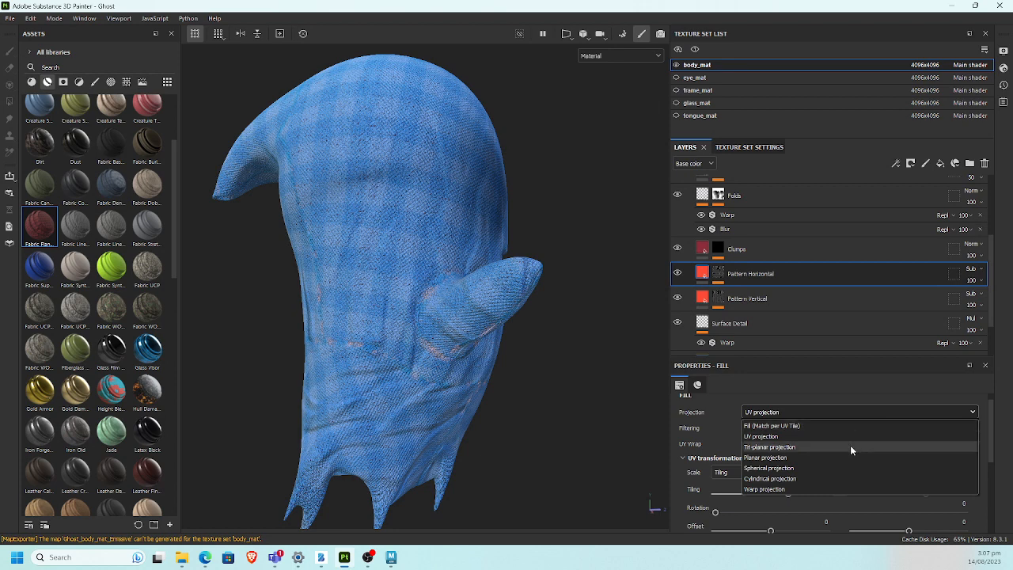
left_click(850, 446)
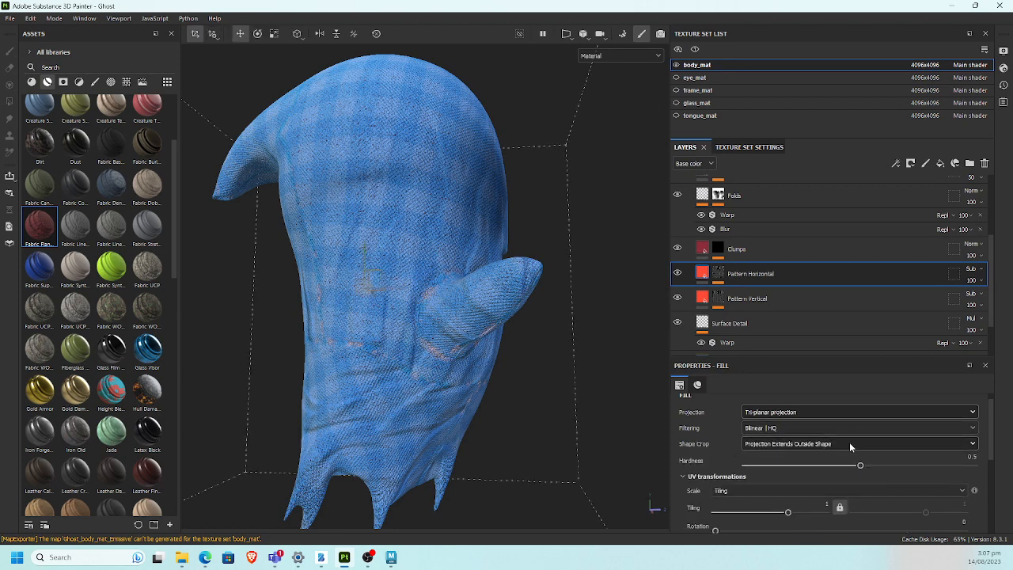
key("ctrl+z")
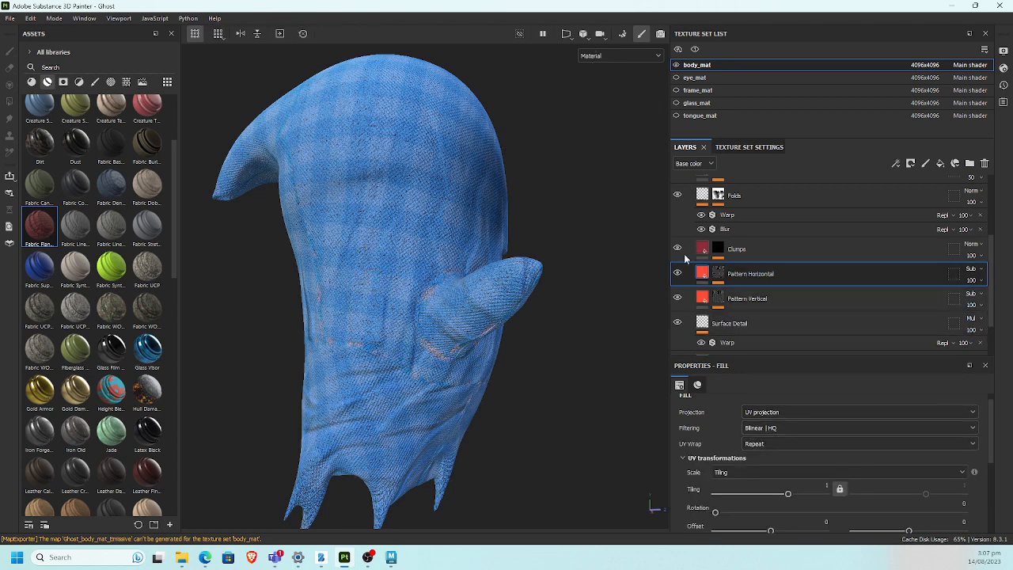
Step: Check the effect of the Pattern Vertical and Edge Darkening layers by switching their visibility
left_click(678, 299)
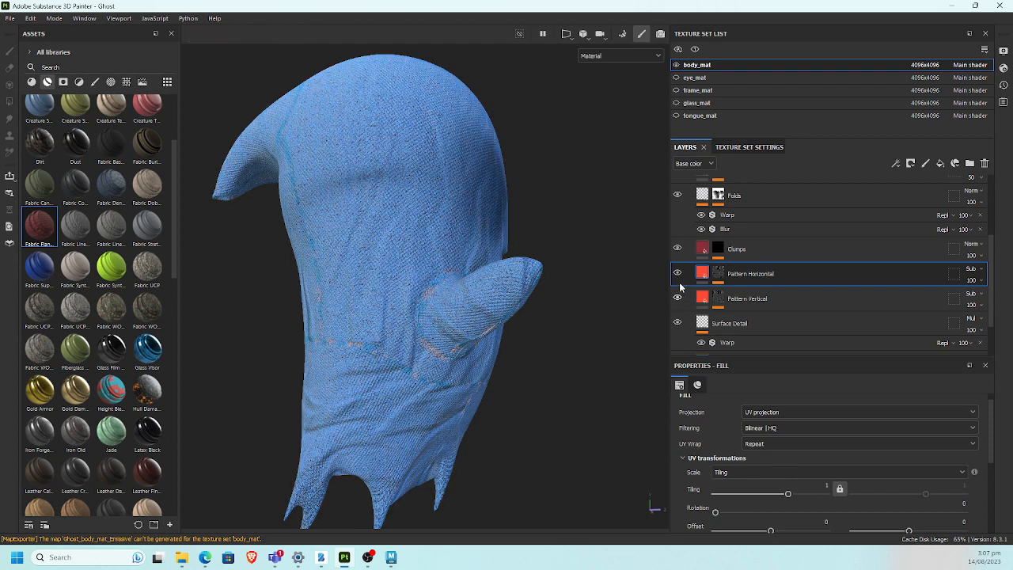
left_click(678, 298)
scroll(995, 283, "up", 5)
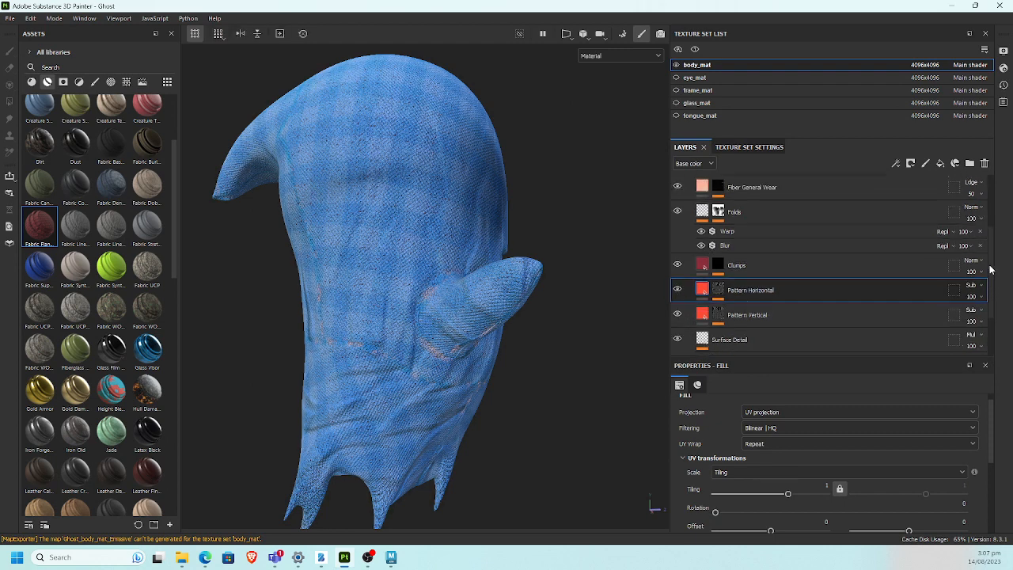
left_click(796, 218)
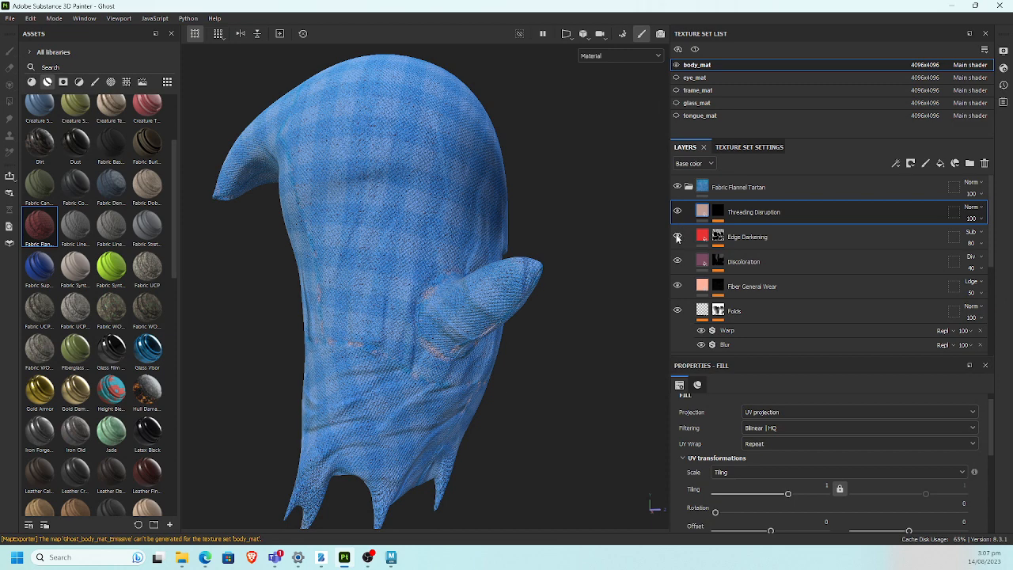
left_click(677, 237)
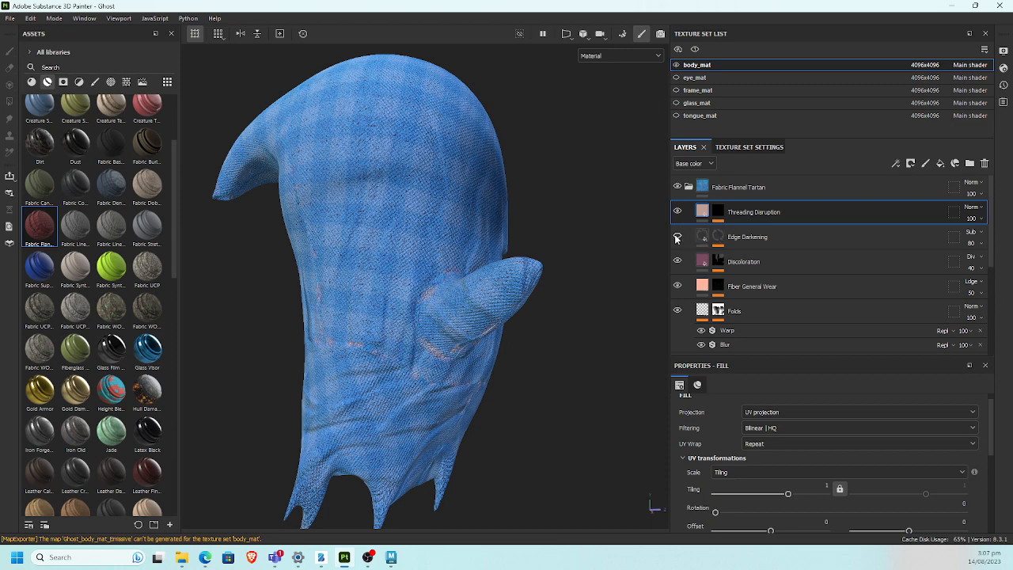
Step: Collapse the Fabric Flannel Tartan folder and hide it on the ghost body
left_click(990, 280)
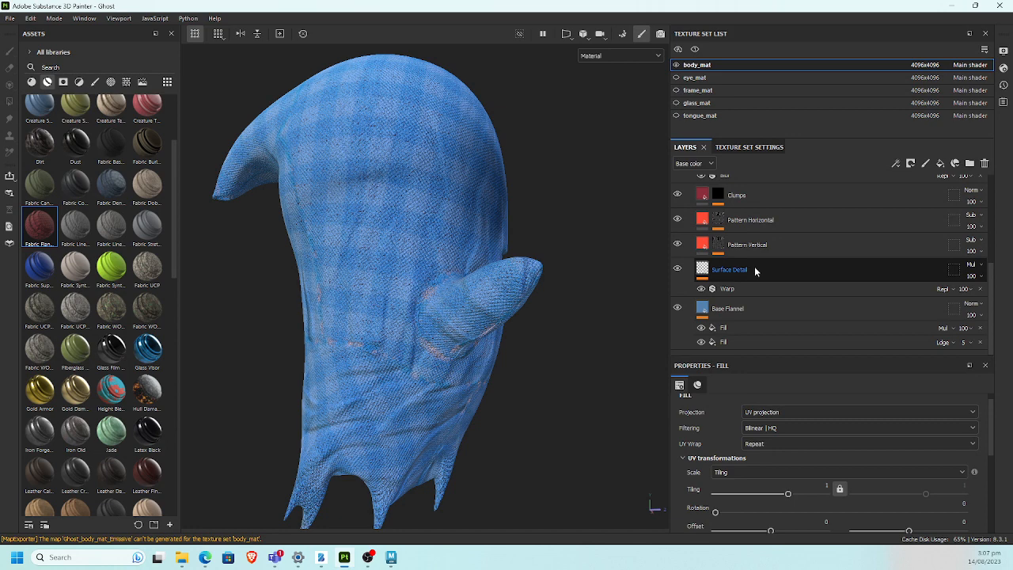
left_click(994, 253)
left_click(687, 188)
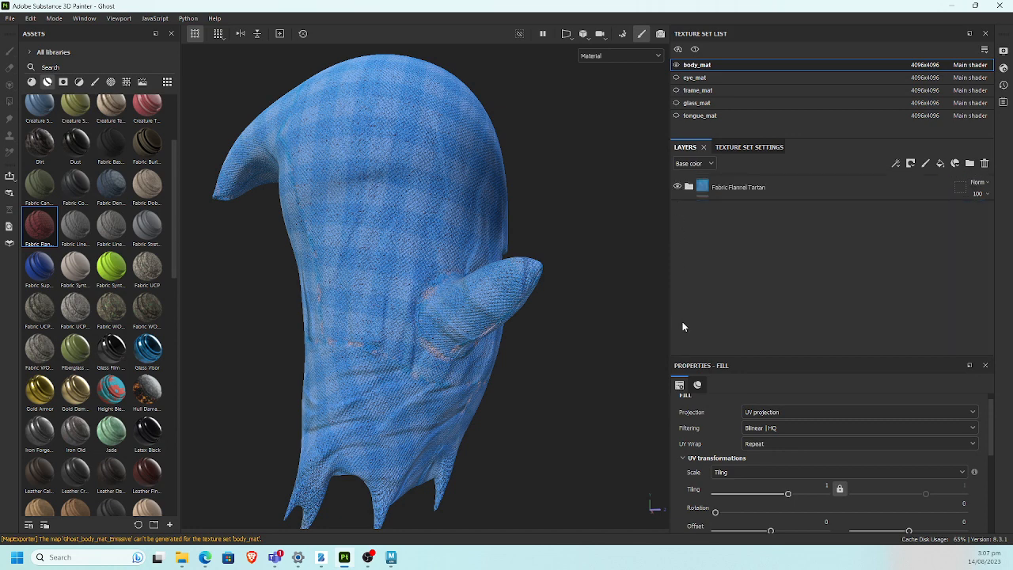
left_click_drag(647, 293, 506, 346, "alt")
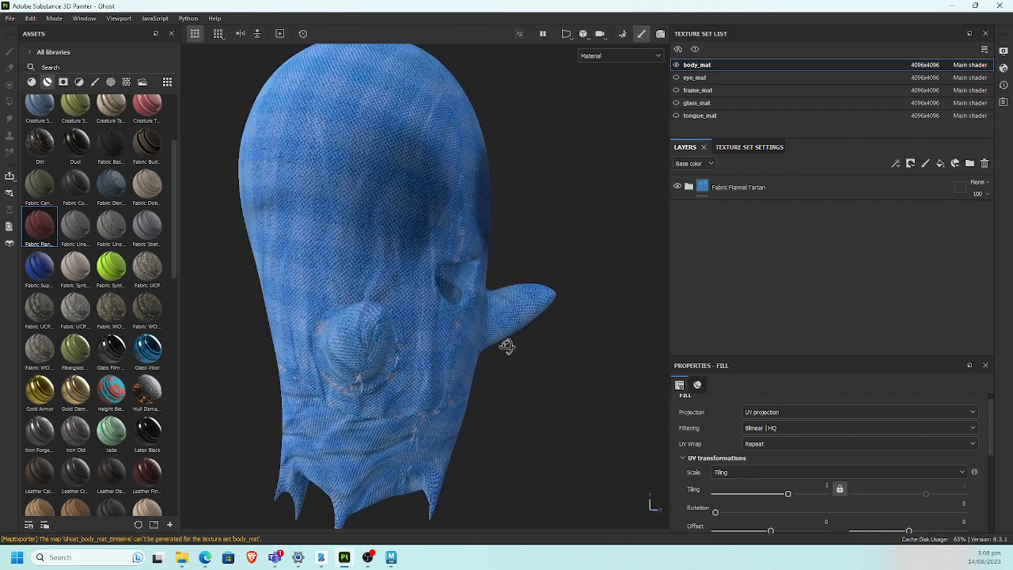
left_click(752, 189)
left_click(677, 188)
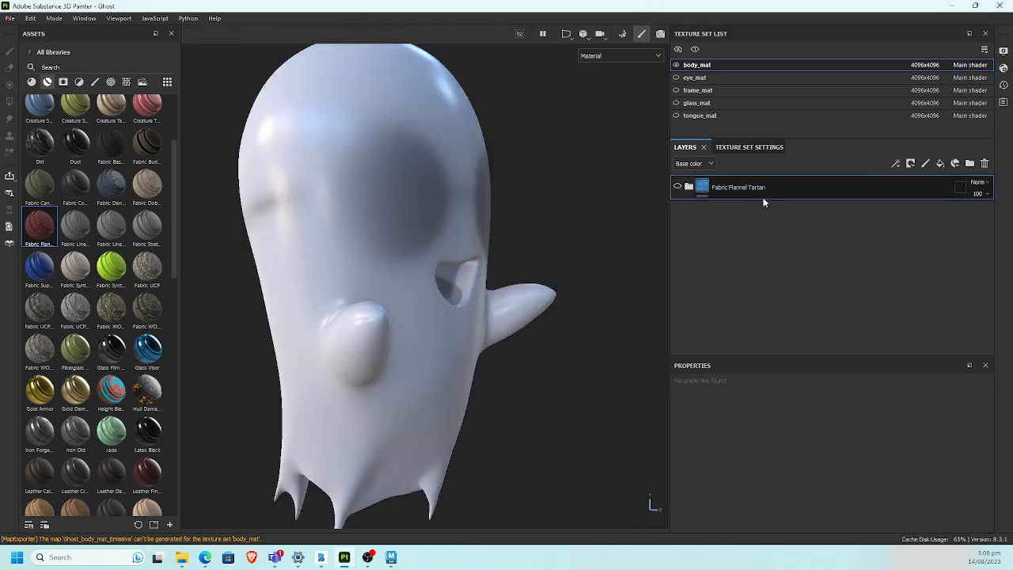
Step: Create a new folder above Fabric Flannel Tartan and add a fill layer inside it
left_click(969, 164)
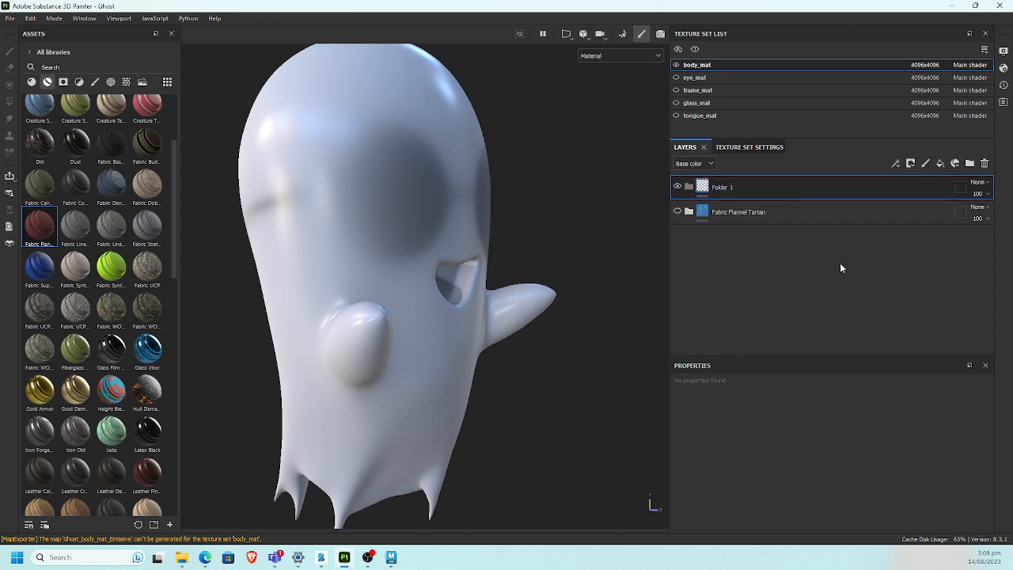
double_click(723, 192)
left_click(940, 163)
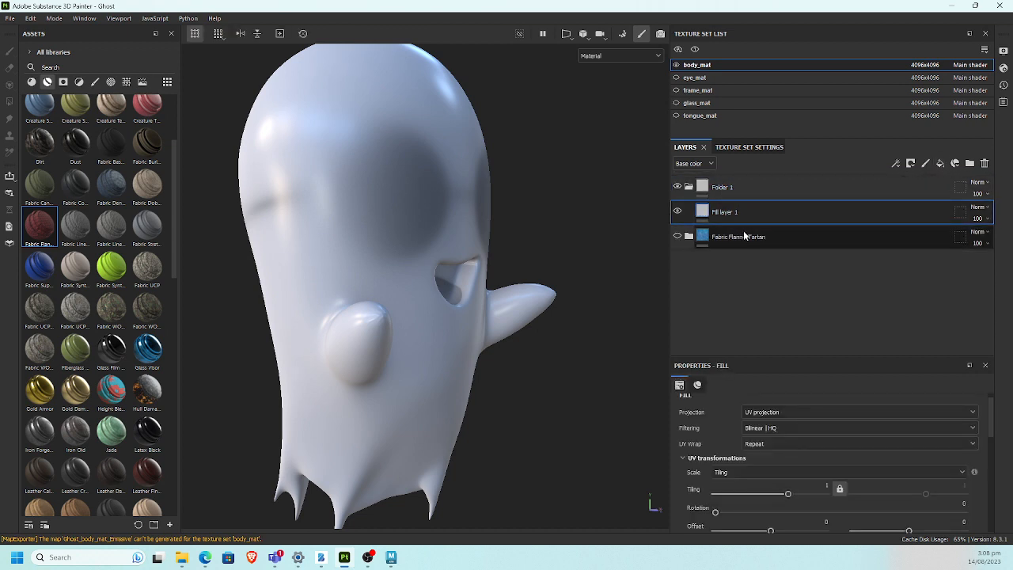
Step: Browse the texture assets and filter them with the search term "fabric"
middle_click_drag(510, 355, 520, 337, "alt")
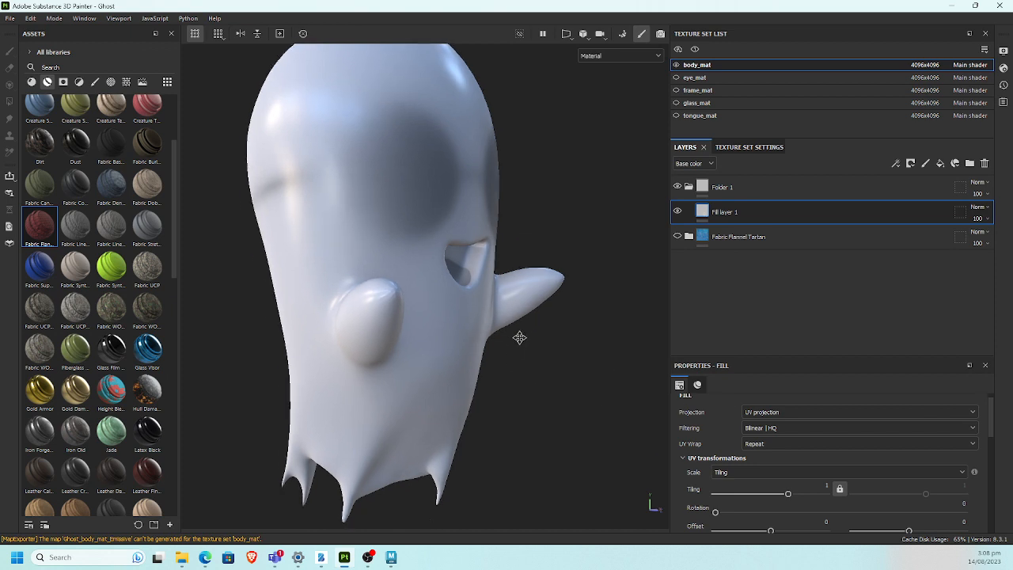
left_click_drag(519, 338, 699, 273, "alt")
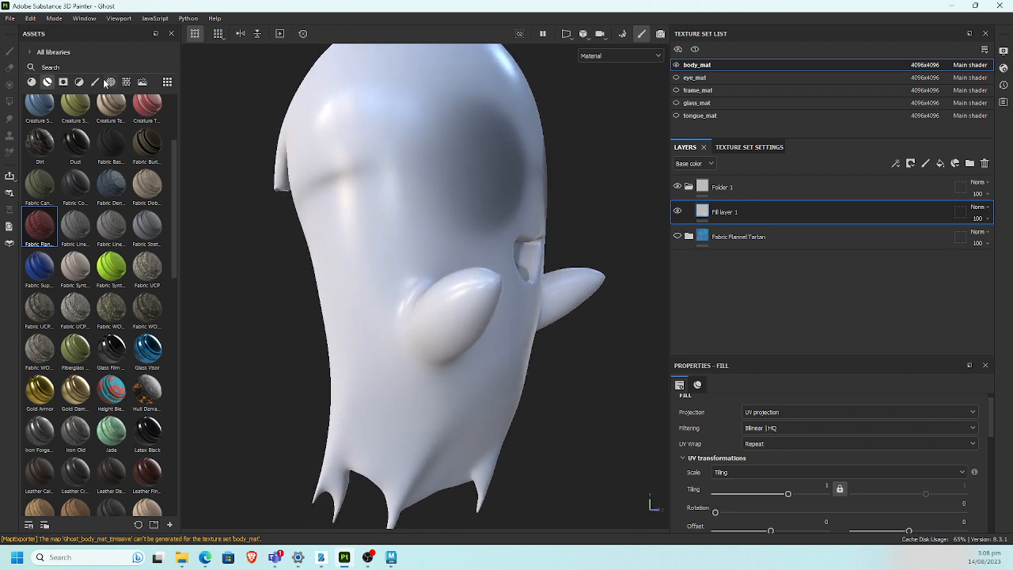
left_click(125, 81)
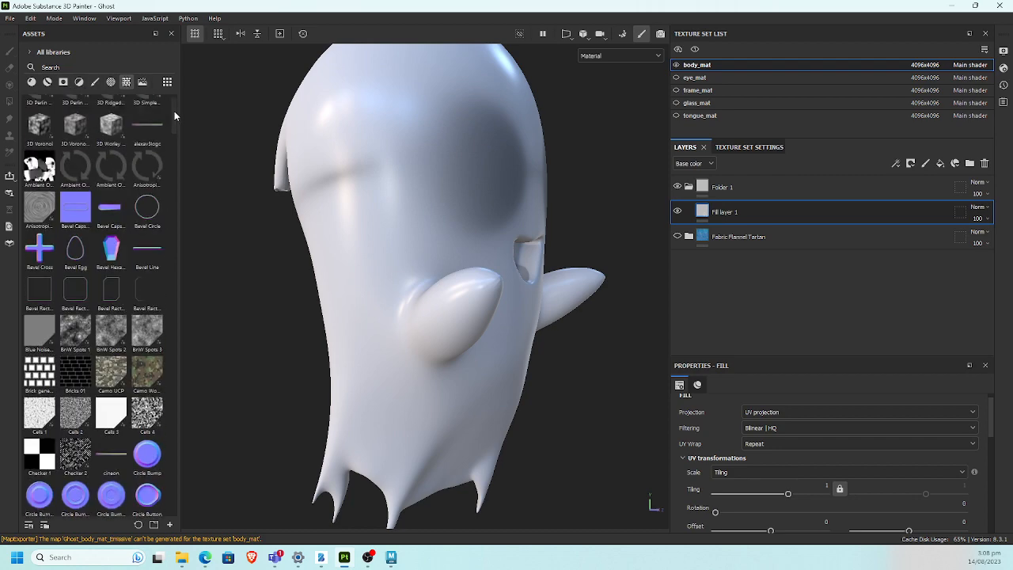
scroll(167, 147, "down", 3)
left_click_drag(167, 147, 168, 198)
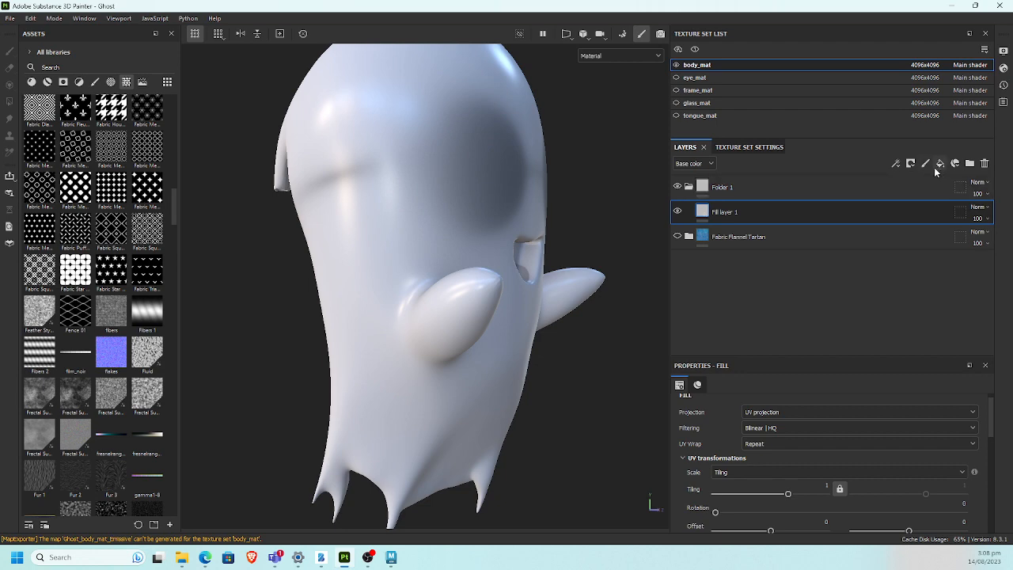
left_click_drag(174, 202, 175, 94)
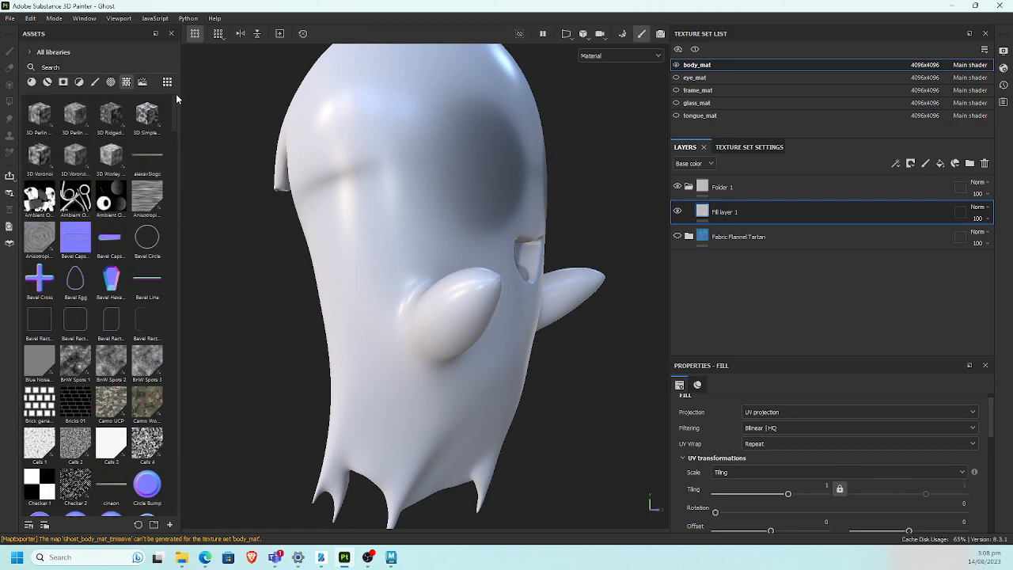
left_click(92, 68)
type("fabric")
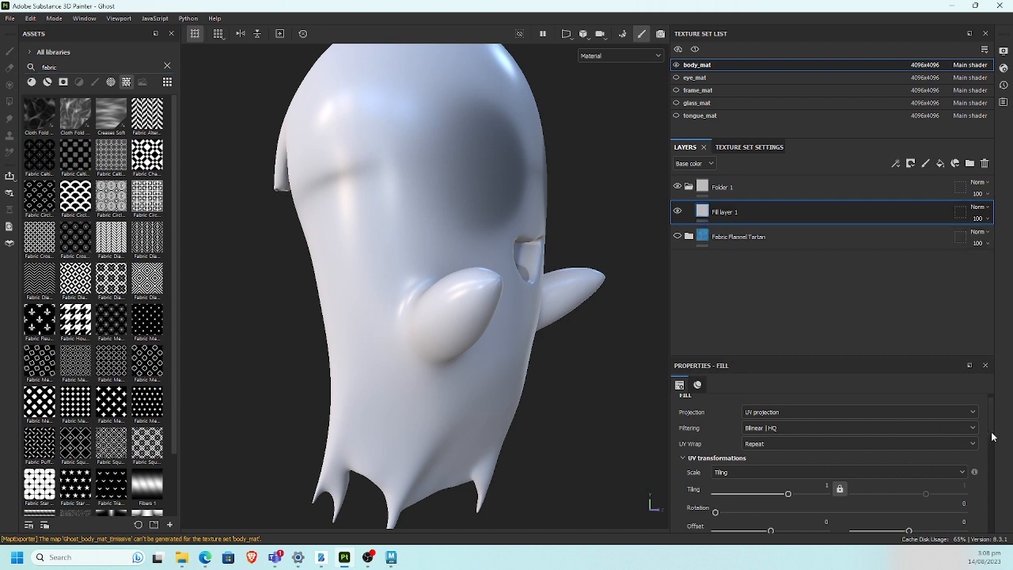
Step: Set the base color of Fill layer 1 to periwinkle blue, hex 767ED6
scroll(843, 448, "down", 5)
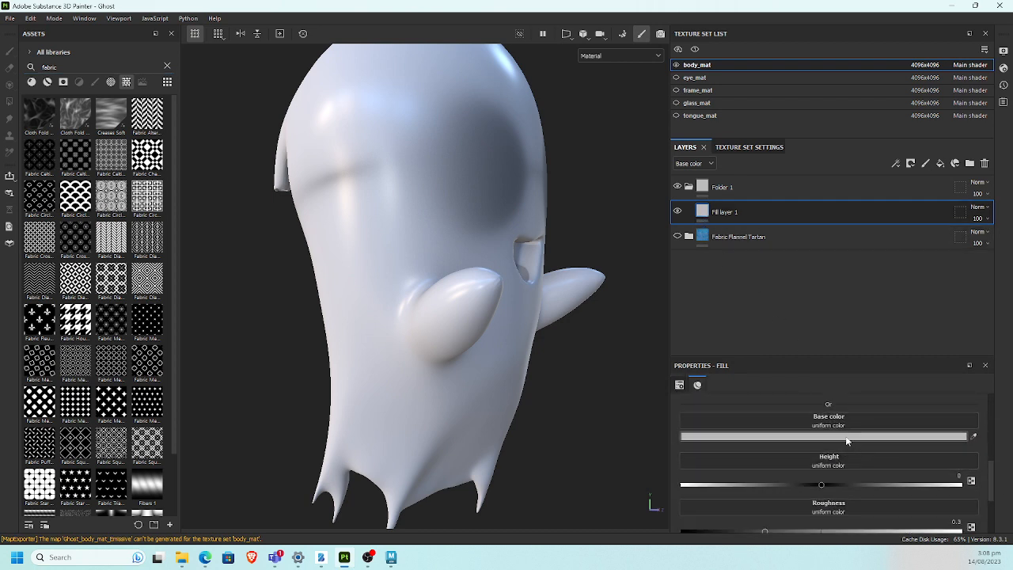
left_click(840, 436)
left_click(894, 382)
mouse_move(894, 382)
left_mouse_down()
mouse_move(908, 395)
mouse_move(834, 389)
left_mouse_up()
left_click(909, 412)
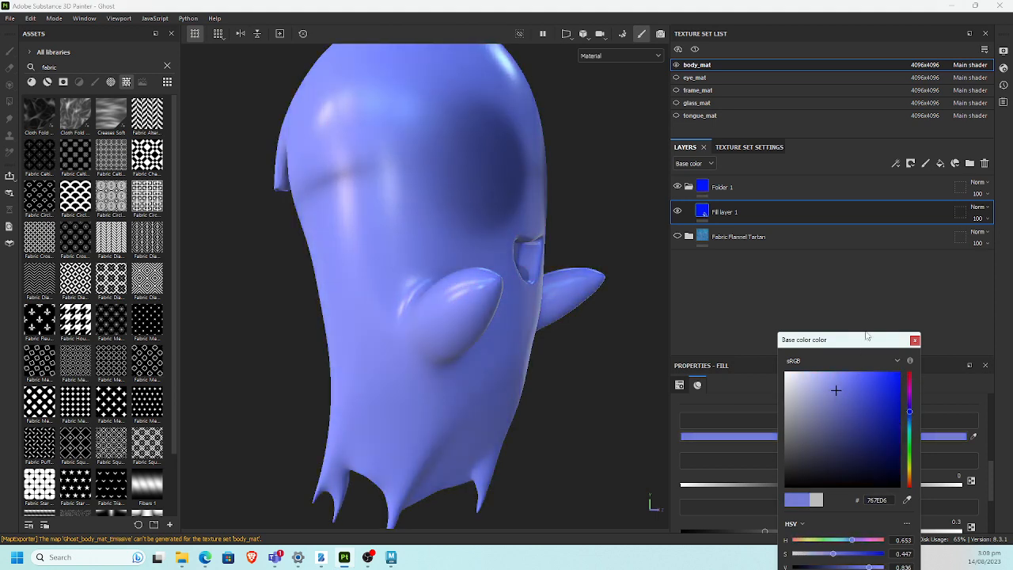
left_click(884, 303)
left_click(915, 341)
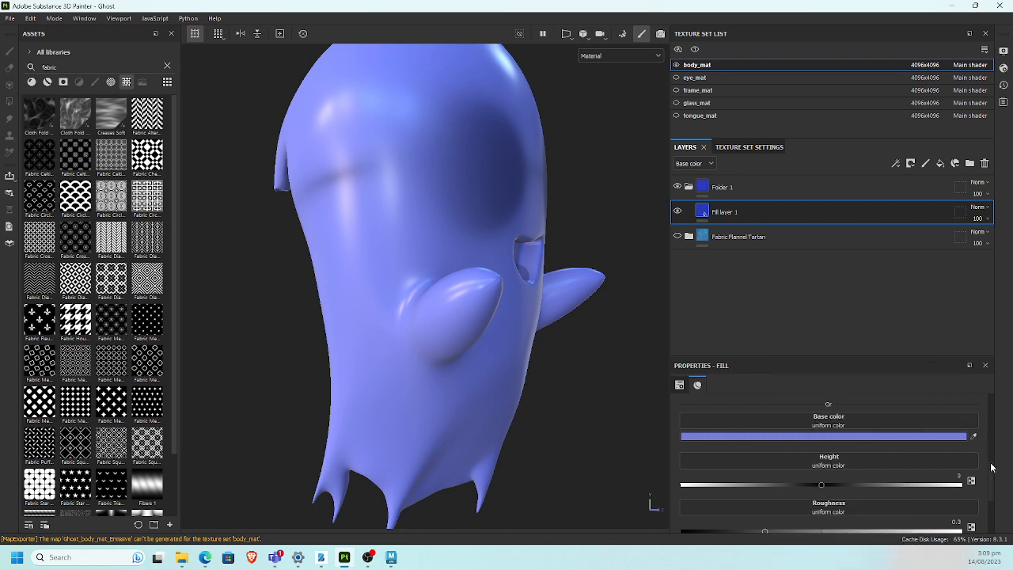
Step: Try the Fabric Diamond Alternate texture as the base color of Fill layer 1, then undo it
left_click_drag(991, 481, 982, 444)
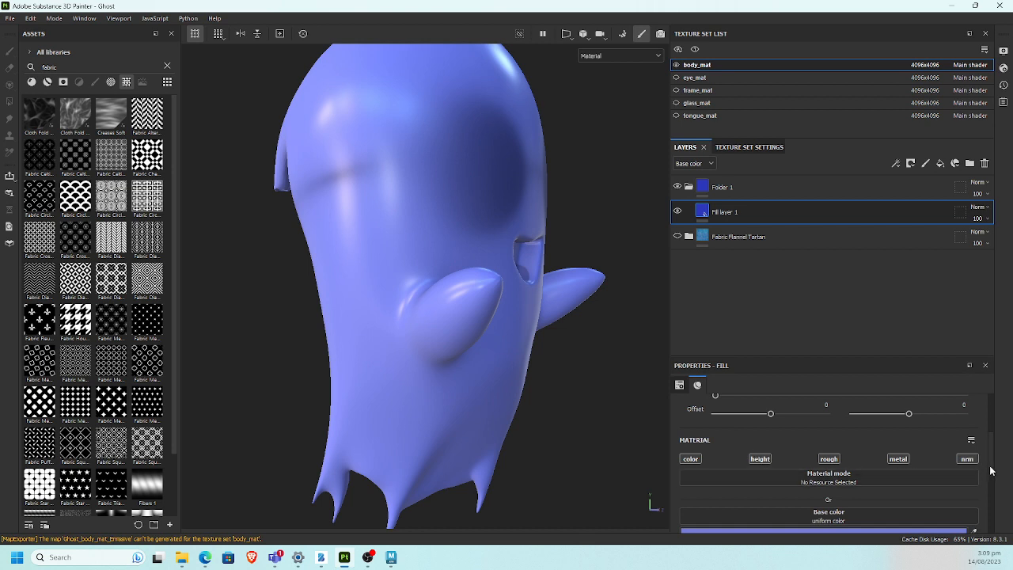
left_click_drag(990, 470, 960, 377)
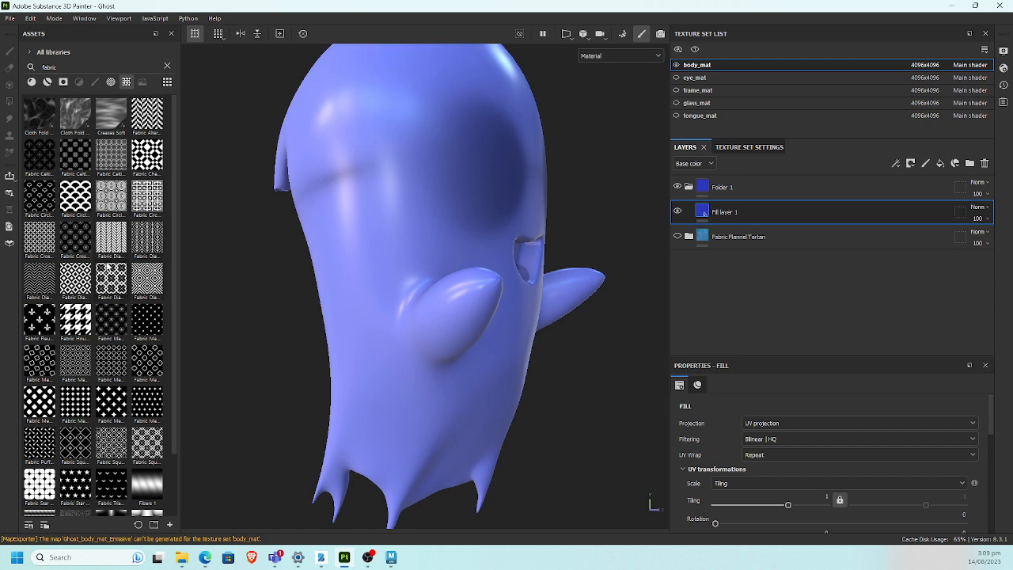
left_click_drag(76, 279, 747, 213)
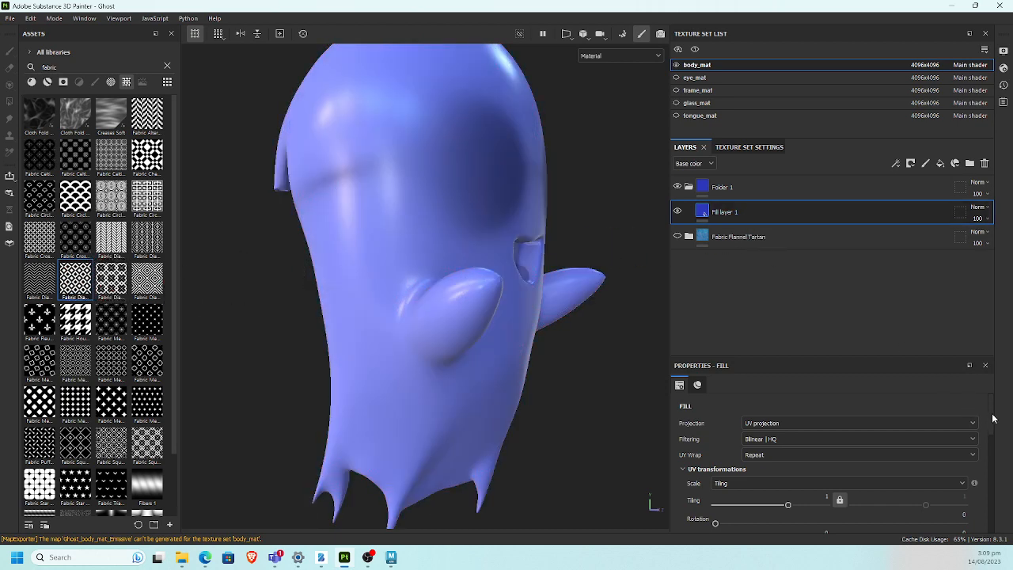
left_click_drag(992, 414, 994, 486)
left_click_drag(82, 281, 818, 405)
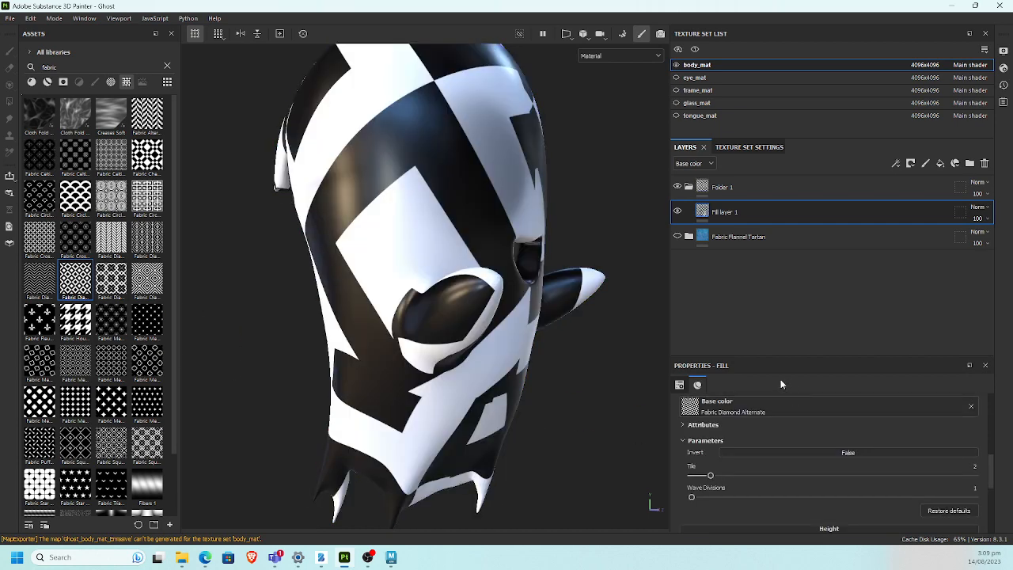
key("ctrl+z")
Step: Add a black mask to Fill layer 1
right_click(771, 210)
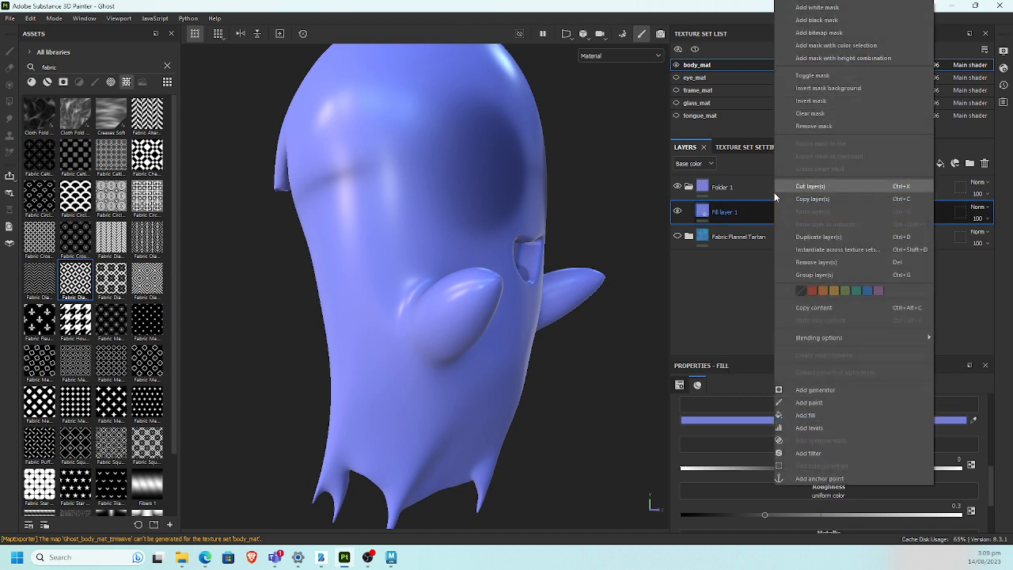
left_click(767, 210)
left_click(910, 163)
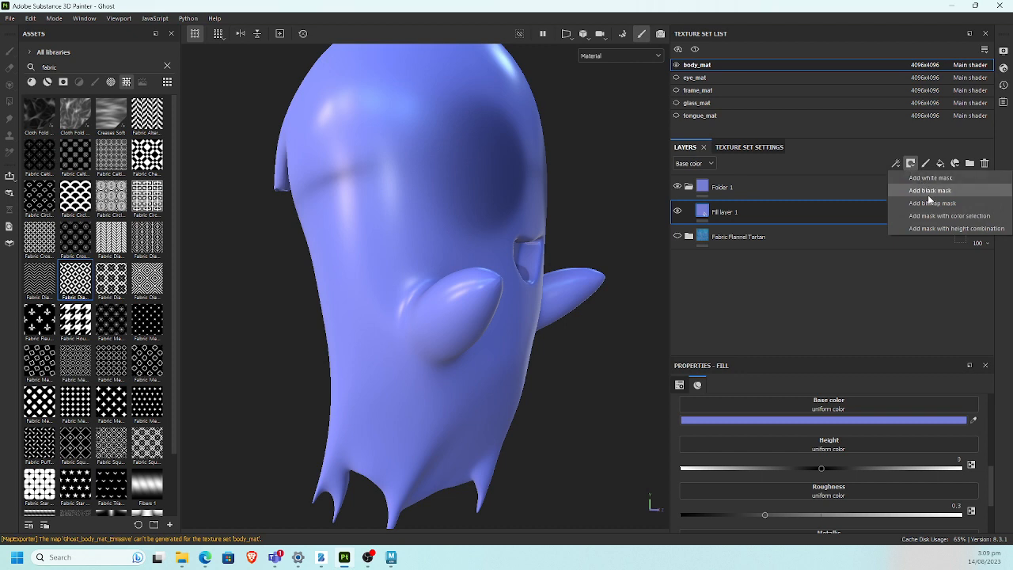
left_click(929, 192)
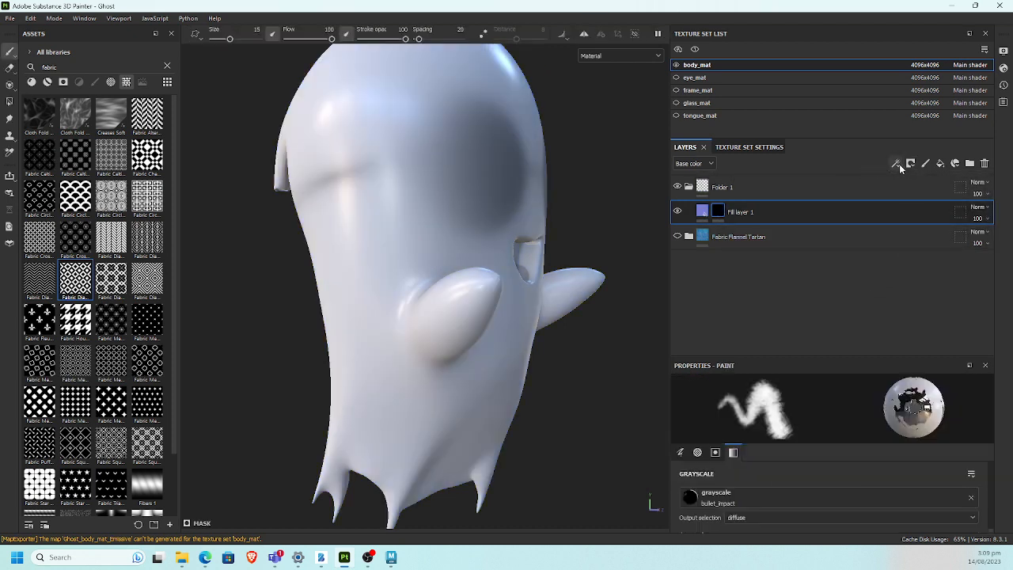
Step: Add a fill effect to Fill layer 1's mask and assign the Fabric Diamond Alternate texture as its grayscale
left_click(897, 164)
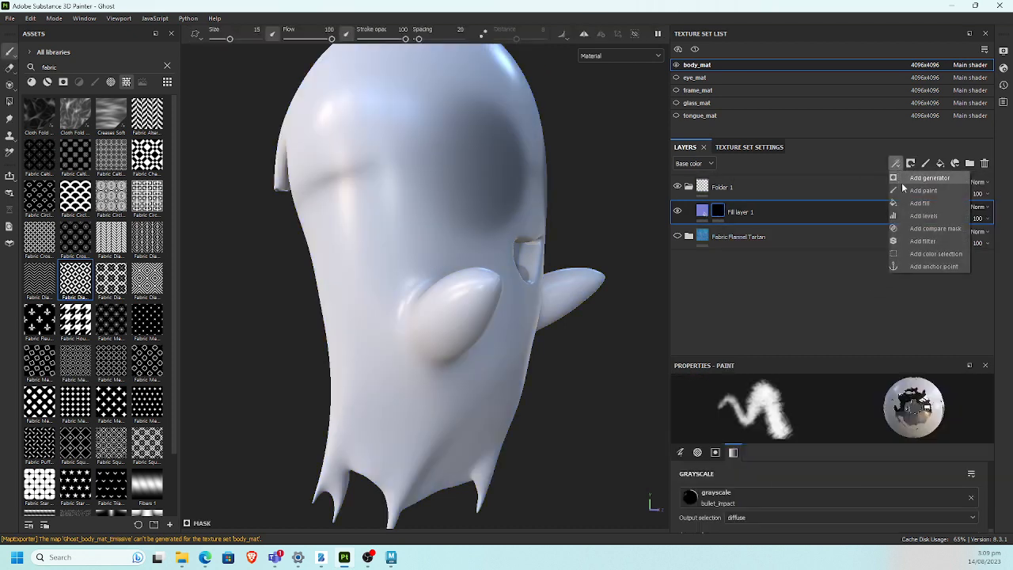
left_click(920, 203)
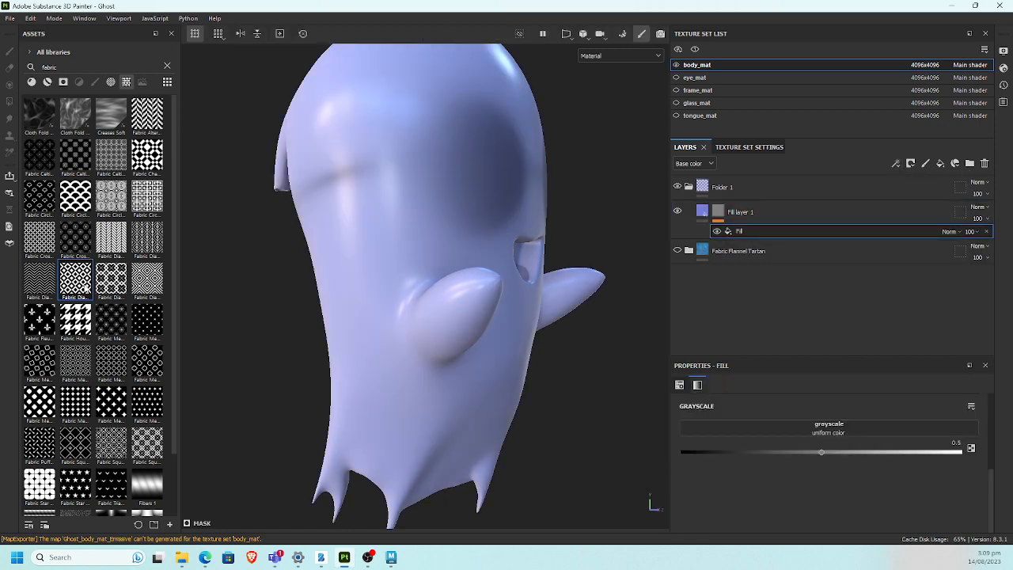
left_click_drag(85, 284, 812, 431)
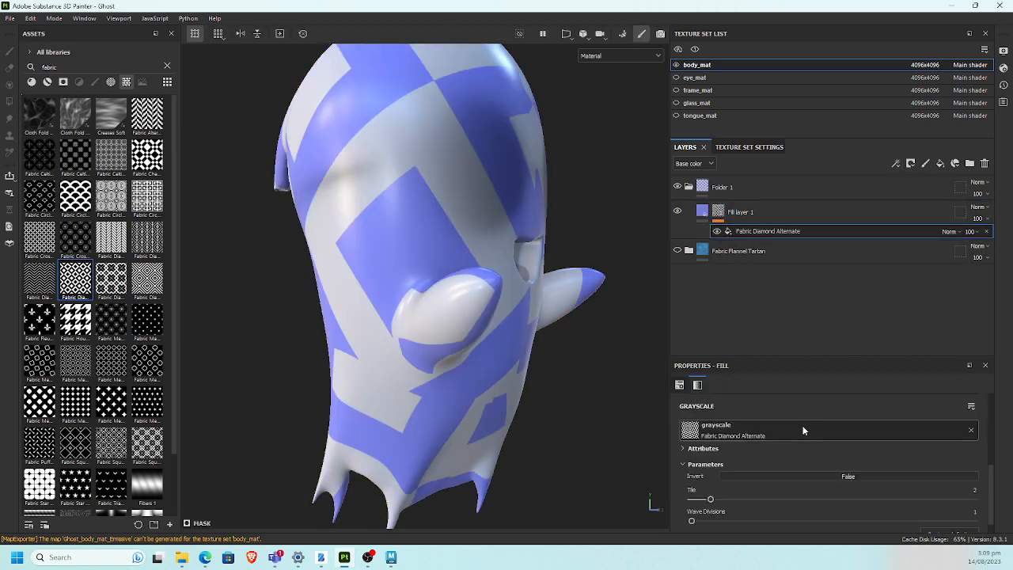
middle_click_drag(464, 309, 432, 316, "alt")
right_click_drag(432, 316, 345, 317, "alt")
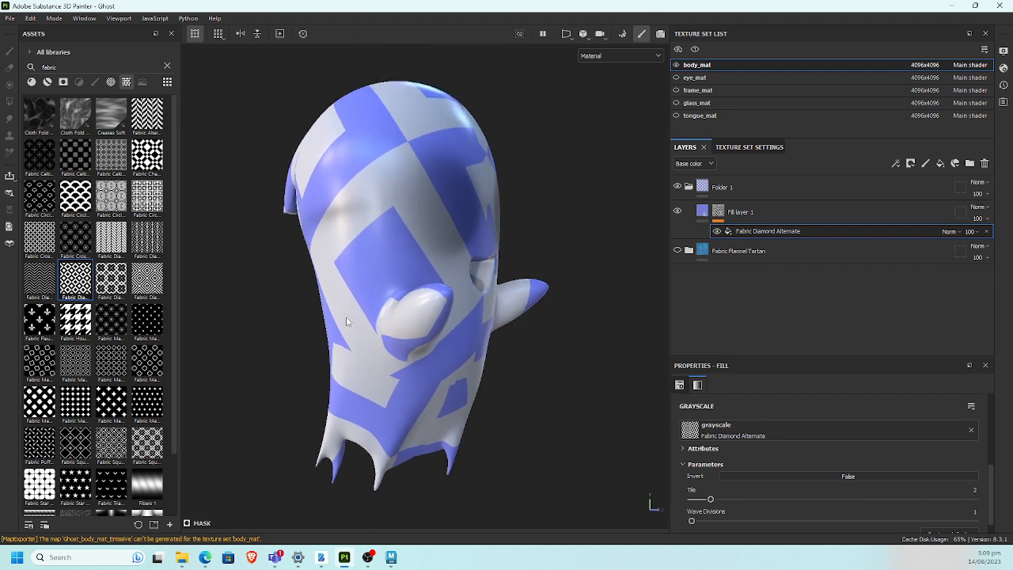
Step: Set the Fabric Diamond Alternate fill's tiling to about 22.23 and its projection to Tri-planar projection
left_click(679, 384)
left_click_drag(789, 500, 816, 502)
left_click_drag(582, 354, 474, 333, "alt")
left_click(789, 419)
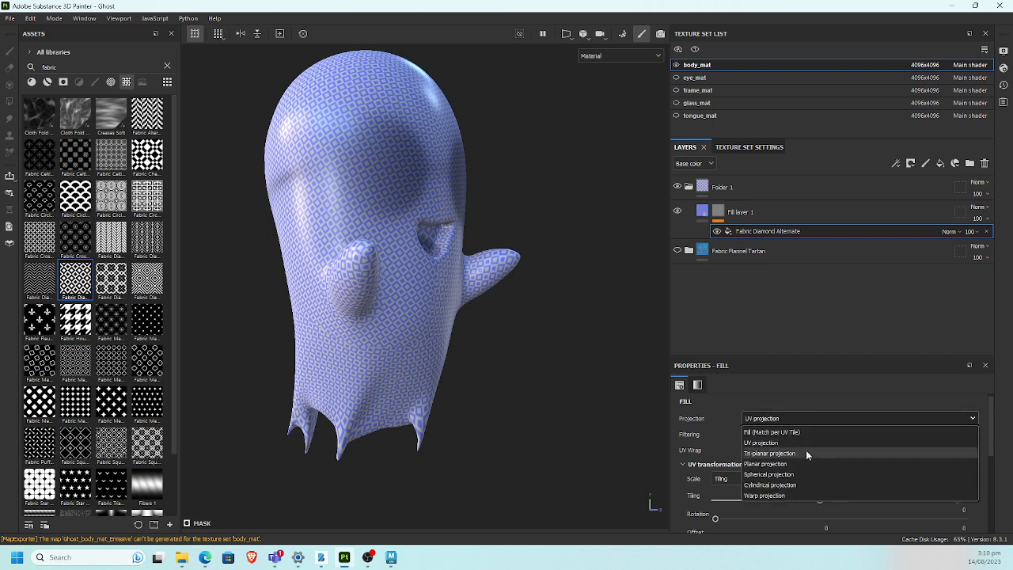
left_click(806, 452)
left_click_drag(561, 338, 402, 203, "alt")
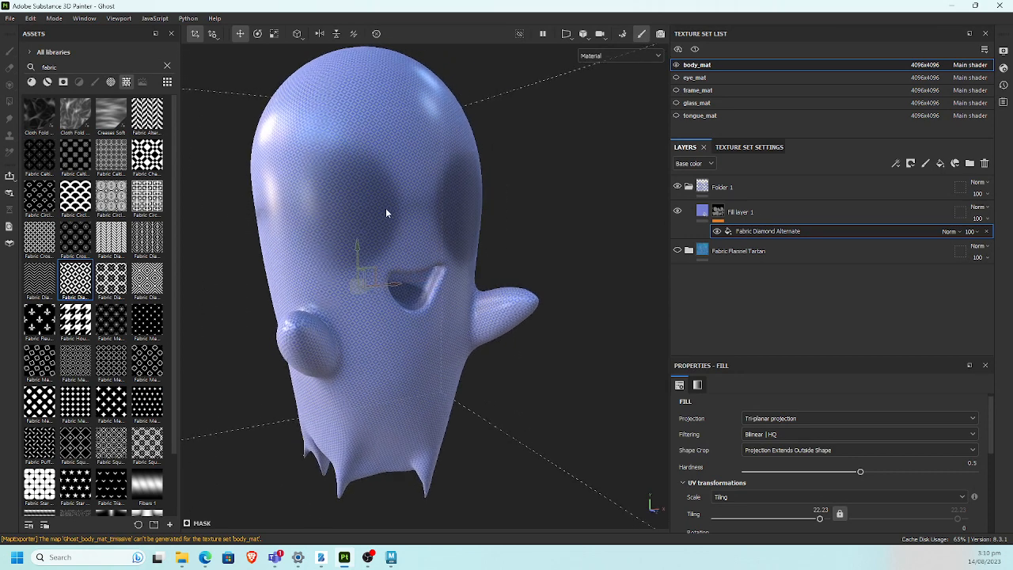
Step: Try removing the ambient occlusion mesh map from body_mat, undo the removal, and return to the layer stack
left_click(756, 147)
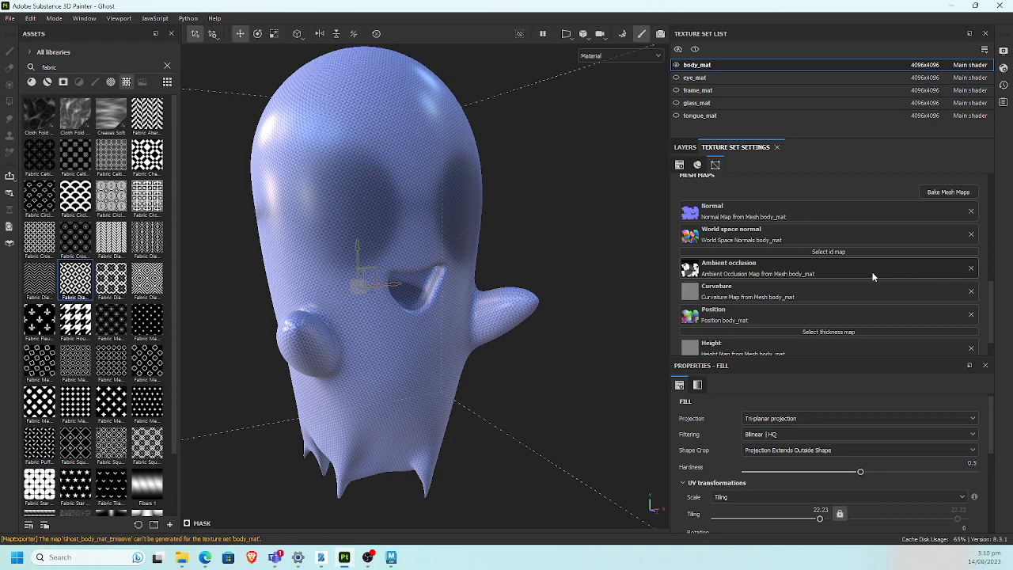
left_click(970, 269)
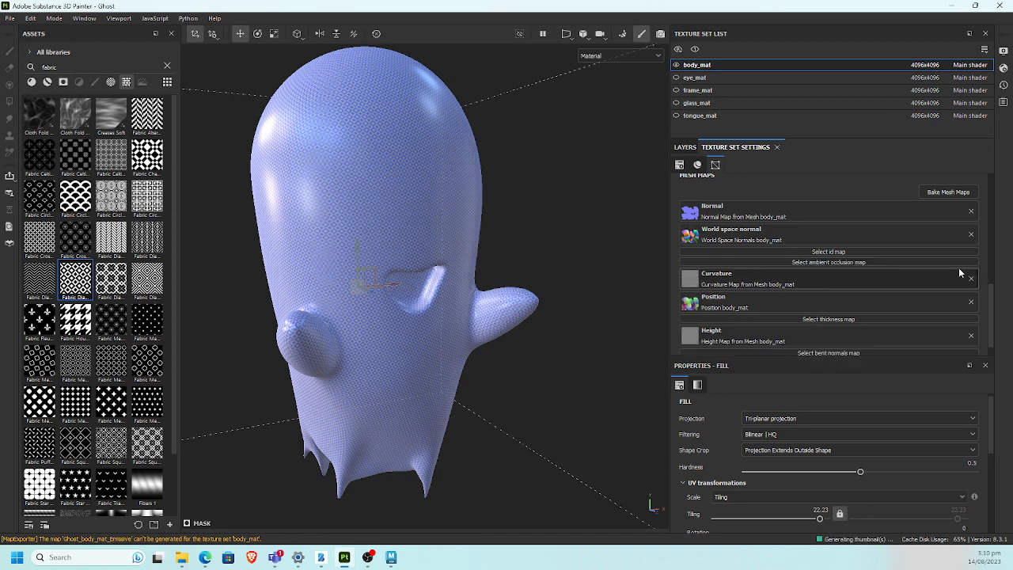
key("ctrl+z")
left_click_drag(502, 276, 547, 276, "alt")
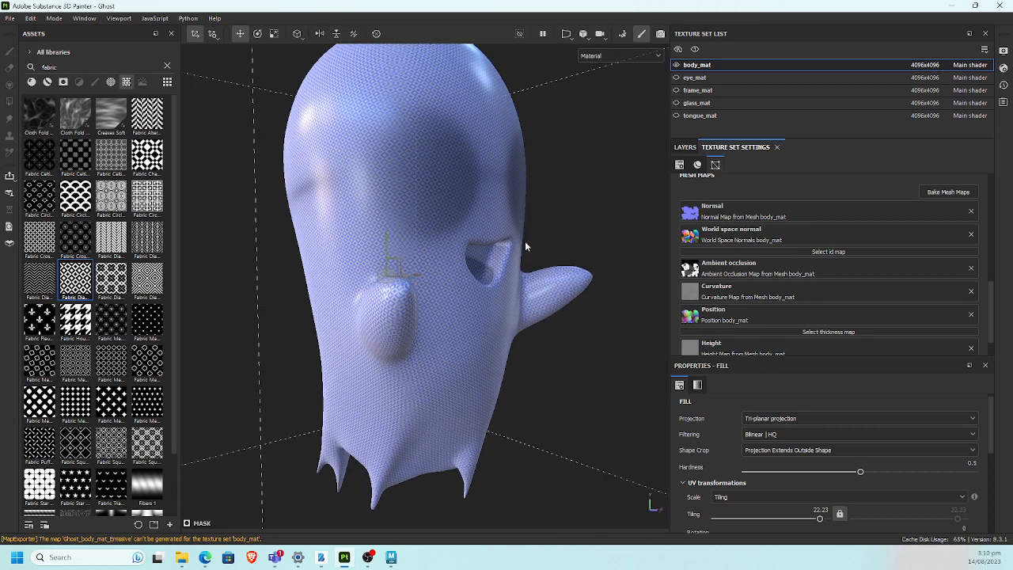
left_click_drag(524, 242, 530, 235, "alt")
left_click(686, 148)
left_click_drag(381, 252, 394, 232, "alt")
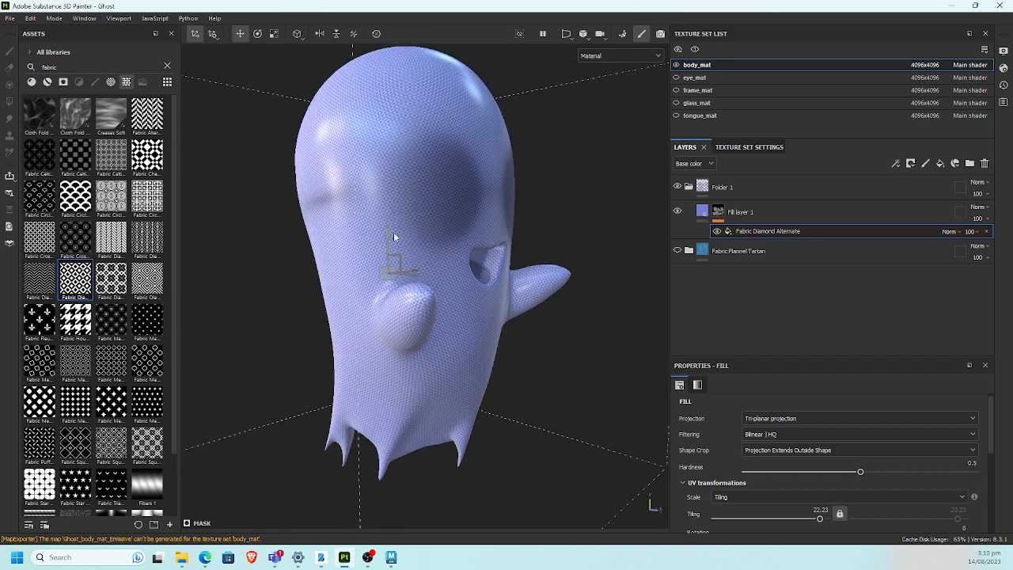
Step: Create a new fill layer and place it inside Folder 1, above Fill layer 1
left_click(716, 221)
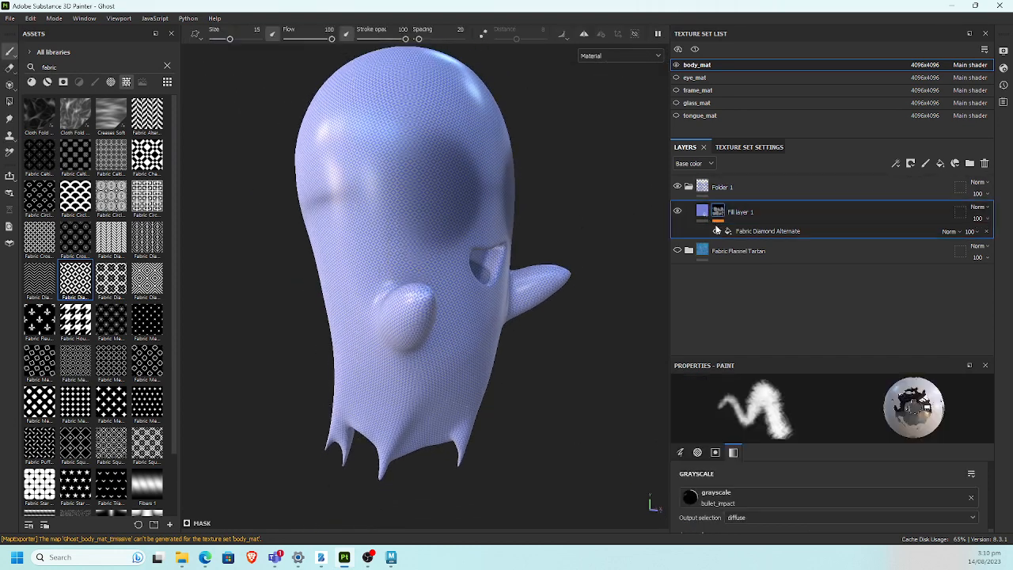
left_click(760, 188)
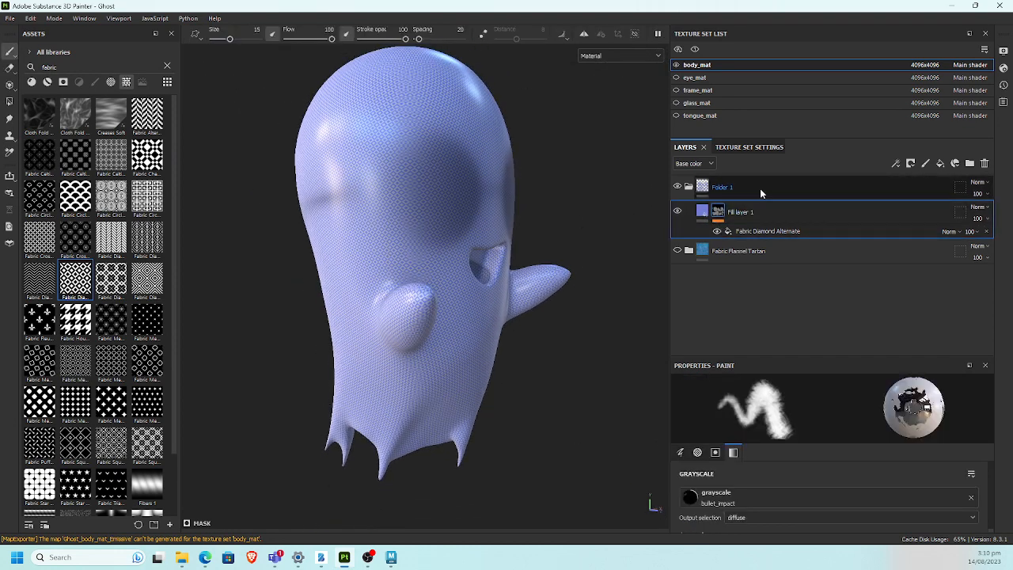
left_click(940, 164)
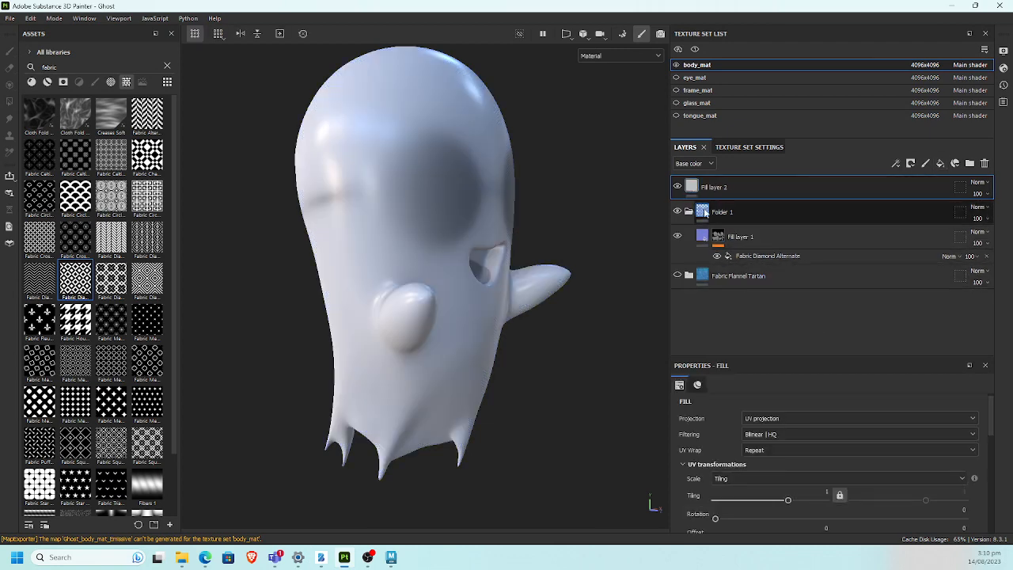
left_click_drag(746, 188, 746, 217)
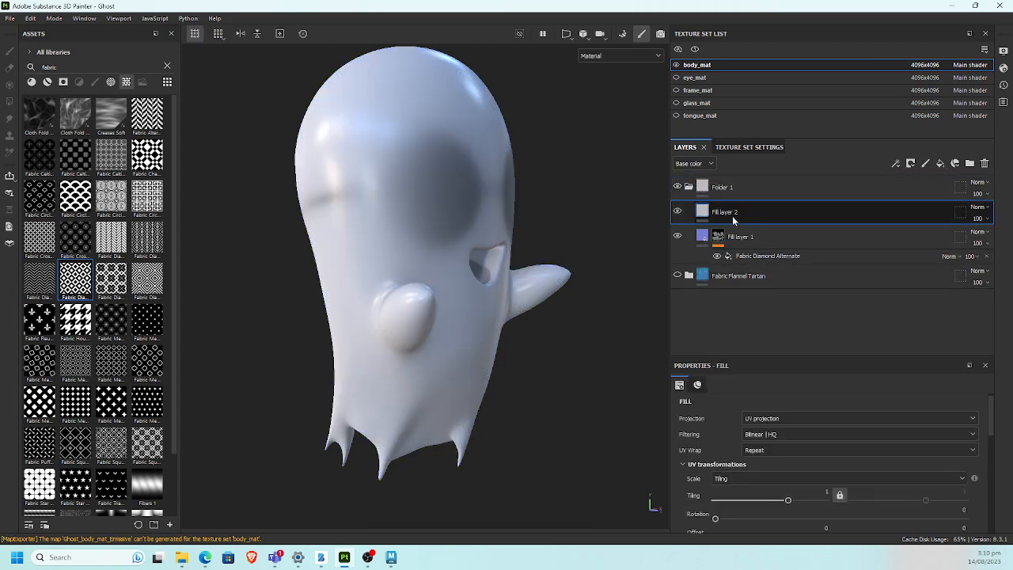
Step: Set Fill layer 2's base color to near-black, about hex 1B1818, and leave only its color channel enabled
scroll(840, 449, "down", 5)
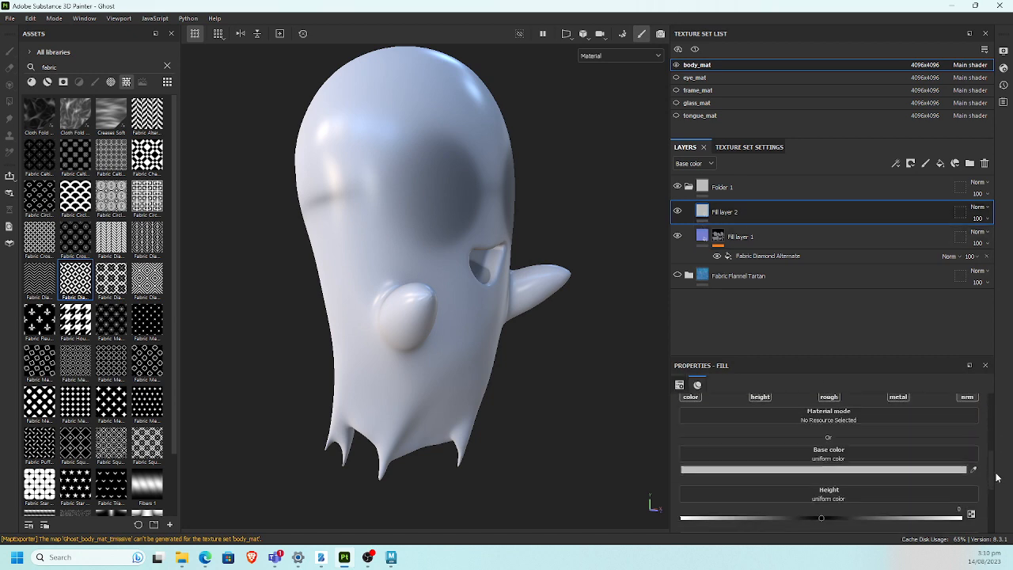
left_click(840, 441)
left_click_drag(847, 417, 795, 475)
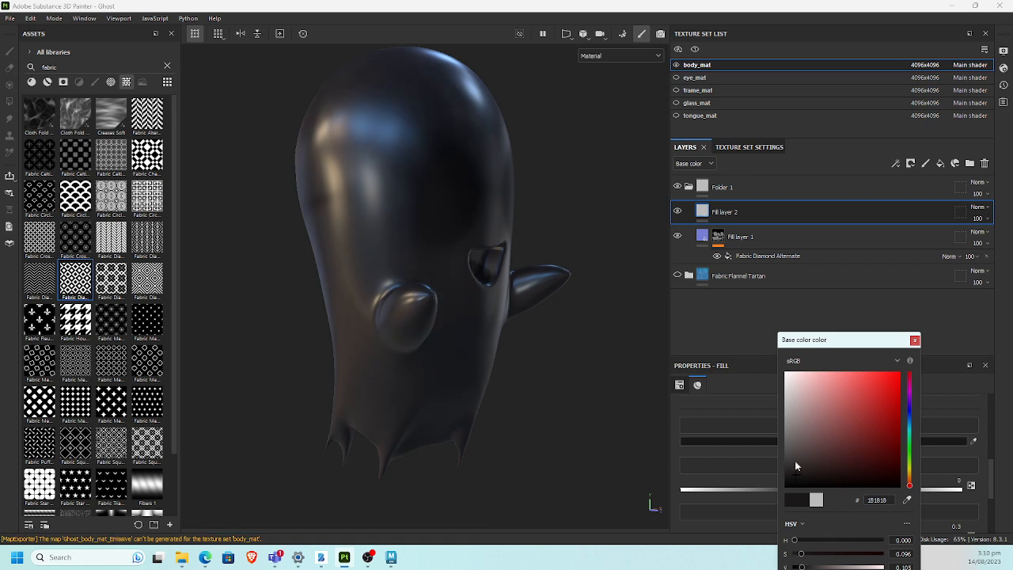
left_click(915, 341)
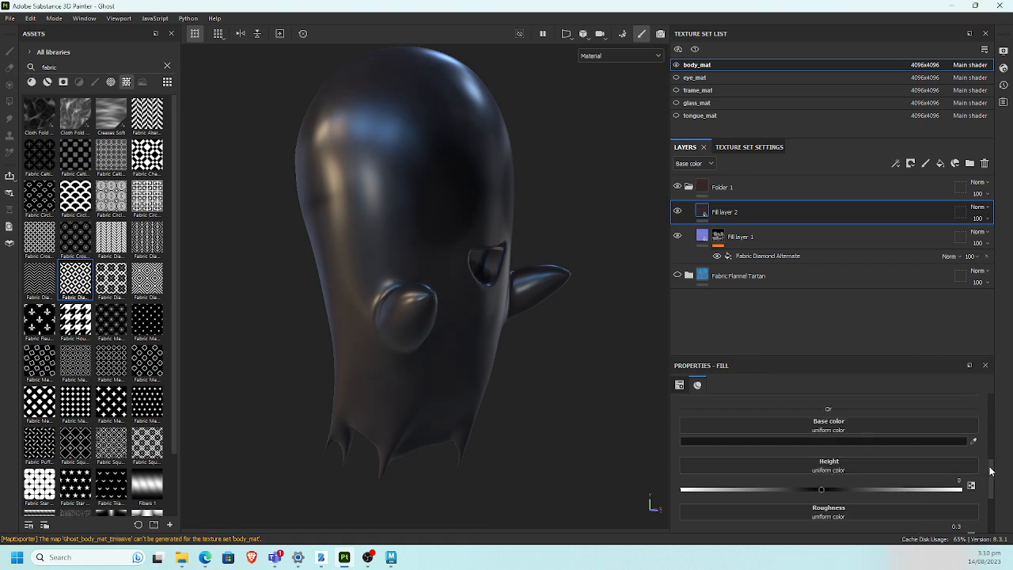
left_click_drag(990, 471, 988, 443)
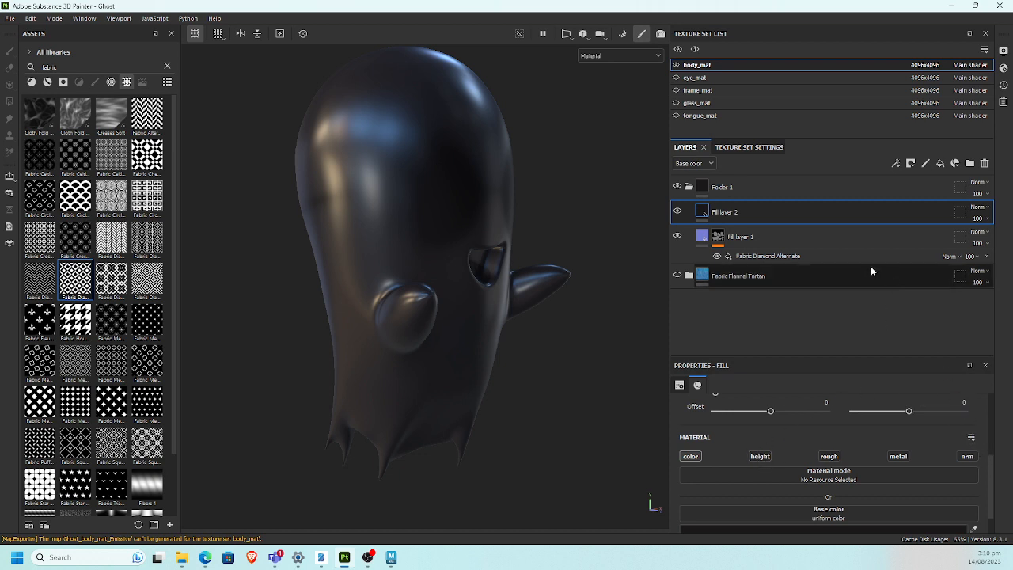
Step: Try a Curvature generator directly on Fill layer 2's content, then undo both the selection and the generator effect
left_click(896, 164)
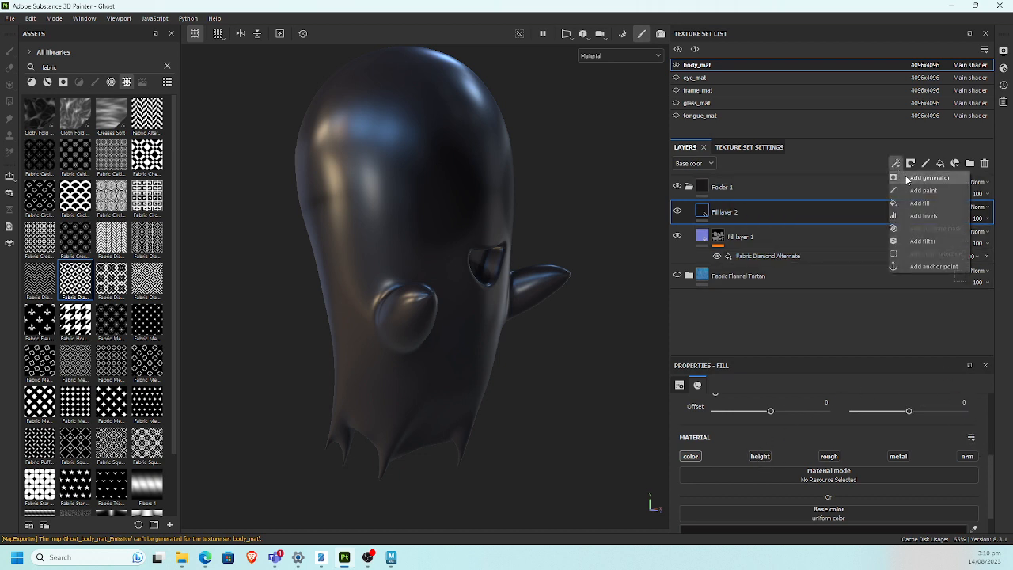
left_click(913, 179)
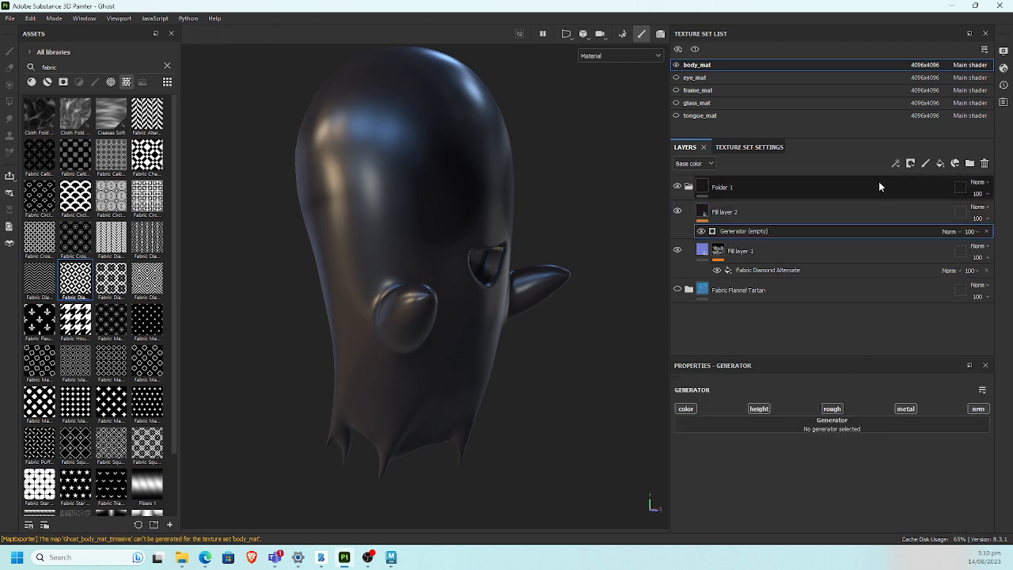
left_click_drag(479, 255, 511, 314, "alt")
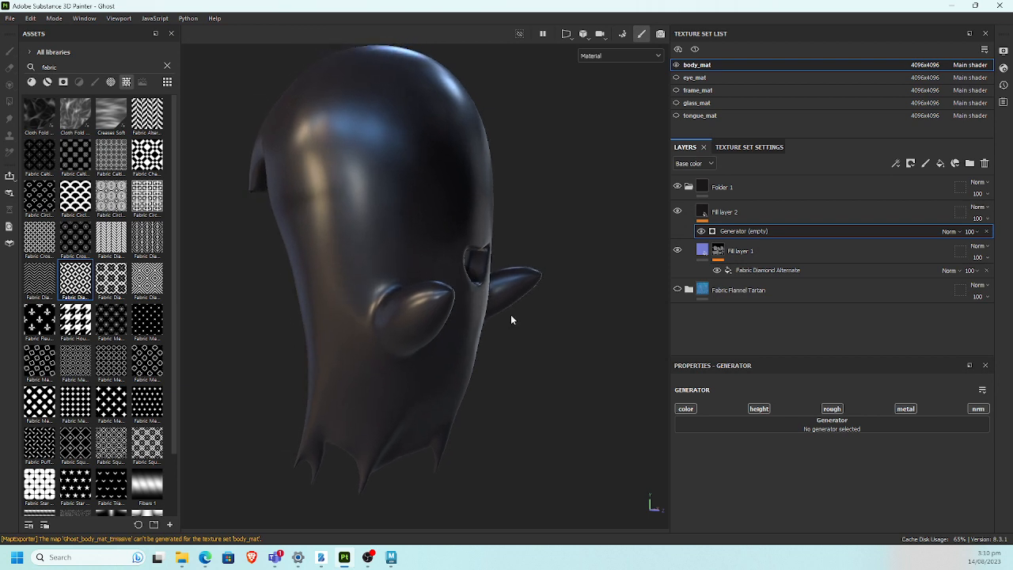
left_click(846, 427)
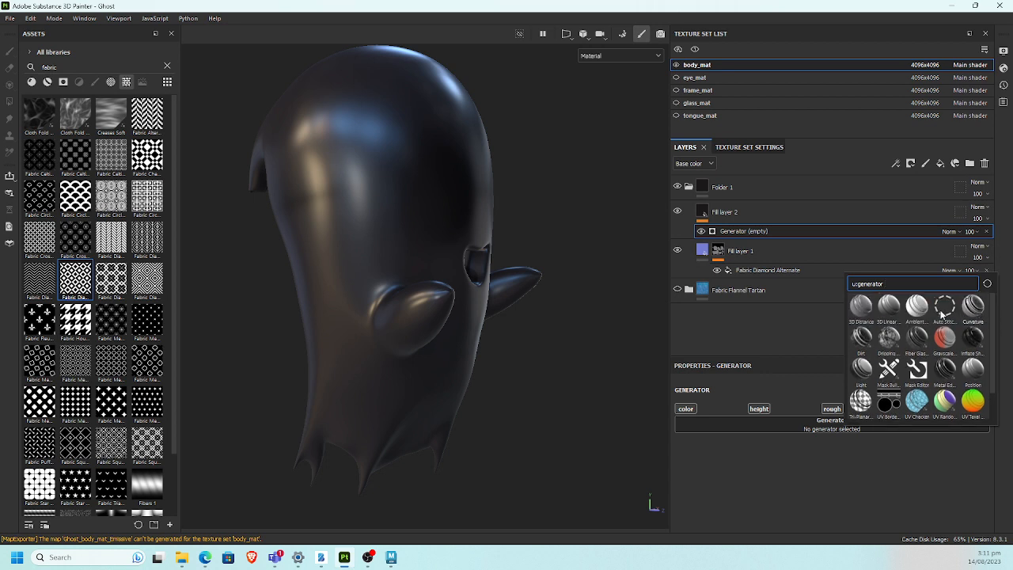
left_click(973, 306)
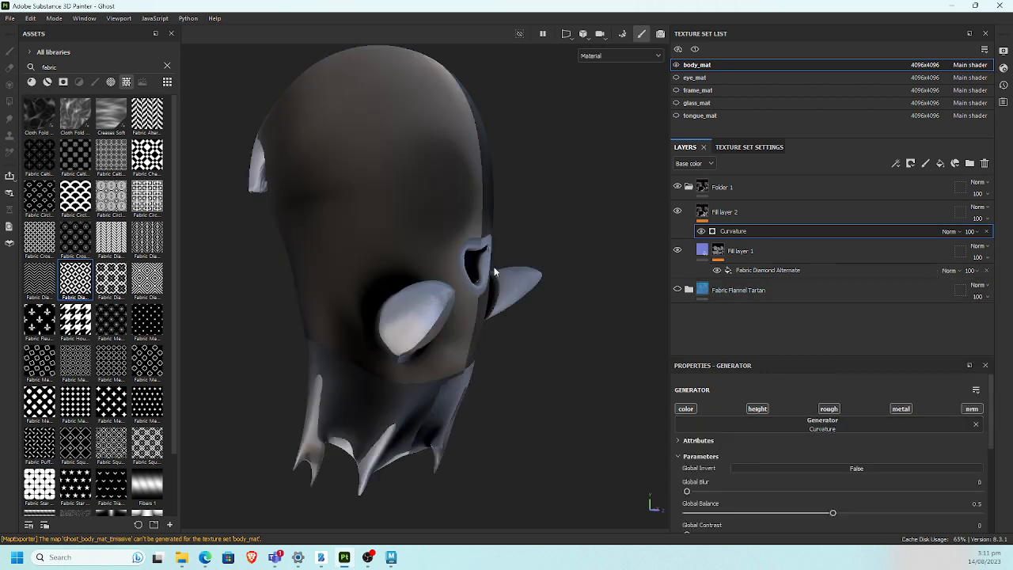
mouse_move(495, 271)
left_mouse_down("alt")
mouse_move(448, 275)
mouse_move(457, 279)
left_mouse_up("alt")
key("ctrl+z")
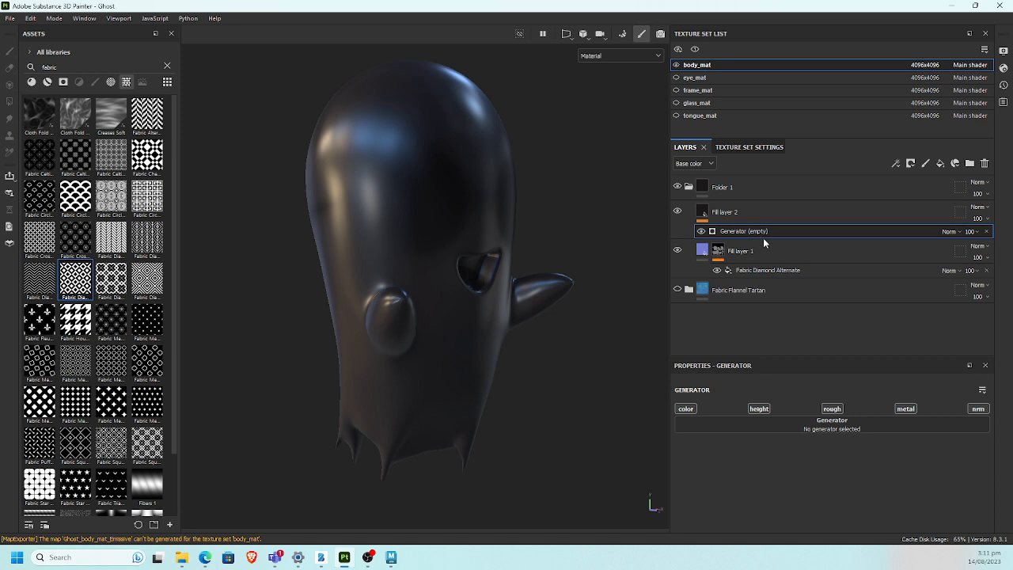
key("ctrl+z")
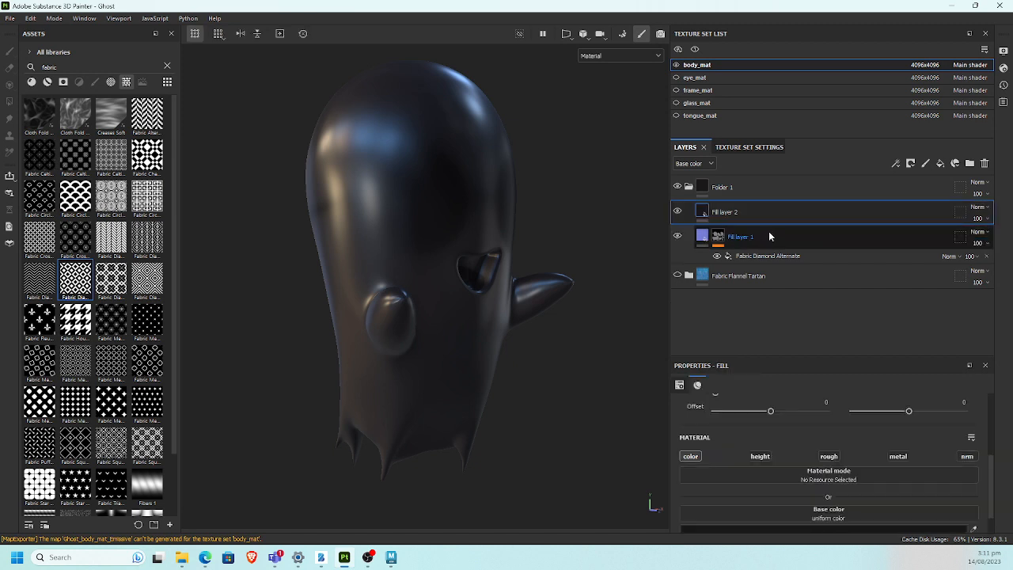
Step: Add a black mask to Fill layer 2 and apply a Curvature generator to that mask
left_click(911, 163)
left_click(944, 191)
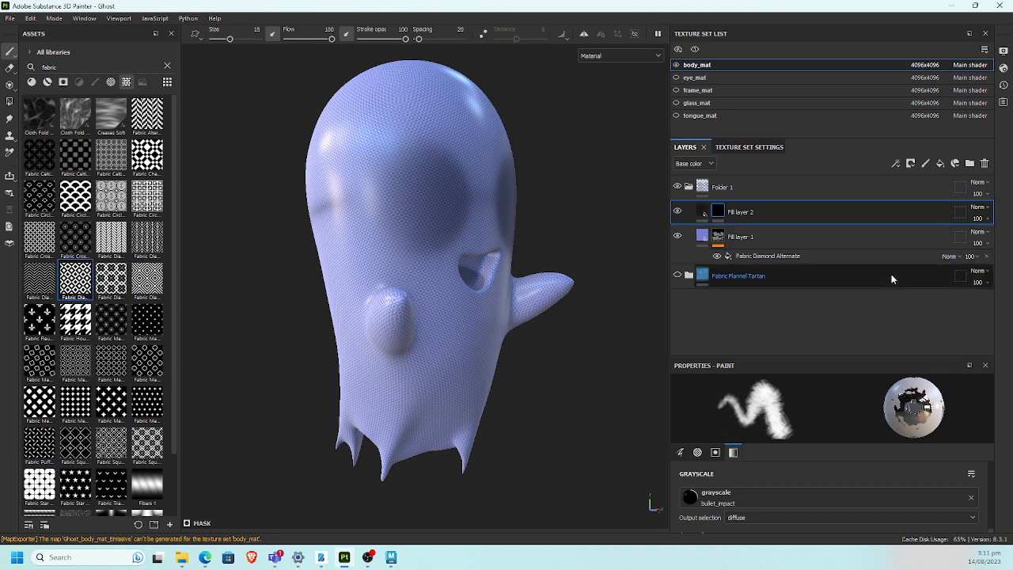
left_click(895, 163)
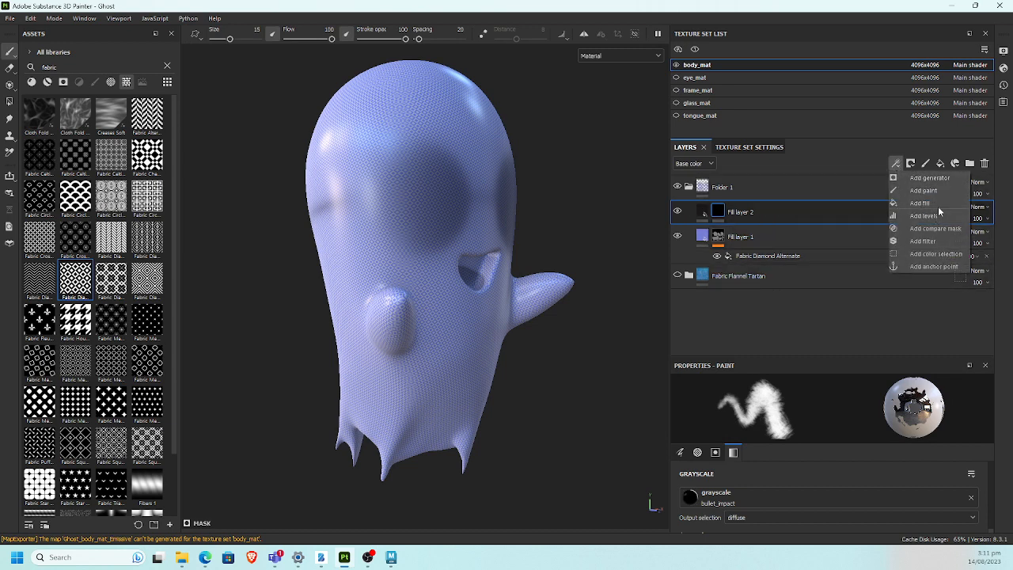
left_click(934, 178)
left_click(890, 417)
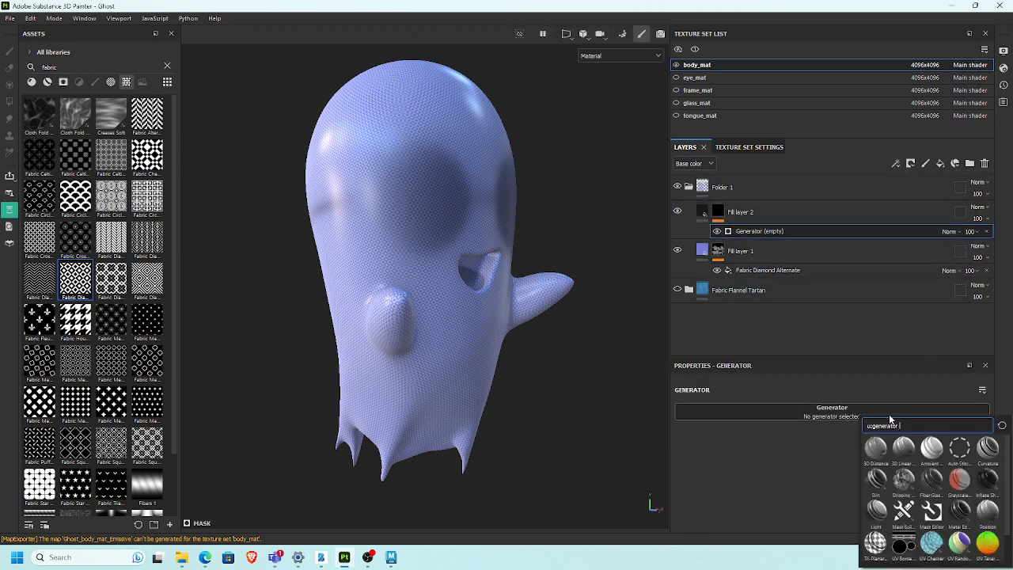
left_click(988, 449)
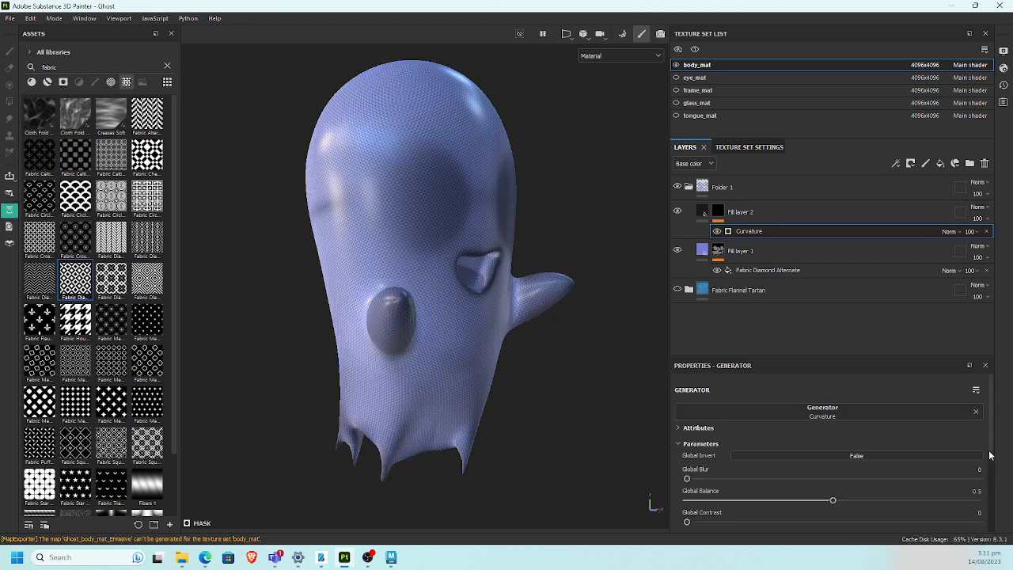
Step: Examine the curvature shading on the ghost's body from several angles, especially around the mouth and arms
left_click_drag(491, 297, 420, 294, "alt")
right_click_drag(420, 293, 461, 337, "alt")
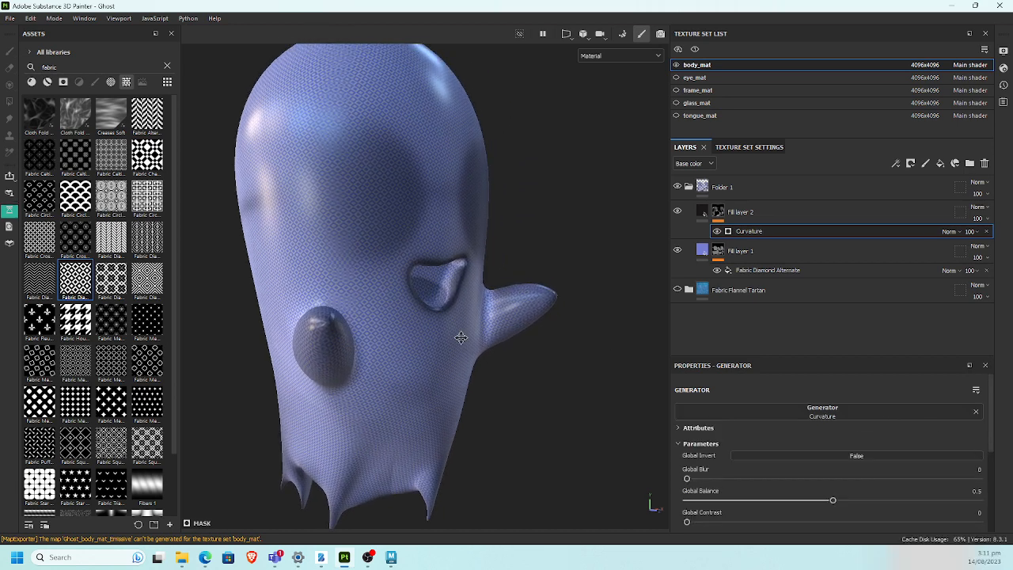
left_click_drag(461, 337, 422, 330, "alt")
middle_click_drag(368, 386, 380, 340, "alt")
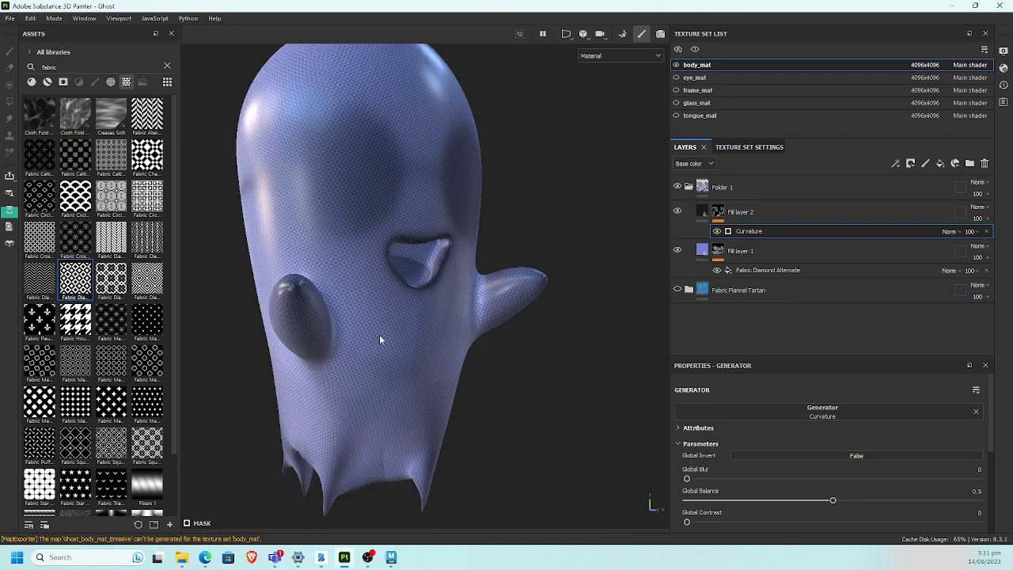
left_click_drag(379, 339, 464, 325, "alt")
middle_click_drag(414, 308, 439, 376, "alt")
left_click_drag(439, 376, 394, 339, "alt")
middle_click_drag(394, 339, 343, 294, "alt")
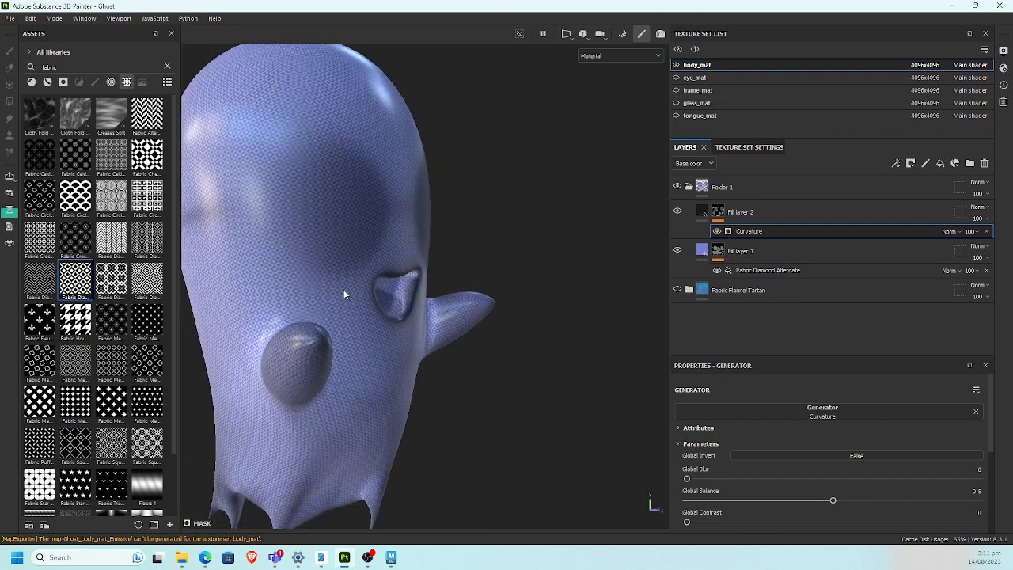
right_click_drag(344, 294, 472, 339, "alt")
left_click_drag(472, 339, 389, 325, "alt")
right_click_drag(389, 325, 419, 338, "alt")
middle_click_drag(402, 340, 451, 335, "alt")
left_click_drag(452, 334, 436, 324, "alt")
middle_click_drag(436, 323, 479, 333, "alt")
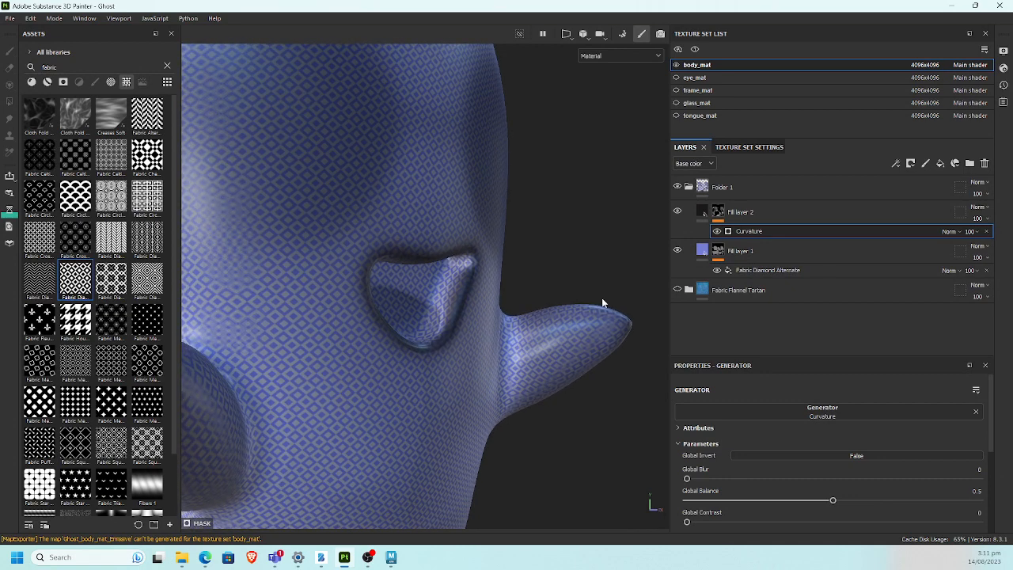
Step: Set the opacity of the Curvature generator on Fill layer 2's mask to 69 and check the shading around the body
left_click(976, 235)
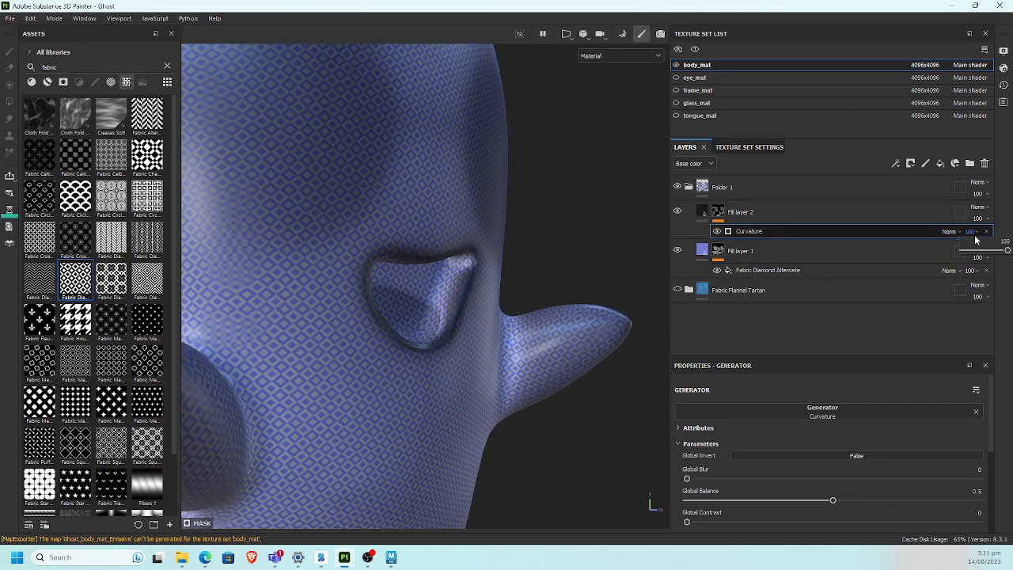
left_click_drag(980, 251, 936, 257)
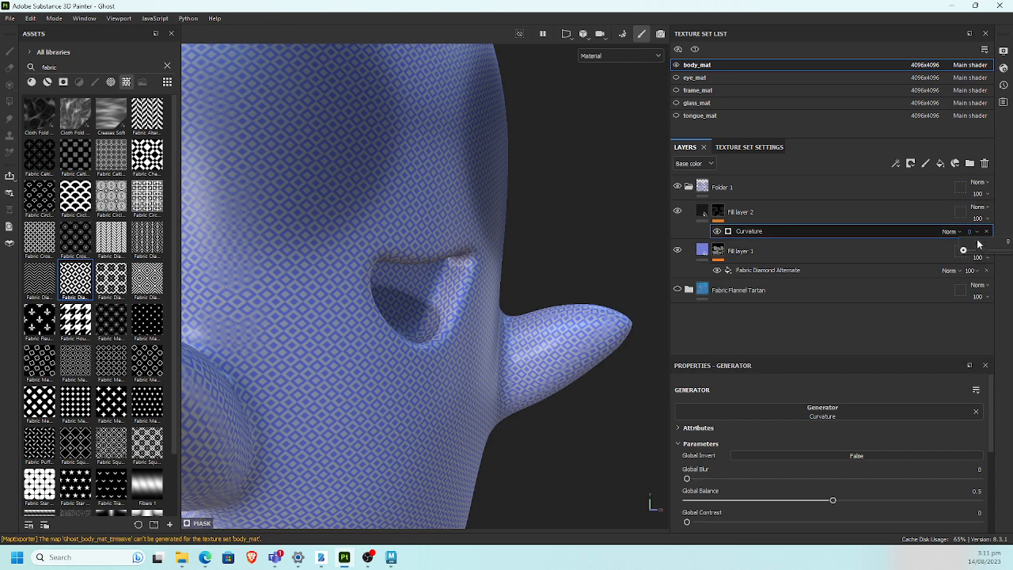
left_click_drag(969, 251, 1006, 250)
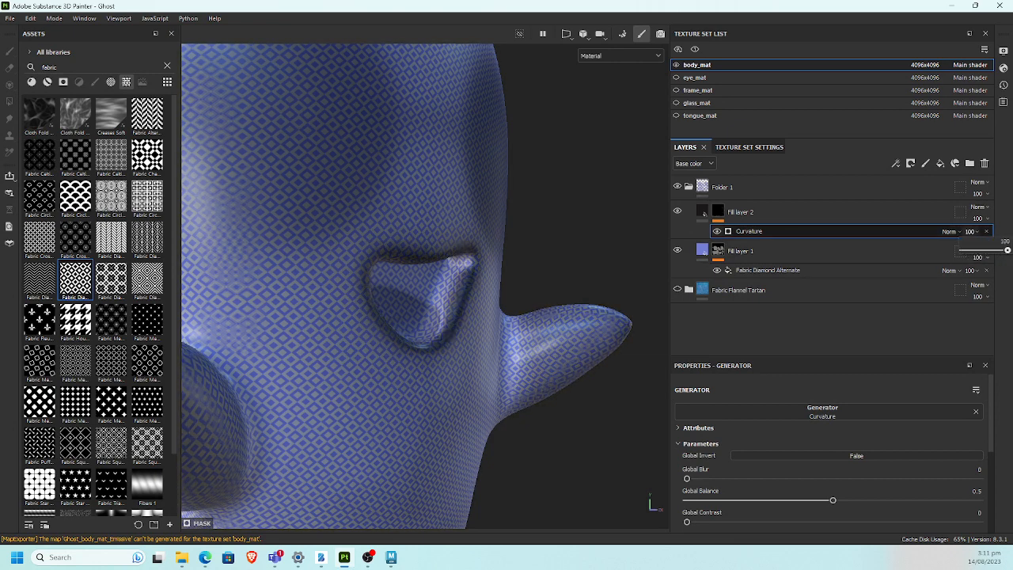
left_click_drag(1004, 254, 992, 255)
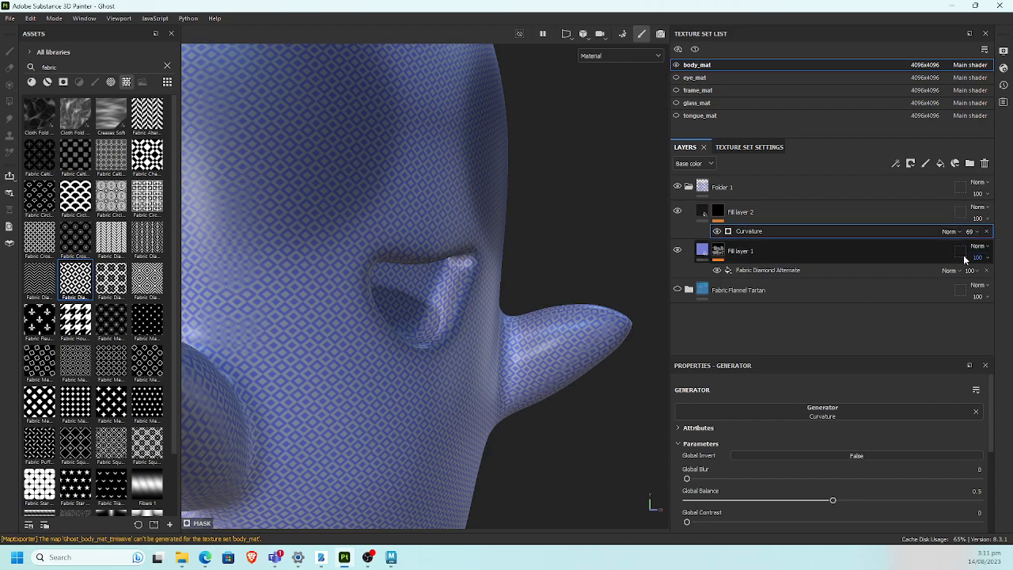
right_click_drag(396, 342, 295, 337, "alt")
left_click_drag(372, 339, 472, 345, "alt")
right_click_drag(472, 345, 395, 314, "alt")
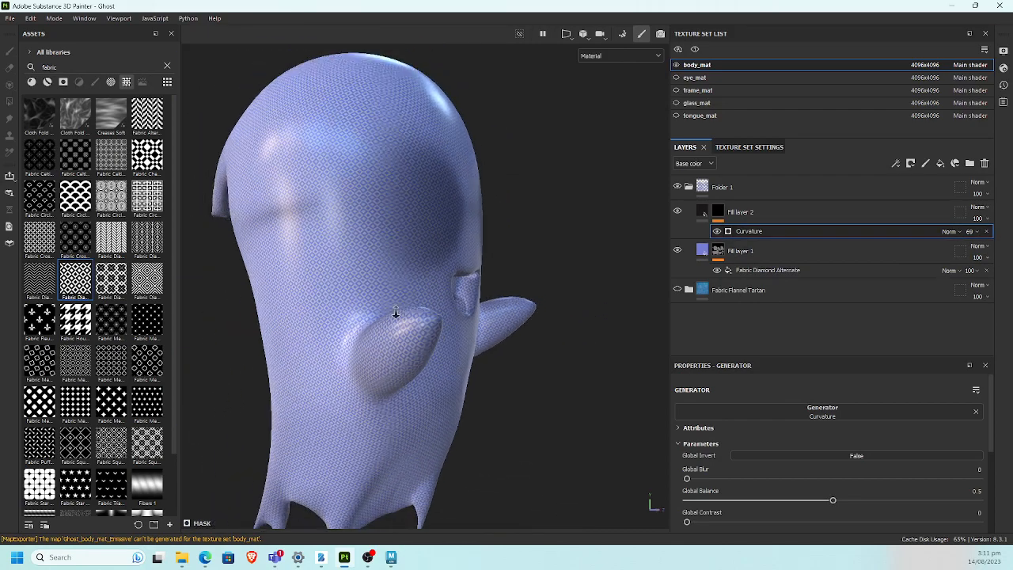
middle_click_drag(435, 334, 455, 356, "alt")
left_click_drag(455, 356, 377, 359, "alt")
middle_click_drag(408, 351, 359, 348, "alt")
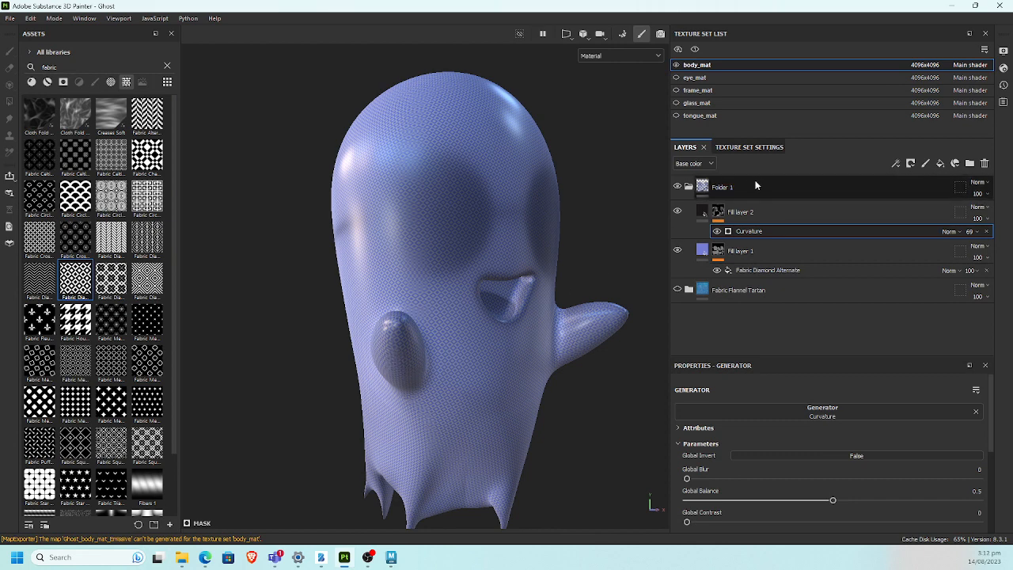
Step: Create a new fill layer and place it inside Folder 1, above Fill layer 2
left_click(797, 212)
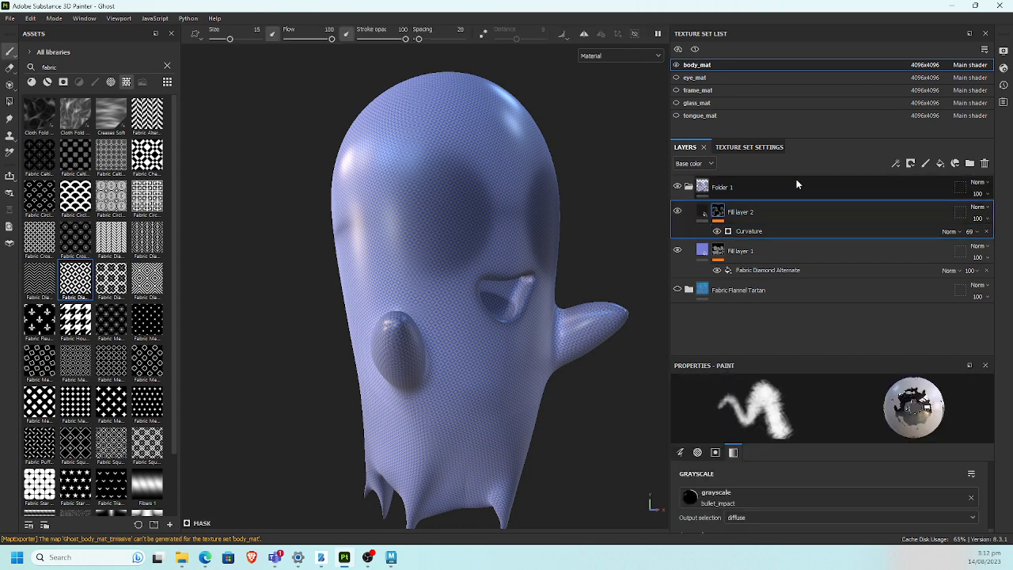
left_click(761, 195)
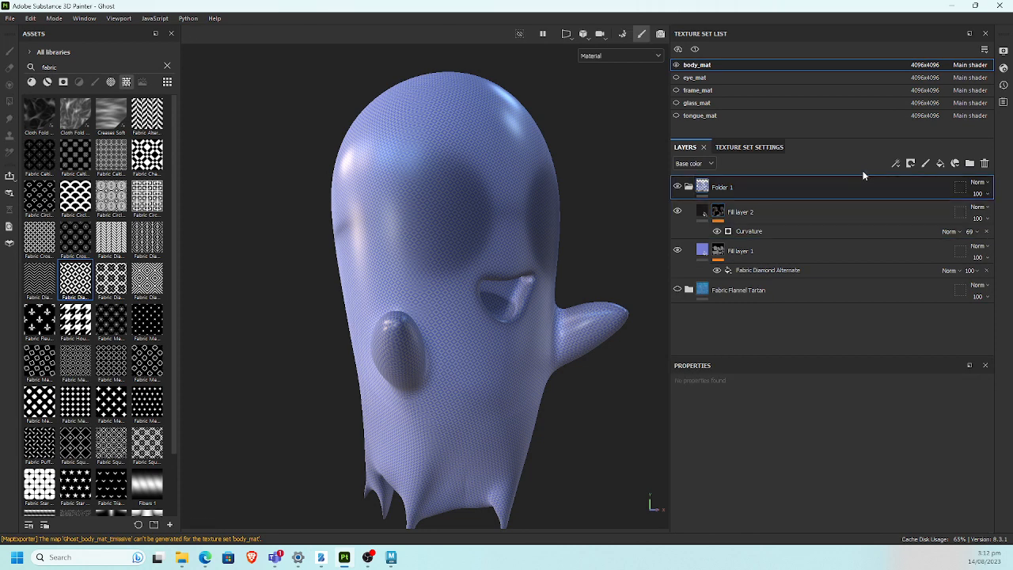
left_click(940, 163)
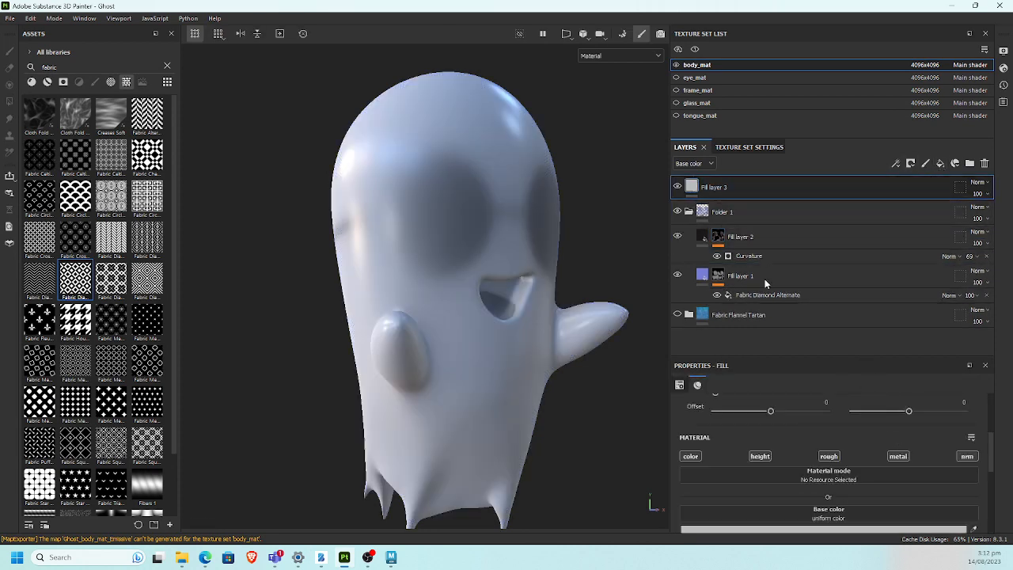
left_click_drag(712, 187, 712, 212)
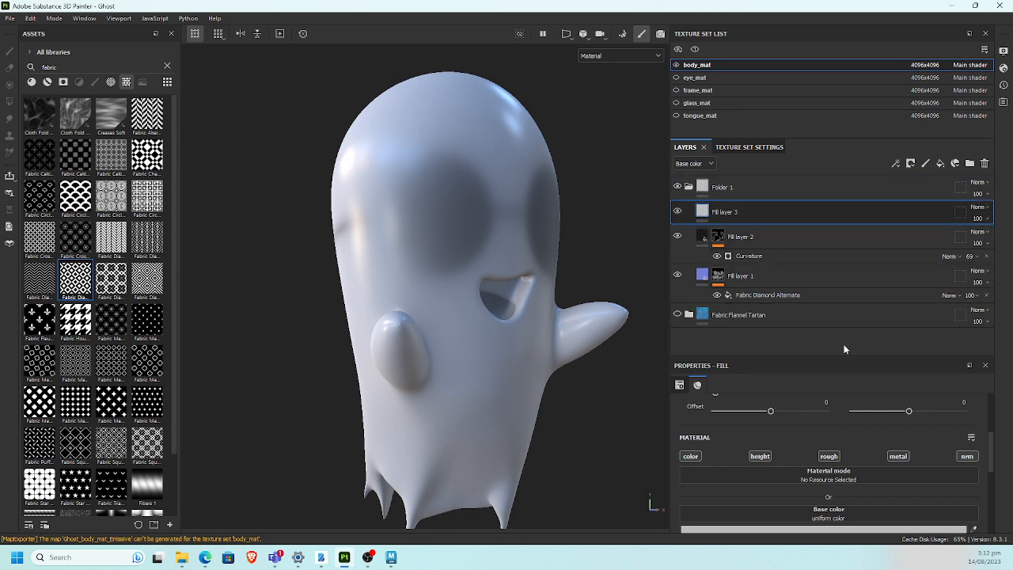
Step: Set Fill layer 3's base color to a strong red
left_click(823, 527)
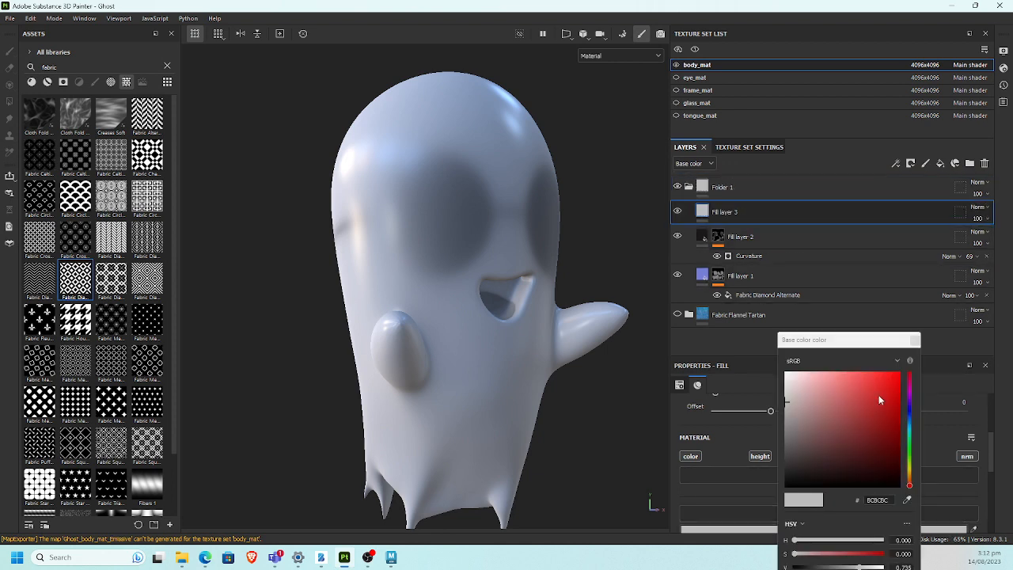
left_click(875, 396)
left_click(914, 340)
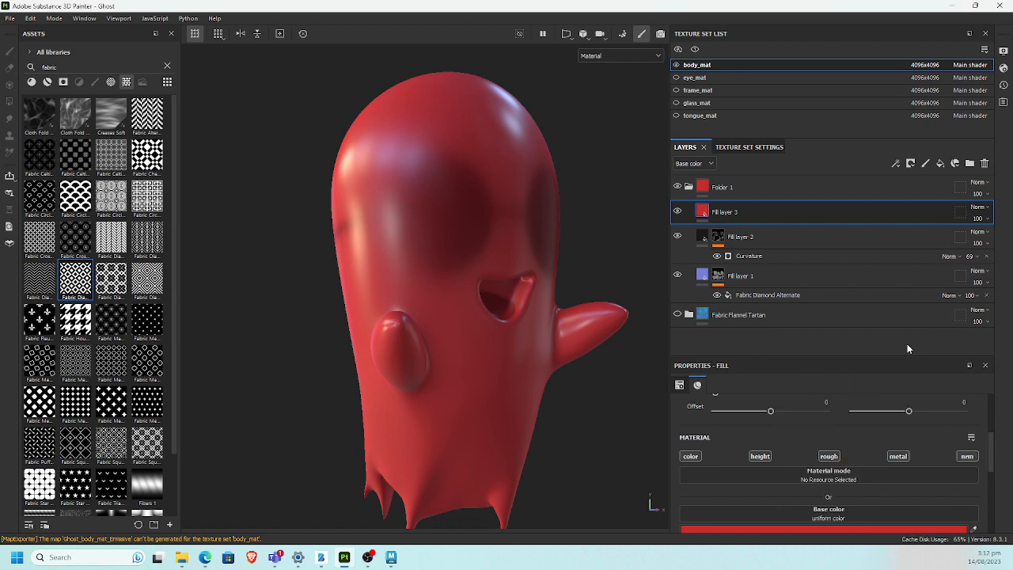
Step: Try a MatFx Peeling Paint filter on Fill layer 3's content
left_click(910, 163)
left_click(910, 164)
left_click(895, 163)
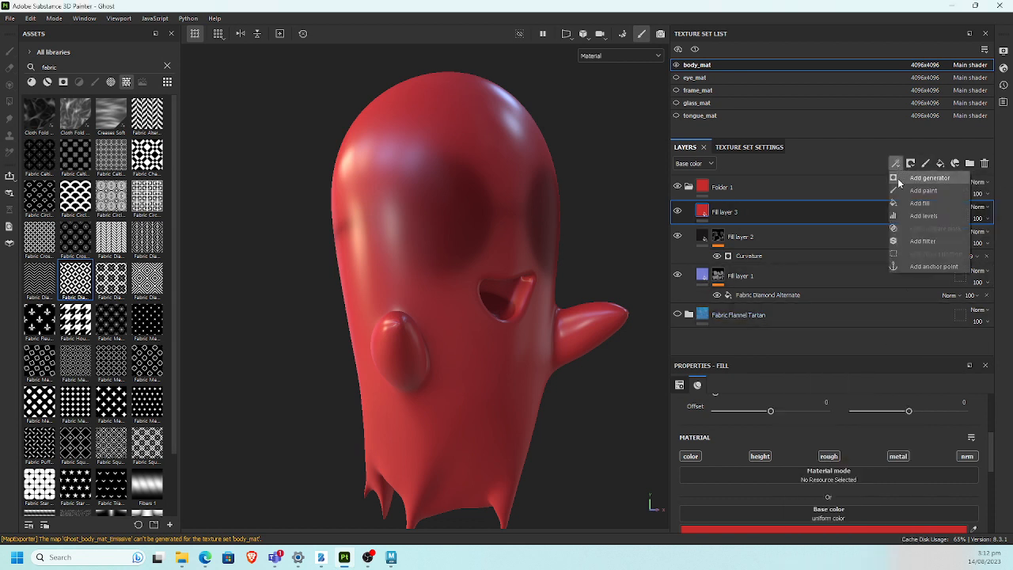
left_click(920, 241)
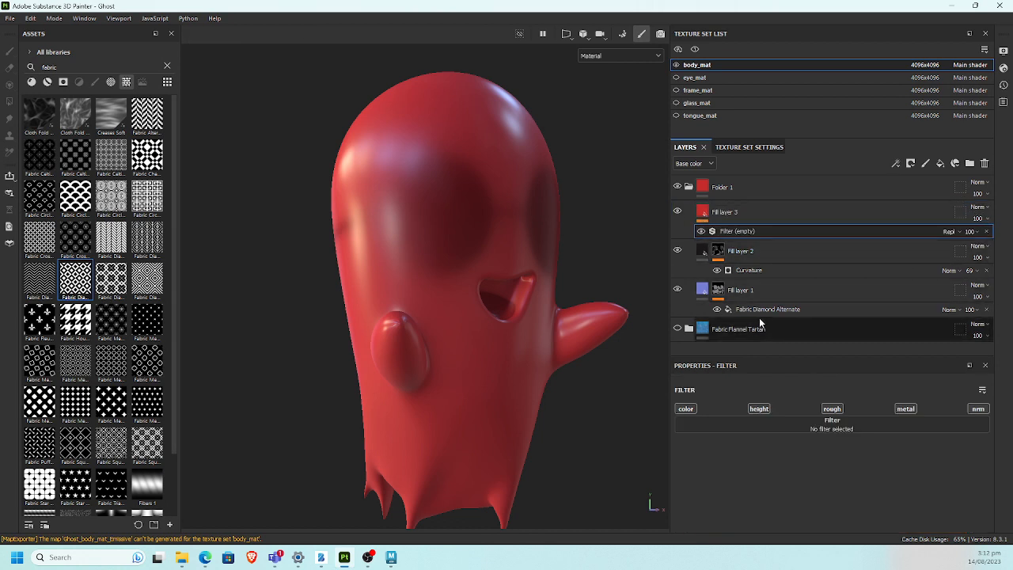
left_click(837, 427)
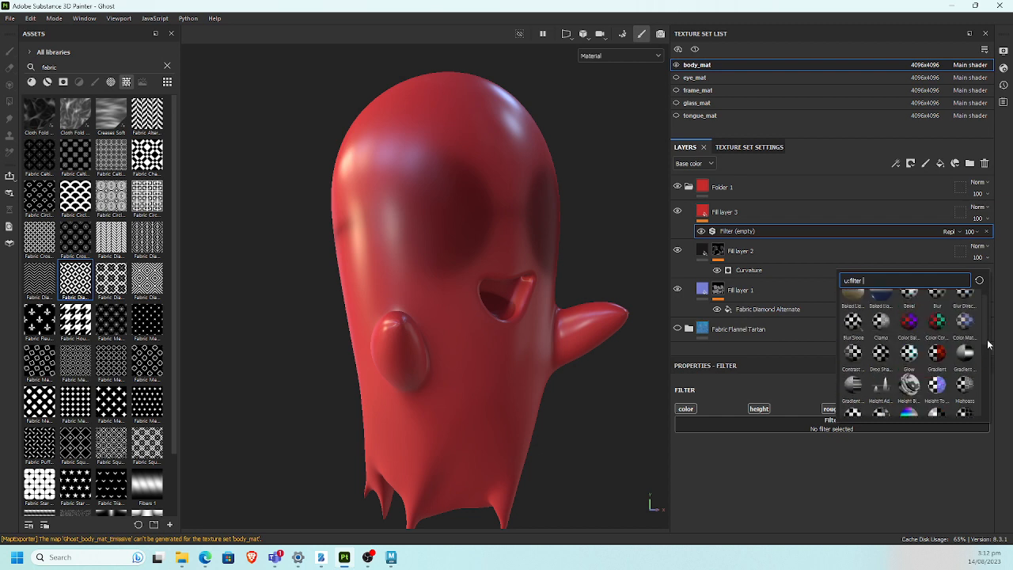
mouse_move(972, 331)
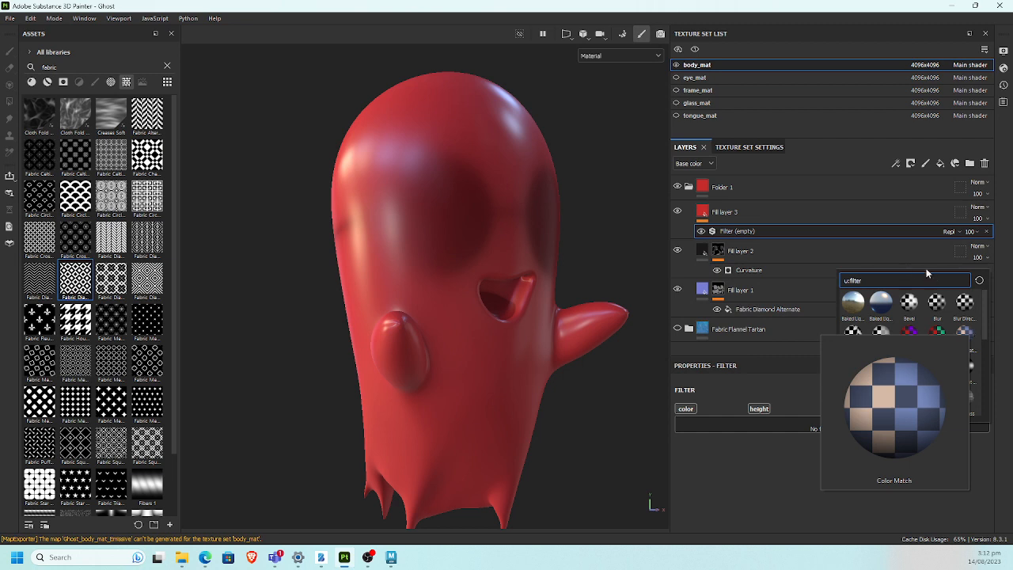
left_click_drag(989, 317, 986, 355)
scroll(986, 354, "down", 3)
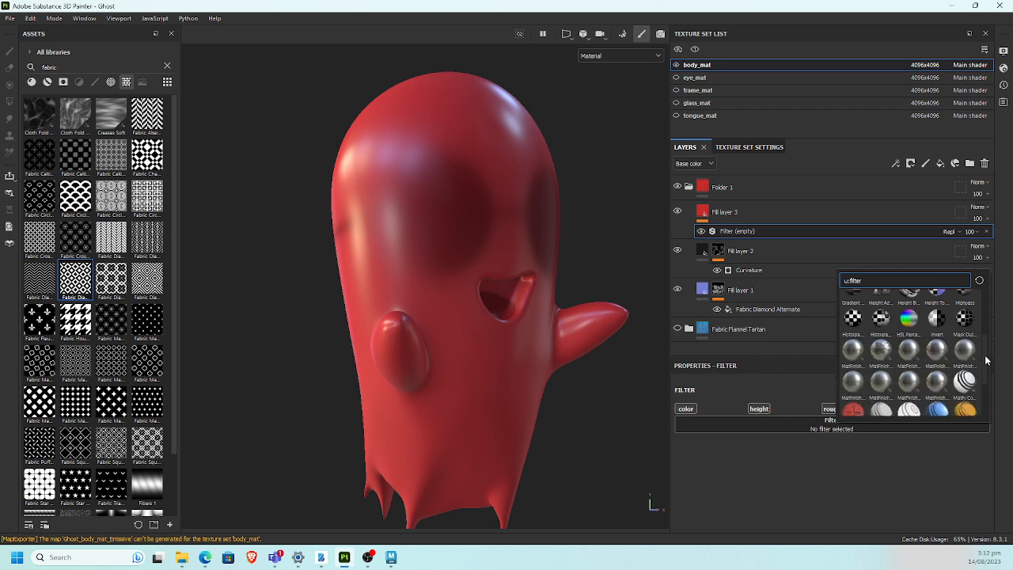
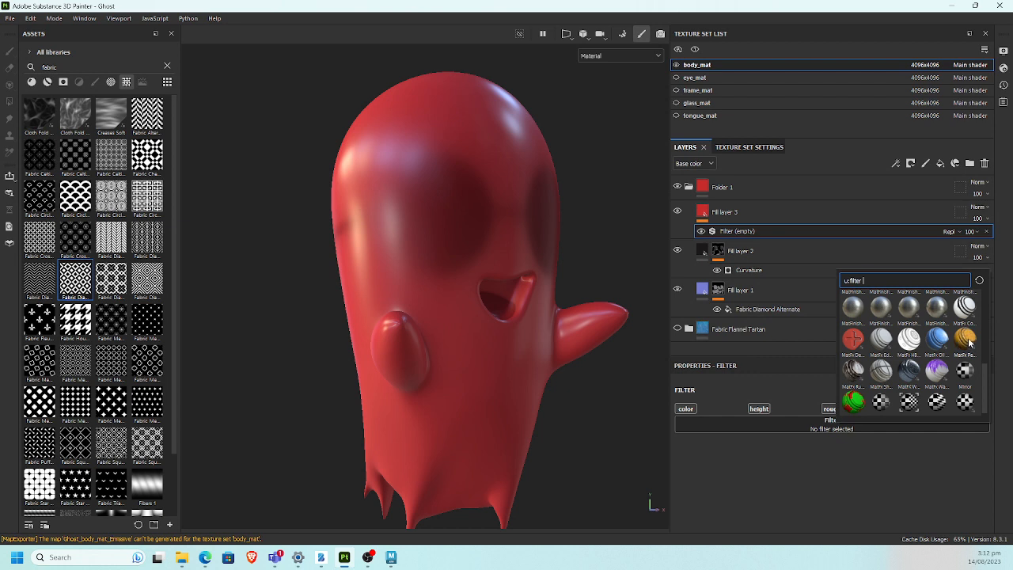
left_click(965, 347)
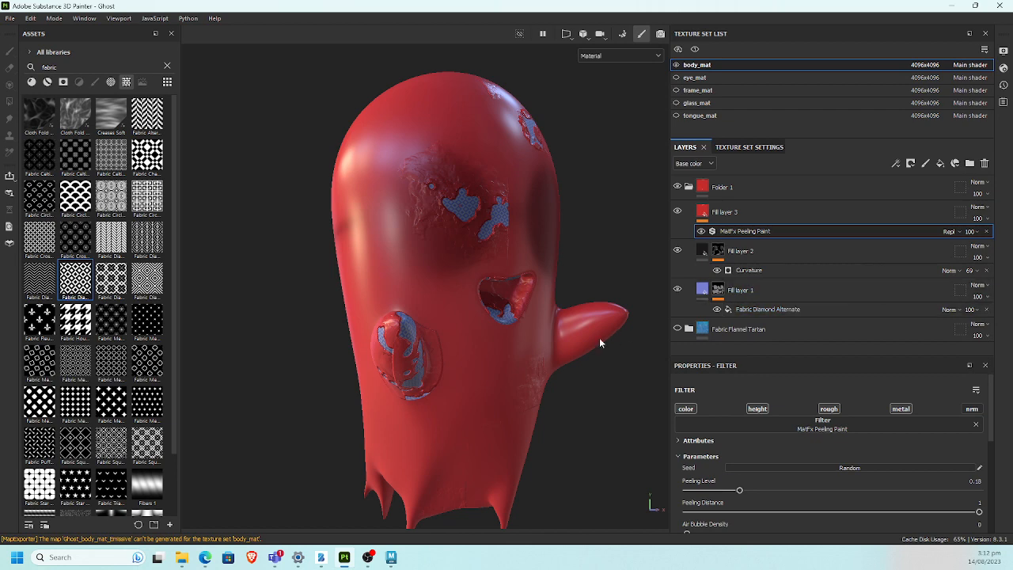
Step: Try a peeling level of 0.14 for the MatFx Peeling Paint filter, and delete the filter from Fill layer 3
mouse_move(501, 299)
left_mouse_down("alt")
mouse_move(452, 317)
mouse_move(402, 301)
mouse_move(494, 305)
left_mouse_up("alt")
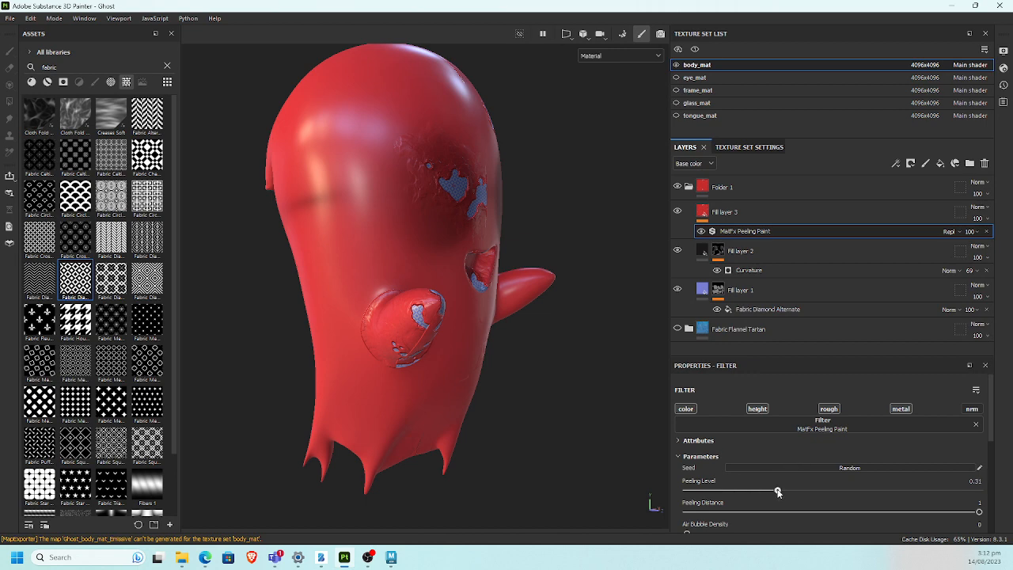
mouse_move(778, 492)
left_mouse_down()
mouse_move(907, 491)
mouse_move(728, 491)
left_mouse_up()
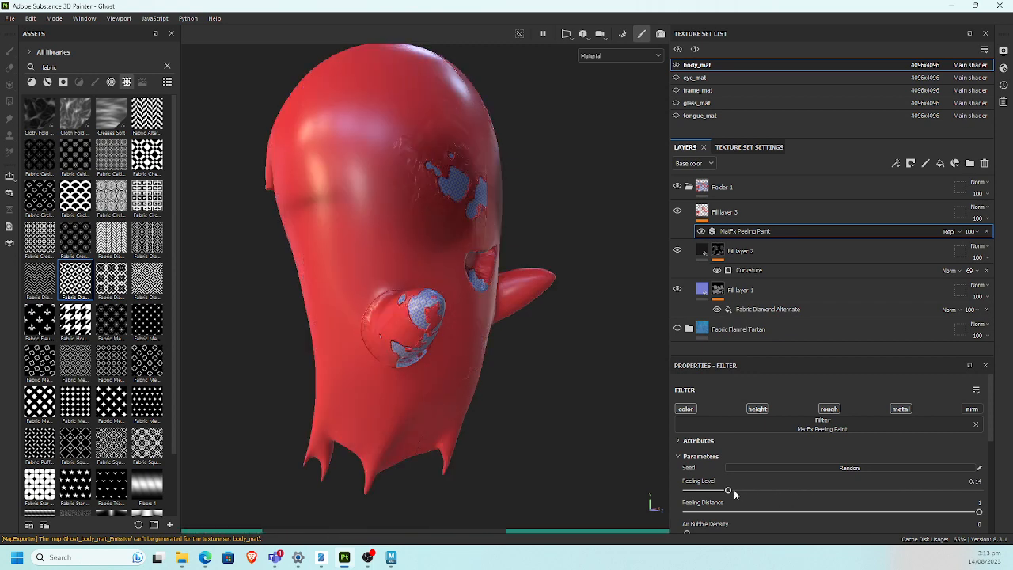
left_click_drag(539, 305, 463, 339, "alt")
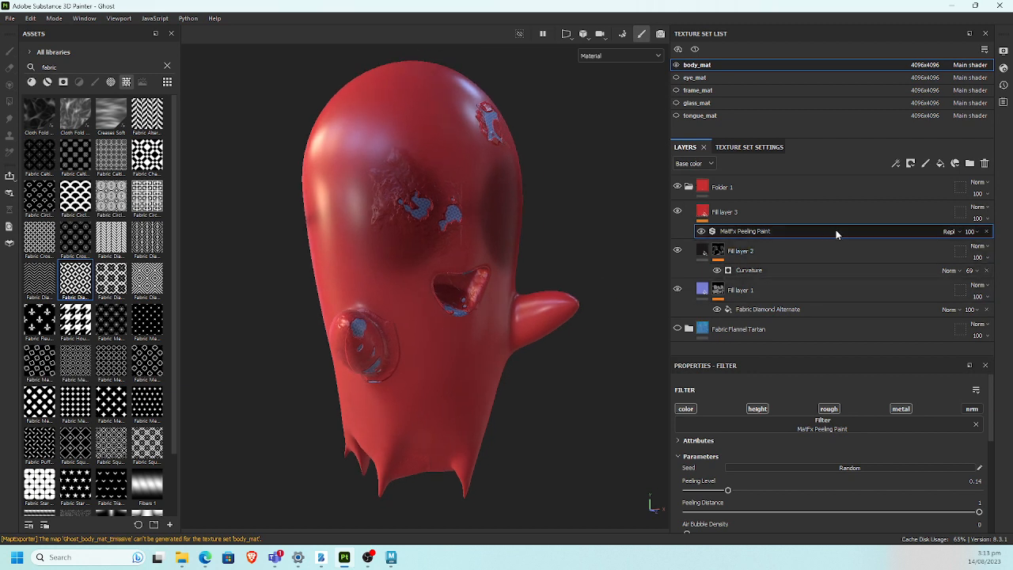
key("Delete")
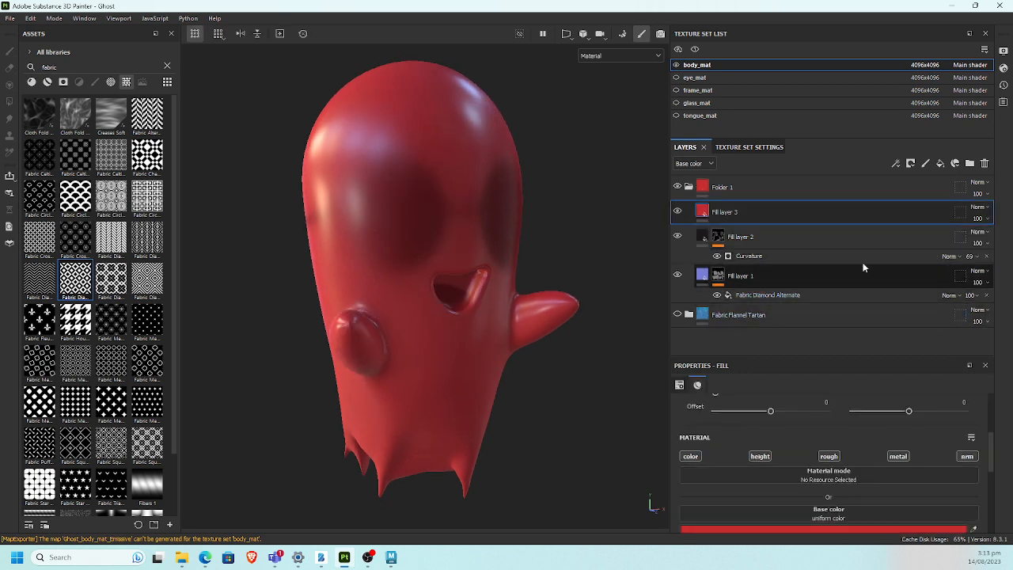
Step: Try a MatFinish Galvanized filter on Fill layer 3's content
left_click(911, 164)
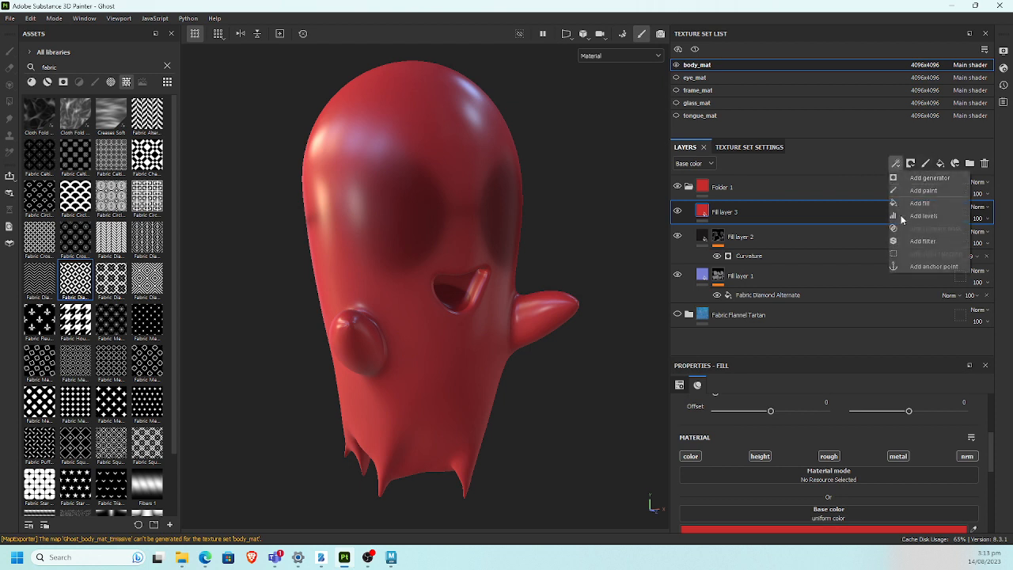
left_click(930, 242)
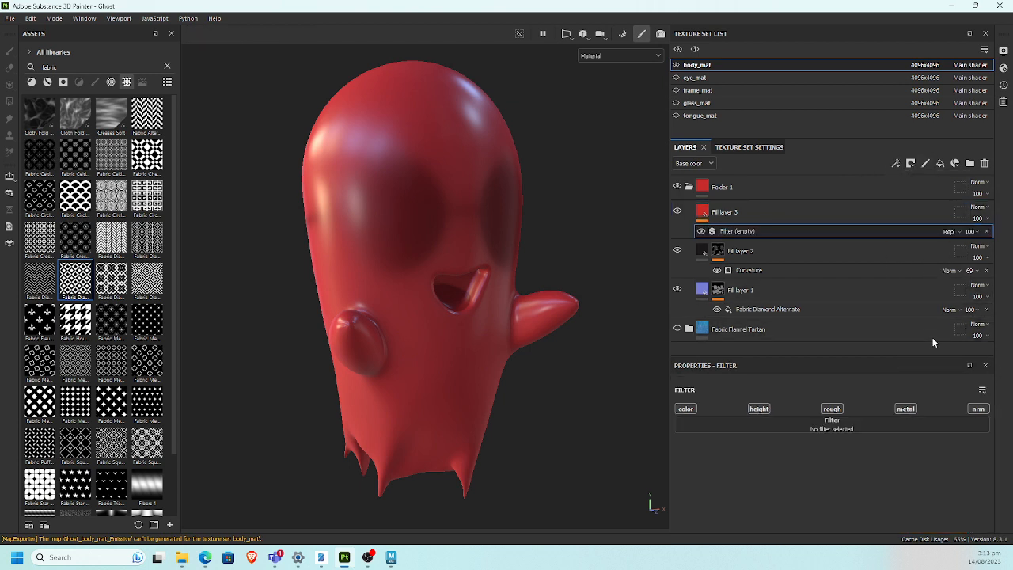
left_click(838, 423)
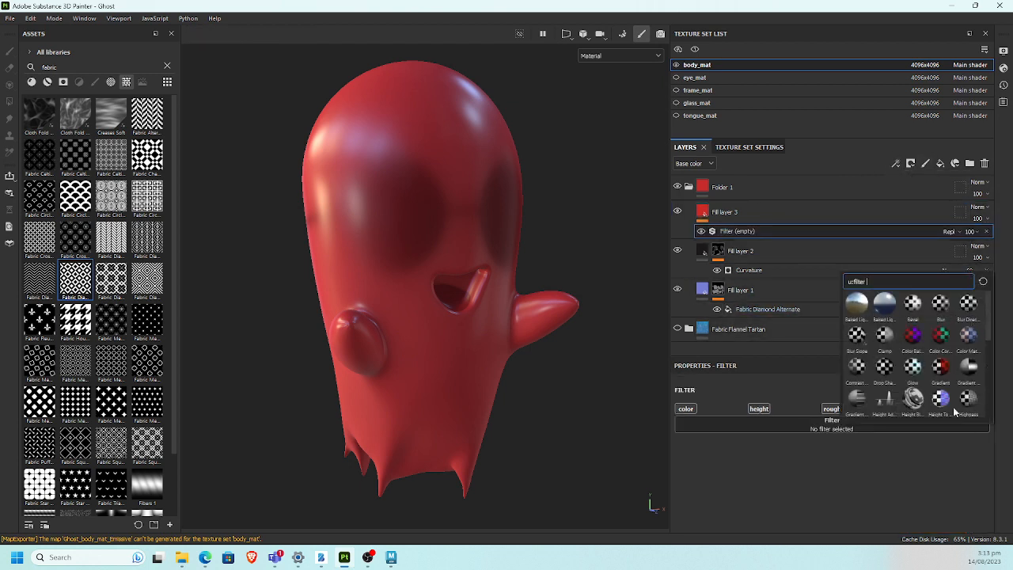
scroll(989, 360, "down", 5)
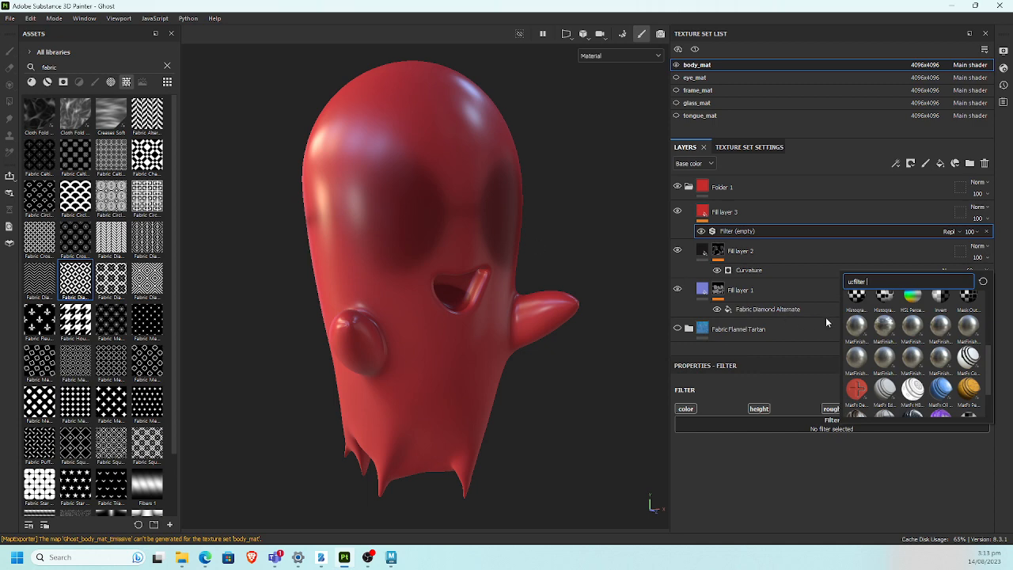
left_click(855, 325)
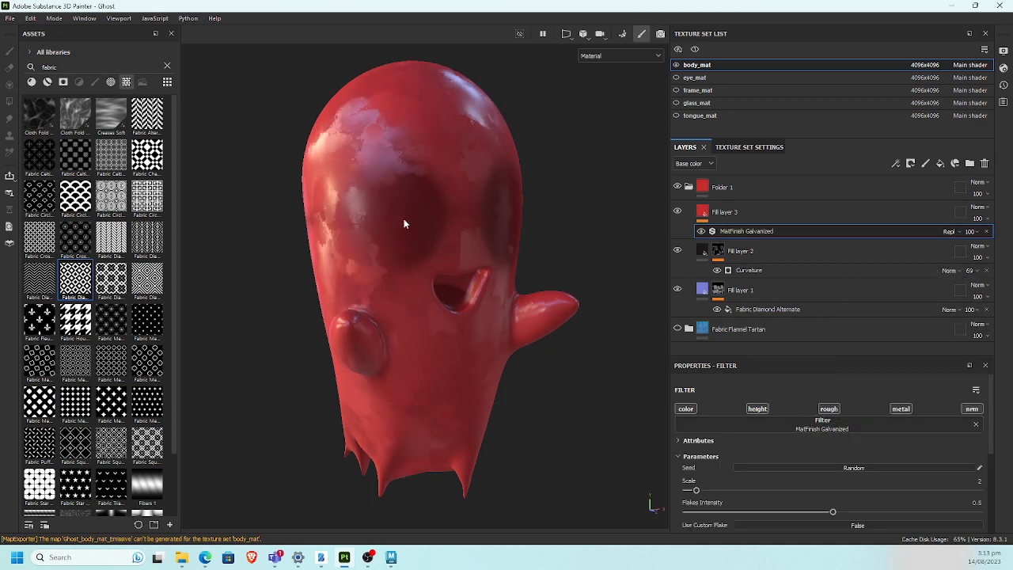
left_click_drag(475, 244, 568, 227, "alt")
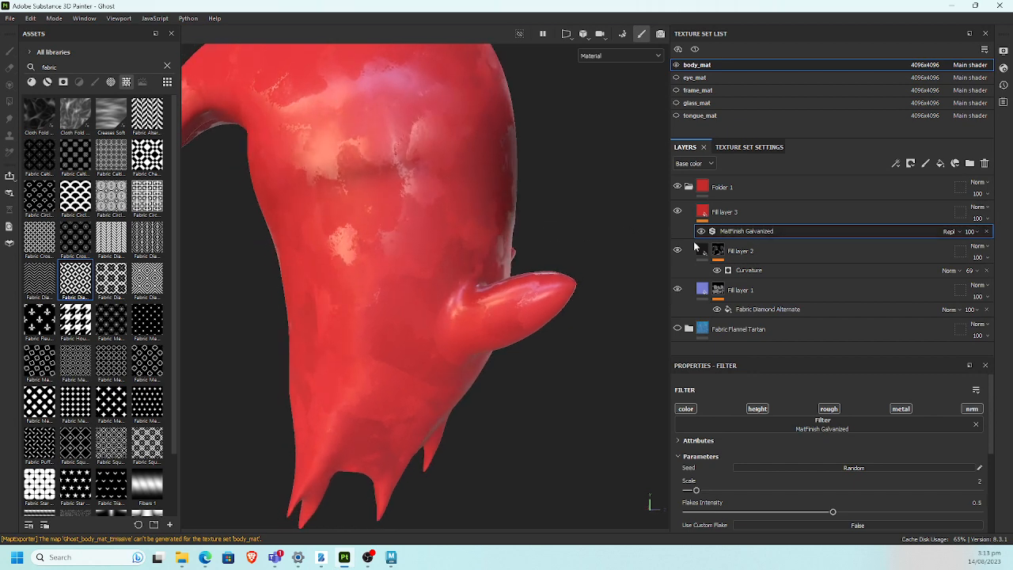
middle_click_drag(454, 252, 441, 241, "alt")
left_click_drag(429, 249, 487, 295, "alt")
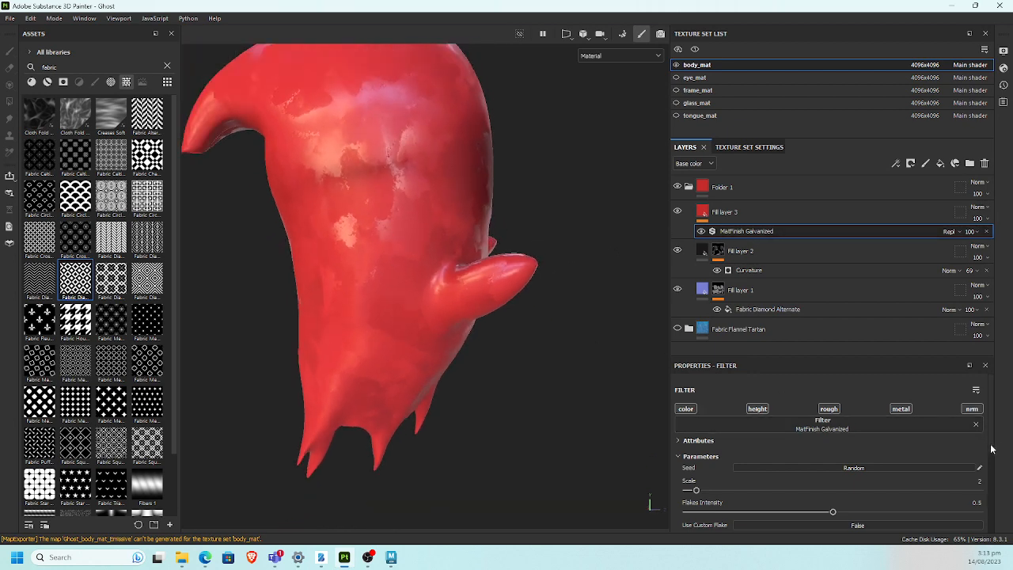
Step: Try a metallic value of 1 for Fill layer 3
scroll(982, 447, "down", 5)
left_click(797, 215)
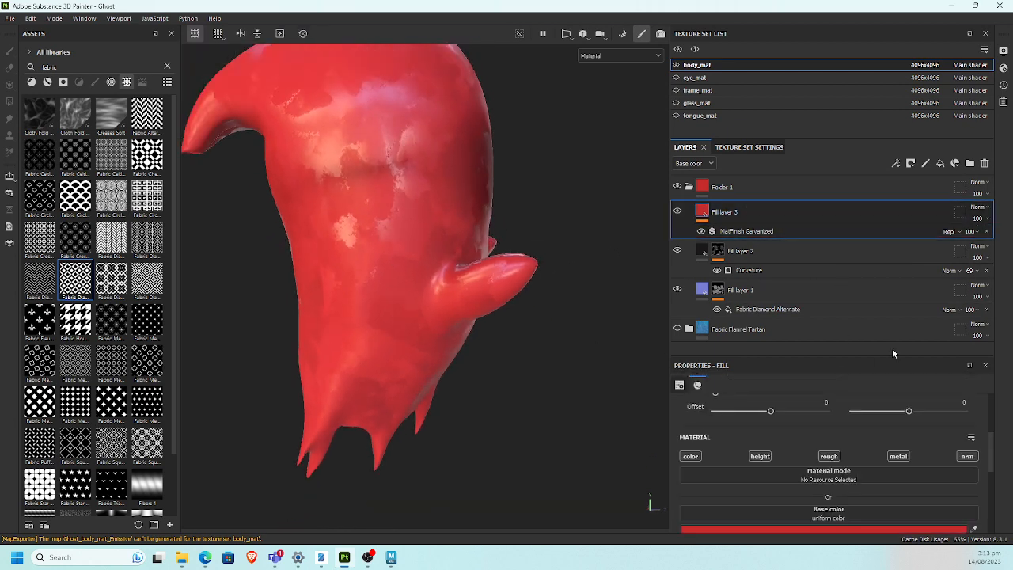
scroll(989, 456, "down", 5)
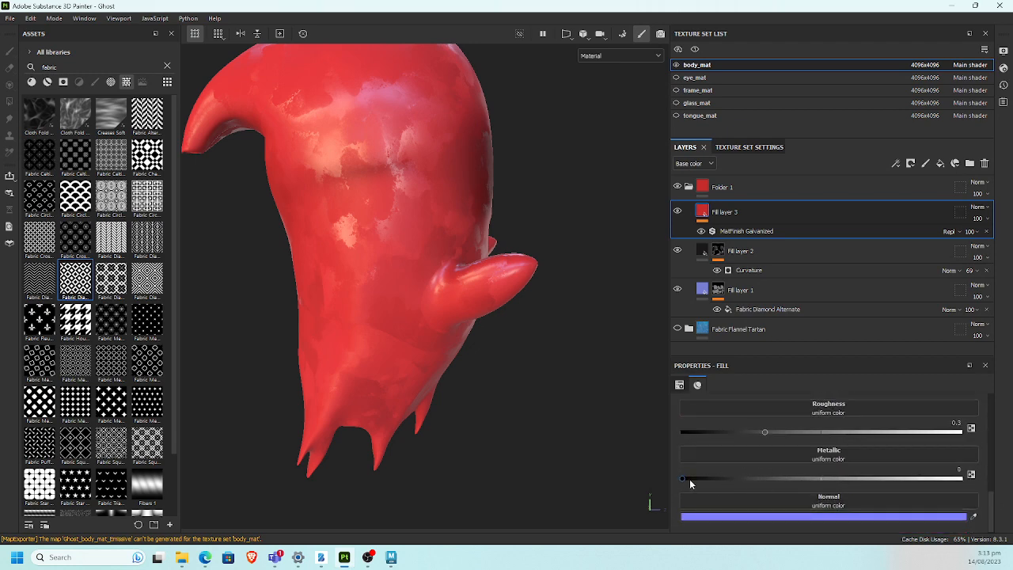
left_click_drag(914, 479, 960, 480)
left_click_drag(543, 371, 346, 348, "alt")
scroll(471, 385, "down", 2)
left_click_drag(455, 377, 579, 340, "alt")
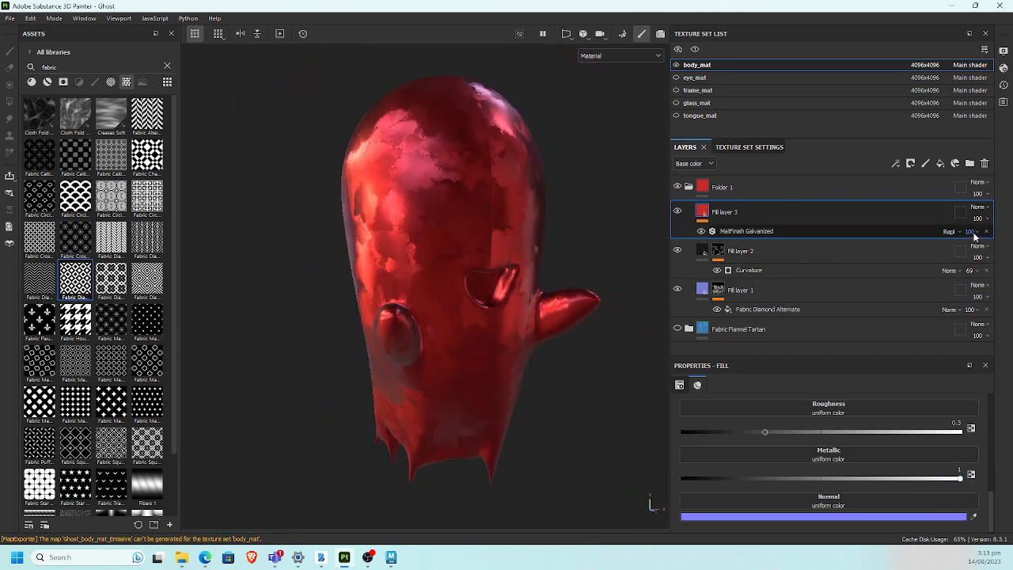
Step: Try an opacity of 55 for the MatFinish Galvanized filter on Fill layer 3
left_click_drag(975, 235, 980, 252)
left_click(882, 229)
left_click(970, 231)
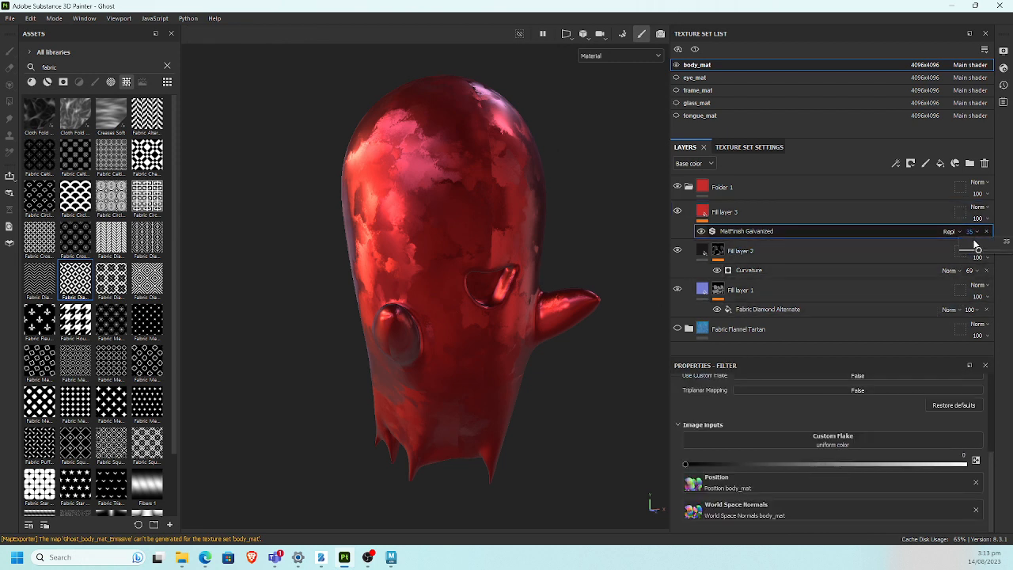
left_click_drag(941, 258, 972, 256)
Step: Try a flakes intensity of 0.09 for the MatFinish Galvanized filter
left_click(988, 450)
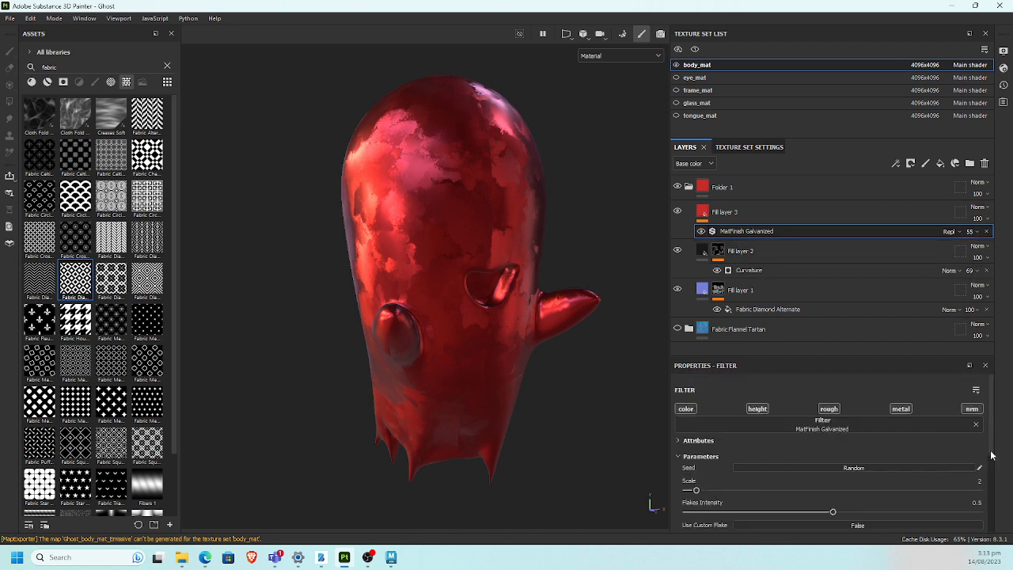
left_click_drag(989, 452, 996, 494)
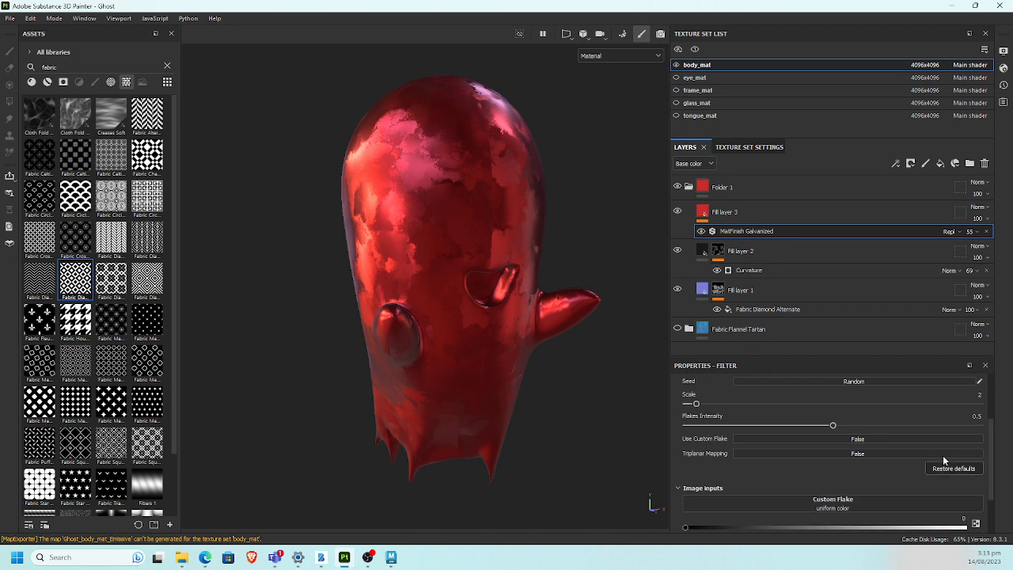
left_click(748, 426)
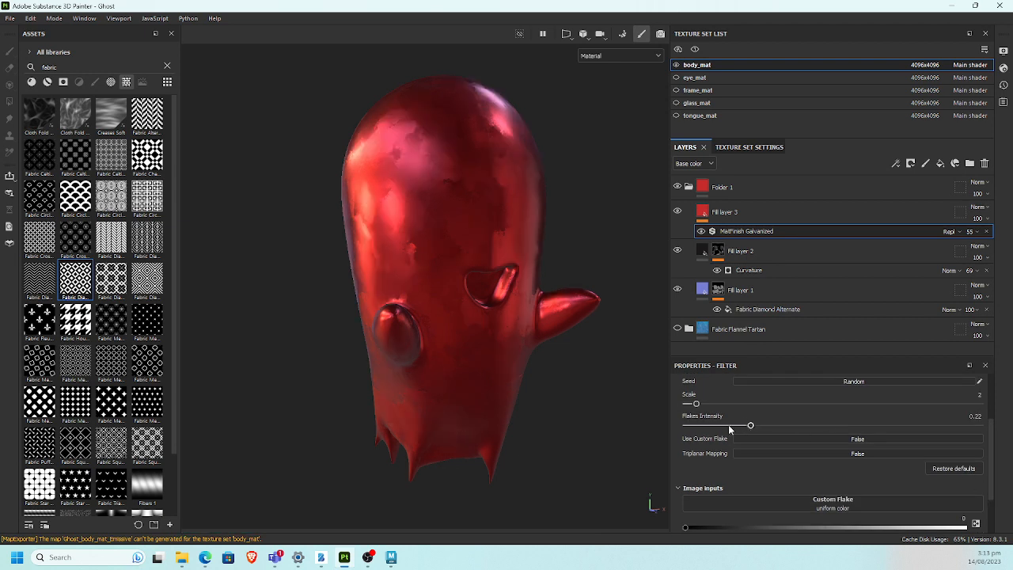
left_click_drag(730, 428, 710, 429)
left_click_drag(493, 364, 430, 324, "alt")
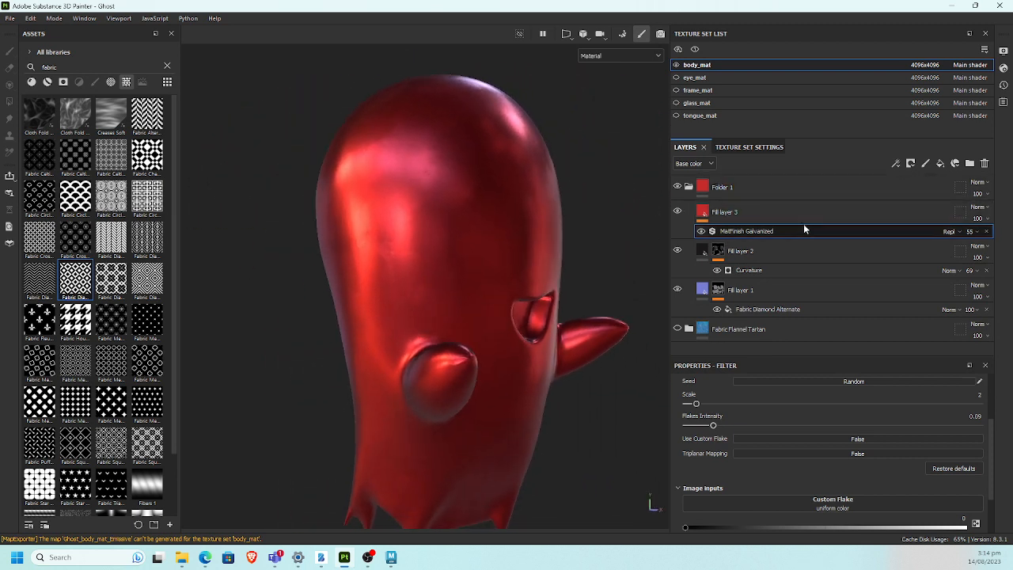
Step: Delete Folder 1 with its fill layers and make the Fabric Flannel Tartan material visible on the ghost's body
left_click(756, 190)
left_click(687, 187)
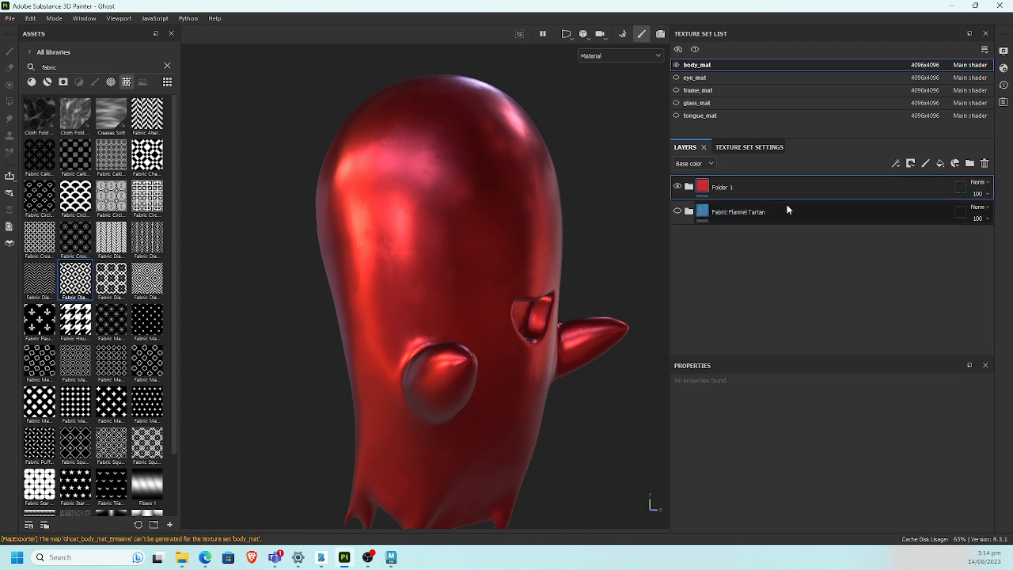
key("Delete")
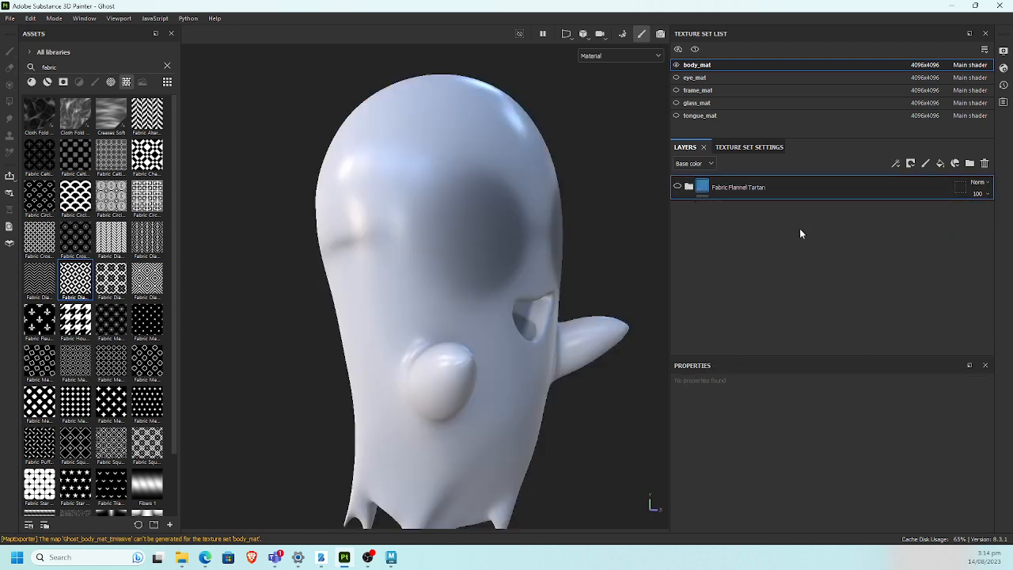
left_click(677, 187)
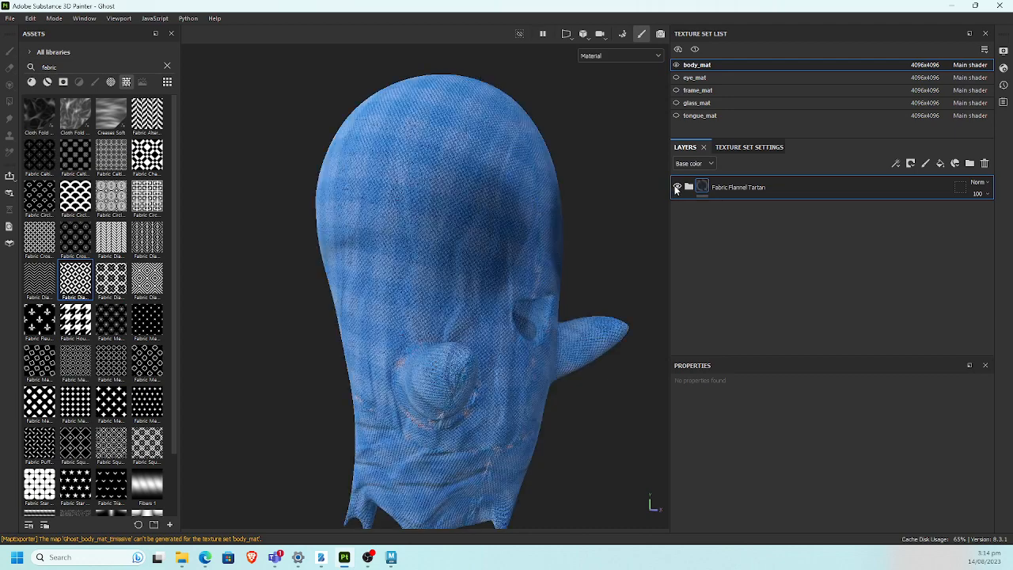
left_click_drag(550, 230, 452, 245, "alt")
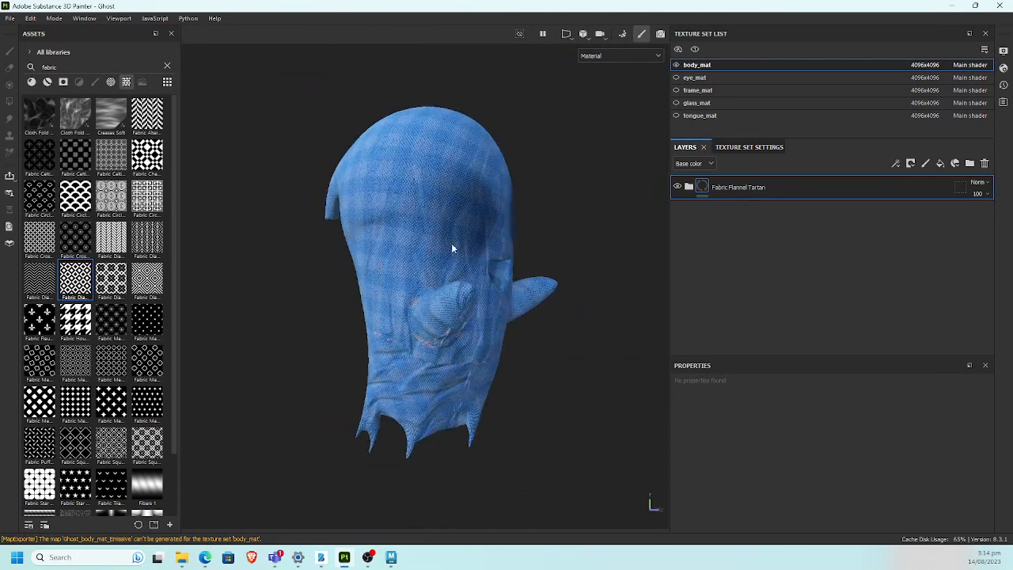
Step: Add a new fill layer above the Fabric Flannel Tartan folder and leave that folder collapsed
left_click(689, 191)
right_click(863, 190)
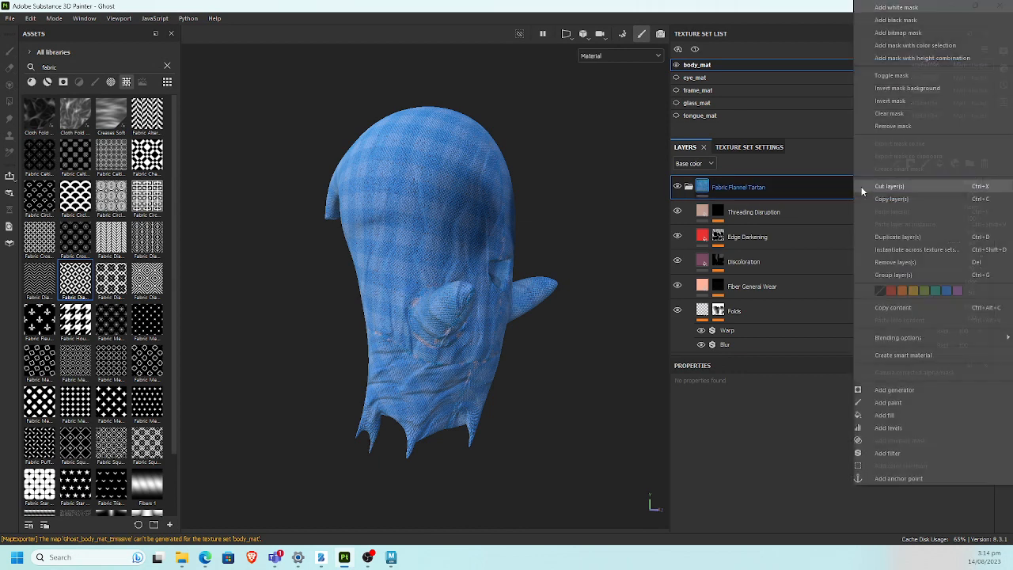
left_click(839, 185)
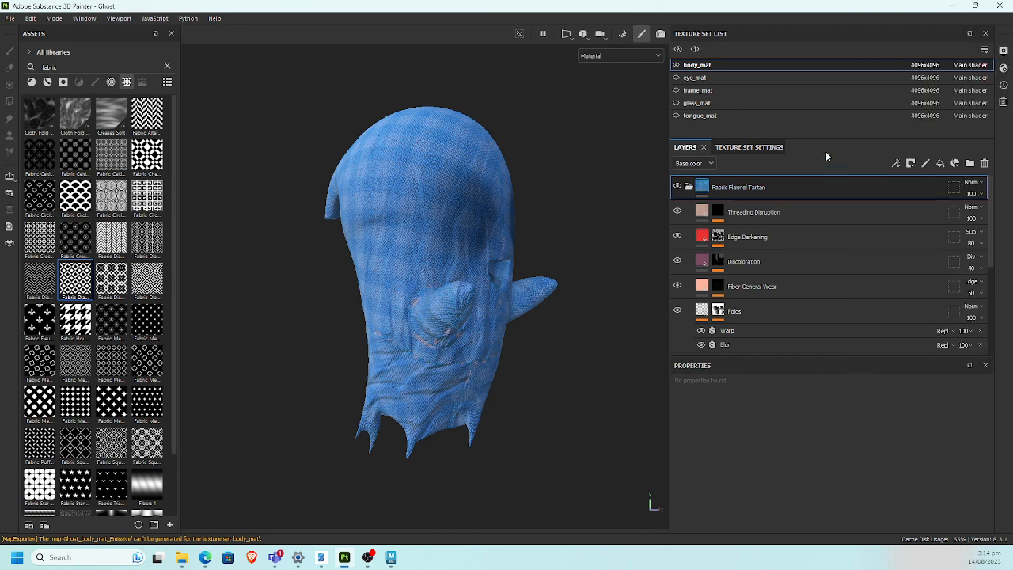
left_click(940, 164)
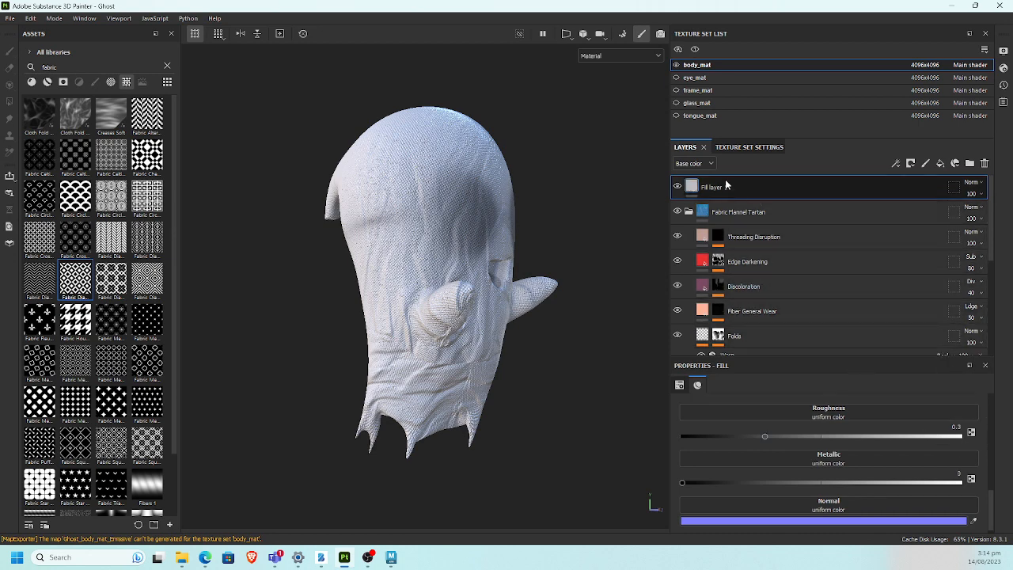
mouse_move(726, 188)
left_mouse_down()
mouse_move(756, 237)
mouse_move(732, 198)
mouse_move(736, 180)
left_mouse_up()
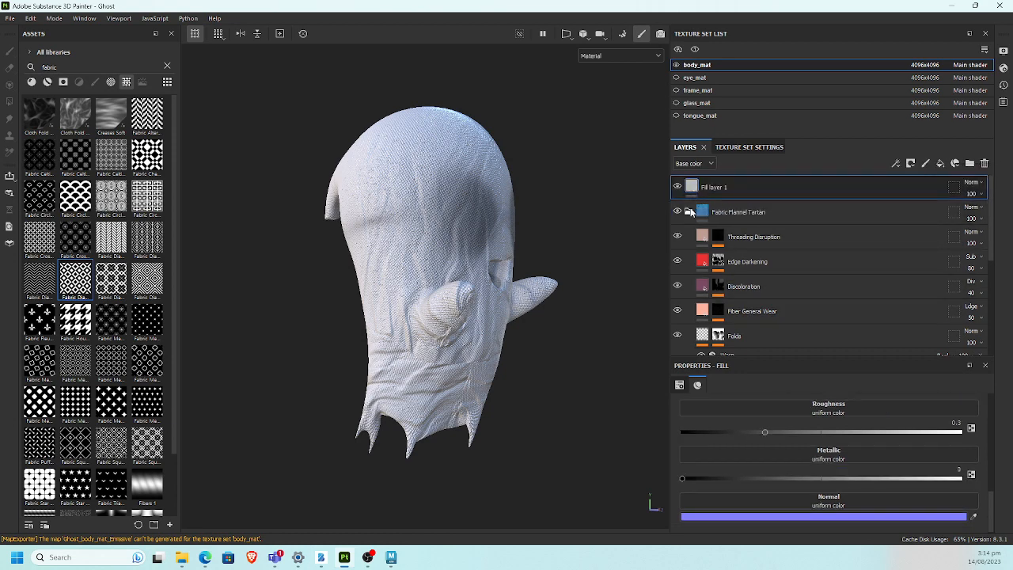
left_click(690, 211)
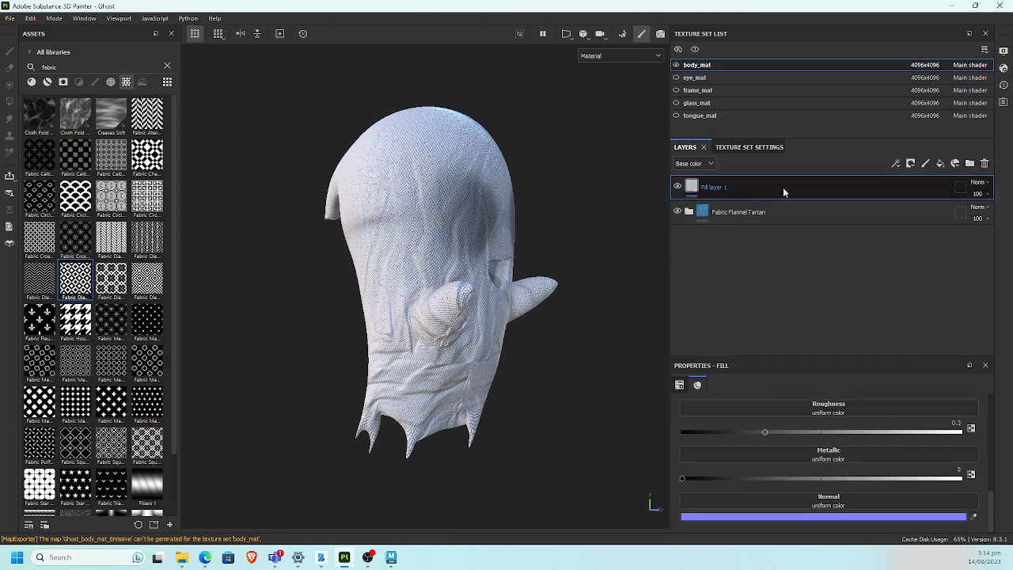
Step: Create a new folder at the top of the layer stack and name it Additional
left_click(969, 163)
double_click(722, 187)
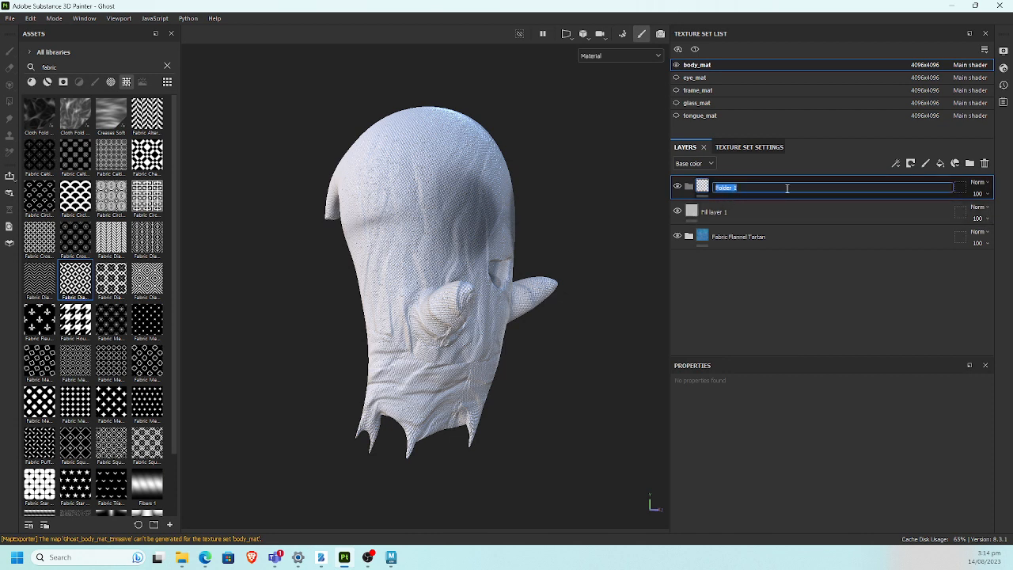
type("Additional")
key("Return")
Step: Move Fill layer 1 into the Additional folder and rename it dirt
left_click_drag(706, 212, 728, 193)
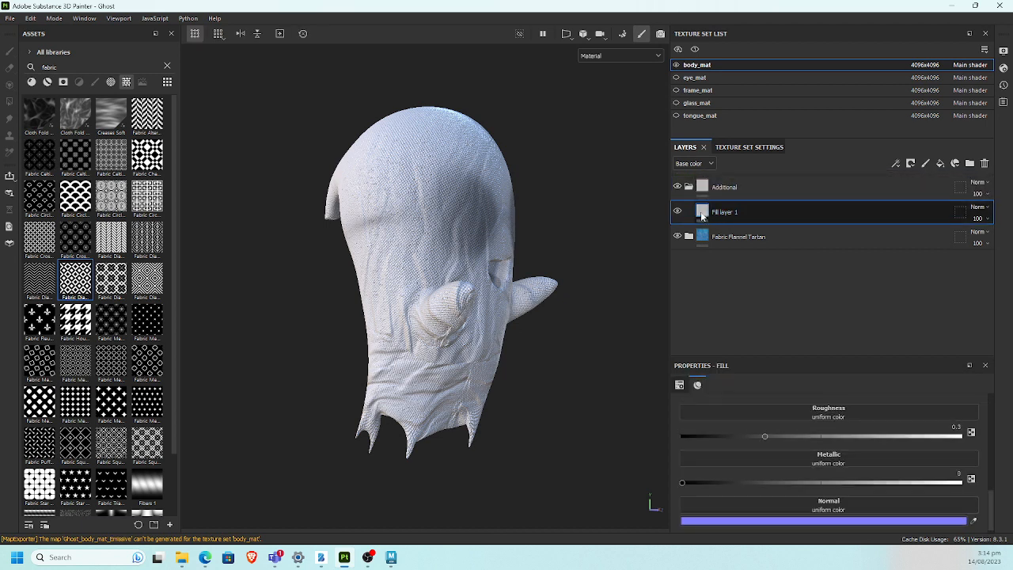
double_click(720, 213)
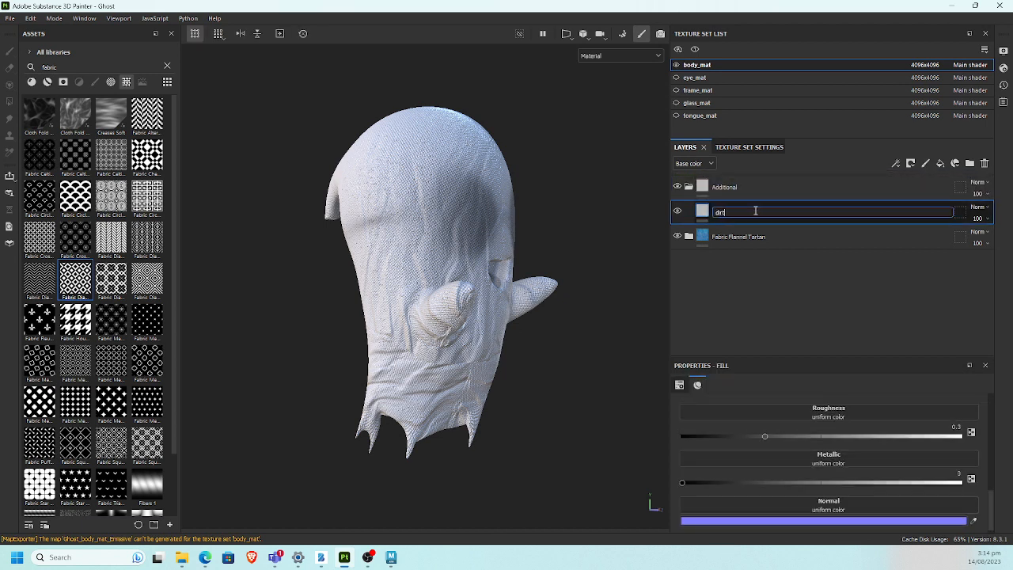
key("Return")
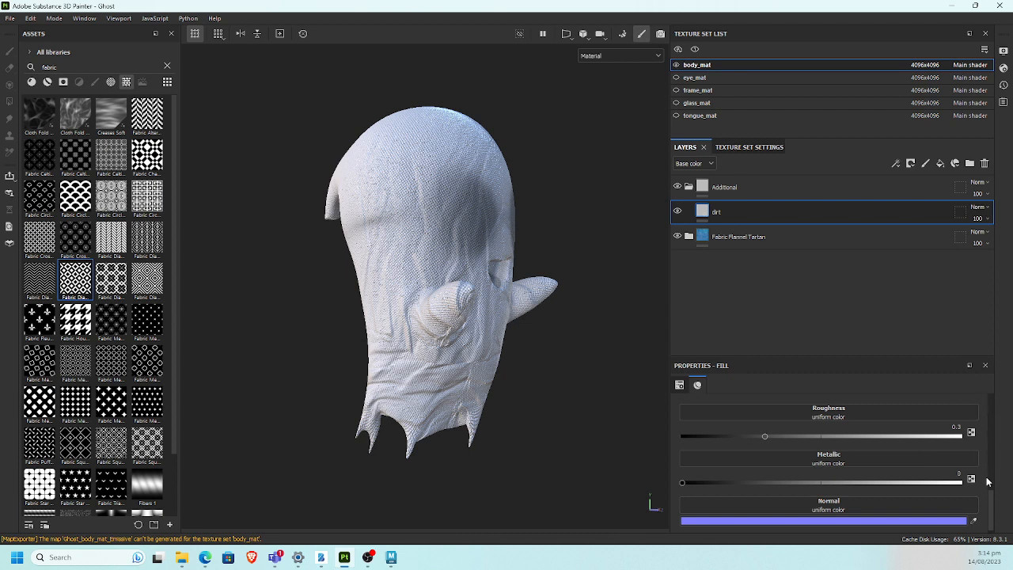
Step: Turn off the dirt layer's normal, metallic, roughness and height channels so that it affects only color
left_click_drag(991, 503, 998, 451)
left_click(972, 464)
left_click(900, 463)
left_click(831, 464)
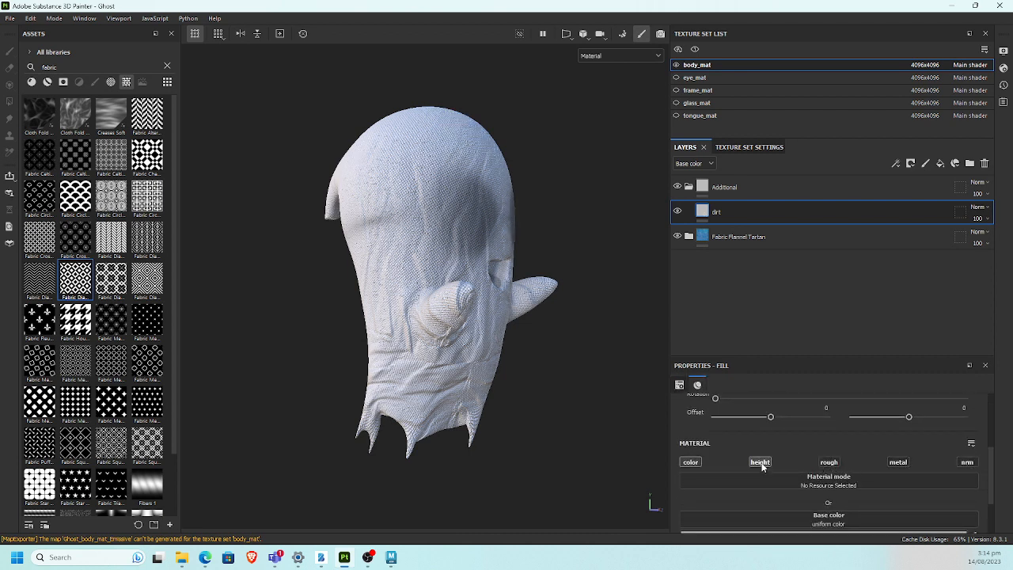
left_click(765, 465)
Step: Set the dirt layer's base color to dark brown, hex 362519
scroll(988, 468, "down", 2)
left_click(916, 499)
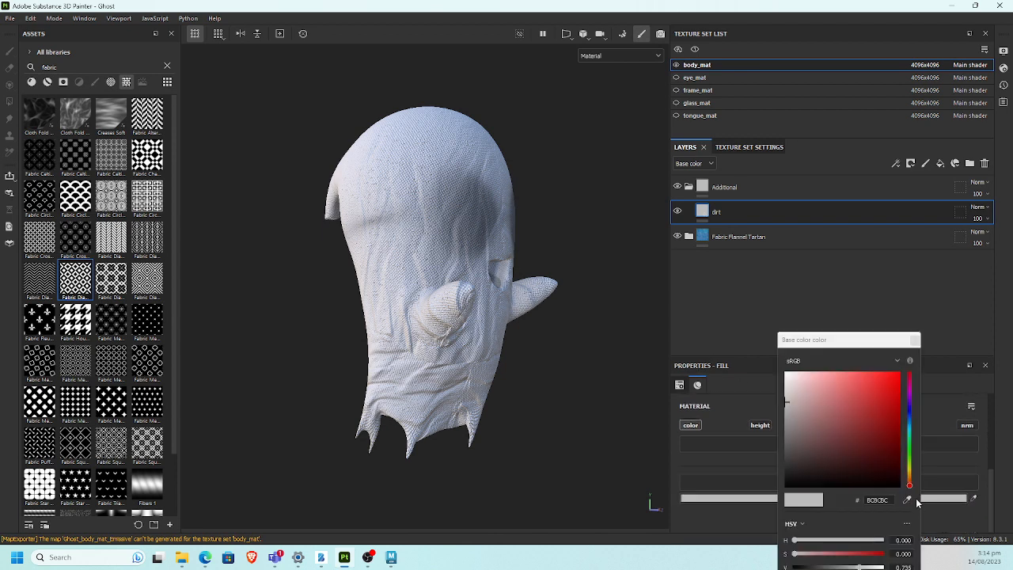
mouse_move(847, 436)
left_mouse_down()
mouse_move(837, 452)
mouse_move(845, 455)
left_mouse_up()
left_click_drag(909, 481, 848, 465)
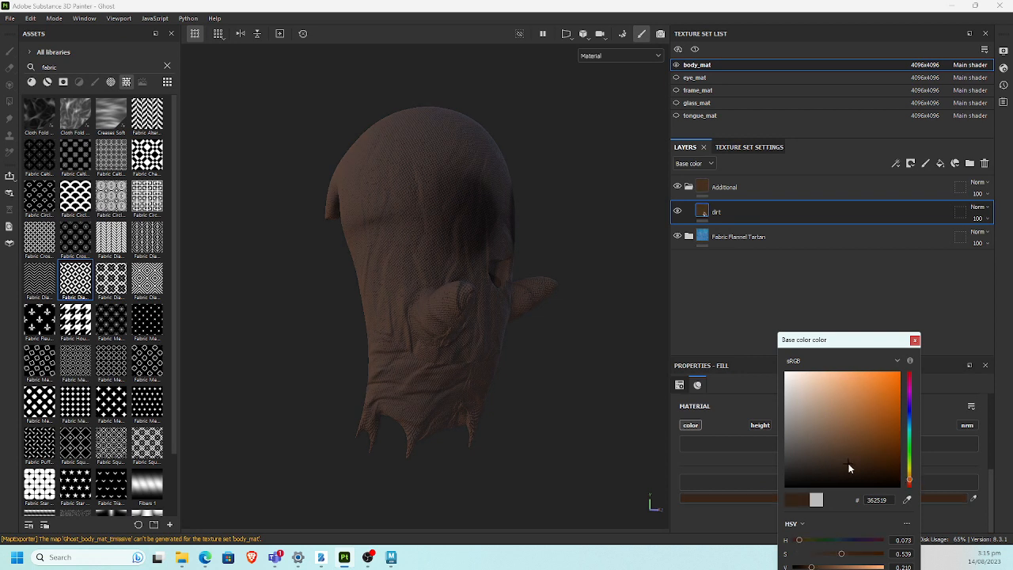
left_click(914, 341)
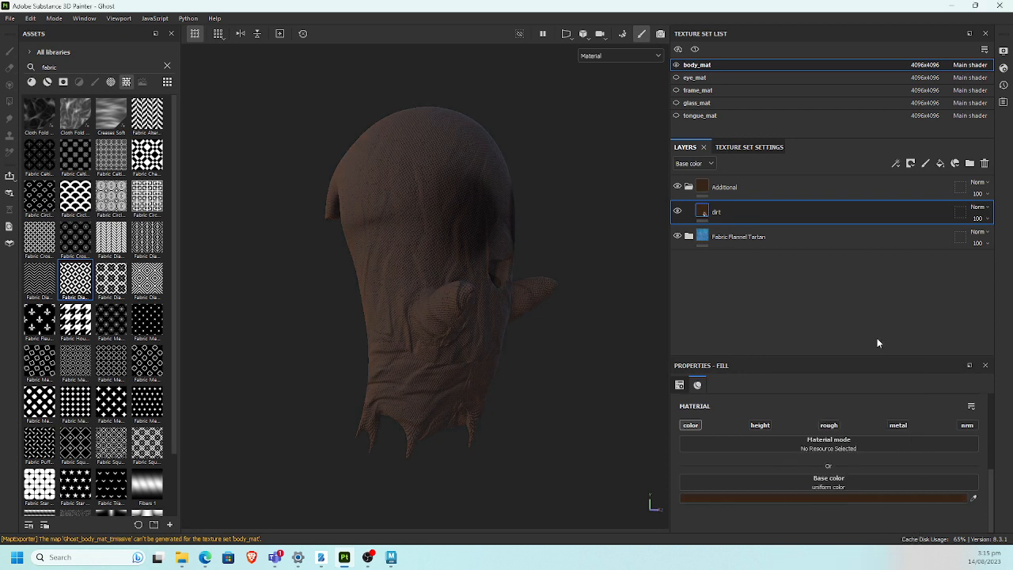
Step: Add a black mask to the dirt layer
left_click(910, 164)
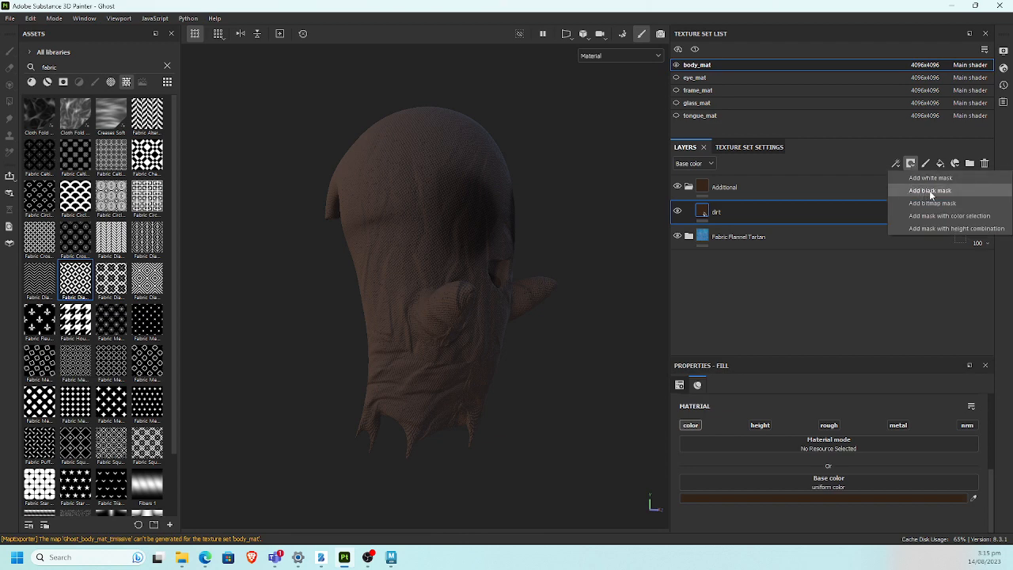
left_click(931, 191)
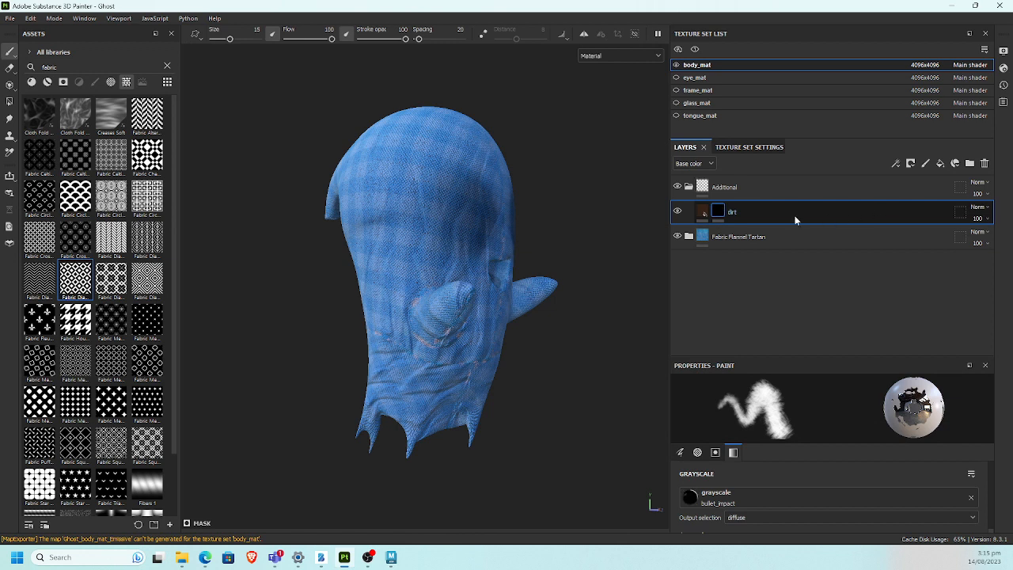
left_click(911, 165)
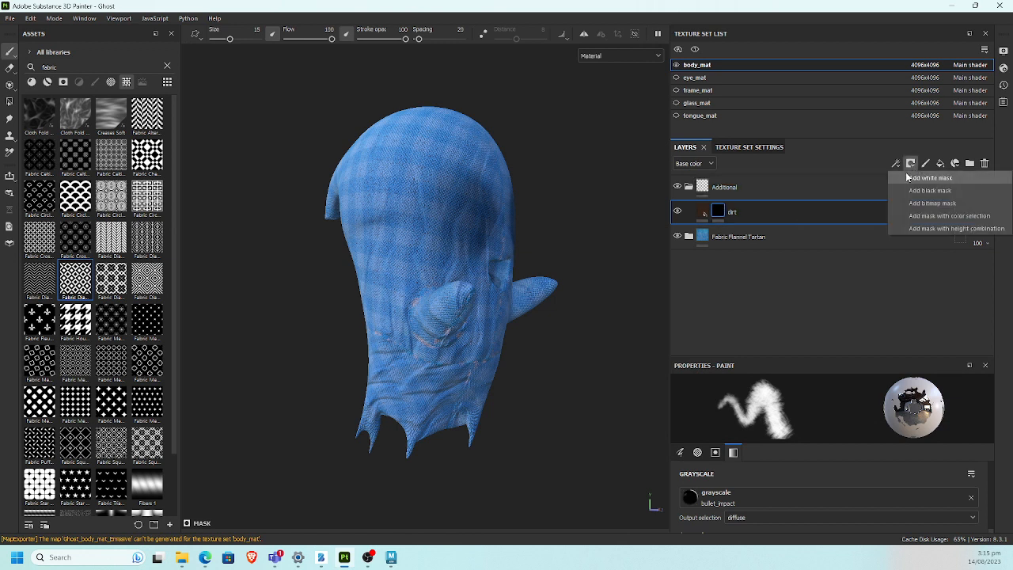
Step: Add a generator to the dirt layer's black mask and assign the Dirt generator to it
left_click(908, 164)
left_click(907, 164)
left_click(895, 164)
left_click(902, 176)
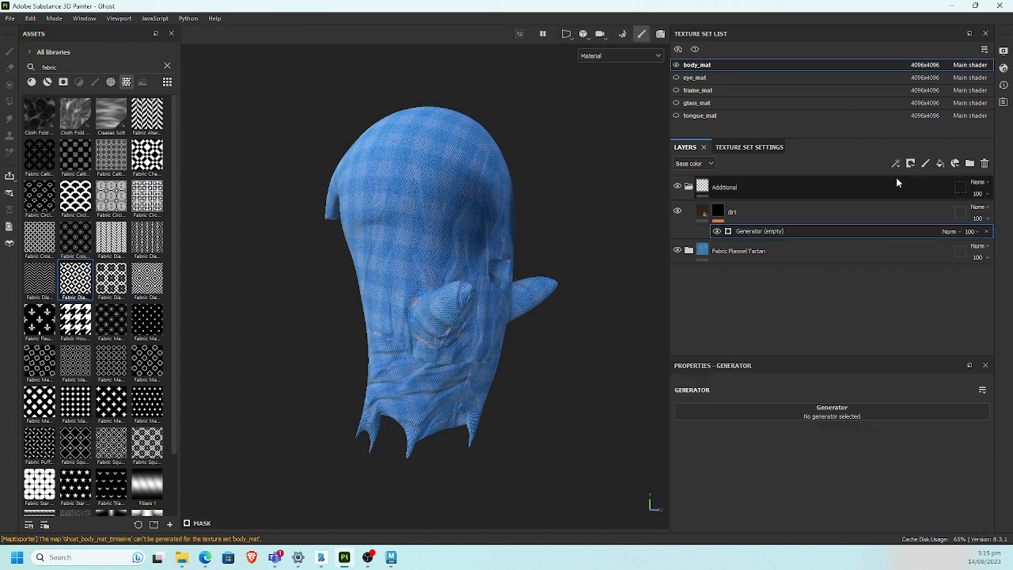
left_click(876, 417)
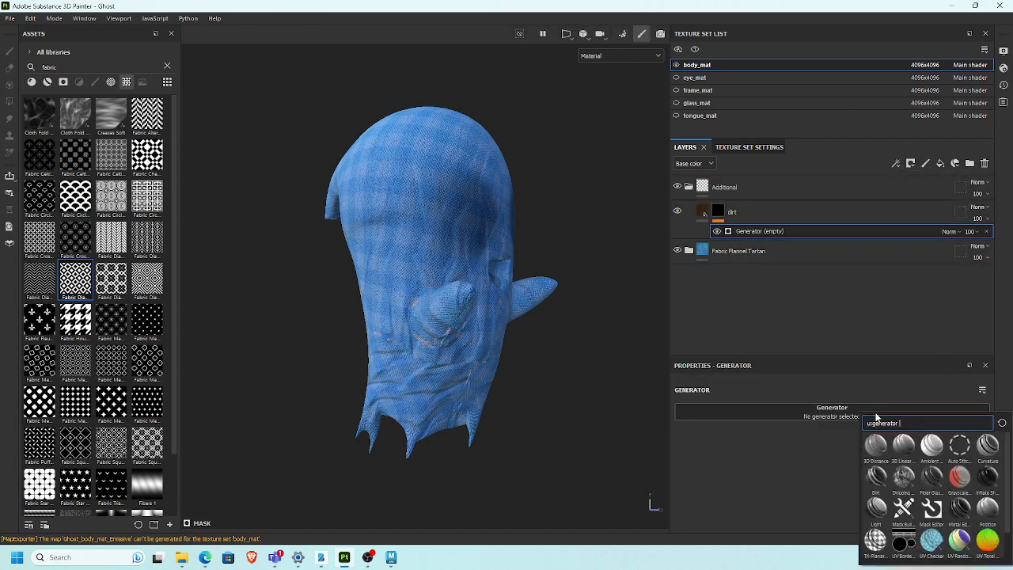
scroll(1008, 487, "down", 2)
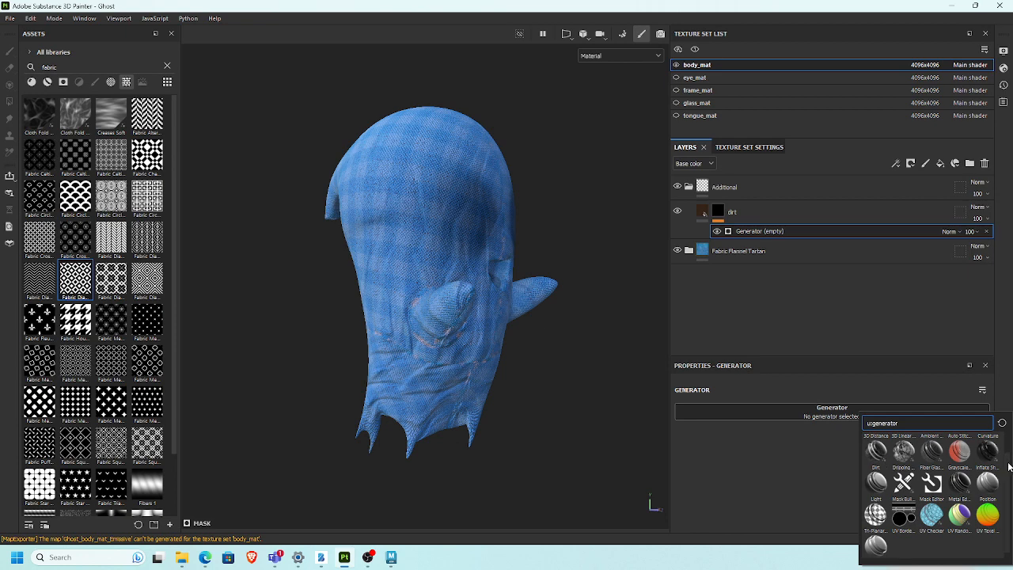
scroll(997, 463, "up", 1)
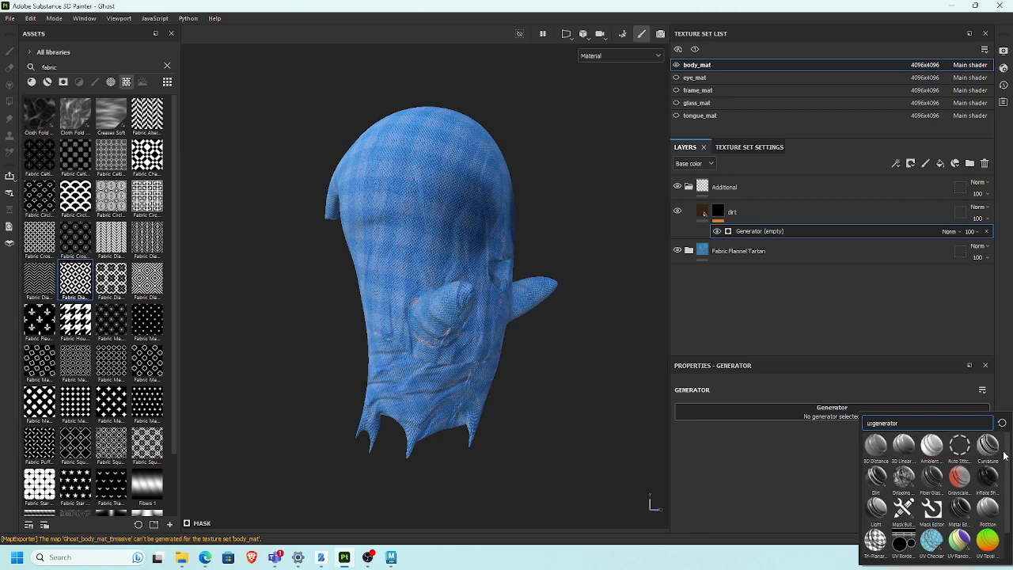
left_click(867, 474)
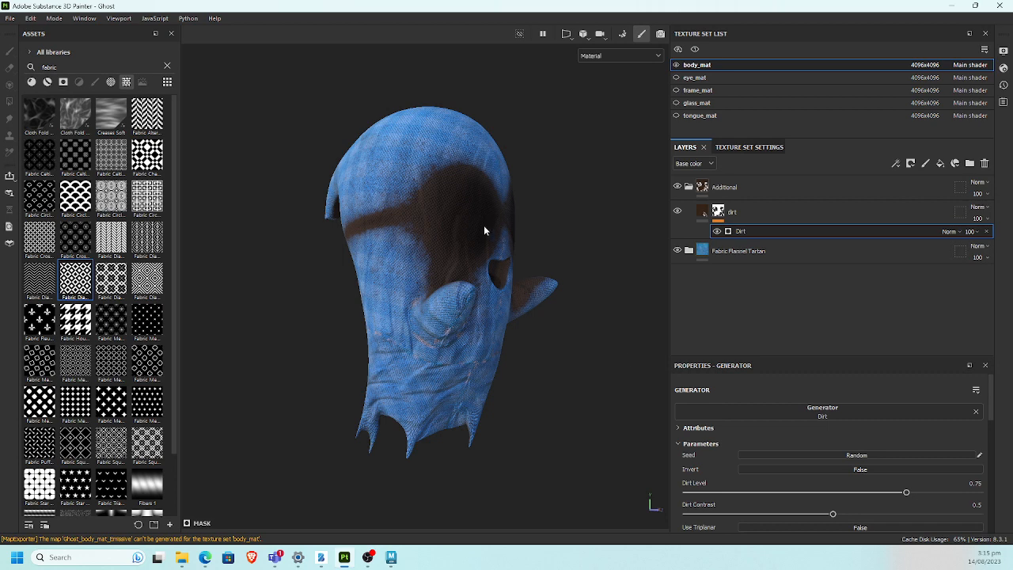
Step: Set the Dirt generator's Dirt Level to 0.69, judging the coverage on the ghost's face and arms
left_click_drag(485, 230, 378, 267, "alt")
right_click_drag(379, 267, 448, 246, "alt")
left_click_drag(447, 246, 506, 271, "alt")
middle_click_drag(506, 272, 481, 227, "alt")
mouse_move(905, 493)
left_mouse_down()
mouse_move(827, 494)
mouse_move(888, 493)
left_mouse_up()
left_click_drag(534, 262, 443, 273, "alt")
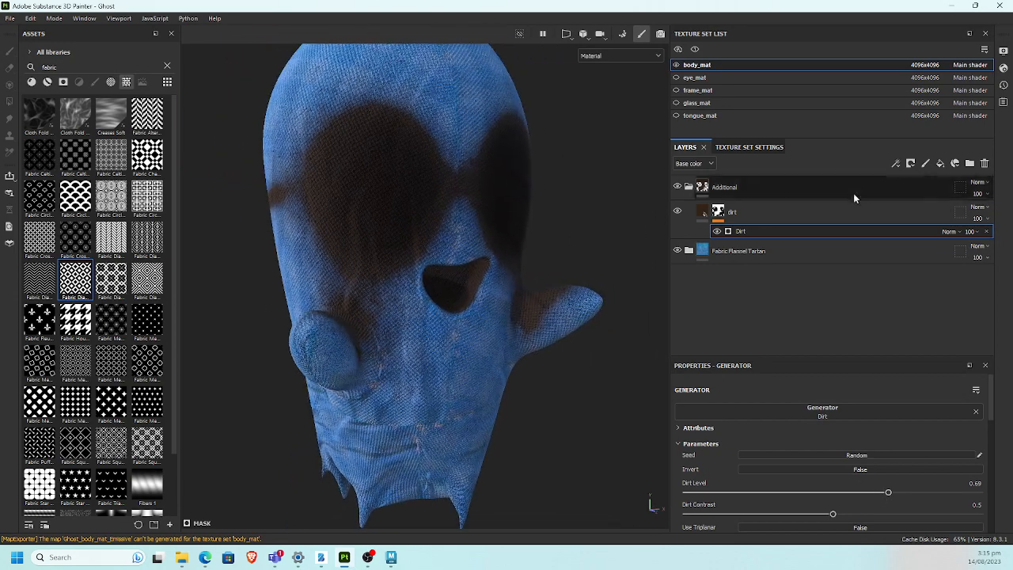
Step: Check the body's baked mesh maps and delete the Dirt generator from the dirt layer's mask
left_click(744, 147)
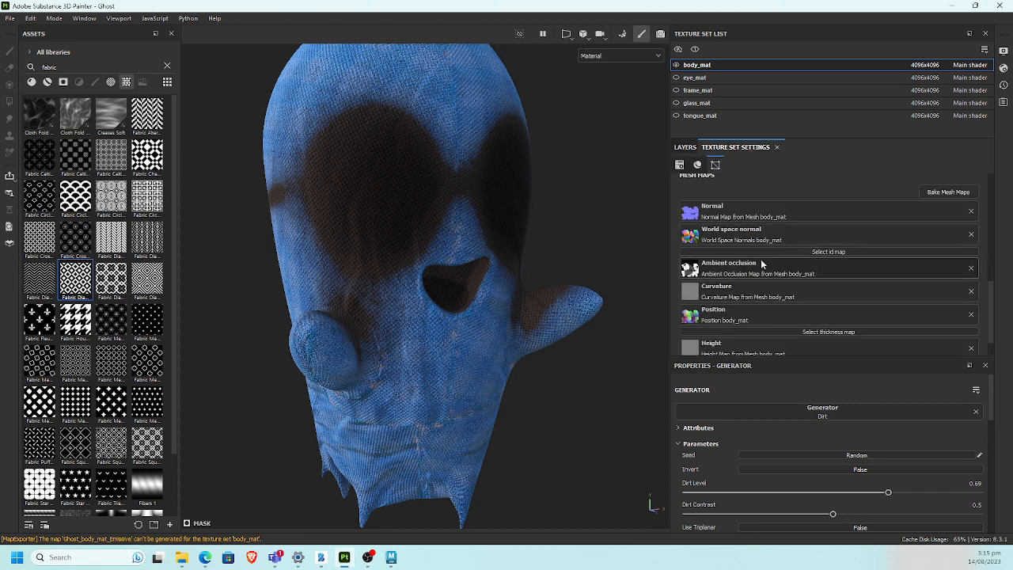
left_click(681, 147)
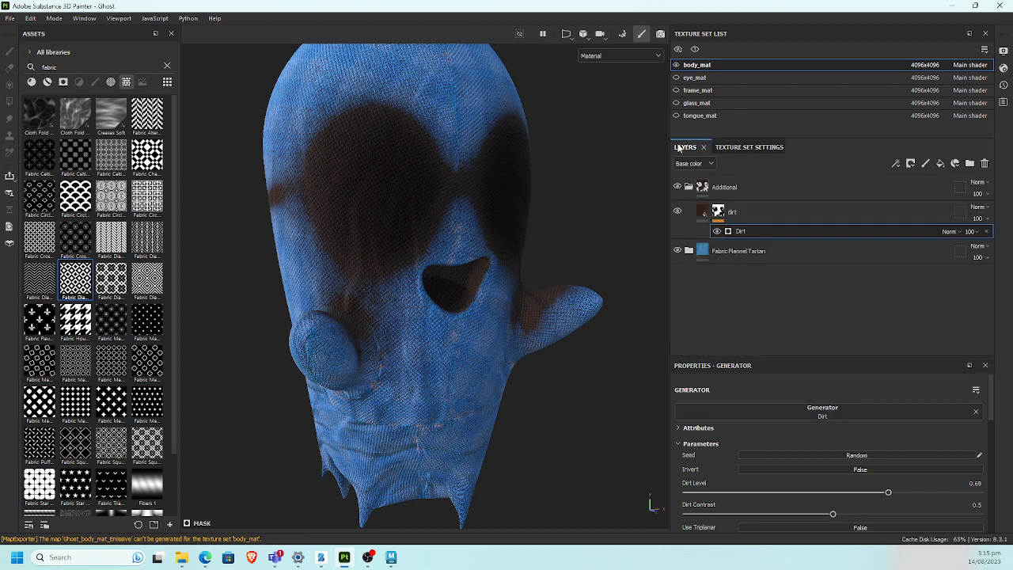
left_click_drag(449, 297, 471, 353, "alt")
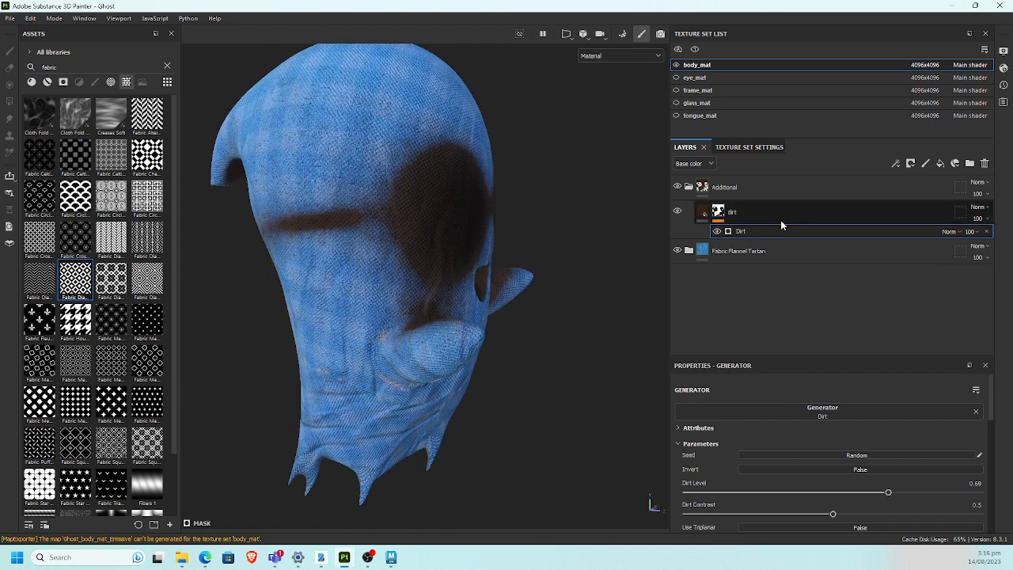
key("Delete")
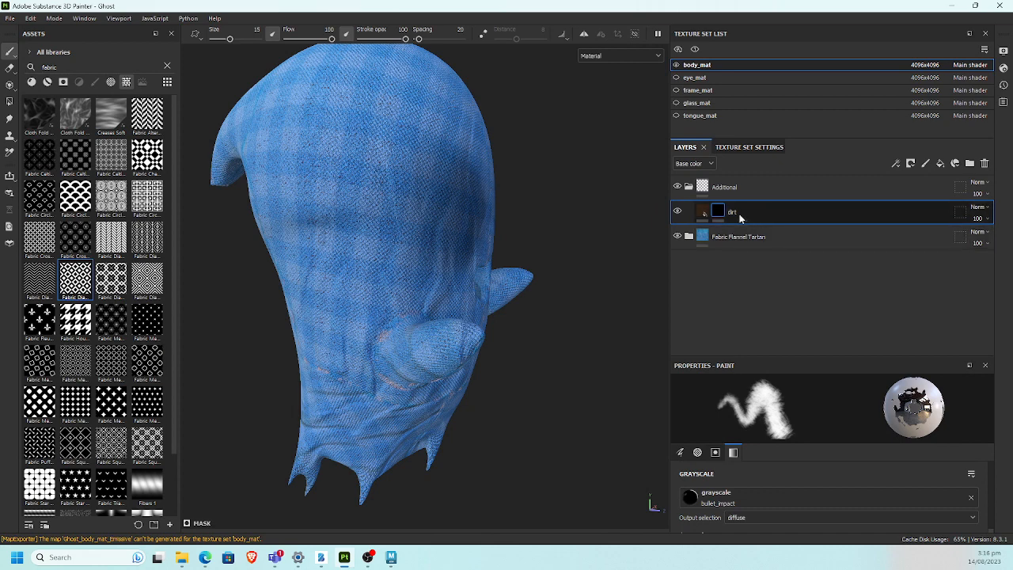
Step: Add a generator to the dirt layer's mask and assign the Curvature generator to it
left_click(895, 163)
left_click(930, 178)
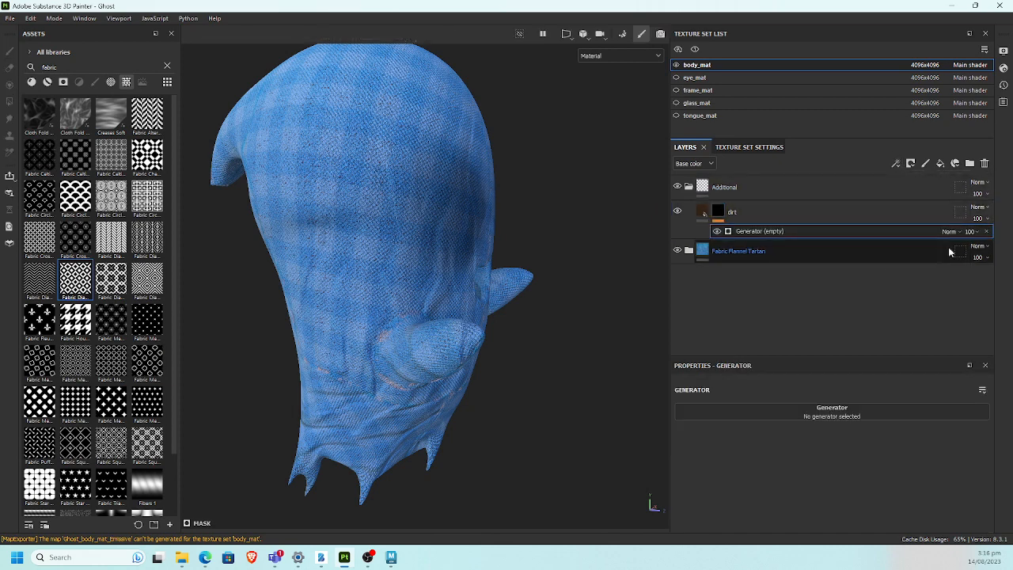
left_click(837, 414)
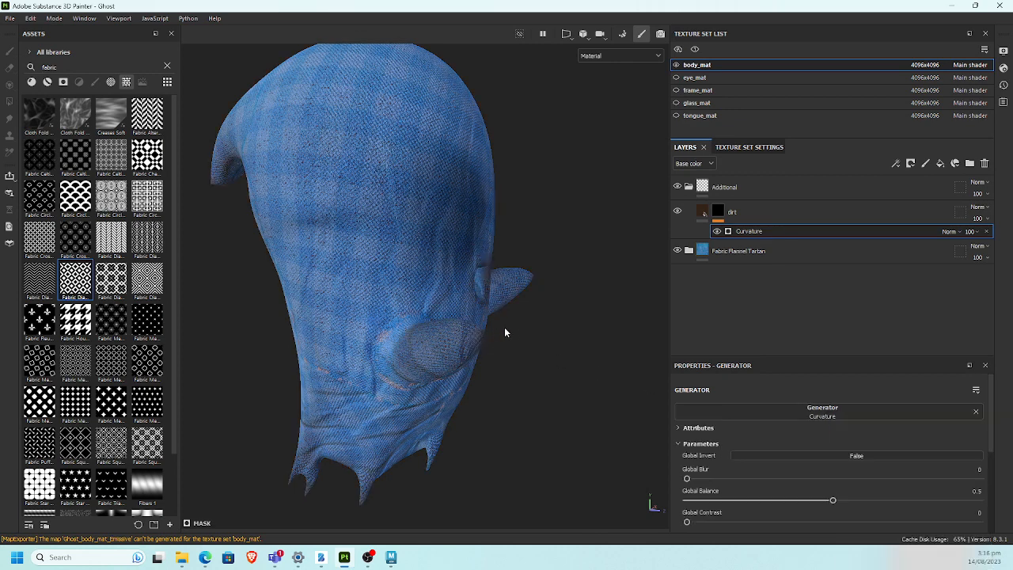
Step: Examine the curvature-based dirt around the ghost's mouth and arm, comparing it with the generator hidden and shown
left_click_drag(504, 328, 354, 302, "alt")
right_click_drag(353, 302, 547, 353, "alt")
middle_click_drag(477, 324, 388, 388, "alt")
right_click_drag(388, 353, 533, 362, "alt")
middle_click_drag(502, 346, 543, 318, "alt")
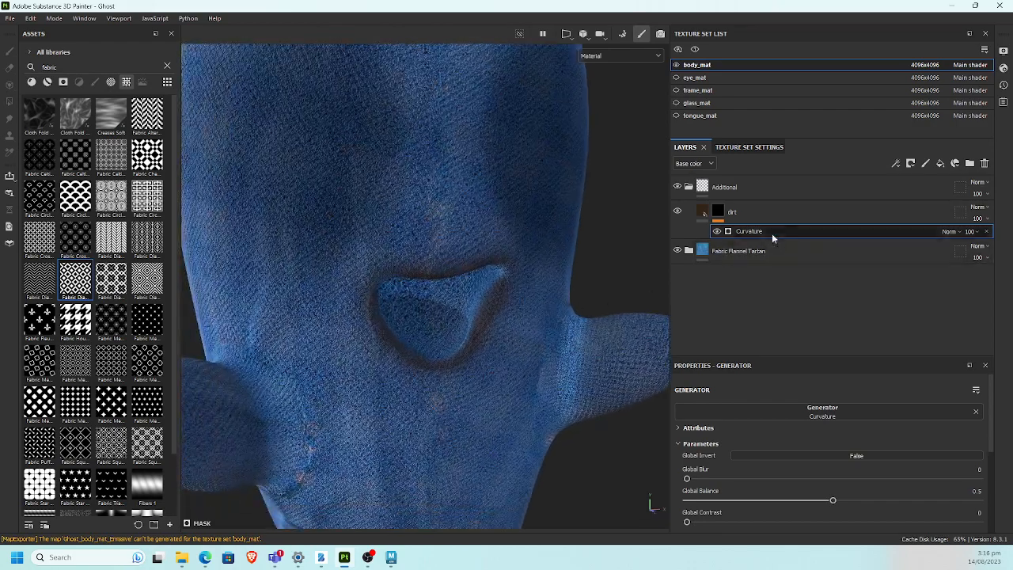
left_click(716, 232)
left_click(716, 232)
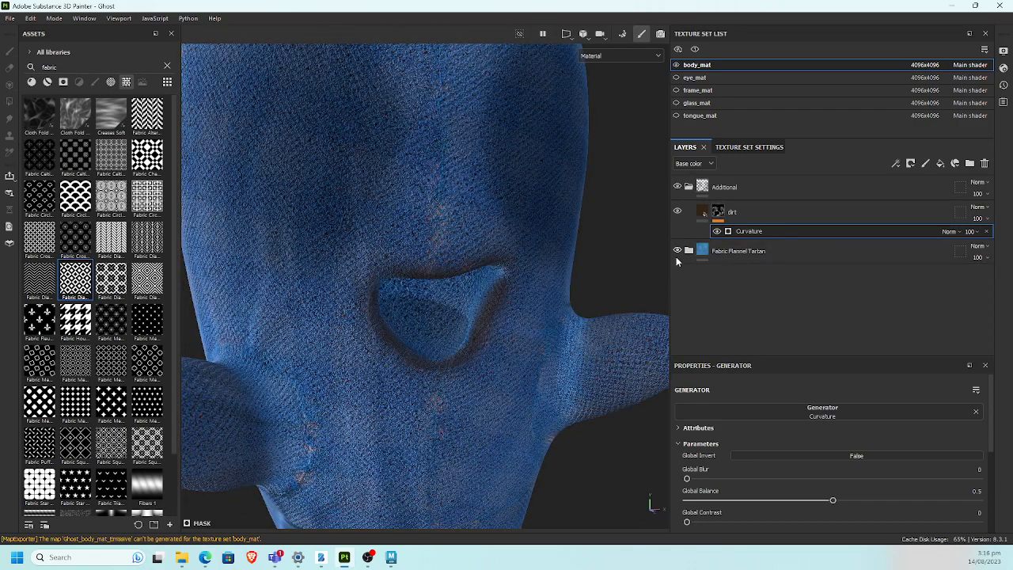
left_click_drag(428, 317, 506, 324, "alt")
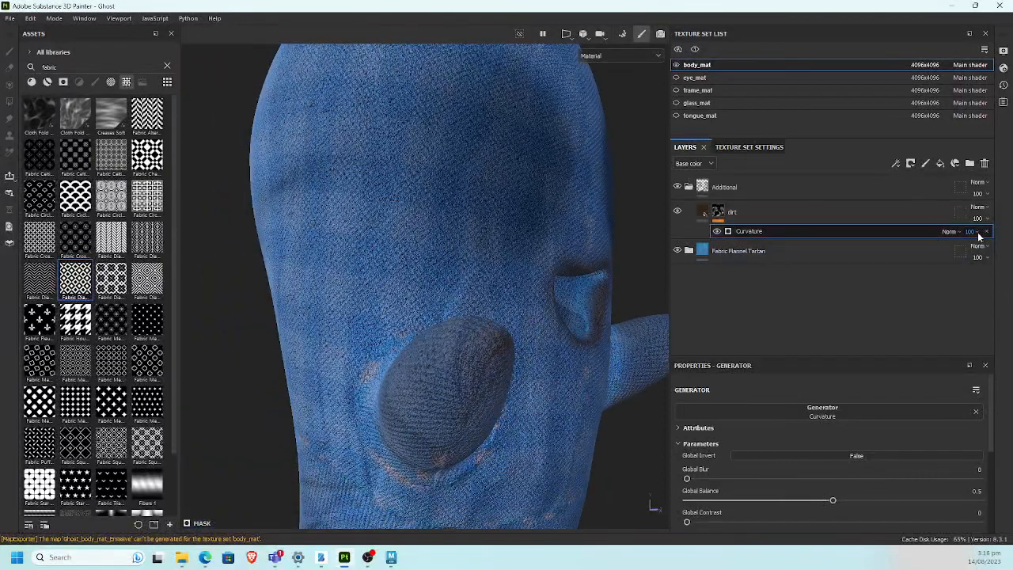
Step: Set the Curvature generator's opacity to 86 and select the Additional folder
left_click(974, 232)
left_click(985, 251)
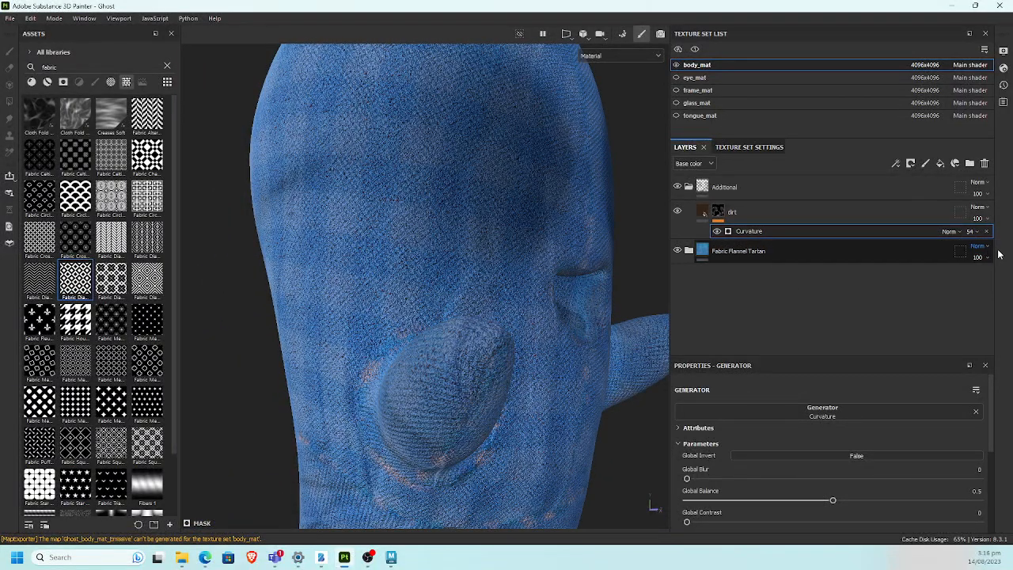
left_click(977, 235)
left_click_drag(996, 251, 1002, 252)
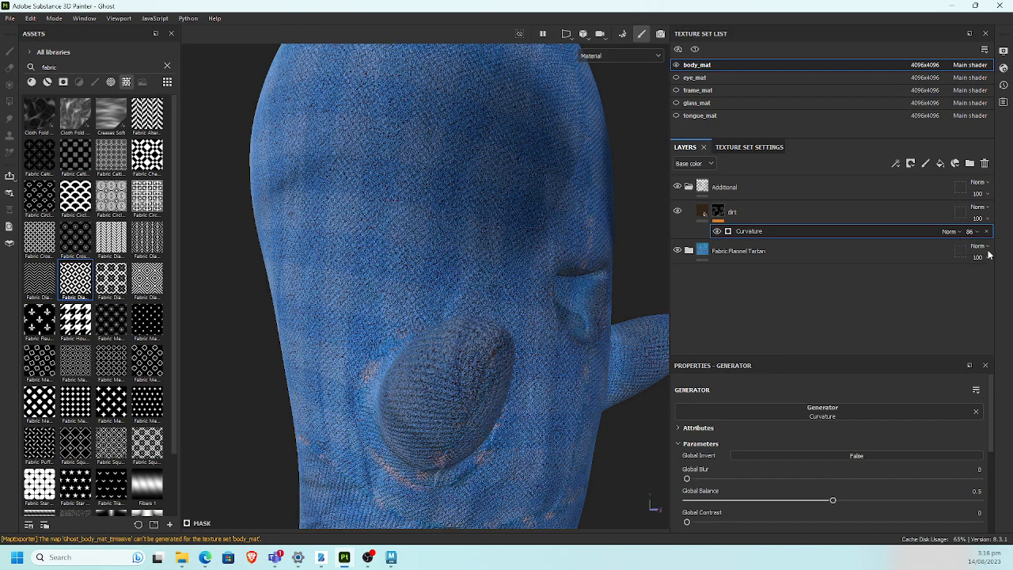
right_click_drag(477, 333, 287, 317, "alt")
left_click_drag(287, 318, 396, 368, "alt")
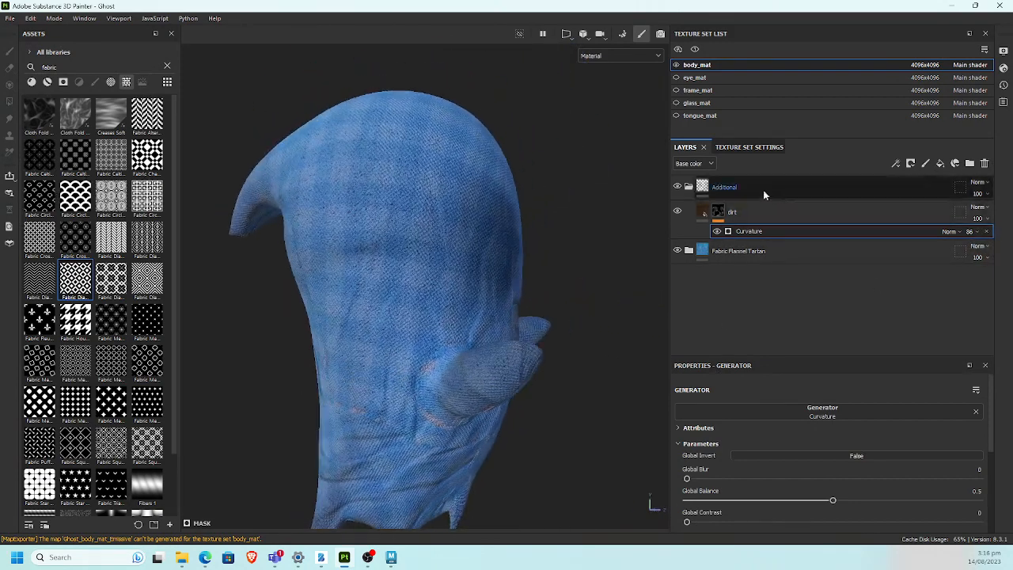
left_click(760, 190)
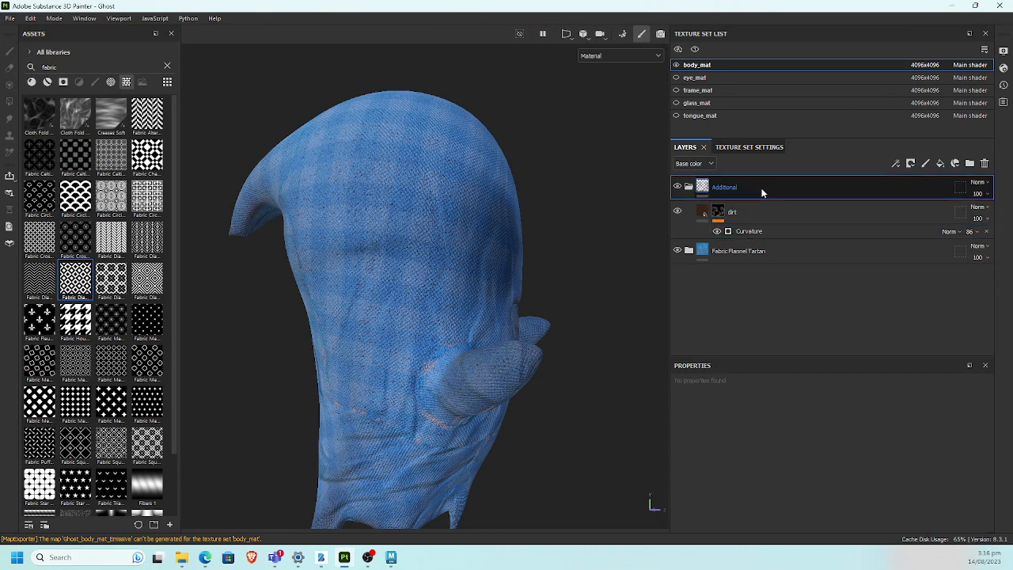
middle_click_drag(348, 376, 350, 356, "alt")
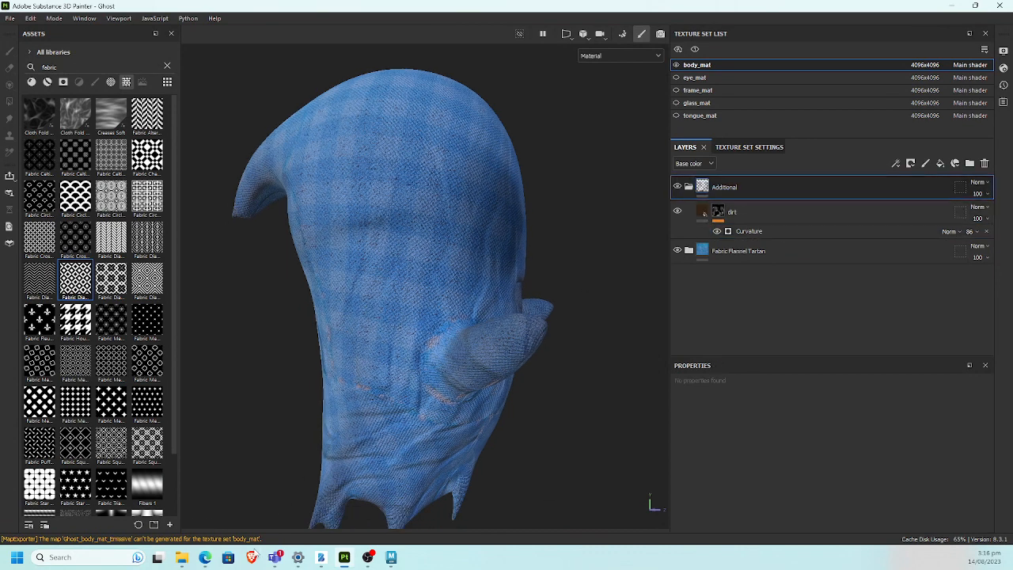
Step: Switch to the Brave browser and search the web for "cloth patch png"
left_click(251, 557)
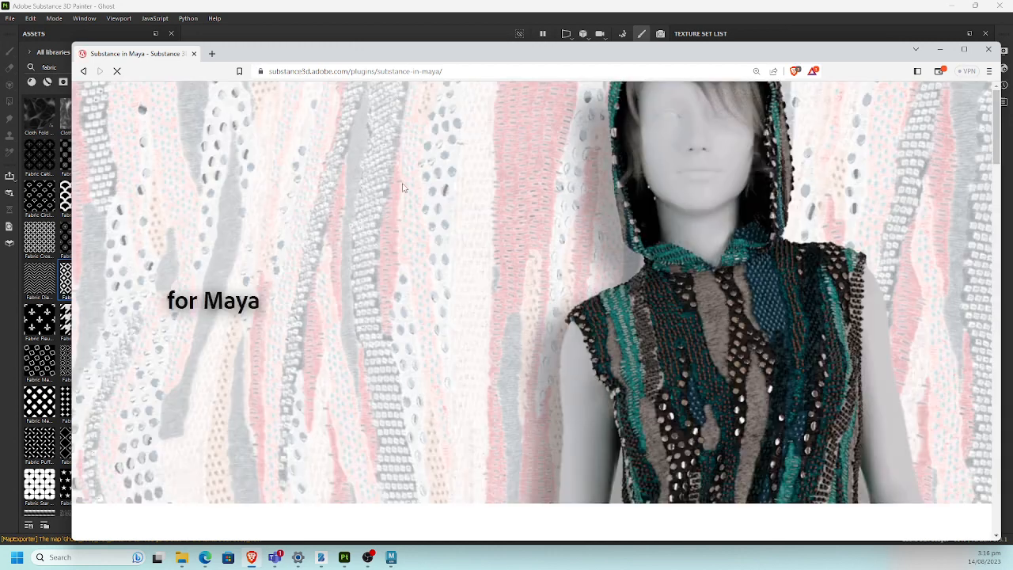
left_click(489, 67)
type("clot")
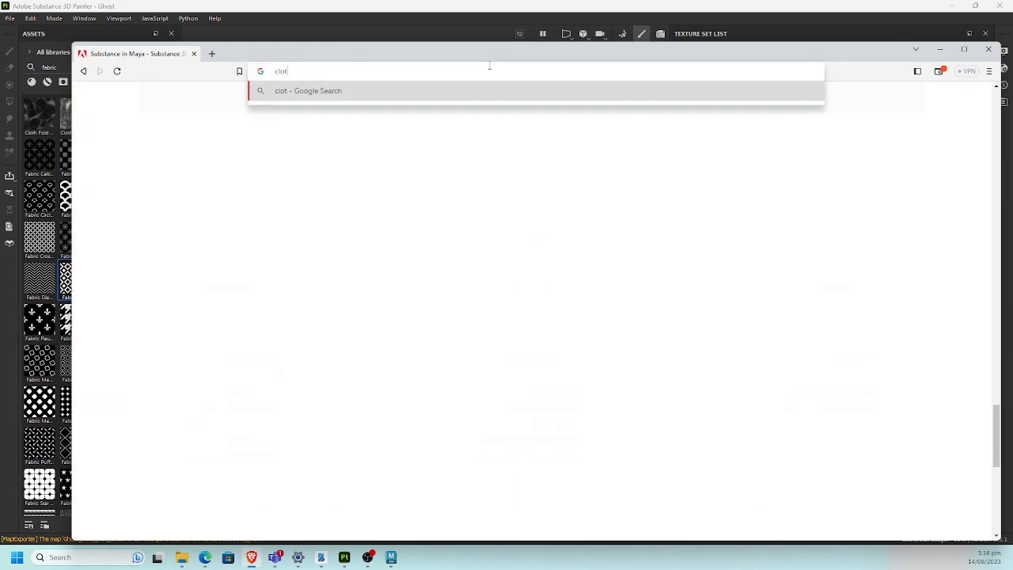
type("h path")
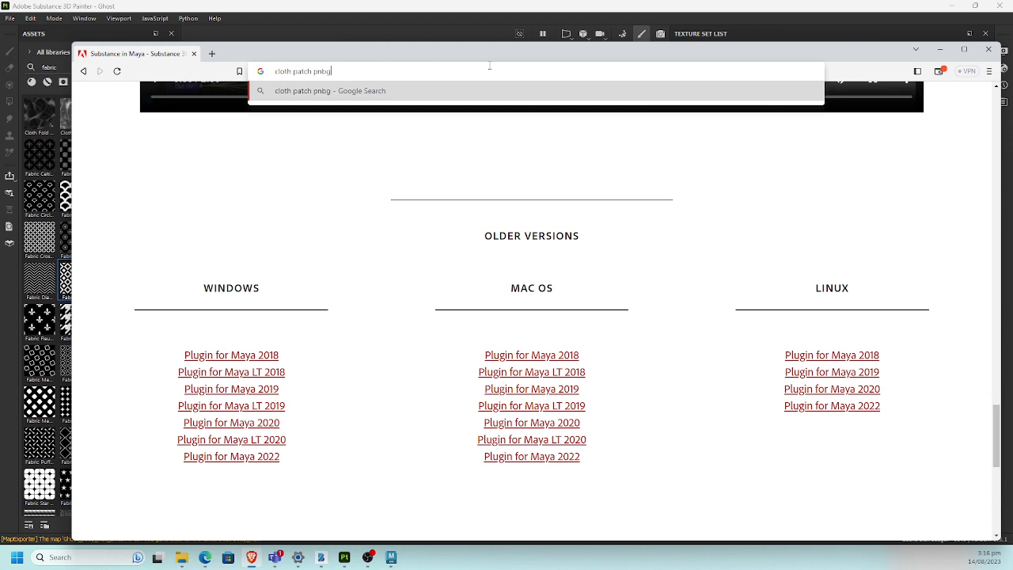
type("h png")
key("Return")
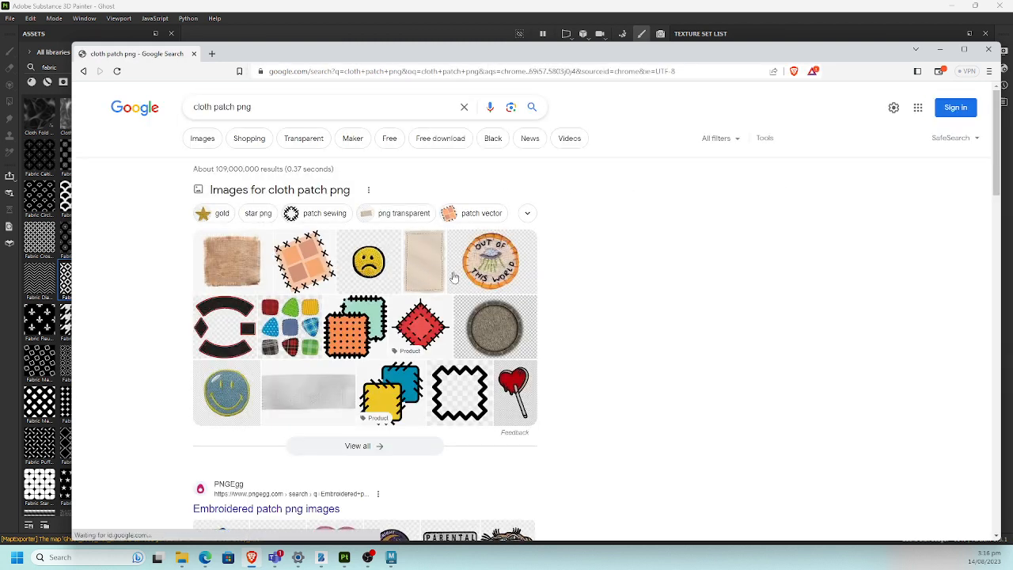
Step: Open the Out of This World clothes patch on PNGEgg and start its free PNG download, completing the human verification
left_click(507, 288)
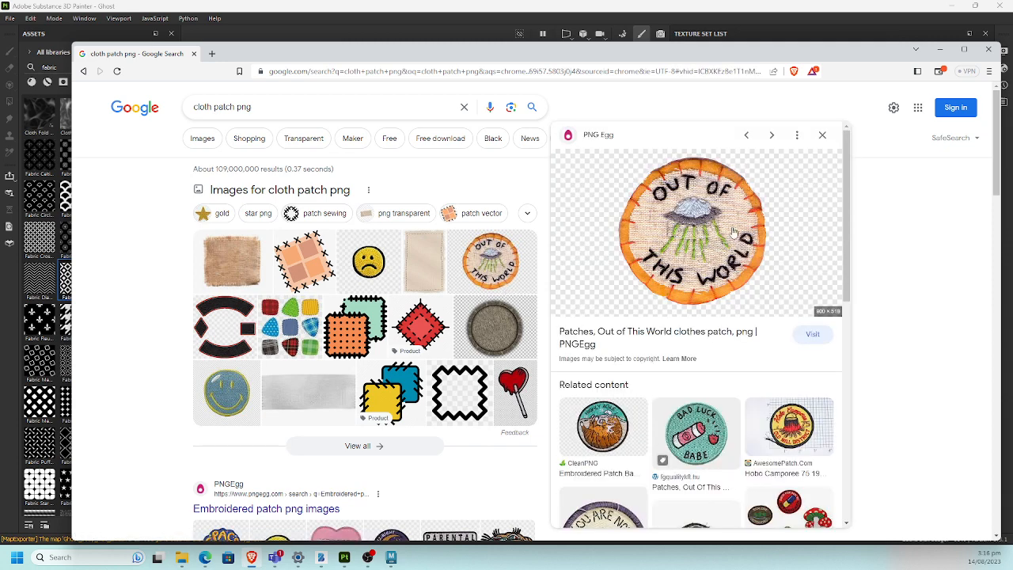
left_click(635, 332)
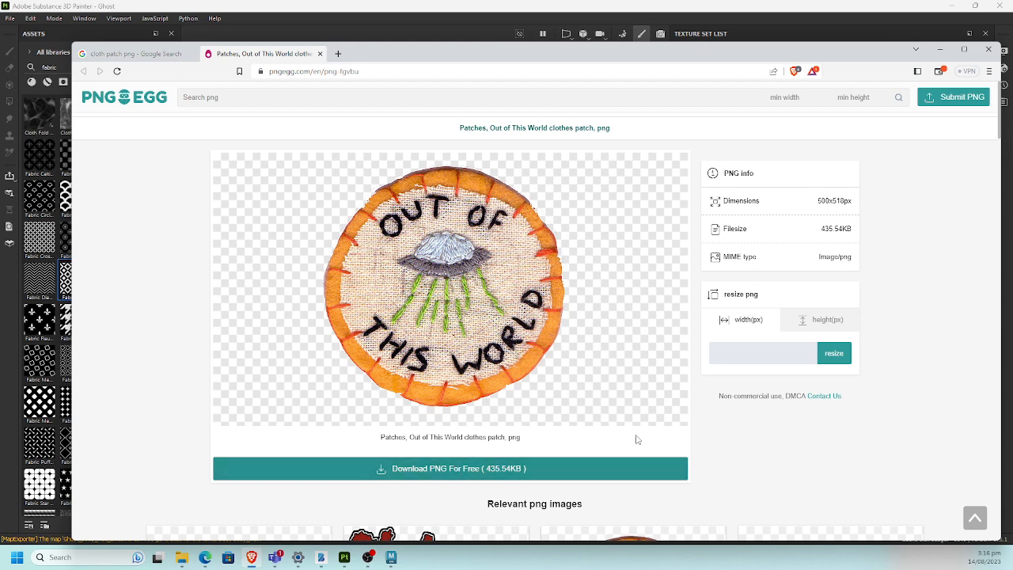
left_click(569, 469)
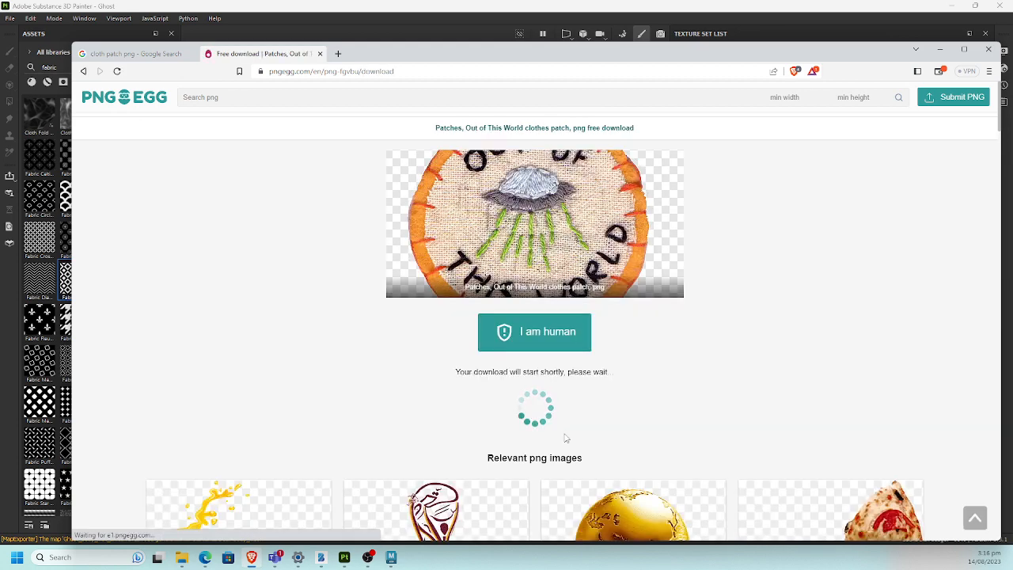
left_click(545, 337)
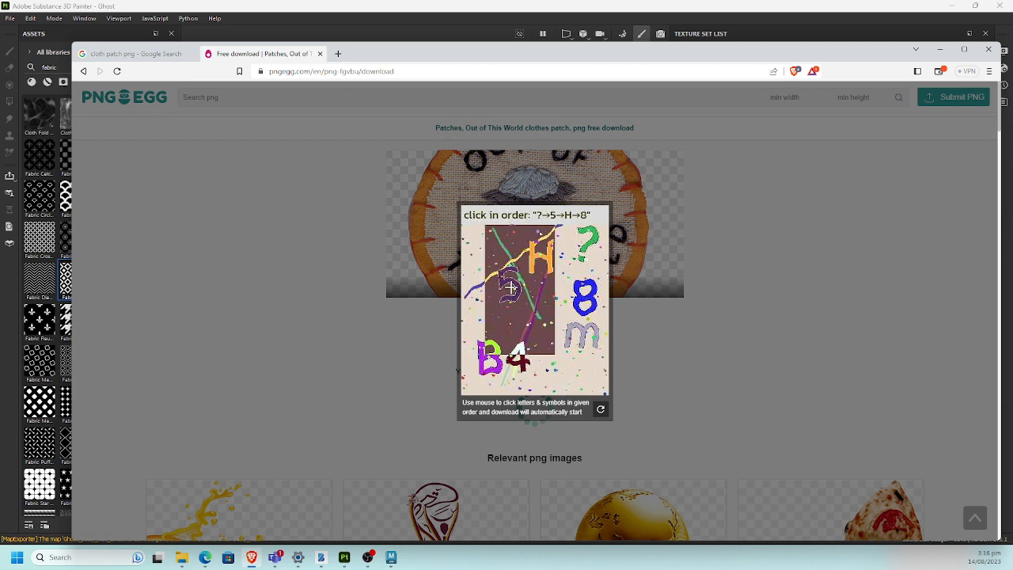
left_click(586, 246)
left_click(510, 281)
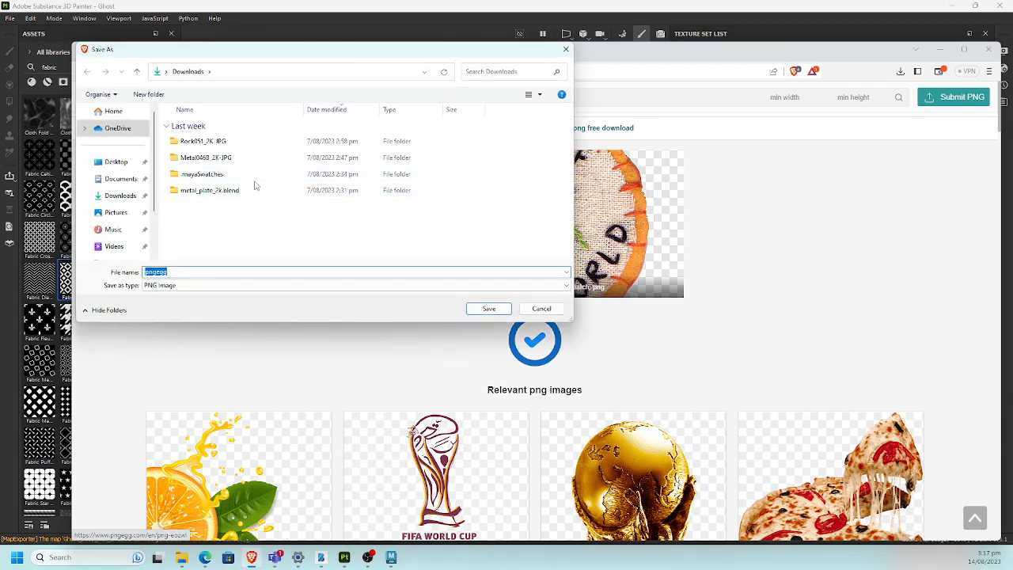
Step: Save the image as patch in Desktop > ghost_project > Maya > sourceimages and switch back to Substance 3D Painter
left_click(116, 162)
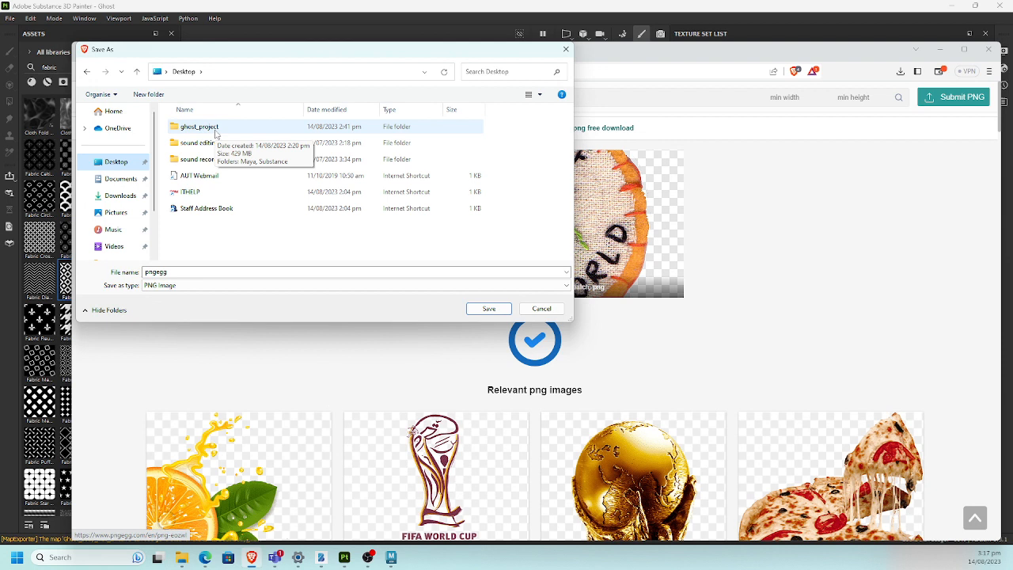
double_click(215, 129)
double_click(214, 131)
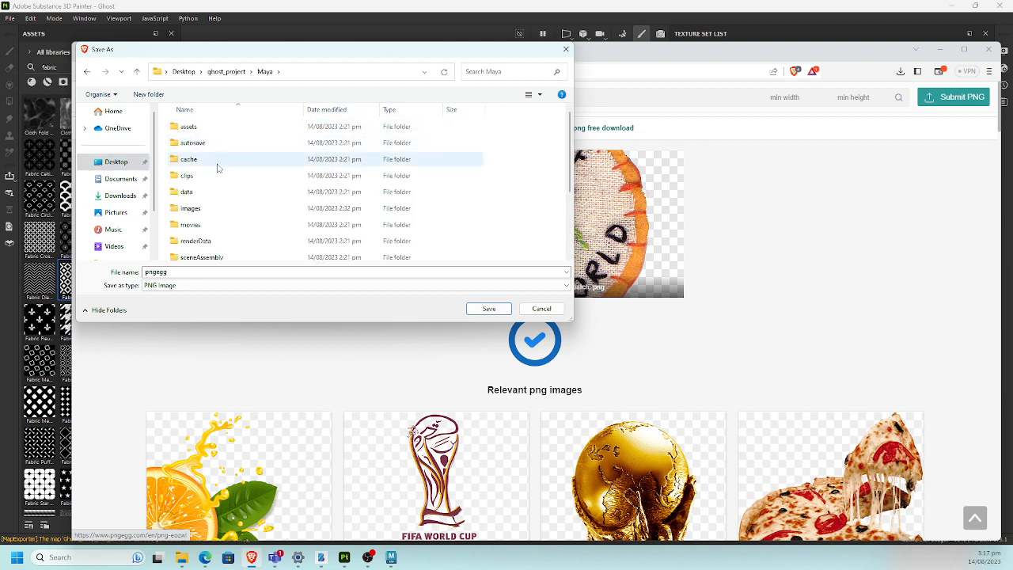
scroll(572, 210, "down", 2)
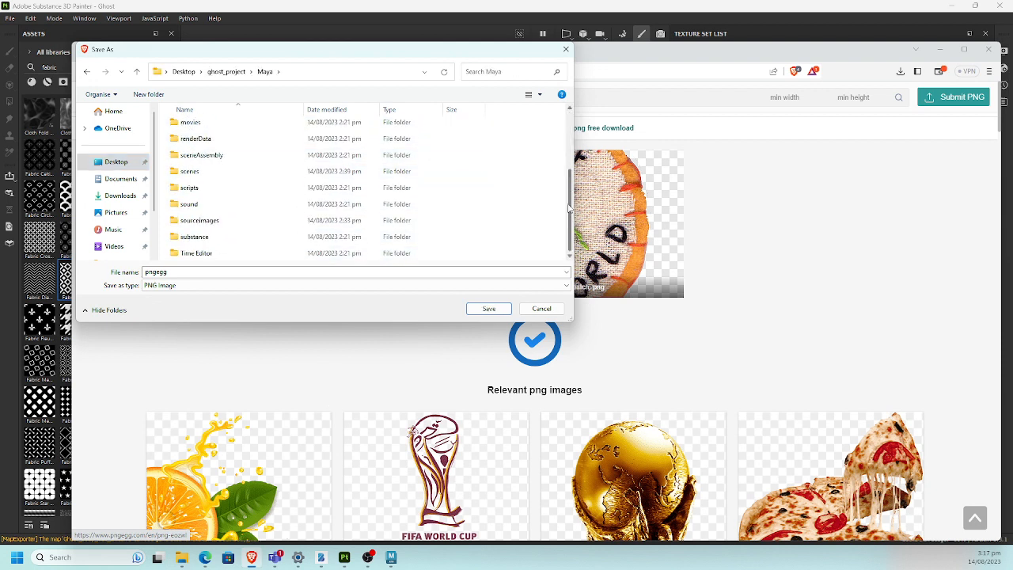
double_click(264, 222)
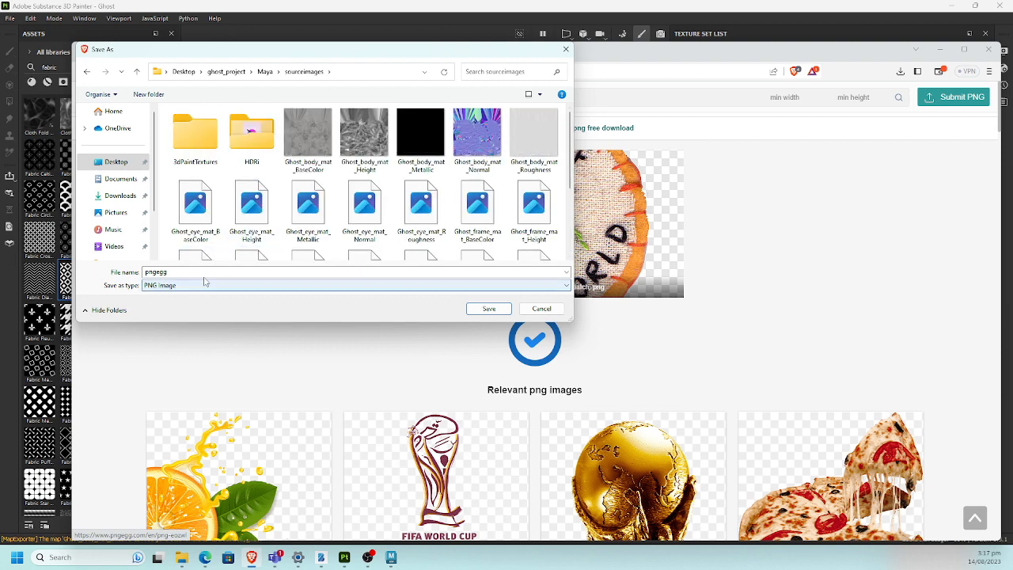
double_click(203, 272)
type("patch")
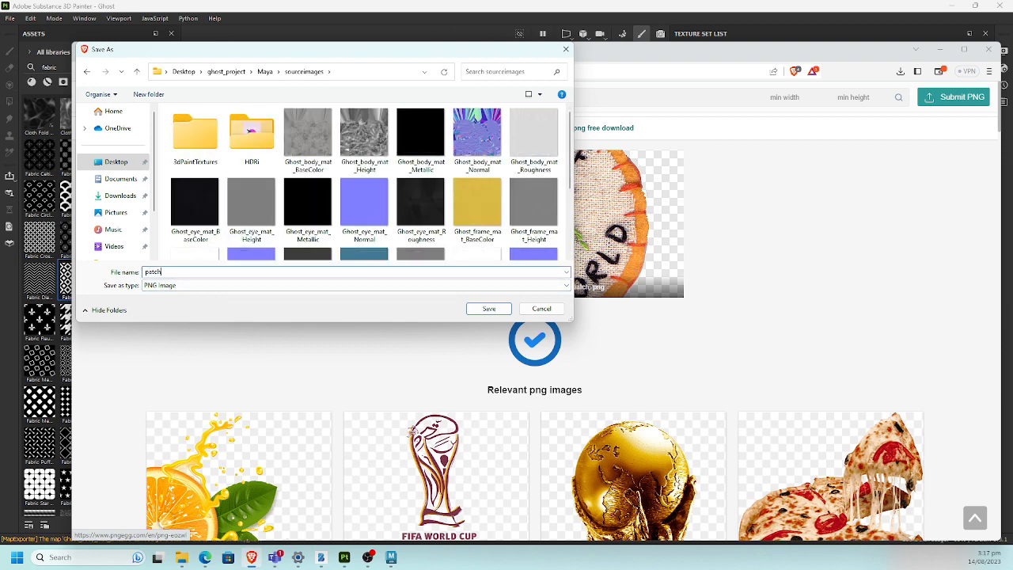
key("Return")
left_click(849, 4)
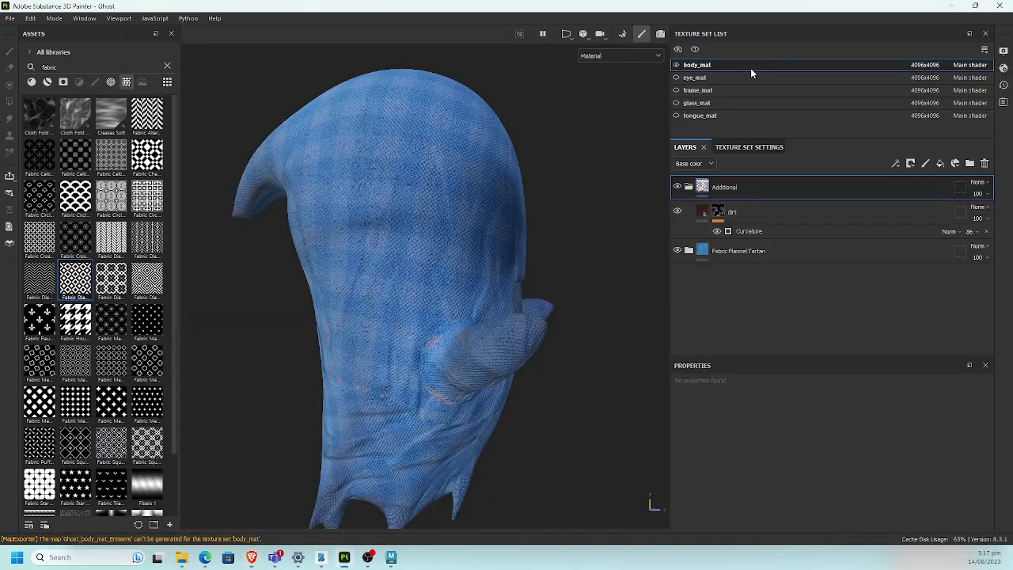
Step: Add patch.png from Desktop > ghost_project > Maya > sourceimages to a new resource import
left_click_drag(468, 223, 332, 225, "alt")
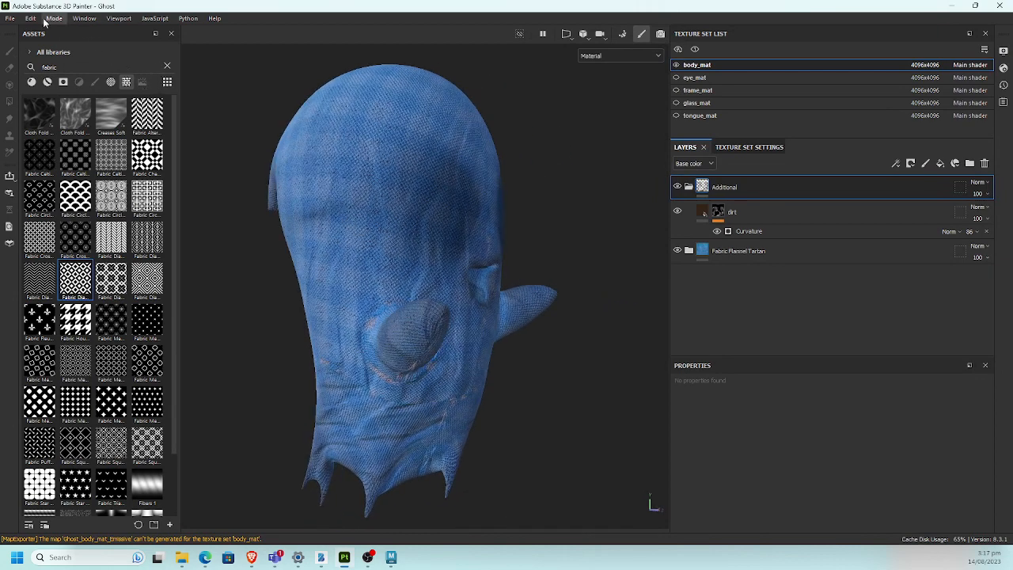
left_click(10, 18)
left_click(36, 149)
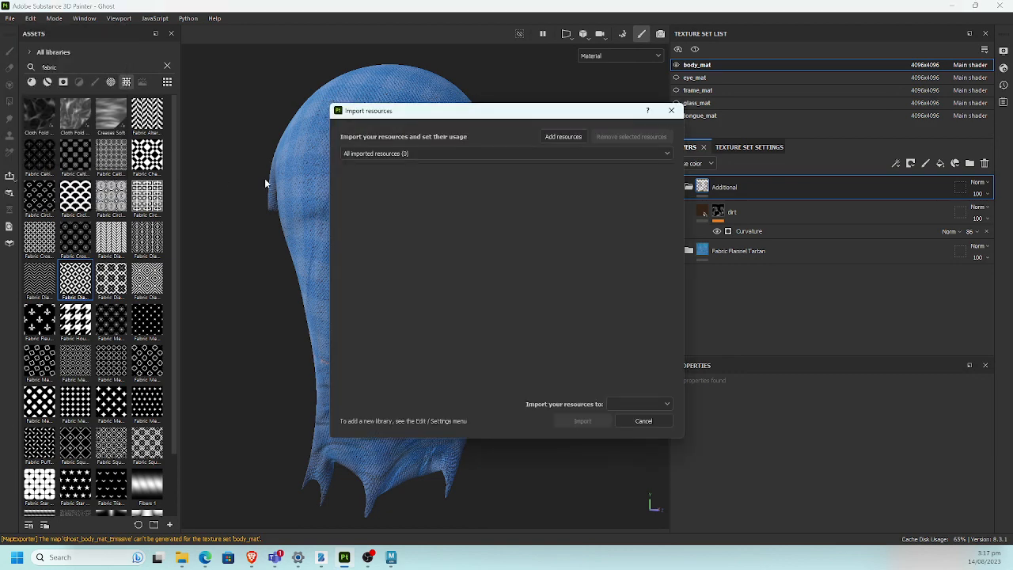
left_click(563, 136)
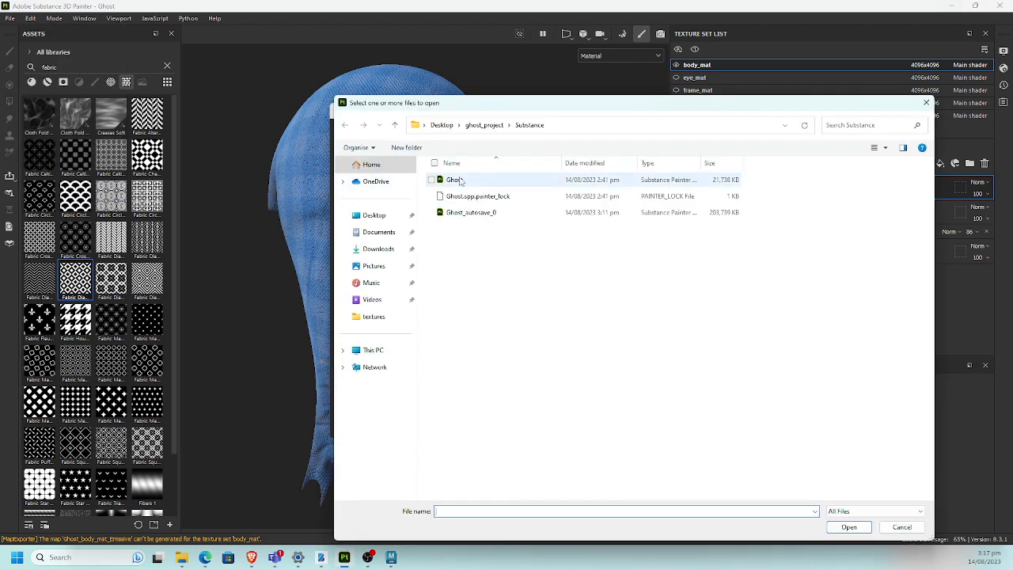
left_click(484, 123)
double_click(454, 177)
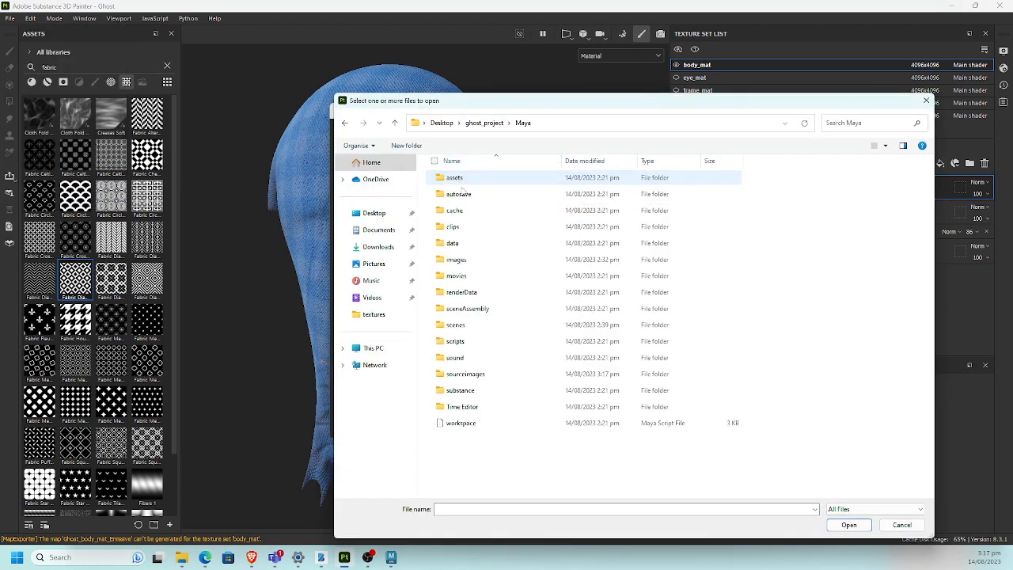
double_click(467, 373)
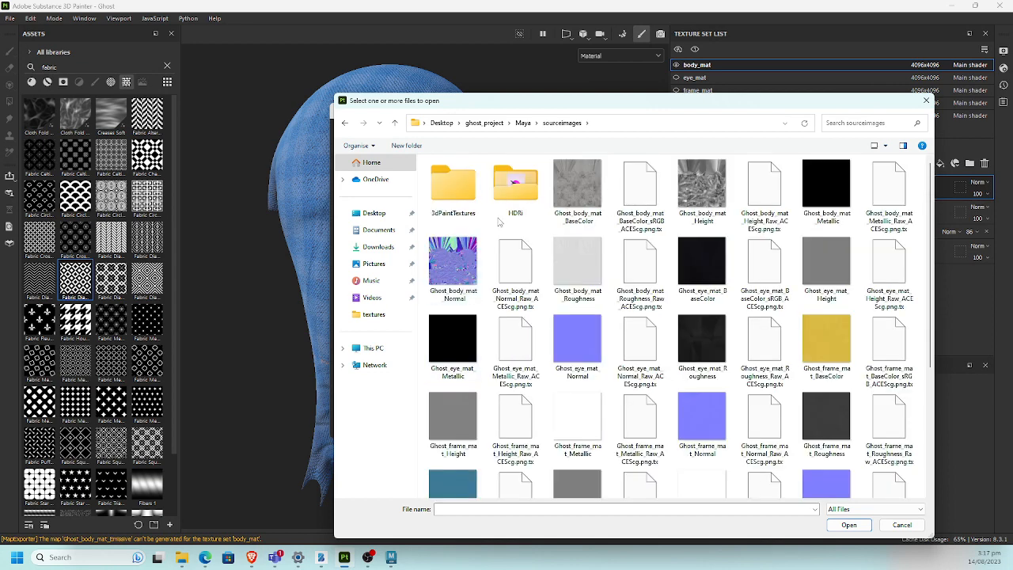
left_click_drag(932, 190, 942, 370)
double_click(691, 448)
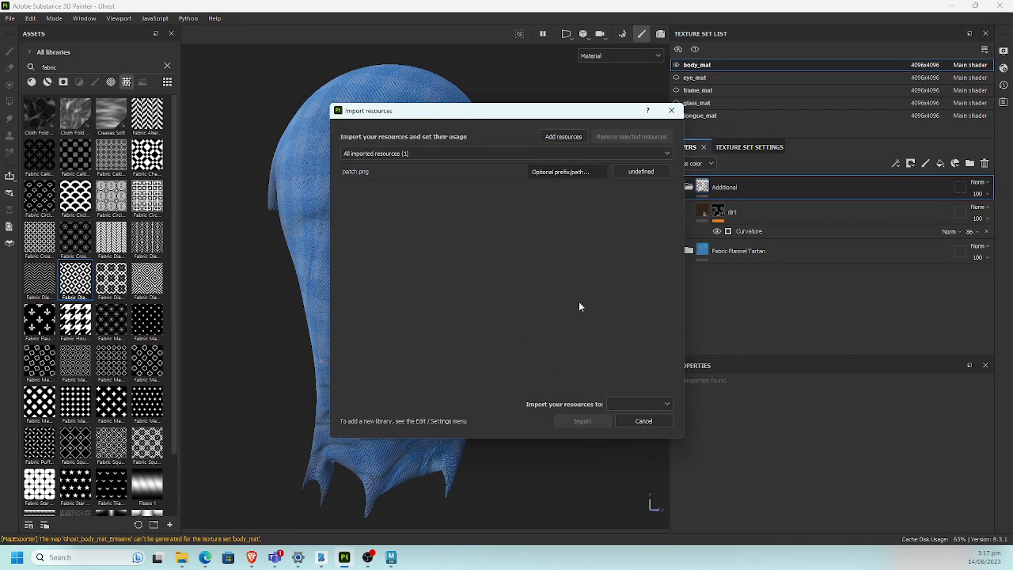
Step: Set the usage of patch.png to texture and import it into project 'Ghost'
left_click(638, 404)
left_click(615, 256)
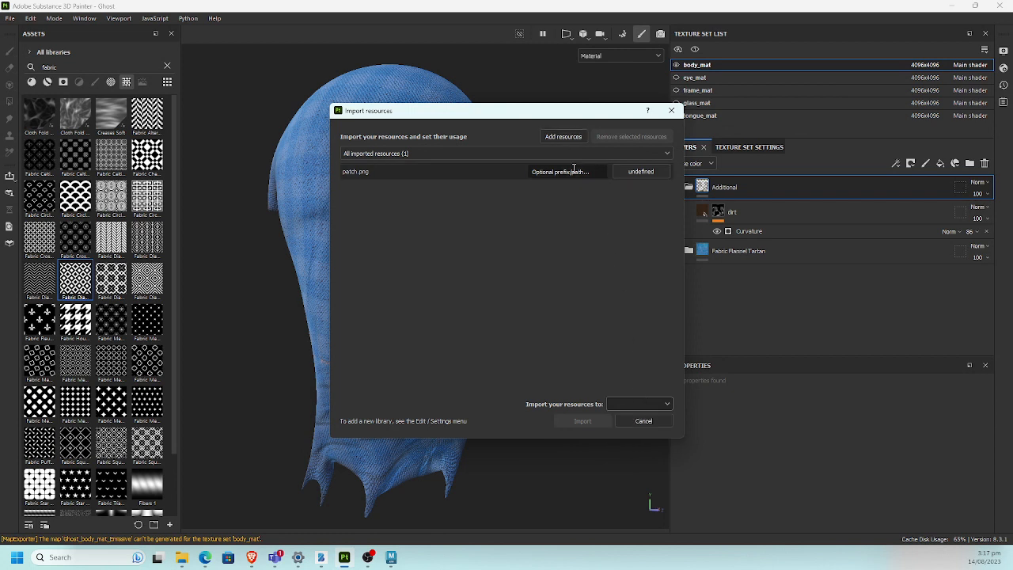
left_click(645, 172)
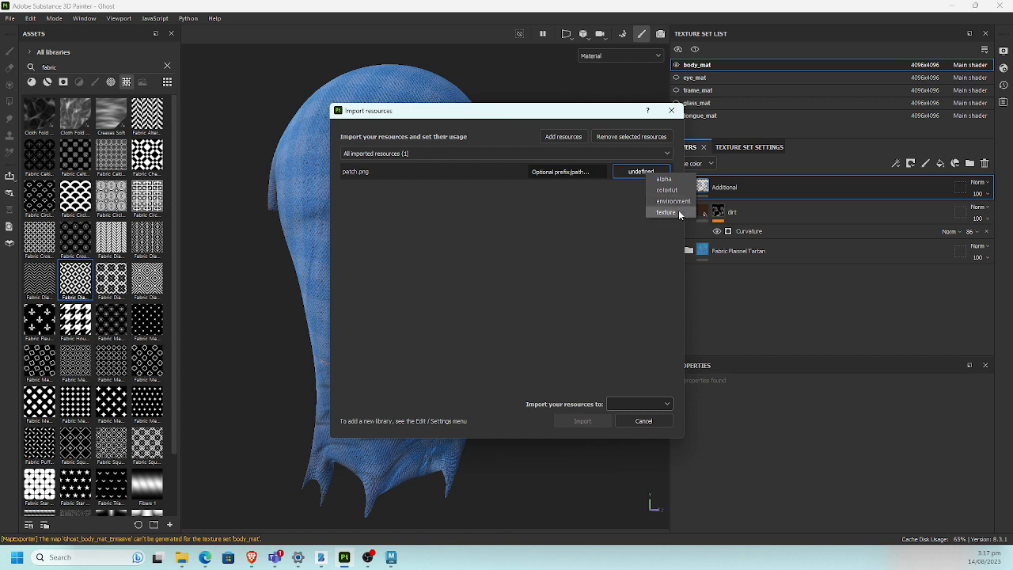
left_click(666, 212)
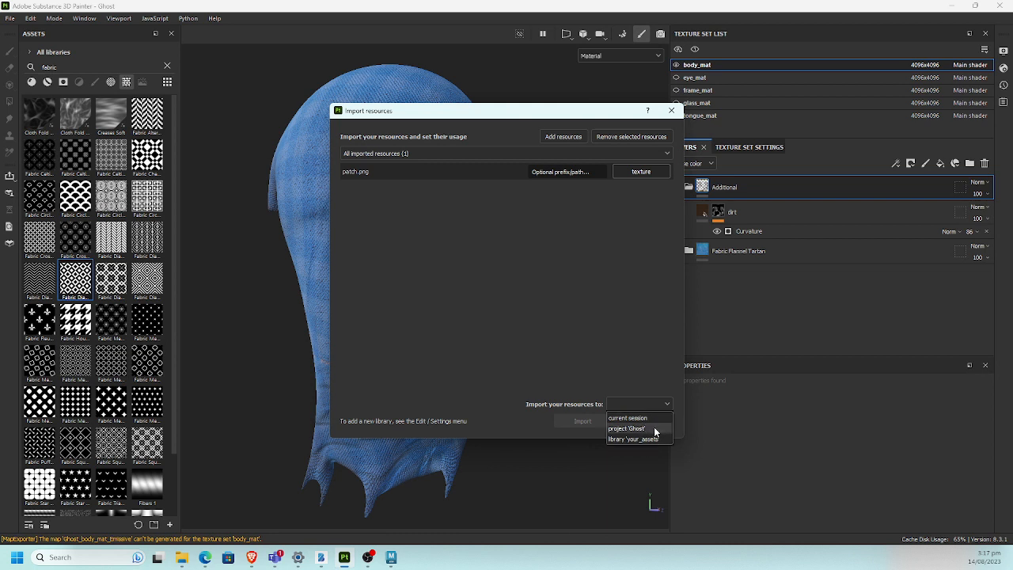
left_click(655, 430)
left_click(599, 420)
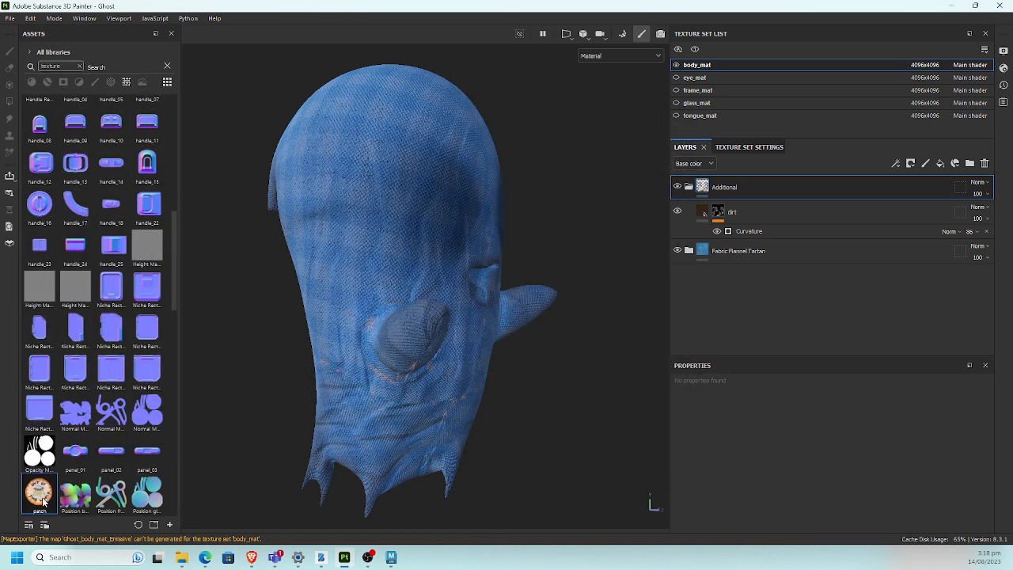
Step: Place the patch texture as a Base color decal on the ghost's body and move its layer into the Additional folder
left_click_drag(40, 498, 335, 291)
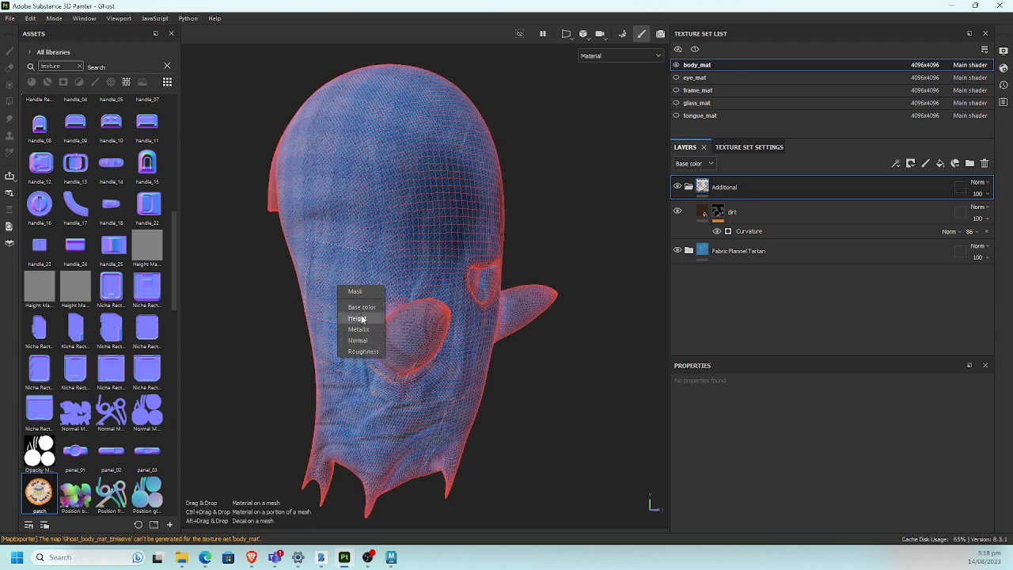
left_click(363, 310)
left_click_drag(255, 367, 333, 311, "alt")
left_click_drag(549, 339, 508, 310, "alt")
left_click_drag(798, 188, 755, 211)
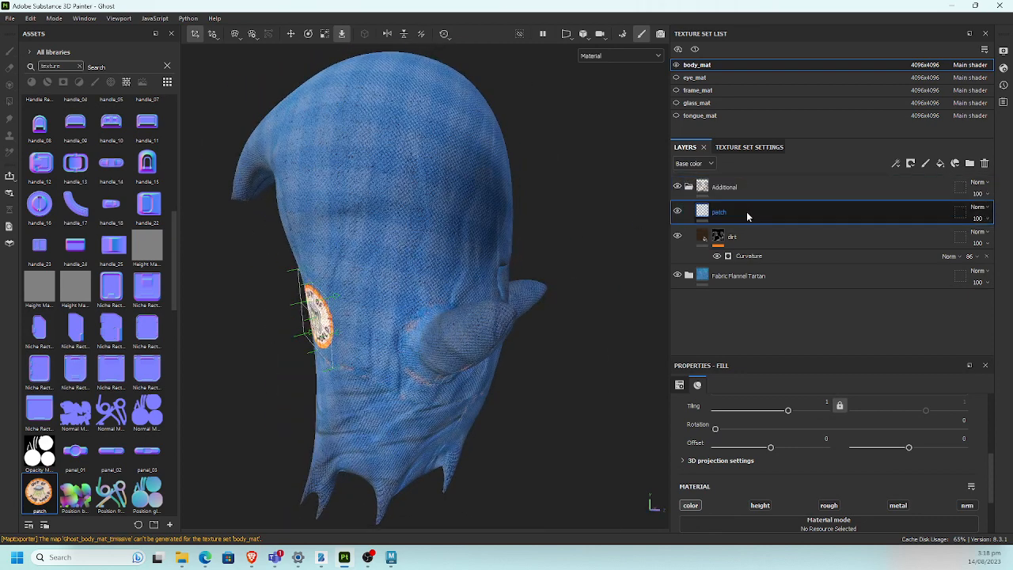
Step: Try overlaying a second patch decal in the Height channel on the coloured patch, and delete its layer
left_click_drag(40, 499, 394, 273)
right_click_drag(394, 273, 445, 250, "alt")
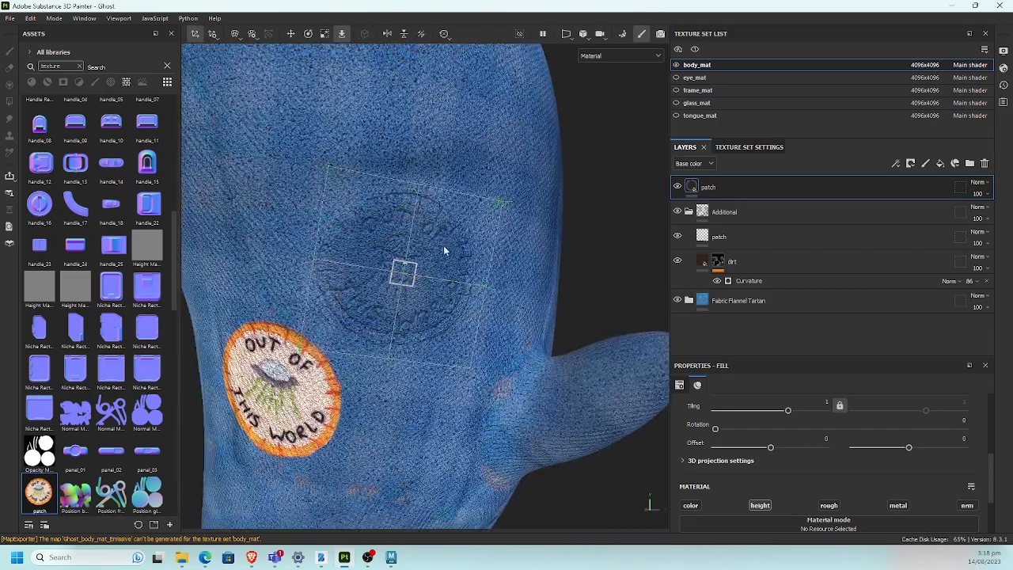
mouse_move(445, 250)
left_mouse_down("alt")
mouse_move(313, 283)
mouse_move(330, 254)
mouse_move(375, 307)
mouse_move(427, 257)
mouse_move(499, 262)
mouse_move(456, 263)
left_mouse_up("alt")
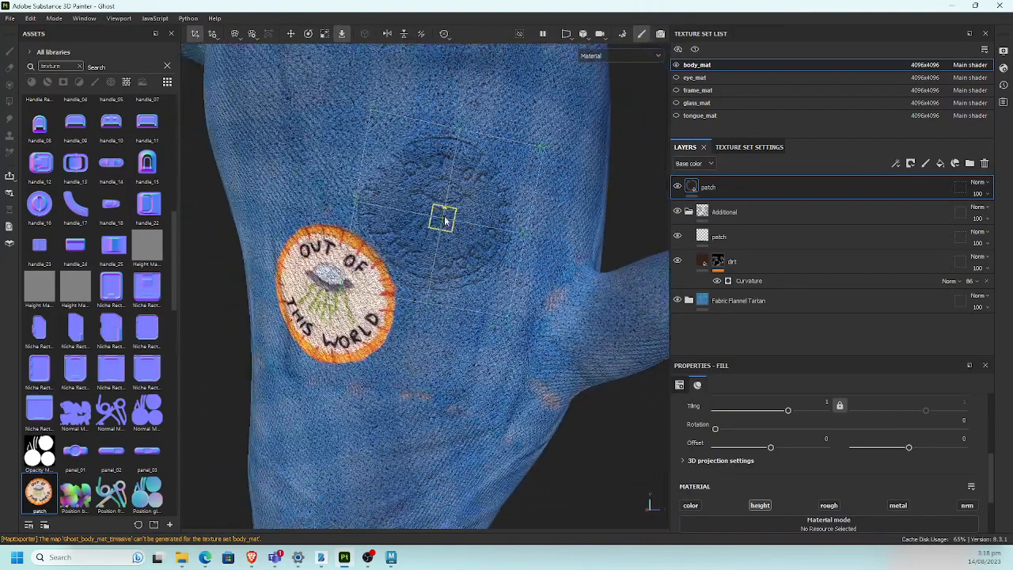
left_click_drag(444, 221, 330, 300)
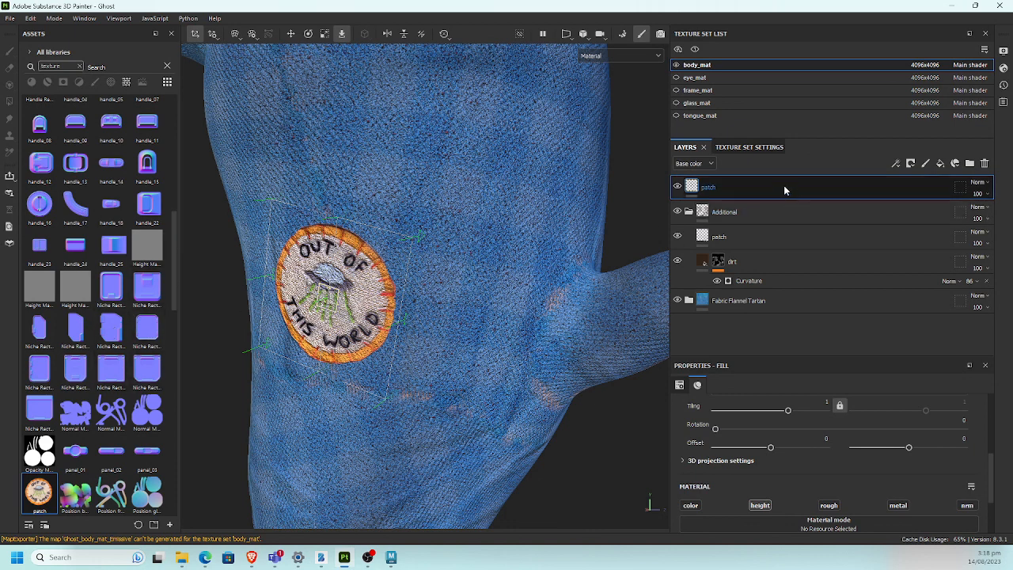
key("Delete")
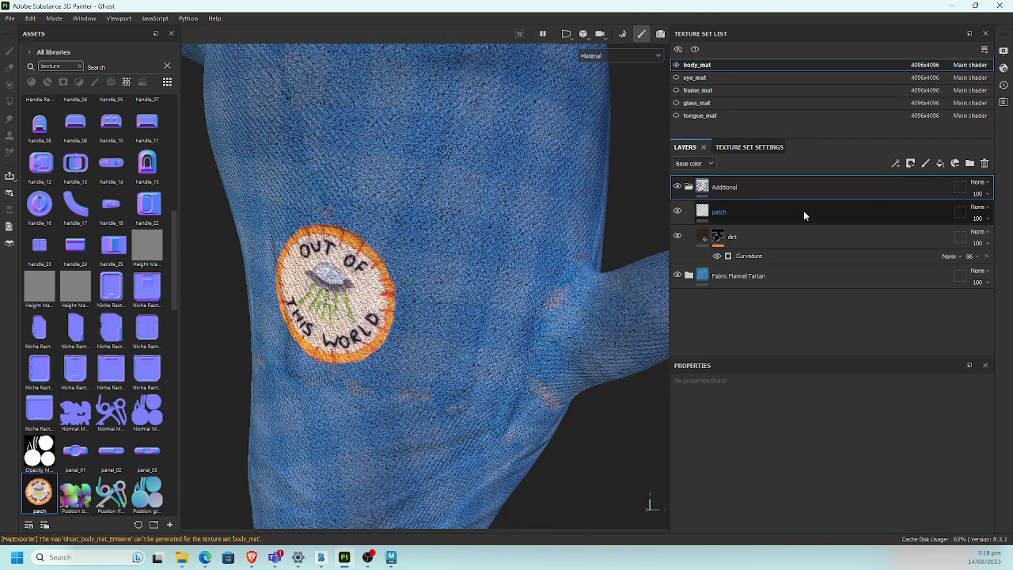
Step: Enable the height channel on the original patch layer and assign the patch image to Height
left_click(803, 211)
scroll(992, 461, "down", 1)
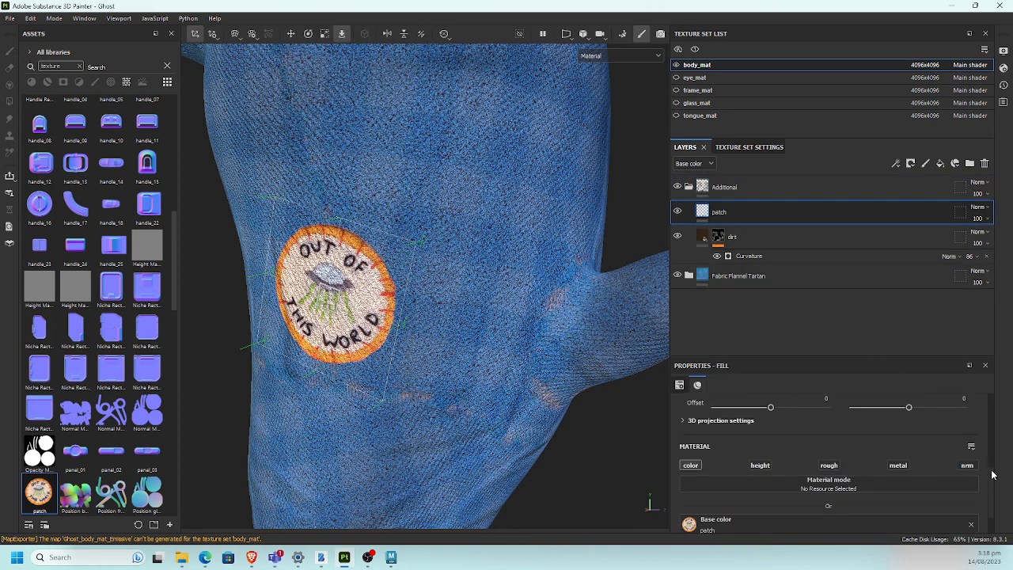
left_click(760, 464)
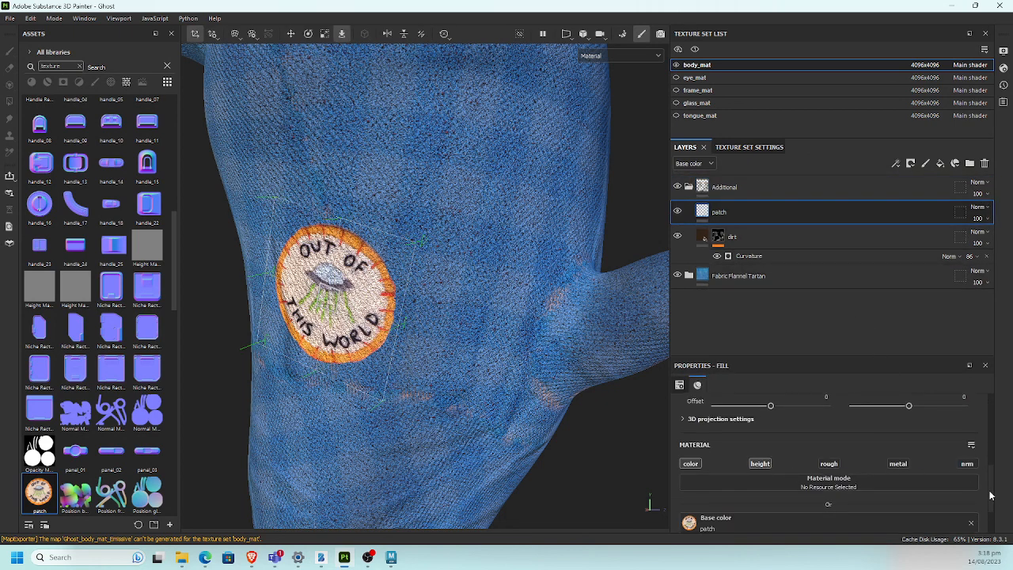
scroll(991, 495, "down", 1)
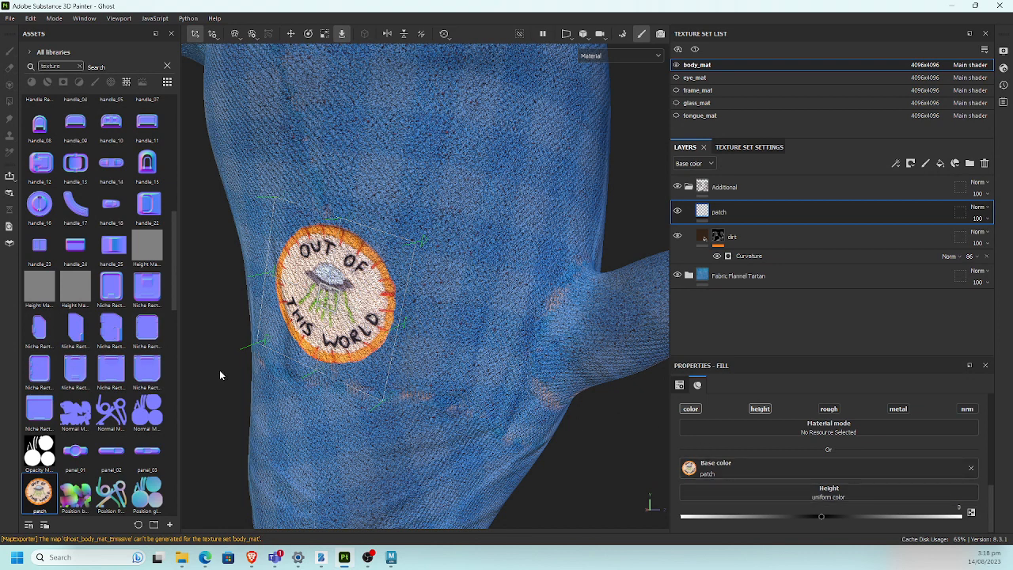
left_click_drag(39, 492, 847, 491)
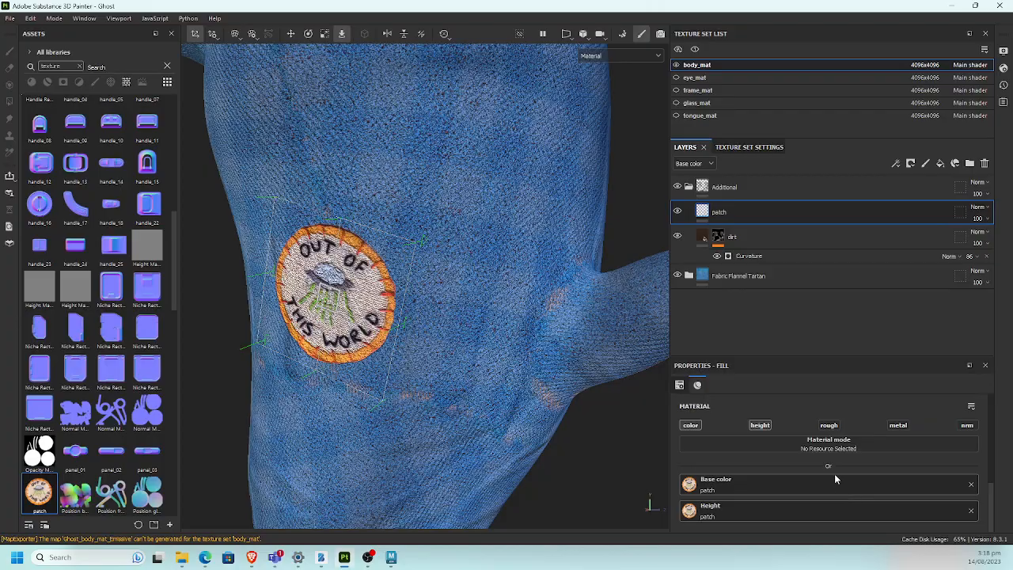
Step: Examine the patch's relief and edges up close from several angles
middle_click_drag(386, 375, 414, 349, "alt")
left_click_drag(415, 347, 488, 338, "alt")
middle_click_drag(448, 313, 486, 310, "alt")
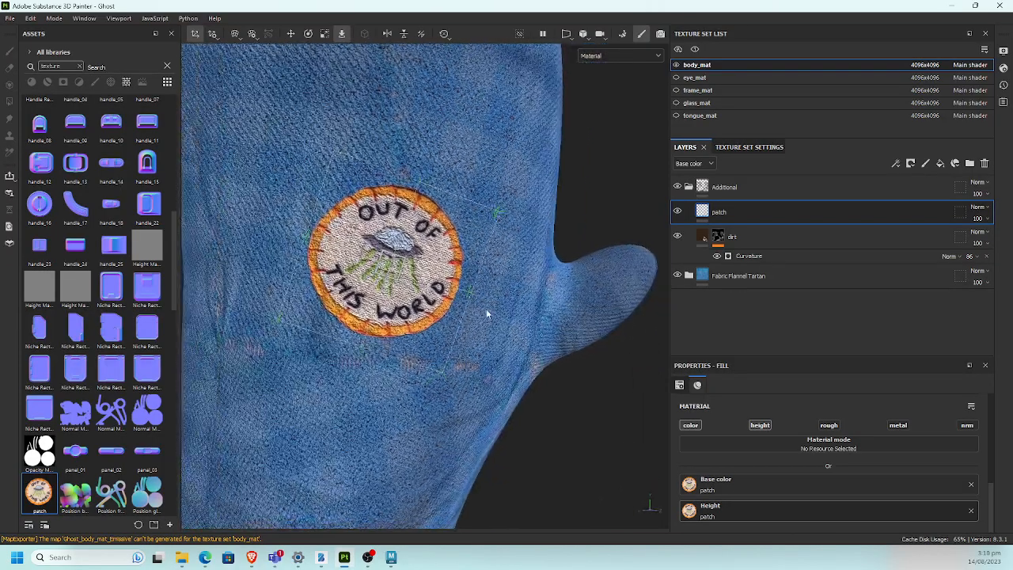
scroll(475, 325, "up", 3)
mouse_move(428, 367)
middle_mouse_down("alt")
mouse_move(489, 301)
mouse_move(428, 362)
middle_mouse_up("alt")
scroll(428, 367, "up", 2)
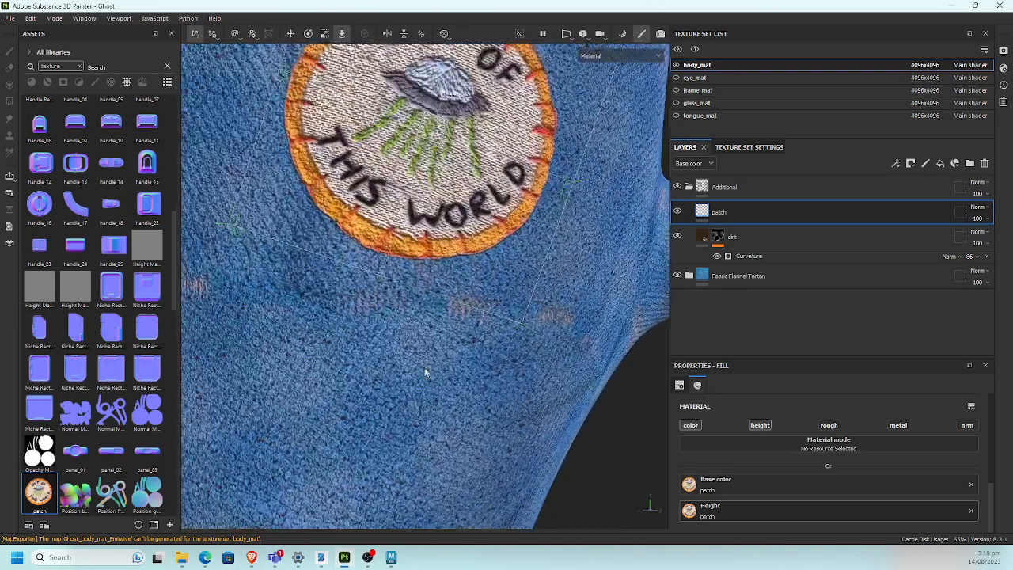
left_click_drag(425, 373, 506, 384, "alt")
scroll(455, 396, "up", 2)
middle_click_drag(440, 400, 463, 410, "alt")
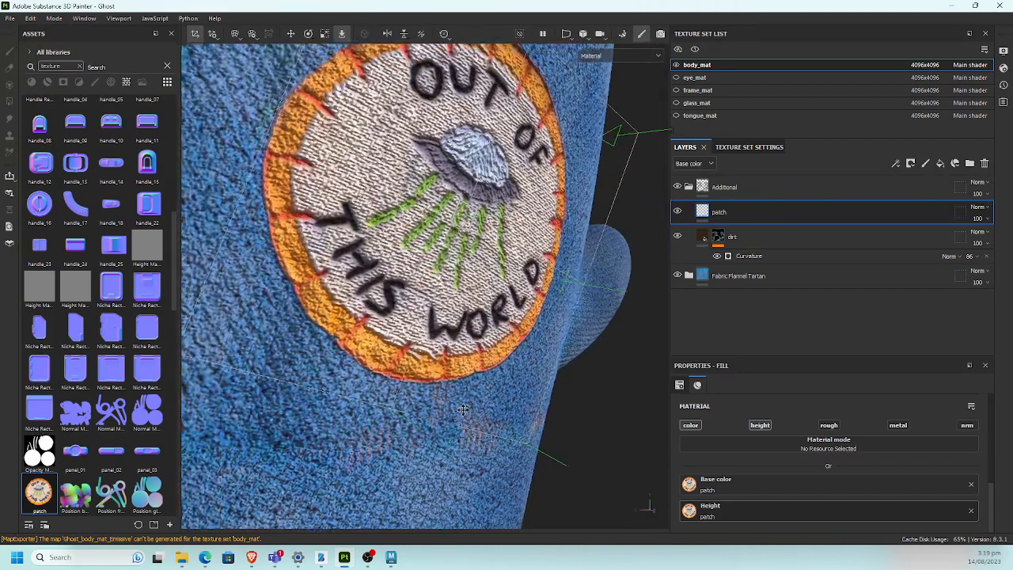
left_click_drag(463, 410, 451, 422, "alt")
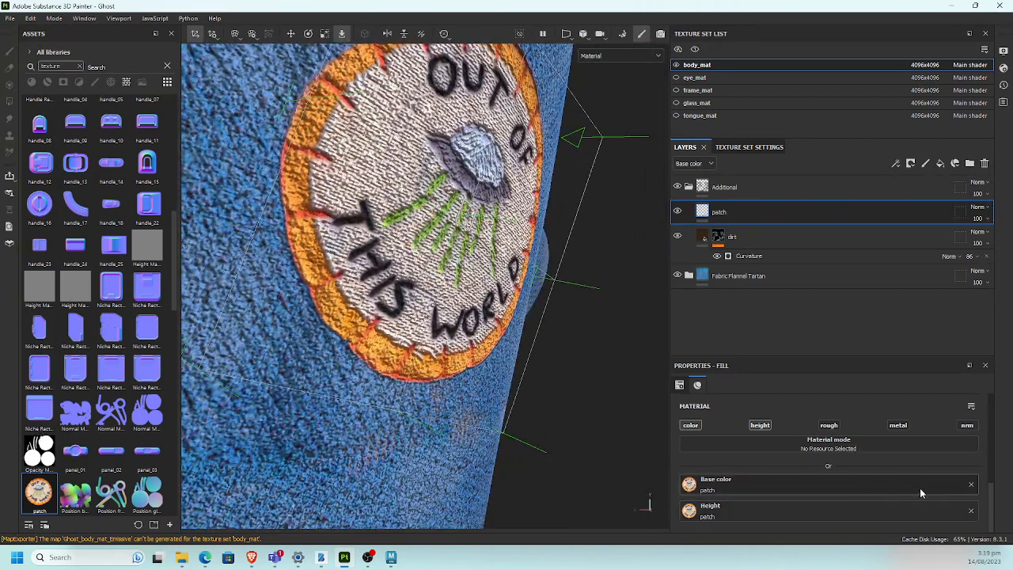
Step: Look through the patch layer's fill settings, try removing the patch image from Height, and undo the removal
mouse_move(991, 509)
left_mouse_down()
mouse_move(989, 462)
mouse_move(990, 510)
left_mouse_up()
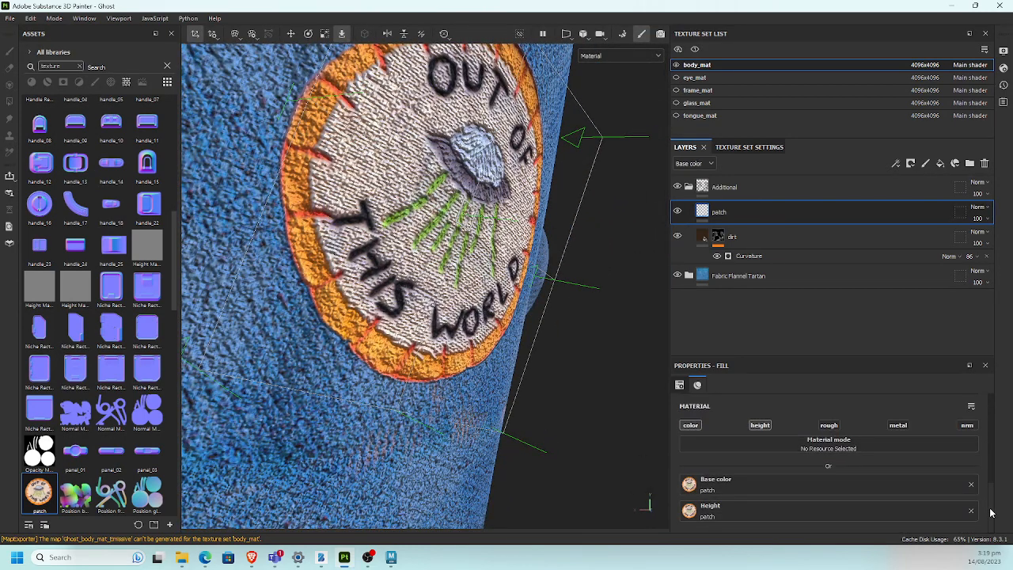
left_click(846, 514)
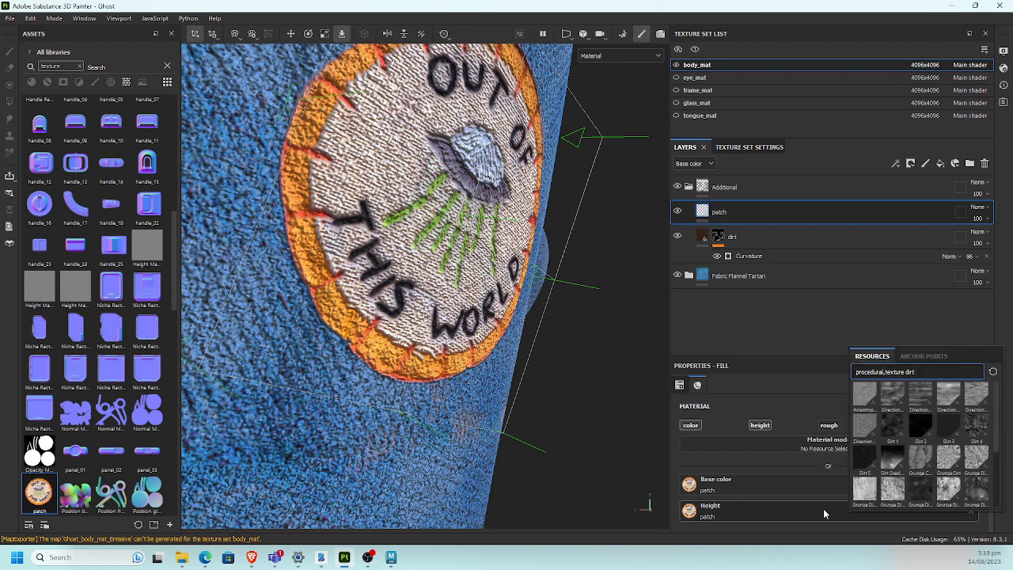
left_click(677, 385)
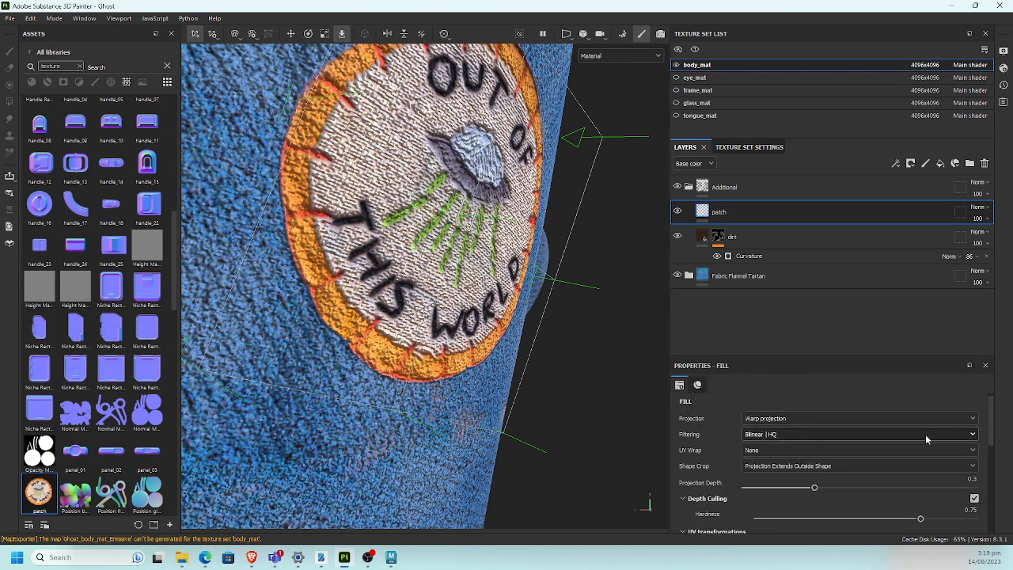
scroll(989, 440, "down", 1)
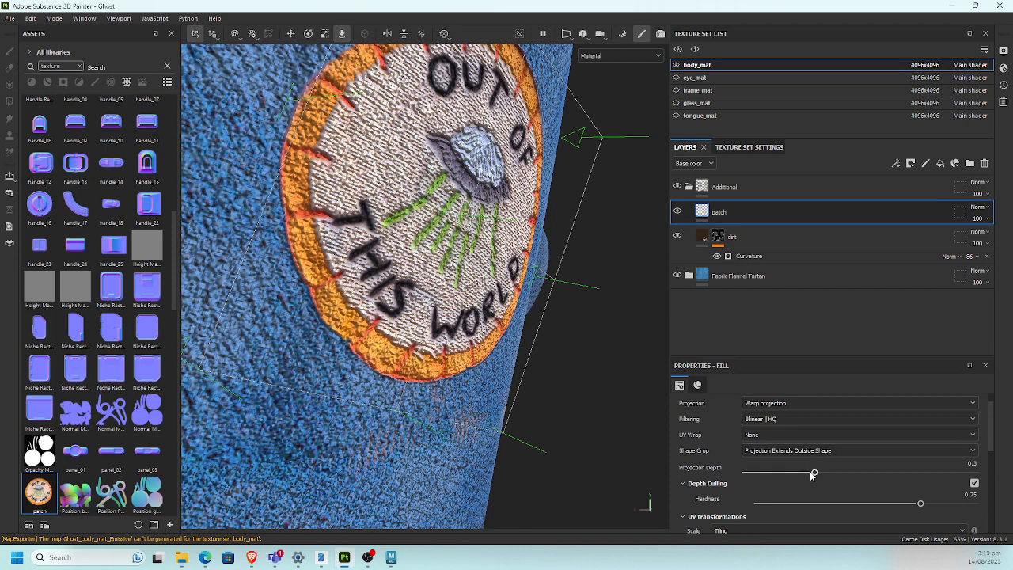
mouse_move(811, 475)
left_mouse_down()
mouse_move(777, 475)
mouse_move(813, 473)
left_mouse_up()
scroll(781, 466, "down", 8)
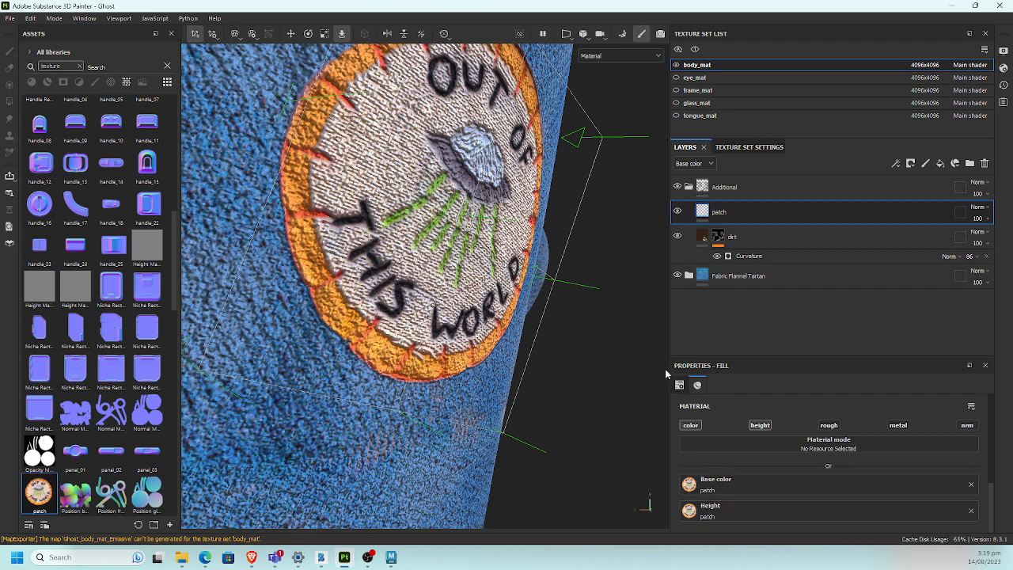
left_click(971, 511)
key("ctrl+z")
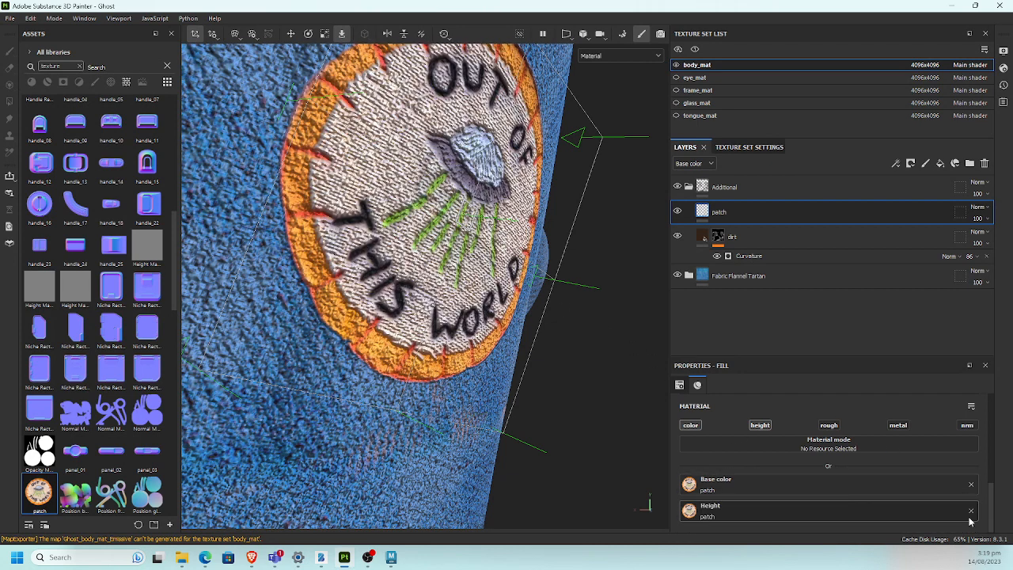
Step: Clear the texture filter in the asset library and search the materials for "stit"
right_click_drag(555, 371, 163, 322, "alt")
left_click_drag(162, 325, 467, 358, "alt")
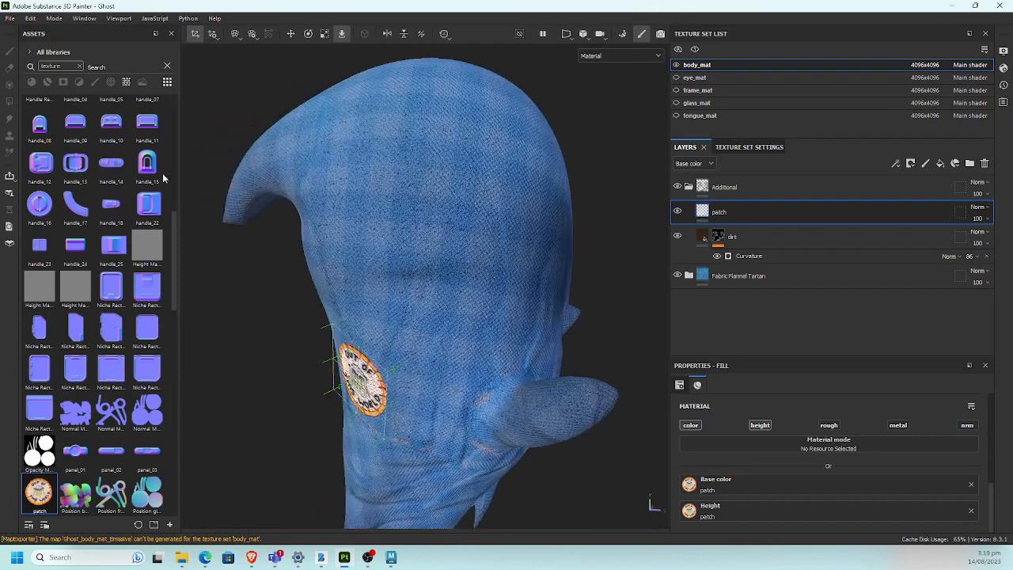
left_click(159, 67)
left_click(80, 66)
left_click(34, 84)
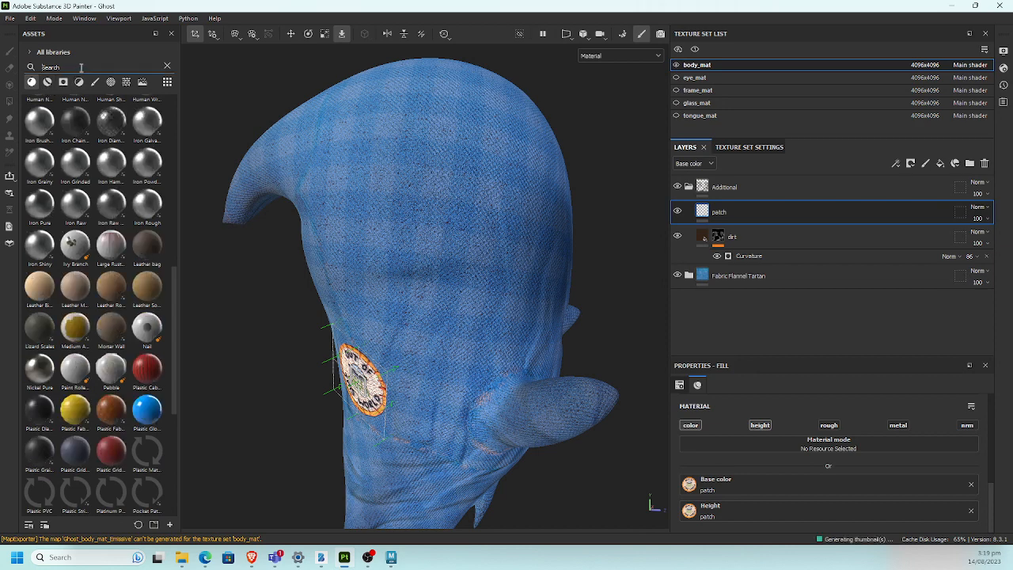
type("stit")
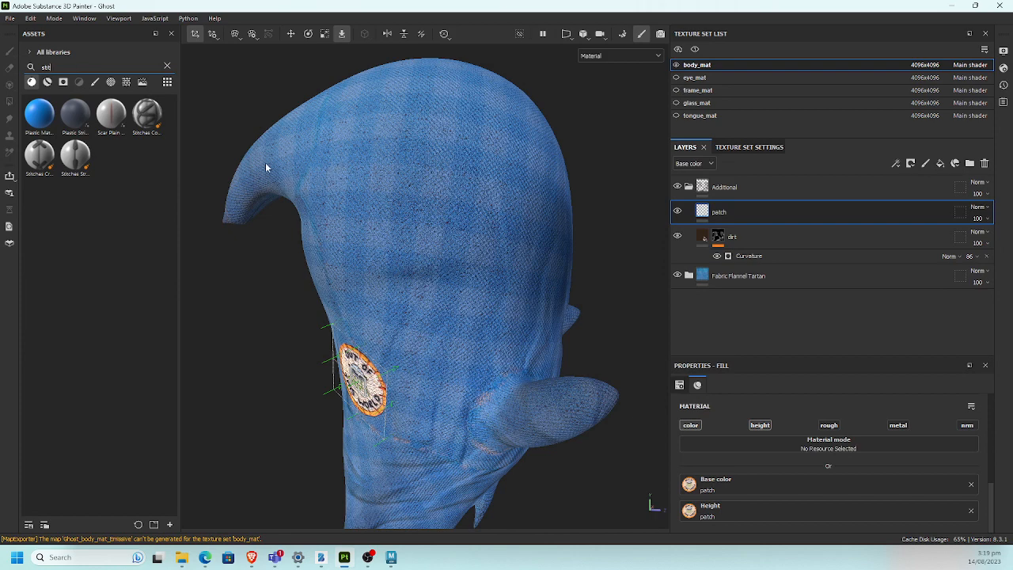
Step: Try the Stitches Cross Seam material on the patch layer and undo it
left_click(40, 164)
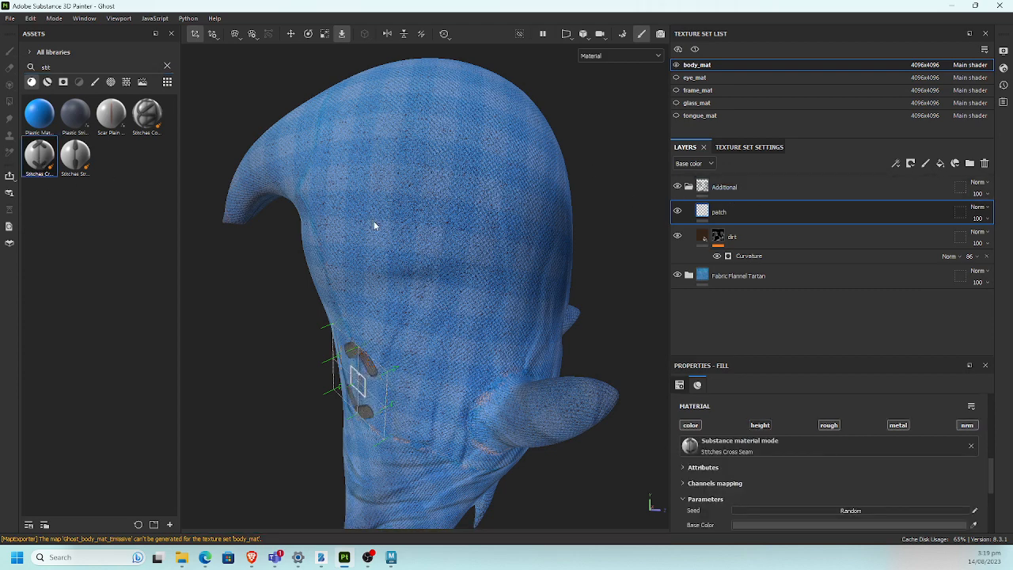
key("ctrl+z")
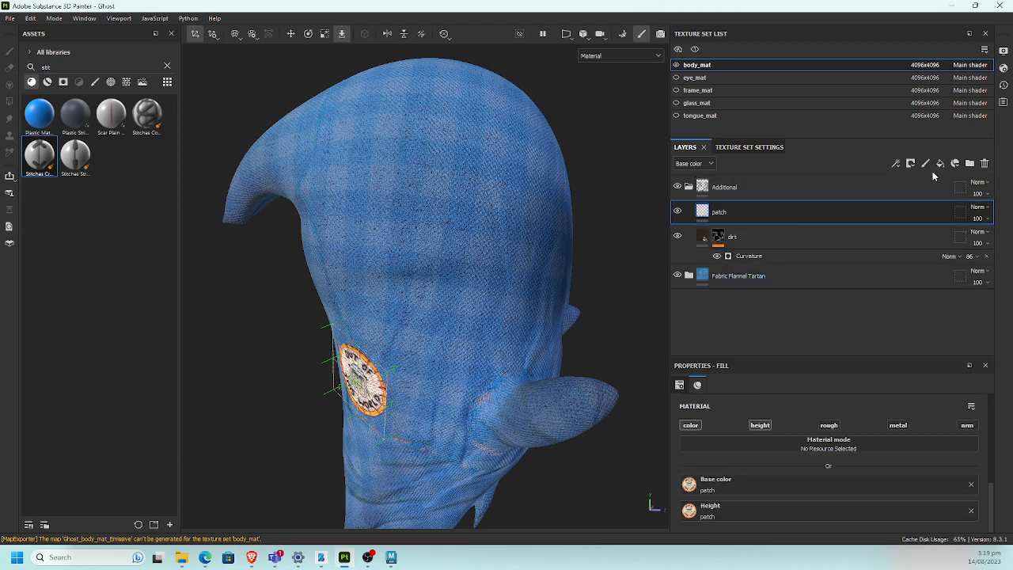
Step: Add a fill layer above the patch layer, try the Stitches Cross Seam material on it, and undo the material
left_click(940, 164)
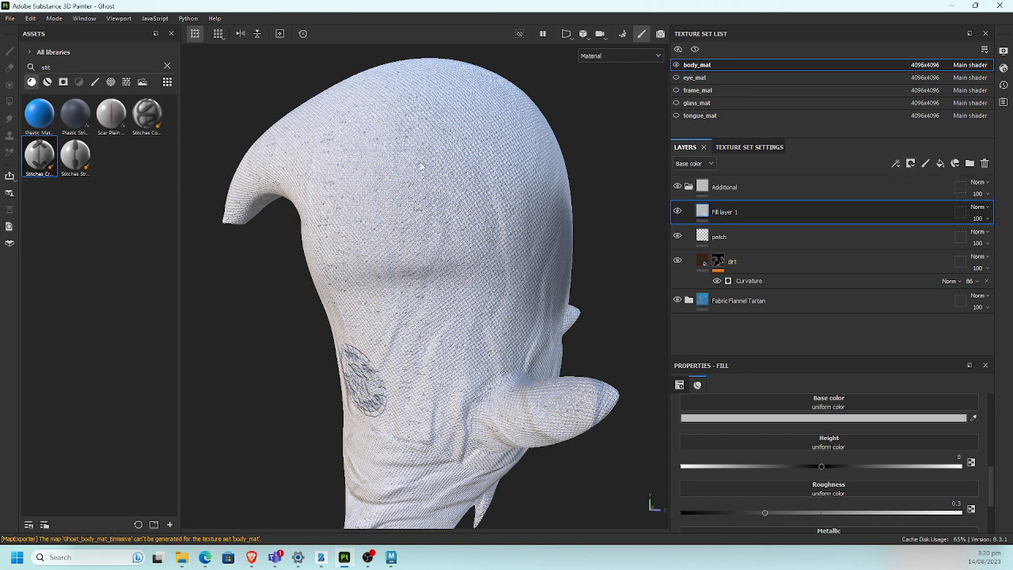
left_click_drag(422, 166, 409, 170)
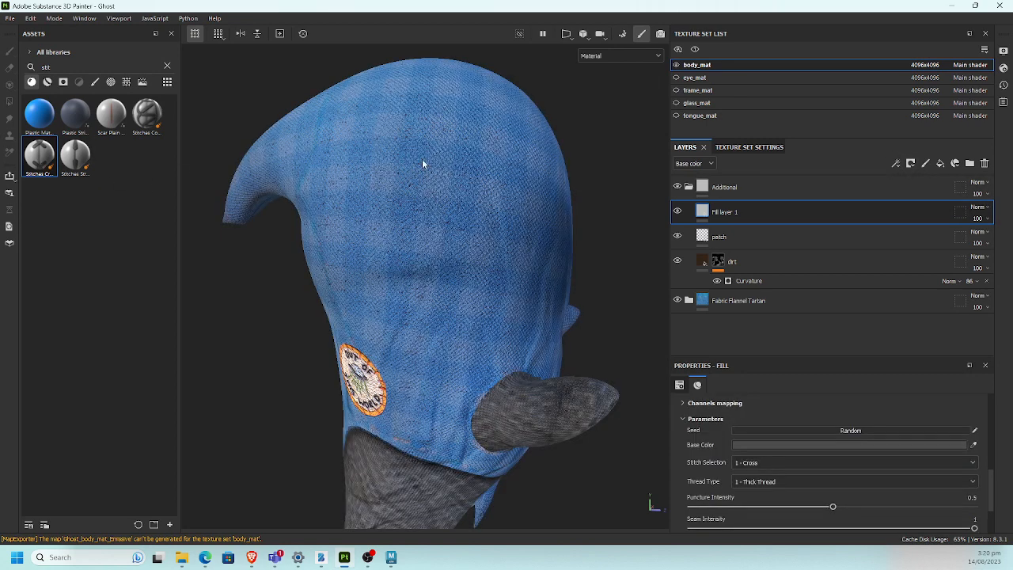
key("ctrl")
key("ctrl+z")
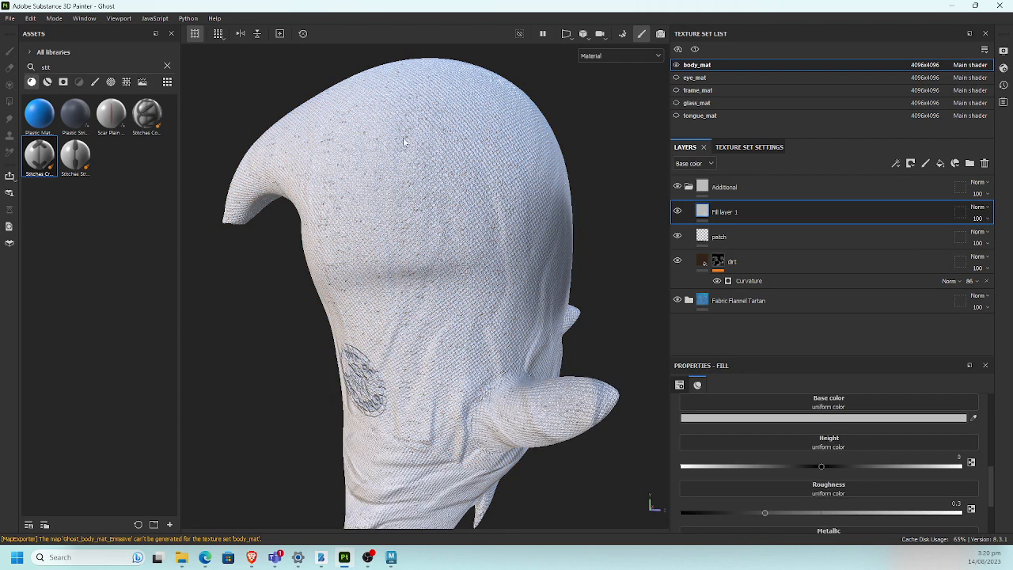
Step: Try the Stitches Complex material as a new layer on the body, with its UV tiling set to 32
left_click_drag(145, 124, 316, 141)
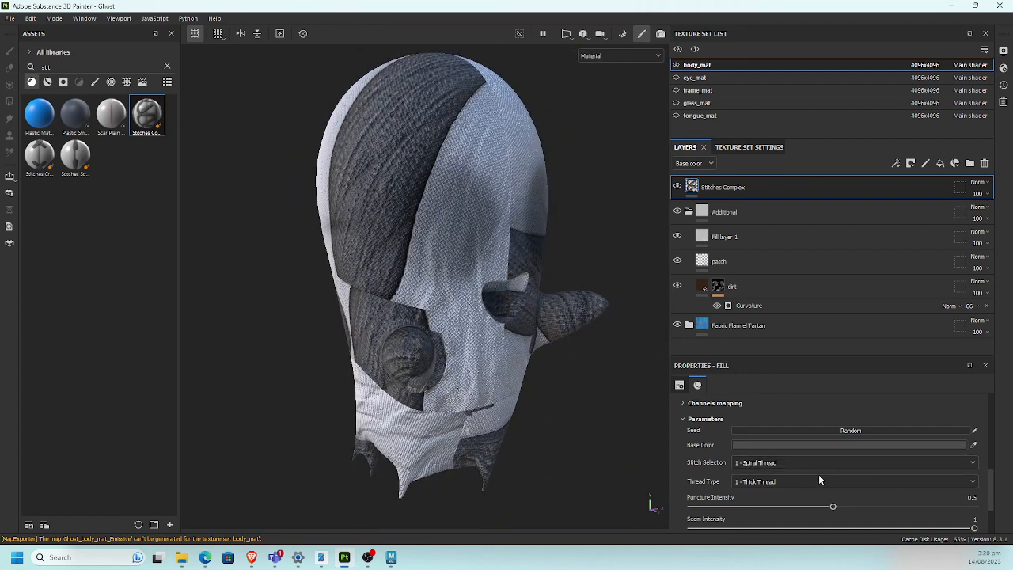
left_click(990, 466)
left_click_drag(990, 465, 989, 486)
left_click(679, 384)
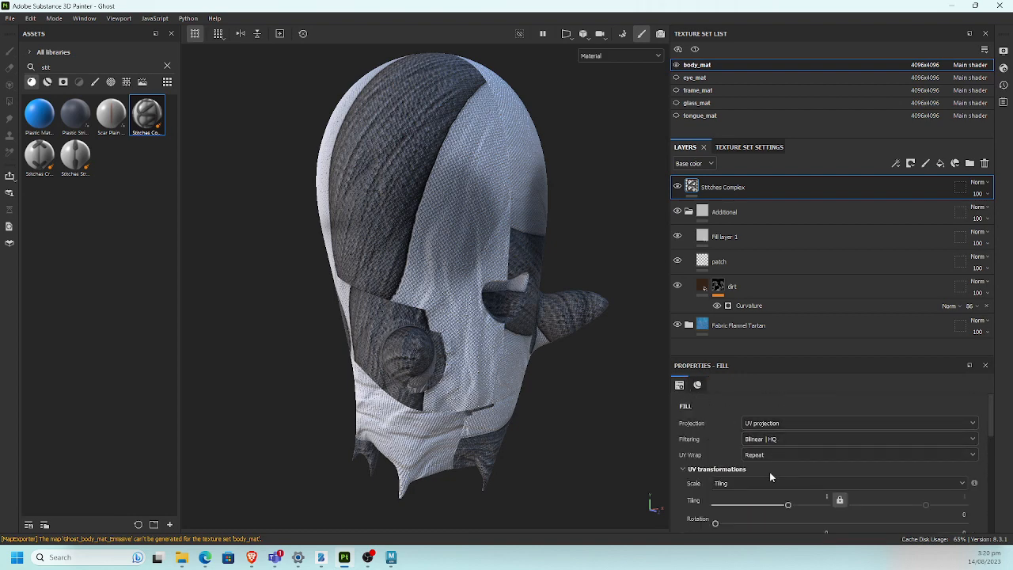
left_click_drag(828, 505, 864, 505)
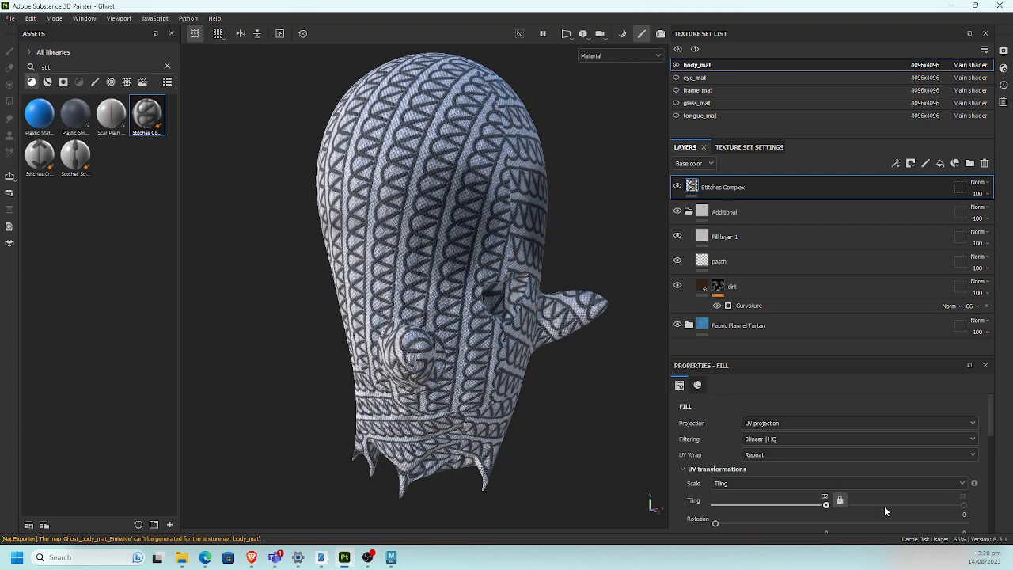
left_click_drag(488, 337, 345, 270, "alt")
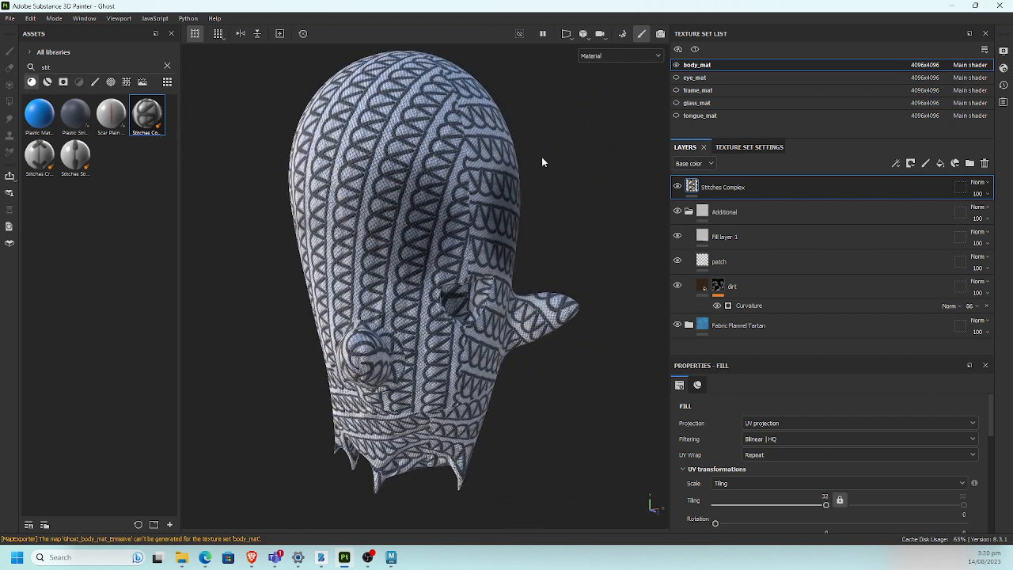
Step: Delete the Stitches Complex layer and the plain fill layer above the patch
key("Delete")
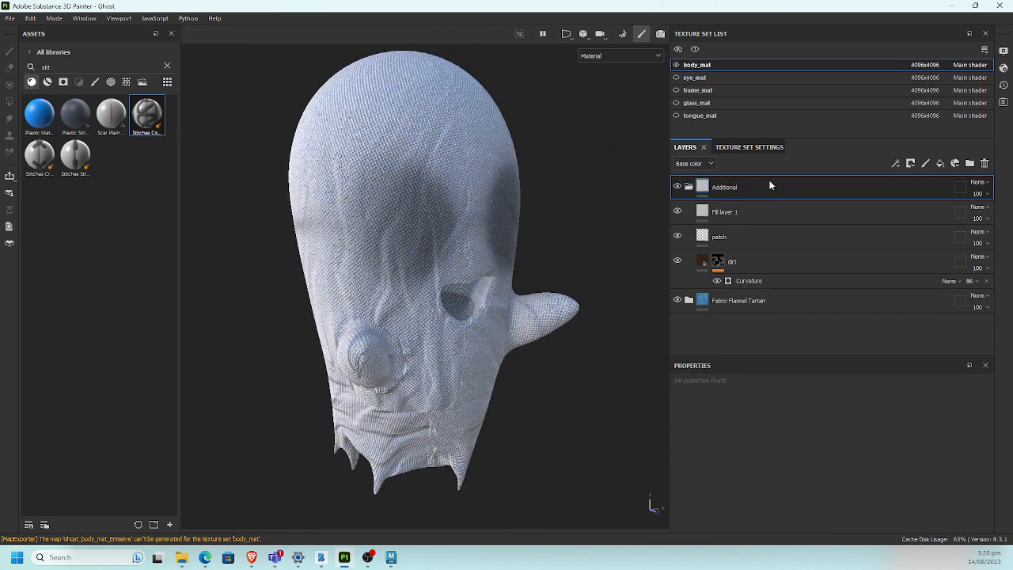
left_click(868, 212)
key("Delete")
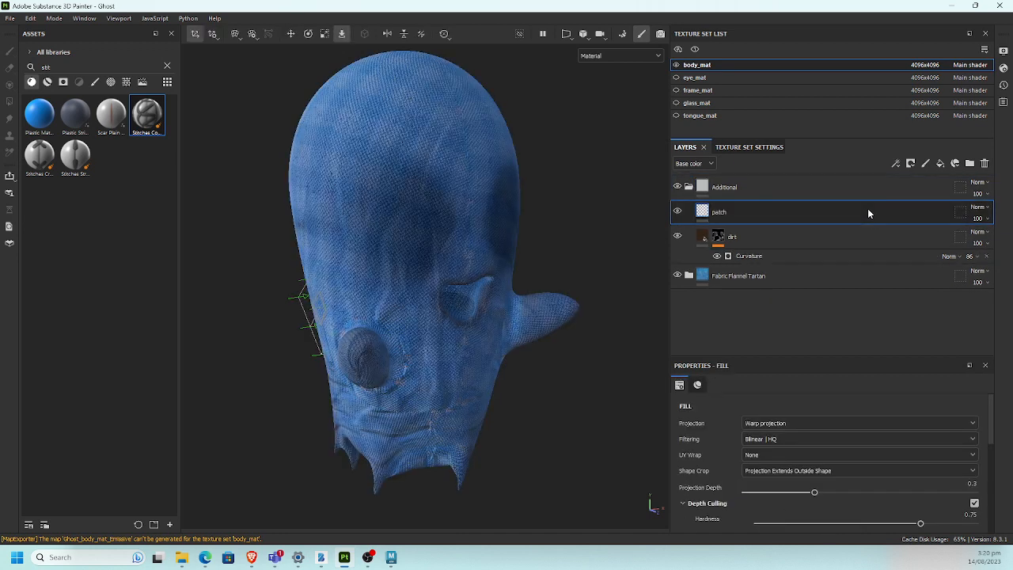
Step: Add a paint layer above the Additional folder and undo a test stroke on the body
left_click(759, 192)
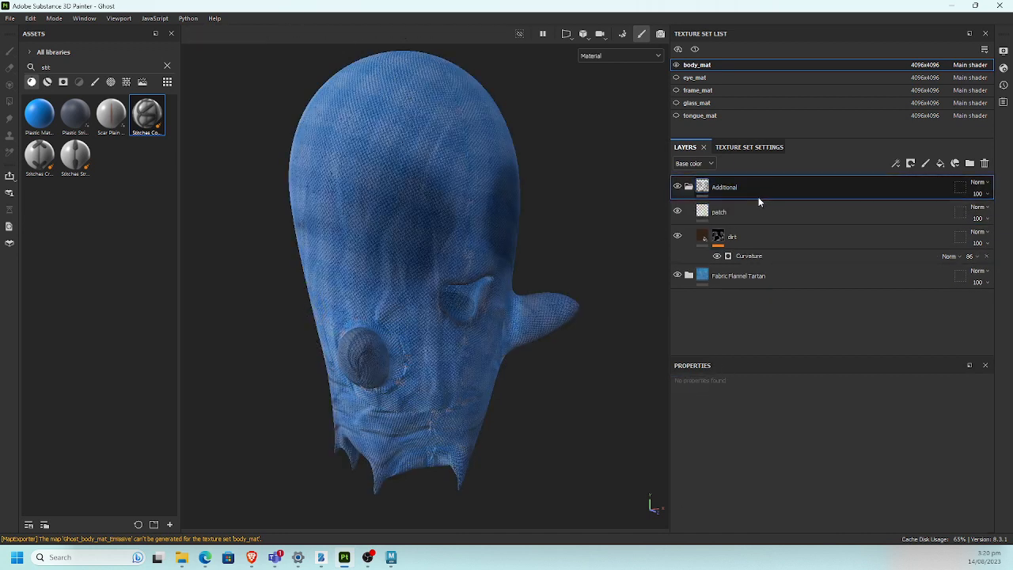
left_click(925, 164)
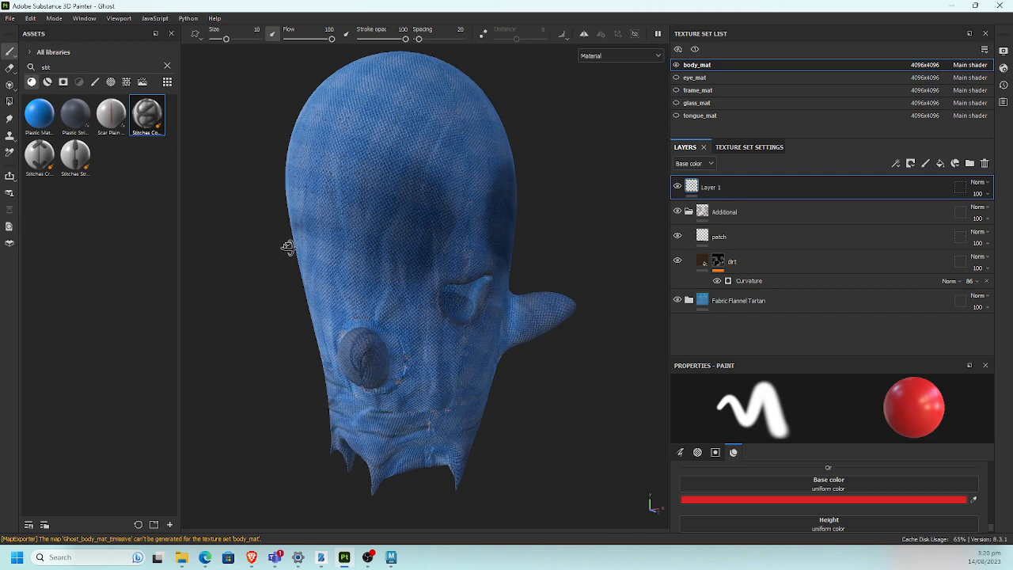
mouse_move(287, 246)
left_mouse_down("alt")
mouse_move(312, 230)
mouse_move(384, 239)
left_mouse_up("alt")
left_click_drag(411, 184, 281, 254)
key("ctrl+z")
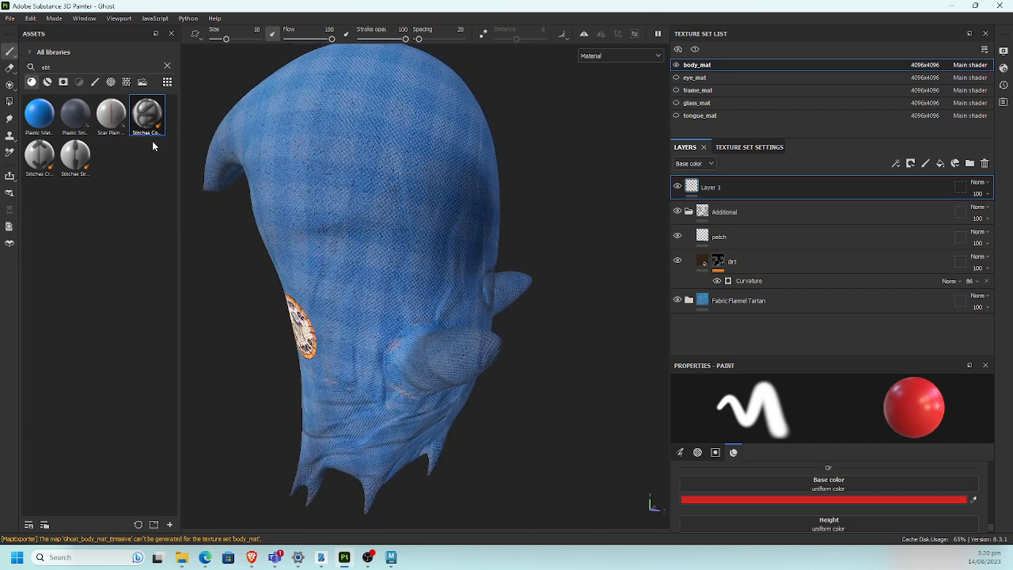
Step: Try a diagonal stroke on the ghost's upper body with the straight stitches material, inspect it up close, and undo it
left_click(79, 160)
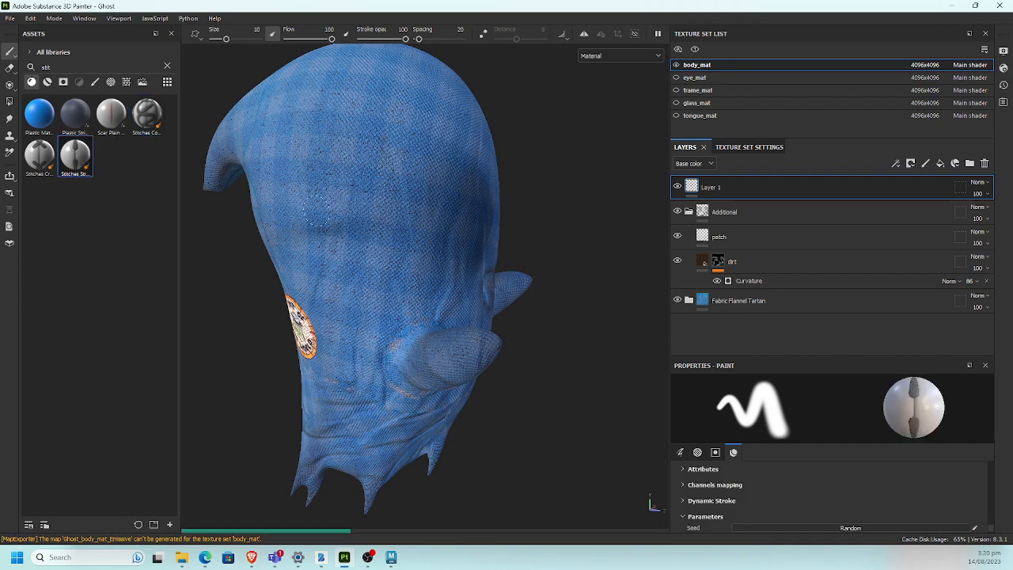
left_click_drag(380, 140, 319, 209)
key("ctrl")
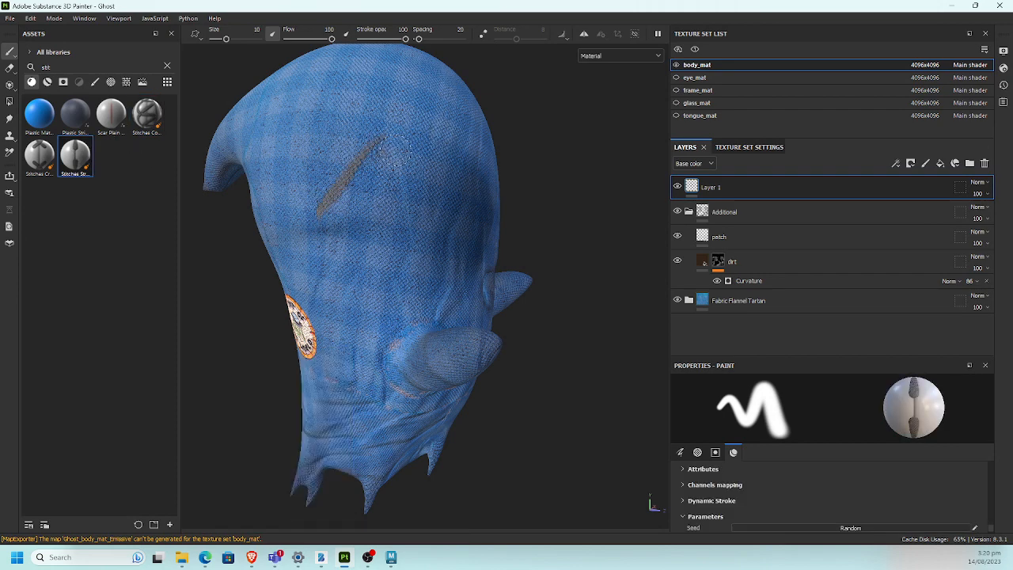
right_click_drag(354, 154, 564, 189, "alt")
left_click_drag(341, 186, 412, 206, "alt")
mouse_move(412, 206)
right_mouse_down("alt")
mouse_move(556, 182)
mouse_move(666, 201)
right_mouse_up("alt")
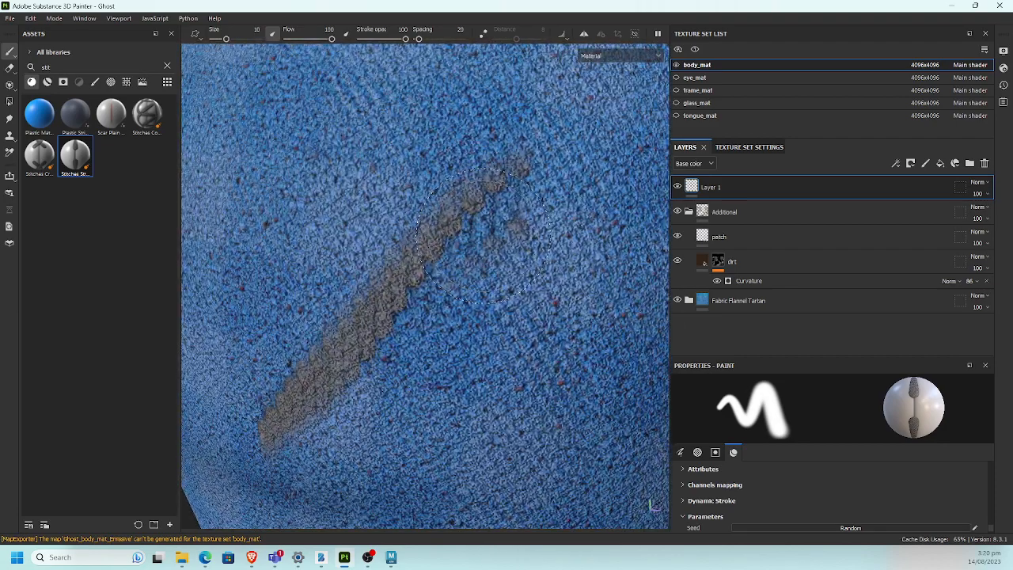
key("ctrl+z")
Step: Try a short vertical stroke with the same stitches material, check it from farther away, and undo it
left_click_drag(475, 289, 477, 130)
right_click_drag(484, 164, 395, 168, "alt")
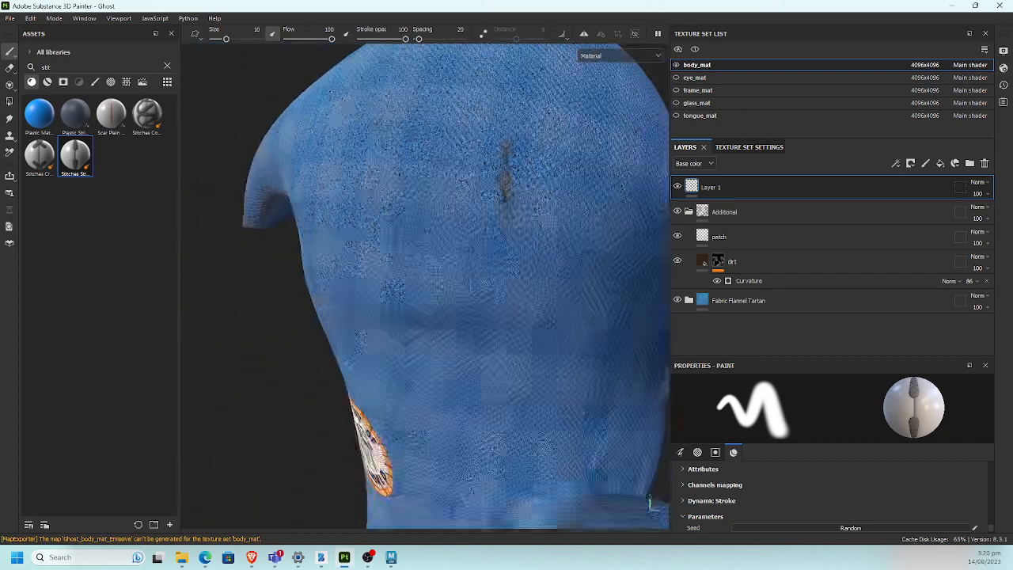
mouse_move(475, 168)
left_mouse_down("alt")
mouse_move(431, 175)
mouse_move(387, 300)
left_mouse_up("alt")
middle_click_drag(366, 217, 364, 182, "alt")
mouse_move(364, 182)
left_mouse_down("alt")
mouse_move(277, 221)
mouse_move(365, 231)
mouse_move(386, 205)
mouse_move(373, 212)
left_mouse_up("alt")
key("ctrl+z")
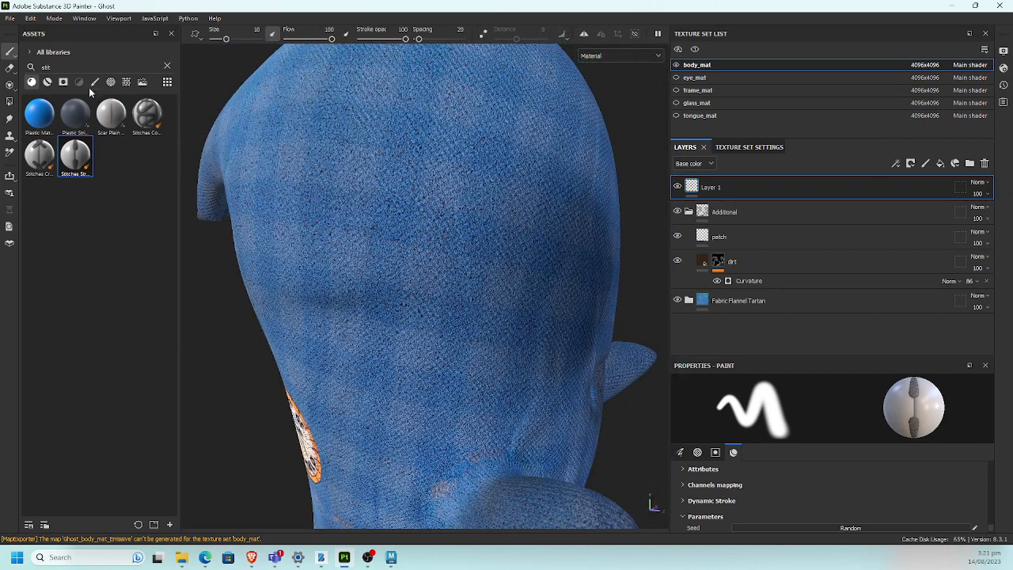
Step: Choose the cross stitches brush for the paint layer and set its size to about 7.5
left_click(94, 81)
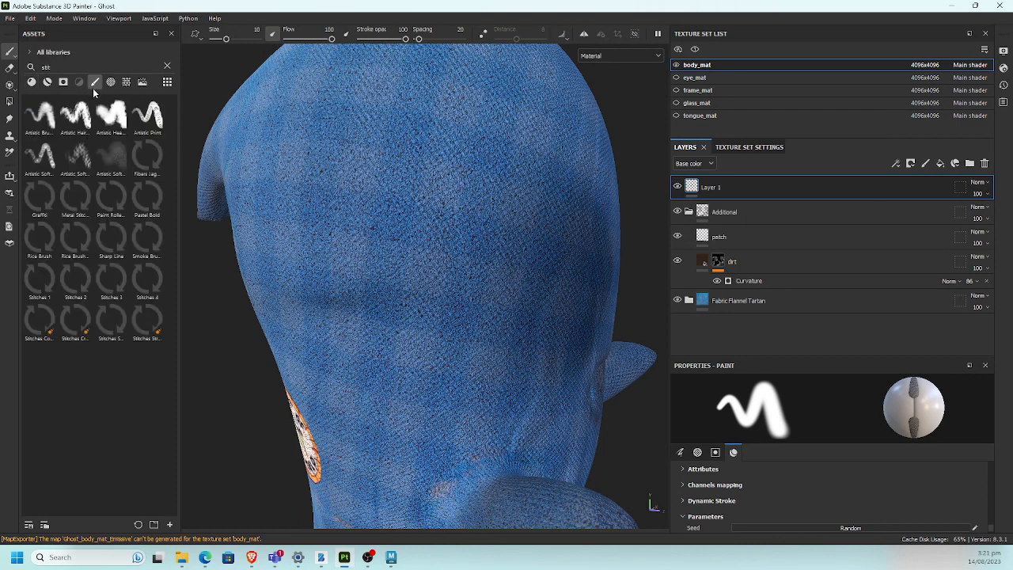
left_click(75, 321)
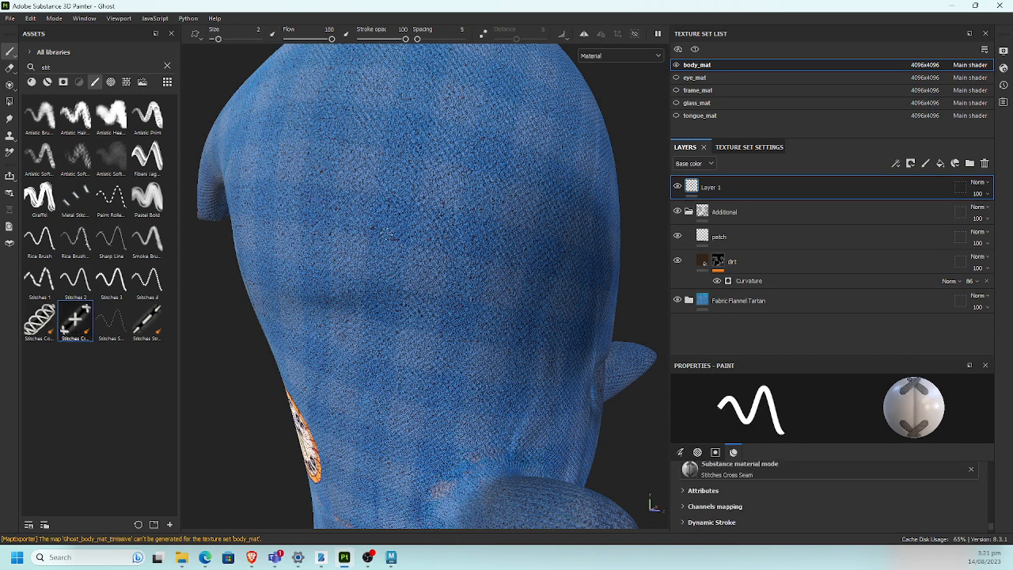
left_click_drag(419, 189, 373, 246)
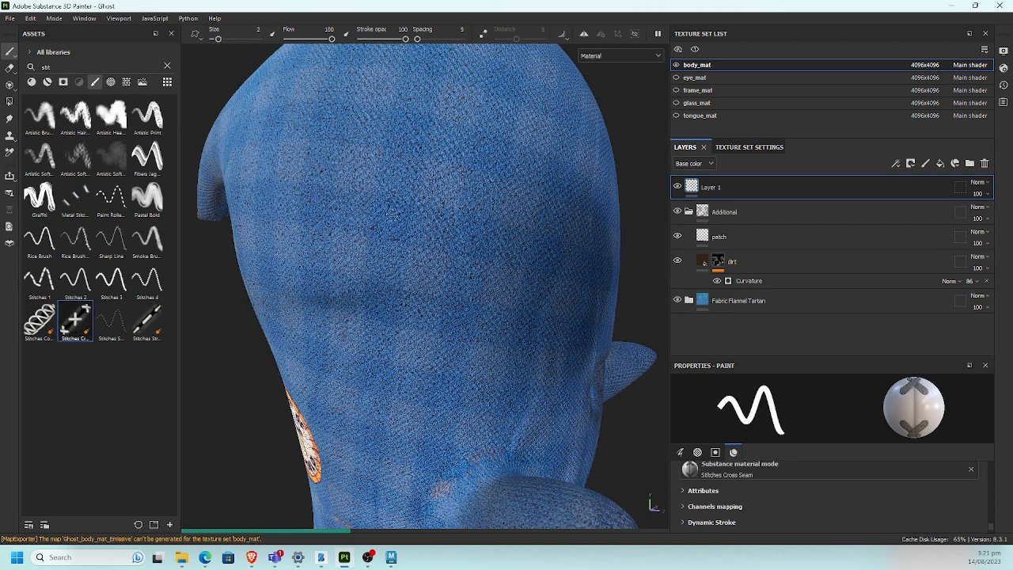
key("ctrl+z")
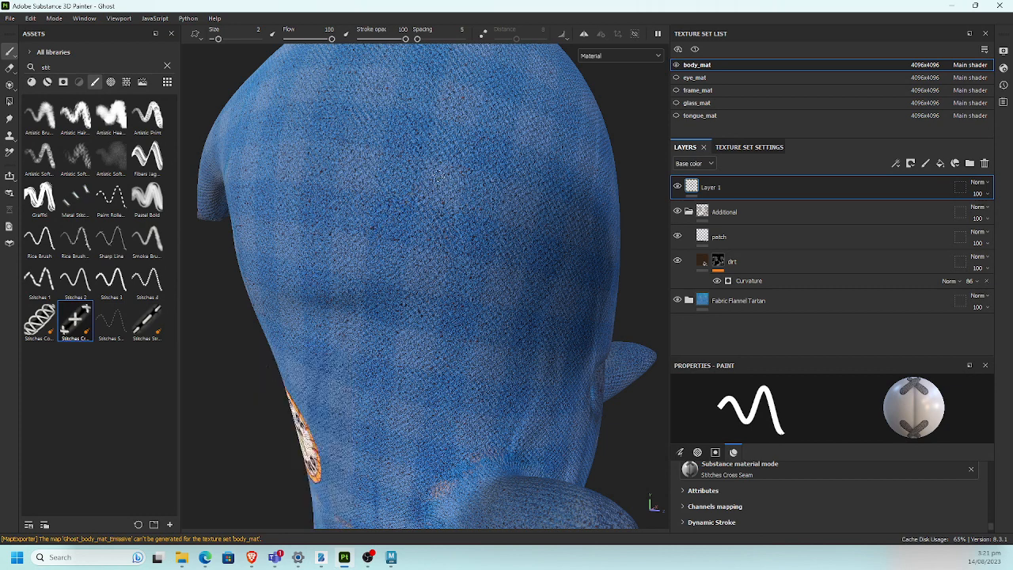
mouse_move(220, 39)
left_mouse_down()
mouse_move(242, 40)
mouse_move(222, 40)
left_mouse_up()
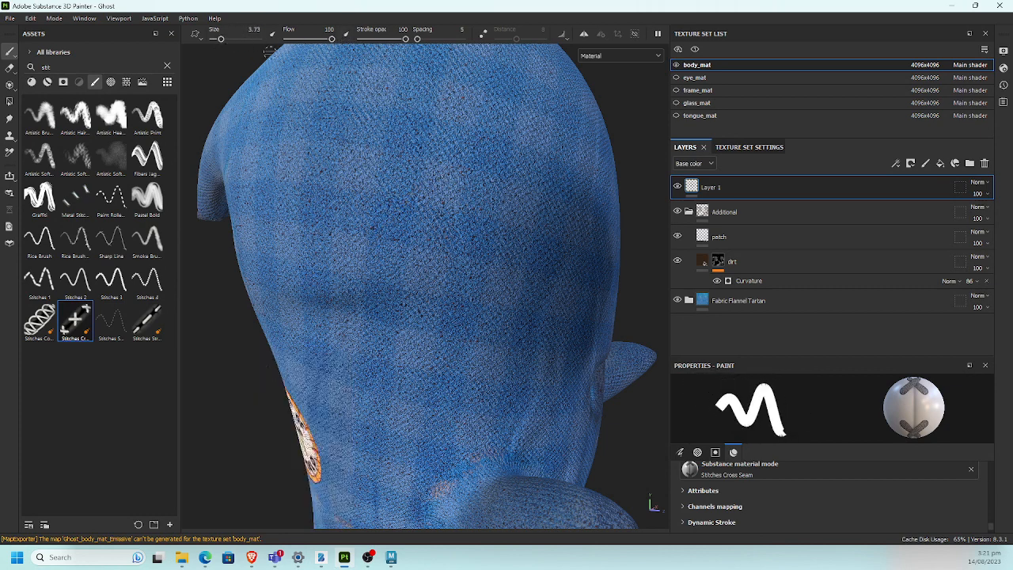
left_click(225, 39)
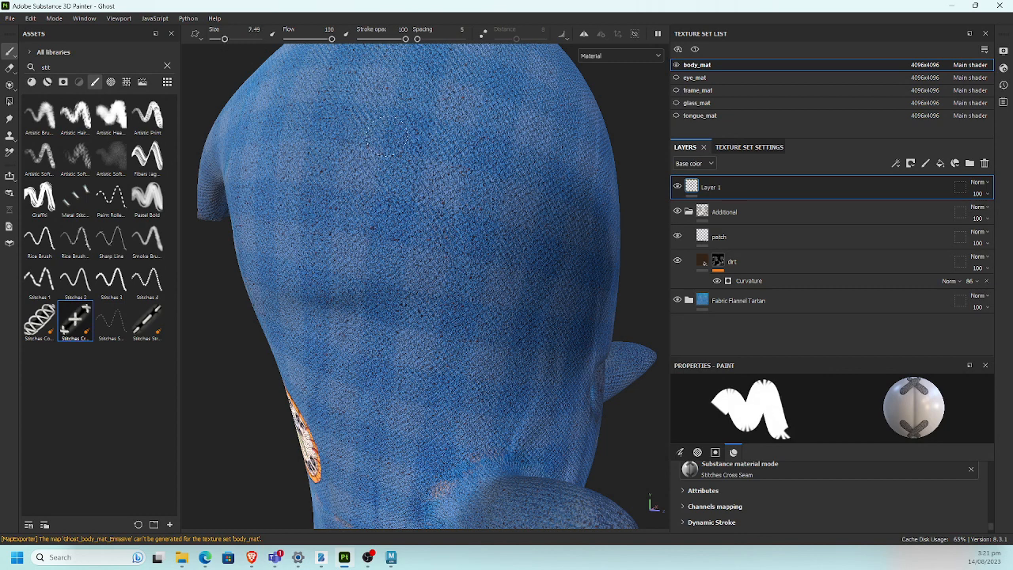
Step: Try a long vertical row of cross stitches down the ghost's body and undo it
mouse_move(384, 141)
left_mouse_down()
mouse_move(361, 332)
mouse_move(372, 400)
mouse_move(396, 450)
left_mouse_up()
mouse_move(495, 348)
left_mouse_down("alt")
mouse_move(490, 294)
mouse_move(287, 267)
mouse_move(395, 304)
mouse_move(490, 293)
left_mouse_up("alt")
key("ctrl+z")
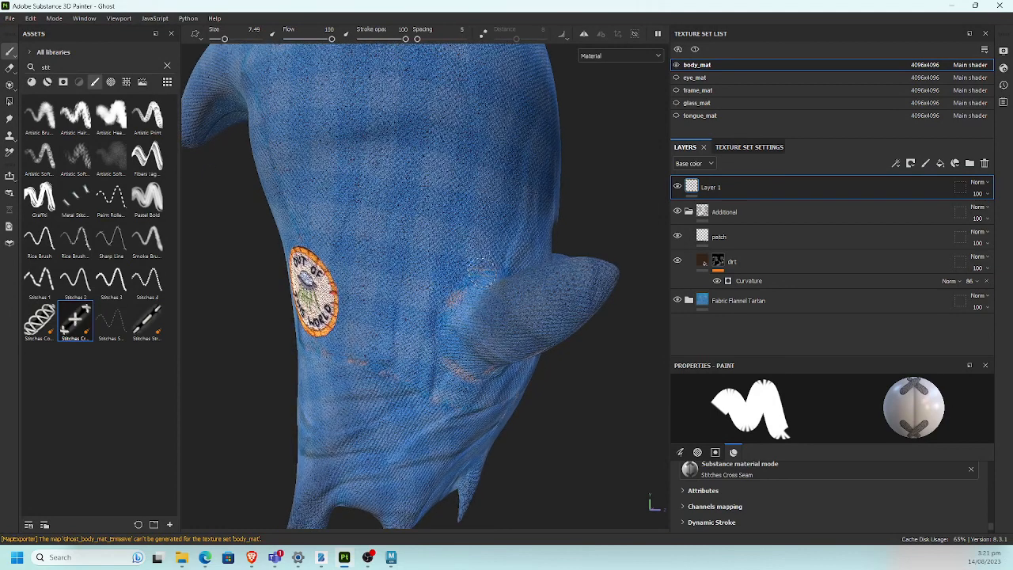
Step: Paint a curved row of cross stitches along the base of the ghost's arm beside the patch and check it from other angles
mouse_move(484, 272)
left_mouse_down()
mouse_move(455, 304)
mouse_move(453, 328)
mouse_move(459, 360)
mouse_move(478, 372)
left_mouse_up()
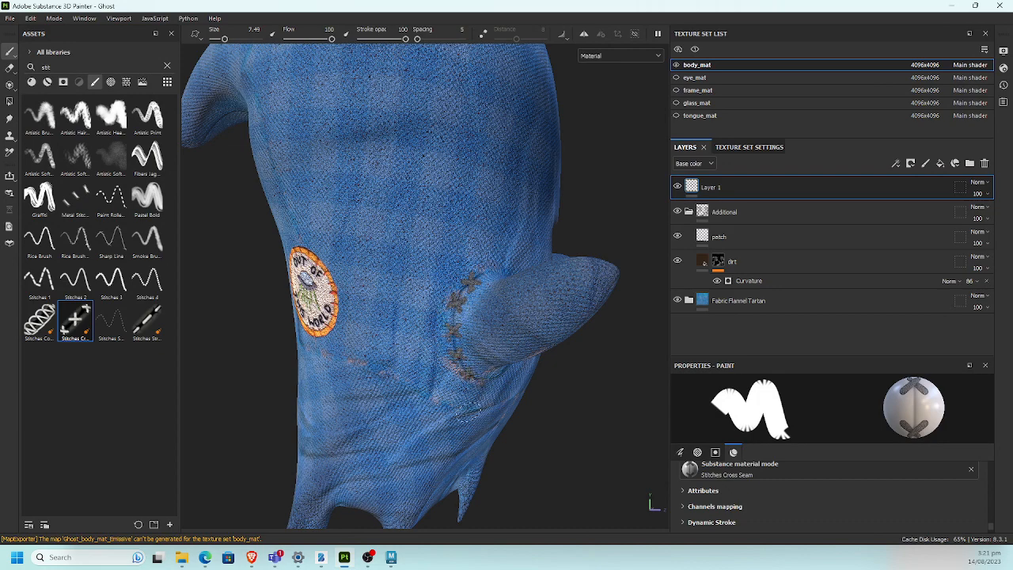
left_click_drag(470, 411, 276, 395, "alt")
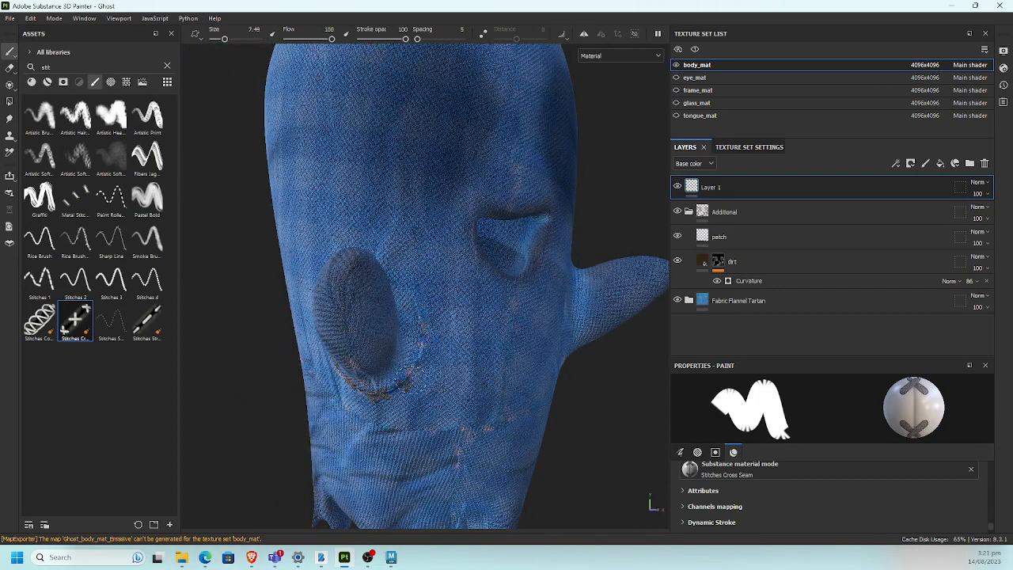
mouse_move(411, 351)
left_mouse_down("alt")
mouse_move(407, 362)
mouse_move(447, 387)
mouse_move(431, 352)
mouse_move(389, 320)
left_mouse_up("alt")
left_click_drag(408, 356, 404, 309, "alt")
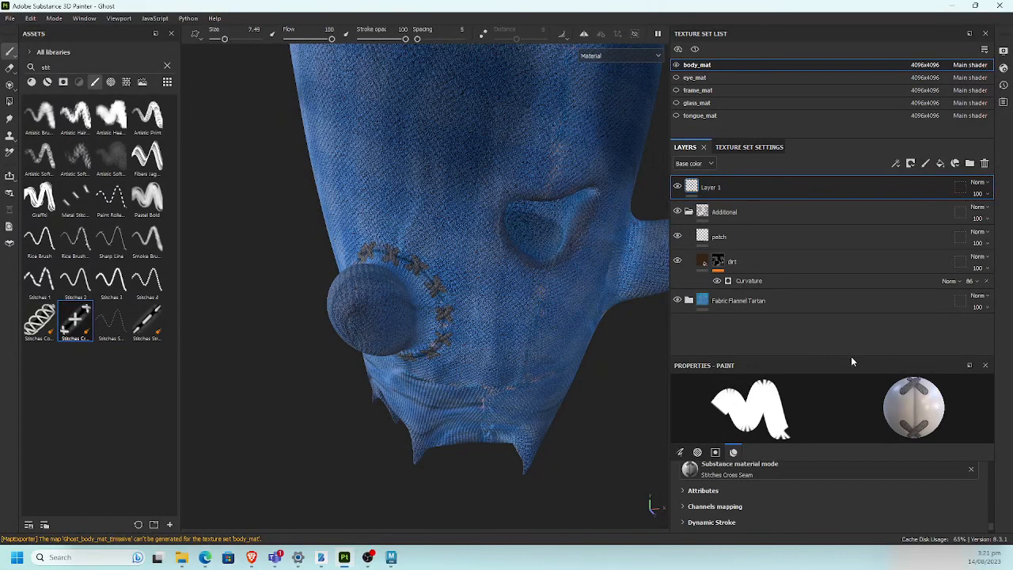
Step: Look through the stitch brush settings and set Puncture Intensity to 0.65 and Seam Intensity to 0.59
left_click_drag(851, 355, 851, 265)
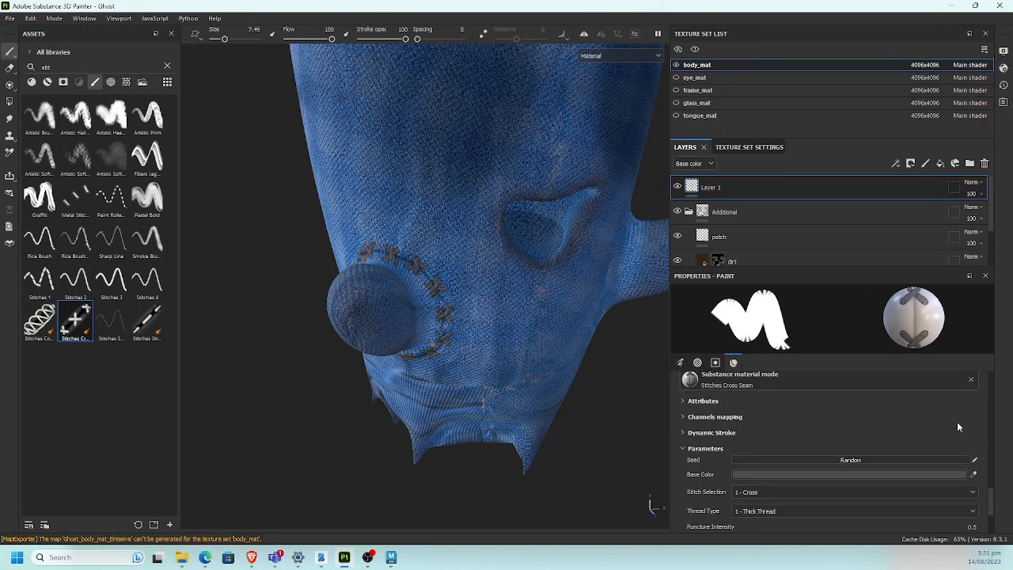
scroll(991, 432, "up", 5)
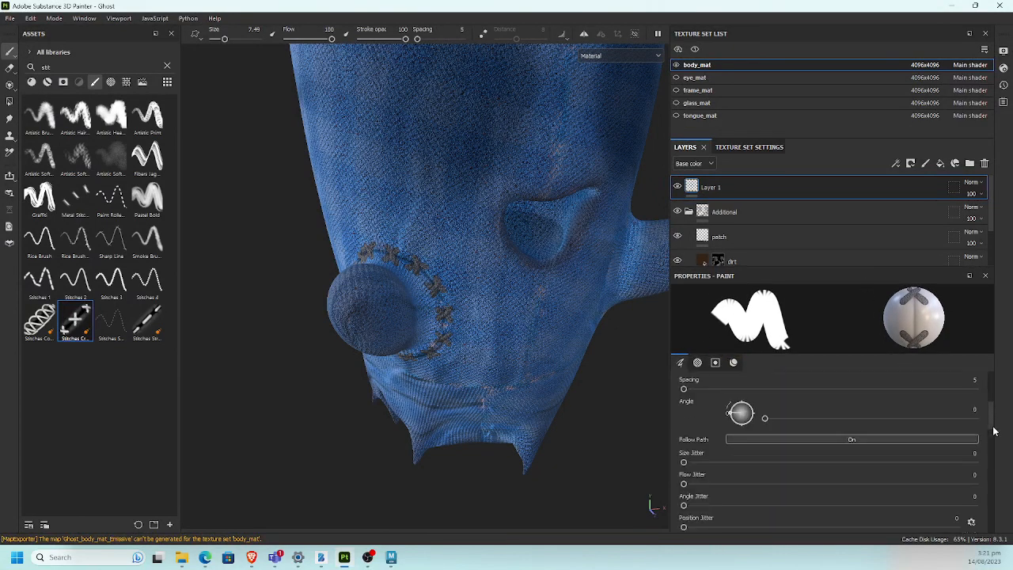
scroll(996, 415, "up", 5)
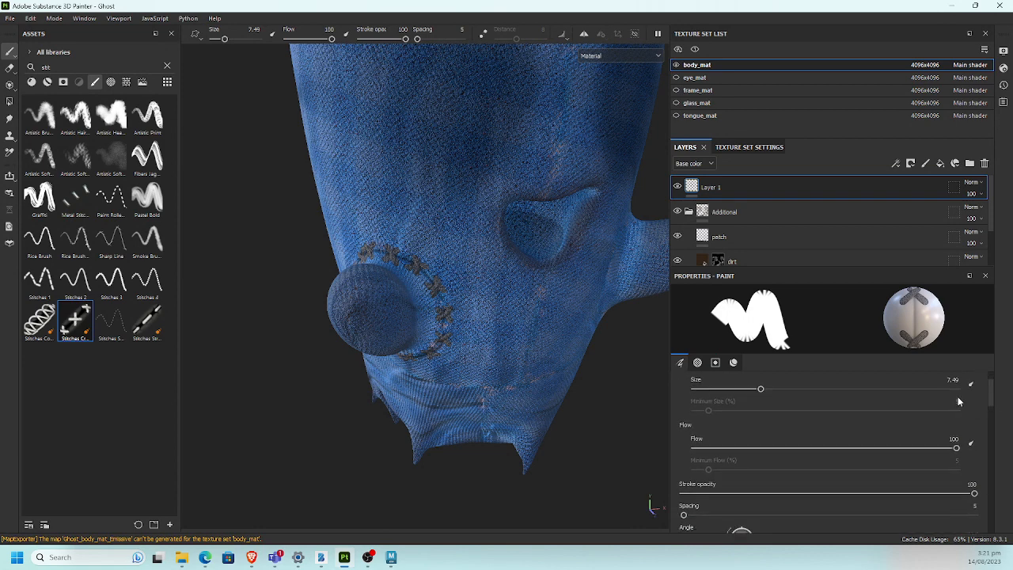
left_click(735, 362)
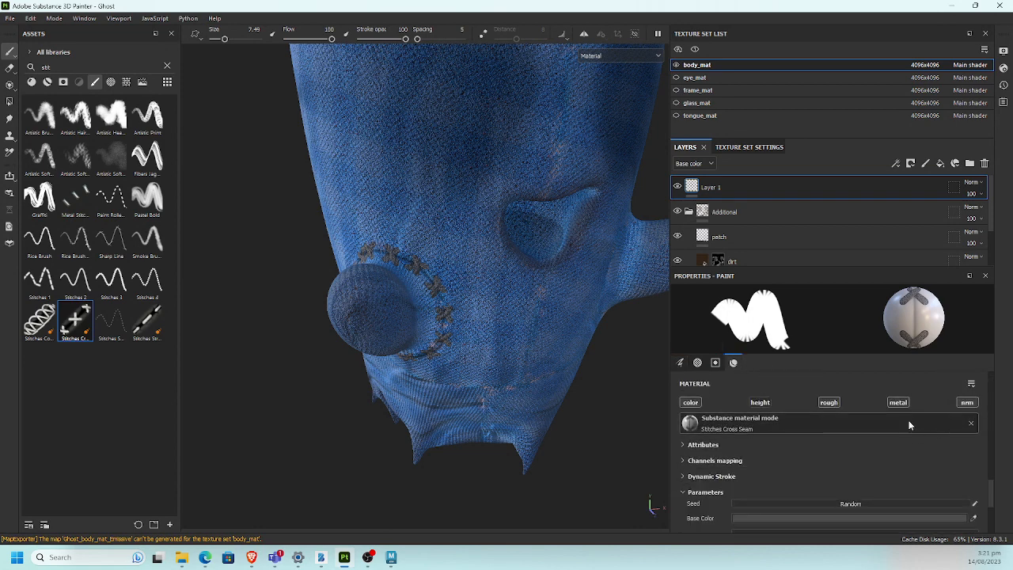
scroll(994, 506, "down", 3)
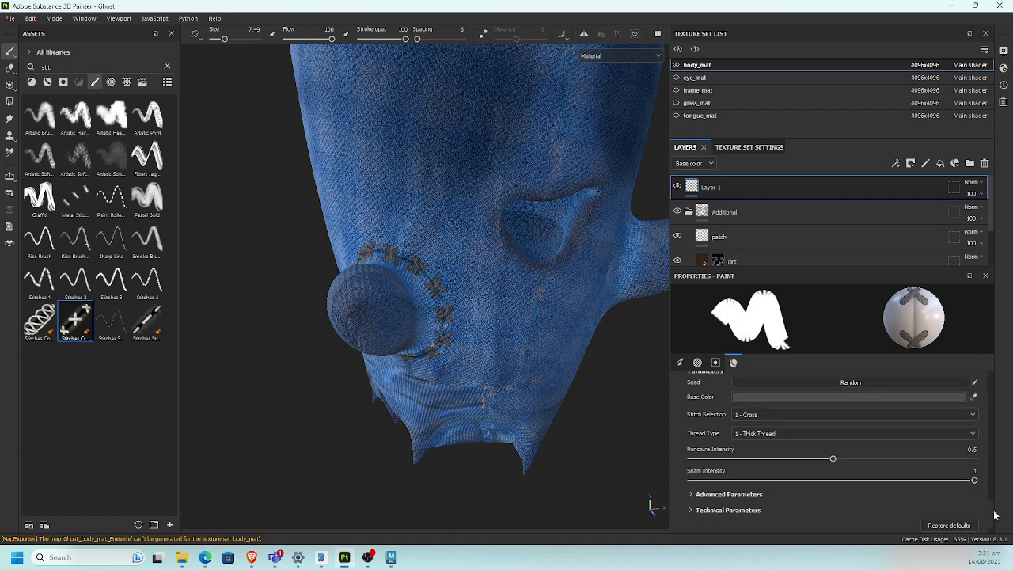
scroll(994, 506, "up", 3)
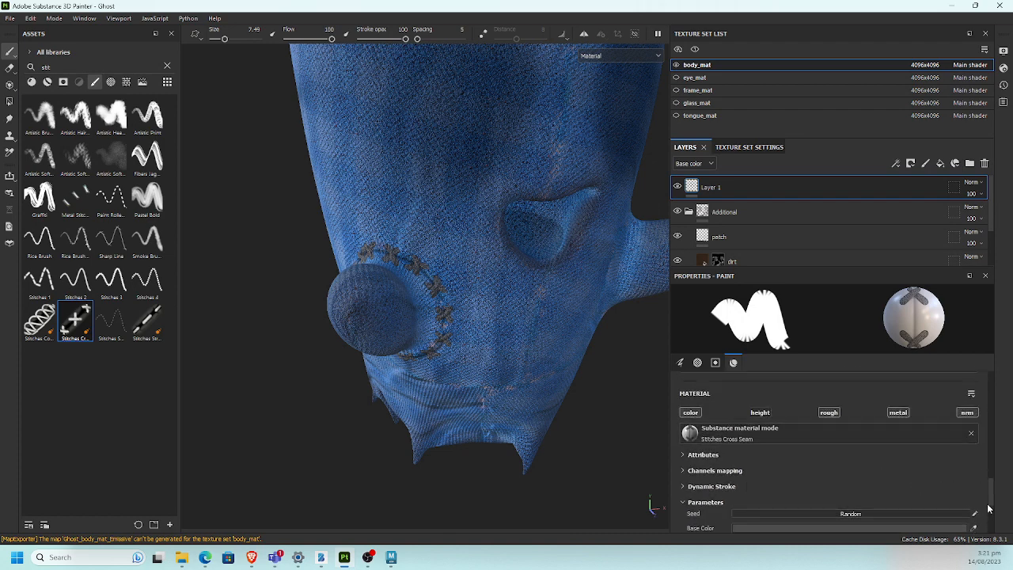
scroll(991, 518, "down", 3)
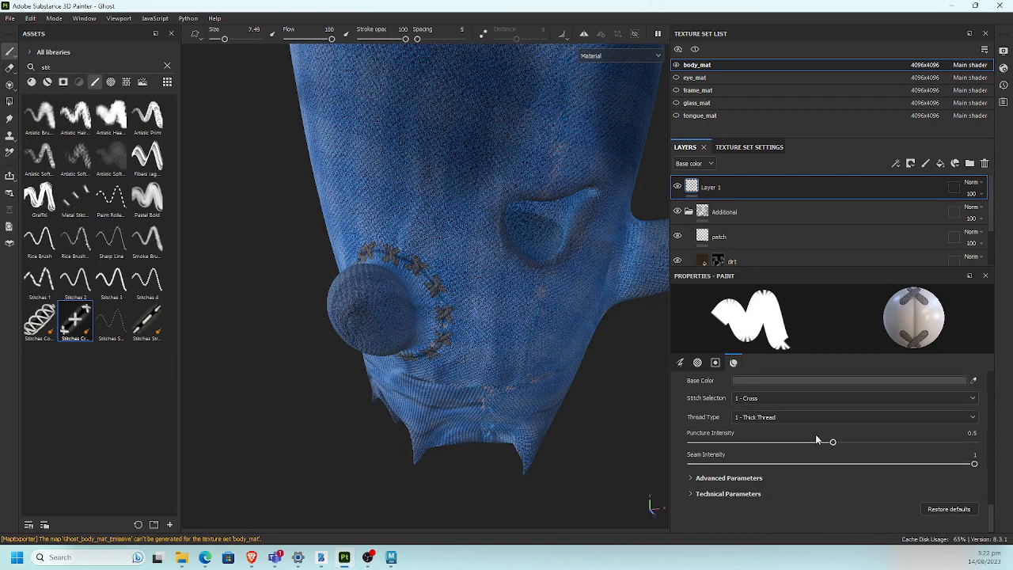
left_click(881, 464)
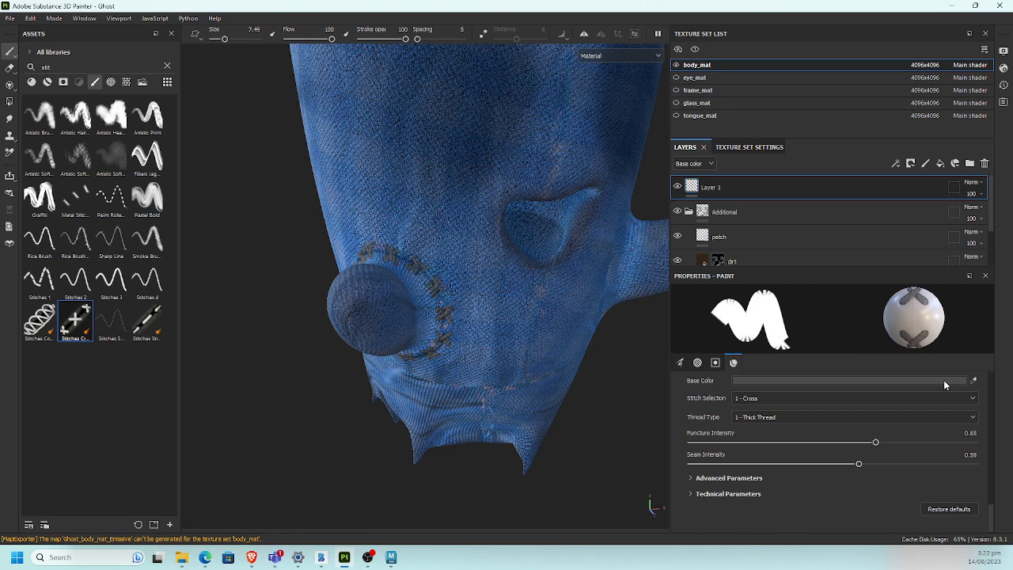
Step: Examine the cross stitches brush's Attributes, Dynamic Stroke and Parameters settings
scroll(991, 525, "up", 5)
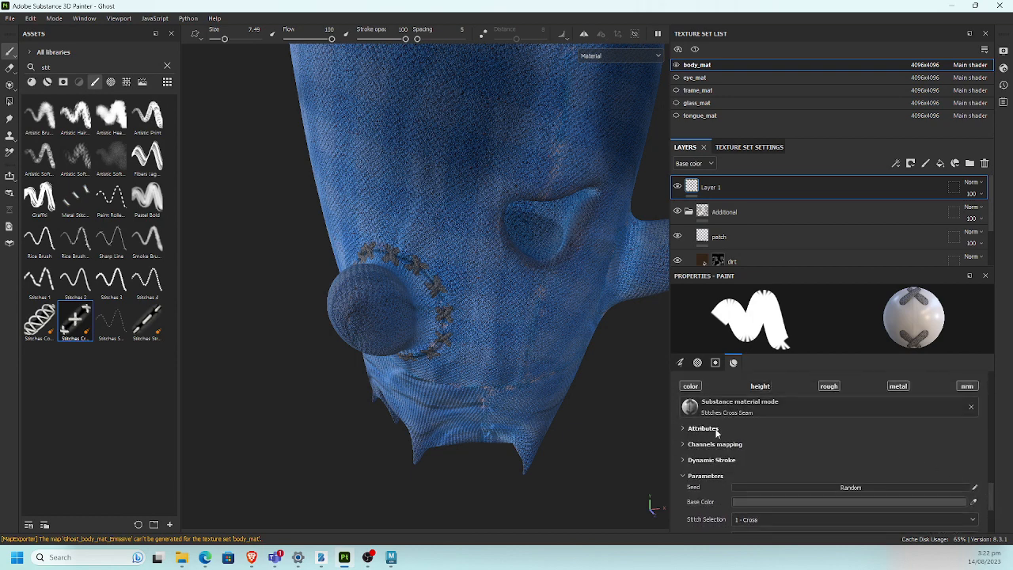
left_click(746, 427)
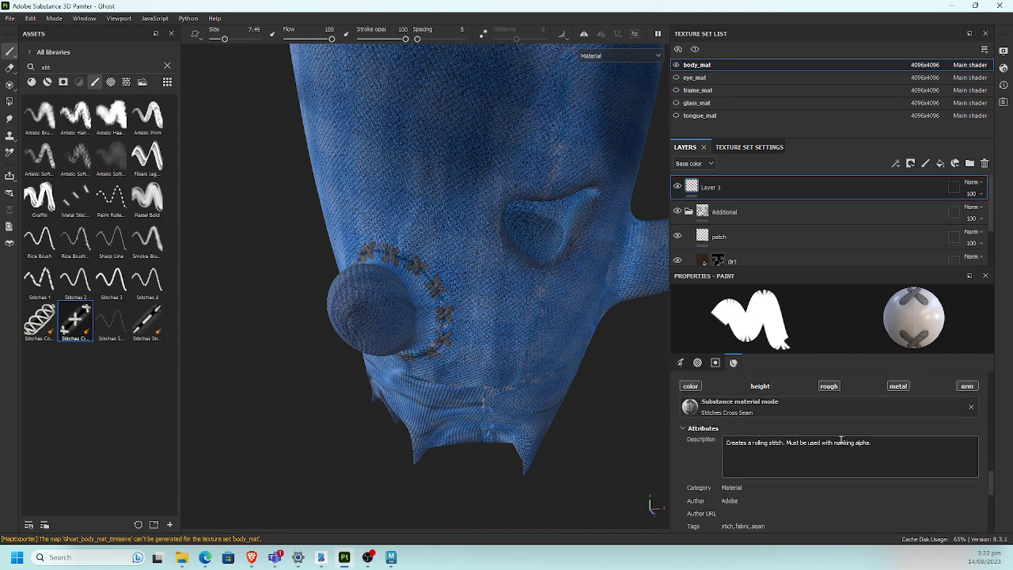
left_click_drag(989, 488, 991, 505)
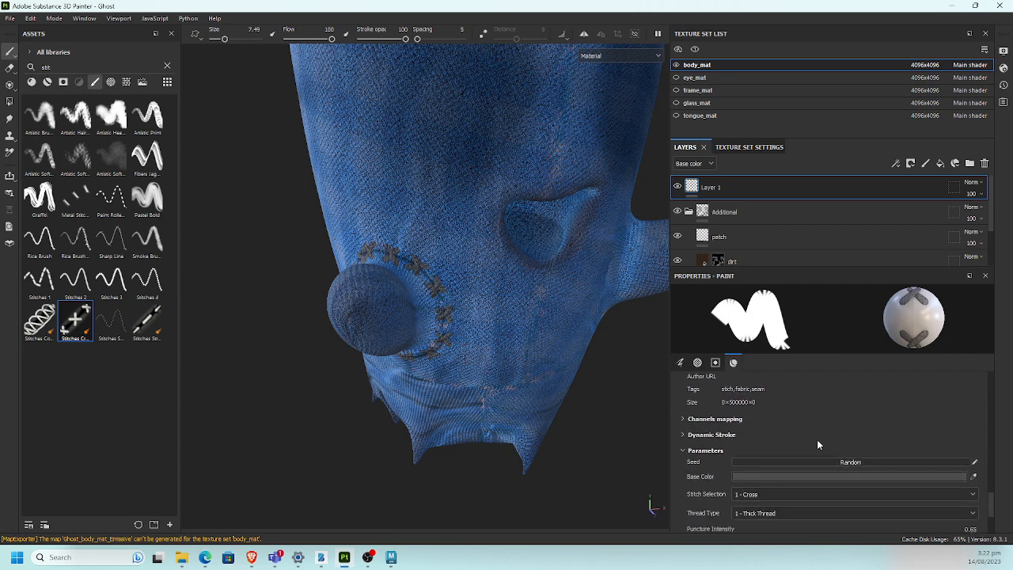
left_click(735, 420)
left_click(733, 421)
left_click(720, 435)
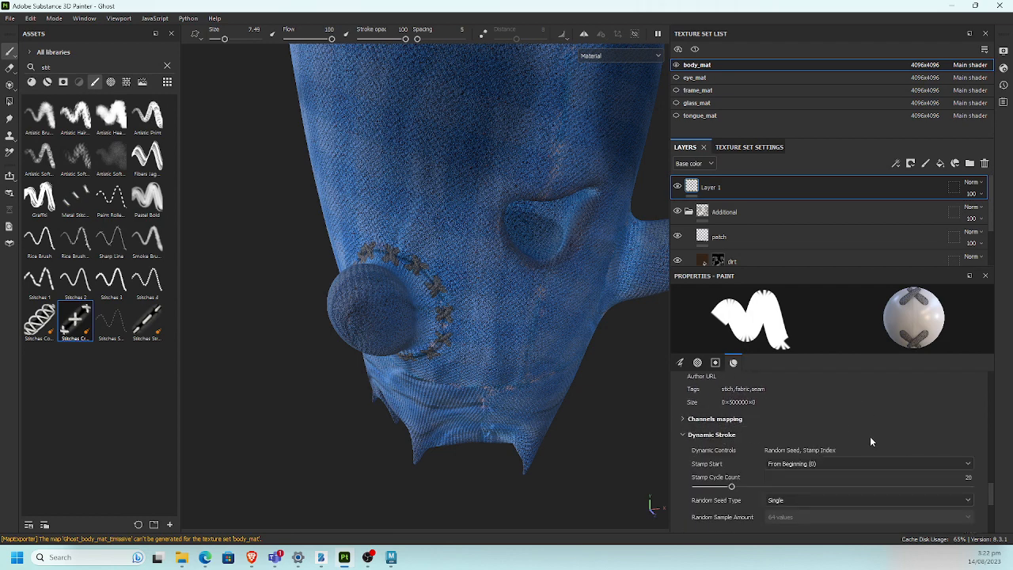
scroll(993, 512, "down", 3)
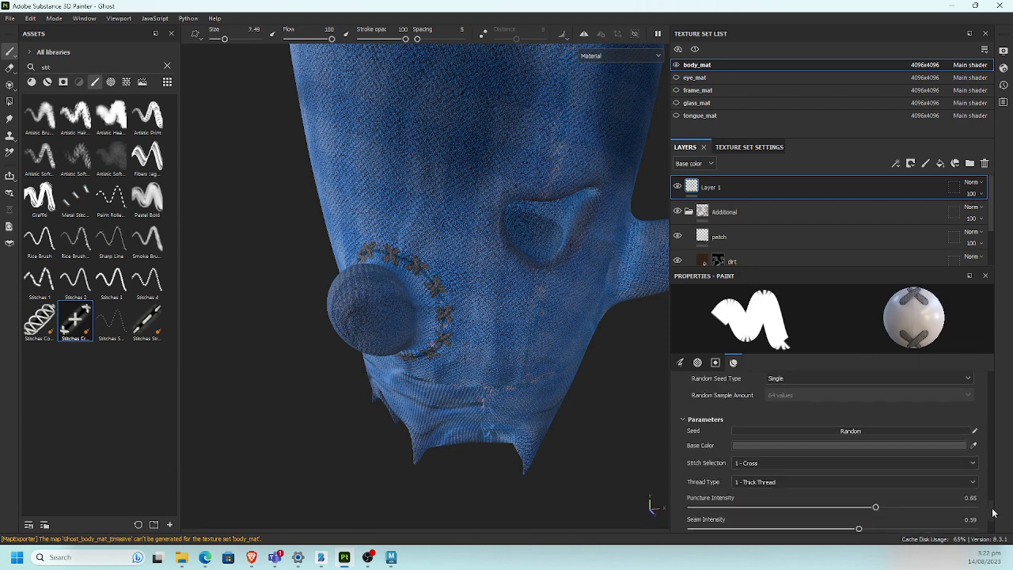
scroll(993, 513, "down", 2)
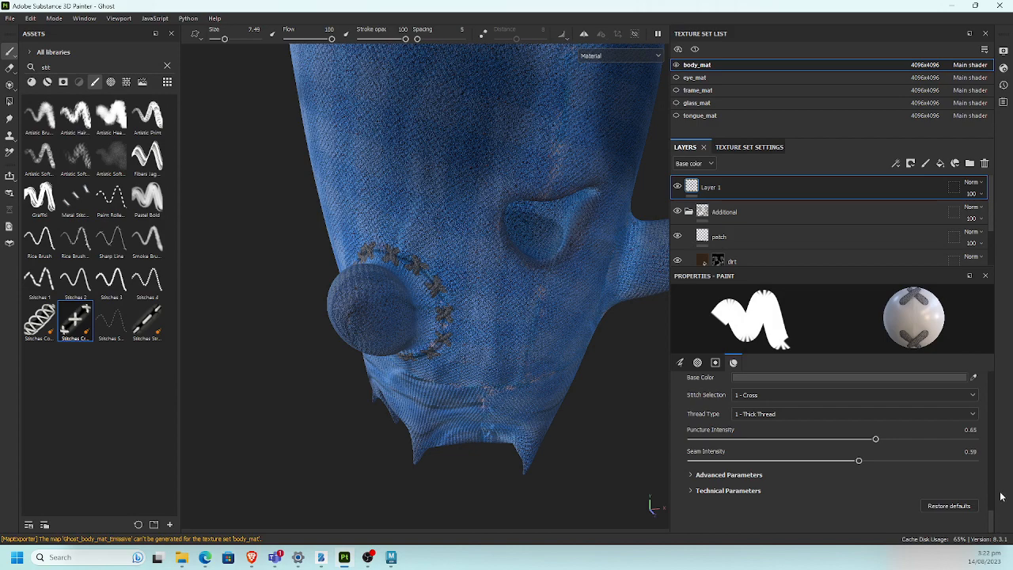
middle_click_drag(237, 300, 299, 326)
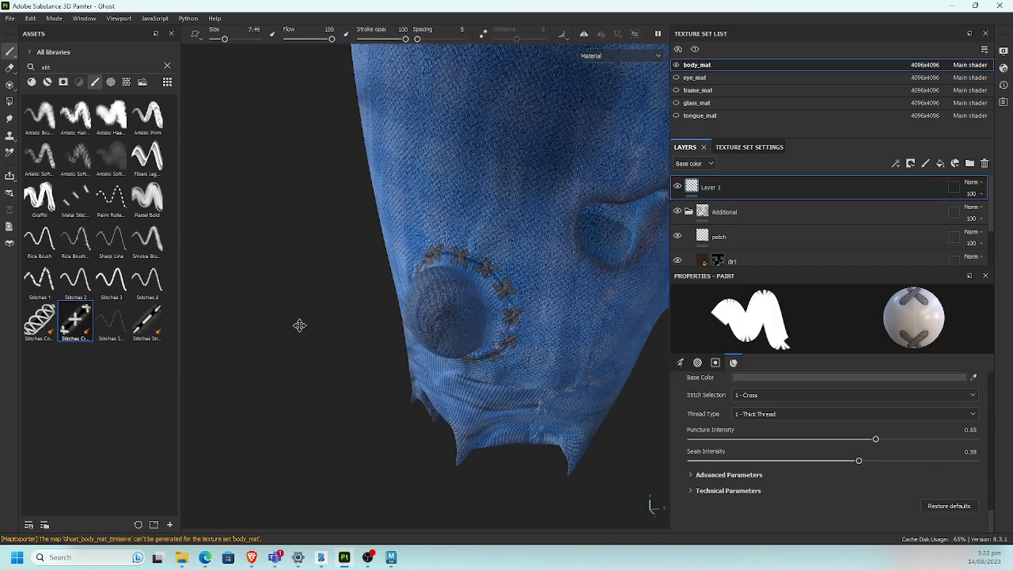
mouse_move(299, 325)
left_mouse_down("alt")
mouse_move(283, 344)
mouse_move(289, 375)
mouse_move(279, 339)
mouse_move(273, 345)
mouse_move(283, 345)
left_mouse_up("alt")
Step: Choose the thin dashed stitches brush, add a new paint layer above the cross stitches and set the stitch base color to white
left_click(112, 321)
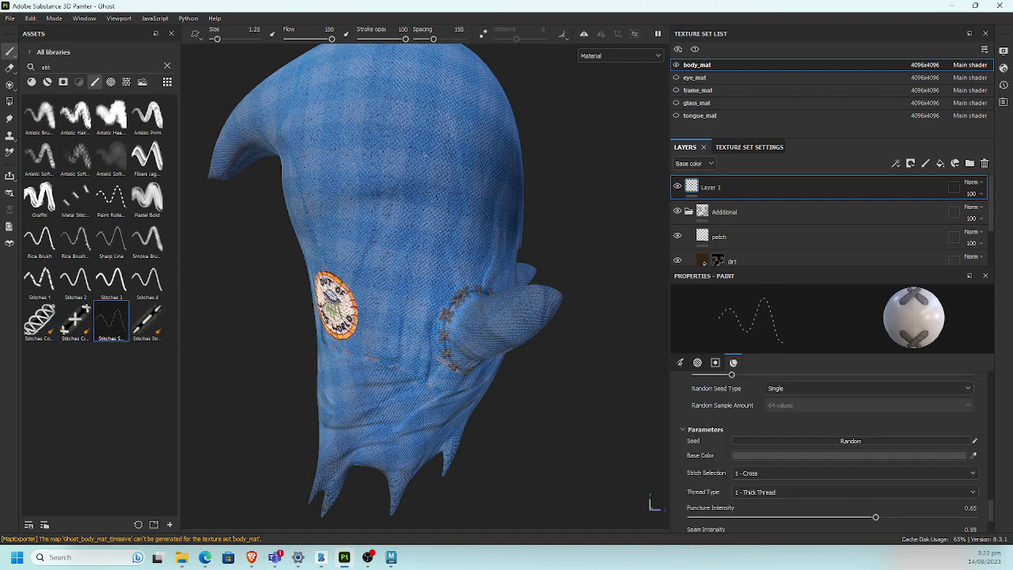
left_click(926, 163)
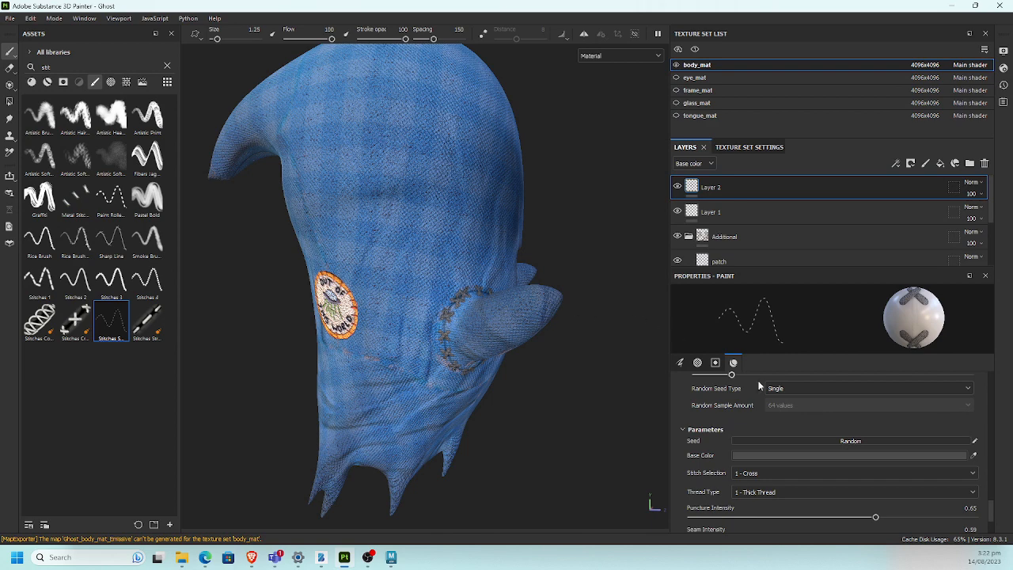
left_click(805, 456)
left_click_drag(791, 393, 750, 368)
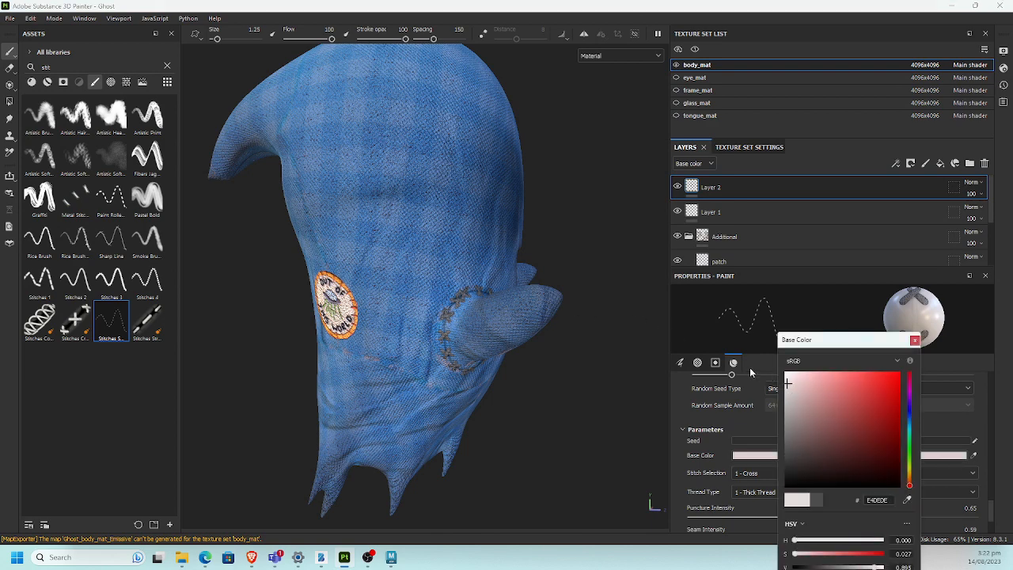
left_click(915, 340)
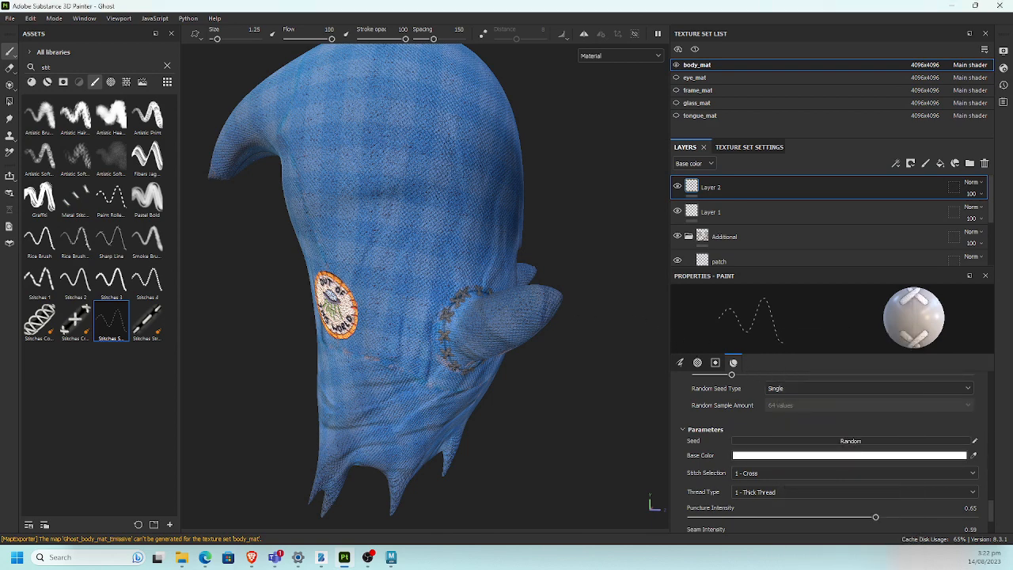
Step: Try a short row of thin stitches on the ghost's head and reduce the brush size to 0.8
left_click_drag(219, 39, 223, 41)
left_click_drag(437, 116, 419, 127)
left_click_drag(223, 39, 215, 39)
middle_click_drag(416, 236, 387, 272, "alt")
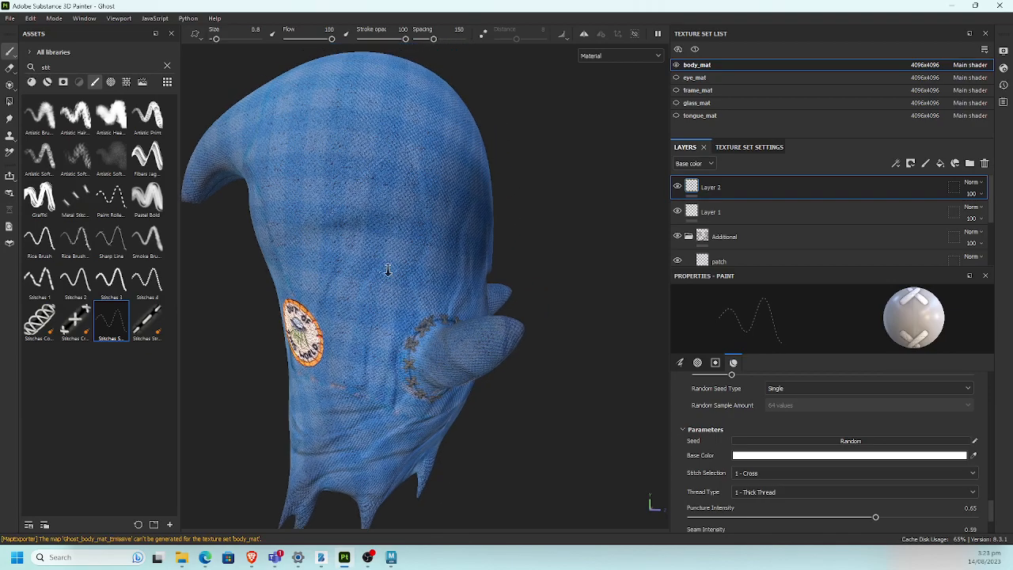
right_click_drag(387, 272, 625, 372, "alt")
middle_click_drag(521, 176, 496, 211, "alt")
scroll(650, 504, "down", 10)
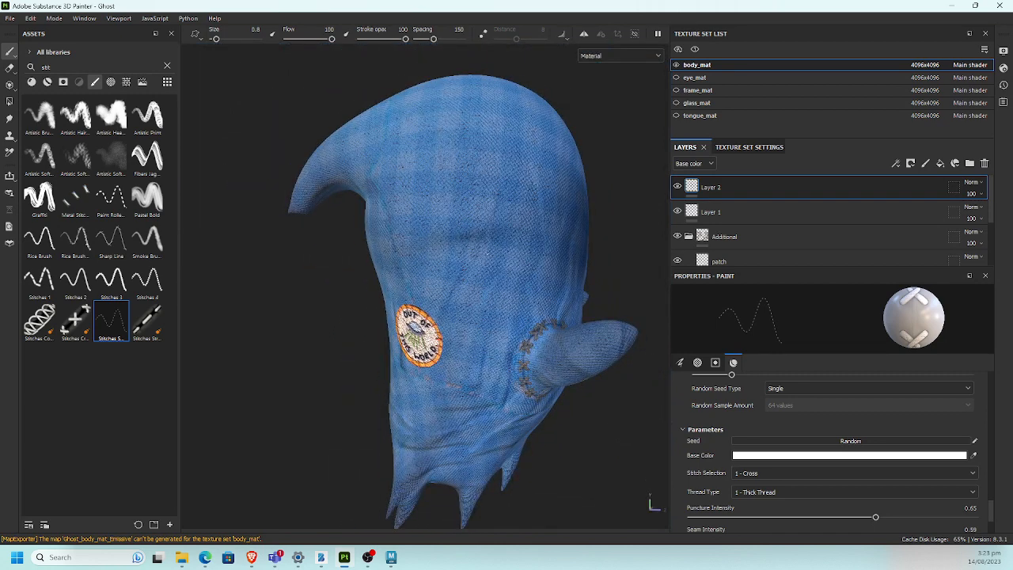
Step: Choose the straight stitches brush for the new paint layer and set its base color to white
left_click(147, 321)
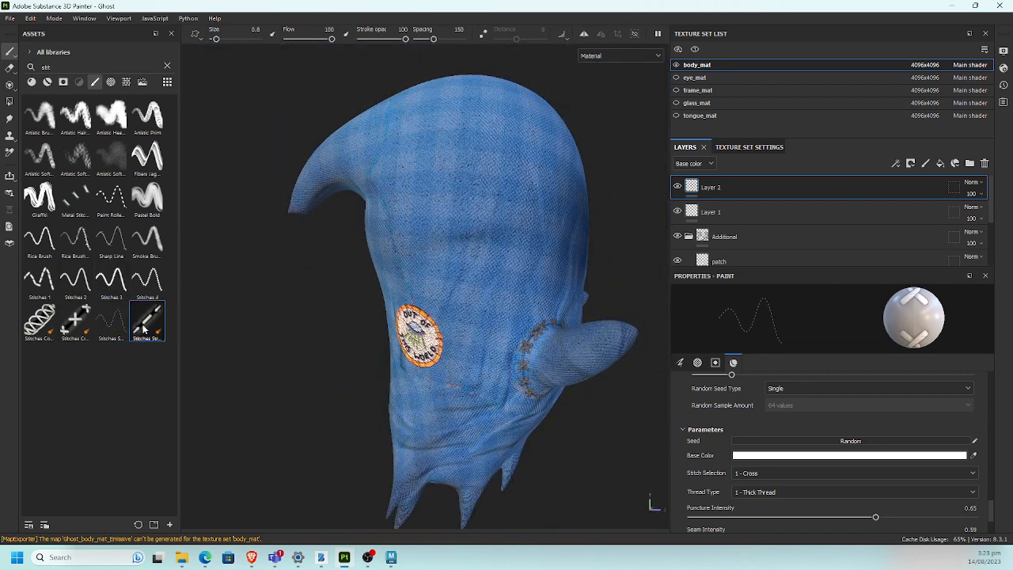
middle_click_drag(494, 188, 447, 185, "alt")
right_click_drag(448, 185, 495, 194, "alt")
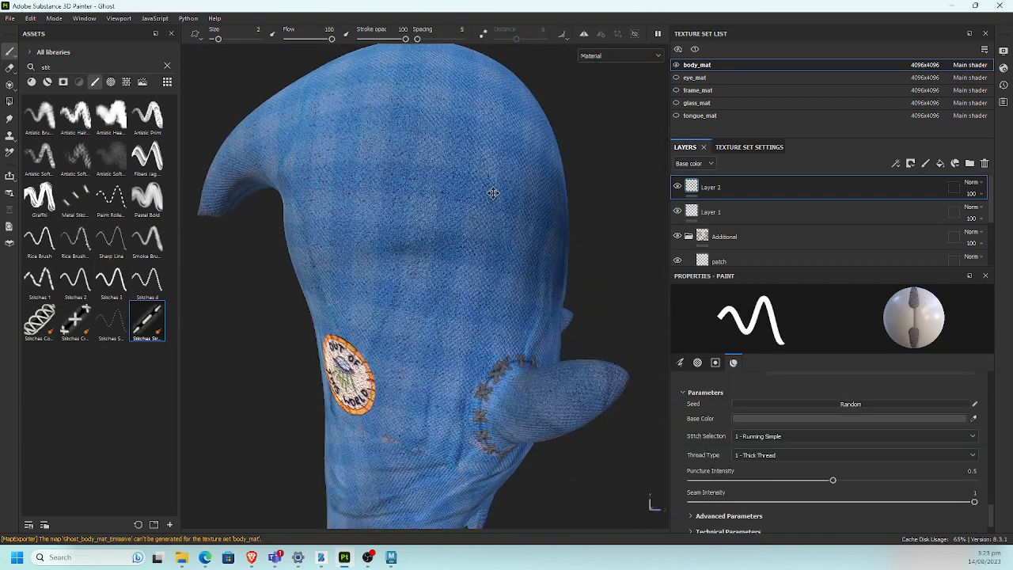
middle_click_drag(495, 195, 495, 192, "alt")
left_click(777, 418)
left_click_drag(795, 386, 763, 368)
left_click_drag(438, 112, 340, 188)
left_click(915, 340)
Step: Undo the first stroke and paint a row of white straight stitches around the base of the ghost's curled head tip
mouse_move(498, 276)
left_mouse_down("alt")
mouse_move(372, 300)
mouse_move(324, 248)
mouse_move(357, 325)
mouse_move(393, 323)
mouse_move(328, 294)
mouse_move(312, 299)
mouse_move(335, 233)
mouse_move(296, 197)
left_mouse_up("alt")
key("ctrl+z")
mouse_move(348, 188)
left_mouse_down("alt")
mouse_move(383, 178)
mouse_move(475, 284)
left_mouse_up("alt")
mouse_move(218, 241)
left_mouse_down("alt")
mouse_move(402, 187)
mouse_move(339, 216)
mouse_move(338, 259)
mouse_move(345, 201)
left_mouse_up("alt")
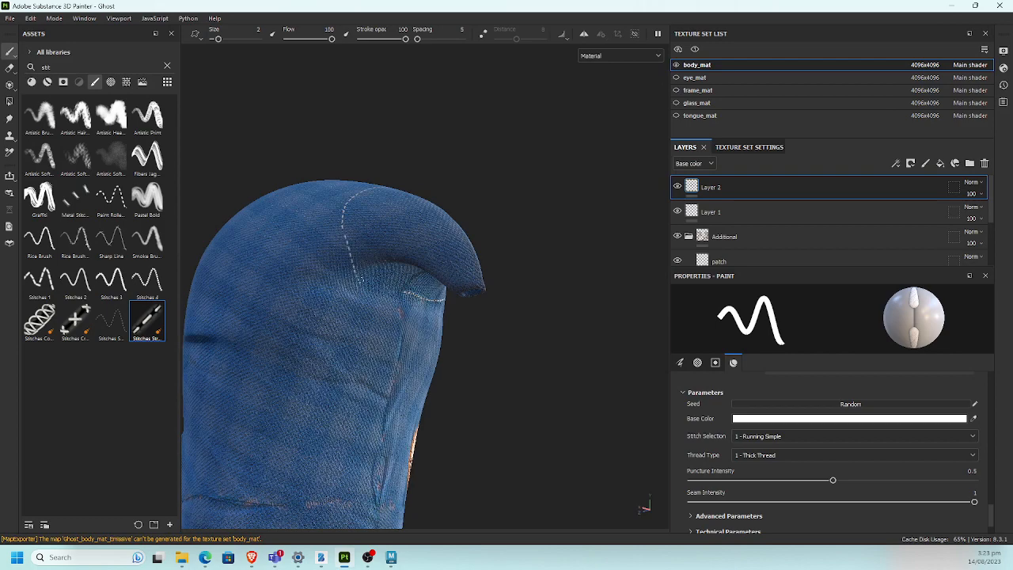
left_click_drag(399, 294, 413, 183, "alt")
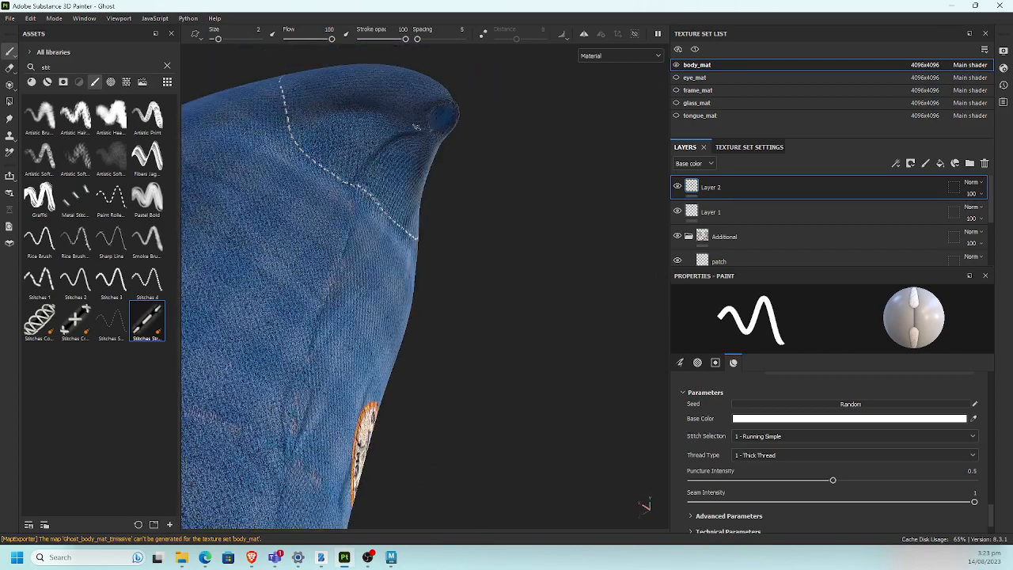
Step: Paint a white stitch seam from the curled tip down the ghost's back to the ragged hem
mouse_move(388, 147)
left_mouse_down()
mouse_move(358, 178)
mouse_move(338, 273)
mouse_move(319, 306)
left_mouse_up()
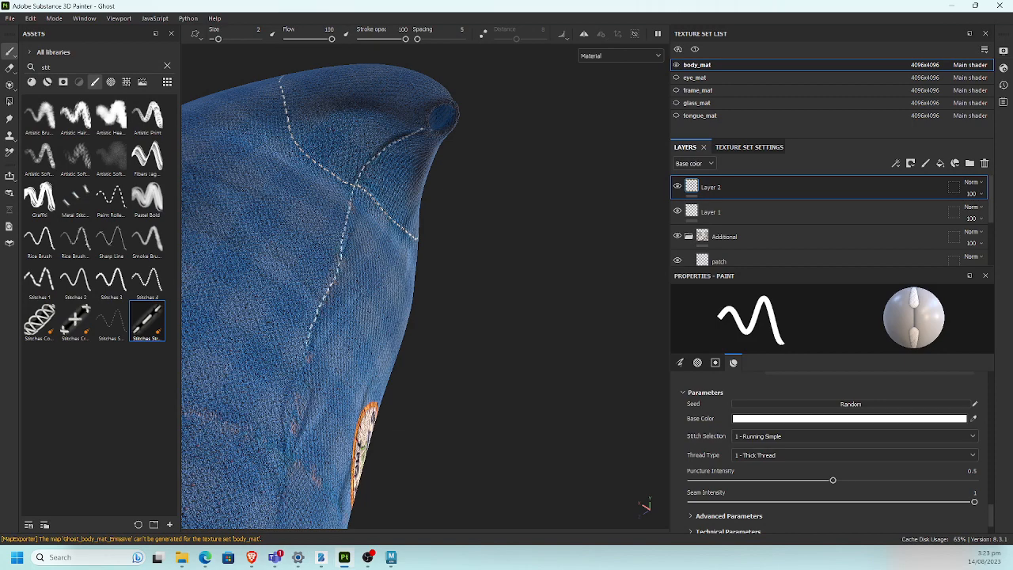
left_click_drag(307, 351, 309, 261, "alt")
middle_click_drag(378, 231, 389, 142, "alt")
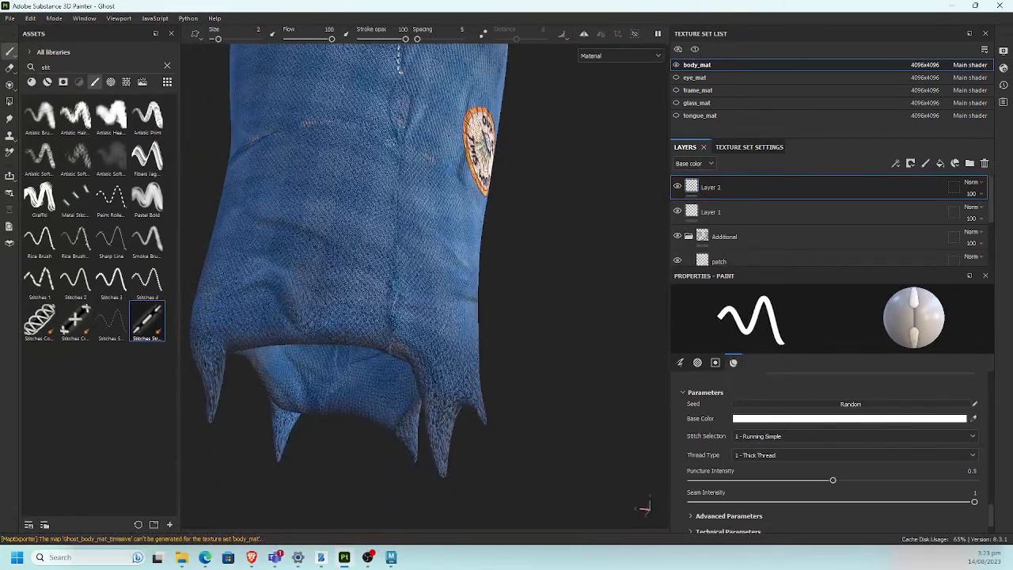
left_click_drag(399, 72, 393, 118)
Step: Paint a white stitch row from the back seam across to the unstitched arm and around its base, checking it from several angles
mouse_move(393, 182)
left_mouse_down()
mouse_move(391, 345)
mouse_move(401, 284)
mouse_move(417, 305)
mouse_move(437, 239)
mouse_move(332, 216)
left_mouse_up()
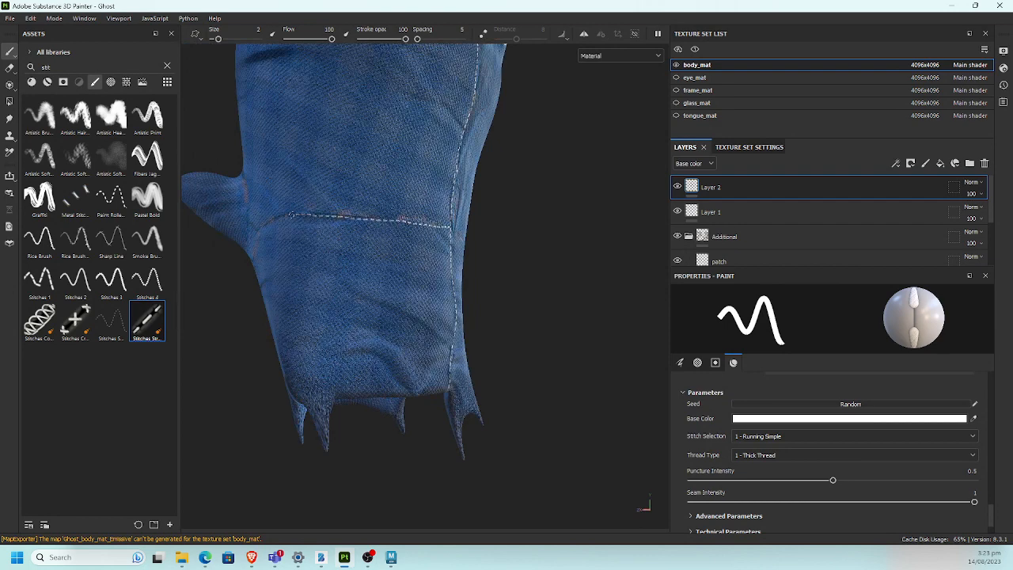
mouse_move(276, 255)
left_mouse_down("alt")
mouse_move(344, 219)
mouse_move(362, 260)
mouse_move(345, 243)
mouse_move(309, 251)
mouse_move(326, 254)
mouse_move(315, 266)
left_mouse_up("alt")
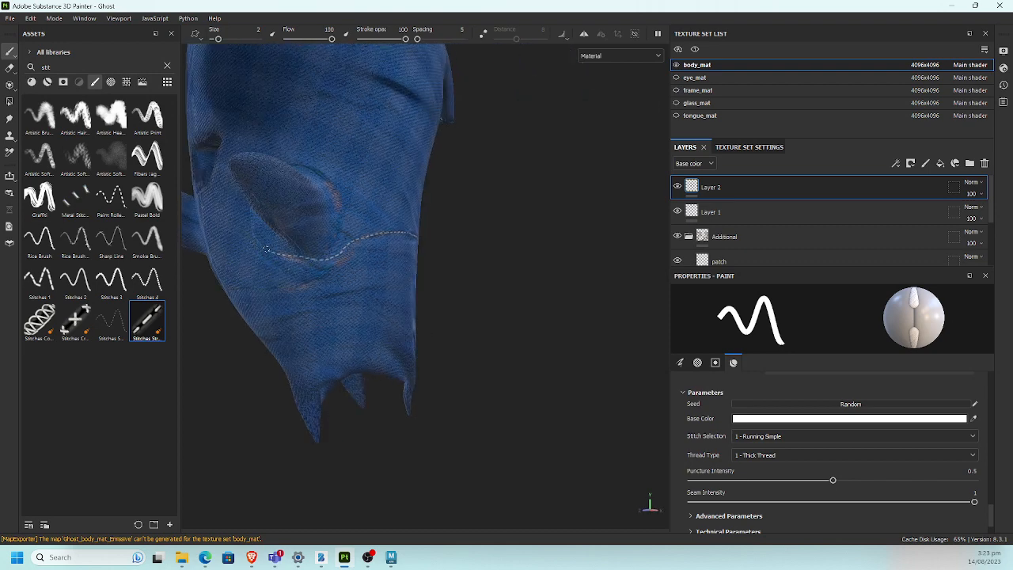
left_click_drag(247, 235, 281, 301, "alt")
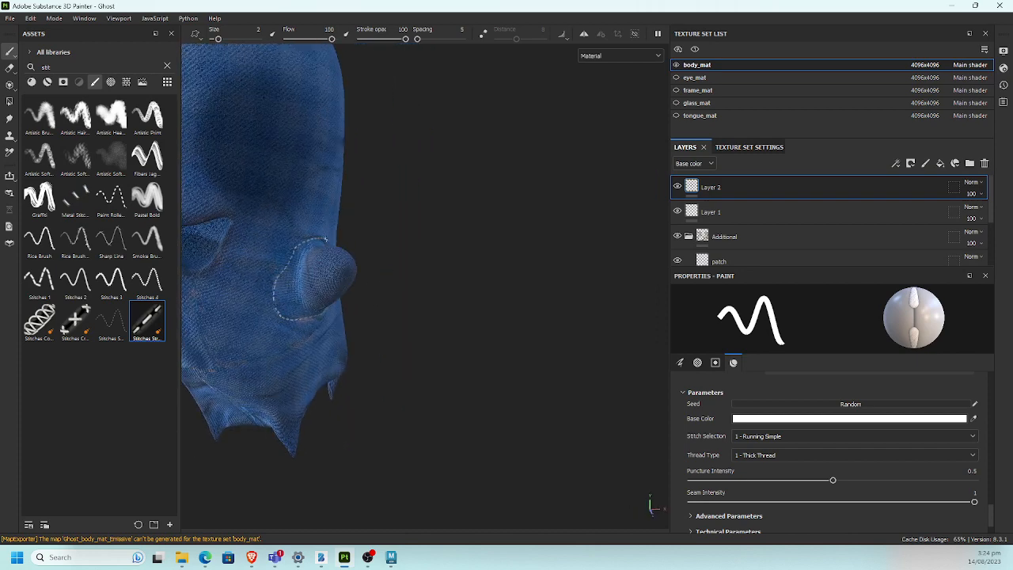
left_click_drag(324, 239, 471, 316, "alt")
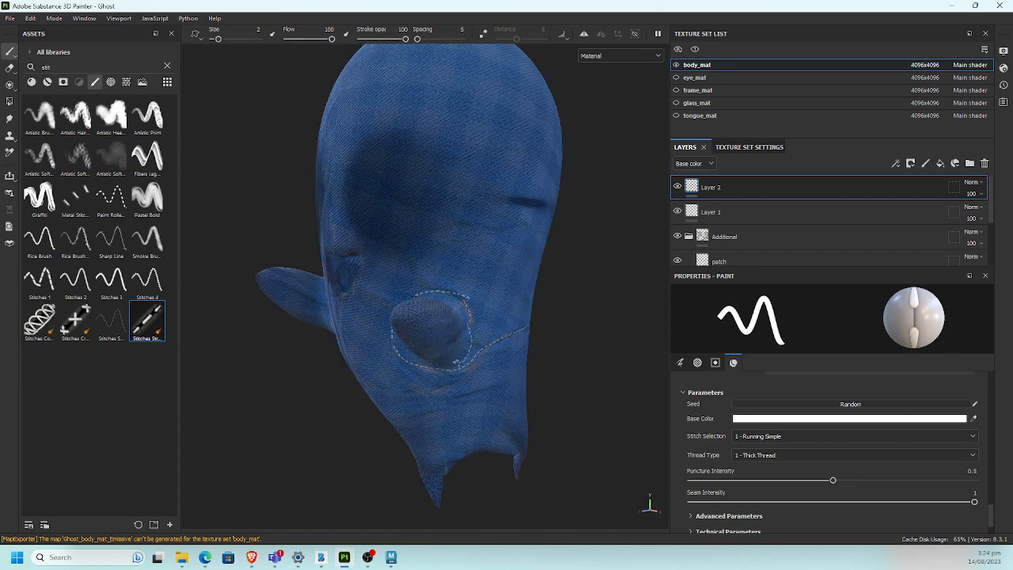
left_click_drag(455, 362, 492, 296, "alt")
middle_click_drag(492, 295, 513, 257, "alt")
left_click_drag(512, 258, 549, 261, "alt")
middle_click_drag(549, 261, 500, 364, "alt")
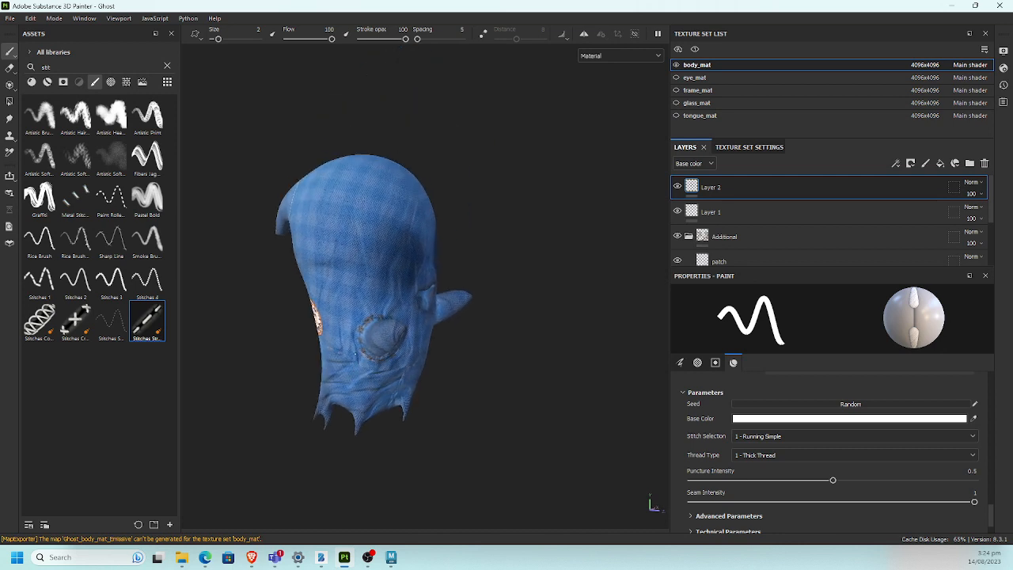
left_click_drag(500, 364, 554, 361, "alt")
middle_click_drag(554, 361, 660, 349, "alt")
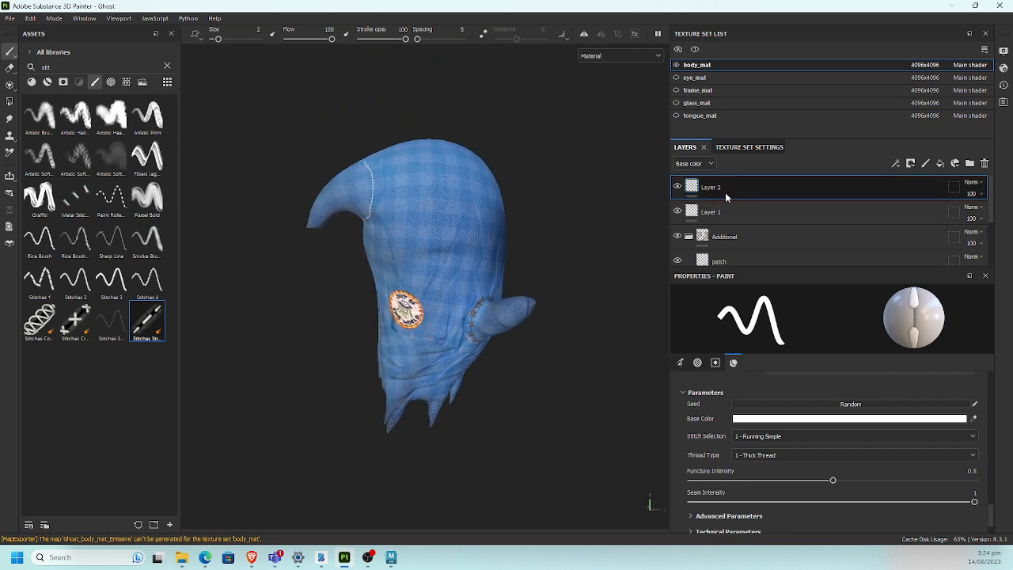
Step: Rename the cross stitch paint layer stitch 1 and the straight stitch layer stitch 2
double_click(722, 214)
type("st")
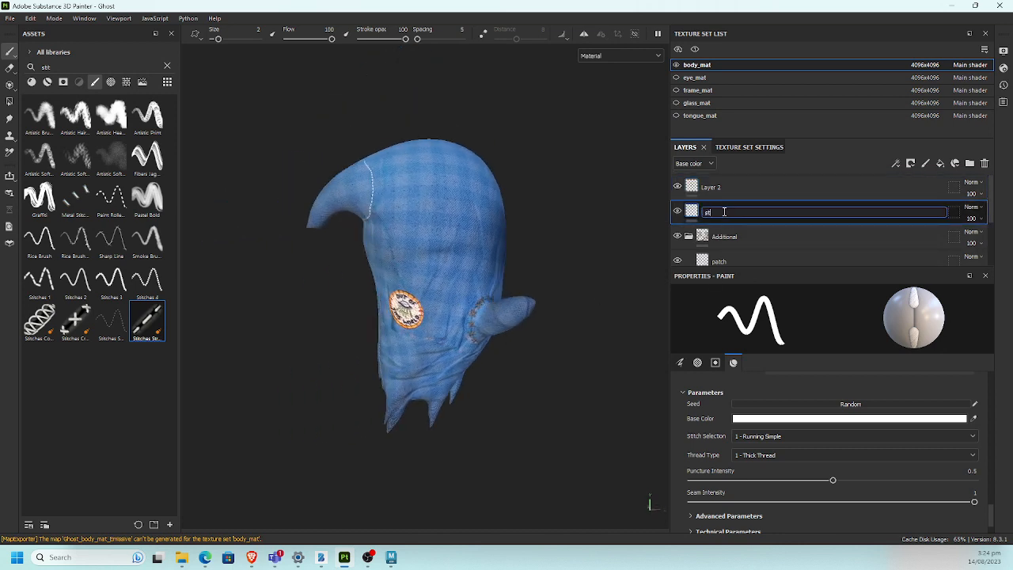
type("itch 1")
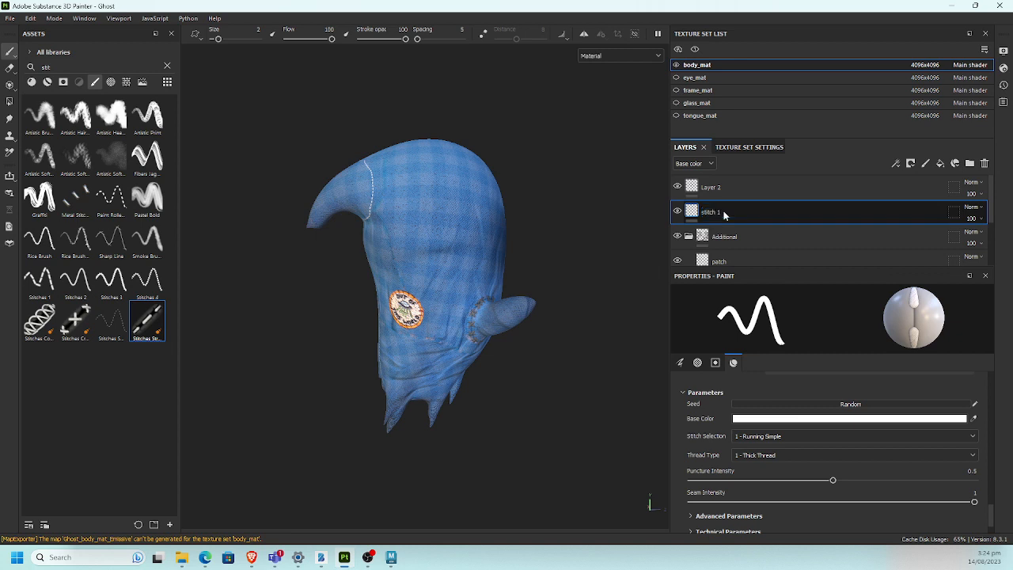
key("Return")
left_click(711, 190)
double_click(711, 190)
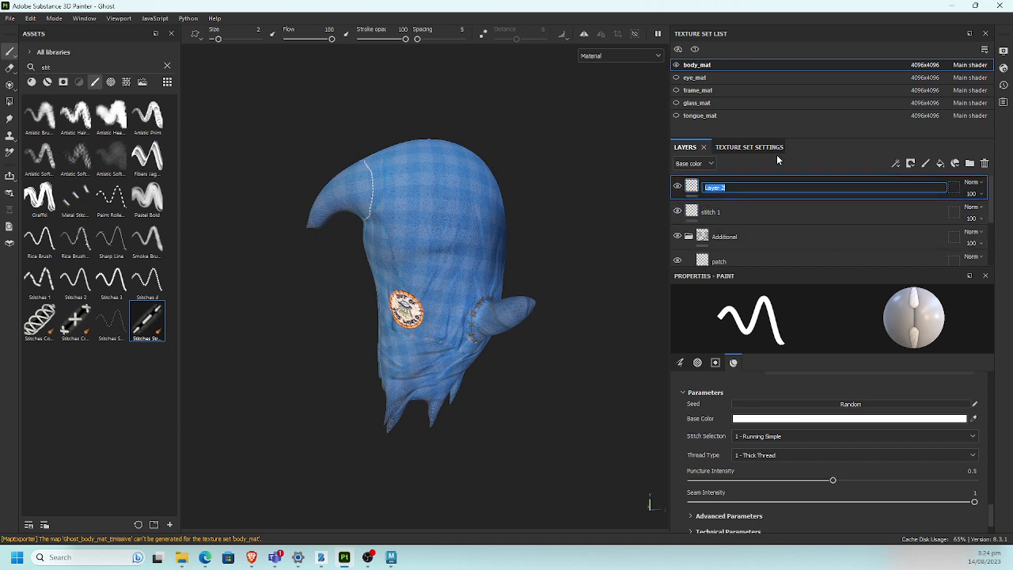
type("stitch 2")
key("Return")
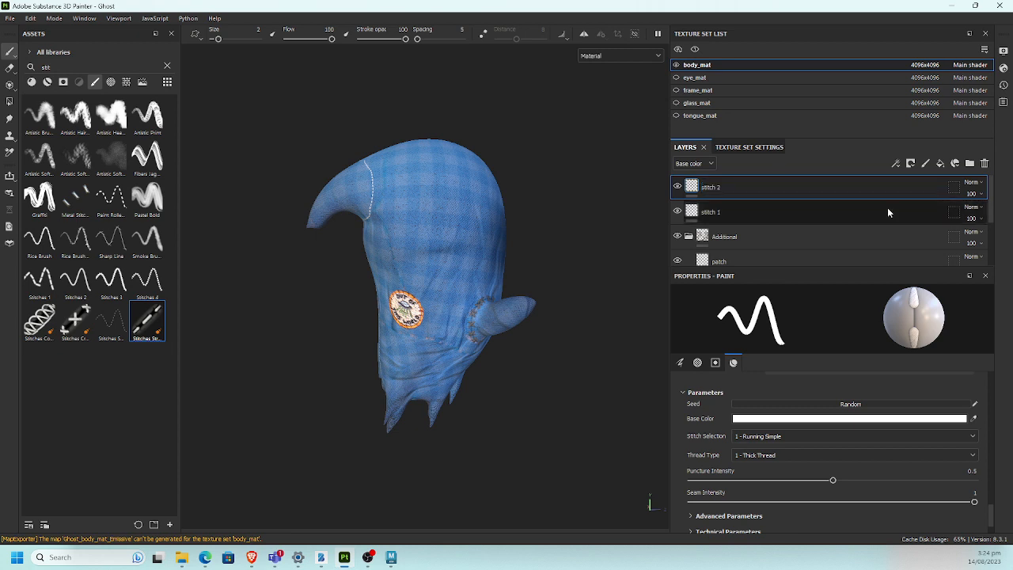
Step: Move both stitch layers into the Additional folder and collapse it
left_click(756, 223, "ctrl")
left_click_drag(713, 220, 730, 236)
left_click(688, 187)
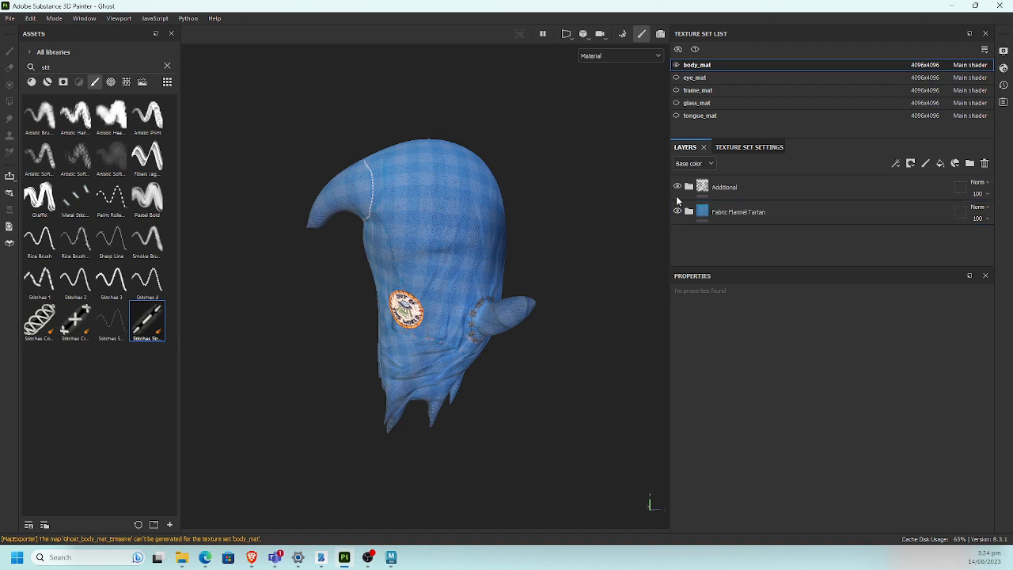
Step: Compare the ghost with the Additional folder hidden and shown from several angles
left_click(677, 187)
left_click(678, 187)
left_click_drag(582, 234, 482, 226, "alt")
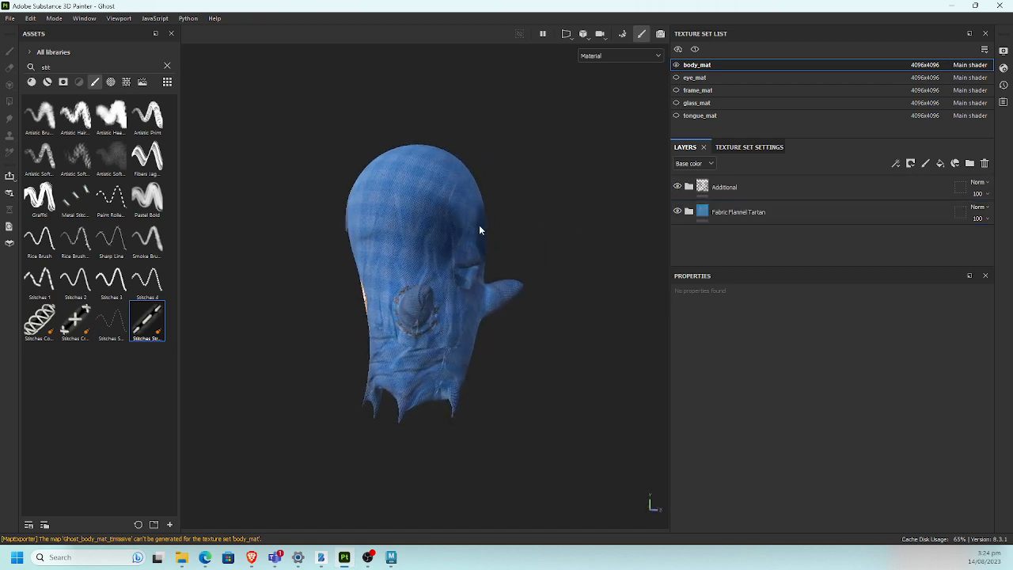
left_click(676, 187)
left_click_drag(587, 229, 576, 290, "alt")
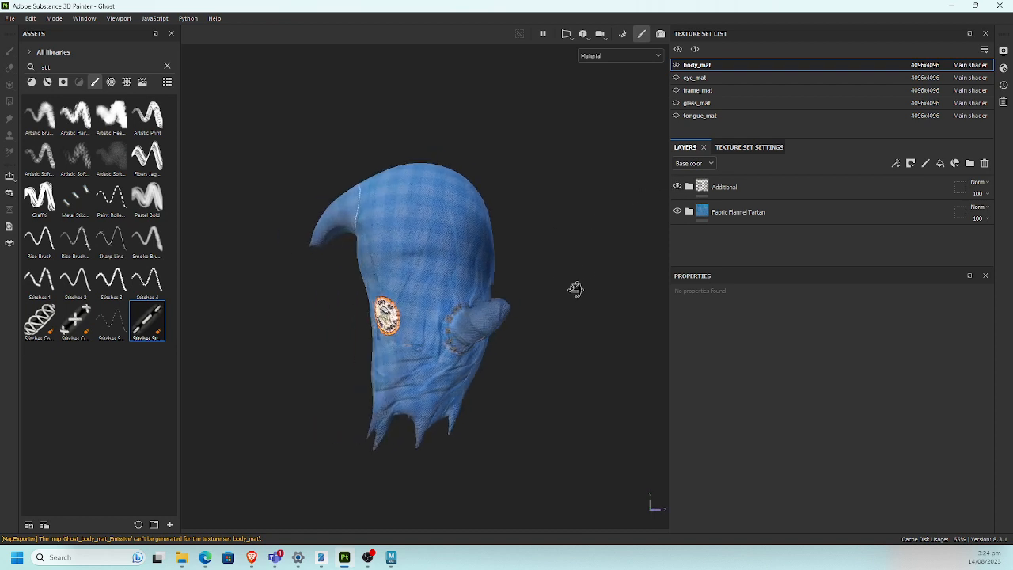
left_click(677, 186)
left_click(678, 187)
left_click_drag(569, 233, 481, 281, "alt")
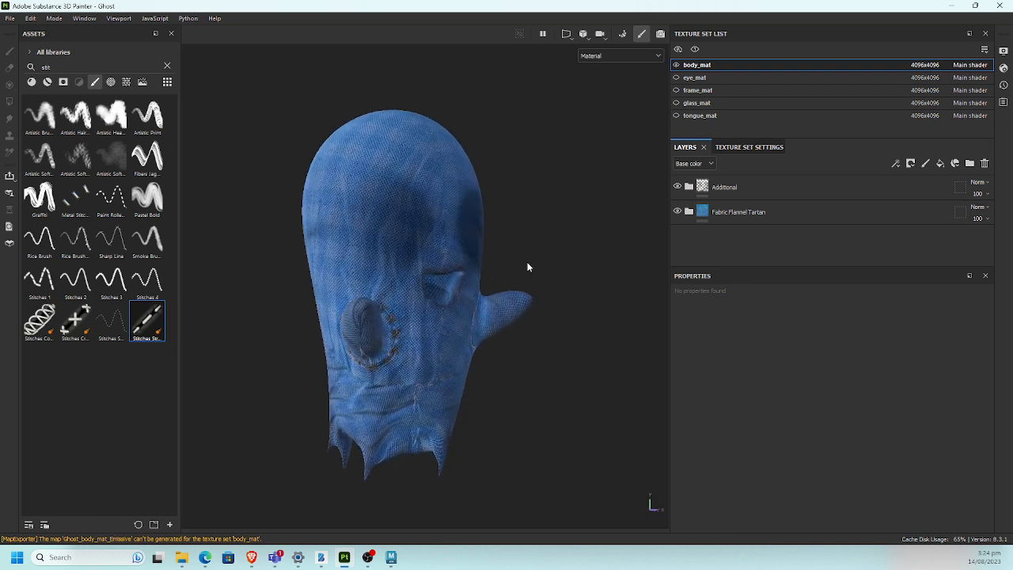
Step: Activate and show the eye_mat texture set, clear the asset search and list the smart materials
left_click(681, 78)
left_click(676, 78)
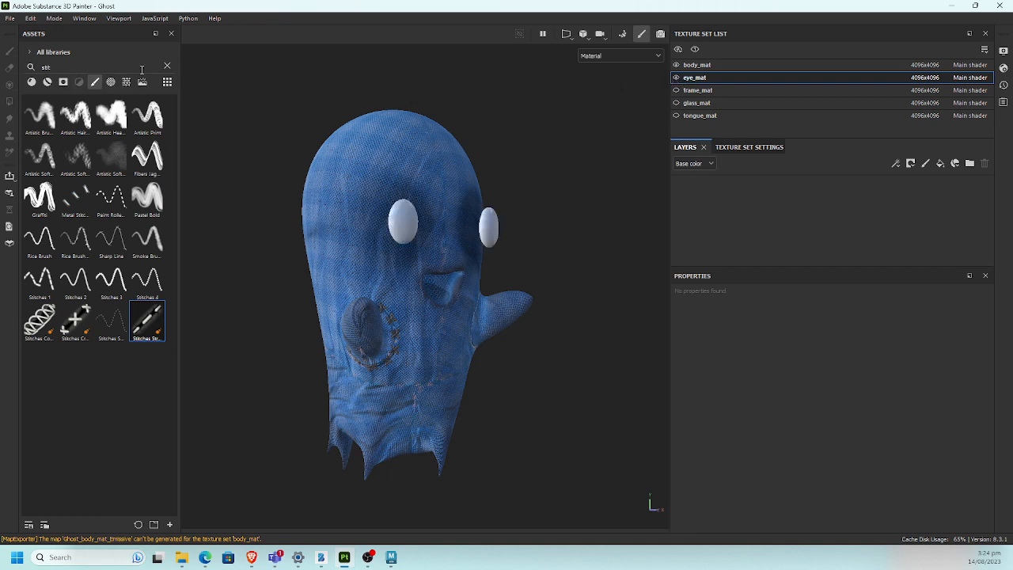
left_click(167, 66)
left_click(47, 82)
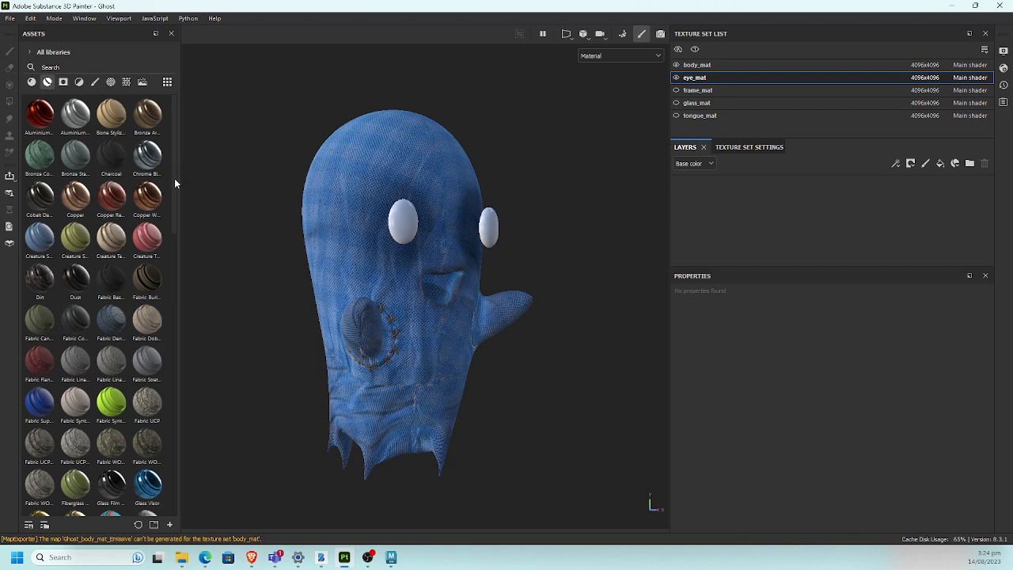
Step: Apply the Copper Worn smart material to the ghost's eyes and expand its layer folder
scroll(174, 185, "down", 1)
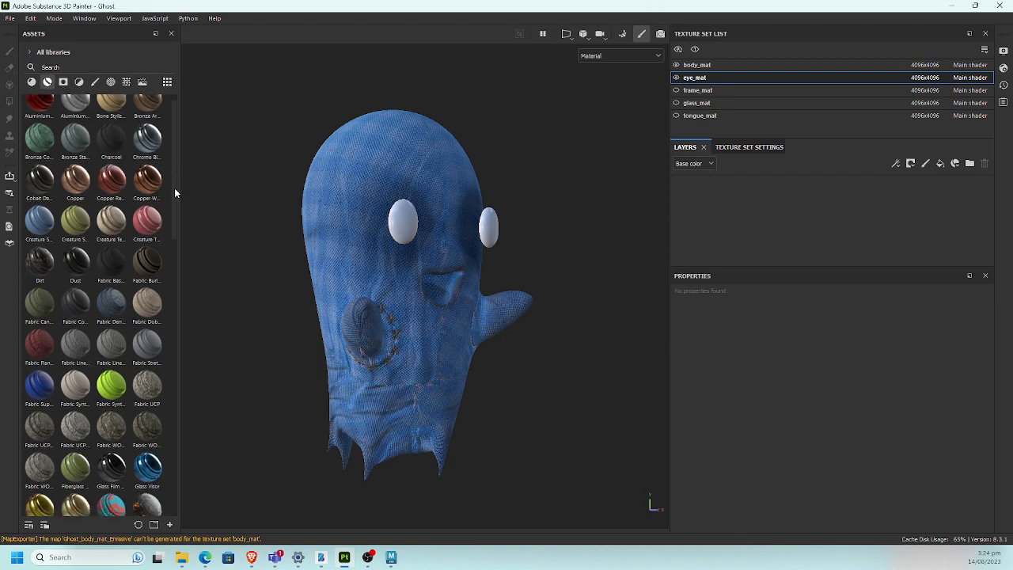
left_click_drag(148, 185, 407, 221)
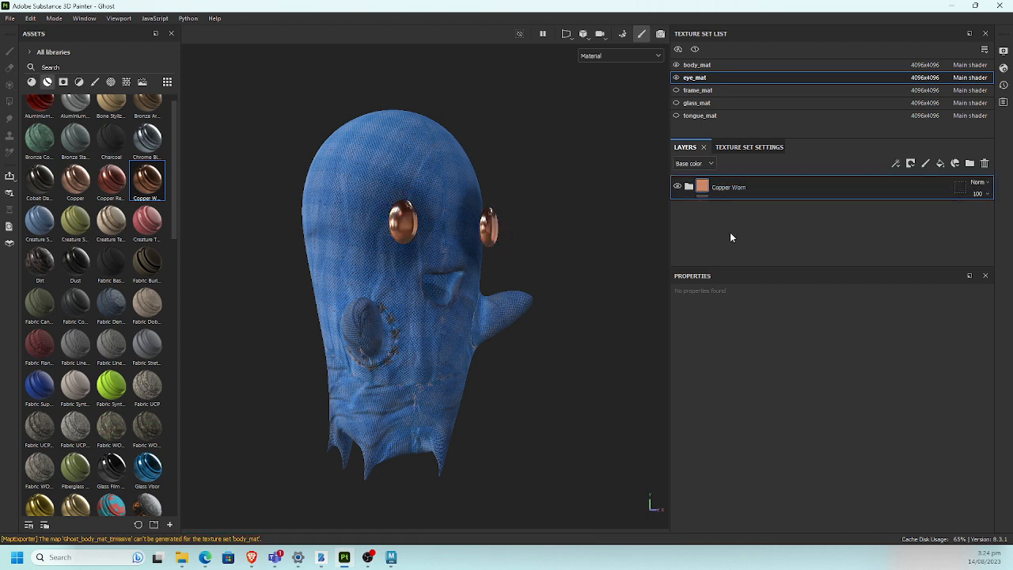
left_click(688, 187)
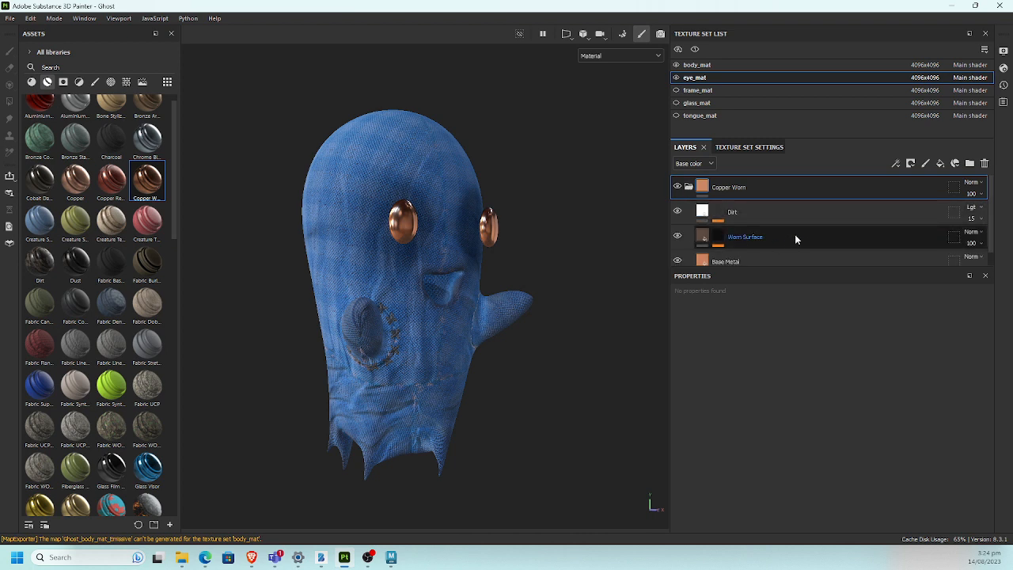
scroll(871, 247, "down", 1)
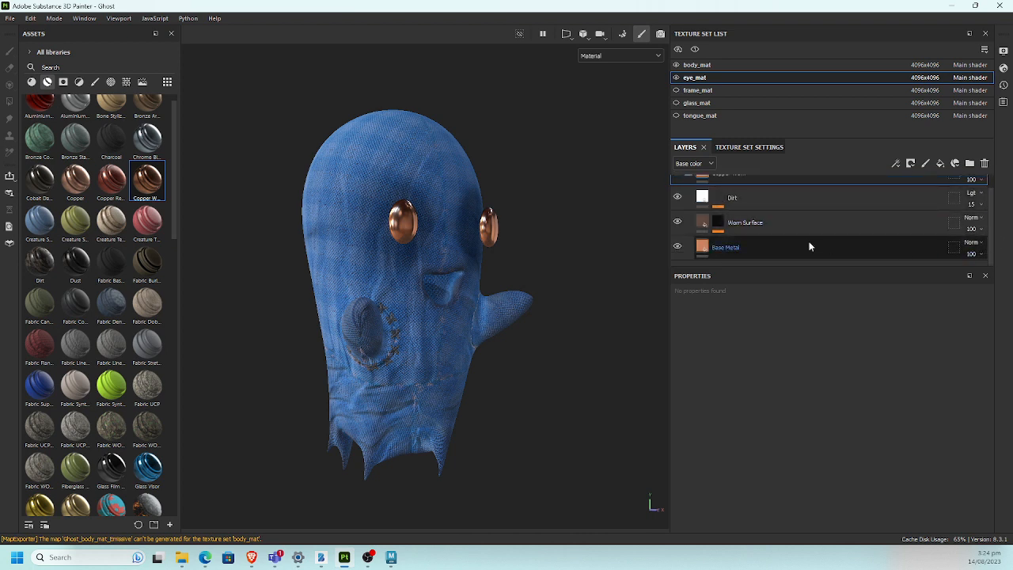
Step: Darken the base color of the eyes' Base Metal layer to the very dark brown 2C1609
left_click(807, 247)
scroll(918, 372, "down", 3)
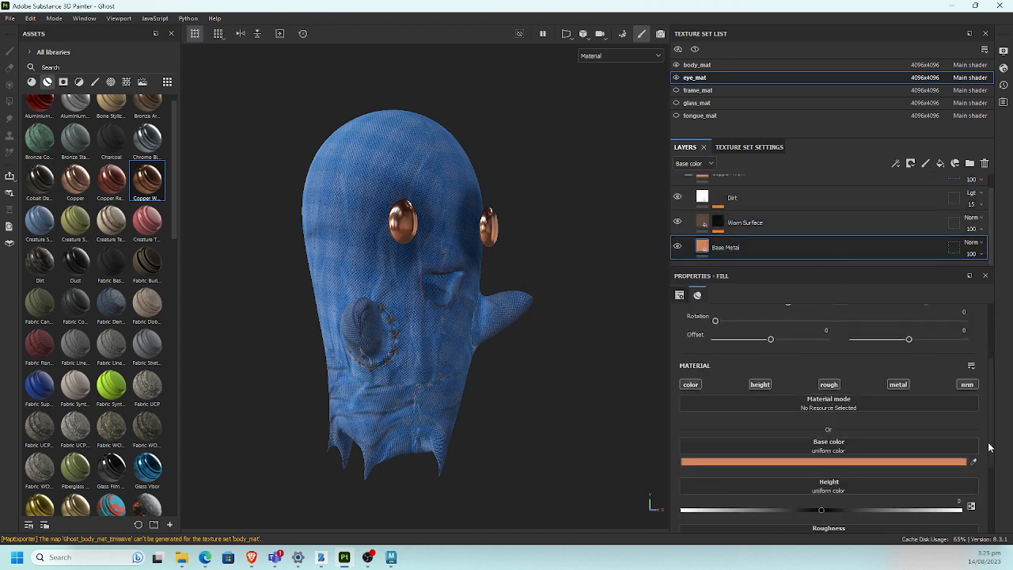
left_click(934, 433)
left_click_drag(844, 420, 868, 449)
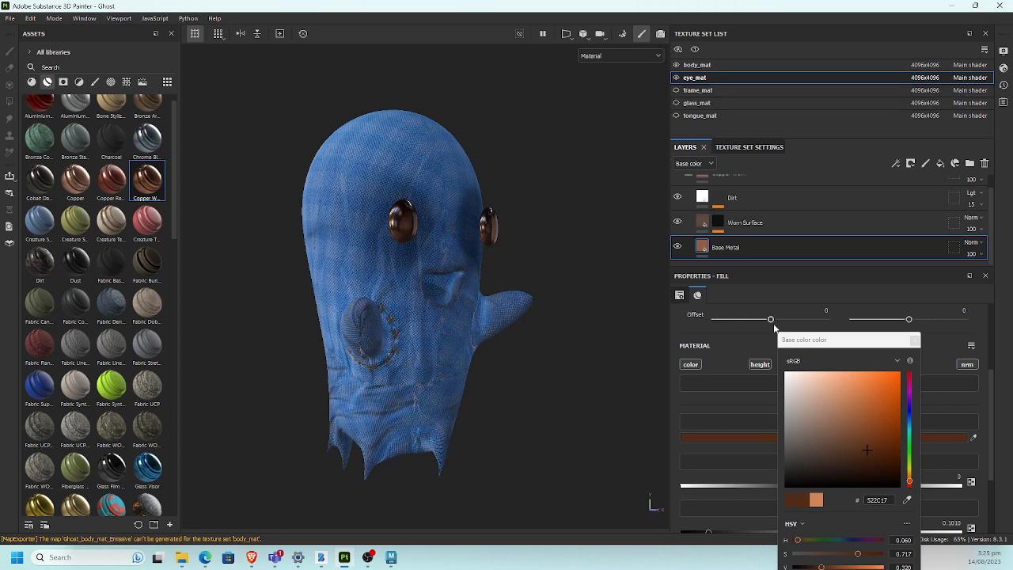
left_click_drag(862, 467, 873, 467)
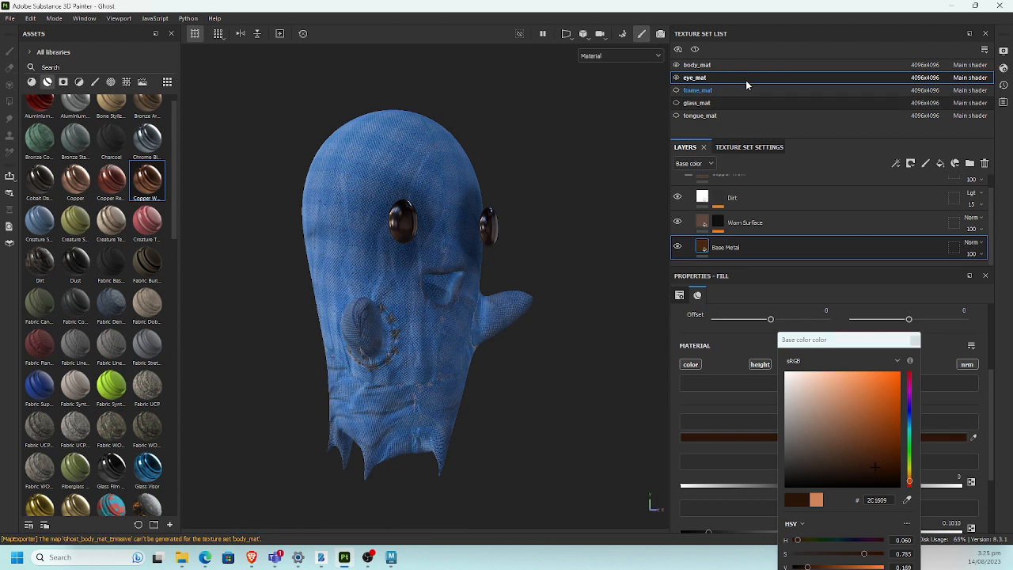
Step: Show the glasses frame on the ghost and activate the frame_mat texture set
left_click(677, 90)
left_click(672, 92)
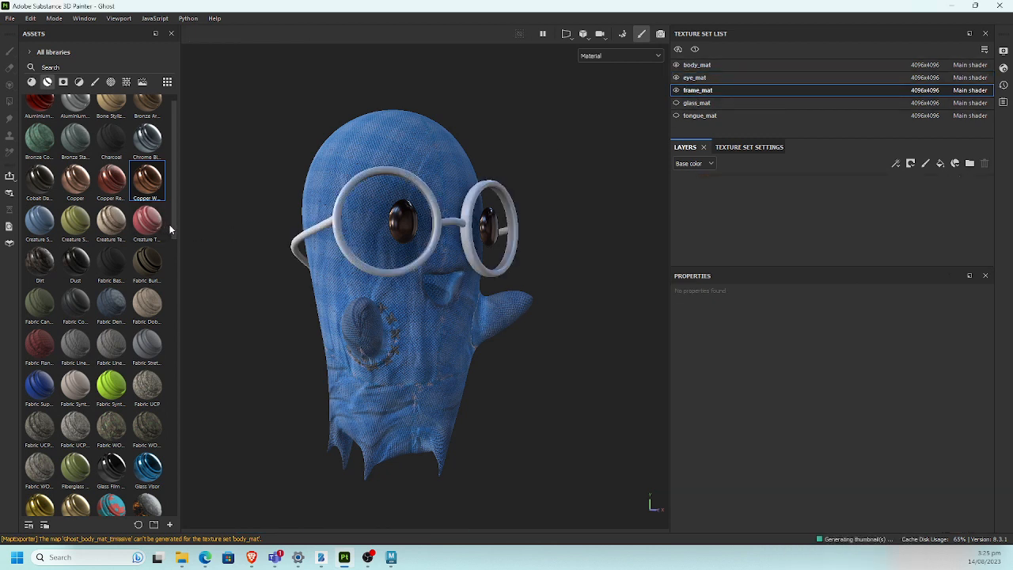
Step: Search the smart materials for "rus" and clear the search again
scroll(174, 224, "up", 1)
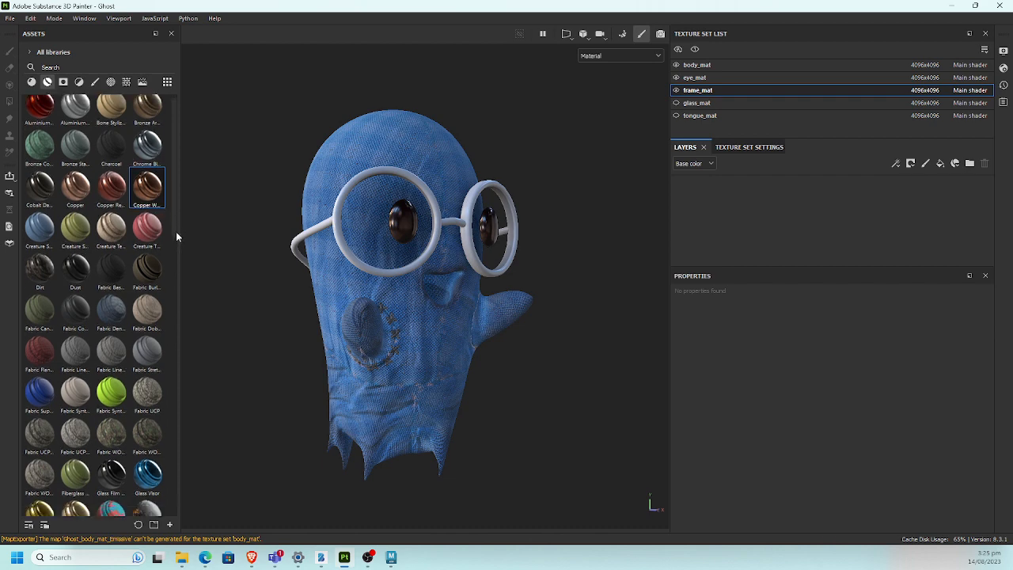
left_click(107, 67)
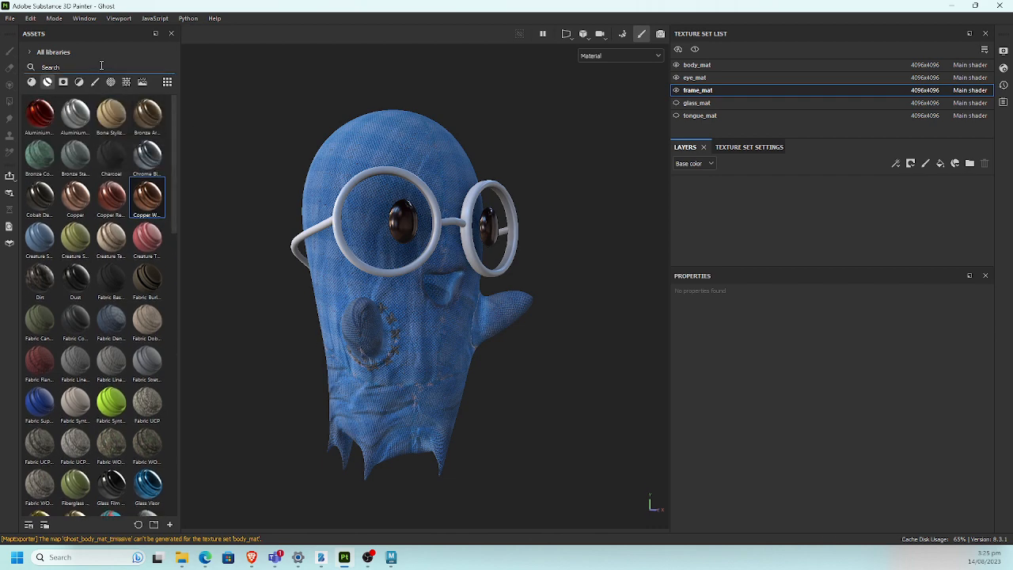
type("rus")
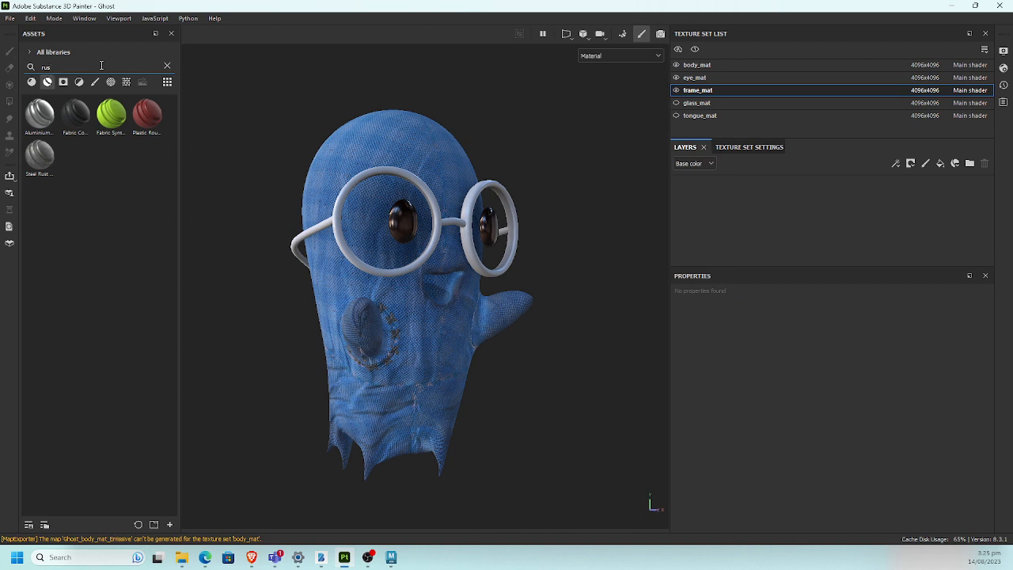
key("BackSpace")
key("BackSpace")
key("BackSpace")
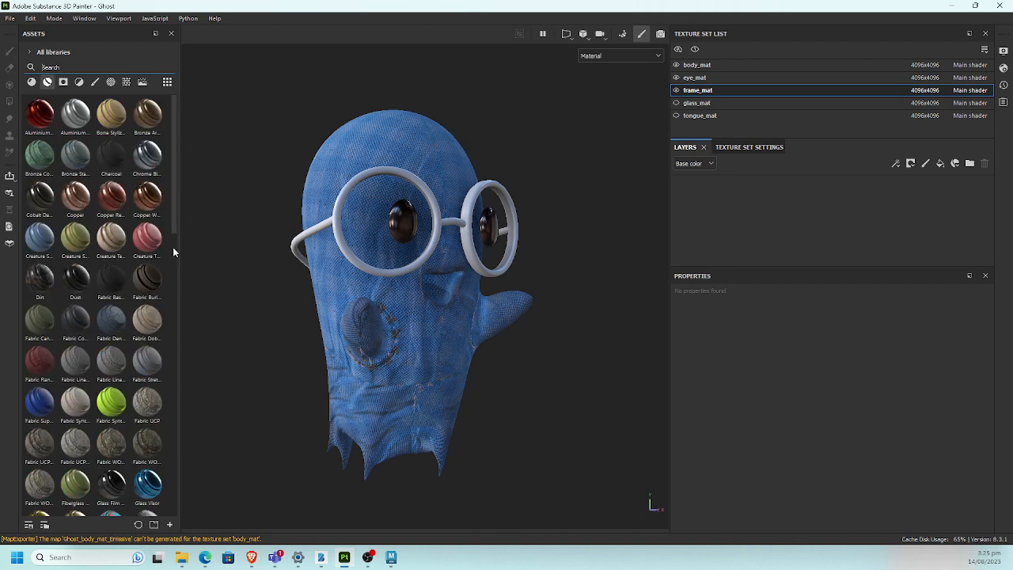
Step: Try the Steel Painted Scraped Dirty smart material on the glasses frame, inspect it from the side, and undo it
scroll(174, 249, "down", 5)
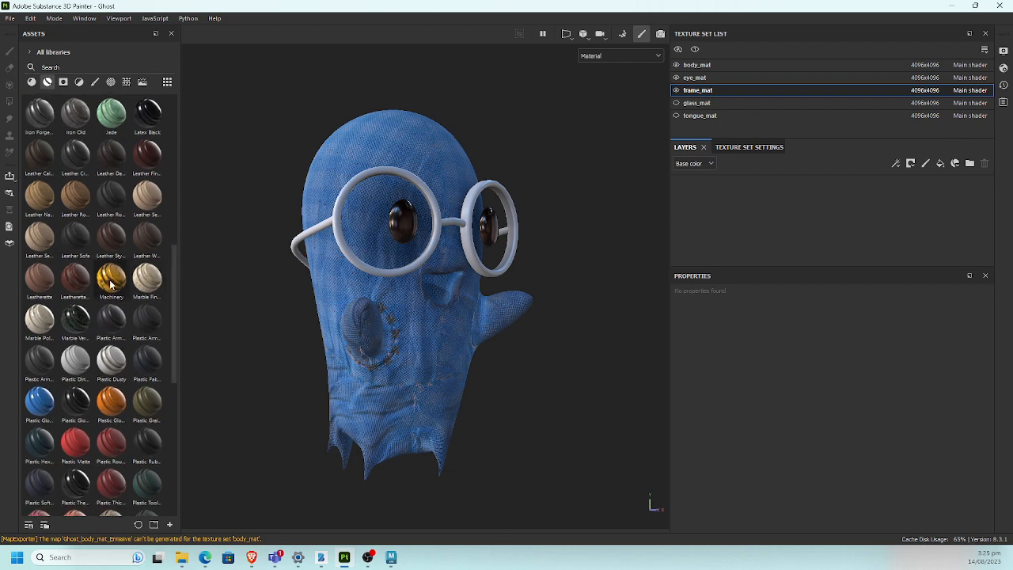
left_click_drag(172, 318, 186, 436)
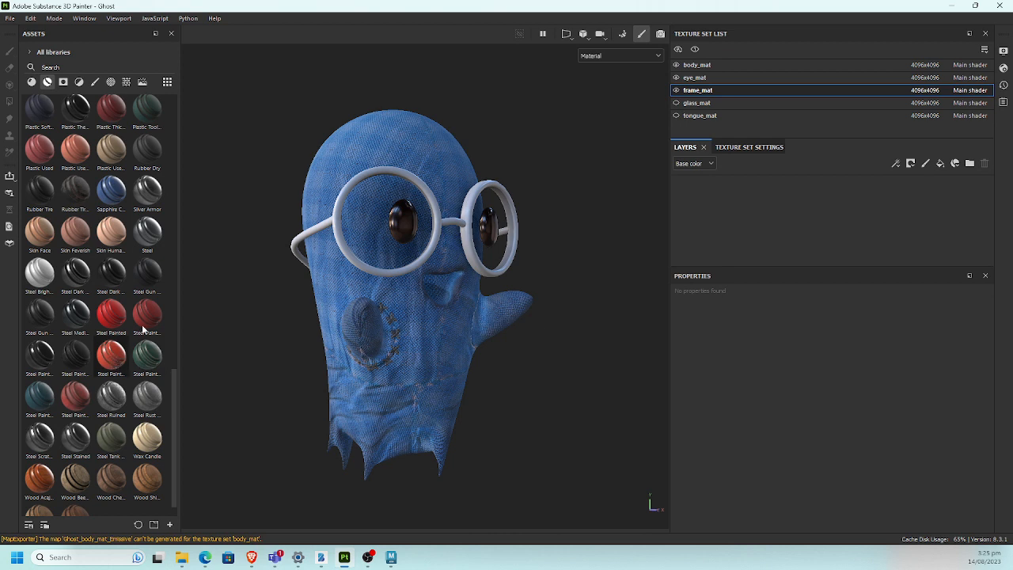
mouse_move(148, 325)
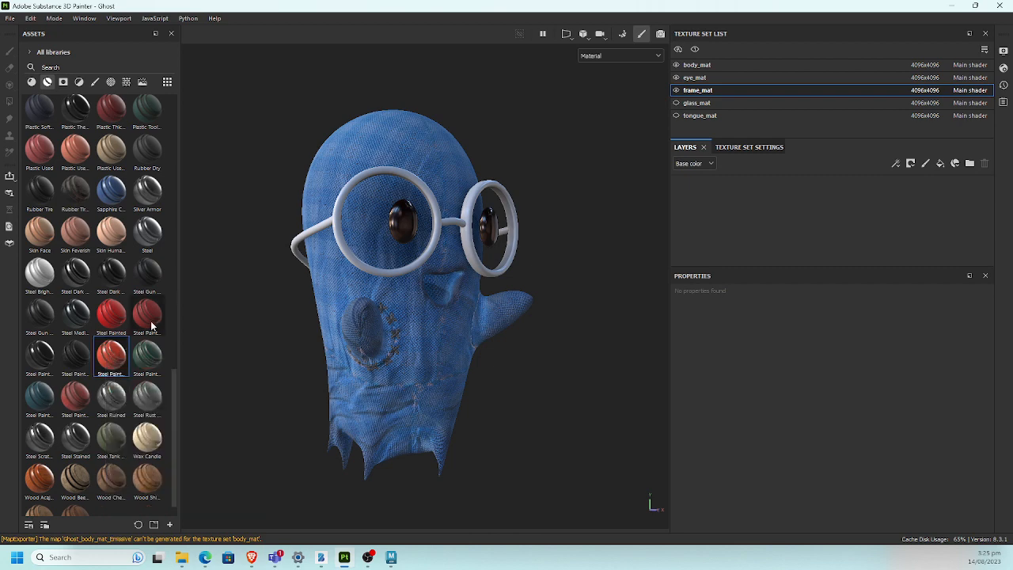
mouse_move(148, 329)
left_mouse_down()
mouse_move(350, 309)
mouse_move(335, 226)
left_mouse_up()
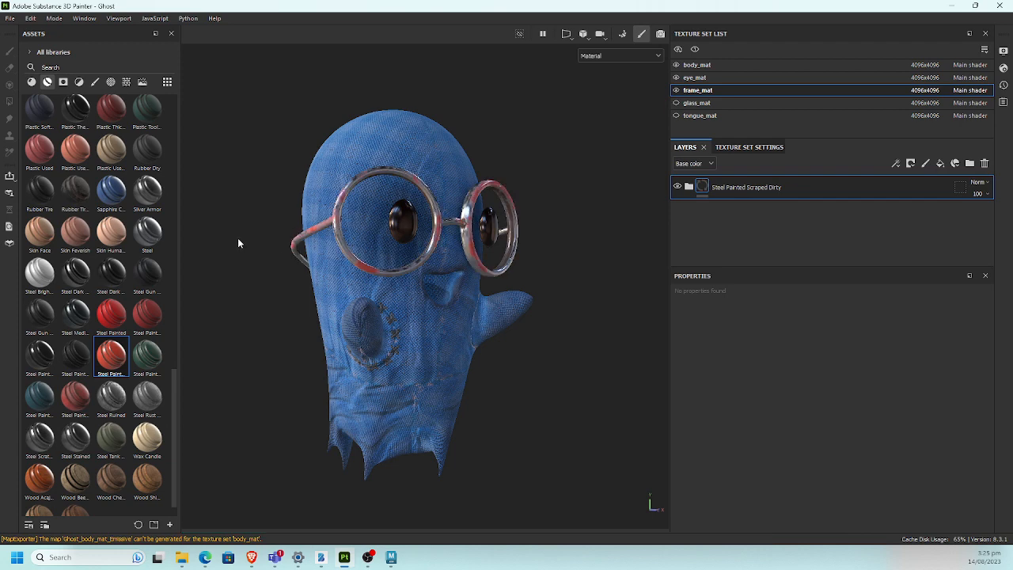
left_click_drag(238, 242, 342, 229, "alt")
right_click_drag(343, 230, 378, 204, "alt")
middle_click_drag(378, 204, 452, 236, "alt")
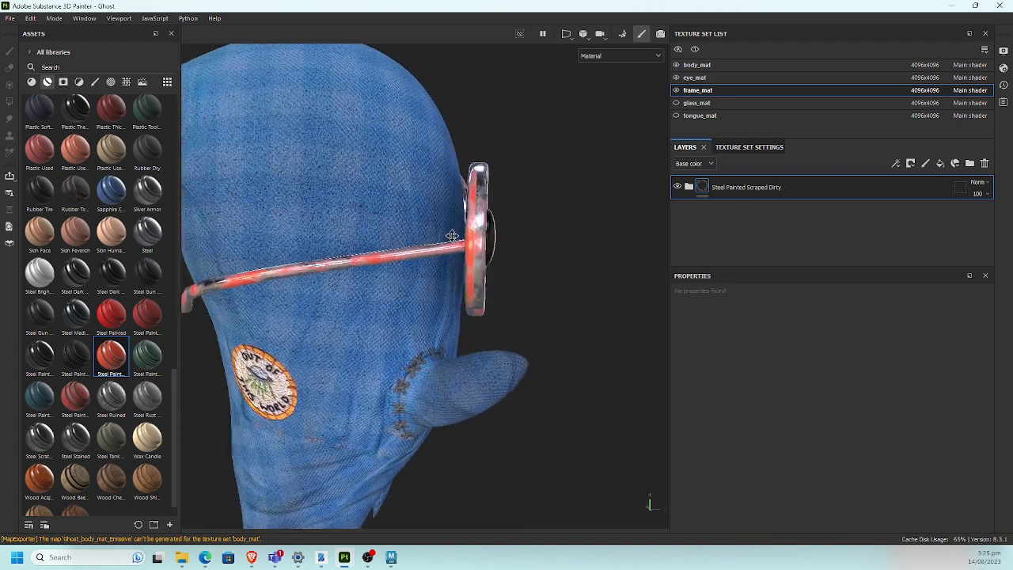
left_click_drag(451, 235, 411, 236, "alt")
key("ctrl+z")
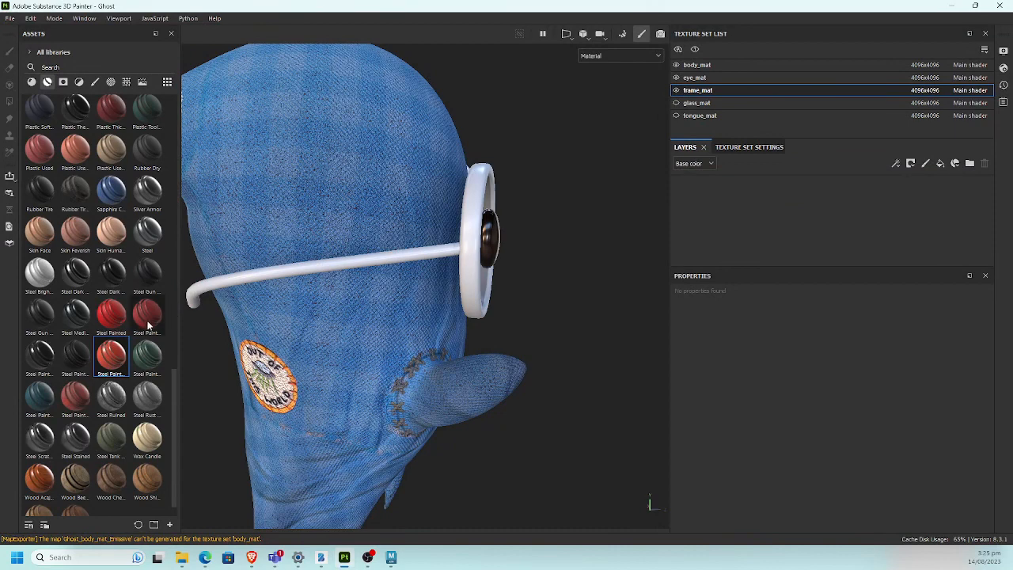
Step: Apply the Steel Painted Chipped Dirty smart material to the glasses frame and inspect it from the front
mouse_move(147, 313)
left_mouse_down()
mouse_move(415, 196)
mouse_move(472, 215)
mouse_move(478, 247)
mouse_move(475, 240)
left_mouse_up()
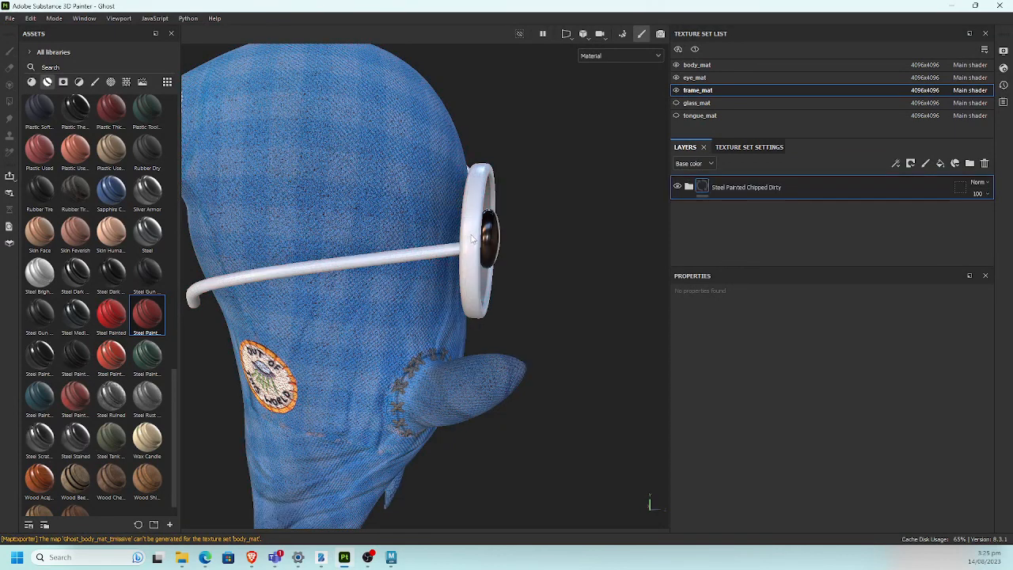
mouse_move(571, 252)
left_mouse_down("alt")
mouse_move(625, 249)
mouse_move(601, 261)
mouse_move(504, 265)
mouse_move(393, 250)
mouse_move(395, 274)
mouse_move(488, 288)
mouse_move(512, 288)
mouse_move(293, 257)
mouse_move(301, 236)
left_mouse_up("alt")
scroll(394, 257, "up", 3)
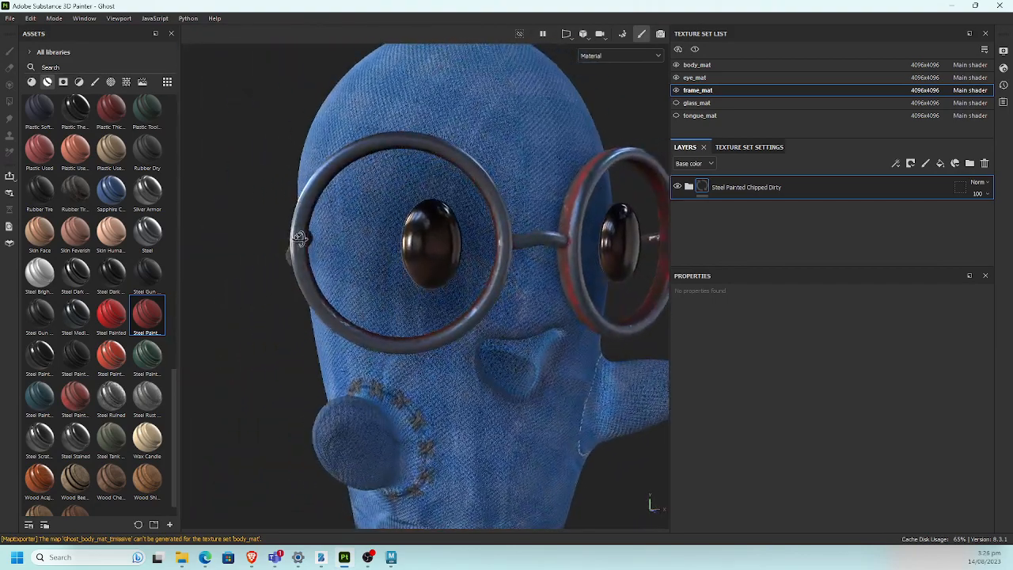
Step: Expand the Steel Painted Chipped Dirty group and try a tiling of 13.12 on its Metal fill layer
left_click(688, 187)
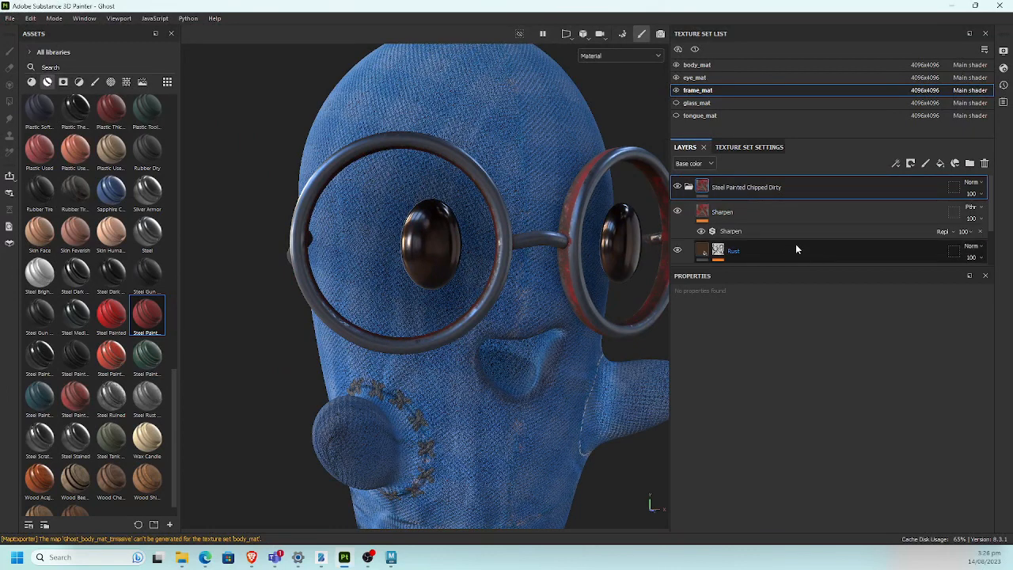
scroll(987, 227, "down", 3)
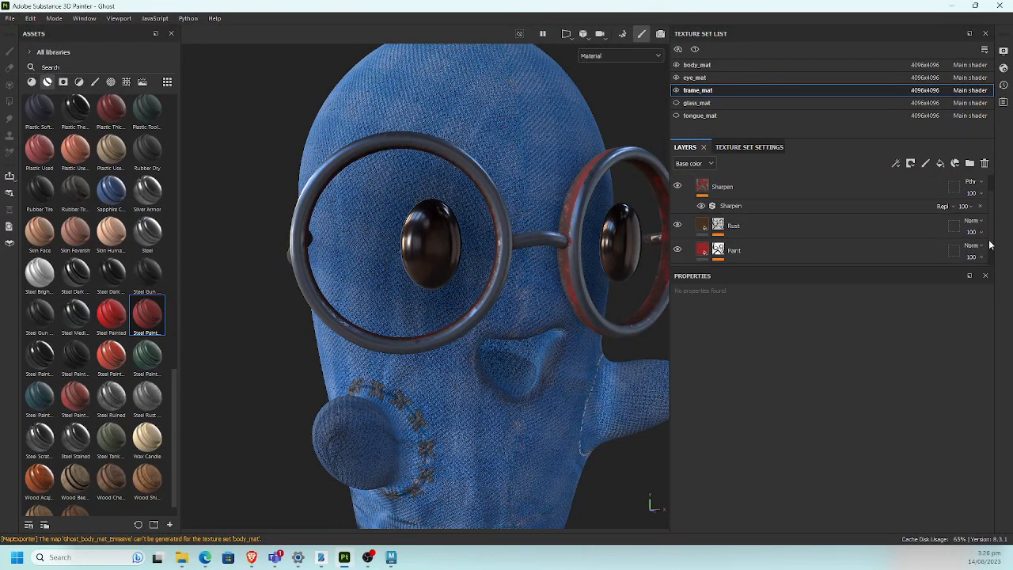
left_click(808, 250)
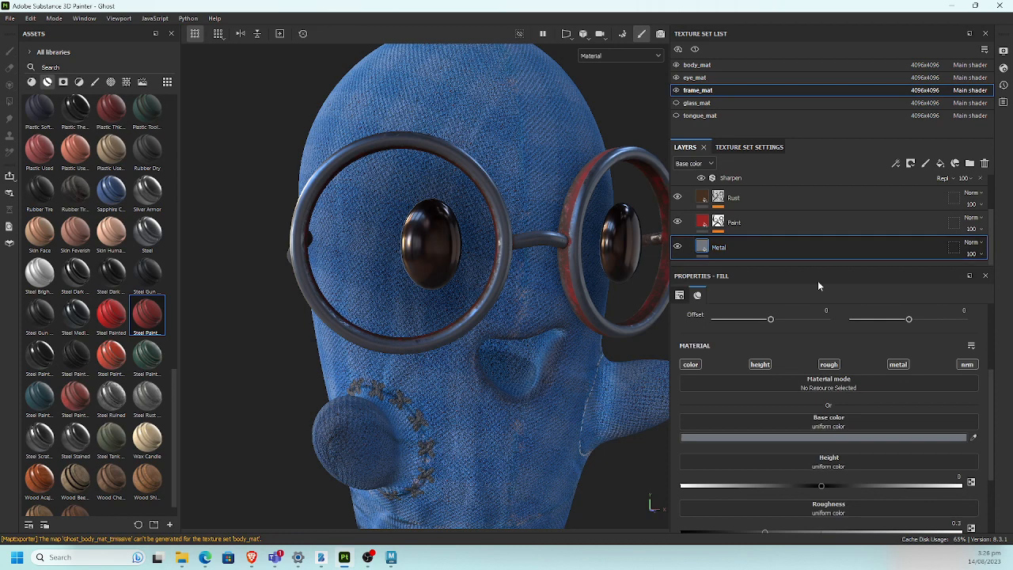
left_click(680, 296)
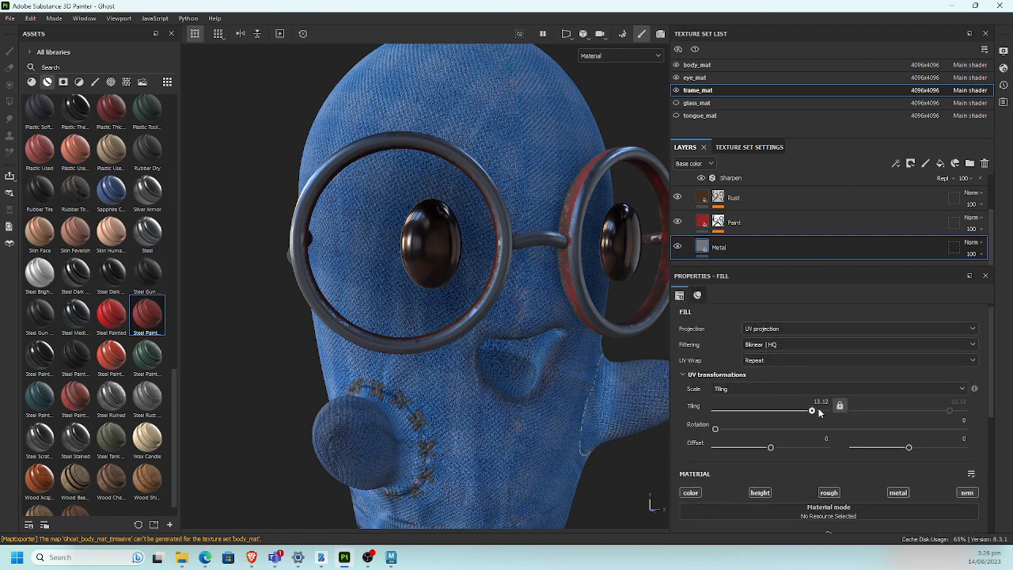
Step: Hide the Metal and Paint layers, then try a different tiling on the Rust layer and undo it
left_click(677, 248)
left_click(677, 222)
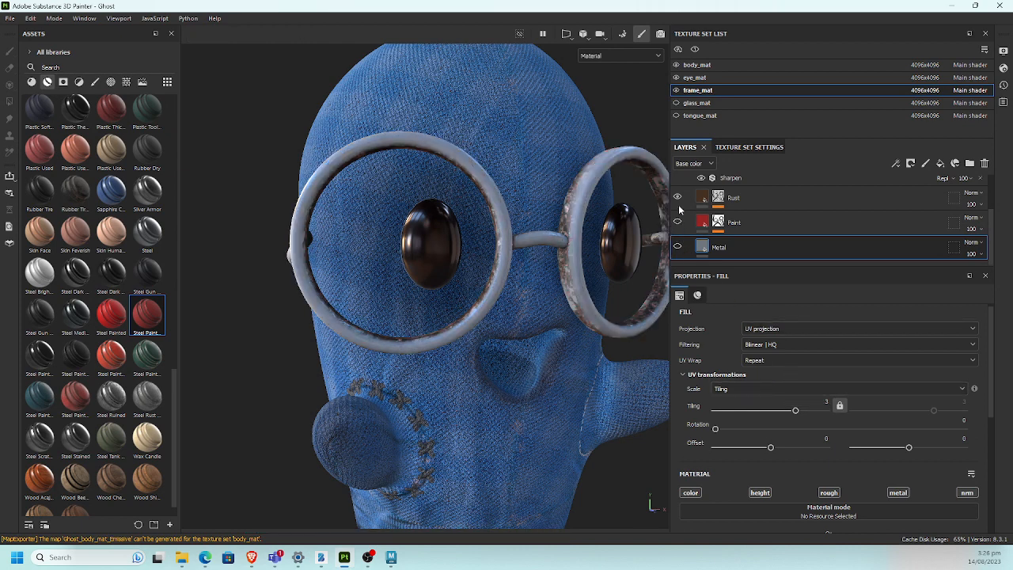
left_click(678, 198)
left_click(736, 200)
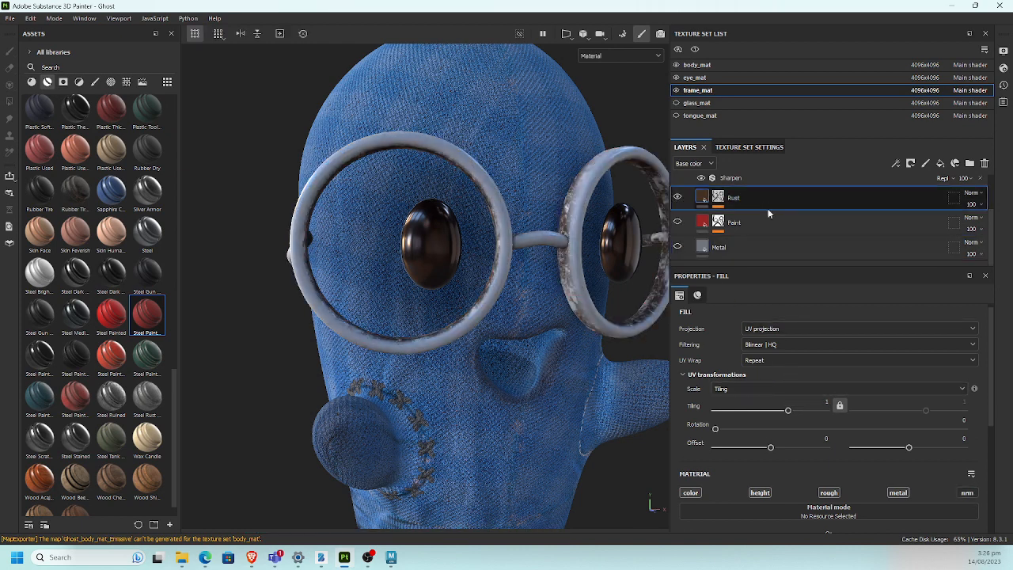
left_click_drag(755, 410, 820, 410)
key("ctrl+z")
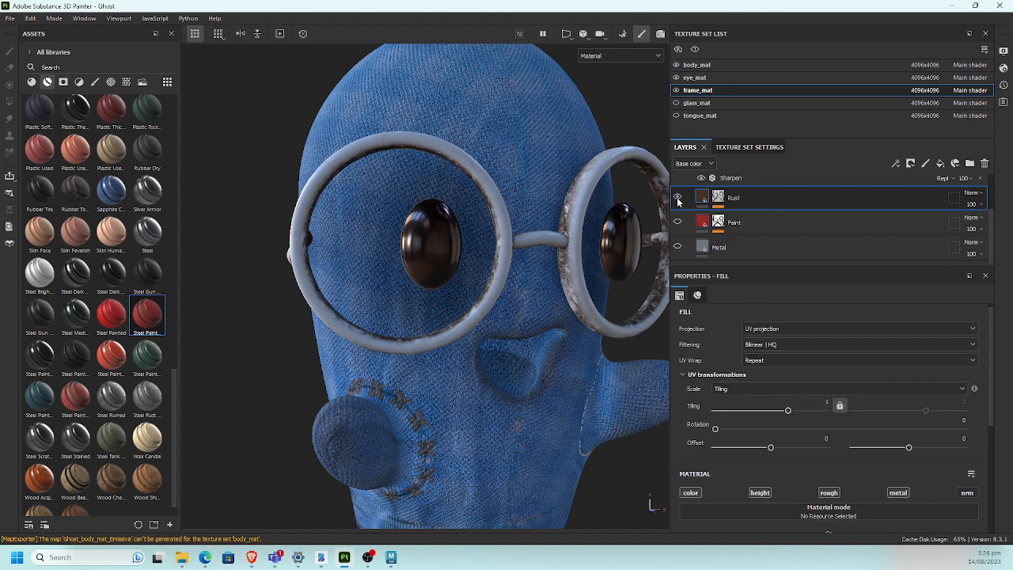
Step: Hide the Rust layer and delete the whole Steel Painted Chipped Dirty group from the frame_mat texture set
left_click(678, 197)
scroll(394, 258, "down", 2)
left_click_drag(328, 265, 443, 269, "alt")
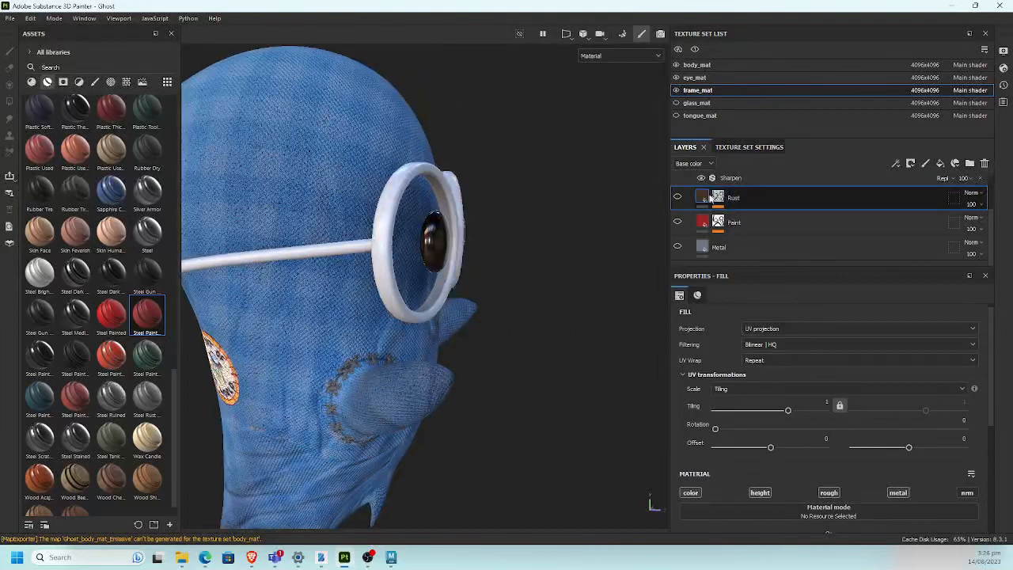
scroll(981, 207, "up", 3)
scroll(981, 202, "up", 1)
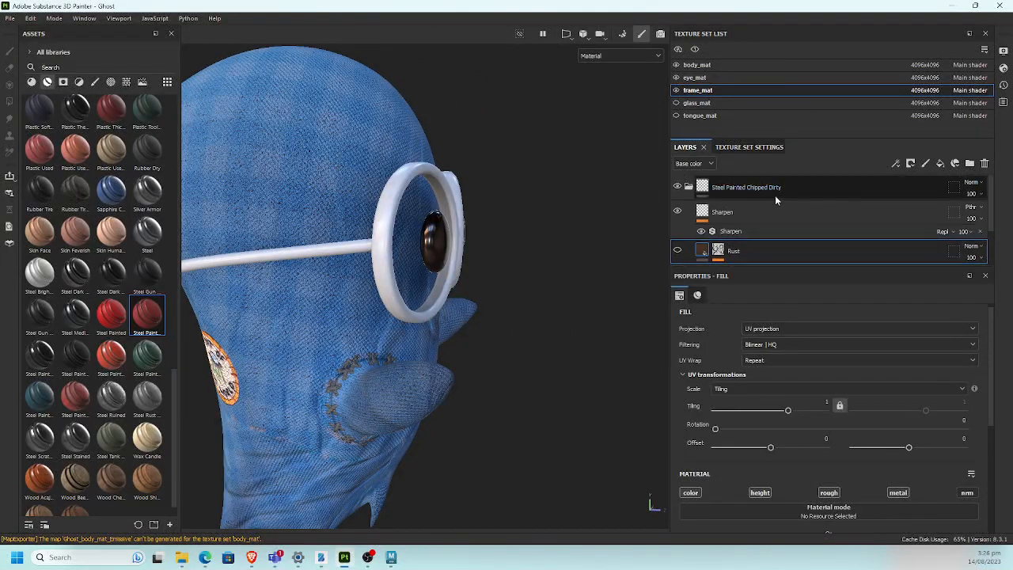
left_click(783, 185)
key("Delete")
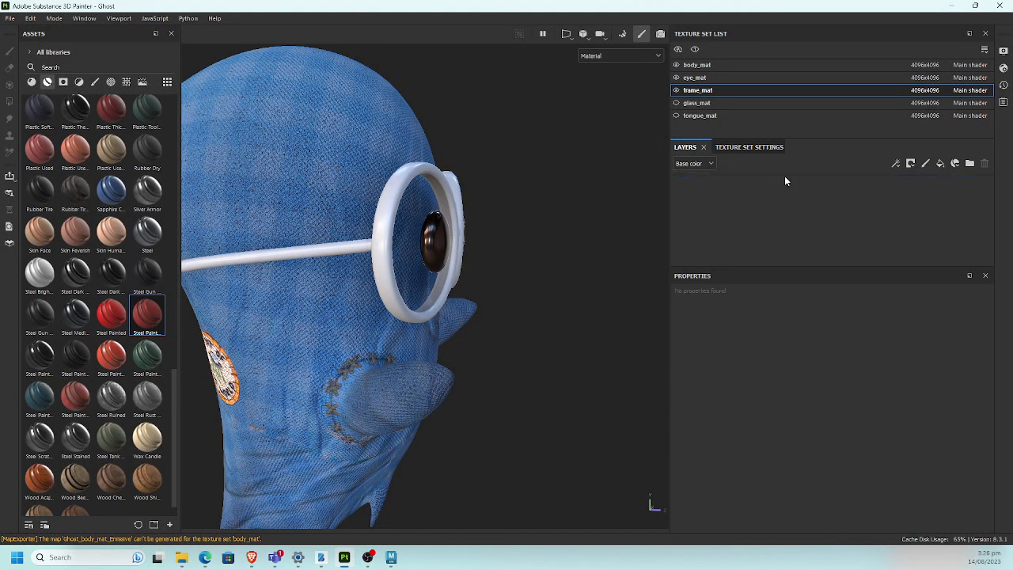
Step: Try the Steel Painted and Machinery smart materials on the glasses frame, undoing each one
mouse_move(111, 312)
left_mouse_down()
mouse_move(369, 271)
mouse_move(436, 217)
mouse_move(371, 219)
mouse_move(388, 276)
mouse_move(480, 252)
mouse_move(338, 358)
mouse_move(255, 217)
mouse_move(313, 205)
mouse_move(377, 213)
mouse_move(374, 198)
mouse_move(457, 214)
mouse_move(410, 210)
left_mouse_up()
key("ctrl+z")
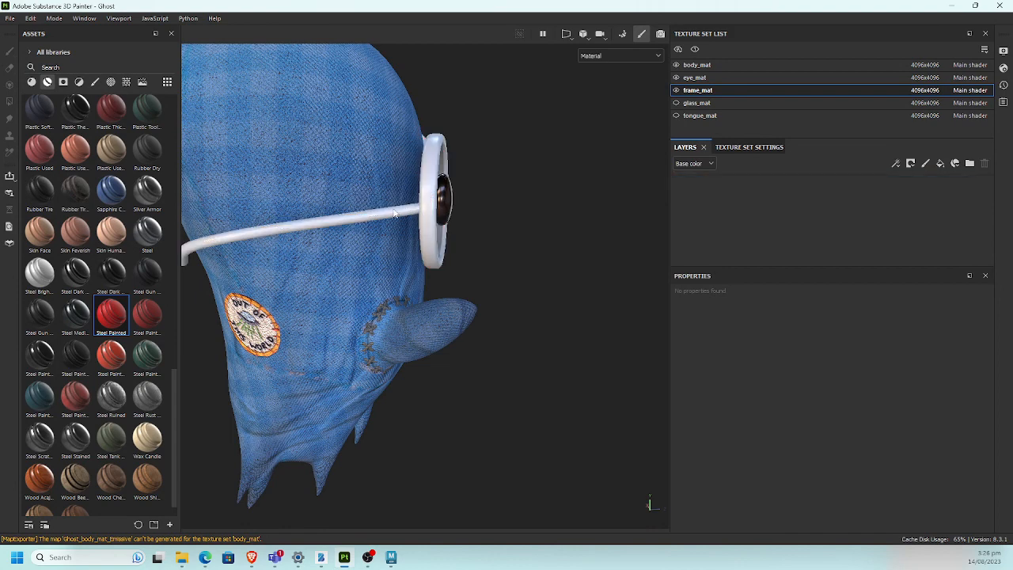
scroll(174, 390, "down", 1)
scroll(174, 356, "up", 5)
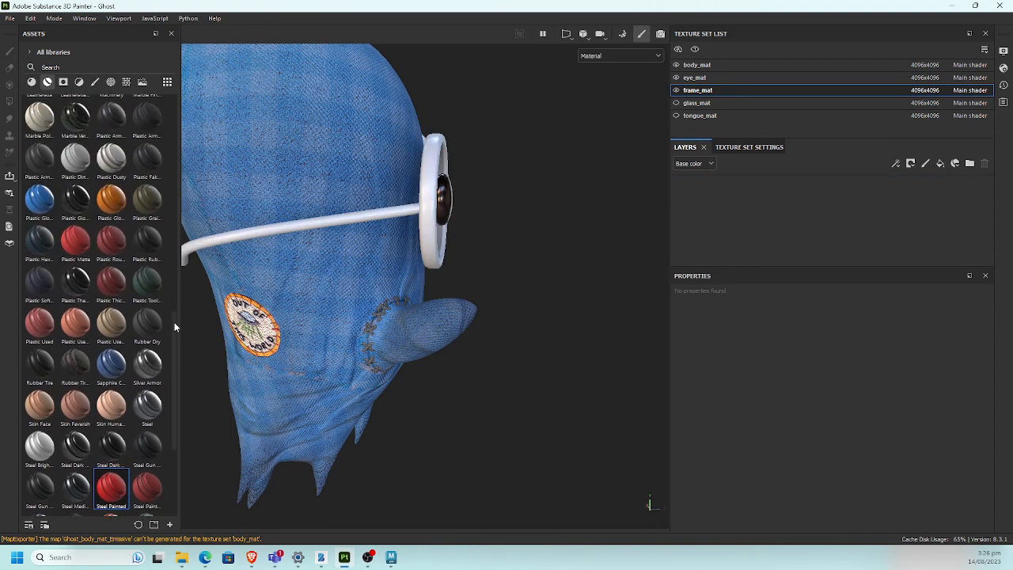
left_click_drag(111, 111, 433, 207)
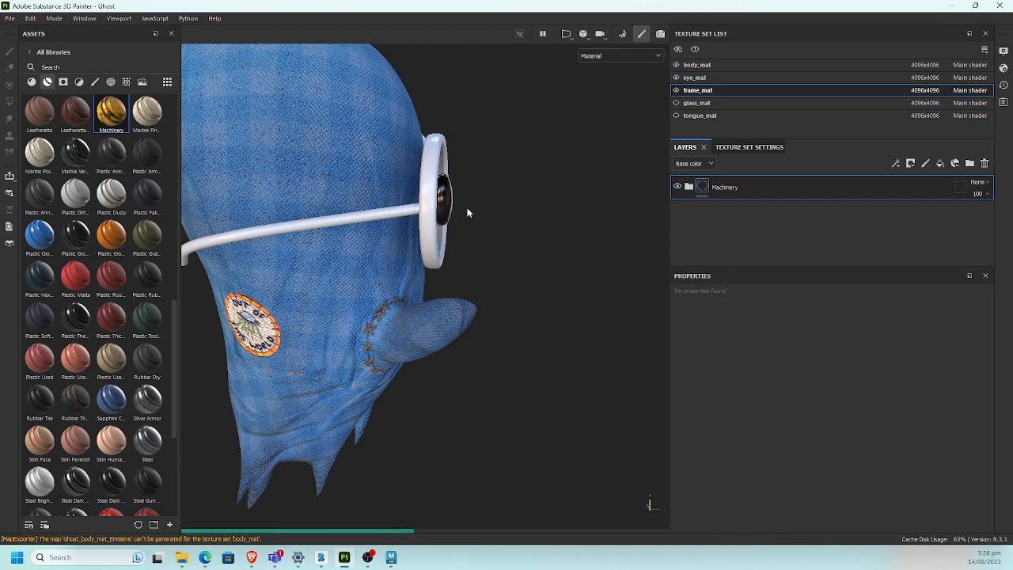
left_click_drag(505, 227, 354, 213, "alt")
key("ctrl+z")
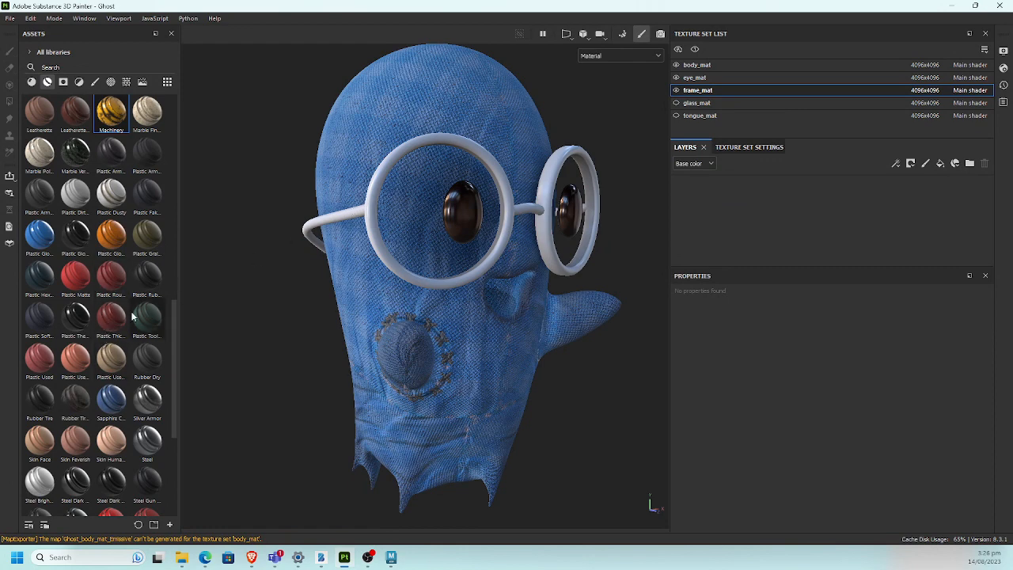
Step: Apply the Steel Painted smart material to the glasses frame and expand its group to show all of its layers
scroll(161, 451, "down", 3)
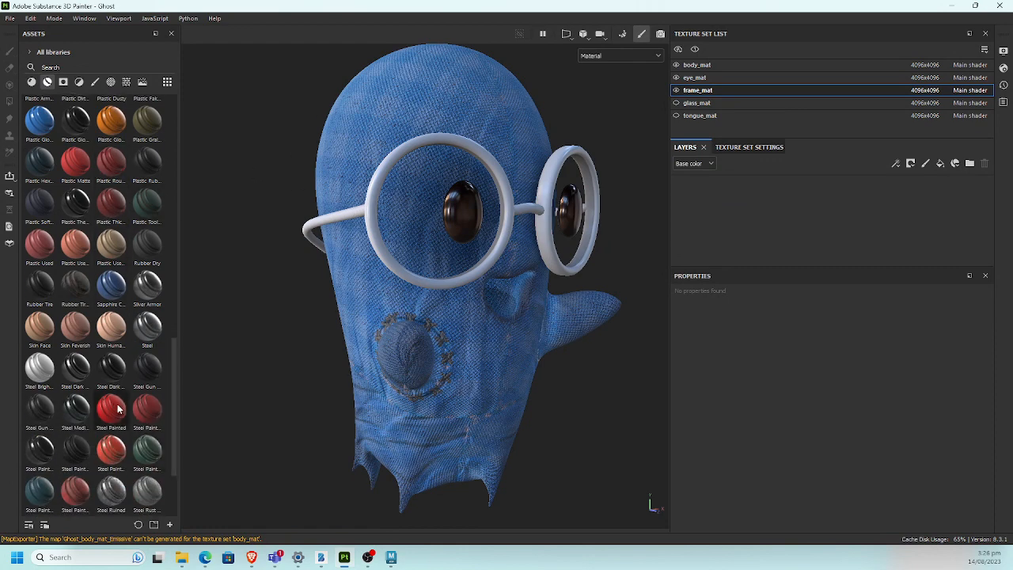
left_click_drag(110, 407, 470, 271)
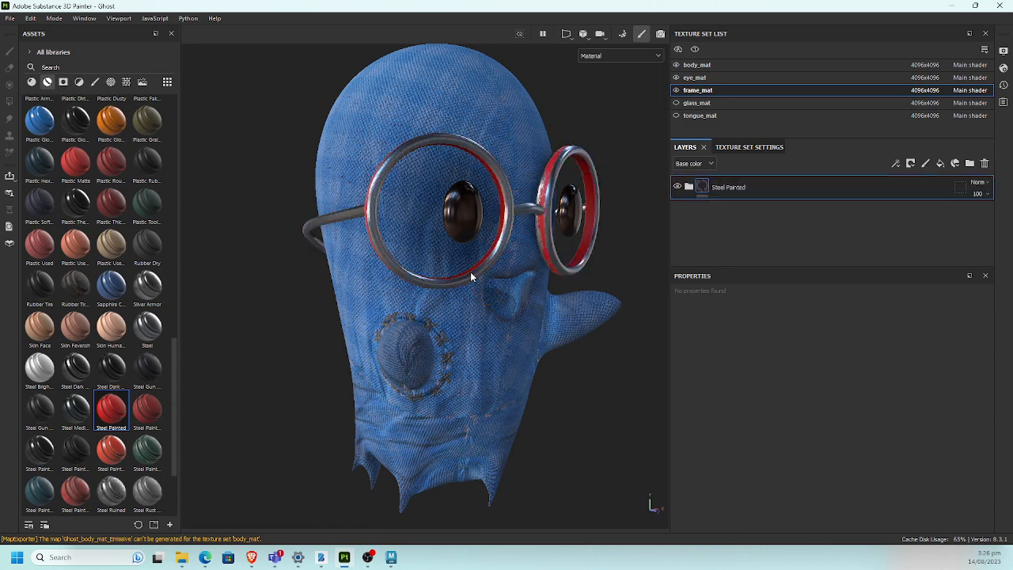
left_click_drag(543, 285, 571, 272, "alt")
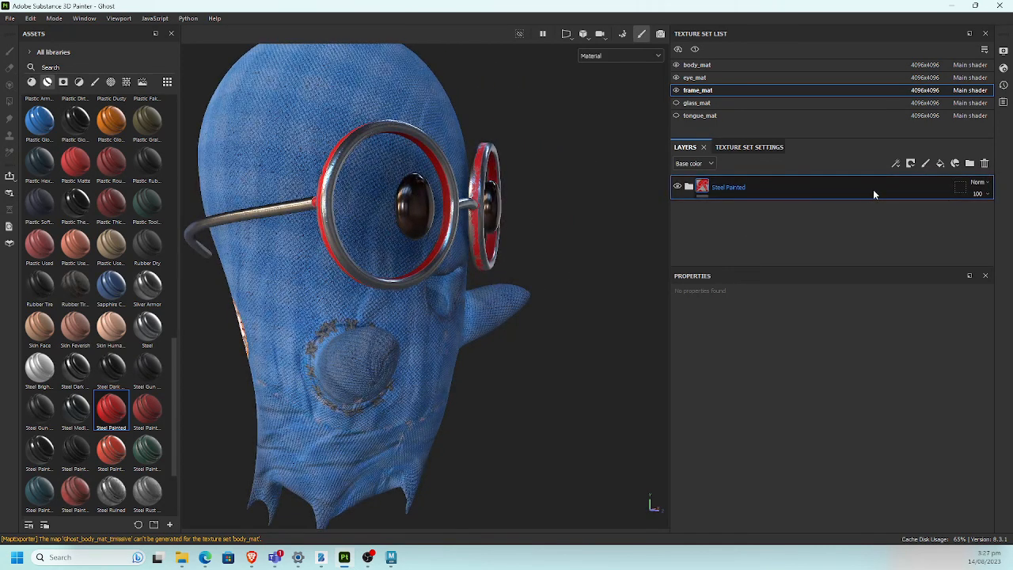
left_click(689, 187)
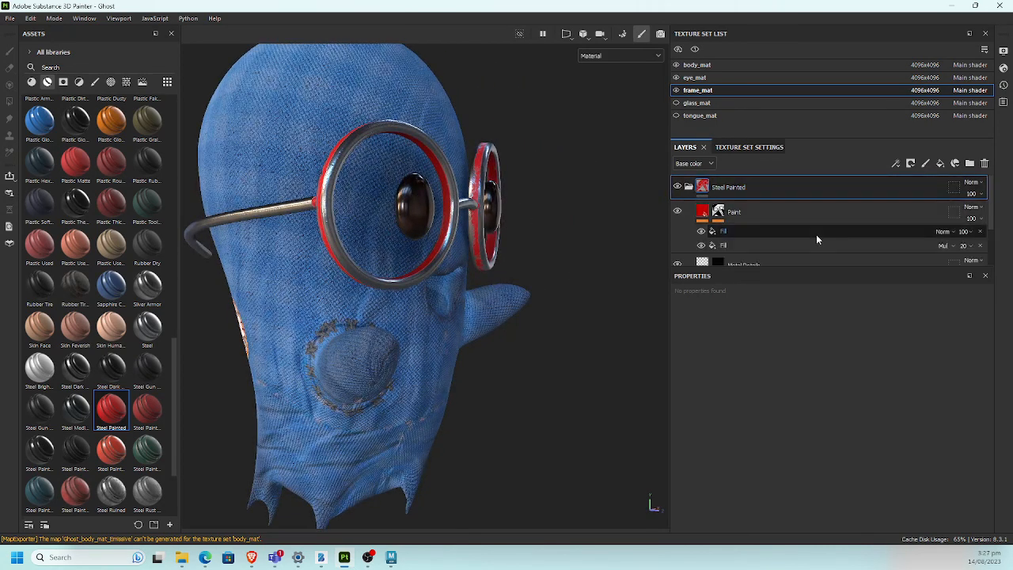
left_click_drag(825, 267, 792, 396)
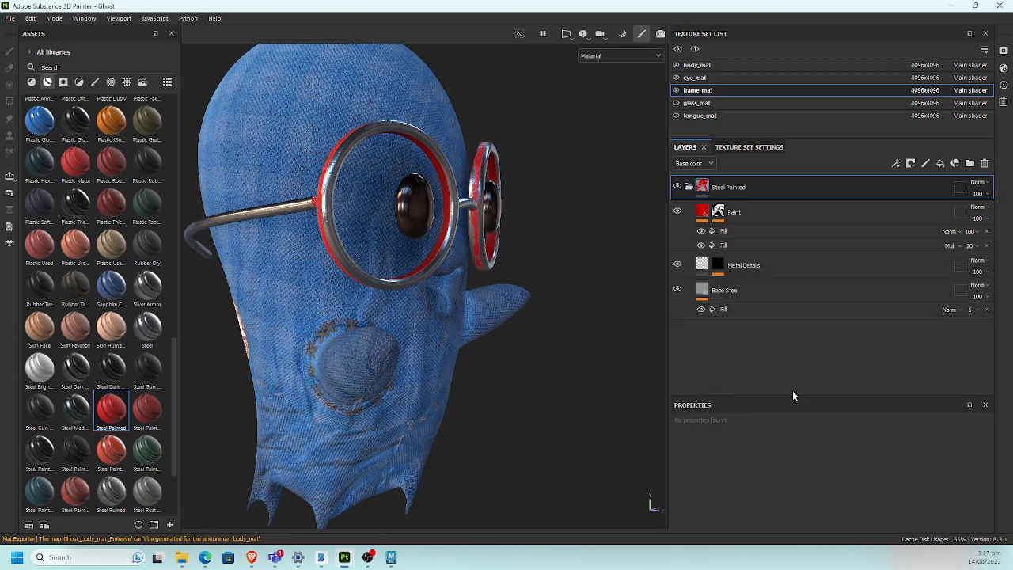
Step: Set the Base Steel layer's metallic value to 0.7903 and its roughness to 0.1891
left_click(834, 289)
left_click(677, 291)
left_click(678, 291)
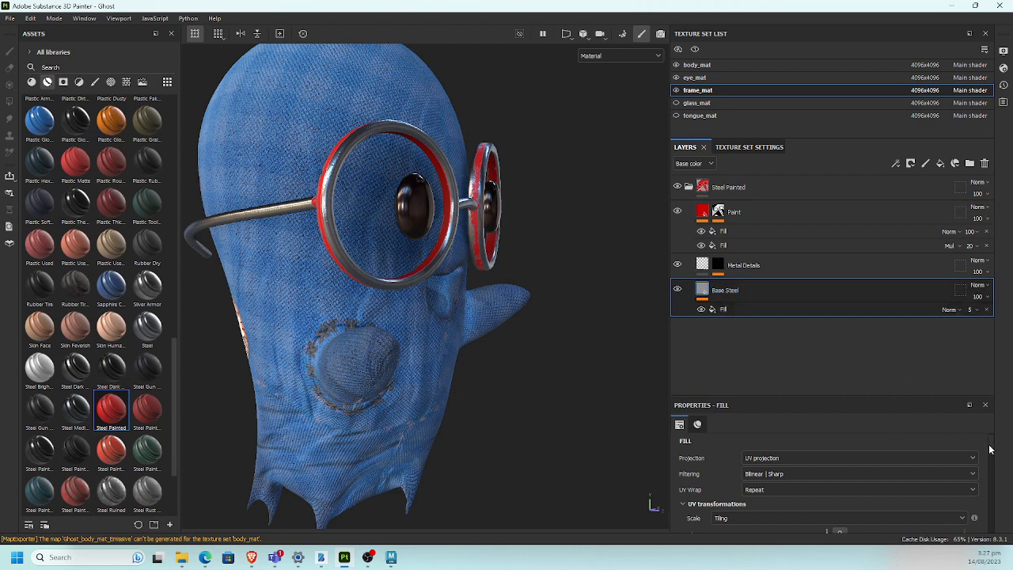
scroll(989, 448, "down", 5)
left_click_drag(873, 394, 872, 314)
scroll(994, 481, "down", 2)
scroll(994, 481, "down", 1)
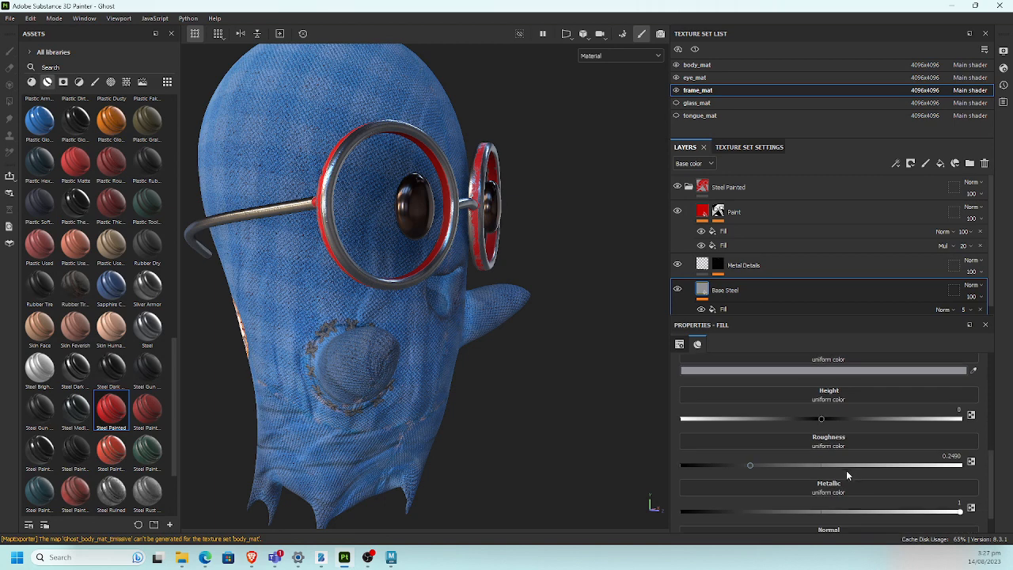
mouse_move(886, 511)
left_mouse_down()
mouse_move(703, 511)
mouse_move(866, 506)
mouse_move(904, 517)
left_mouse_up()
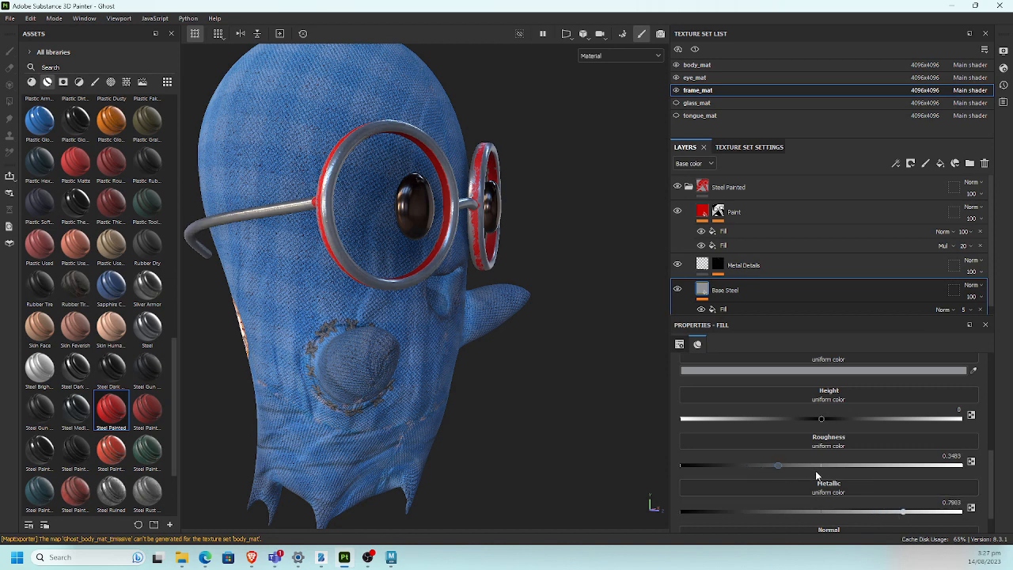
mouse_move(818, 475)
left_mouse_down()
mouse_move(698, 470)
mouse_move(723, 471)
left_mouse_up()
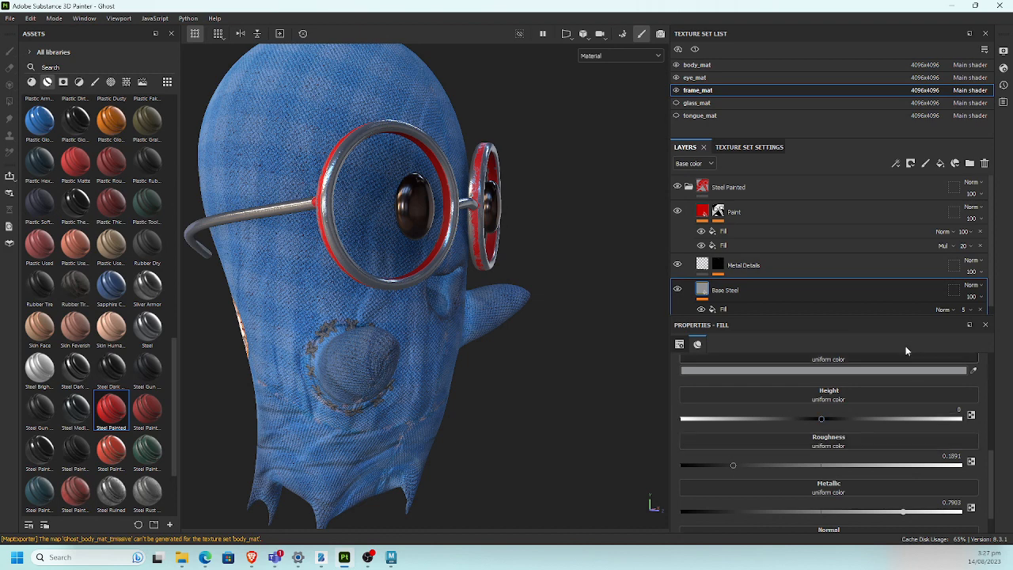
Step: Change the Paint layer's base color to the dark grey 3B3737
left_click(764, 212)
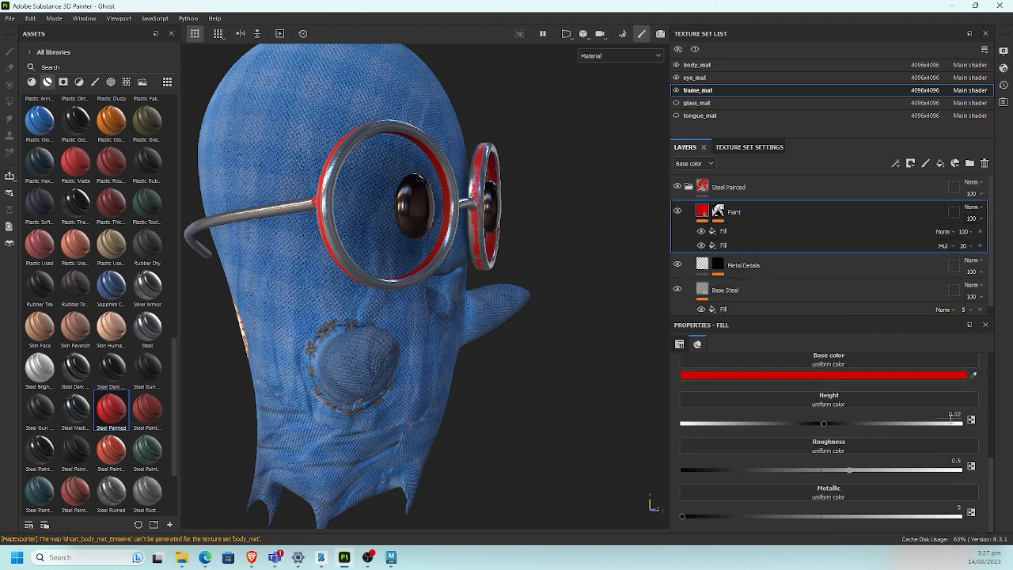
left_click(899, 374)
left_click(828, 445)
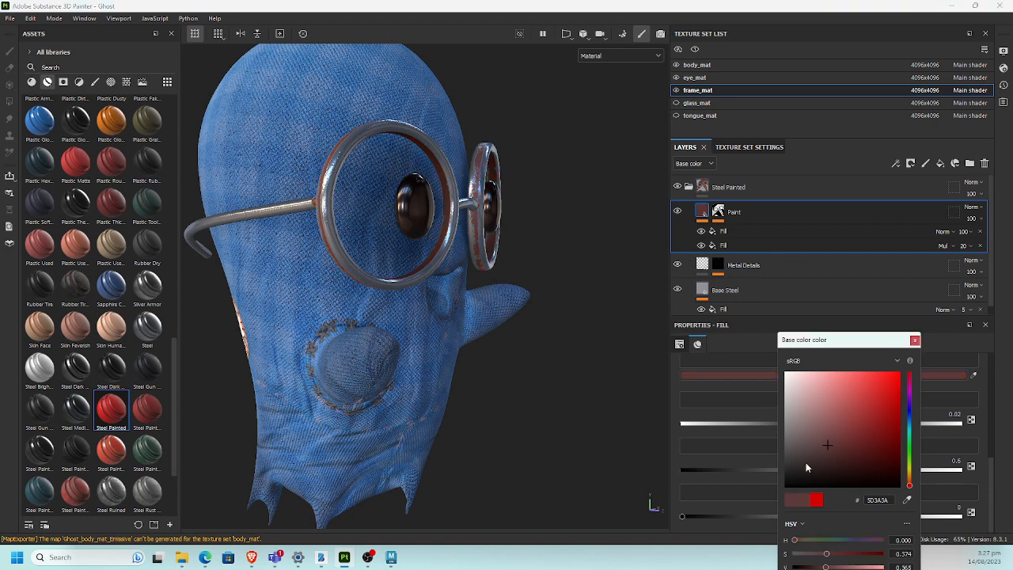
left_click_drag(806, 462, 793, 459)
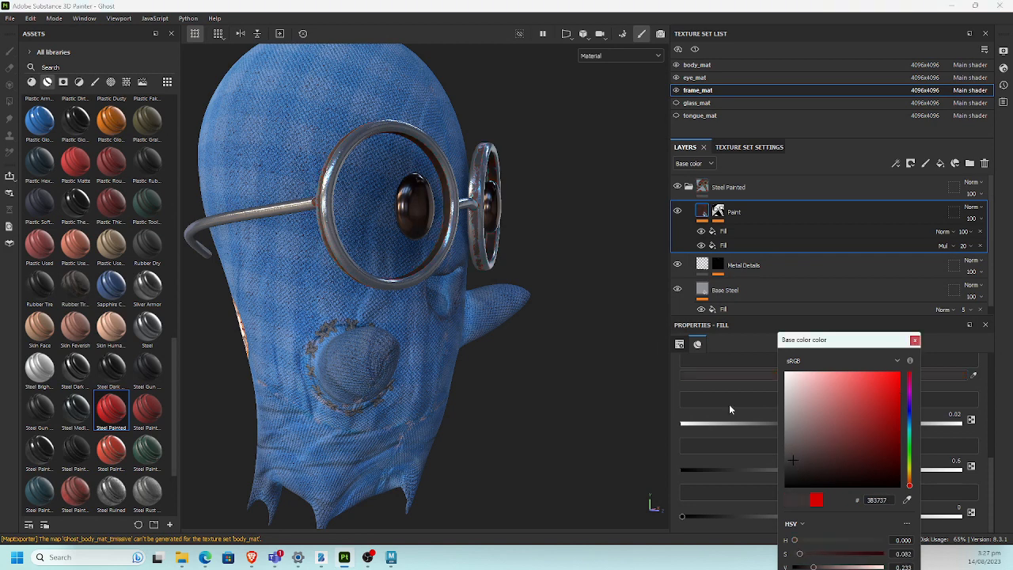
scroll(523, 286, "down", 4)
left_click_drag(495, 286, 525, 229, "alt")
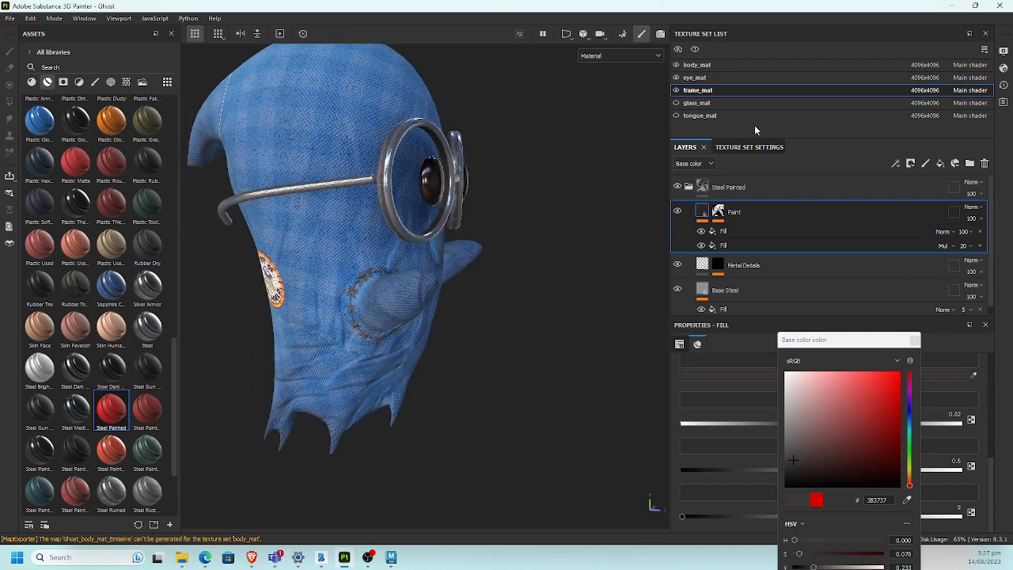
Step: Make glass_mat the active texture set and turn on its visibility
left_click(724, 104)
left_click(677, 103)
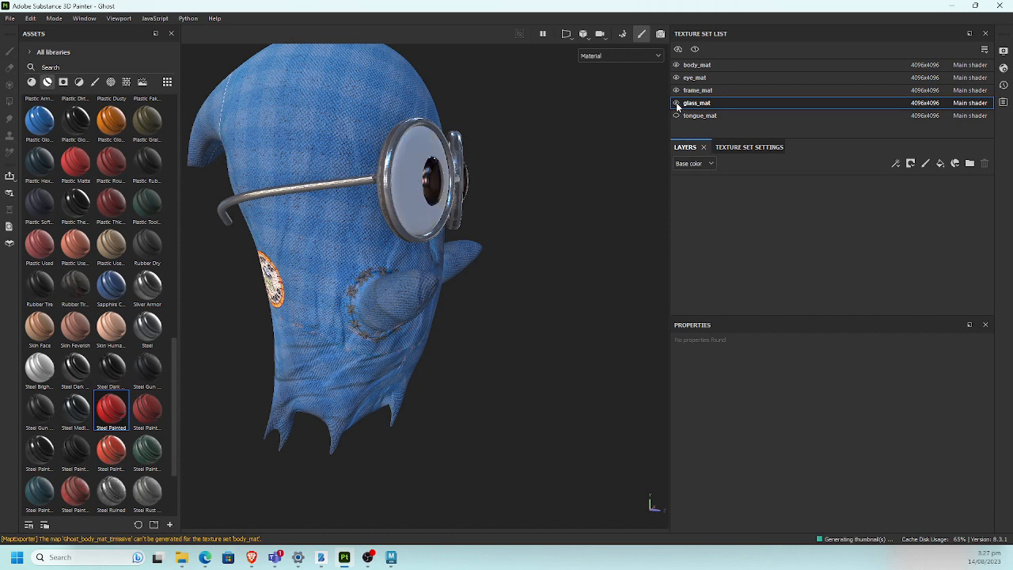
left_click_drag(483, 237, 463, 240, "alt")
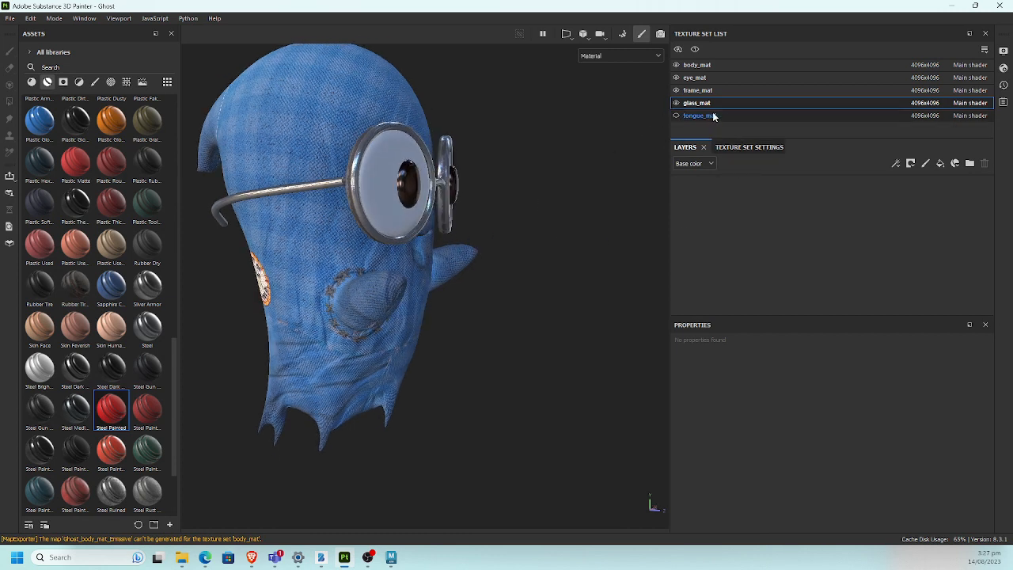
Step: Display the channel list in the glass_mat texture set settings and save the project
left_click(748, 149)
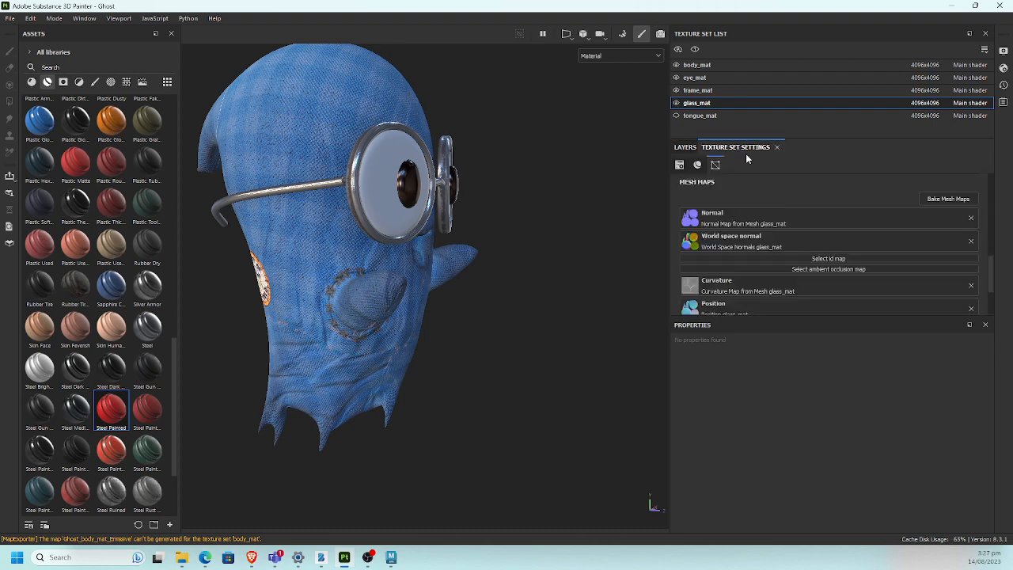
left_click_drag(991, 265, 994, 213)
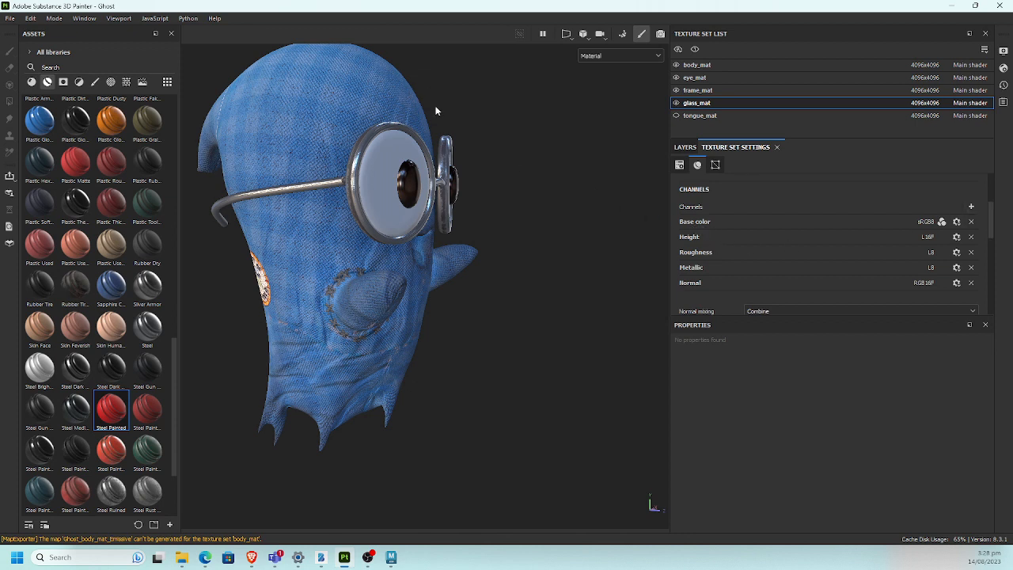
key("ctrl+s")
key("ctrl")
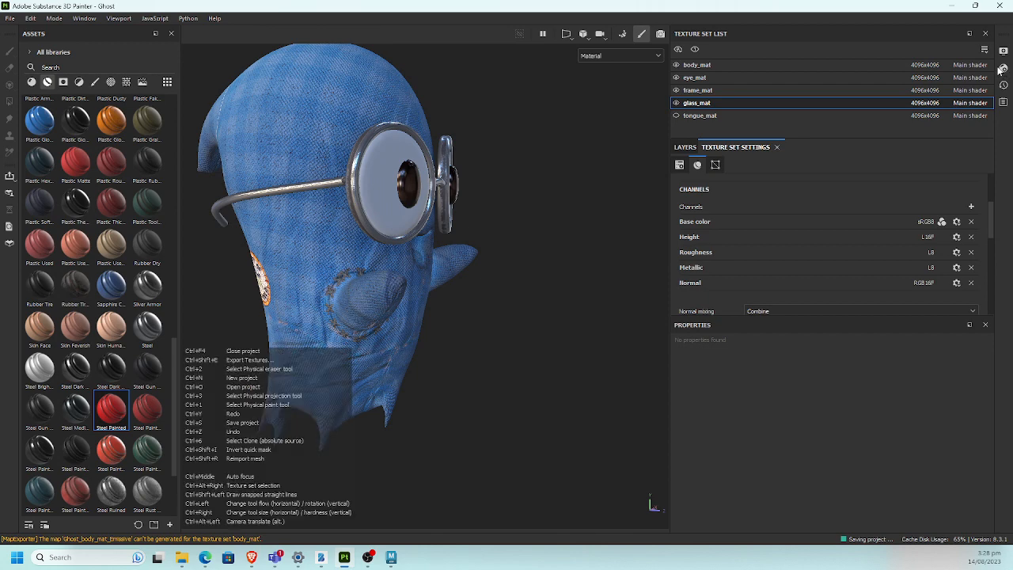
Step: Open the shader settings and search the available shaders for "opac"
left_click(1003, 70)
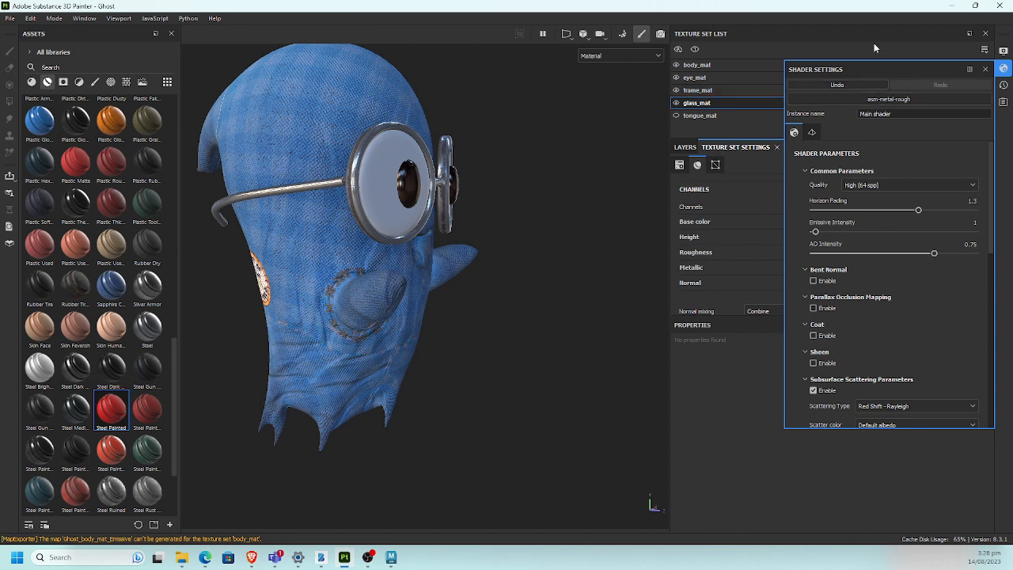
left_click(985, 69)
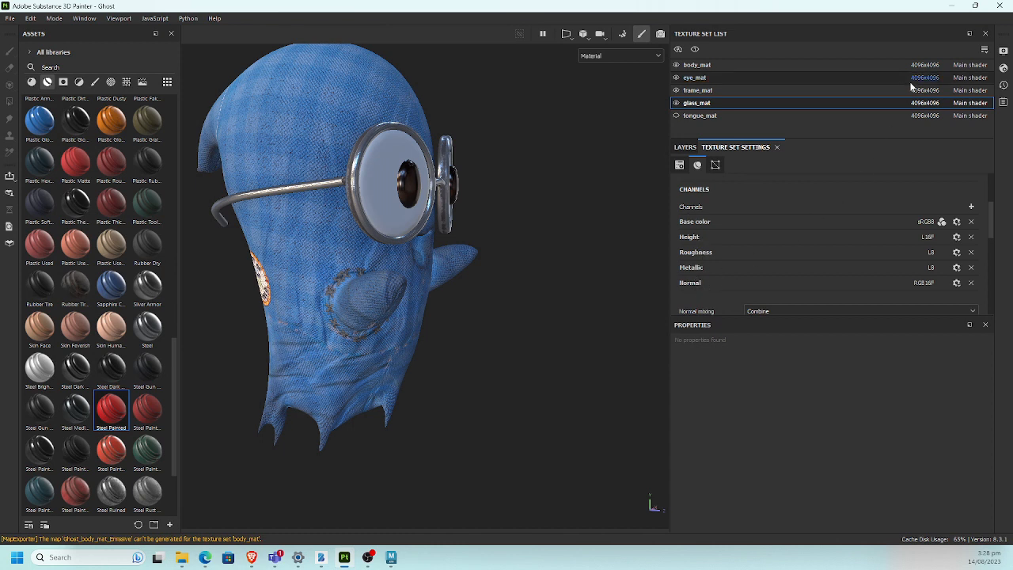
left_click(1003, 69)
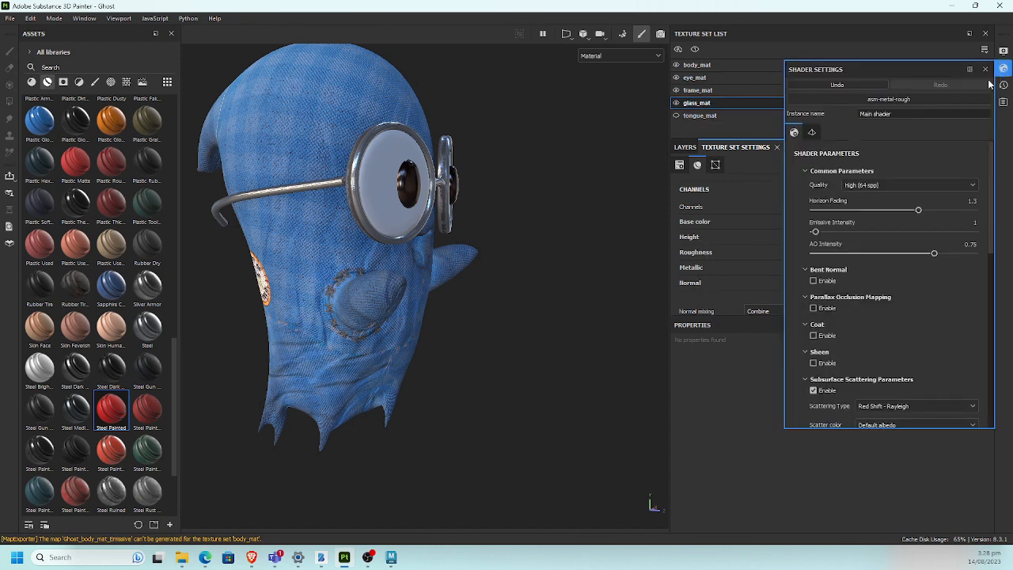
left_click(937, 97)
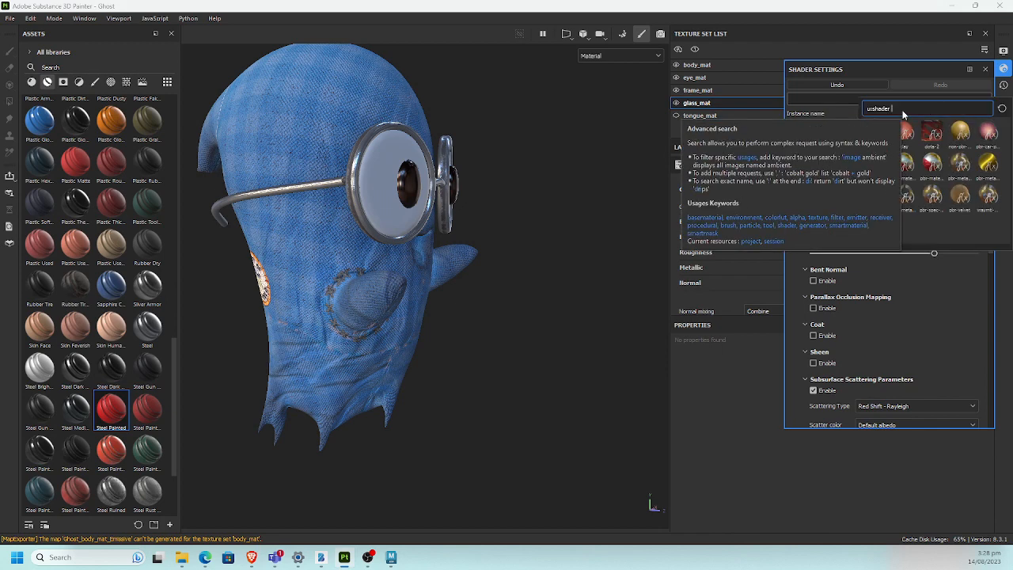
type("opac")
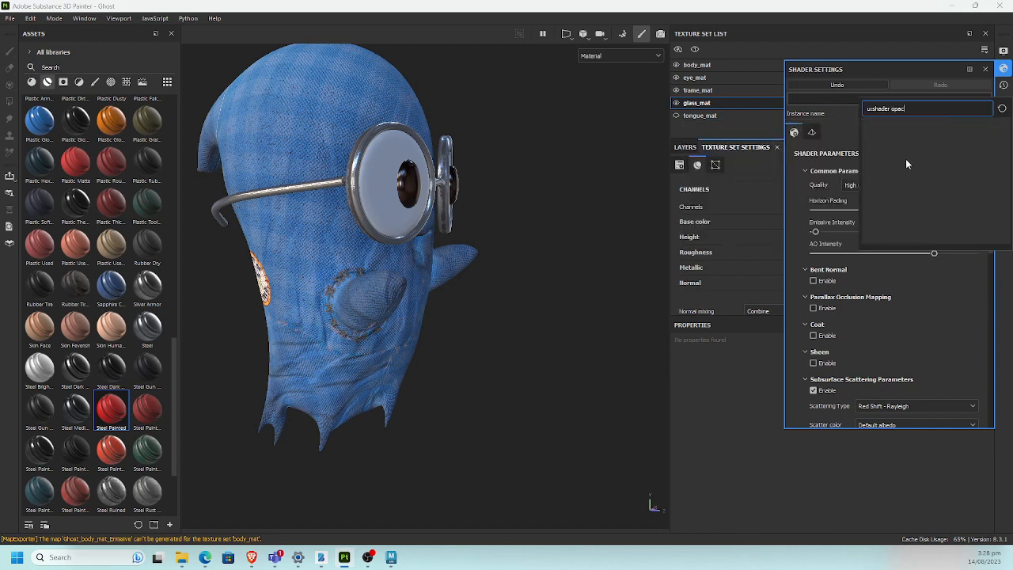
key("BackSpace")
key("BackSpace")
key("BackSpace")
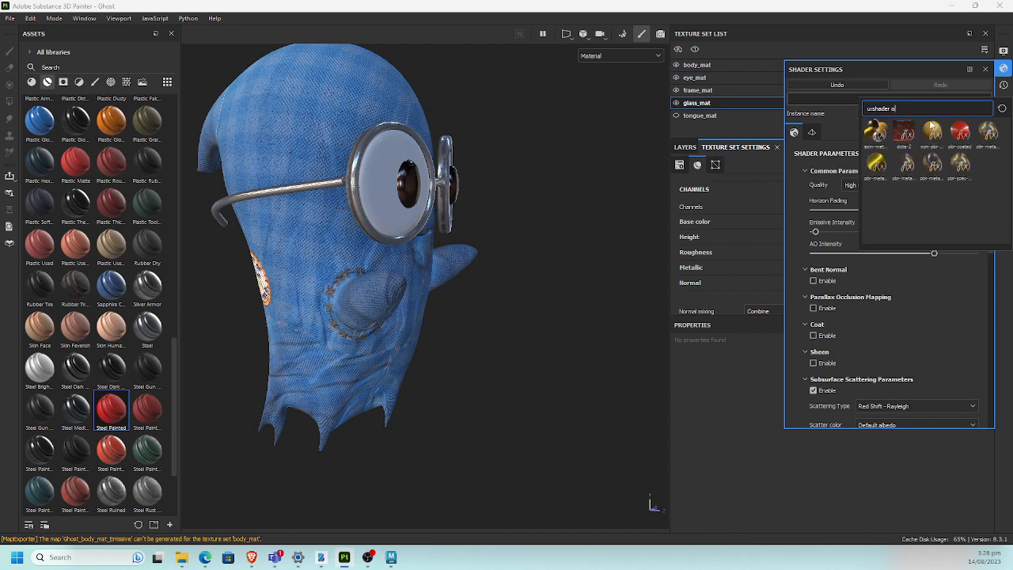
key("BackSpace")
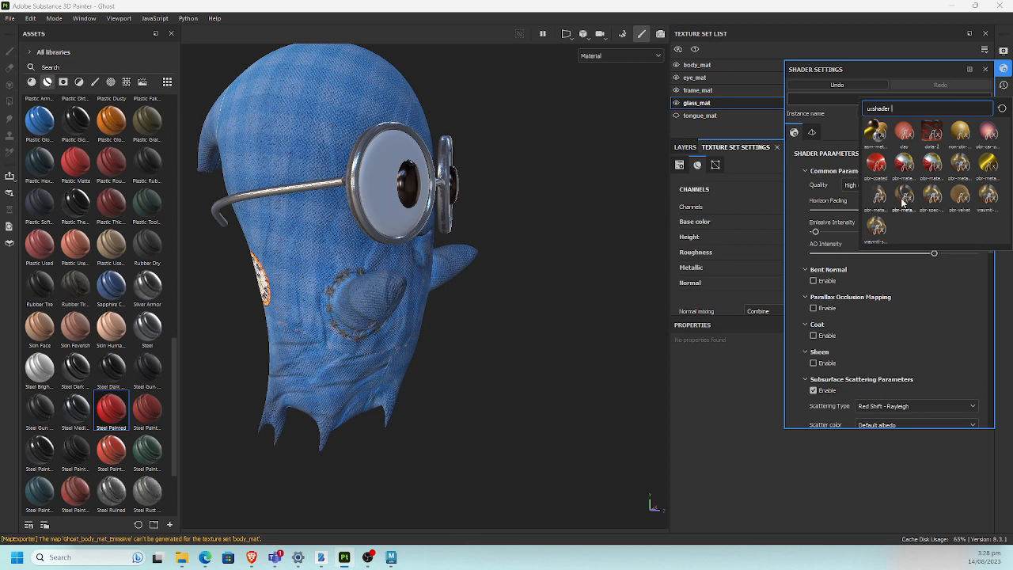
Step: Search the available shaders for "tran" and clear the search term
type("t")
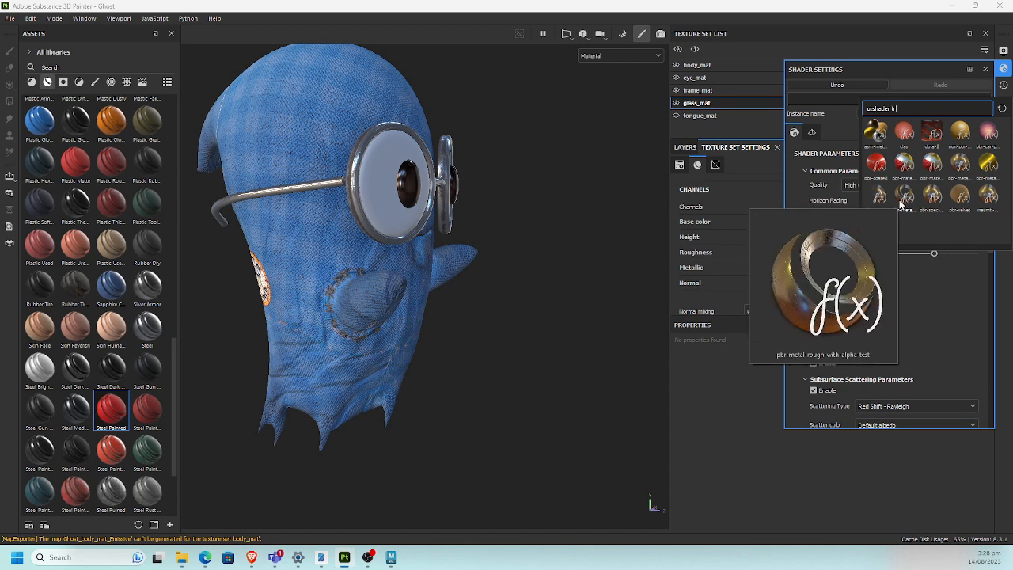
mouse_move(965, 165)
type("r")
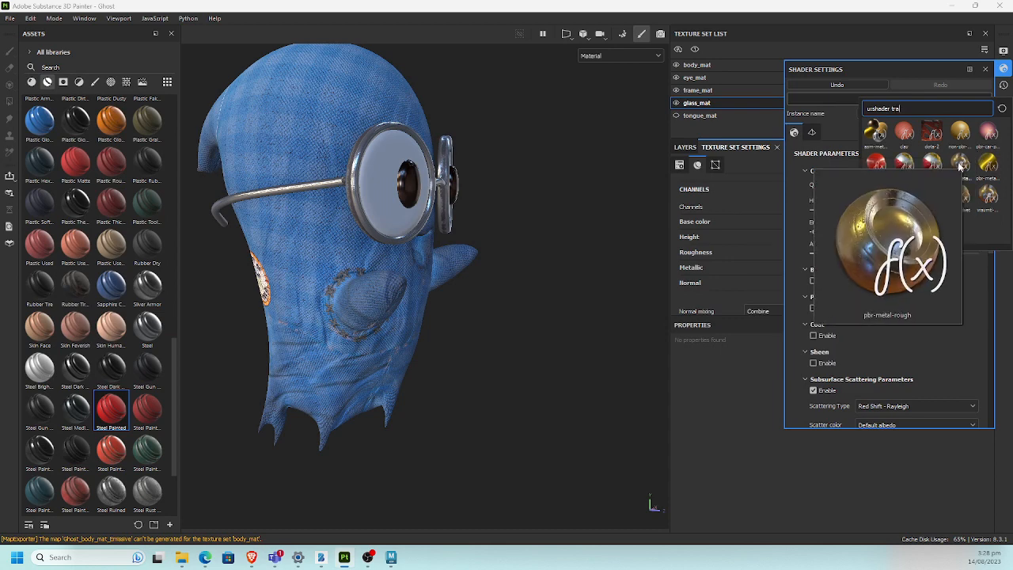
type("an")
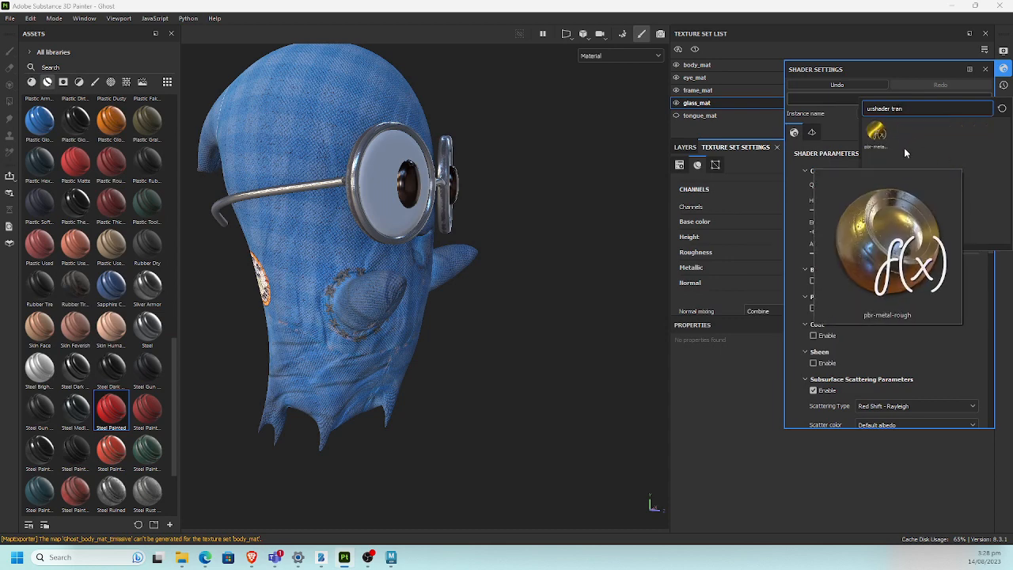
key("BackSpace")
key("BackSpace")
key("BackSpace")
mouse_move(902, 150)
key("BackSpace")
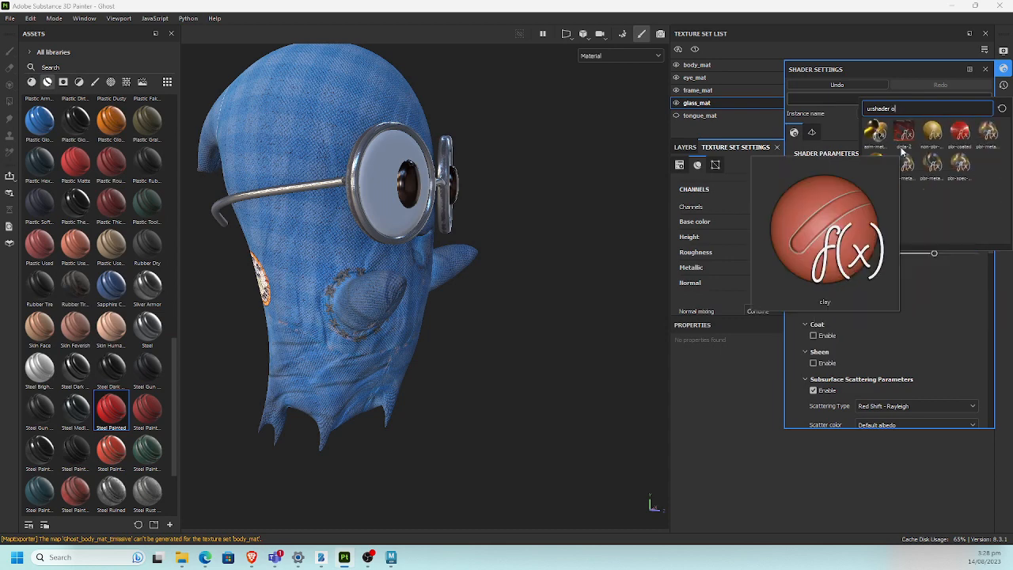
Step: Switch the Main shader to pbr-metal-rough-with-alpha-blending and close the shader settings
type("opac")
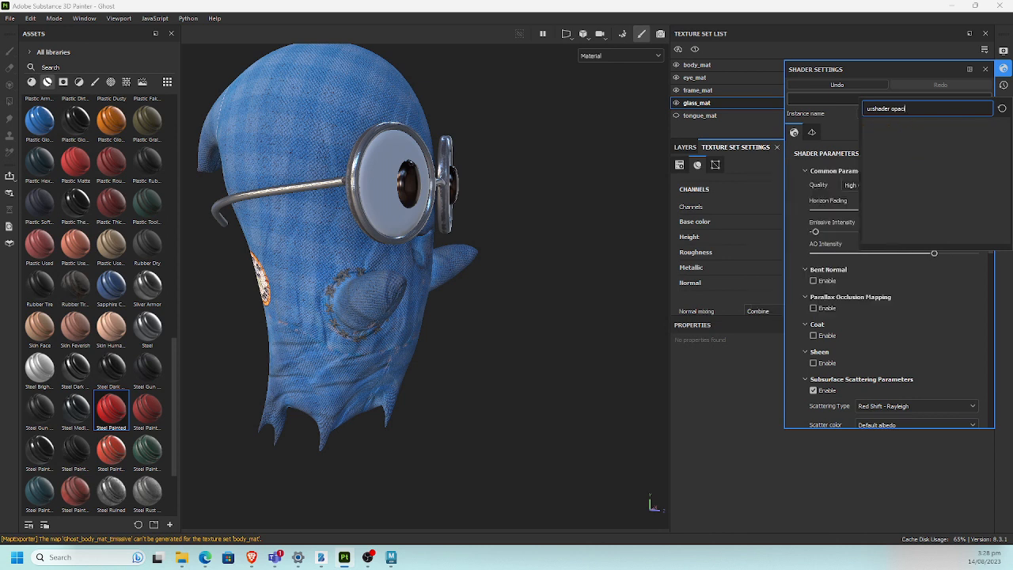
key("BackSpace")
key("BackSpace")
key("BackSpace")
key("BackSpace")
key("BackSpace")
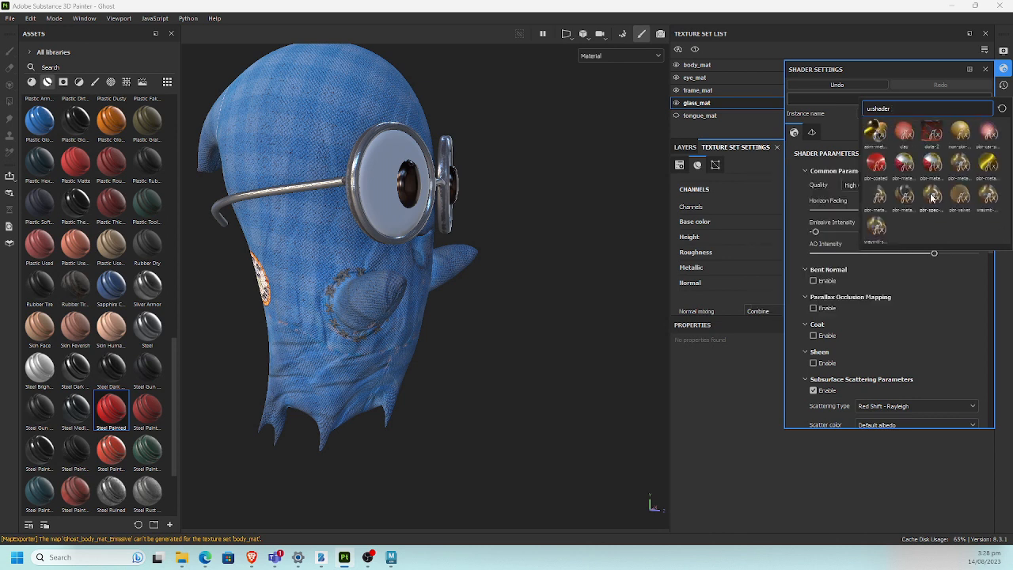
left_click(888, 188)
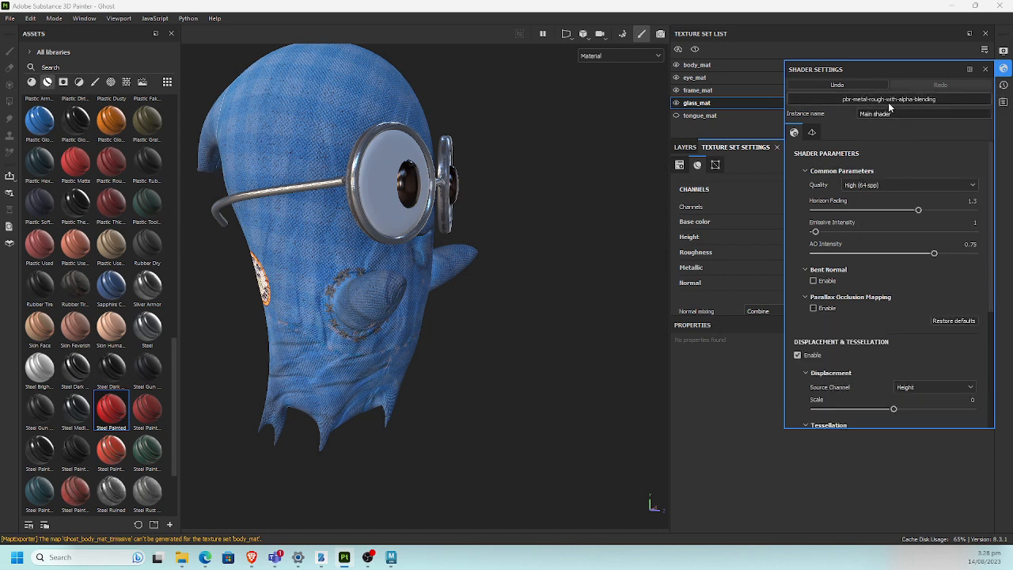
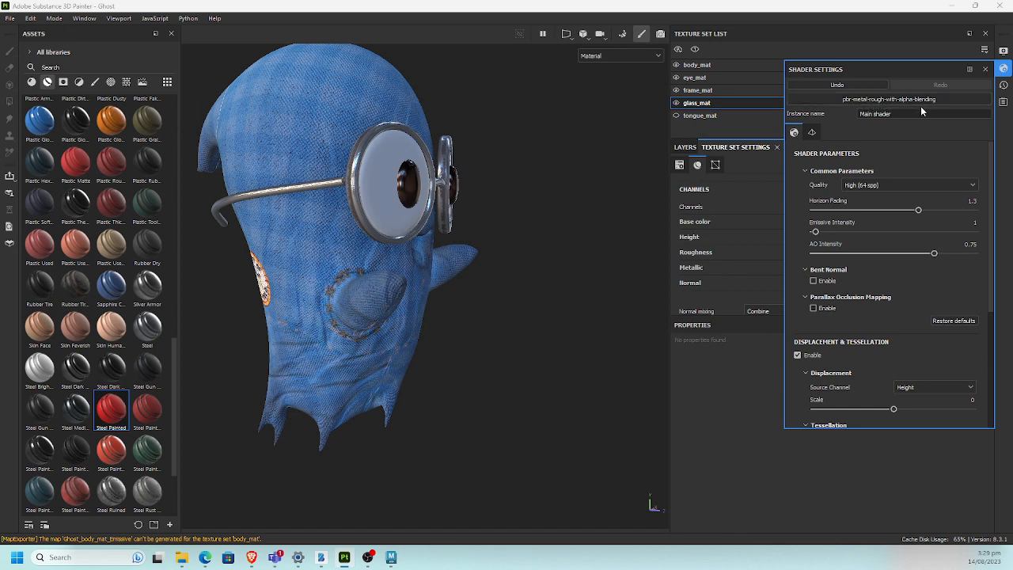
left_click(1004, 71)
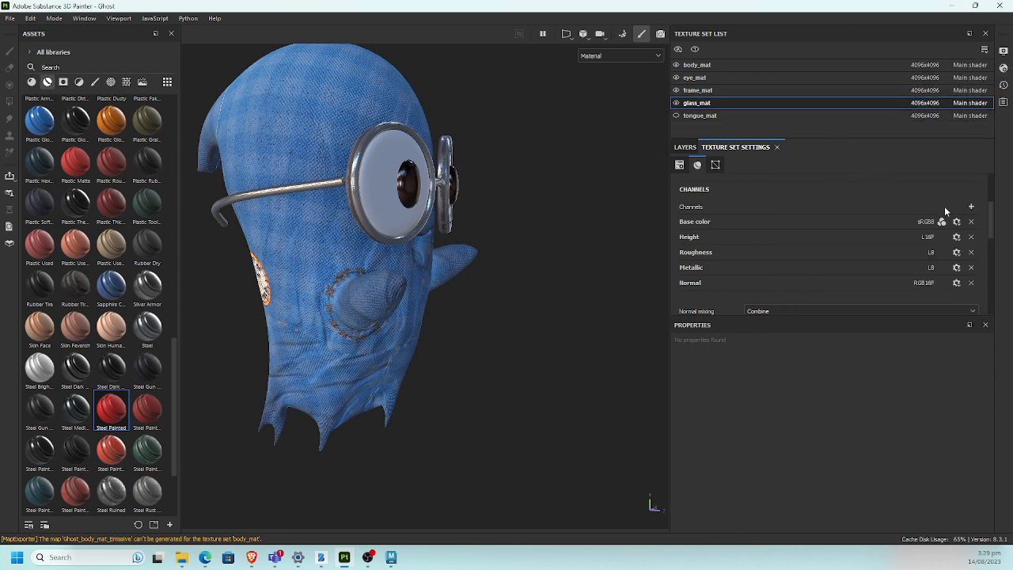
Step: Add an Opacity channel to the glass_mat texture set
left_click(685, 147)
left_click(742, 147)
mouse_move(990, 219)
left_mouse_down()
mouse_move(994, 191)
mouse_move(993, 305)
mouse_move(996, 202)
mouse_move(998, 224)
left_mouse_up()
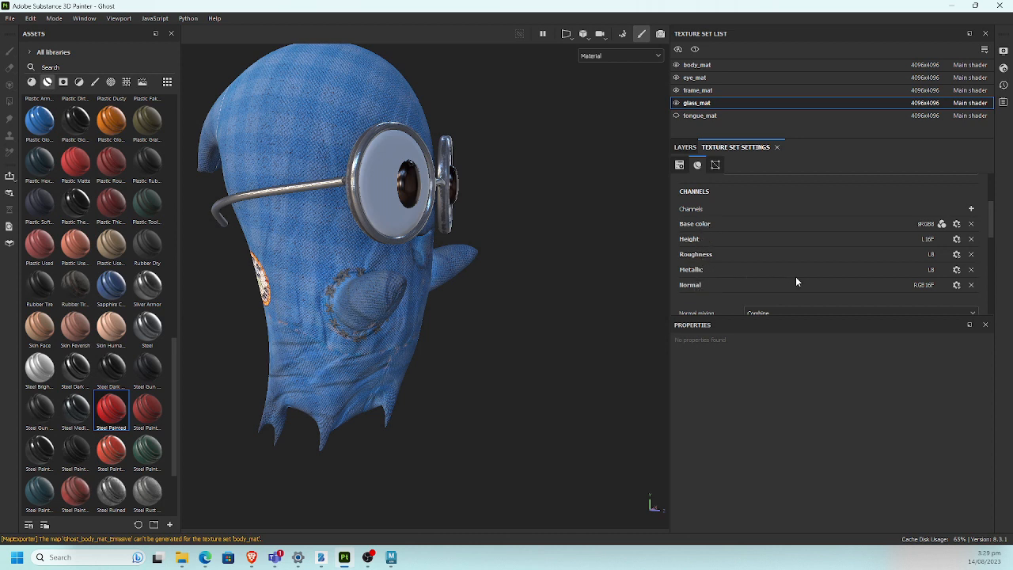
left_click(971, 208)
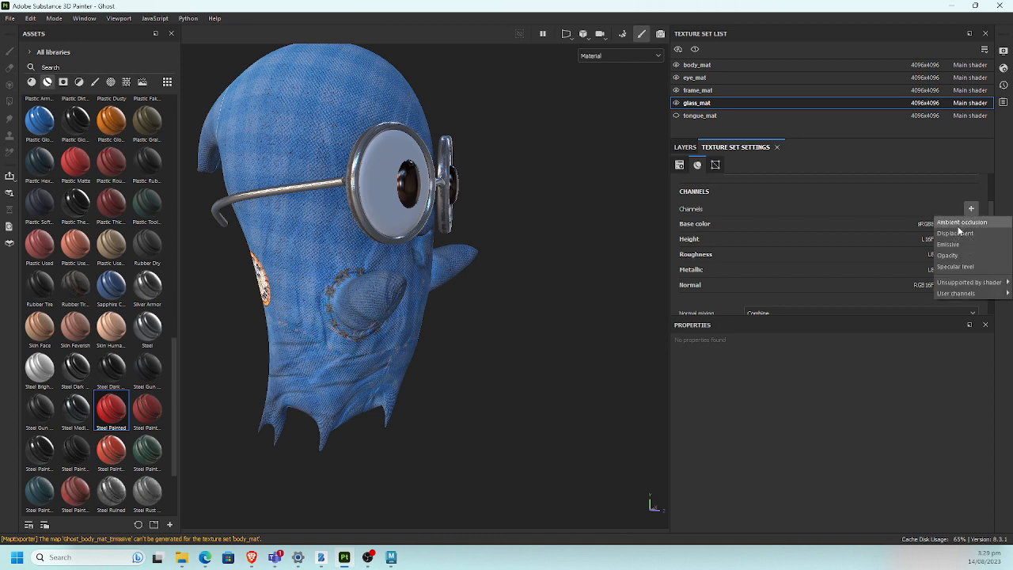
left_click(964, 256)
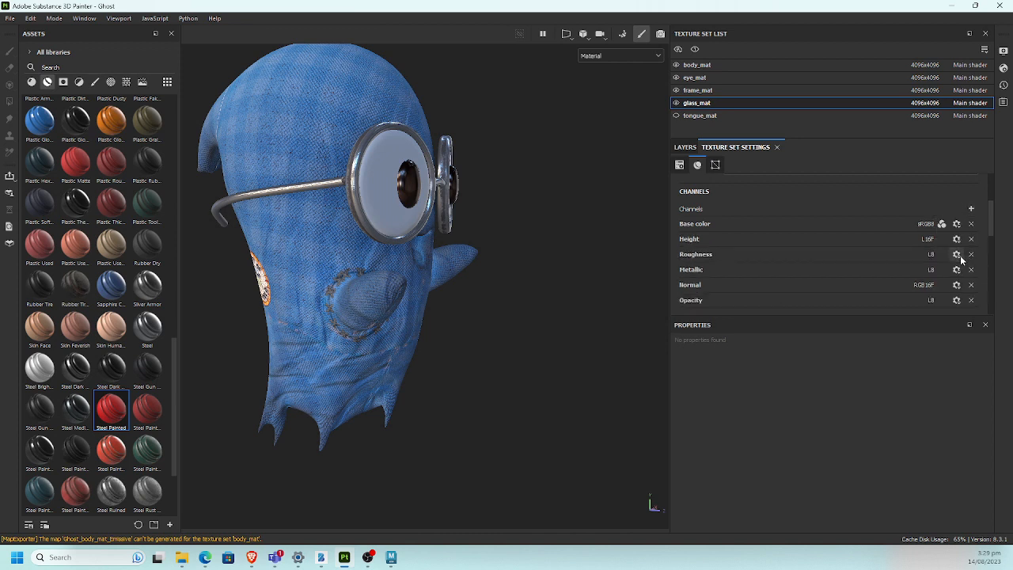
left_click(970, 210)
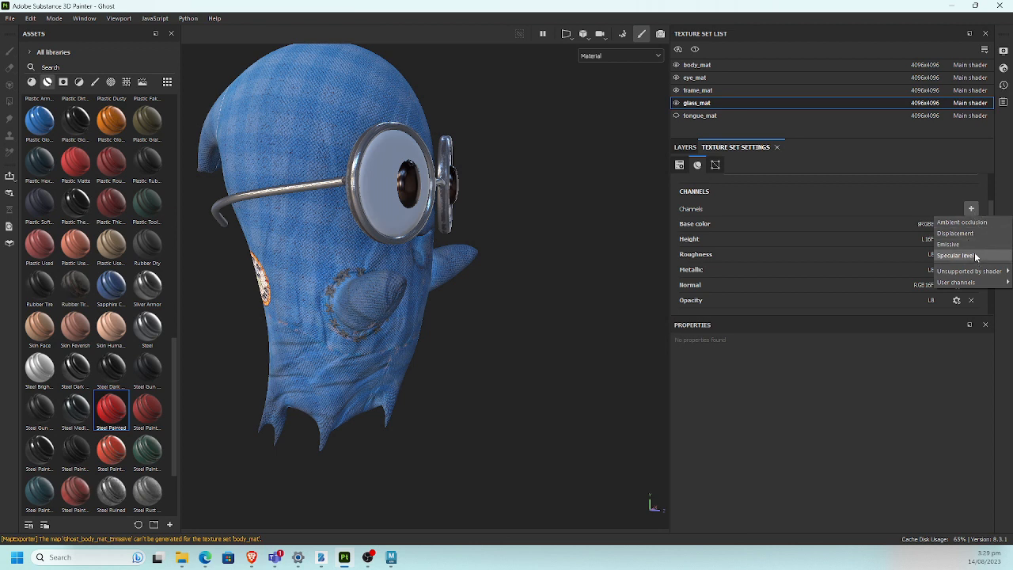
left_click_drag(991, 212, 991, 209)
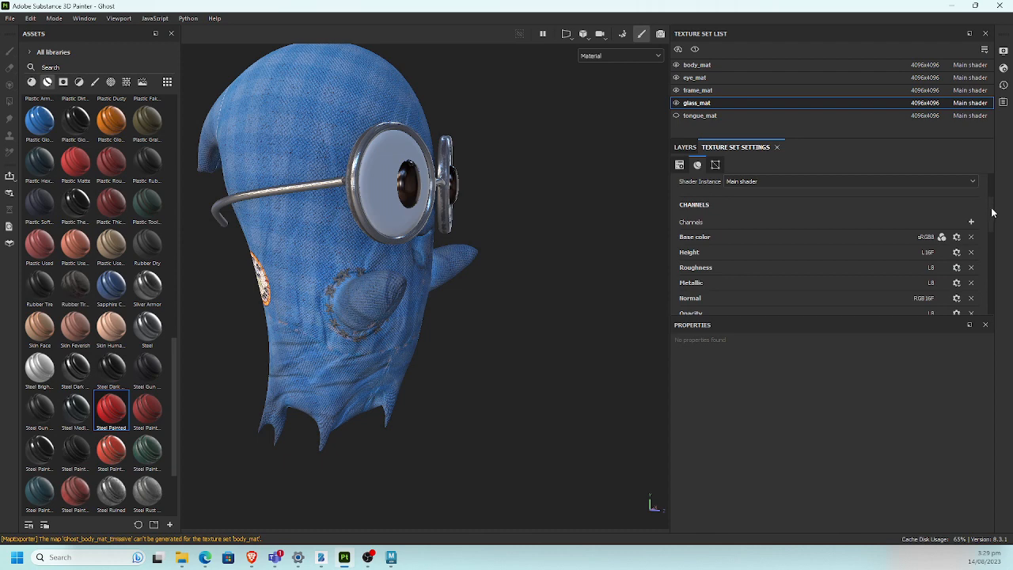
scroll(992, 212, "down", 2)
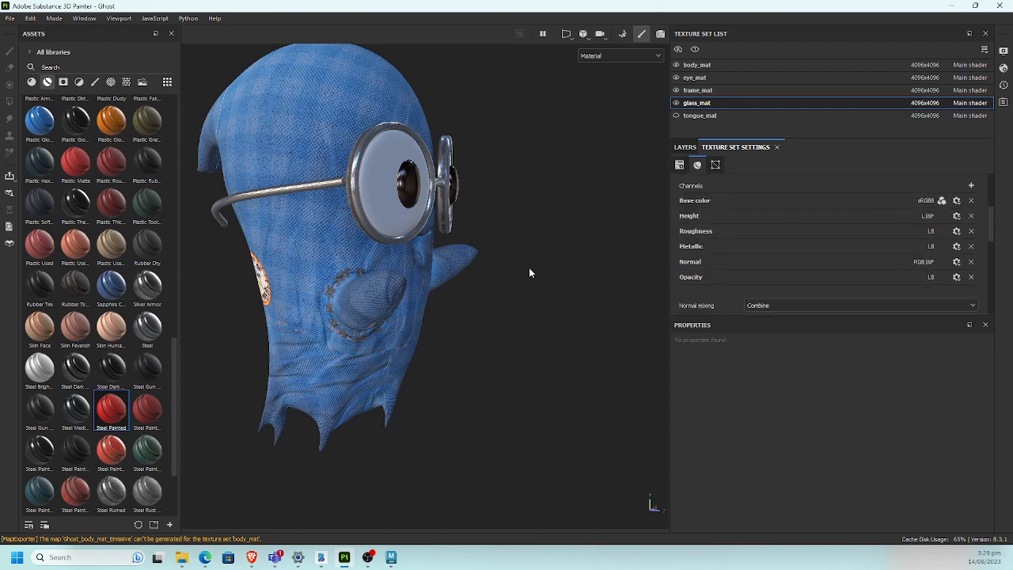
Step: Apply the Glass Visor smart material to the lenses of the ghost's glasses
left_click_drag(438, 291, 402, 268, "alt")
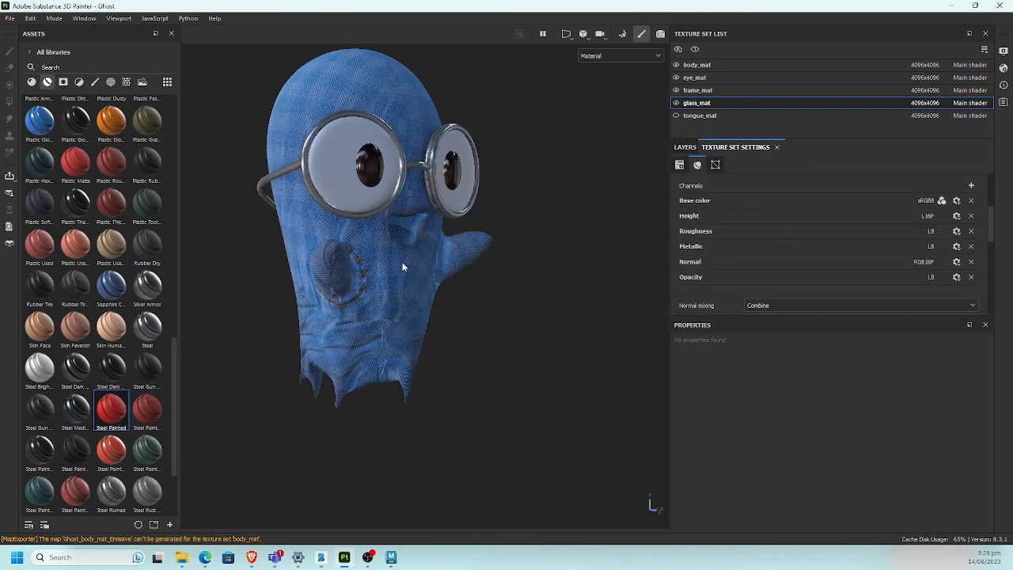
left_click(685, 147)
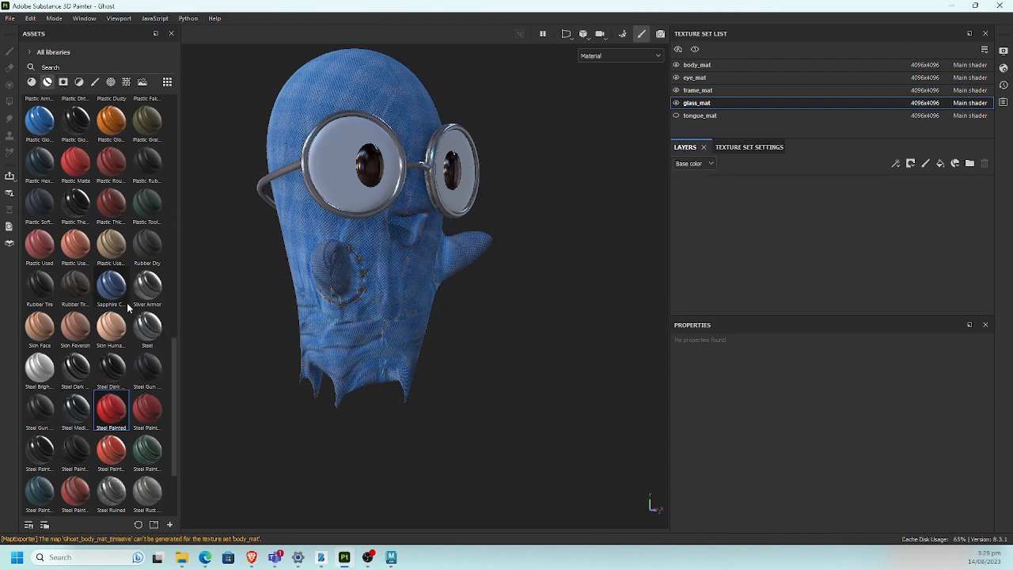
left_click_drag(175, 356, 335, 162)
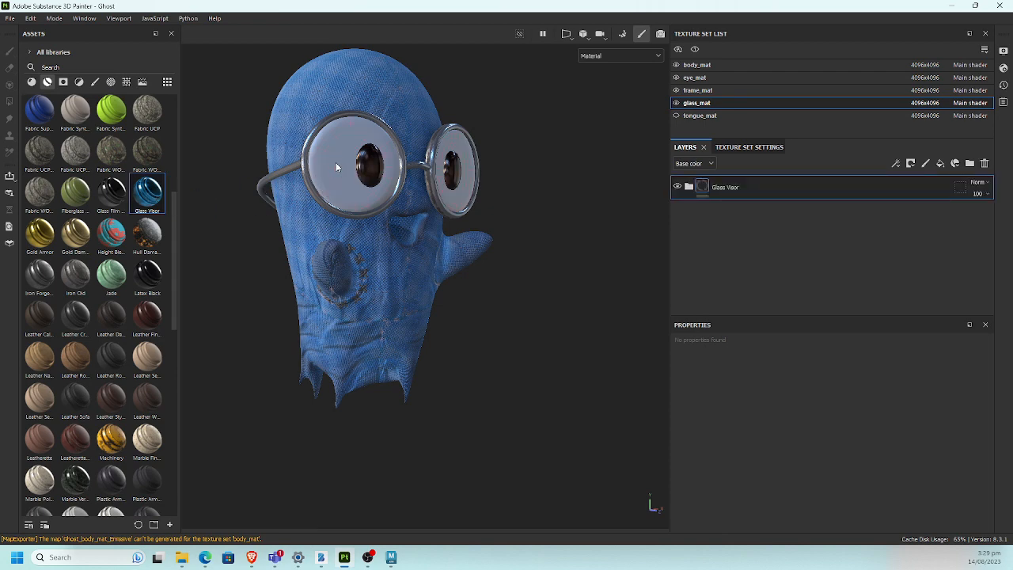
middle_click_drag(579, 188, 538, 240, "alt")
left_click_drag(538, 239, 557, 224, "alt")
right_click_drag(556, 224, 631, 250, "alt")
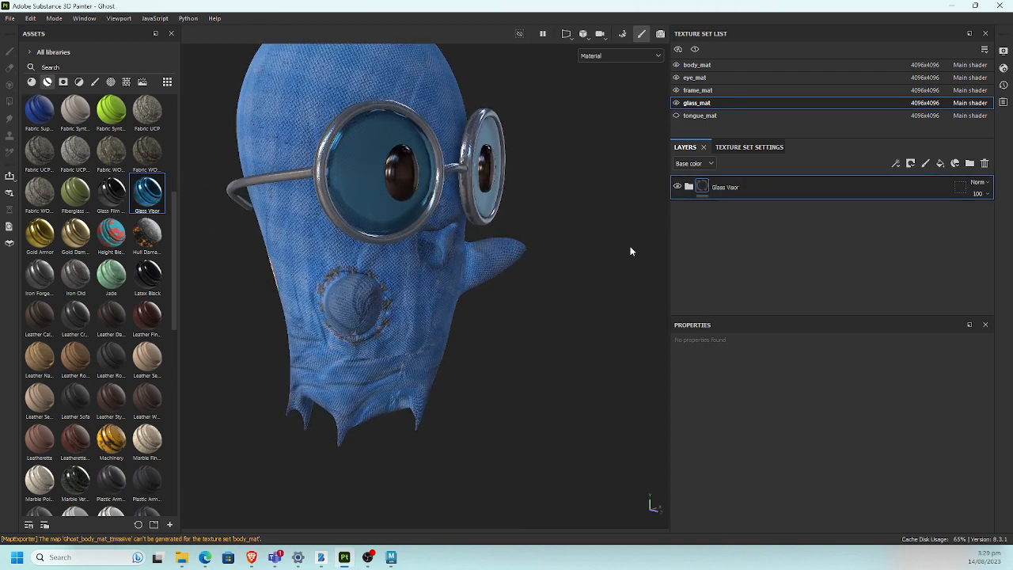
Step: Inspect the ghost's transparent glass lenses from several angles and distances
left_click_drag(538, 249, 493, 238, "alt")
right_click_drag(493, 237, 538, 274, "alt")
middle_click_drag(538, 273, 501, 300, "alt")
left_click_drag(501, 300, 484, 276, "alt")
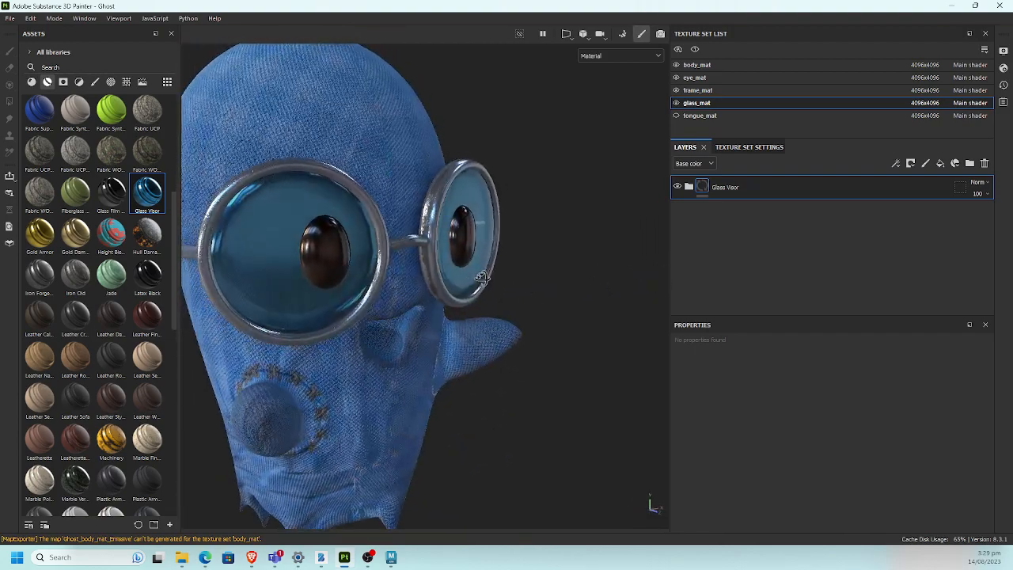
middle_click_drag(504, 263, 511, 249, "alt")
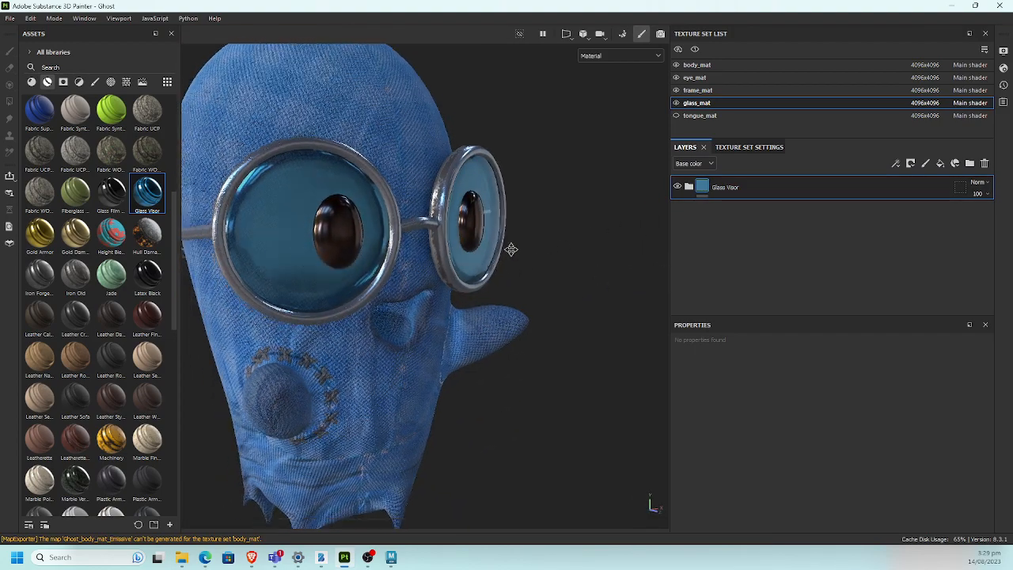
right_click_drag(511, 249, 423, 224, "alt")
middle_click_drag(422, 224, 451, 186, "alt")
right_click_drag(520, 264, 569, 257, "alt")
mouse_move(506, 258)
left_mouse_down("alt")
mouse_move(590, 254)
mouse_move(543, 284)
mouse_move(505, 262)
left_mouse_up("alt")
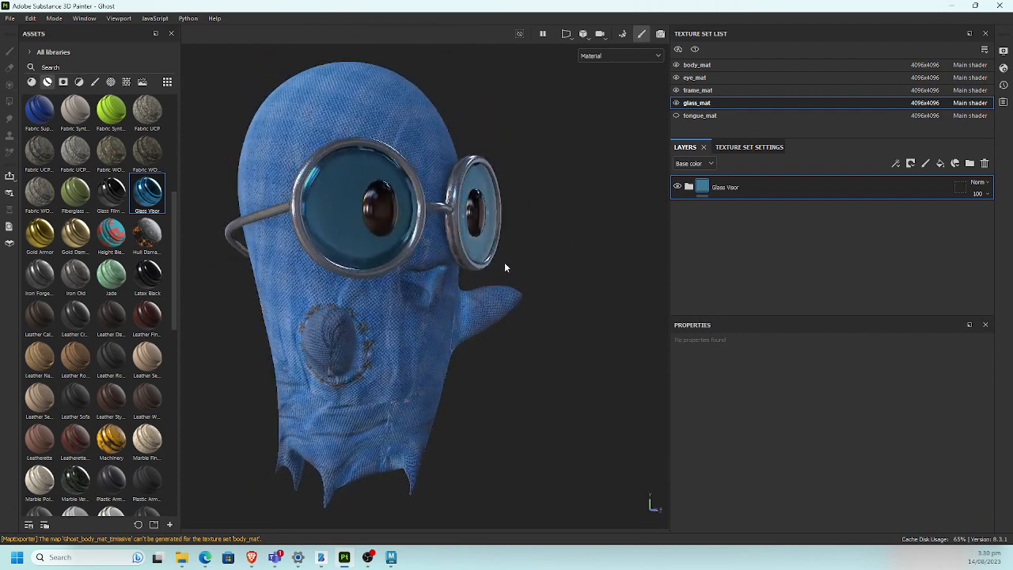
right_click_drag(504, 262, 543, 272, "alt")
middle_click_drag(543, 272, 567, 265, "alt")
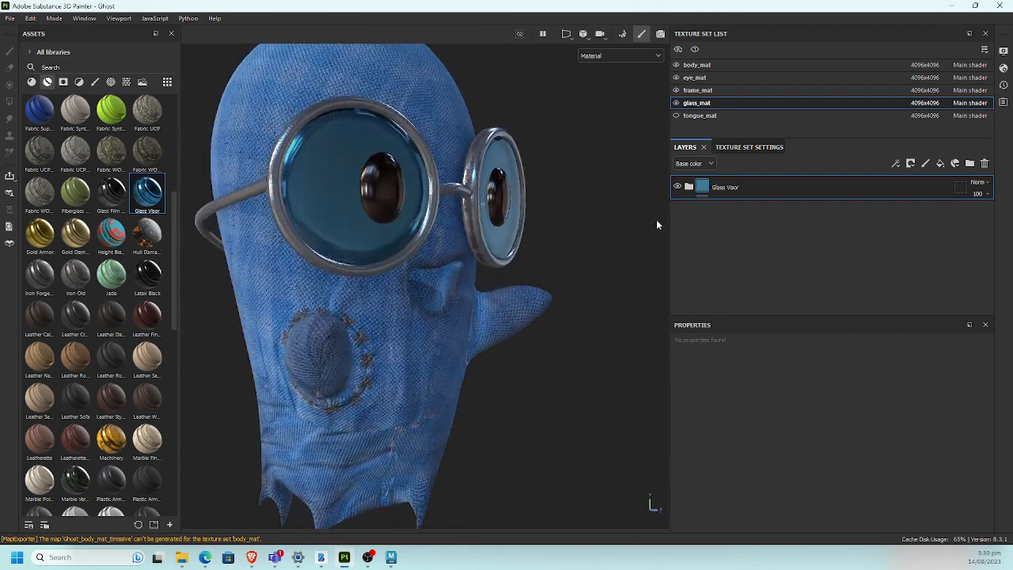
Step: Change the base color of the Base layer inside the Glass Visor folder to the orange-brown 876635
left_click(689, 187)
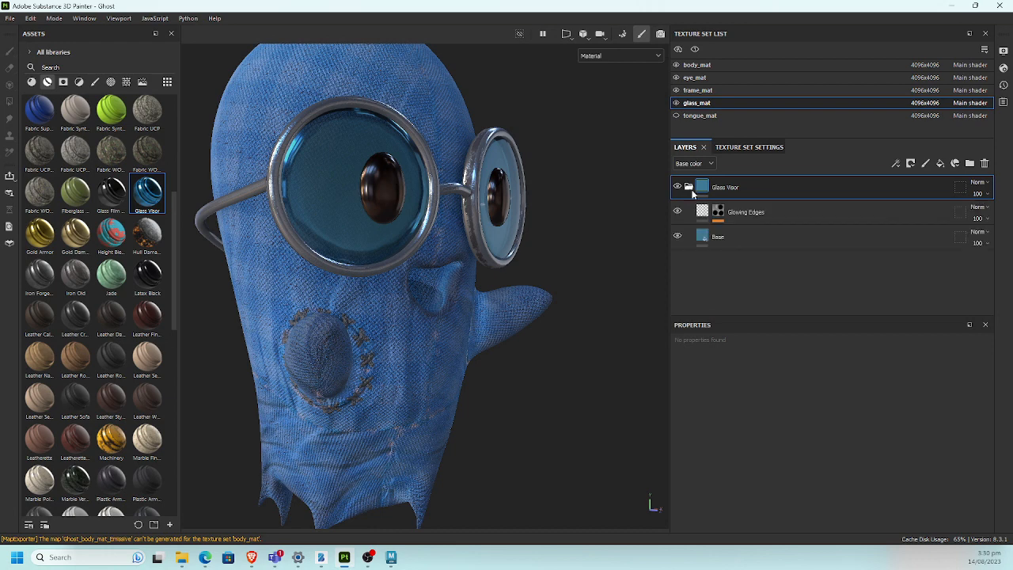
left_click(759, 236)
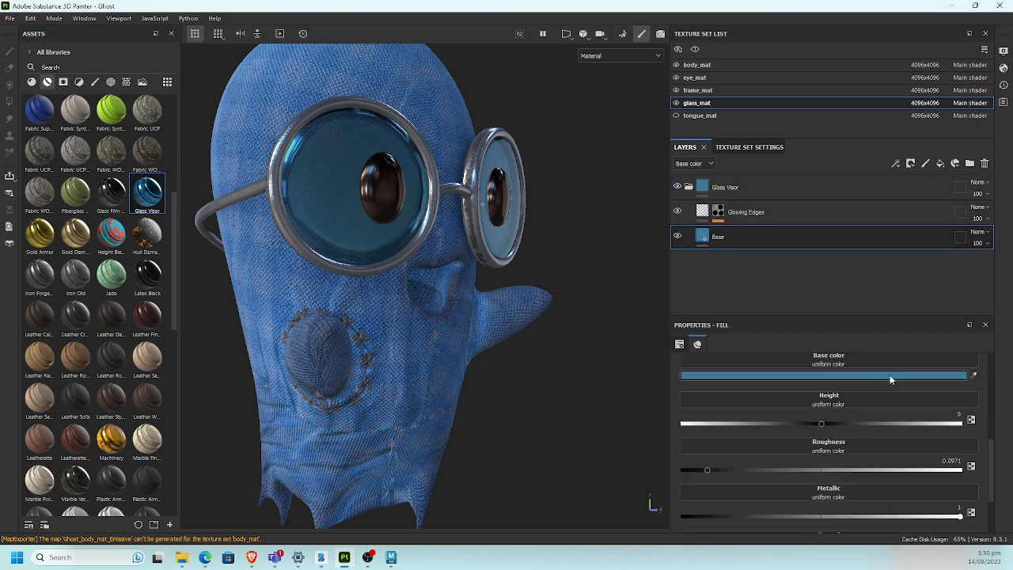
left_click(883, 375)
mouse_move(827, 400)
left_mouse_down()
mouse_move(864, 431)
mouse_move(853, 425)
left_mouse_up()
left_click(910, 466)
mouse_move(909, 467)
left_mouse_down()
mouse_move(910, 377)
mouse_move(918, 469)
left_mouse_up()
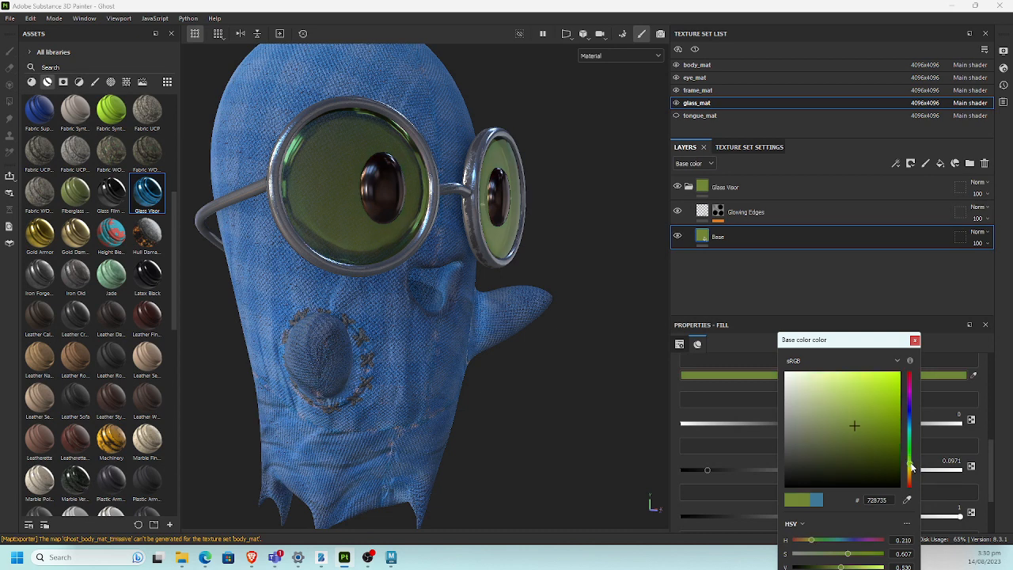
left_click_drag(912, 468, 916, 481)
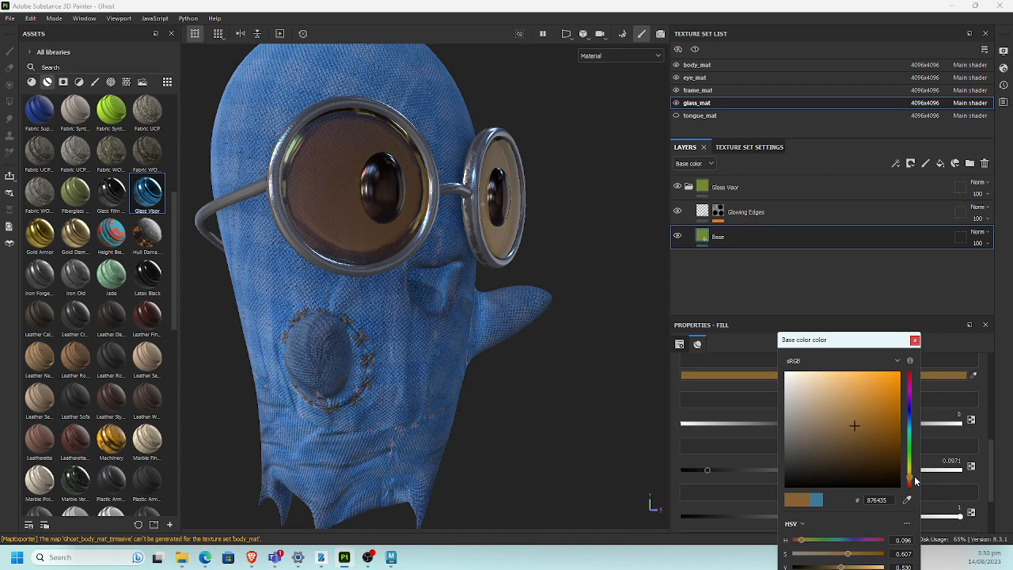
left_click(744, 274)
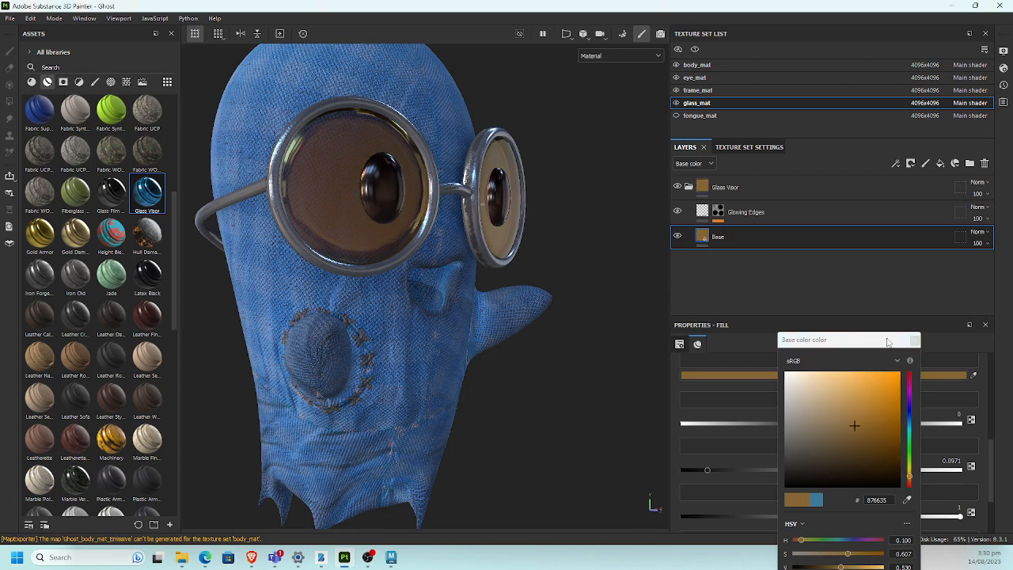
left_click(914, 340)
Step: Add a fill layer above Glowing Edges inside the Glass Visor folder and name it "dirt scratches"
left_click_drag(503, 247, 472, 307, "alt")
scroll(491, 296, "up", 4)
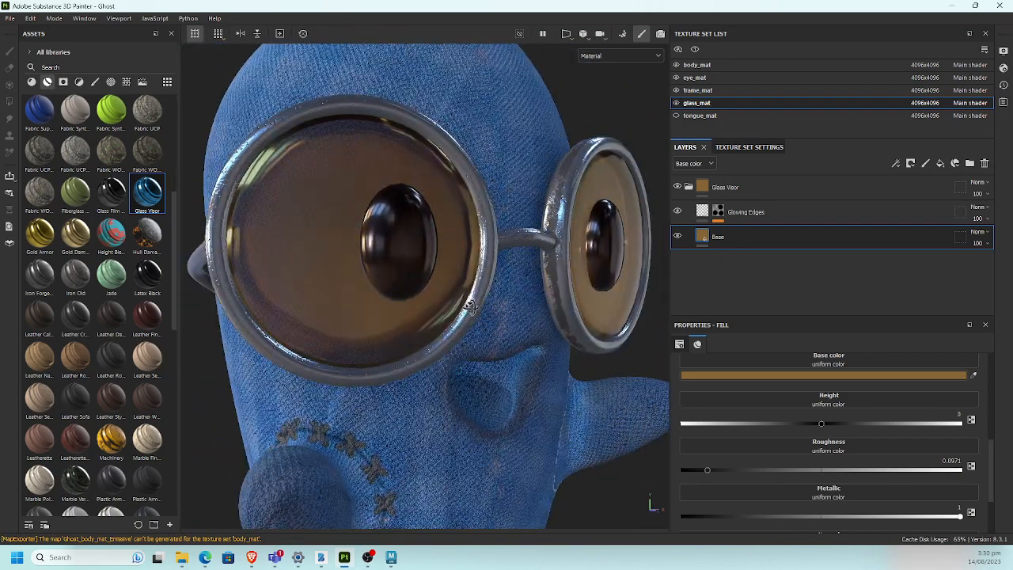
left_click(770, 194)
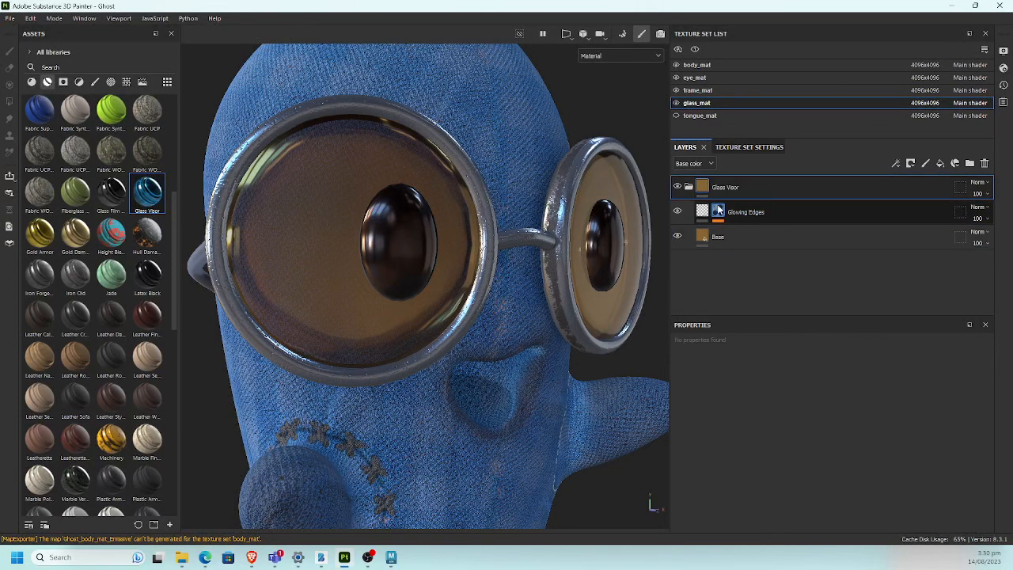
left_click(940, 163)
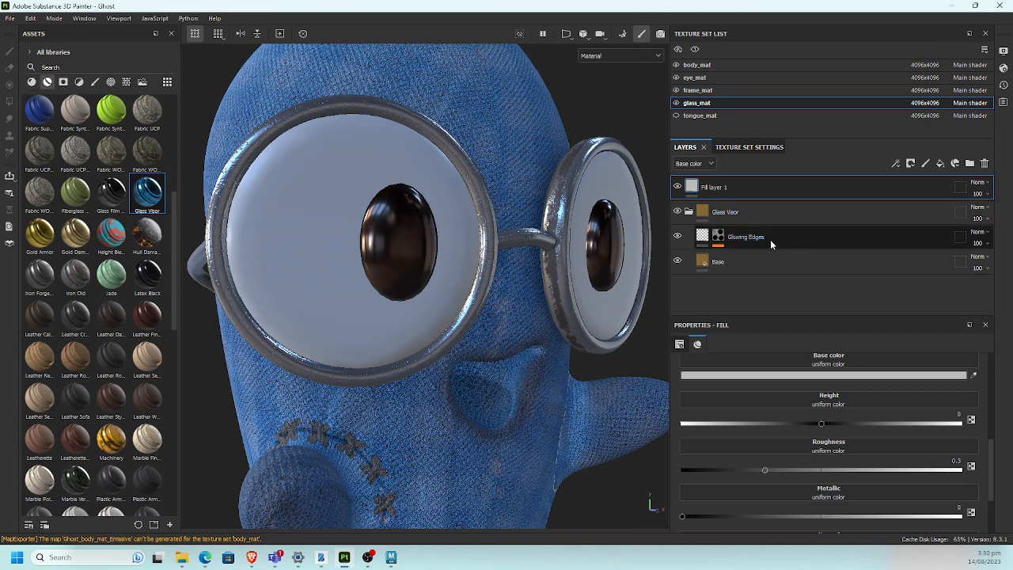
left_click_drag(761, 188, 768, 226)
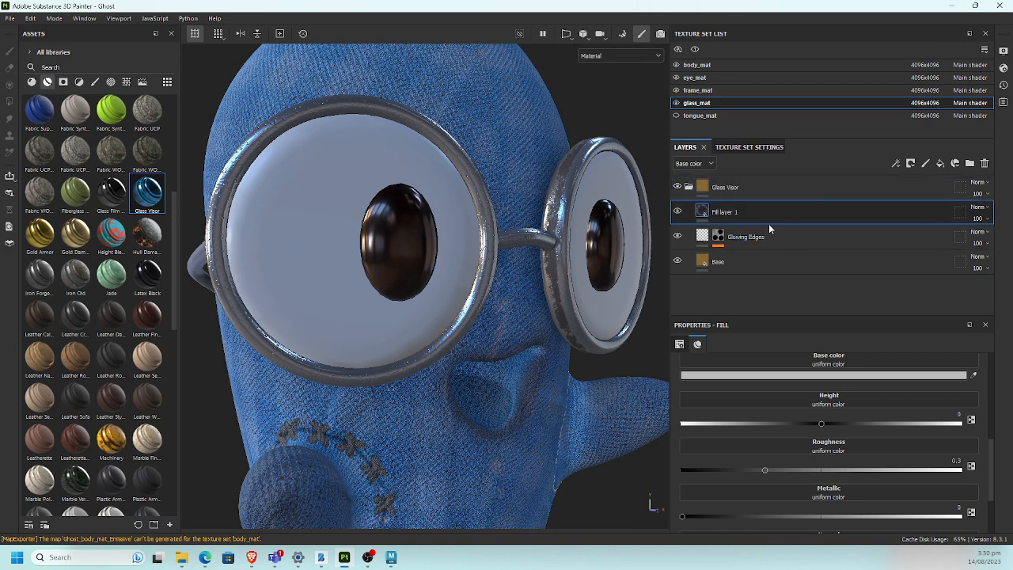
double_click(728, 213)
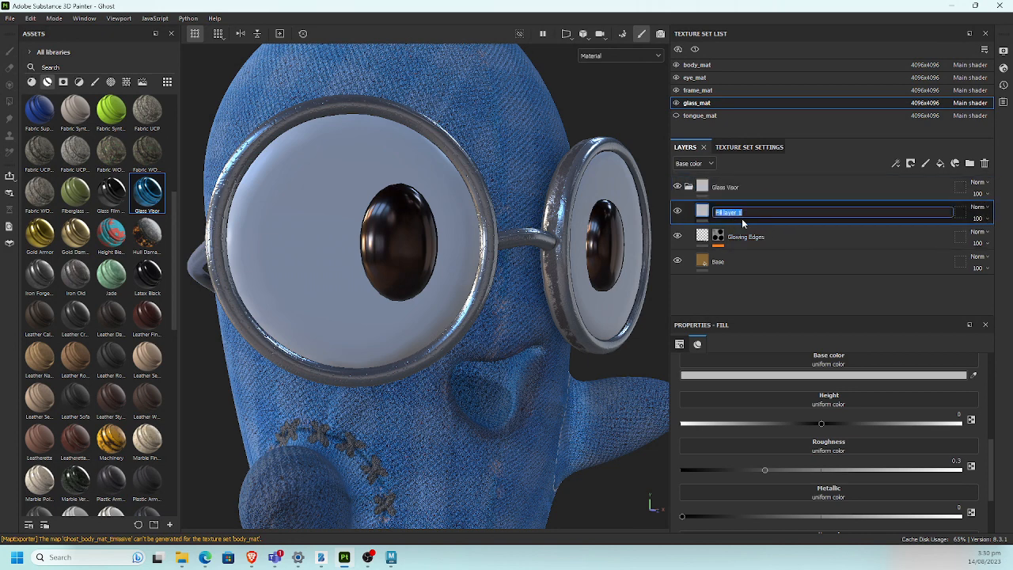
type("dirt scratches")
key("Return")
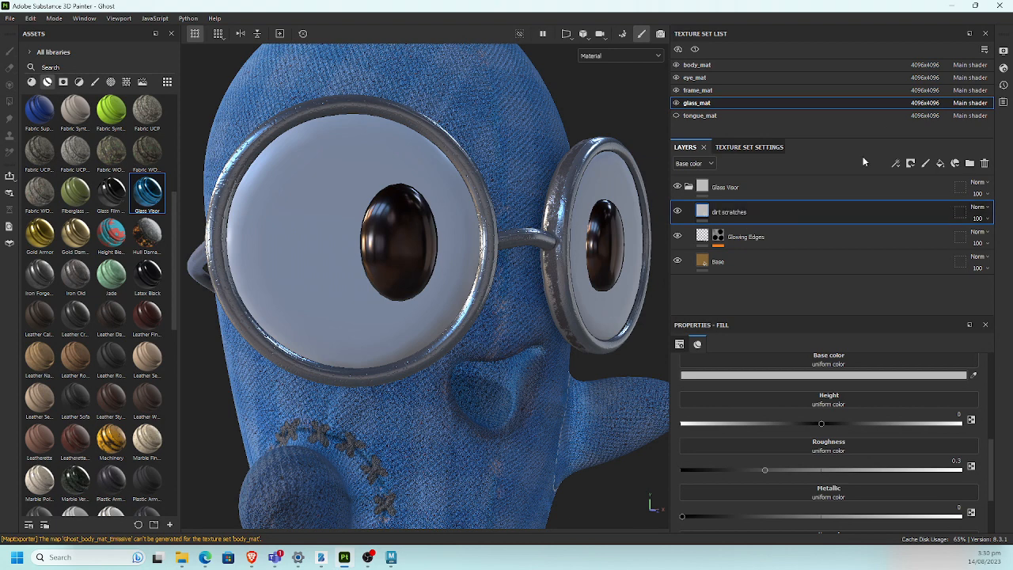
Step: Set the dirt scratches layer's base color to black (000000)
left_click(784, 375)
left_click(855, 482)
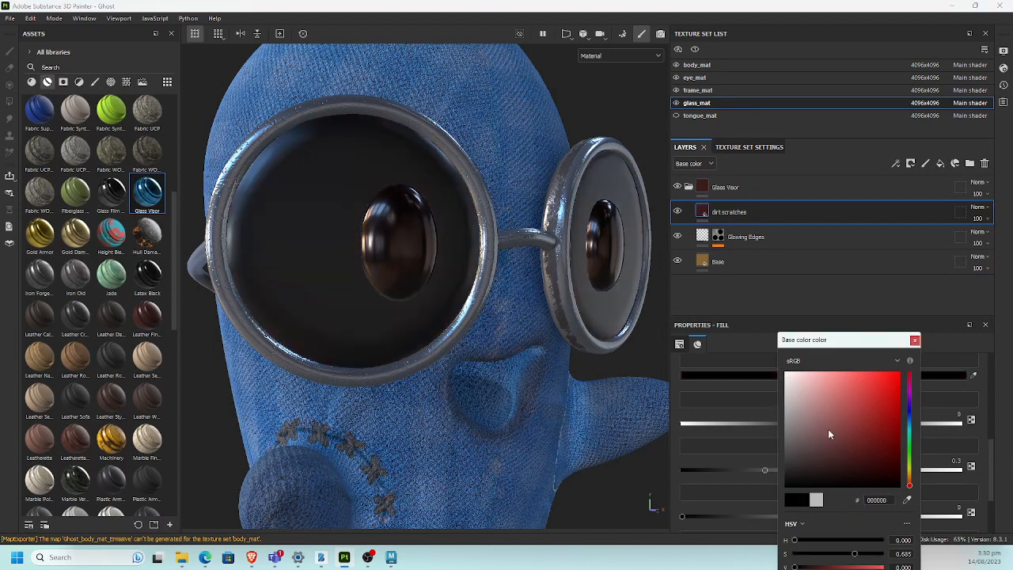
left_click(991, 425)
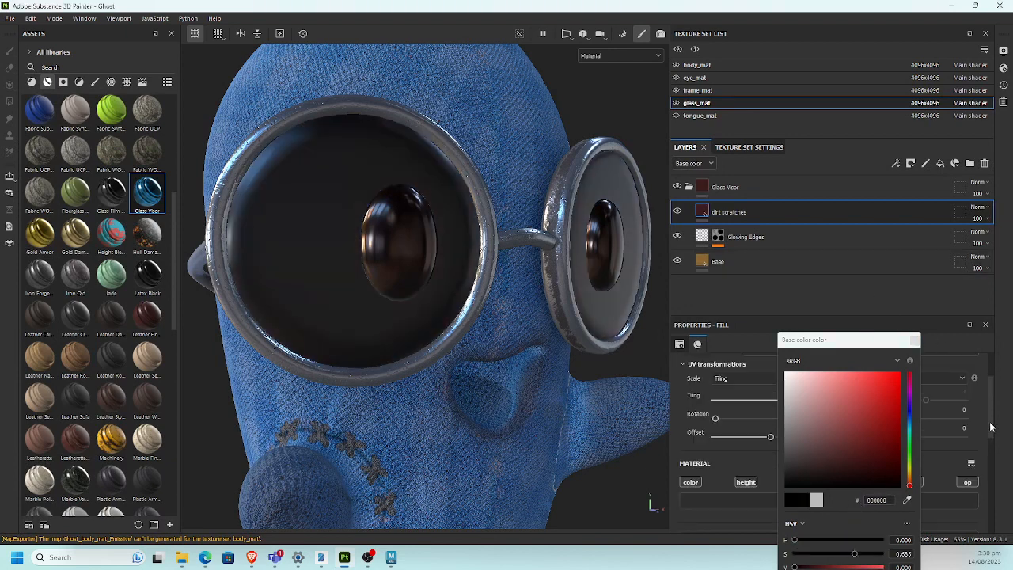
left_click_drag(993, 428, 993, 421)
left_click(914, 344)
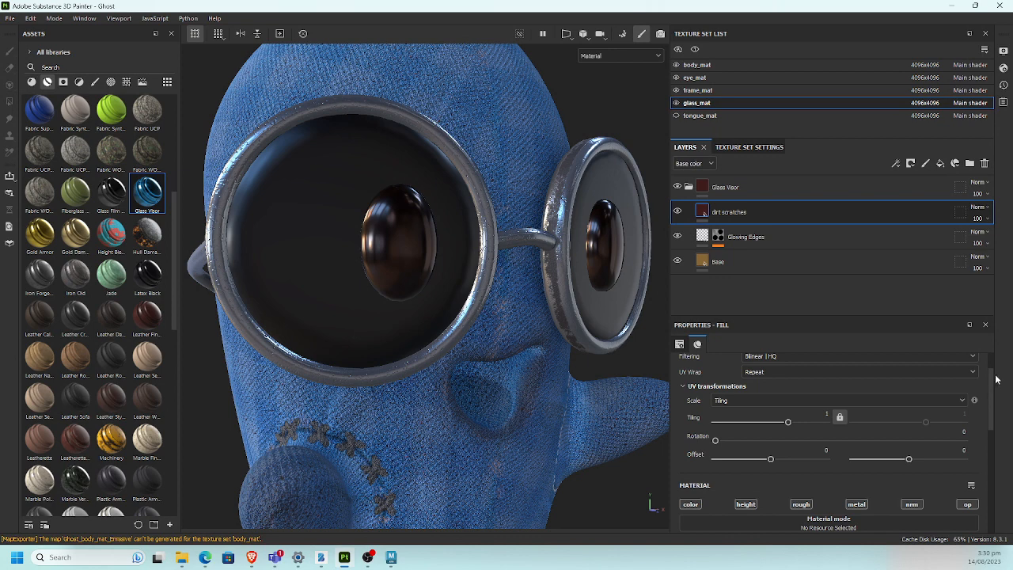
Step: Disable the height, roughness, metallic, normal and opacity channels of the dirt scratches layer so it affects only color
left_click_drag(992, 381, 990, 419)
left_click(968, 392)
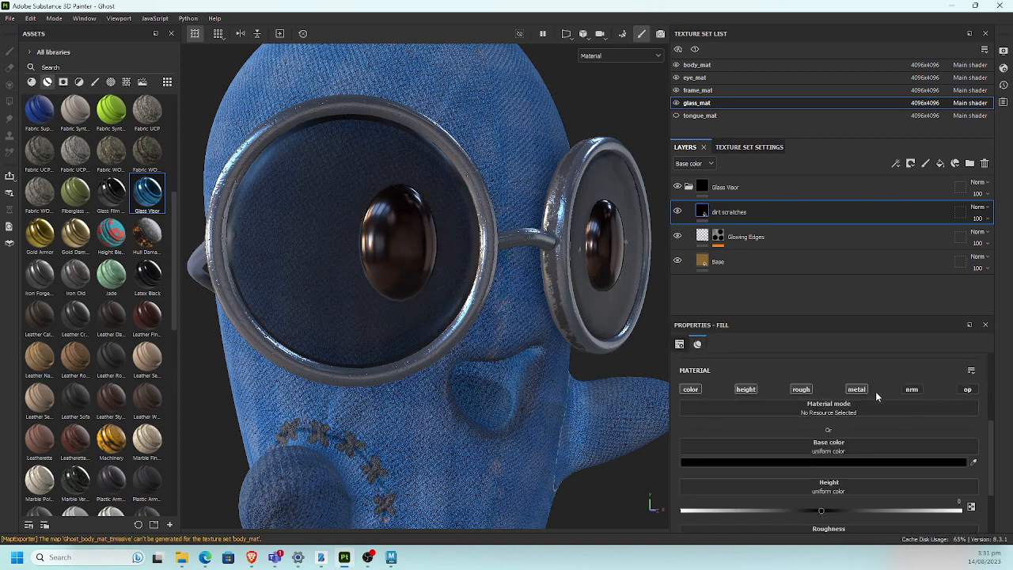
left_click(801, 388)
left_click(745, 388)
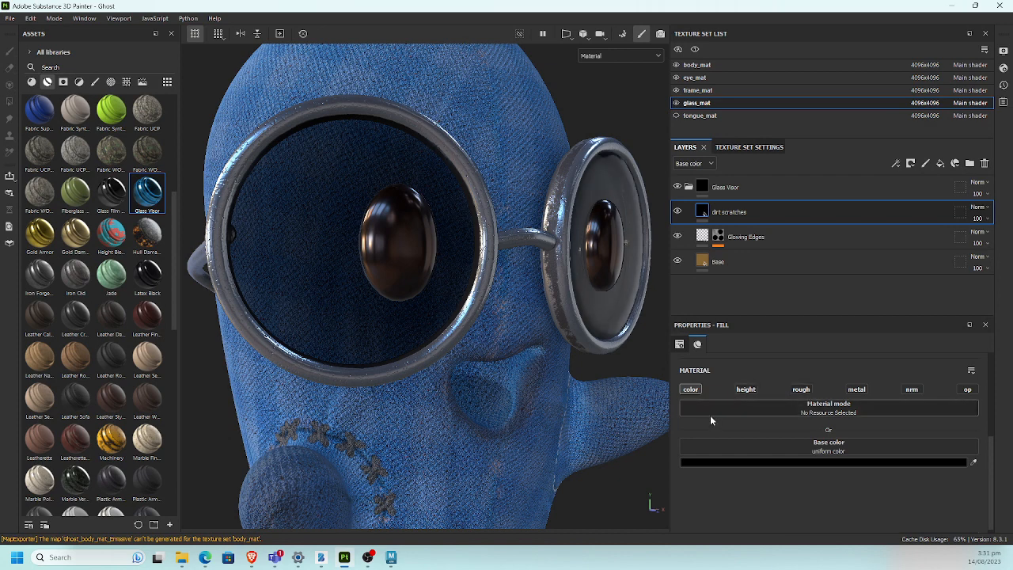
Step: Search the procedural textures for "scra" and assign Grunge Paint Scratched as the dirt scratches layer's base color
left_click(747, 448)
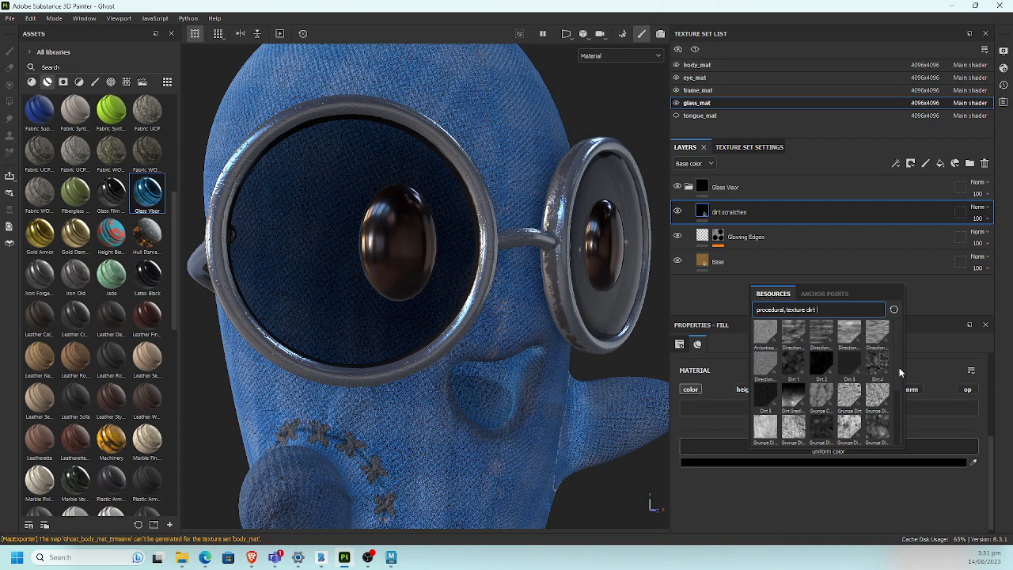
scroll(899, 367, "down", 1)
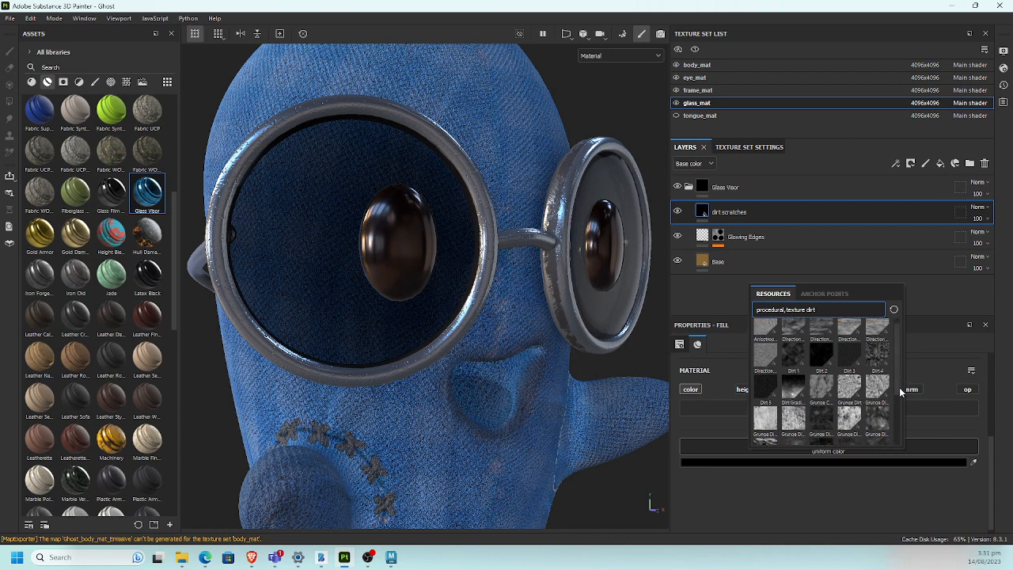
double_click(809, 309)
type("sctra")
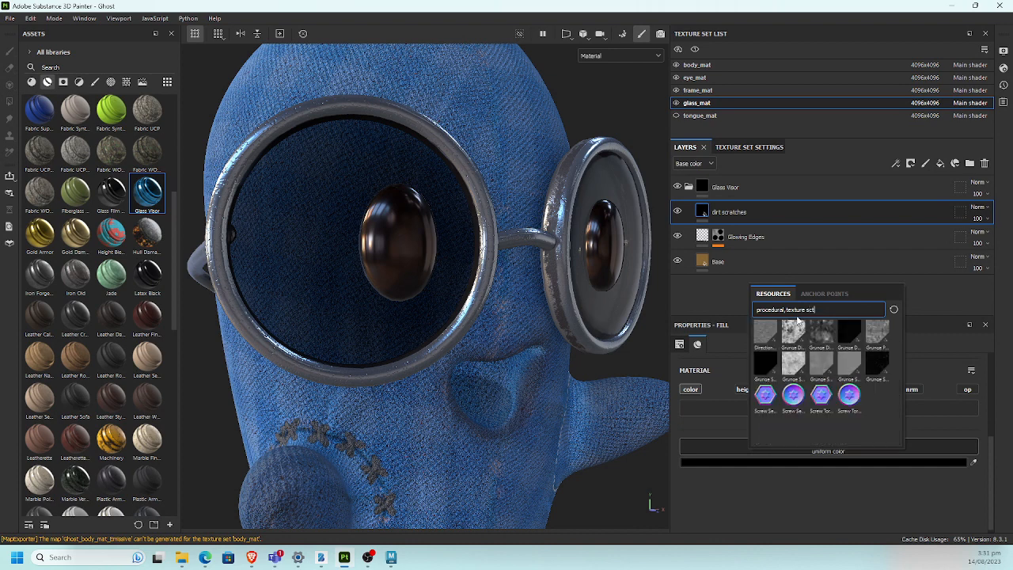
key("BackSpace")
key("BackSpace")
key("BackSpace")
type("ra")
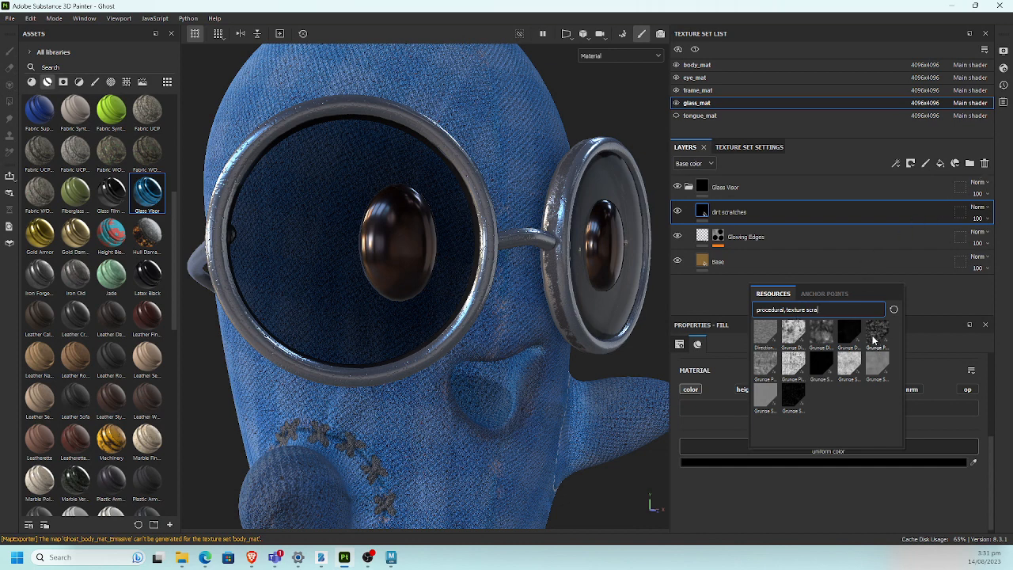
left_click(765, 365)
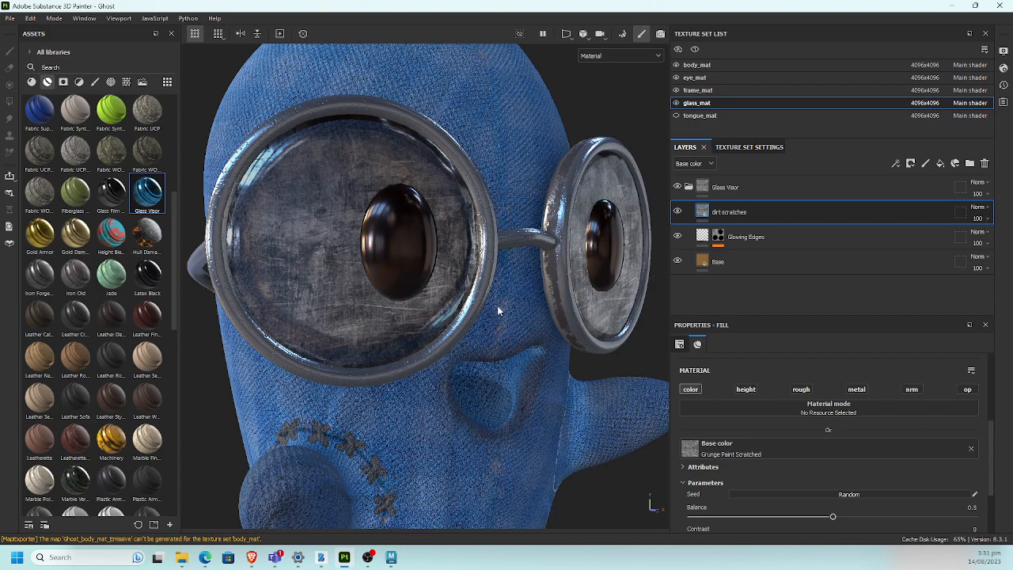
Step: Add a black mask with a paint effect to the dirt scratches layer and paint scratches in around the lens's edge
mouse_move(493, 301)
left_mouse_down("alt")
mouse_move(533, 294)
mouse_move(483, 317)
mouse_move(451, 308)
mouse_move(554, 291)
mouse_move(493, 301)
left_mouse_up("alt")
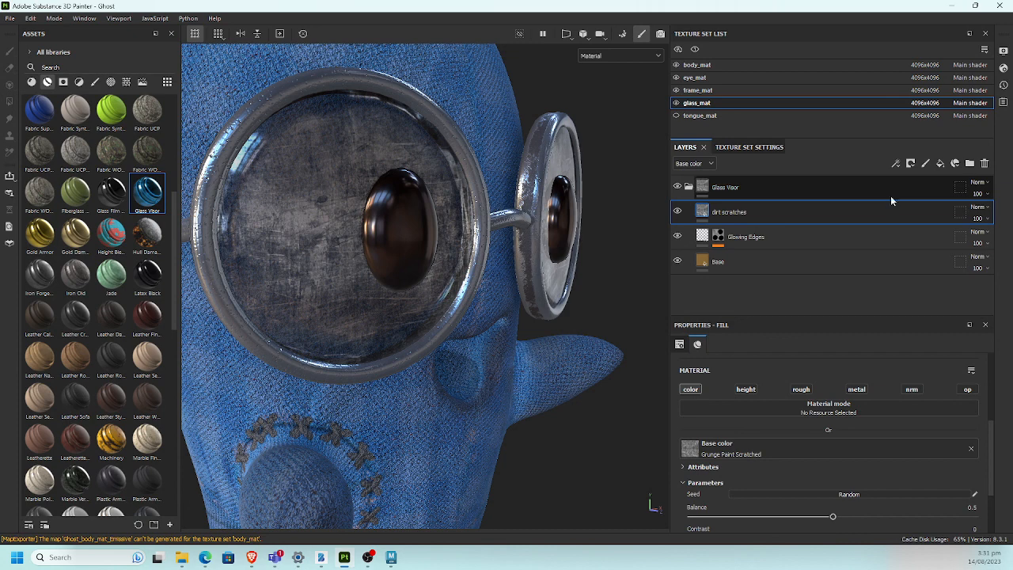
left_click(911, 164)
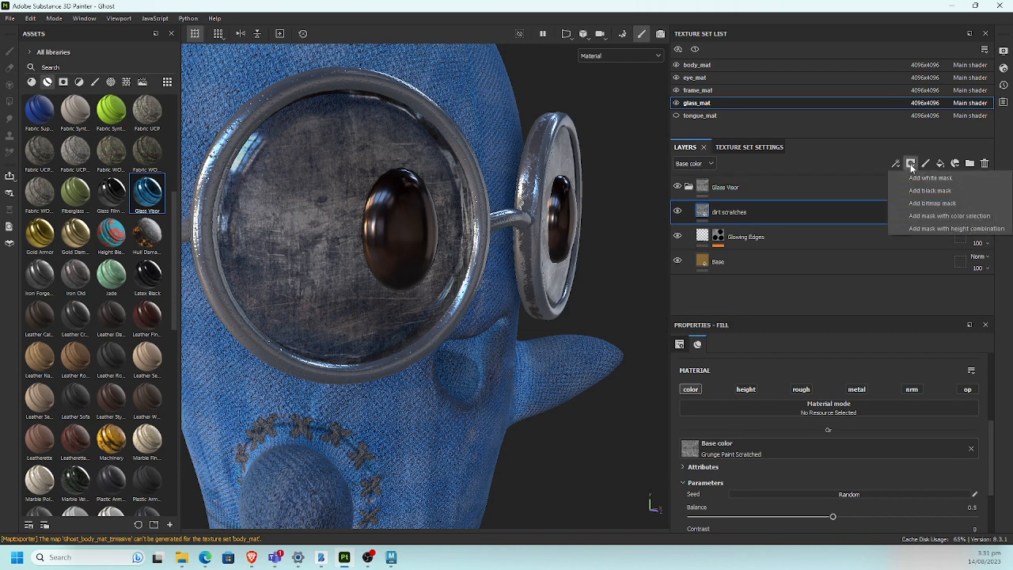
left_click(922, 189)
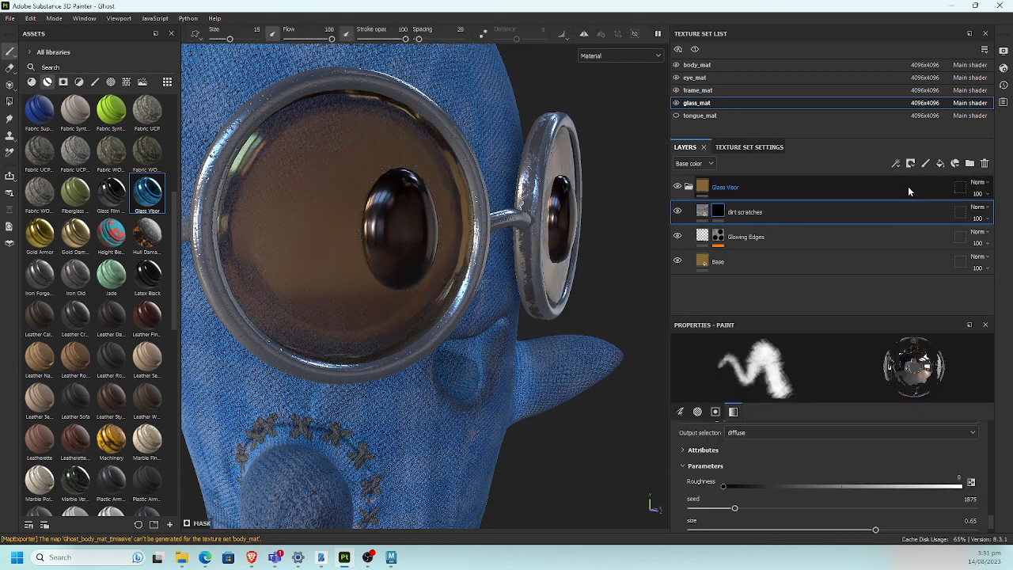
left_click(895, 164)
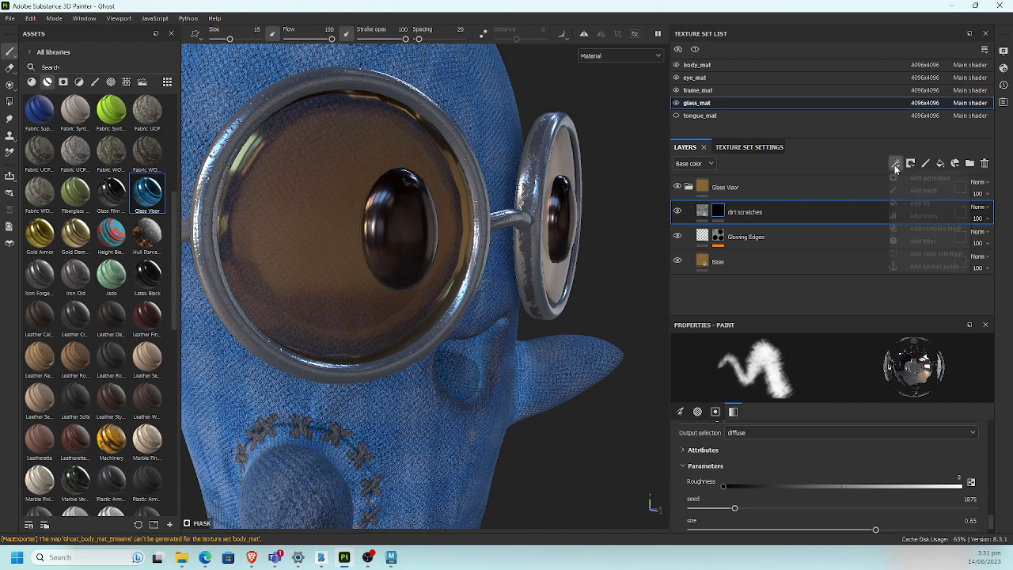
left_click(917, 191)
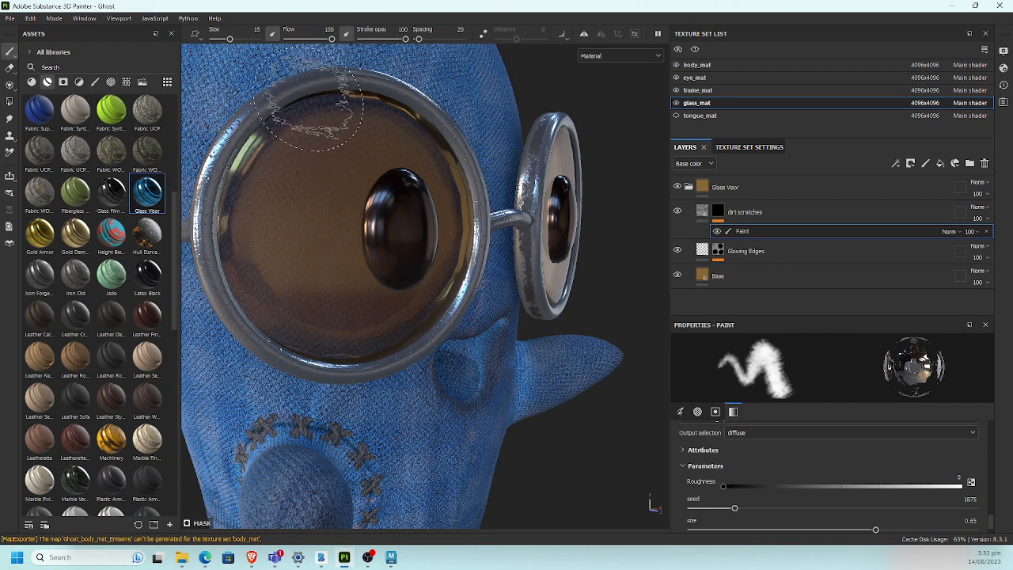
mouse_move(309, 130)
left_mouse_down()
mouse_move(226, 230)
mouse_move(269, 289)
mouse_move(387, 380)
mouse_move(443, 261)
mouse_move(447, 182)
mouse_move(385, 103)
left_mouse_up()
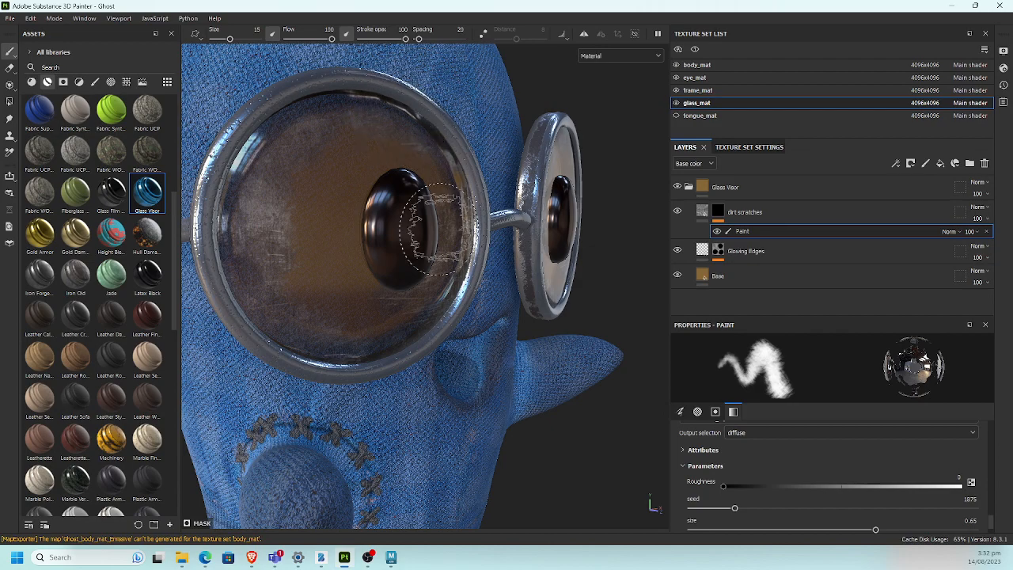
Step: Examine the painted scratches on both lenses from behind, close up and from the front of the ghost
left_click_drag(439, 226, 608, 214, "alt")
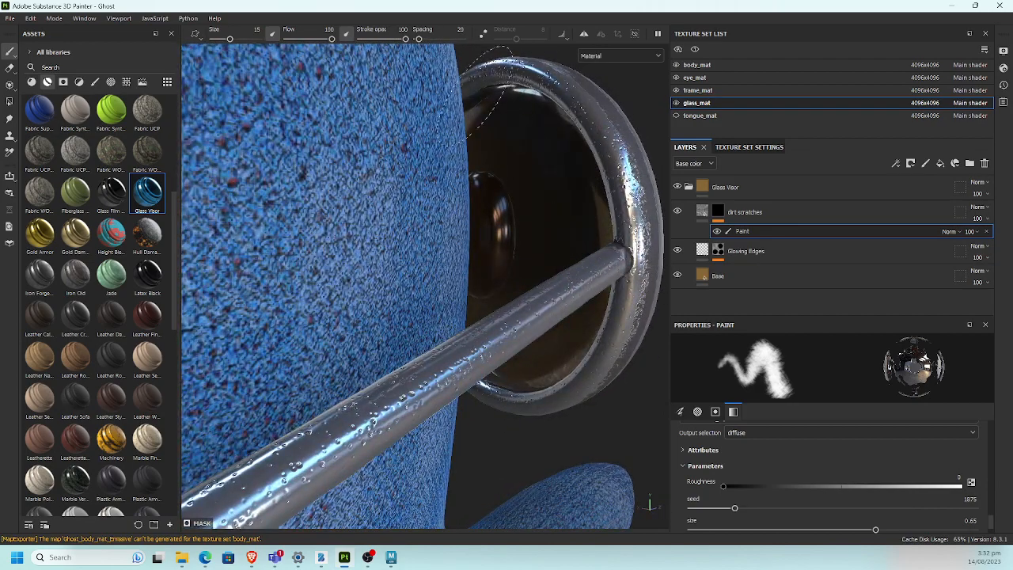
left_click_drag(408, 342, 190, 321, "alt")
right_click_drag(190, 320, 75, 264, "alt")
left_click_drag(348, 265, 227, 242, "alt")
mouse_move(503, 363)
middle_mouse_down("alt")
mouse_move(443, 298)
mouse_move(384, 257)
middle_mouse_up("alt")
right_click_drag(385, 257, 362, 257, "alt")
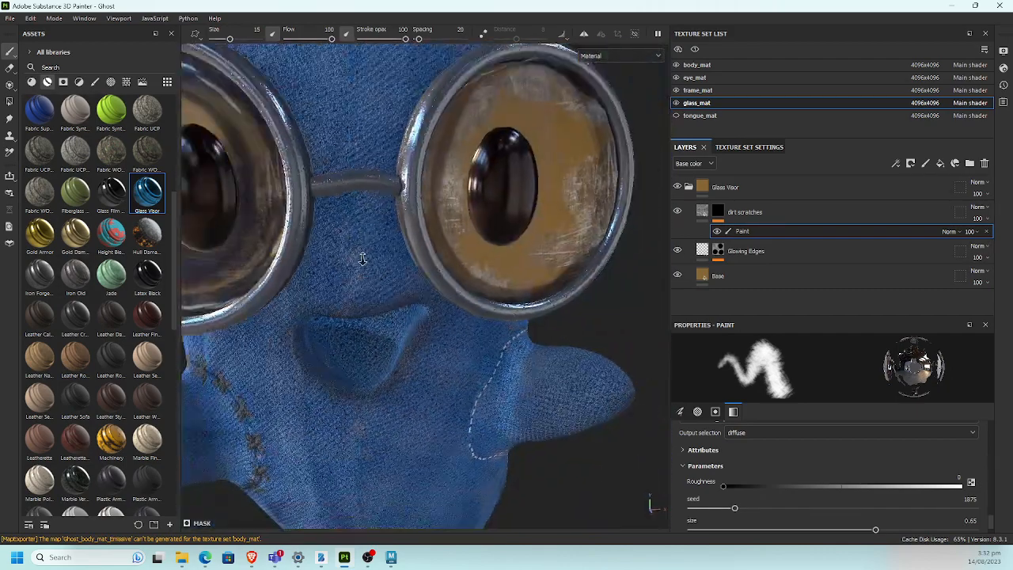
left_click_drag(361, 258, 410, 287, "alt")
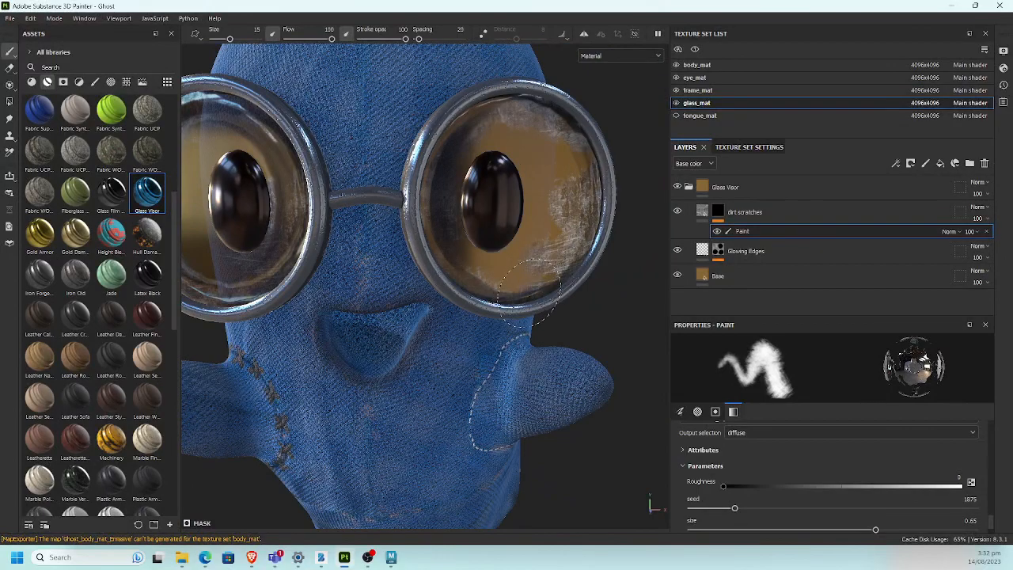
left_click_drag(522, 283, 344, 288, "alt")
right_click_drag(345, 288, 300, 290, "alt")
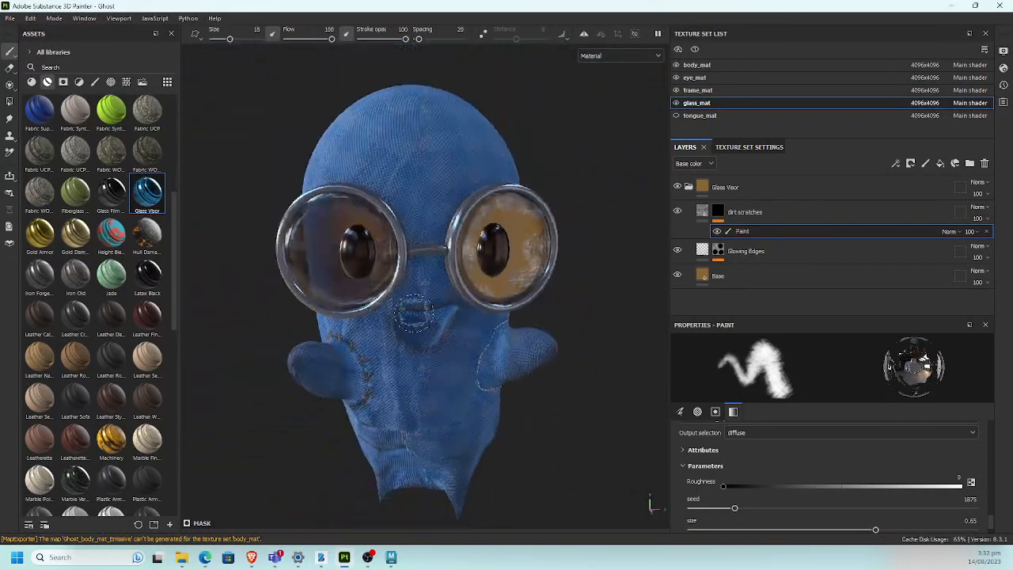
Step: Lower the dirt scratches layer's opacity to 64 for the base color channel, judging the result close up on the lens
left_click_drag(414, 317, 494, 312, "alt")
right_click_drag(515, 324, 625, 348, "alt")
right_click_drag(443, 324, 500, 318, "alt")
middle_click_drag(500, 319, 488, 336, "alt")
left_click_drag(487, 336, 481, 293, "alt")
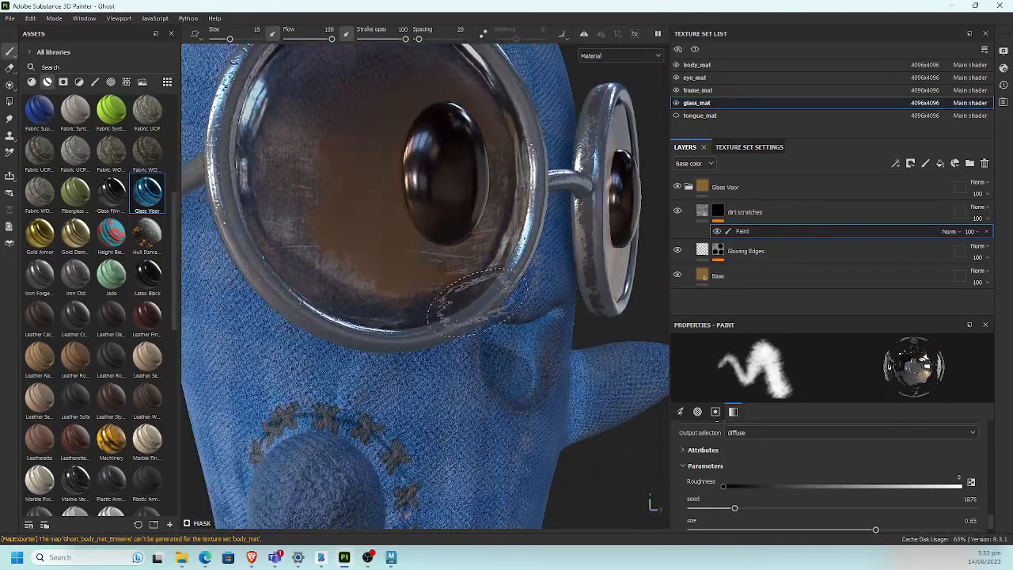
left_click(981, 220)
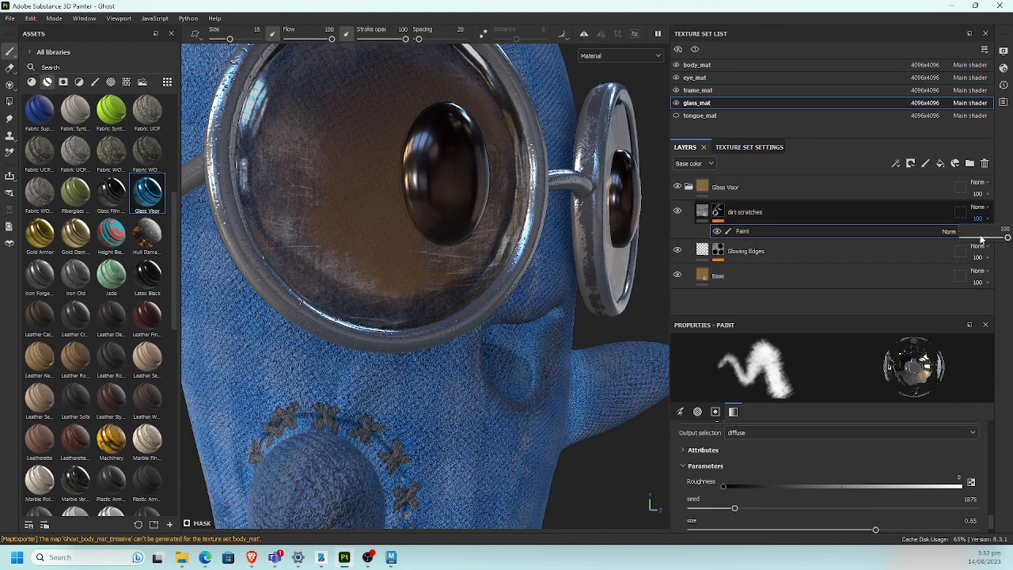
left_click(987, 237)
left_click(974, 231)
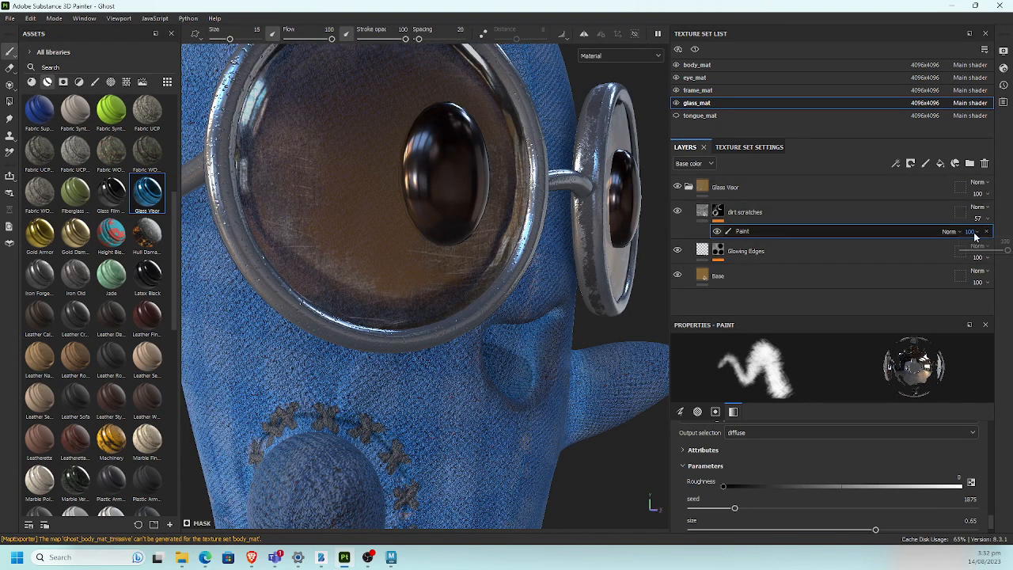
left_click(984, 220)
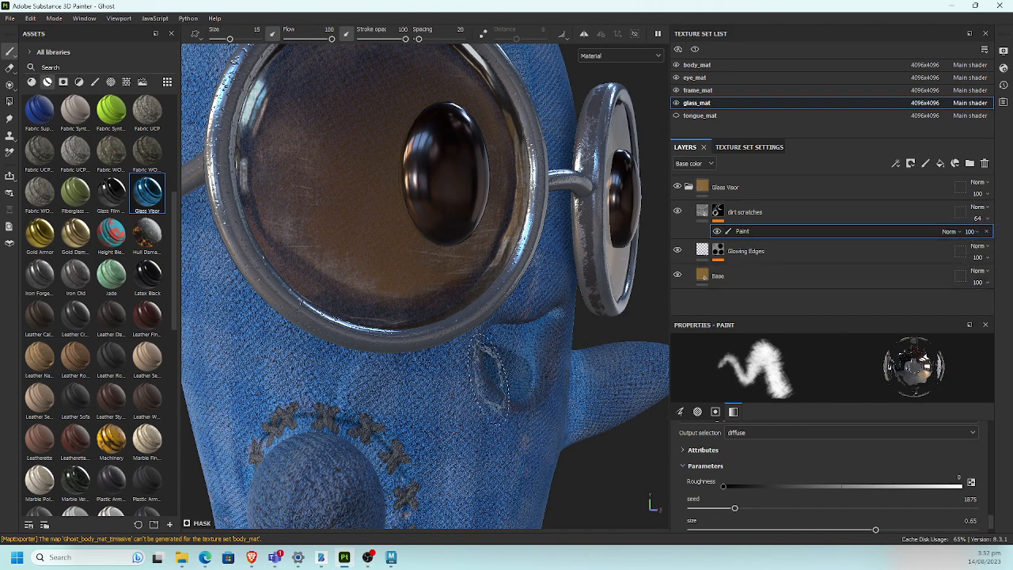
scroll(500, 376, "down", 3)
mouse_move(451, 340)
left_mouse_down("alt")
mouse_move(481, 307)
mouse_move(436, 326)
left_mouse_up("alt")
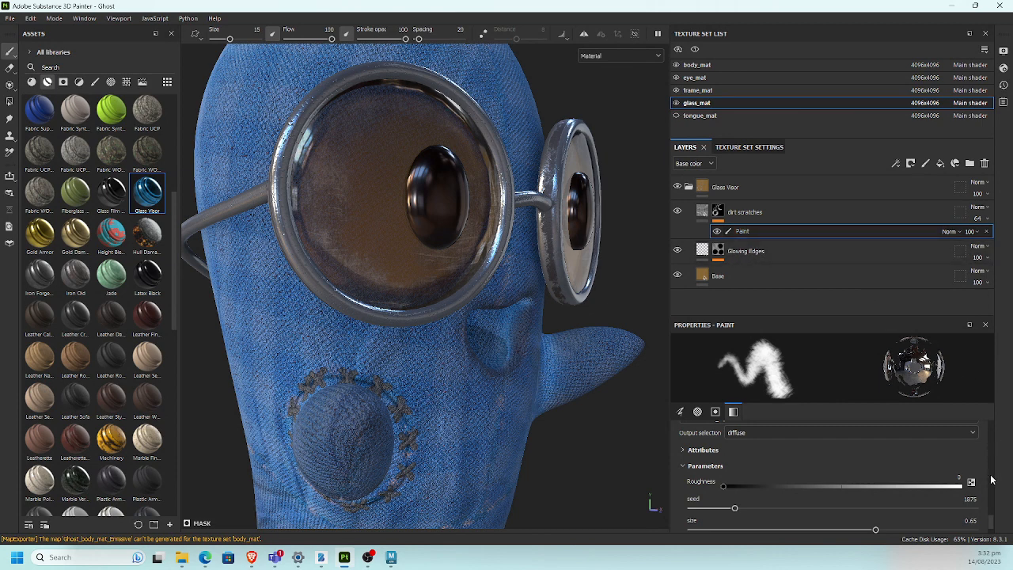
Step: Enable the normal channel of the dirt scratches layer and assign Grunge Paint Scratched as its normal texture
scroll(990, 480, "up", 3)
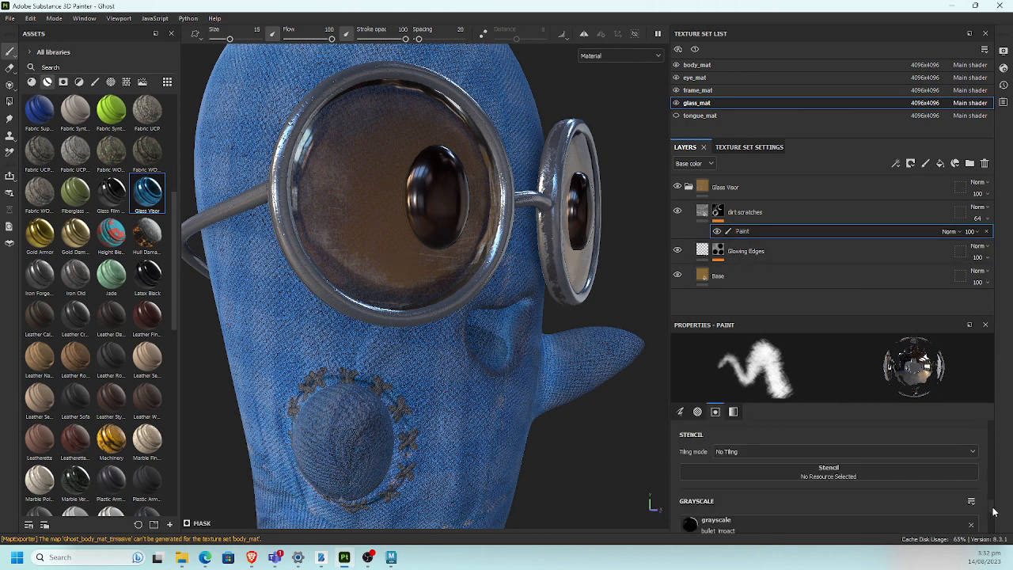
scroll(994, 512, "up", 10)
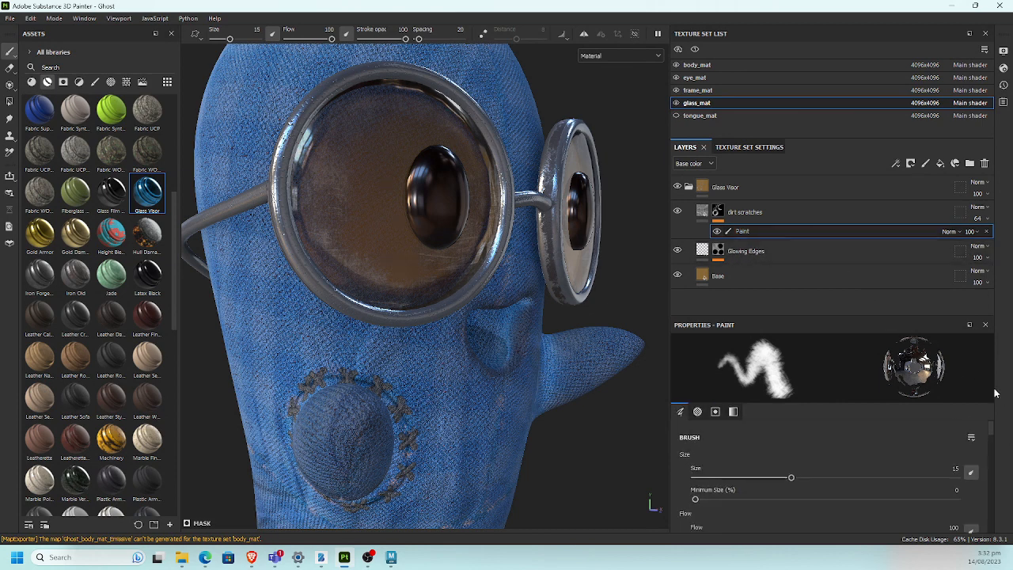
left_click(810, 212)
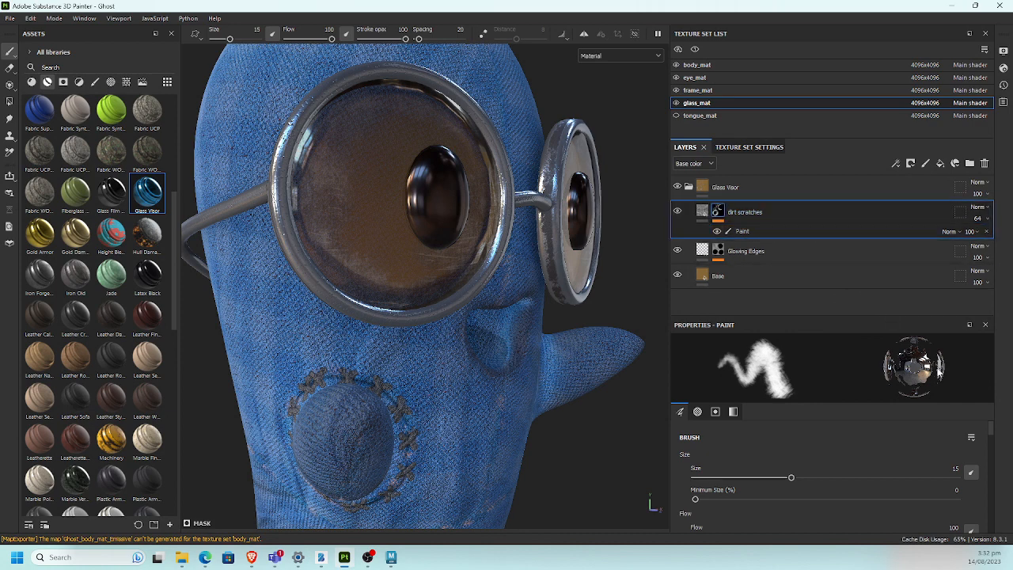
left_click(701, 212)
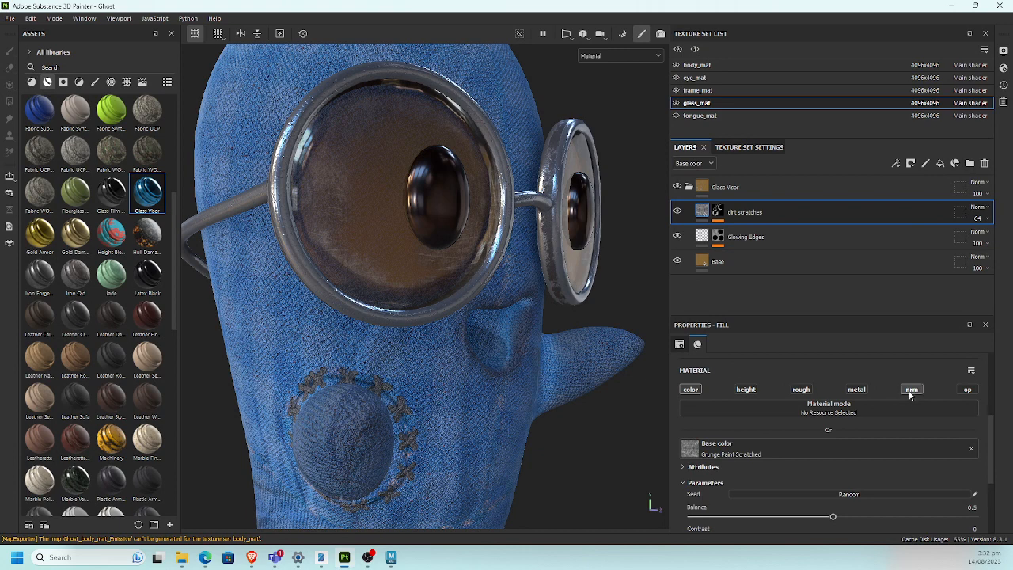
left_click_drag(992, 455, 992, 505)
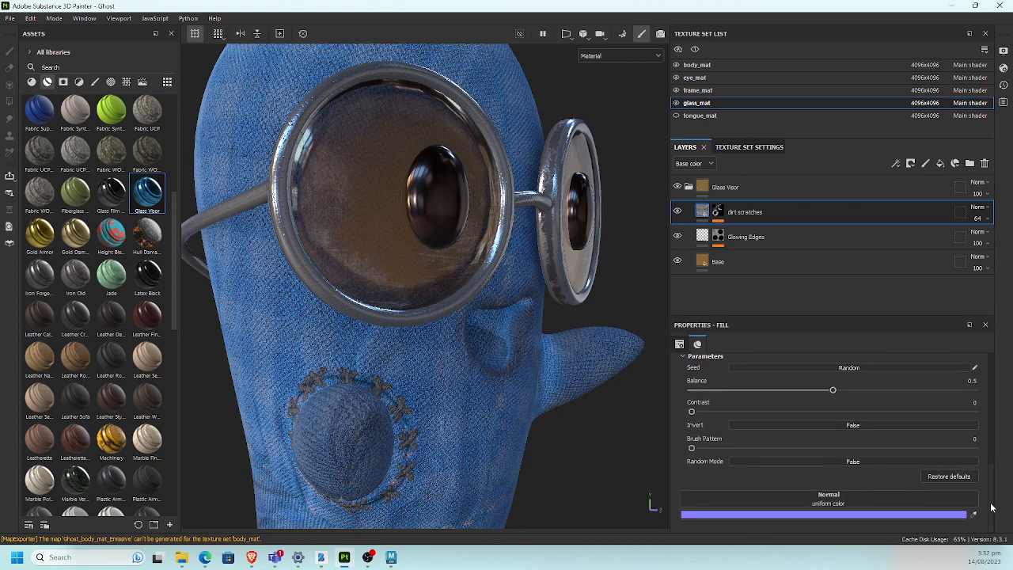
left_click(871, 507)
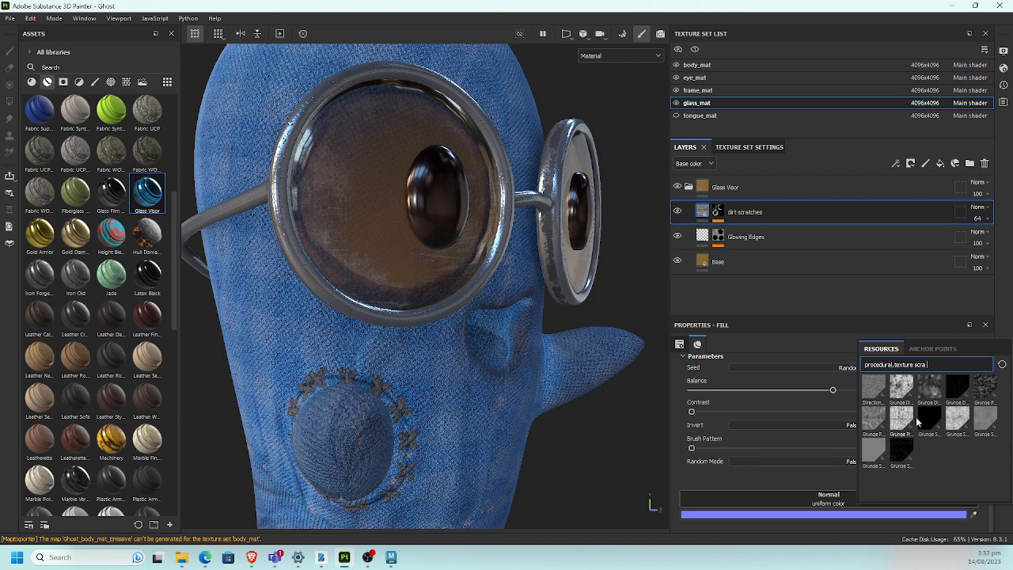
left_click(872, 426)
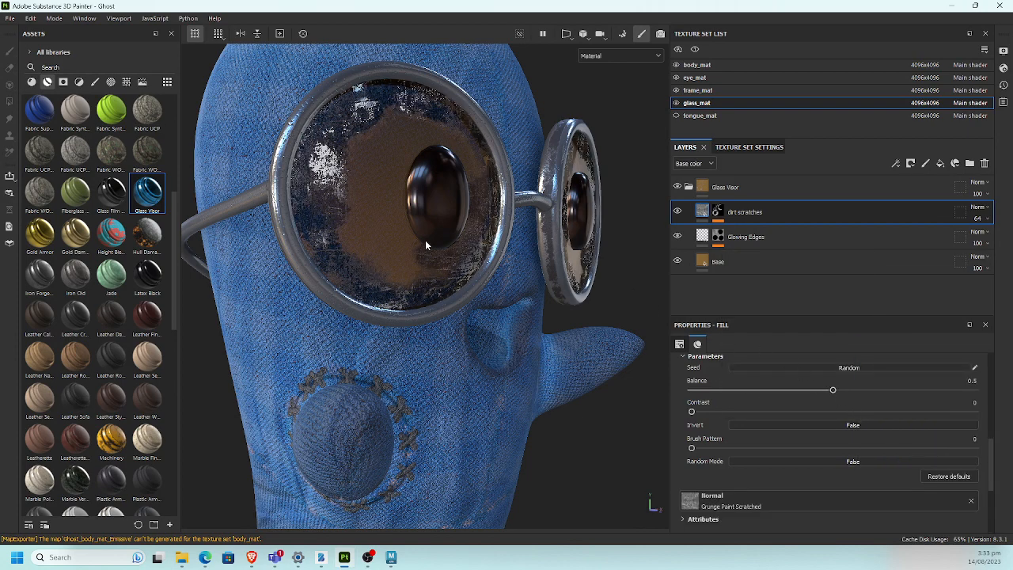
Step: Try different balance values for the dirt scratches layer's normal texture, return balance to 0.5, and set Invert to True
scroll(407, 254, "up", 6)
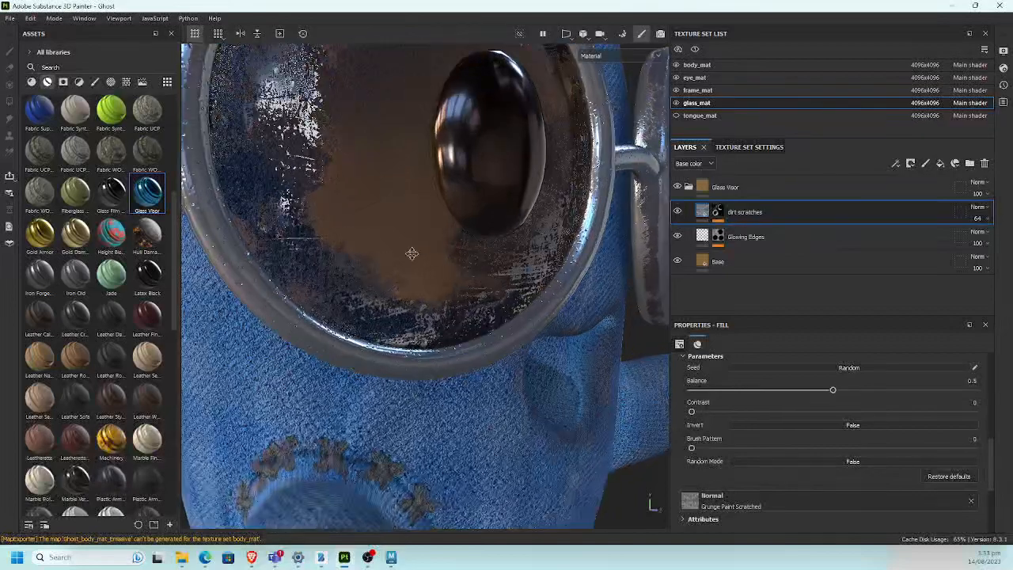
mouse_move(382, 333)
left_mouse_down("alt")
mouse_move(391, 345)
mouse_move(381, 351)
left_mouse_up("alt")
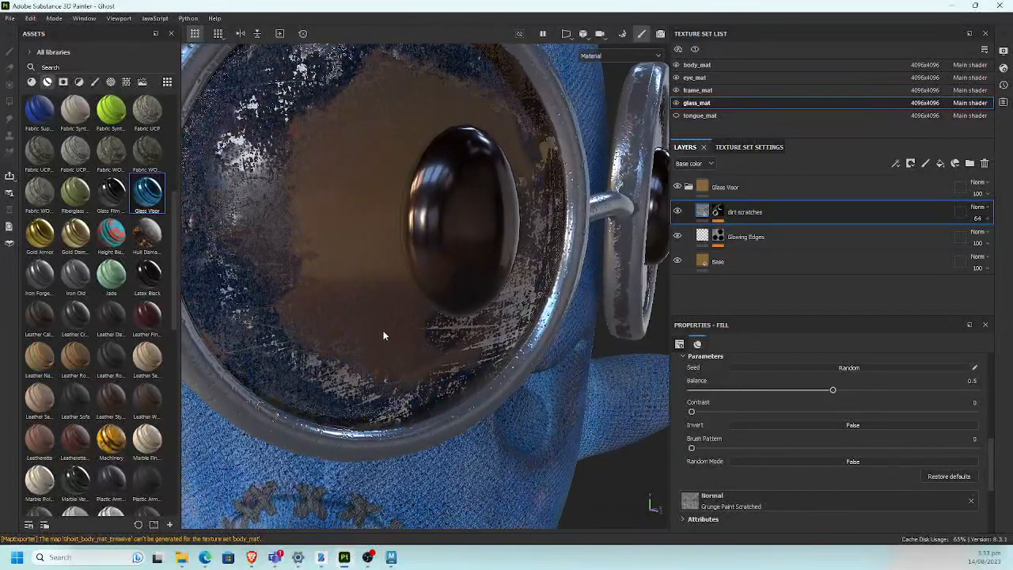
middle_click_drag(386, 315, 406, 235, "alt")
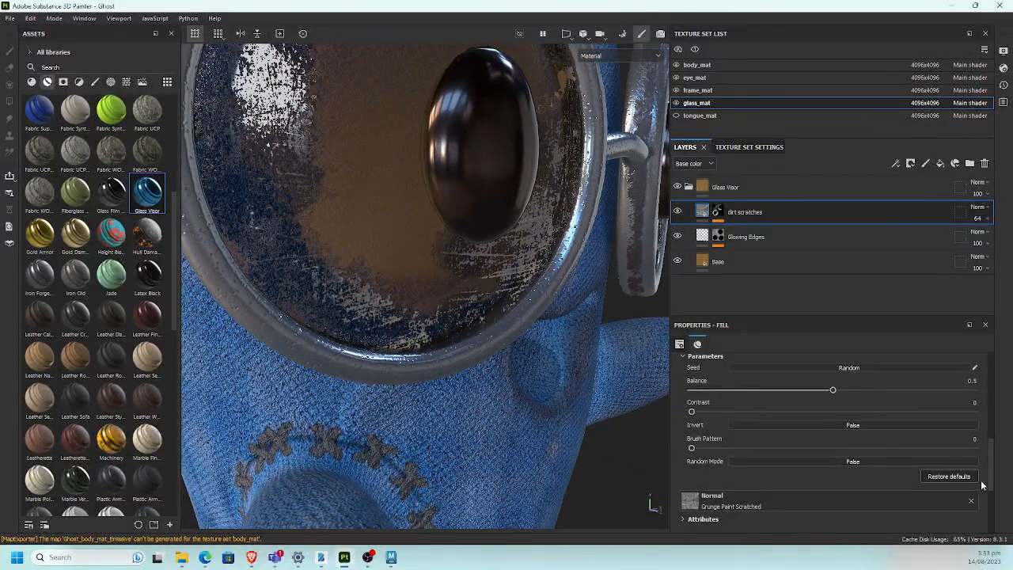
left_click_drag(992, 478, 996, 519)
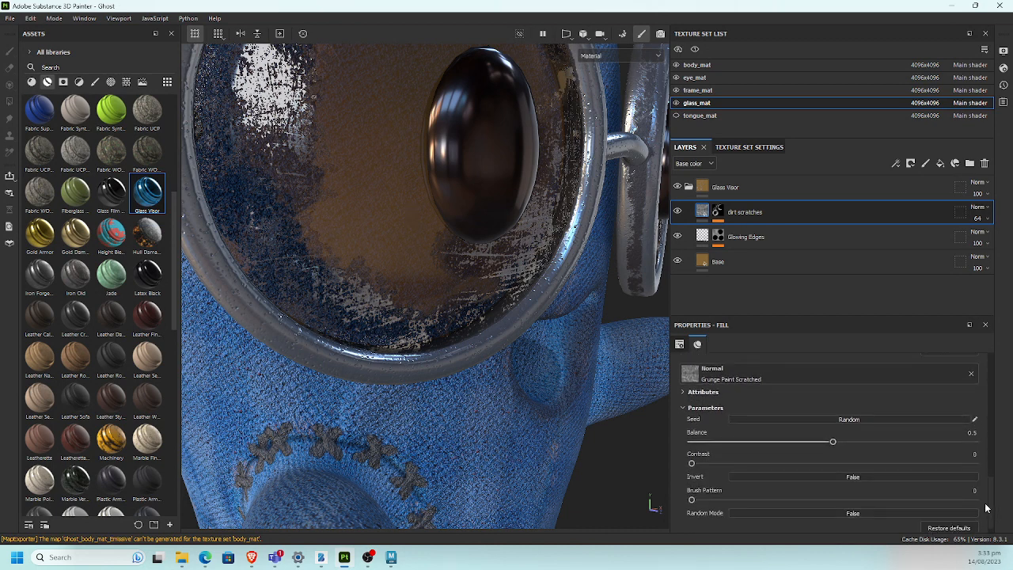
left_click(714, 441)
left_click_drag(716, 443, 833, 441)
left_click(808, 476)
left_click(807, 479)
left_click(805, 478)
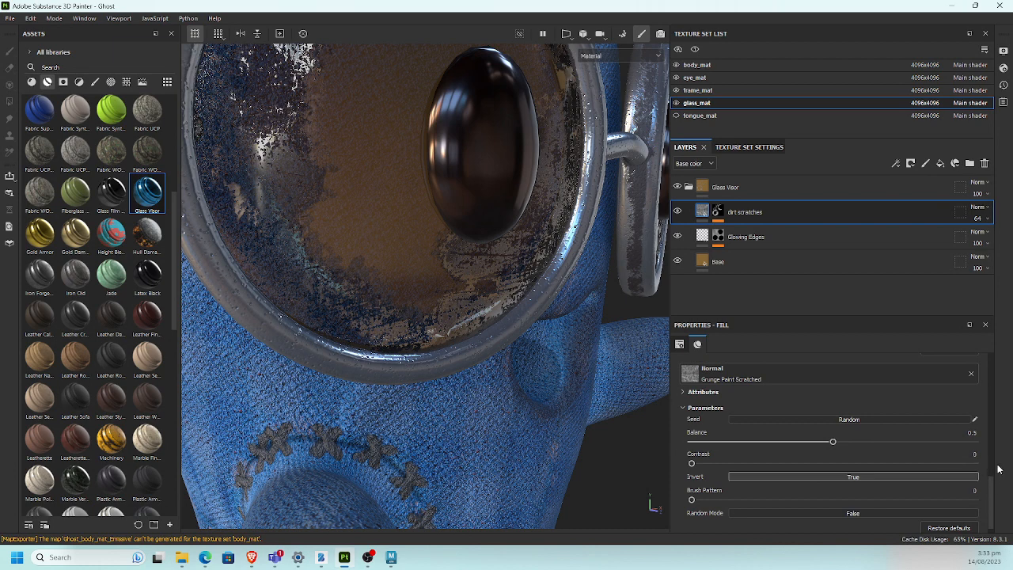
Step: Try removing Grunge Paint Scratched from the dirt scratches layer's base color, and undo the removal
scroll(998, 469, "up", 3)
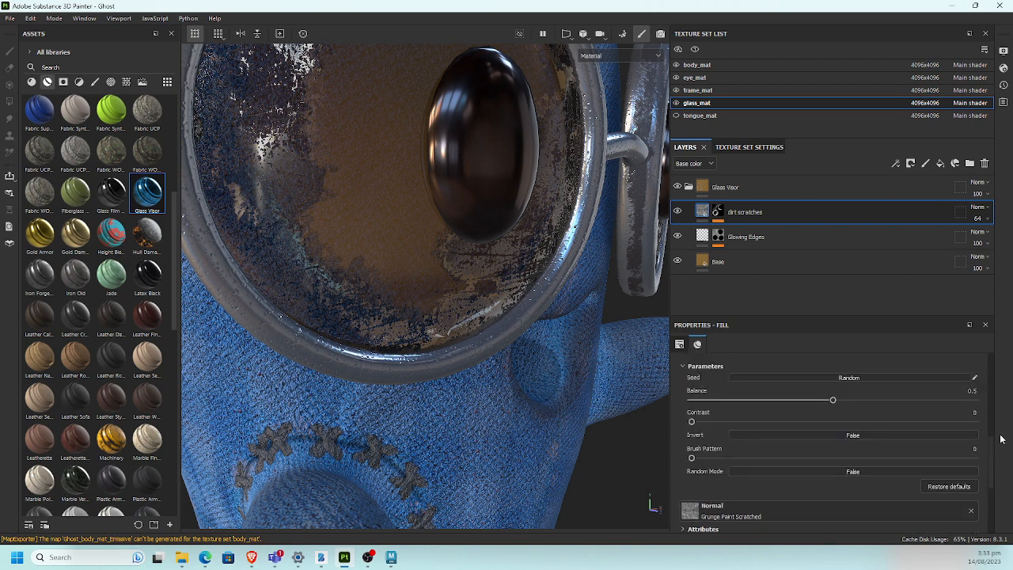
scroll(999, 419, "up", 3)
scroll(999, 402, "down", 3)
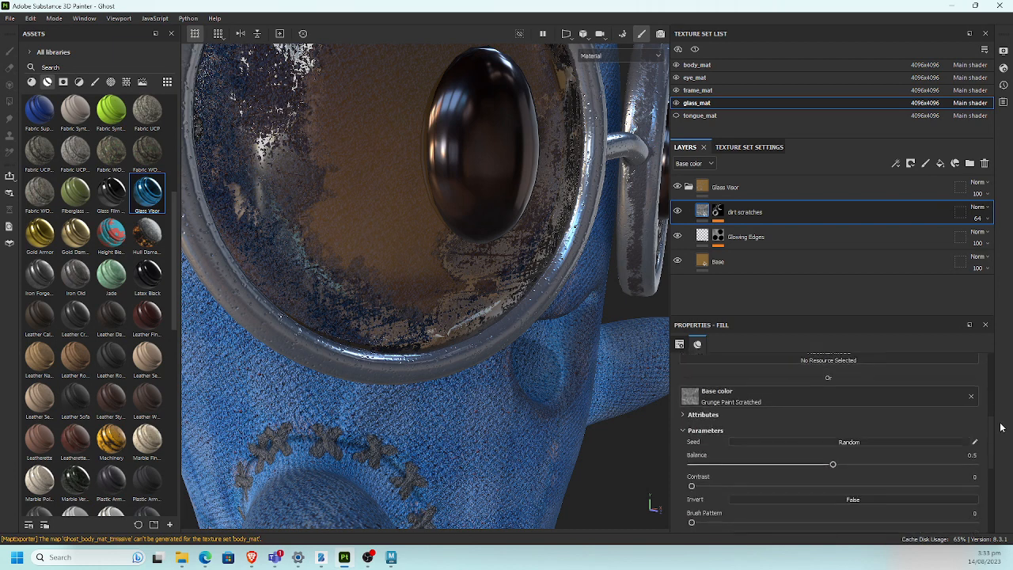
scroll(1000, 428, "down", 1)
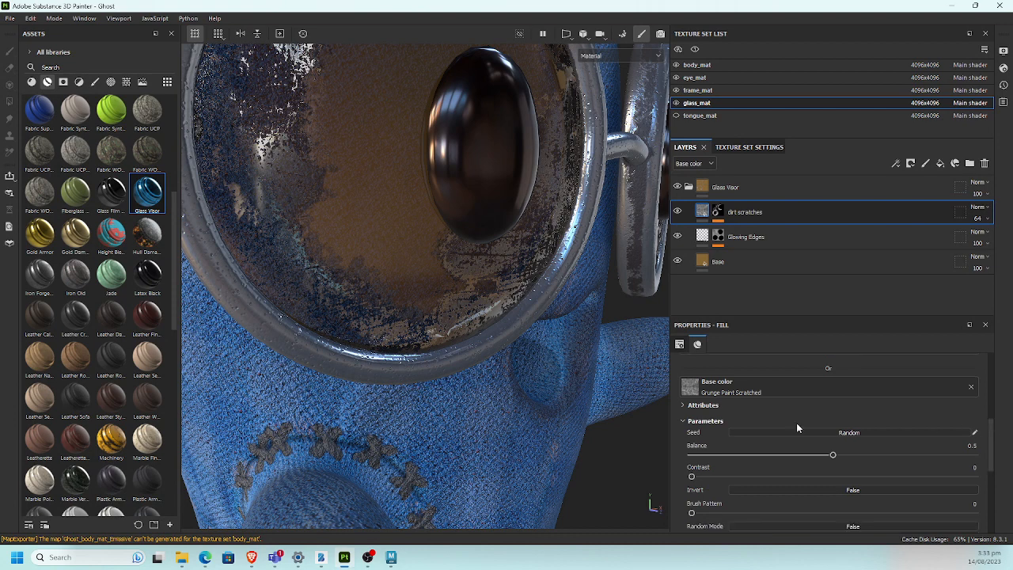
left_click(702, 405)
left_click(711, 407)
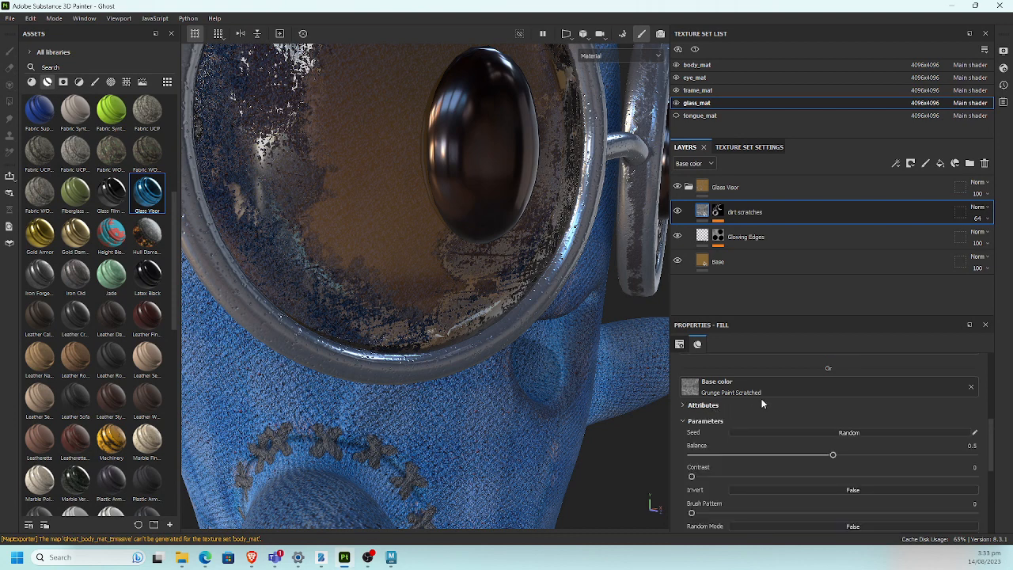
left_click(970, 387)
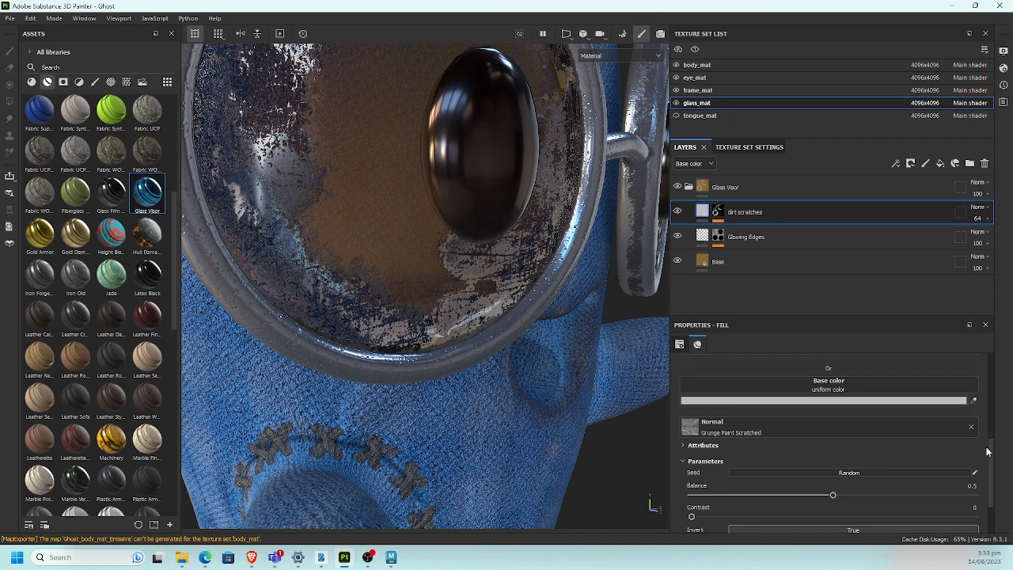
scroll(992, 453, "up", 1)
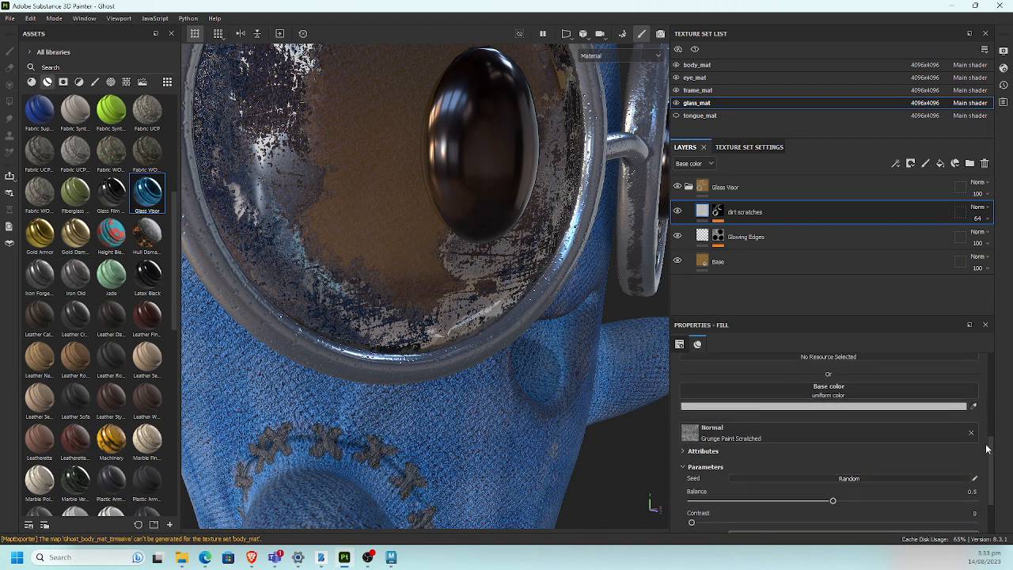
key("ctrl+z")
Step: Remove Grunge Paint Scratched from the dirt scratches layer's normal channel and disable that channel
scroll(990, 447, "down", 3)
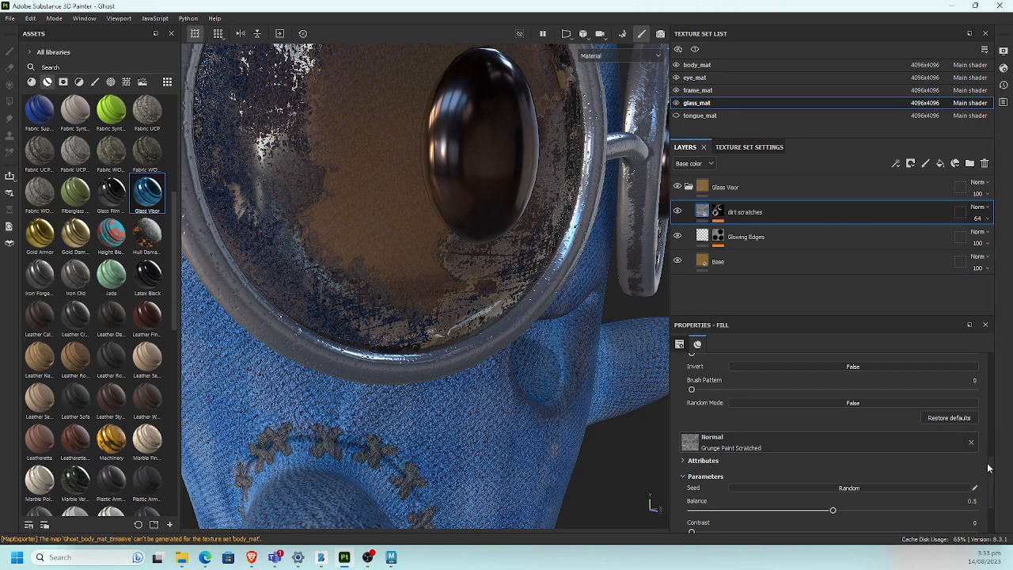
scroll(976, 450, "down", 3)
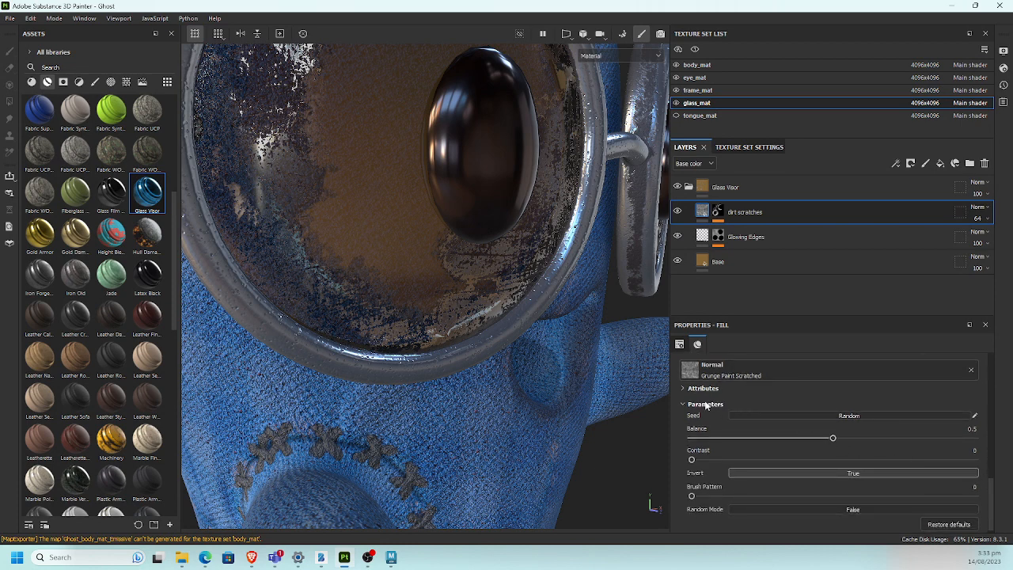
left_click(684, 389)
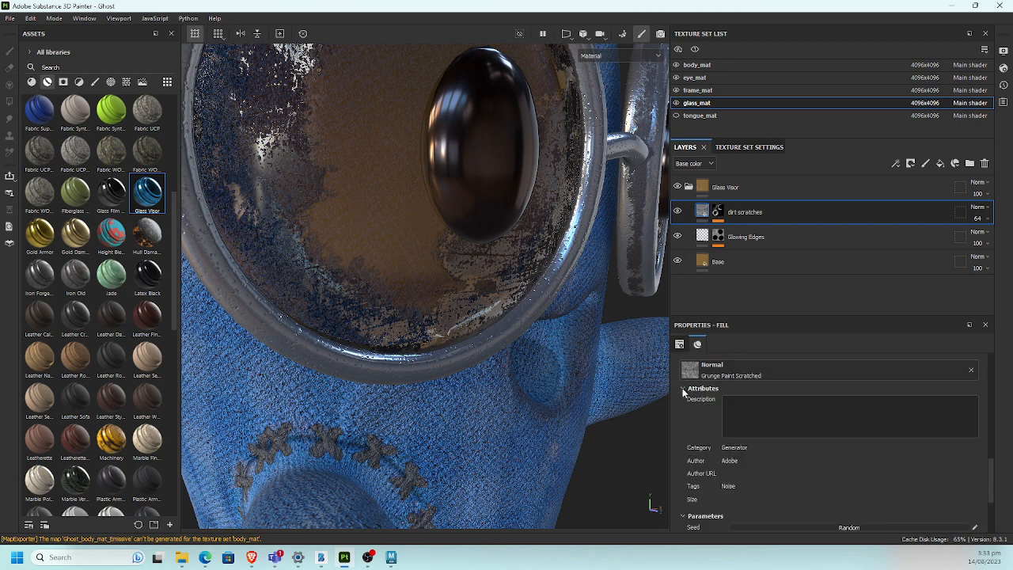
left_click(684, 389)
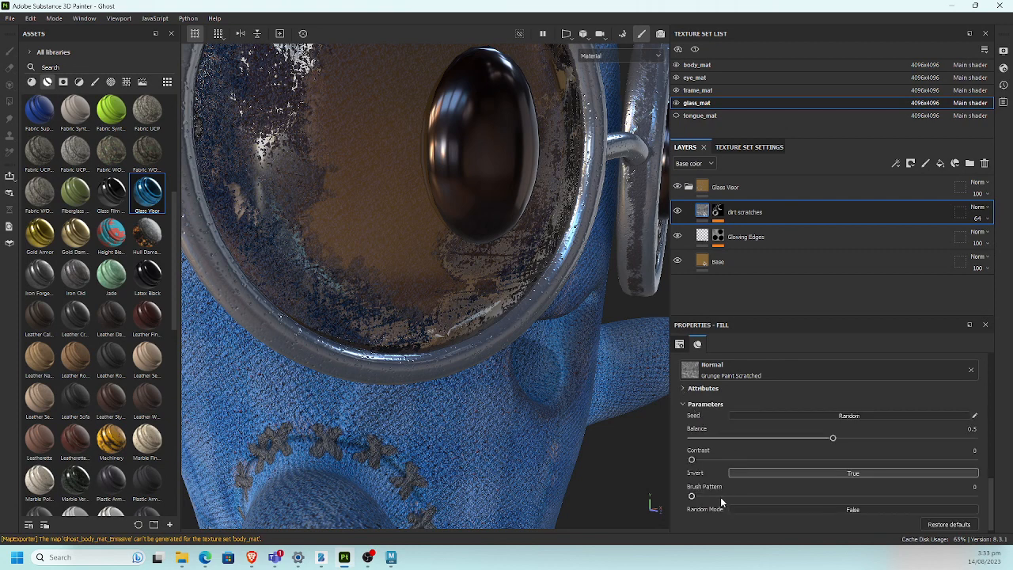
left_click(972, 371)
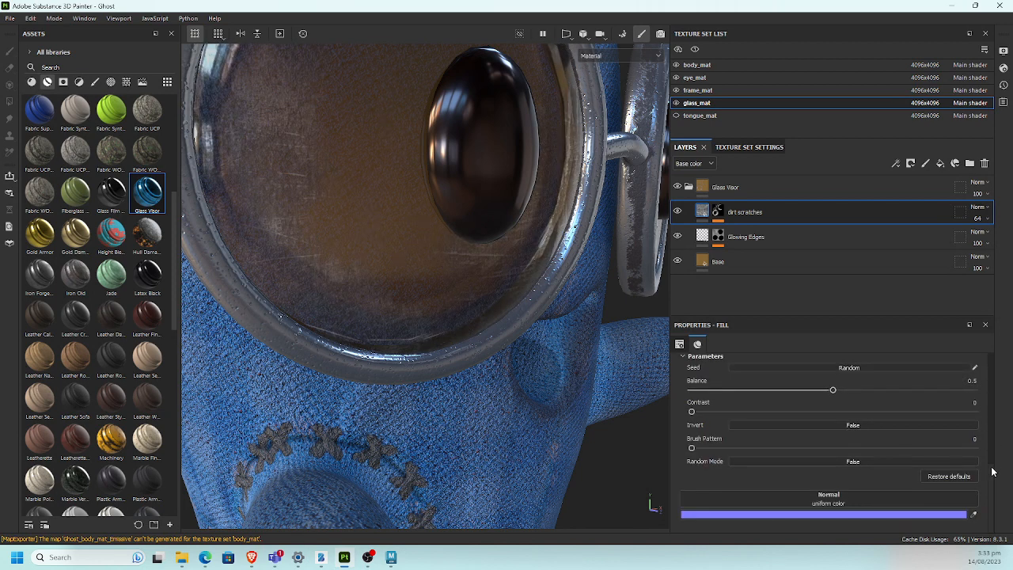
scroll(949, 443, "up", 5)
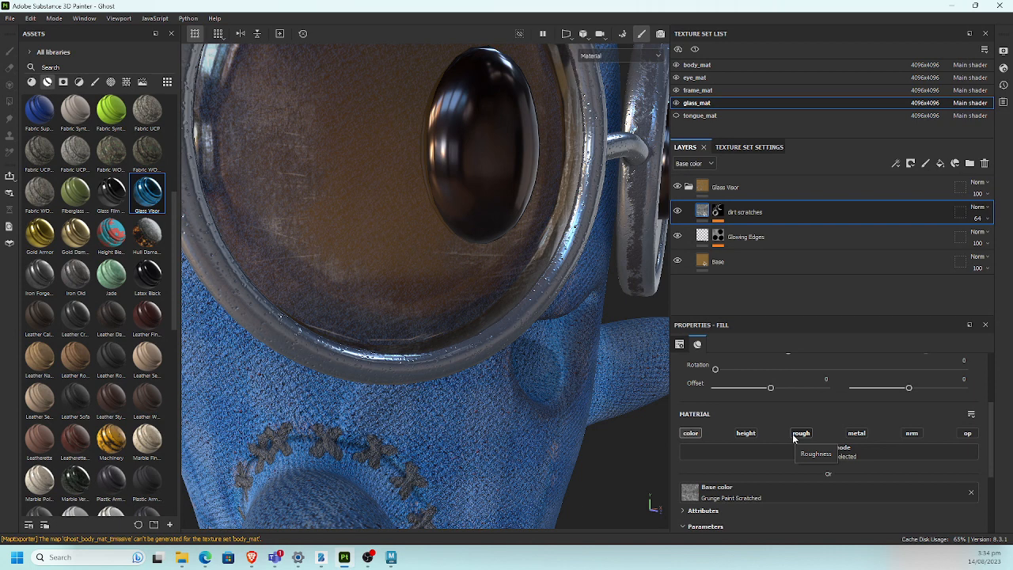
Step: Lower the Base layer's roughness to 0.0562 and reselect the fill of the dirt scratches layer
left_click(768, 190)
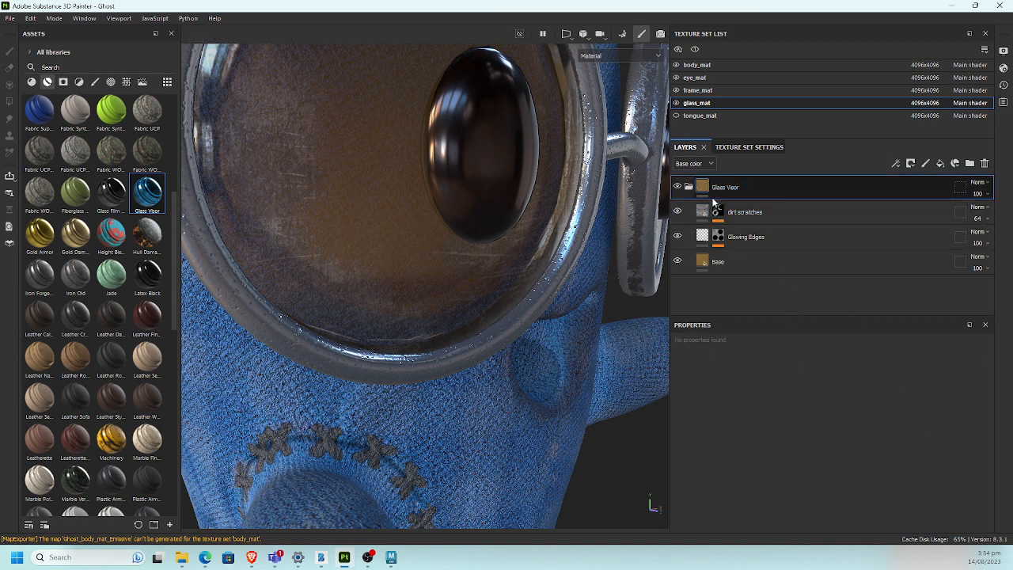
left_click(767, 261)
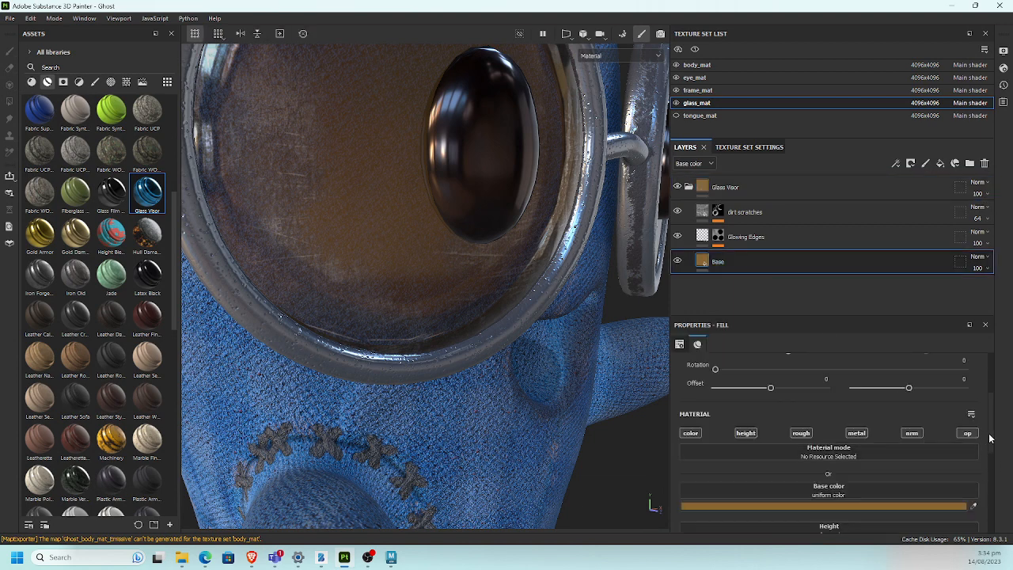
scroll(986, 451, "down", 3)
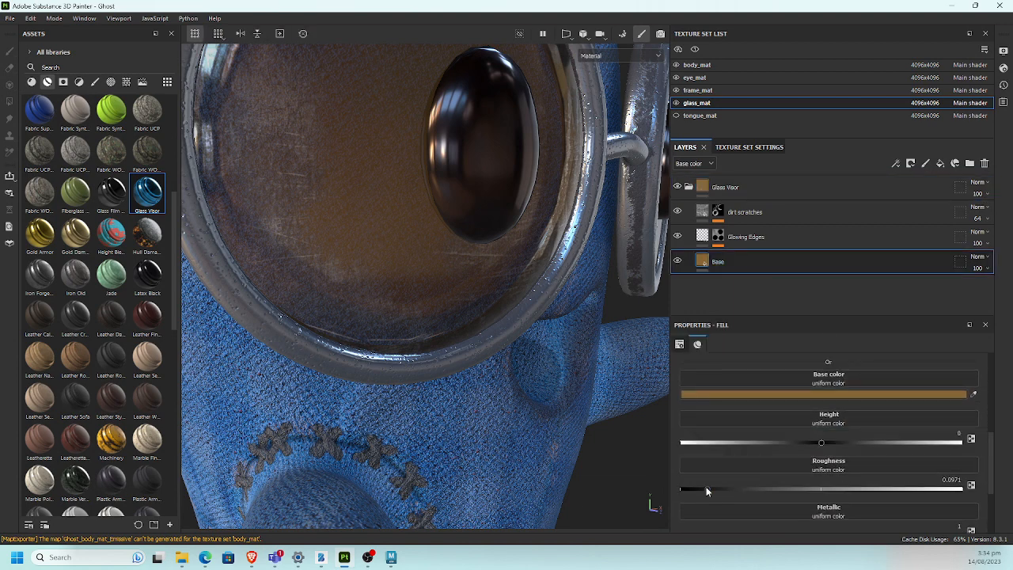
mouse_move(694, 494)
left_mouse_down()
mouse_move(959, 497)
mouse_move(683, 490)
mouse_move(707, 492)
mouse_move(696, 489)
left_mouse_up()
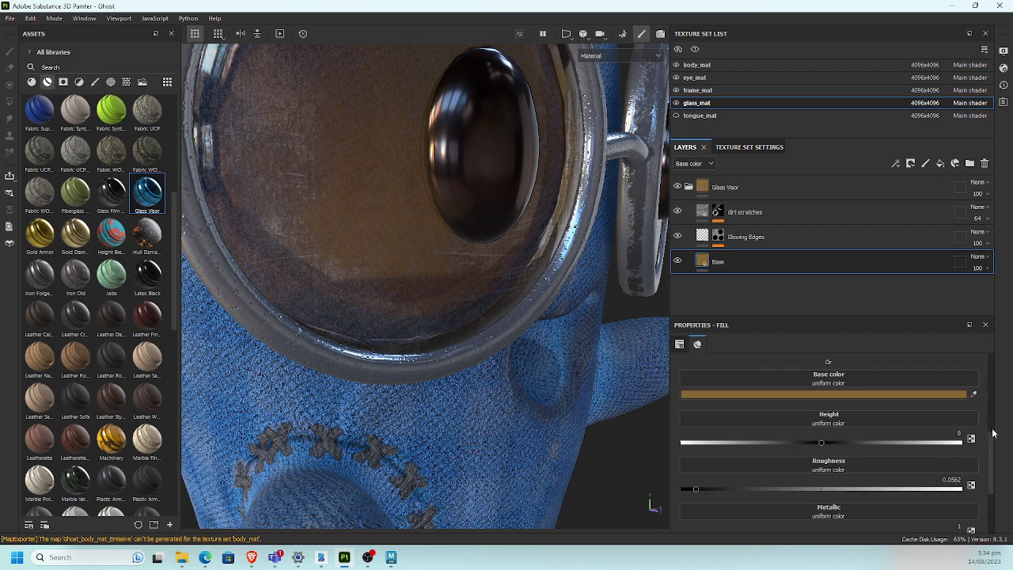
scroll(993, 433, "up", 2)
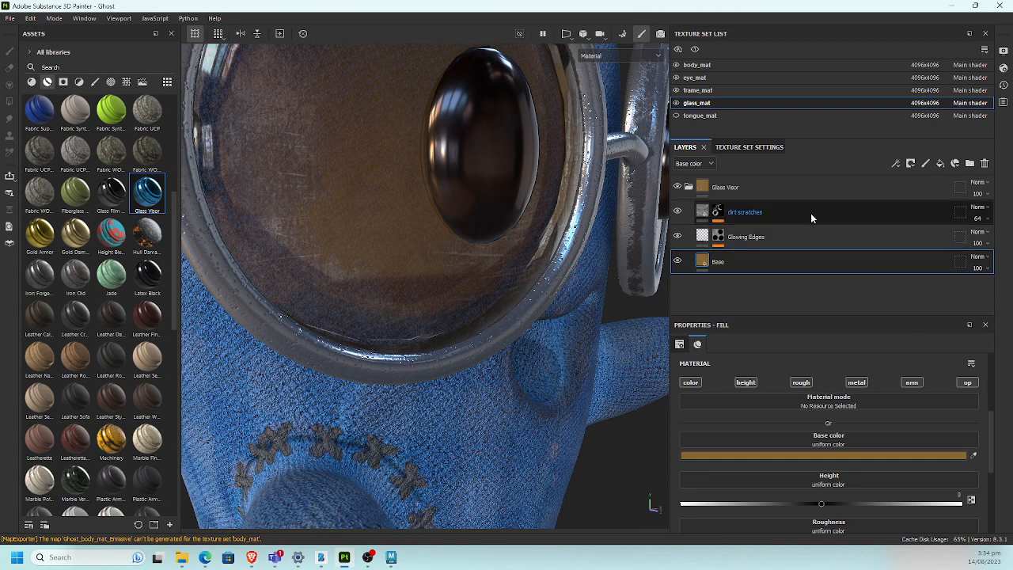
left_click(699, 220)
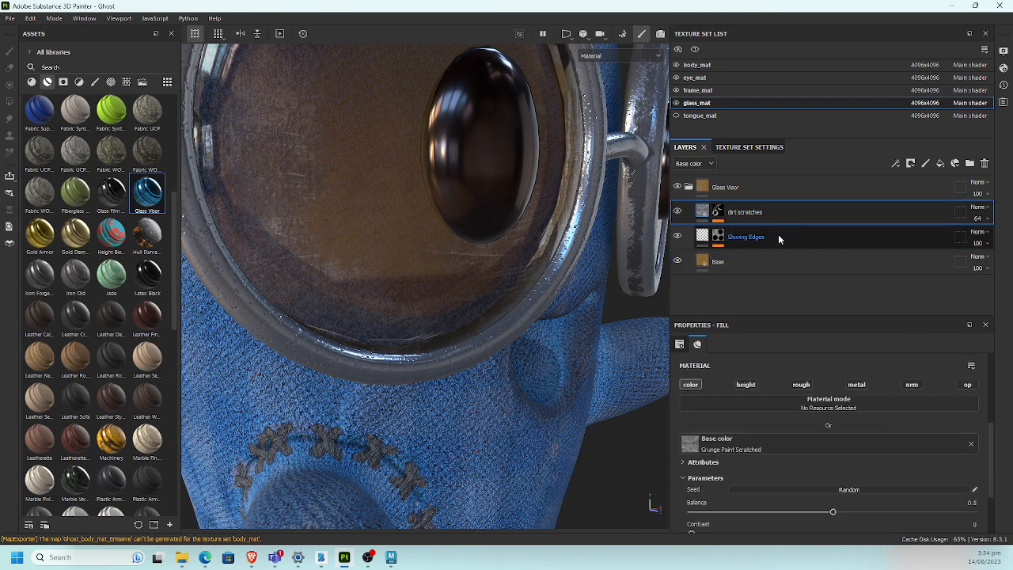
Step: Add a fill layer above the dirt scratches layer and leave only its height channel enabled
right_click_drag(558, 329, 379, 307, "alt")
right_click_drag(525, 341, 440, 355, "alt")
left_click_drag(441, 355, 517, 332, "alt")
right_click_drag(517, 332, 518, 409, "alt")
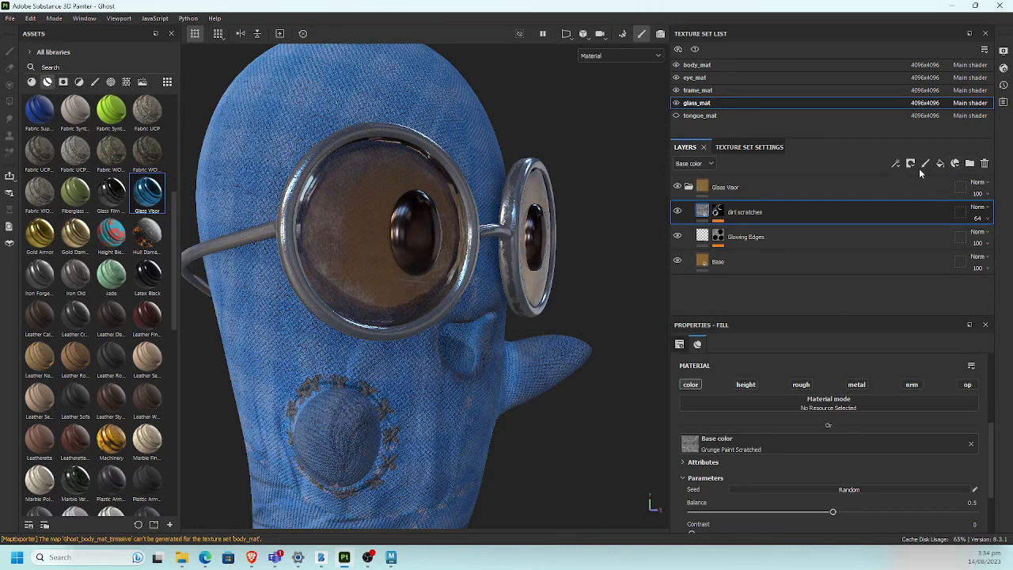
left_click_drag(492, 257, 502, 268, "alt")
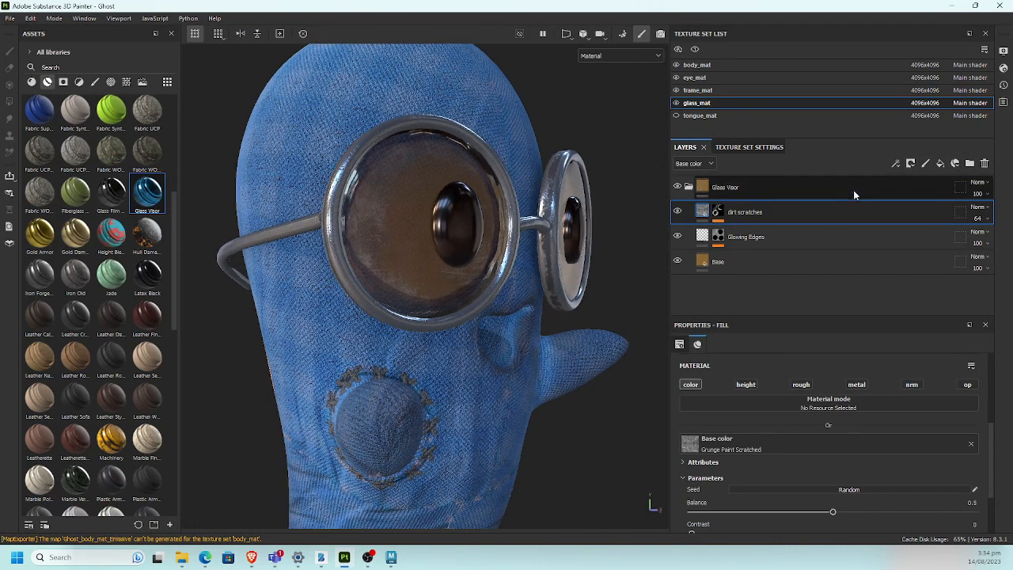
left_click(937, 166)
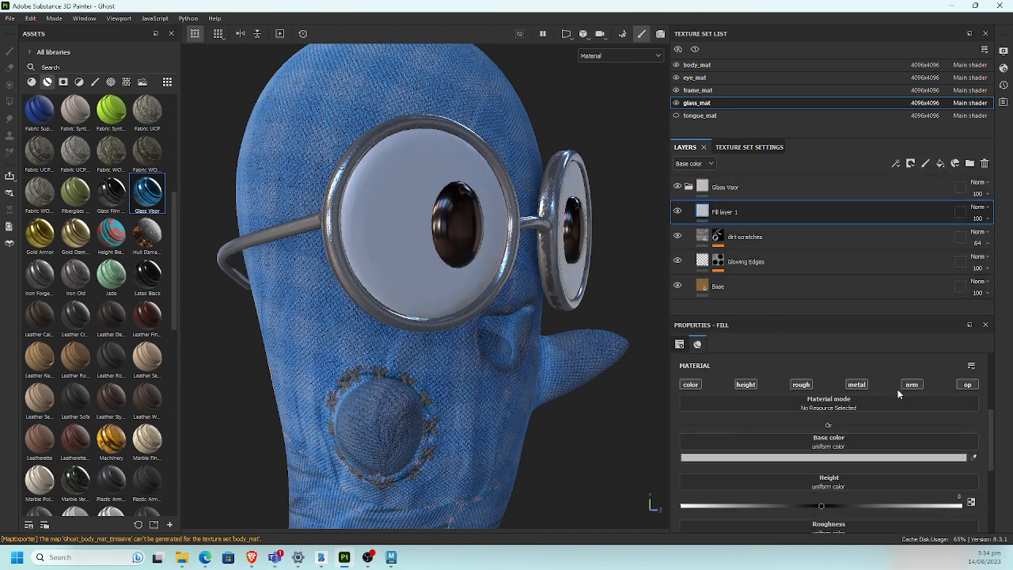
left_click(690, 385)
left_click(801, 384)
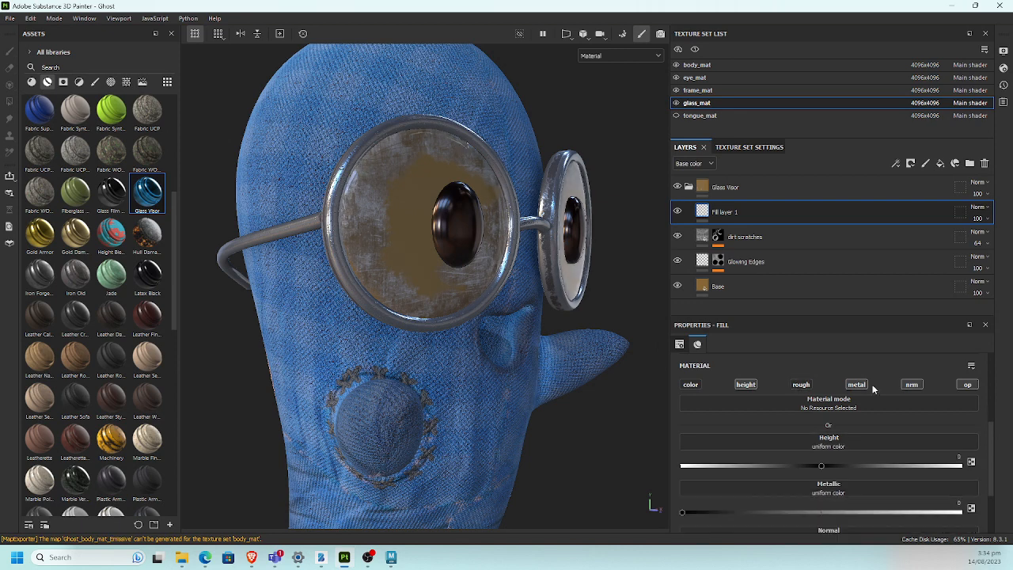
left_click(856, 385)
left_click(912, 385)
left_click(967, 385)
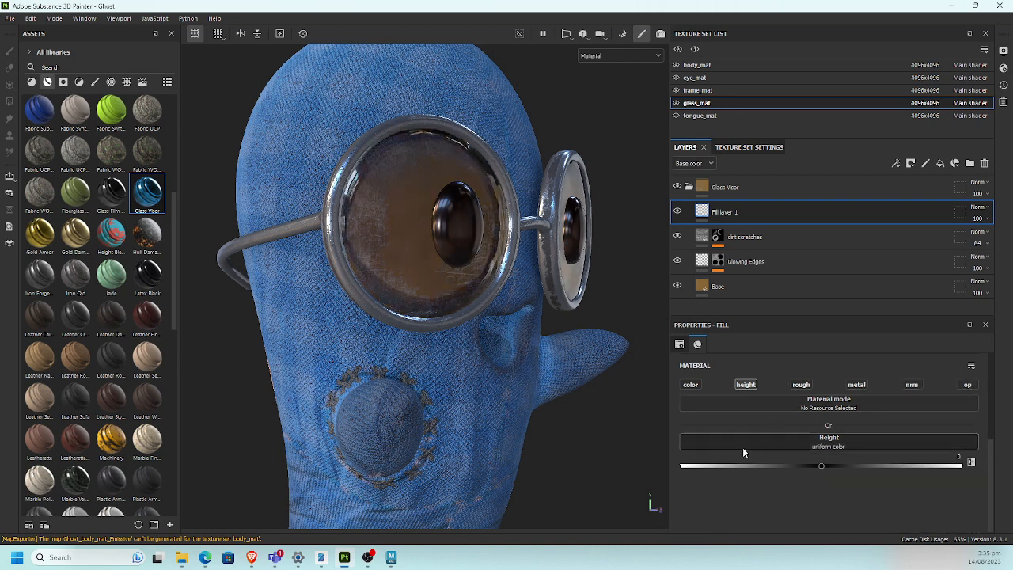
Step: Try Grunge Paint Scratched as the new fill layer's height texture, and remove it
left_click(777, 440)
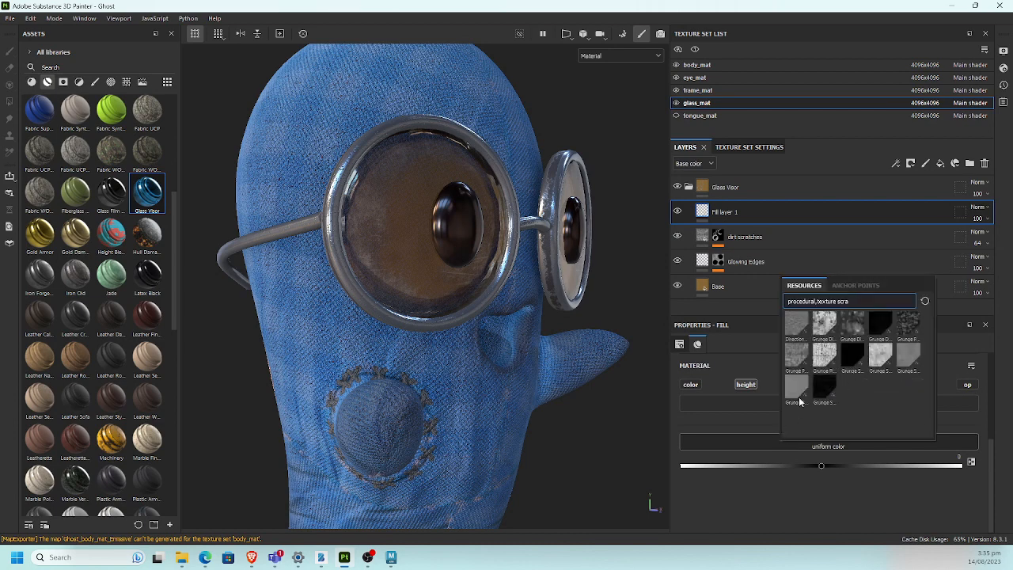
left_click(790, 362)
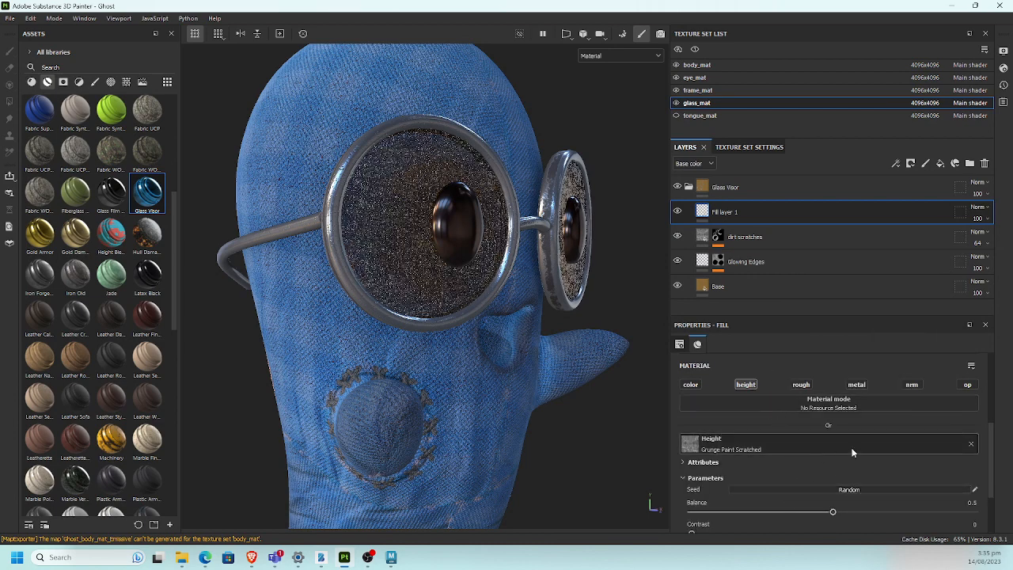
left_click(972, 446)
Step: Assign Grunge Plaster Cracked to the fill layer's height and set its balance to 0.77
left_click(799, 446)
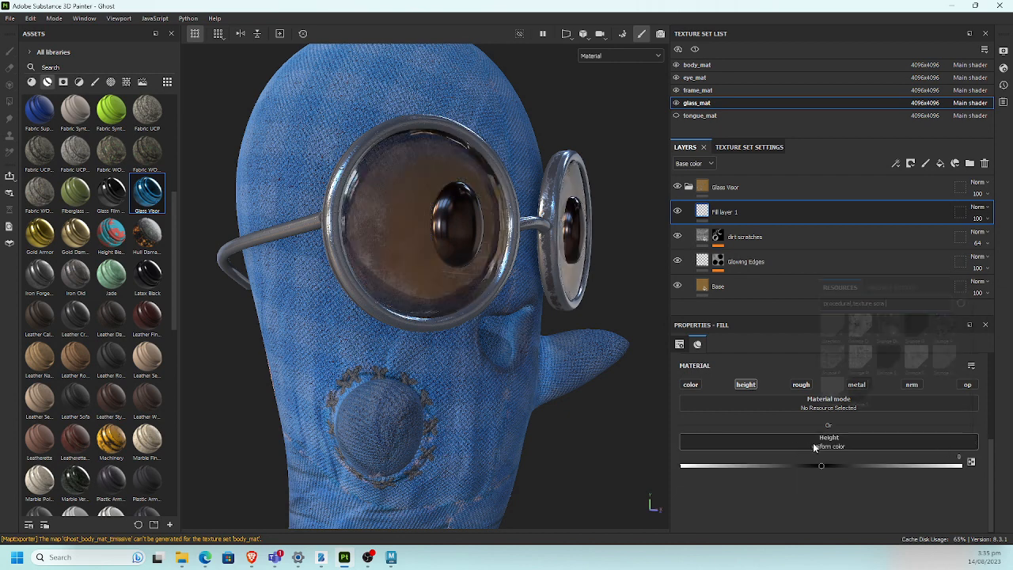
left_click(855, 364)
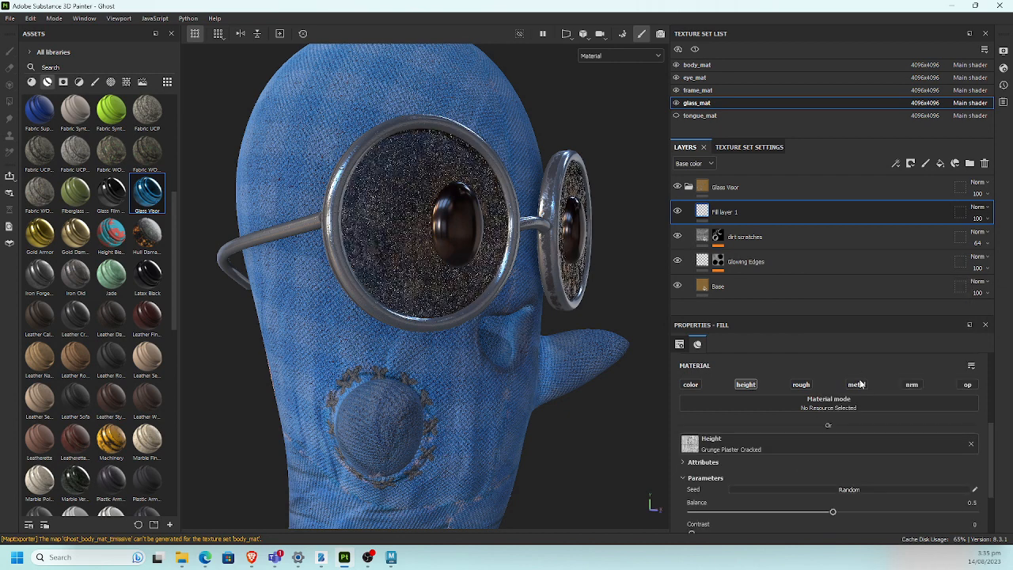
right_click_drag(644, 385, 511, 343, "alt")
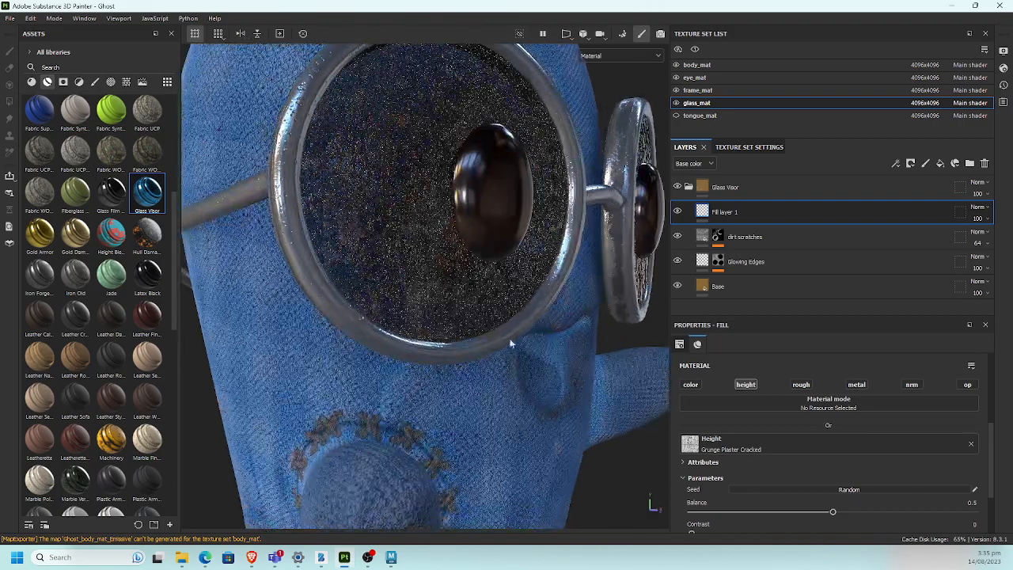
left_click_drag(512, 343, 474, 380, "alt")
right_click_drag(475, 380, 515, 414, "alt")
left_click_drag(515, 414, 498, 384, "alt")
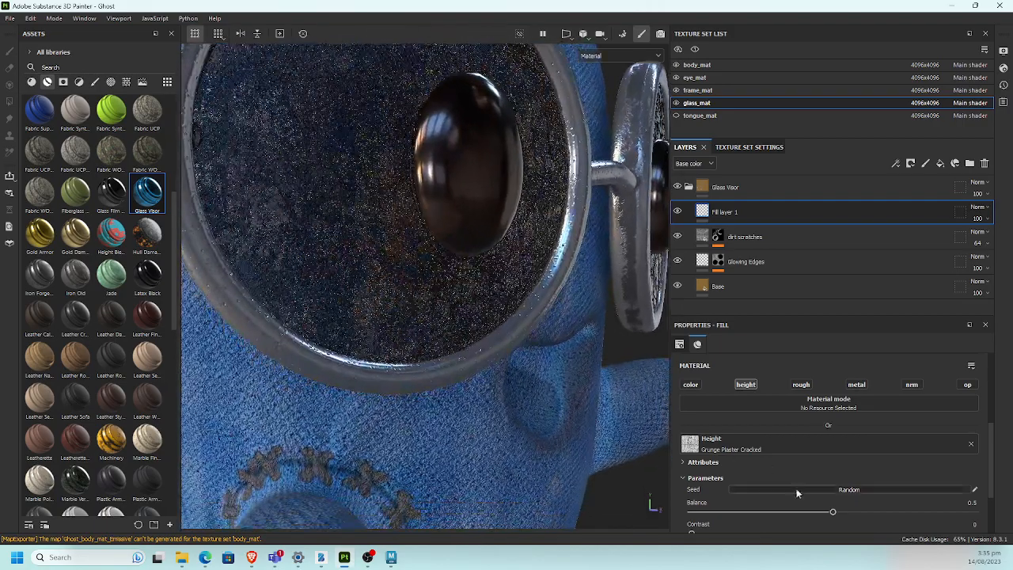
left_click_drag(833, 511, 900, 515)
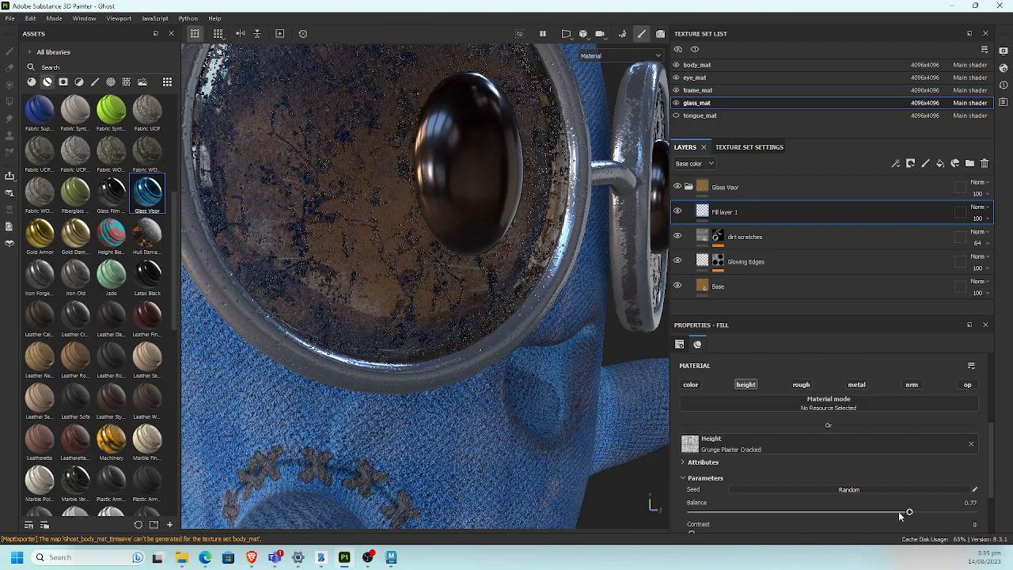
right_click_drag(488, 372, 372, 375, "alt")
left_click_drag(368, 377, 437, 381, "alt")
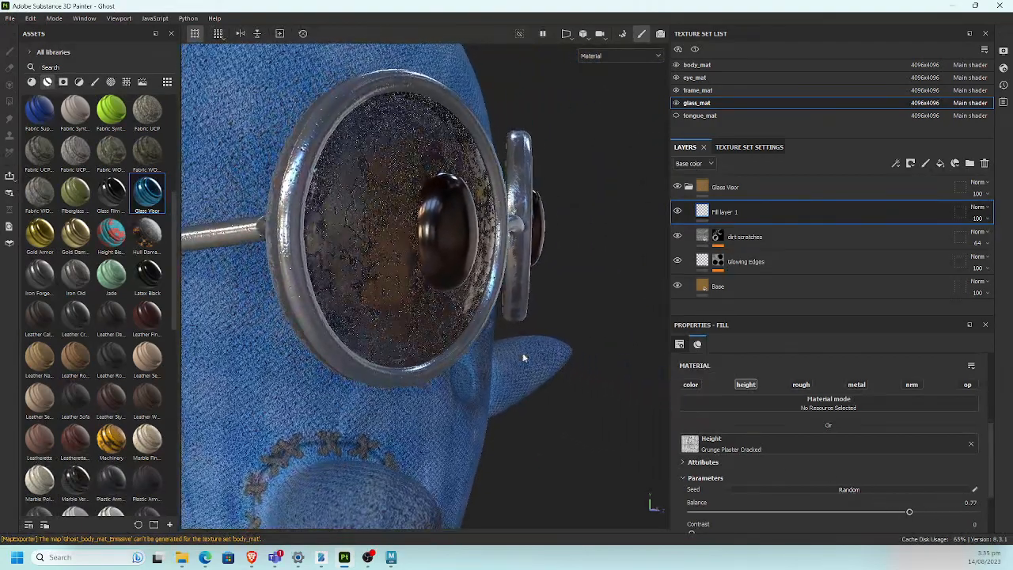
Step: Set the opacity of the new height fill layer to 20
left_click(987, 219)
left_click_drag(984, 238, 981, 238)
left_click(981, 241)
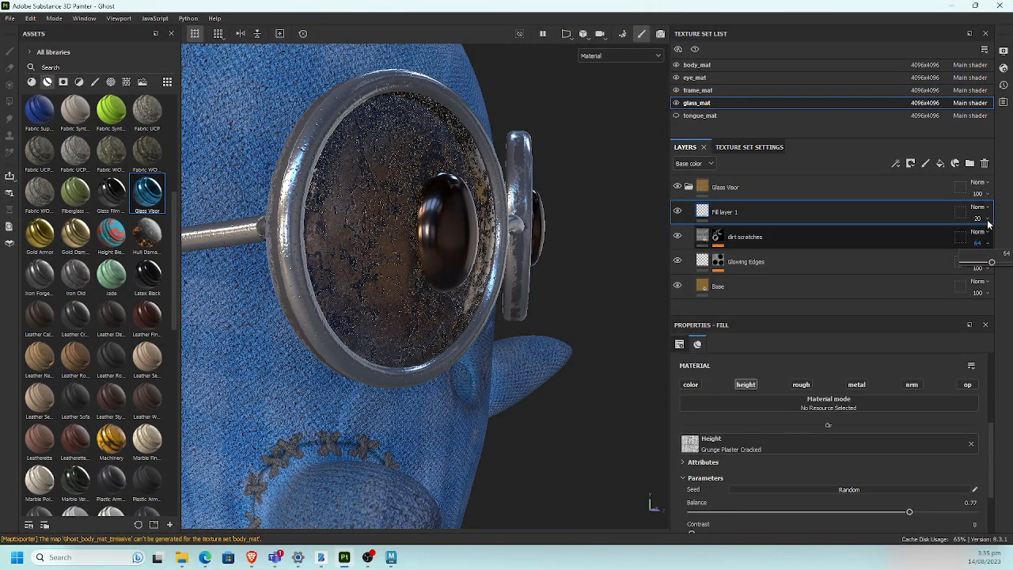
left_click(986, 221)
left_click(918, 213)
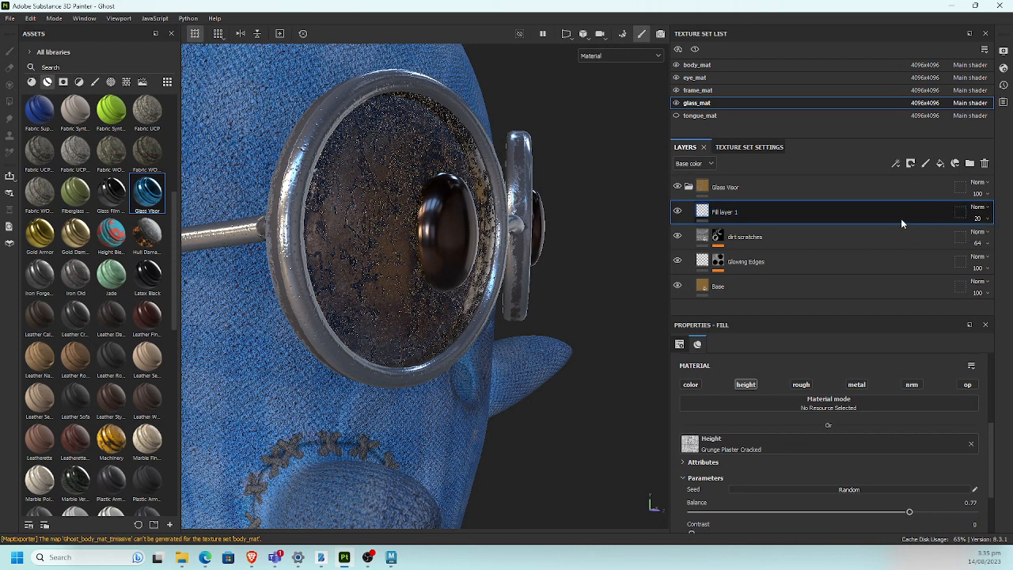
Step: Add a black mask with a paint effect to the height fill layer
left_click(910, 163)
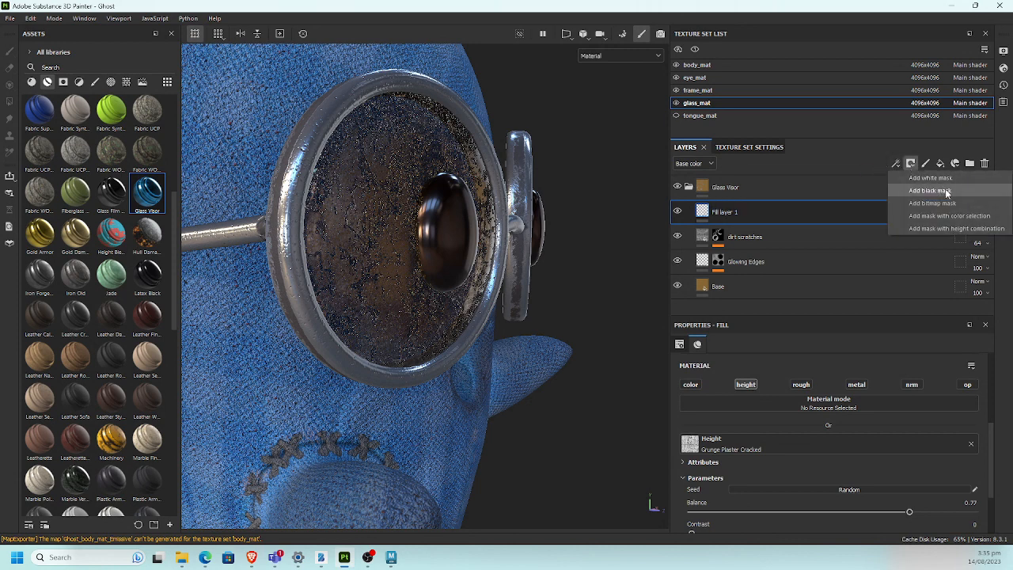
left_click(948, 190)
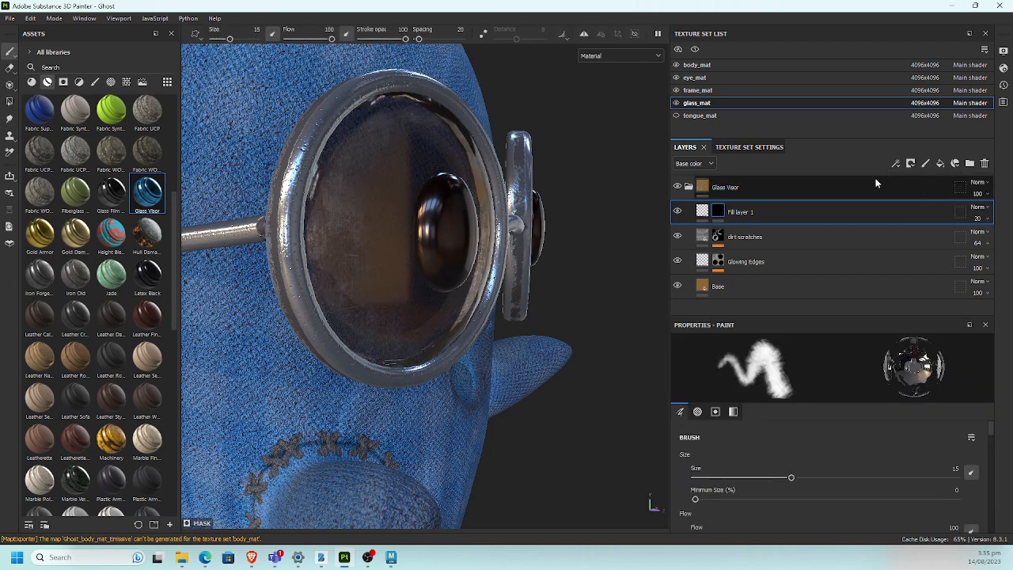
left_click(896, 164)
left_click(926, 203)
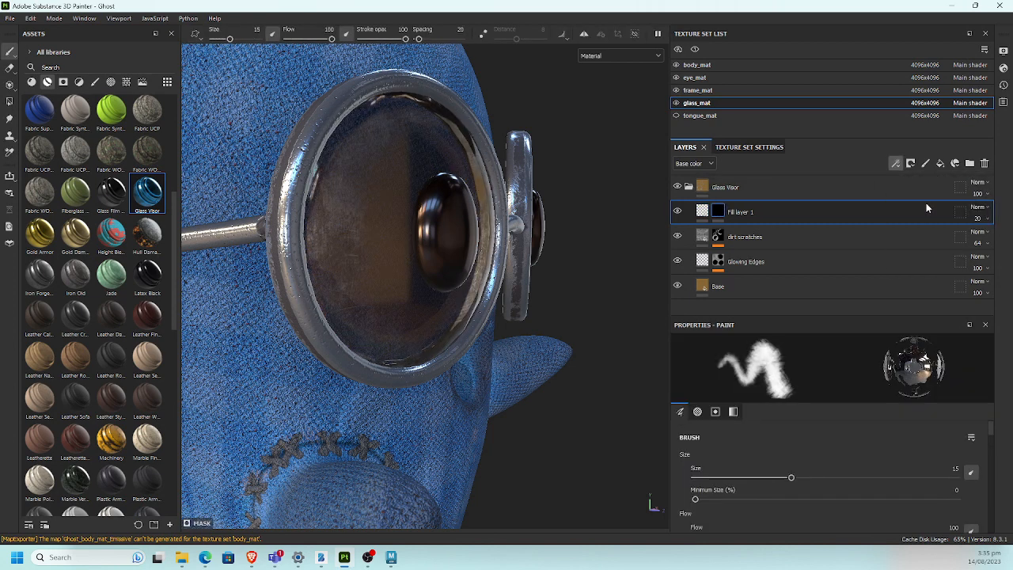
key("ctrl+z")
left_click(896, 166)
left_click(918, 190)
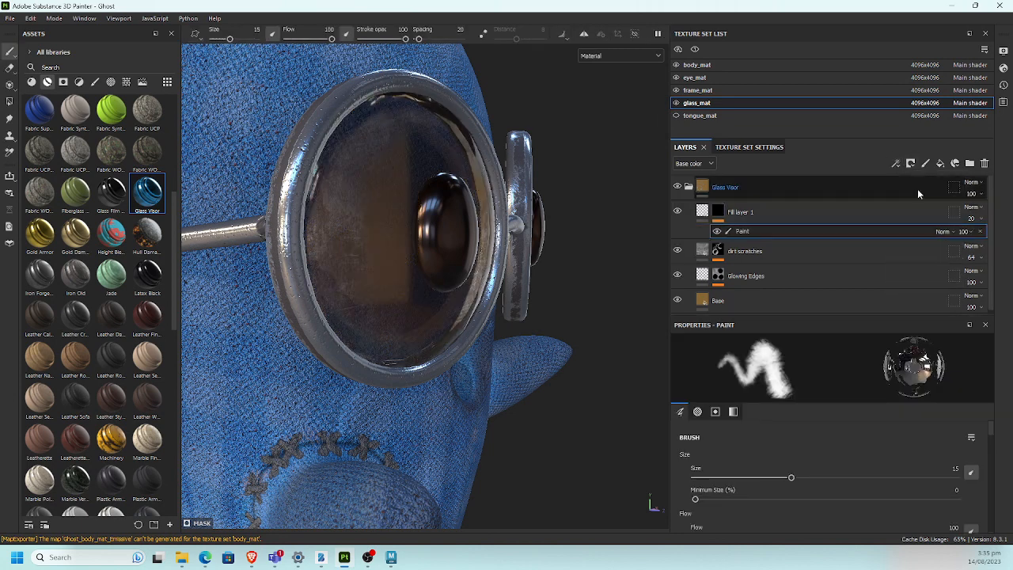
Step: Set the brush size to 1.02 and paint height scratches into the mask along the lens's upper edge
mouse_move(420, 237)
left_mouse_down()
mouse_move(396, 229)
mouse_move(362, 136)
left_mouse_up()
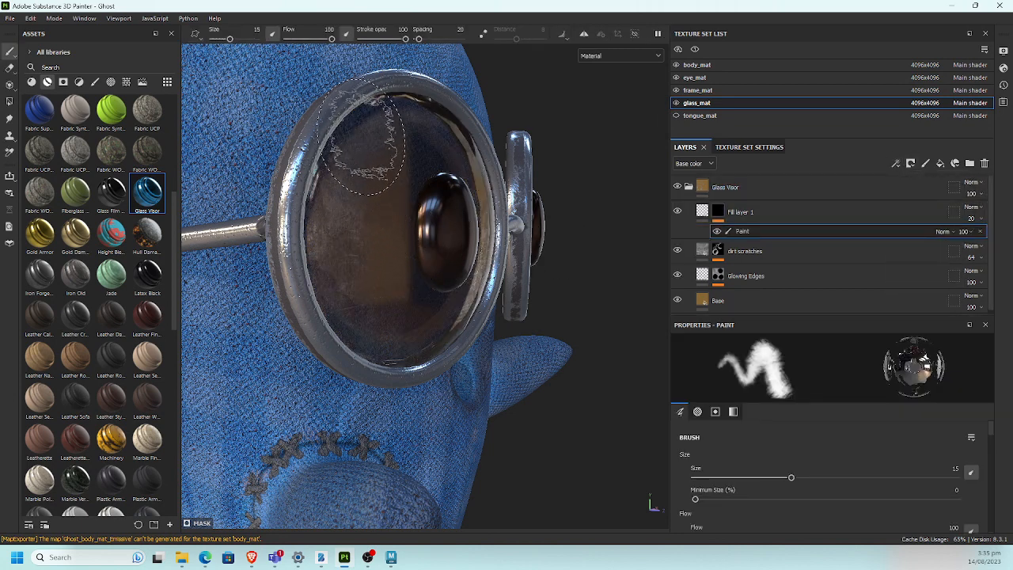
middle_click_drag(373, 129, 394, 165, "alt")
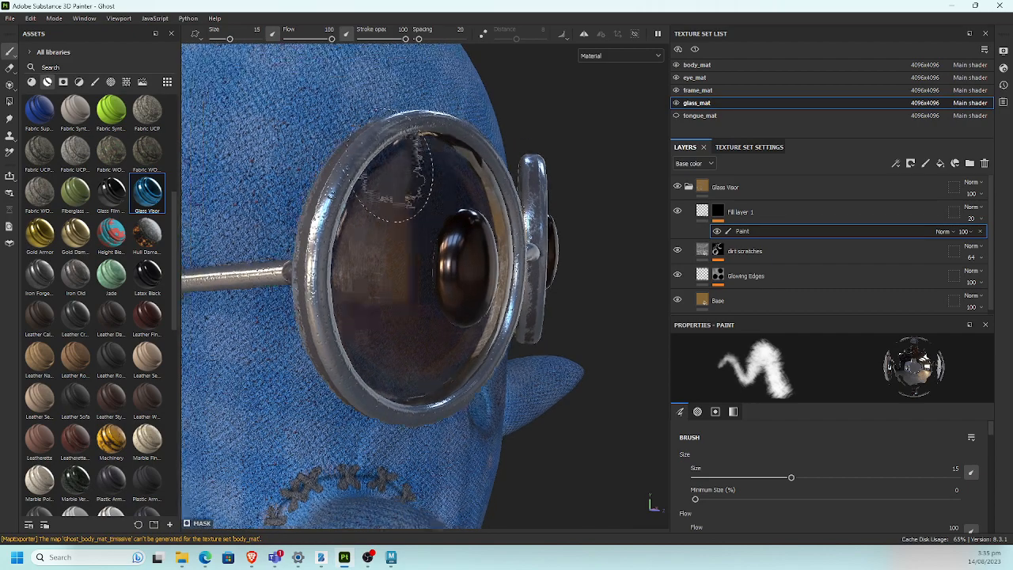
mouse_move(394, 166)
left_mouse_down("alt")
mouse_move(388, 212)
mouse_move(336, 208)
mouse_move(382, 195)
mouse_move(360, 169)
left_mouse_up("alt")
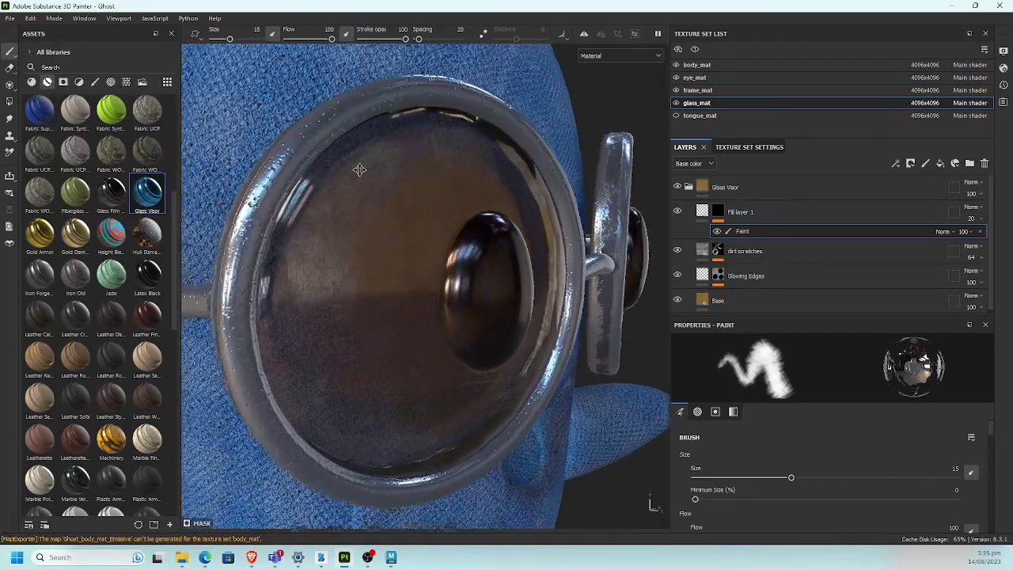
middle_click_drag(359, 169, 358, 164, "alt")
left_click_drag(226, 39, 215, 38)
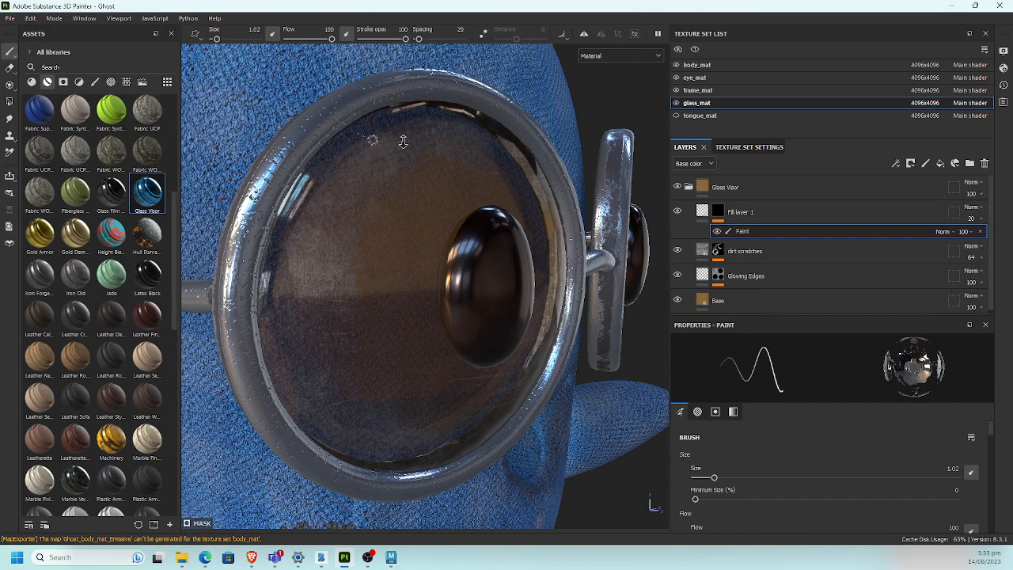
right_click_drag(403, 142, 440, 146, "alt")
right_click_drag(368, 154, 402, 152, "alt")
middle_click_drag(323, 140, 325, 207, "alt")
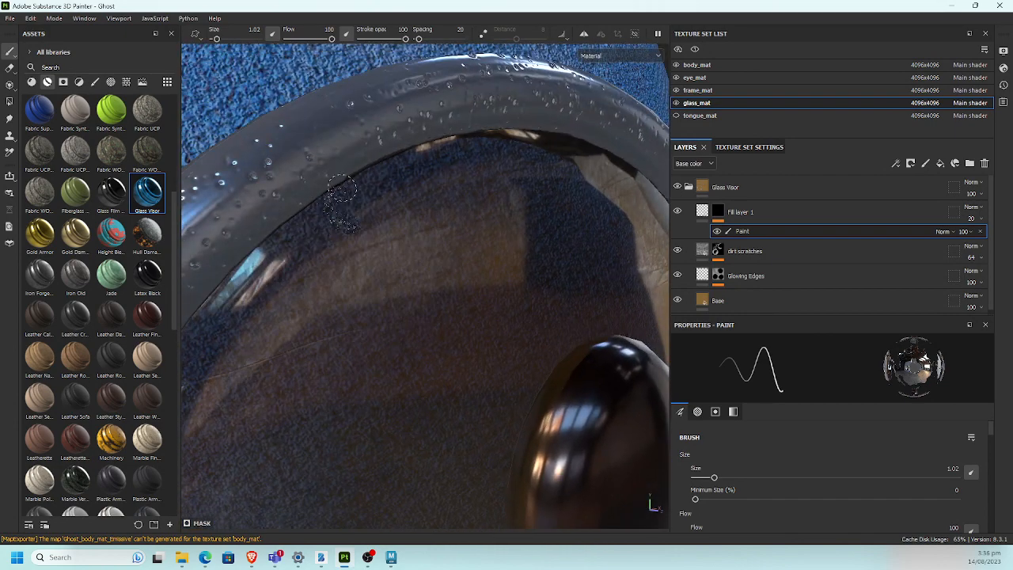
left_click_drag(342, 188, 478, 139)
right_click_drag(419, 159, 365, 192, "alt")
middle_click_drag(423, 218, 388, 149, "alt")
right_click_drag(388, 149, 270, 78, "alt")
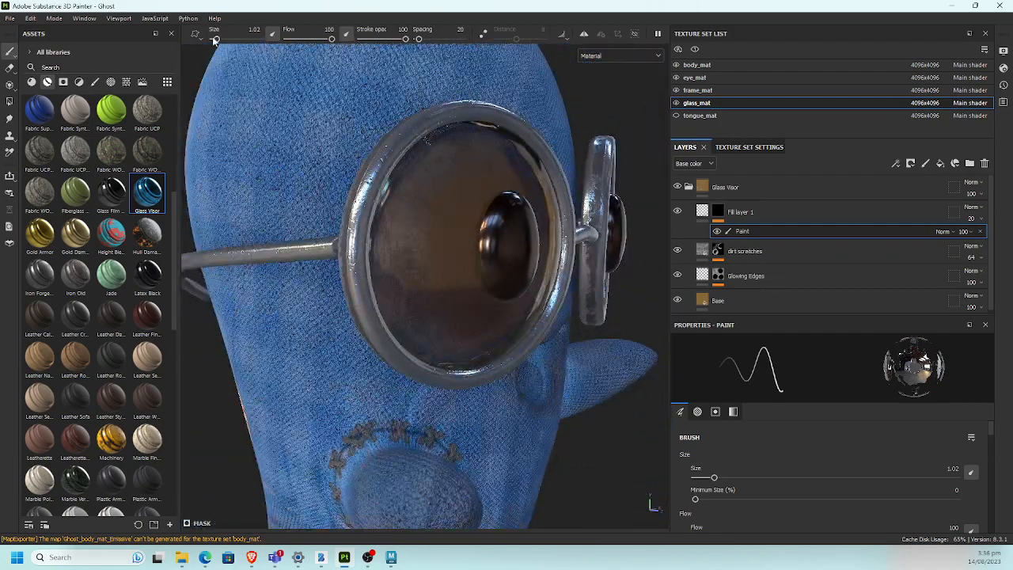
Step: Set the brush size to 10.23 and paint height scratches near the lens's lower edge
left_click_drag(215, 39, 227, 39)
left_click(402, 323)
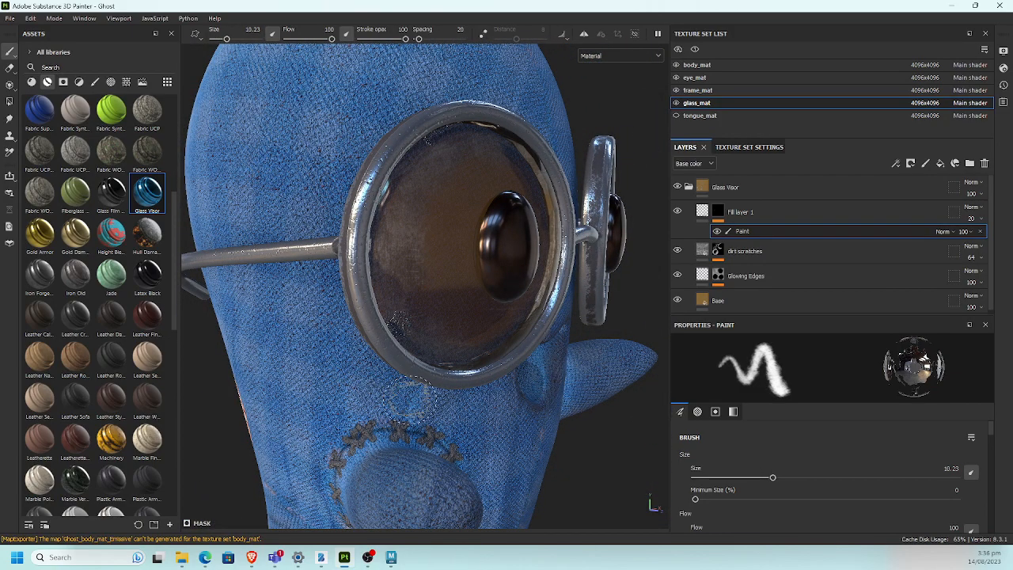
left_click_drag(409, 401, 368, 372, "alt")
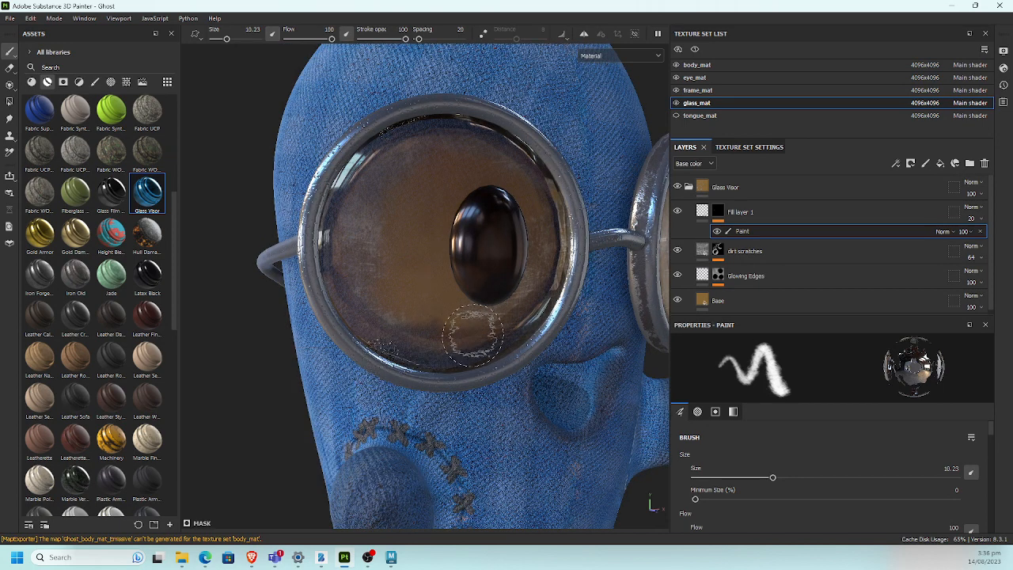
Step: Set the opacity of the mask's paint effect to 25 and inspect the lens from the side
left_click(963, 231)
mouse_move(1000, 251)
left_mouse_down()
mouse_move(957, 257)
mouse_move(965, 261)
left_mouse_up()
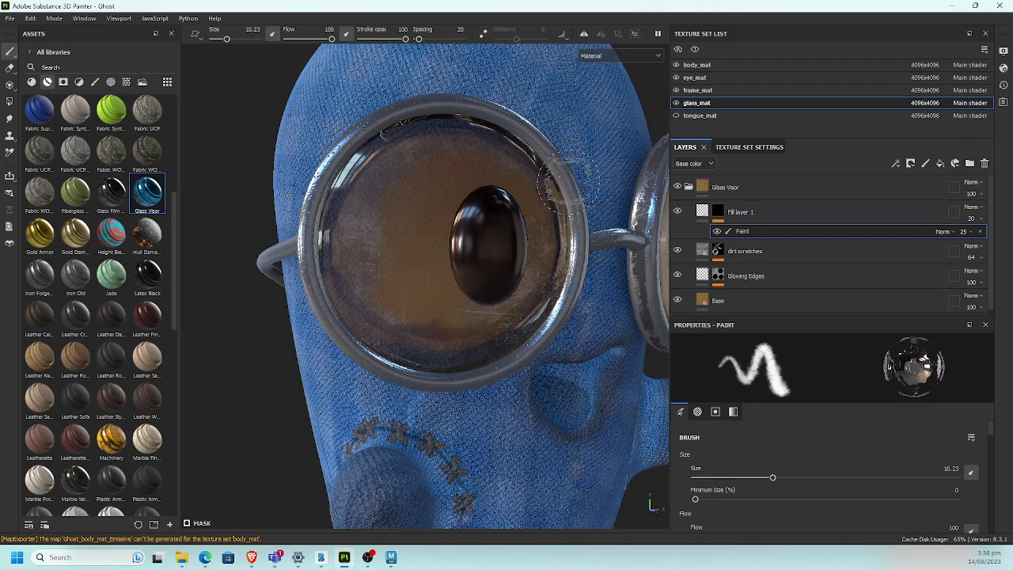
mouse_move(561, 190)
left_mouse_down("alt")
mouse_move(419, 273)
mouse_move(481, 249)
left_mouse_up("alt")
right_click_drag(481, 249, 563, 258, "alt")
middle_click_drag(563, 257, 585, 271, "alt")
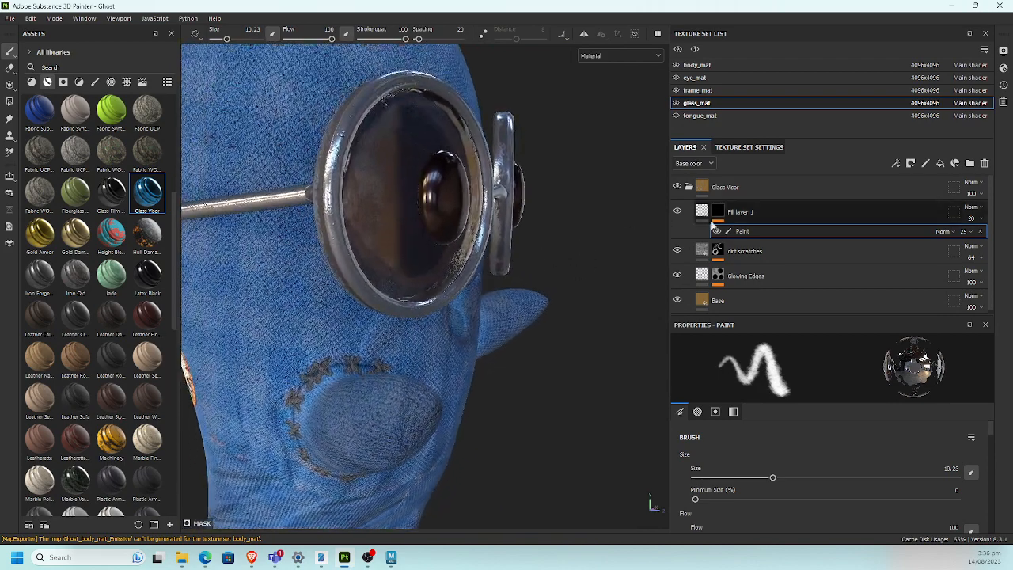
Step: Rename the height fill layer as "height map scratch" and toggle its visibility off and on to compare
double_click(741, 214)
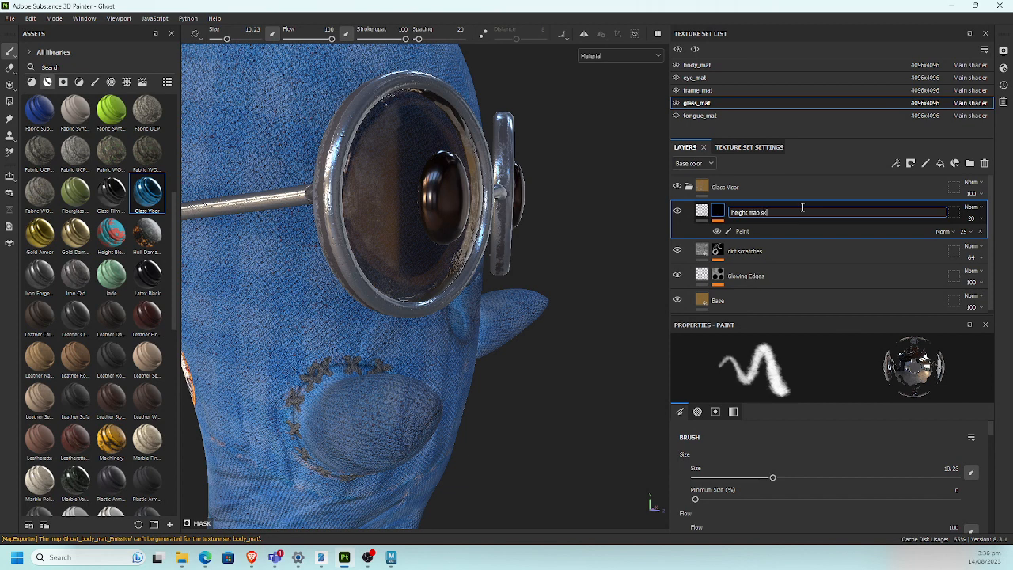
type("height map scratch")
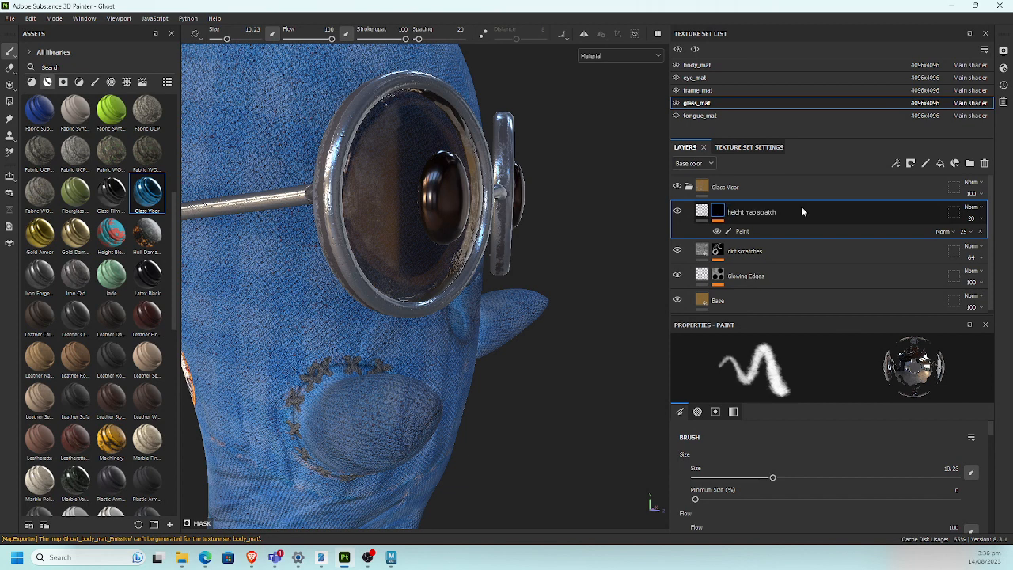
key("Return")
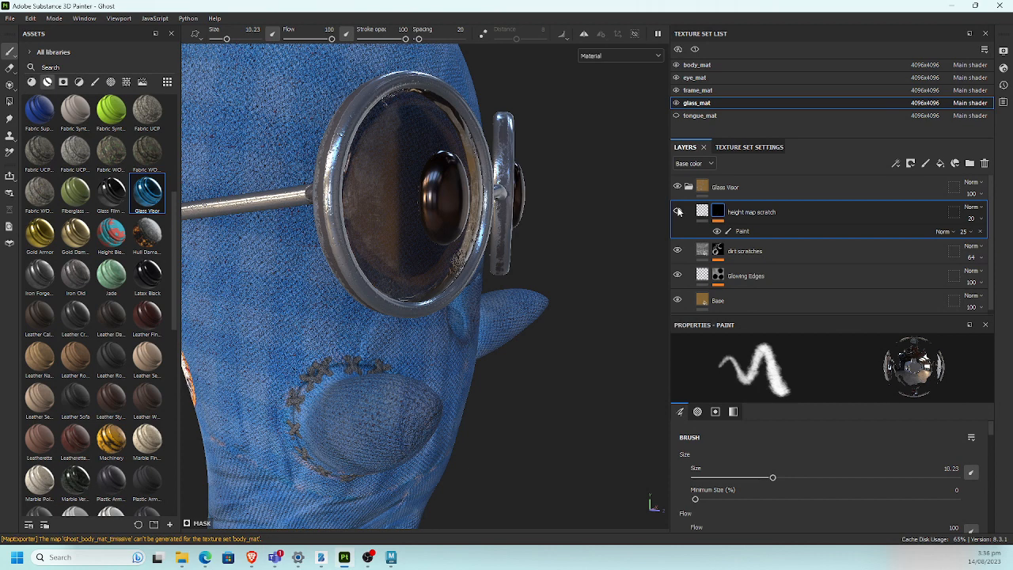
left_click(678, 212)
left_click(678, 212)
Step: Paint more height scratches into the mask along the lens's outer side edge, near the temple arm
left_click_drag(419, 182, 396, 241, "alt")
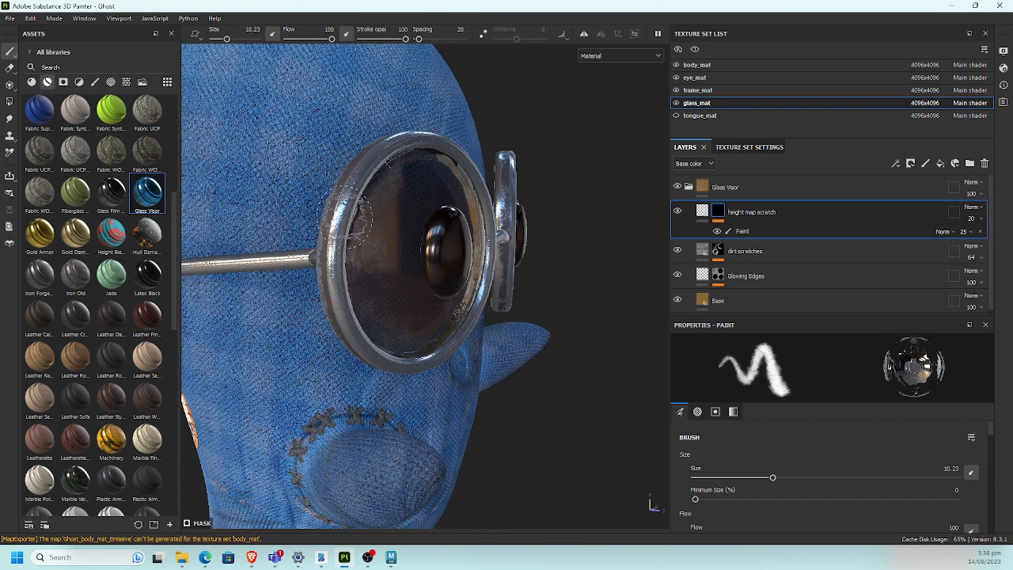
left_click_drag(346, 252, 347, 287)
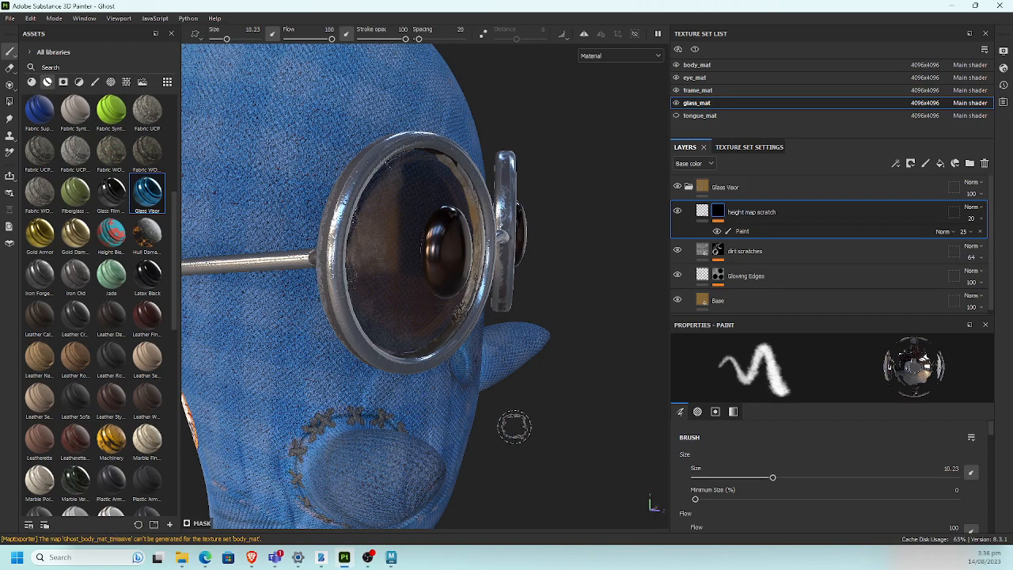
mouse_move(515, 427)
left_mouse_down("alt")
mouse_move(220, 376)
mouse_move(335, 385)
left_mouse_up("alt")
right_click_drag(334, 384, 440, 378, "alt")
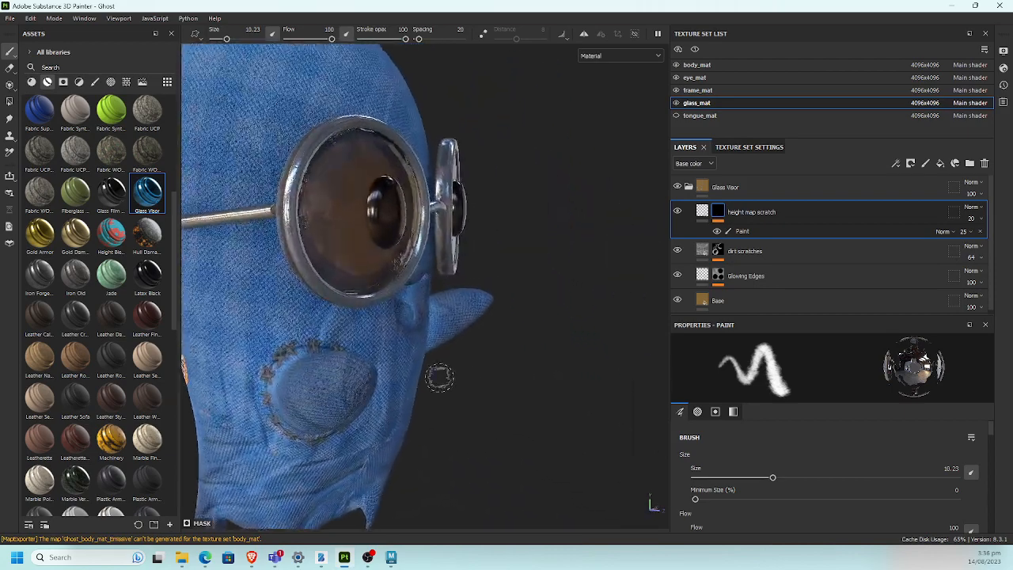
Step: Inspect the finished lenses from the front and side, and save the project
left_click_drag(440, 377, 198, 428, "alt")
middle_click_drag(467, 382, 548, 369, "alt")
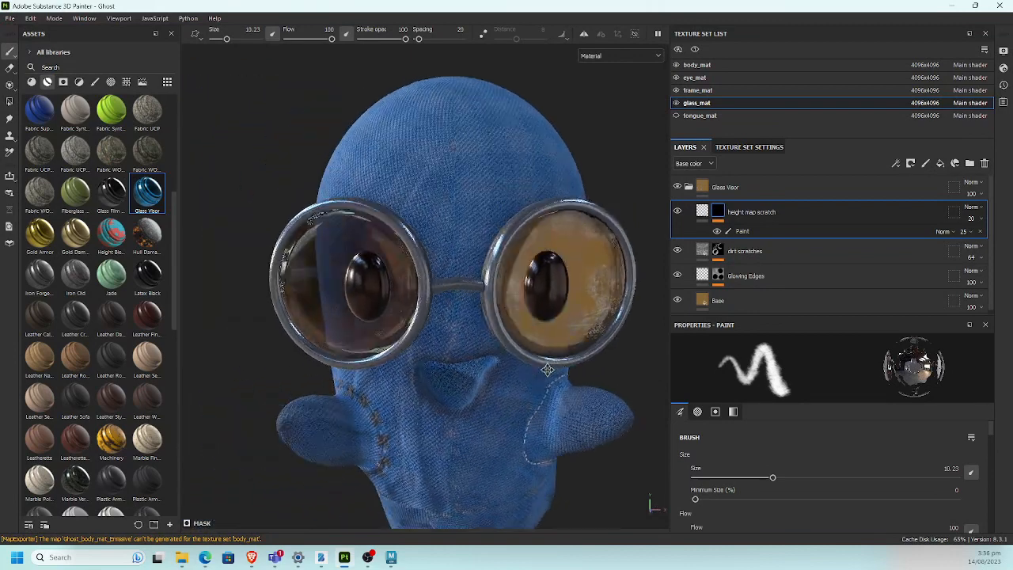
left_click_drag(548, 370, 395, 339, "alt")
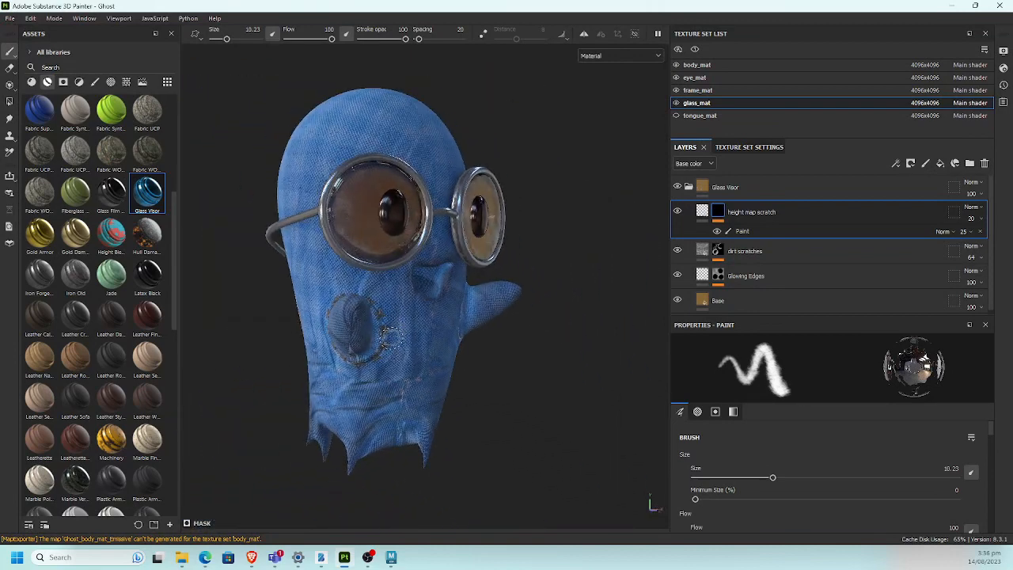
key("ctrl+s")
key("ctrl")
Step: Open the texture export settings and review the Arnold (AiStandard) output template and the list of exports
left_click(11, 18)
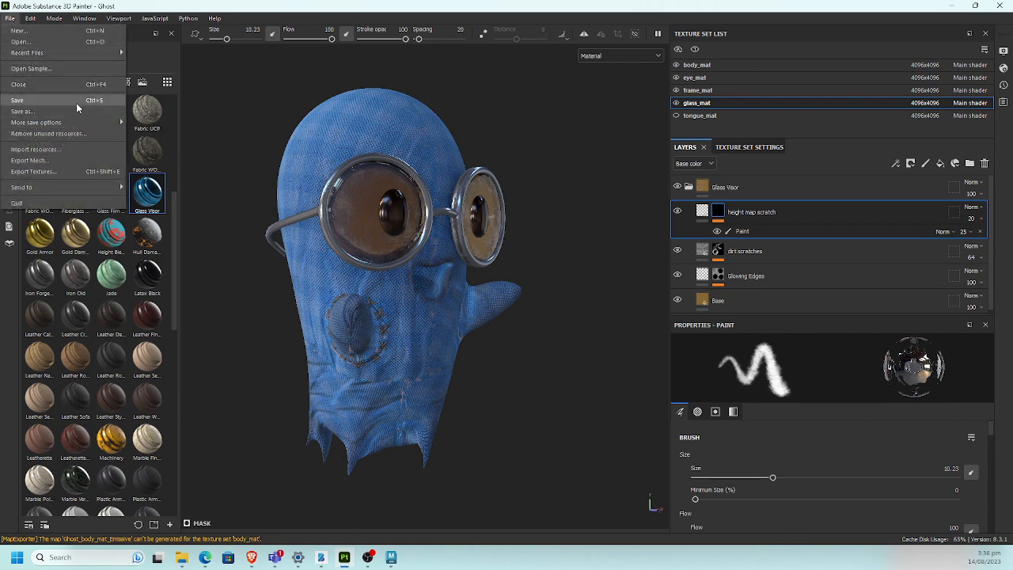
left_click(79, 171)
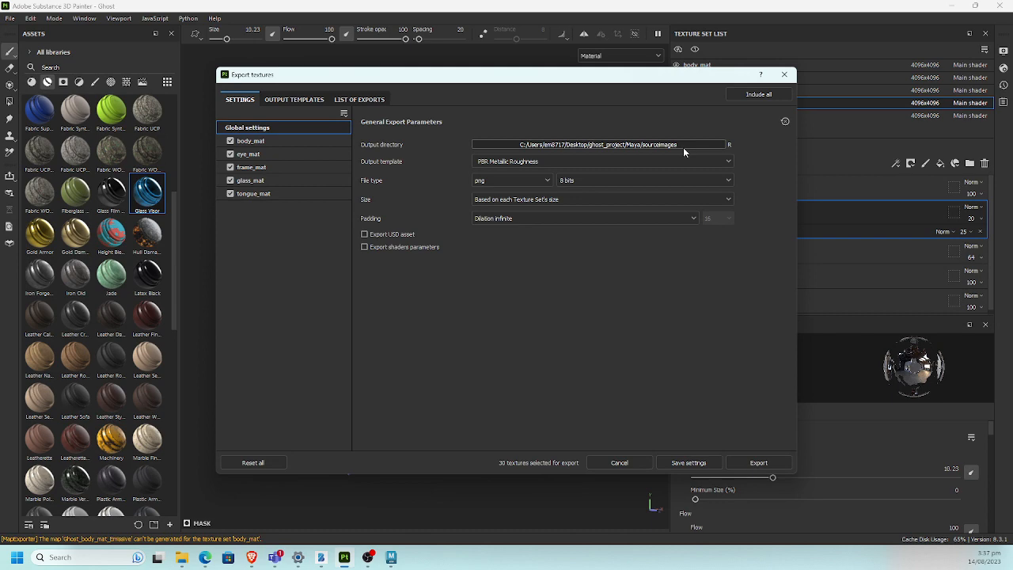
left_click(291, 101)
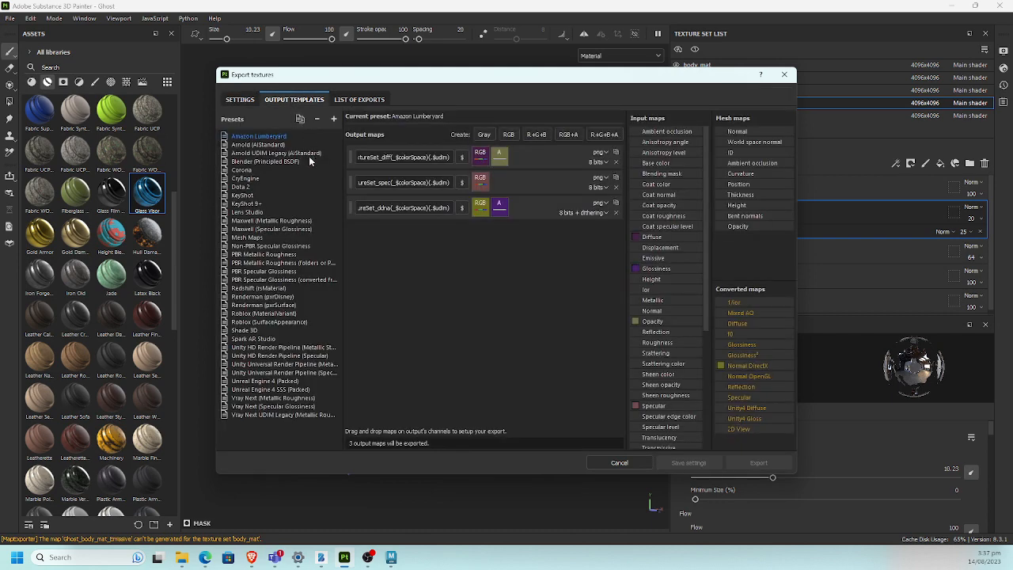
left_click(261, 145)
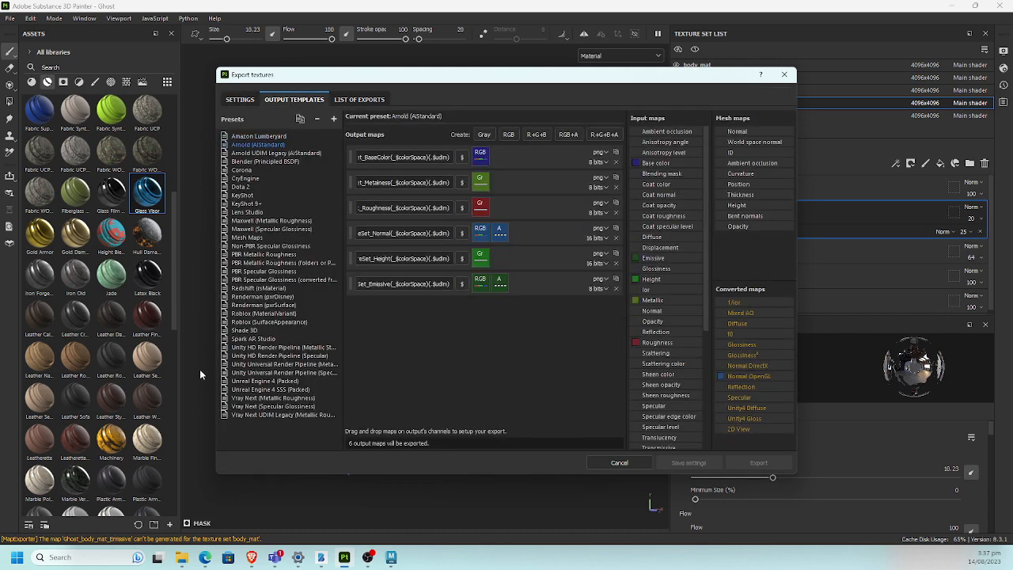
left_click(239, 100)
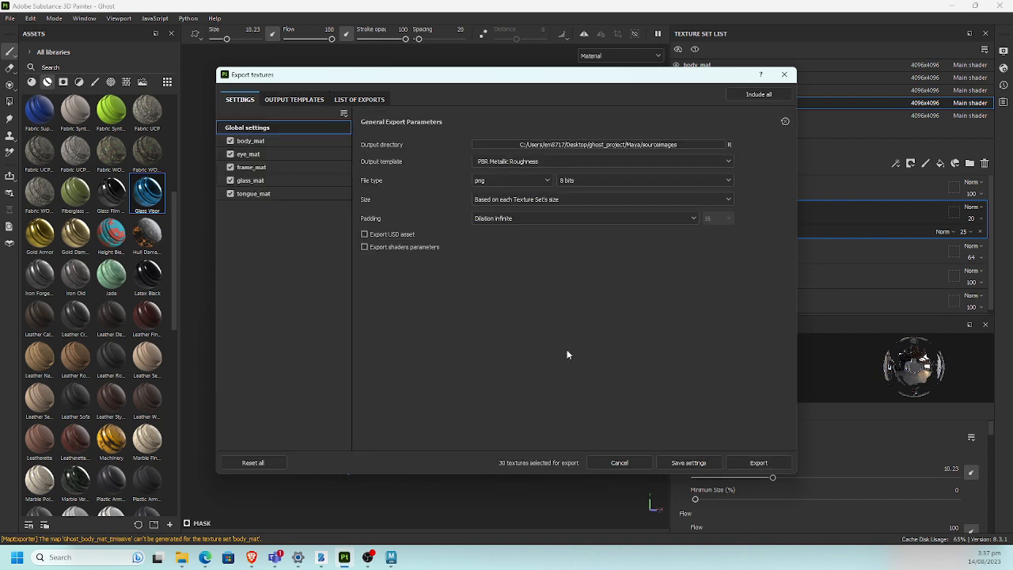
left_click(291, 100)
left_click(358, 101)
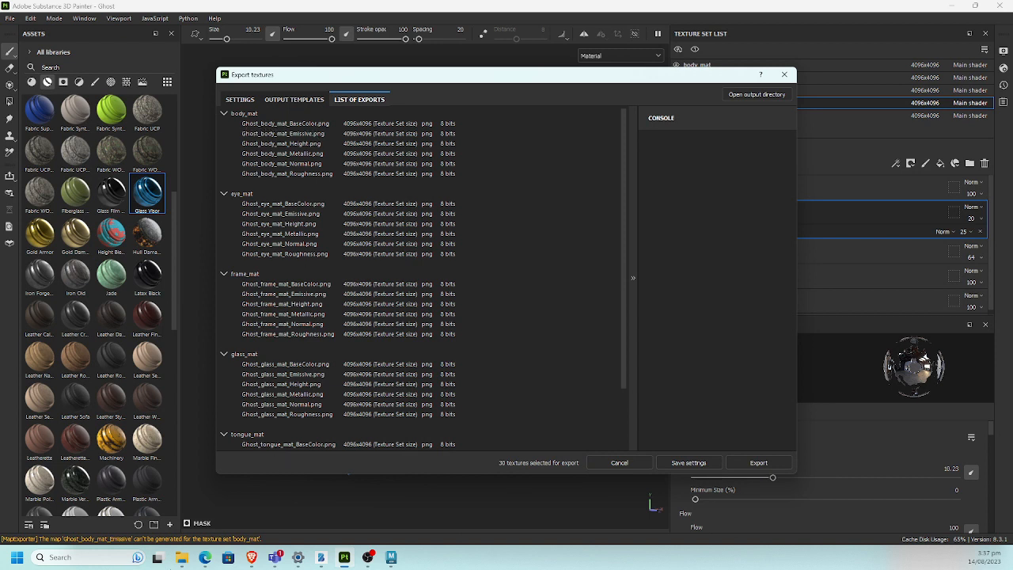
Step: Switch to File Explorer and open the Maya project's sourceimages folder to review its texture files
mouse_move(181, 557)
left_click(148, 500)
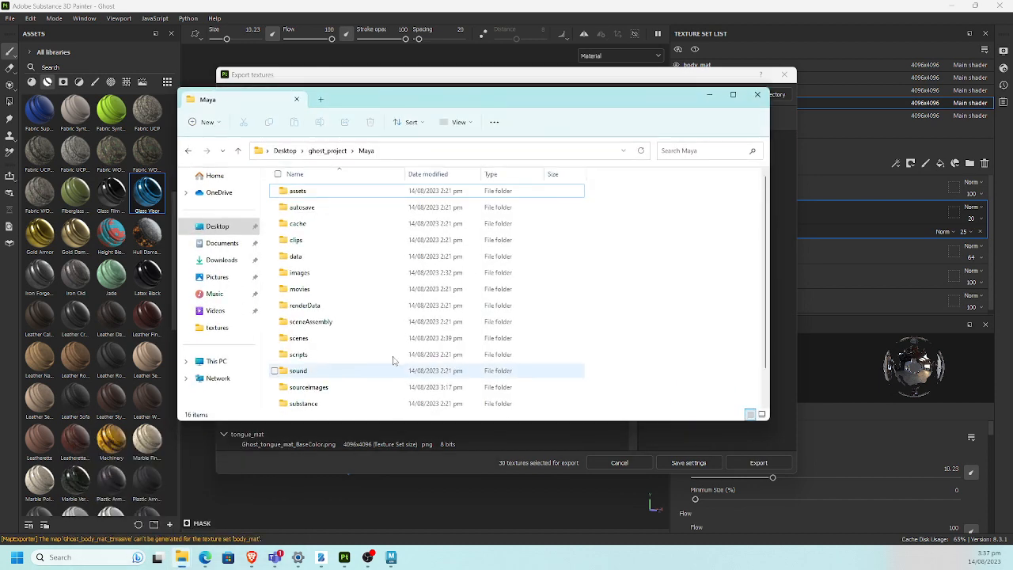
double_click(340, 387)
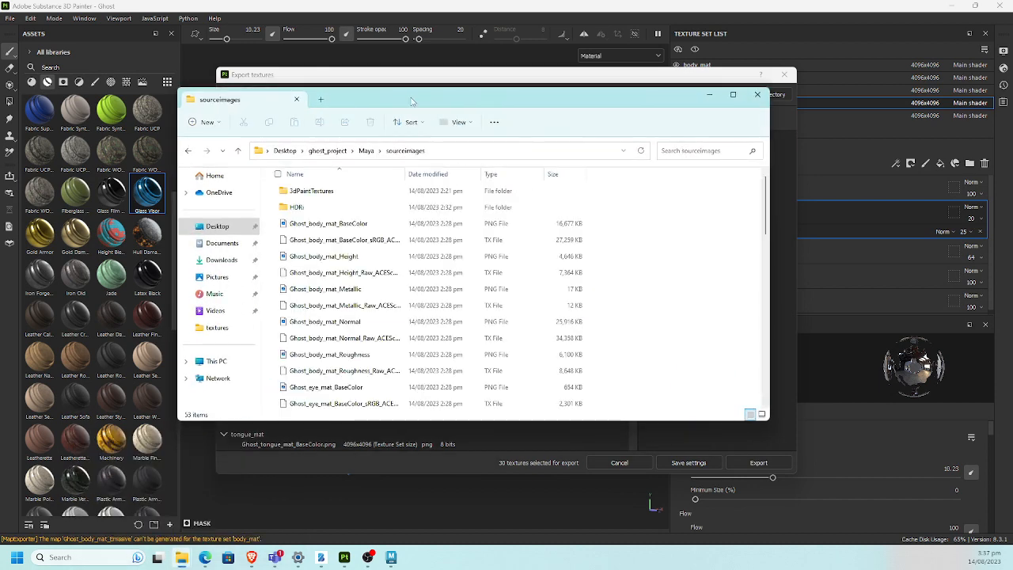
left_click_drag(411, 87, 411, 14)
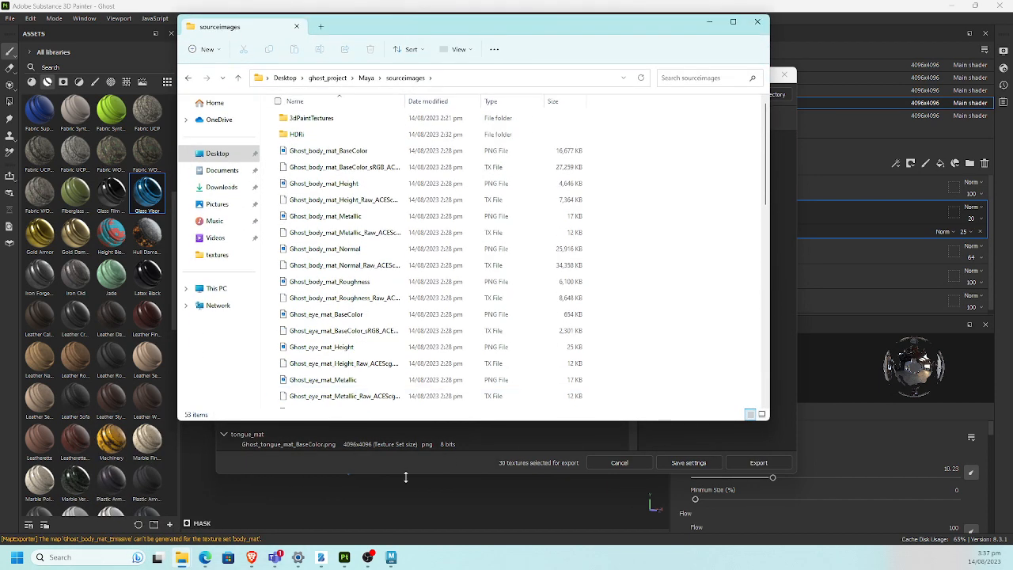
Step: Switch to Maya and display the ghost model in the viewport with its texture maps
left_click(391, 557)
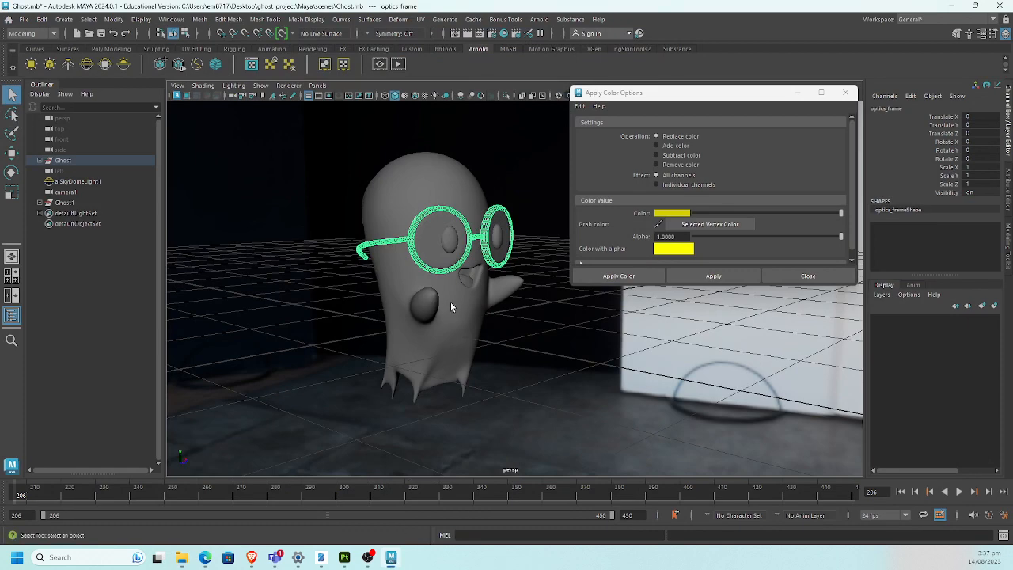
mouse_move(450, 307)
left_mouse_down("alt")
mouse_move(393, 303)
mouse_move(419, 322)
left_mouse_up("alt")
key("6")
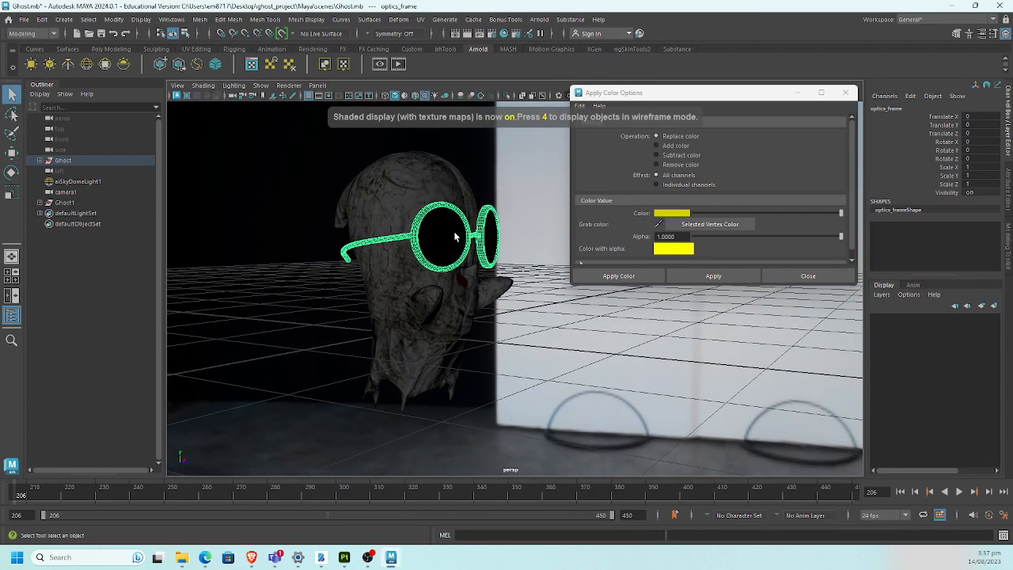
Step: Return to Substance 3D Painter and close the texture export window without exporting
key("alt+Tab")
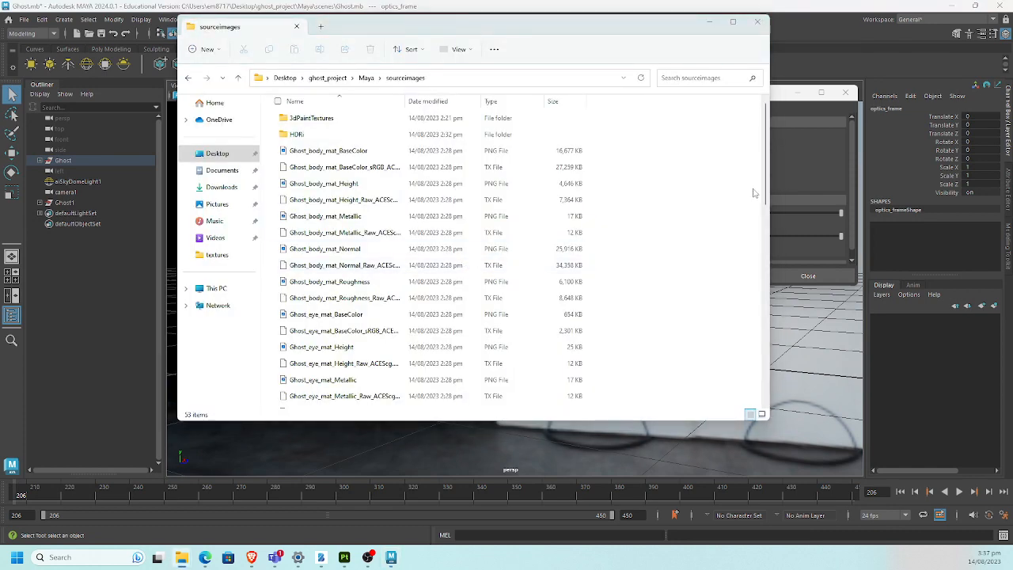
key("alt+Tab")
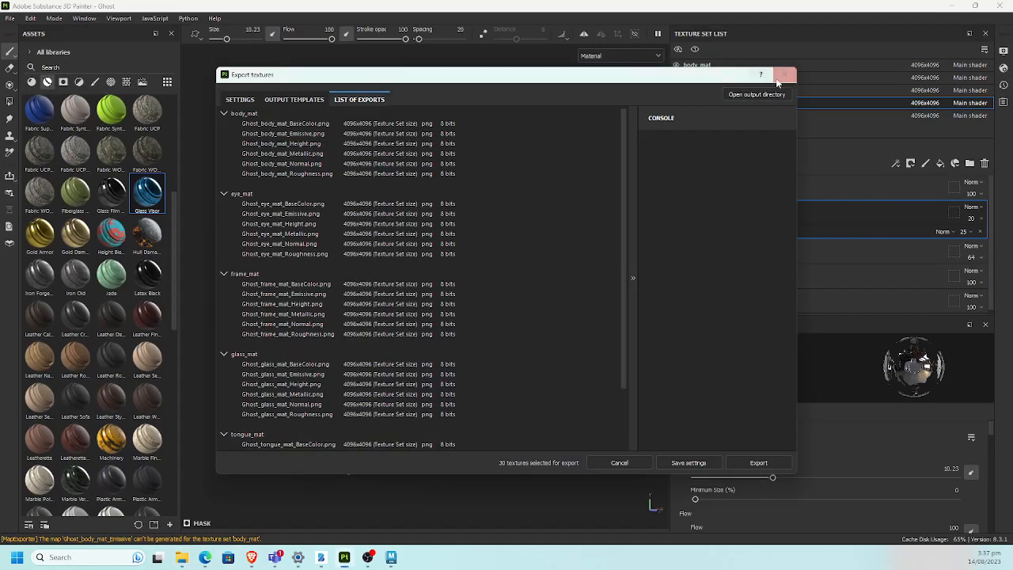
left_click(778, 76)
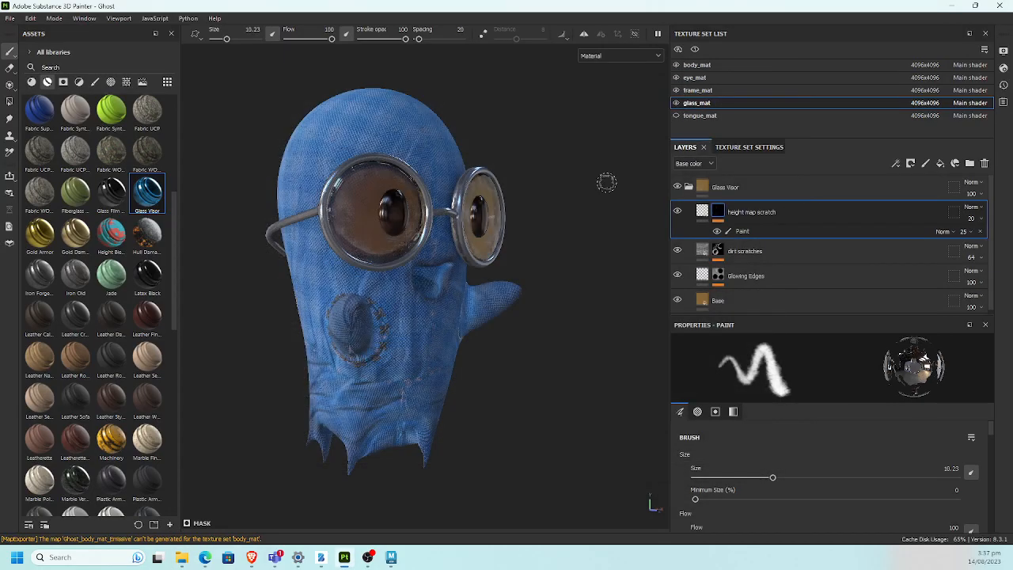
Step: Make the tongue_mat texture set active and visible, and show the base materials in the asset library
left_click(718, 117)
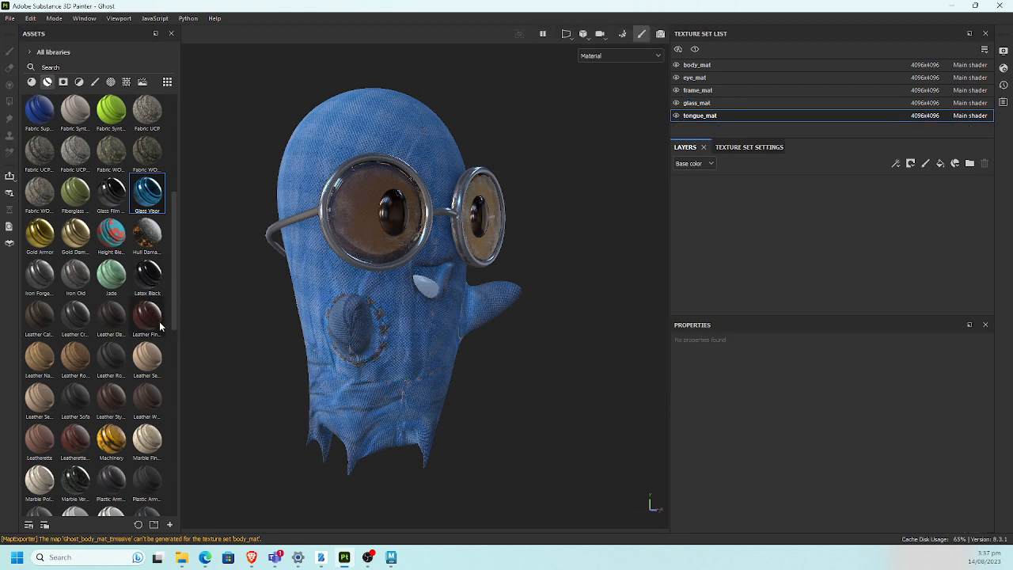
left_click(57, 67)
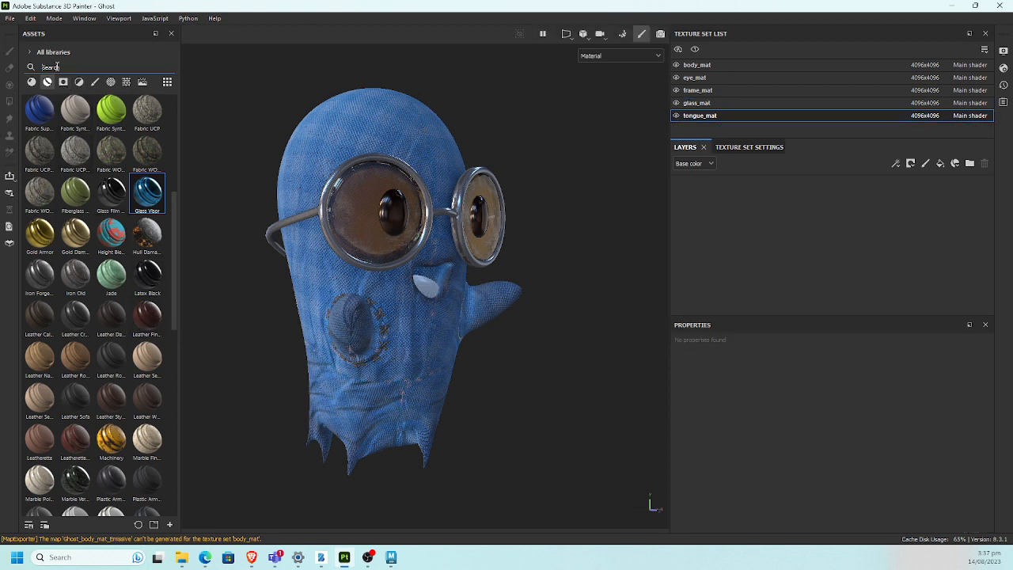
left_click(31, 82)
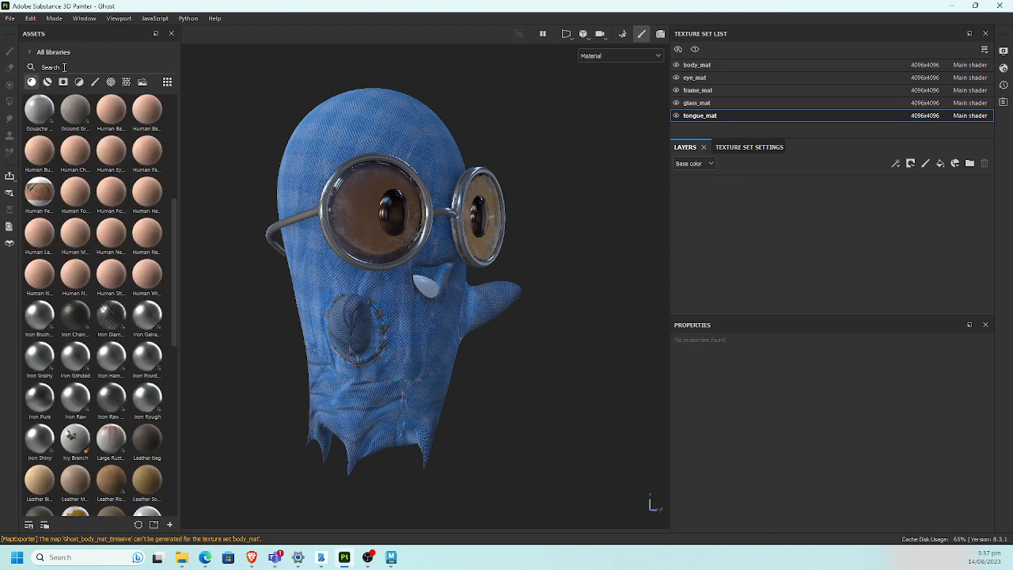
Step: Search the base materials for "ski", clear the search and browse the full list for a tongue material
type("fe")
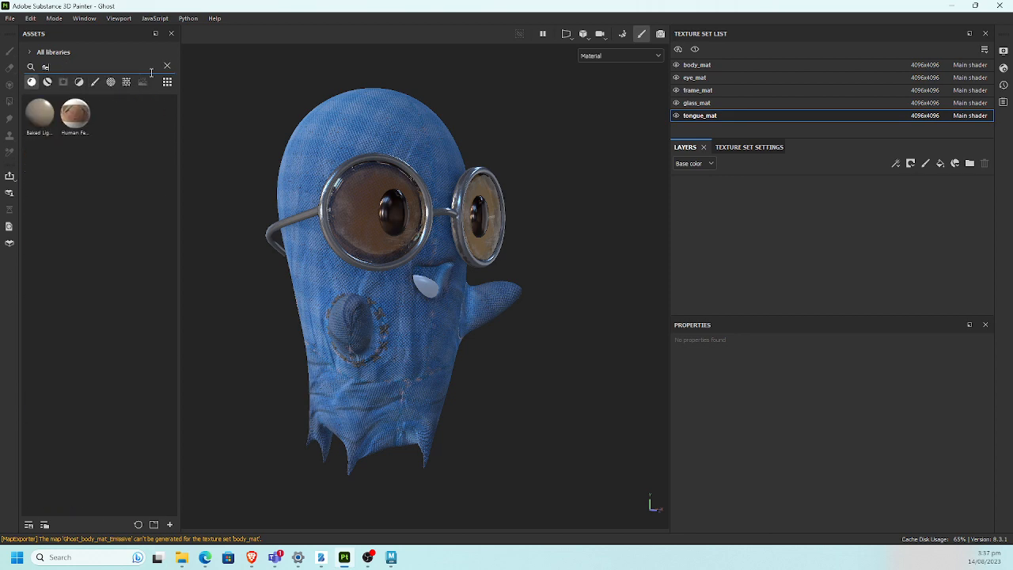
key("BackSpace")
key("BackSpace")
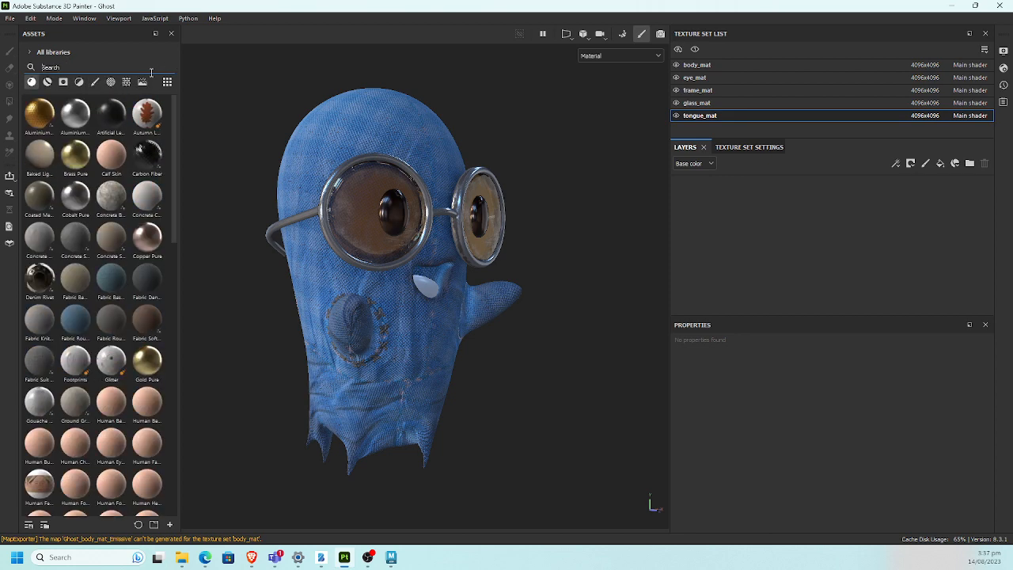
type("ski")
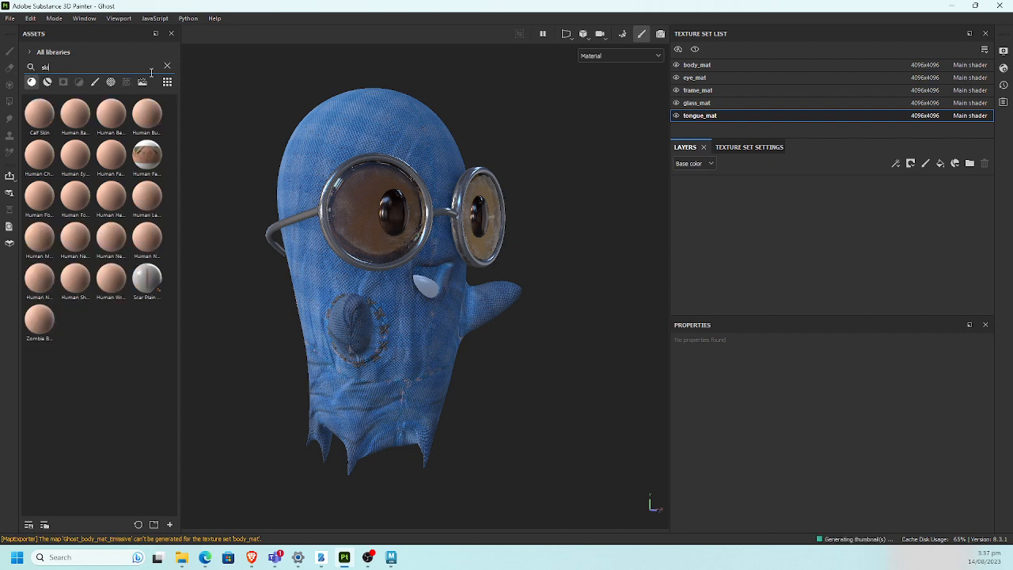
key("BackSpace")
key("BackSpace")
key("BackSpace")
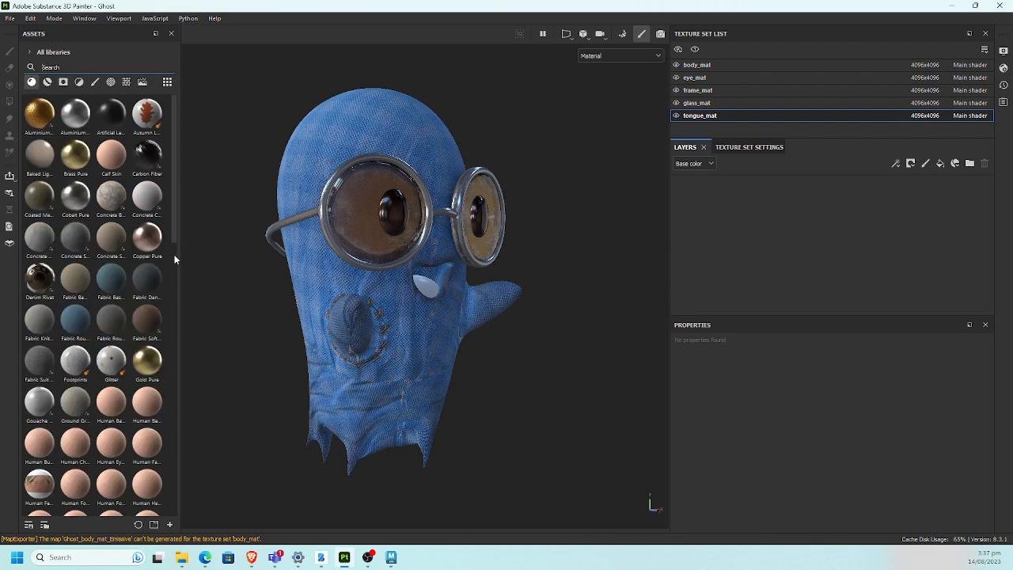
scroll(174, 259, "down", 5)
scroll(177, 310, "down", 5)
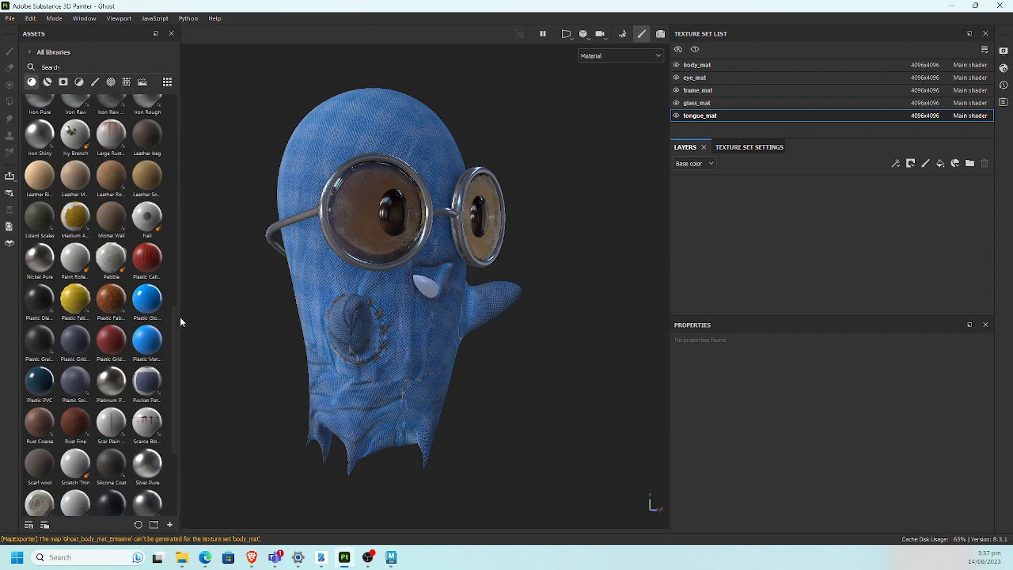
scroll(180, 316, "down", 5)
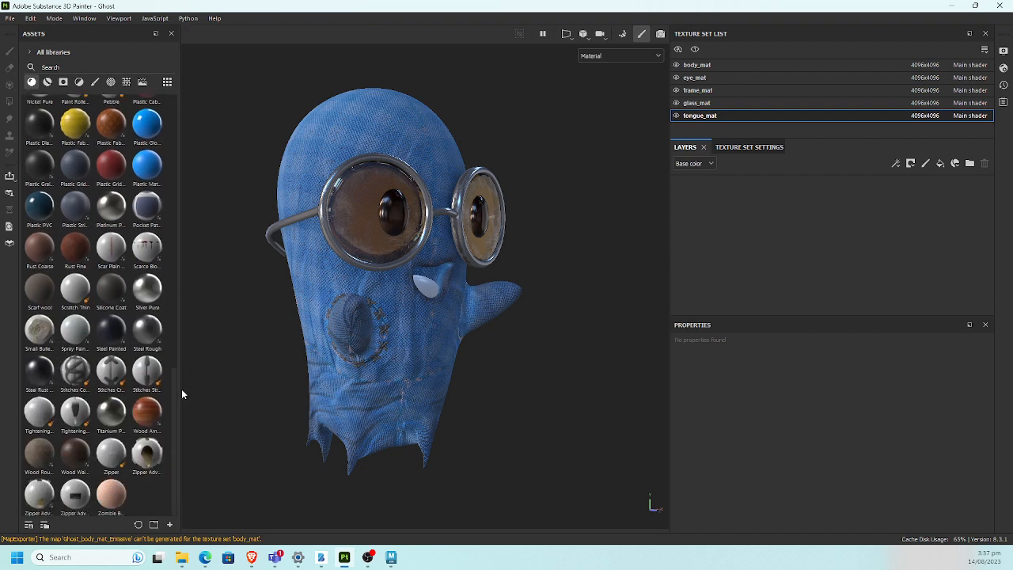
left_click_drag(173, 406, 188, 139)
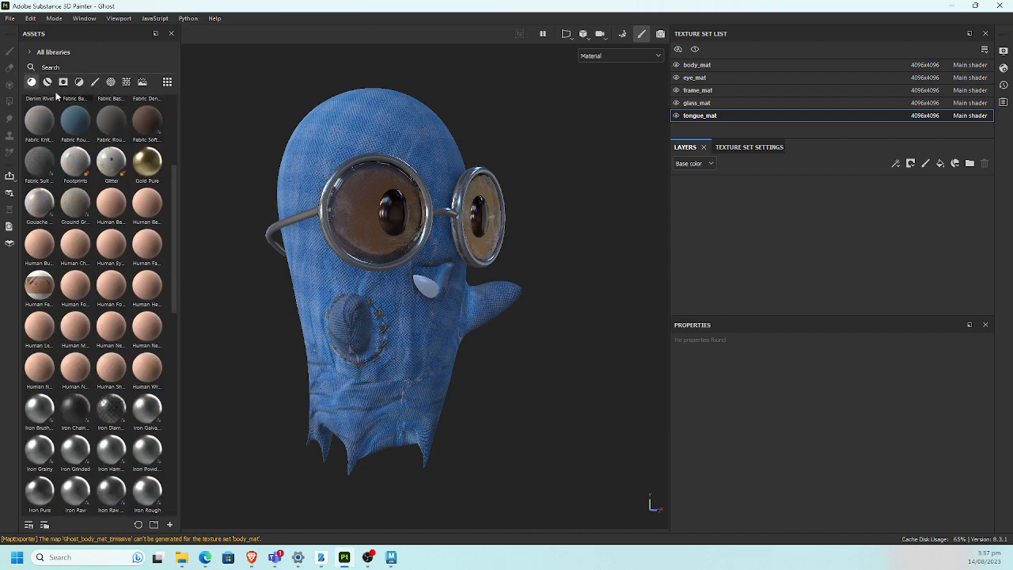
Step: Try the Creature Tongue smart material on the tongue, check it from another angle and undo it
left_click(46, 85)
left_click_drag(175, 242, 197, 165)
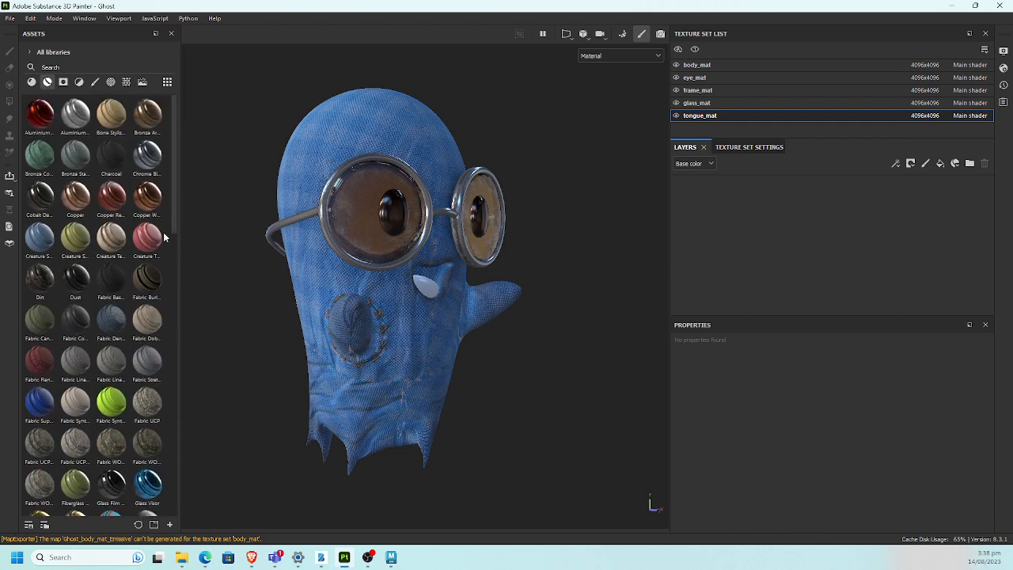
left_click_drag(150, 245, 427, 285)
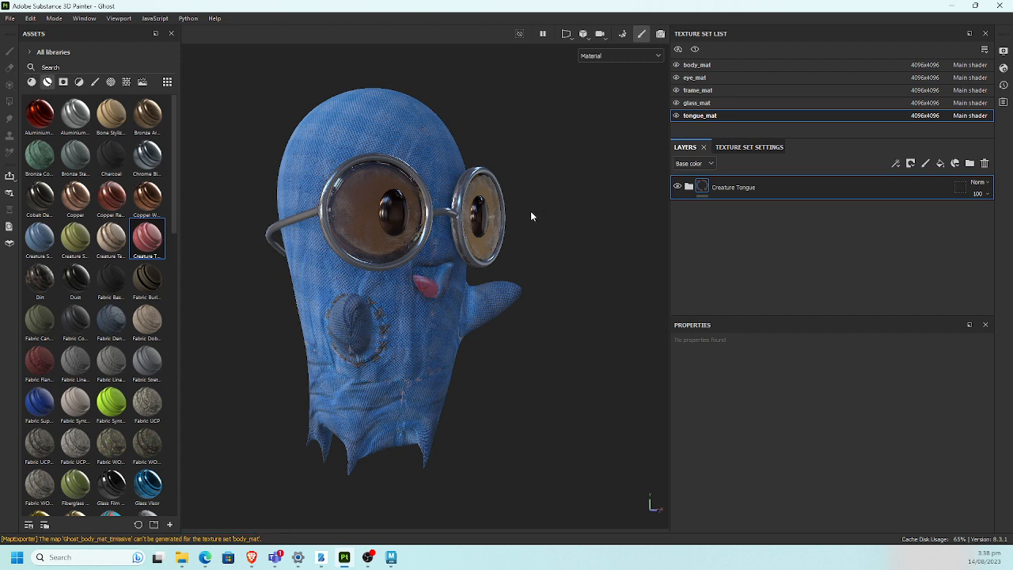
middle_click_drag(530, 210, 482, 217)
left_click_drag(482, 218, 458, 228, "alt")
key("ctrl+z")
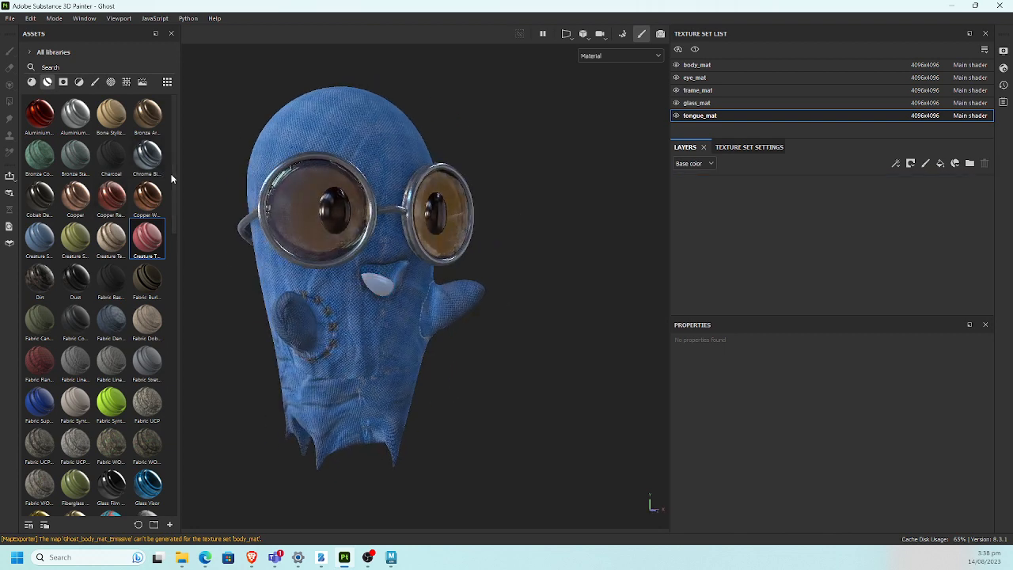
Step: Search the base materials for "plas" and apply Plastic Glossy Pure to the tongue
left_click(32, 81)
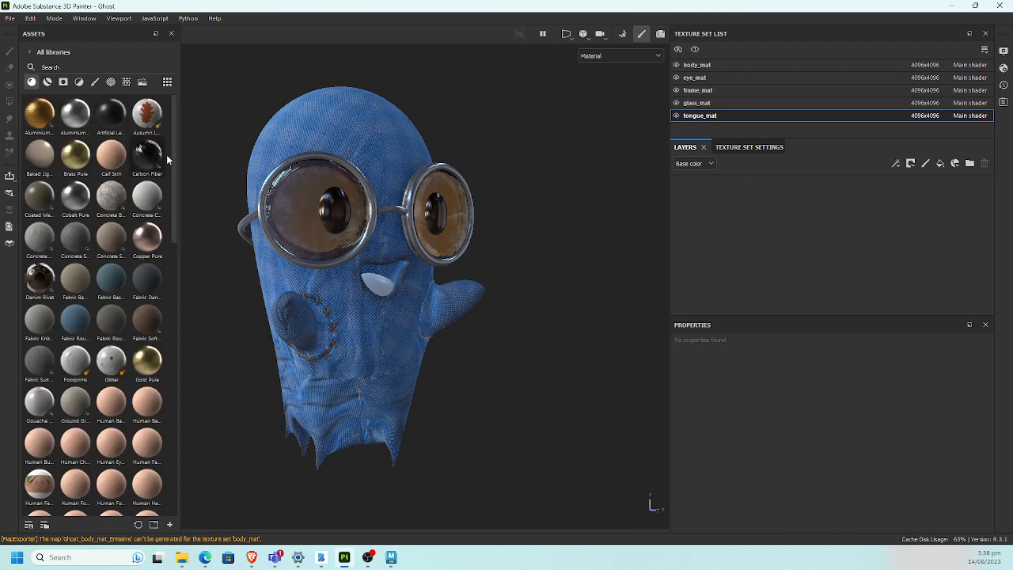
left_click(90, 65)
type("plas")
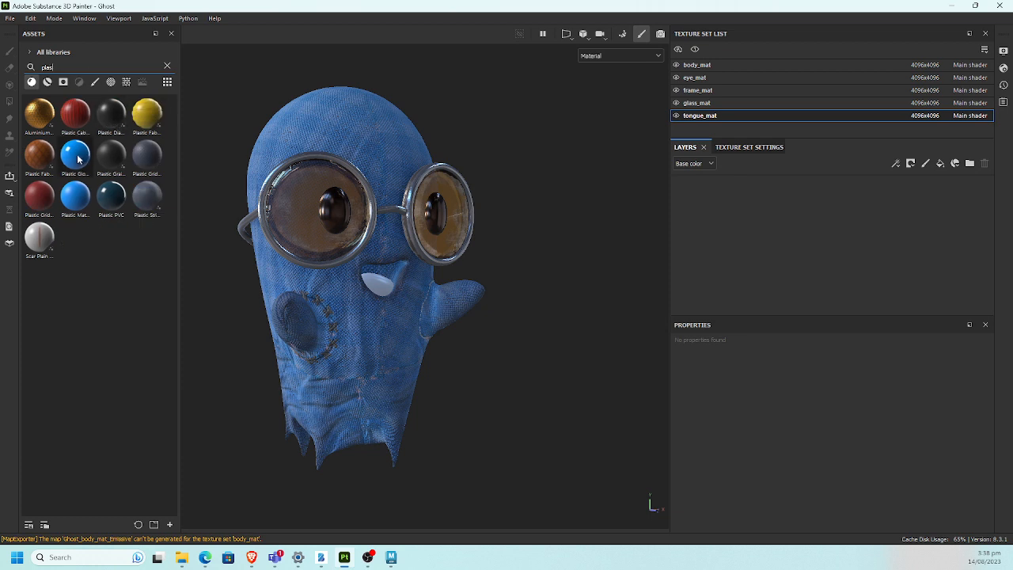
left_click_drag(75, 153, 374, 294)
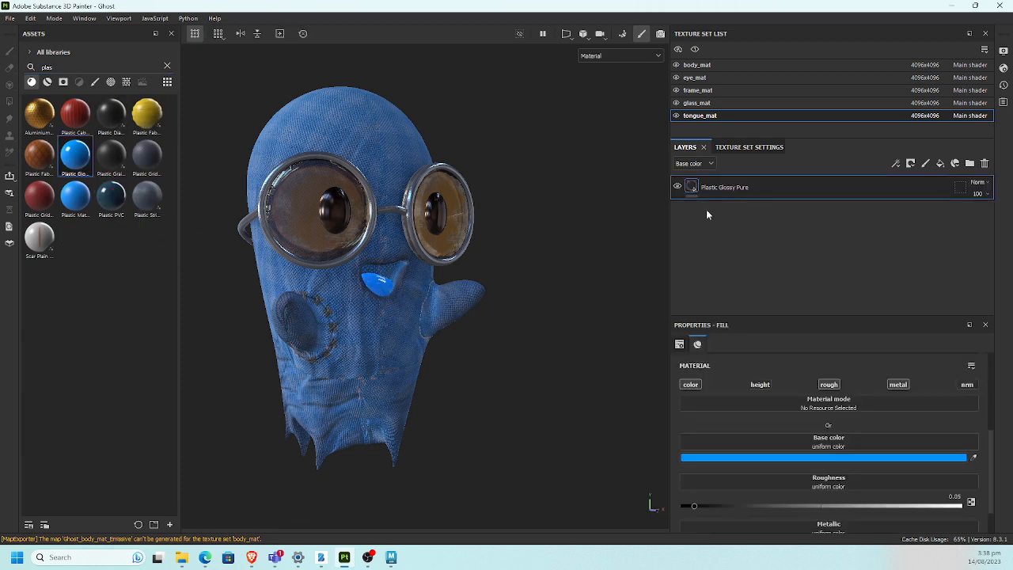
Step: Try dark red, blue, magenta and brown base colors on the tongue's Plastic Glossy Pure layer
left_click(873, 457)
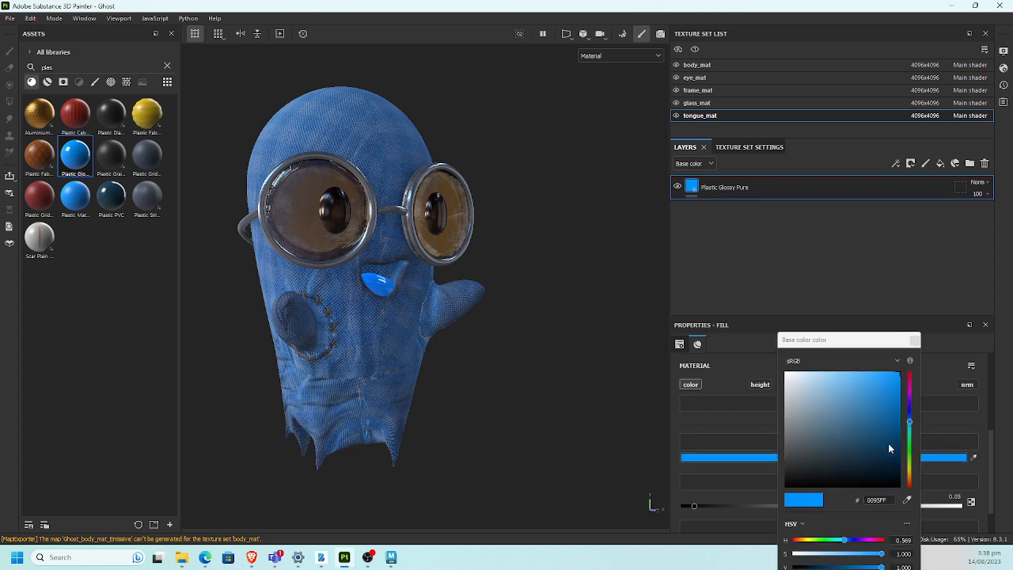
left_click_drag(808, 544, 785, 544)
left_click(885, 451)
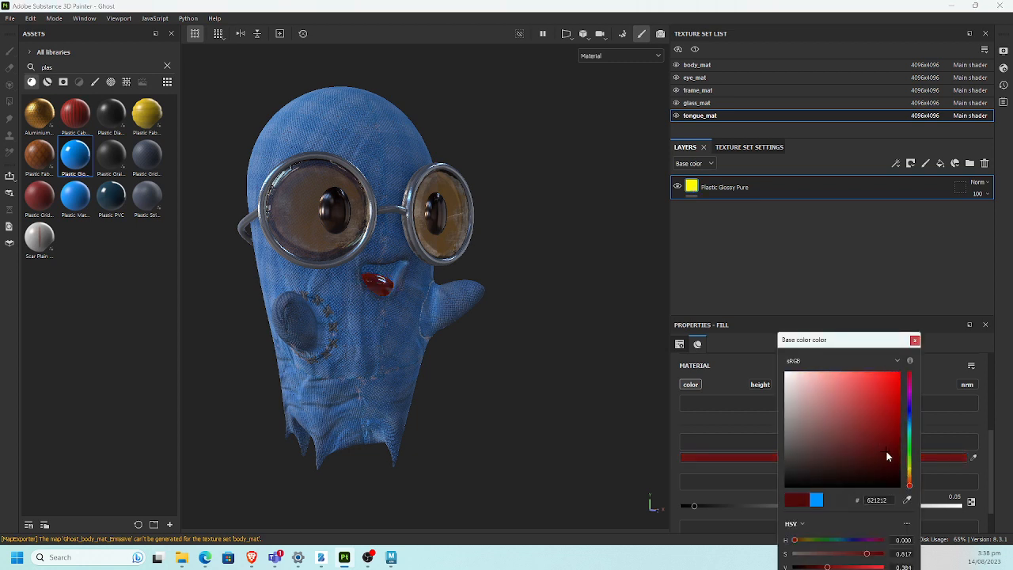
mouse_move(871, 435)
left_mouse_down()
mouse_move(846, 409)
mouse_move(889, 403)
left_mouse_up()
left_click(909, 416)
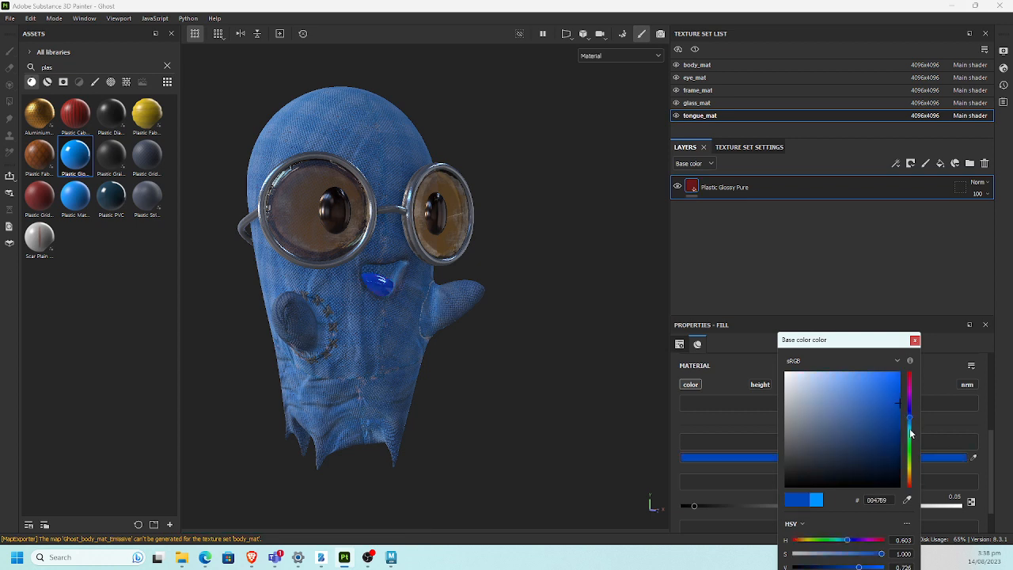
mouse_move(886, 417)
left_mouse_down()
mouse_move(871, 420)
mouse_move(834, 470)
mouse_move(844, 476)
mouse_move(837, 456)
left_mouse_up()
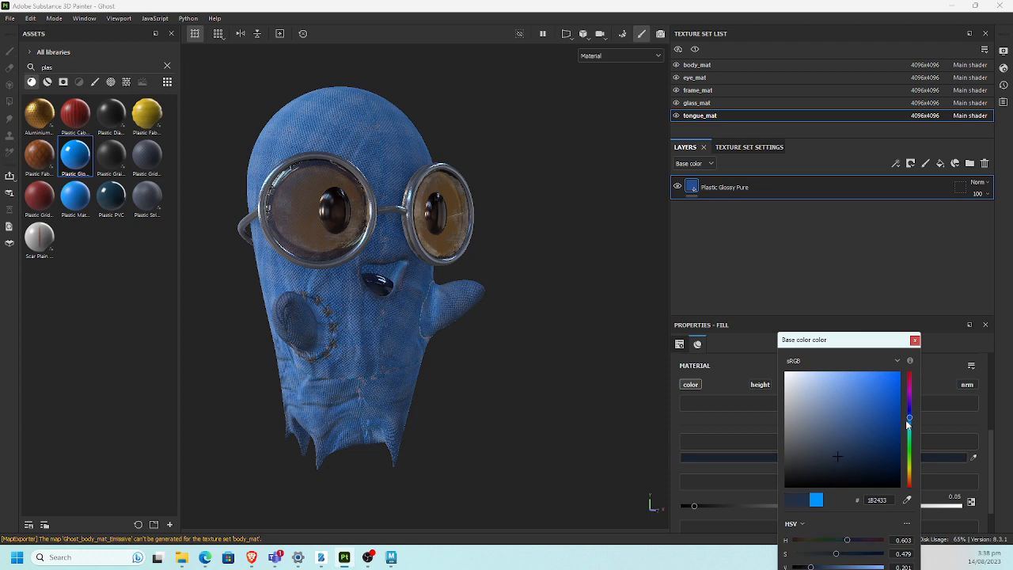
left_click(909, 387)
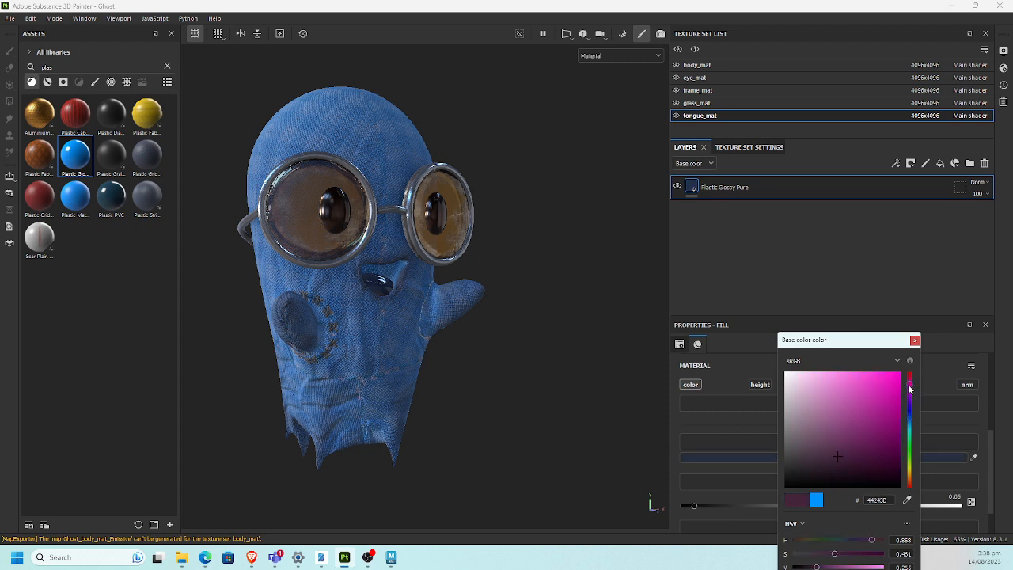
left_click(908, 482)
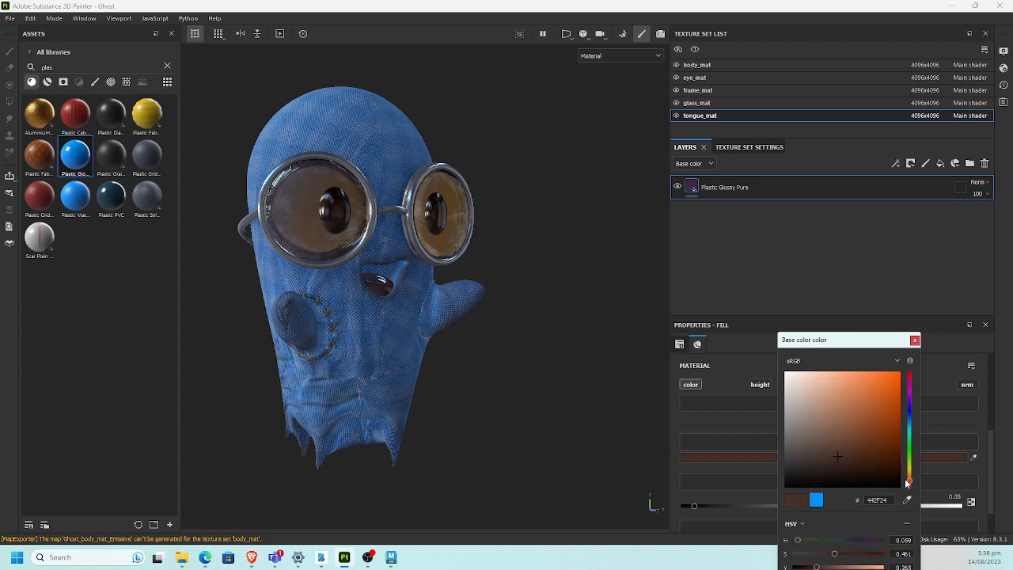
Step: Set the base color of the tongue's Plastic Glossy Pure layer to dark red 542121 and close the color picker
left_click_drag(459, 341, 423, 345, "alt")
right_click_drag(423, 346, 585, 418, "alt")
middle_click_drag(535, 394, 588, 443, "alt")
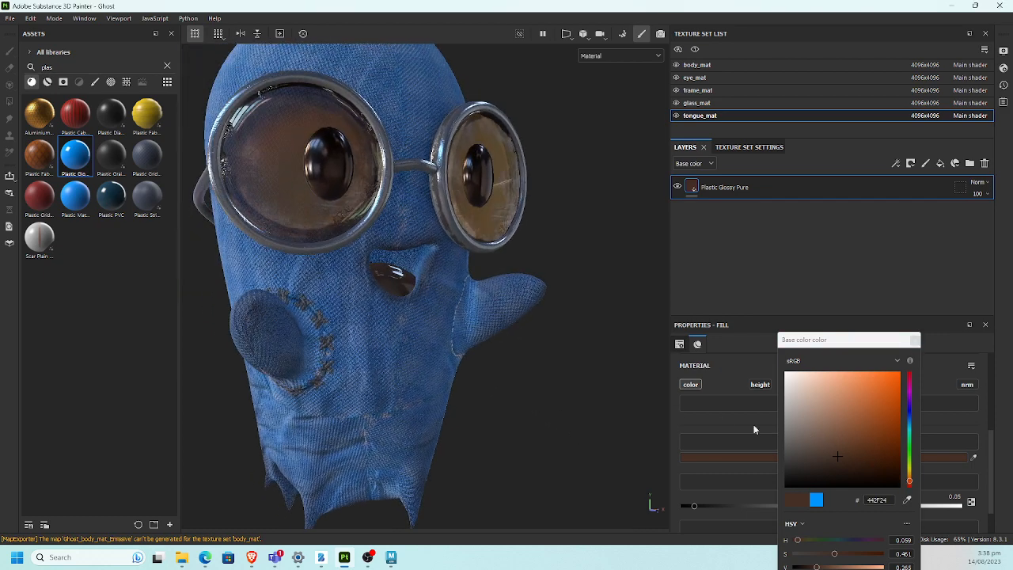
left_click(912, 481)
left_click(853, 449)
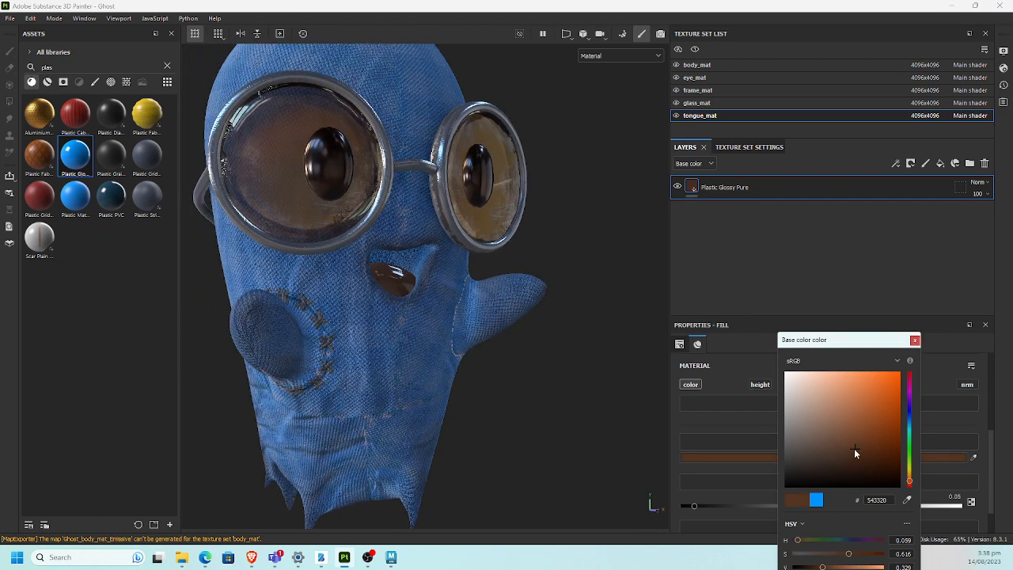
left_click(911, 486)
left_click_drag(911, 489, 912, 492)
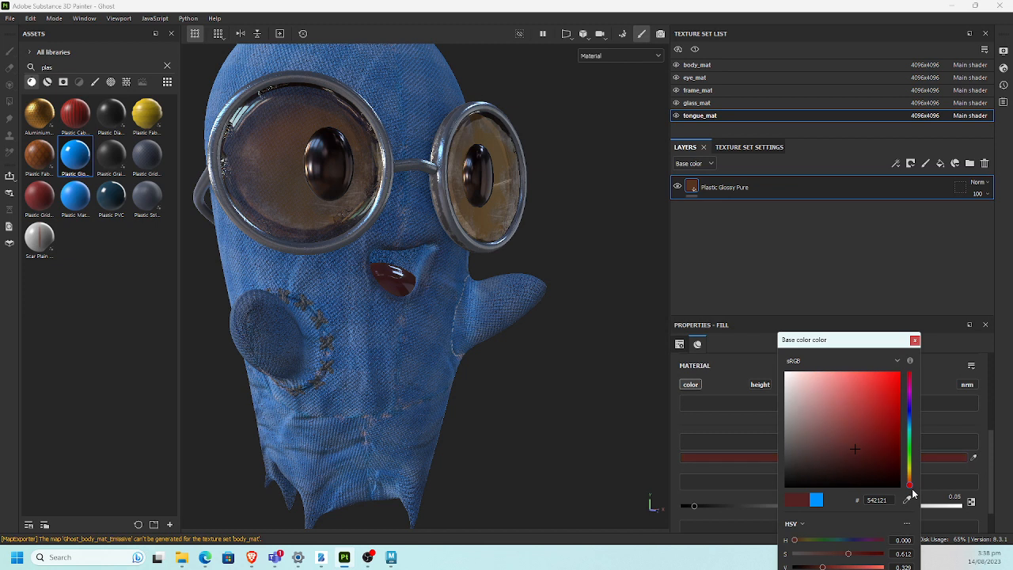
left_click(883, 298)
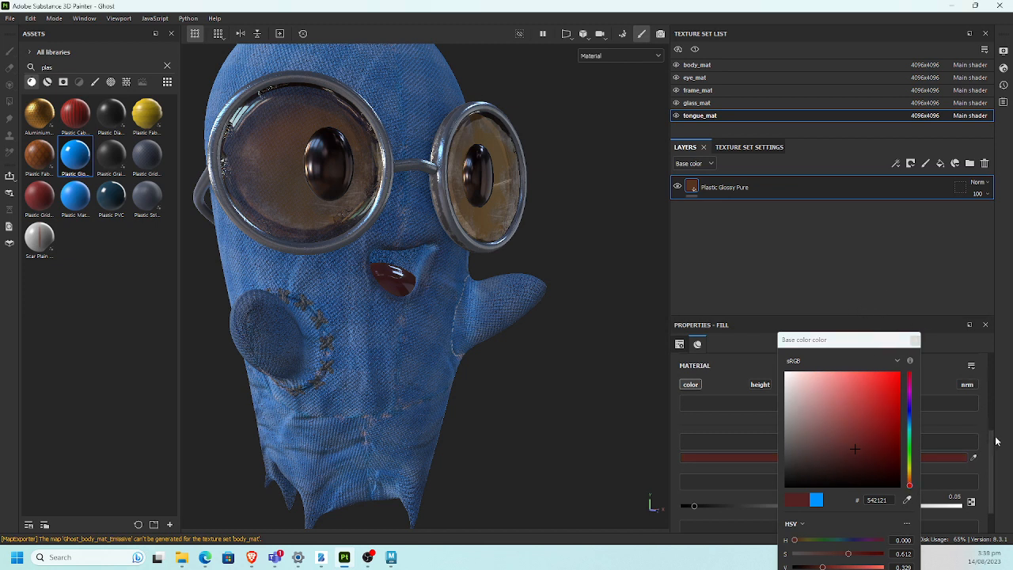
left_click(914, 340)
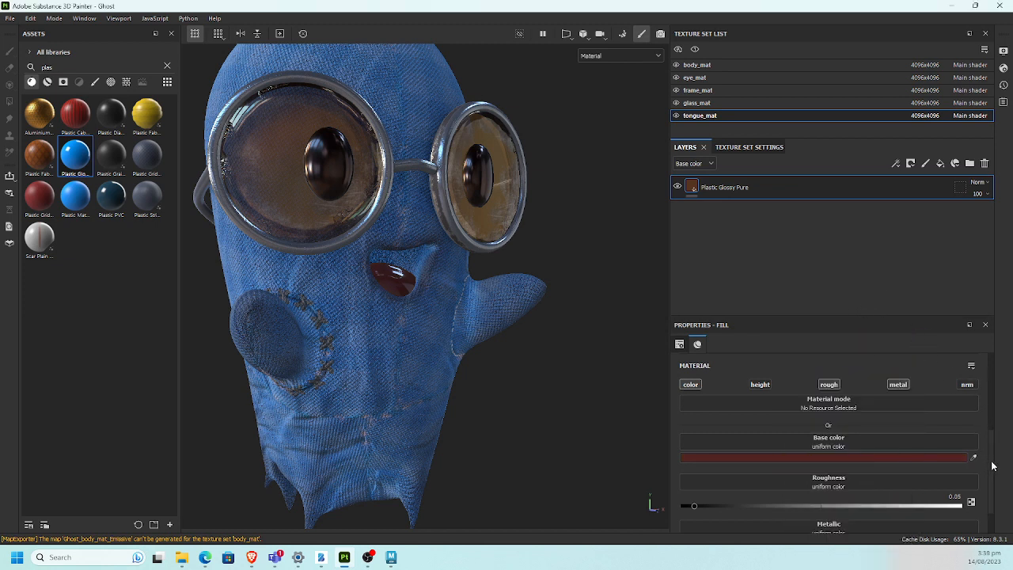
Step: Raise the tongue layer's roughness to about 0.22, check it from another angle and save the project
left_click_drag(987, 464, 978, 482)
left_click_drag(727, 471, 758, 474)
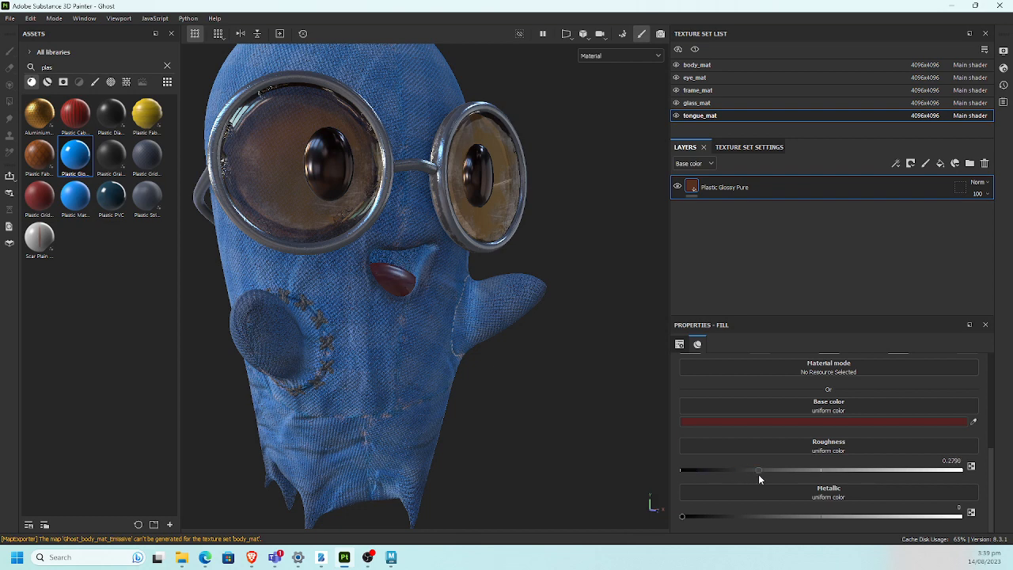
right_click_drag(592, 381, 482, 384, "alt")
left_click_drag(482, 384, 478, 317, "alt")
middle_click_drag(479, 316, 470, 355, "alt")
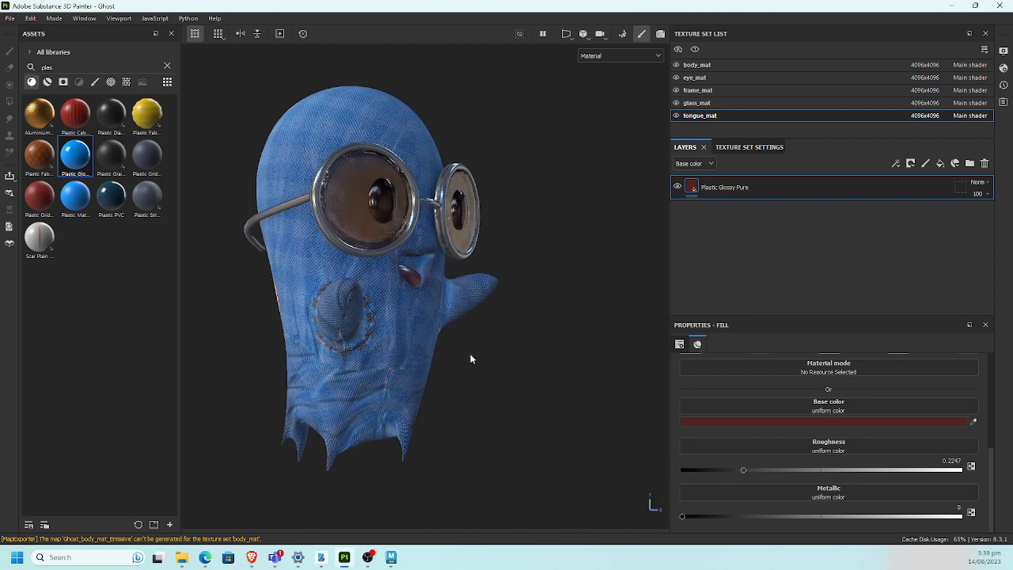
key("ctrl+s")
Step: Switch to the sourceimages folder in File Explorer and cut all texture files from Ghost_body_mat_BaseColor through the last Ghost_tongue_mat_Roughness file
mouse_move(181, 557)
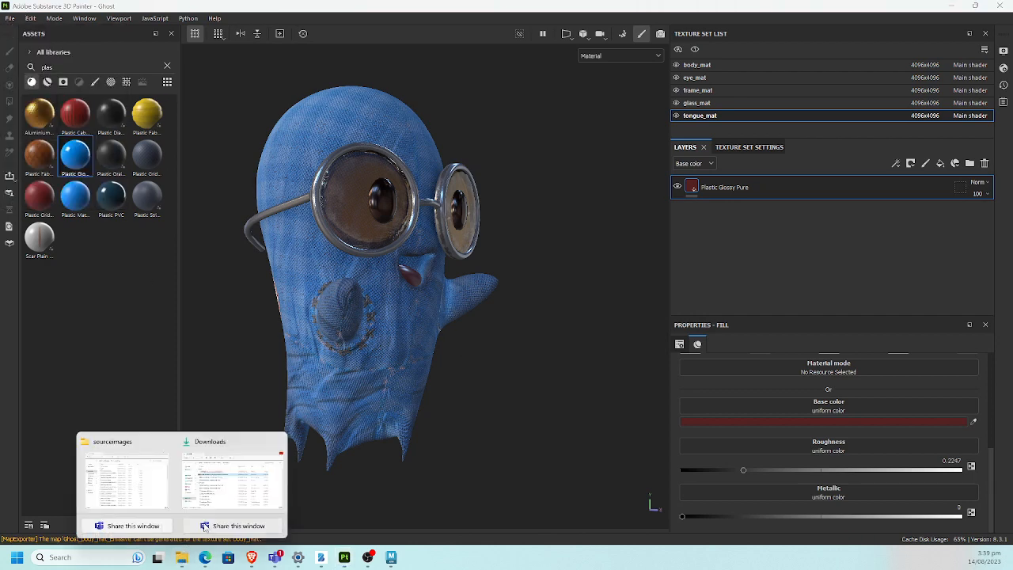
left_click(144, 487)
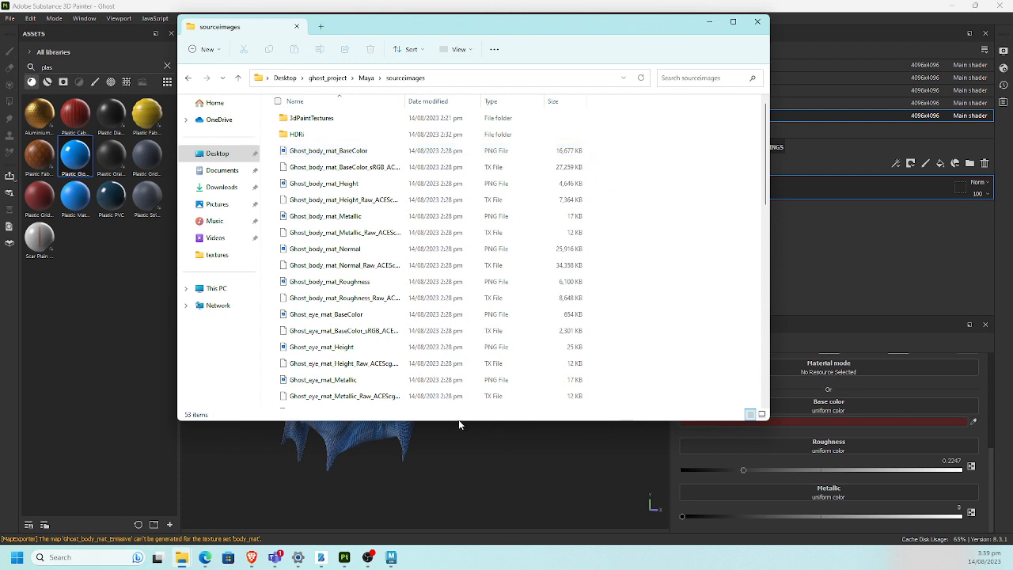
left_click_drag(459, 421, 448, 554)
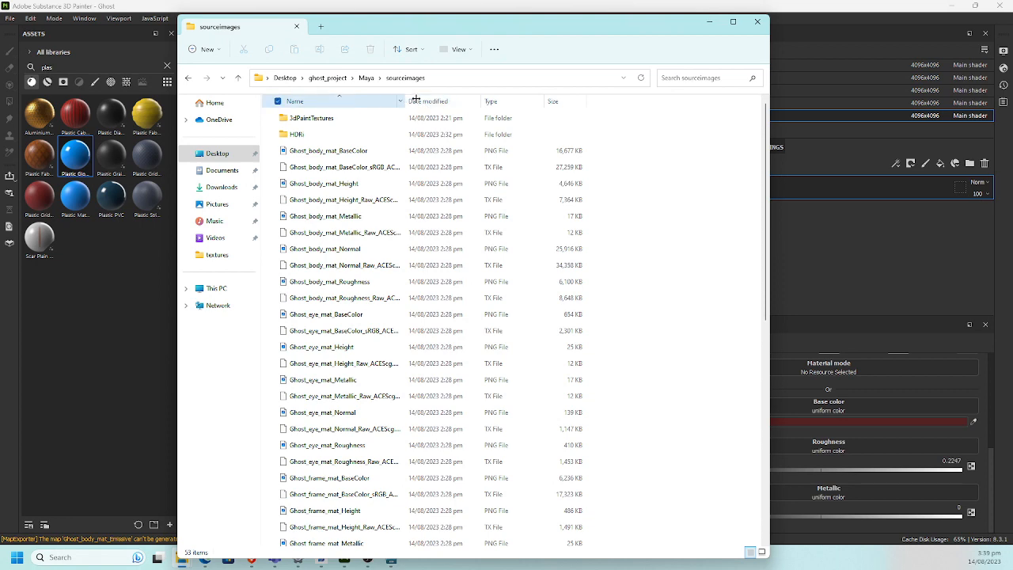
left_click_drag(416, 99, 529, 95)
left_click(387, 153)
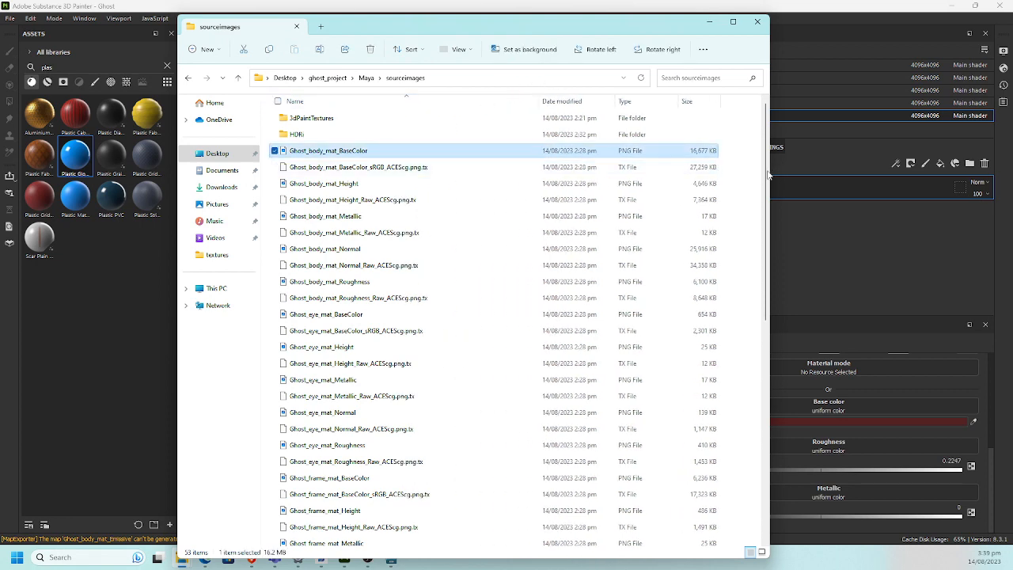
left_click_drag(767, 174, 773, 404)
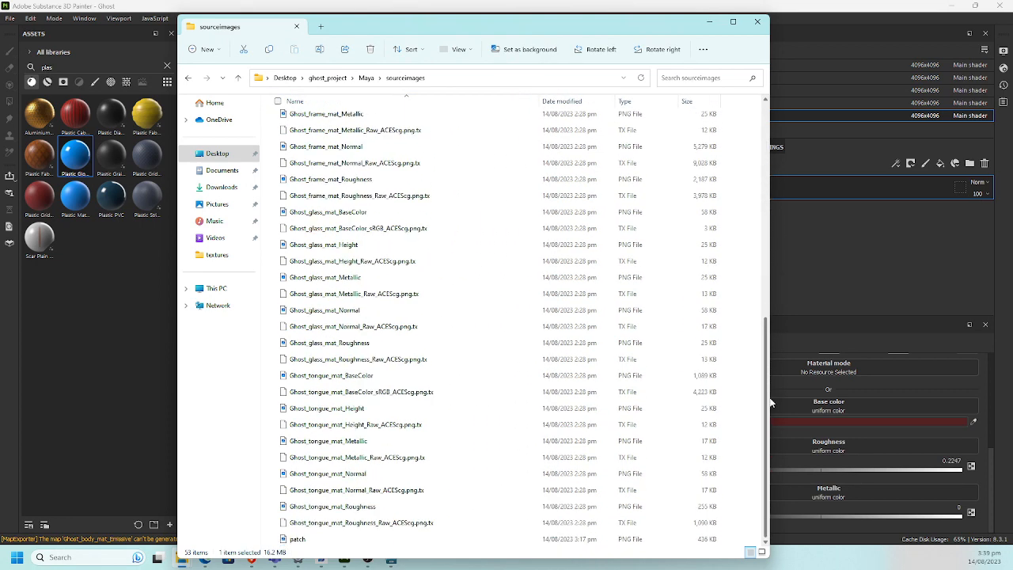
left_click(378, 523, "shift")
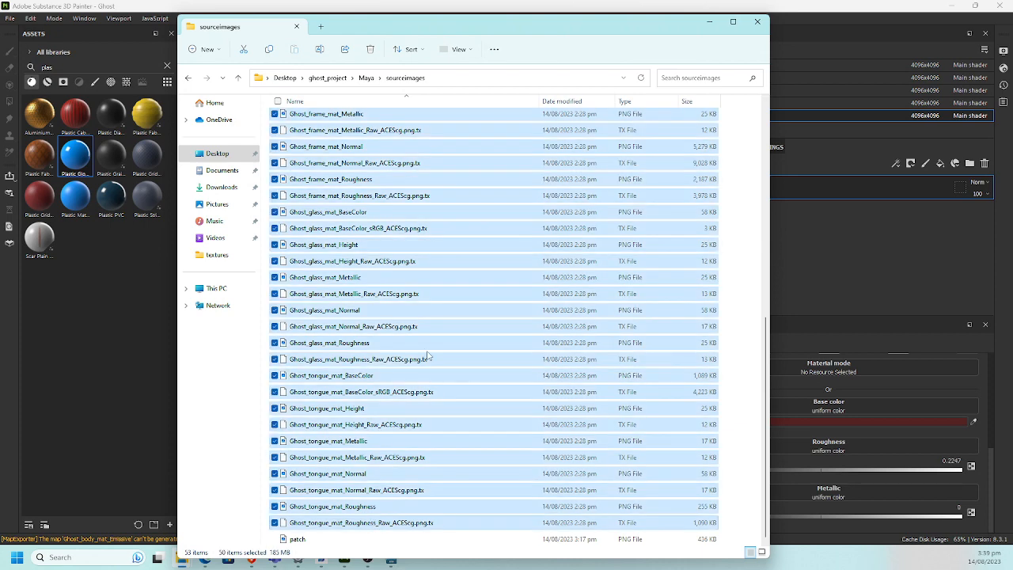
Step: Create a folder named "old textures" inside sourceimages and paste the cut texture files into it
left_click(207, 50)
left_click(216, 74)
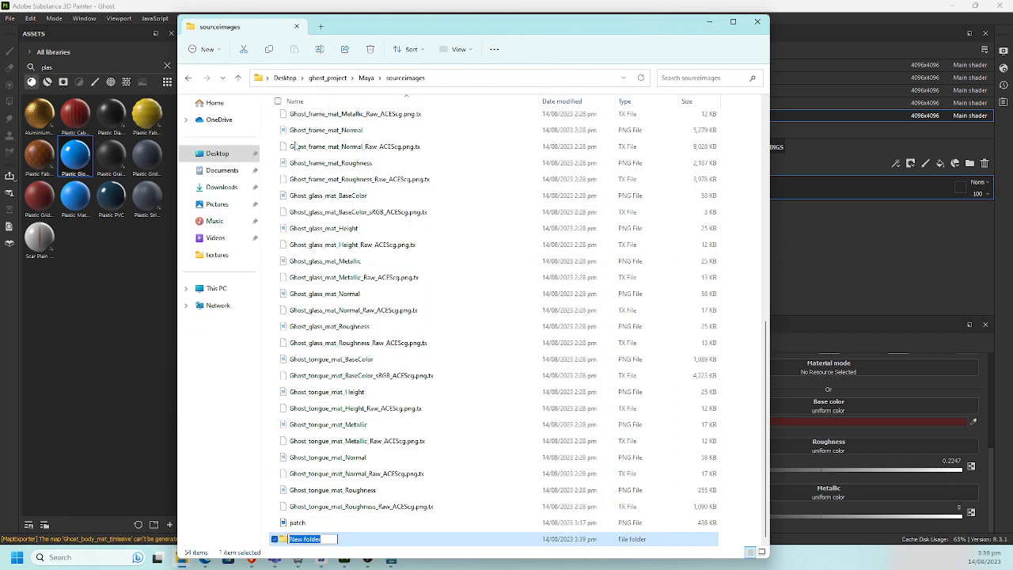
type("old")
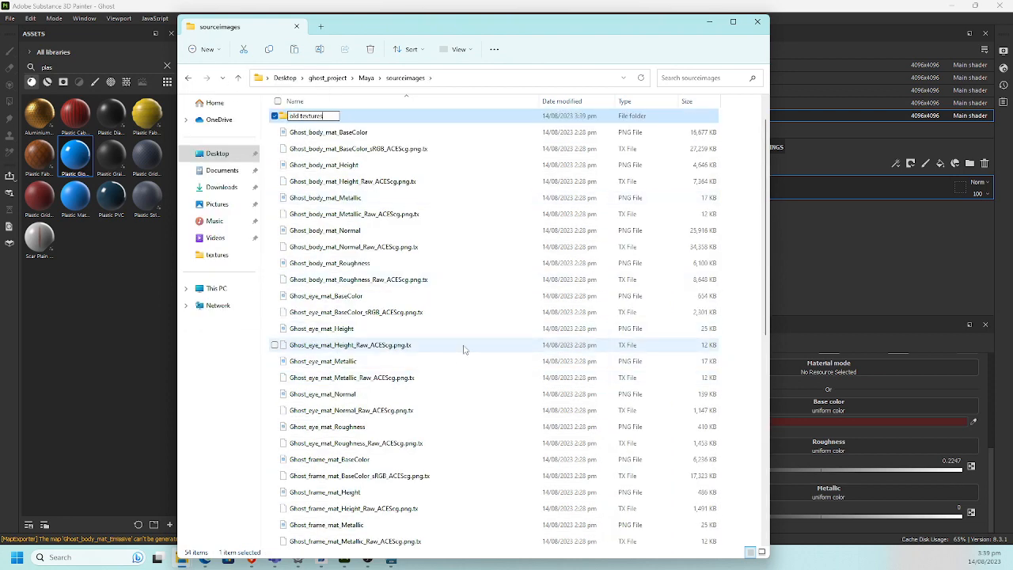
type(" textures")
key("Return")
double_click(366, 119)
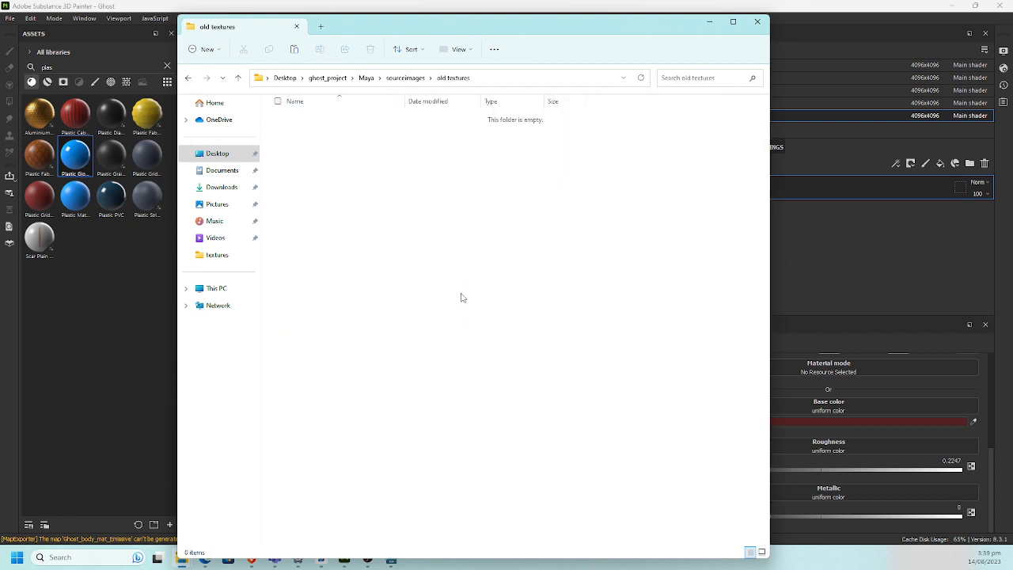
key("ctrl+v")
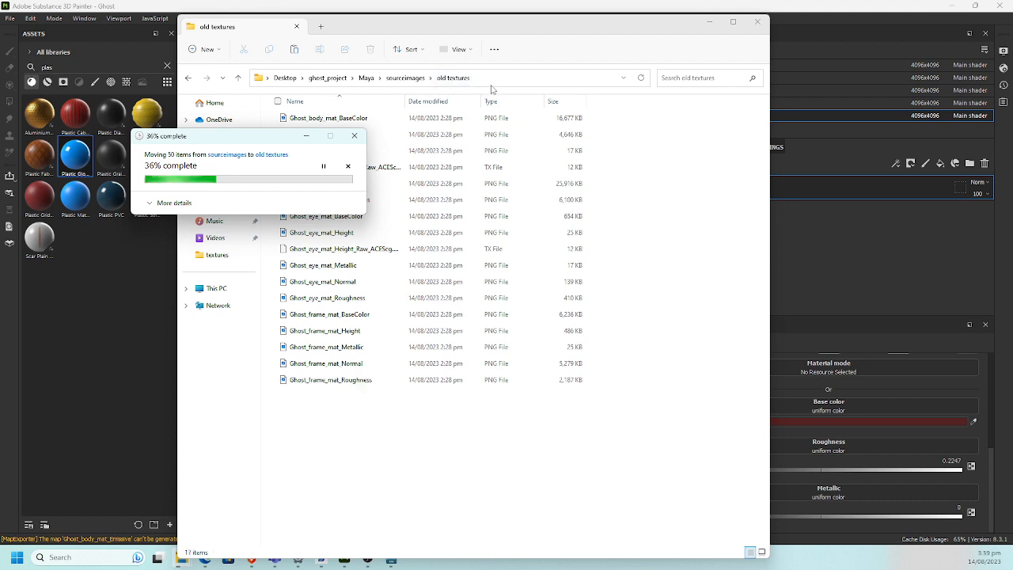
Step: Switch back to Substance 3D Painter and export all five texture sets to sourceimages as 8-bit PNGs with the PBR Metallic Roughness template
left_click(75, 13)
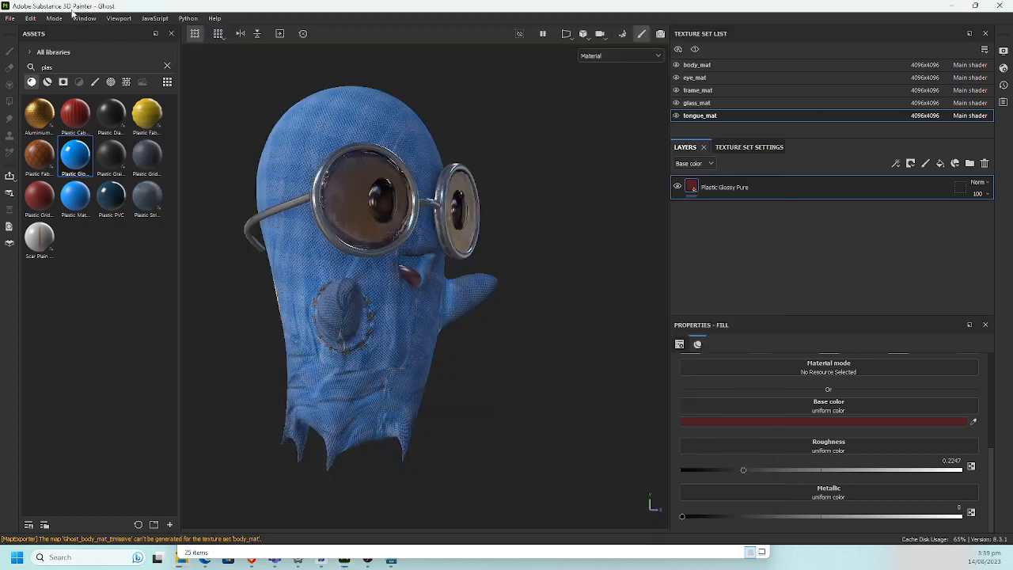
left_click(11, 18)
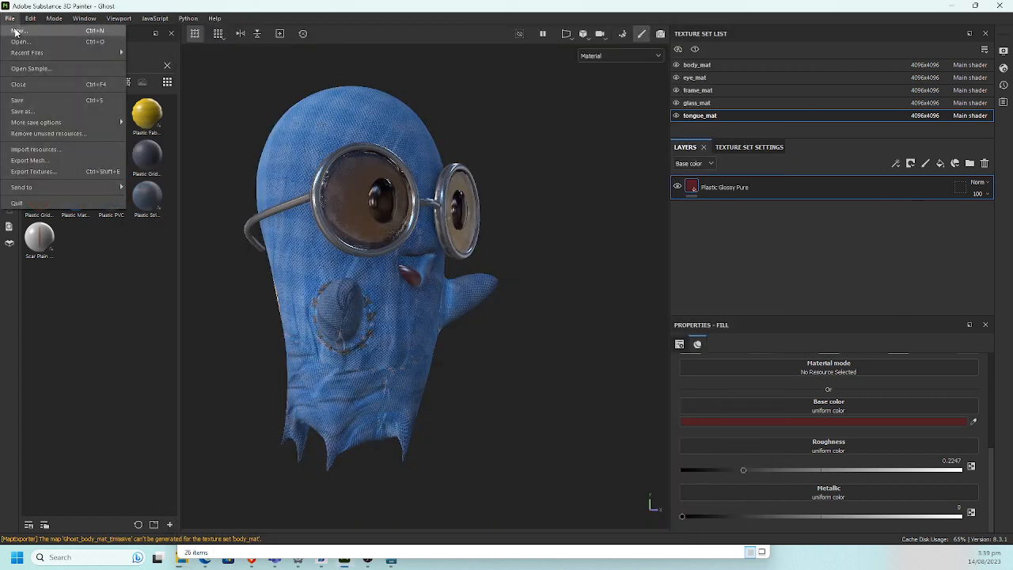
left_click(70, 172)
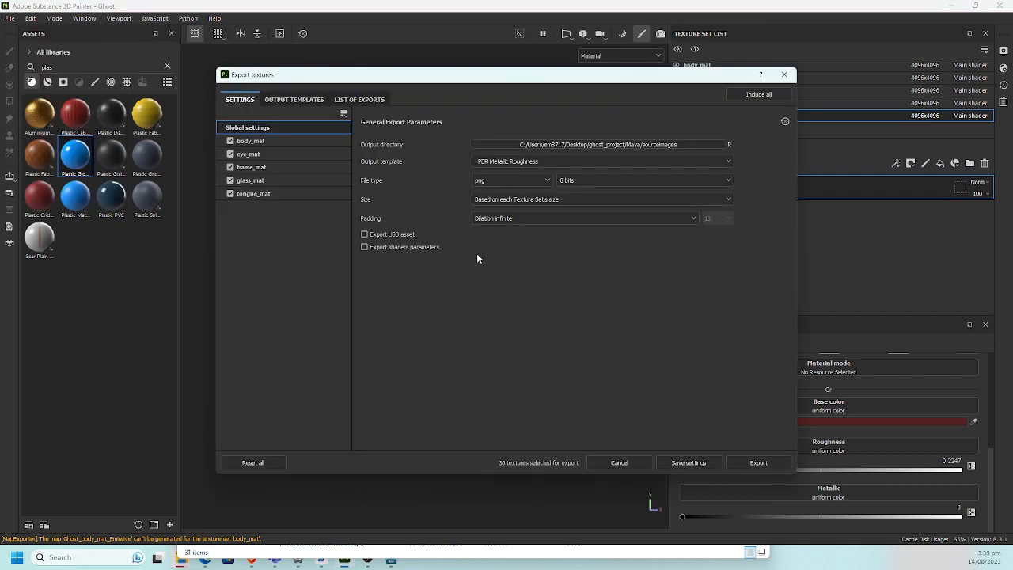
left_click(287, 101)
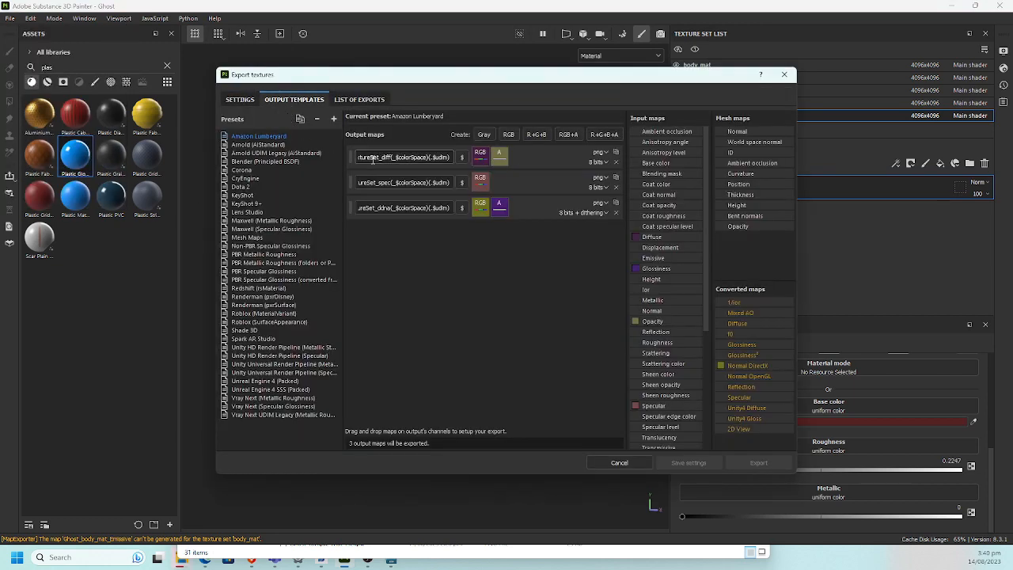
left_click(241, 101)
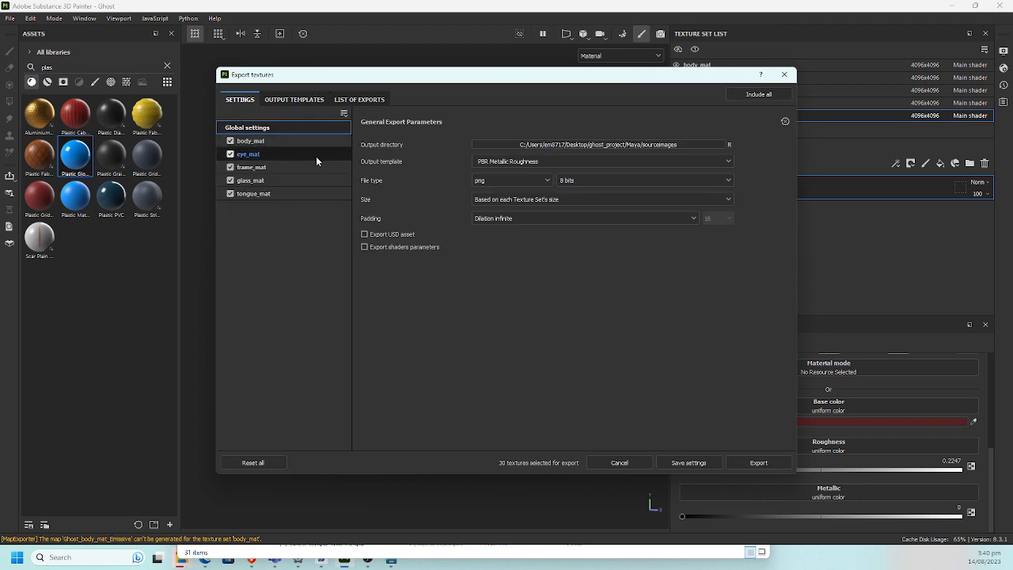
left_click(758, 462)
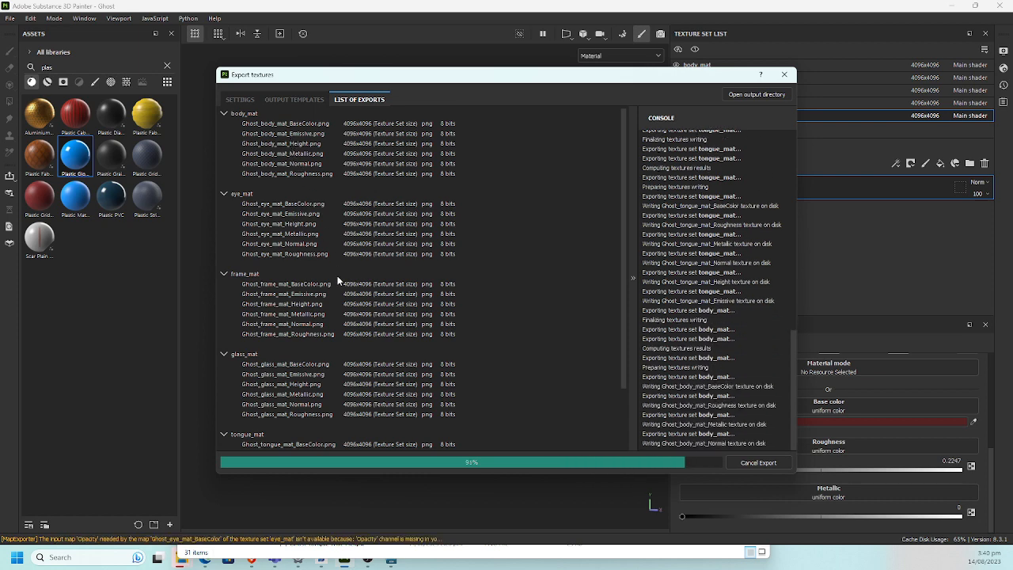
Step: Switch to Maya, retry the blocked move of the old textures and skip all files that are still in use
left_click(391, 559)
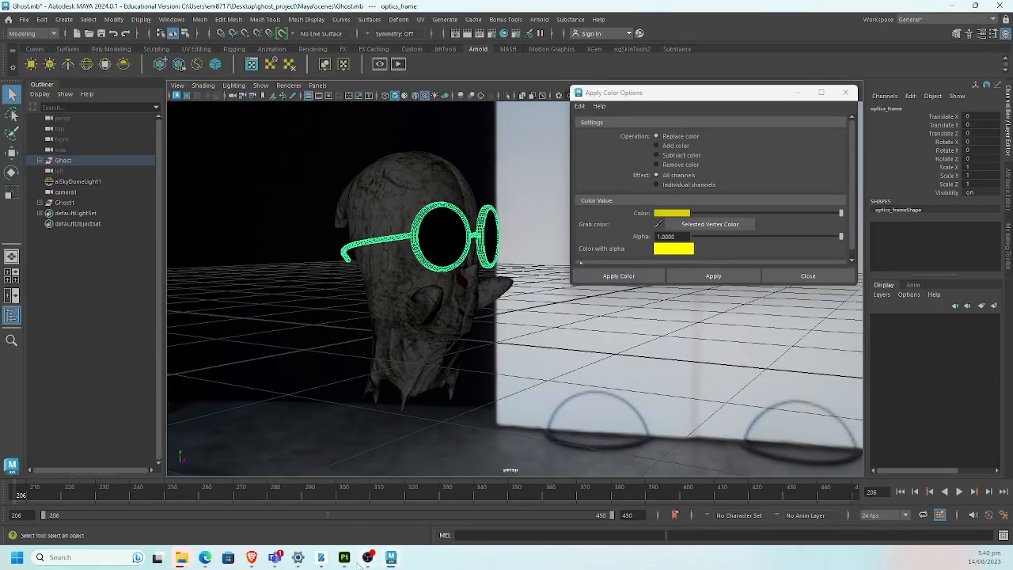
mouse_move(181, 558)
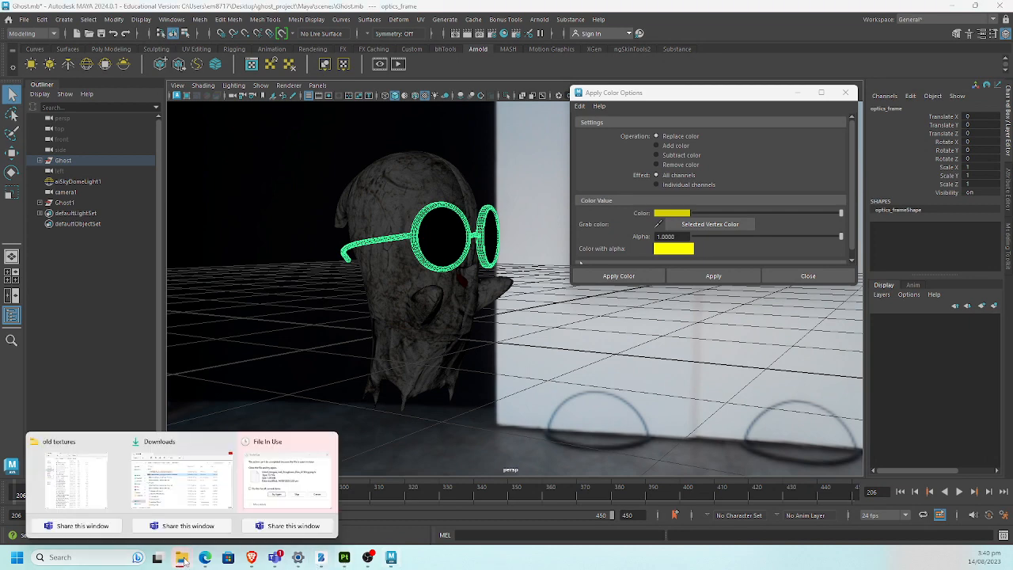
left_click(271, 518)
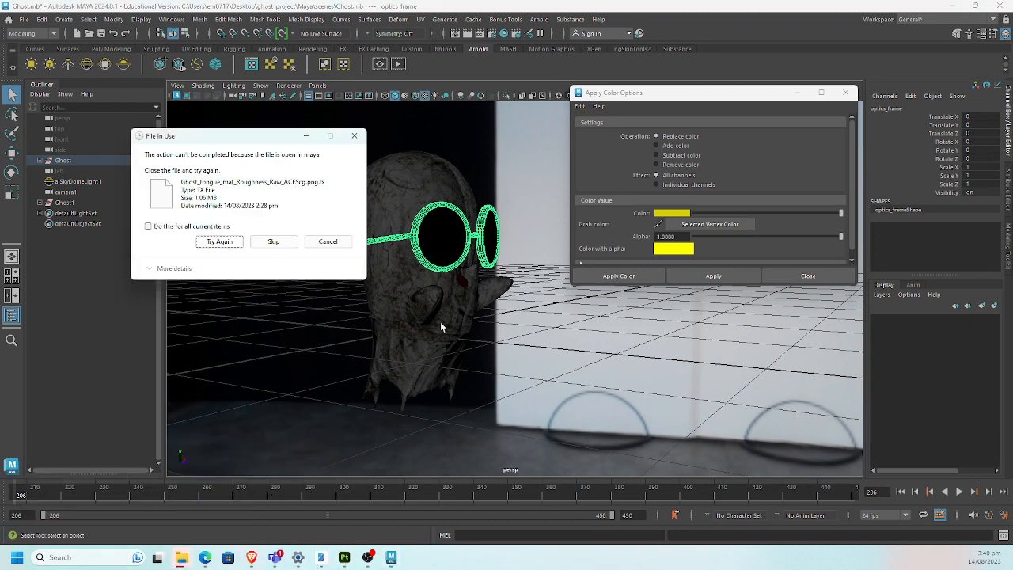
left_click(215, 243)
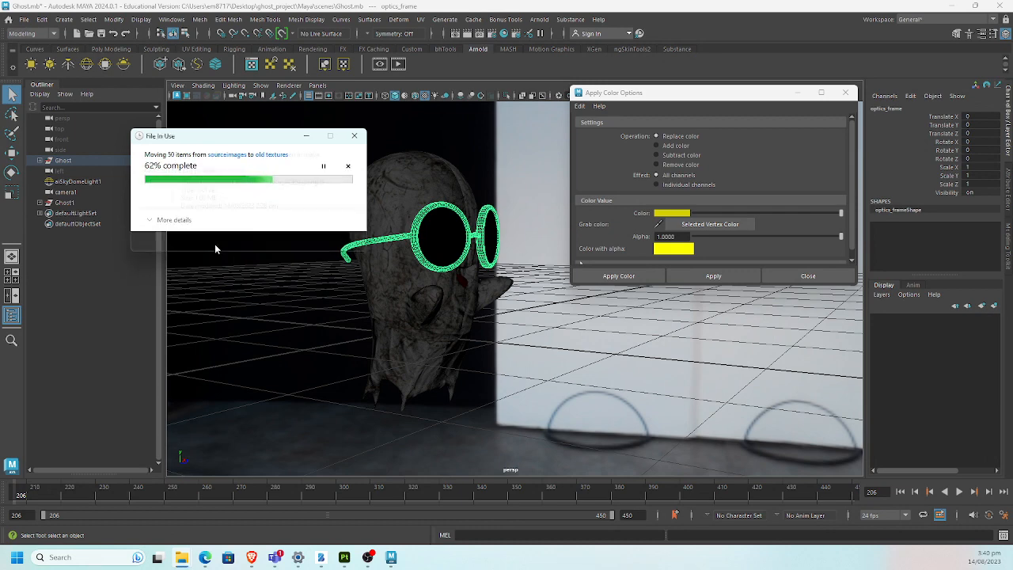
left_click(252, 243)
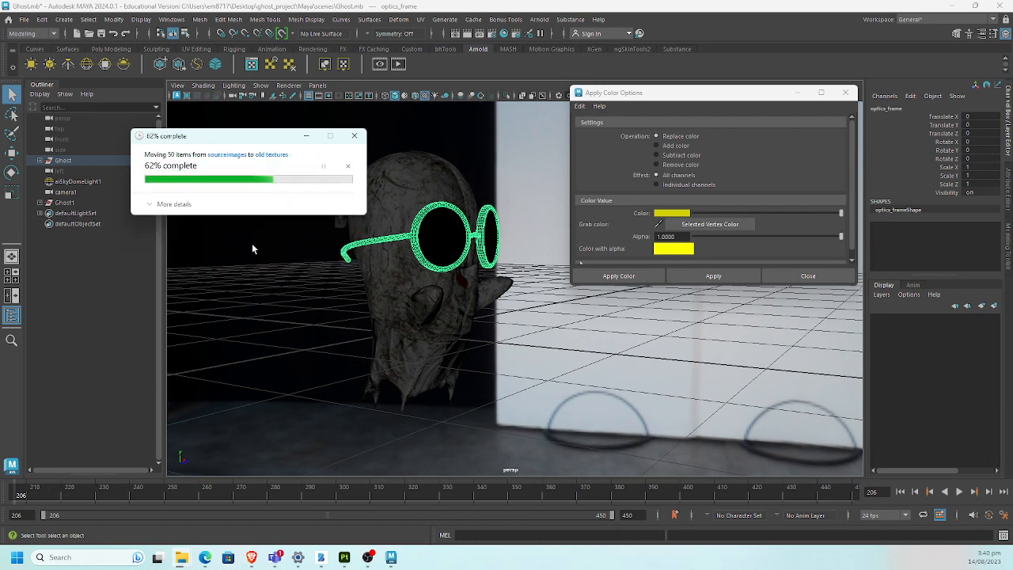
left_click(257, 241)
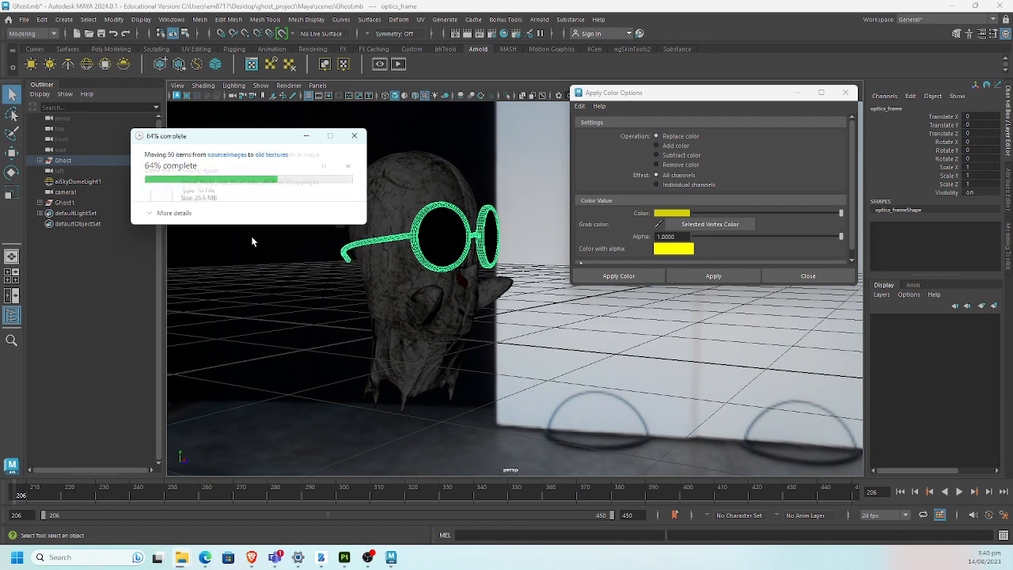
left_click(196, 226)
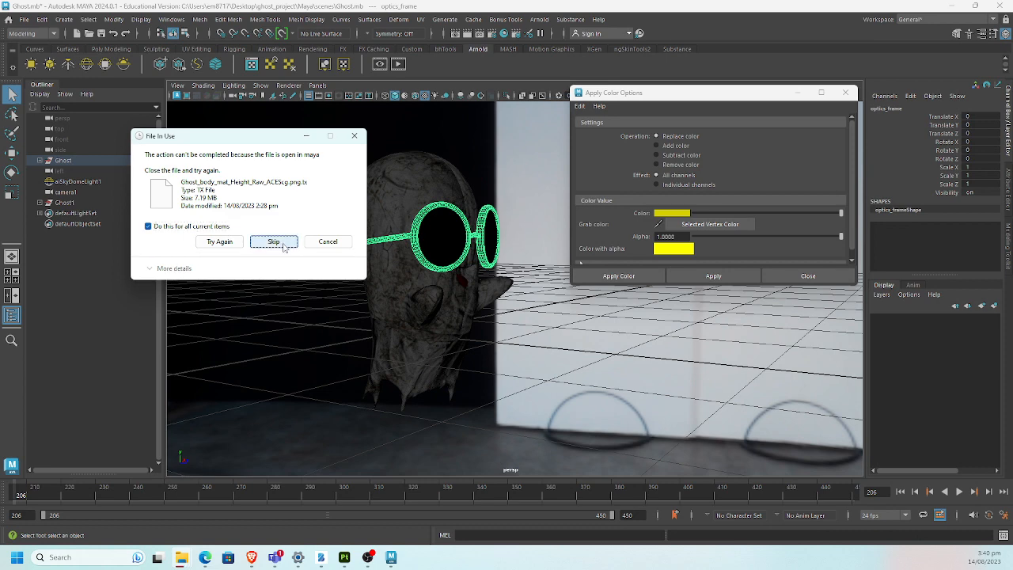
left_click(275, 242)
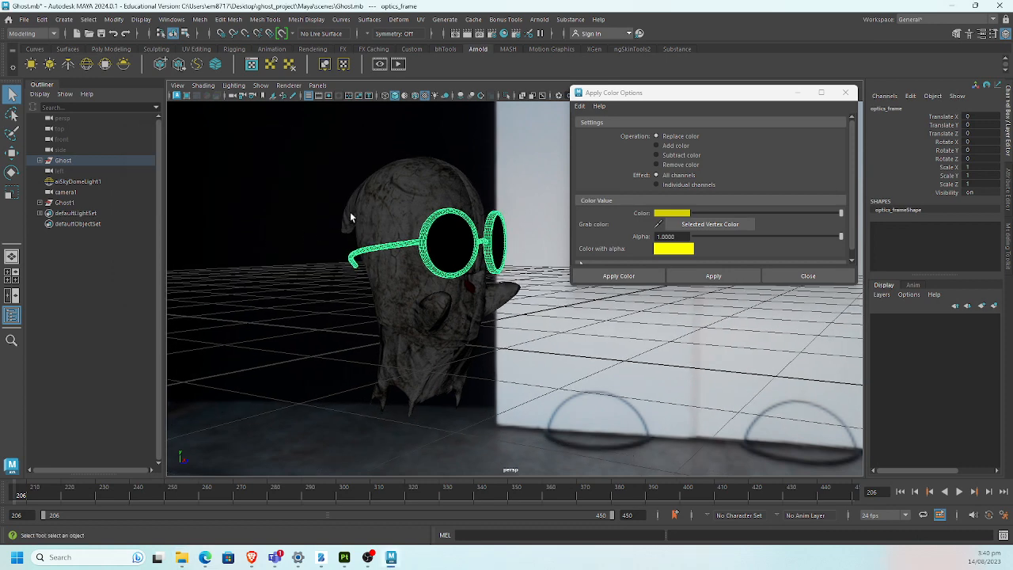
Step: Select the ghost's body, open Hypershade and inspect the Ghost_body_mat_BaseColor.png file node in its material network
left_click(379, 204)
left_click(503, 33)
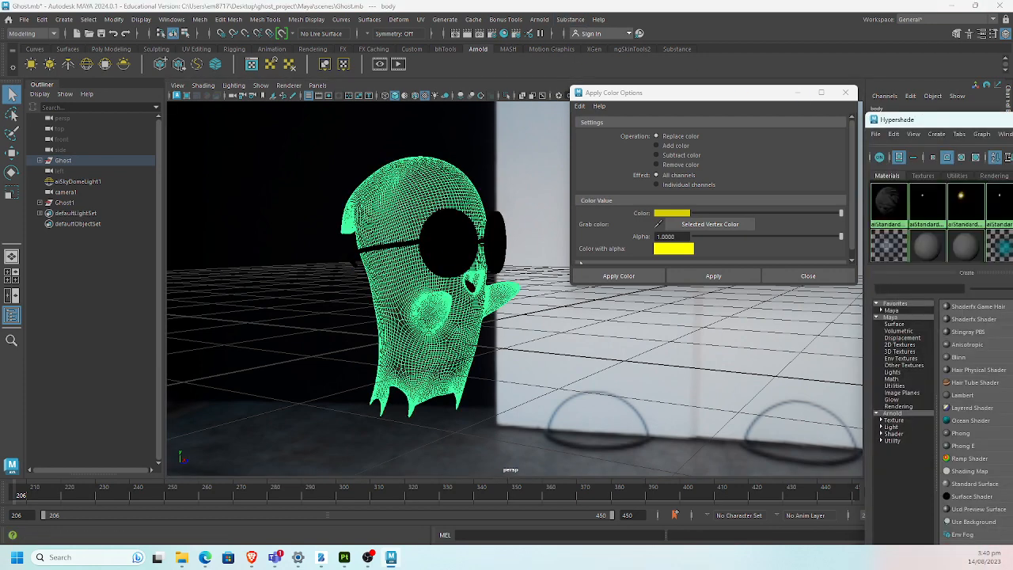
left_click_drag(896, 119, 500, 92)
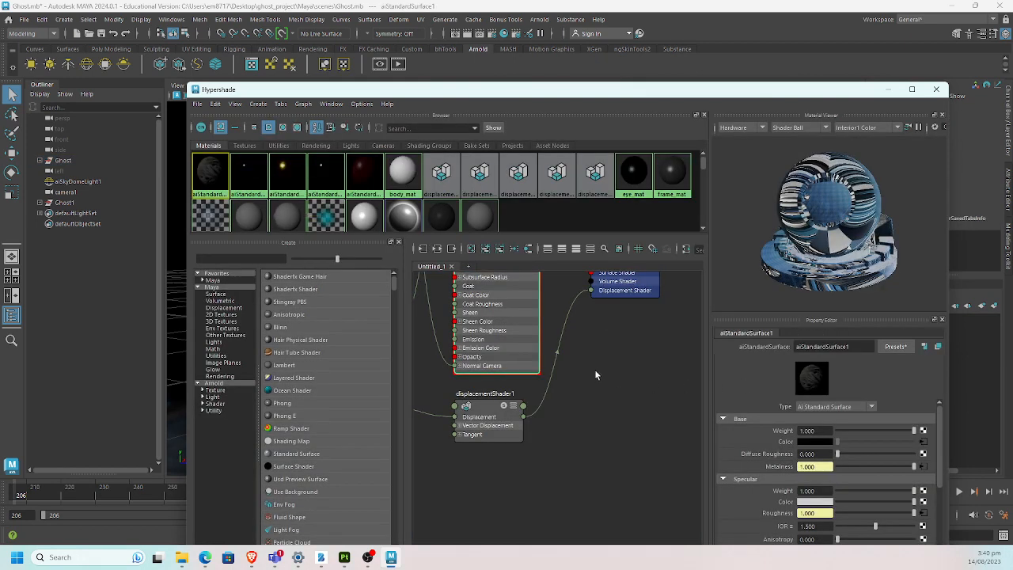
left_click(245, 147)
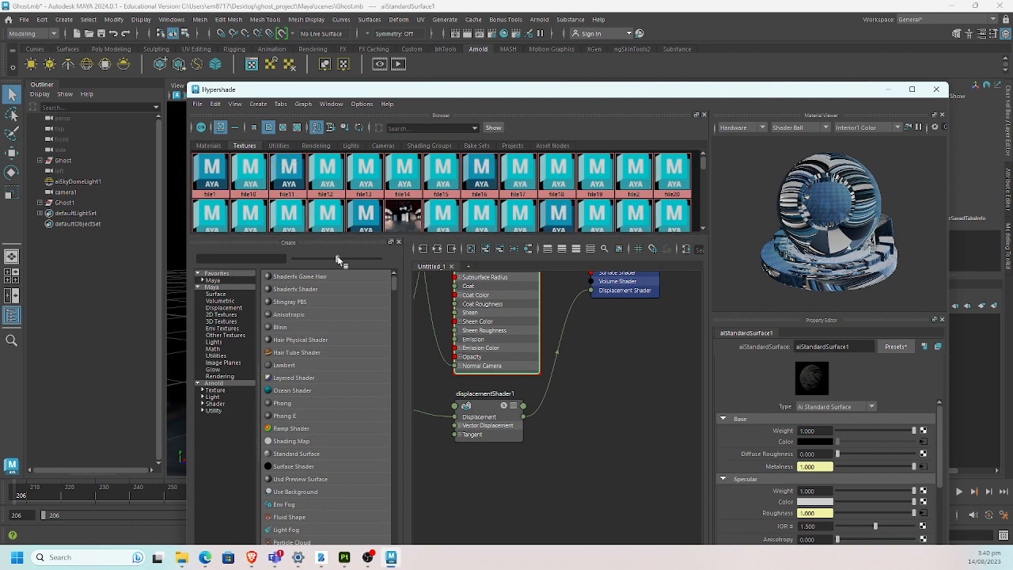
middle_click_drag(475, 335, 700, 445, "alt")
middle_click_drag(439, 365, 524, 460, "alt")
middle_click_drag(504, 418, 455, 400, "alt")
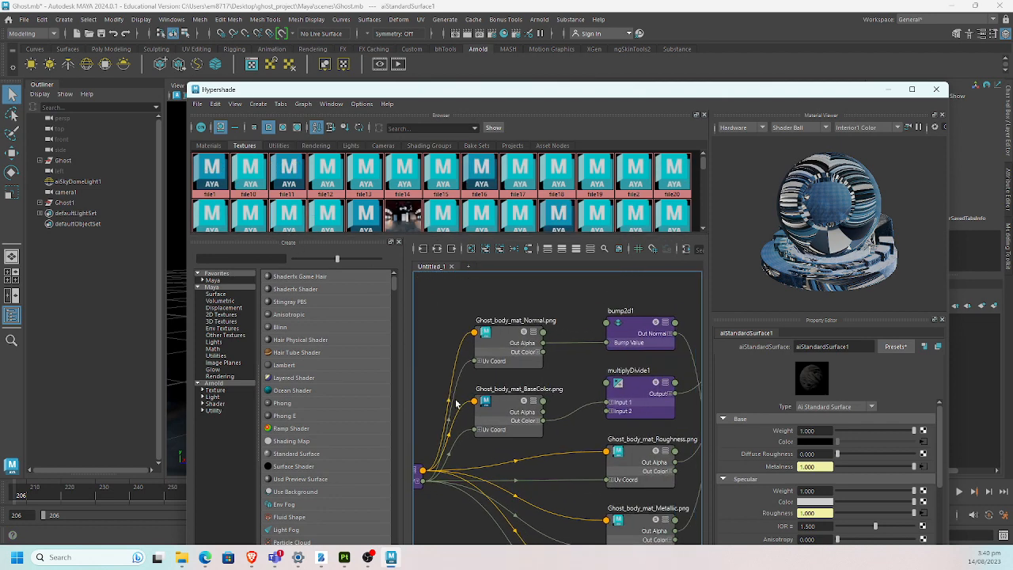
middle_click_drag(562, 374, 542, 357, "alt")
left_click(494, 388)
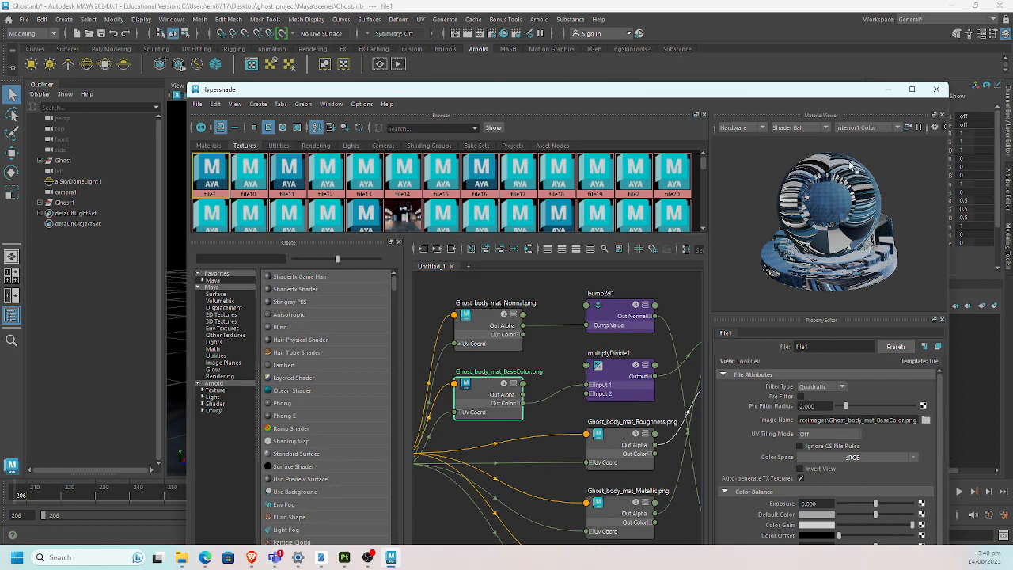
Step: Check the file textures file10, file11 and file12 one after another, and close Hypershade
left_click(250, 170)
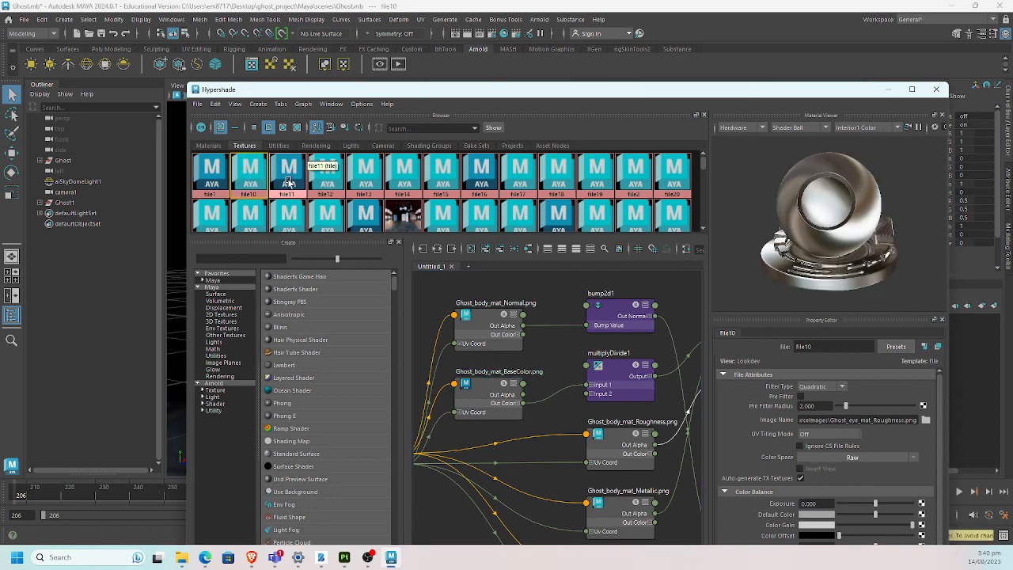
left_click(288, 182)
left_click(327, 175)
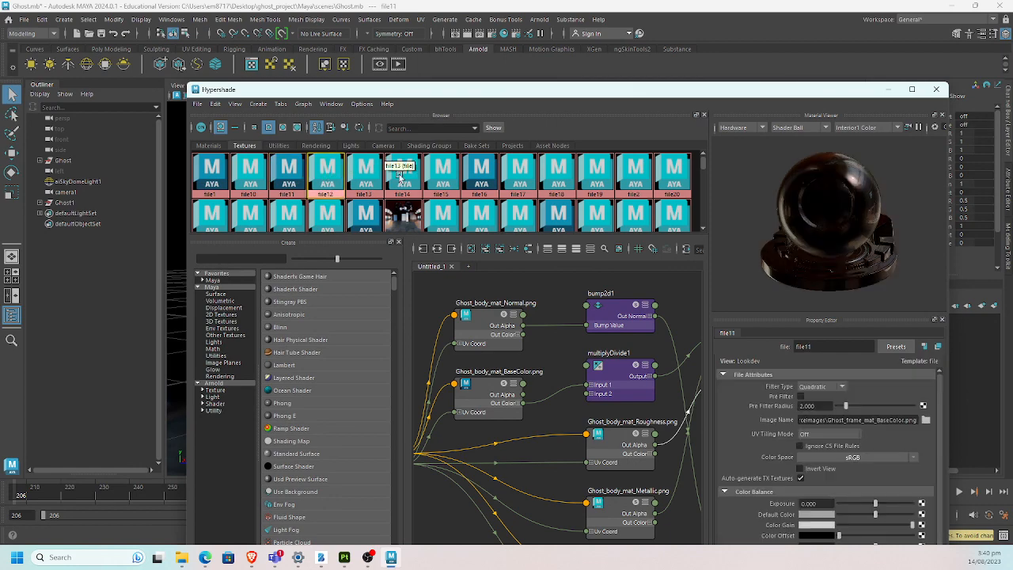
left_click(936, 89)
Step: Look through camera1, frame the ghost closer, close the Apply Color options and save the scene
left_click_drag(474, 285, 400, 262, "alt")
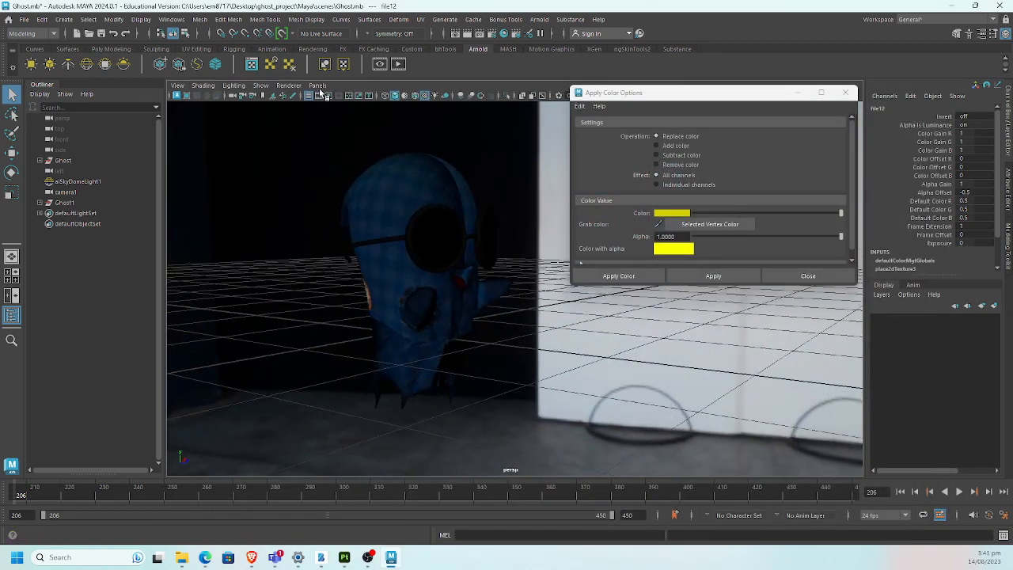
left_click(317, 86)
mouse_move(331, 97)
left_click(440, 95)
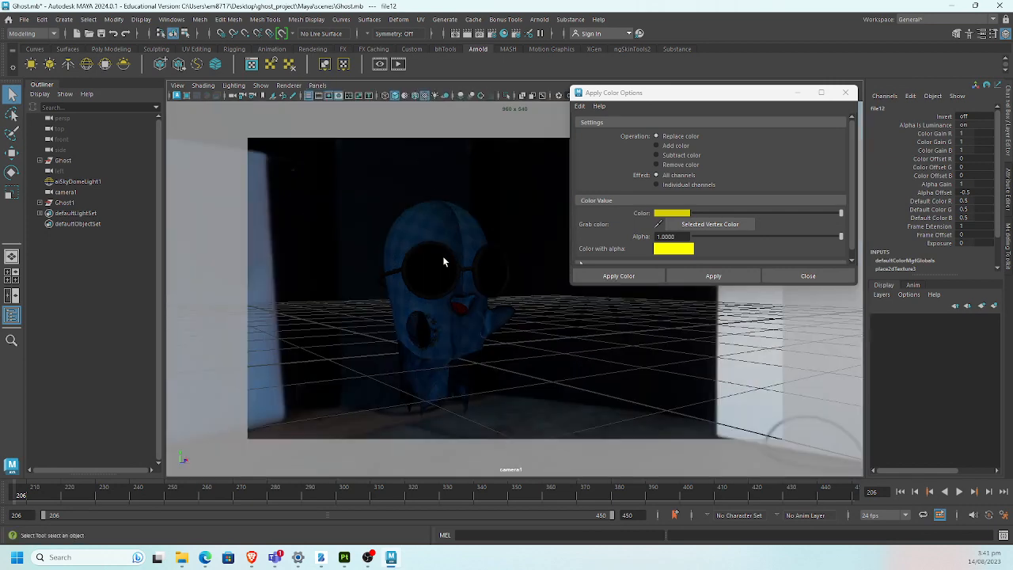
left_click_drag(443, 255, 385, 260, "alt")
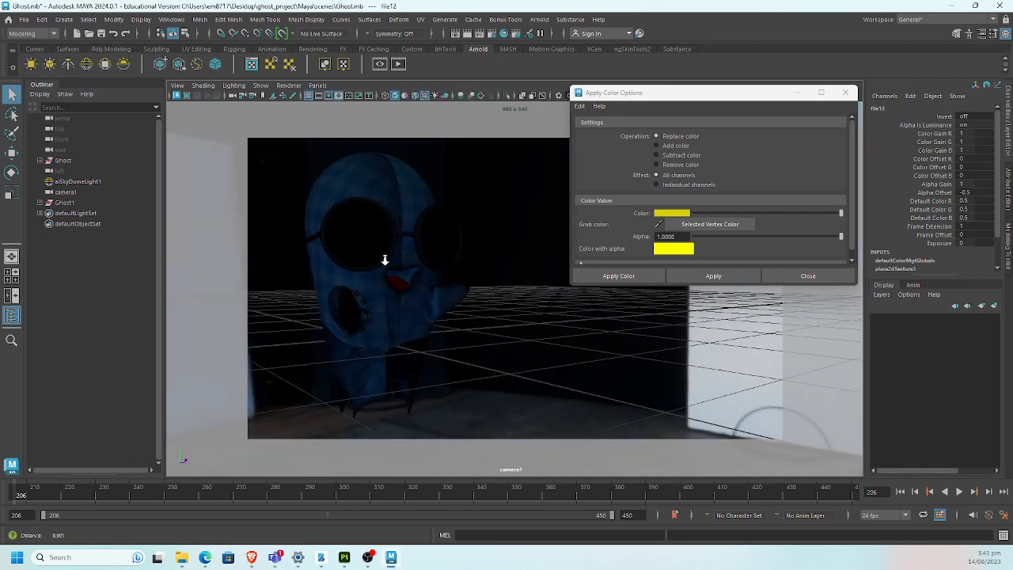
left_click(808, 276)
left_click_drag(725, 286, 487, 289, "alt")
key("ctrl+s")
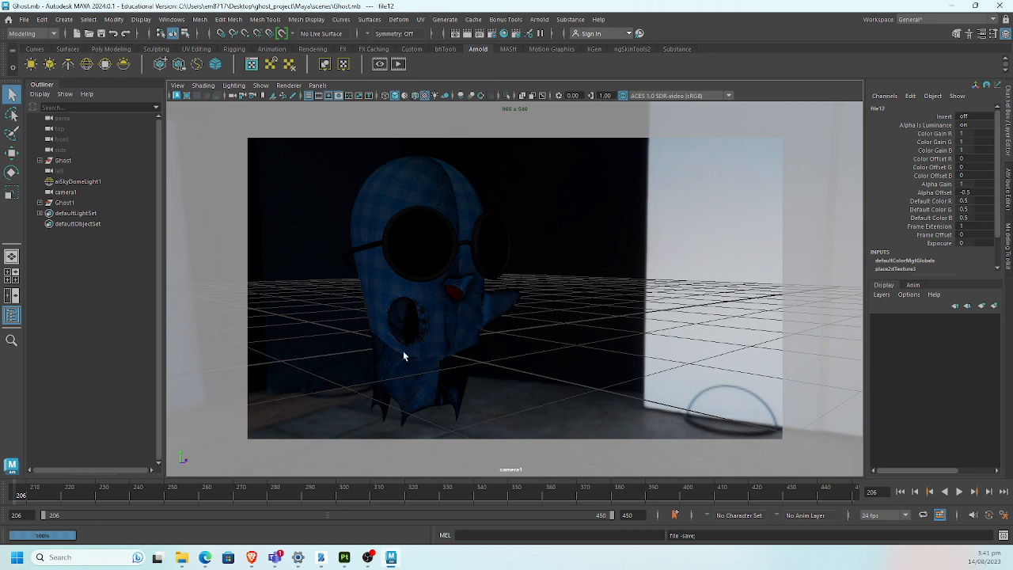
Step: Examine the ghost's Arnold render from a more sideways camera1 angle and in an enlarged, zoomed-in view
mouse_move(370, 560)
left_click(318, 558)
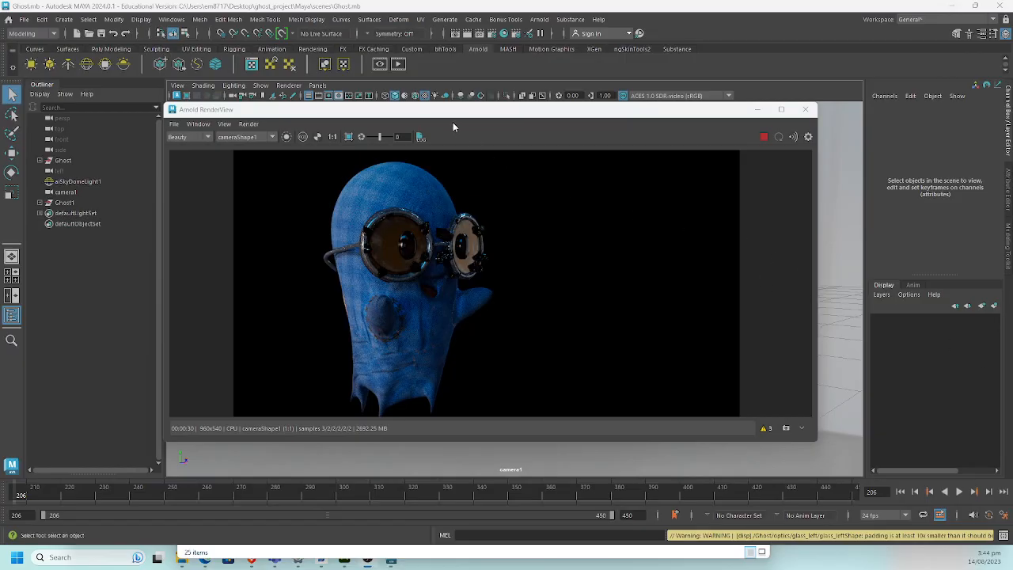
left_click_drag(462, 115, 602, 112)
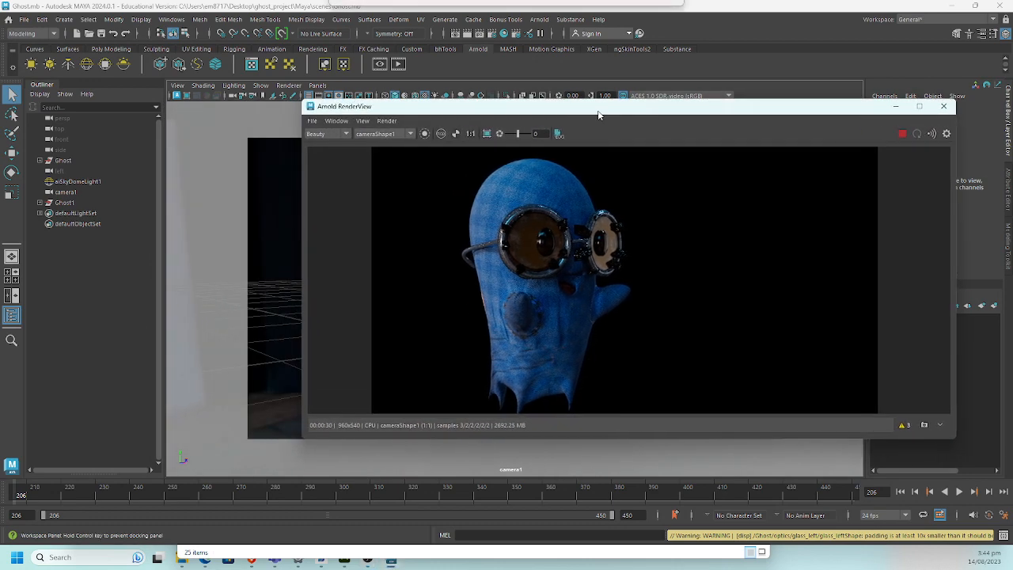
left_click_drag(288, 269, 214, 292, "alt")
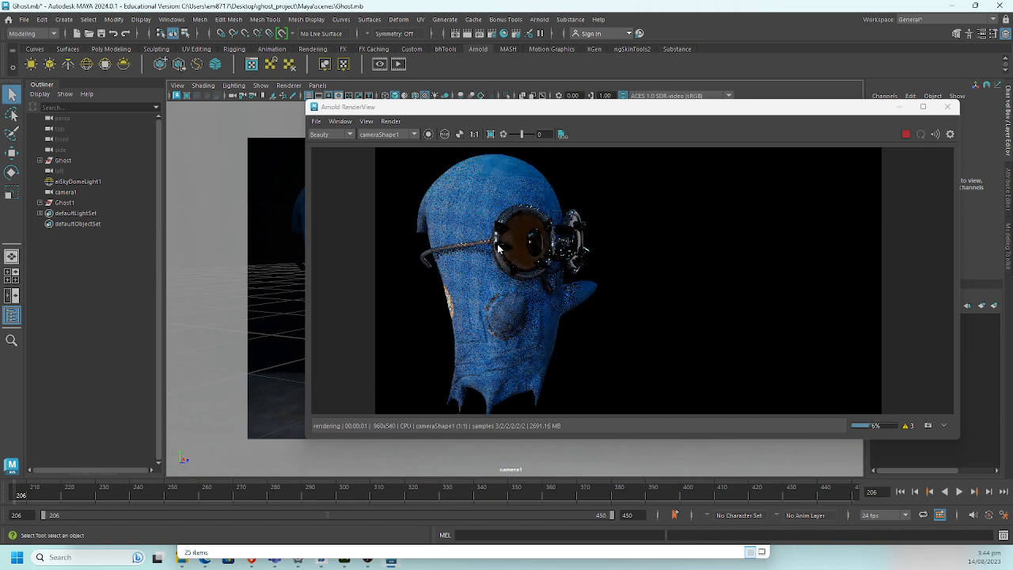
left_click_drag(279, 255, 276, 251, "alt")
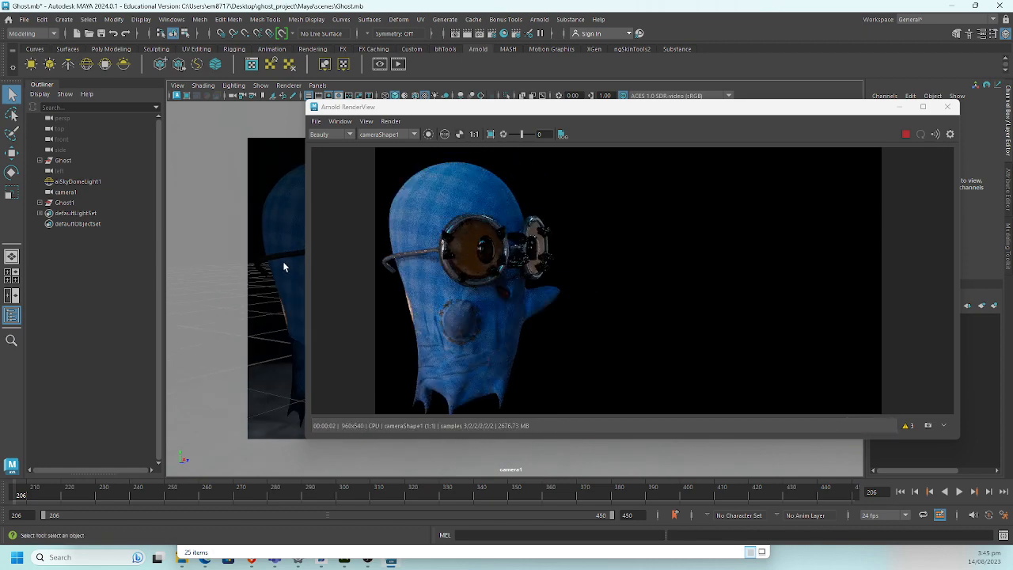
double_click(534, 111)
scroll(442, 237, "up", 2)
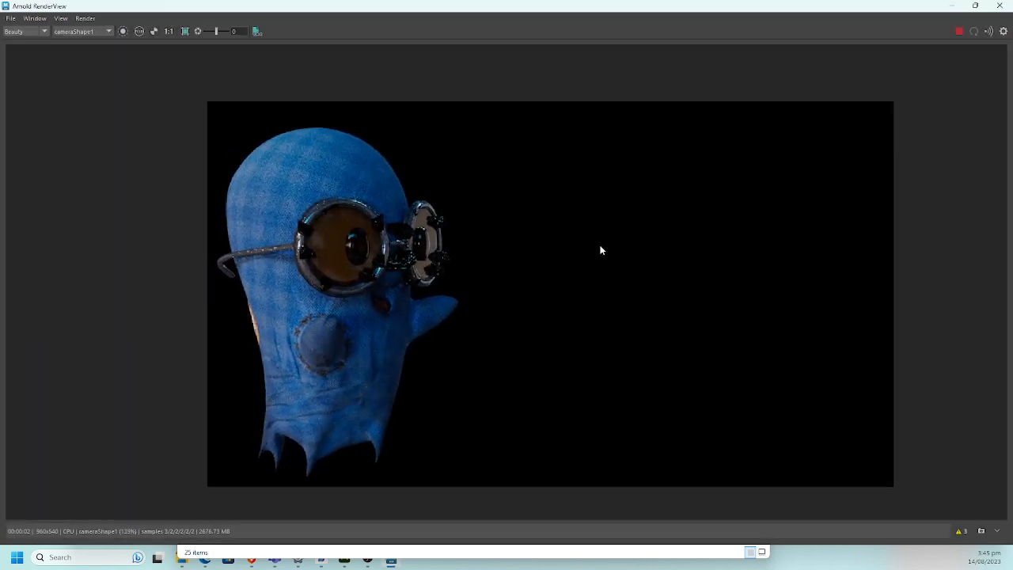
scroll(582, 249, "up", 1)
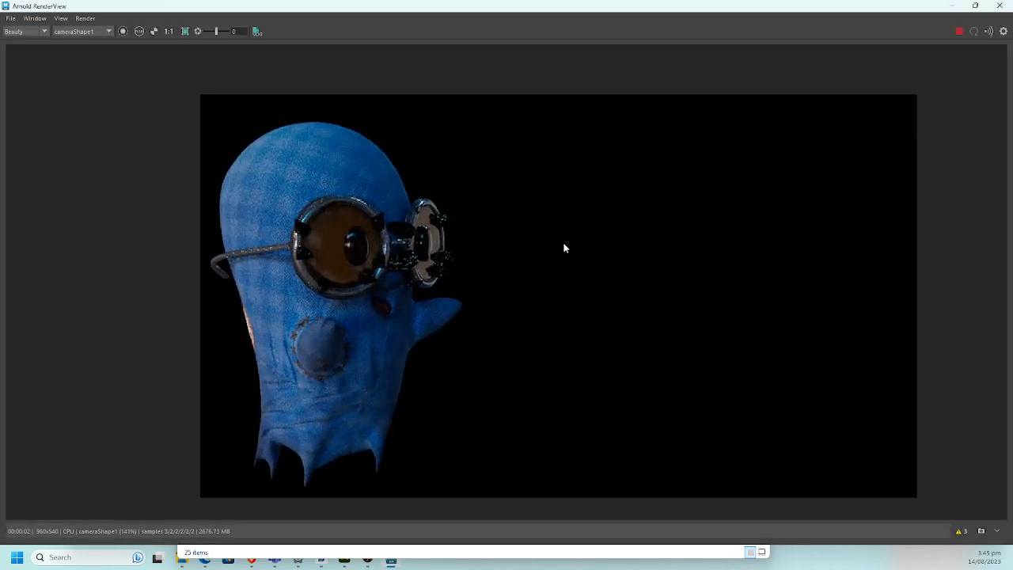
left_click(974, 7)
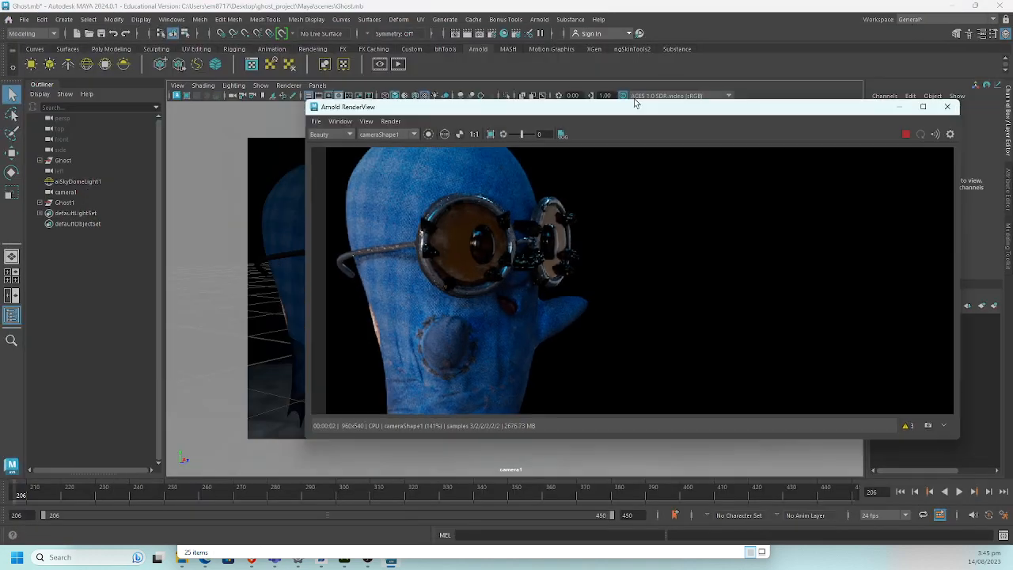
Step: Select the glasses frame, open Hypershade, and stop the Arnold render with its window moved aside
left_click(289, 258)
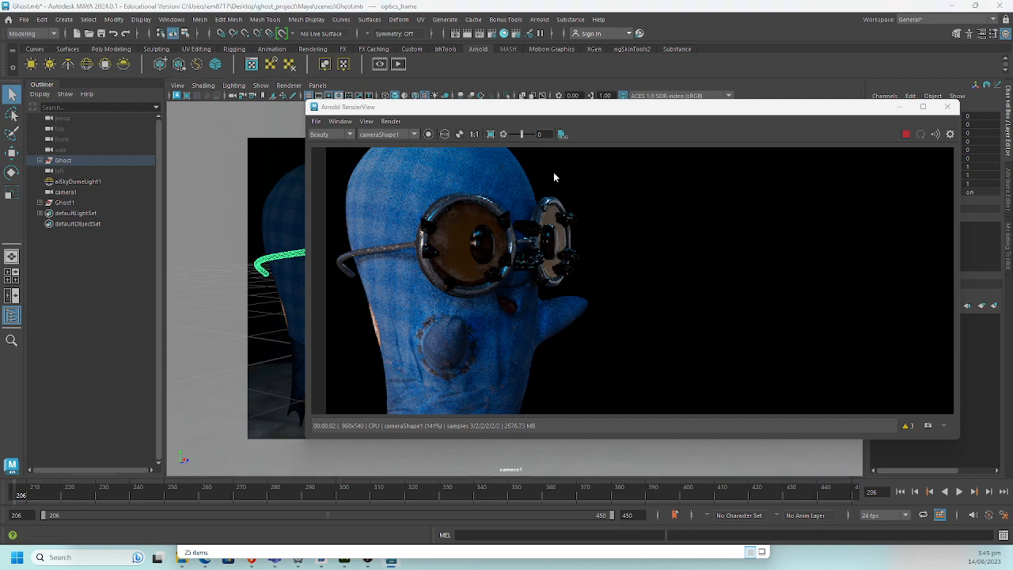
left_click_drag(1012, 119, 266, 191)
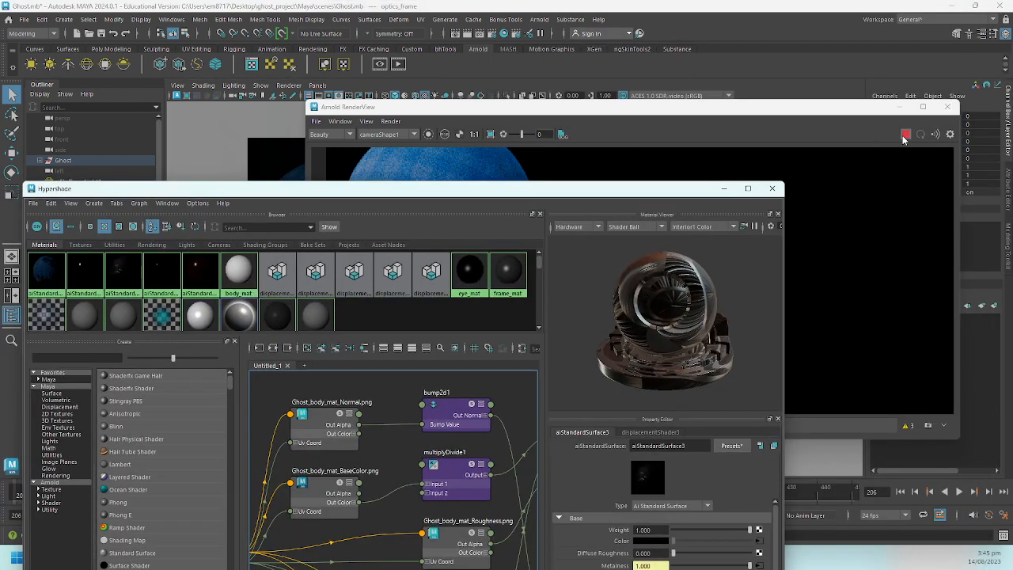
left_click(710, 130)
left_click_drag(622, 112, 668, 99)
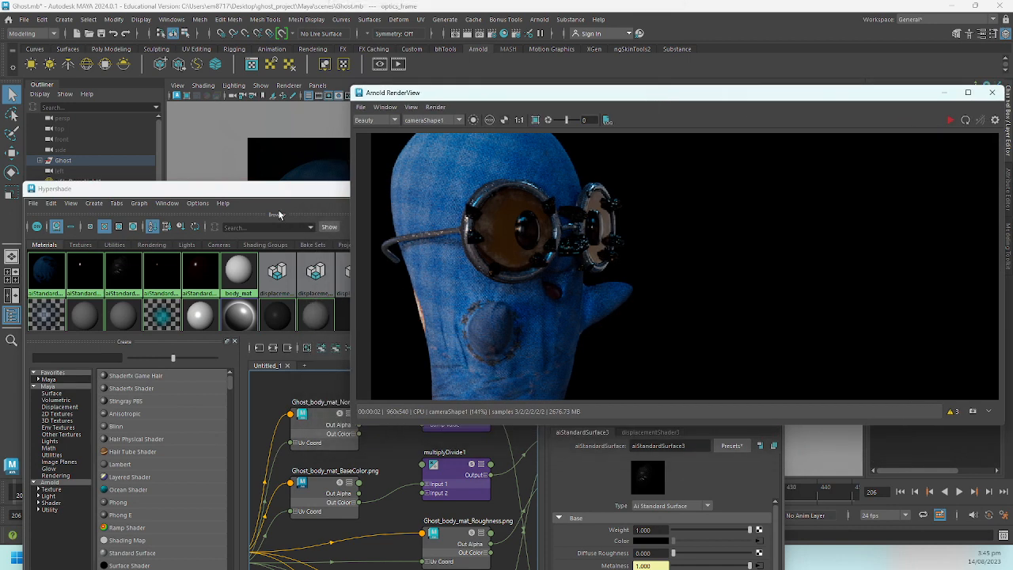
left_click(280, 198)
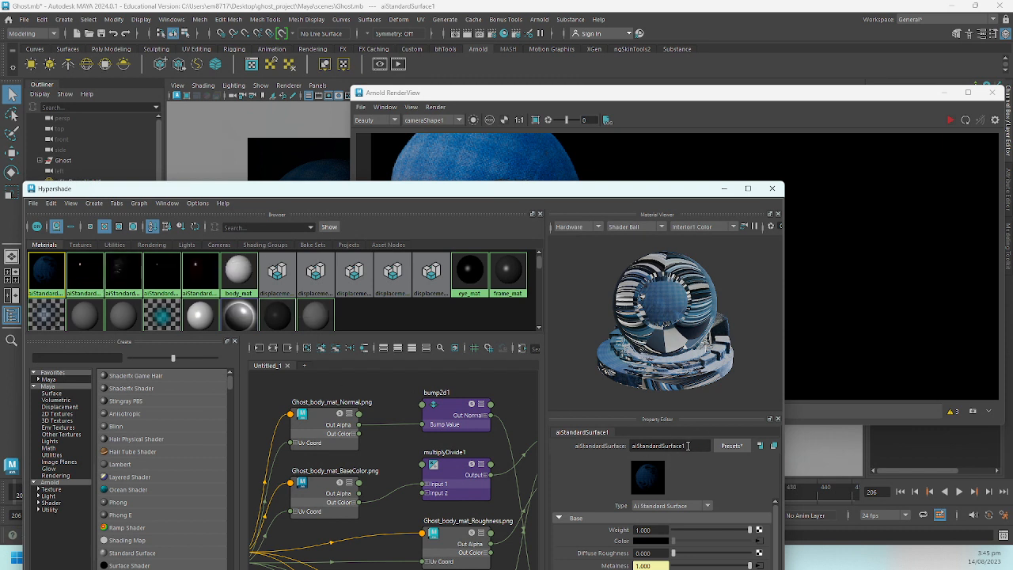
Step: Graph the node network of the frame material aiStandardSurface3 and maximise Hypershade around it
left_click(119, 272)
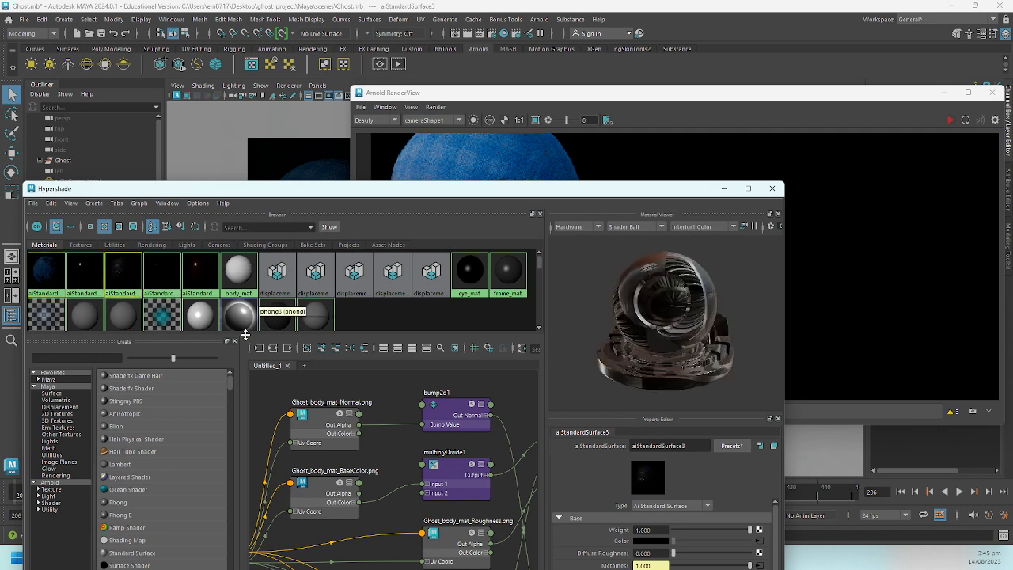
left_click(272, 349)
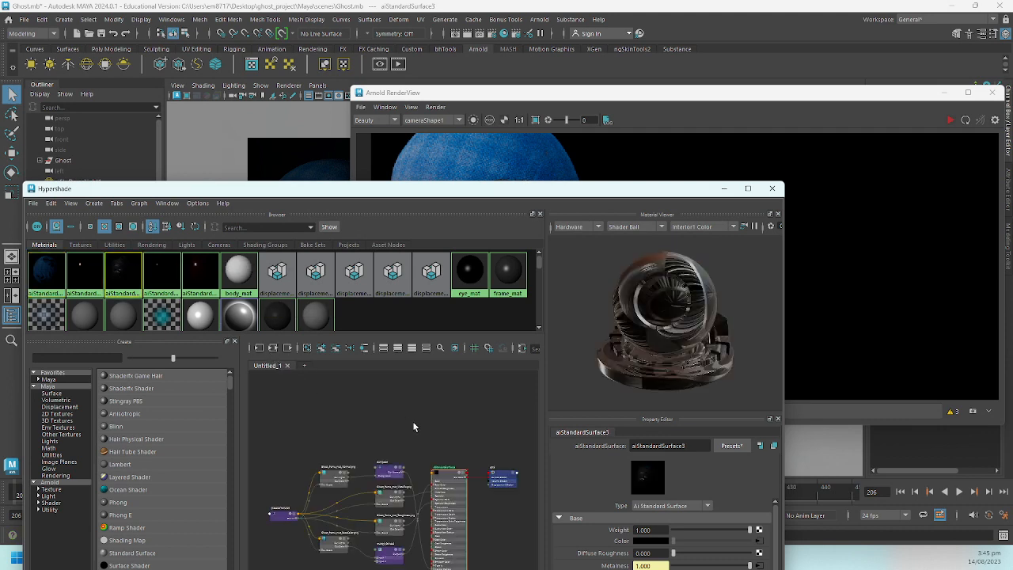
scroll(413, 427, "up", 6)
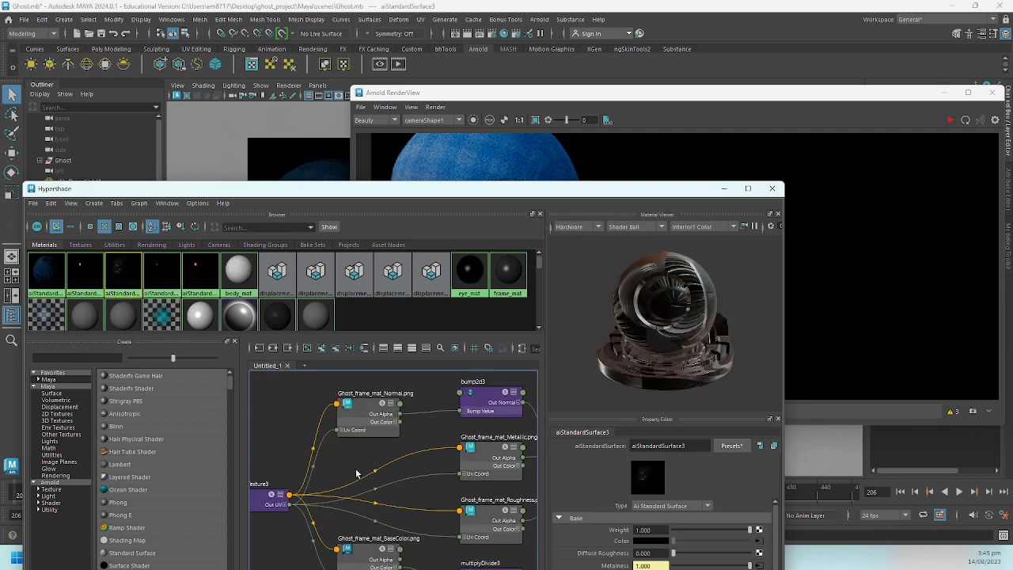
mouse_move(361, 443)
middle_mouse_down("alt")
mouse_move(341, 441)
mouse_move(317, 391)
middle_mouse_up("alt")
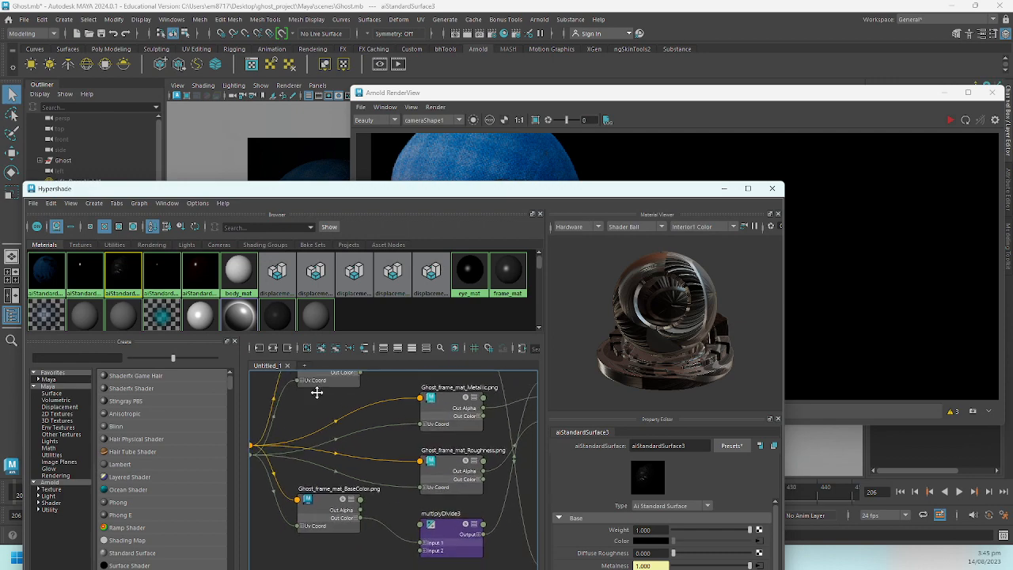
middle_click_drag(444, 453, 329, 450, "alt")
double_click(506, 191)
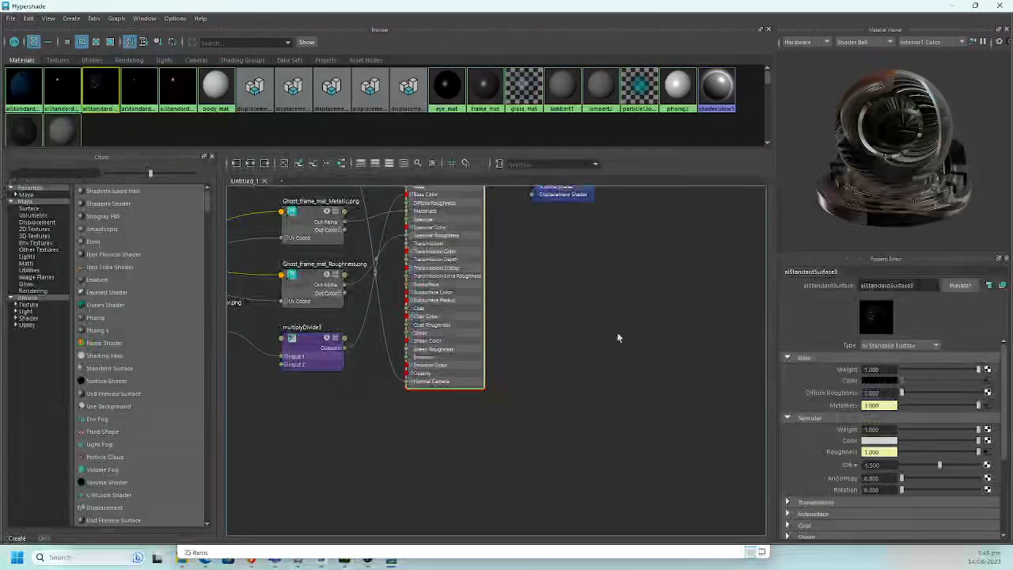
Step: Graph the full network of the frame's shading group set3 and set the scale of displacementShader3 to 0.01
middle_click_drag(617, 337, 487, 420, "alt")
left_click_drag(424, 296, 369, 248)
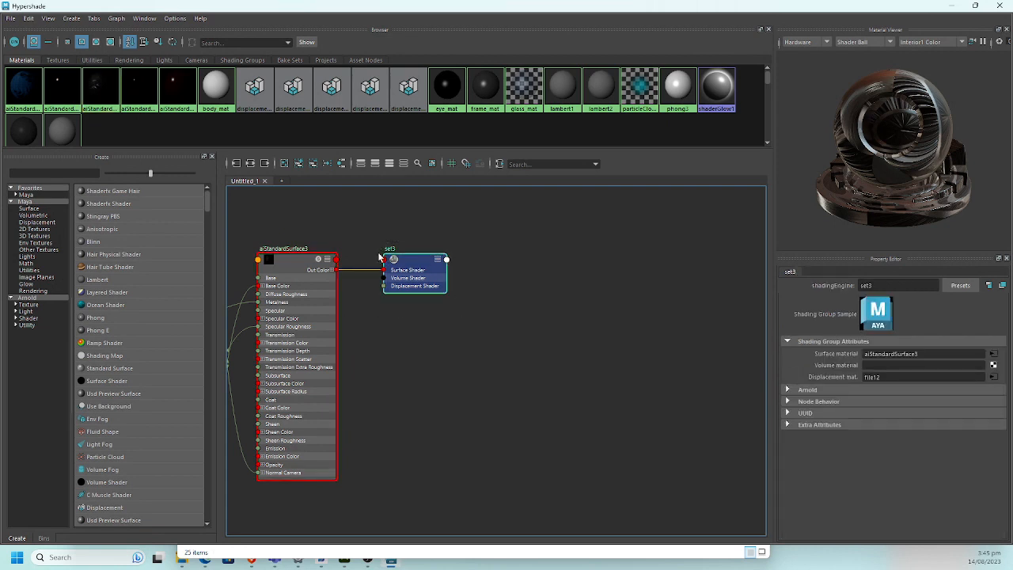
left_click(250, 163)
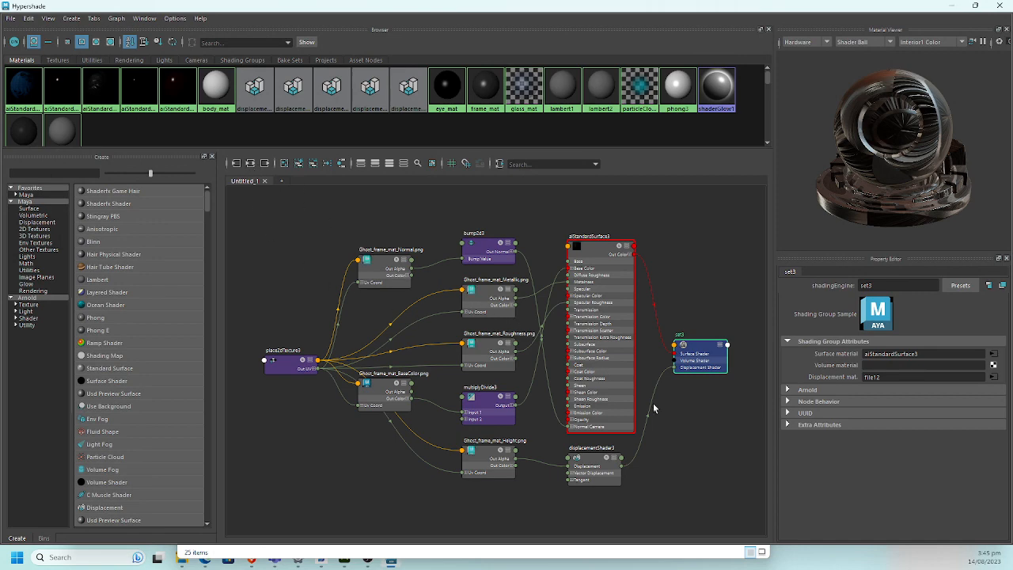
middle_click_drag(695, 402, 558, 313, "alt")
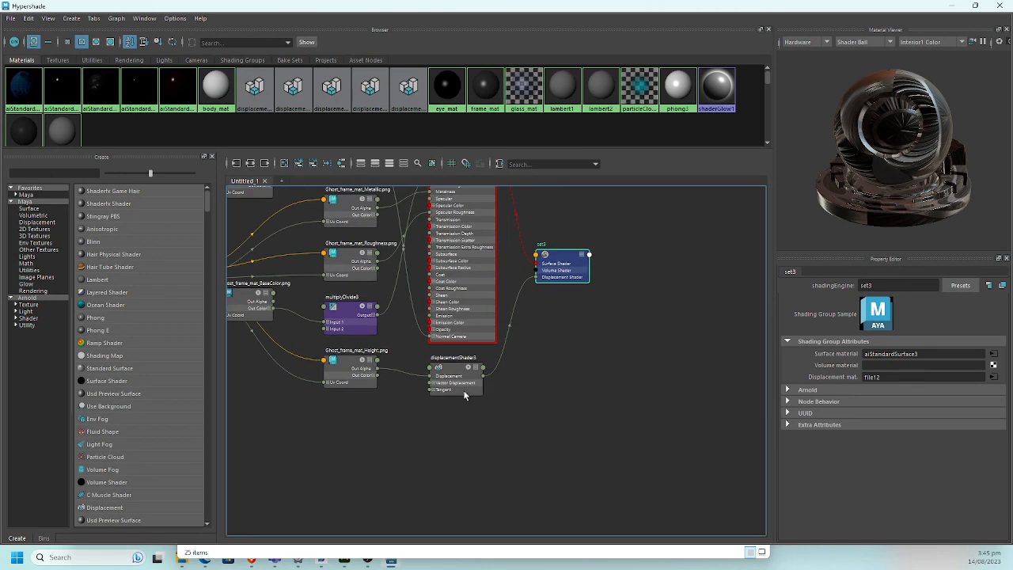
left_click(453, 384)
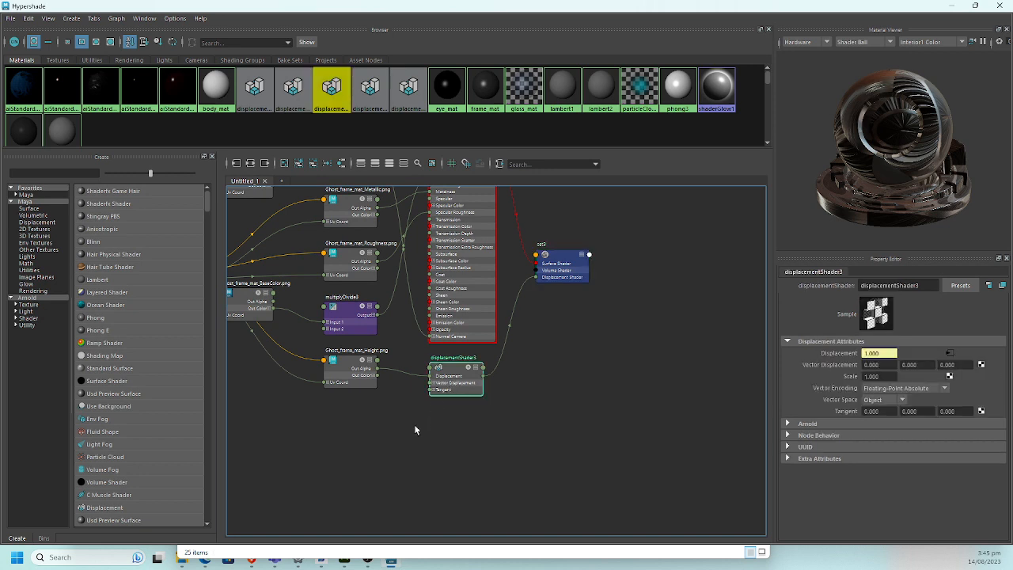
left_click(890, 376)
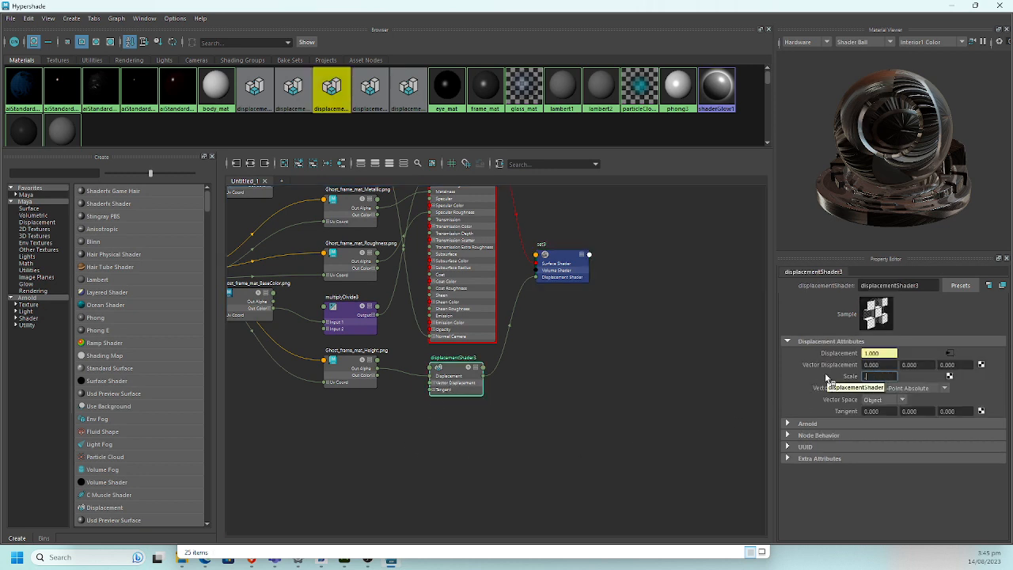
Step: Restore and move the Hypershade window aside, then restart the Arnold render to check the glasses
double_click(717, 5)
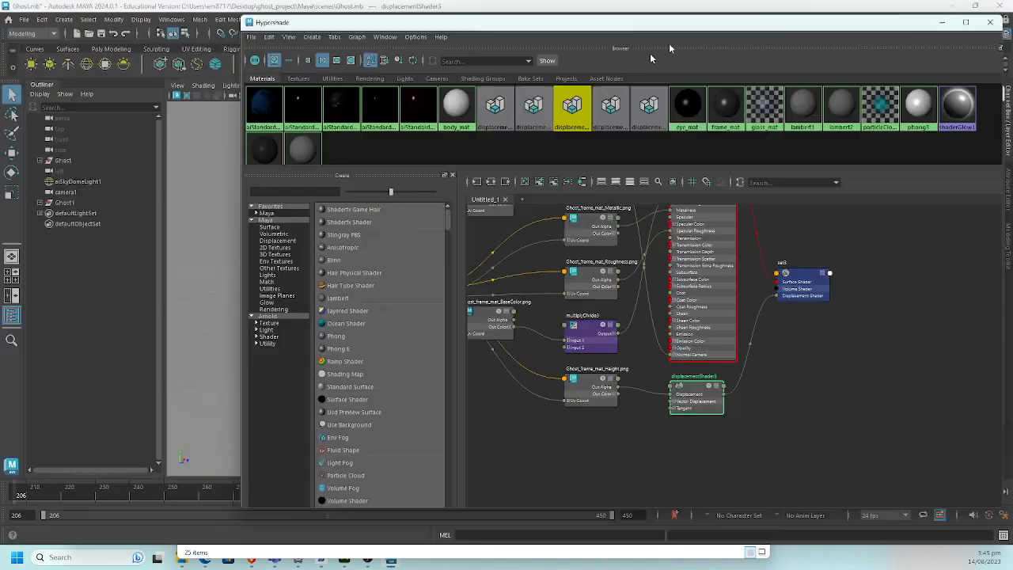
left_click_drag(670, 46, 402, 116)
left_click(533, 94)
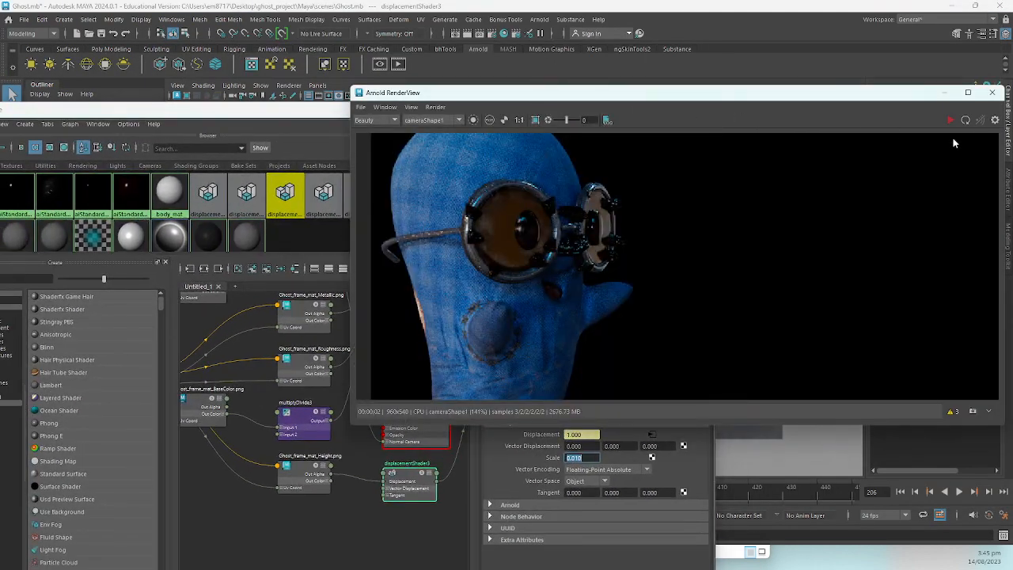
left_click(952, 124)
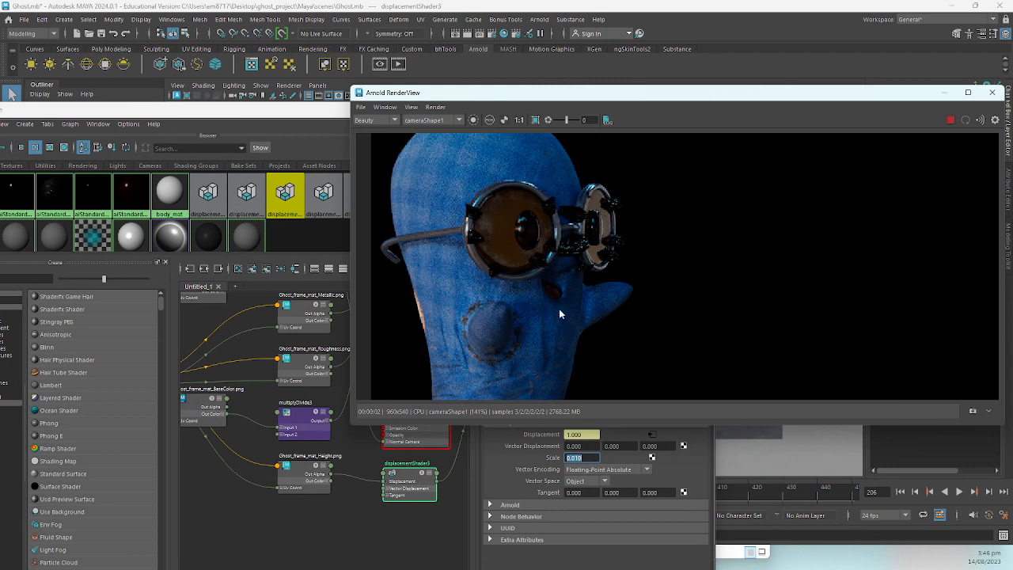
left_click(280, 392)
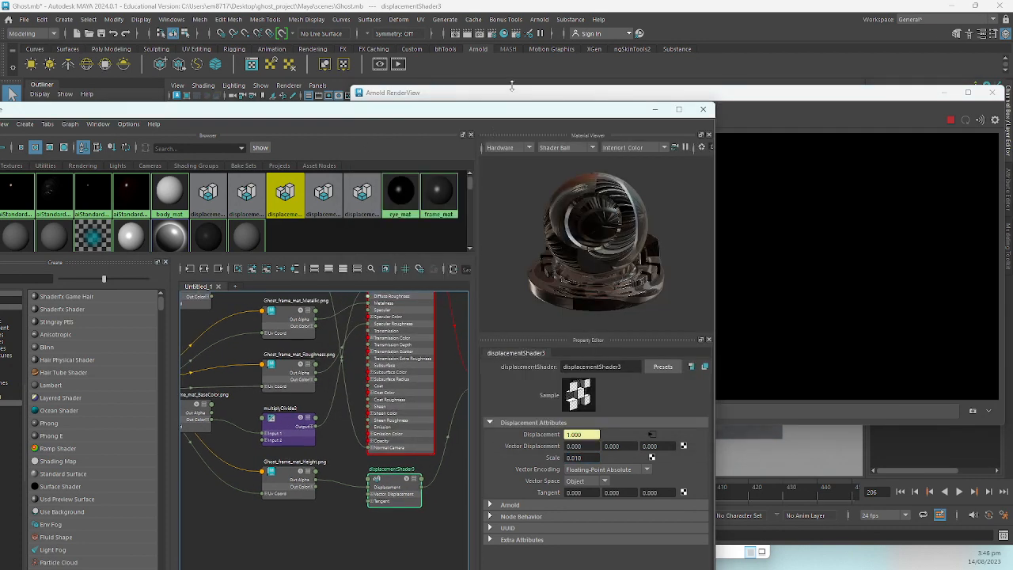
left_click(515, 94)
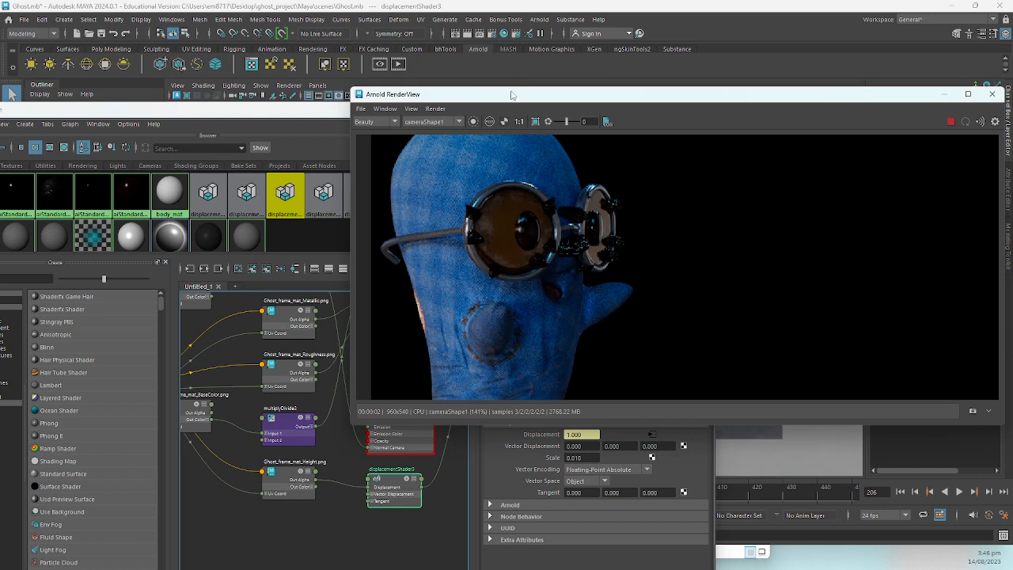
Step: Graph the tongue material aiStandardSurface5 and inspect its texture and bump nodes up close
left_click(101, 196)
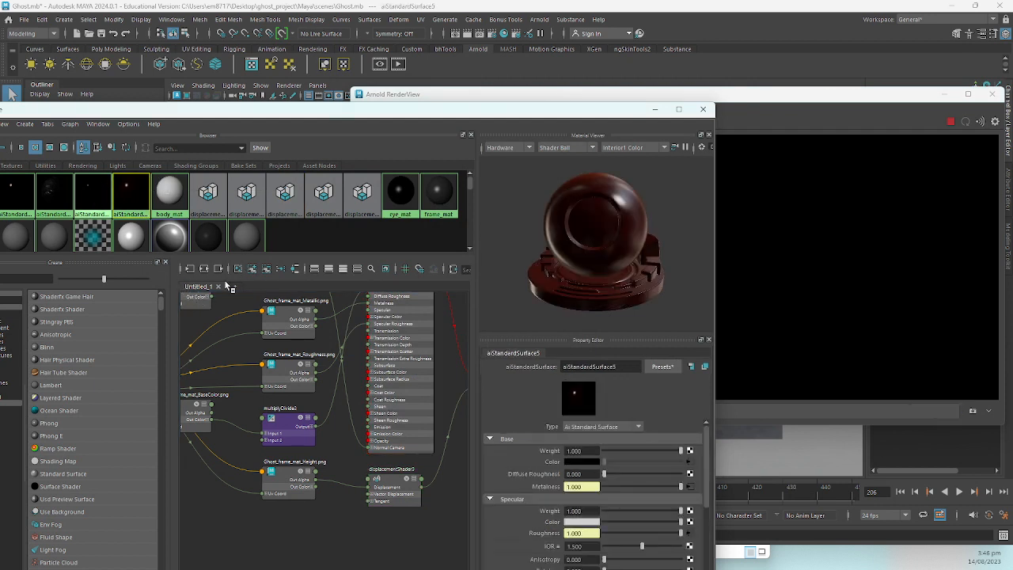
left_click(204, 269)
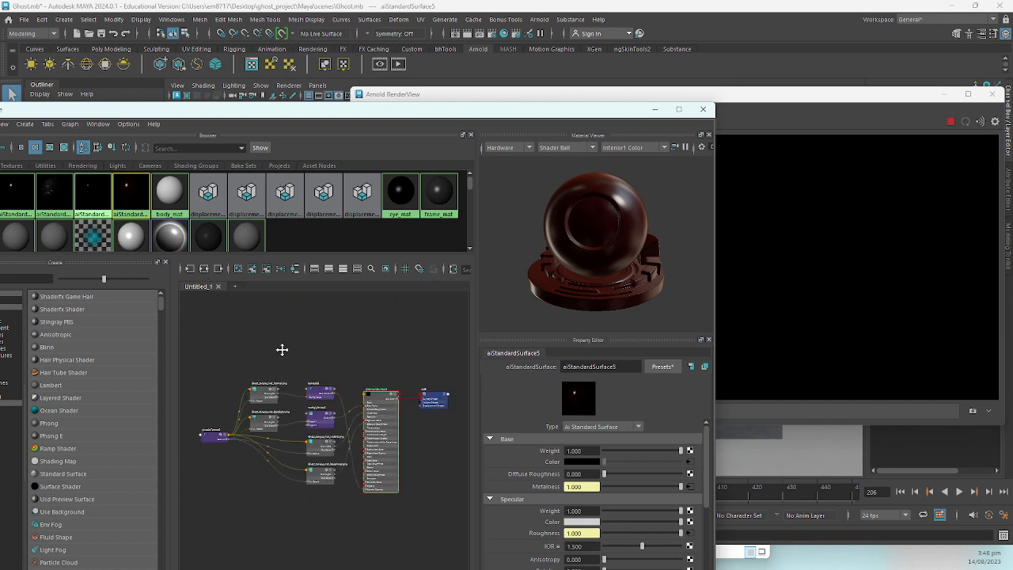
middle_click_drag(282, 350, 278, 332, "alt")
scroll(277, 337, "up", 5)
middle_click_drag(365, 363, 372, 349, "alt")
Step: Graph the glass material aiStandardSurface4 and expand the network from its shading group set4
left_click(87, 202)
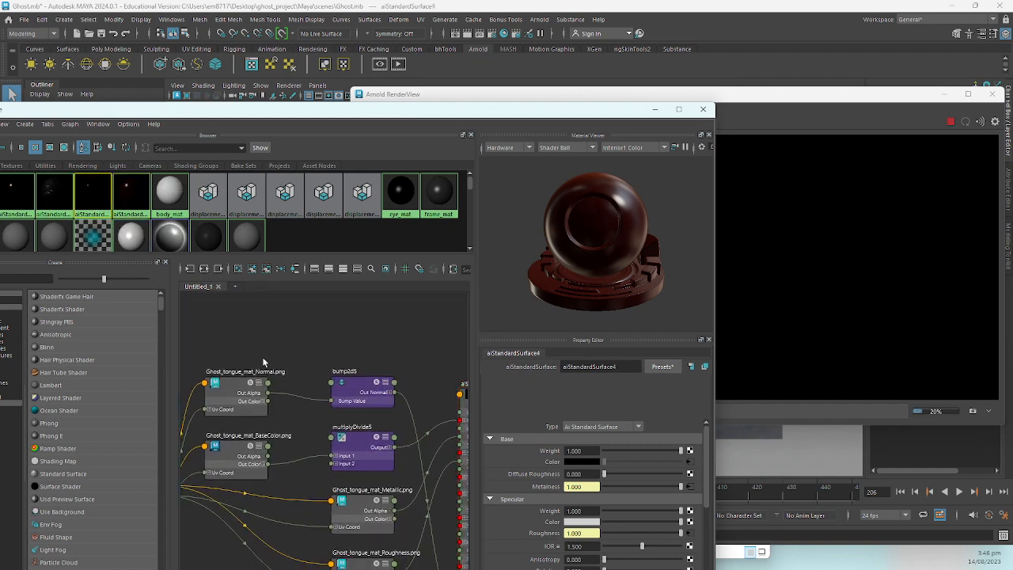
left_click(204, 269)
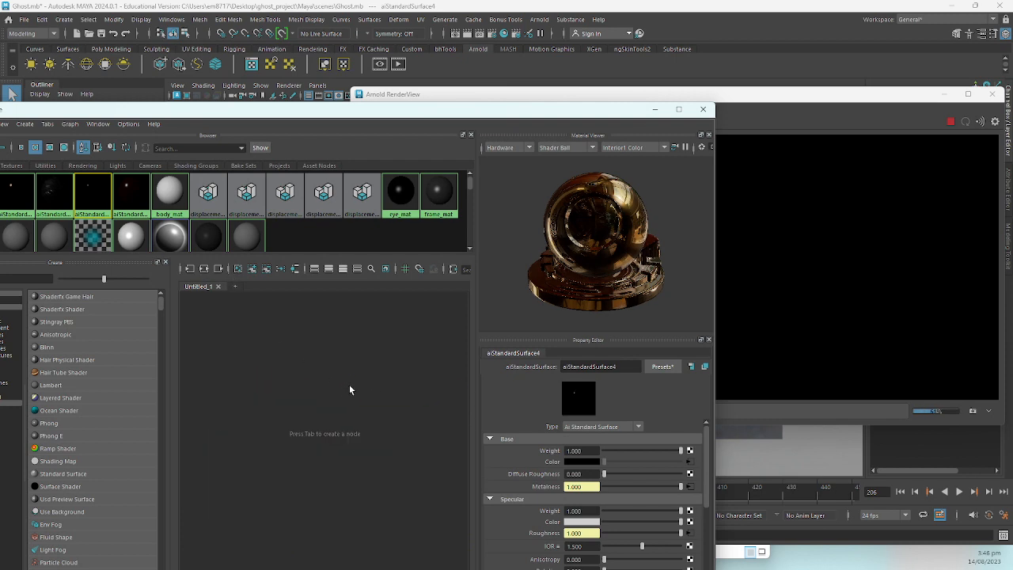
middle_click_drag(345, 364, 281, 330, "alt")
right_click_drag(316, 351, 471, 432, "alt")
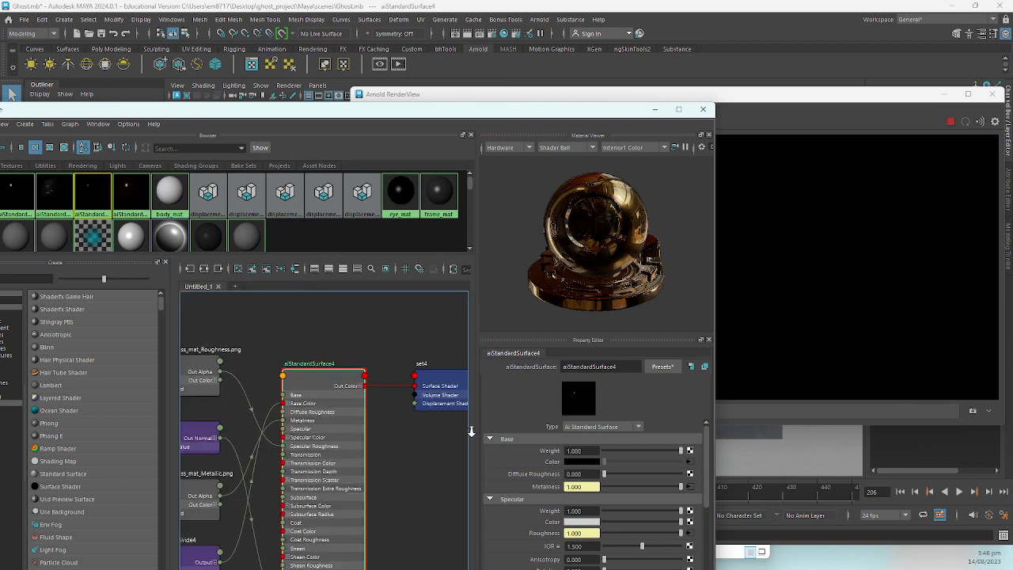
left_click_drag(403, 343, 471, 412)
left_click(204, 269)
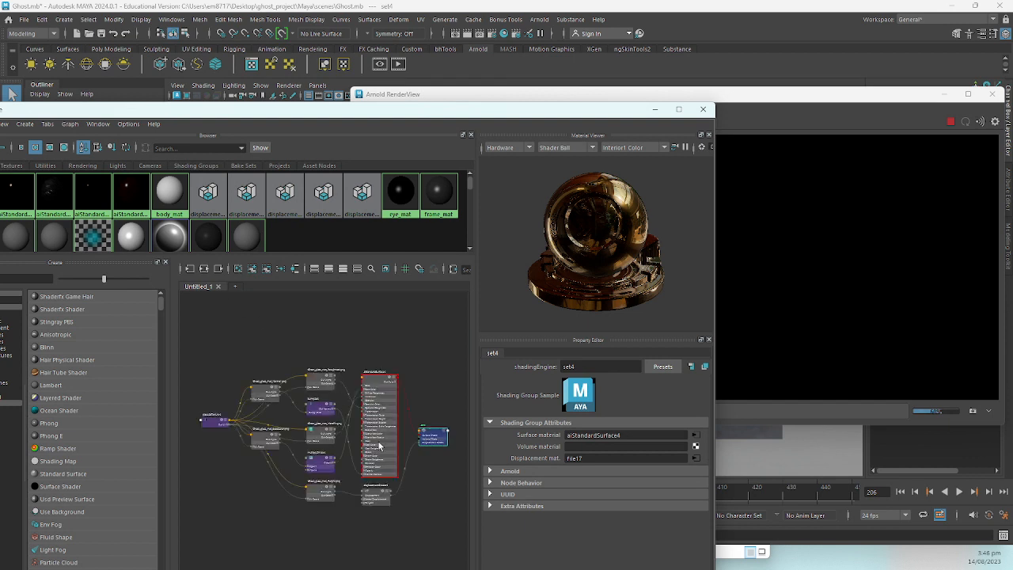
Step: Select displacementShader4 in the glass material's network and set its scale to 0.01
middle_click_drag(360, 431, 314, 372, "alt")
middle_click_drag(335, 453, 318, 430, "alt")
left_click(314, 421)
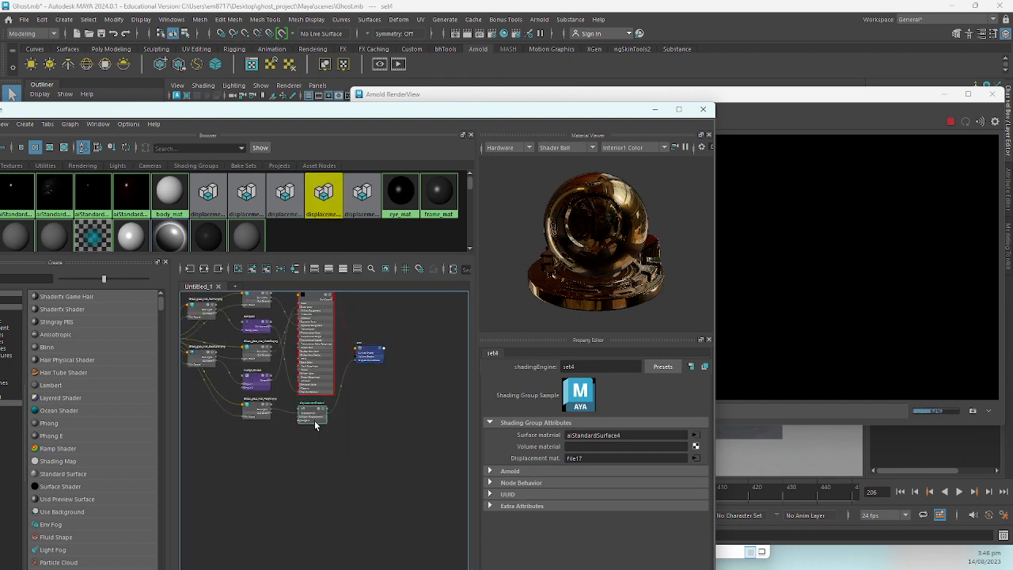
left_click(563, 457)
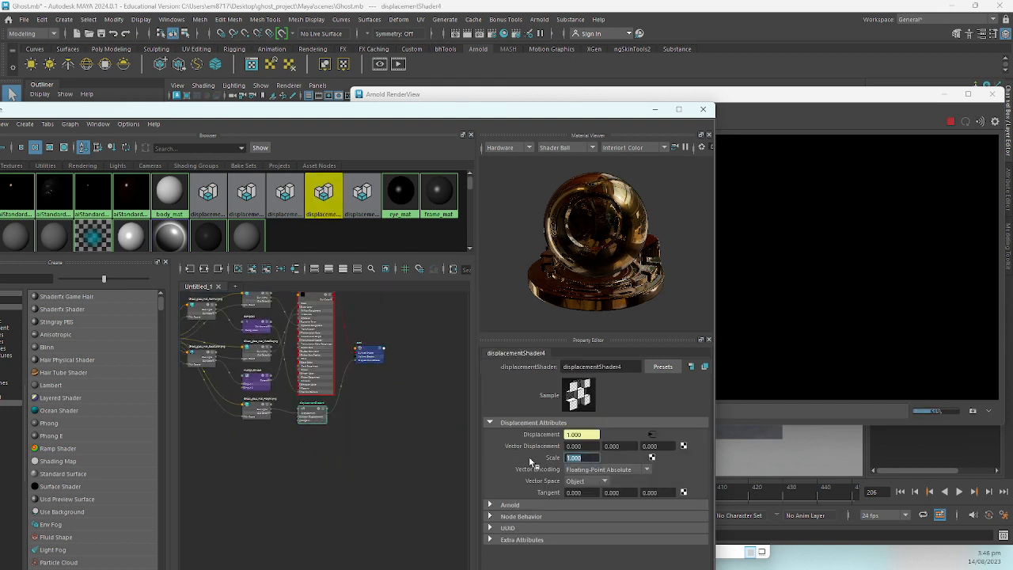
type("0.01")
key("Return")
Step: Check the glasses in the Arnold render, stop the render, and clear the render and Hypershade windows off the viewport
left_click(826, 95)
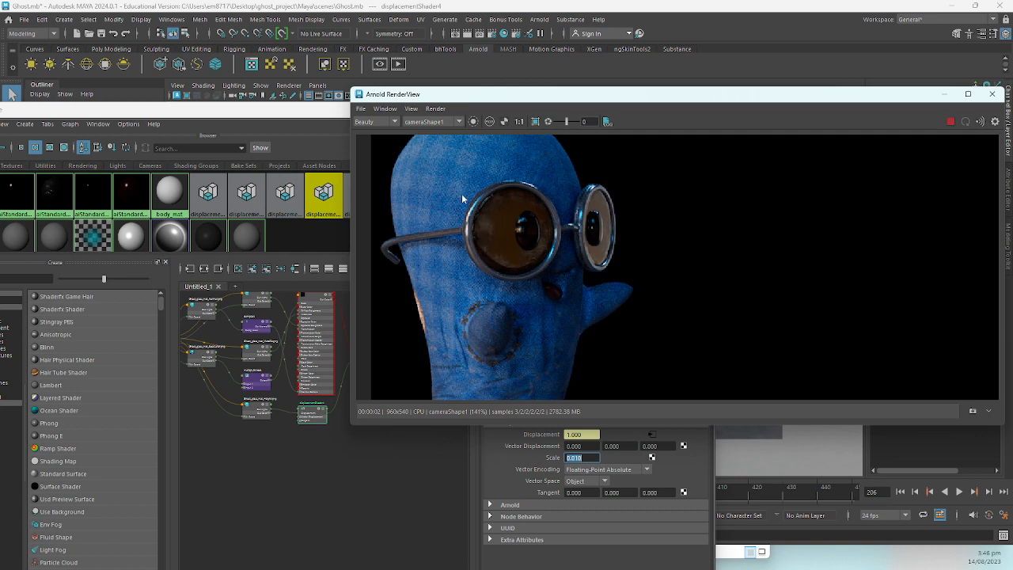
left_click(948, 121)
left_click_drag(716, 94, 586, 112)
left_click(811, 116)
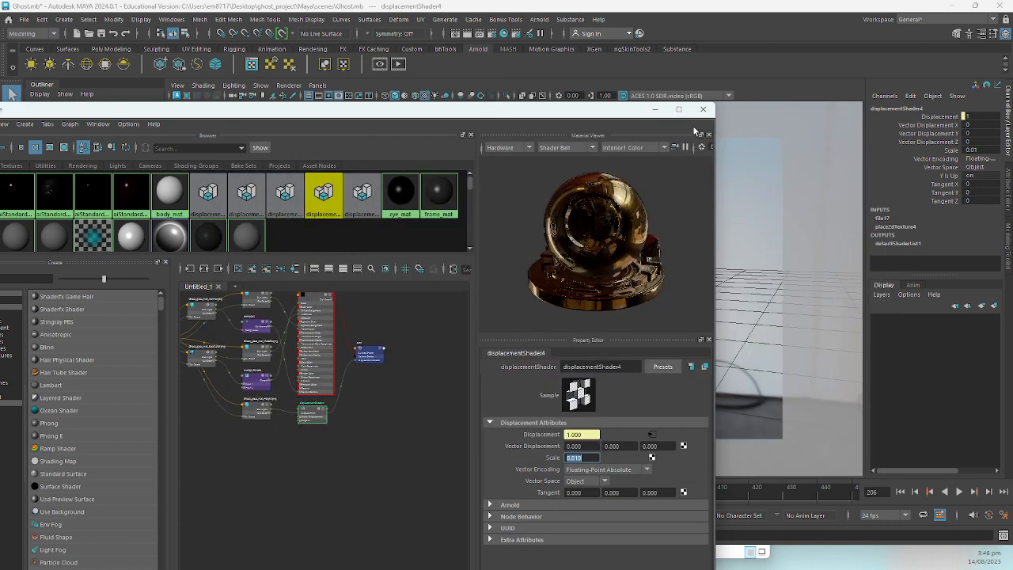
left_click(656, 108)
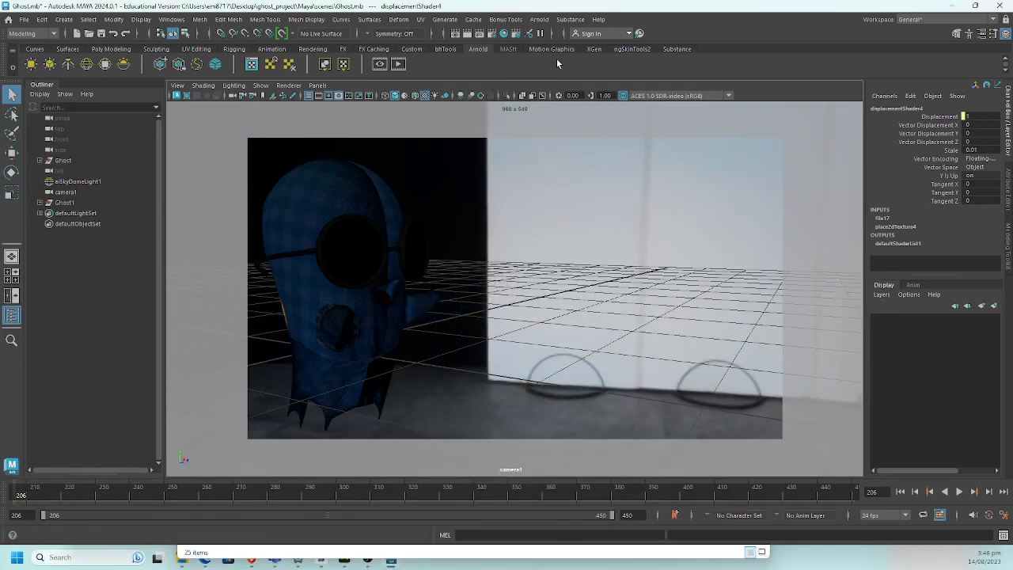
Step: In Render Settings, choose the HD_1080 image size preset, then change it to a portrait format 1080 wide by 1920 high
left_click(493, 36)
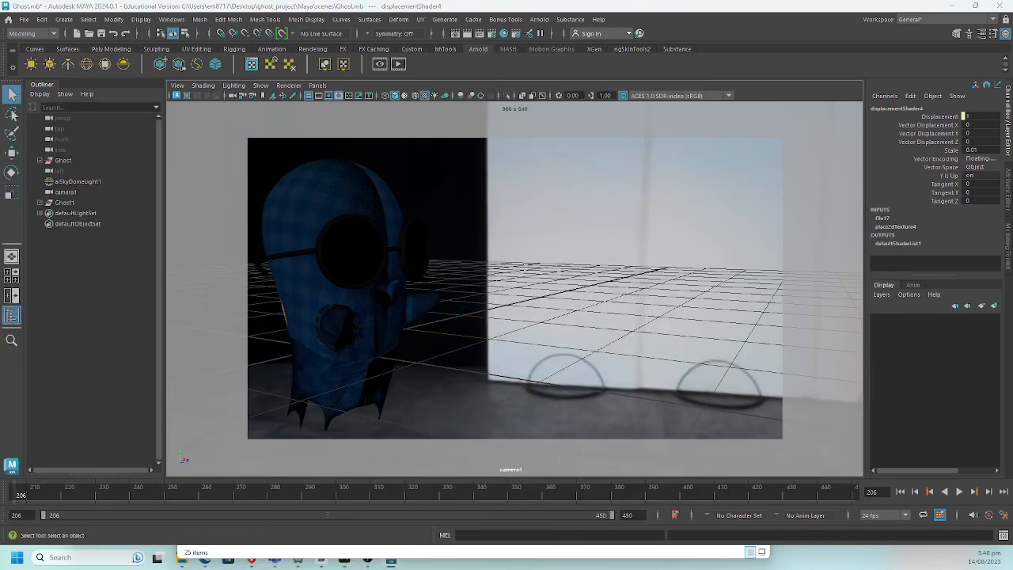
left_click_drag(637, 119, 533, 109)
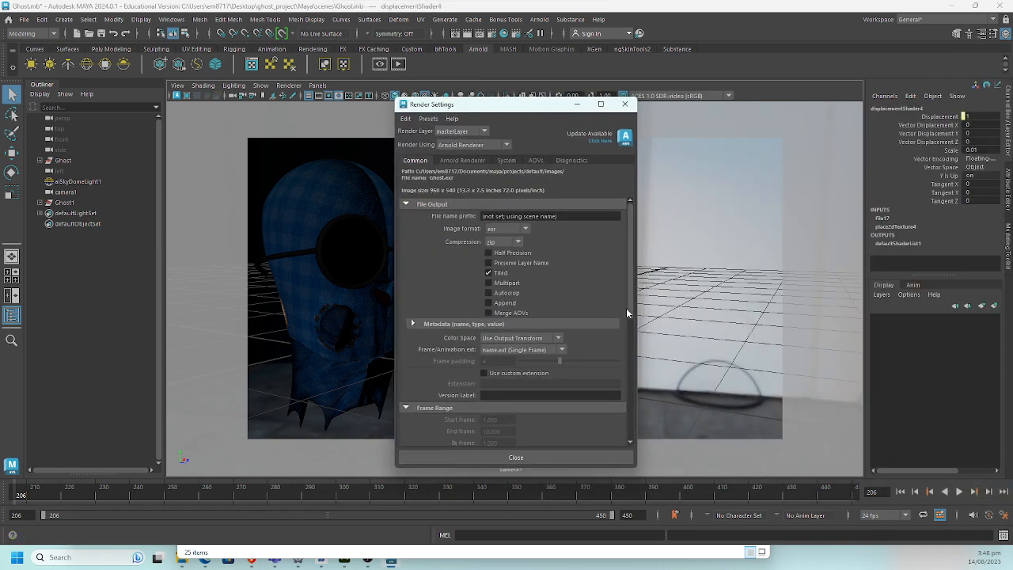
left_click_drag(627, 312, 642, 426)
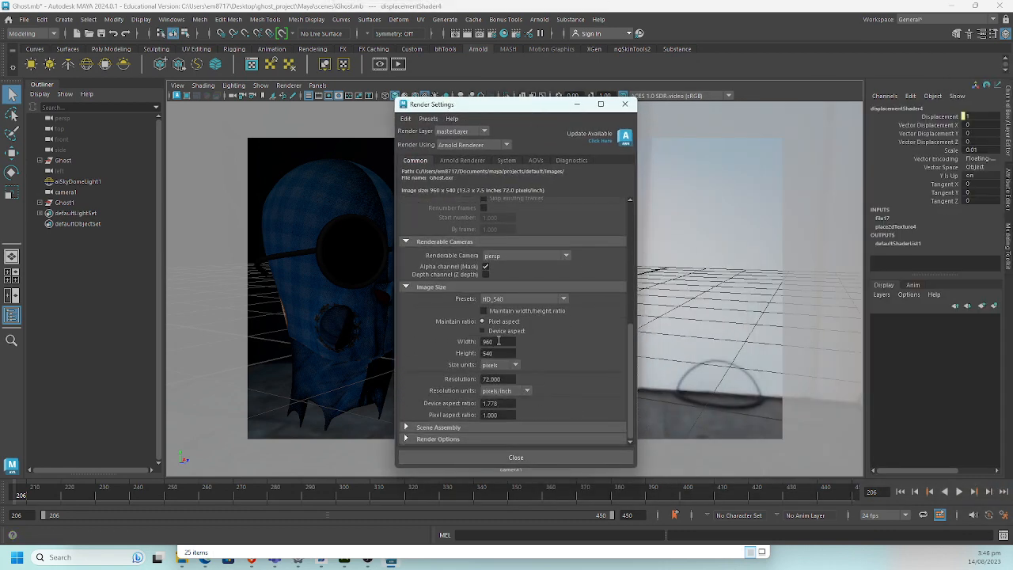
left_click(516, 299)
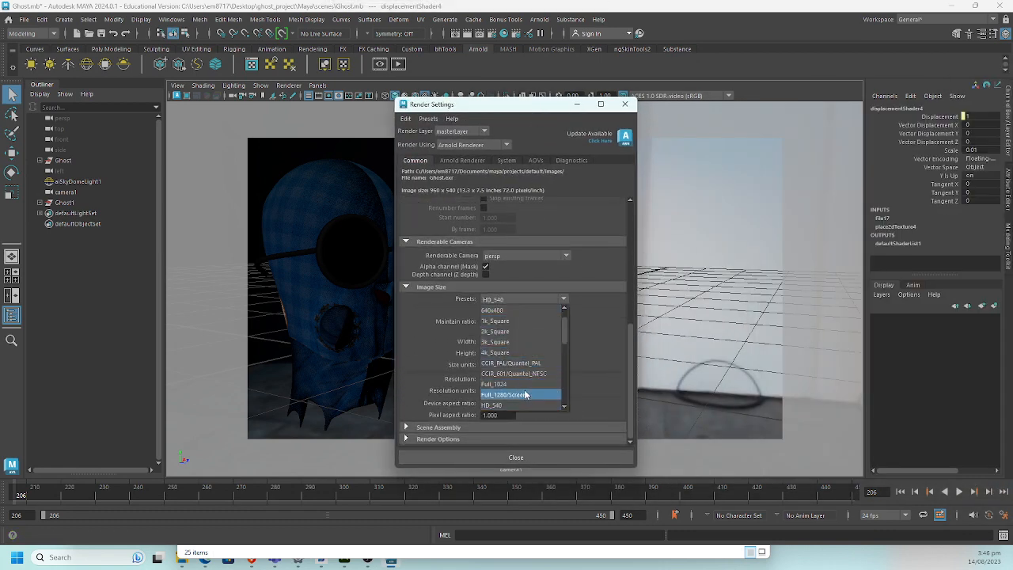
left_click_drag(564, 341, 565, 357)
left_click(521, 364)
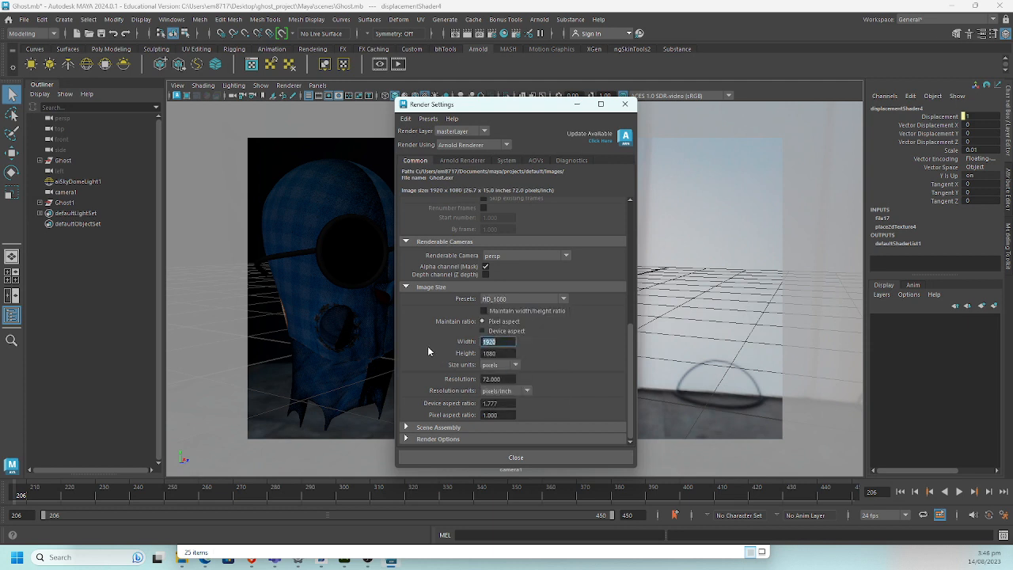
type("1080")
key("Tab")
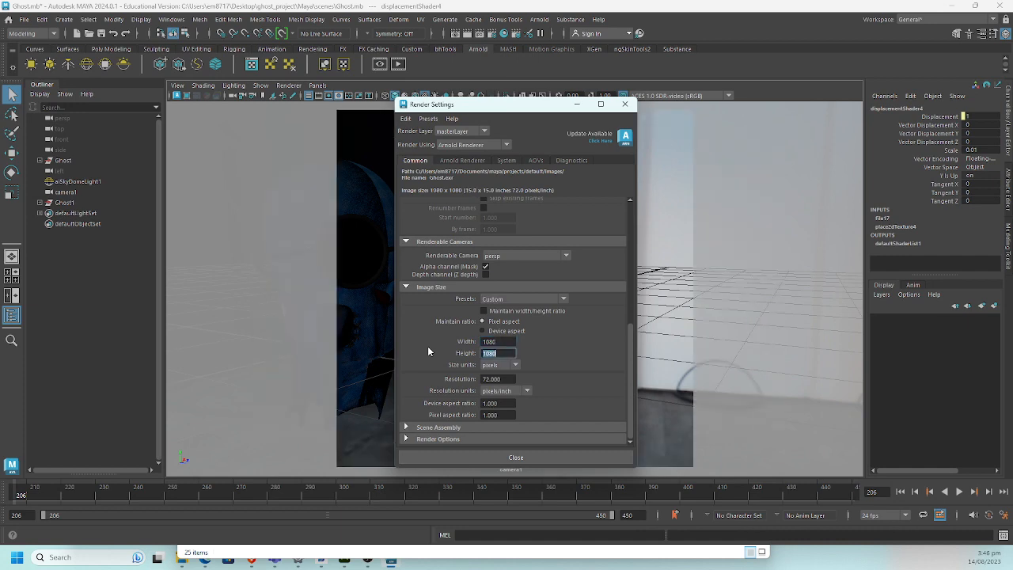
type("1920")
key("Return")
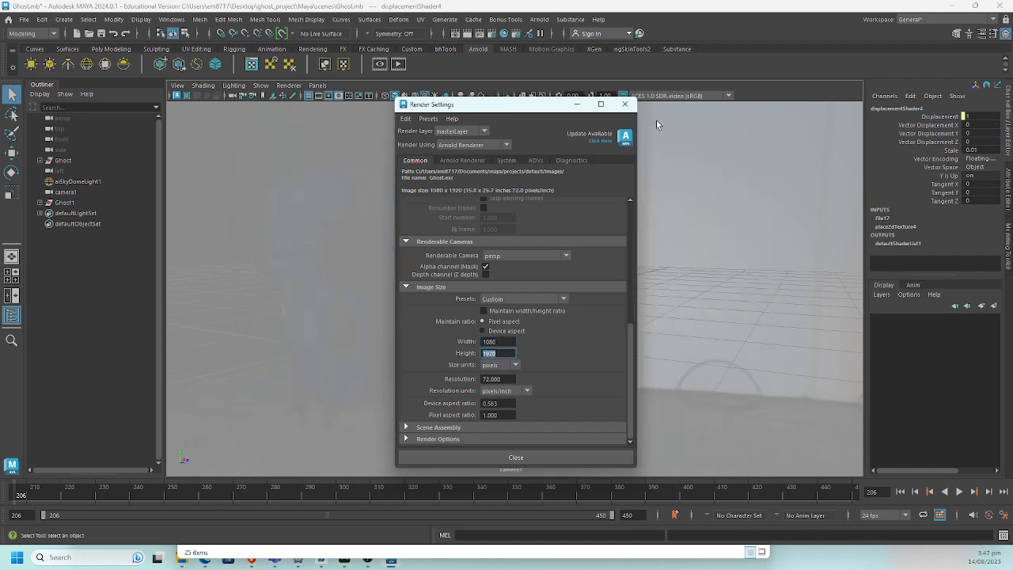
Step: Move Render Settings aside, reframe the ghost inside camera1's portrait frame and save the scene
left_click_drag(519, 106, 777, 111)
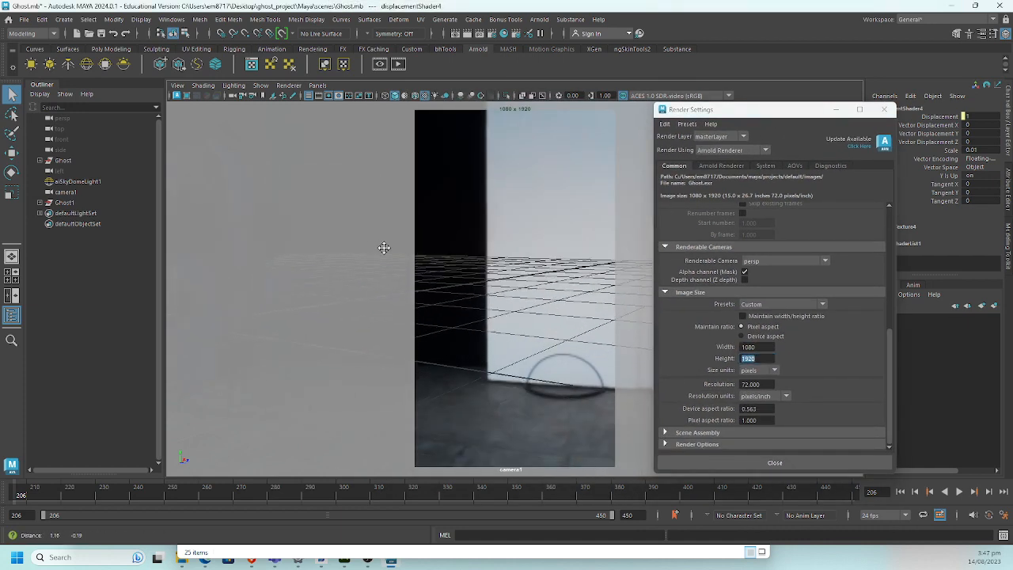
left_click_drag(383, 248, 564, 276, "alt")
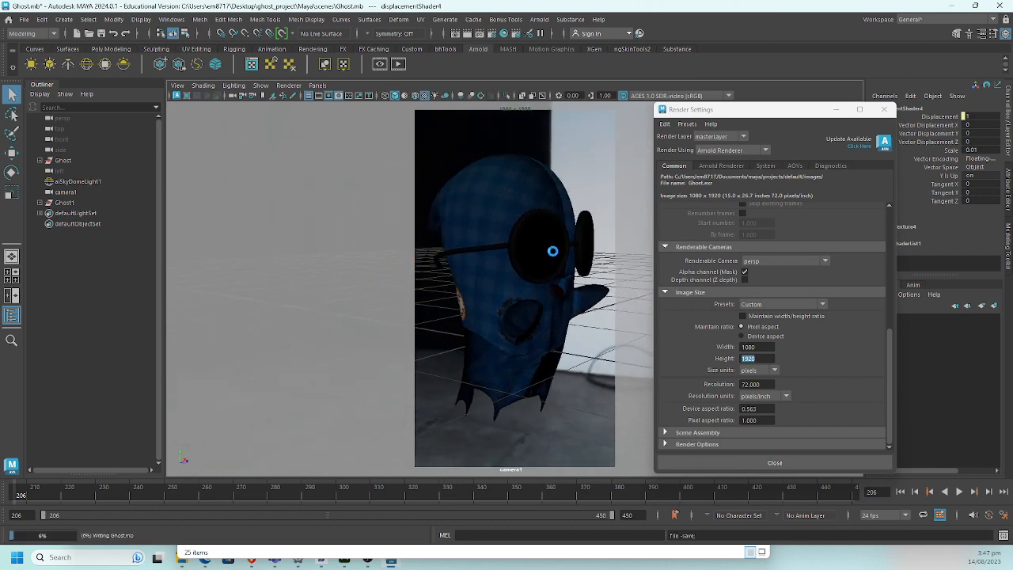
key("ctrl+s")
Step: Select aiSkyDomeLight1, show its attributes, close Render Settings and set the light's samples to 8
left_click(403, 157)
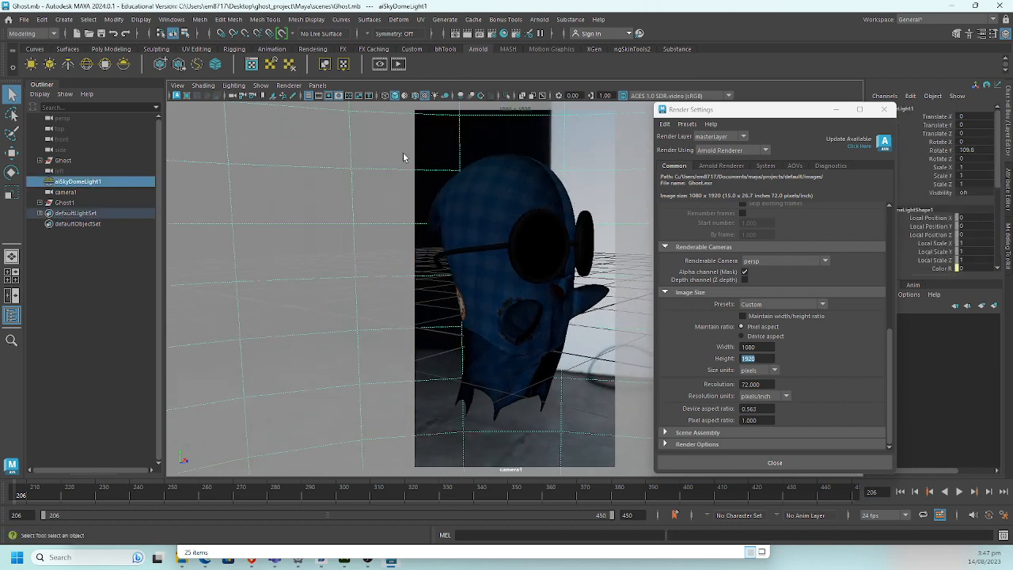
key("ctrl+a")
left_click_drag(795, 111, 706, 124)
left_click(796, 123)
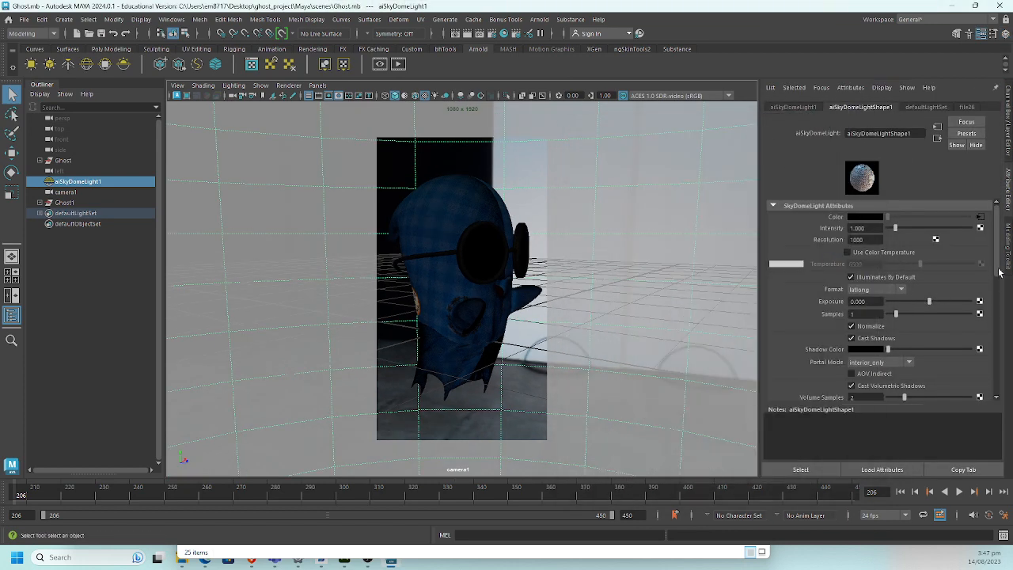
mouse_move(998, 272)
left_mouse_down()
mouse_move(999, 315)
mouse_move(997, 277)
left_mouse_up()
left_click(852, 290)
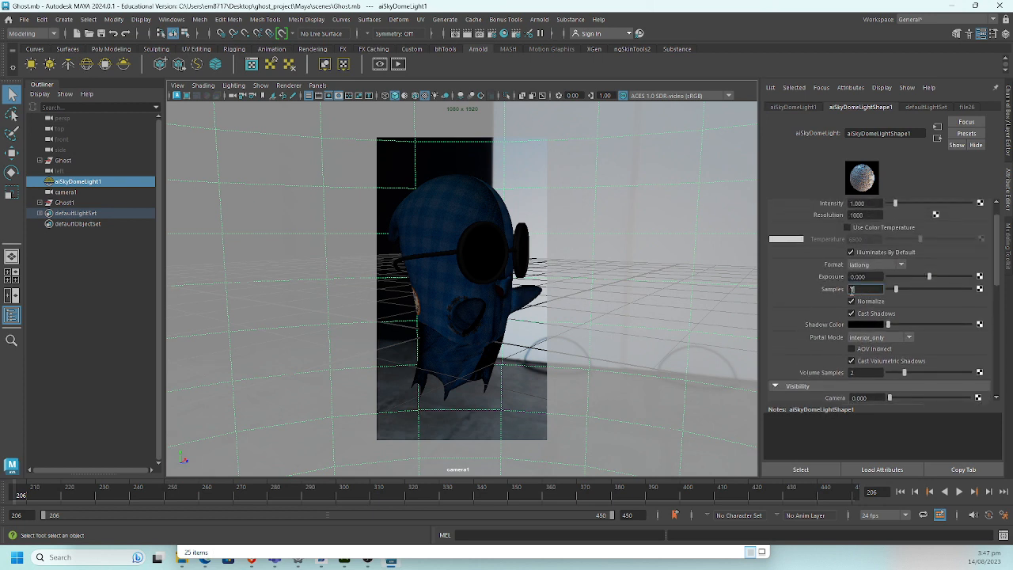
type("8")
key("Return")
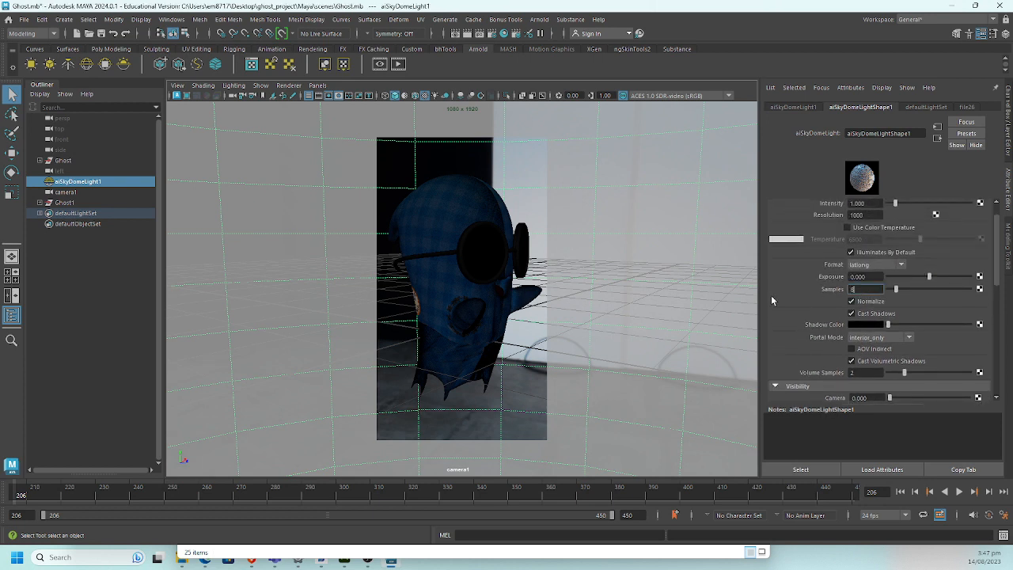
Step: Set the Arnold Camera (AA) samples to 4 in Render Settings and render the ghost through camera1 in Arnold RenderView
left_click(500, 34)
left_click(634, 178)
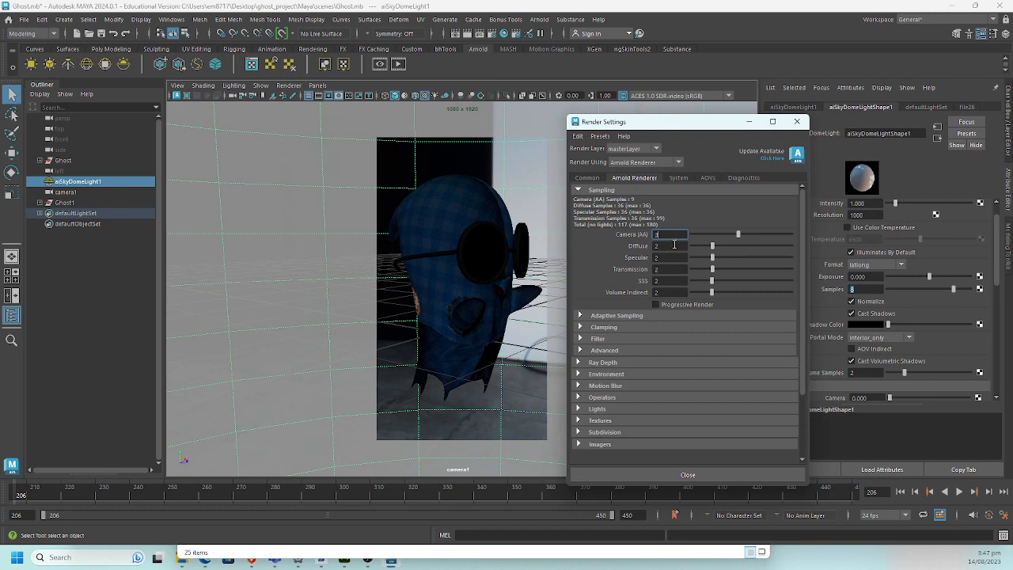
key("Return")
left_click(399, 65)
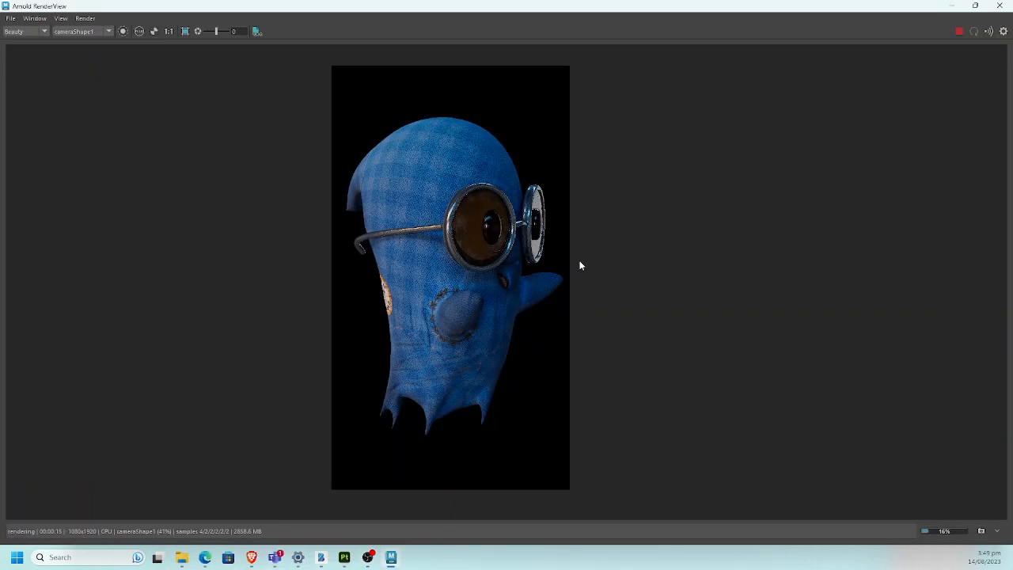
scroll(596, 257, "up", 1)
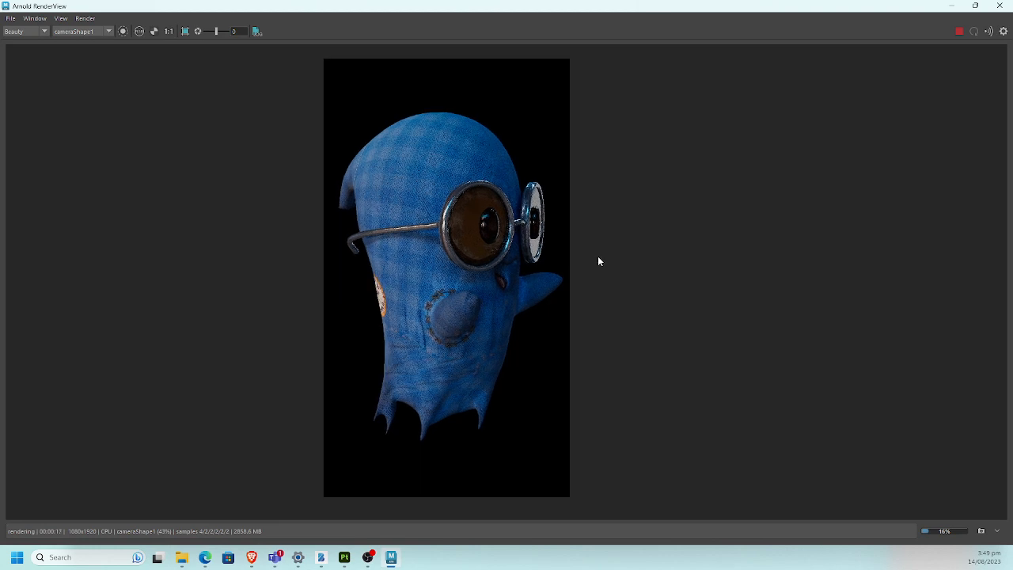
scroll(598, 261, "up", 1)
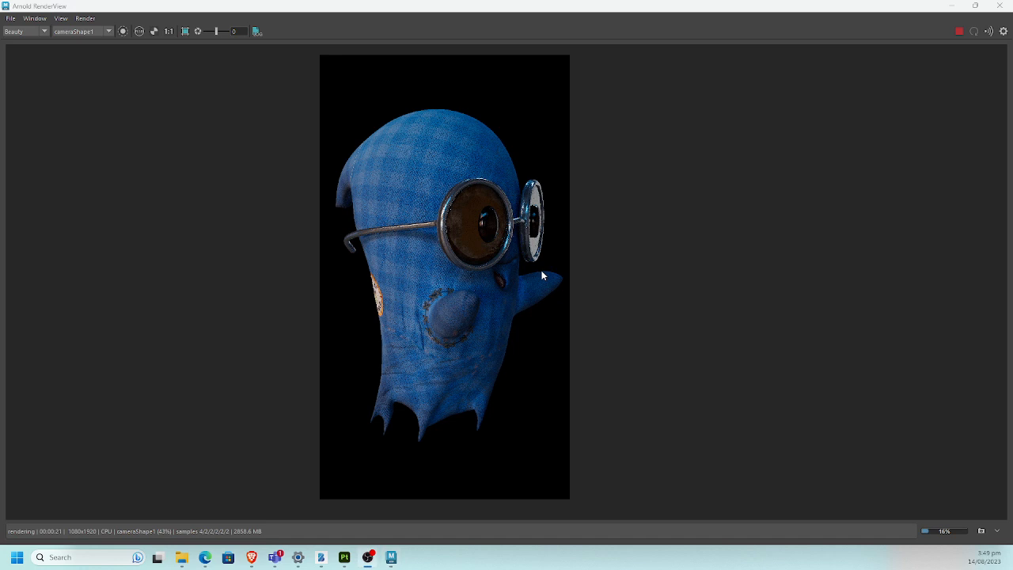
Step: Switch to Substance 3D Painter, view the textured ghost from an angle similar to the render for comparison, and return to Arnold RenderView
key("alt+Tab")
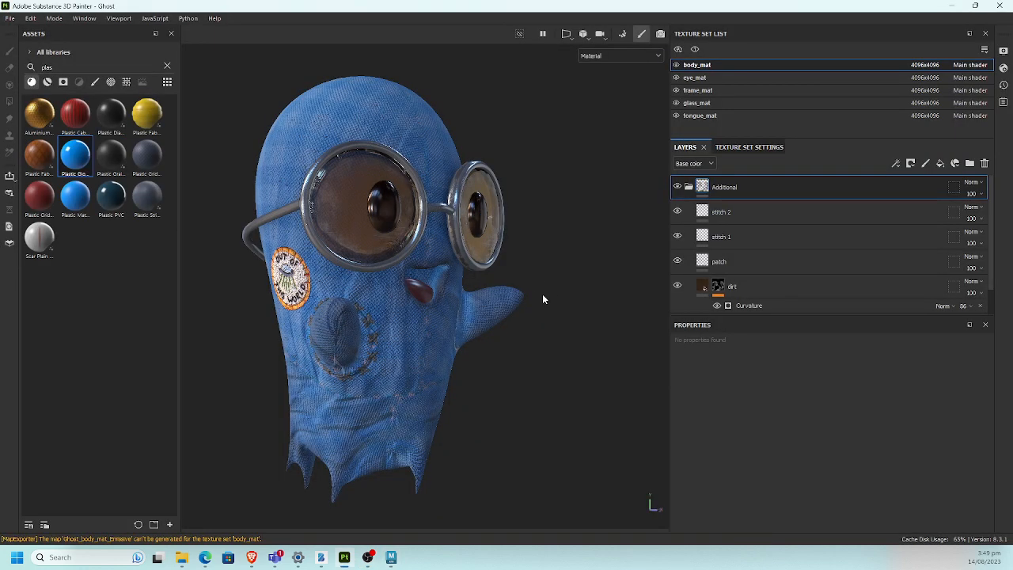
mouse_move(264, 295)
left_mouse_down("alt")
mouse_move(289, 299)
mouse_move(272, 296)
left_mouse_up("alt")
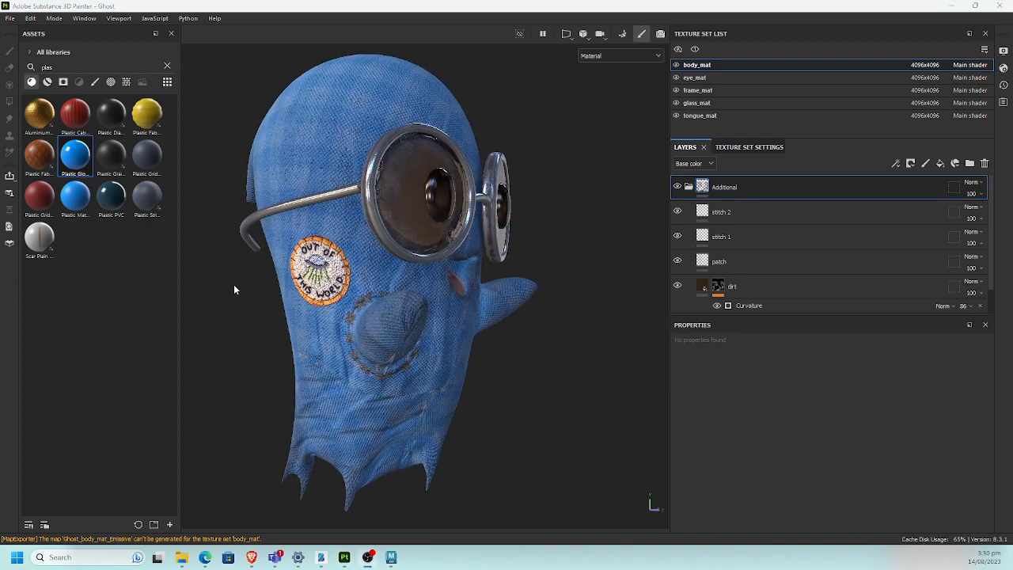
key("alt+Tab")
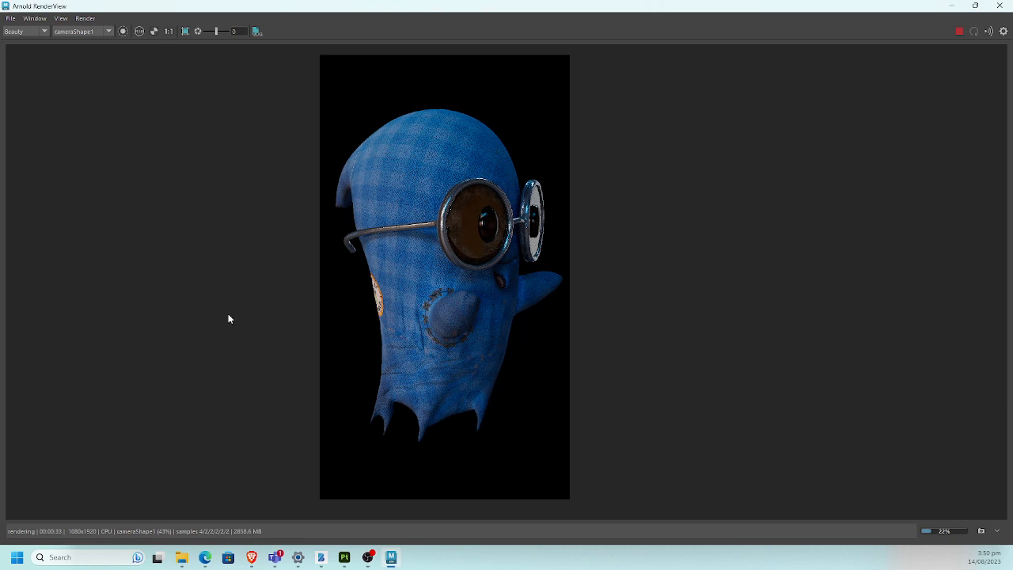